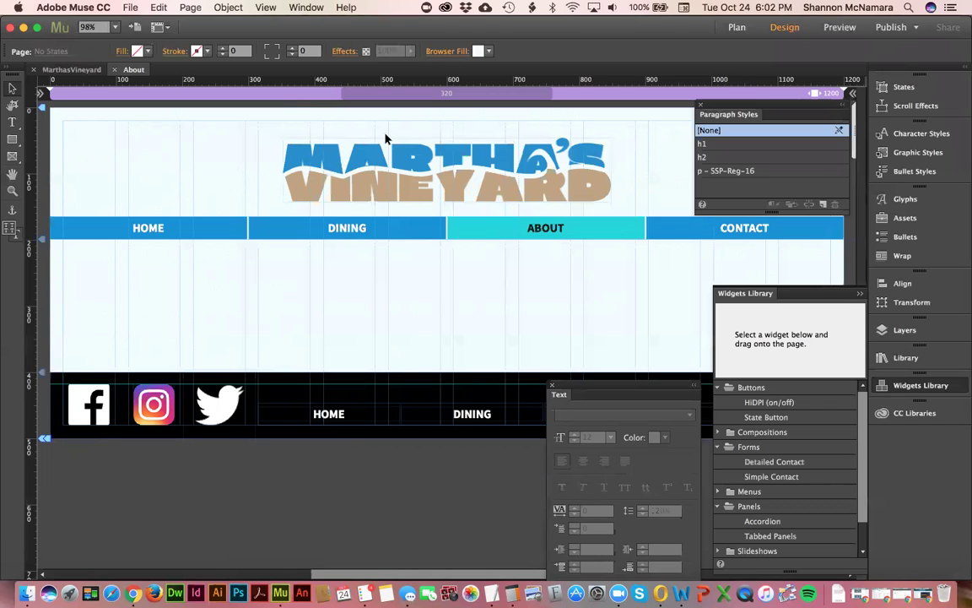
Step: Switch to Finder and open about.docx from the MarthasVineyard_Mod10 folder in Word
{"action": "key", "text": "super+Tab"}
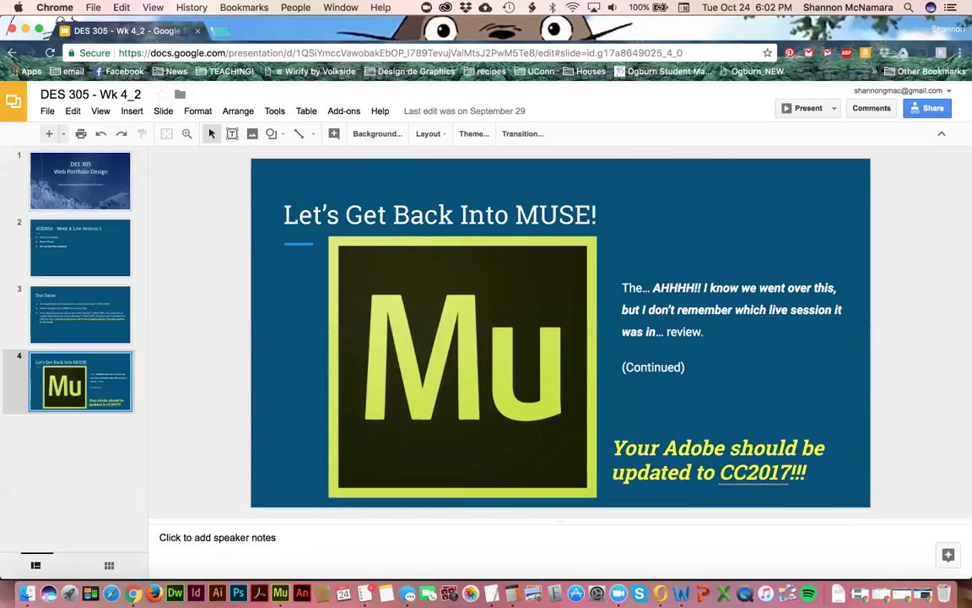
{"action": "left_click", "coordinate": [28, 593]}
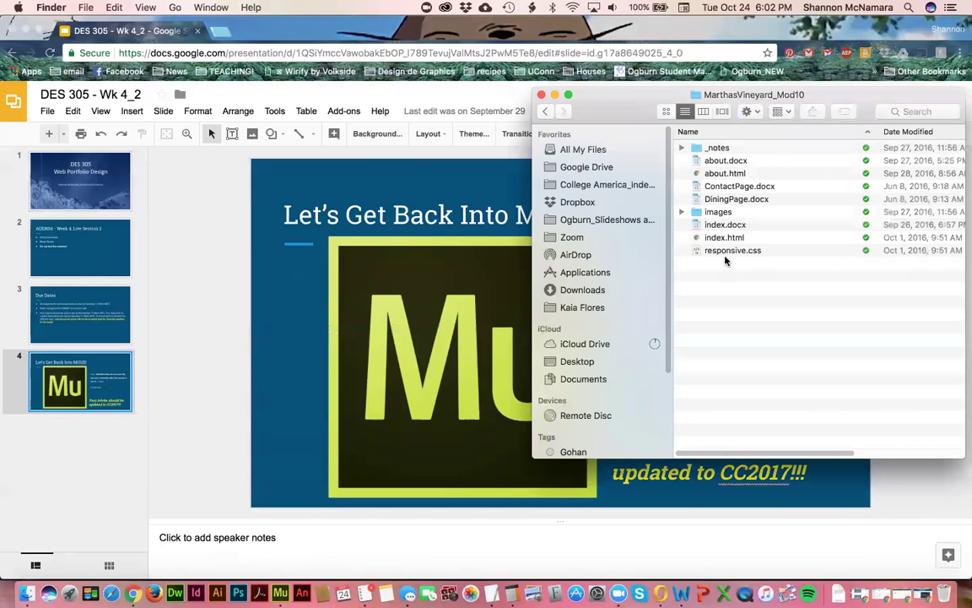
{"action": "left_click", "coordinate": [725, 162]}
{"action": "double_click", "coordinate": [725, 162]}
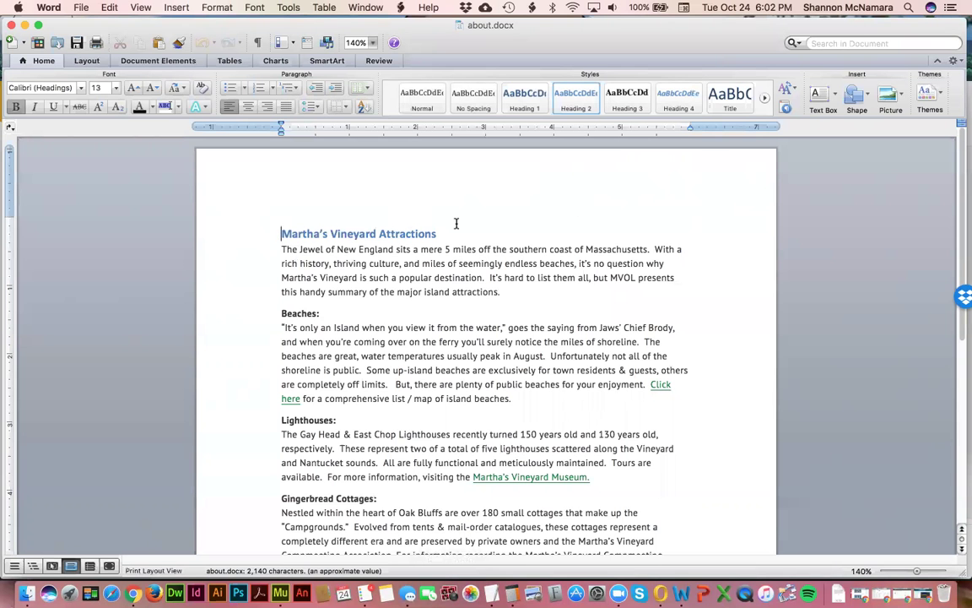
Step: Read through the About page copy, from the Martha's Vineyard Attractions section to the aside and its link note
{"action": "scroll", "coordinate": [456, 223], "scroll_direction": "down", "scroll_amount": 5}
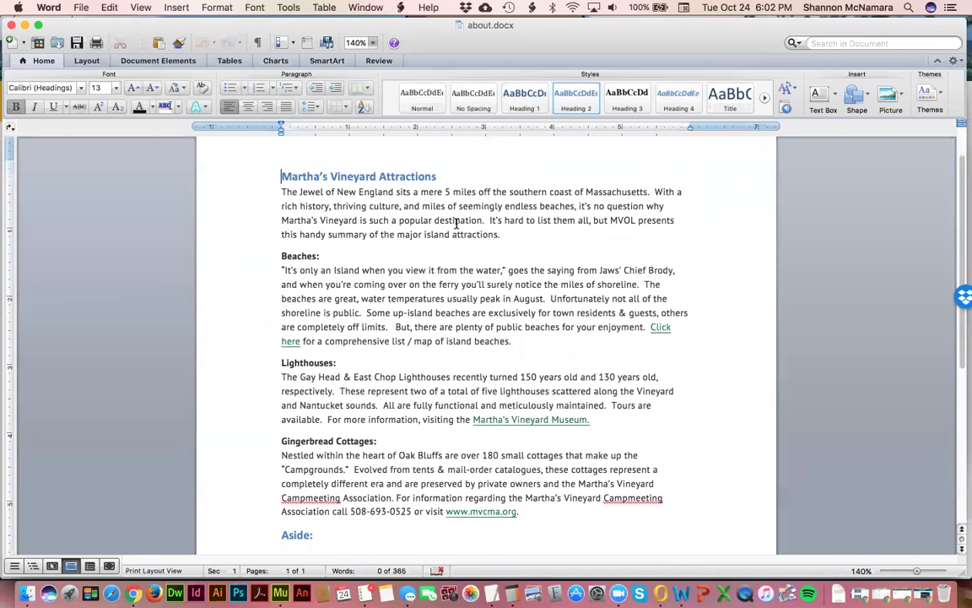
{"action": "scroll", "coordinate": [385, 287], "scroll_direction": "up", "scroll_amount": 5}
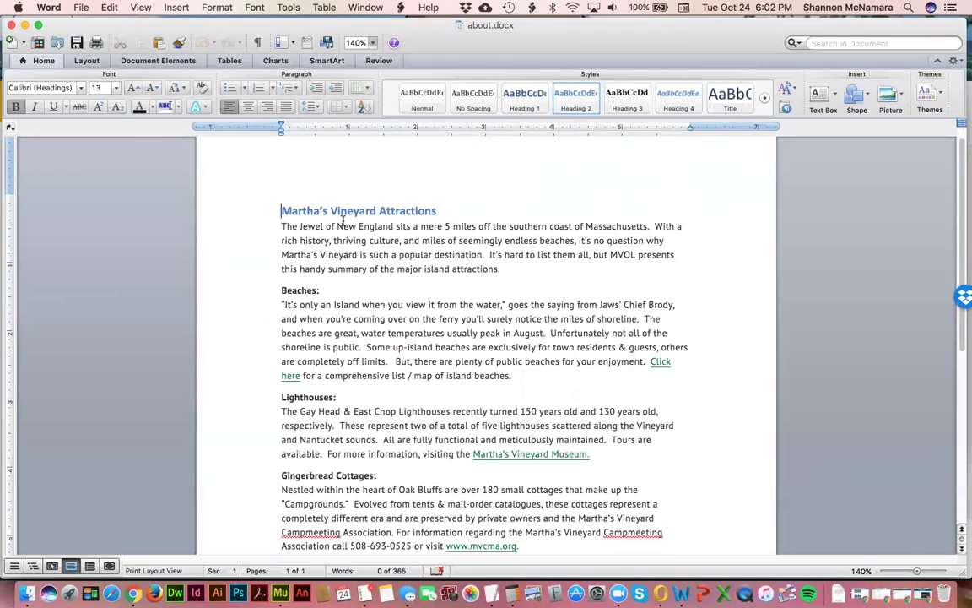
{"action": "scroll", "coordinate": [268, 295], "scroll_direction": "down", "scroll_amount": 1}
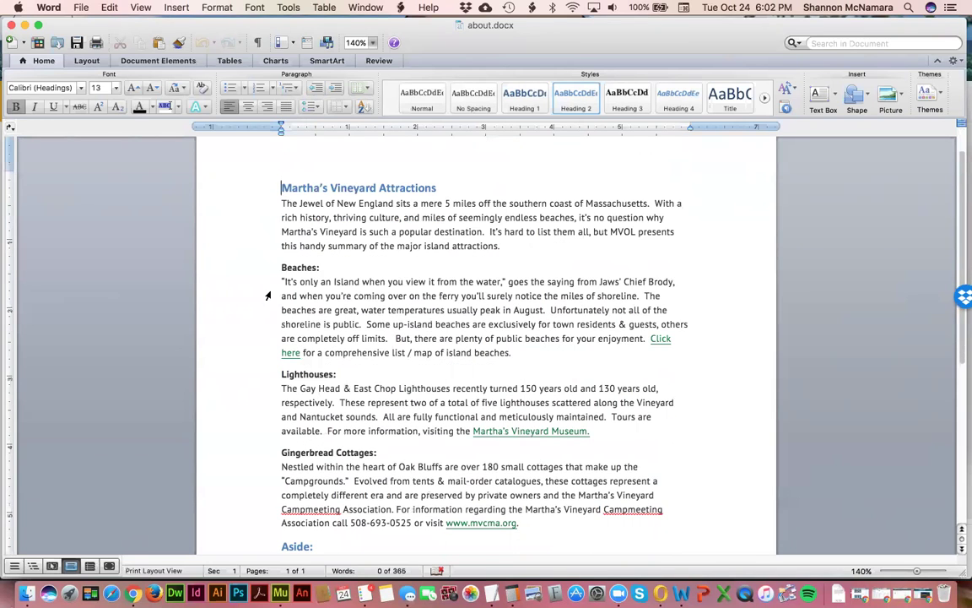
{"action": "scroll", "coordinate": [323, 308], "scroll_direction": "down", "scroll_amount": 2}
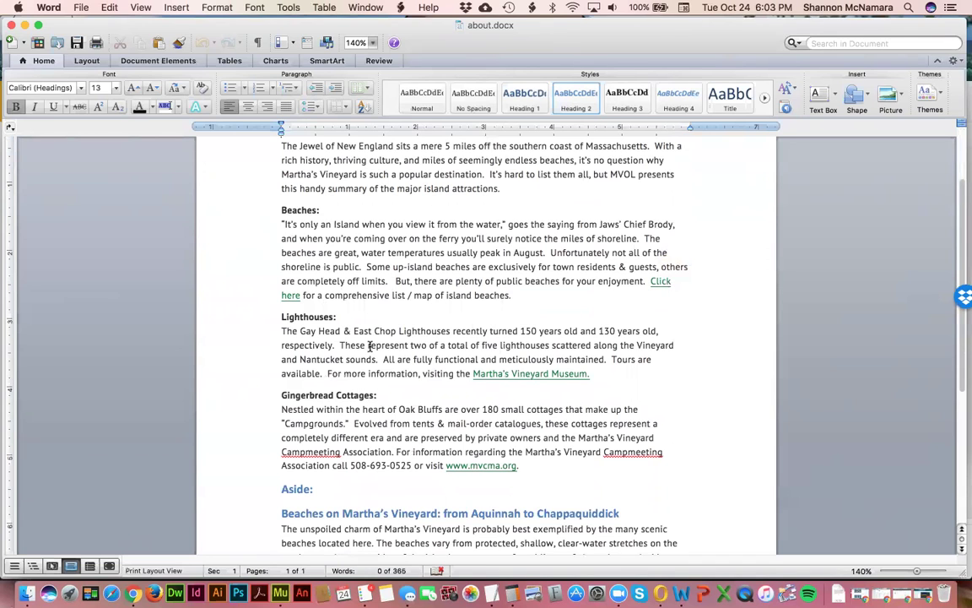
{"action": "scroll", "coordinate": [369, 345], "scroll_direction": "down", "scroll_amount": 5}
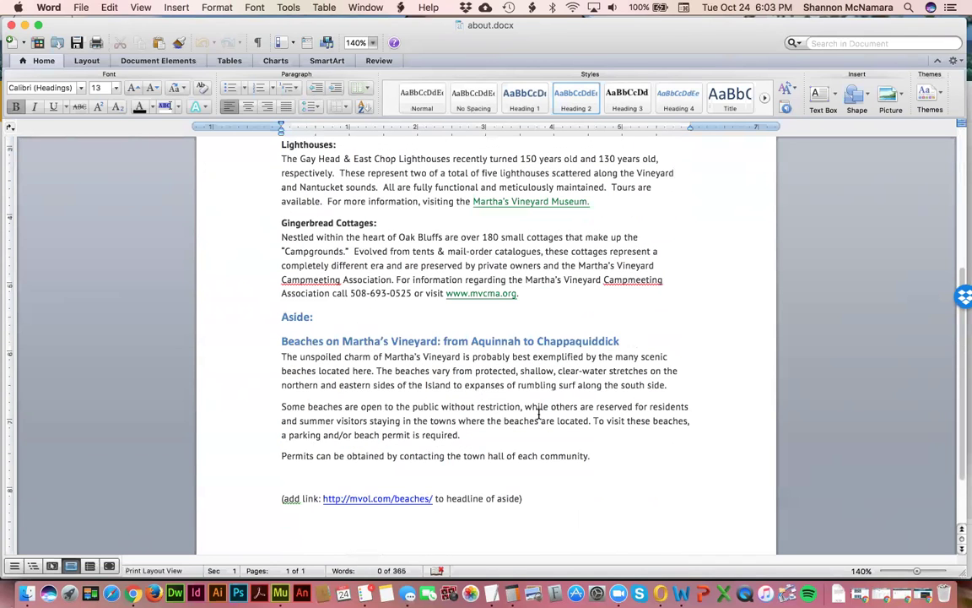
{"action": "scroll", "coordinate": [540, 412], "scroll_direction": "down", "scroll_amount": 3}
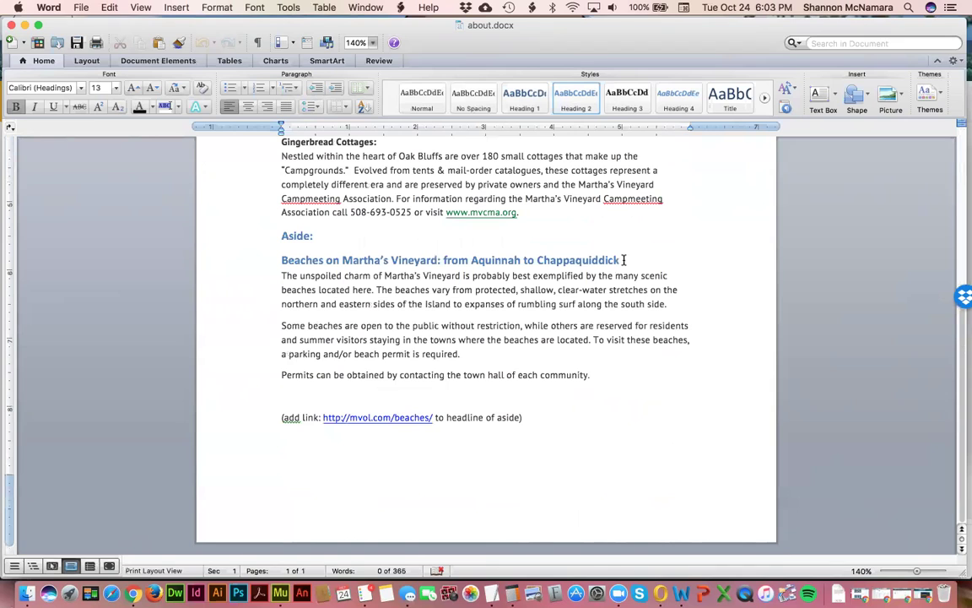
{"action": "scroll", "coordinate": [579, 341], "scroll_direction": "up", "scroll_amount": 13}
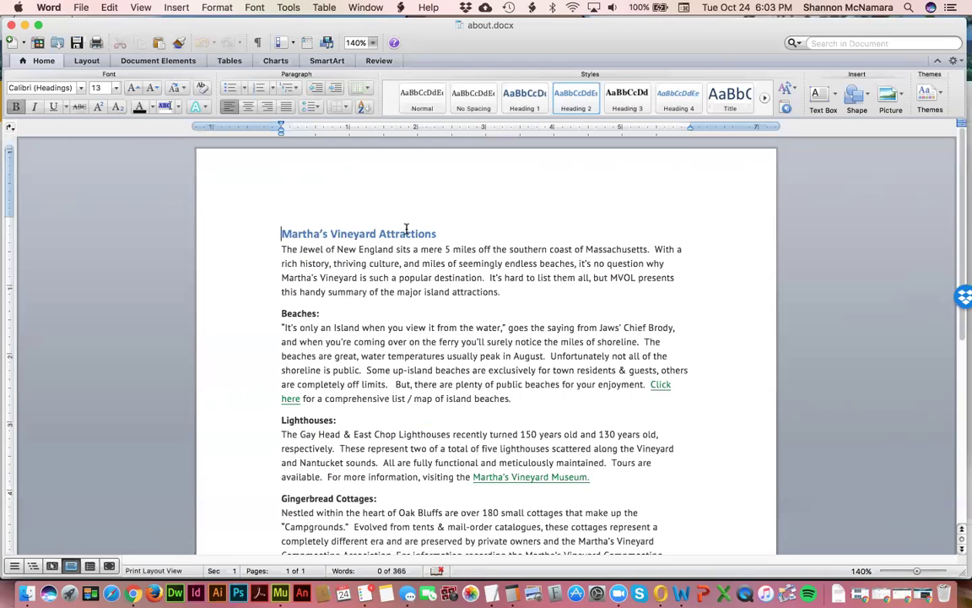
{"action": "key", "text": "super+Tab"}
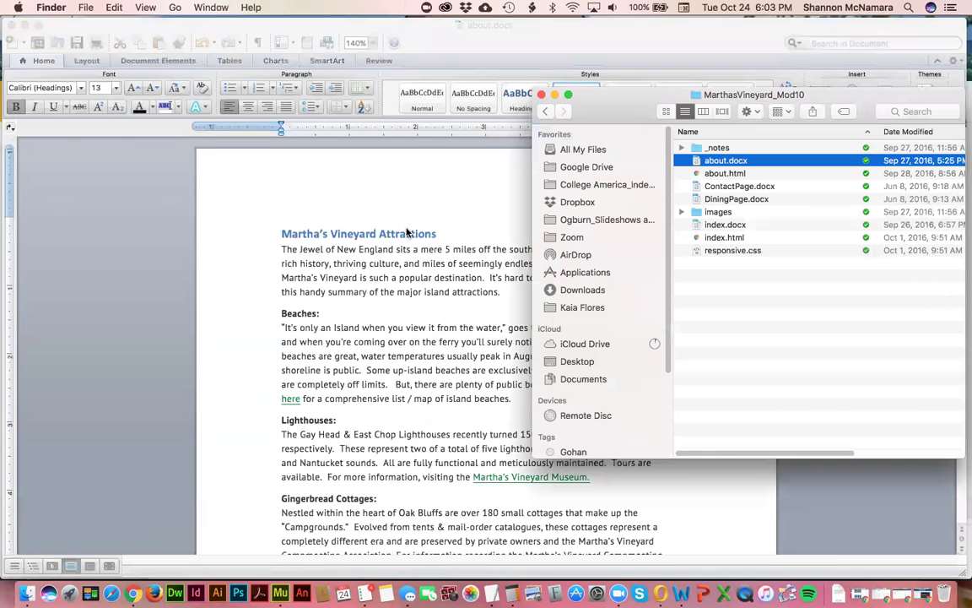
{"action": "key", "text": "super+Tab"}
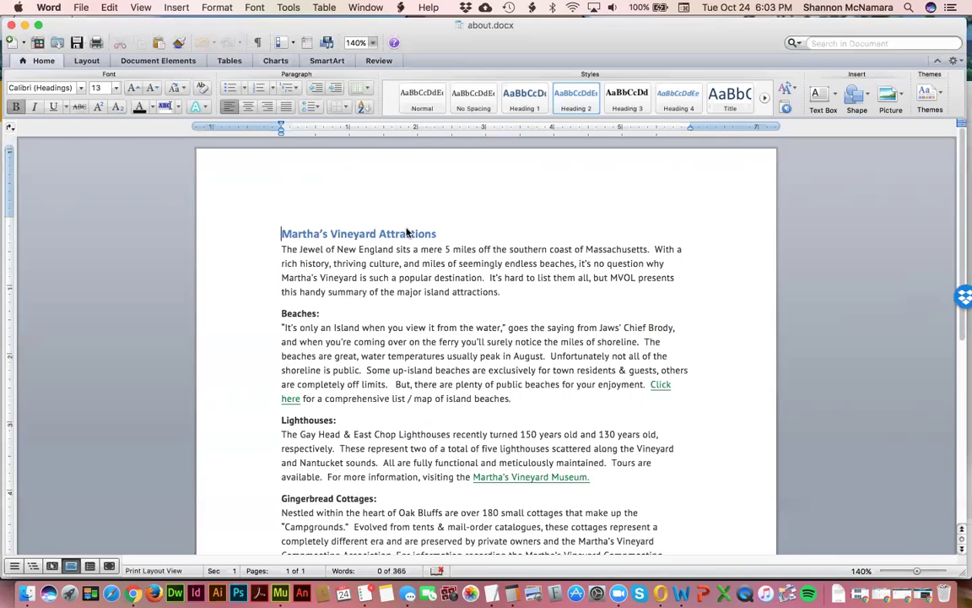
Step: Switch to Chrome, open the course's Week 4 Assignment and examine its prompt on advanced Muse features and breakpoints
{"action": "key", "text": "super+Tab"}
{"action": "key", "text": "super+Tab"}
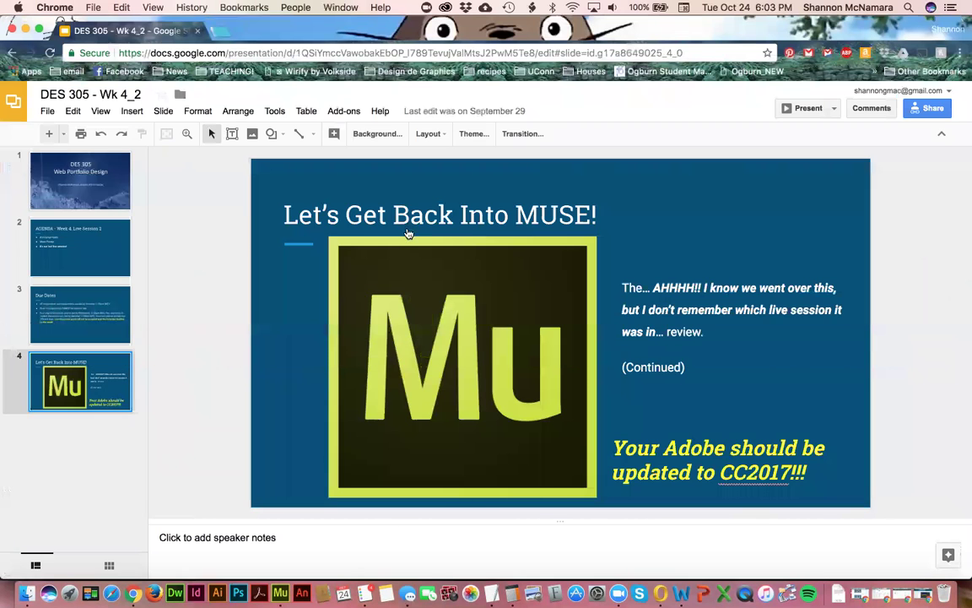
{"action": "key", "text": "super+grave"}
{"action": "scroll", "coordinate": [492, 499], "scroll_direction": "down", "scroll_amount": 5}
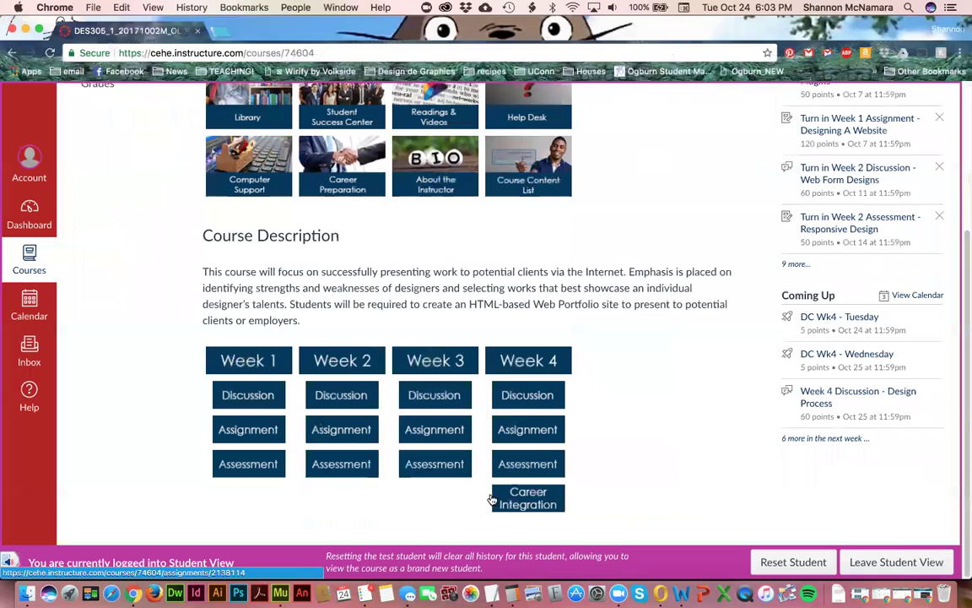
{"action": "left_click", "coordinate": [529, 433]}
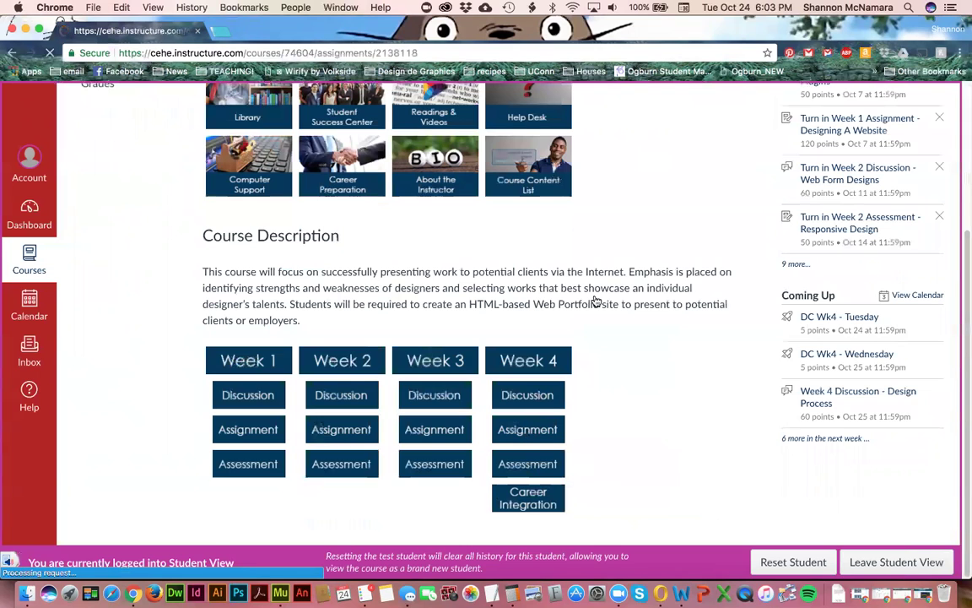
{"action": "scroll", "coordinate": [540, 359], "scroll_direction": "down", "scroll_amount": 10}
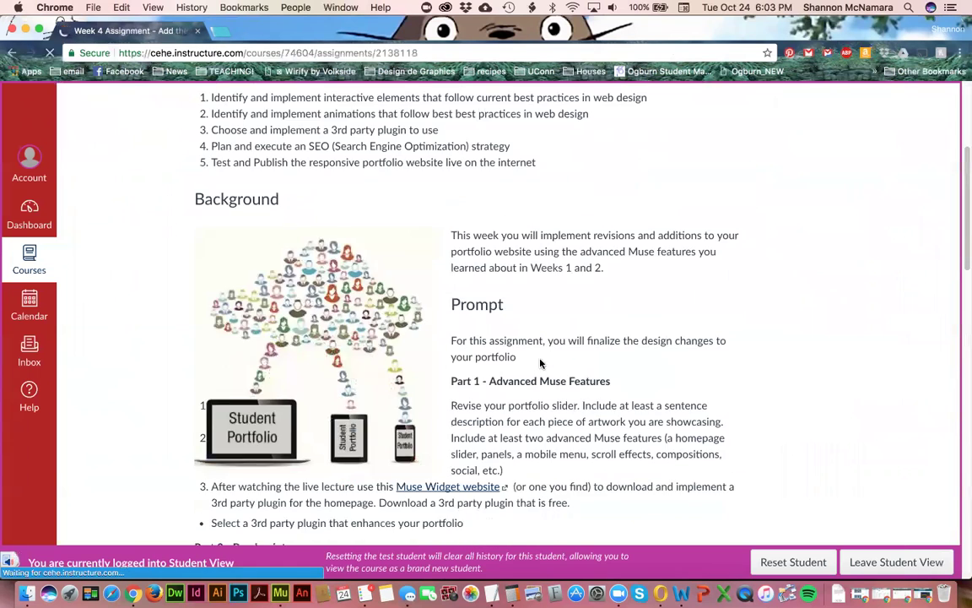
{"action": "scroll", "coordinate": [393, 358], "scroll_direction": "up", "scroll_amount": 4}
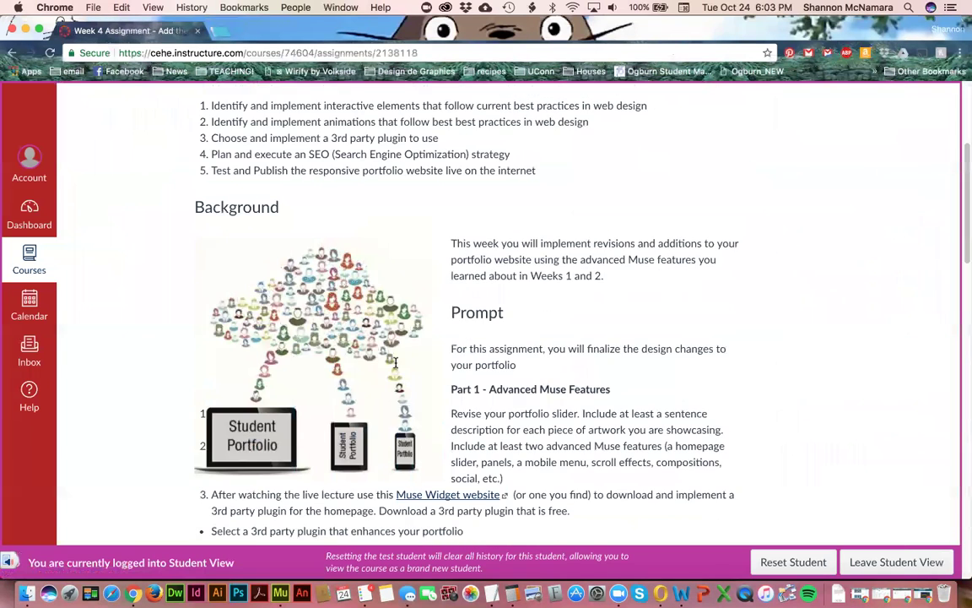
{"action": "scroll", "coordinate": [395, 363], "scroll_direction": "down", "scroll_amount": 5}
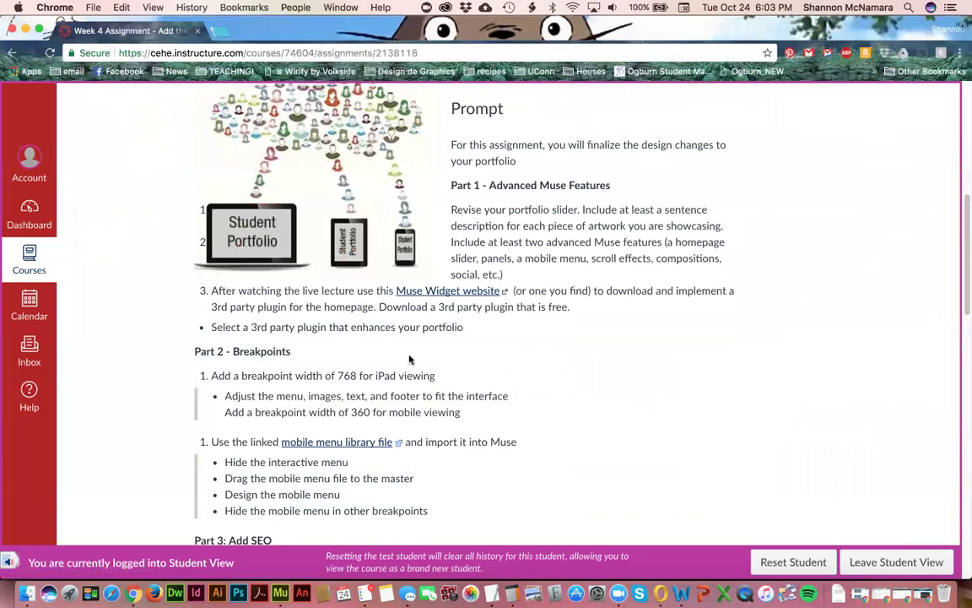
Step: Open the assignment's linked Muse Widget website and filter the widget directory to free items
{"action": "left_click", "coordinate": [503, 294]}
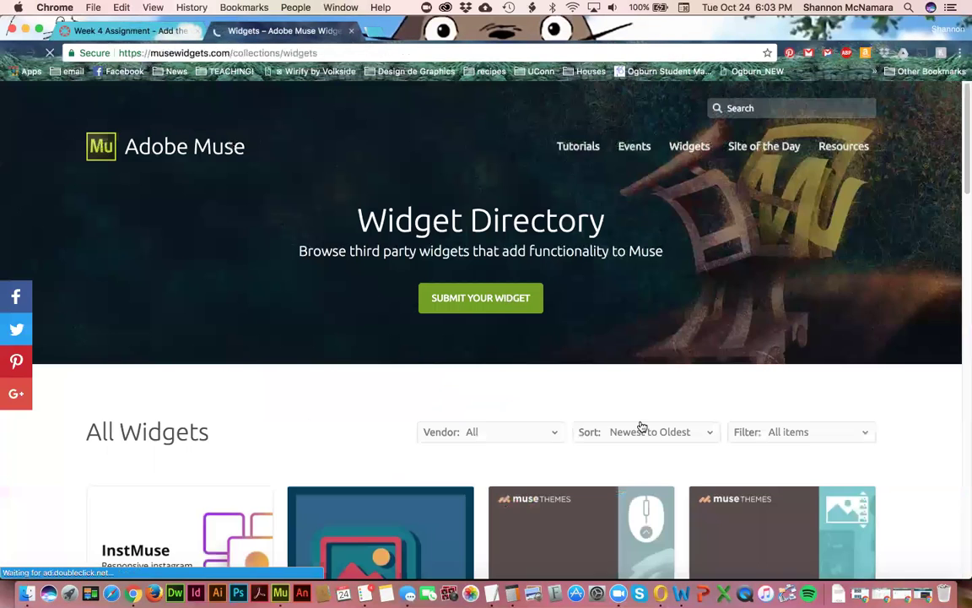
{"action": "scroll", "coordinate": [933, 442], "scroll_direction": "down", "scroll_amount": 3}
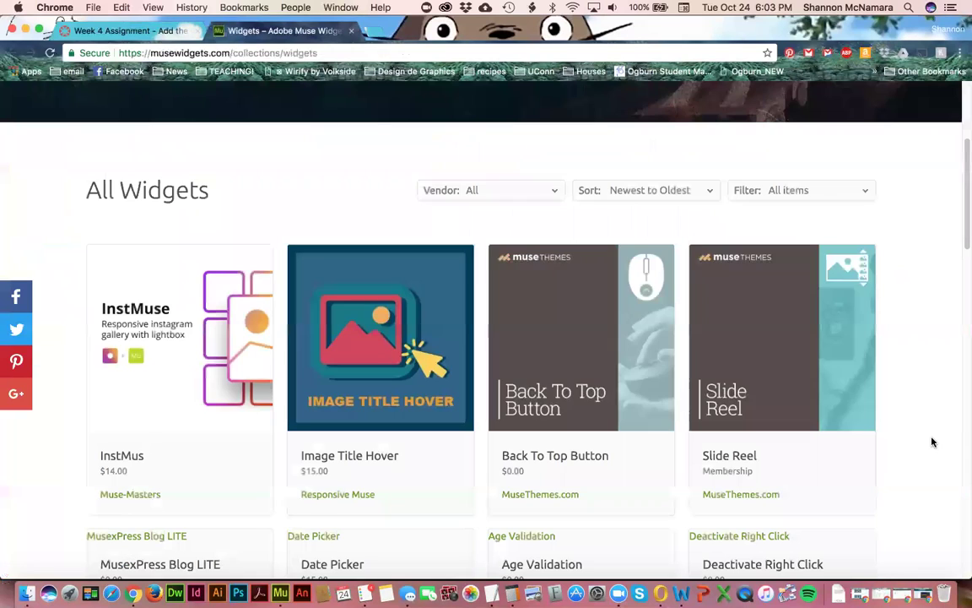
{"action": "left_click", "coordinate": [788, 192]}
{"action": "left_click", "coordinate": [765, 226]}
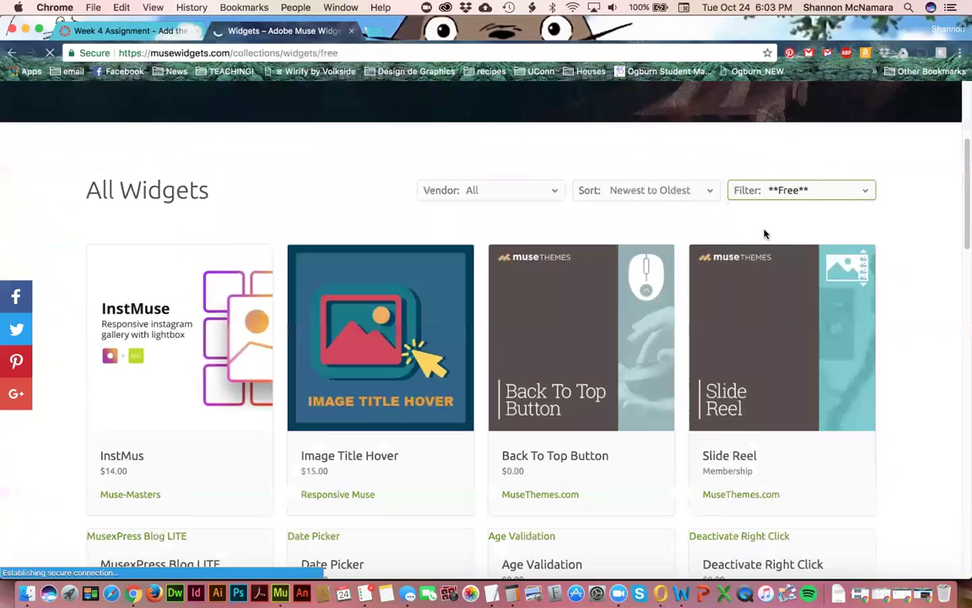
{"action": "scroll", "coordinate": [882, 427], "scroll_direction": "down", "scroll_amount": 3}
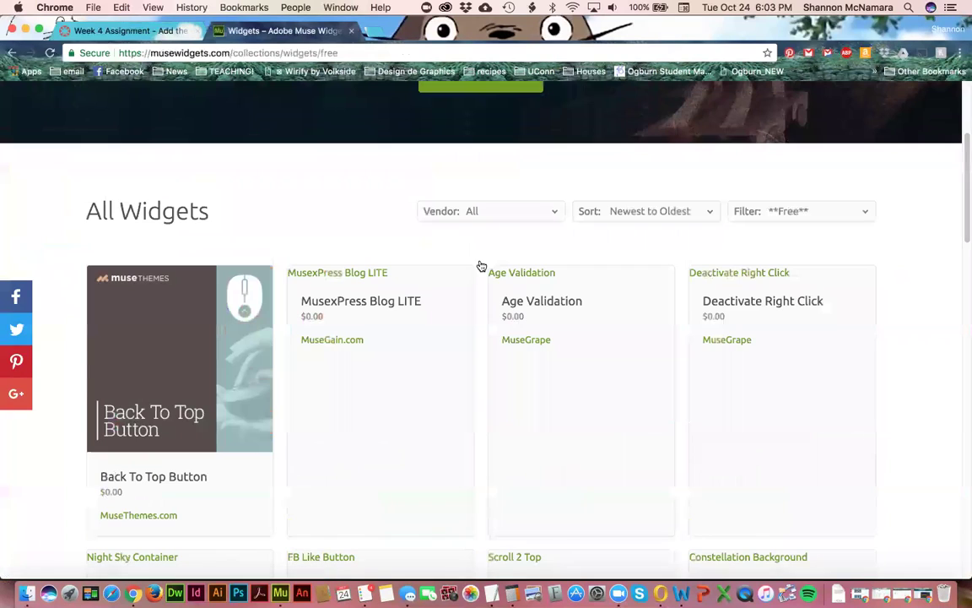
Step: Switch to Adobe Muse and preview the two-image Blinds Slideshow from the MuseGrape Blinds Image Slideshow set in the library
{"action": "key", "text": "super+Tab"}
{"action": "key", "text": "super+Tab"}
{"action": "key", "text": "super+Tab"}
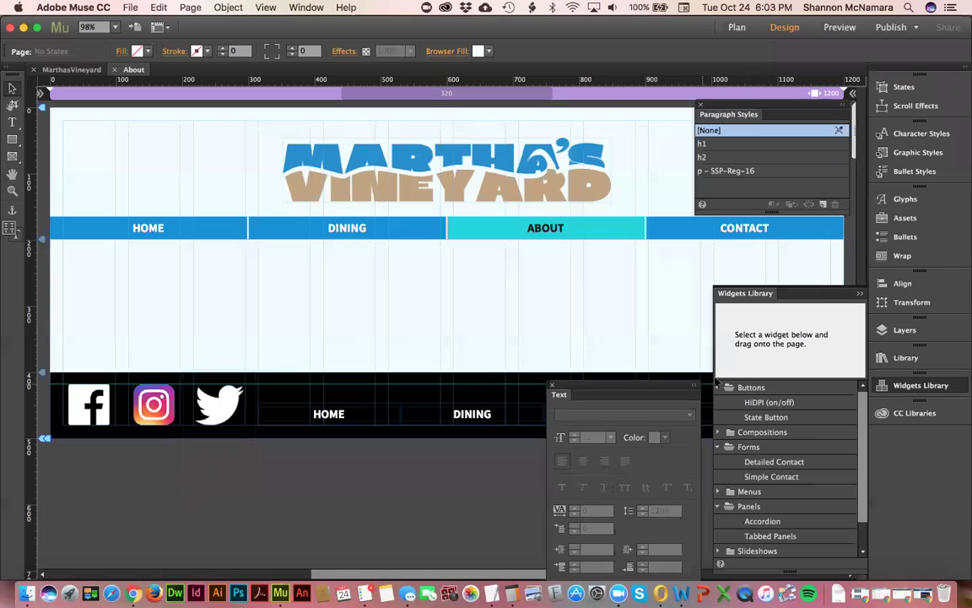
{"action": "left_click", "coordinate": [905, 357]}
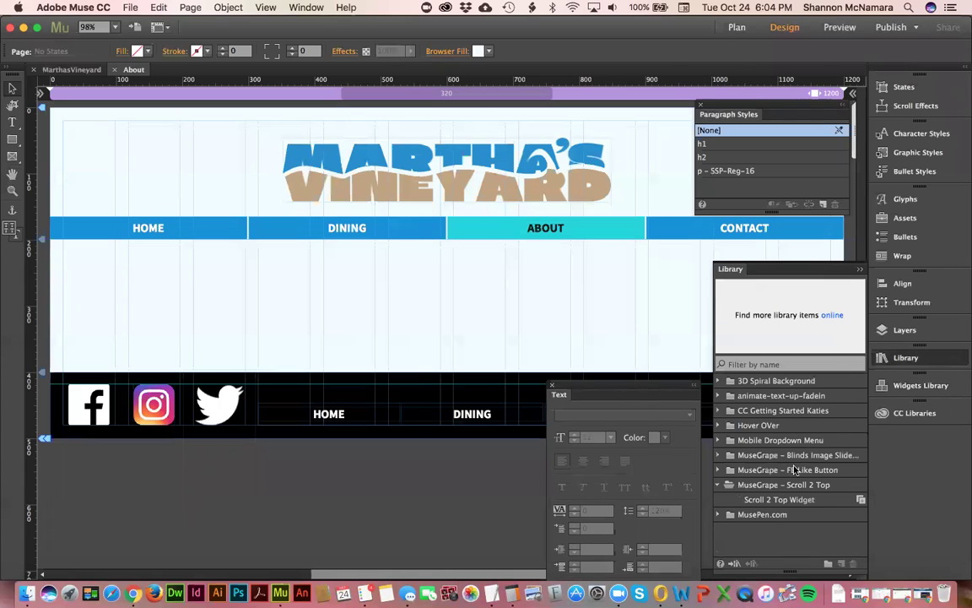
{"action": "left_click", "coordinate": [718, 456]}
{"action": "left_click", "coordinate": [793, 470]}
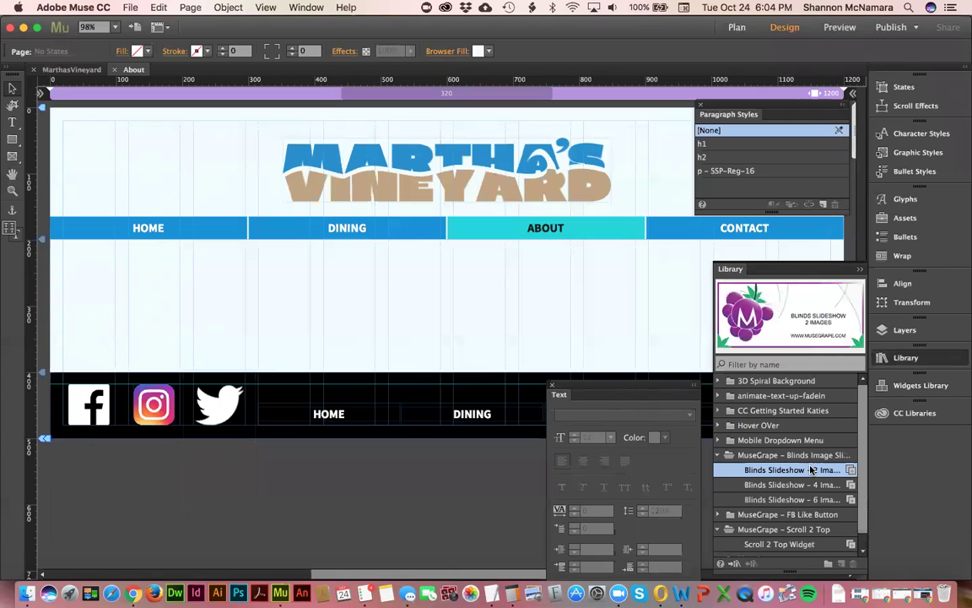
Step: Return to Chrome, find the Blinds Image Slideshow widget among the free widgets and open its live preview
{"action": "key", "text": "super+Tab"}
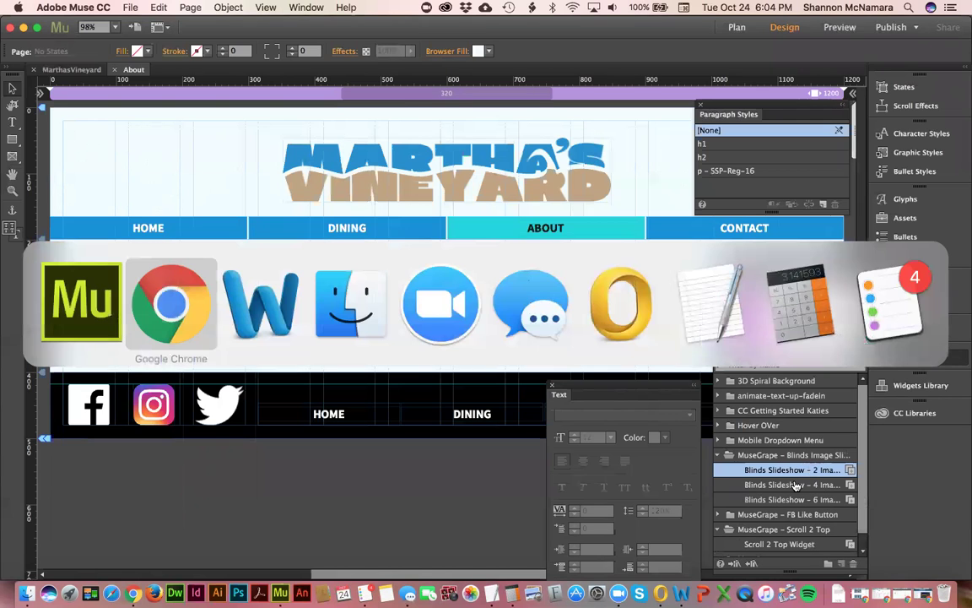
{"action": "scroll", "coordinate": [719, 375], "scroll_direction": "down", "scroll_amount": 2}
{"action": "scroll", "coordinate": [719, 376], "scroll_direction": "down", "scroll_amount": 1}
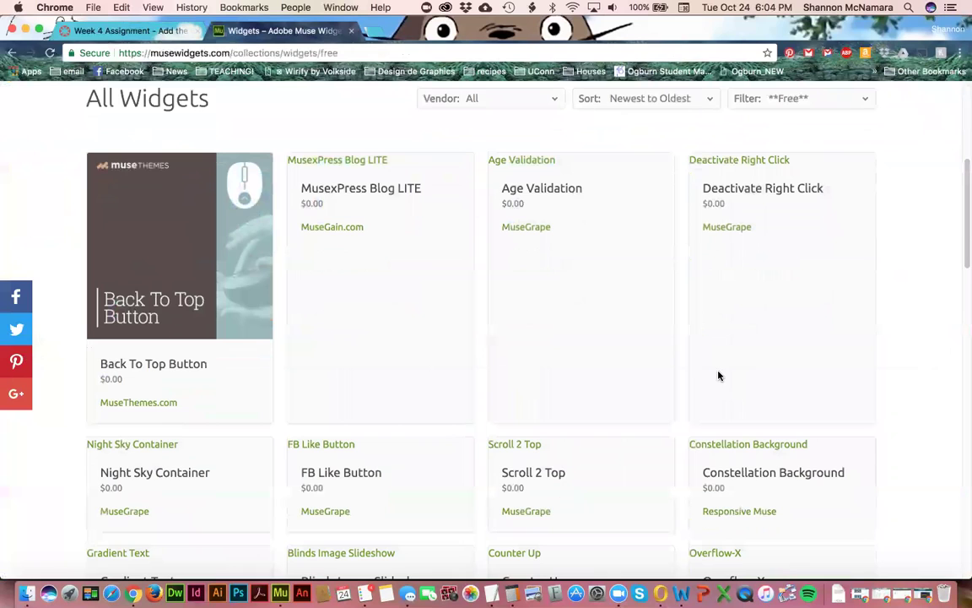
{"action": "scroll", "coordinate": [501, 317], "scroll_direction": "down", "scroll_amount": 3}
{"action": "scroll", "coordinate": [501, 317], "scroll_direction": "down", "scroll_amount": 5}
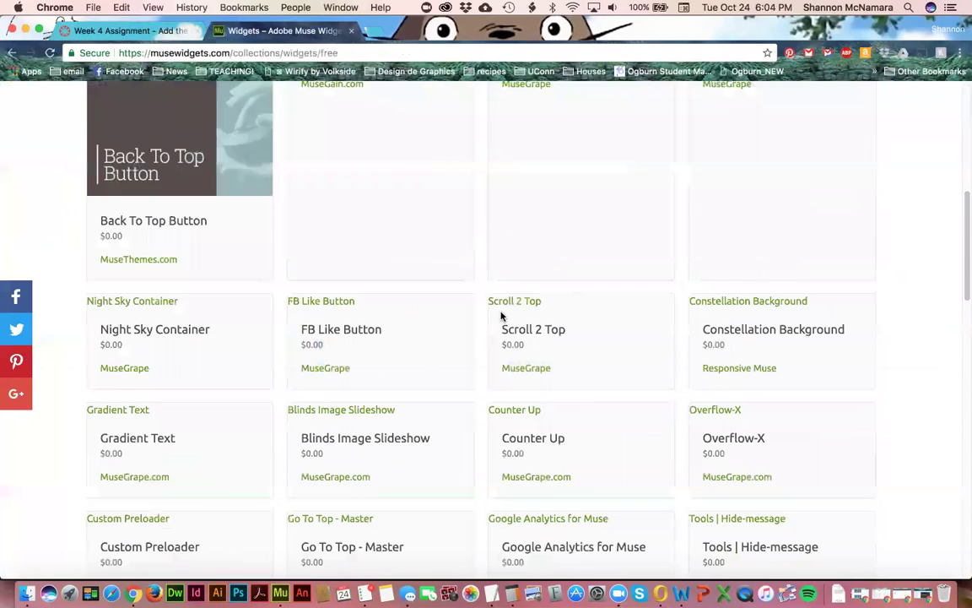
{"action": "left_click", "coordinate": [360, 300]}
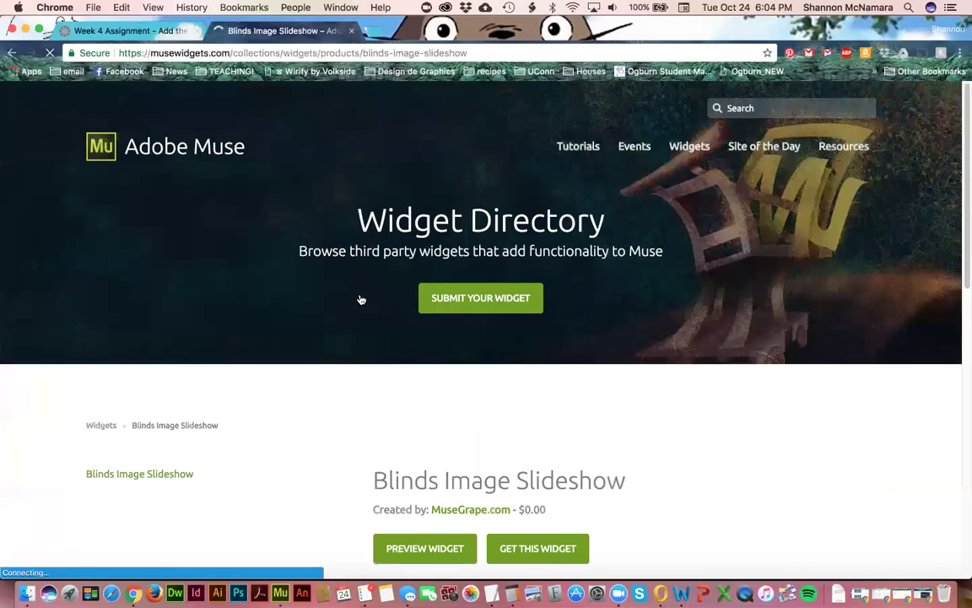
{"action": "scroll", "coordinate": [827, 448], "scroll_direction": "down", "scroll_amount": 4}
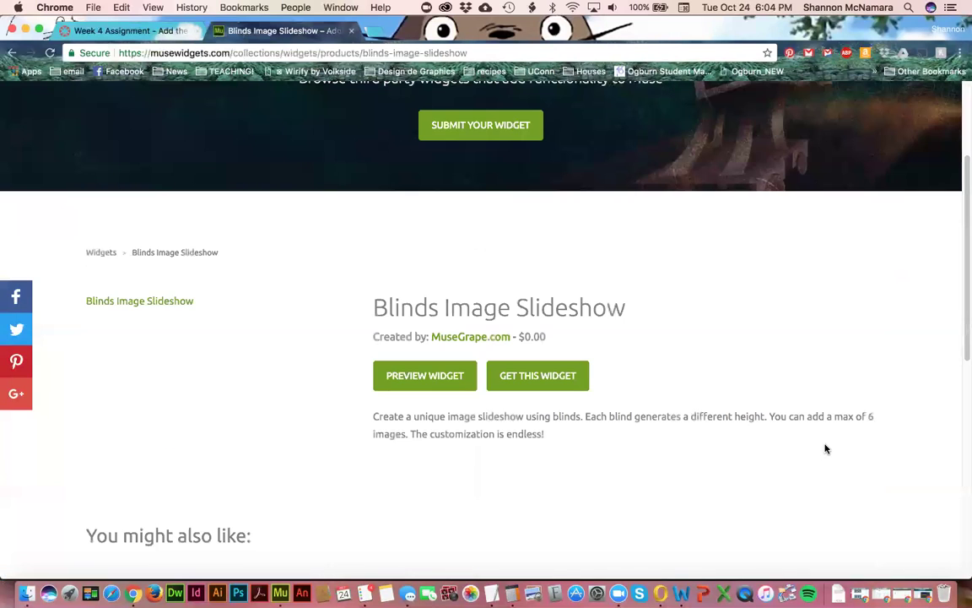
{"action": "left_click", "coordinate": [413, 382]}
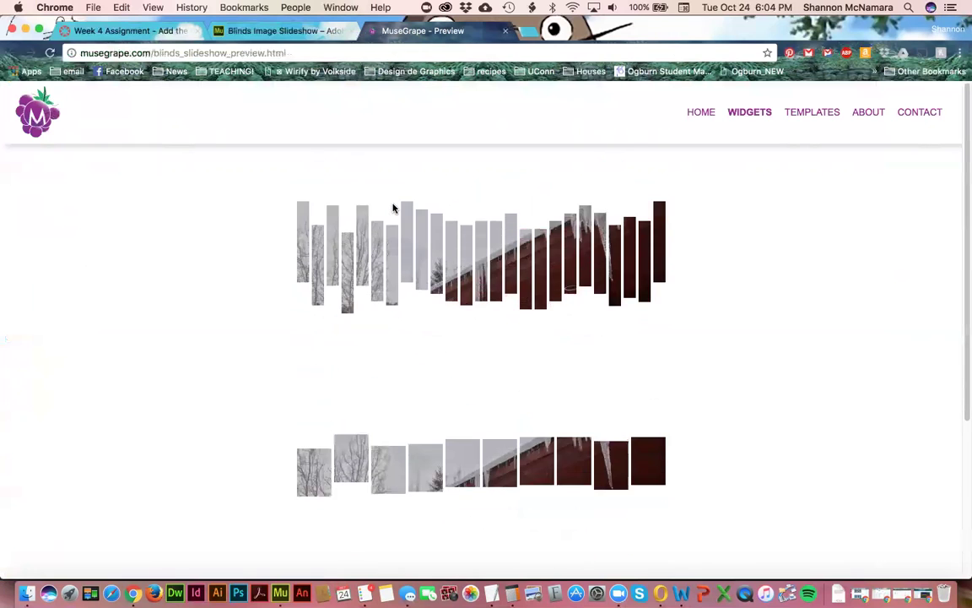
Step: Switch to Adobe Muse and try drawing a tall, narrow rectangle below the menu on the About page
{"action": "key", "text": "super+Tab"}
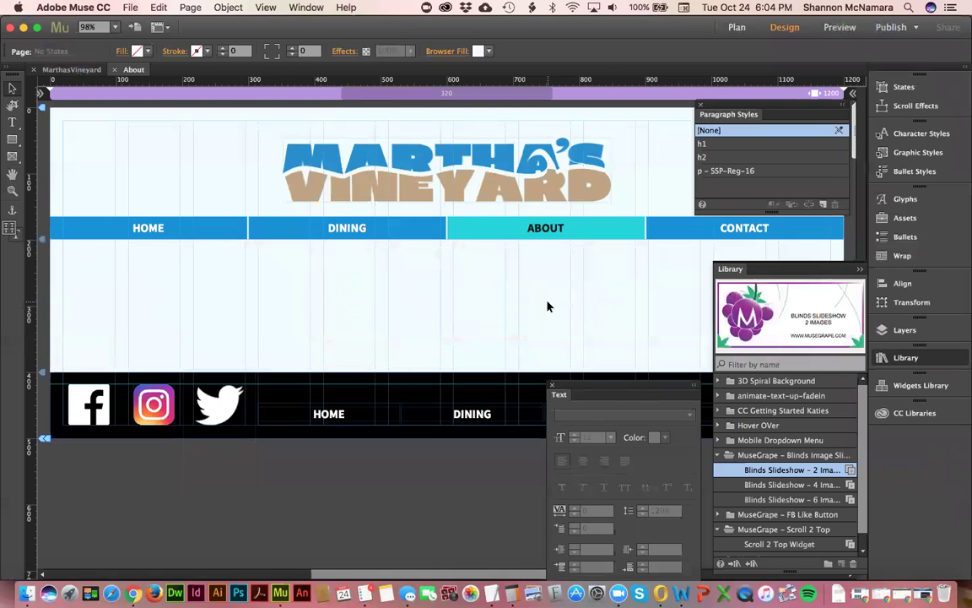
{"action": "key", "text": "super+minus"}
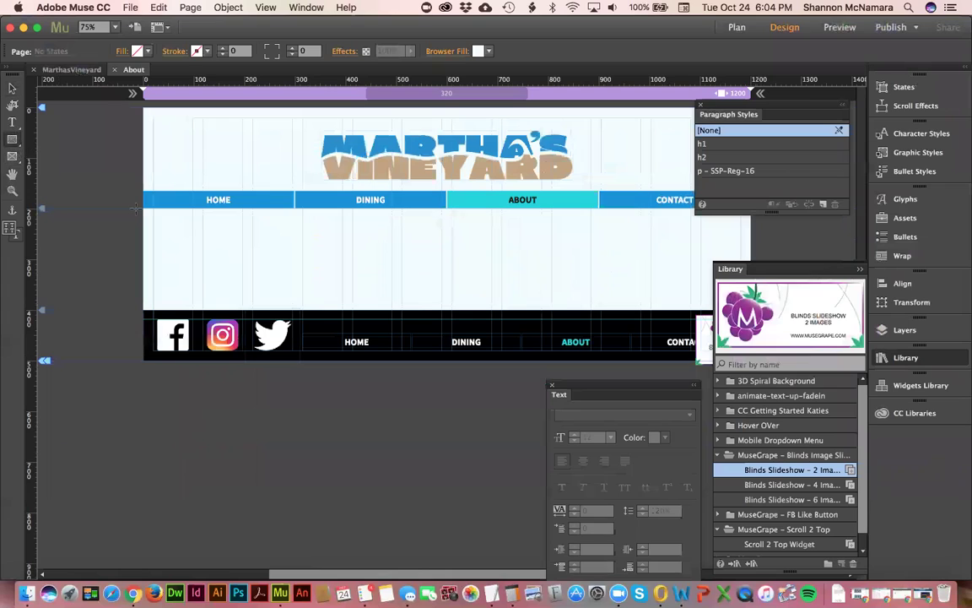
{"action": "left_click_drag", "start_coordinate": [152, 208], "coordinate": [181, 574]}
{"action": "key", "text": "v"}
{"action": "key", "text": "super+z"}
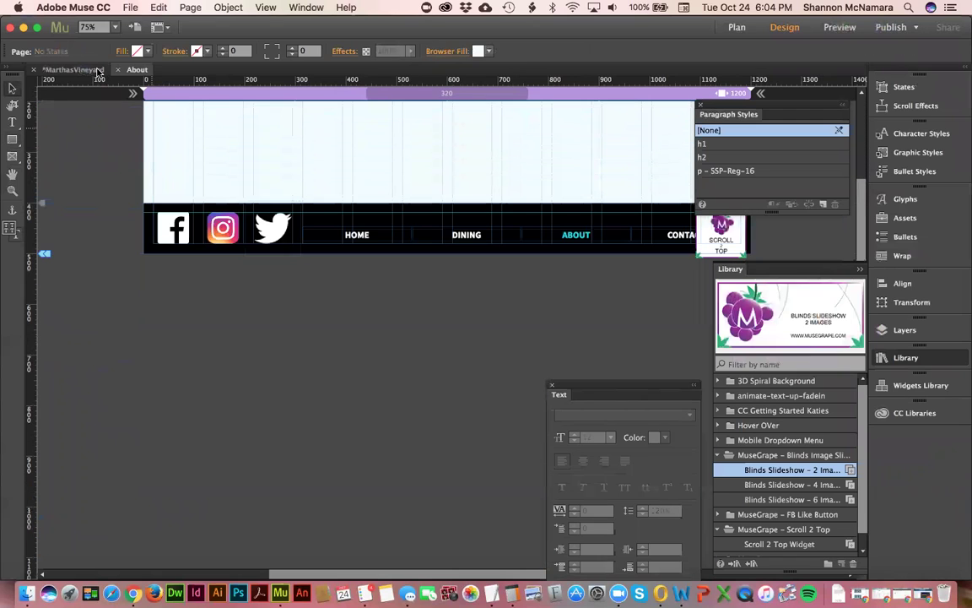
Step: Open the site's Home page and copy all of its content between the main menu and the footer
{"action": "left_click", "coordinate": [73, 69]}
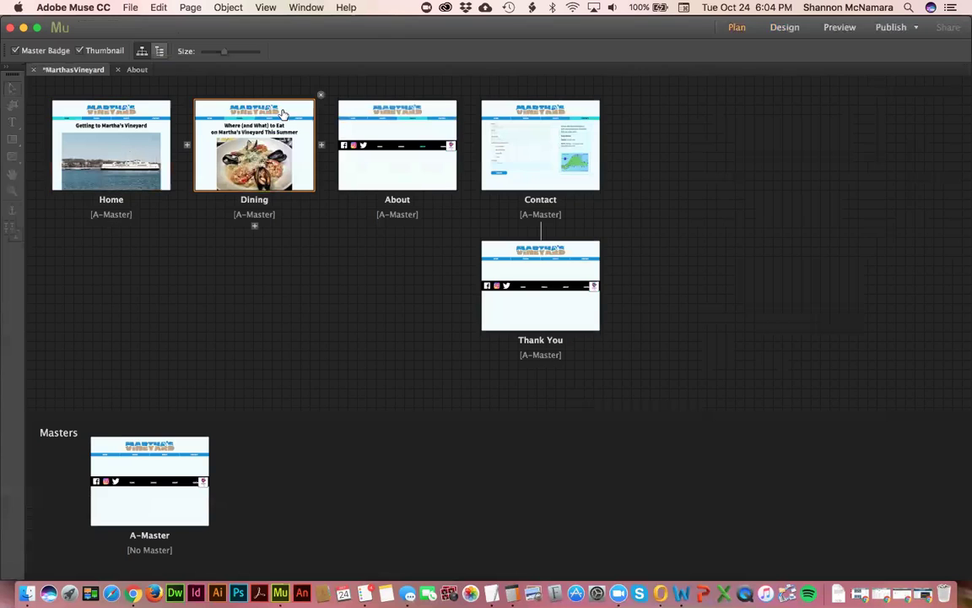
{"action": "double_click", "coordinate": [124, 141]}
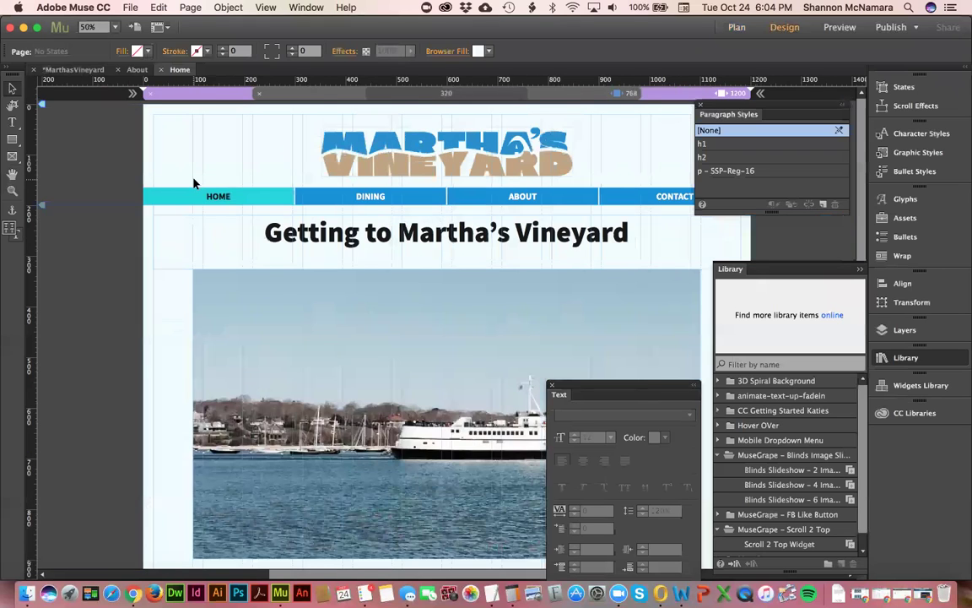
{"action": "scroll", "coordinate": [349, 264], "scroll_direction": "down", "scroll_amount": 5}
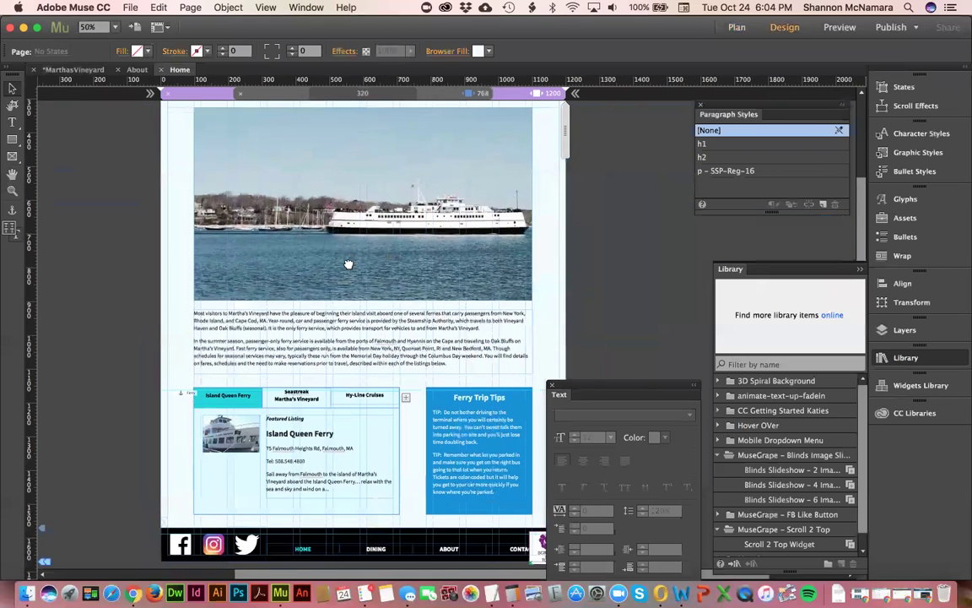
{"action": "scroll", "coordinate": [348, 264], "scroll_direction": "up", "scroll_amount": 1}
{"action": "left_click_drag", "start_coordinate": [151, 97], "coordinate": [544, 525]}
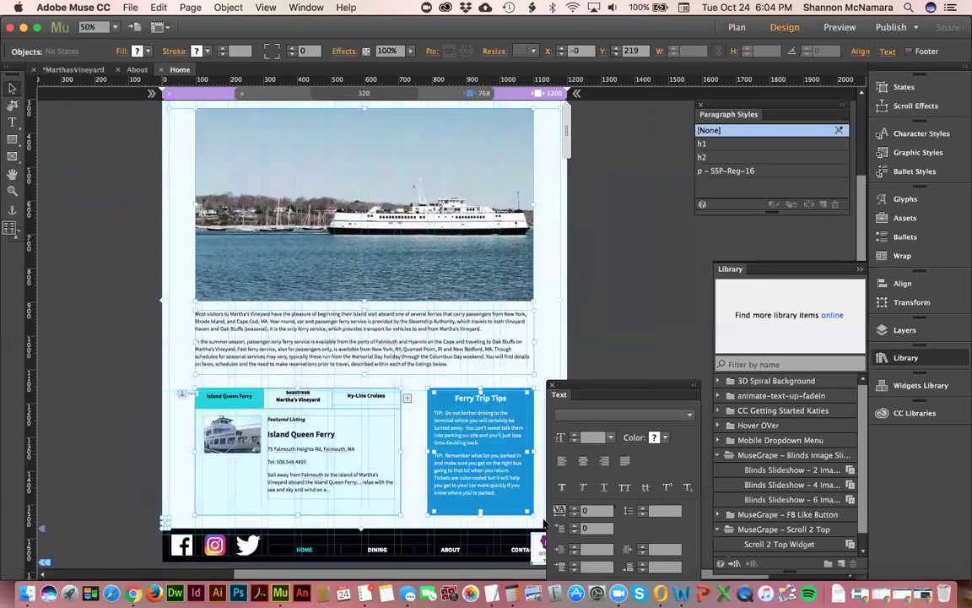
{"action": "scroll", "coordinate": [583, 284], "scroll_direction": "up", "scroll_amount": 3}
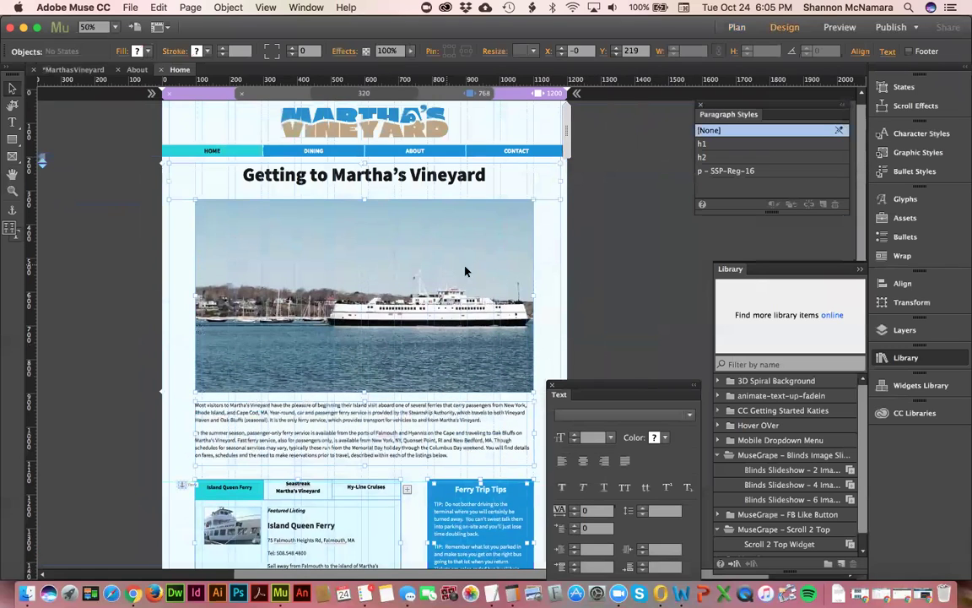
Step: Paste the Home page content in place on the About page and dock the floating Text panel
{"action": "left_click", "coordinate": [136, 69]}
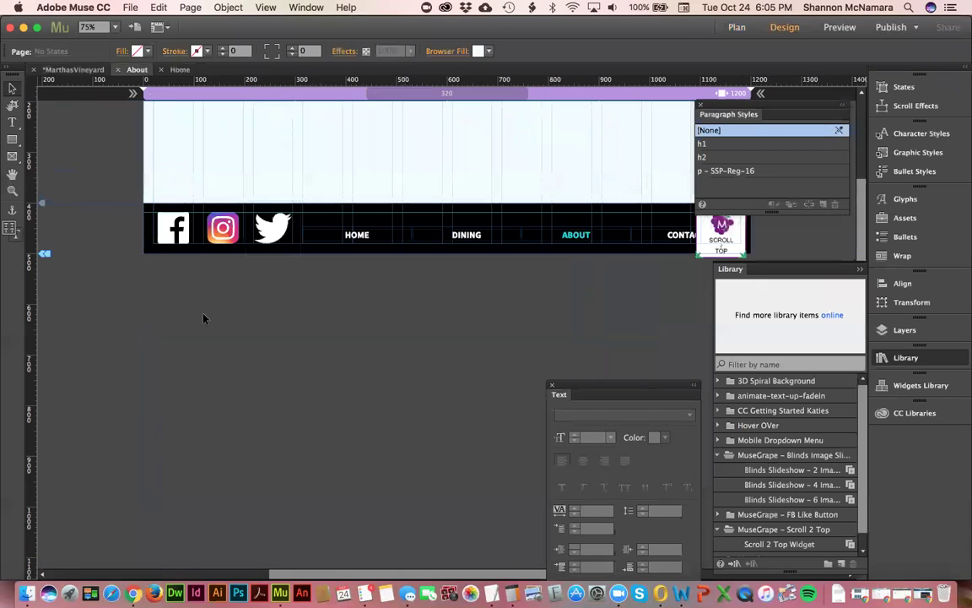
{"action": "right_click", "coordinate": [282, 165]}
{"action": "left_click", "coordinate": [304, 181]}
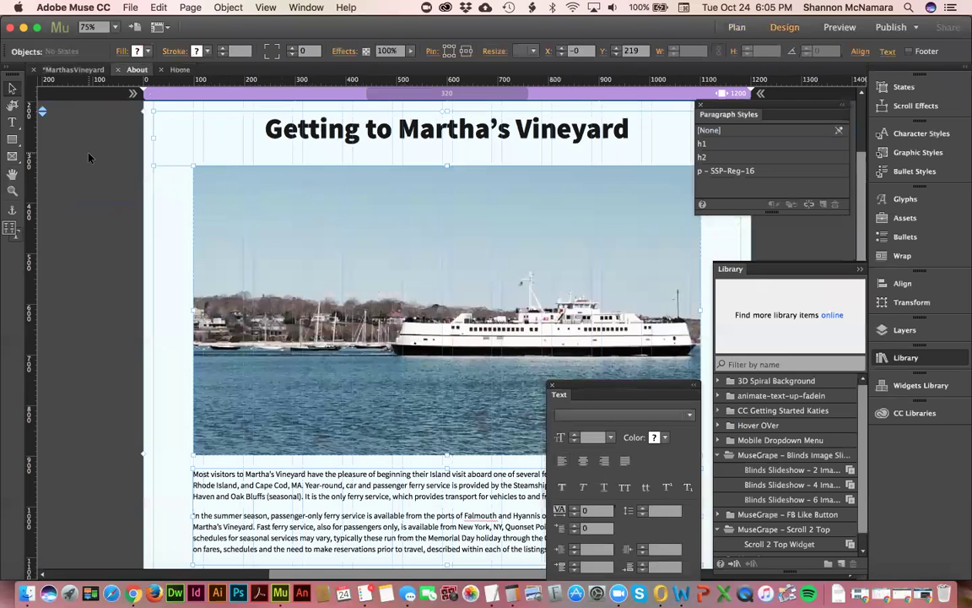
{"action": "key", "text": "super+0"}
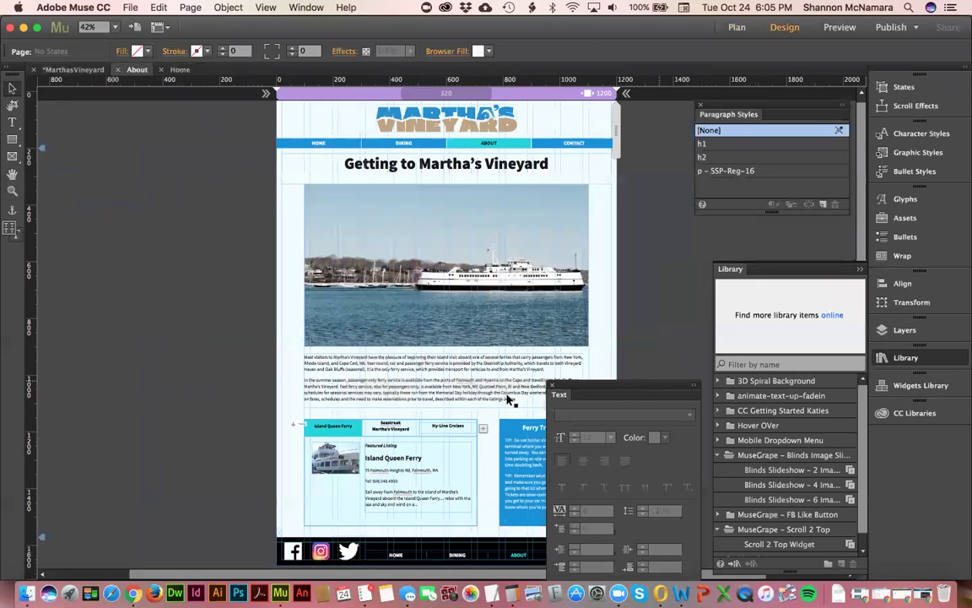
{"action": "left_click_drag", "start_coordinate": [619, 385], "coordinate": [937, 449]}
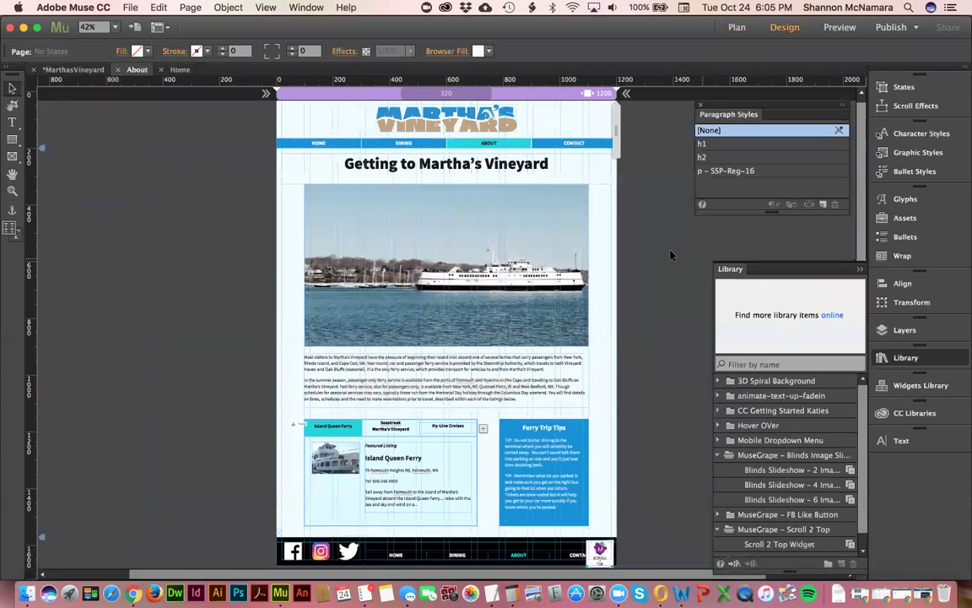
Step: Switch to Word and copy the heading "Martha's Vineyard Attractions" from about.docx
{"action": "key", "text": "super+Tab"}
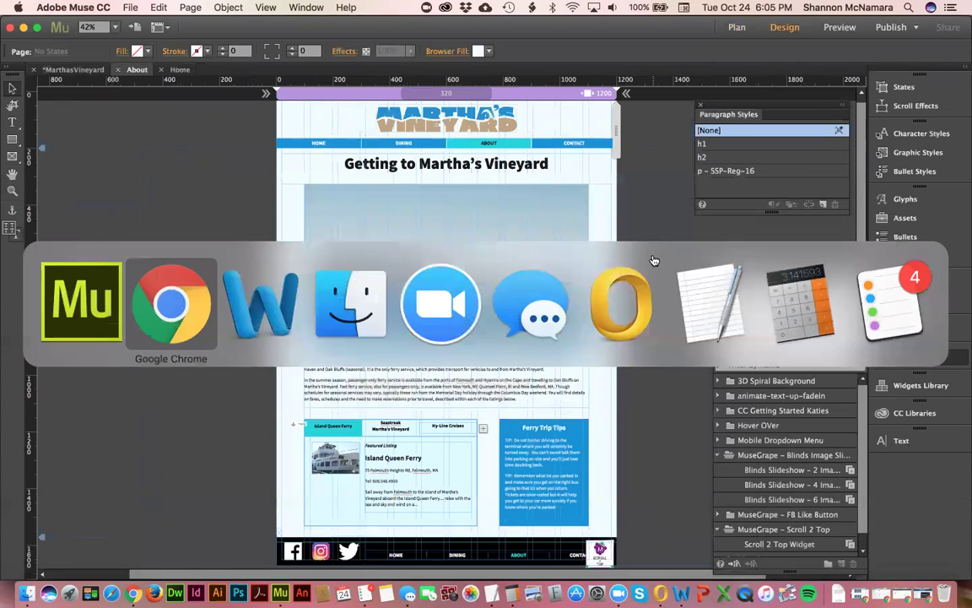
{"action": "key", "text": "super+Tab"}
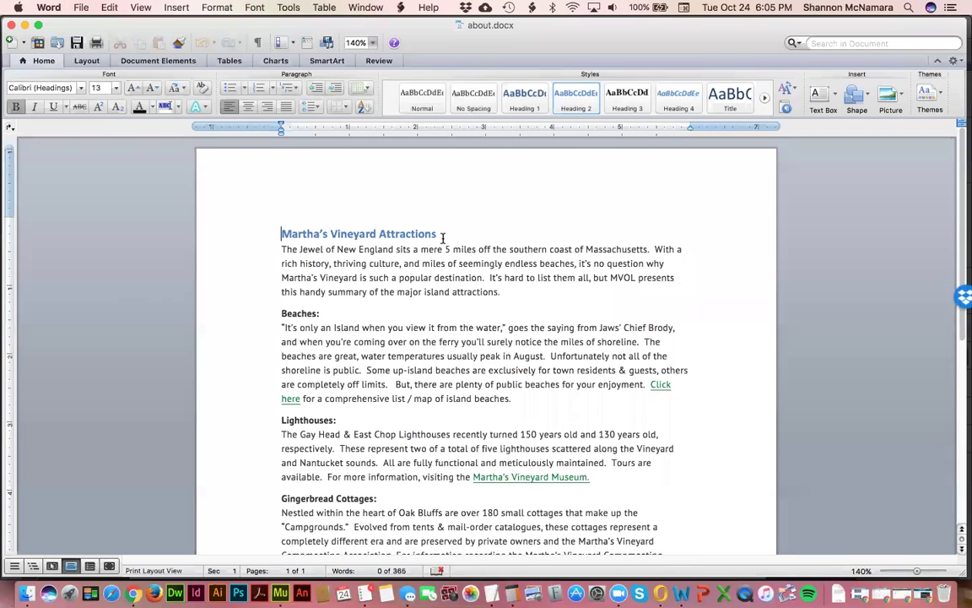
{"action": "key", "text": "shift+Down"}
{"action": "key", "text": "shift+Up"}
{"action": "key", "text": "shift+Right"}
{"action": "key", "text": "shift+End"}
{"action": "key", "text": "super+c"}
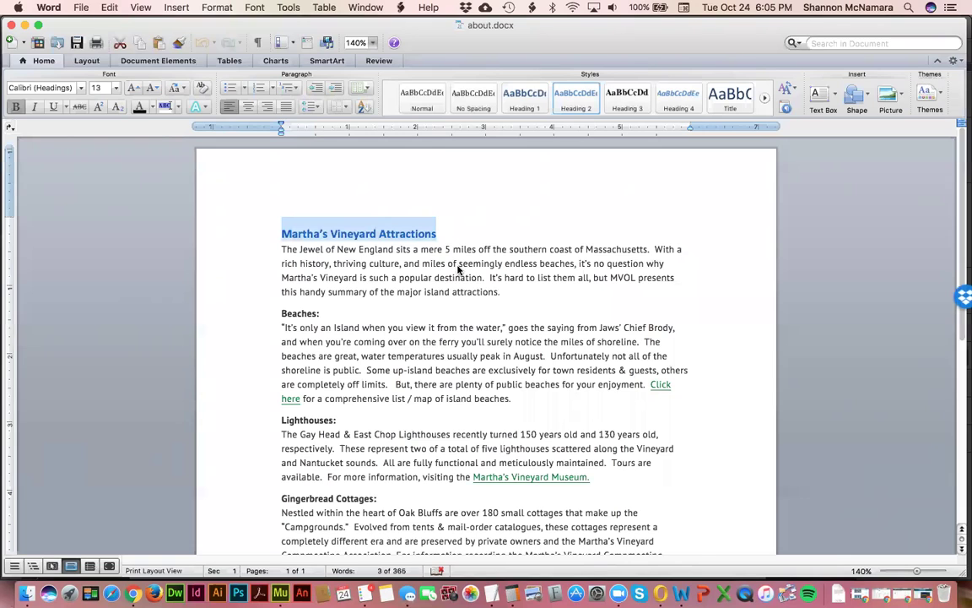
Step: Switch to Adobe Muse and replace the About page's main heading with the copied "Martha's Vineyard Attractions"
{"action": "key", "text": "super+Tab"}
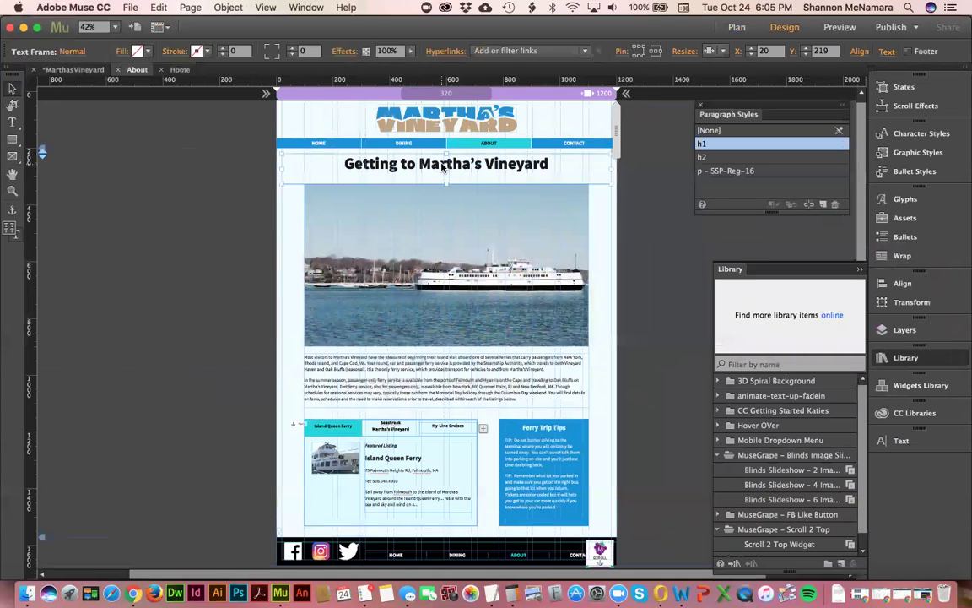
{"action": "double_click", "coordinate": [442, 168]}
{"action": "key", "text": "super+a"}
{"action": "key", "text": "super+v"}
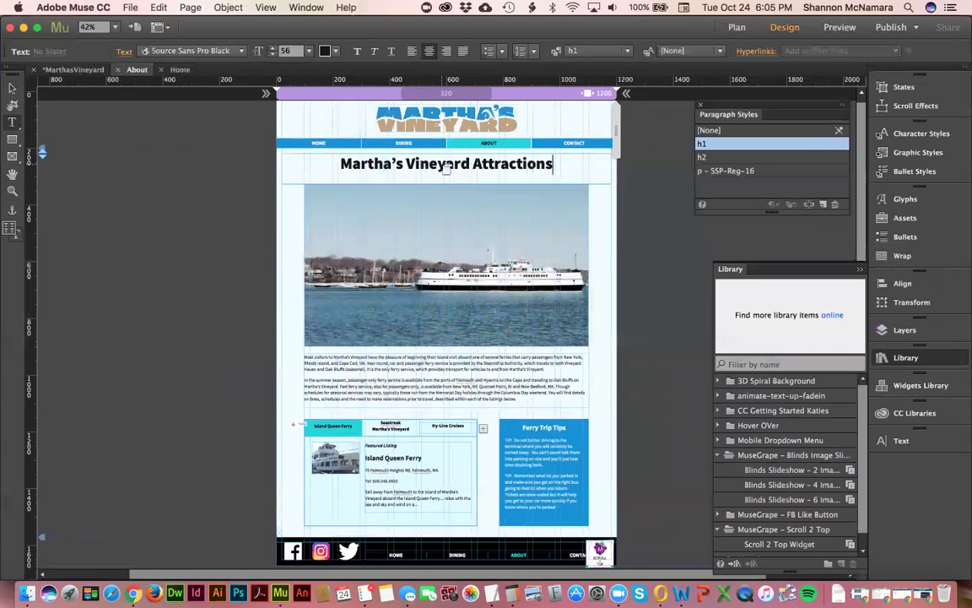
Step: Look through the remaining sections of about.docx in Word, and return to the About page in Adobe Muse
{"action": "key", "text": "super+Tab"}
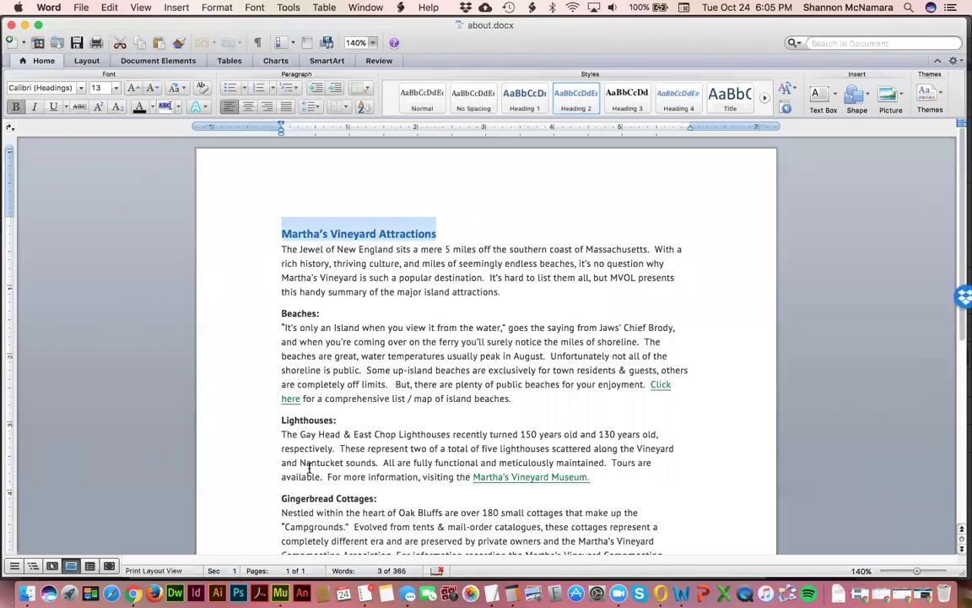
{"action": "scroll", "coordinate": [321, 483], "scroll_direction": "down", "scroll_amount": 5}
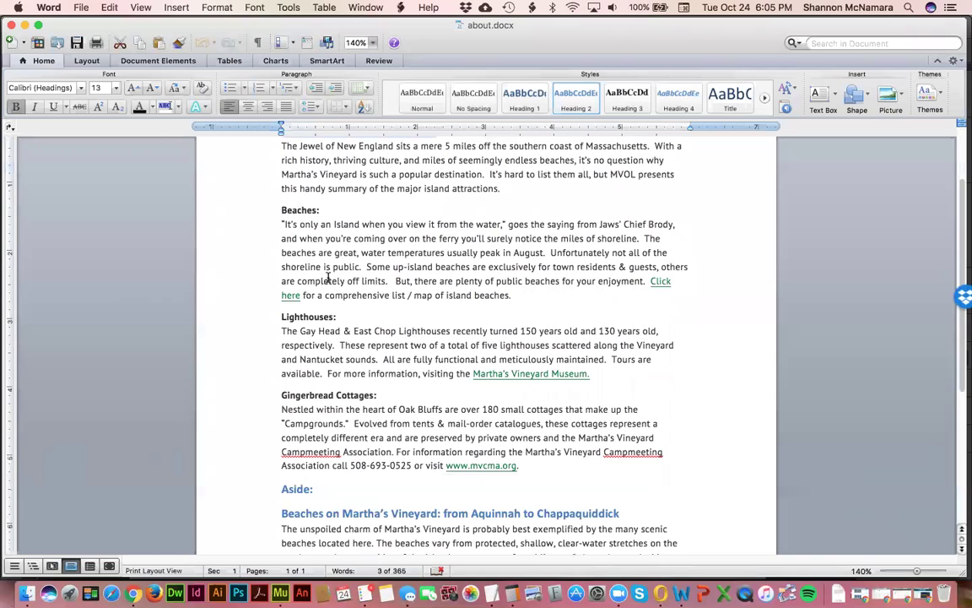
{"action": "key", "text": "super+Tab"}
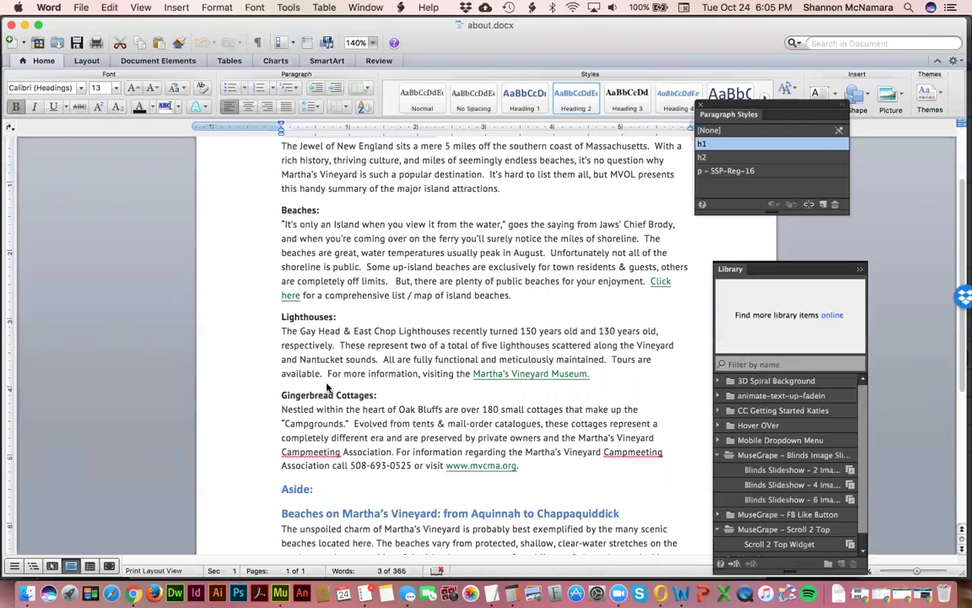
{"action": "left_click", "coordinate": [13, 87]}
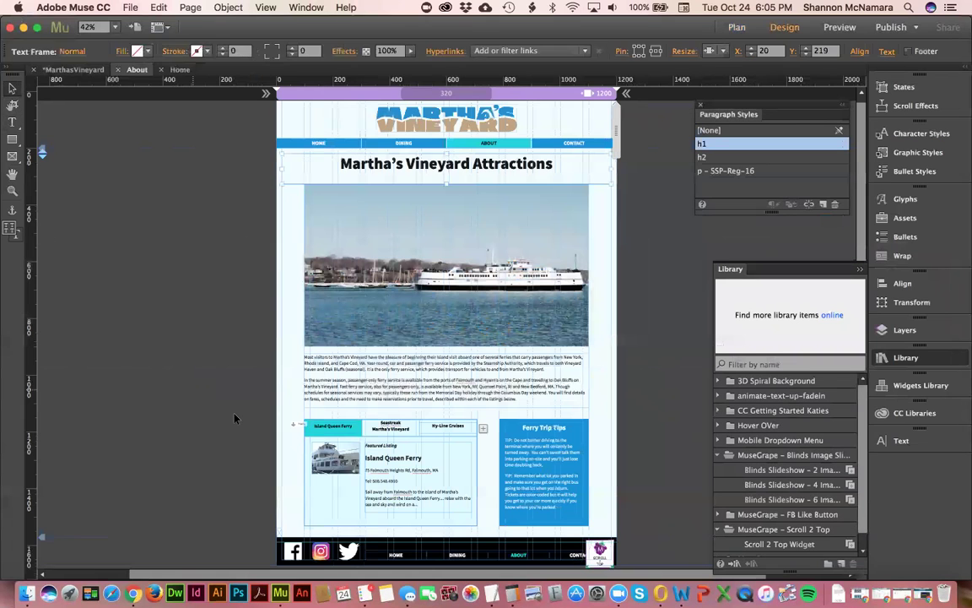
{"action": "left_click", "coordinate": [277, 411]}
Step: Move the ferry text frame up directly under the heading at Y 326 and the ferry image below it at Y 543
{"action": "key", "text": "z"}
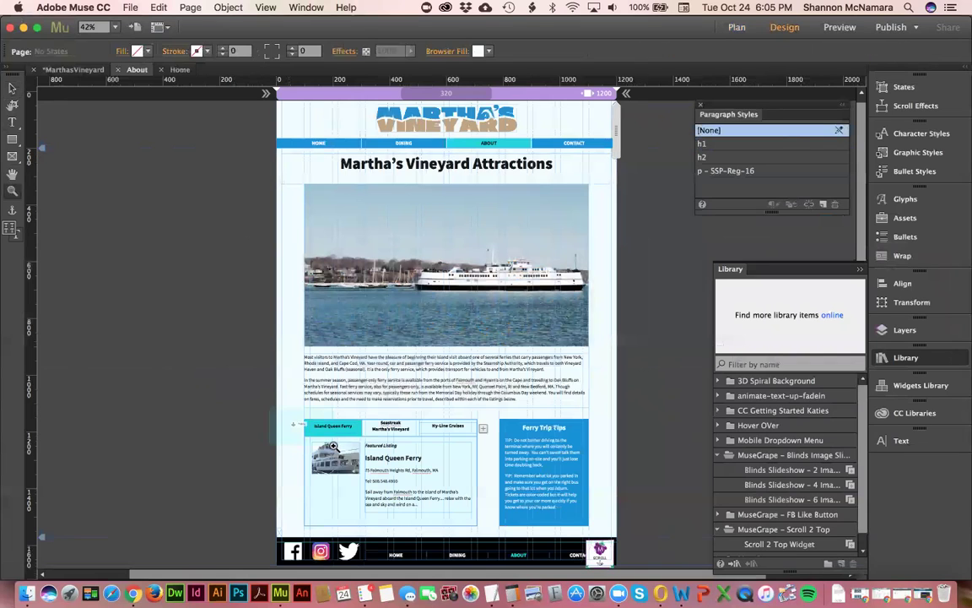
{"action": "left_click_drag", "start_coordinate": [278, 186], "coordinate": [604, 405]}
{"action": "key", "text": "super+minus"}
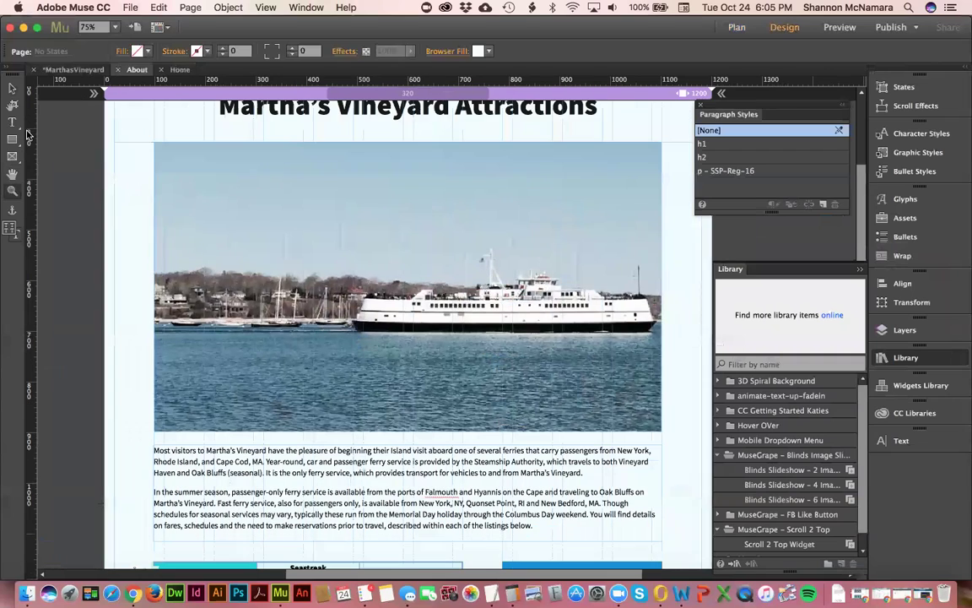
{"action": "left_click", "coordinate": [12, 90]}
{"action": "left_click", "coordinate": [341, 203]}
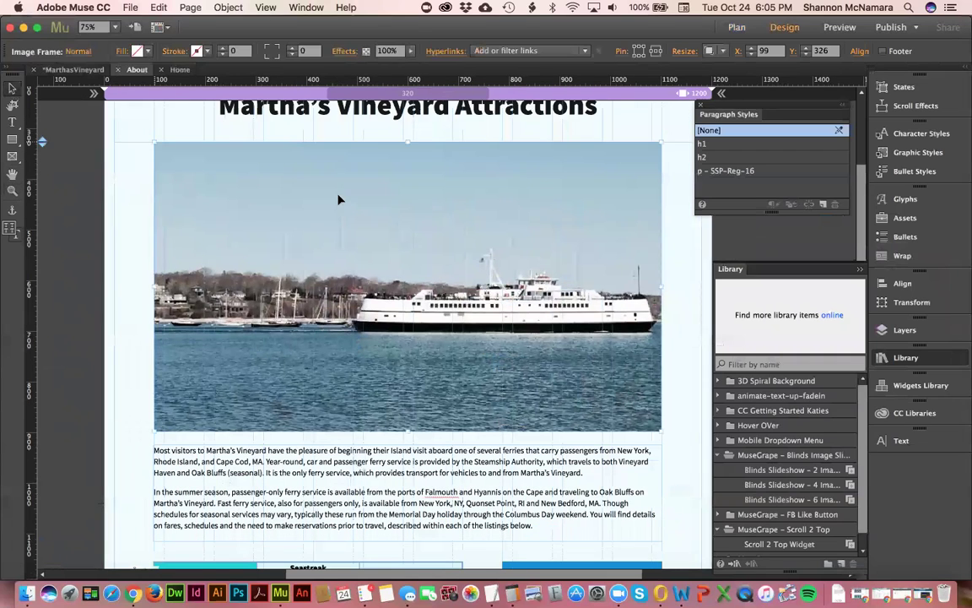
{"action": "left_click", "coordinate": [322, 468]}
{"action": "left_click_drag", "start_coordinate": [374, 291], "coordinate": [385, 212]}
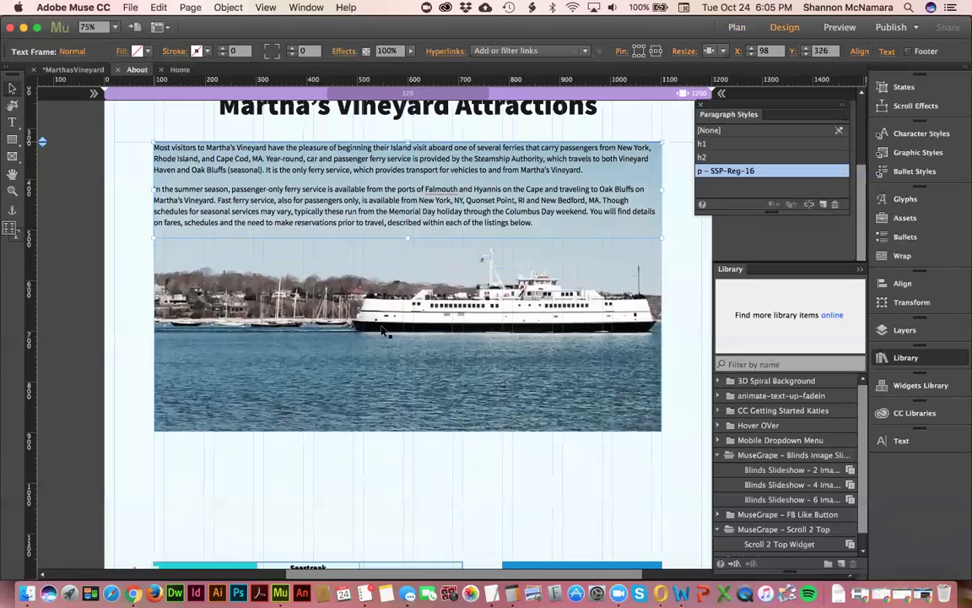
{"action": "left_click_drag", "start_coordinate": [447, 341], "coordinate": [512, 430]}
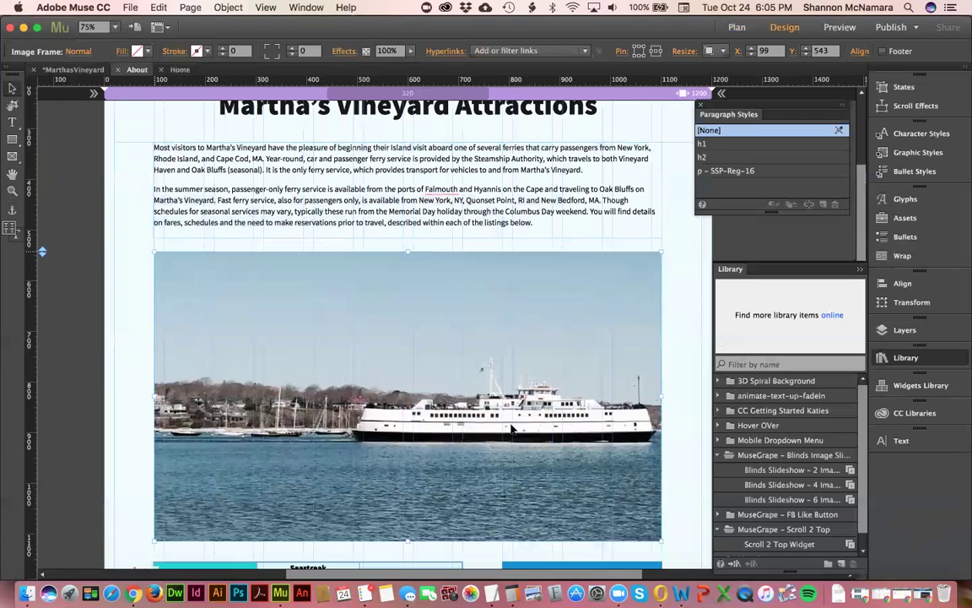
Step: Switch to Word and copy the intro paragraph beginning "The Jewel of New England" from about.docx
{"action": "key", "text": "super+Tab"}
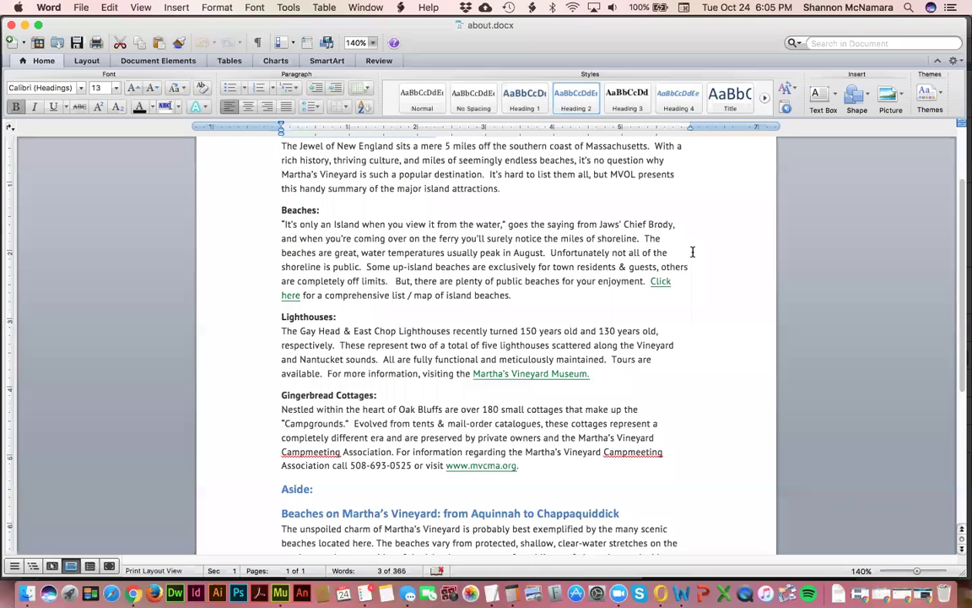
{"action": "scroll", "coordinate": [436, 268], "scroll_direction": "up", "scroll_amount": 3}
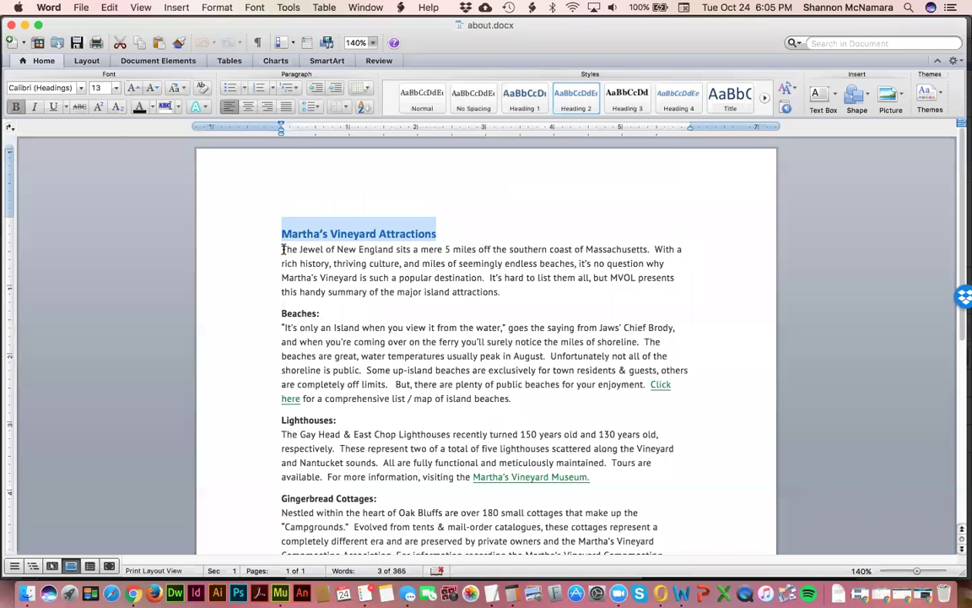
{"action": "left_click", "coordinate": [353, 258]}
{"action": "key", "text": "shift+Down"}
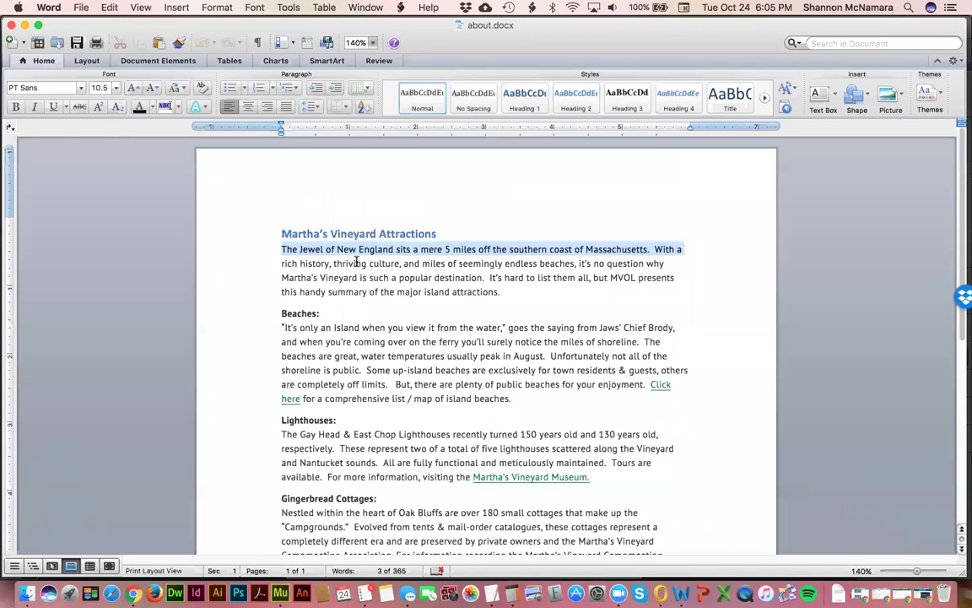
{"action": "key", "text": "shift+Down"}
{"action": "key", "text": "shift+Down"}
{"action": "key", "text": "shift+Down"}
{"action": "key", "text": "super+c"}
Step: Switch to Adobe Muse and replace all the text in the ferry text frame with the copied intro paragraph
{"action": "key", "text": "super+Tab"}
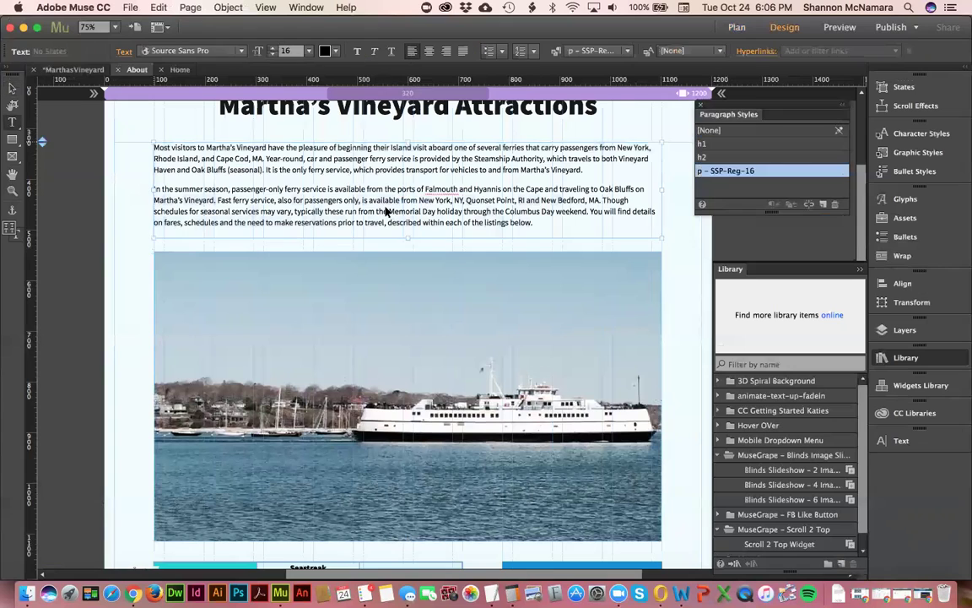
{"action": "key", "text": "super+a"}
{"action": "key", "text": "super+v"}
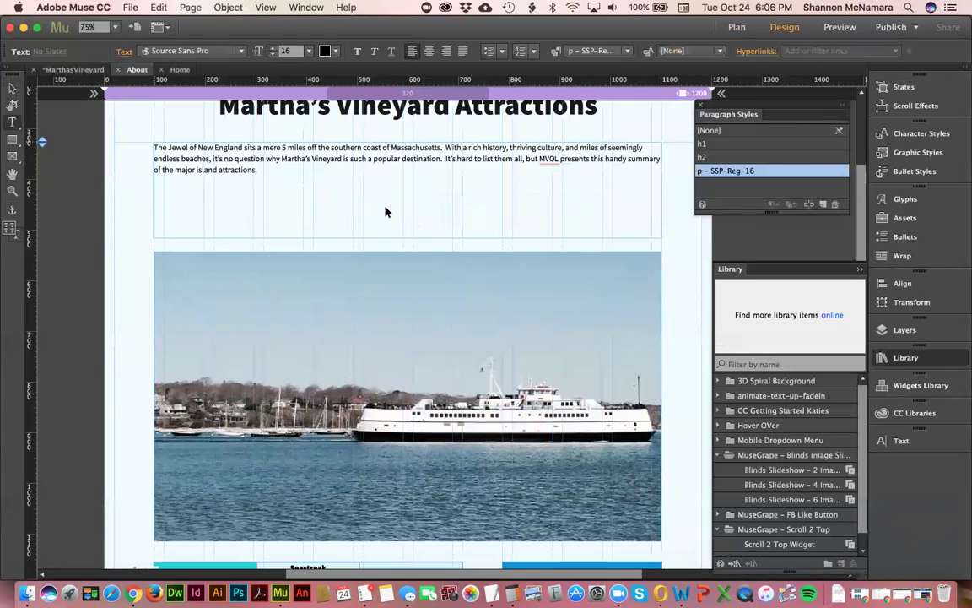
{"action": "key", "text": "Escape"}
Step: Shorten the intro text frame from its lower edge to fit the paragraph, and delete the ferry image below it
{"action": "left_click", "coordinate": [380, 214]}
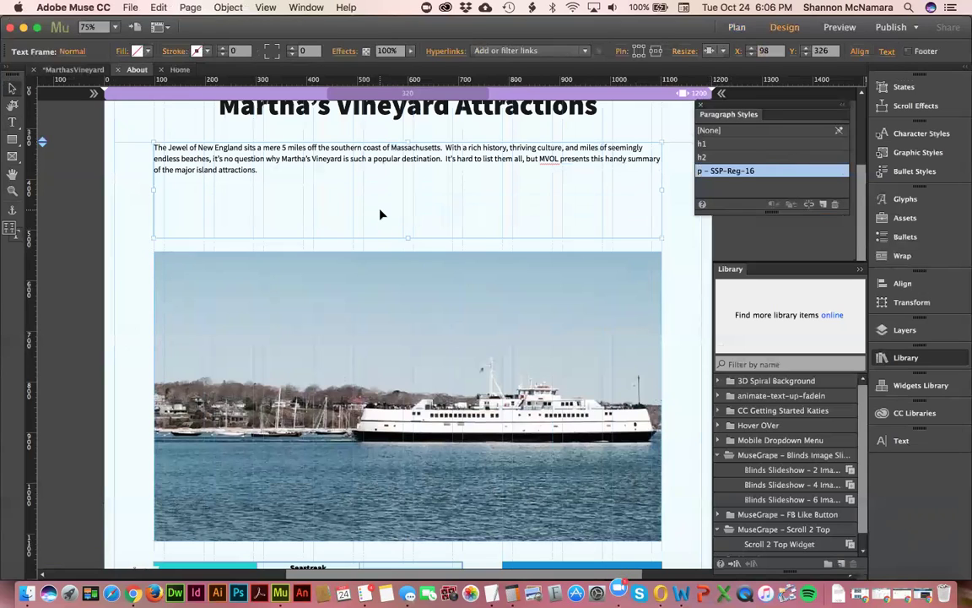
{"action": "left_click_drag", "start_coordinate": [409, 239], "coordinate": [412, 187]}
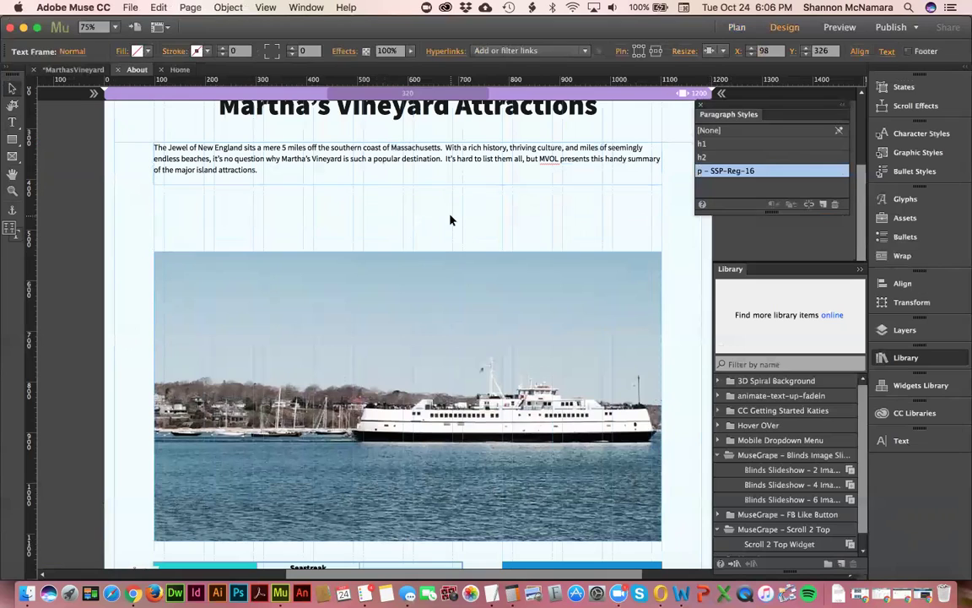
{"action": "left_click", "coordinate": [451, 217]}
{"action": "left_click", "coordinate": [449, 302]}
{"action": "key", "text": "Delete"}
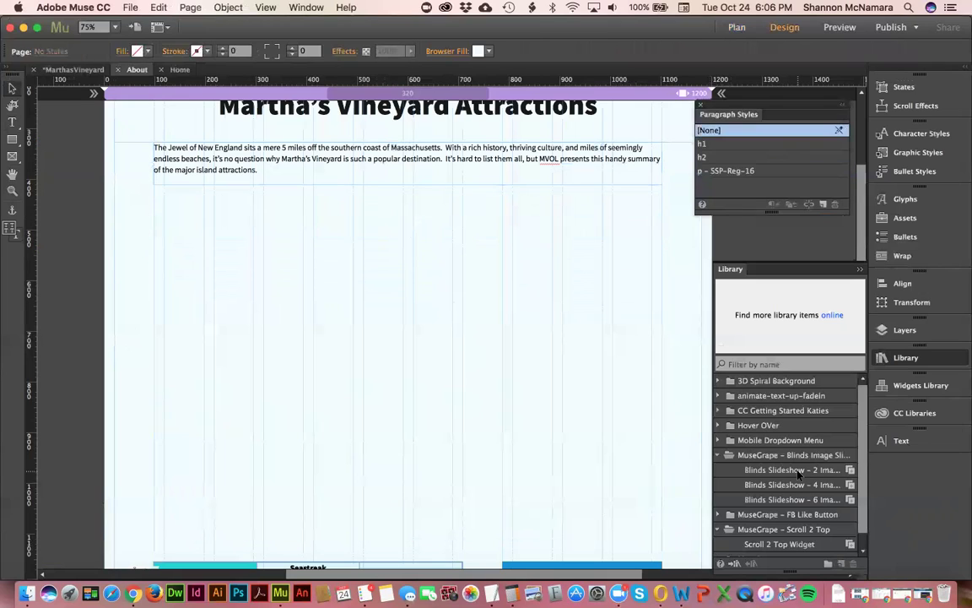
Step: Switch to Finder and open the "not in cc" folder inside the images folder
{"action": "key", "text": "super+Tab"}
{"action": "key", "text": "super+Tab"}
{"action": "key", "text": "super+Tab"}
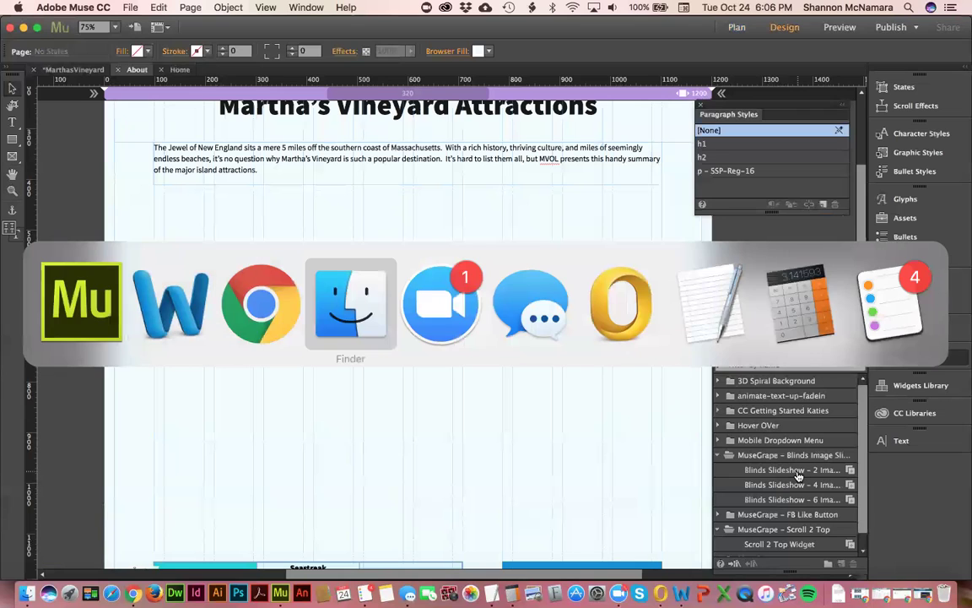
{"action": "double_click", "coordinate": [713, 213]}
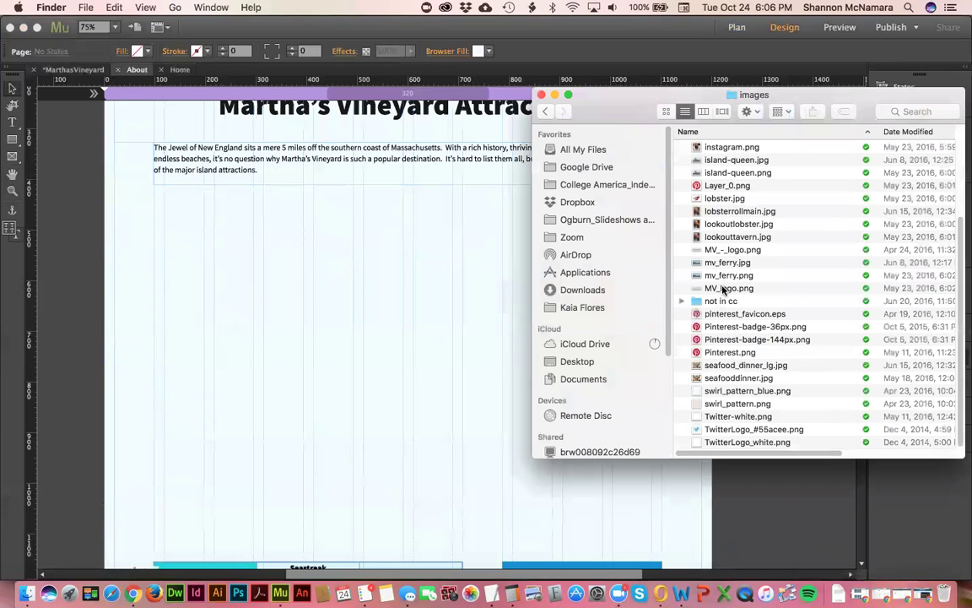
{"action": "double_click", "coordinate": [697, 304]}
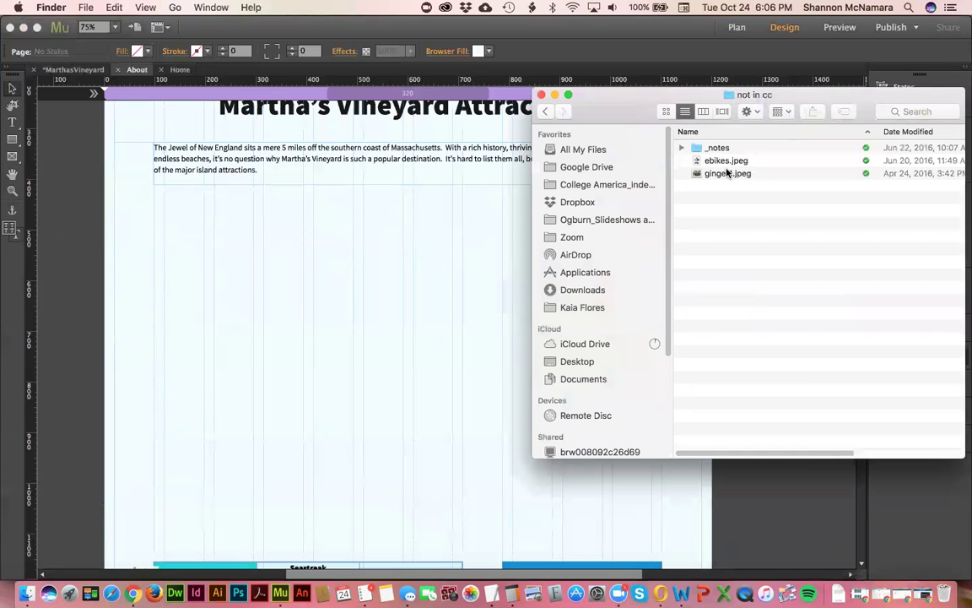
Step: Preview ginger1.jpeg and ebikes.jpeg in the "not in cc" folder
{"action": "left_click", "coordinate": [726, 174]}
{"action": "key", "text": "space"}
{"action": "key", "text": "space"}
{"action": "key", "text": "Up"}
{"action": "key", "text": "space"}
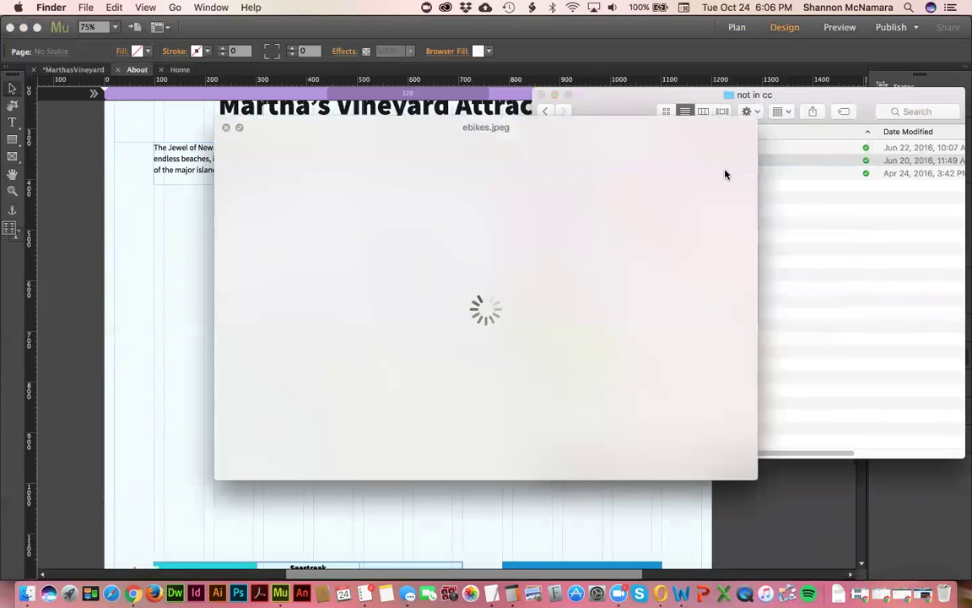
{"action": "key", "text": "space"}
{"action": "key", "text": "Up"}
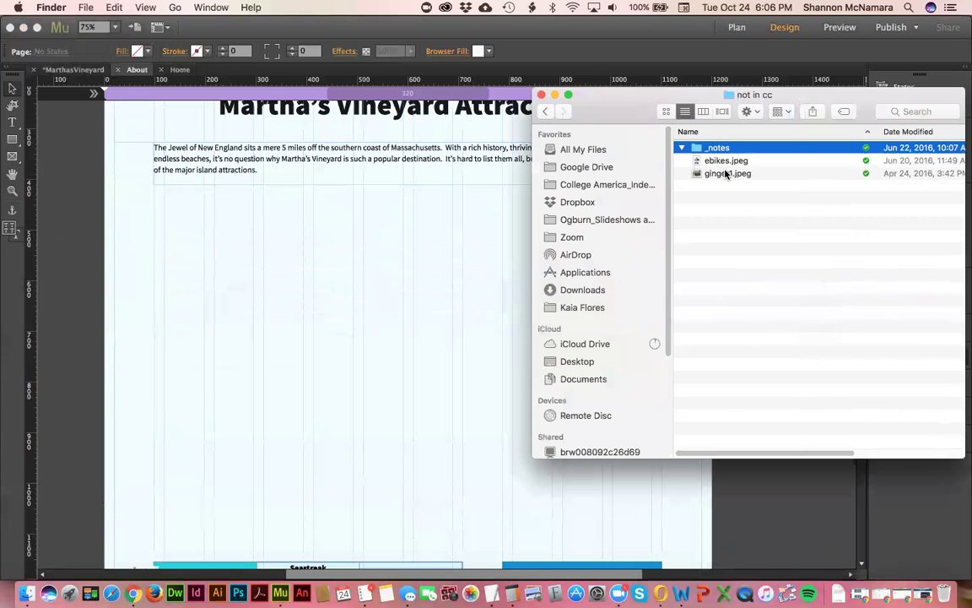
Step: Try to preview ebikes.jpeg again and open it in Photoshop, and return to Finder
{"action": "key", "text": "Left"}
{"action": "key", "text": "Down"}
{"action": "key", "text": "space"}
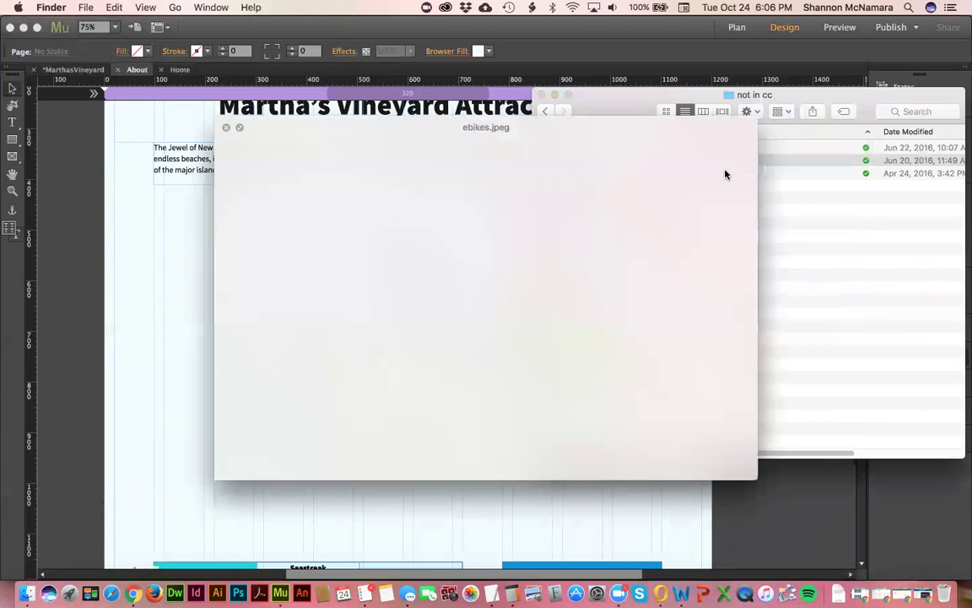
{"action": "key", "text": "space"}
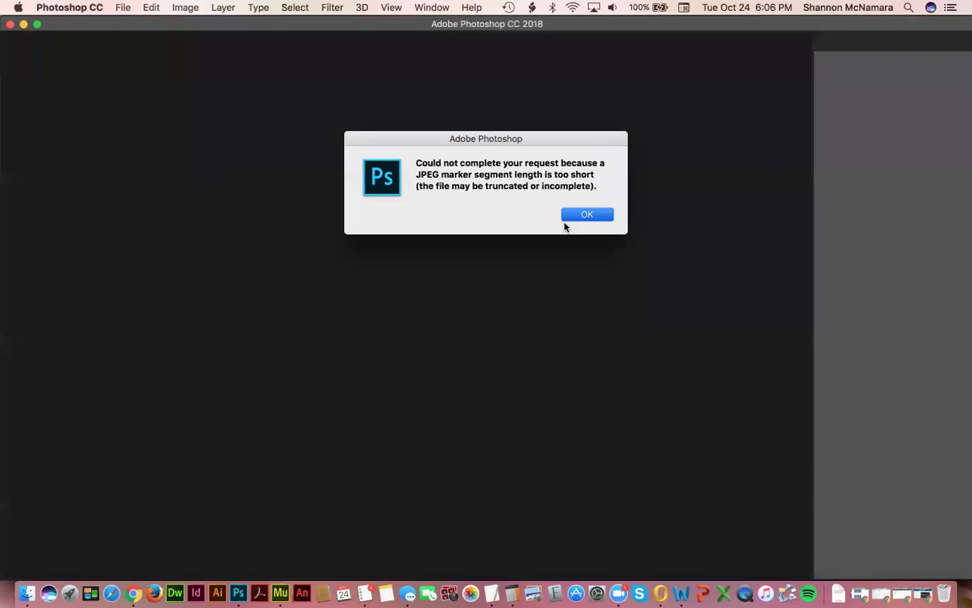
{"action": "left_click", "coordinate": [566, 220]}
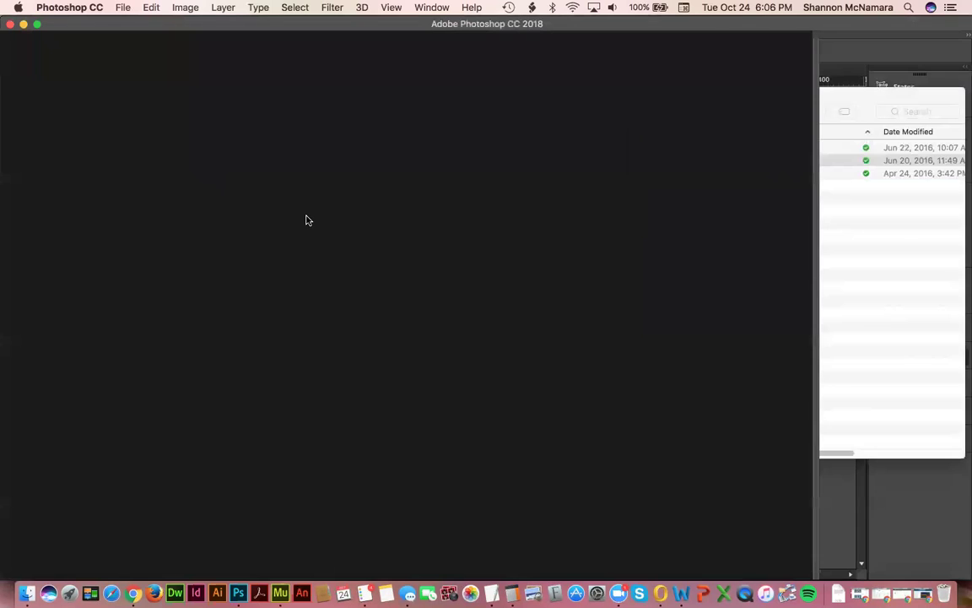
{"action": "key", "text": "super+Tab"}
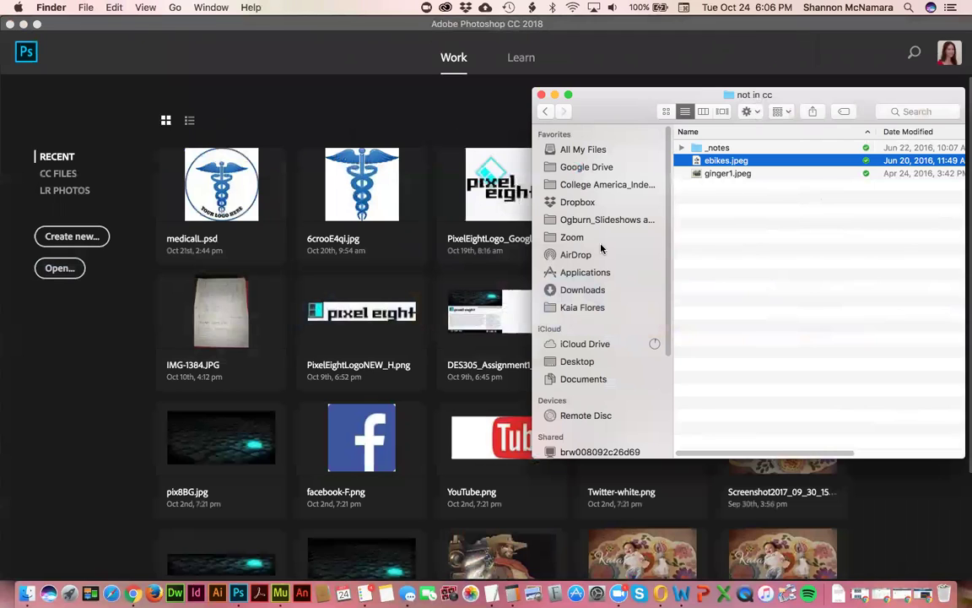
Step: Open a second Finder window and search this Mac for "ebikes"
{"action": "key", "text": "super+n"}
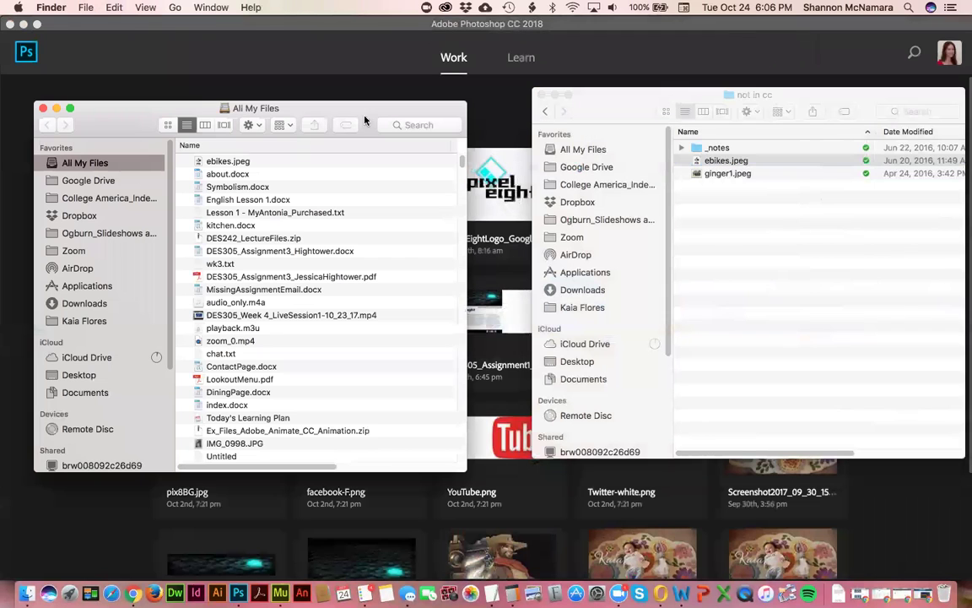
{"action": "left_click", "coordinate": [89, 221]}
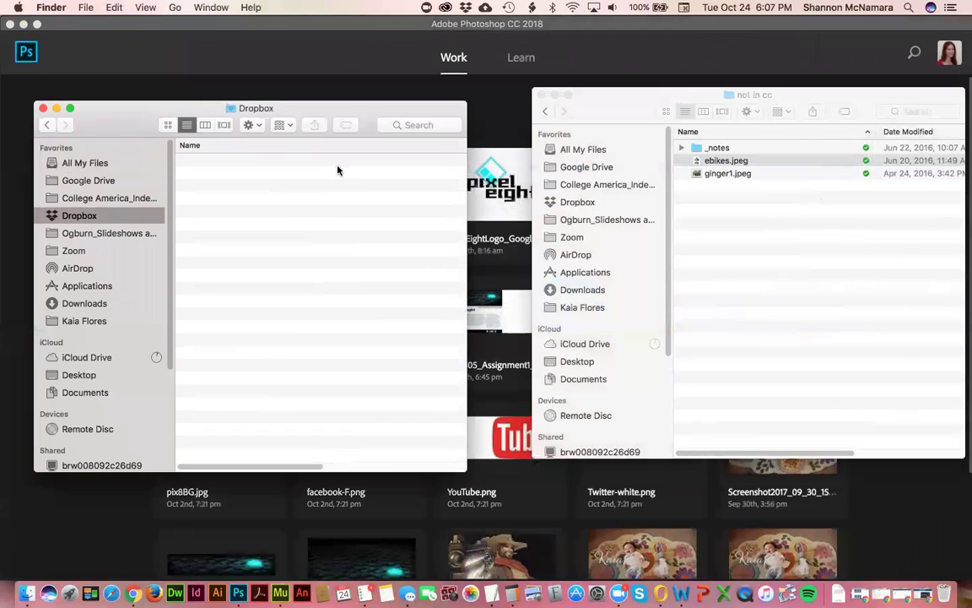
{"action": "left_click", "coordinate": [419, 125]}
{"action": "type", "text": "ebu"}
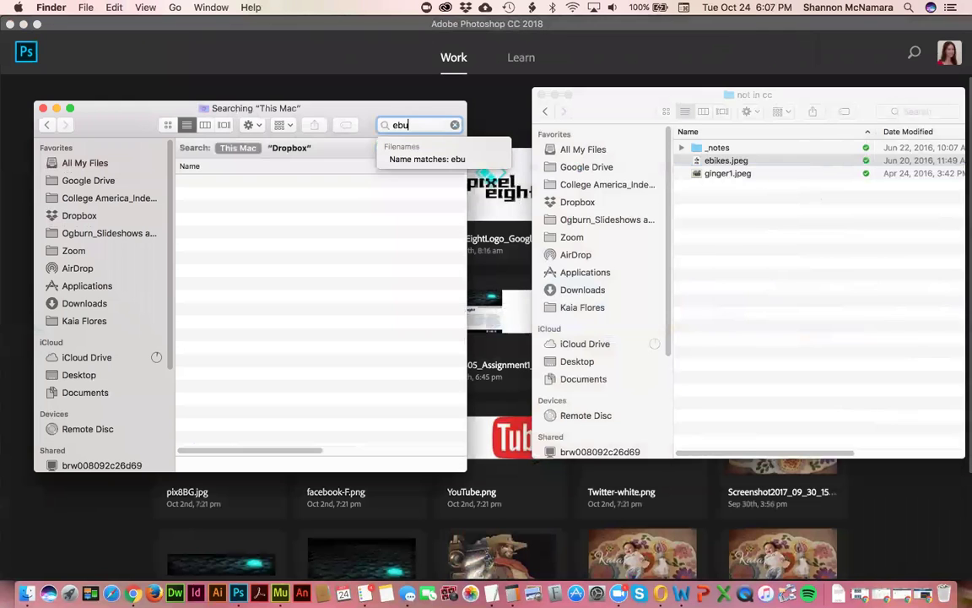
{"action": "key", "text": "BackSpace"}
{"action": "type", "text": "ike"}
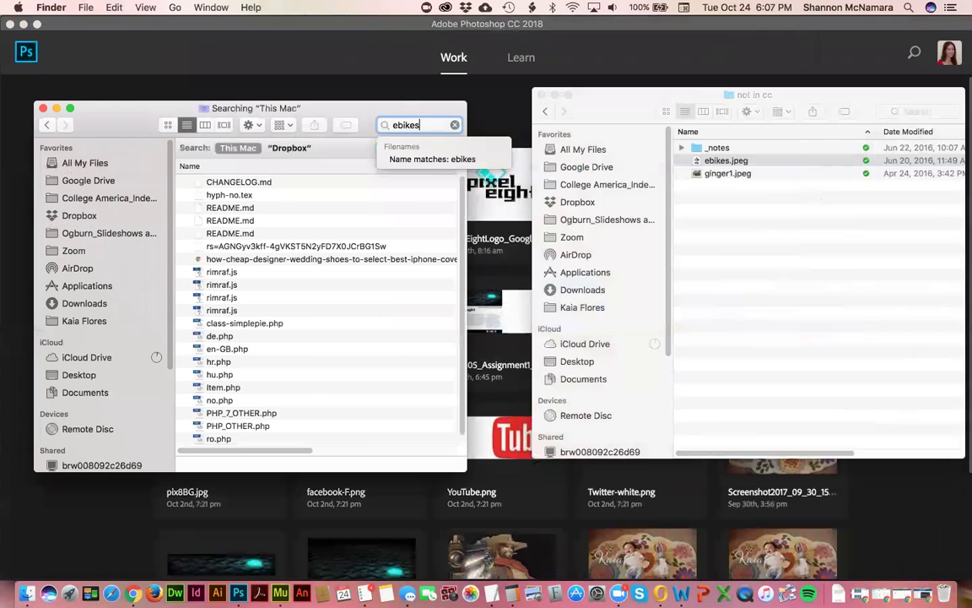
{"action": "type", "text": "s"}
Step: Preview the third ebikes.jpeg in the search results and copy it into the "not in cc" folder, replacing the existing file
{"action": "left_click", "coordinate": [226, 212]}
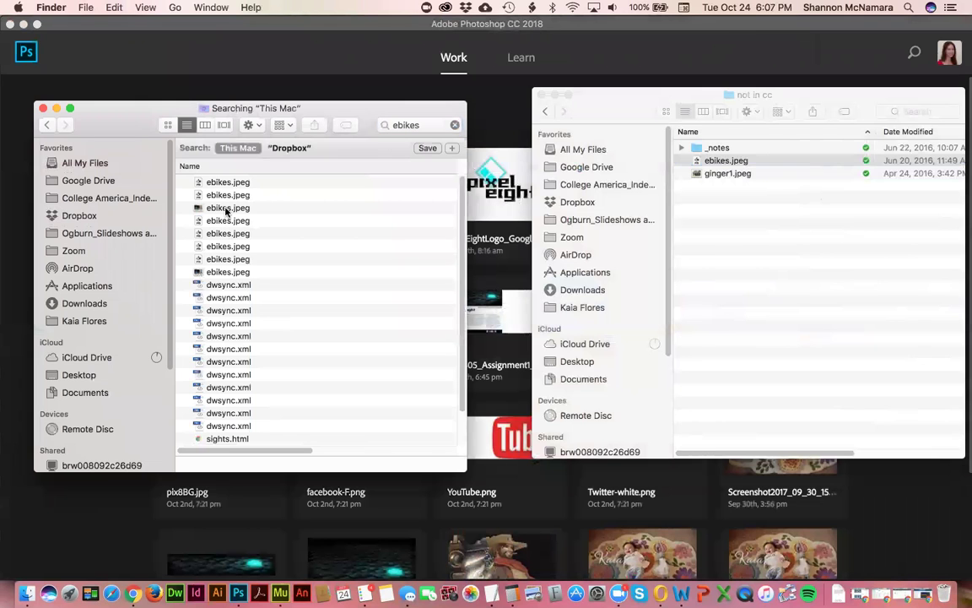
{"action": "left_click", "coordinate": [226, 209]}
{"action": "key", "text": "space"}
{"action": "key", "text": "space"}
{"action": "left_click_drag", "start_coordinate": [221, 213], "coordinate": [750, 193]}
{"action": "left_click", "coordinate": [583, 191]}
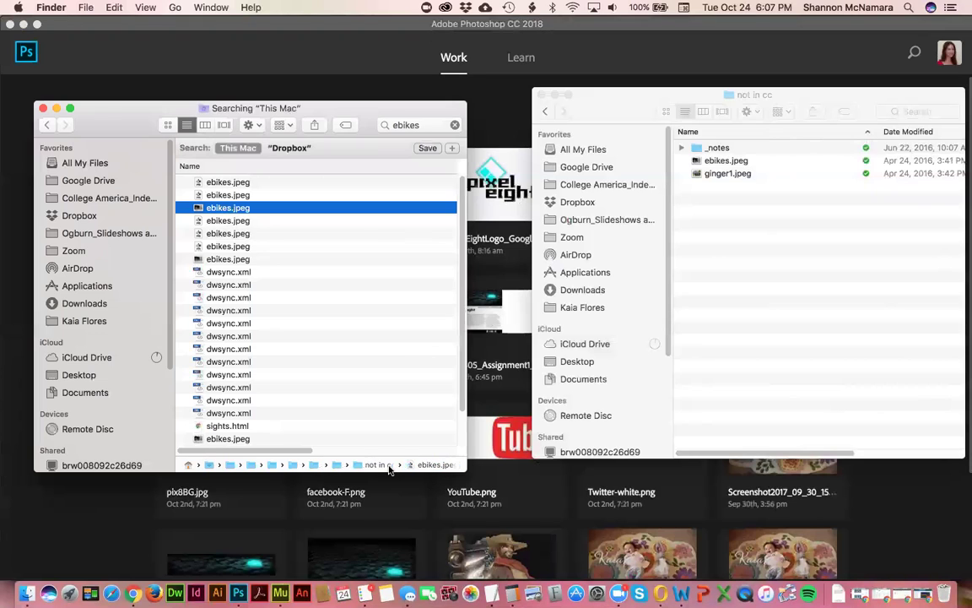
Step: Open the images folder enclosing the found file and copy the 1280px Gay Head JPG and HarborViewHotel.jpg into the "not in cc" folder
{"action": "double_click", "coordinate": [346, 466]}
{"action": "left_click_drag", "start_coordinate": [255, 177], "coordinate": [749, 260]}
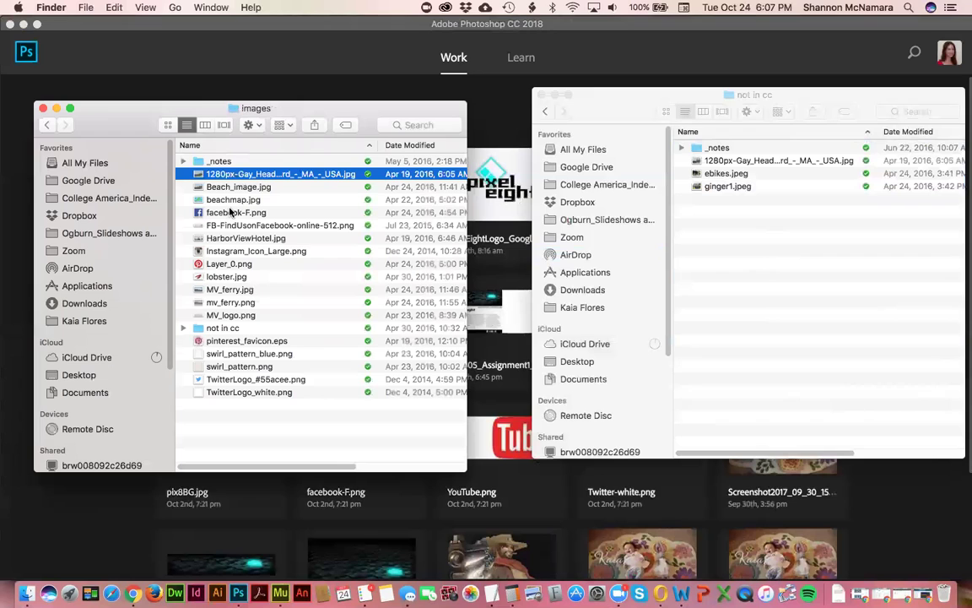
{"action": "left_click_drag", "start_coordinate": [226, 241], "coordinate": [805, 258]}
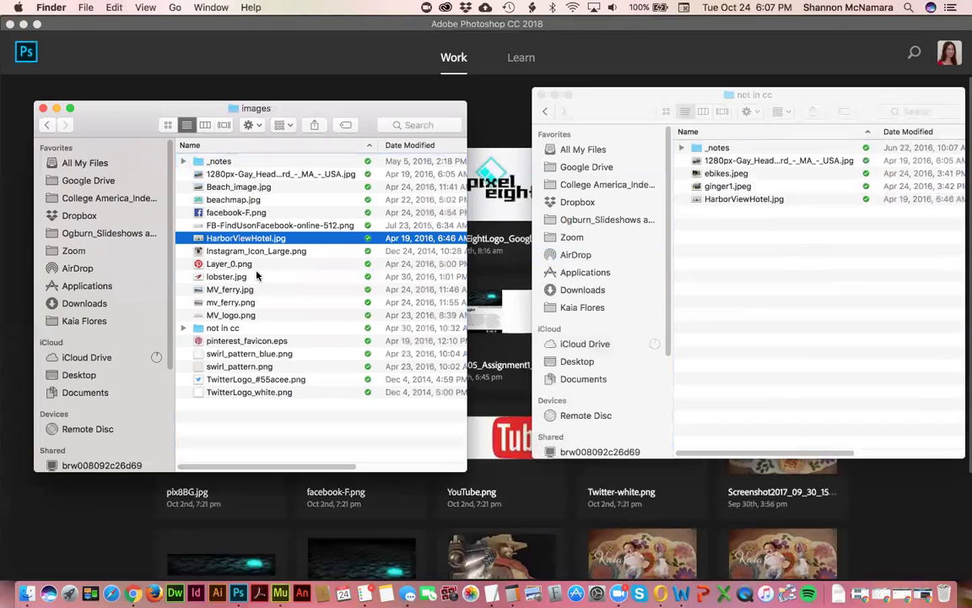
Step: Switch to Adobe Muse and place the MuseGrape four-image Blinds Slideshow below the intro text, aligned with its left edge
{"action": "key", "text": "super+Tab"}
{"action": "key", "text": "super+Tab"}
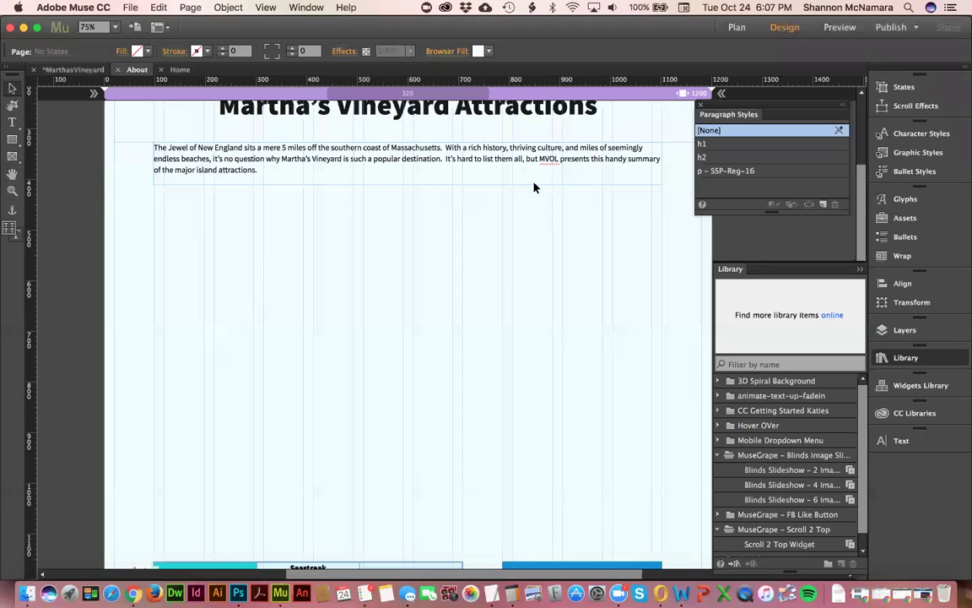
{"action": "left_click", "coordinate": [799, 486]}
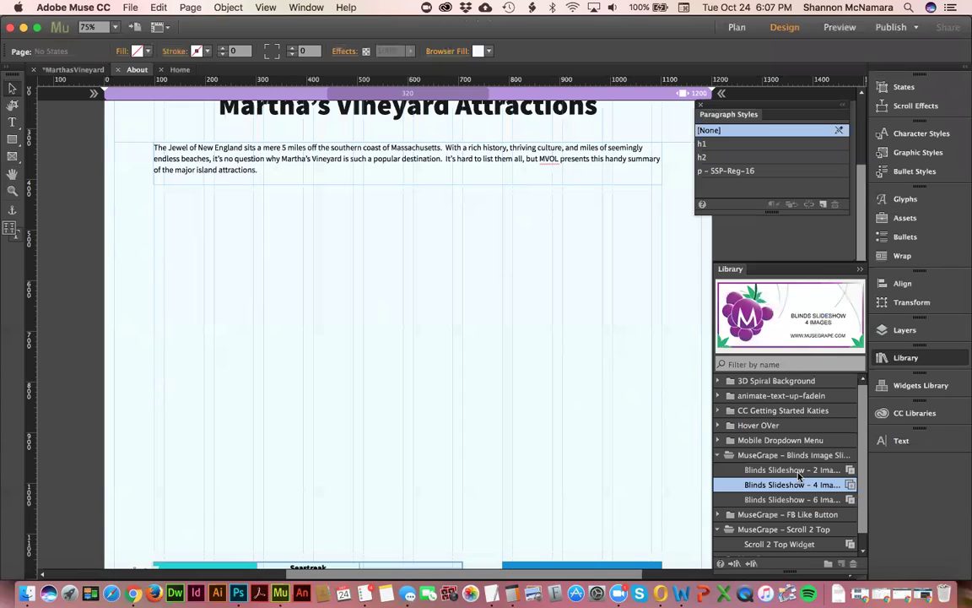
{"action": "left_click", "coordinate": [798, 471]}
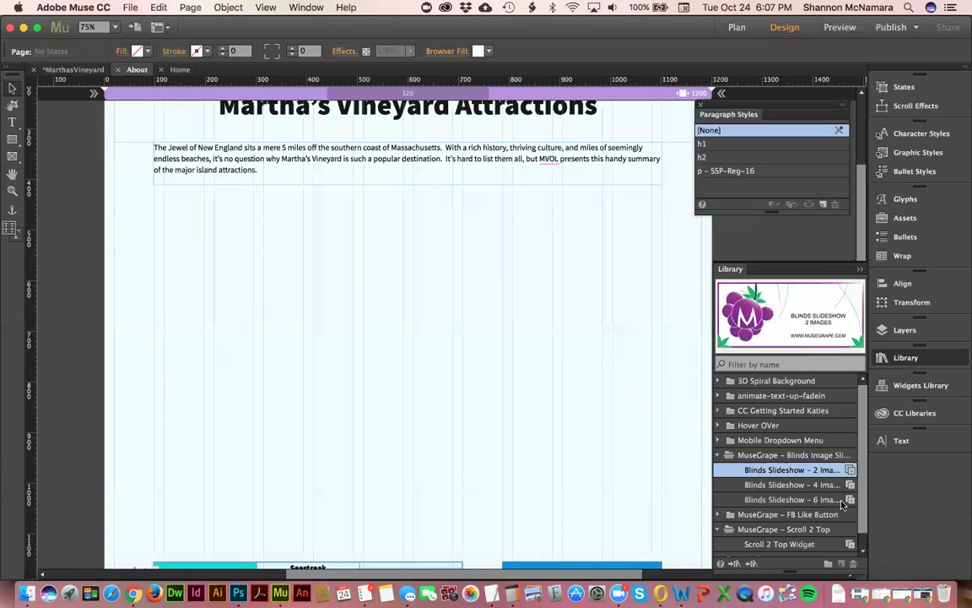
{"action": "left_click_drag", "start_coordinate": [793, 485], "coordinate": [155, 210]}
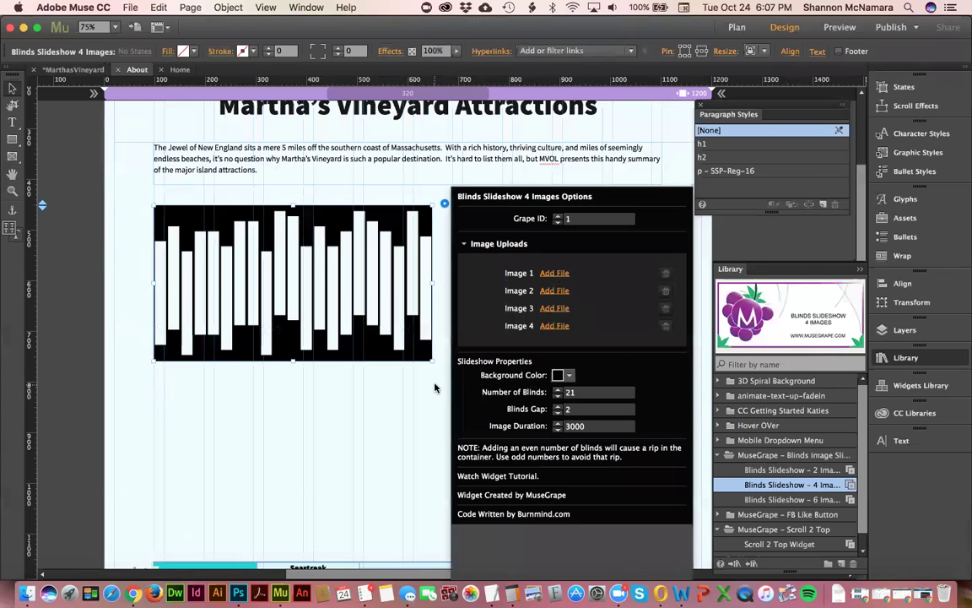
Step: Enlarge the blinds slideshow proportionally from its lower-right corner until it spans the full width of the intro text
{"action": "left_click", "coordinate": [433, 249]}
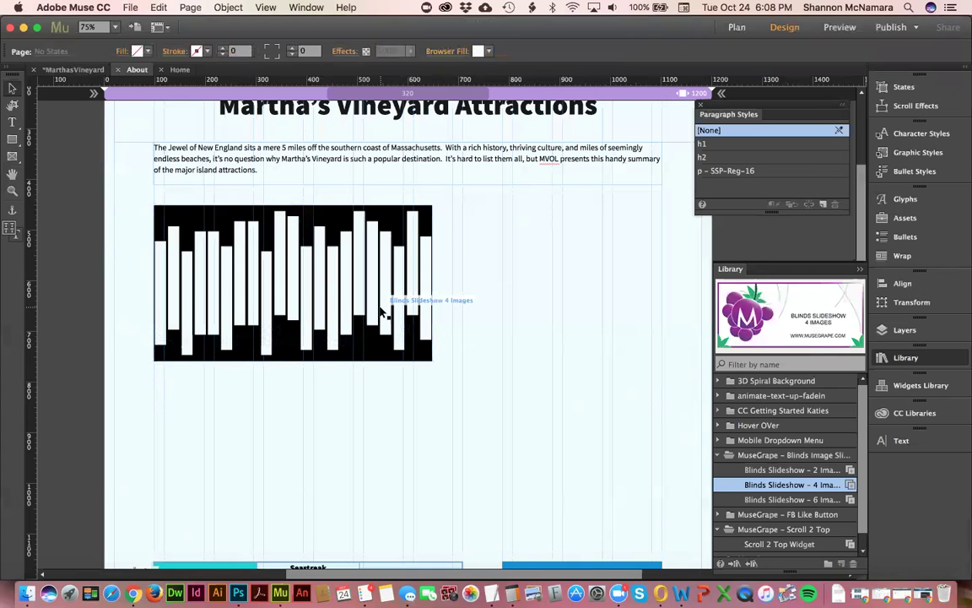
{"action": "key", "text": "super+minus"}
{"action": "left_click", "coordinate": [299, 183]}
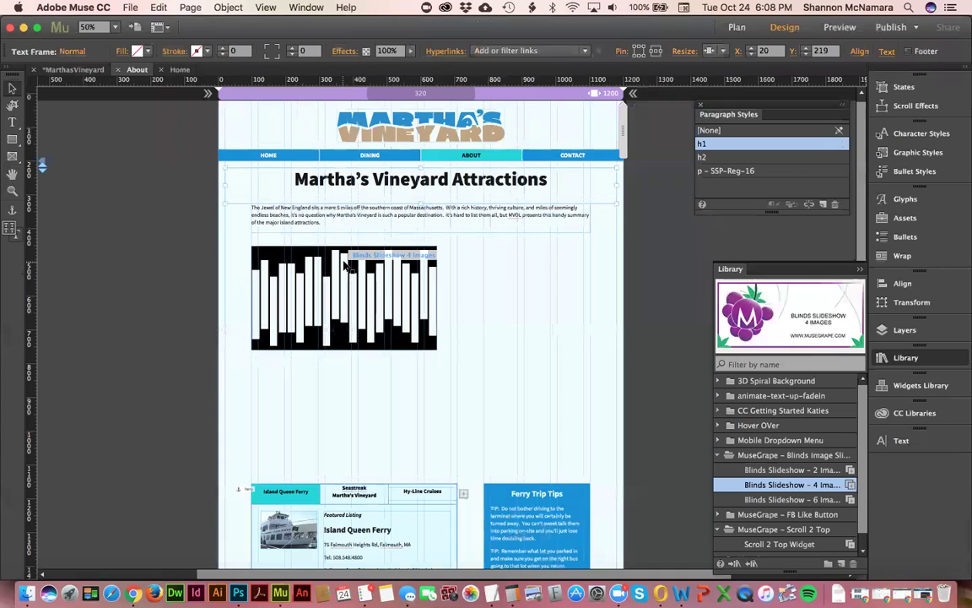
{"action": "left_click", "coordinate": [346, 267]}
{"action": "left_click_drag", "start_coordinate": [437, 348], "coordinate": [592, 450]}
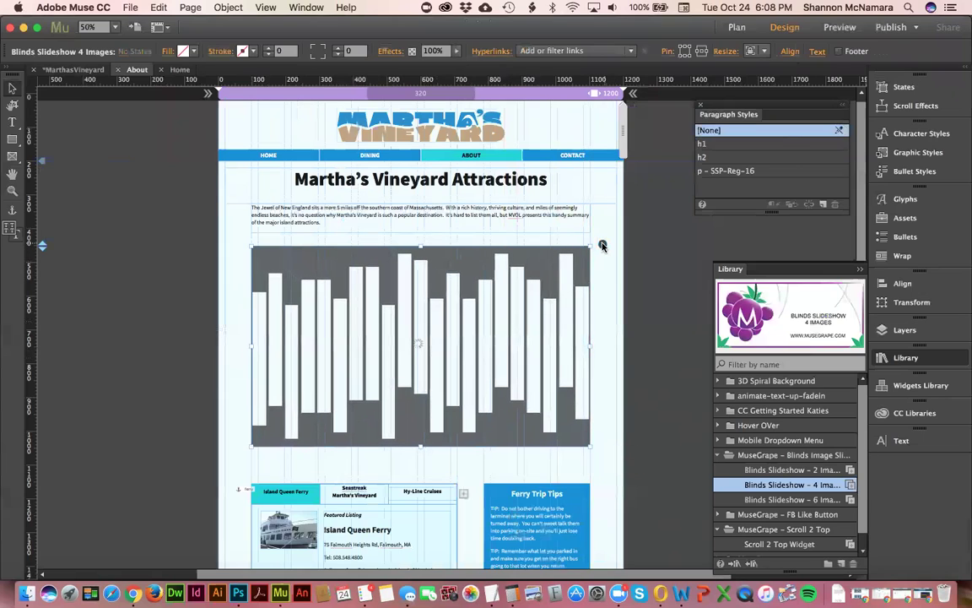
Step: Load the 1280px Gay Head Cliffs JPG as Image 1 and Beach_image.jpg as Image 2 of the blinds slideshow
{"action": "left_click", "coordinate": [603, 246]}
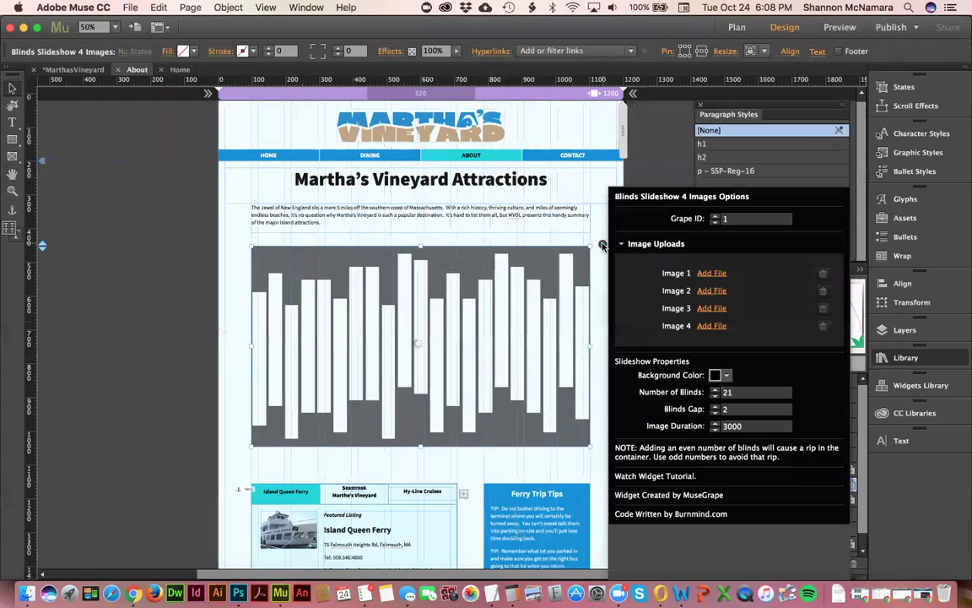
{"action": "left_click", "coordinate": [711, 273]}
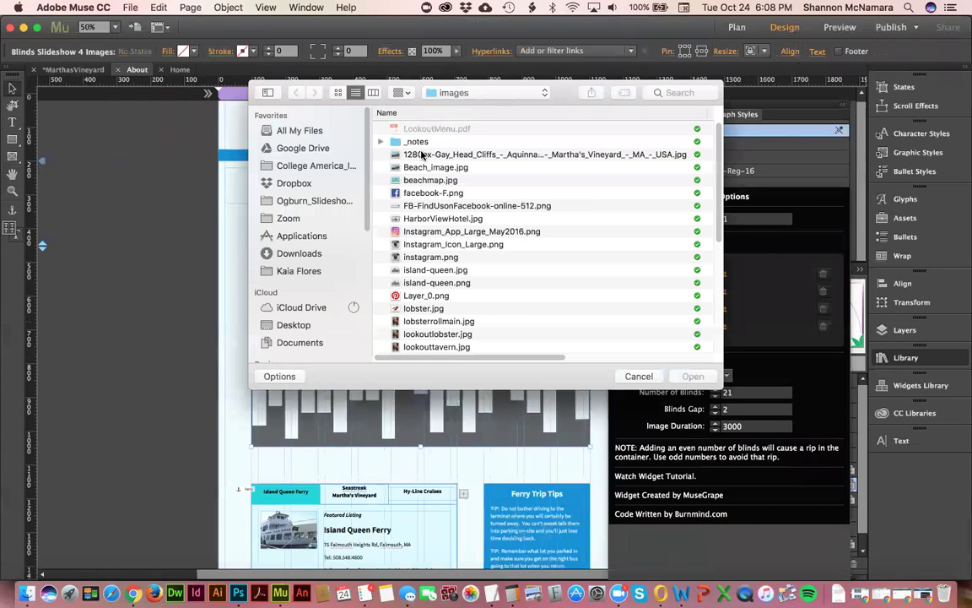
{"action": "scroll", "coordinate": [432, 320], "scroll_direction": "down", "scroll_amount": 10}
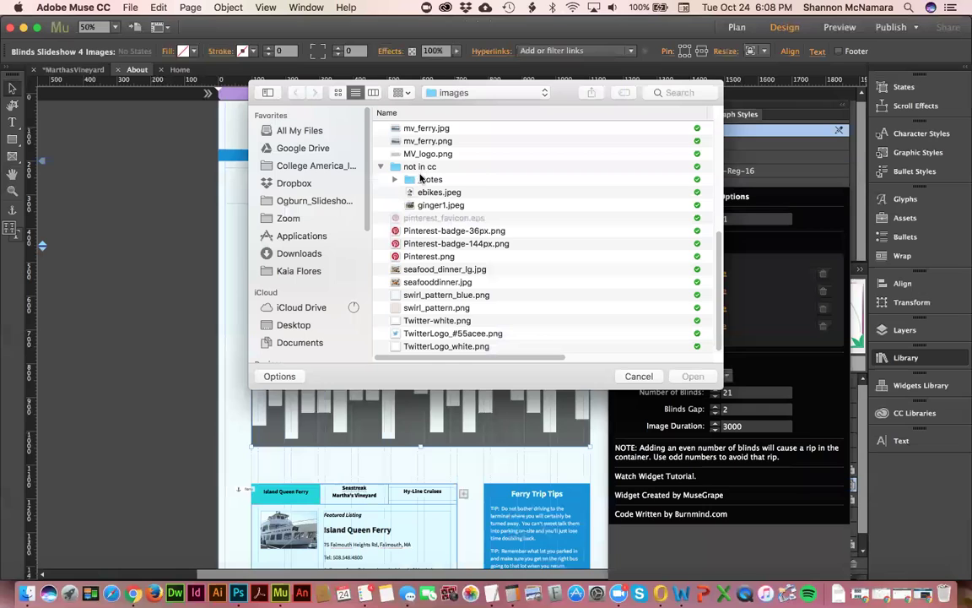
{"action": "left_click", "coordinate": [458, 93]}
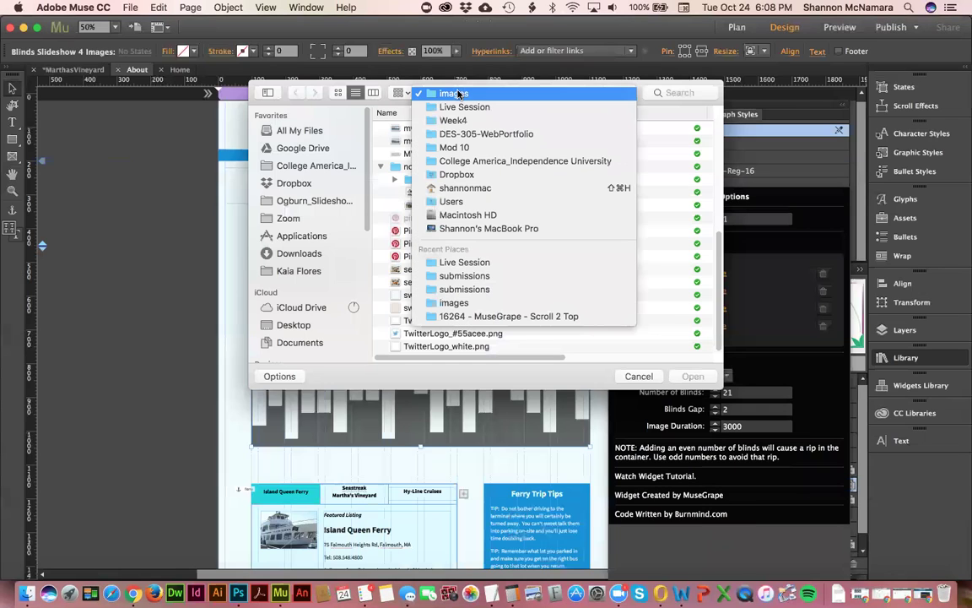
{"action": "left_click", "coordinate": [458, 94]}
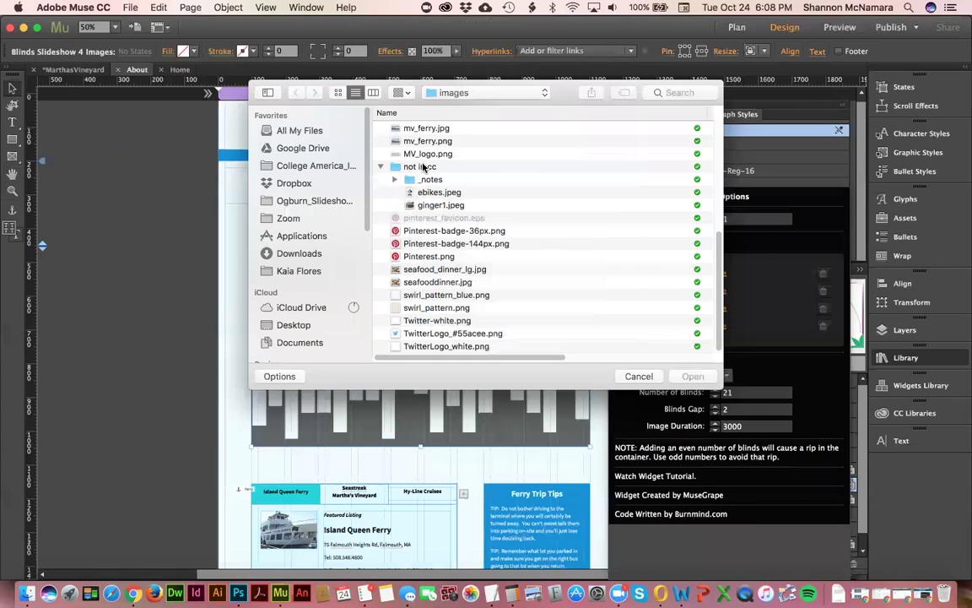
{"action": "double_click", "coordinate": [424, 167]}
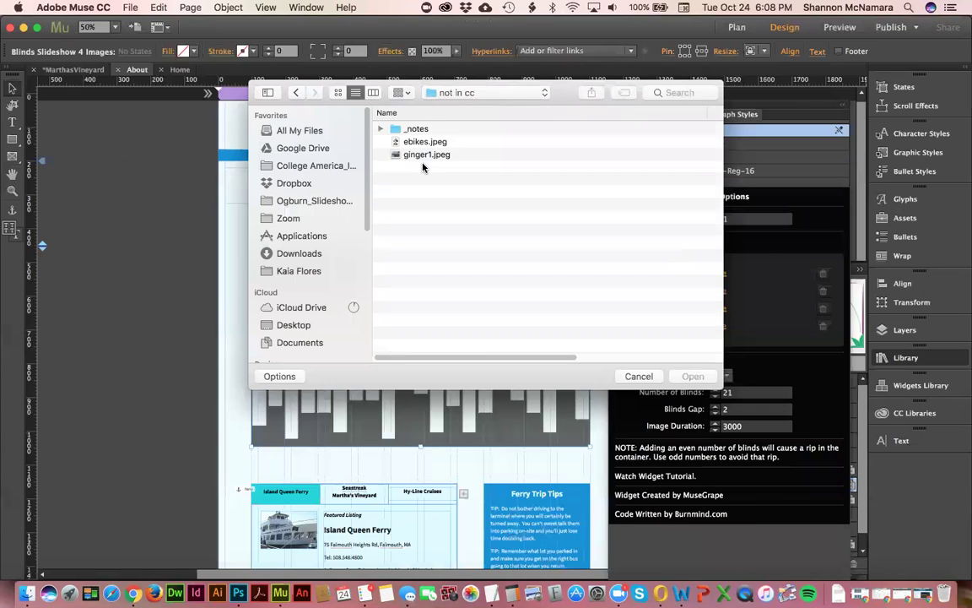
{"action": "left_click", "coordinate": [296, 94]}
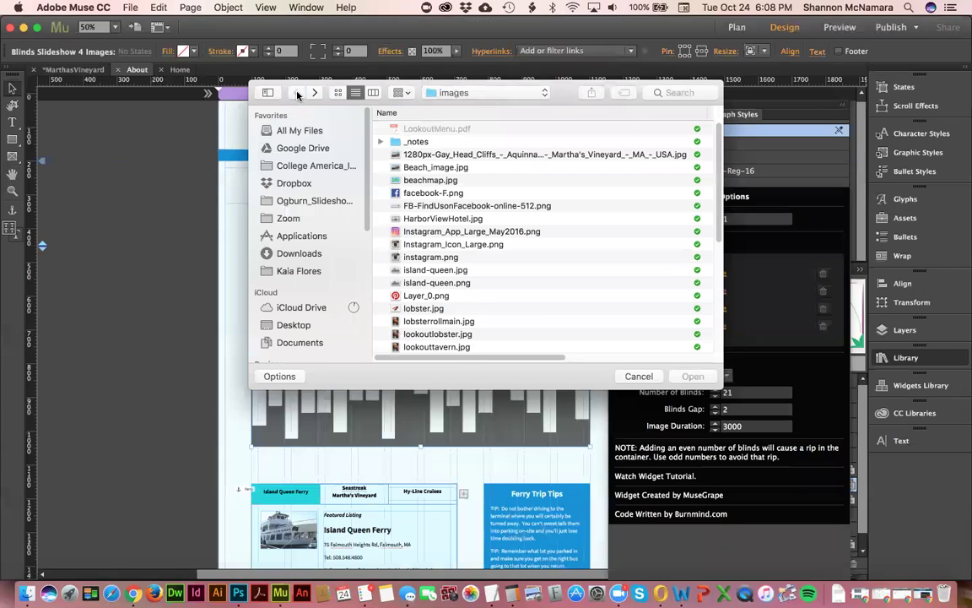
{"action": "left_click", "coordinate": [436, 155]}
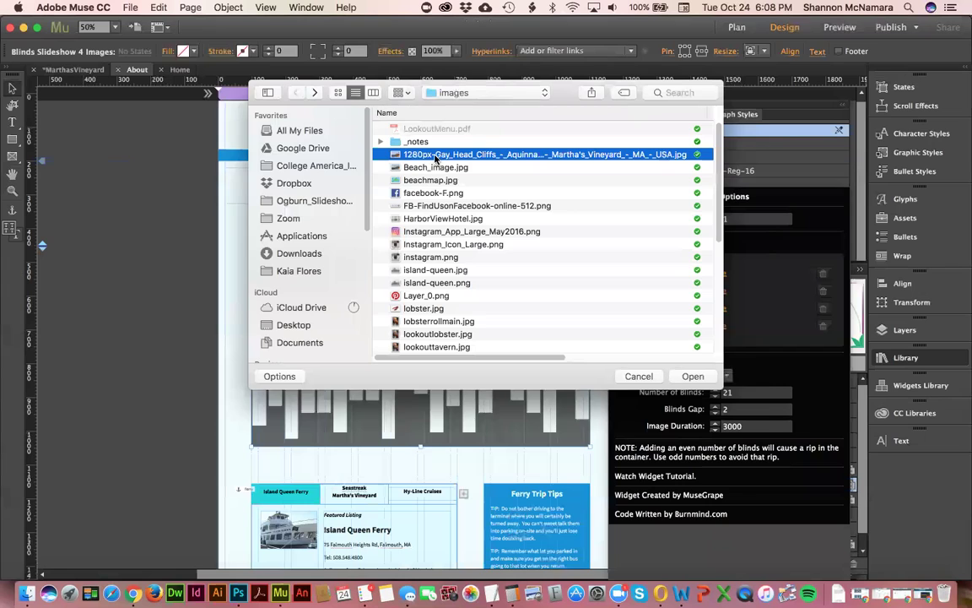
{"action": "double_click", "coordinate": [436, 155]}
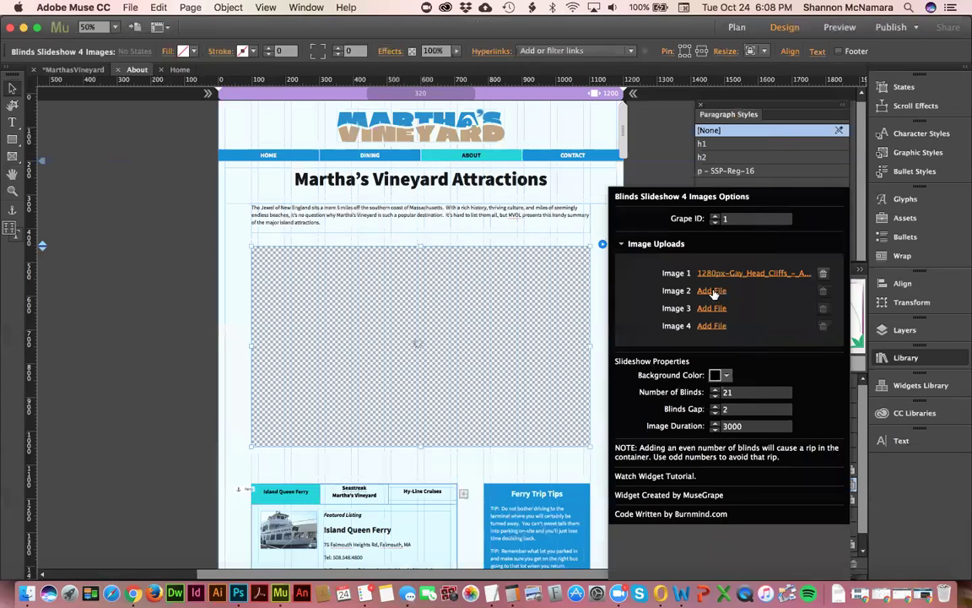
{"action": "left_click", "coordinate": [711, 290]}
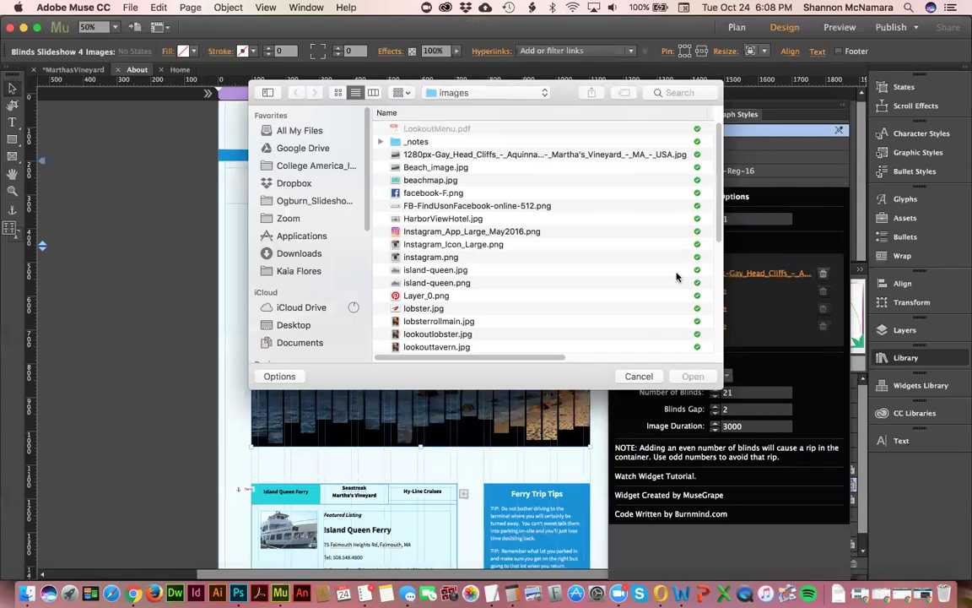
{"action": "double_click", "coordinate": [424, 168]}
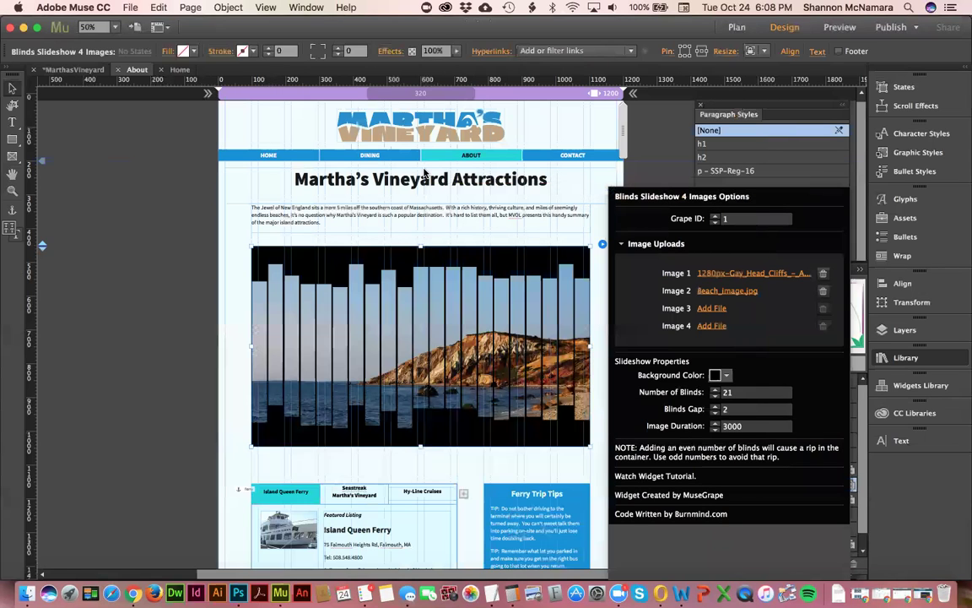
Step: Browse for the slideshow's Image 3 file and preview ebikes.jpeg in the "not in cc" folder
{"action": "left_click", "coordinate": [712, 308]}
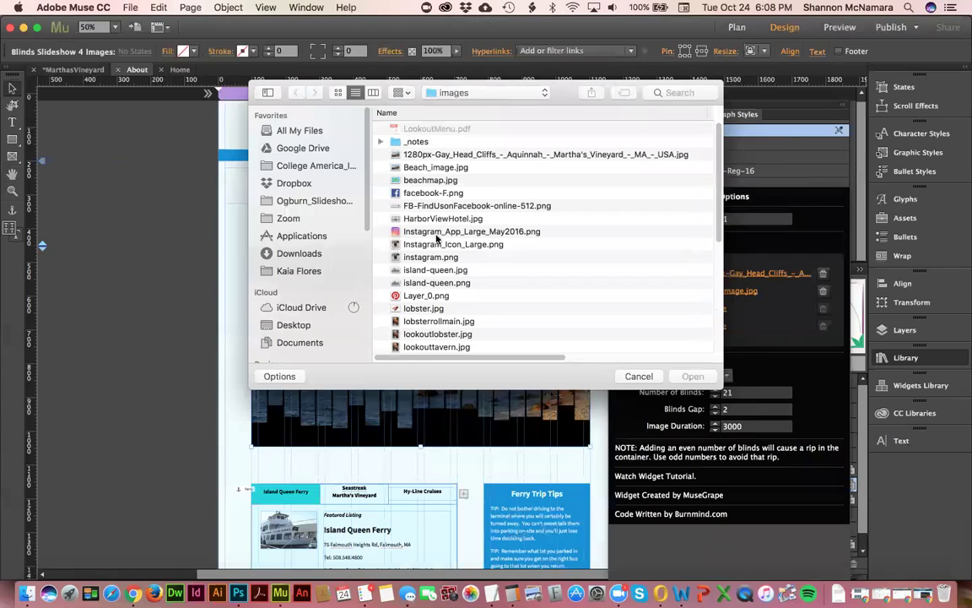
{"action": "scroll", "coordinate": [396, 218], "scroll_direction": "down", "scroll_amount": 5}
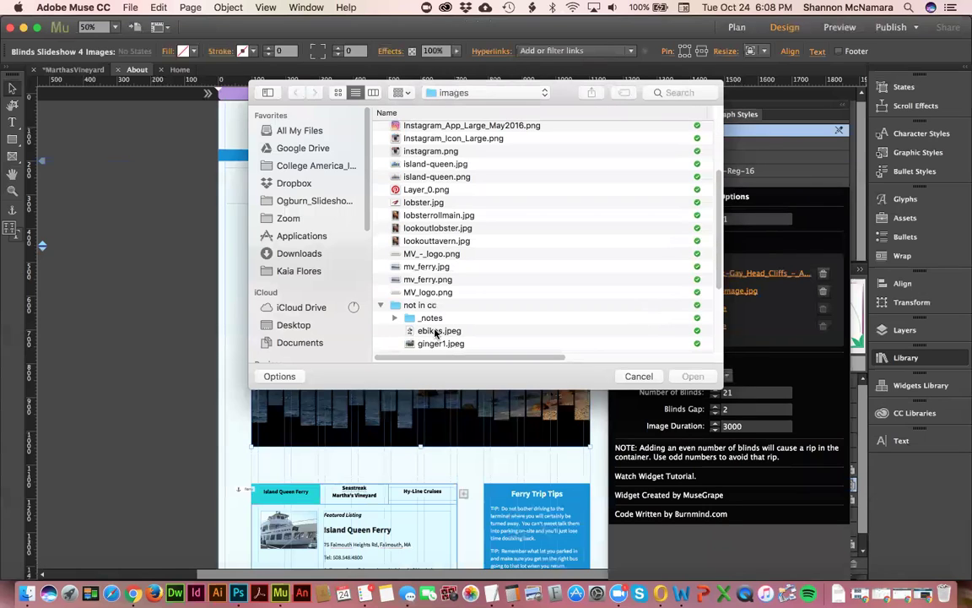
{"action": "scroll", "coordinate": [435, 332], "scroll_direction": "down", "scroll_amount": 3}
{"action": "left_click", "coordinate": [432, 267]}
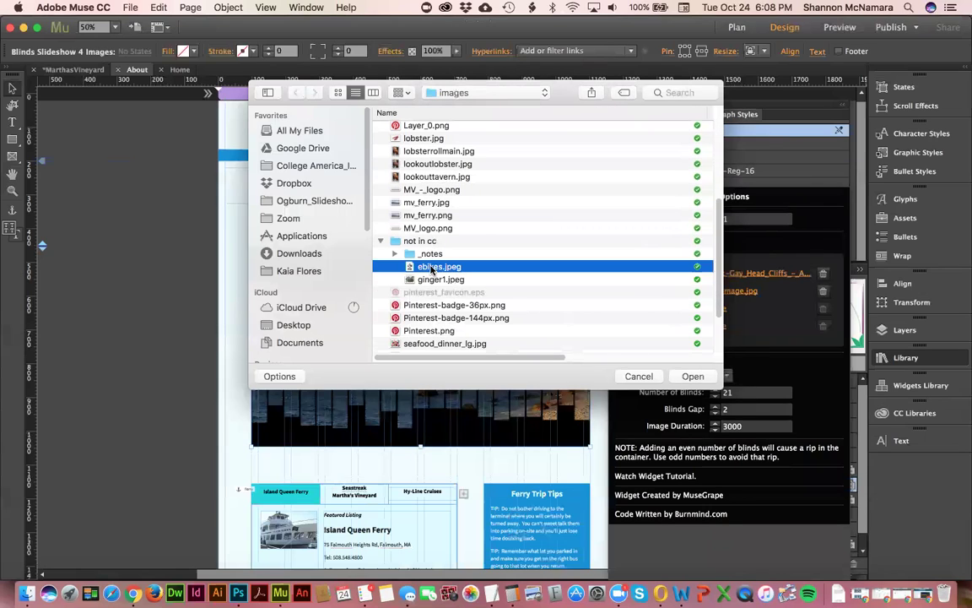
{"action": "key", "text": "space"}
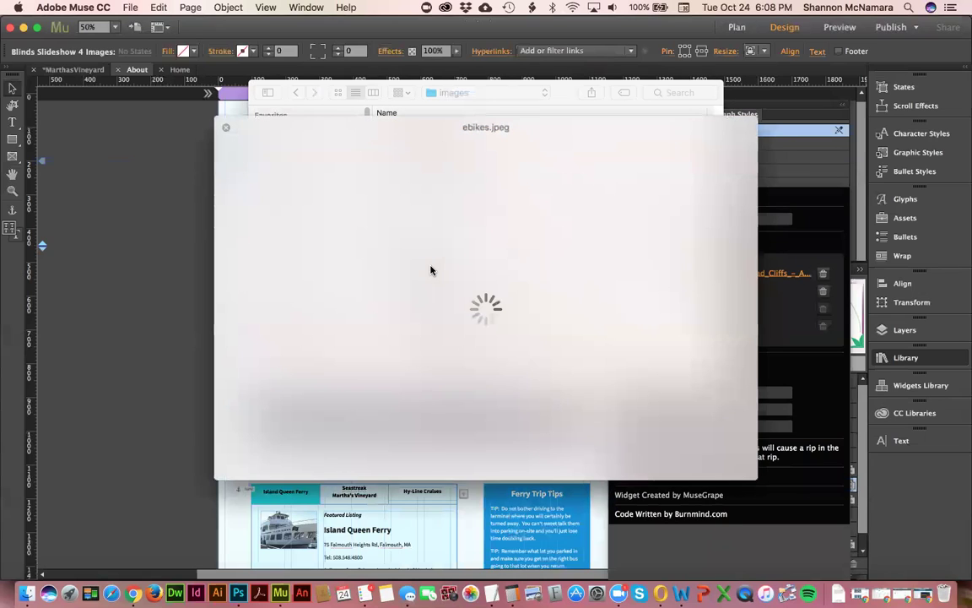
{"action": "key", "text": "space"}
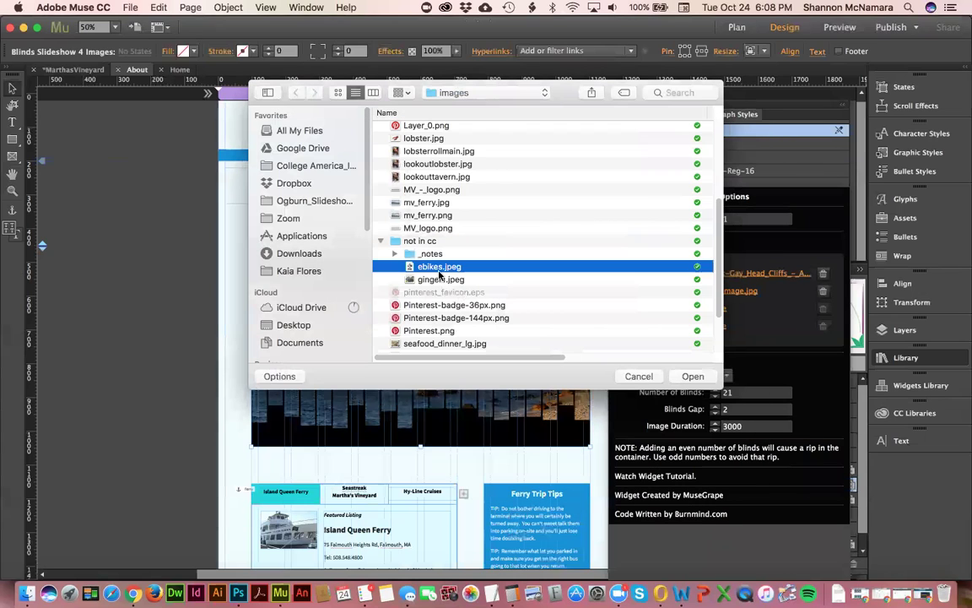
Step: Switch to Finder, open the other copy of ebikes.jpeg in Photoshop to inspect it, close it, and check its folder's path
{"action": "key", "text": "super+Tab"}
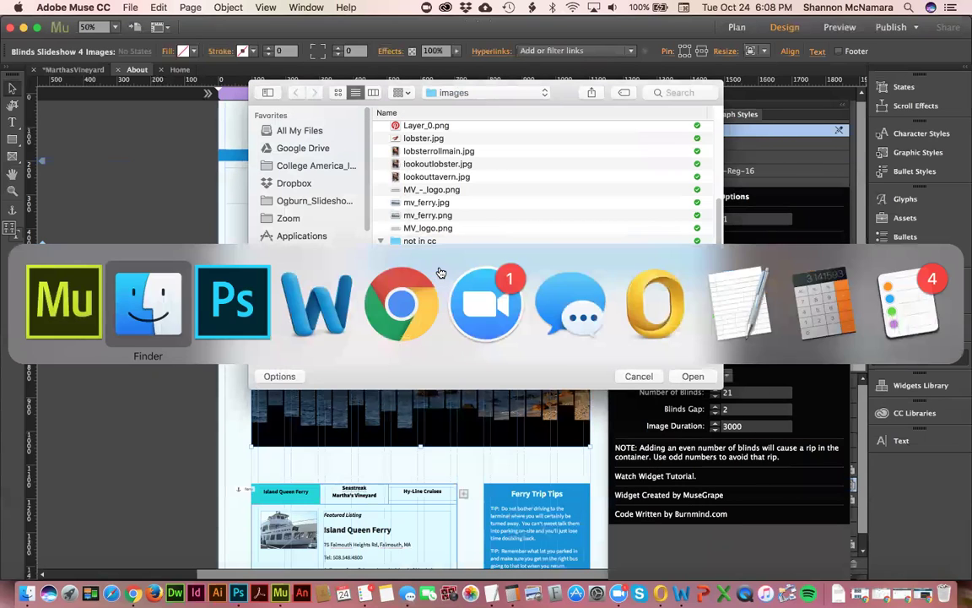
{"action": "left_click", "coordinate": [774, 247]}
{"action": "double_click", "coordinate": [722, 178]}
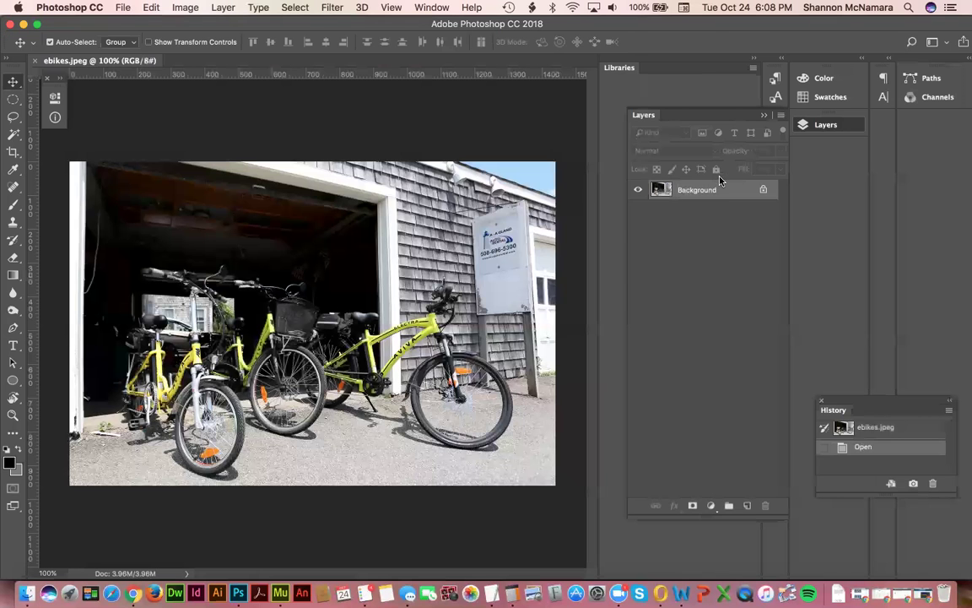
{"action": "key", "text": "super+w"}
{"action": "key", "text": "super+Tab"}
{"action": "left_click", "coordinate": [748, 98], "text": "super"}
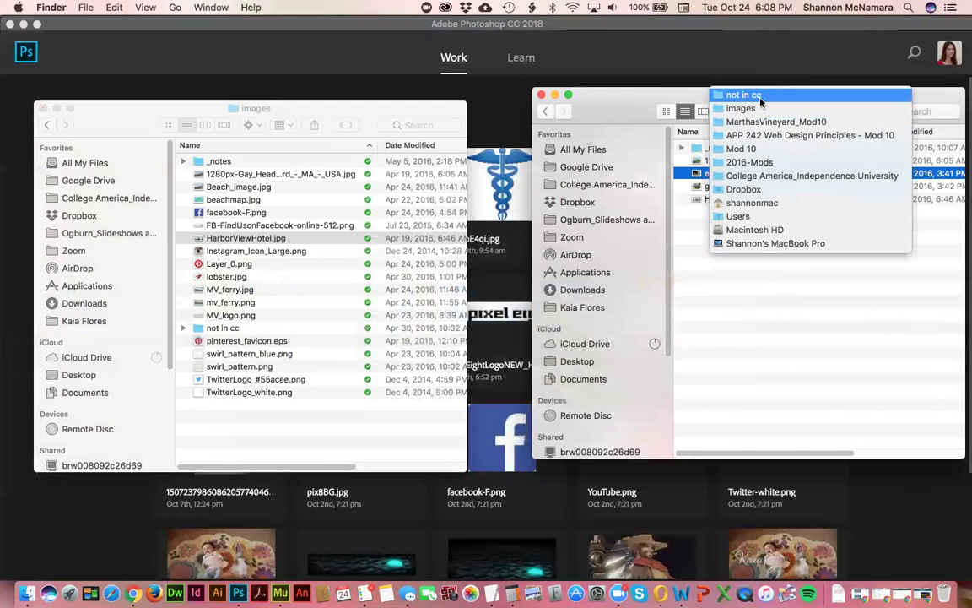
{"action": "left_click", "coordinate": [759, 98]}
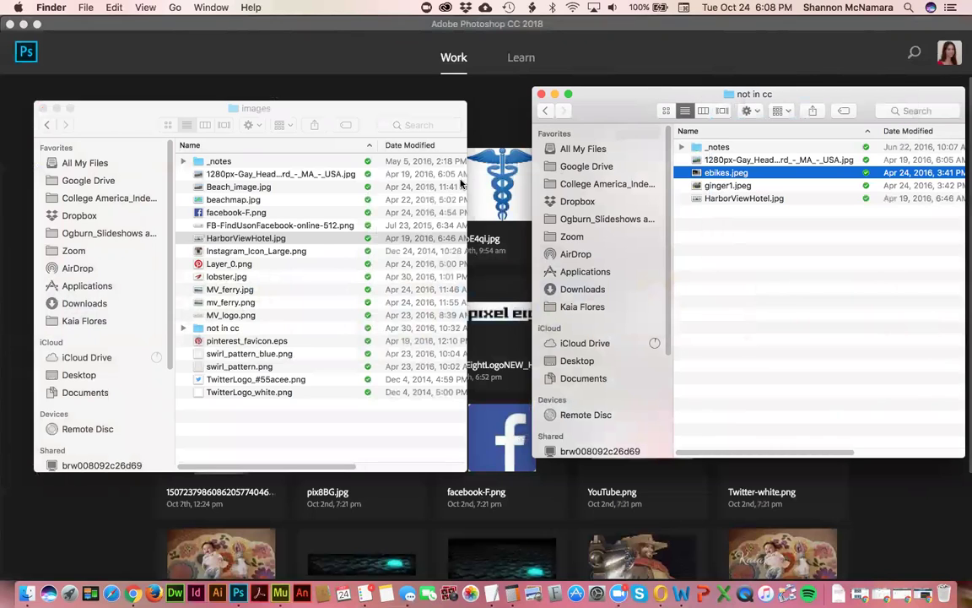
Step: In the other Finder window, open the "not in cc" folder inside the Week4 Live Session images folder of DES-305-WebPortfolio
{"action": "left_click", "coordinate": [106, 221]}
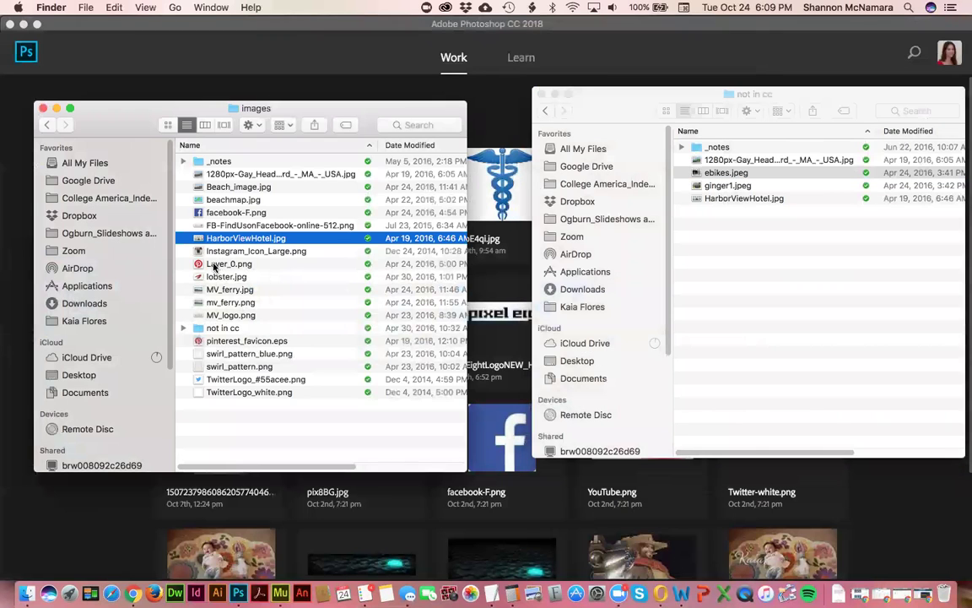
{"action": "left_click", "coordinate": [80, 196]}
{"action": "double_click", "coordinate": [221, 390]}
{"action": "double_click", "coordinate": [251, 175]}
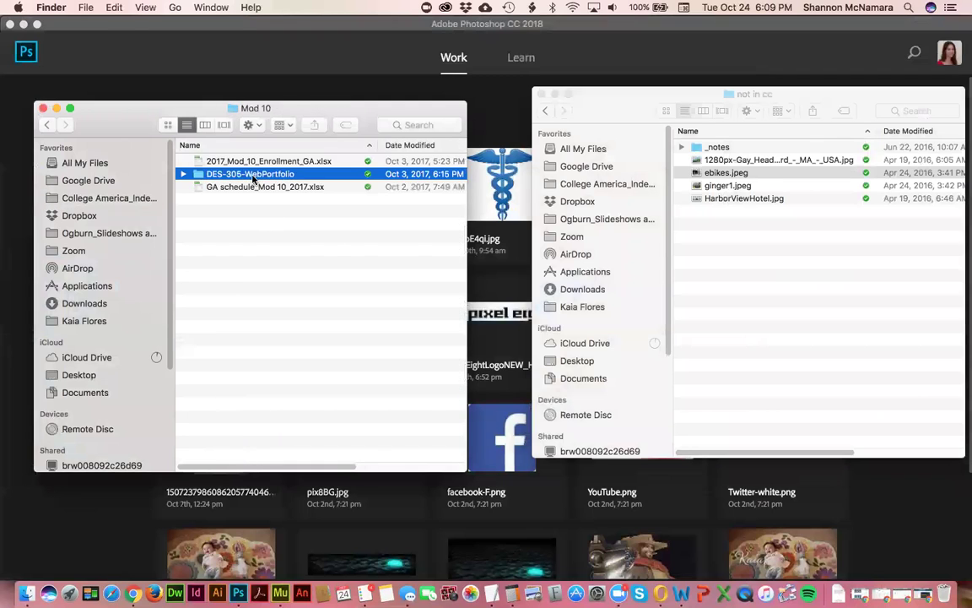
{"action": "double_click", "coordinate": [219, 305]}
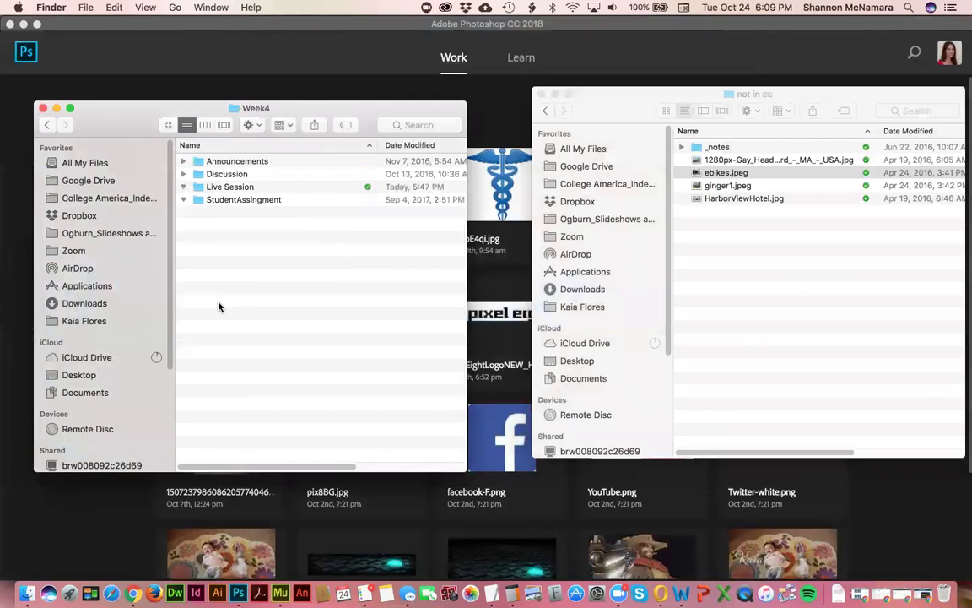
{"action": "left_click", "coordinate": [183, 186]}
{"action": "double_click", "coordinate": [226, 252]}
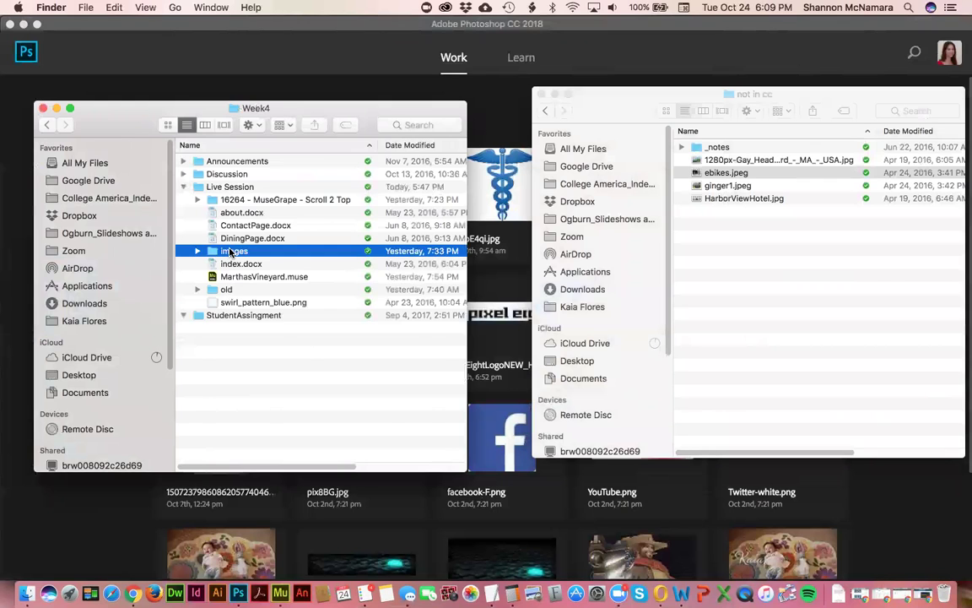
{"action": "left_click", "coordinate": [218, 328]}
{"action": "double_click", "coordinate": [218, 327]}
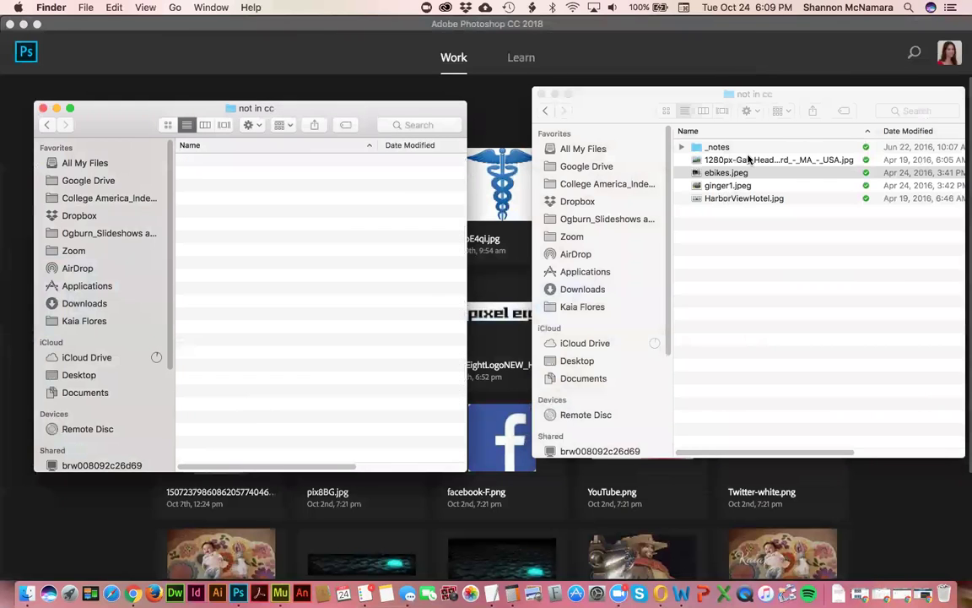
Step: Copy the Gay Head Cliffs, ebikes, ginger1 and HarborViewHotel images into the Week4 "not in cc" folder, replacing the existing duplicates
{"action": "left_click", "coordinate": [731, 169]}
{"action": "left_click", "coordinate": [734, 160]}
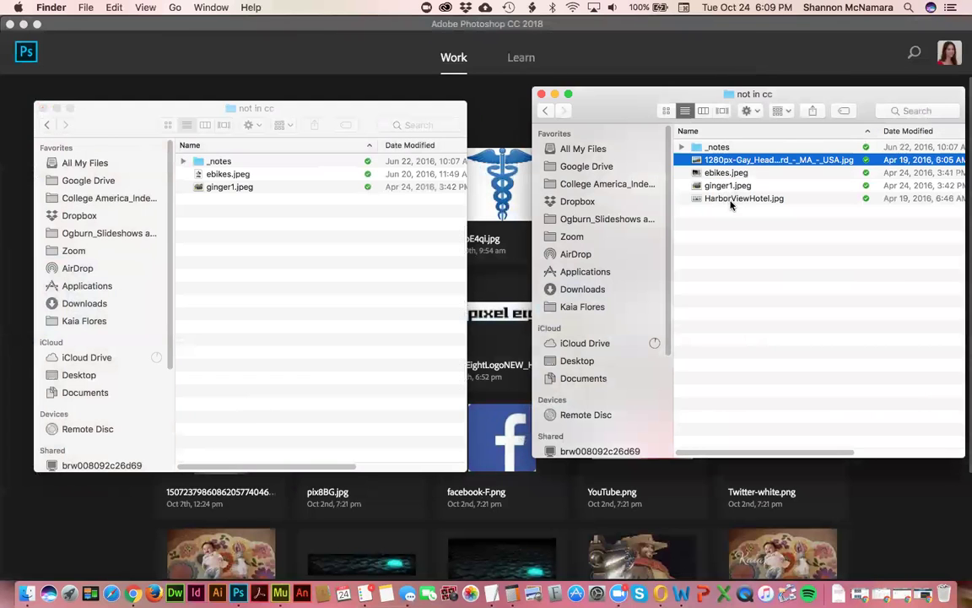
{"action": "left_click", "coordinate": [731, 200], "text": "shift"}
{"action": "left_click_drag", "start_coordinate": [737, 166], "coordinate": [319, 304]}
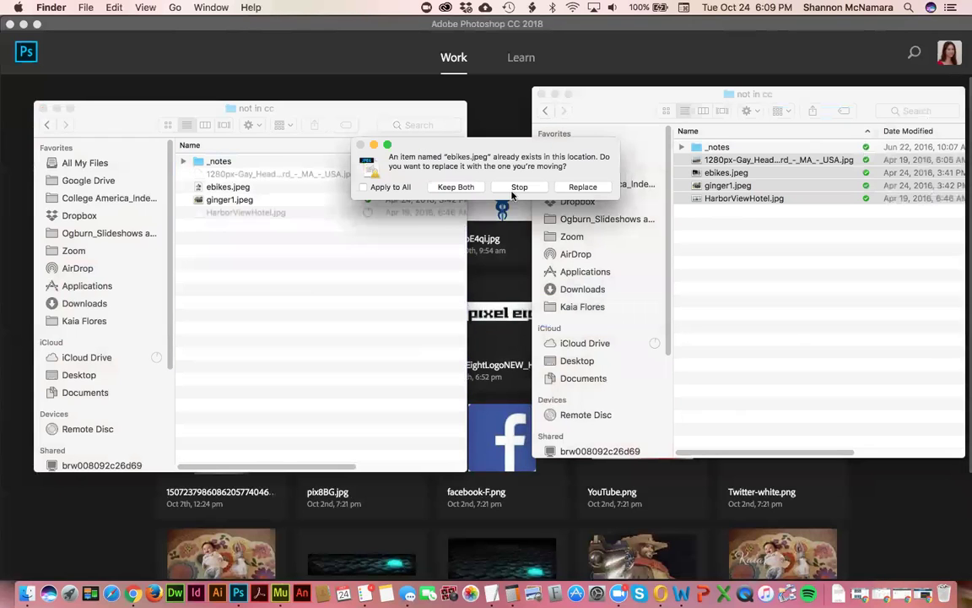
{"action": "left_click", "coordinate": [584, 189]}
{"action": "left_click", "coordinate": [584, 183]}
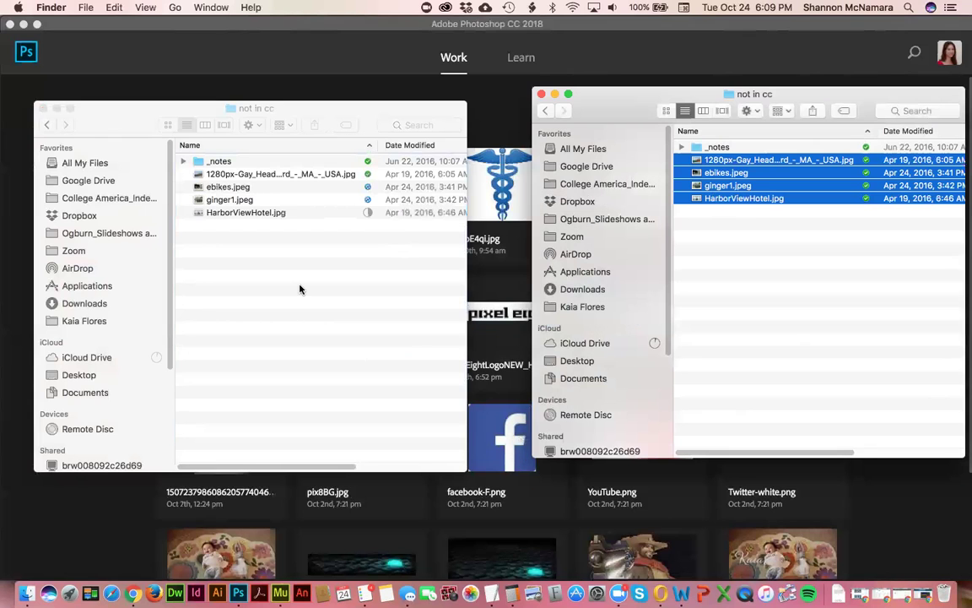
{"action": "left_click", "coordinate": [277, 280]}
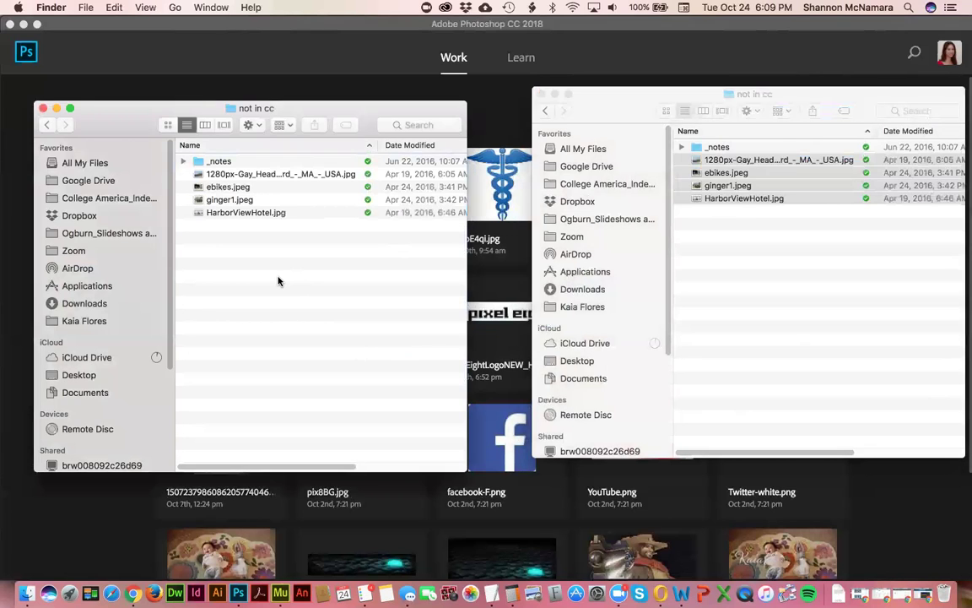
Step: Switch back to Adobe Muse and load ebikes.jpeg from the "not in cc" folder as Image 3 of the slideshow
{"action": "key", "text": "super+Tab"}
{"action": "key", "text": "super+Tab"}
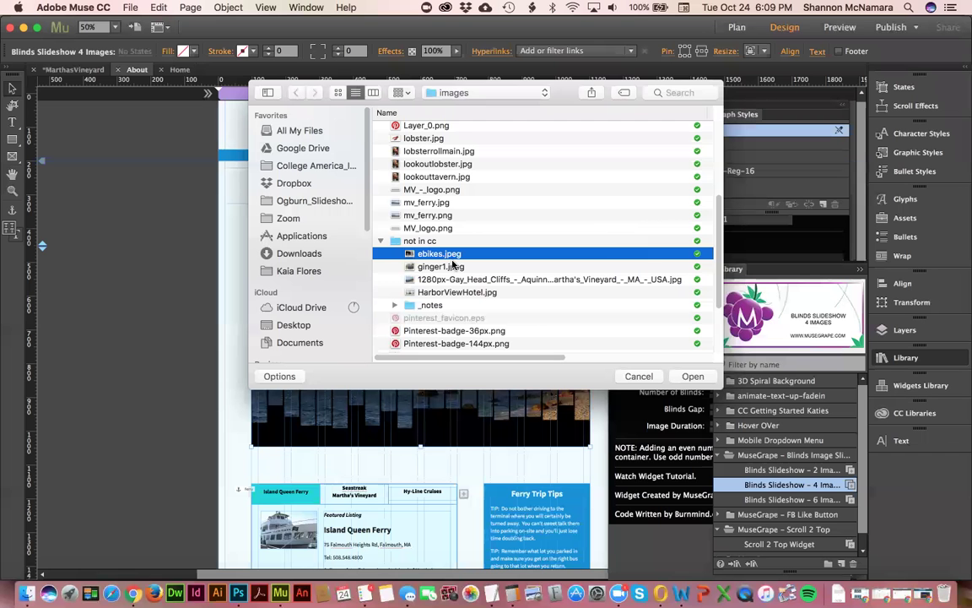
{"action": "left_click", "coordinate": [454, 93]}
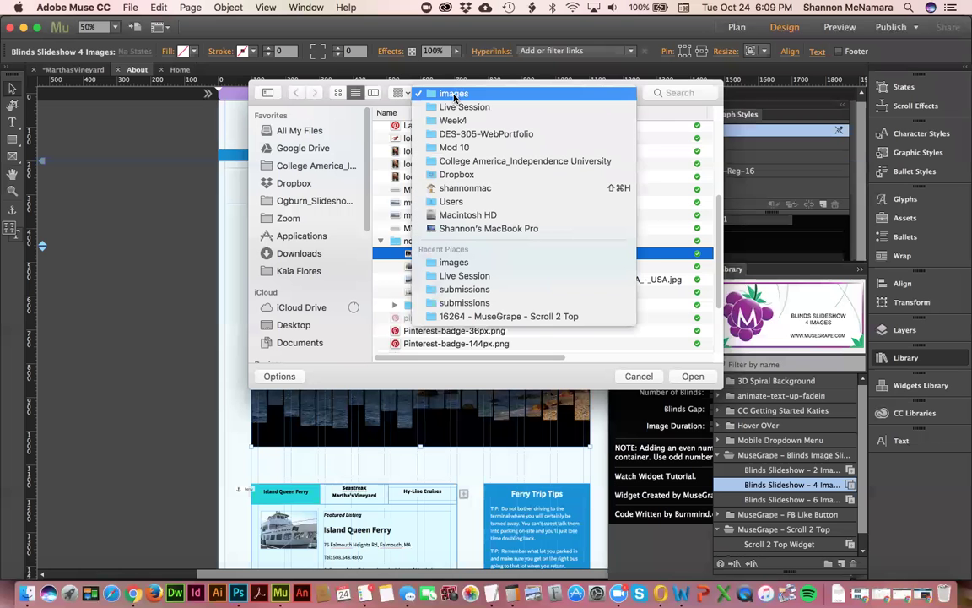
{"action": "left_click", "coordinate": [394, 103]}
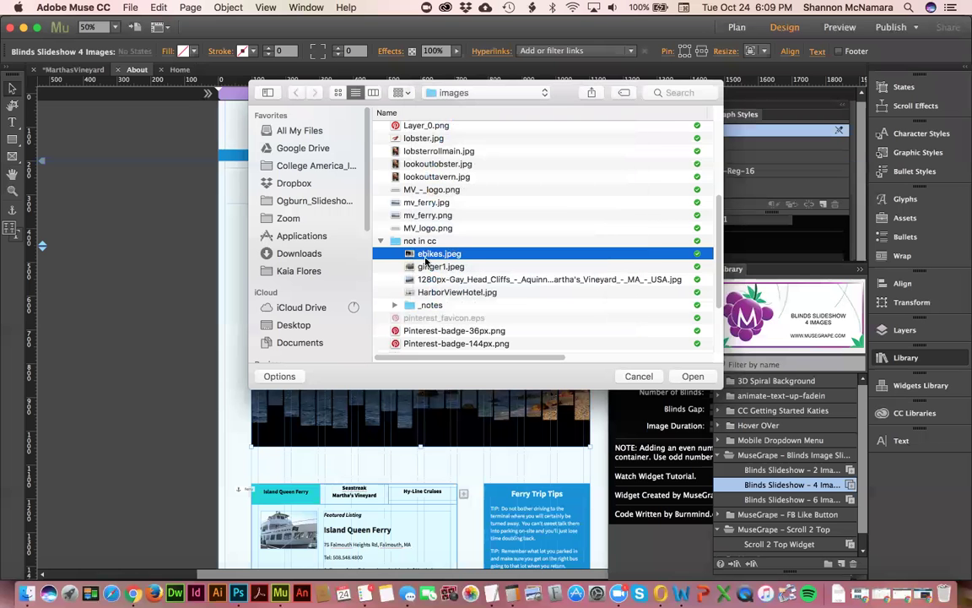
{"action": "left_click", "coordinate": [692, 376]}
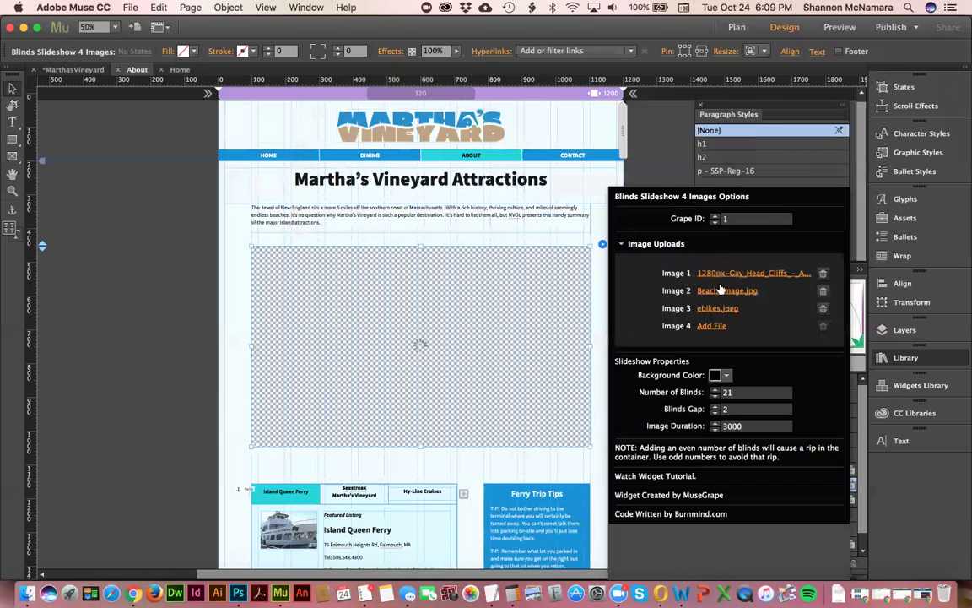
Step: Remove the slideshow's Image 1 and Image 2, and load the 1280px Gay Head Cliffs JPG from "not in cc" as Image 1
{"action": "left_click", "coordinate": [823, 272]}
{"action": "left_click", "coordinate": [823, 290]}
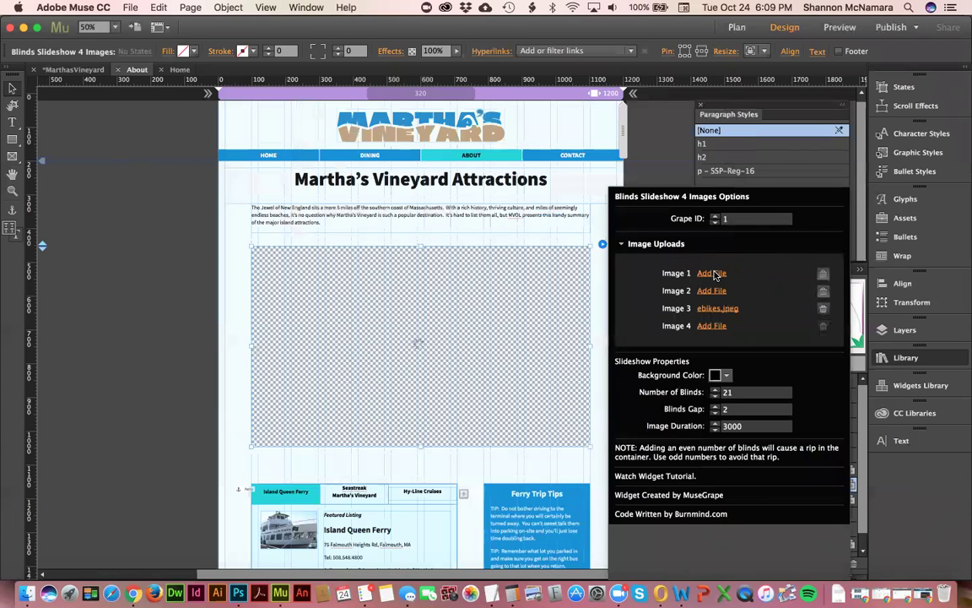
{"action": "left_click", "coordinate": [713, 274]}
{"action": "left_click", "coordinate": [456, 93]}
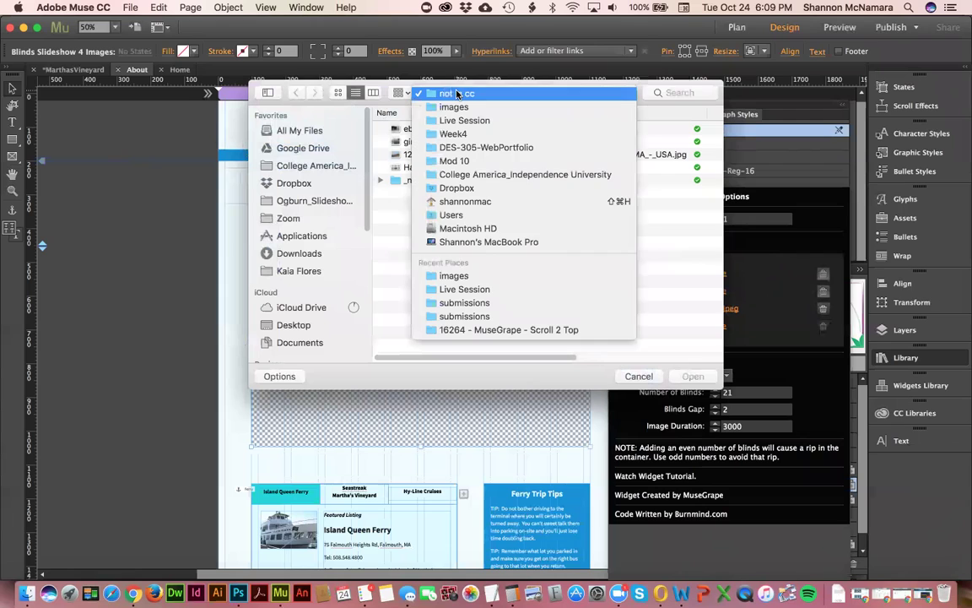
{"action": "left_click", "coordinate": [456, 93]}
{"action": "left_click", "coordinate": [506, 155]}
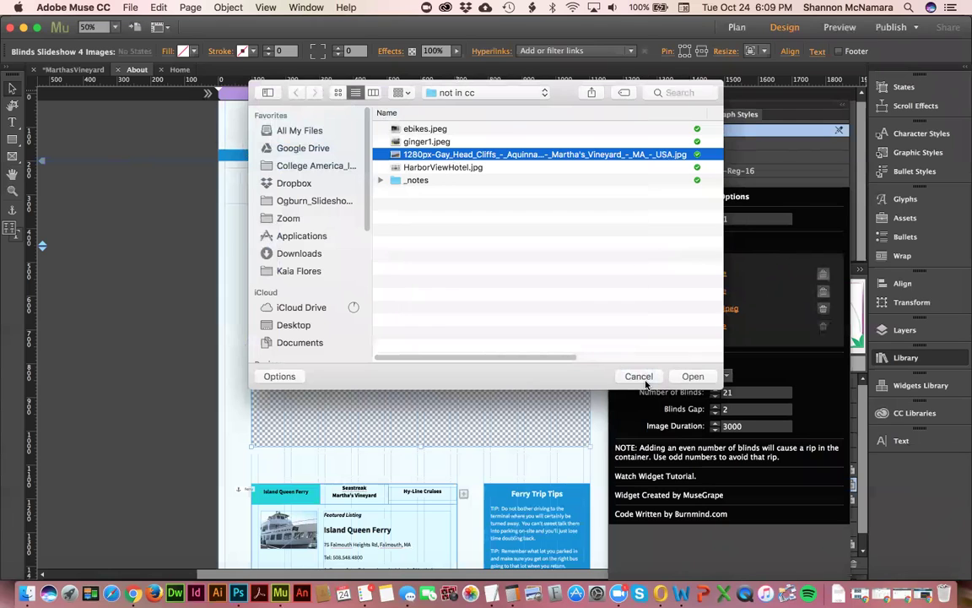
{"action": "left_click", "coordinate": [692, 376]}
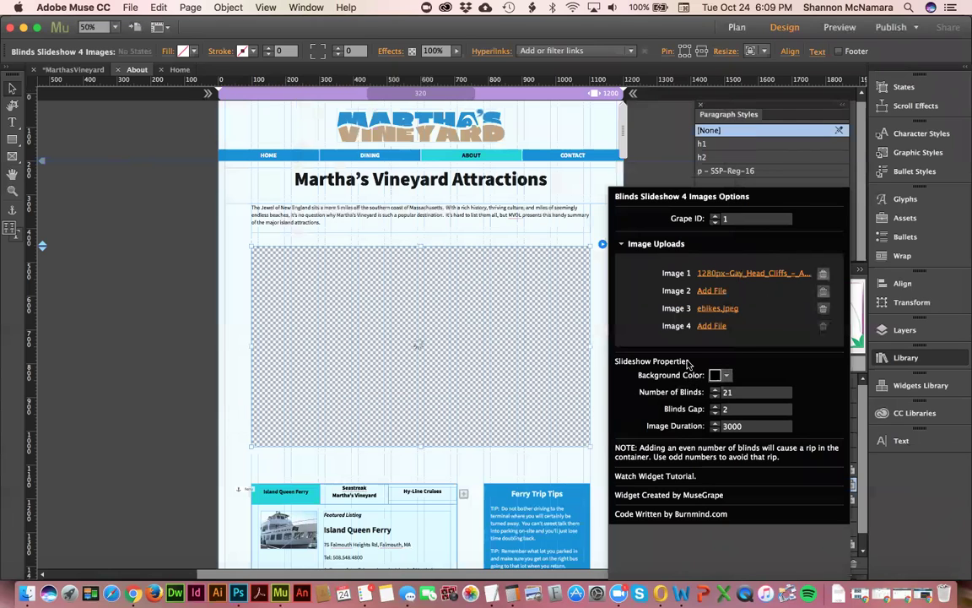
Step: Load HarborViewHotel.jpg as Image 2 and ginger1.jpeg as Image 4 of the blinds slideshow
{"action": "left_click", "coordinate": [712, 291]}
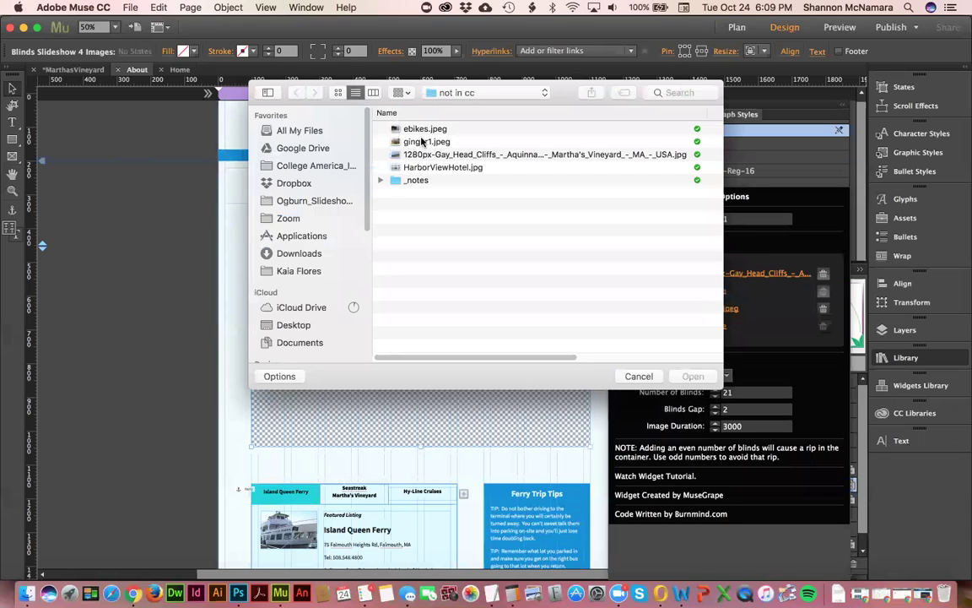
{"action": "left_click", "coordinate": [435, 167]}
{"action": "left_click", "coordinate": [692, 376]}
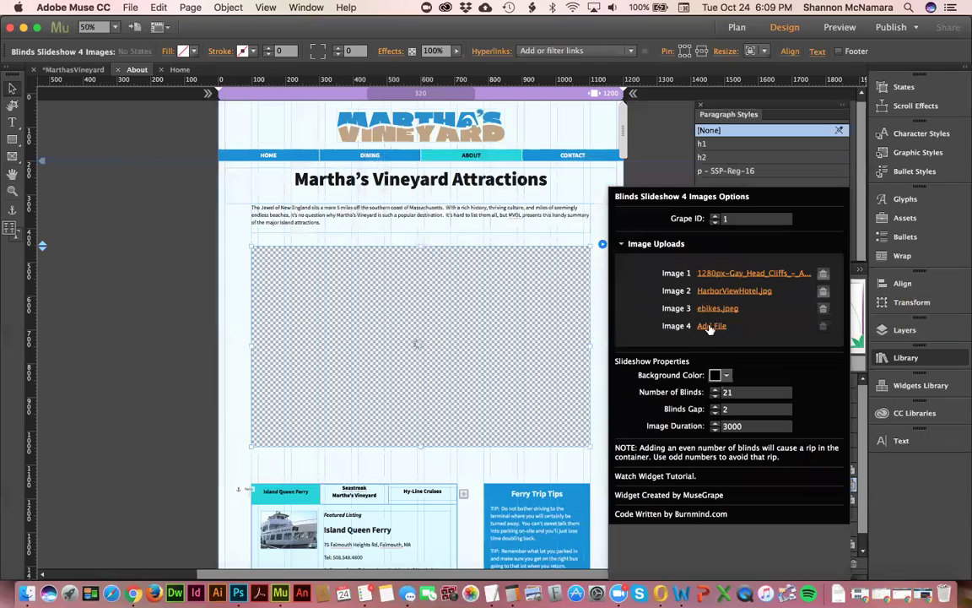
{"action": "left_click", "coordinate": [709, 327]}
{"action": "left_click", "coordinate": [422, 142]}
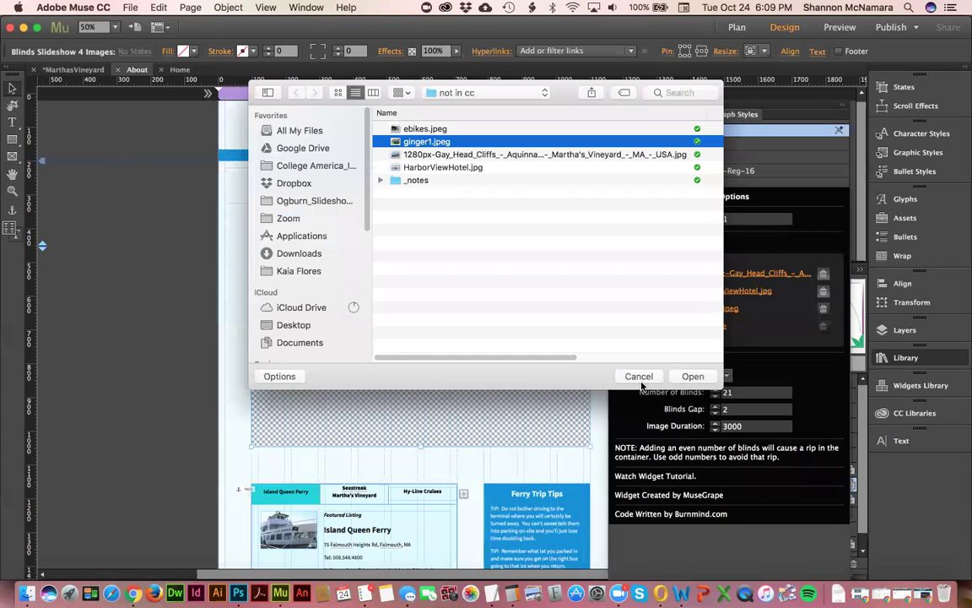
{"action": "left_click", "coordinate": [693, 376]}
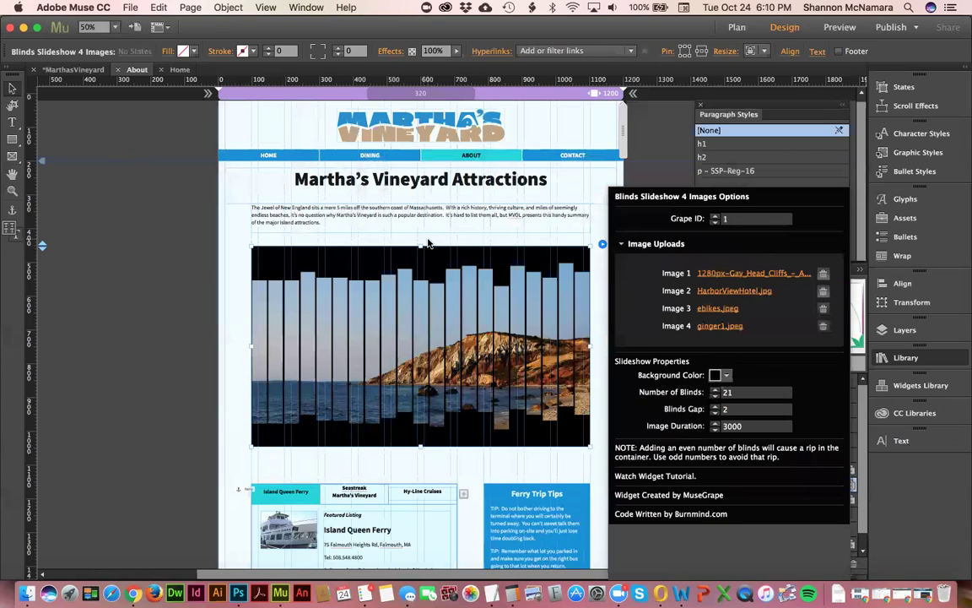
Step: Set the slideshow's background color to the light blue swatch DFFBFF and close its options
{"action": "left_click", "coordinate": [729, 376]}
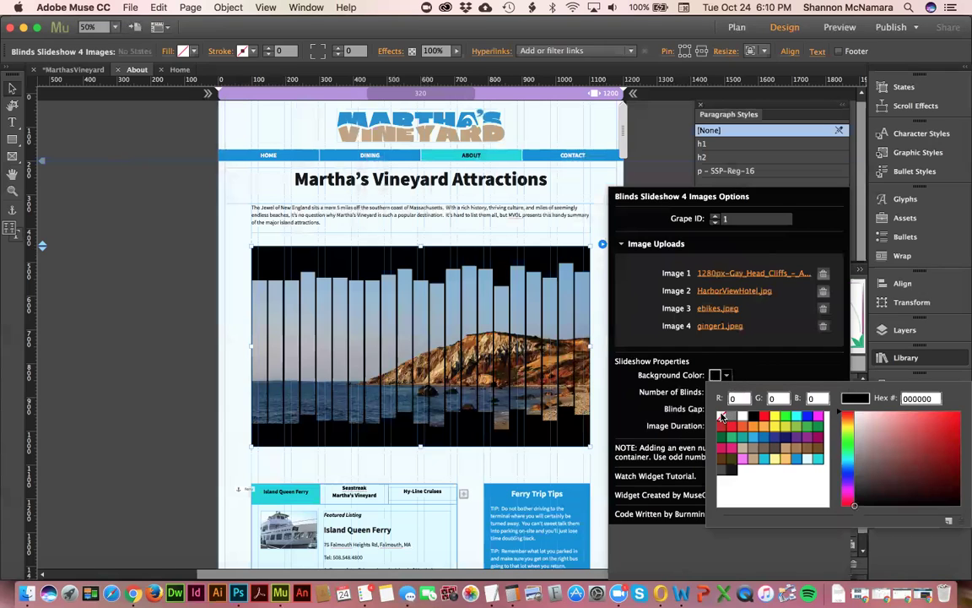
{"action": "left_click", "coordinate": [722, 416]}
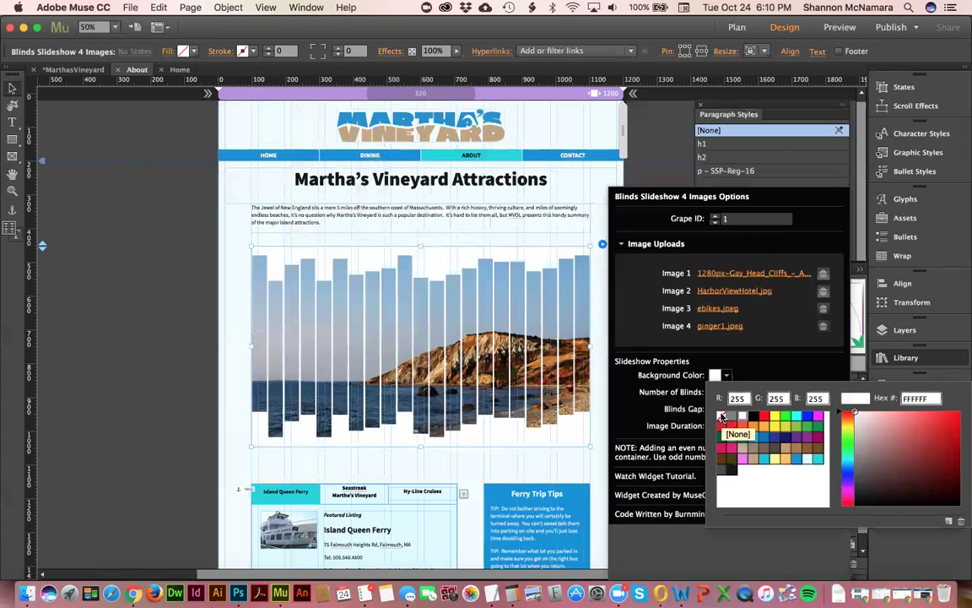
{"action": "left_click", "coordinate": [721, 417]}
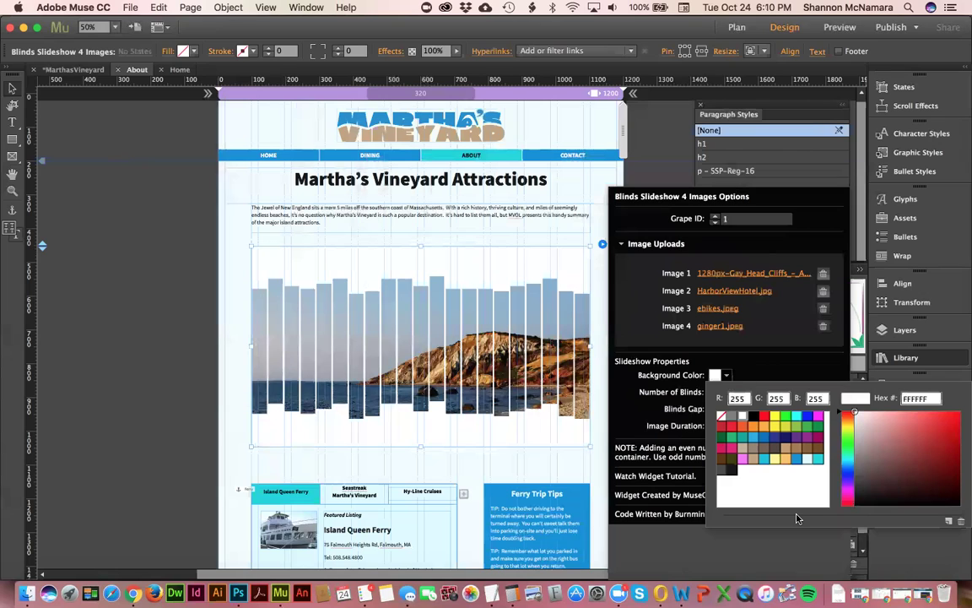
{"action": "left_click", "coordinate": [807, 459]}
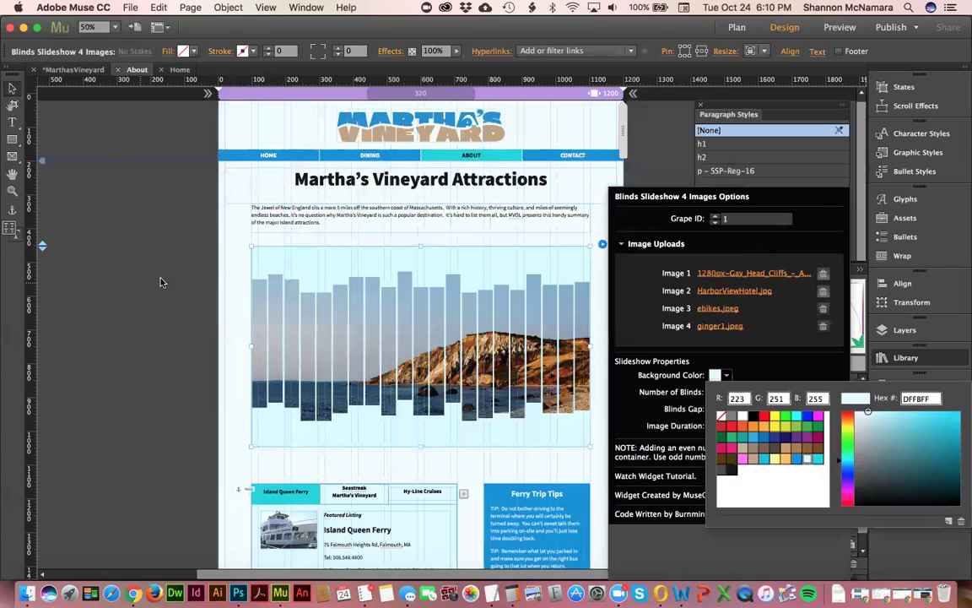
{"action": "left_click", "coordinate": [200, 314]}
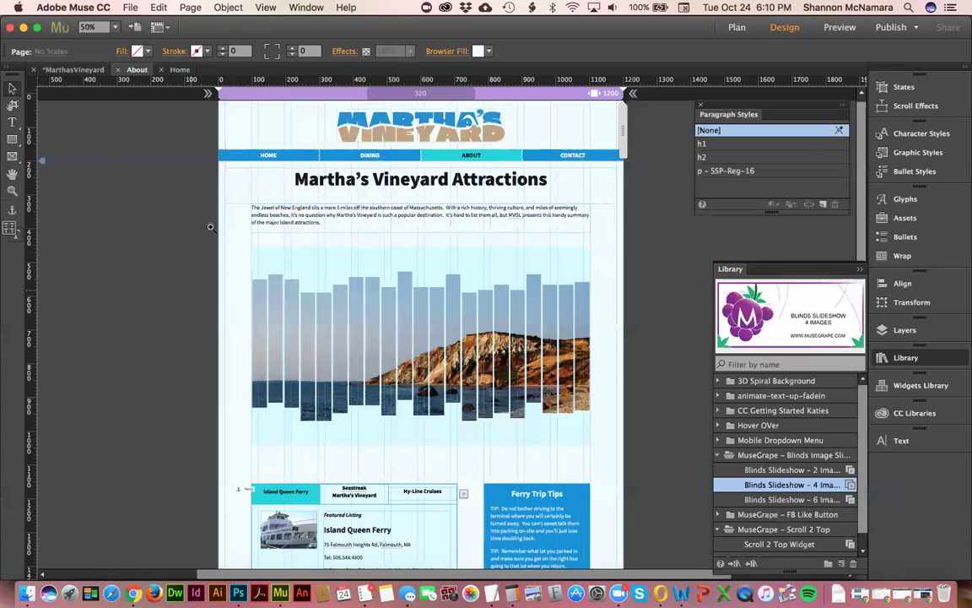
Step: Switch to Finder, close the duplicate "not in cc" window, and go up to the parent images folder
{"action": "left_click_drag", "start_coordinate": [224, 229], "coordinate": [330, 309]}
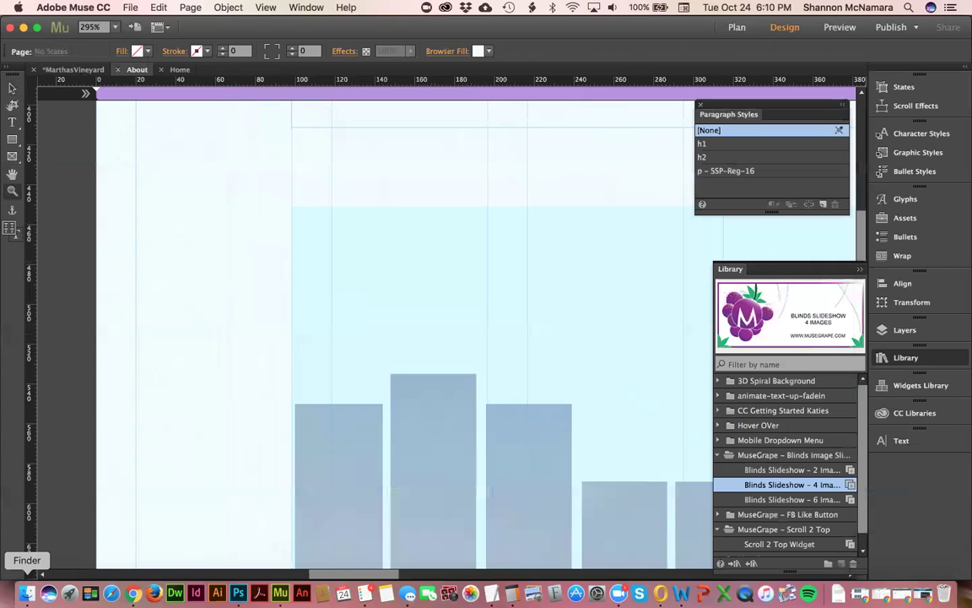
{"action": "key", "text": "super+Tab"}
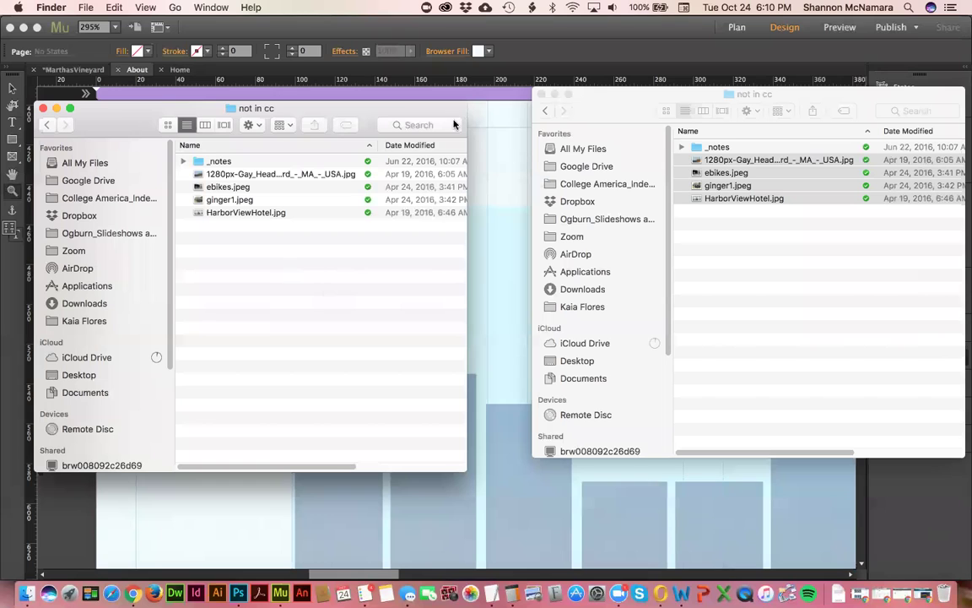
{"action": "left_click", "coordinate": [572, 105]}
{"action": "key", "text": "super+w"}
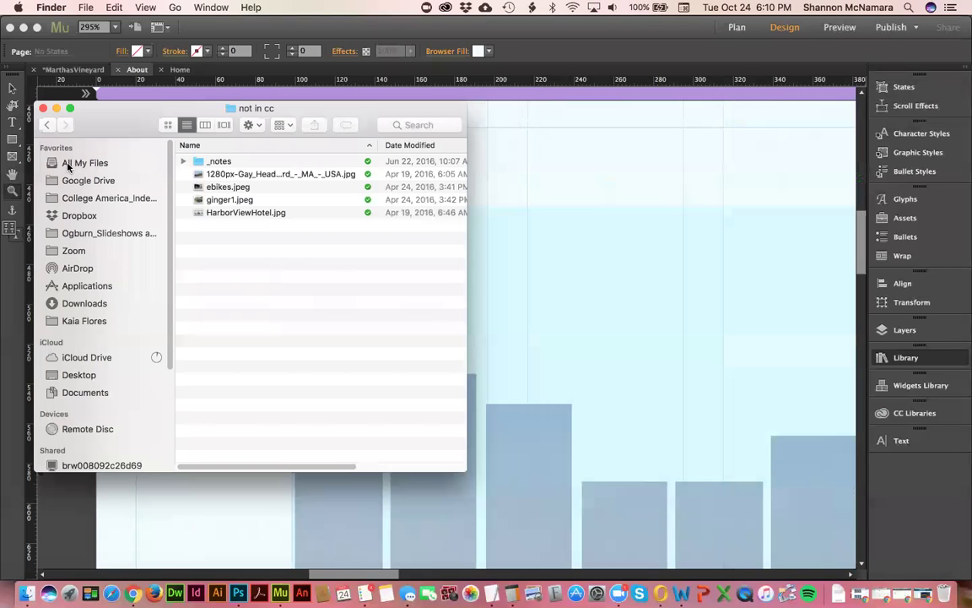
{"action": "left_click", "coordinate": [229, 107], "text": "super"}
{"action": "left_click", "coordinate": [251, 123]}
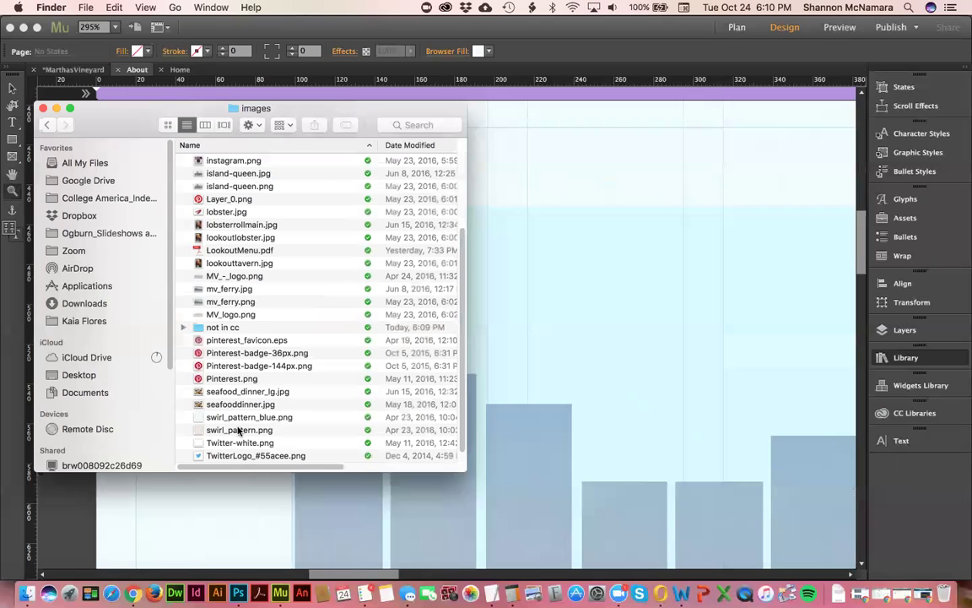
Step: Open swirl_pattern_blue.png from the images folder in Photoshop
{"action": "double_click", "coordinate": [231, 417]}
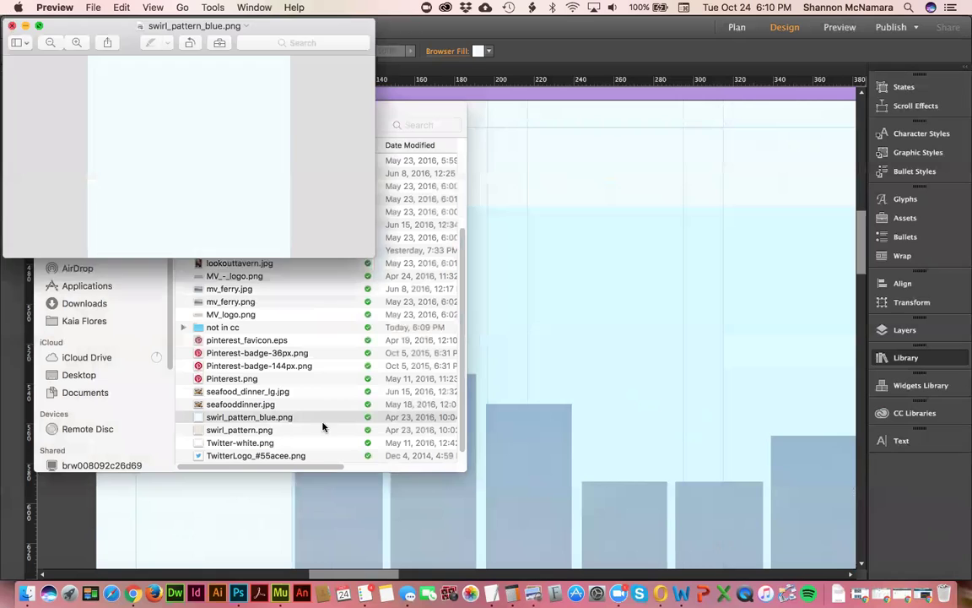
{"action": "key", "text": "super+w"}
{"action": "left_click_drag", "start_coordinate": [307, 538], "coordinate": [238, 593]}
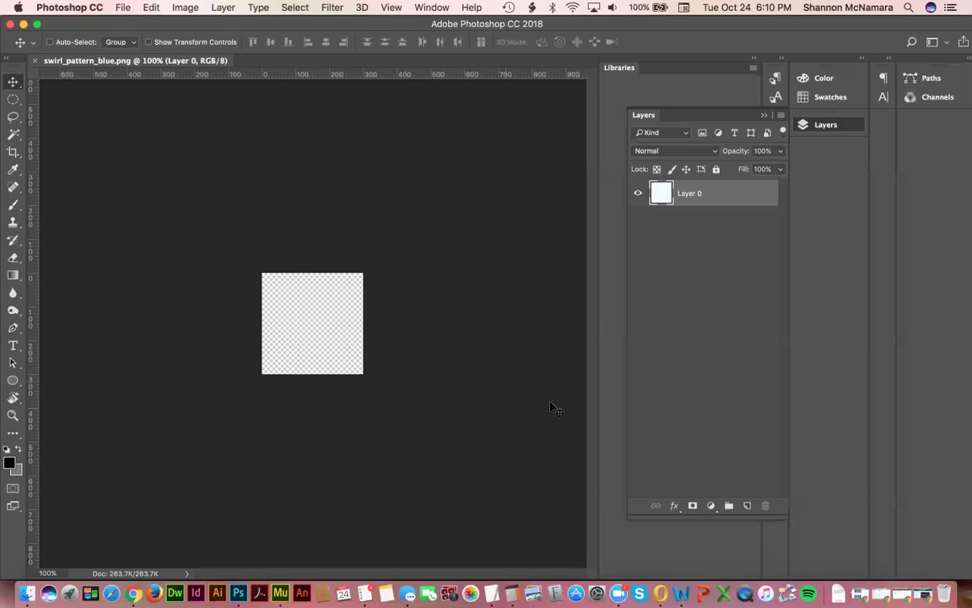
Step: Sample the swirl pattern's pale blue as the foreground color and select its hex code for copying
{"action": "left_click_drag", "start_coordinate": [262, 274], "coordinate": [386, 363]}
{"action": "key", "text": "i"}
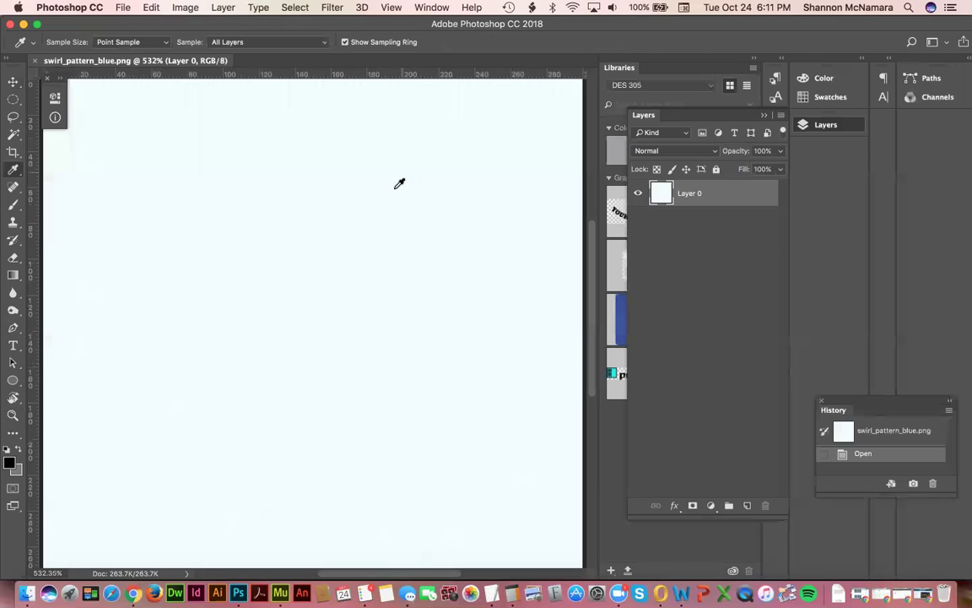
{"action": "left_click", "coordinate": [355, 175]}
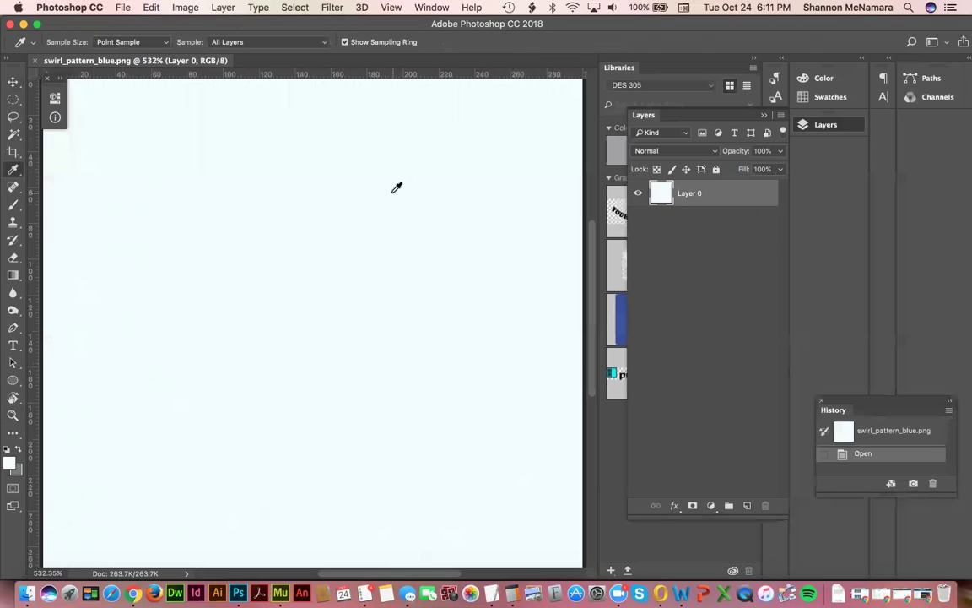
{"action": "left_click", "coordinate": [11, 460]}
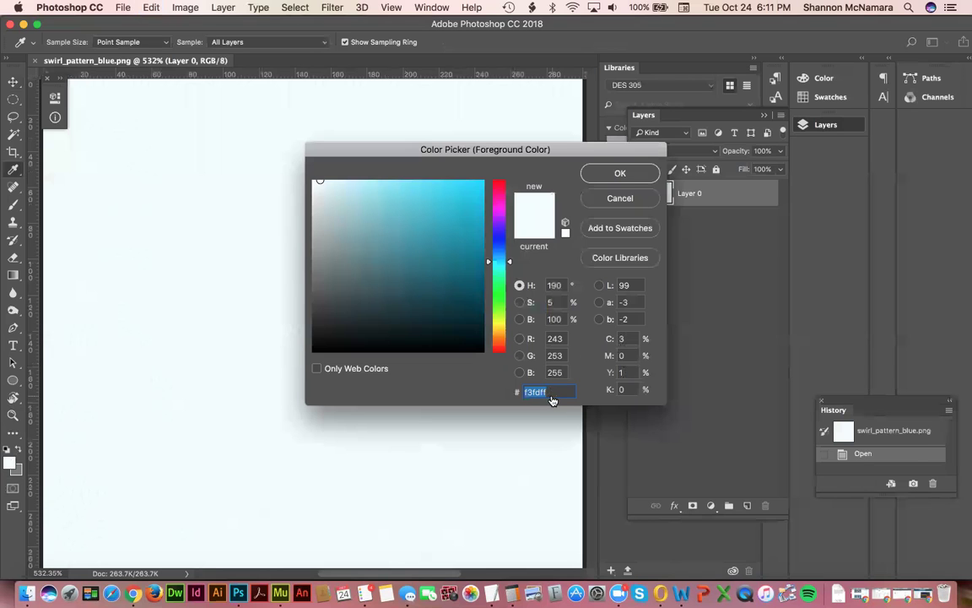
Step: Switch back to Adobe Muse and set the blinds slideshow's background color to hex F3FDFF
{"action": "key", "text": "super+Tab"}
{"action": "key", "text": "super+Tab"}
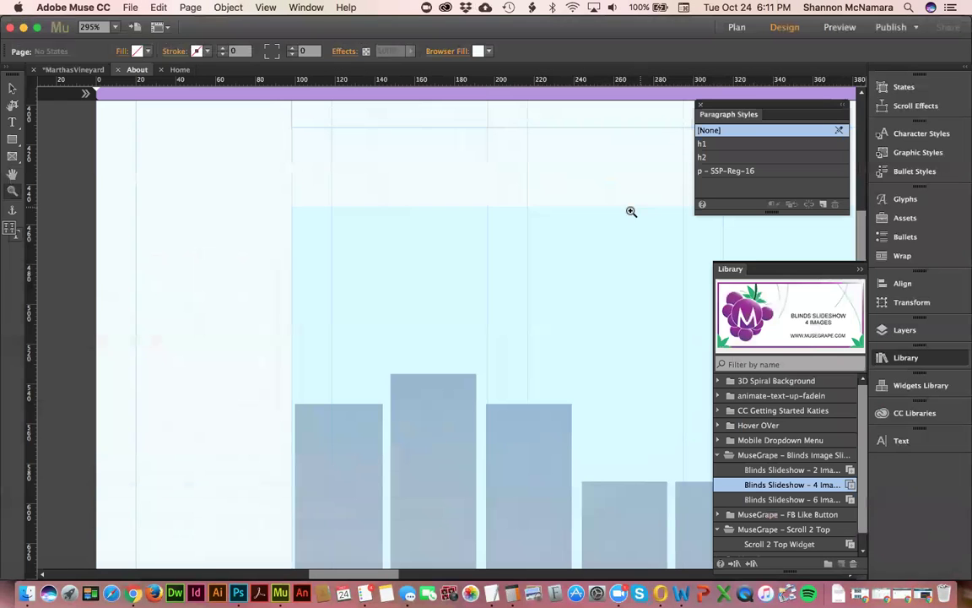
{"action": "left_click", "coordinate": [358, 226]}
{"action": "key", "text": "super+0"}
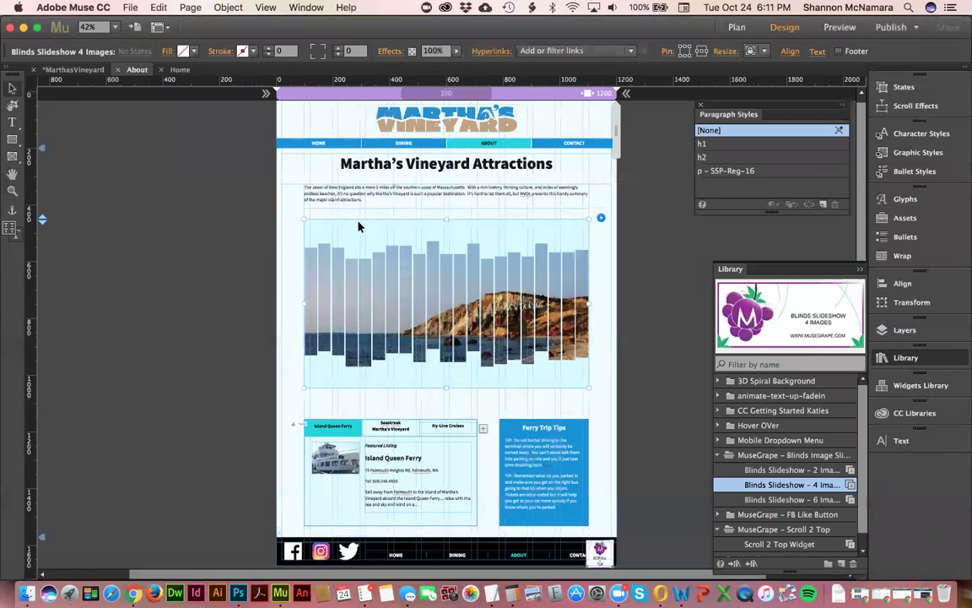
{"action": "left_click", "coordinate": [601, 218]}
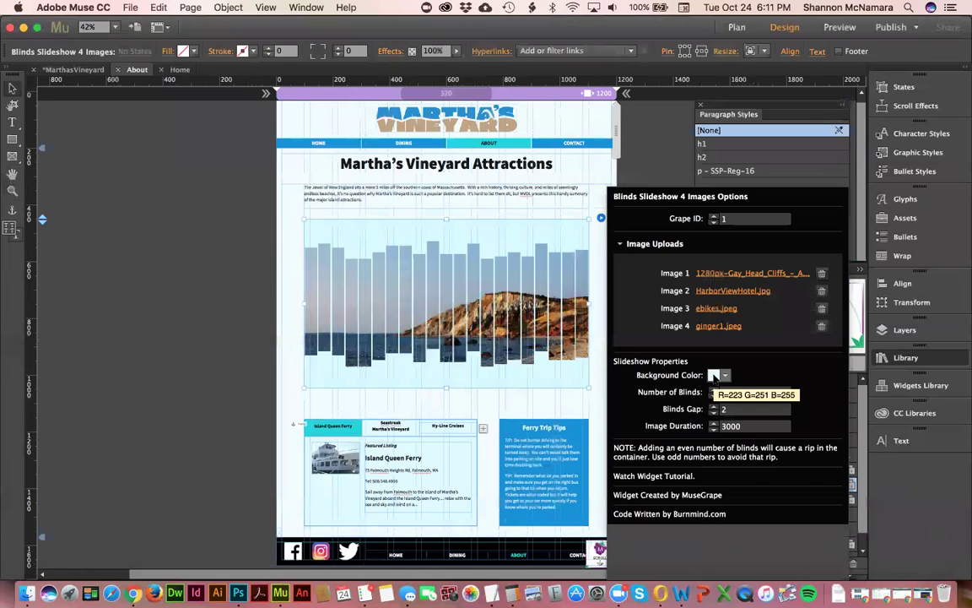
{"action": "left_click", "coordinate": [715, 375]}
{"action": "left_click_drag", "start_coordinate": [931, 398], "coordinate": [892, 400]}
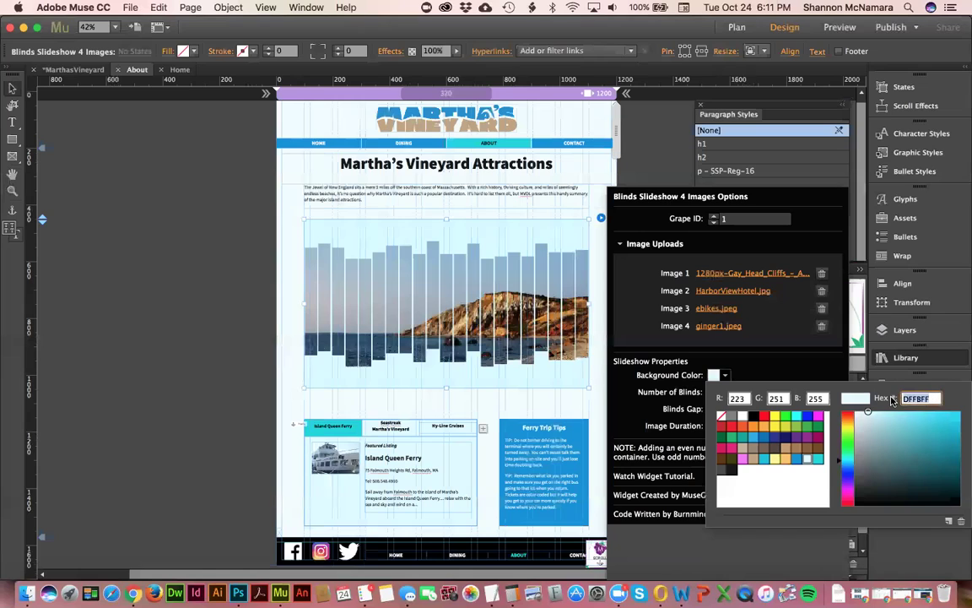
{"action": "type", "text": "F3FDFF"}
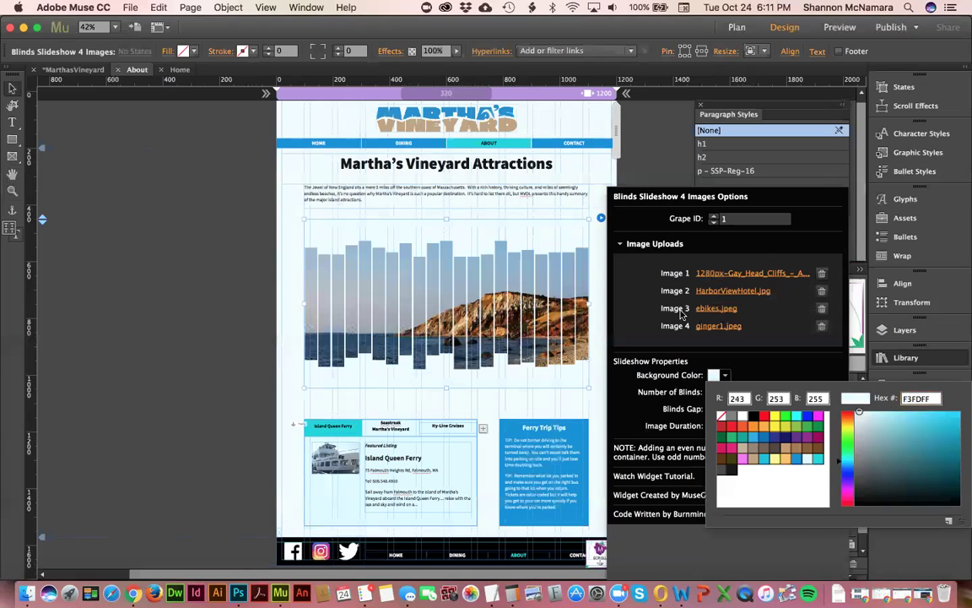
{"action": "left_click", "coordinate": [240, 354]}
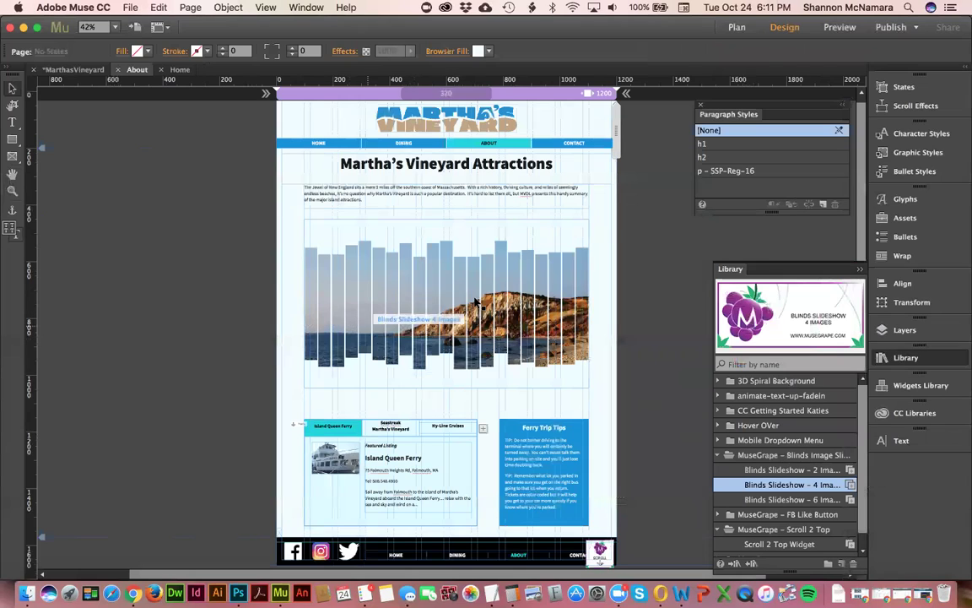
Step: Reopen the blinds slideshow's options and set the number of blinds to 27
{"action": "left_click", "coordinate": [465, 253]}
{"action": "left_click", "coordinate": [601, 218]}
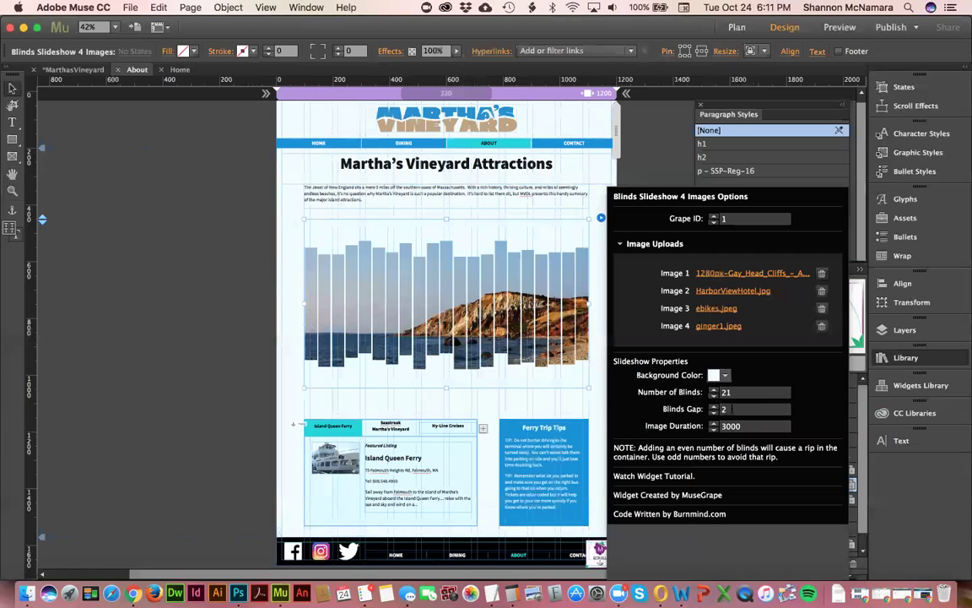
{"action": "left_click", "coordinate": [713, 389]}
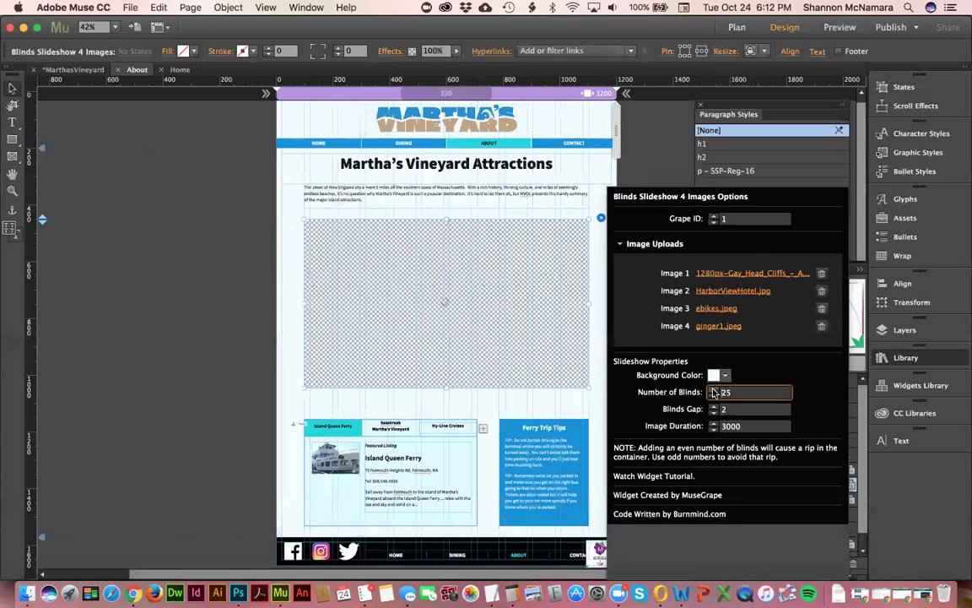
{"action": "left_click", "coordinate": [713, 390]}
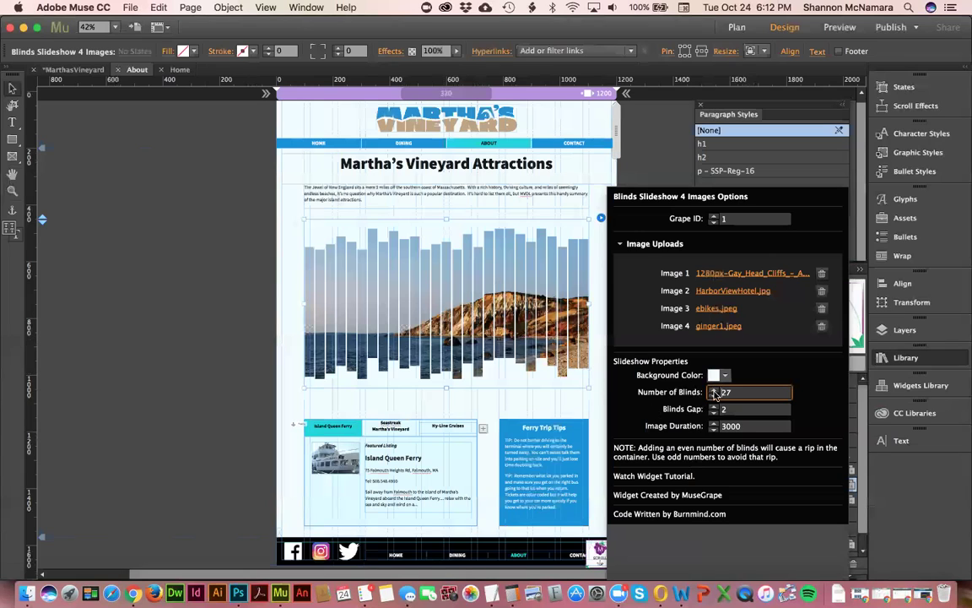
{"action": "left_click", "coordinate": [713, 396]}
{"action": "left_click", "coordinate": [713, 396]}
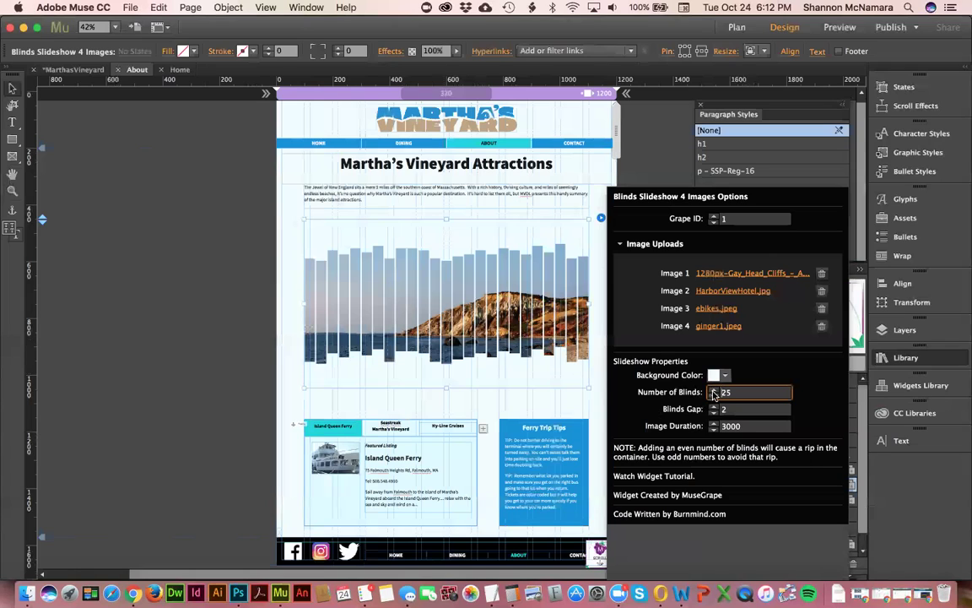
{"action": "left_click", "coordinate": [714, 389]}
{"action": "left_click", "coordinate": [713, 389]}
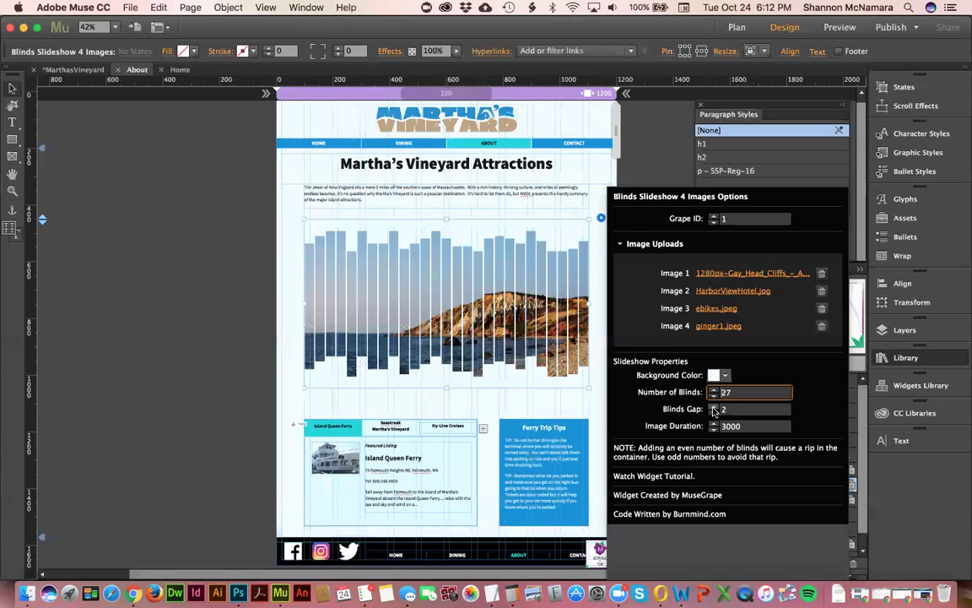
Step: Try blinds gap values from 2 to 4, as well as 10, on the slideshow
{"action": "left_click", "coordinate": [713, 406]}
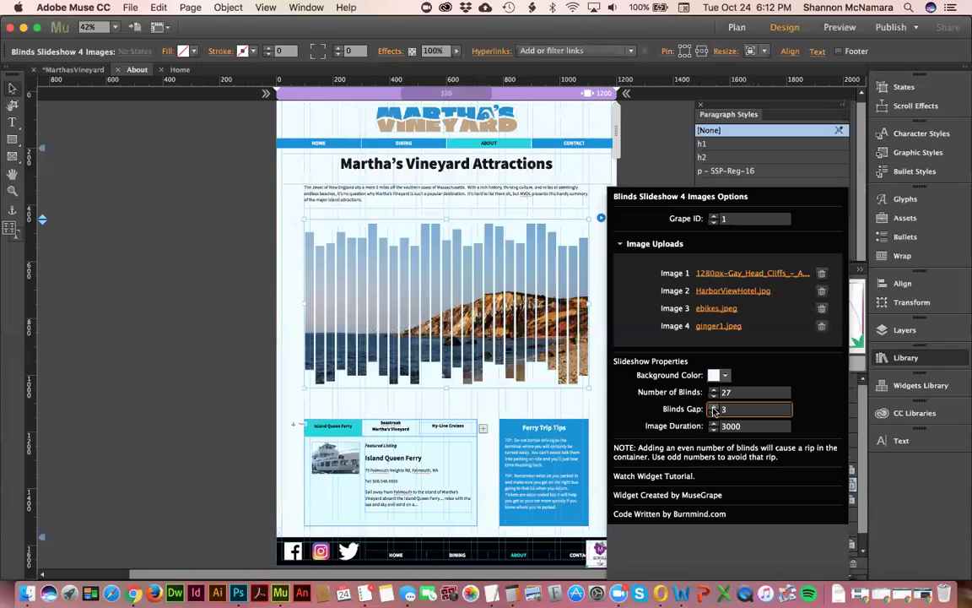
{"action": "left_click", "coordinate": [713, 407]}
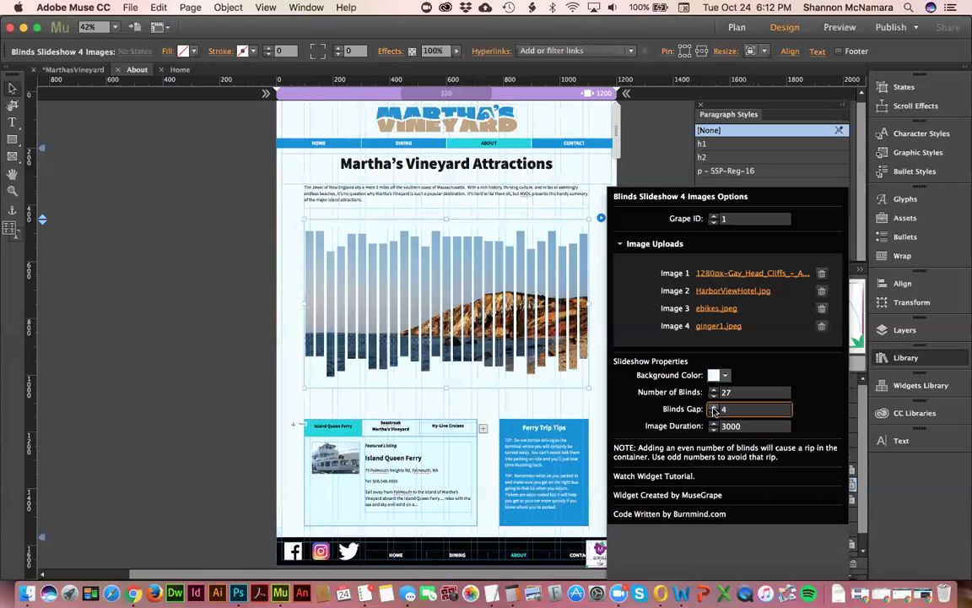
{"action": "left_click", "coordinate": [713, 413]}
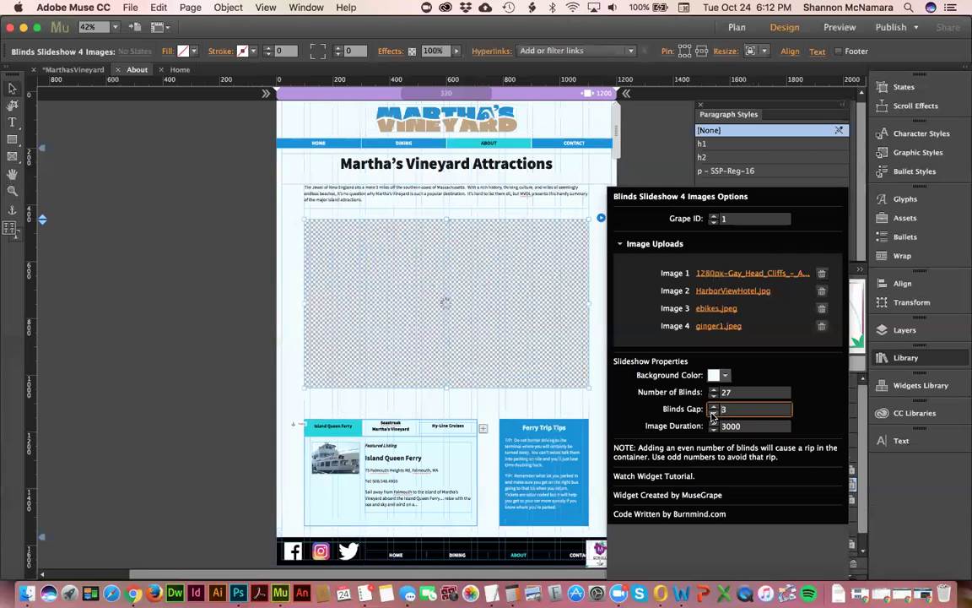
{"action": "left_click", "coordinate": [713, 413]}
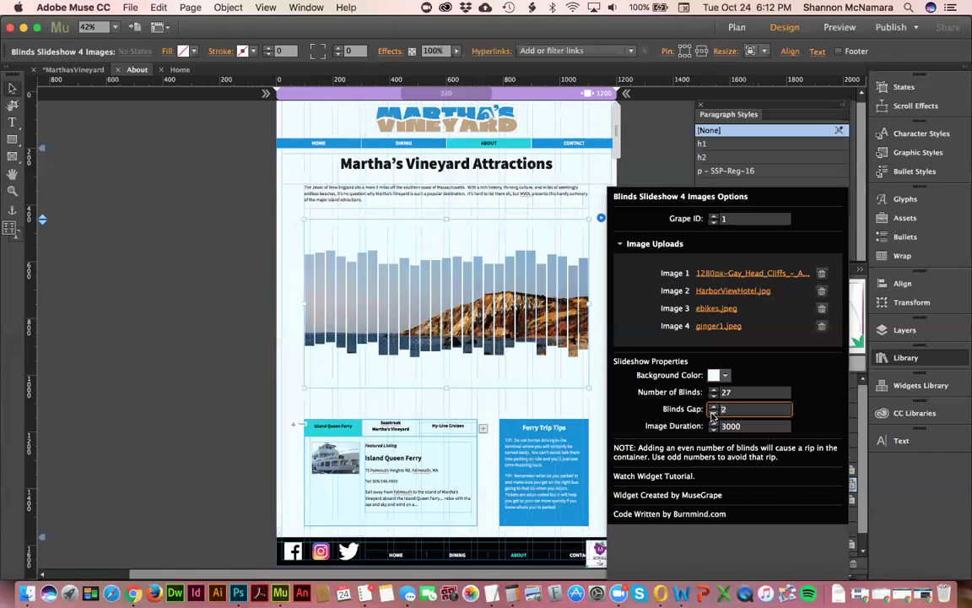
{"action": "left_click", "coordinate": [714, 406]}
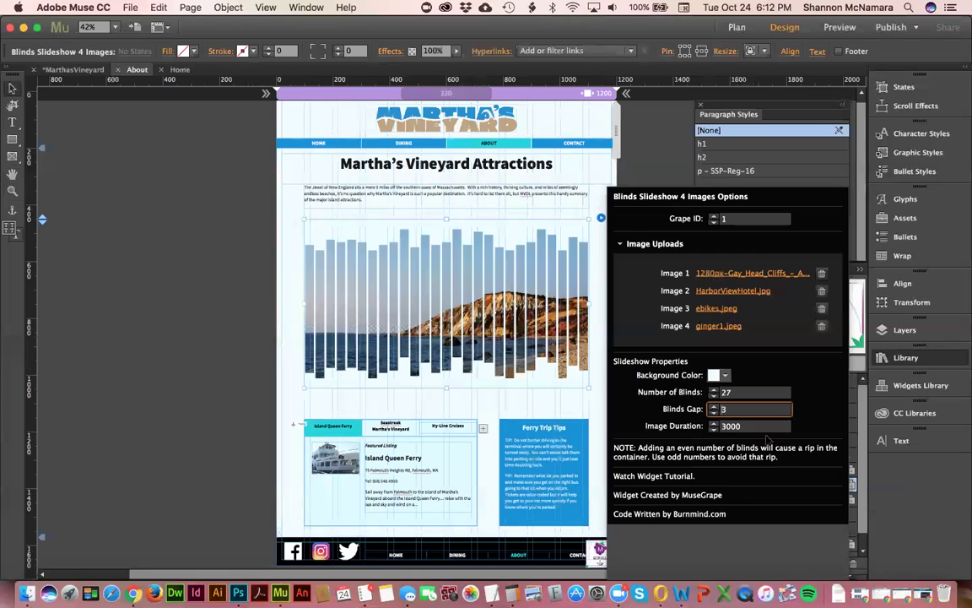
{"action": "key", "text": "BackSpace"}
{"action": "type", "text": "10"}
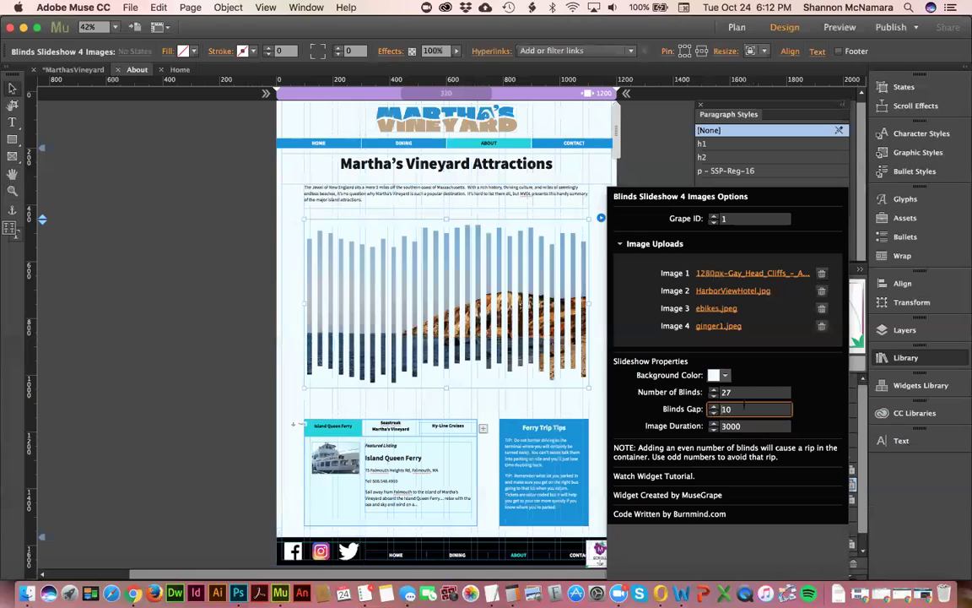
Step: Set the slideshow's blinds gap to 3 and close its options
{"action": "left_click_drag", "start_coordinate": [729, 409], "coordinate": [700, 404]}
{"action": "type", "text": "3"}
{"action": "key", "text": "Return"}
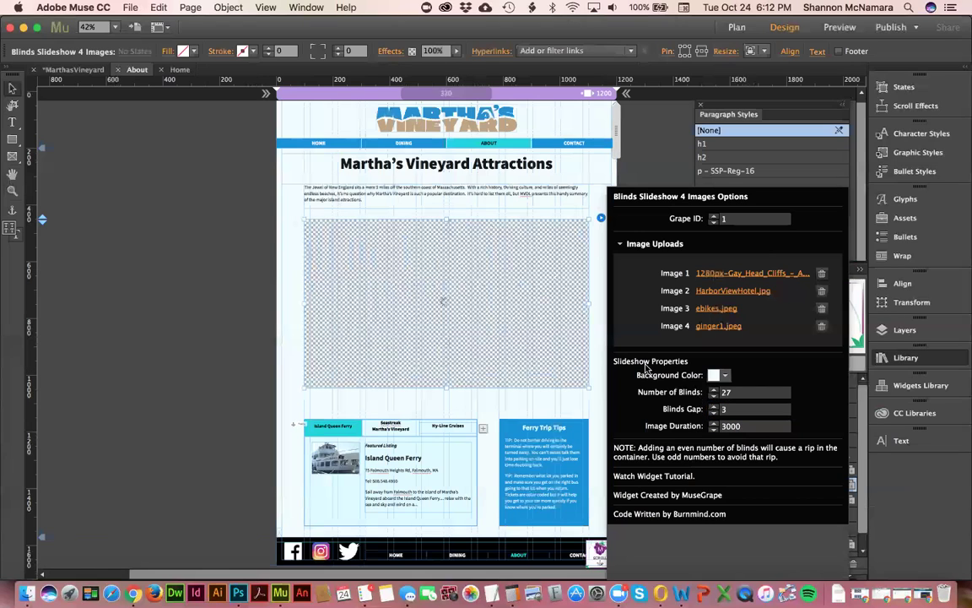
{"action": "left_click", "coordinate": [190, 292]}
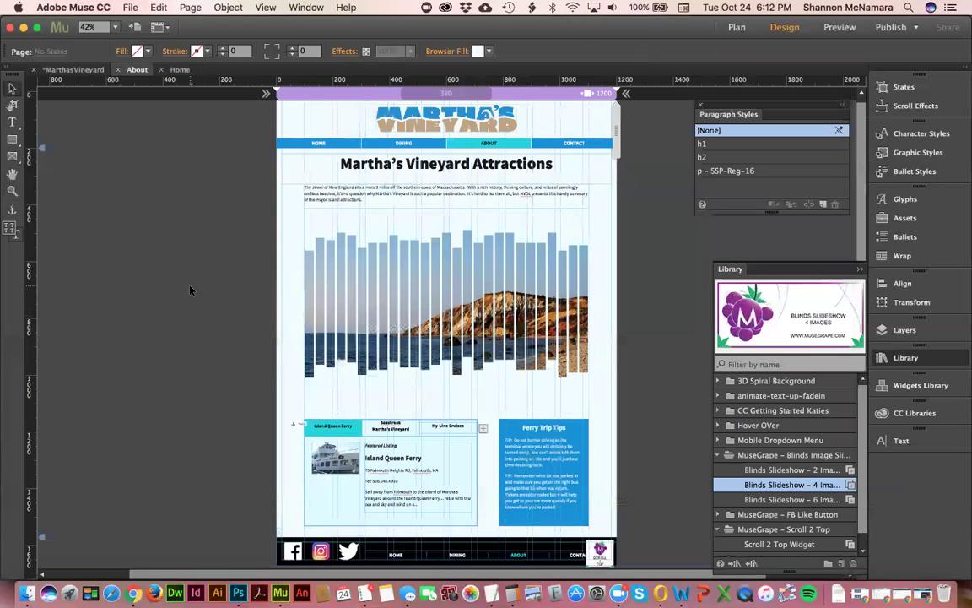
Step: Copy the heading "Beaches:" from about.docx in Word and paste it over the Island Queen Ferry tab label in Muse
{"action": "key", "text": "super+Tab"}
{"action": "key", "text": "super+Tab"}
{"action": "key", "text": "super+Tab"}
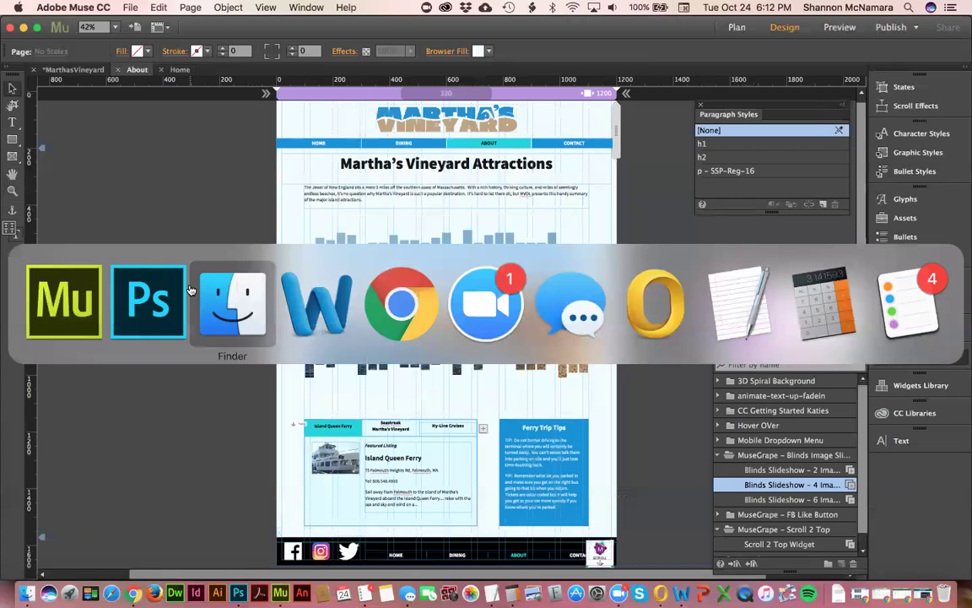
{"action": "scroll", "coordinate": [359, 356], "scroll_direction": "down", "scroll_amount": 2}
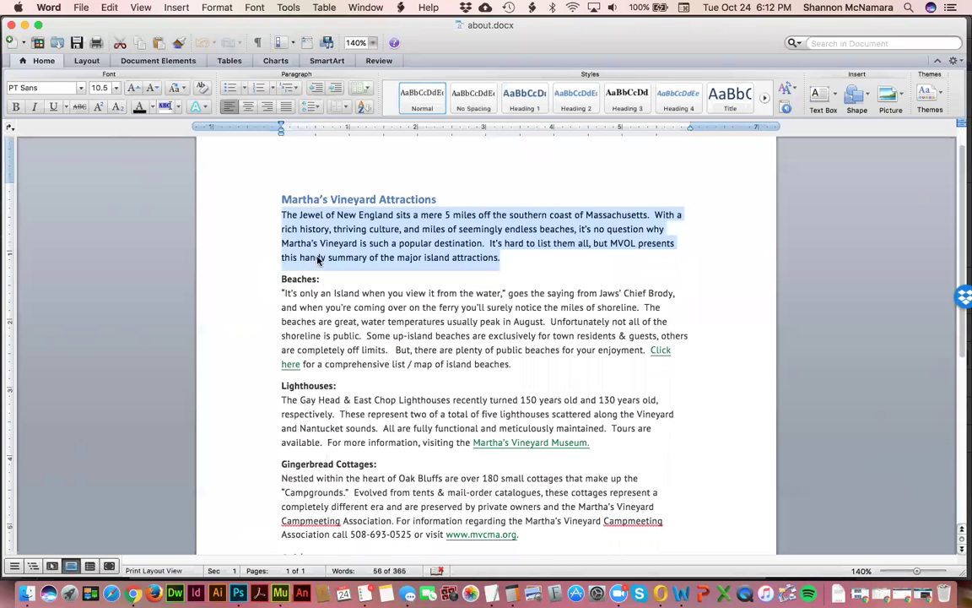
{"action": "left_click_drag", "start_coordinate": [281, 278], "coordinate": [321, 281]}
{"action": "key", "text": "super+c"}
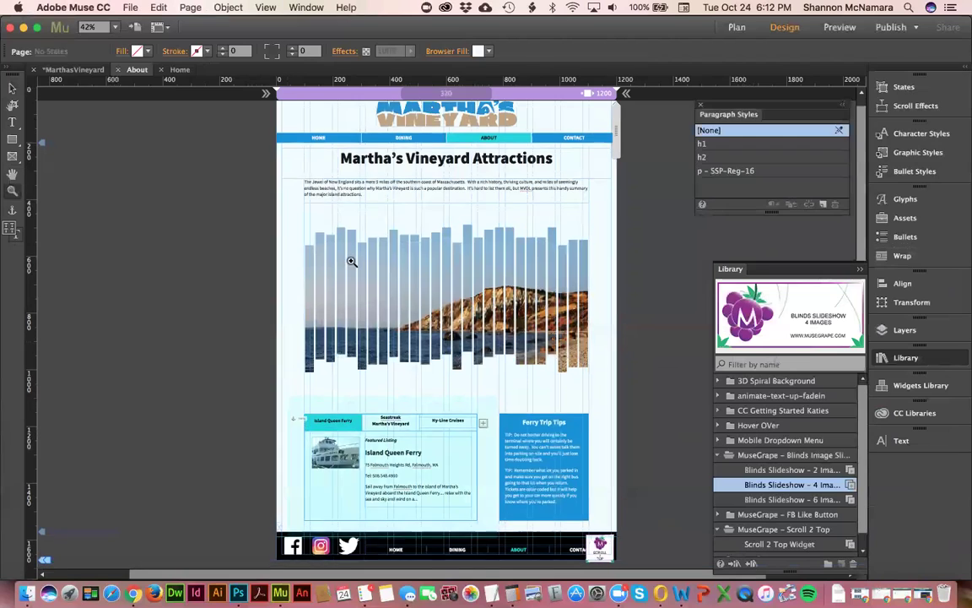
{"action": "key", "text": "super+equal"}
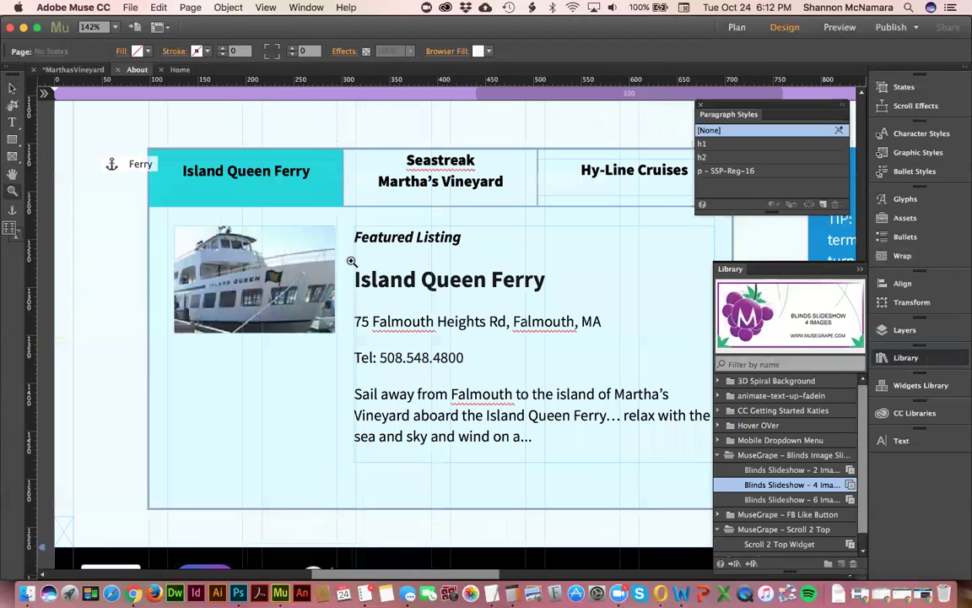
{"action": "triple_click", "coordinate": [255, 168]}
{"action": "key", "text": "super+v"}
Step: Copy the heading "Lighthouses:" from about.docx in Word and paste it over the Seastreak Martha's Vineyard tab label in Muse
{"action": "key", "text": "super+Tab"}
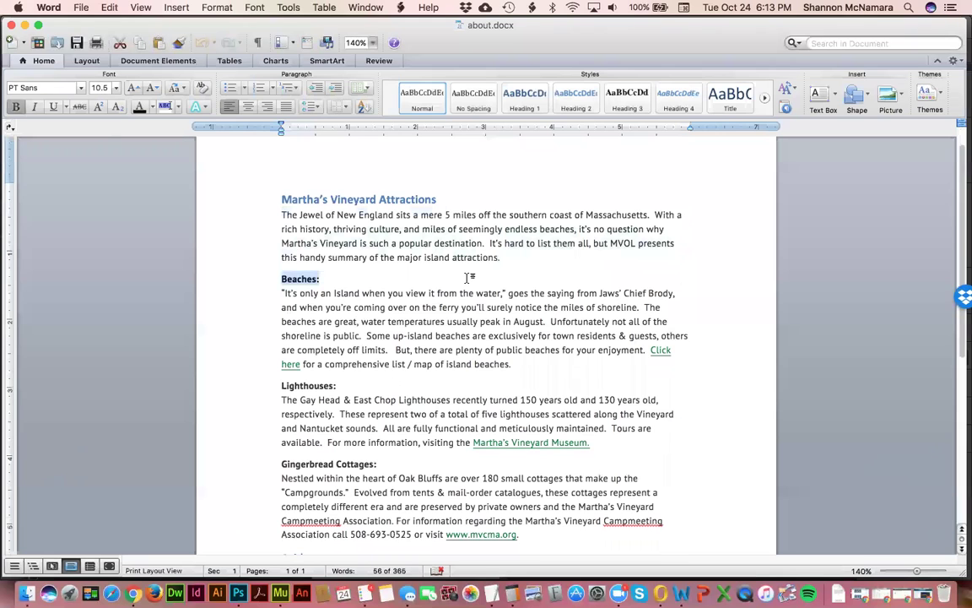
{"action": "triple_click", "coordinate": [335, 386]}
{"action": "key", "text": "super+c"}
{"action": "key", "text": "super+Tab"}
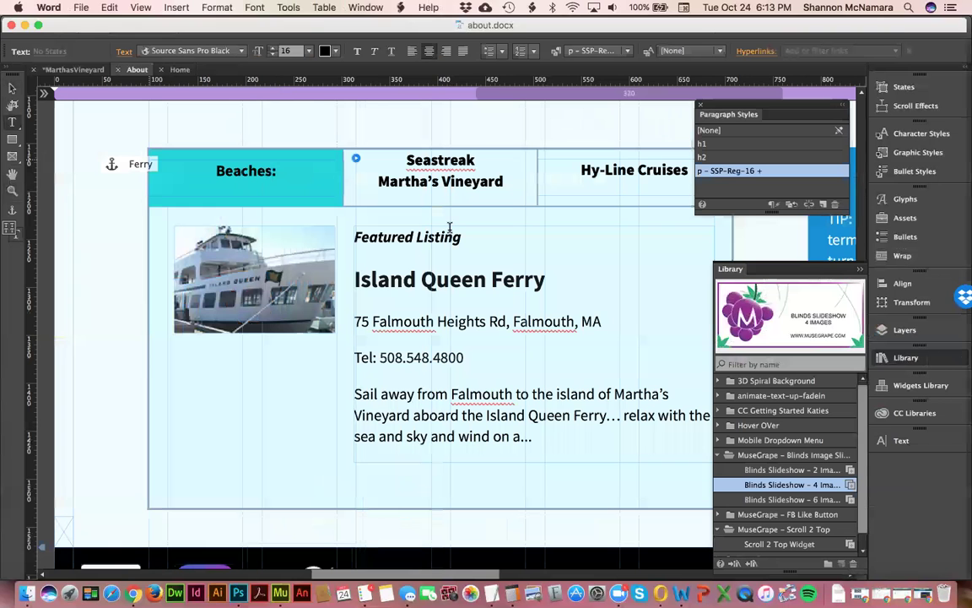
{"action": "triple_click", "coordinate": [437, 163]}
{"action": "key", "text": "super+v"}
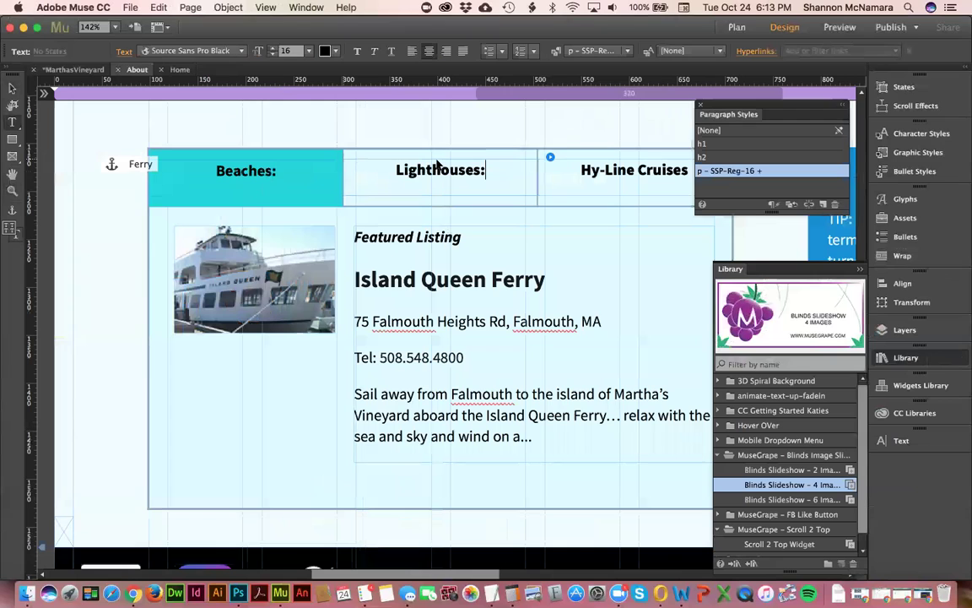
Step: Remove the trailing colons from the Lighthouses and Beaches tab labels
{"action": "key", "text": "BackSpace"}
{"action": "left_click", "coordinate": [283, 168]}
{"action": "key", "text": "BackSpace"}
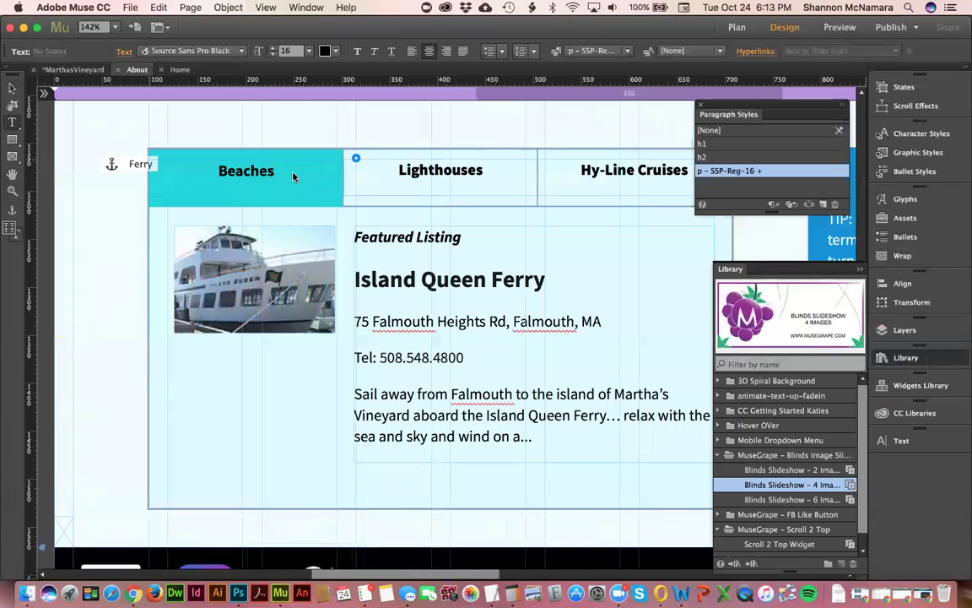
Step: Copy the heading "Gingerbread Cottages" from about.docx in Word and paste it over the Hy-Line Cruises tab label in Muse
{"action": "key", "text": "super+Tab"}
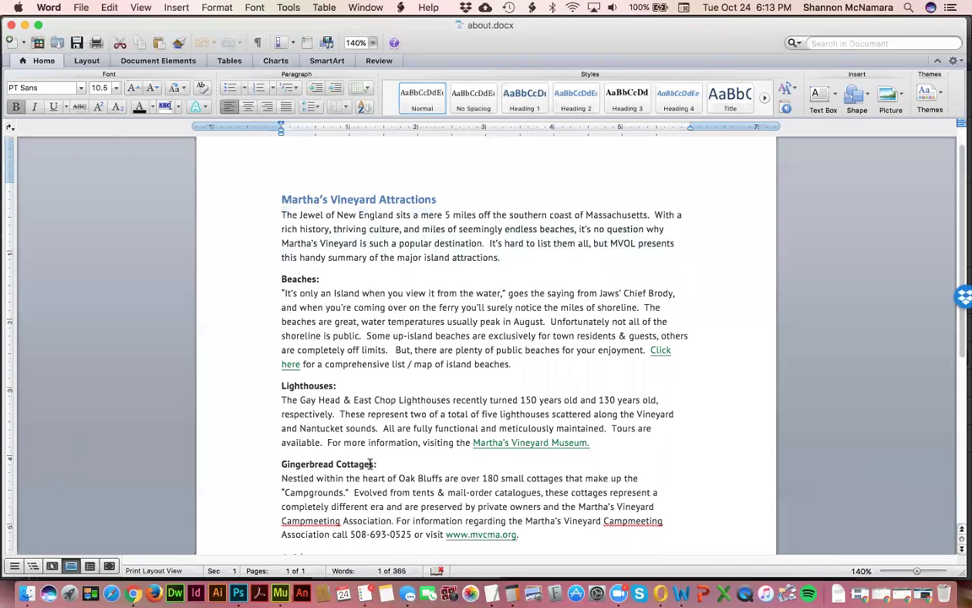
{"action": "triple_click", "coordinate": [369, 463]}
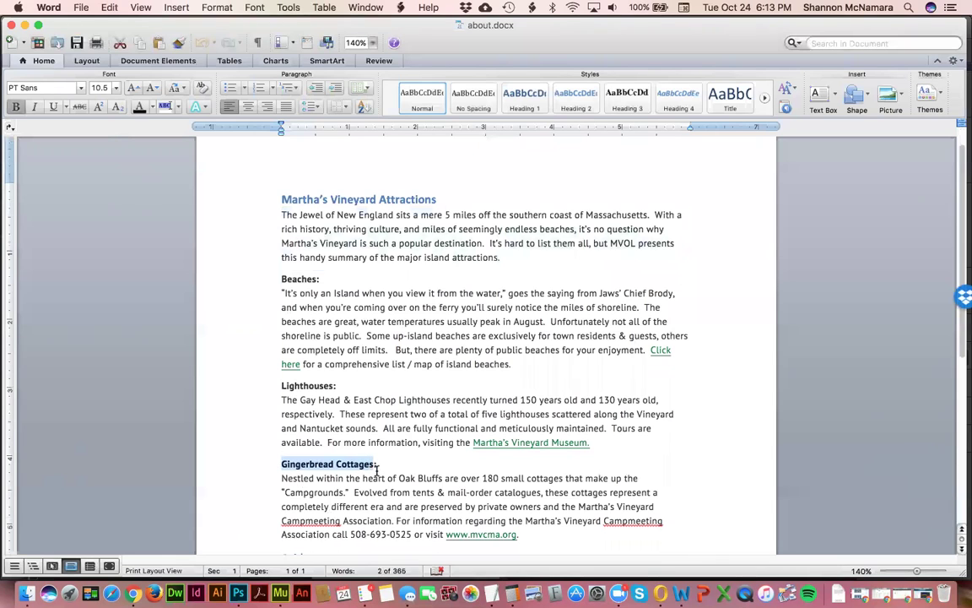
{"action": "key", "text": "super+Tab"}
{"action": "triple_click", "coordinate": [610, 173]}
{"action": "key", "text": "super+v"}
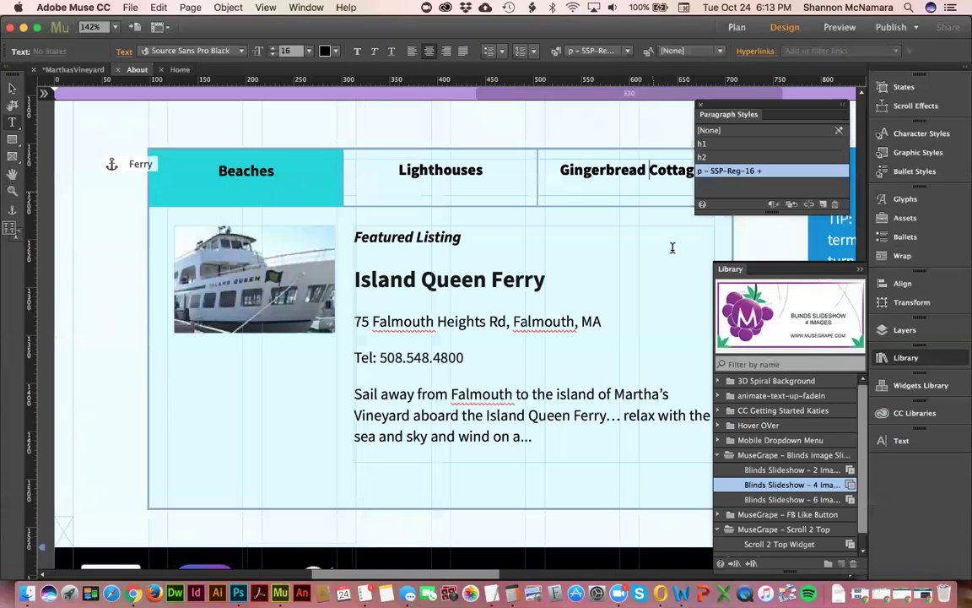
Step: Try a line break in the Gingerbread Cottages label, undo it, and move the Paragraph Styles panel clear of the tab
{"action": "key", "text": "Return"}
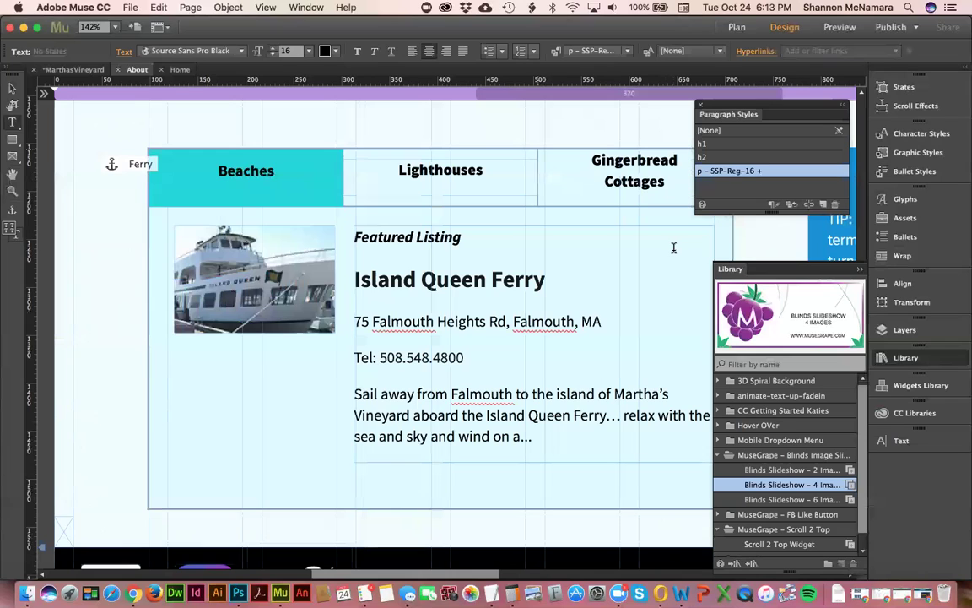
{"action": "key", "text": "super+z"}
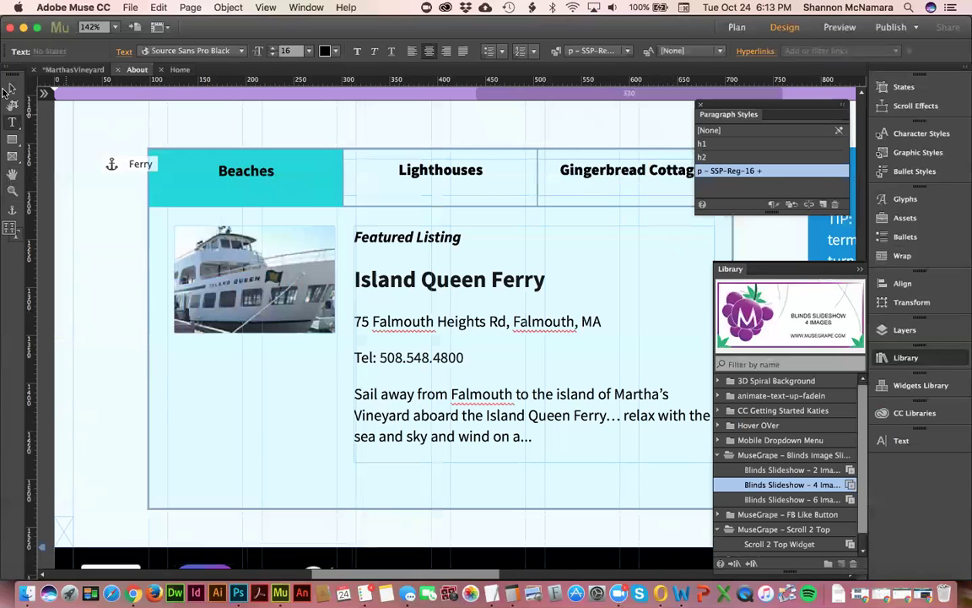
{"action": "key", "text": "Escape"}
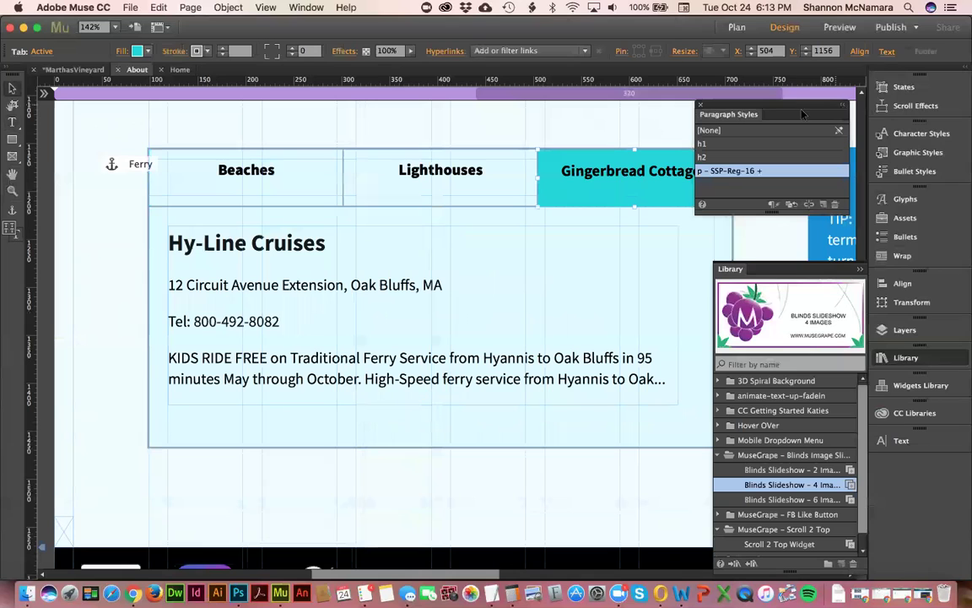
{"action": "left_click_drag", "start_coordinate": [784, 109], "coordinate": [805, 95]}
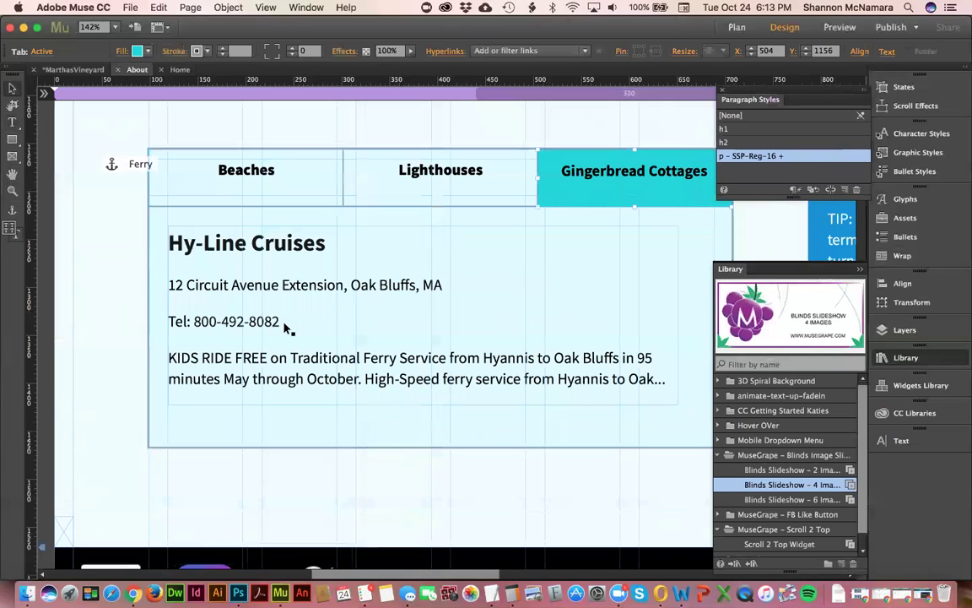
Step: Show the Beaches tab's content in Muse and switch to about.docx in Word
{"action": "scroll", "coordinate": [337, 245], "scroll_direction": "up", "scroll_amount": 2}
{"action": "scroll", "coordinate": [337, 245], "scroll_direction": "right", "scroll_amount": 3}
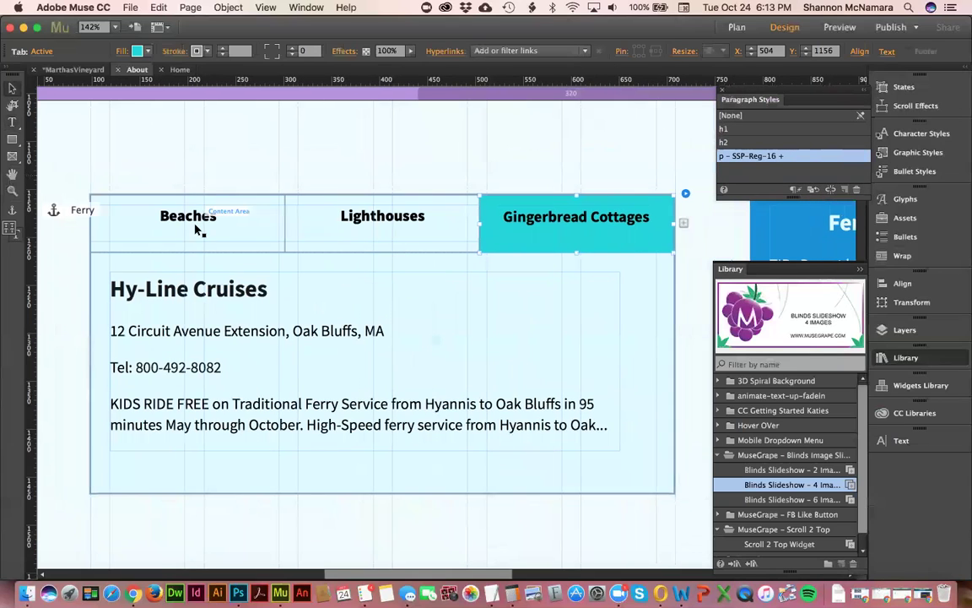
{"action": "left_click", "coordinate": [195, 225]}
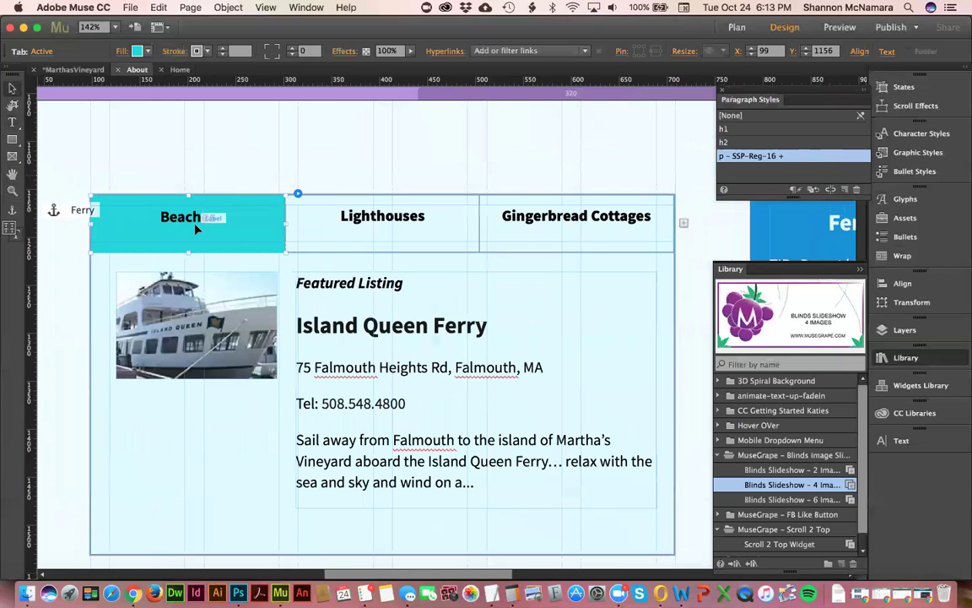
{"action": "key", "text": "super+Tab"}
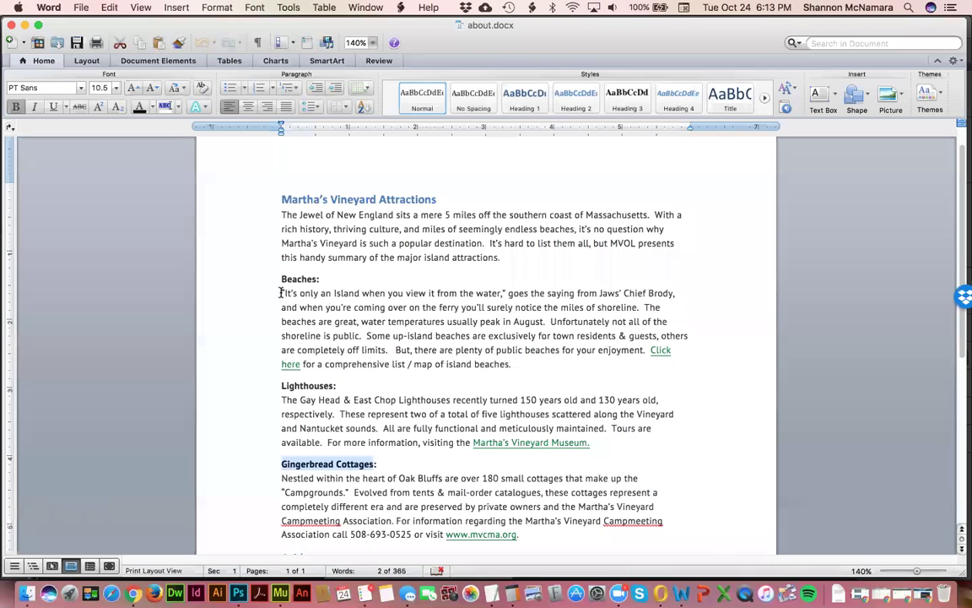
{"action": "left_click", "coordinate": [281, 293]}
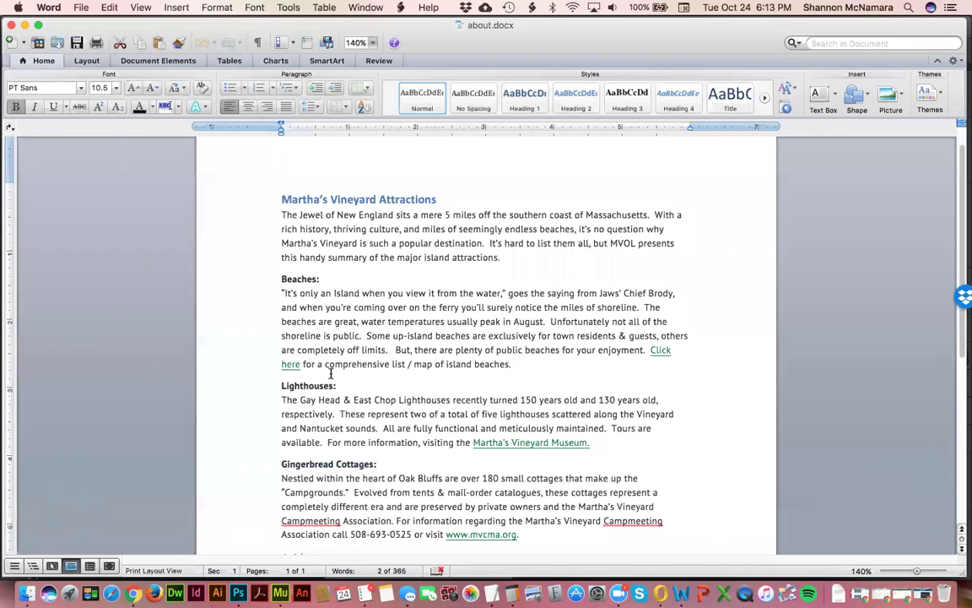
{"action": "key", "text": "shift+Down"}
{"action": "key", "text": "shift+Down"}
{"action": "key", "text": "shift+Down"}
{"action": "key", "text": "shift+Down"}
{"action": "key", "text": "shift+Down"}
{"action": "key", "text": "shift+Down"}
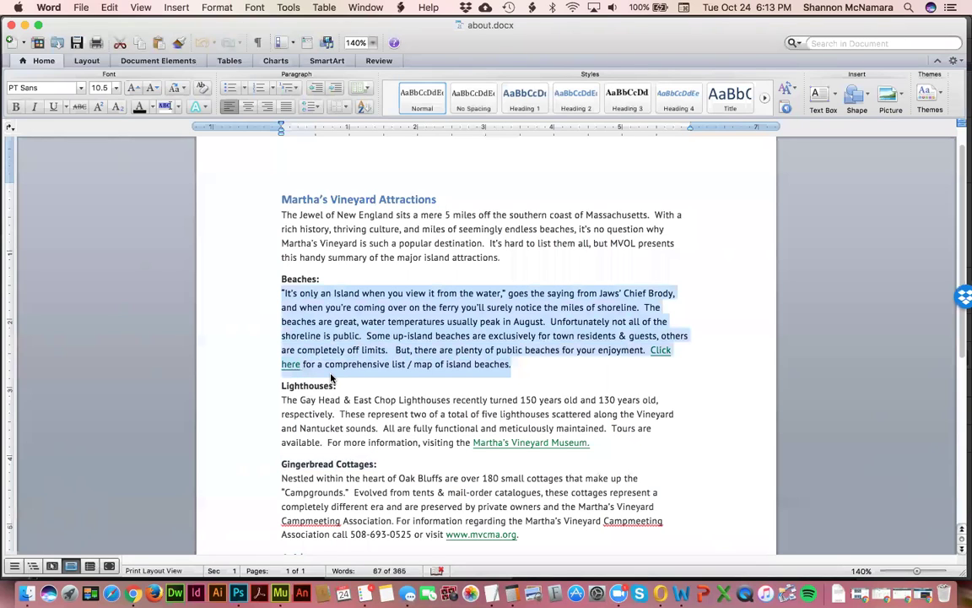
Step: Copy the "Beaches:" heading together with its full paragraph from about.docx
{"action": "left_click", "coordinate": [274, 273]}
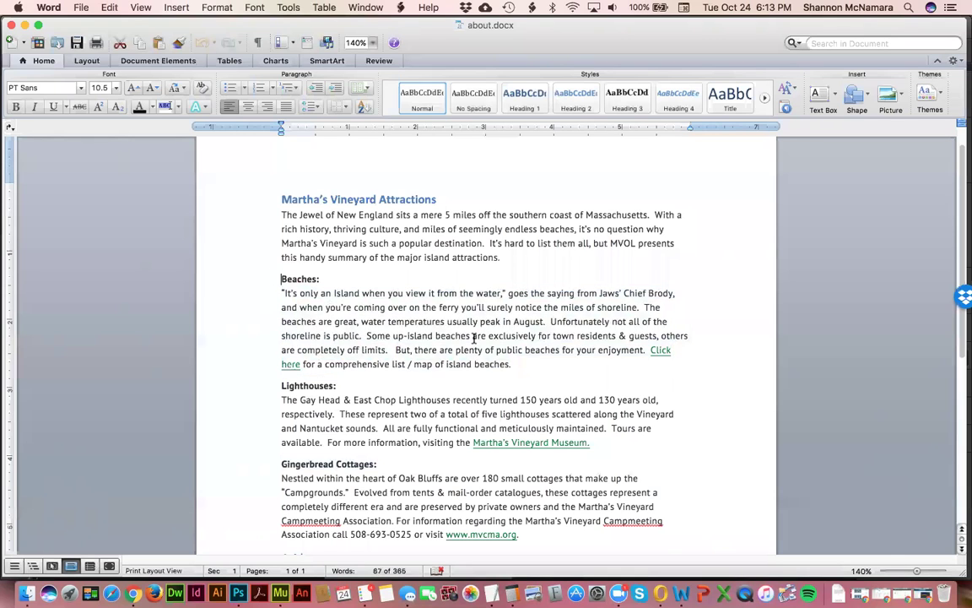
{"action": "left_click", "coordinate": [514, 364], "text": "shift"}
{"action": "key", "text": "super+c"}
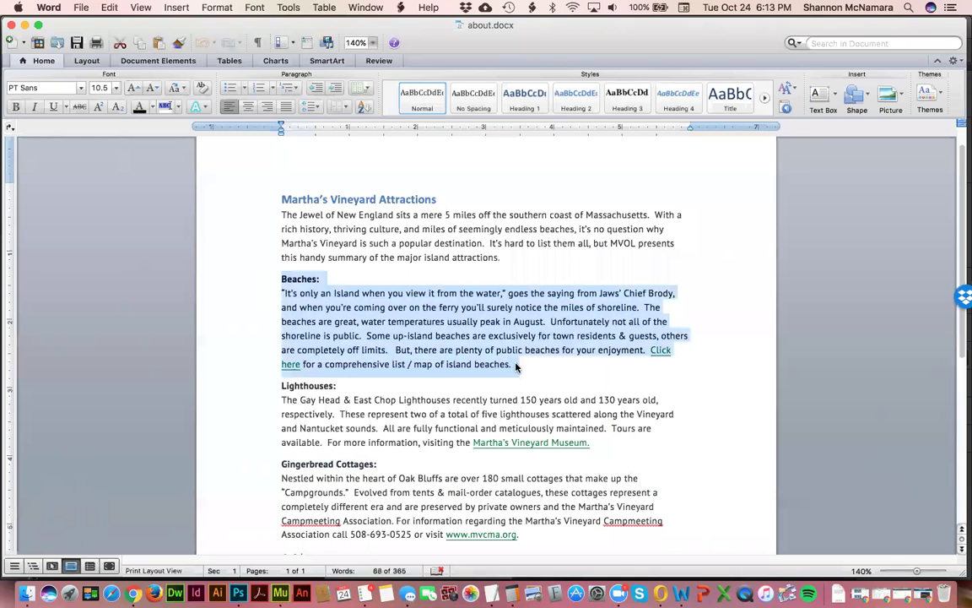
Step: Switch back to Muse and select the Island Queen Ferry listing's text frame on the Beaches tab
{"action": "key", "text": "super+Tab"}
{"action": "left_click", "coordinate": [336, 284]}
{"action": "left_click", "coordinate": [340, 289]}
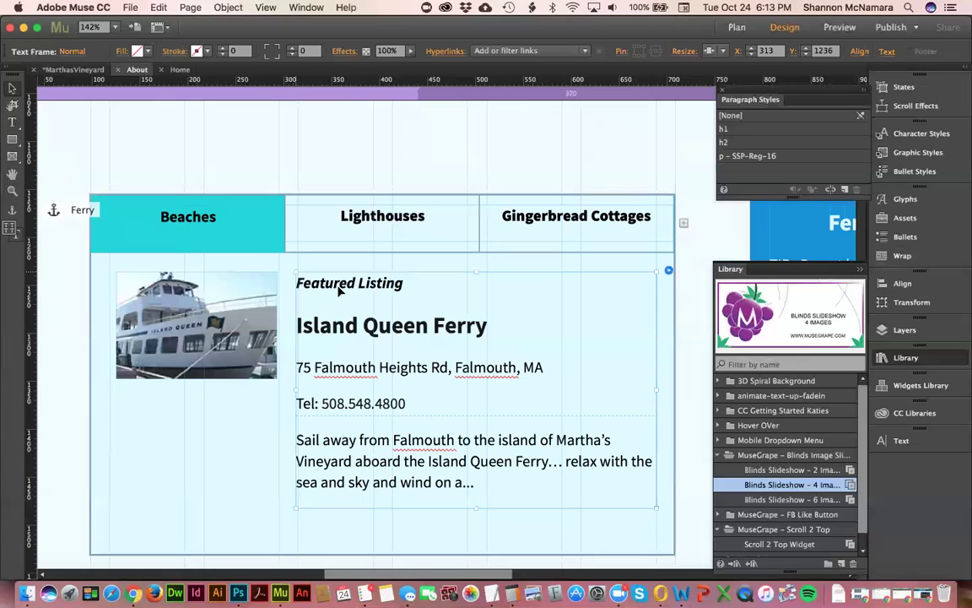
{"action": "double_click", "coordinate": [344, 287]}
{"action": "key", "text": "super+a"}
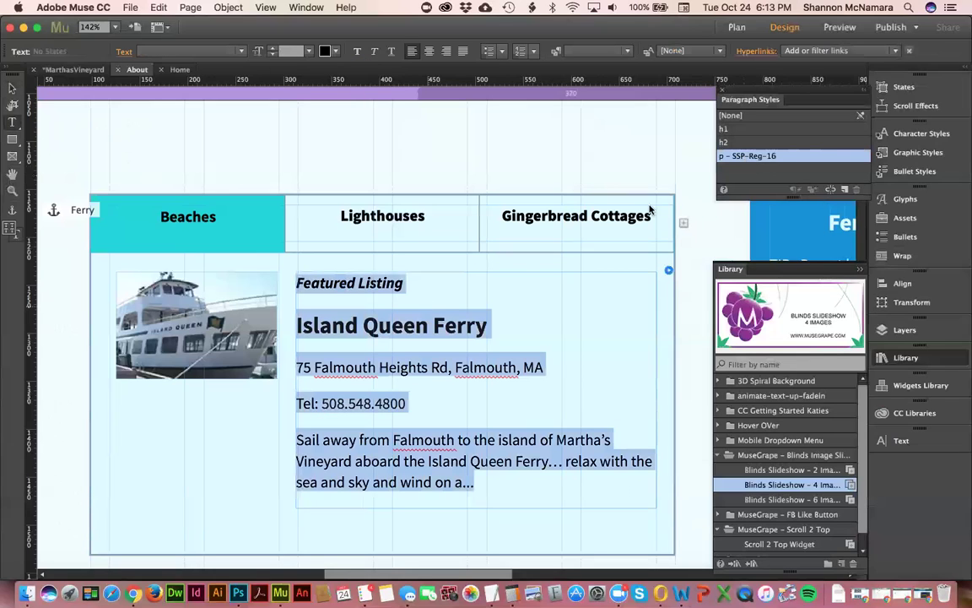
{"action": "double_click", "coordinate": [750, 158]}
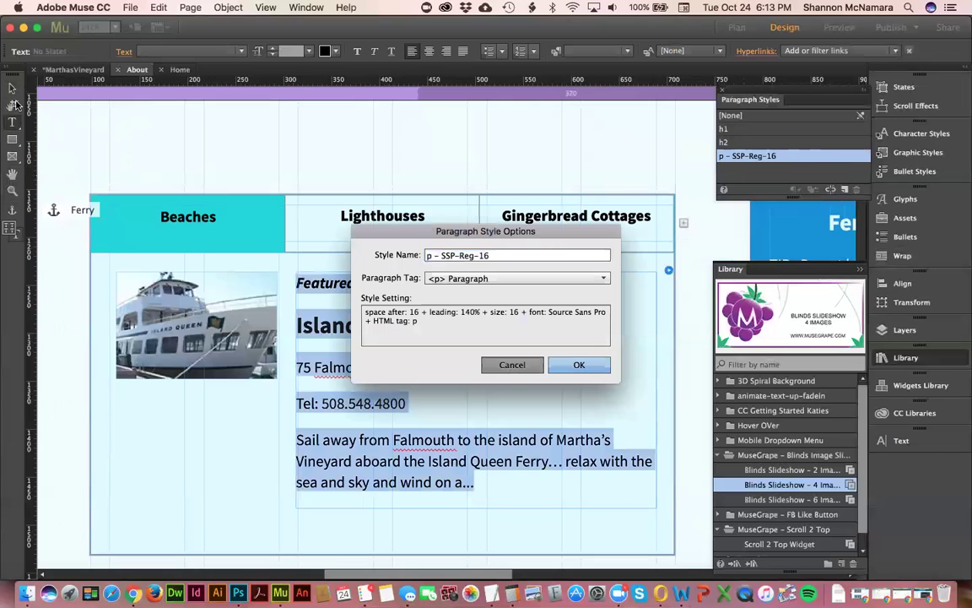
{"action": "left_click", "coordinate": [510, 365]}
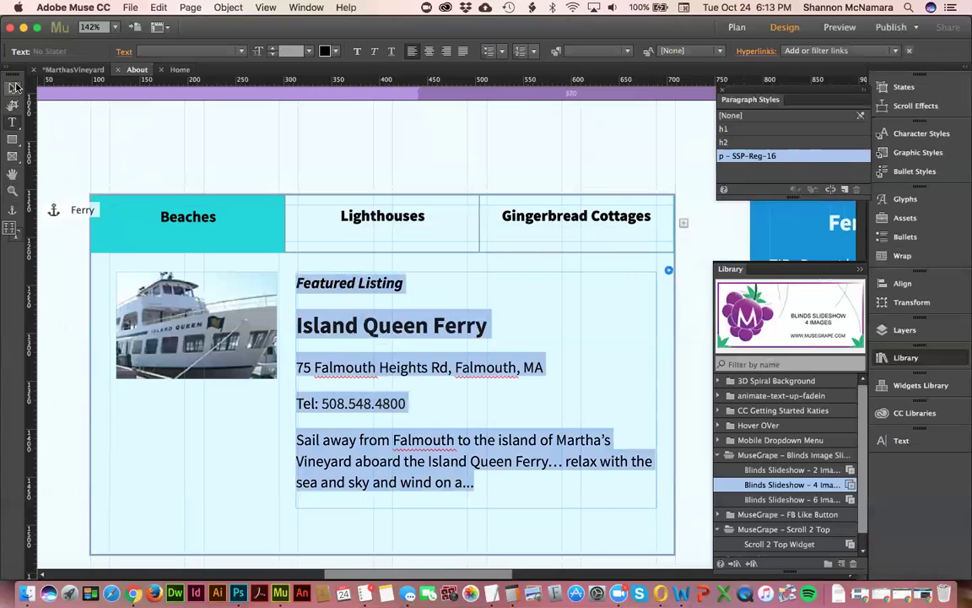
{"action": "key", "text": "Escape"}
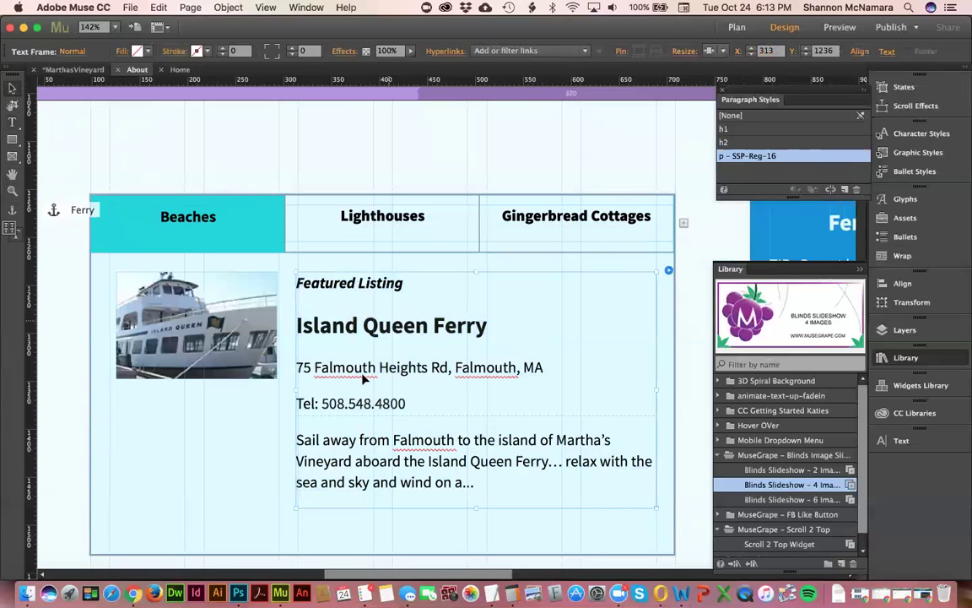
Step: Apply the p - SSP-Reg-16 paragraph style to all text in the selected listing frame
{"action": "left_click", "coordinate": [728, 141]}
{"action": "left_click", "coordinate": [740, 158]}
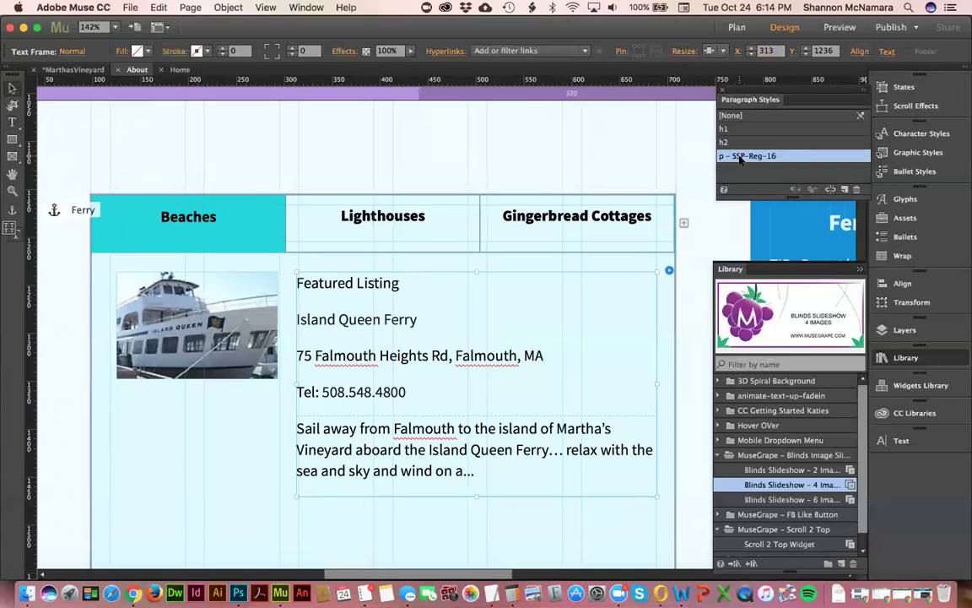
Step: Replace all of the ferry listing text with the copied Beaches section and delete the empty line at its end
{"action": "double_click", "coordinate": [374, 287]}
{"action": "key", "text": "ctrl+a"}
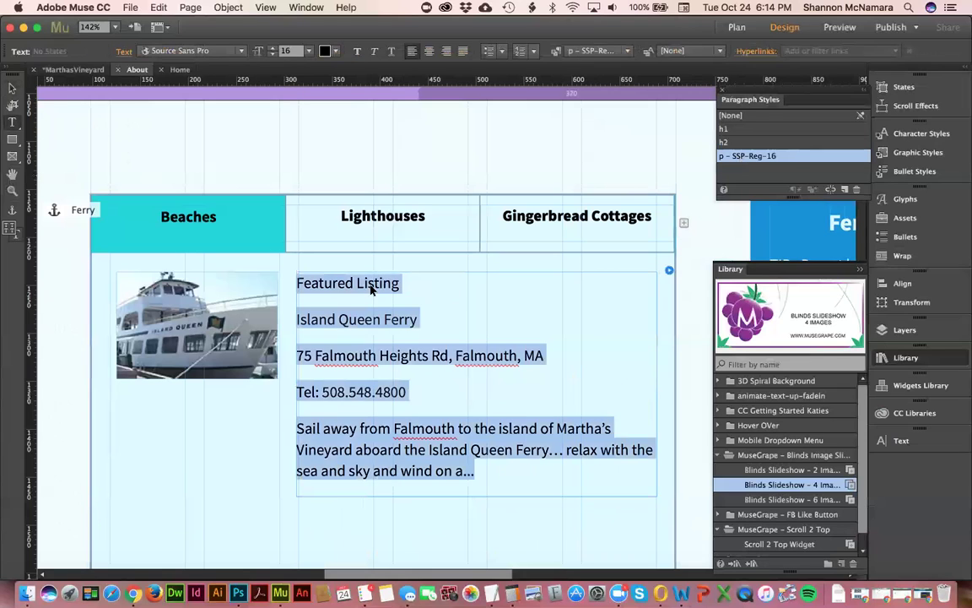
{"action": "key", "text": "super+v"}
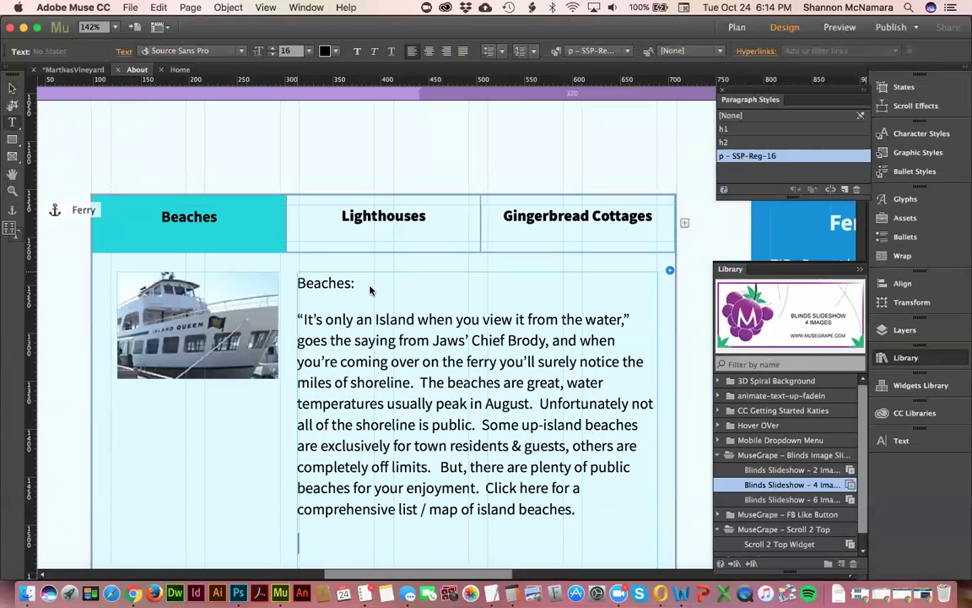
{"action": "key", "text": "BackSpace"}
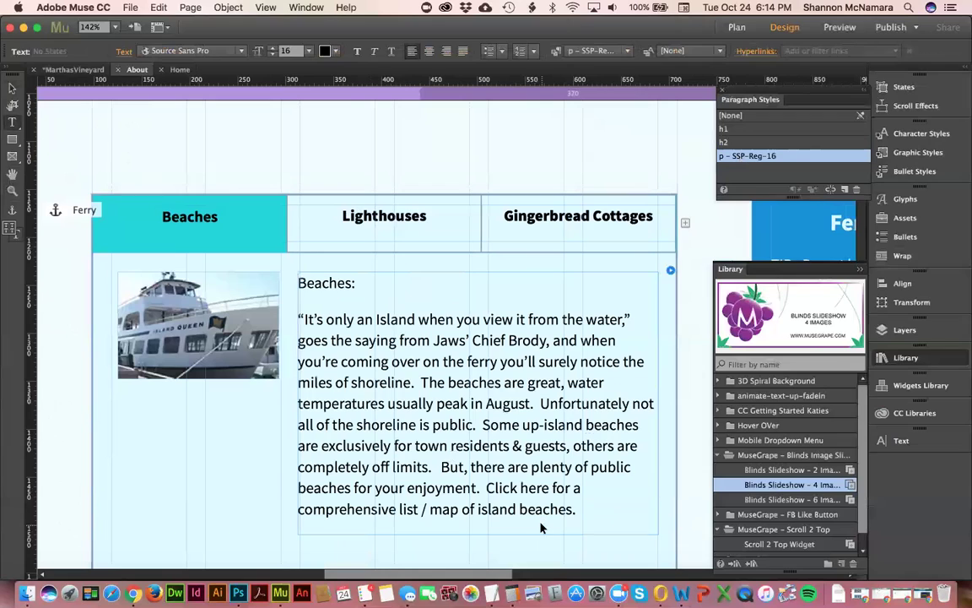
Step: In about.docx in Word, open the "Click here" hyperlink of the Beaches paragraph for editing and copy its web address
{"action": "key", "text": "super+Tab"}
{"action": "left_click", "coordinate": [640, 360]}
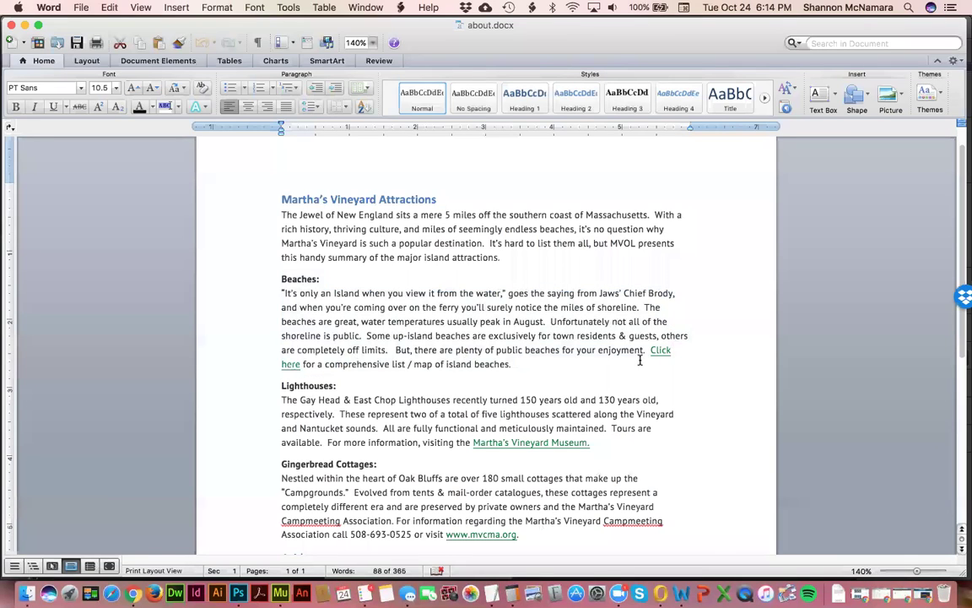
{"action": "left_click", "coordinate": [659, 353]}
{"action": "left_click", "coordinate": [659, 352]}
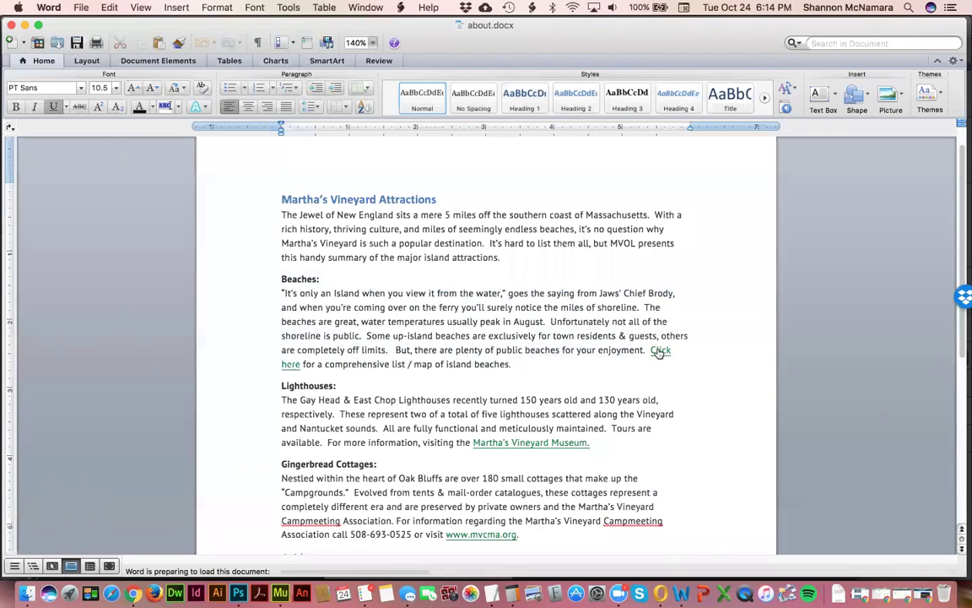
{"action": "right_click", "coordinate": [661, 351]}
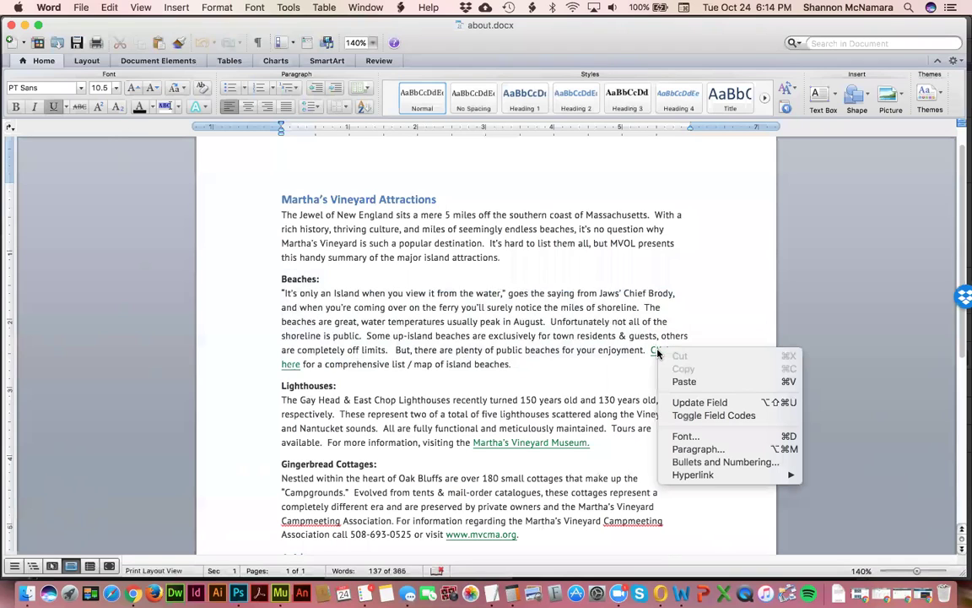
{"action": "mouse_move", "coordinate": [707, 474]}
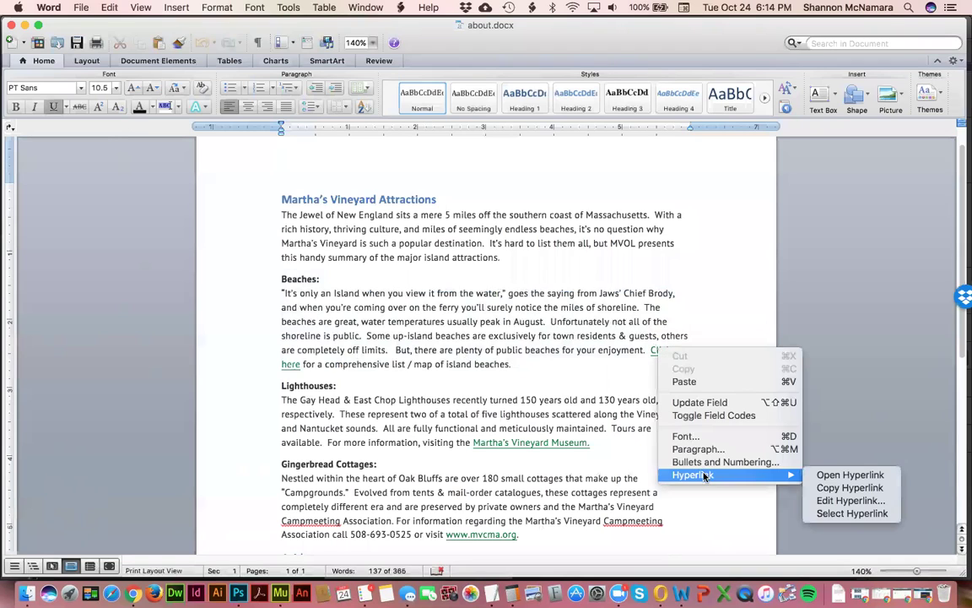
{"action": "left_click", "coordinate": [851, 500]}
{"action": "key", "text": "super+c"}
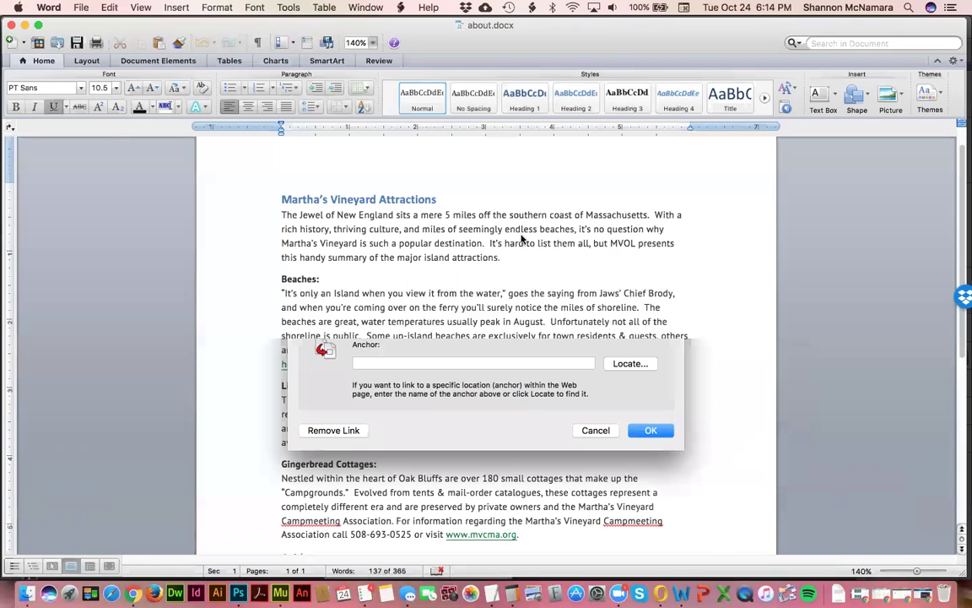
{"action": "key", "text": "super+Tab"}
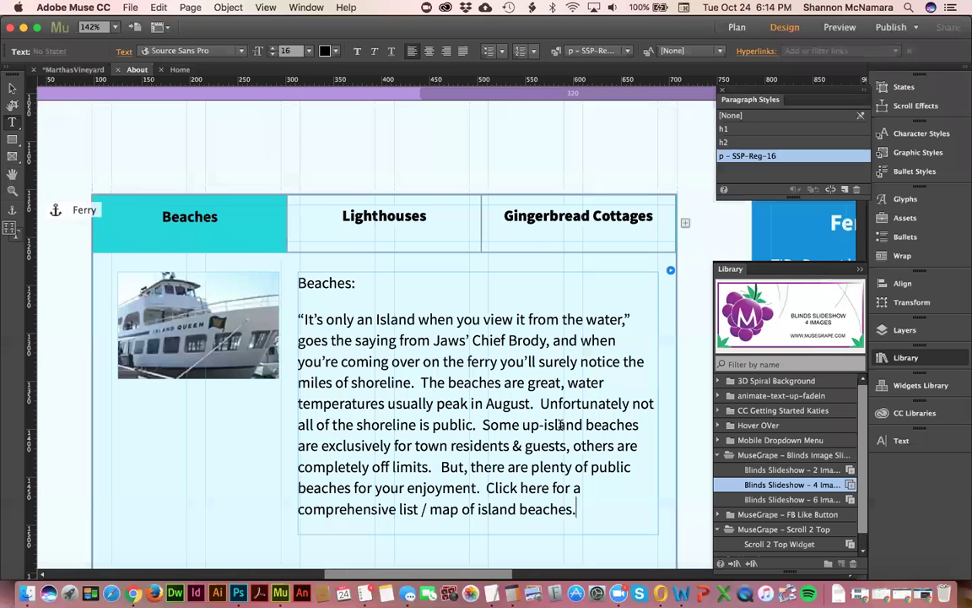
{"action": "left_click_drag", "start_coordinate": [487, 488], "coordinate": [550, 489]}
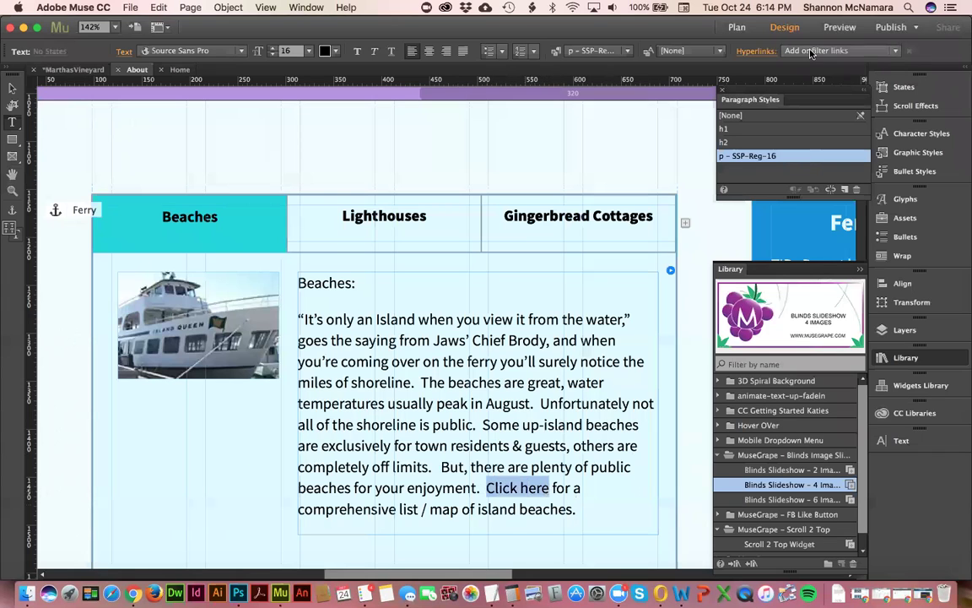
{"action": "left_click", "coordinate": [810, 50]}
{"action": "key", "text": "super+v"}
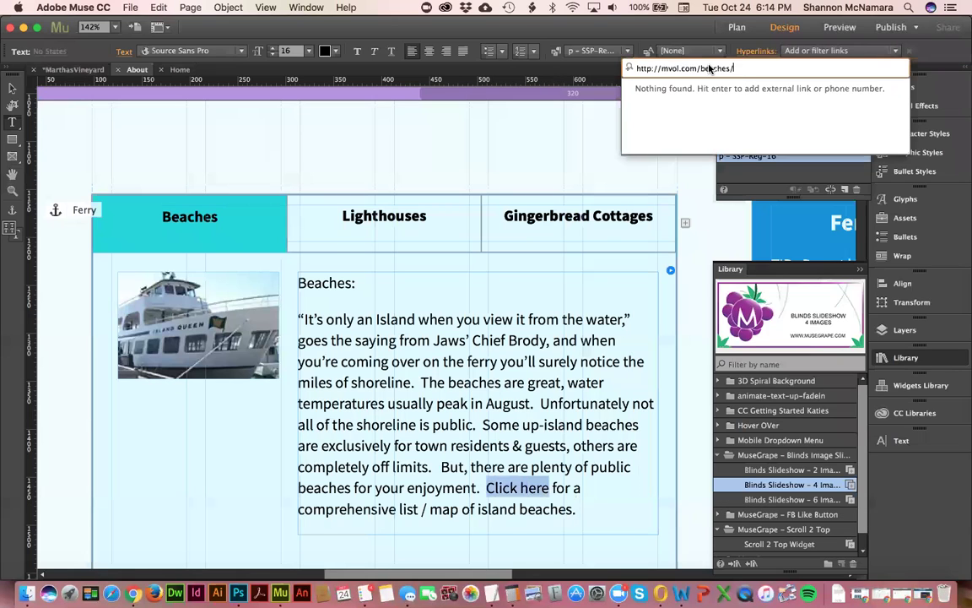
{"action": "key", "text": "Return"}
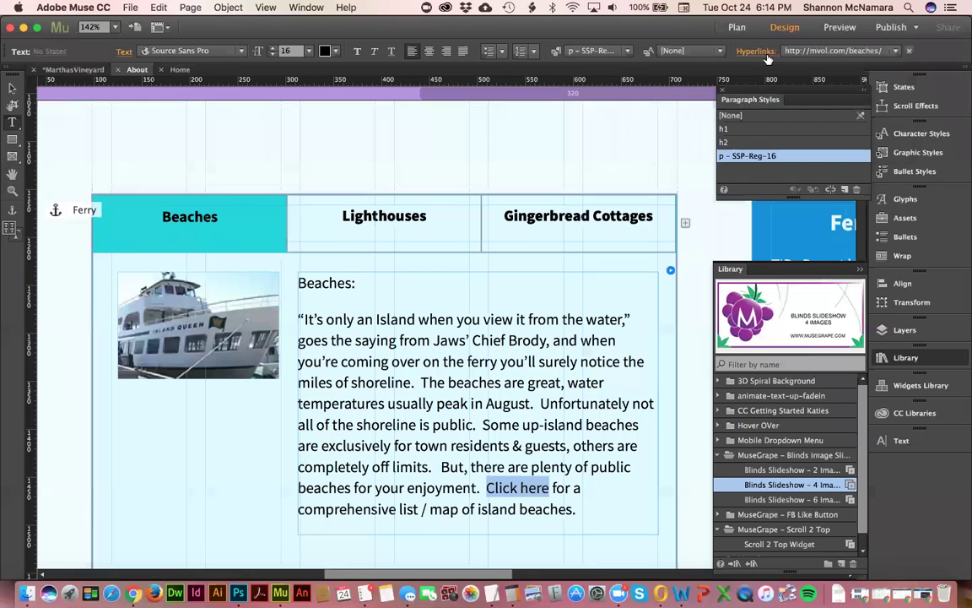
{"action": "left_click", "coordinate": [757, 51]}
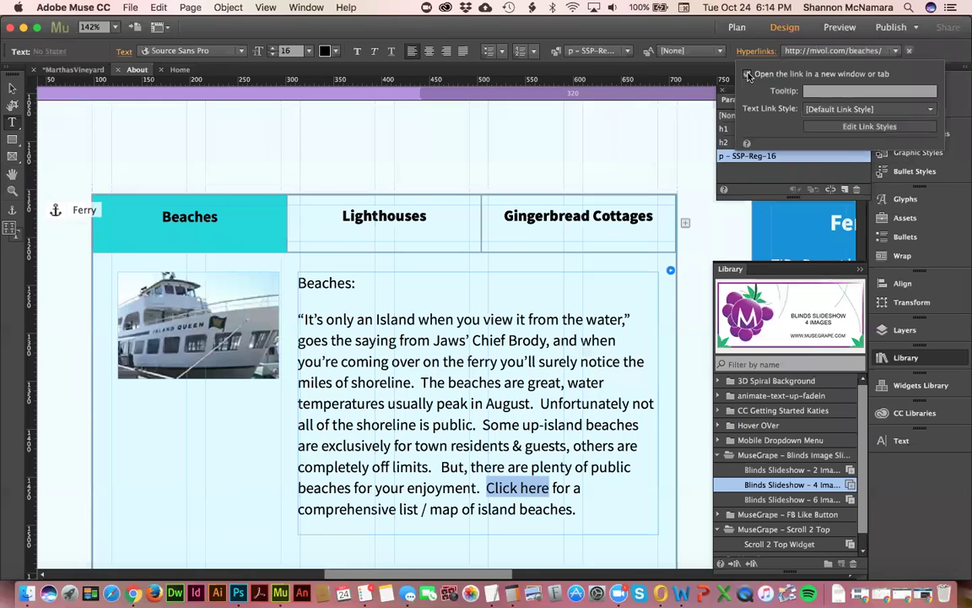
{"action": "left_click", "coordinate": [748, 74]}
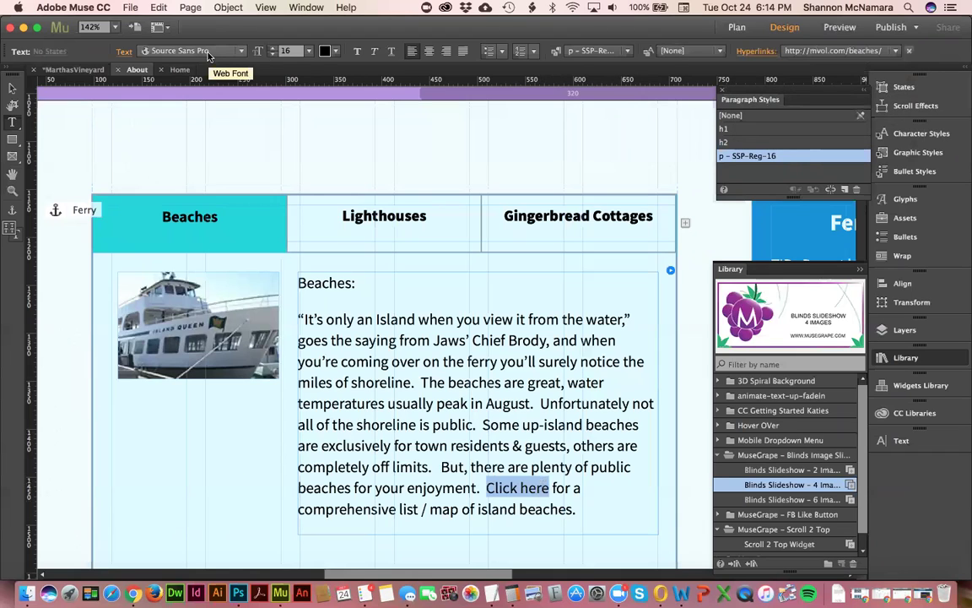
Step: Set the "Click here" link in the Beaches paragraph to Source Sans Pro Bold
{"action": "left_click", "coordinate": [208, 52]}
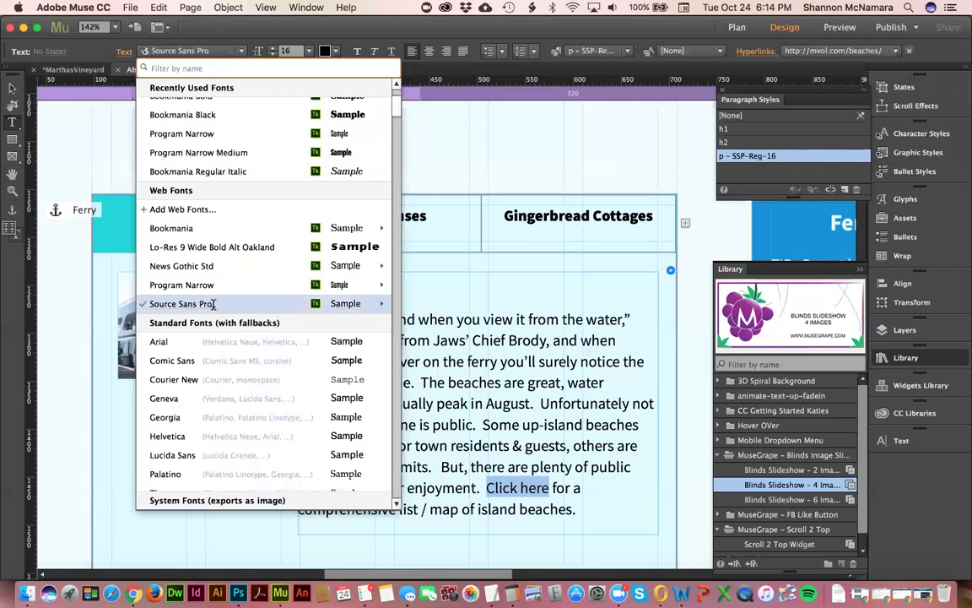
{"action": "mouse_move", "coordinate": [214, 303]}
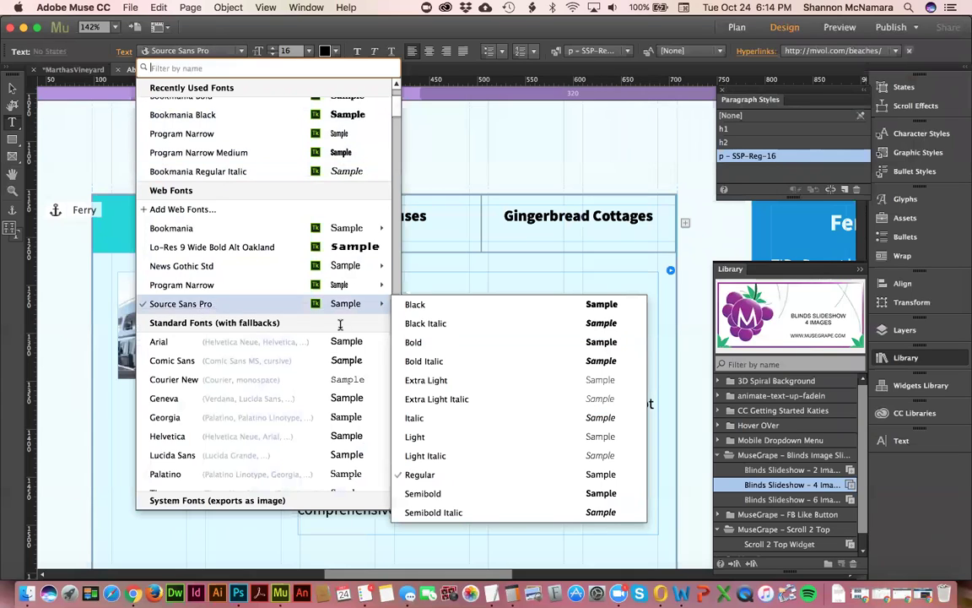
{"action": "left_click", "coordinate": [421, 351]}
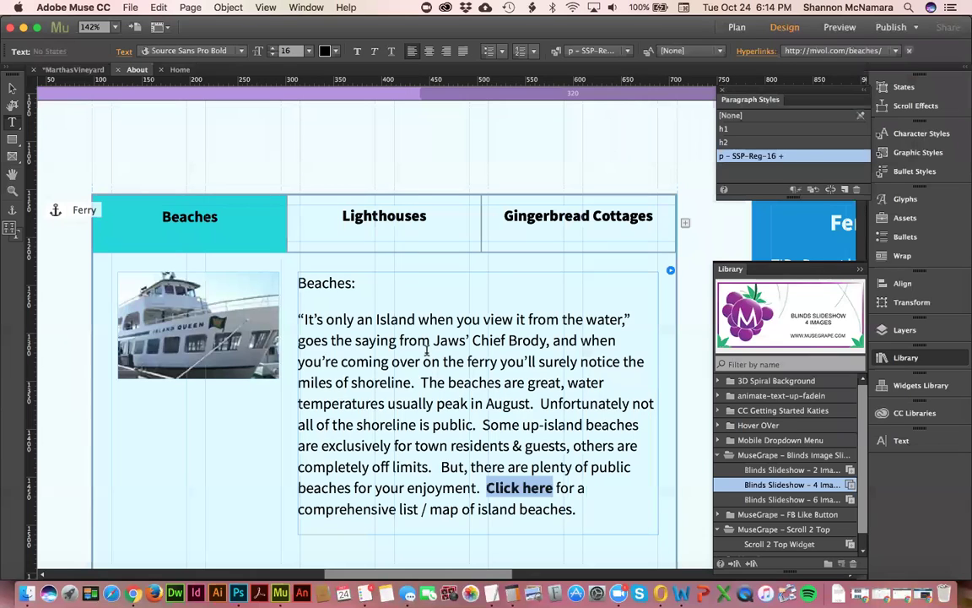
{"action": "left_click", "coordinate": [226, 52]}
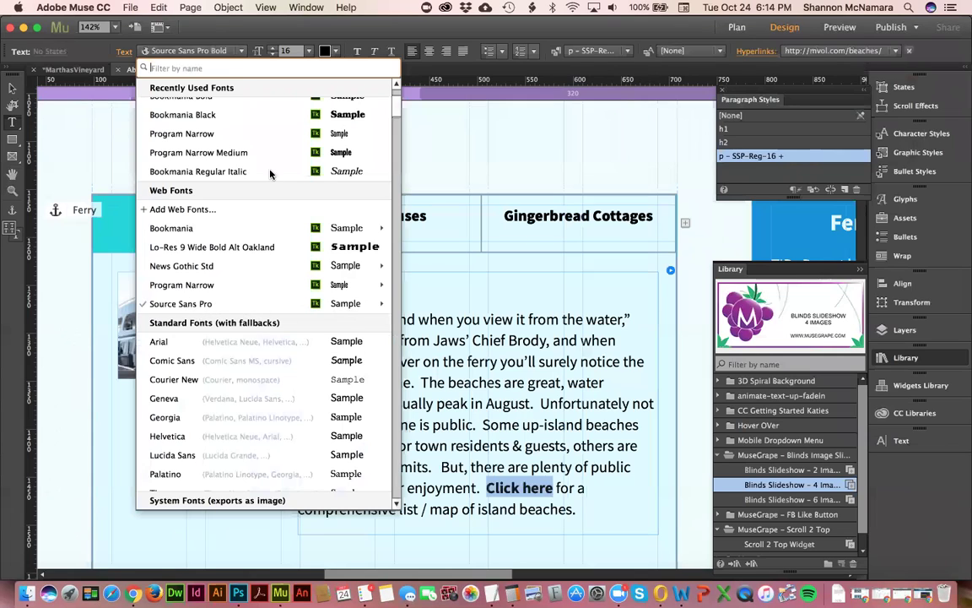
{"action": "left_click", "coordinate": [202, 52]}
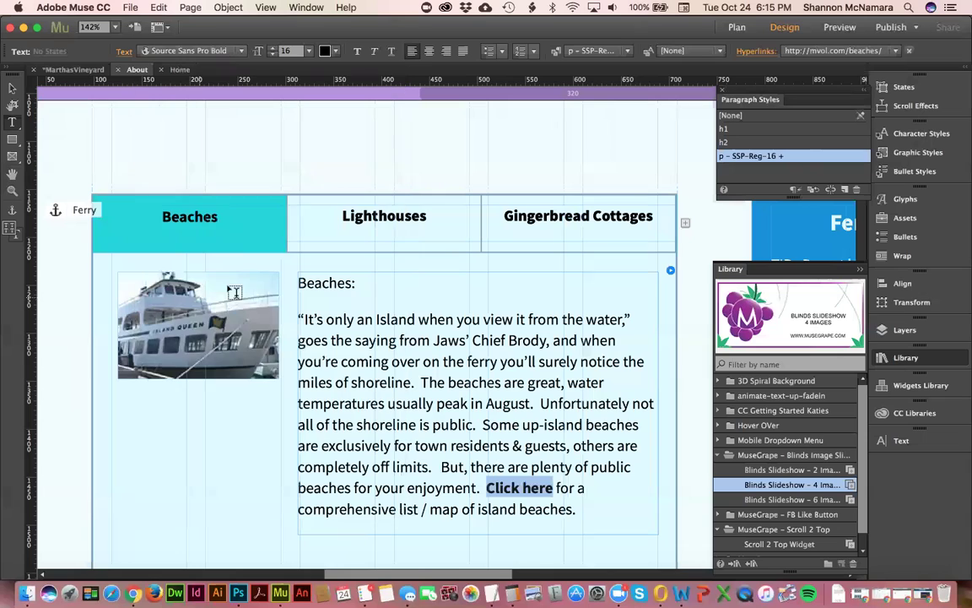
{"action": "left_click", "coordinate": [242, 53]}
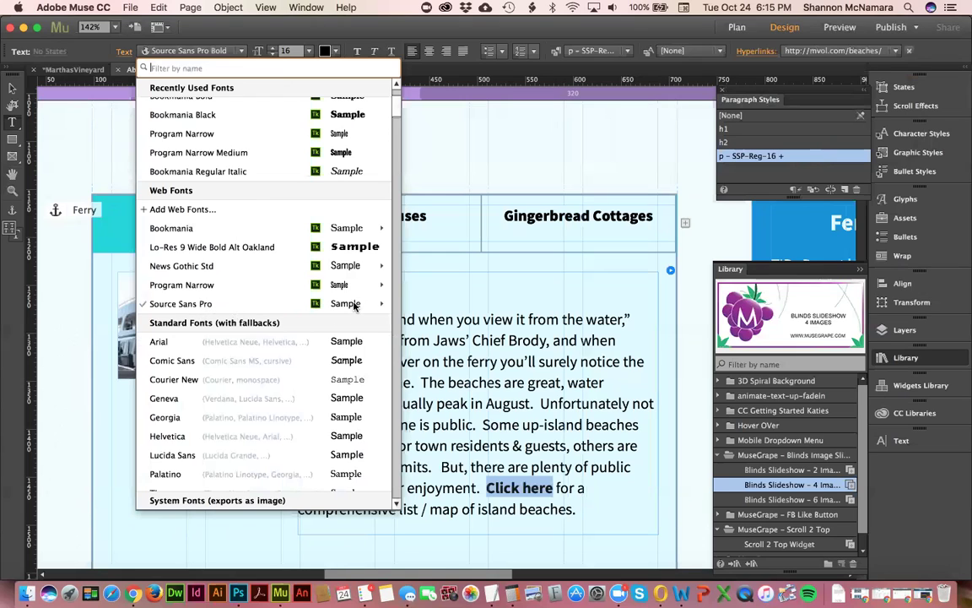
{"action": "left_click", "coordinate": [11, 87]}
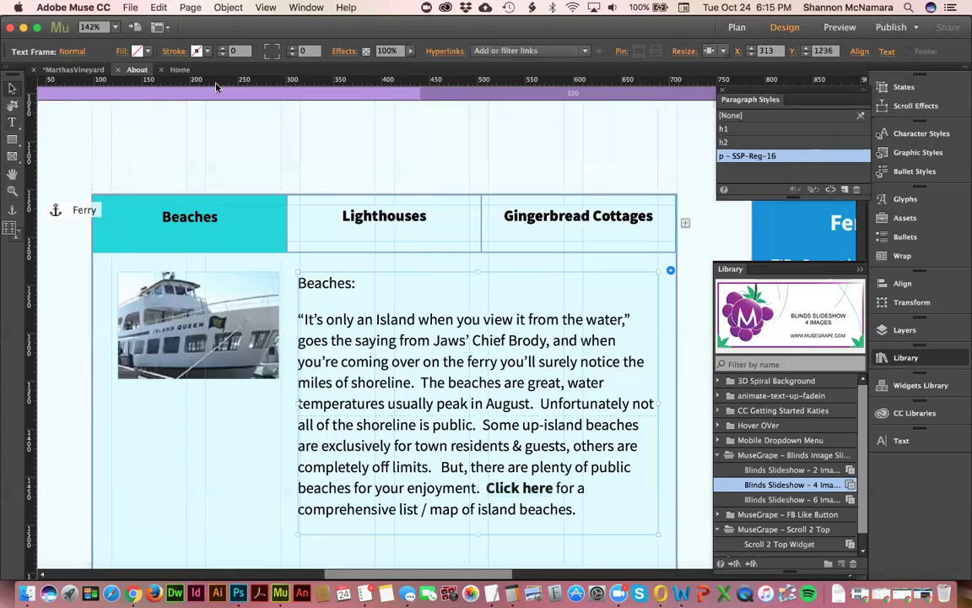
Step: Set the "Click here" link text in the Beaches paragraph to Source Sans Pro Semibold
{"action": "double_click", "coordinate": [510, 488]}
{"action": "triple_click", "coordinate": [511, 488]}
{"action": "left_click", "coordinate": [522, 488]}
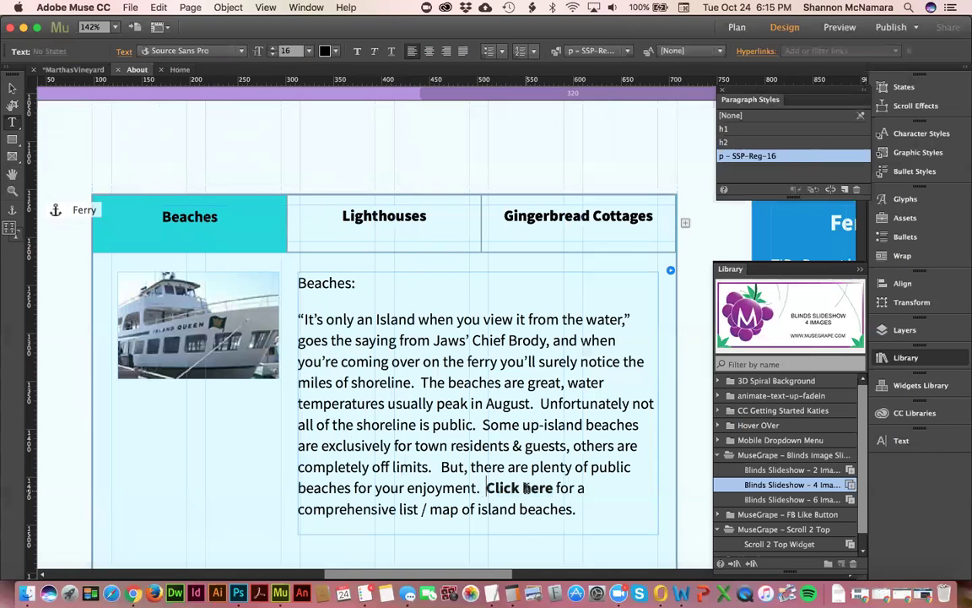
{"action": "key", "text": "shift+Right"}
{"action": "key", "text": "shift+Right"}
{"action": "key", "text": "shift+Right"}
{"action": "key", "text": "shift+Right"}
{"action": "key", "text": "shift+Right"}
{"action": "key", "text": "shift+Right"}
{"action": "key", "text": "shift+Right"}
{"action": "key", "text": "shift+Right"}
{"action": "key", "text": "shift+Right"}
{"action": "key", "text": "shift+Right"}
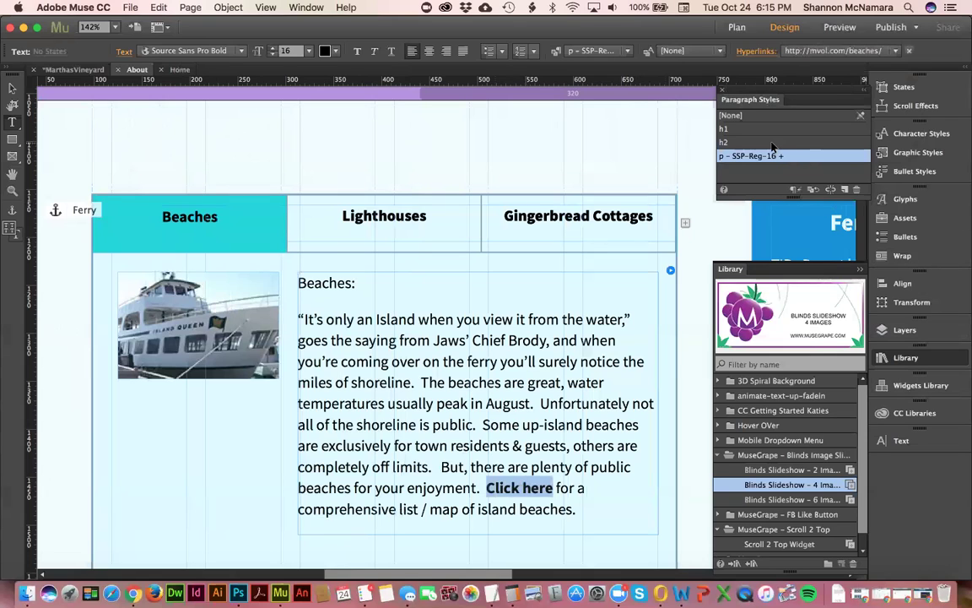
{"action": "key", "text": "super+t"}
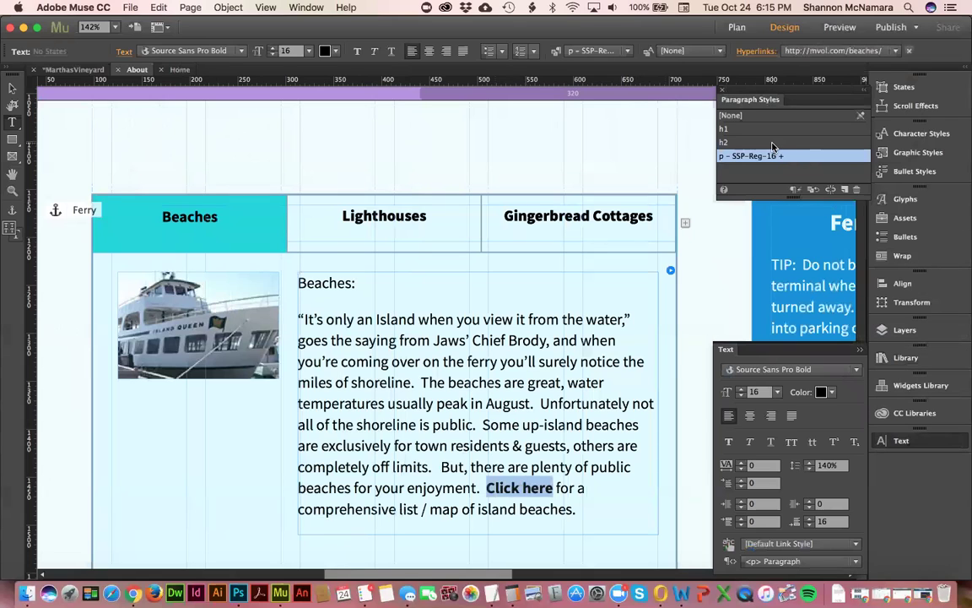
{"action": "left_click", "coordinate": [819, 371]}
{"action": "mouse_move", "coordinate": [764, 370]}
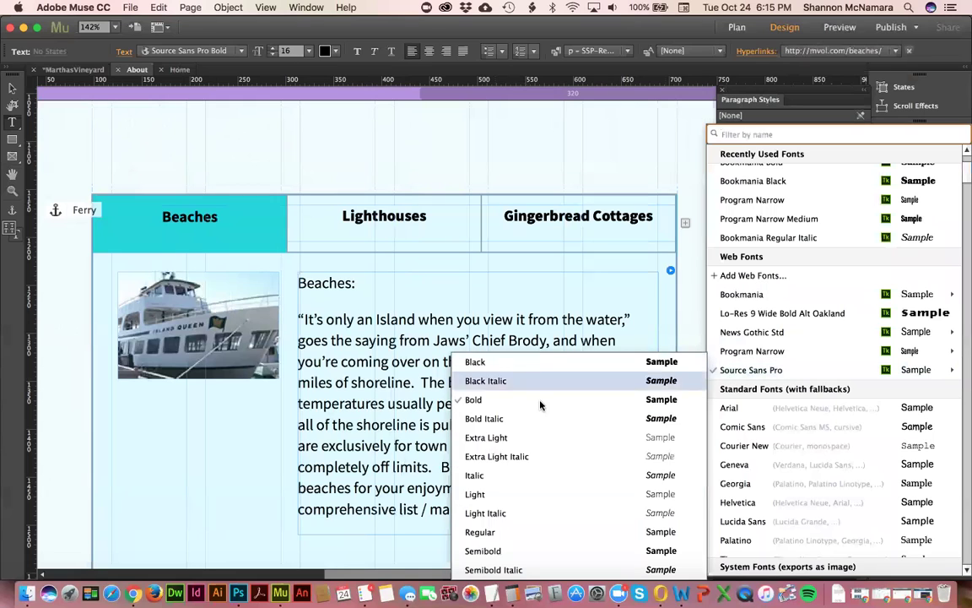
{"action": "left_click", "coordinate": [500, 550]}
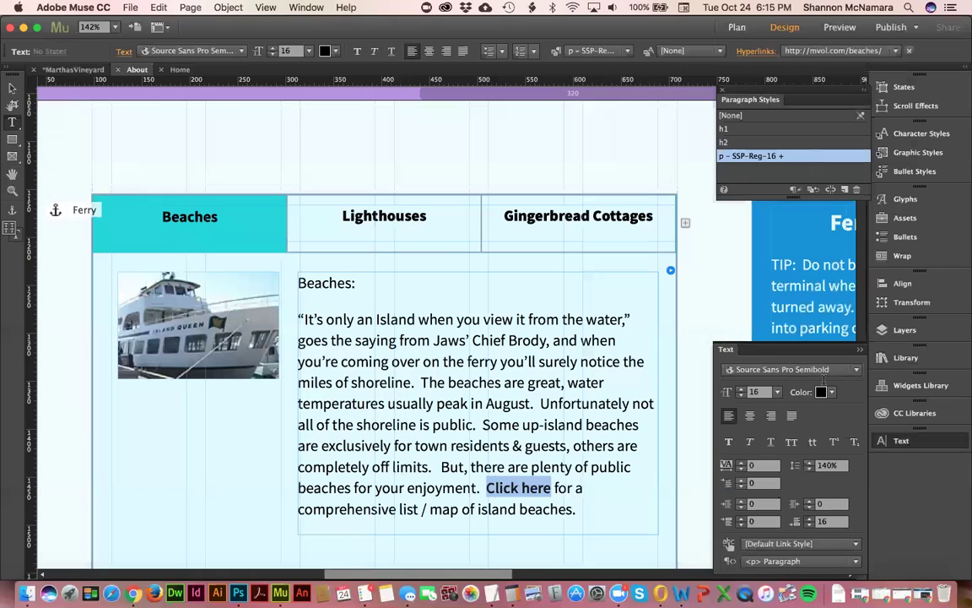
{"action": "left_click", "coordinate": [551, 488]}
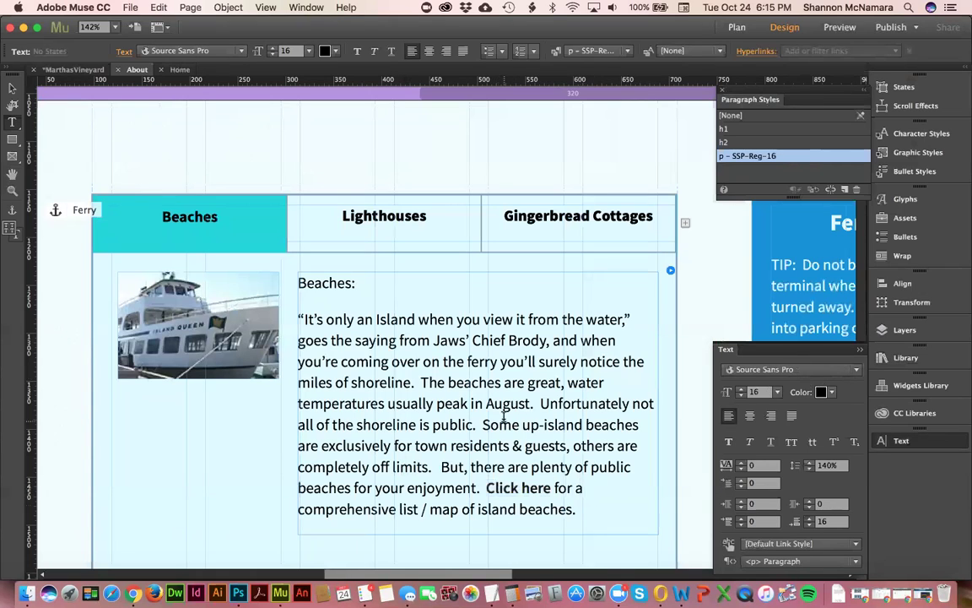
Step: Apply the h2 paragraph style to the "Beaches:" heading
{"action": "triple_click", "coordinate": [357, 282]}
{"action": "left_click", "coordinate": [734, 144]}
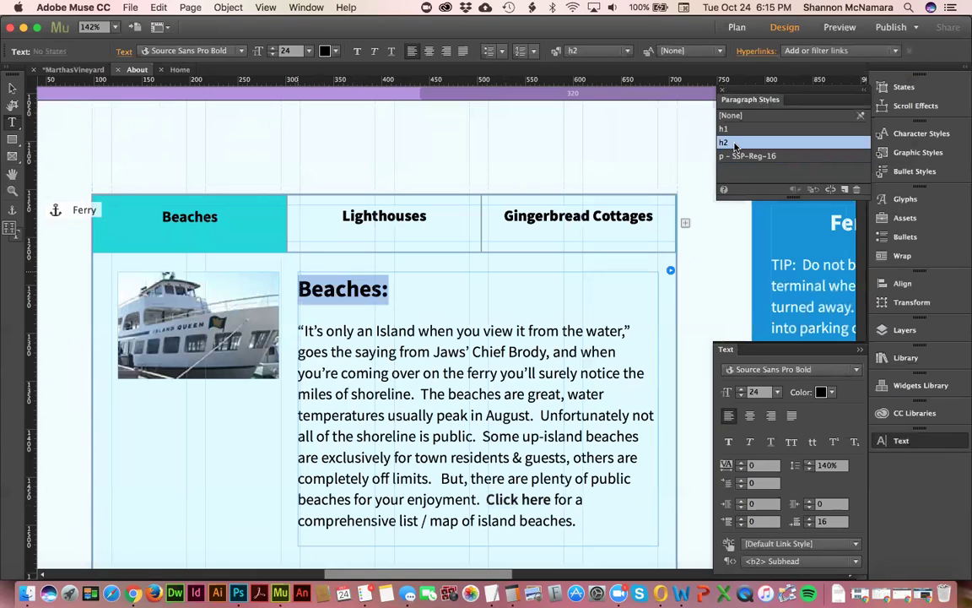
{"action": "key", "text": "Escape"}
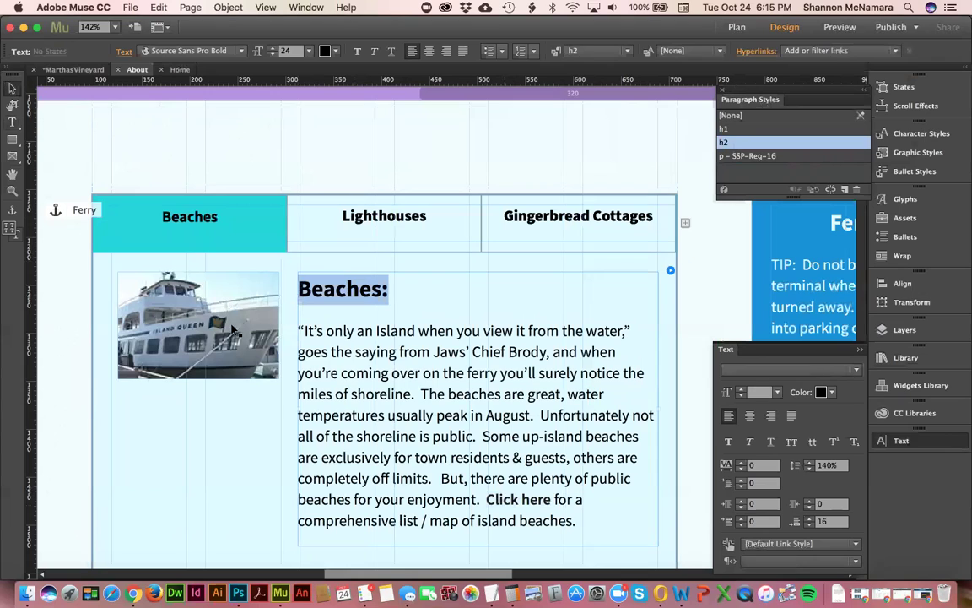
Step: Replace the ferry photo beside the Beaches text with beachmap.jpg from the images folder
{"action": "left_click", "coordinate": [231, 328]}
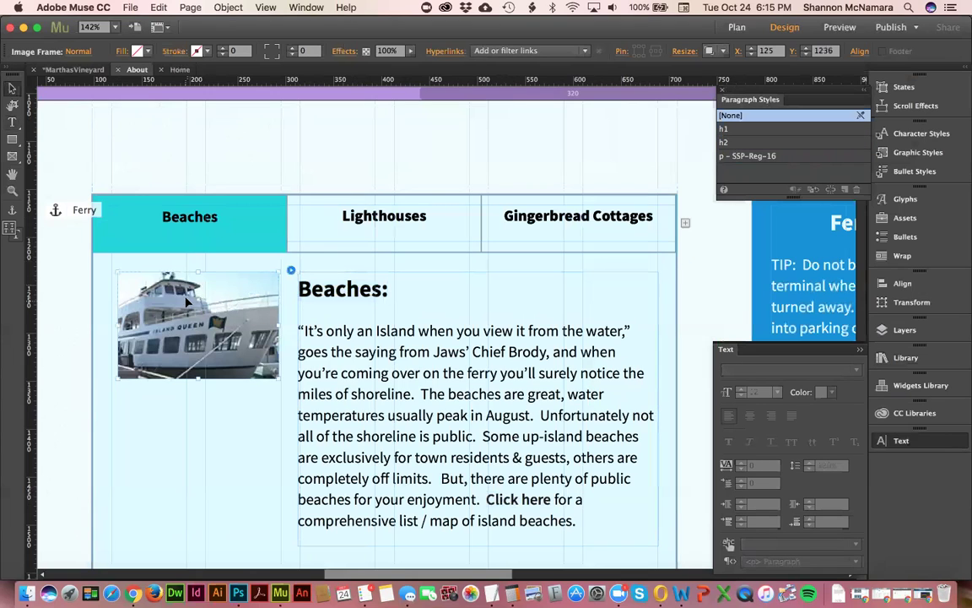
{"action": "right_click", "coordinate": [170, 294]}
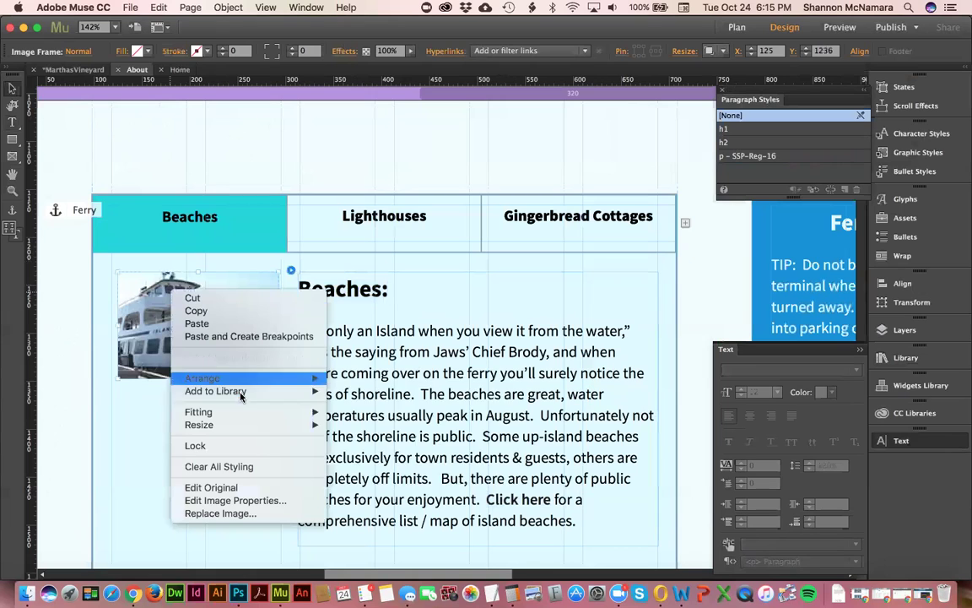
{"action": "left_click", "coordinate": [224, 514]}
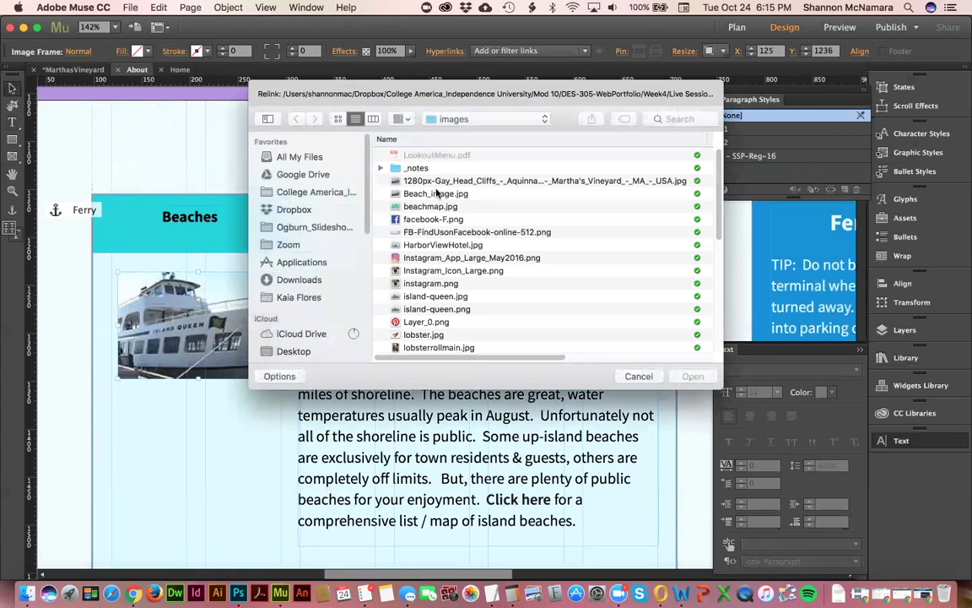
{"action": "left_click", "coordinate": [438, 194]}
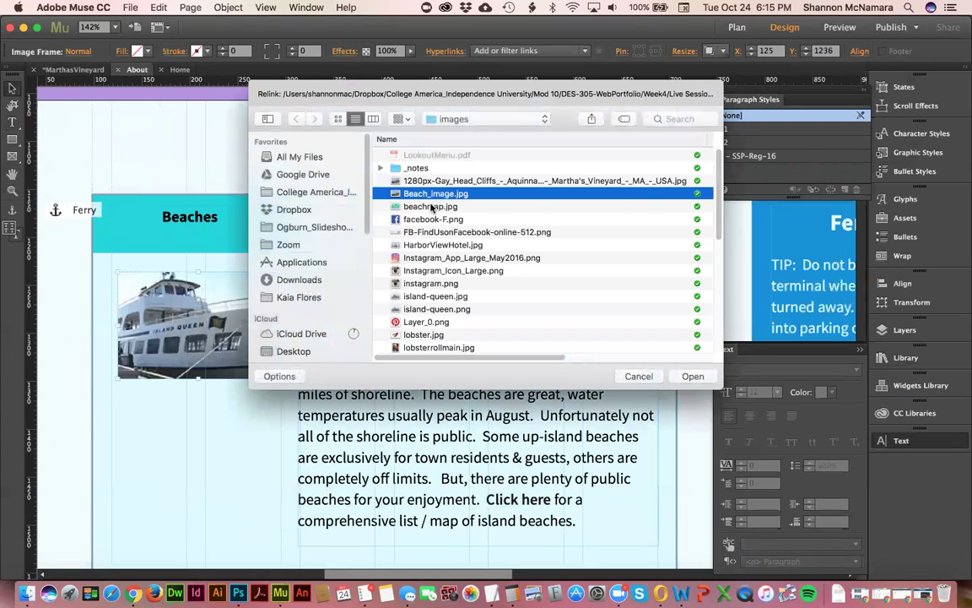
{"action": "left_click", "coordinate": [431, 207]}
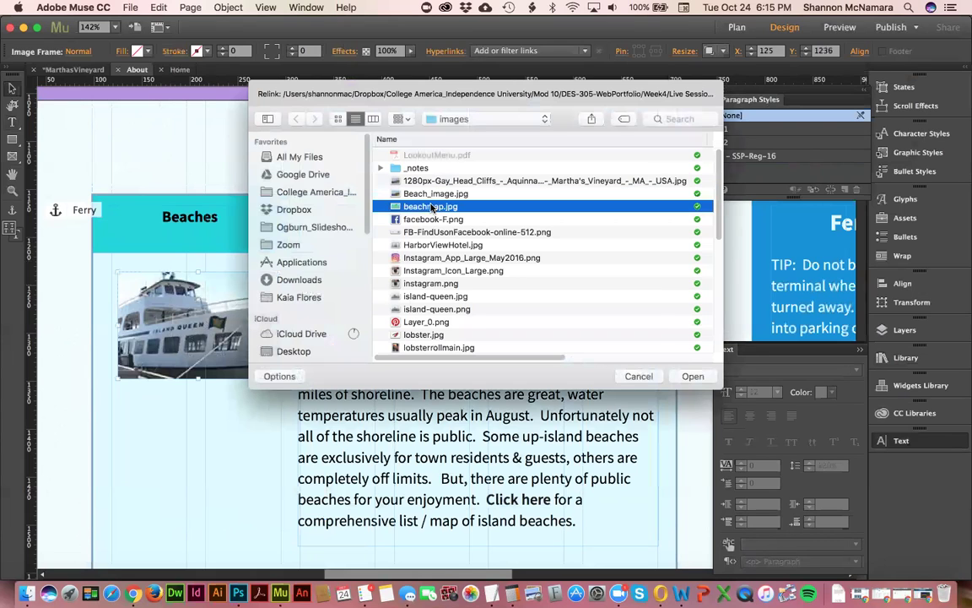
{"action": "key", "text": "space"}
{"action": "key", "text": "space"}
{"action": "double_click", "coordinate": [431, 206]}
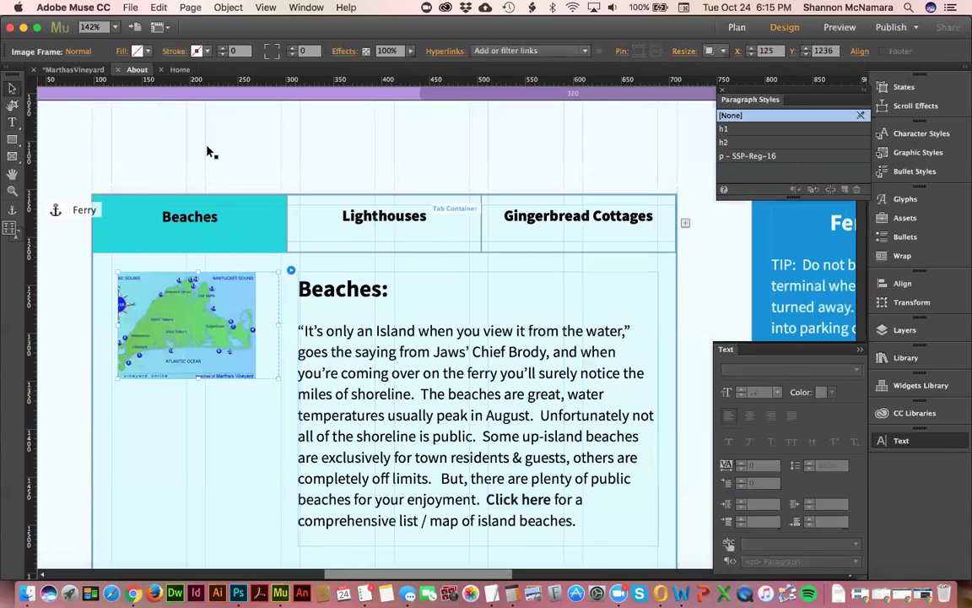
Step: Crop the image frame to the beach map's right edge and enlarge the map to about 41% to fill its column
{"action": "left_click", "coordinate": [12, 104]}
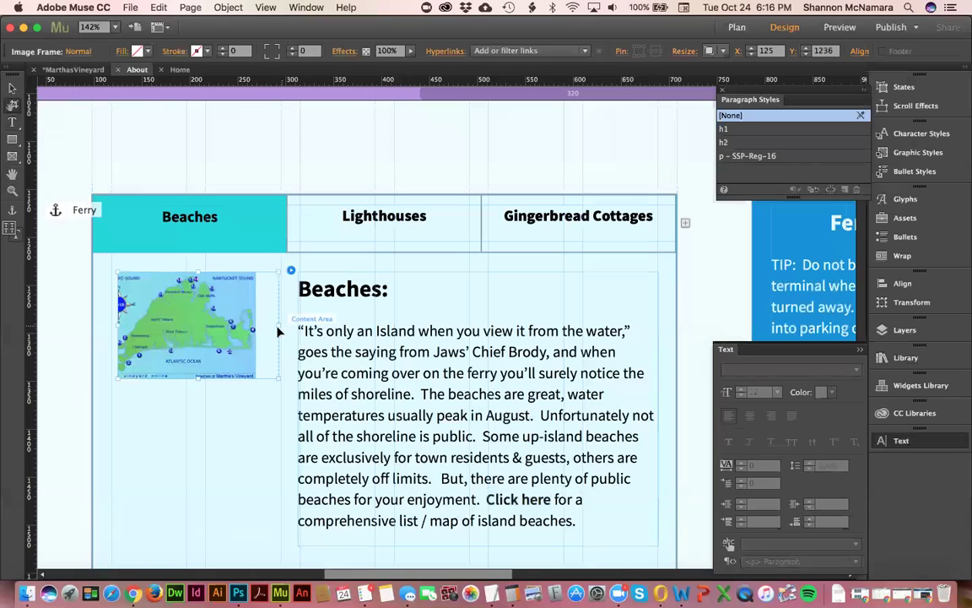
{"action": "left_click_drag", "start_coordinate": [279, 330], "coordinate": [255, 328]}
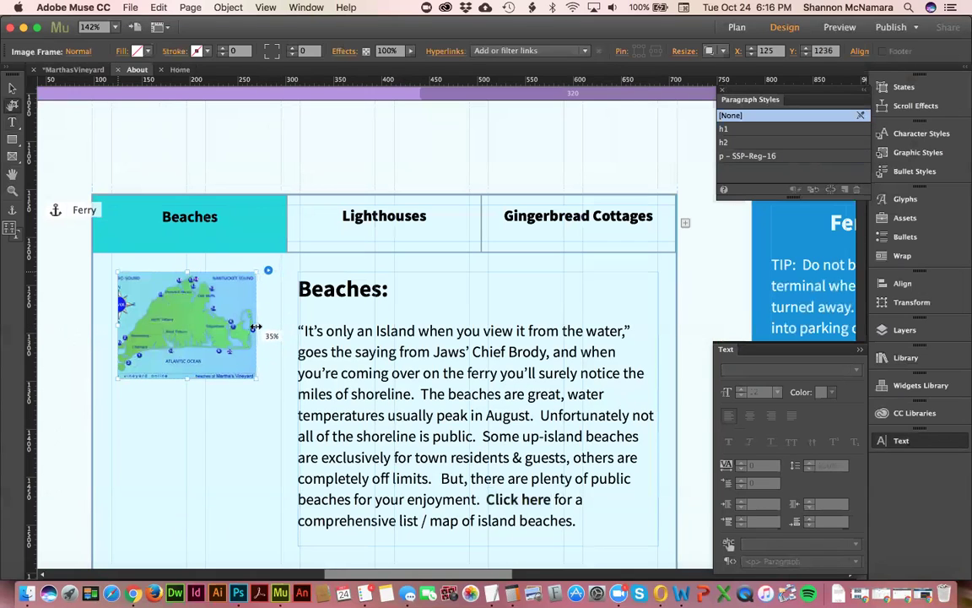
{"action": "left_click", "coordinate": [12, 87]}
{"action": "left_click_drag", "start_coordinate": [256, 378], "coordinate": [281, 397]}
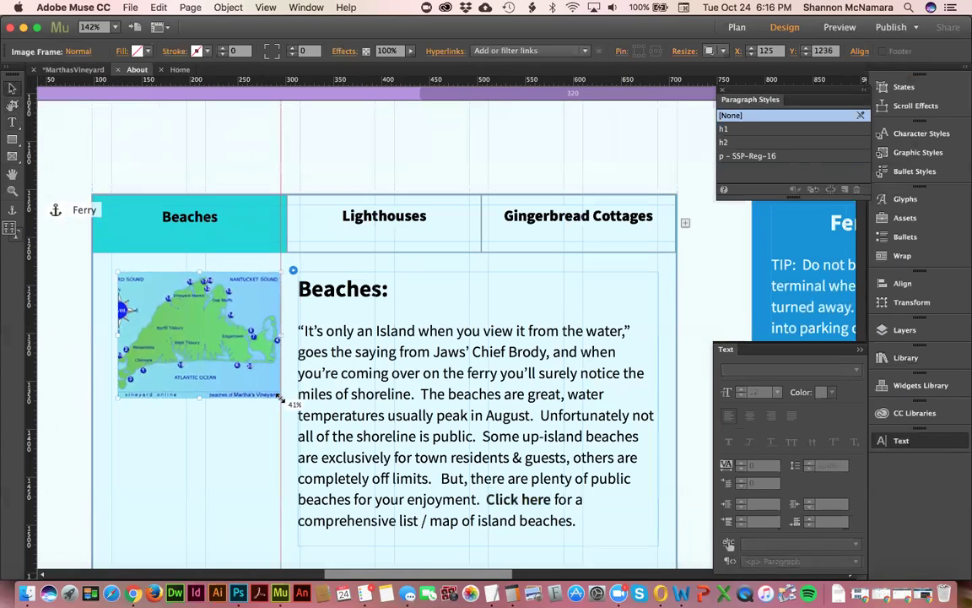
{"action": "left_click", "coordinate": [415, 337]}
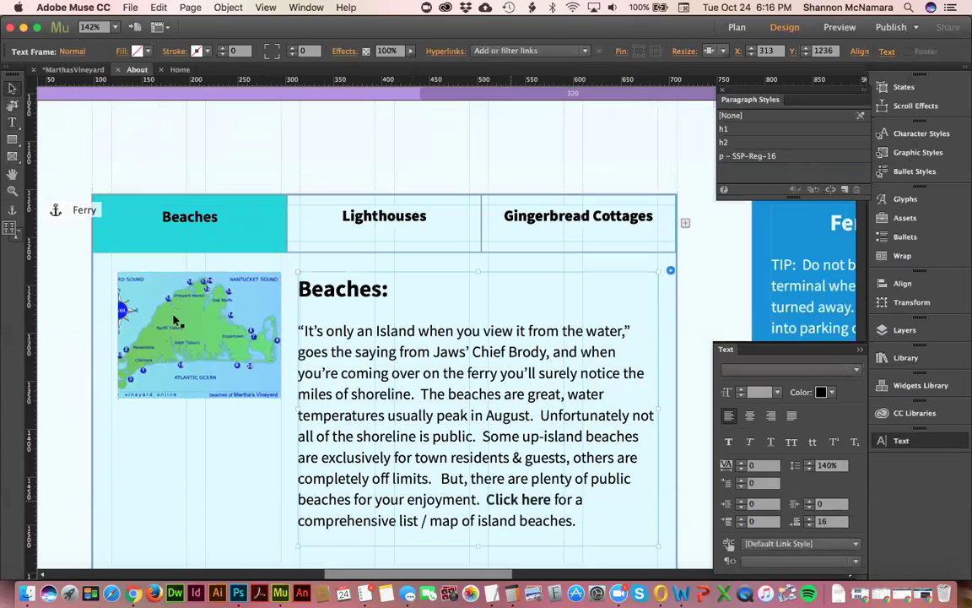
{"action": "left_click", "coordinate": [199, 316]}
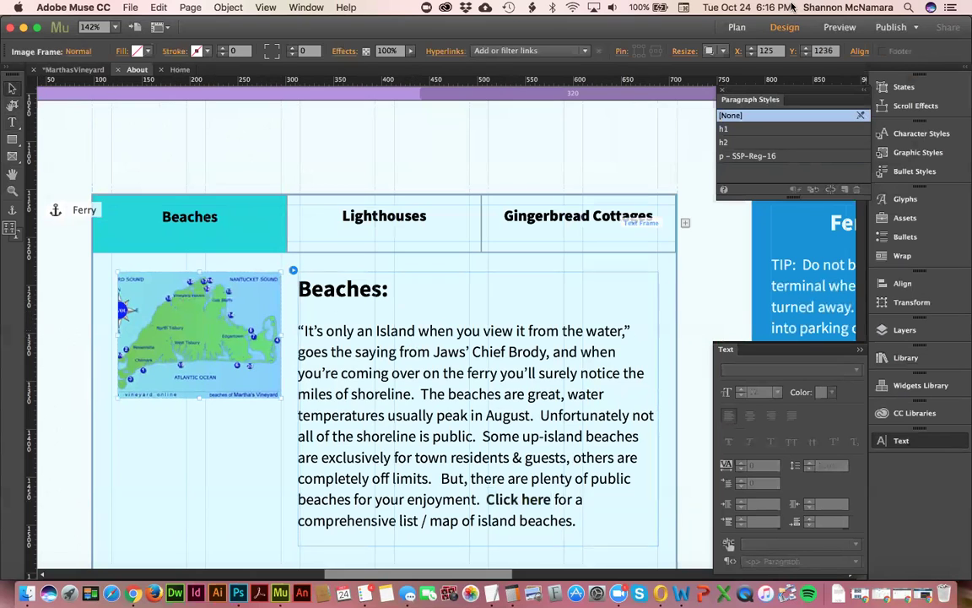
{"action": "left_click", "coordinate": [508, 52]}
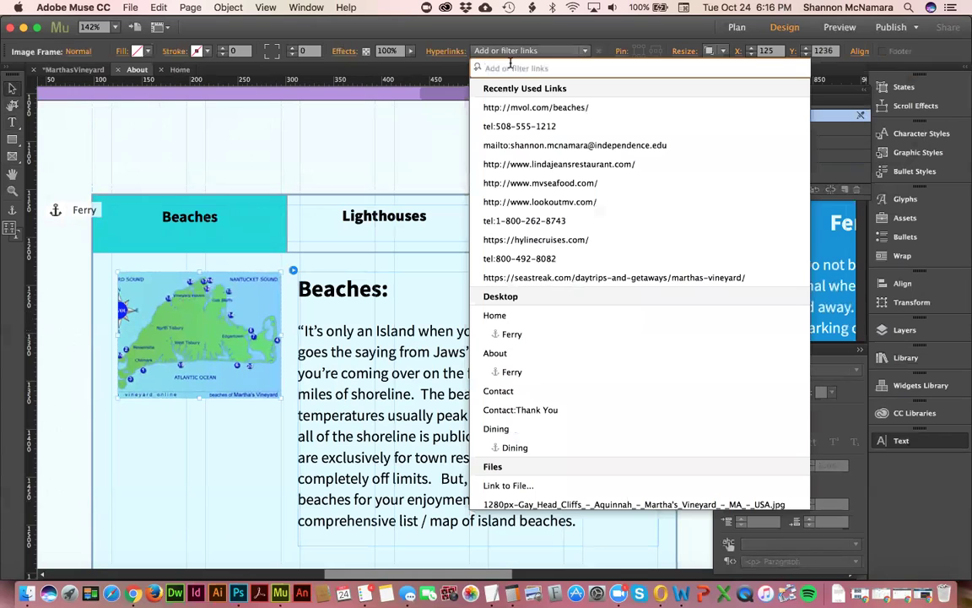
{"action": "left_click", "coordinate": [544, 110]}
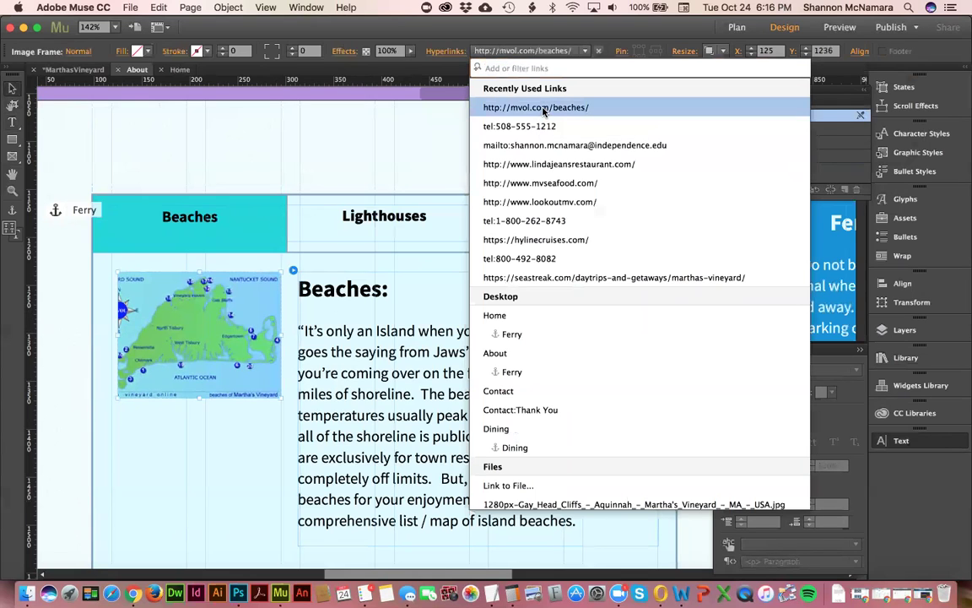
{"action": "left_click", "coordinate": [445, 52]}
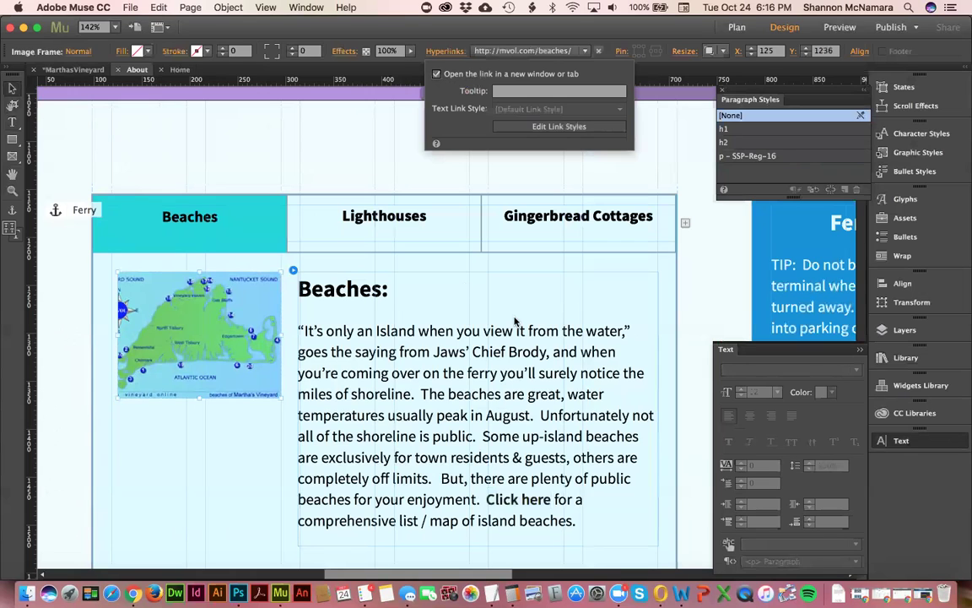
Step: Shorten the Beaches tab's content area so that it ends just below the text frame
{"action": "scroll", "coordinate": [279, 413], "scroll_direction": "down", "scroll_amount": 2}
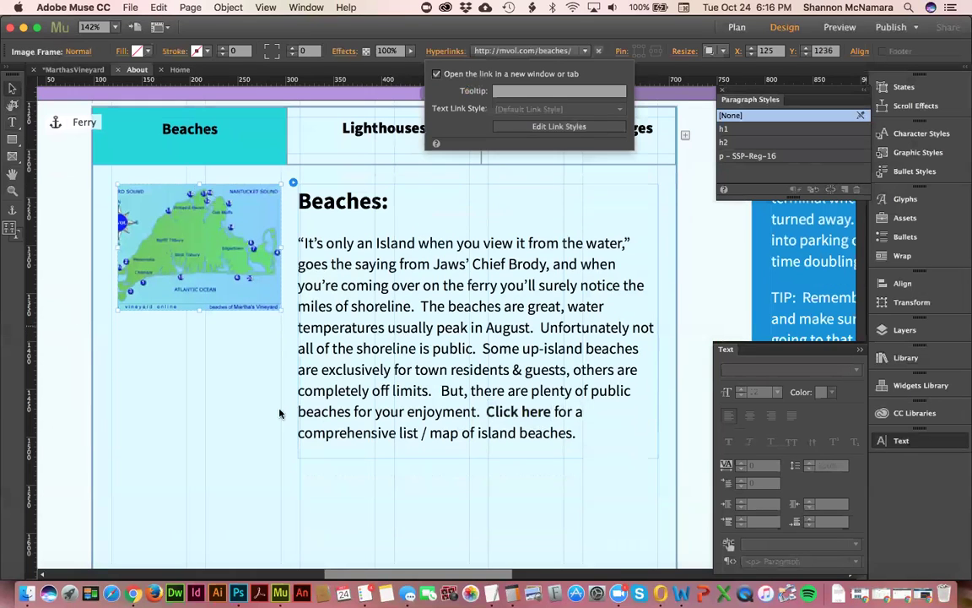
{"action": "scroll", "coordinate": [274, 407], "scroll_direction": "down", "scroll_amount": 2}
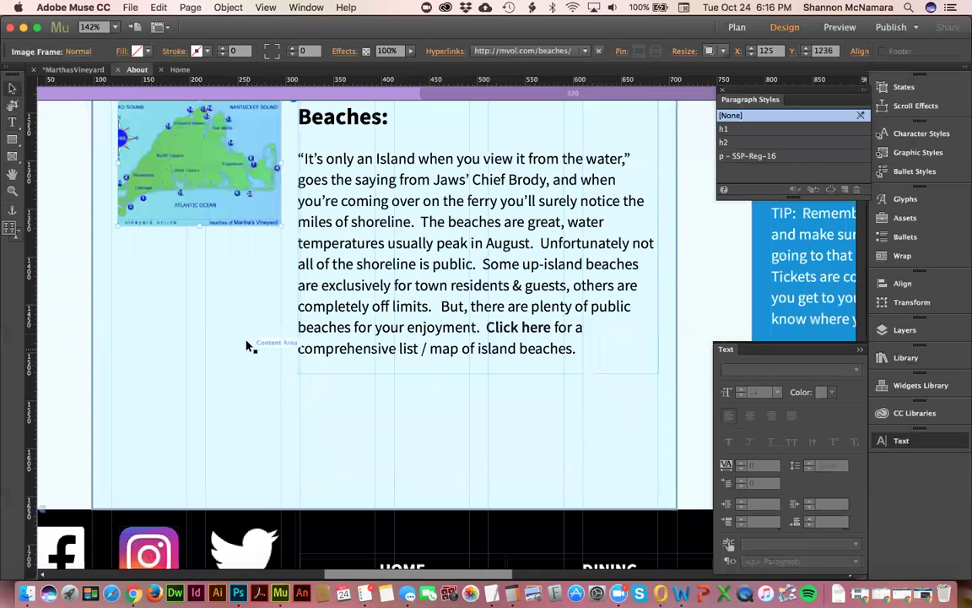
{"action": "left_click", "coordinate": [250, 342]}
{"action": "left_click_drag", "start_coordinate": [388, 508], "coordinate": [389, 391]}
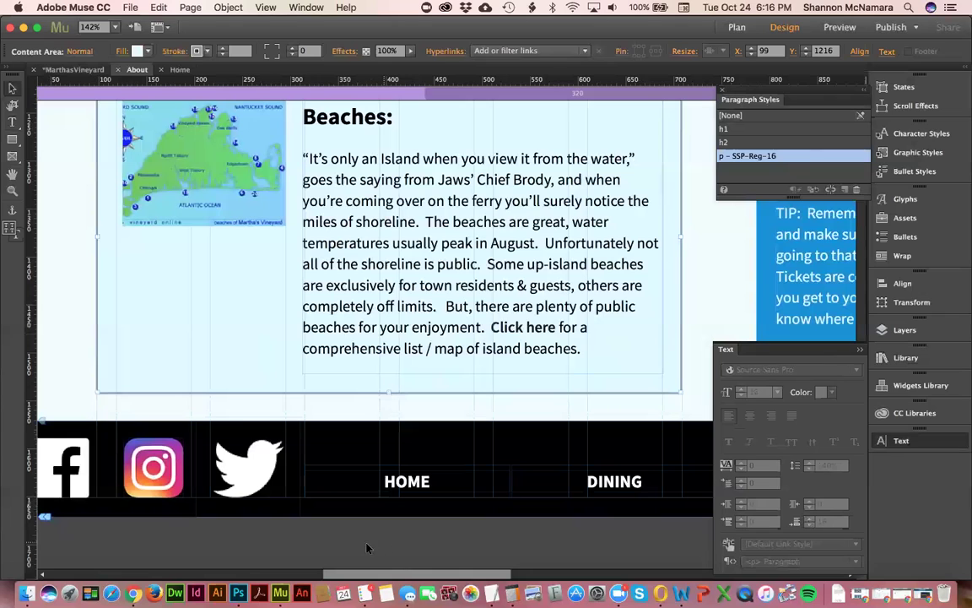
{"action": "left_click", "coordinate": [366, 548]}
{"action": "scroll", "coordinate": [369, 523], "scroll_direction": "left", "scroll_amount": 5}
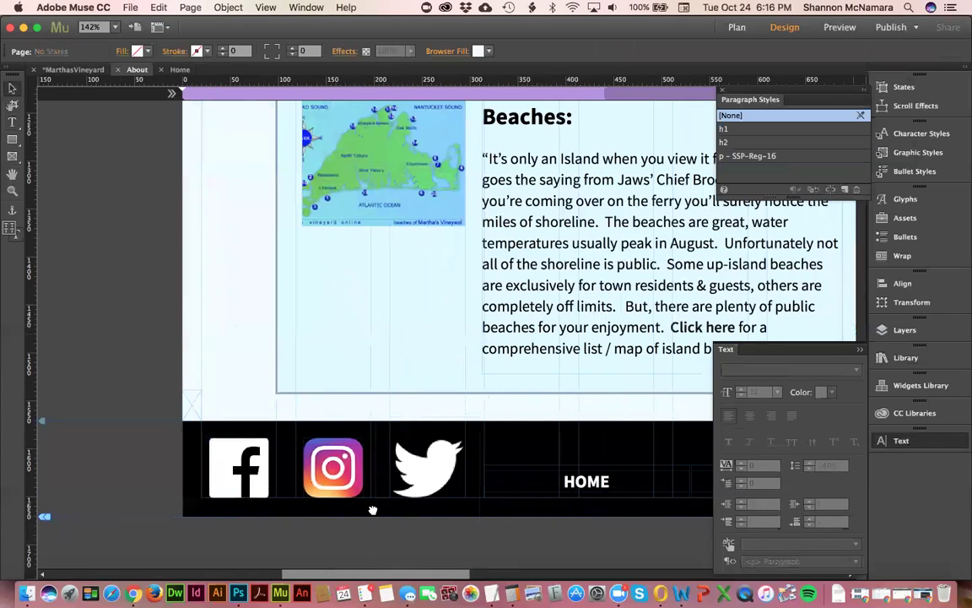
{"action": "left_click", "coordinate": [195, 404]}
{"action": "left_click", "coordinate": [389, 328]}
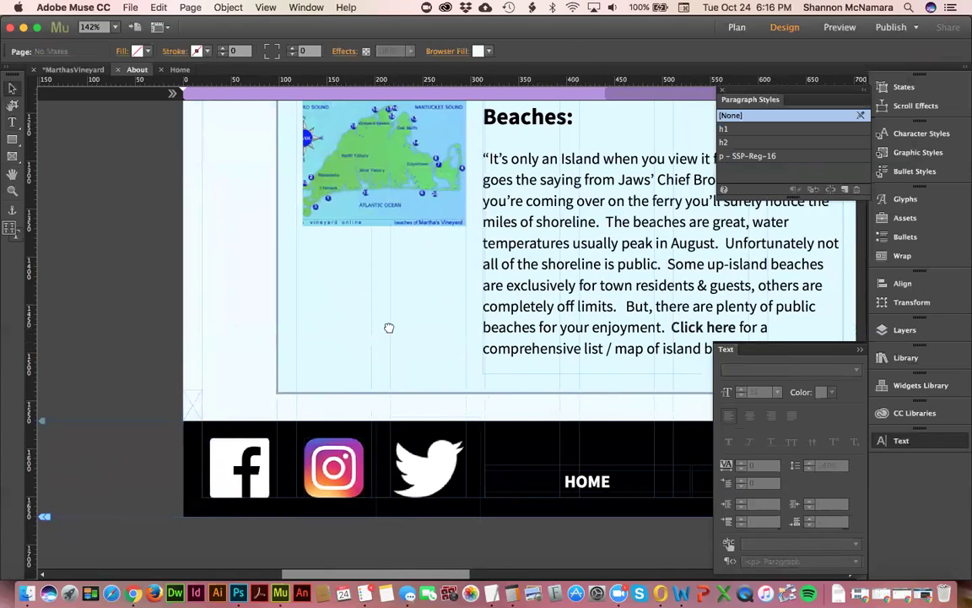
{"action": "scroll", "coordinate": [389, 327], "scroll_direction": "right", "scroll_amount": 5}
{"action": "scroll", "coordinate": [260, 379], "scroll_direction": "up", "scroll_amount": 4}
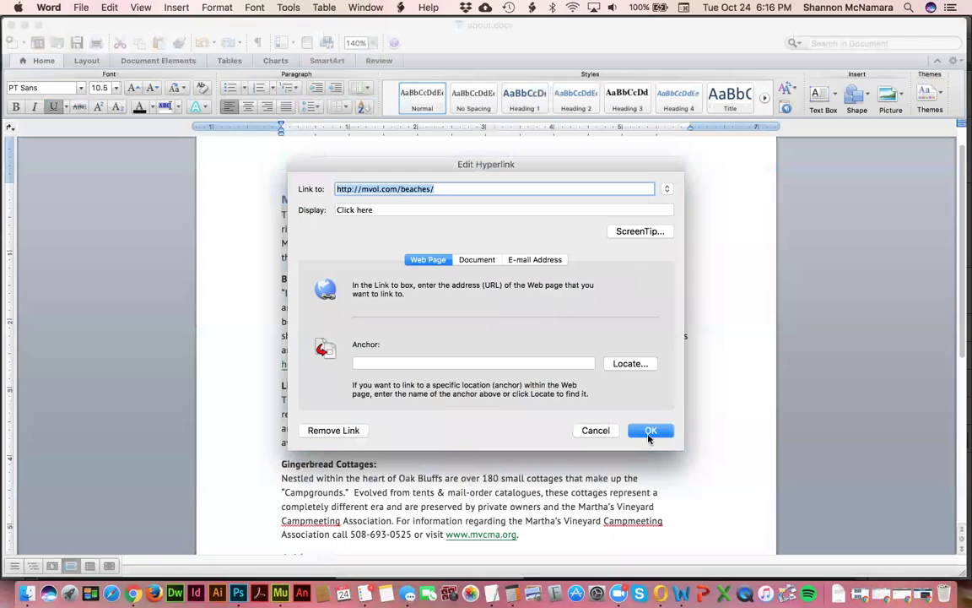
Step: Close the hyperlink settings and copy "Gay Head & East Chop Lighthouses" from the Lighthouses paragraph of about.docx
{"action": "left_click", "coordinate": [648, 432]}
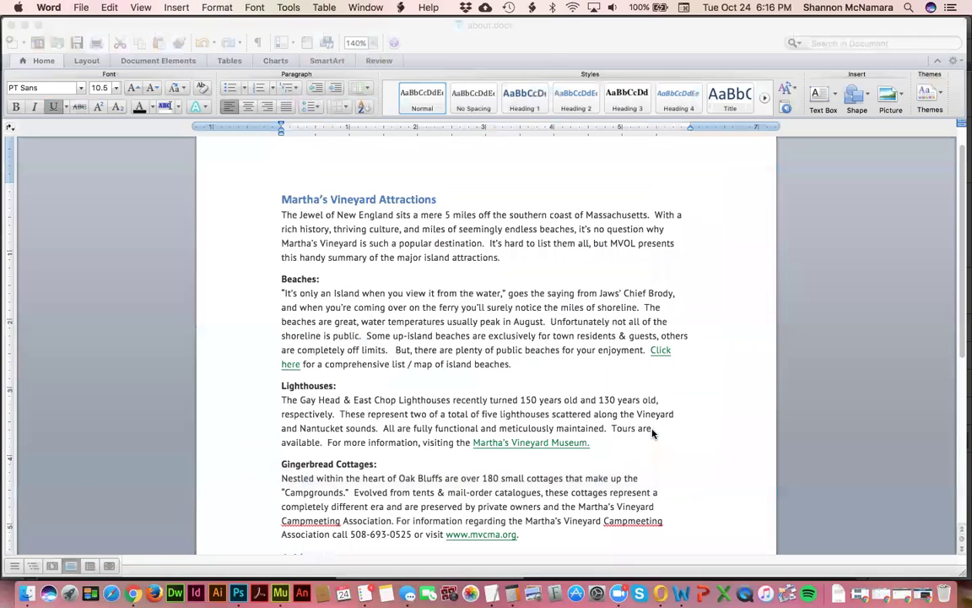
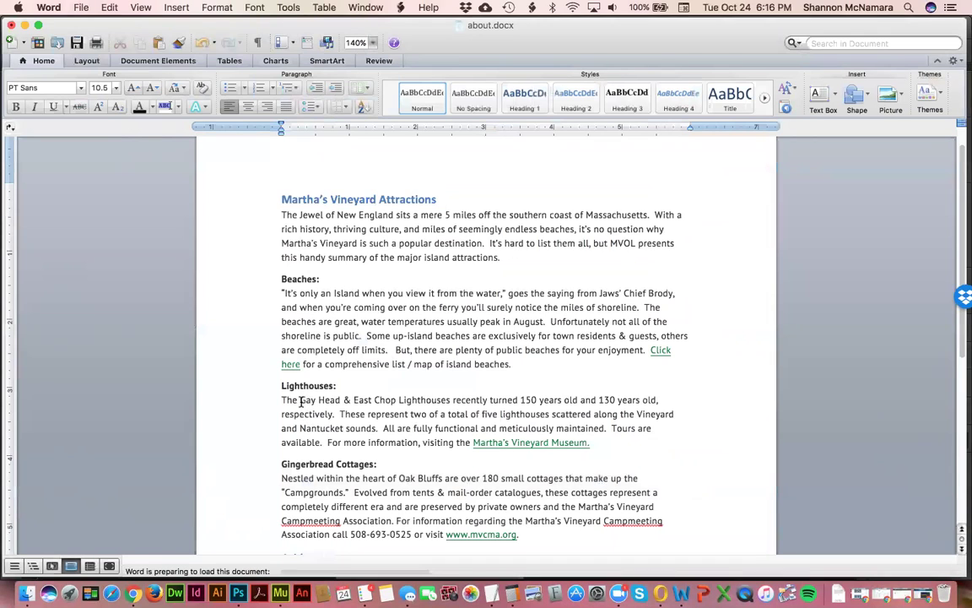
{"action": "left_click", "coordinate": [450, 400], "text": "shift"}
{"action": "key", "text": "super+c"}
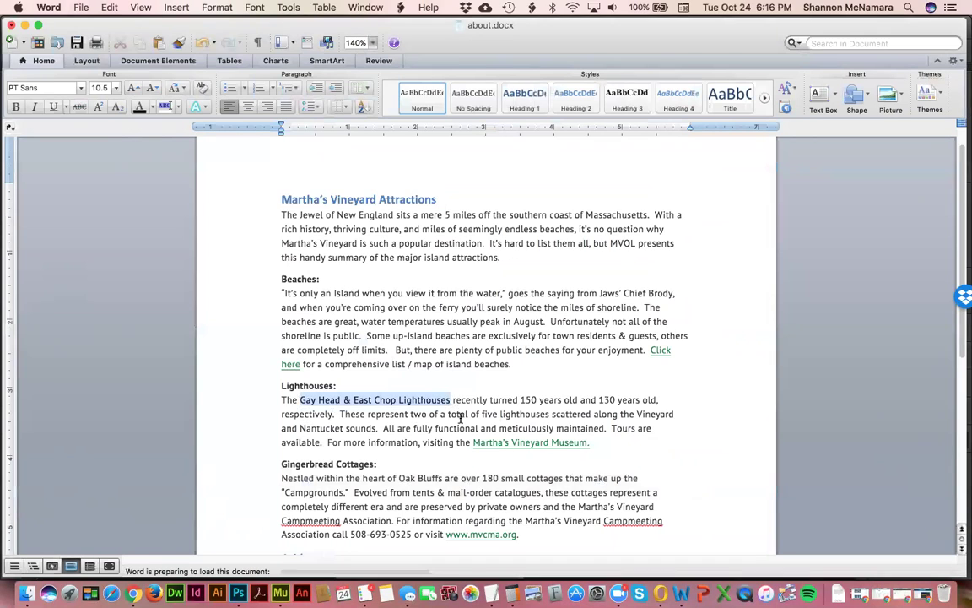
Step: Switch to Chrome and search the web for the copied phrase "Gay Head & East Chop Lighthouses"
{"action": "key", "text": "super+Tab"}
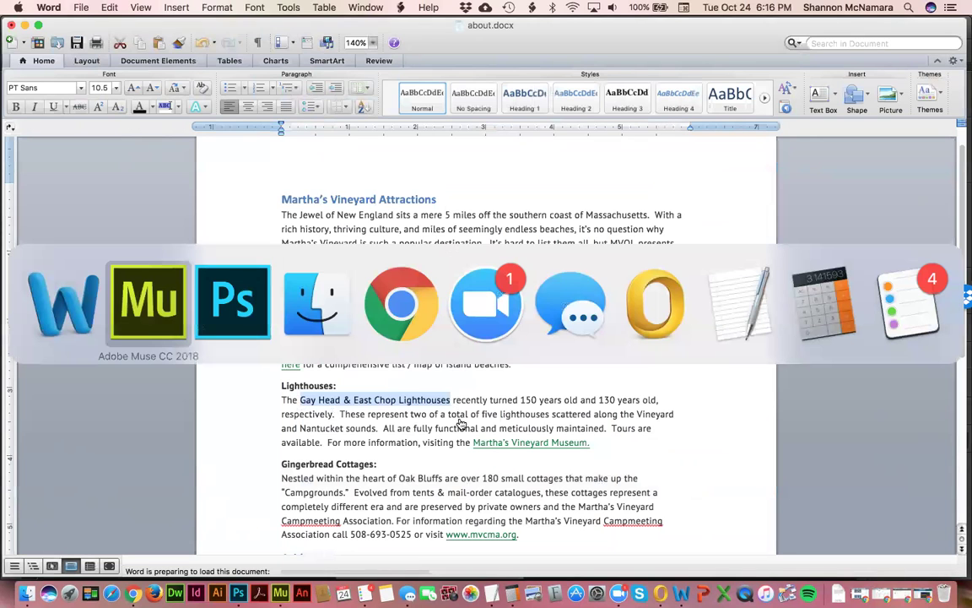
{"action": "key", "text": "super+Tab"}
{"action": "key", "text": "super+Tab"}
{"action": "key", "text": "super+Tab"}
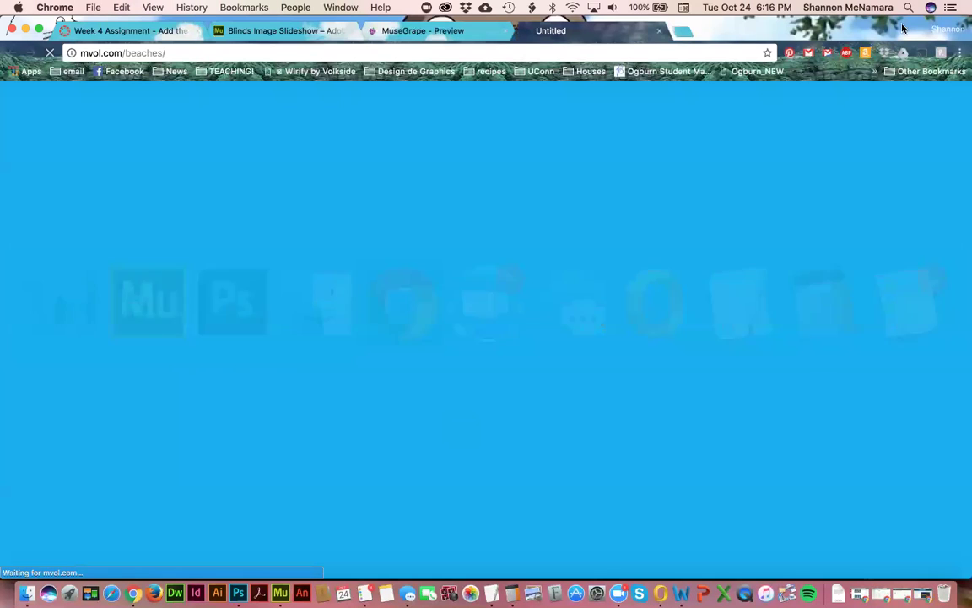
{"action": "left_click", "coordinate": [456, 52]}
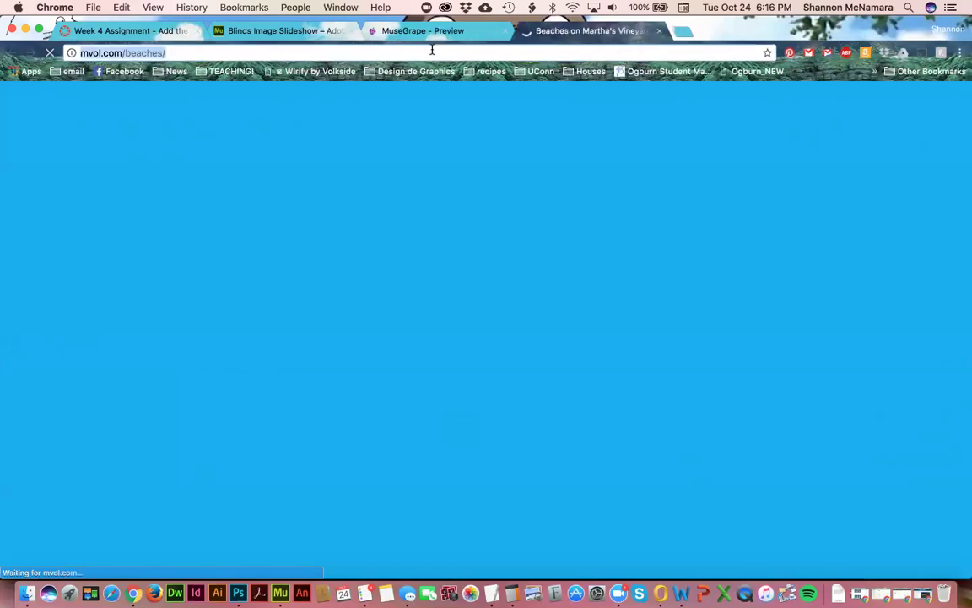
{"action": "key", "text": "super+v"}
{"action": "key", "text": "Return"}
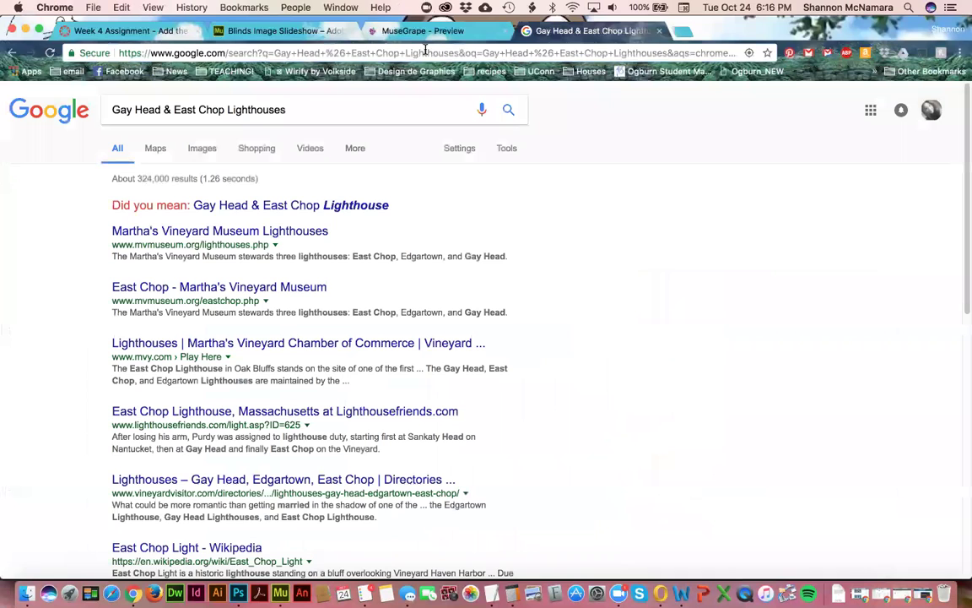
Step: Show the image results for the lighthouse search and filter them to usage rights "Labeled for reuse"
{"action": "left_click", "coordinate": [201, 149]}
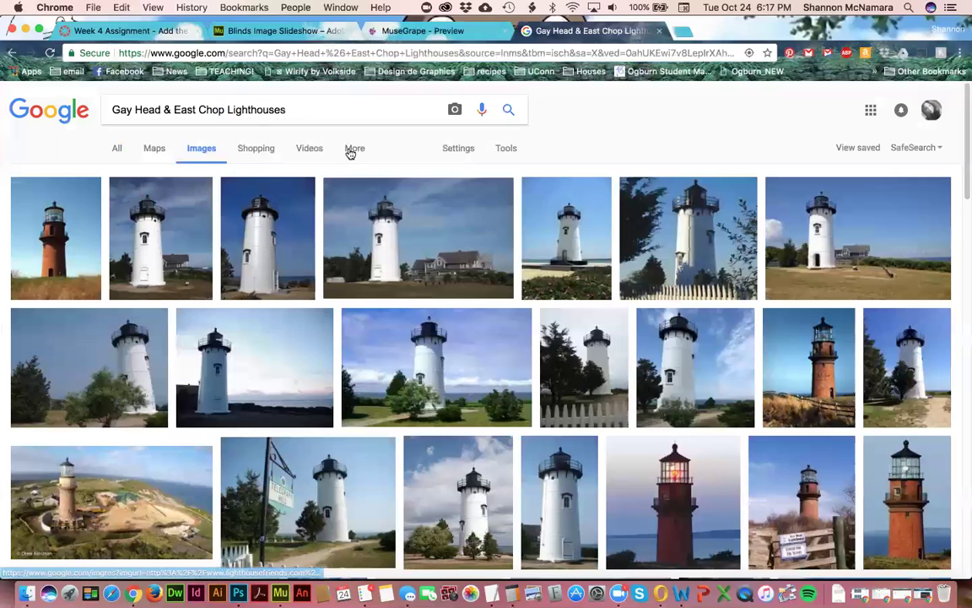
{"action": "left_click", "coordinate": [511, 148]}
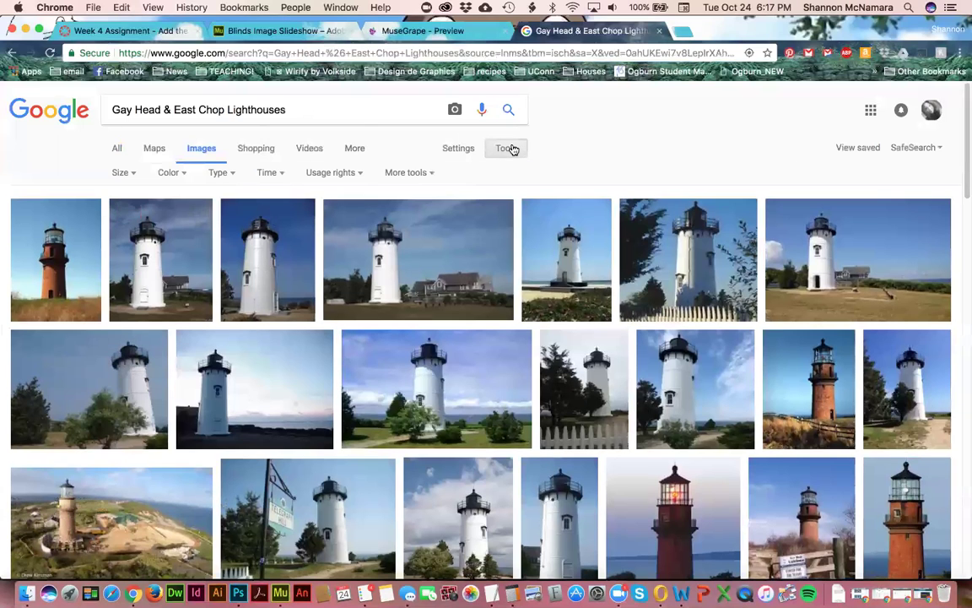
{"action": "left_click", "coordinate": [406, 173]}
{"action": "left_click", "coordinate": [331, 174]}
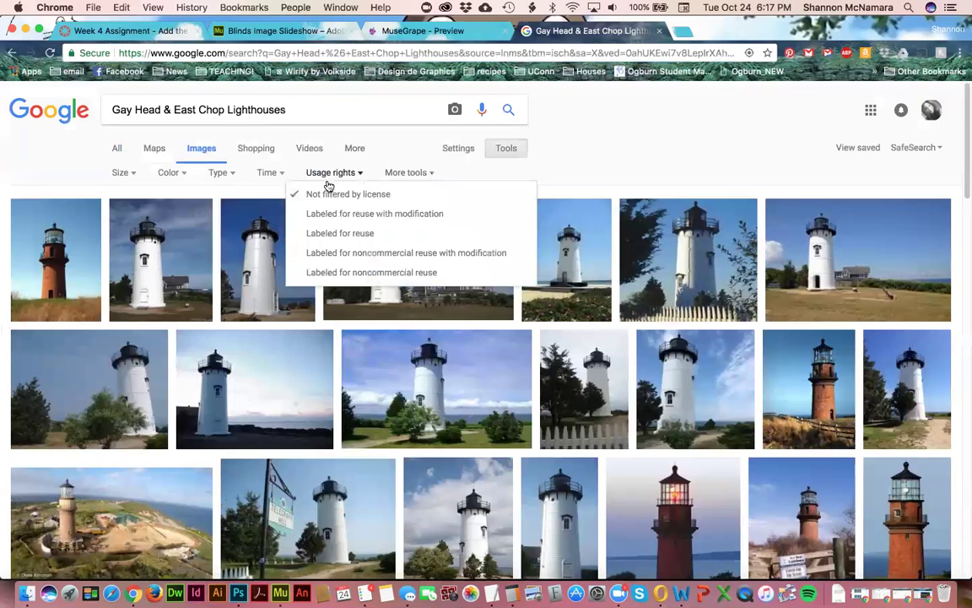
{"action": "left_click", "coordinate": [333, 236]}
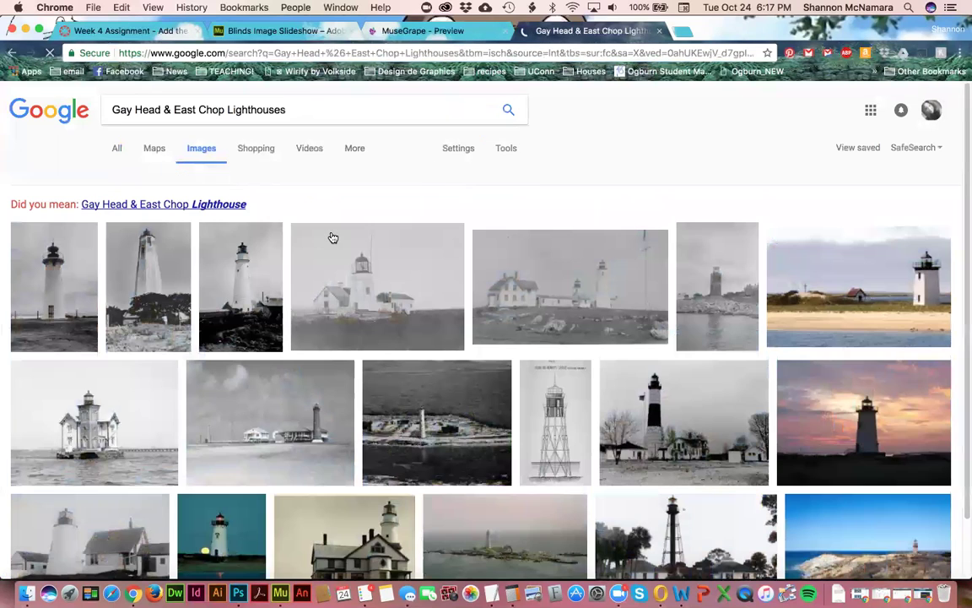
Step: Browse the lighthouse images and open the black-and-white Historic Landmarks photo (289 × 437) full size in a new browser tab
{"action": "scroll", "coordinate": [350, 216], "scroll_direction": "down", "scroll_amount": 2}
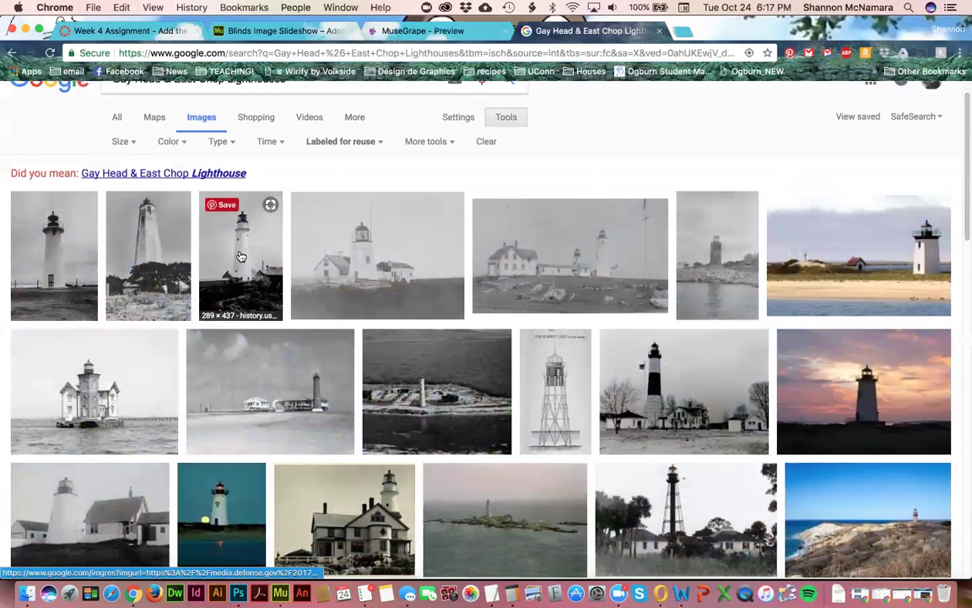
{"action": "scroll", "coordinate": [241, 256], "scroll_direction": "down", "scroll_amount": 10}
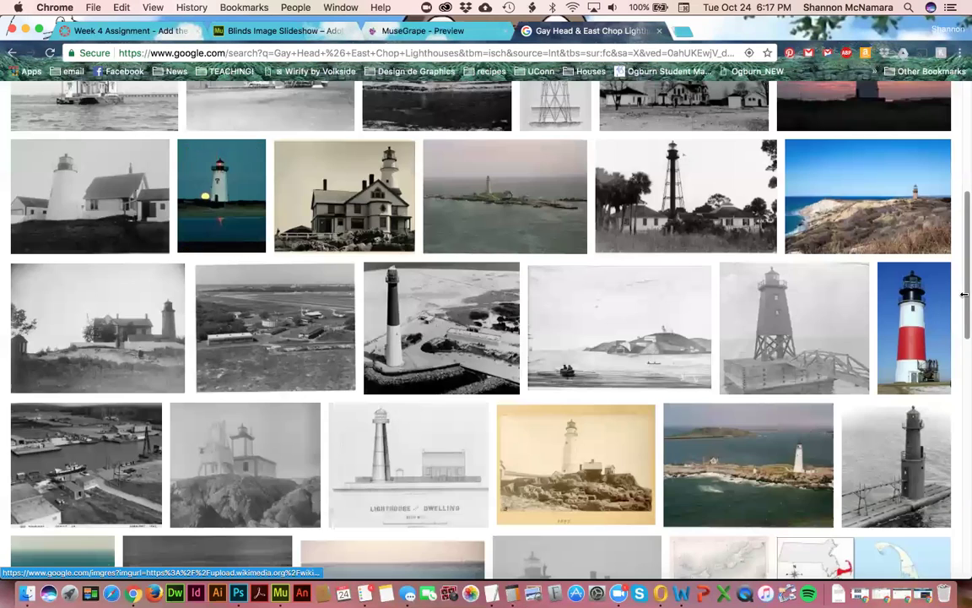
{"action": "scroll", "coordinate": [922, 326], "scroll_direction": "up", "scroll_amount": 10}
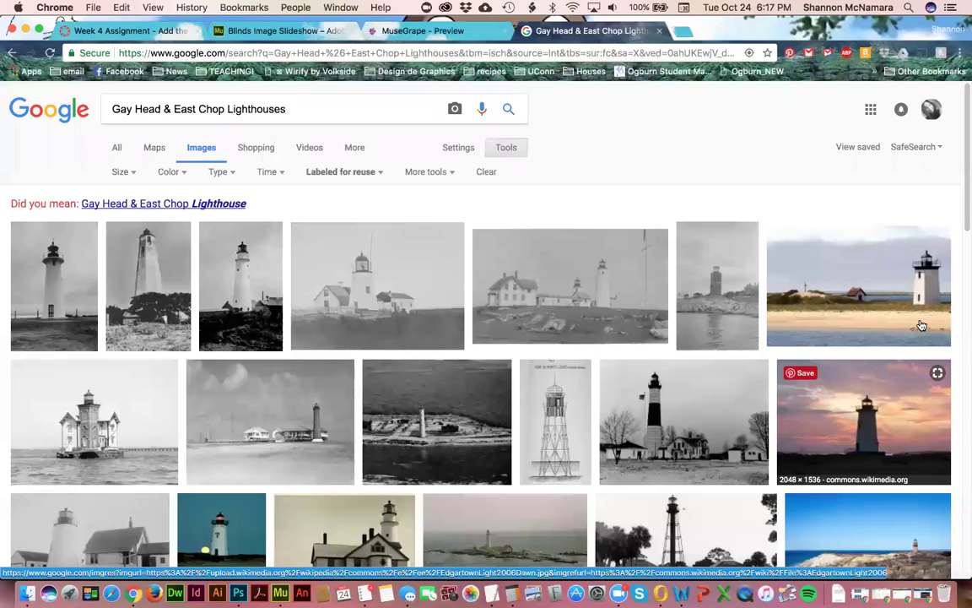
{"action": "left_click", "coordinate": [251, 291]}
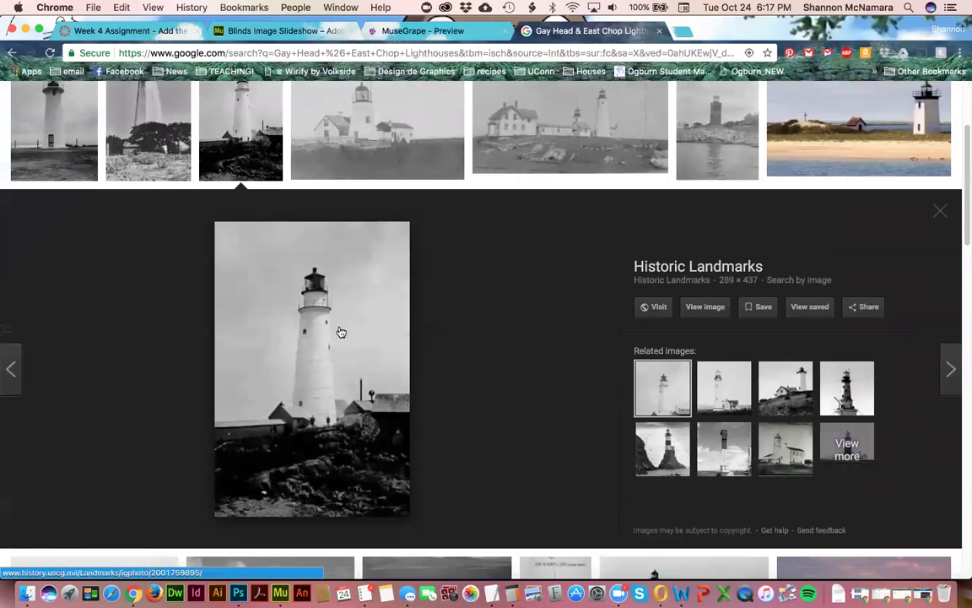
{"action": "right_click", "coordinate": [290, 302]}
{"action": "left_click", "coordinate": [337, 389]}
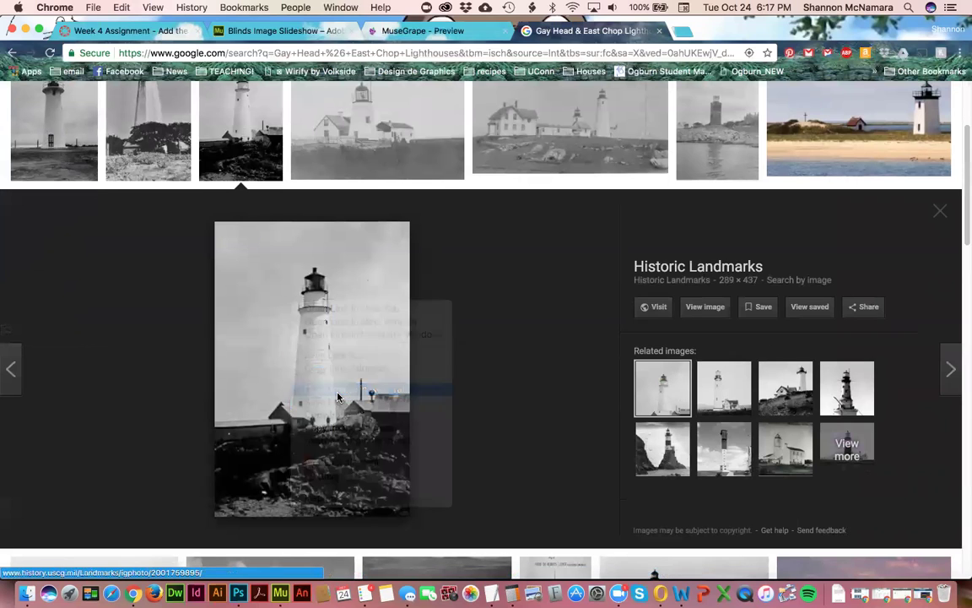
{"action": "left_click", "coordinate": [721, 32]}
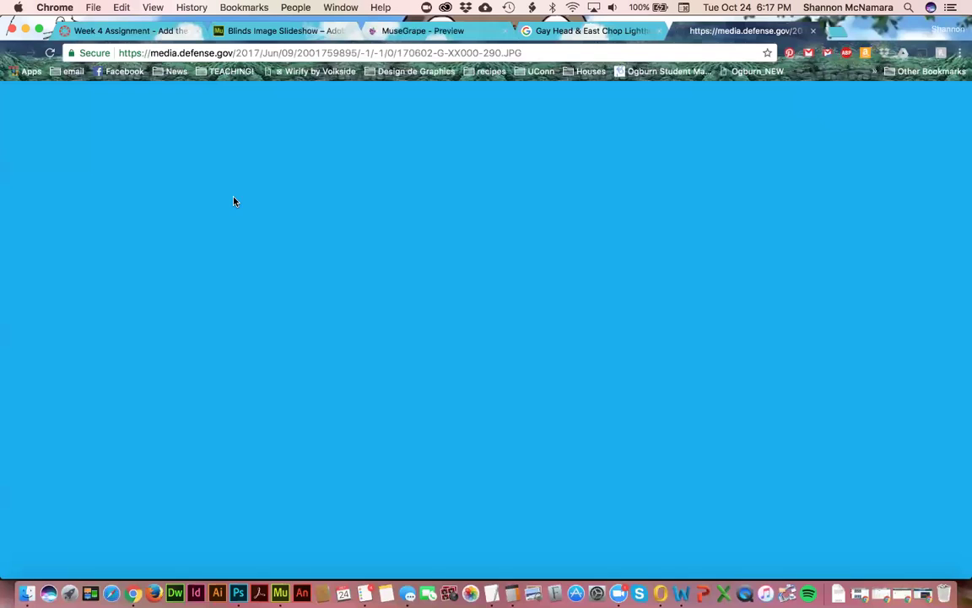
Step: Save the lighthouse photo as EastChop.JPG in the images folder of the Week4 Live Session files
{"action": "right_click", "coordinate": [475, 236]}
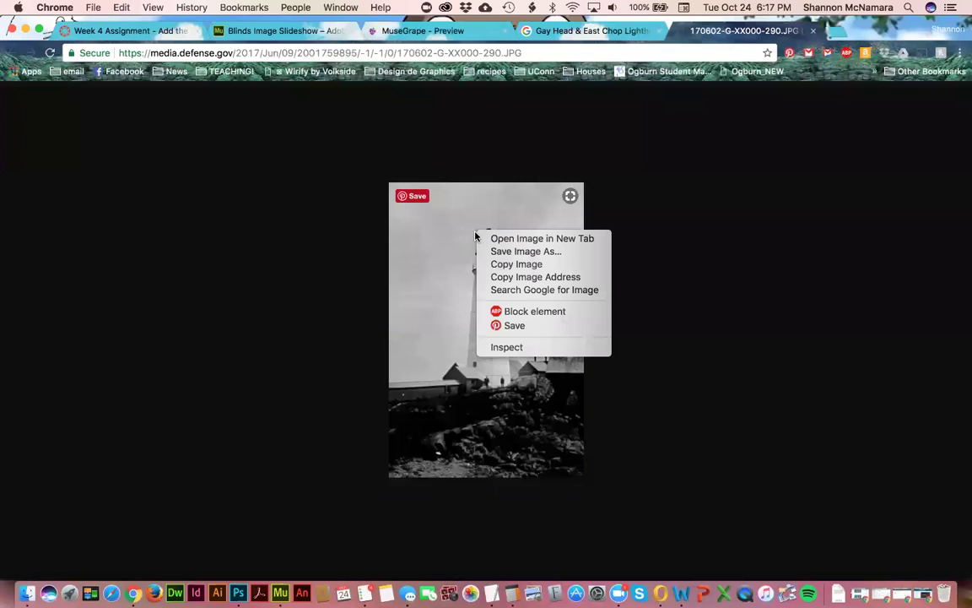
{"action": "left_click", "coordinate": [528, 252]}
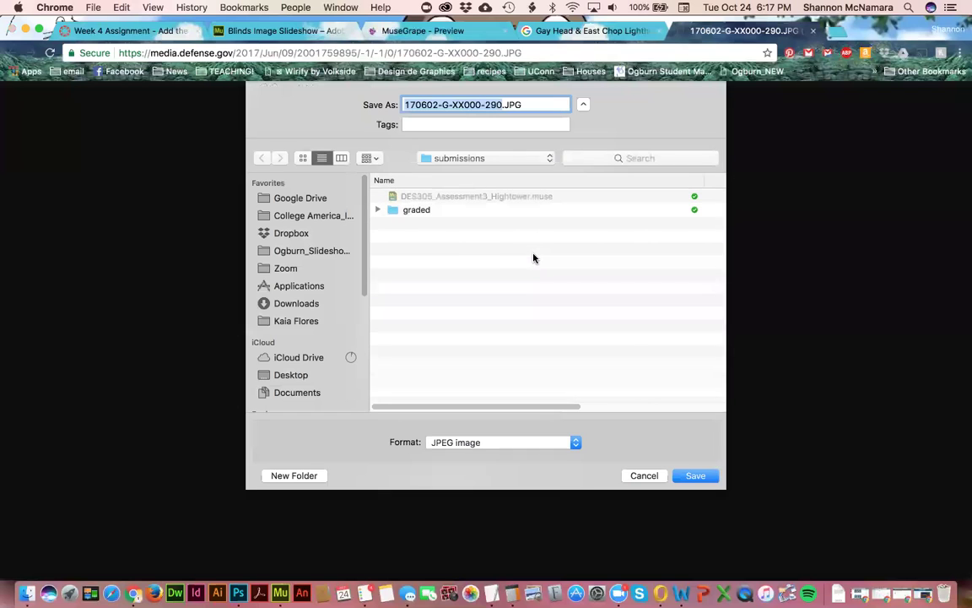
{"action": "left_click", "coordinate": [466, 158]}
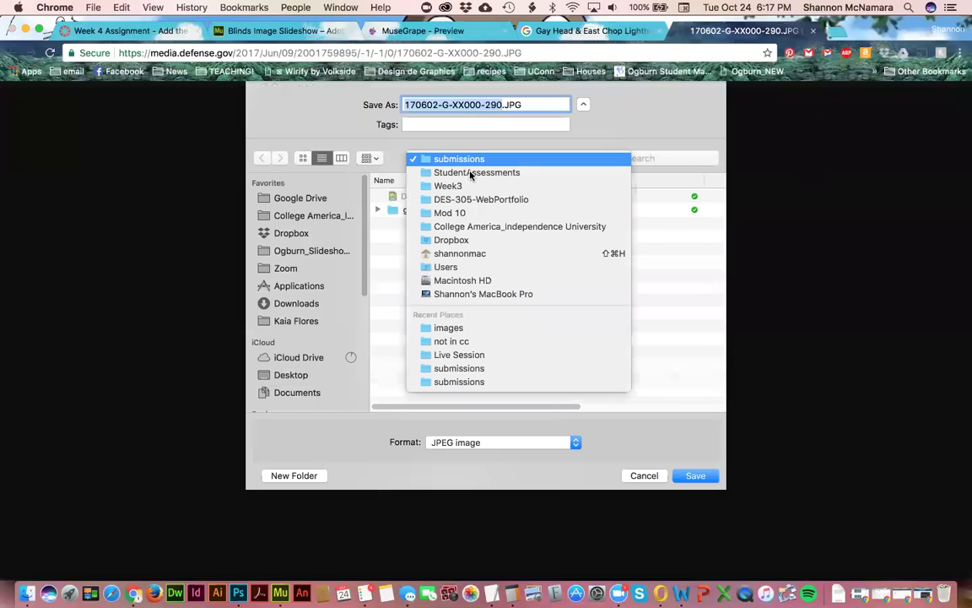
{"action": "left_click", "coordinate": [478, 199]}
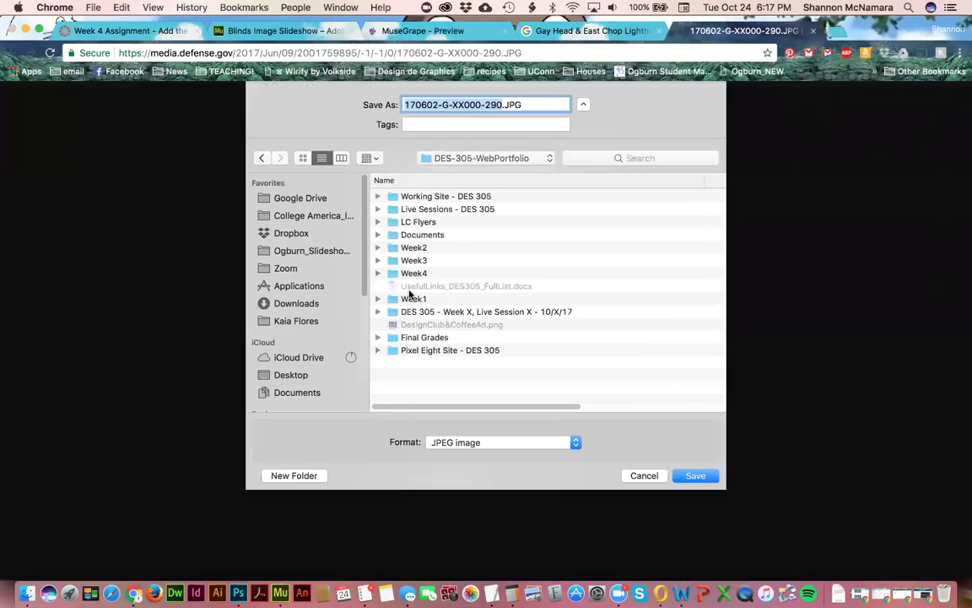
{"action": "double_click", "coordinate": [413, 274]}
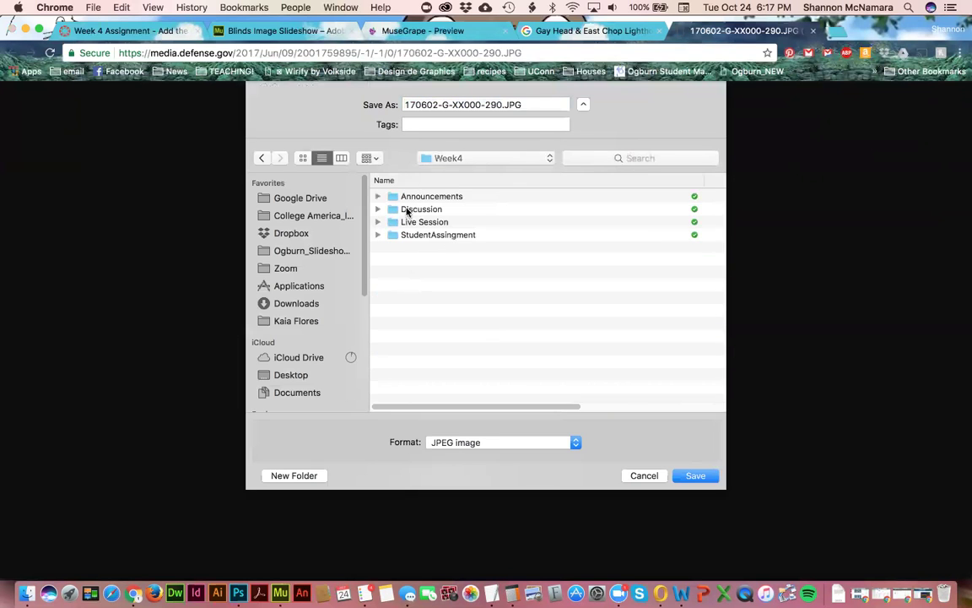
{"action": "double_click", "coordinate": [424, 222]}
{"action": "left_click", "coordinate": [413, 221]}
{"action": "left_click", "coordinate": [489, 105]}
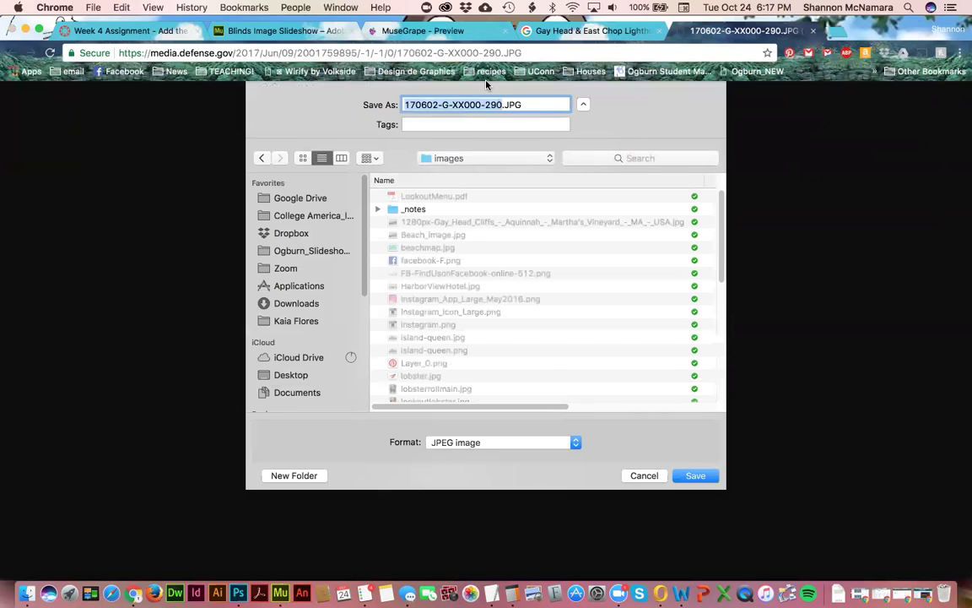
{"action": "type", "text": "EastChop"}
{"action": "key", "text": "Return"}
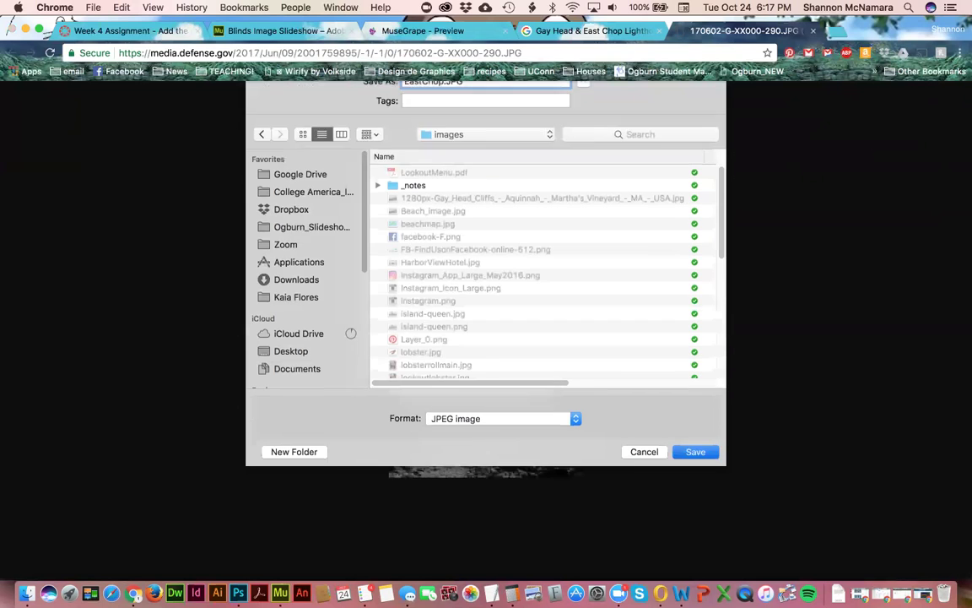
Step: Switch to Adobe Muse and copy the map image together with the text frame from the Beaches tab
{"action": "key", "text": "super+Tab"}
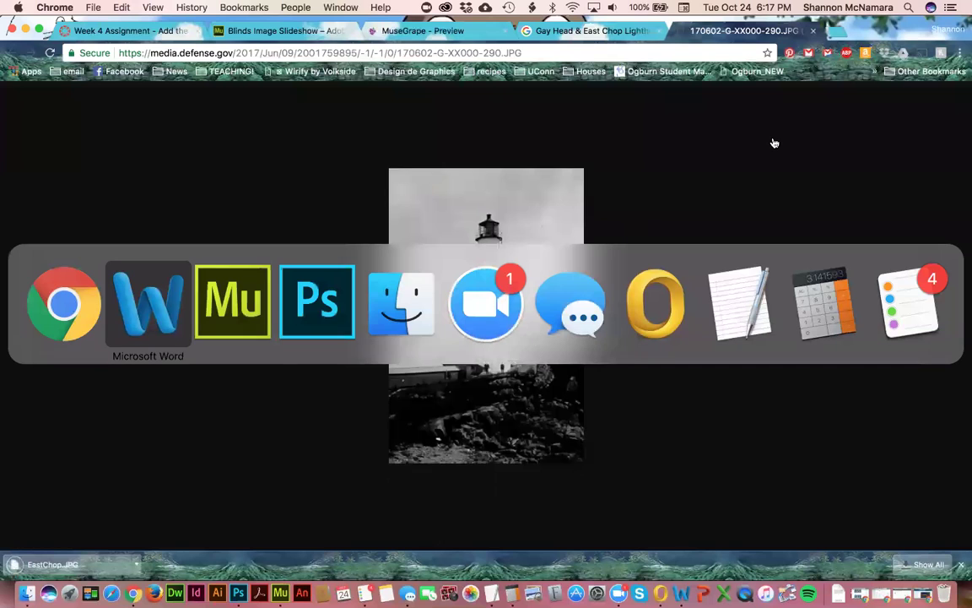
{"action": "key", "text": "super+Tab"}
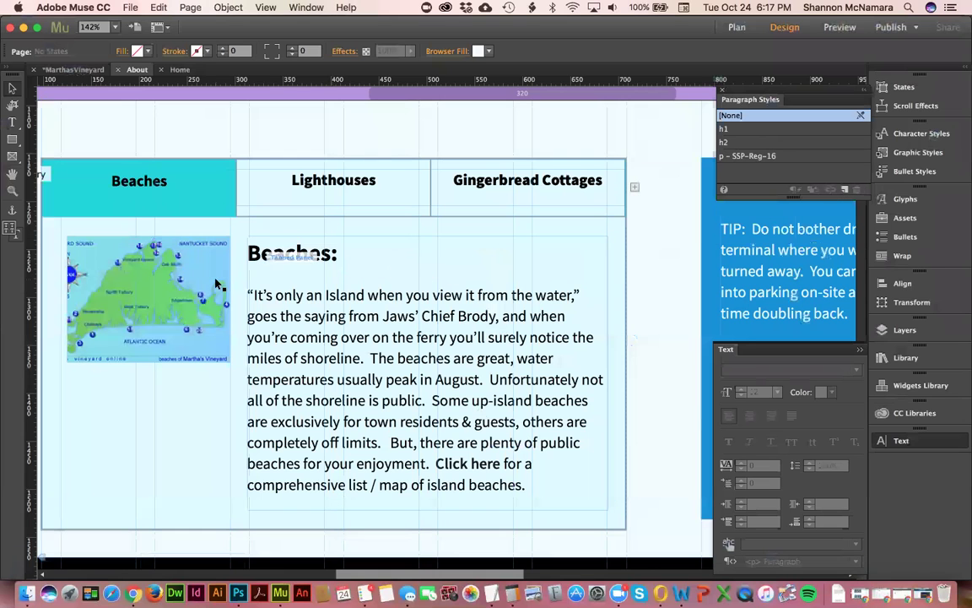
{"action": "left_click", "coordinate": [327, 185]}
{"action": "left_click", "coordinate": [331, 182]}
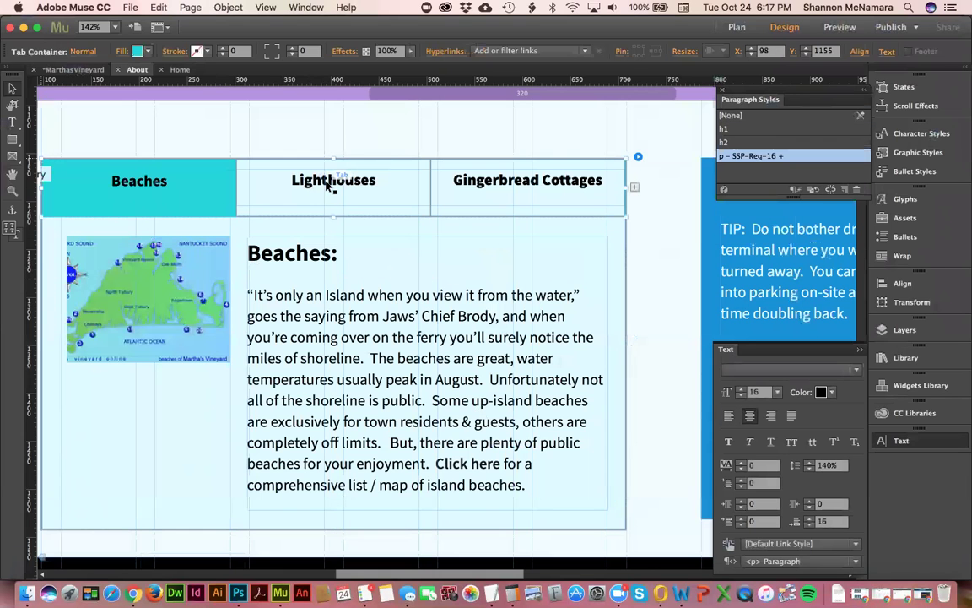
{"action": "left_click", "coordinate": [135, 252]}
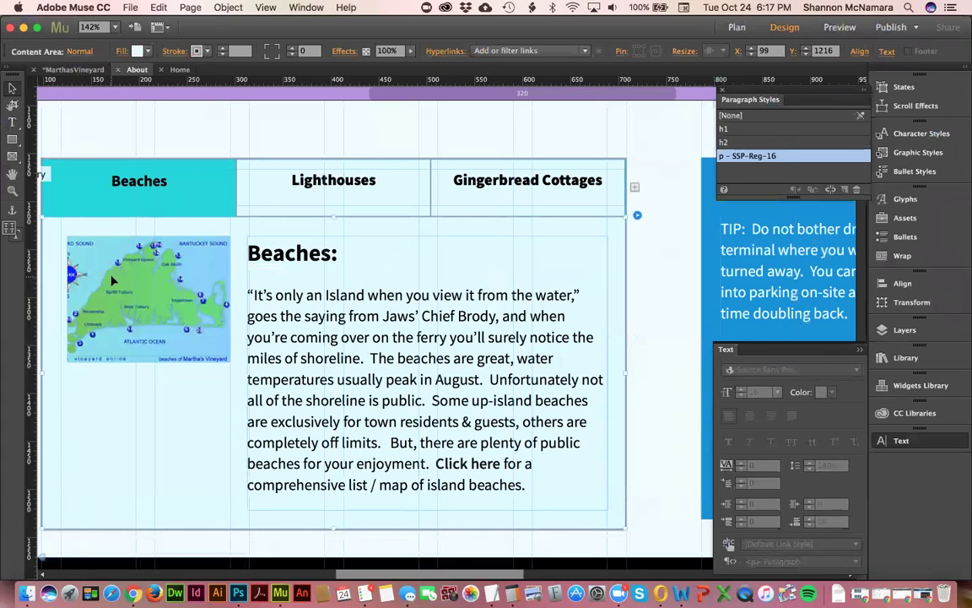
{"action": "left_click", "coordinate": [285, 266]}
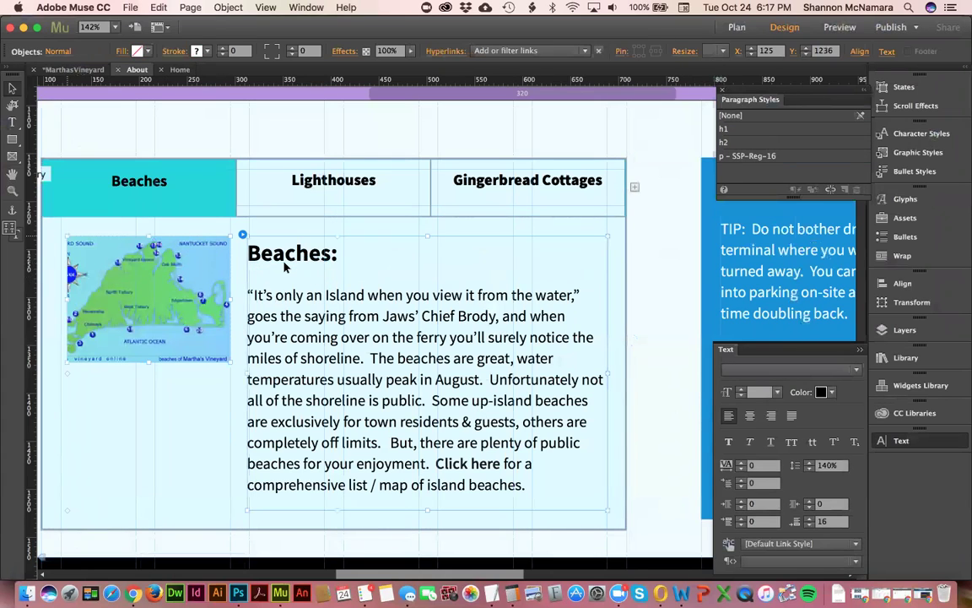
Step: Delete the Seastreak Martha's Vineyard text frame from the Lighthouses tab's content area
{"action": "left_click", "coordinate": [324, 187]}
{"action": "left_click", "coordinate": [216, 267]}
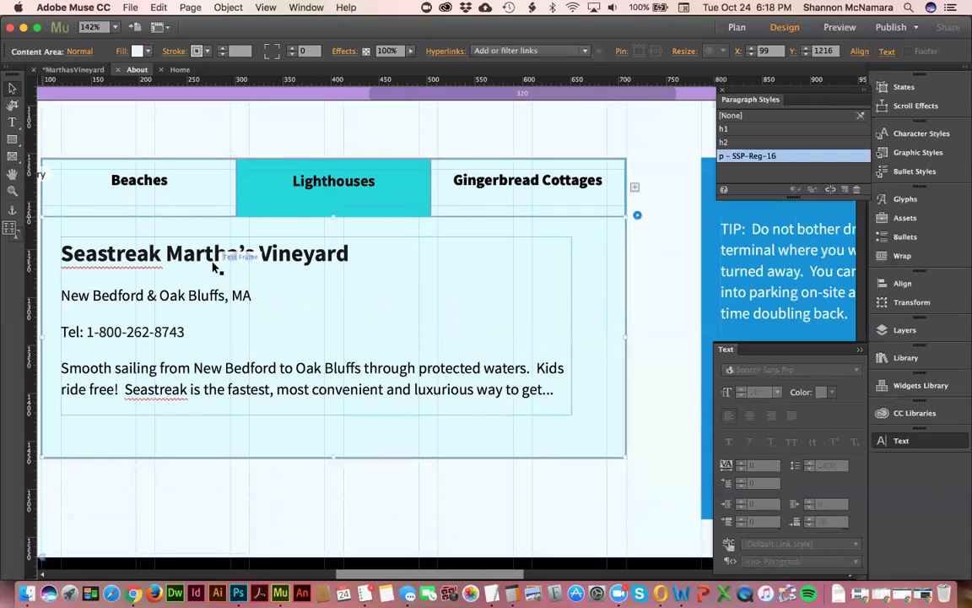
{"action": "left_click", "coordinate": [676, 276]}
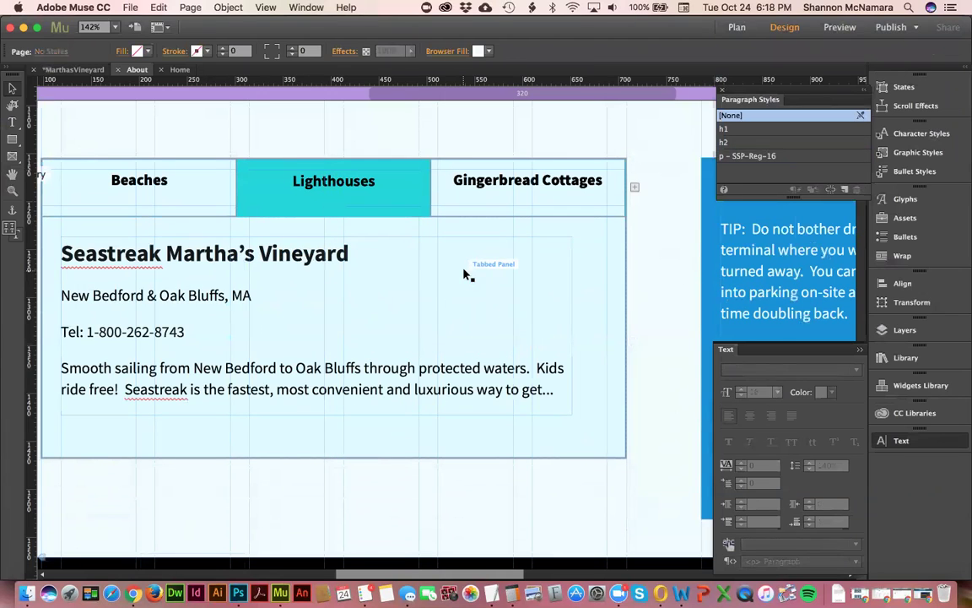
{"action": "left_click", "coordinate": [467, 275]}
{"action": "left_click", "coordinate": [465, 273]}
{"action": "left_click", "coordinate": [463, 272]}
{"action": "key", "text": "Delete"}
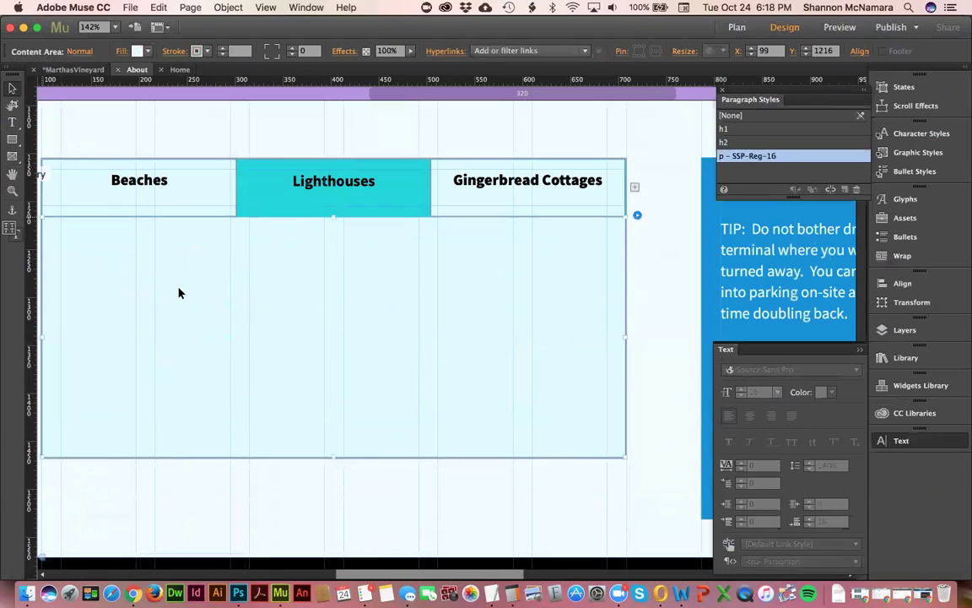
Step: Paste the copied map image and Beaches text frame into the Lighthouses content area and move them down to Y 1232
{"action": "key", "text": "super+v"}
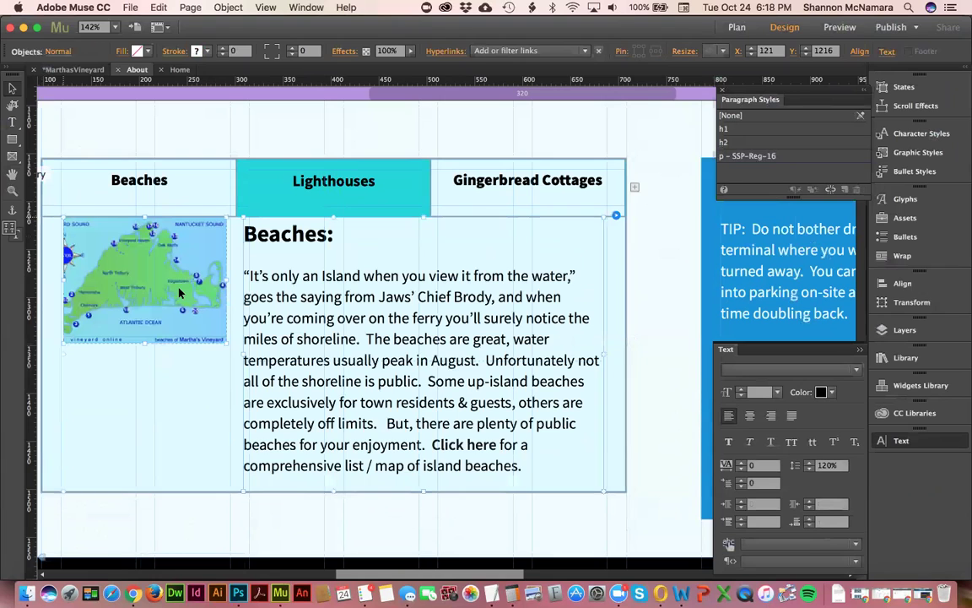
{"action": "key", "text": "Down"}
{"action": "key", "text": "Down"}
{"action": "key", "text": "Down"}
{"action": "key", "text": "Down"}
{"action": "key", "text": "Down"}
{"action": "key", "text": "Down"}
{"action": "key", "text": "Down"}
{"action": "key", "text": "Down"}
{"action": "key", "text": "Down"}
{"action": "key", "text": "Down"}
{"action": "key", "text": "Down"}
{"action": "key", "text": "Down"}
{"action": "key", "text": "Down"}
{"action": "key", "text": "Down"}
{"action": "key", "text": "Down"}
{"action": "key", "text": "Down"}
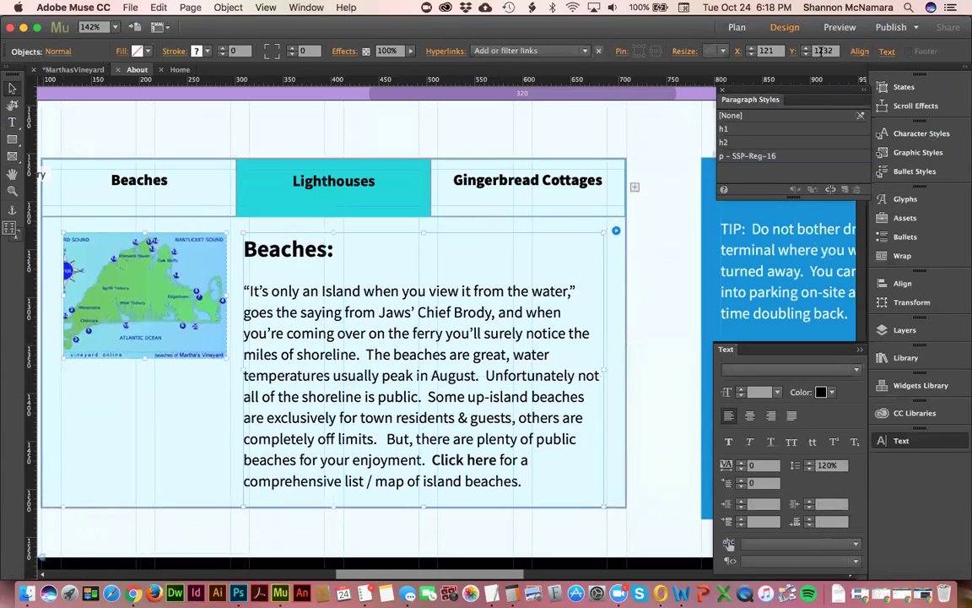
Step: Select the map image and text frame in the Beaches tab to check their X and Y position
{"action": "left_click", "coordinate": [155, 196]}
{"action": "left_click", "coordinate": [155, 197]}
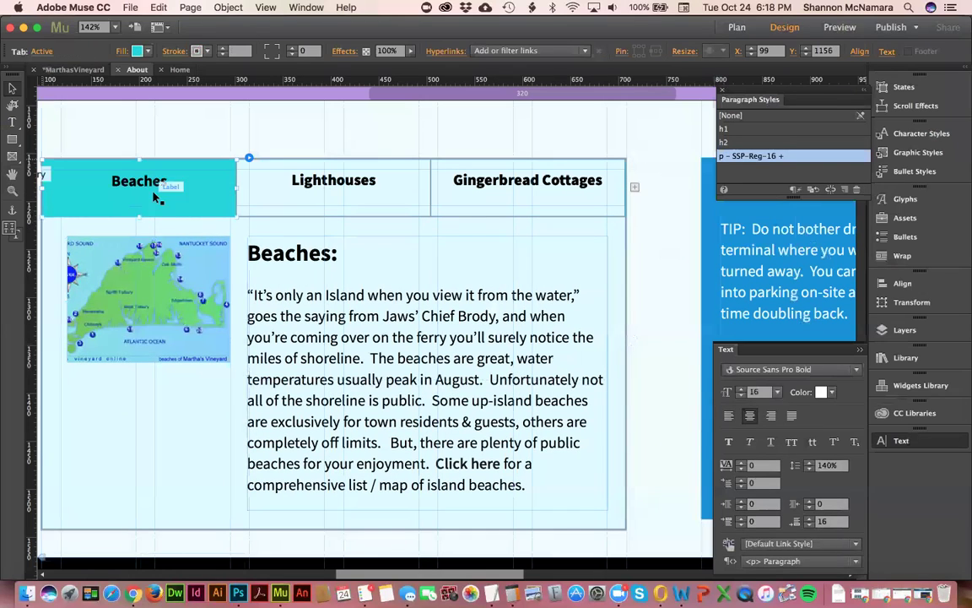
{"action": "left_click", "coordinate": [137, 281]}
{"action": "left_click", "coordinate": [138, 281]}
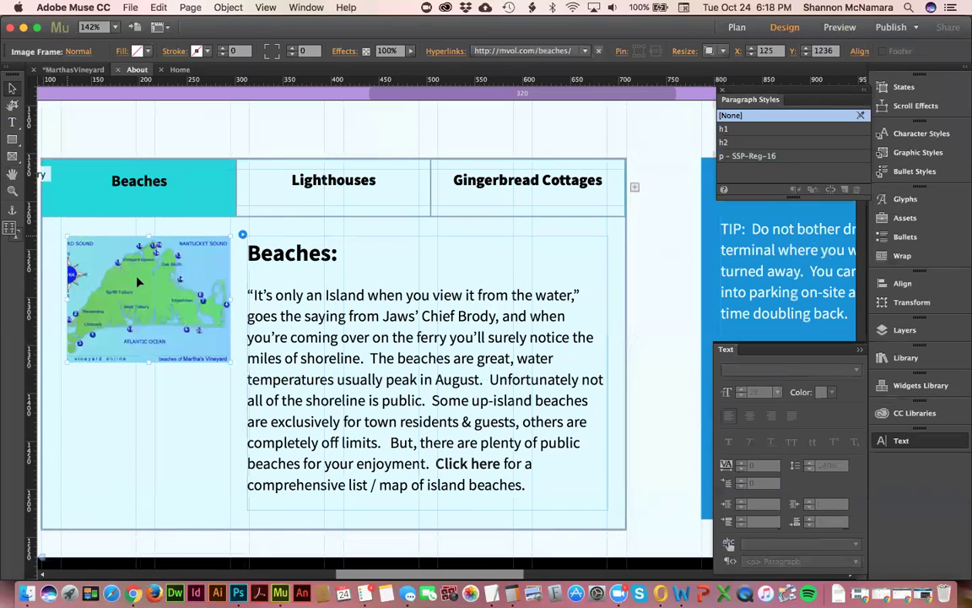
{"action": "left_click", "coordinate": [302, 294]}
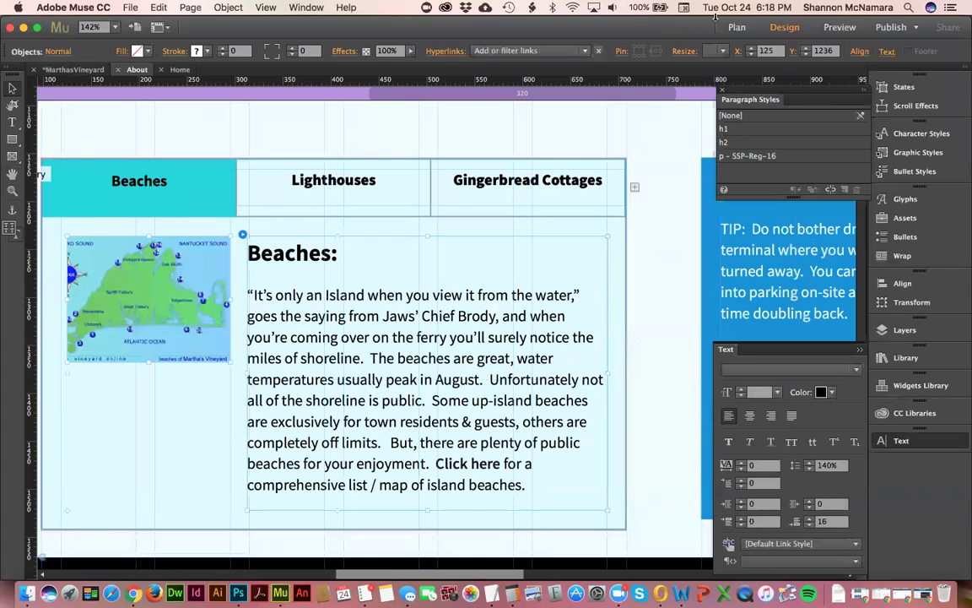
Step: Position the map image and text frame in the Lighthouses tab together at X 125, Y 1236
{"action": "left_click", "coordinate": [329, 183]}
{"action": "left_click", "coordinate": [329, 183]}
{"action": "left_click", "coordinate": [128, 291]}
{"action": "left_click", "coordinate": [128, 292]}
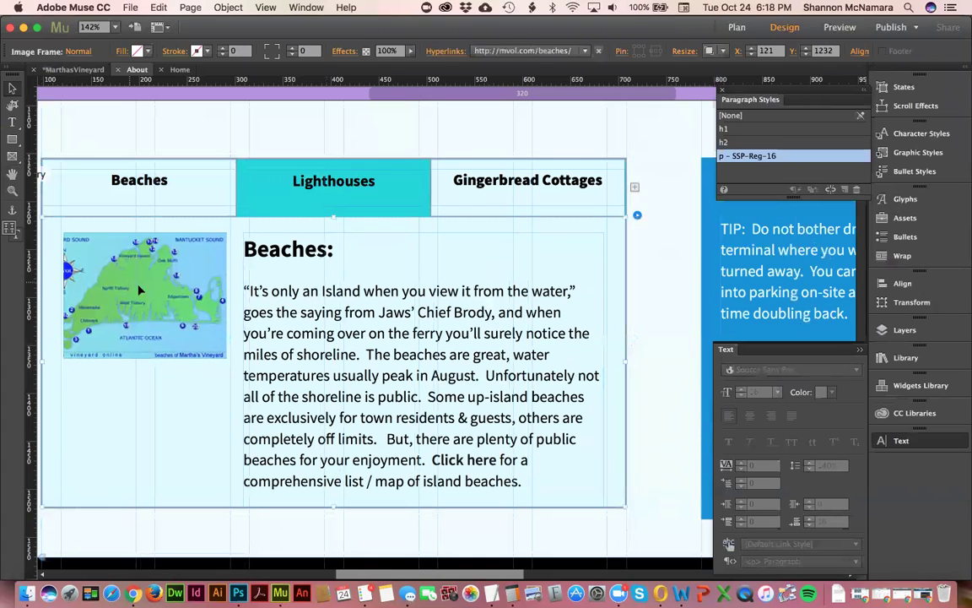
{"action": "left_click", "coordinate": [270, 287], "text": "shift"}
{"action": "left_click", "coordinate": [776, 53]}
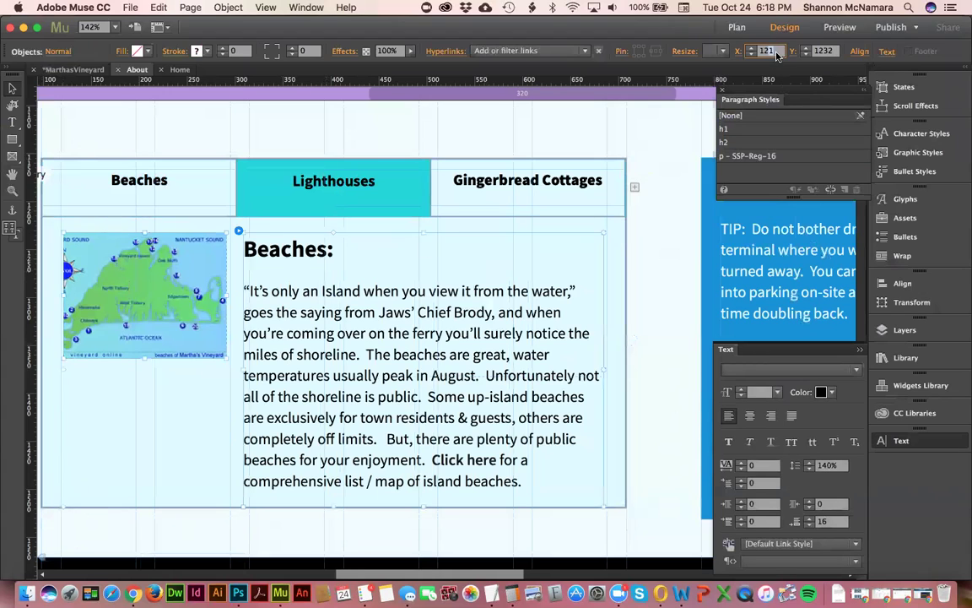
{"action": "type", "text": "125"}
{"action": "left_click", "coordinate": [822, 52]}
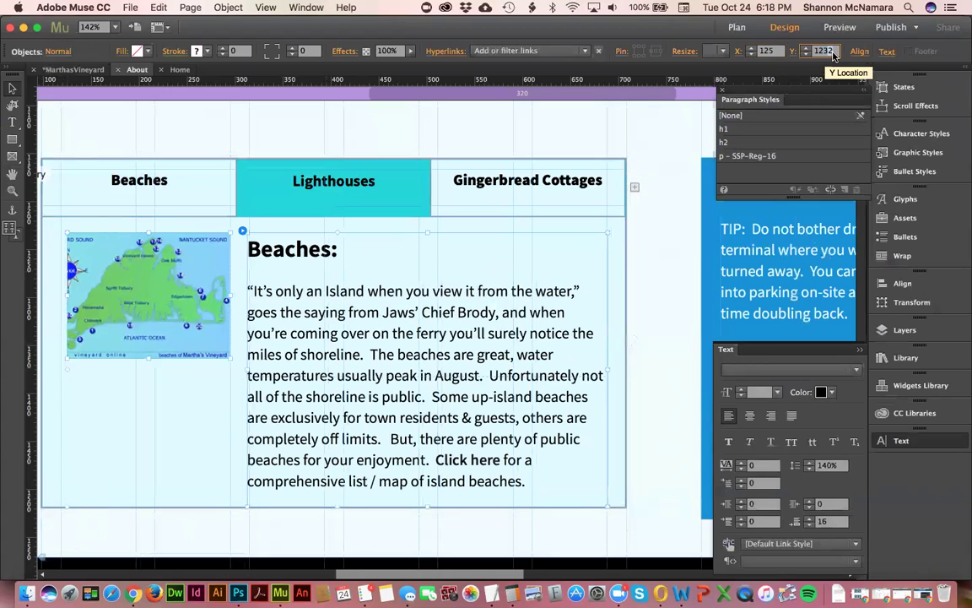
{"action": "type", "text": "1236"}
{"action": "key", "text": "Return"}
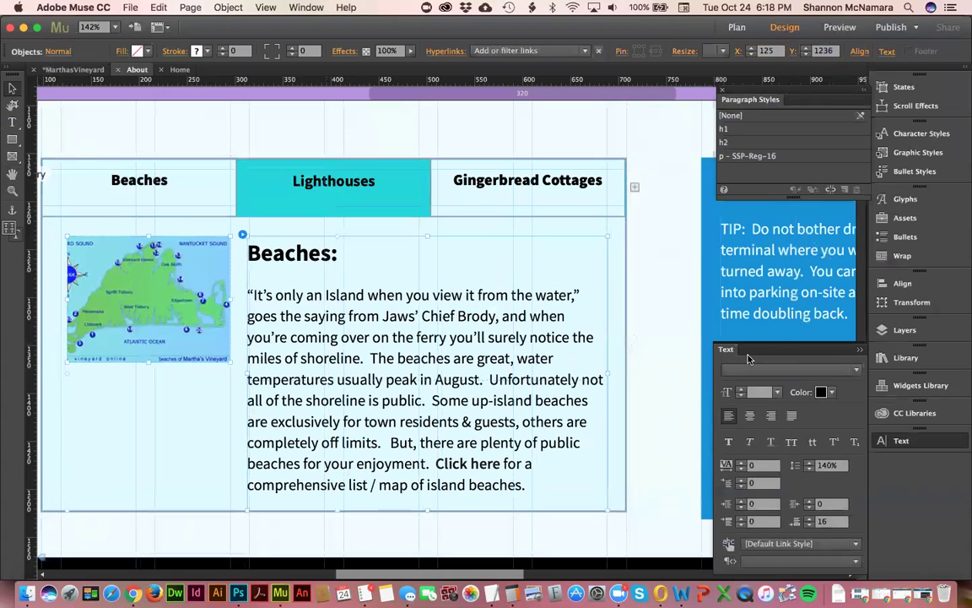
Step: Replace the map image in the Lighthouses tab with EastChop.JPG from the images folder
{"action": "key", "text": "Escape"}
{"action": "left_click", "coordinate": [169, 282]}
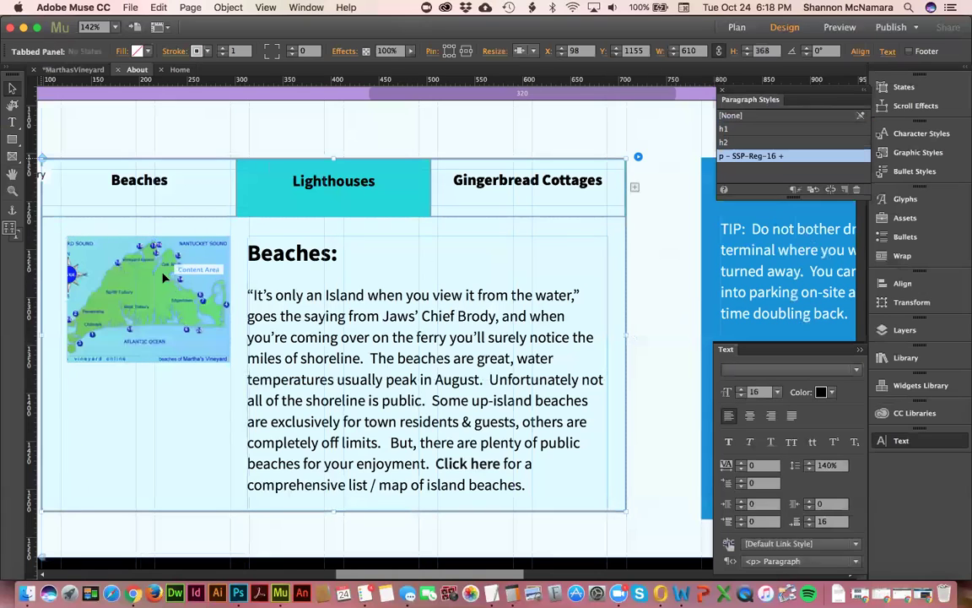
{"action": "left_click", "coordinate": [94, 259]}
{"action": "left_click", "coordinate": [95, 259]}
{"action": "right_click", "coordinate": [95, 259]}
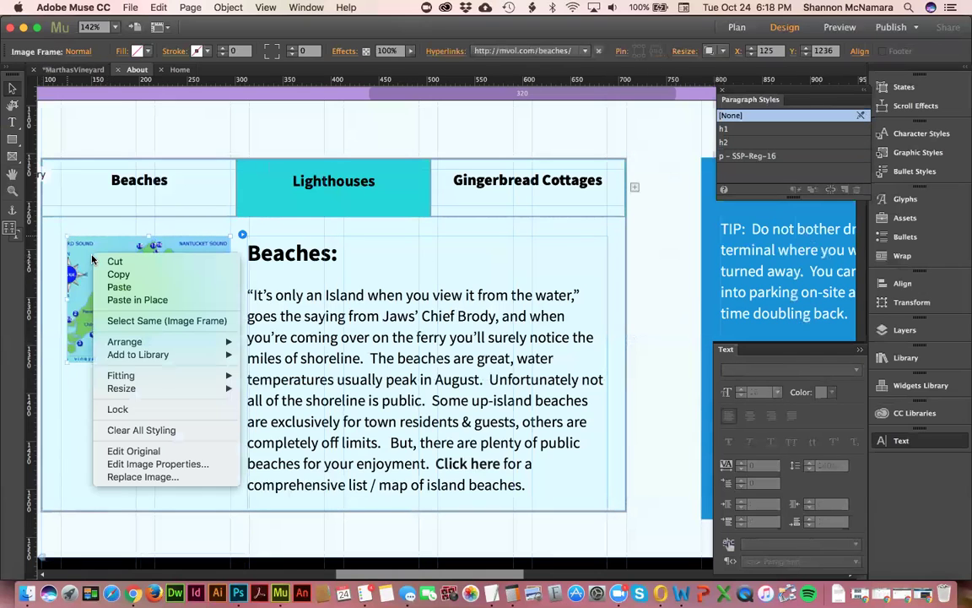
{"action": "left_click", "coordinate": [150, 476]}
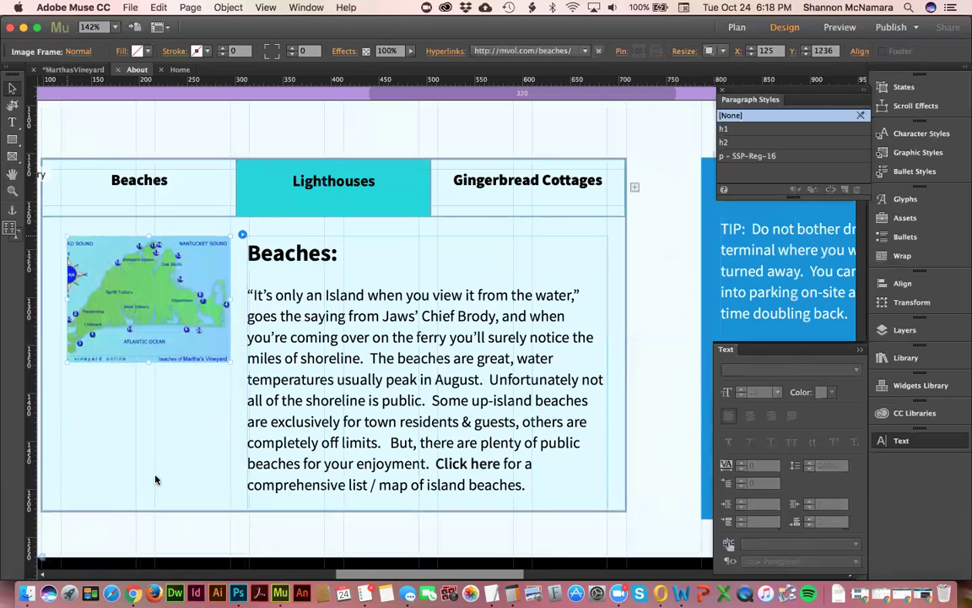
{"action": "left_click", "coordinate": [430, 154]}
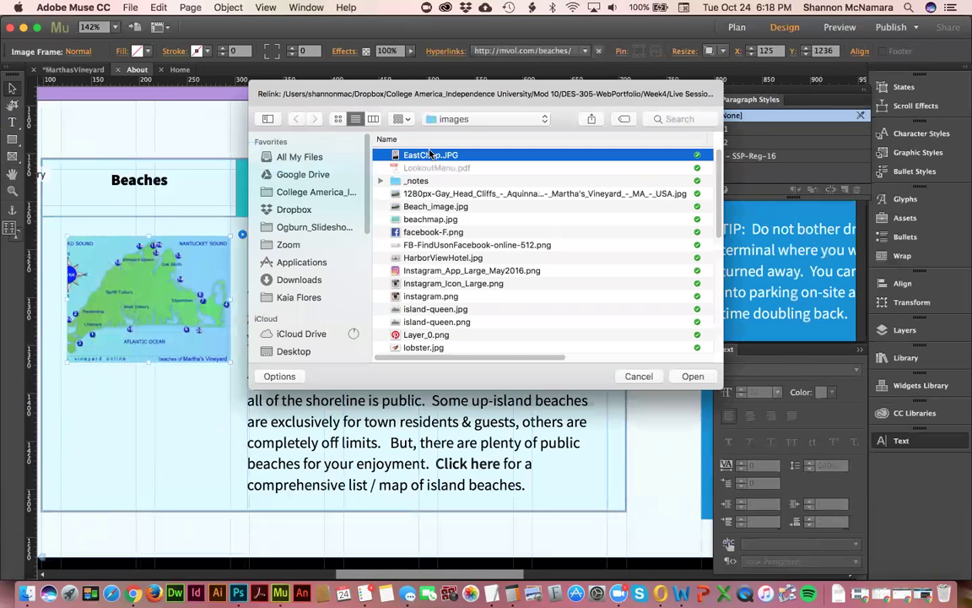
{"action": "double_click", "coordinate": [431, 155]}
Step: Crop and enlarge the lighthouse image to nearly the content area's height, and widen the text frame toward it to X 295
{"action": "left_click", "coordinate": [14, 104]}
{"action": "left_click_drag", "start_coordinate": [230, 297], "coordinate": [121, 298]}
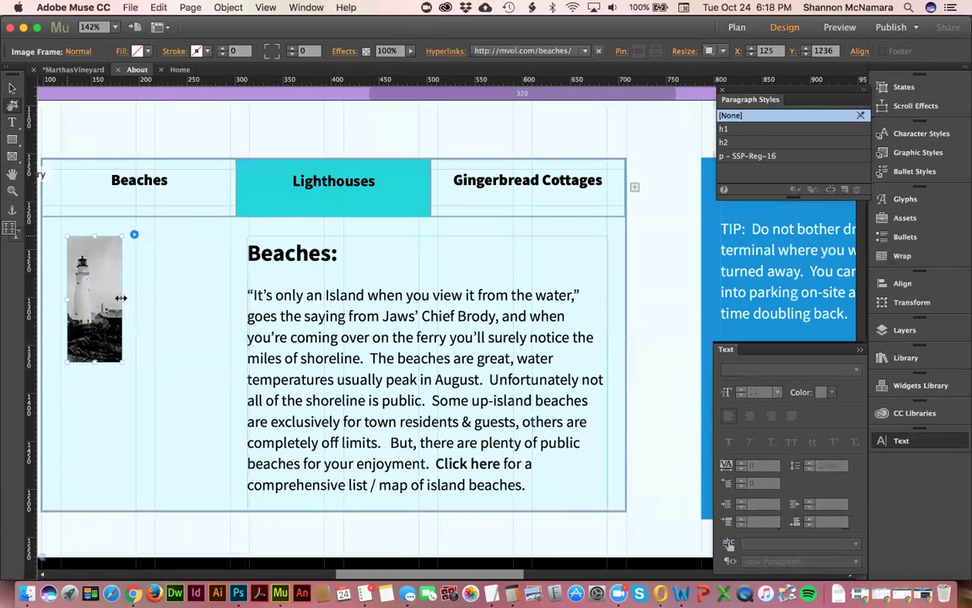
{"action": "left_click_drag", "start_coordinate": [122, 362], "coordinate": [180, 498]}
{"action": "left_click", "coordinate": [305, 382]}
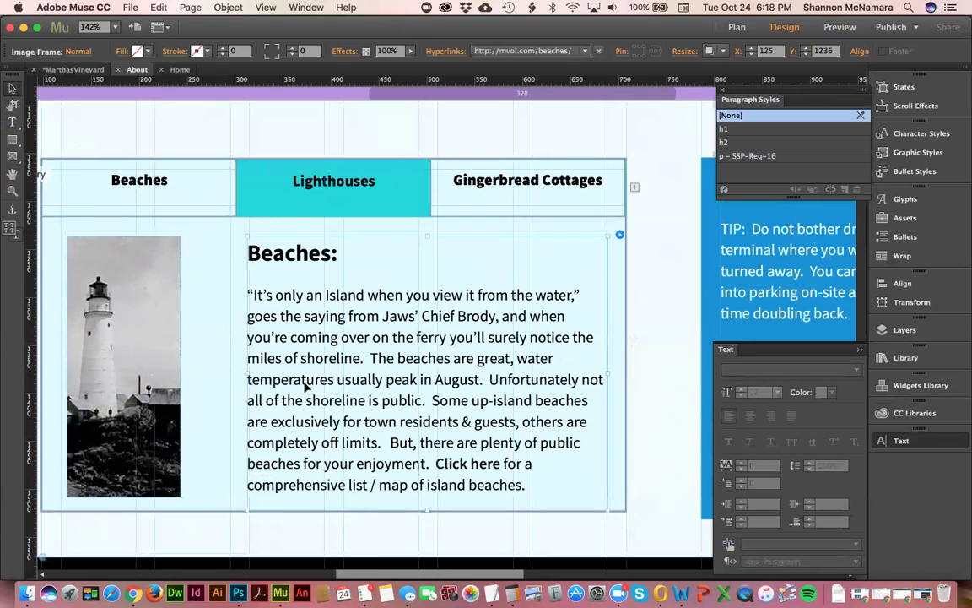
{"action": "left_click_drag", "start_coordinate": [246, 371], "coordinate": [229, 375]}
Step: Replace the Beaches: heading in the Lighthouses tab with the Lighthouses: heading copied from about.docx in Word
{"action": "key", "text": "super+Tab"}
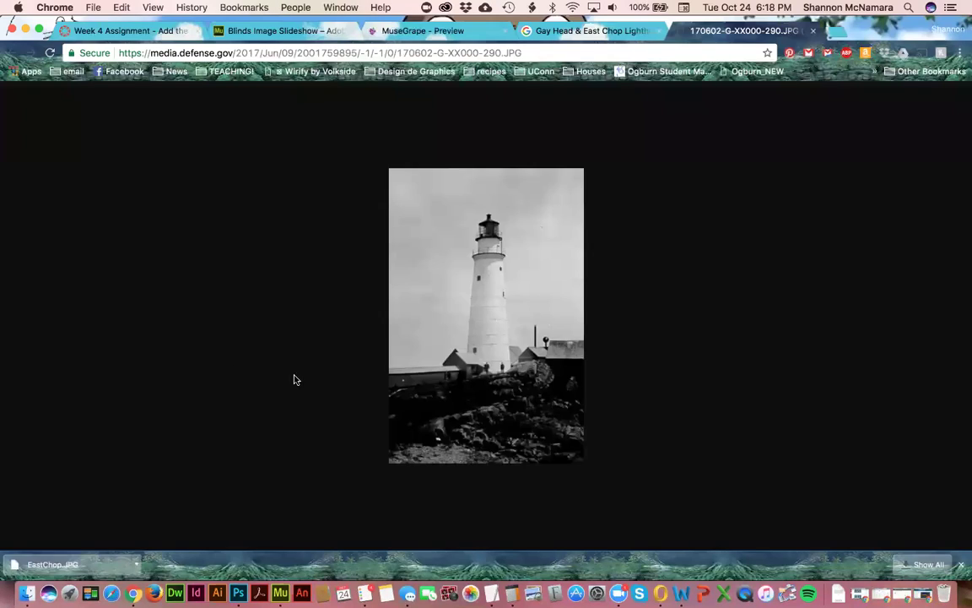
{"action": "key", "text": "super+Tab"}
{"action": "key", "text": "super+Tab"}
{"action": "key", "text": "super+Tab"}
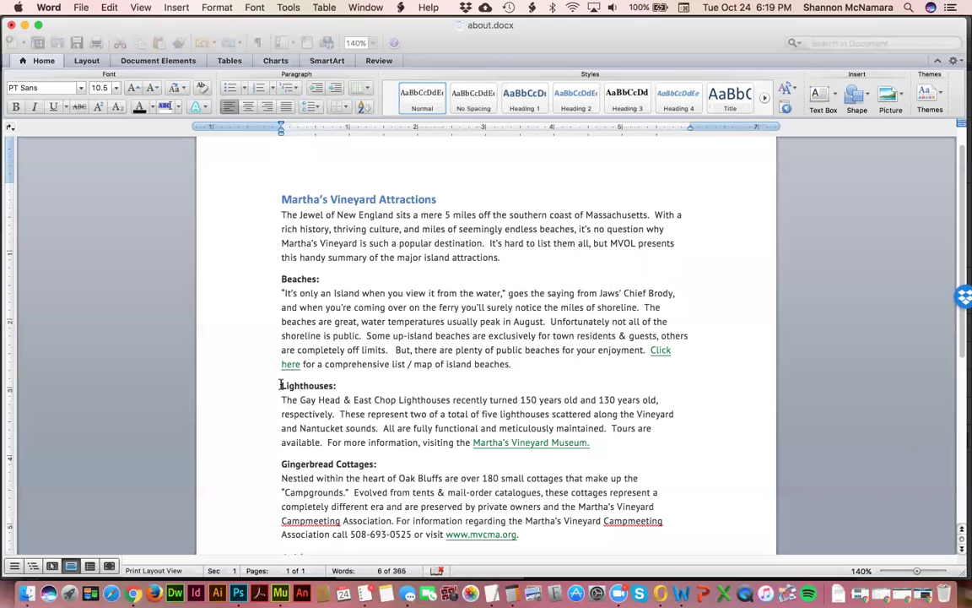
{"action": "left_click_drag", "start_coordinate": [281, 386], "coordinate": [341, 387]}
{"action": "key", "text": "super+c"}
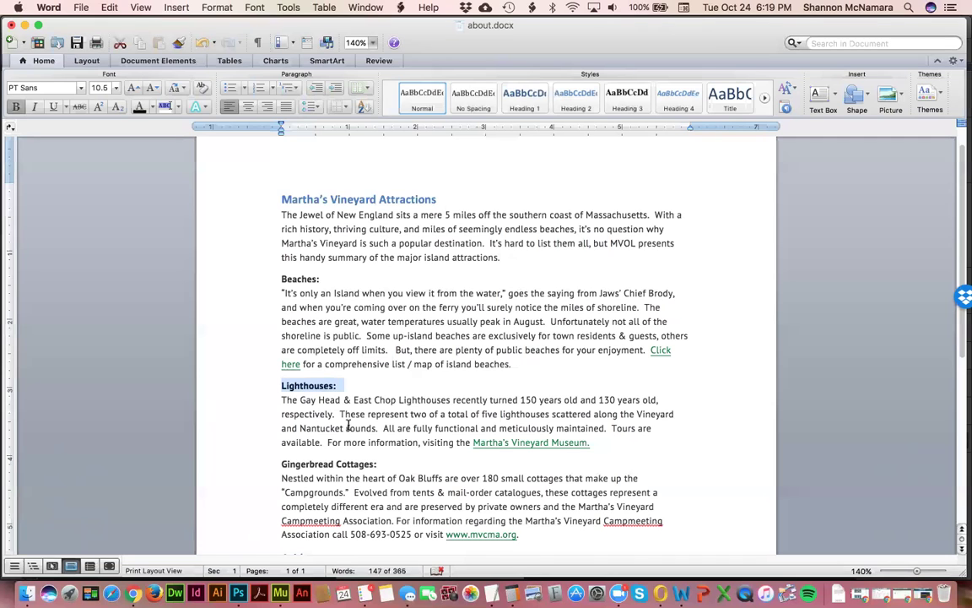
{"action": "key", "text": "super+Tab"}
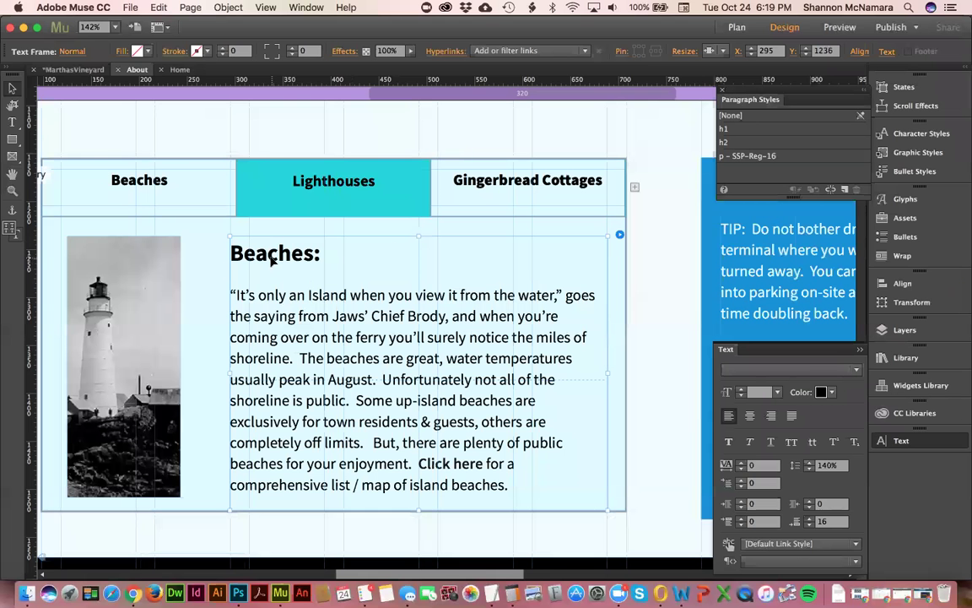
{"action": "triple_click", "coordinate": [272, 257]}
{"action": "key", "text": "super+v"}
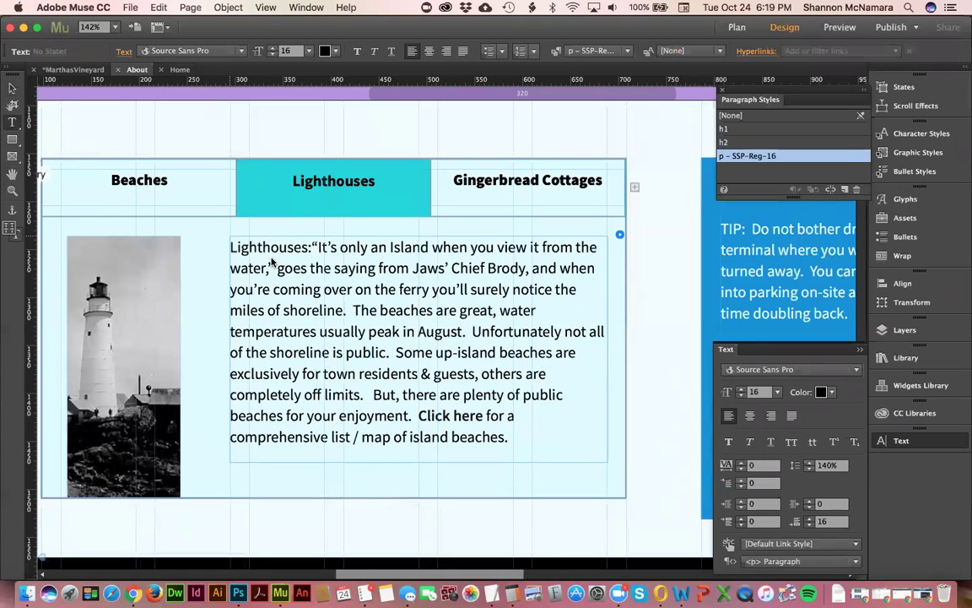
{"action": "key", "text": "Return"}
Step: Replace all text in the Lighthouses frame with the Lighthouses section copied from about.docx, without the trailing empty line
{"action": "key", "text": "super+a"}
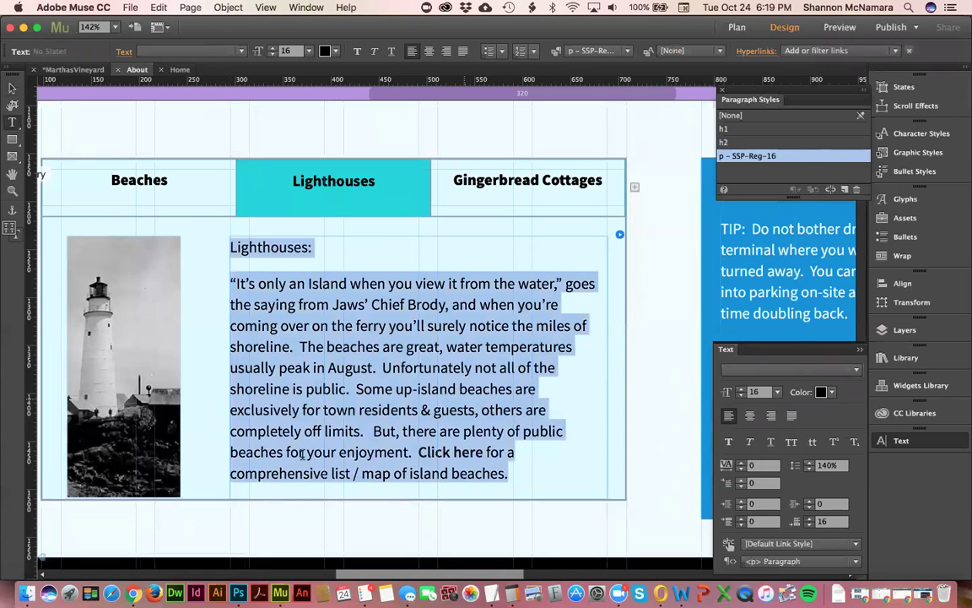
{"action": "key", "text": "super+Tab"}
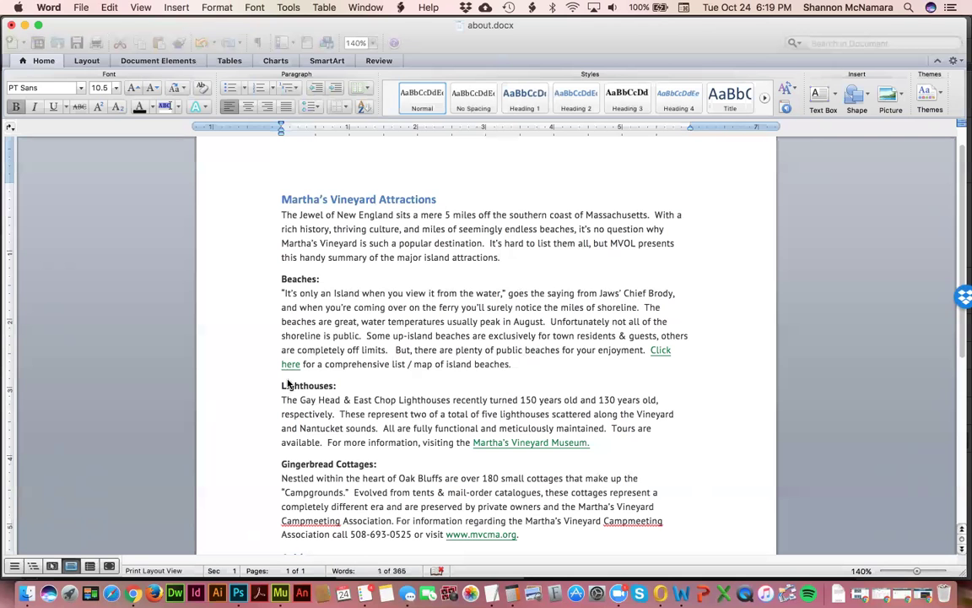
{"action": "left_click", "coordinate": [603, 443]}
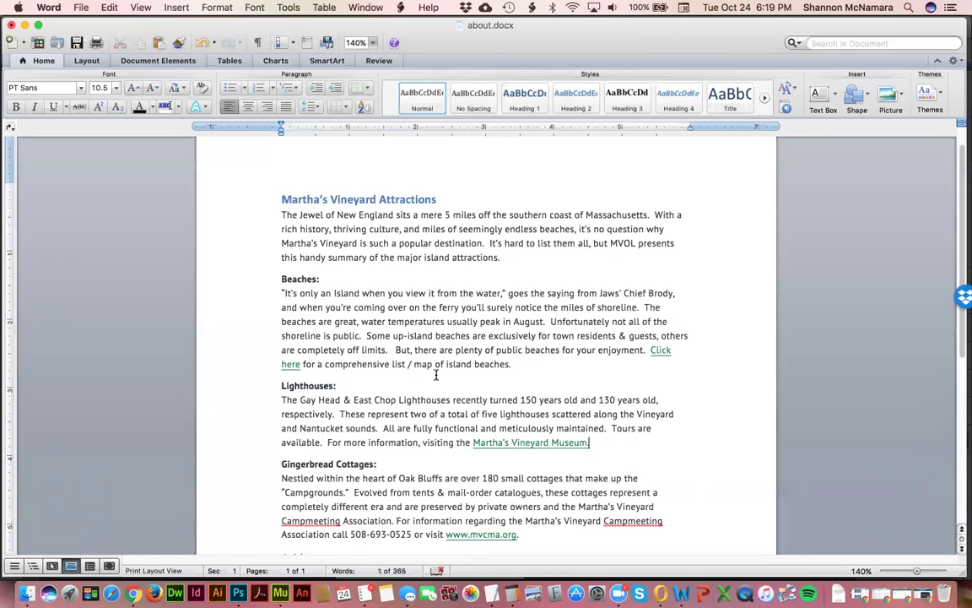
{"action": "left_click", "coordinate": [283, 385], "text": "shift"}
{"action": "key", "text": "super+c"}
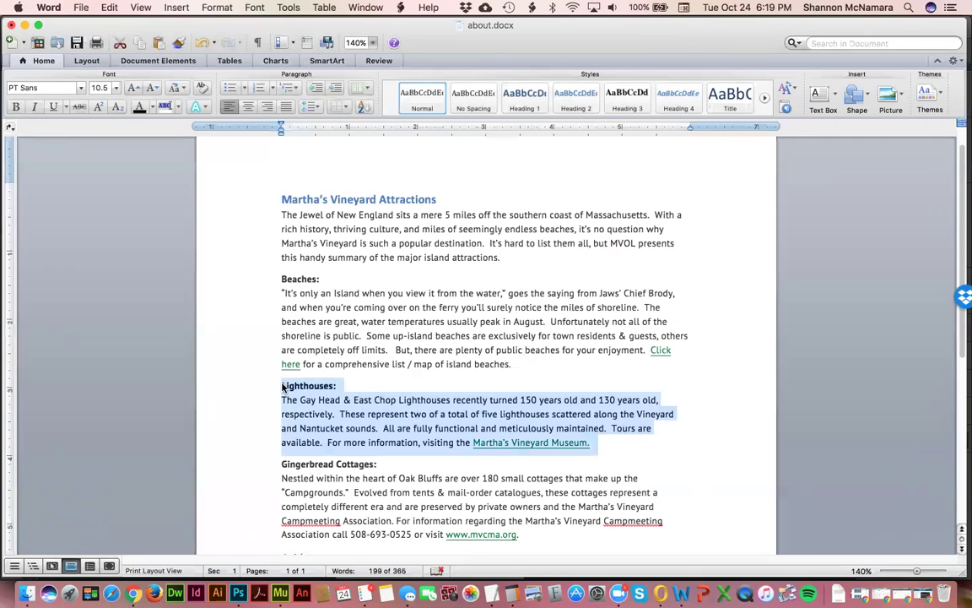
{"action": "key", "text": "super+Tab"}
{"action": "key", "text": "super+v"}
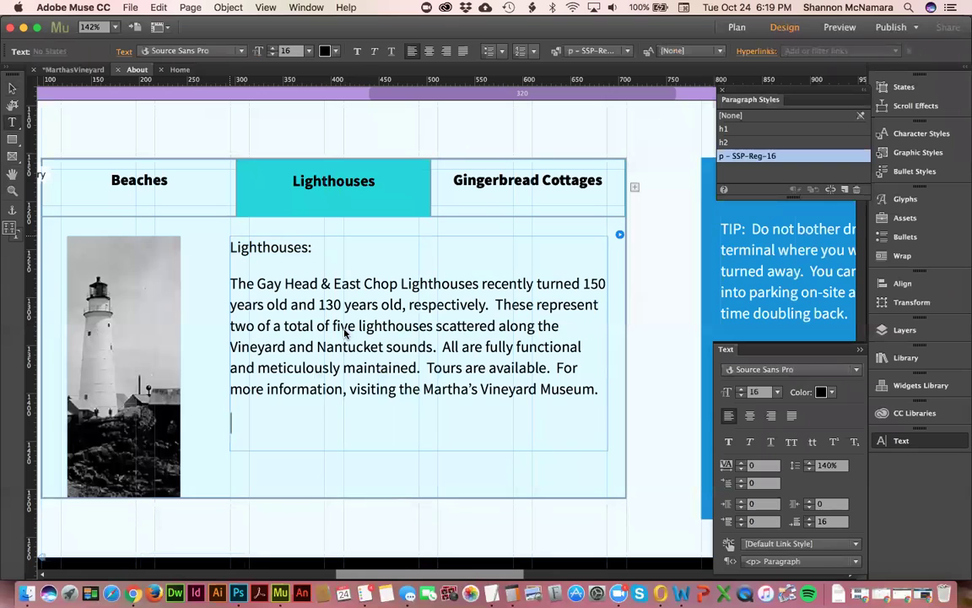
{"action": "key", "text": "BackSpace"}
Step: Apply the h2 paragraph style to the Lighthouses: heading
{"action": "key", "text": "super+a"}
{"action": "key", "text": "Left"}
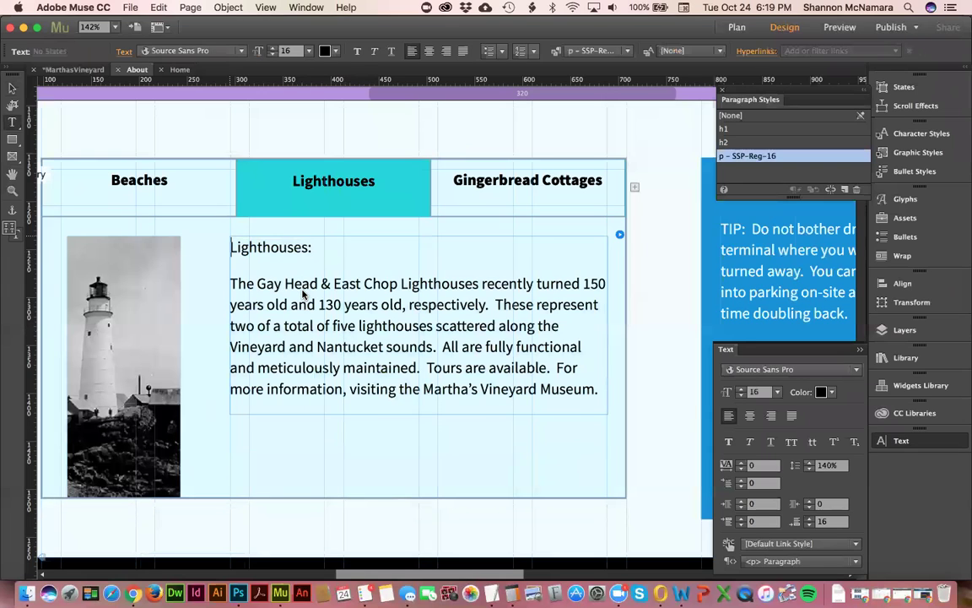
{"action": "key", "text": "shift+super+Right"}
{"action": "left_click", "coordinate": [746, 142]}
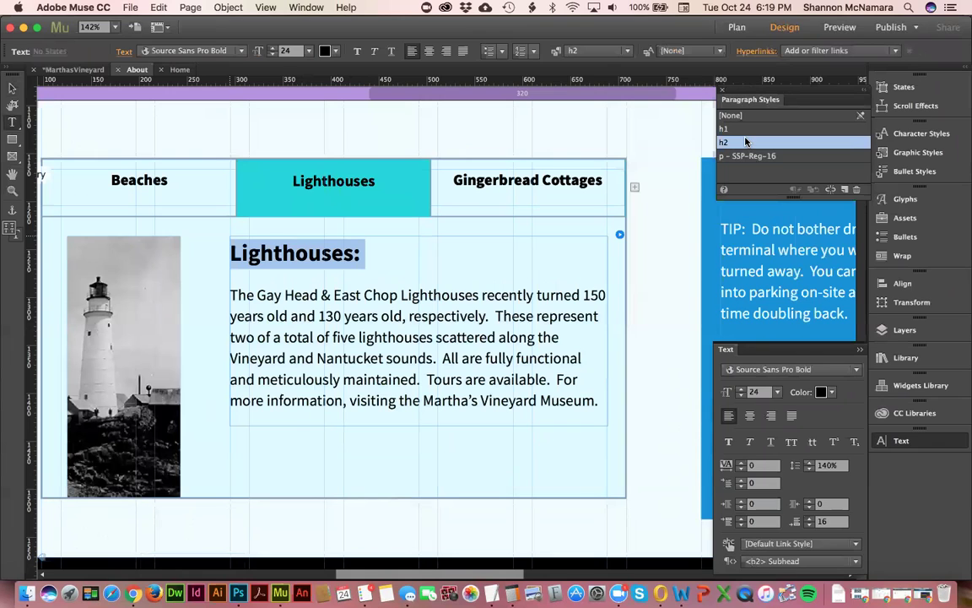
Step: Switch to about.docx in Word and open the Martha's Vineyard Museum hyperlink for editing to get its web address
{"action": "key", "text": "super+Tab"}
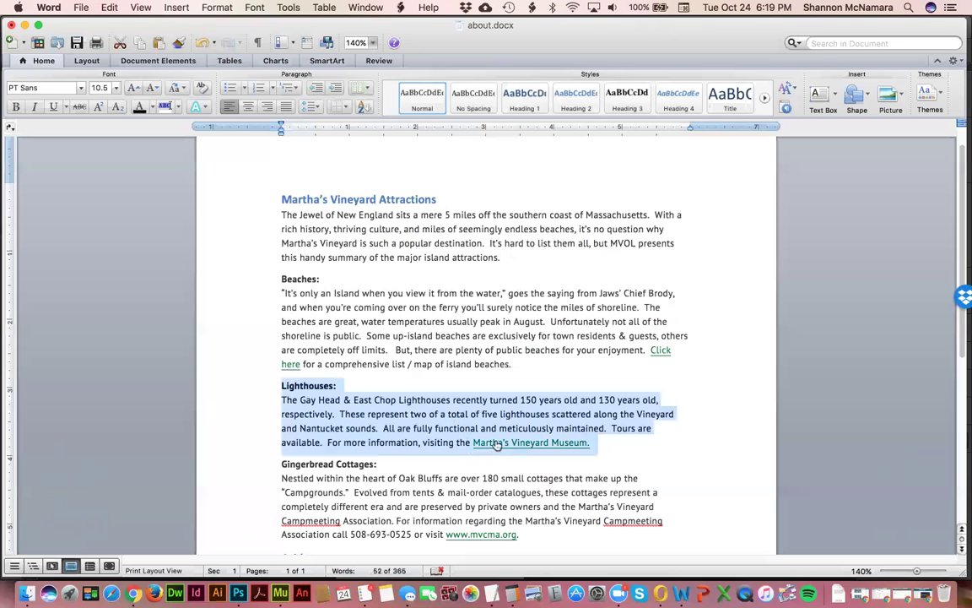
{"action": "left_click", "coordinate": [588, 458]}
{"action": "right_click", "coordinate": [553, 442]}
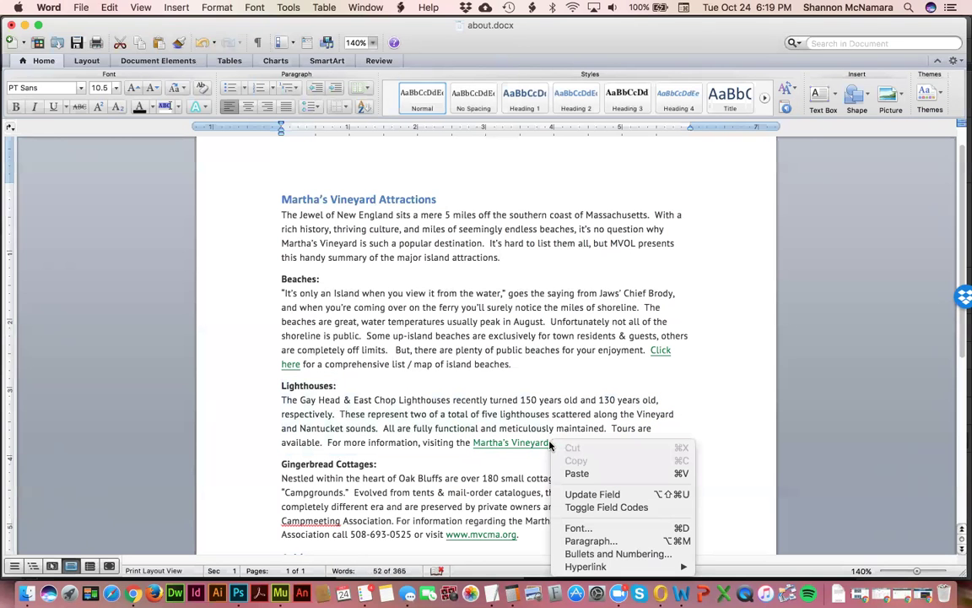
{"action": "mouse_move", "coordinate": [643, 570]}
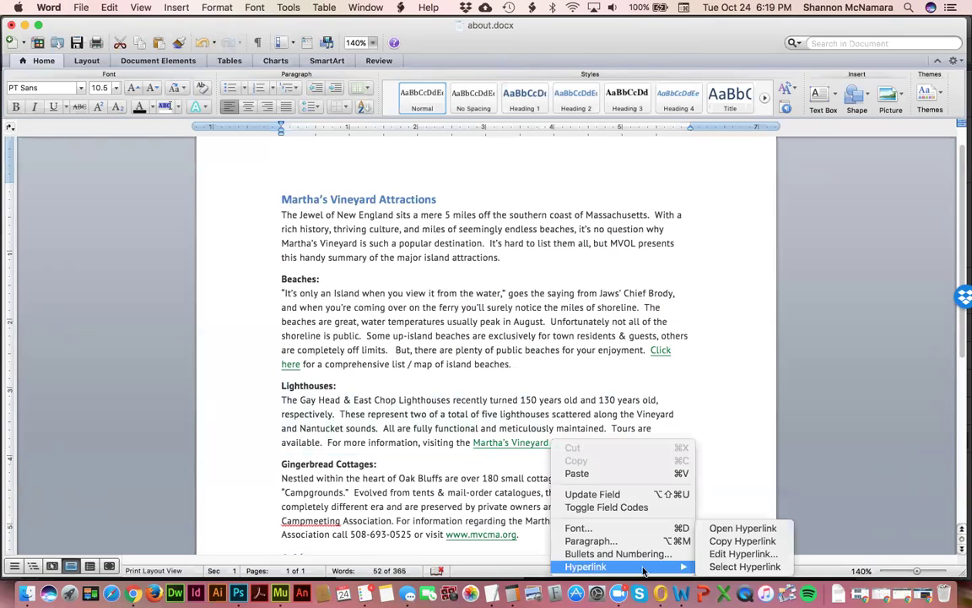
{"action": "left_click", "coordinate": [743, 550]}
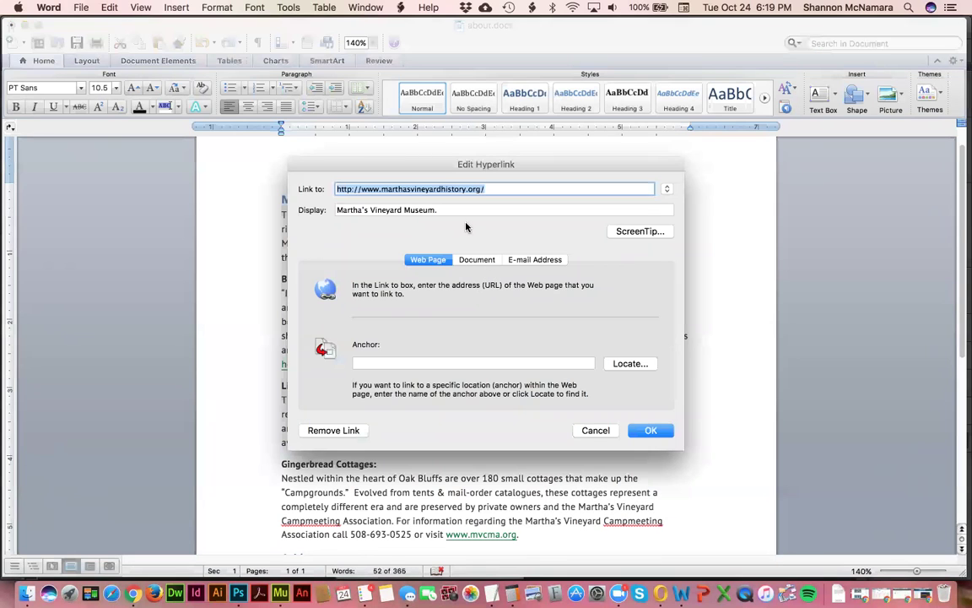
{"action": "key", "text": "super+Tab"}
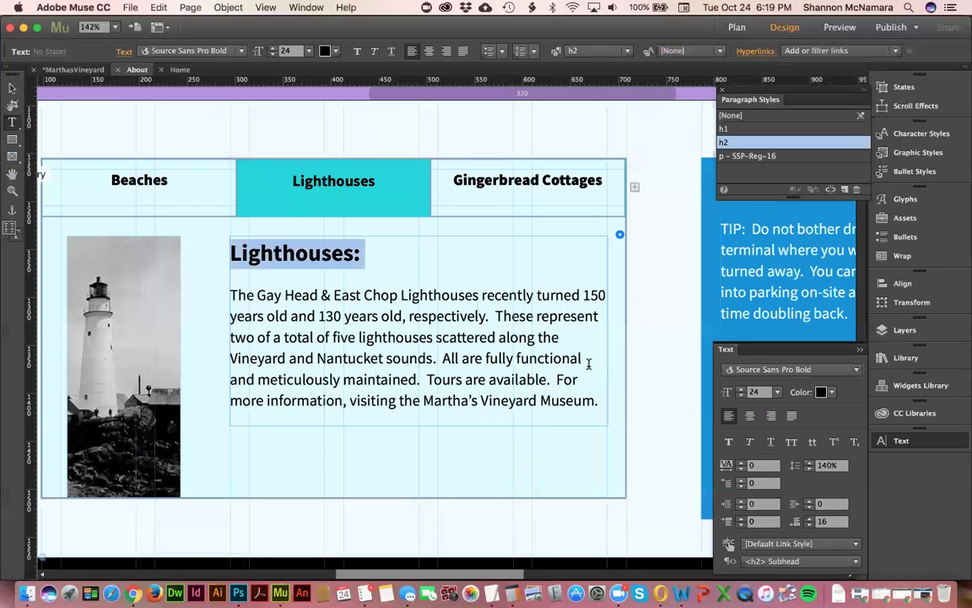
{"action": "left_click", "coordinate": [424, 402]}
{"action": "left_click", "coordinate": [595, 402], "text": "shift"}
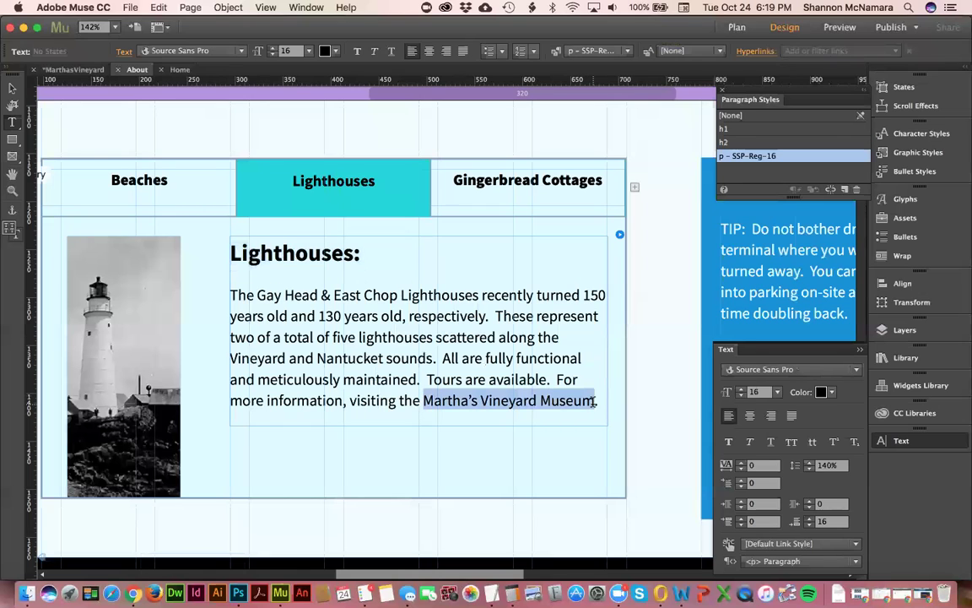
{"action": "left_click", "coordinate": [827, 52]}
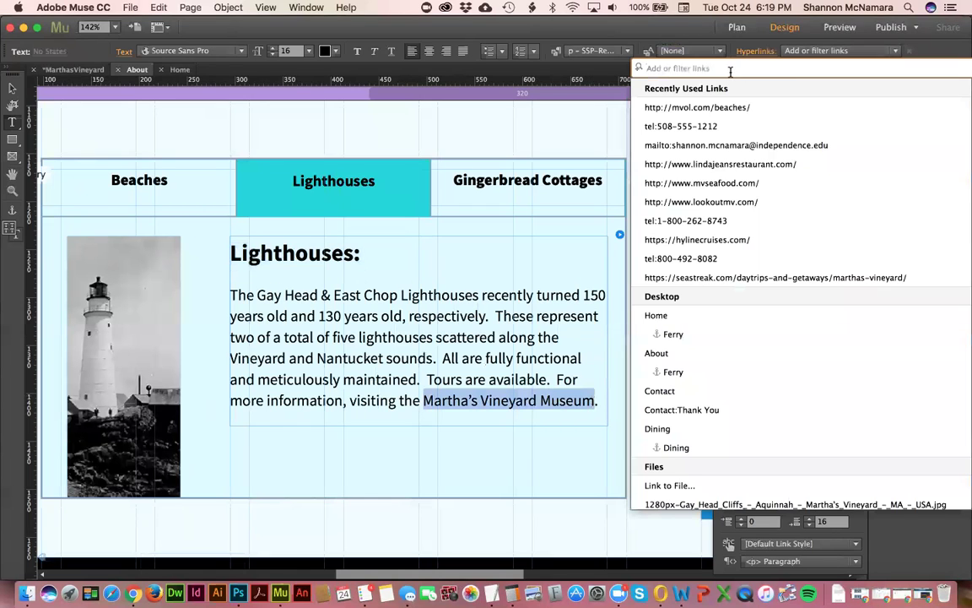
{"action": "type", "text": "http://www.marthasvineyardhistory.org/"}
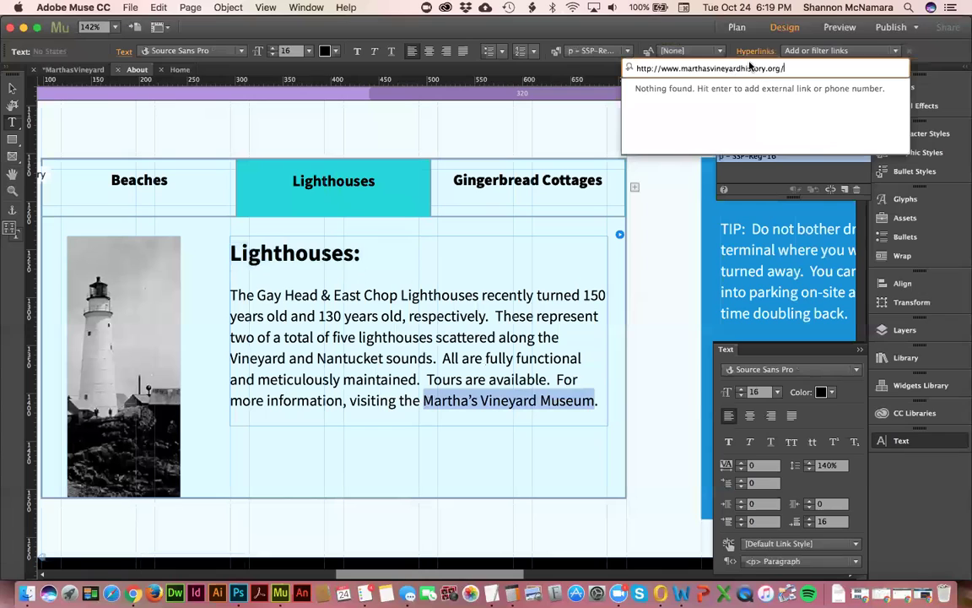
{"action": "key", "text": "Return"}
{"action": "left_click", "coordinate": [754, 50]}
{"action": "left_click", "coordinate": [747, 75]}
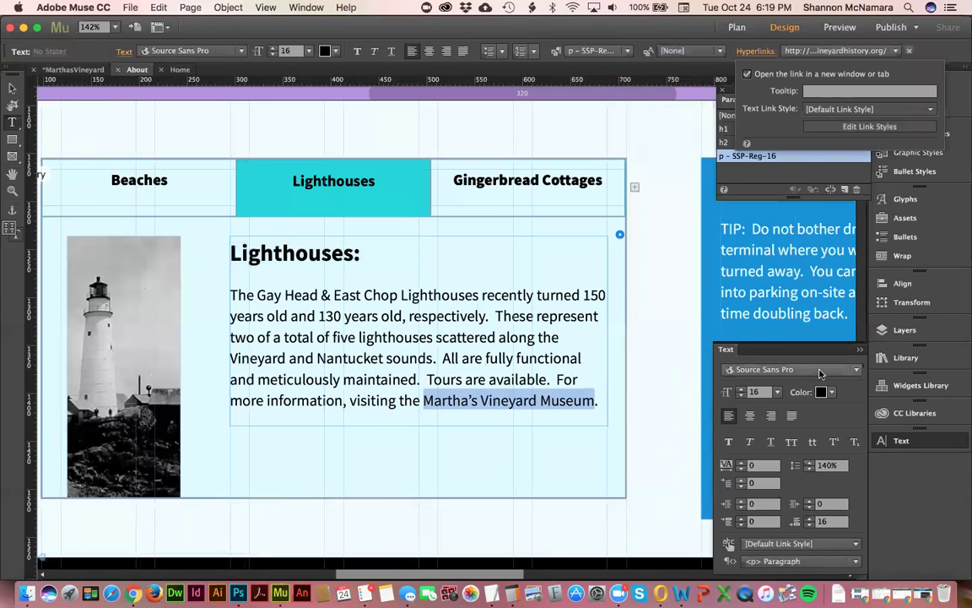
Step: Set the linked Martha's Vineyard Museum text to Source Sans Pro Semibold
{"action": "left_click", "coordinate": [855, 374]}
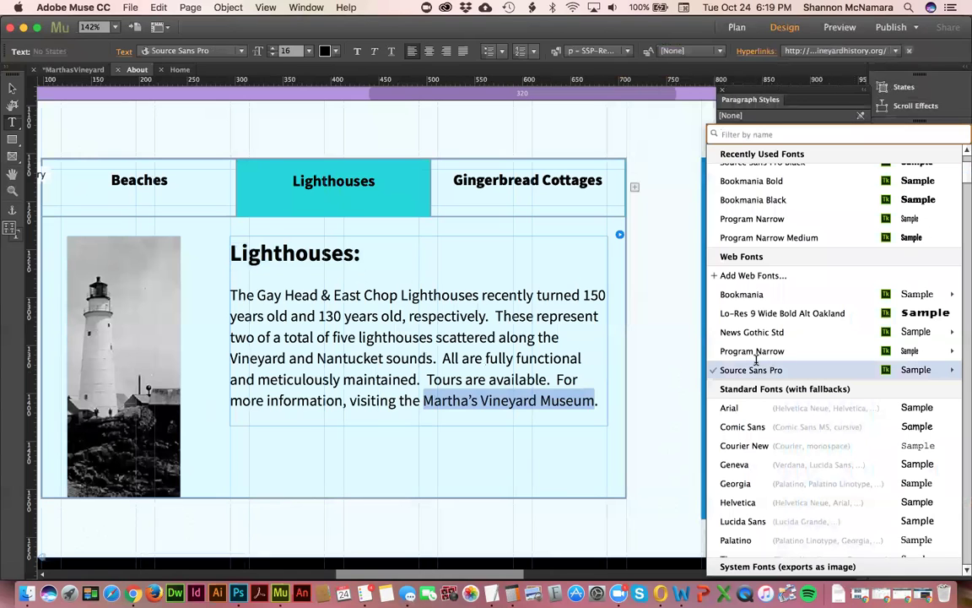
{"action": "mouse_move", "coordinate": [856, 369]}
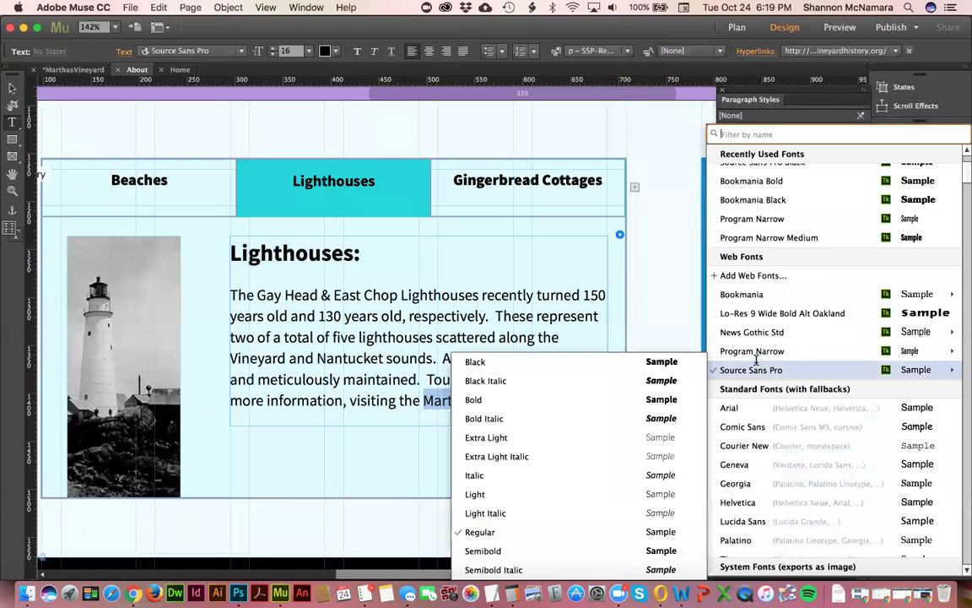
{"action": "left_click", "coordinate": [494, 551]}
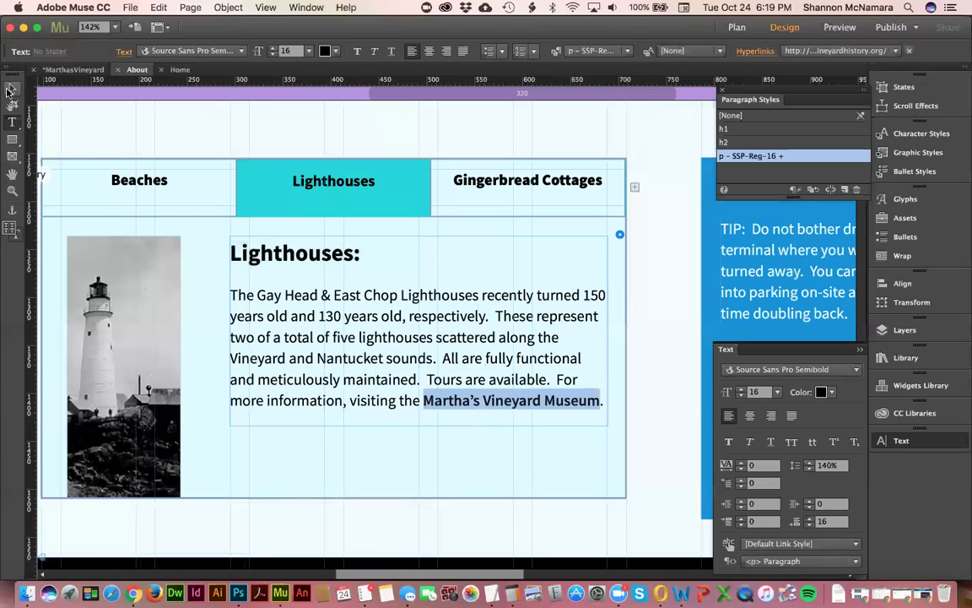
Step: Crop the lighthouse image's frame with the Crop tool, shortening it at the bottom and widening it slightly toward the Lighthouses text
{"action": "left_click", "coordinate": [11, 90]}
{"action": "left_click", "coordinate": [148, 193]}
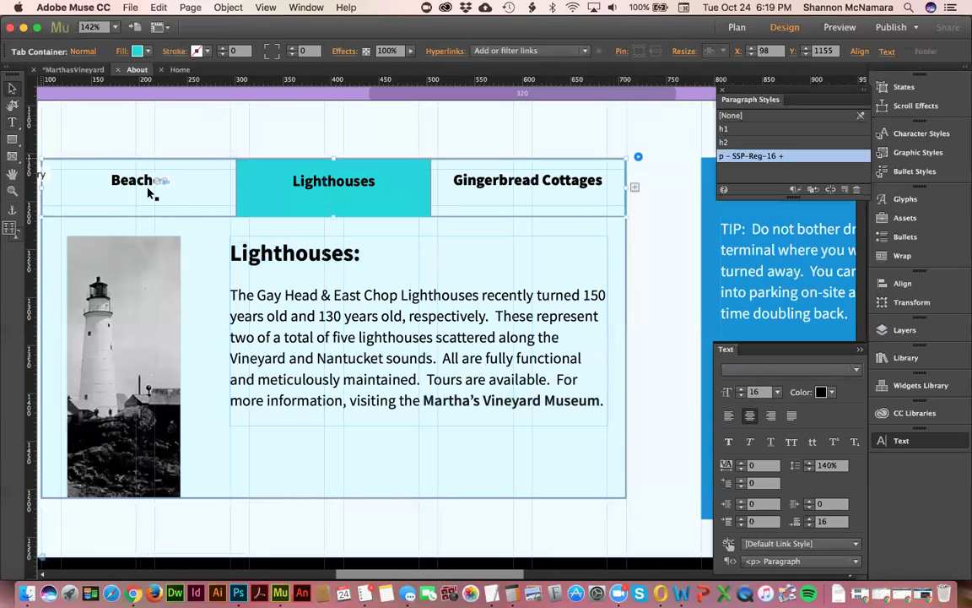
{"action": "left_click", "coordinate": [148, 189]}
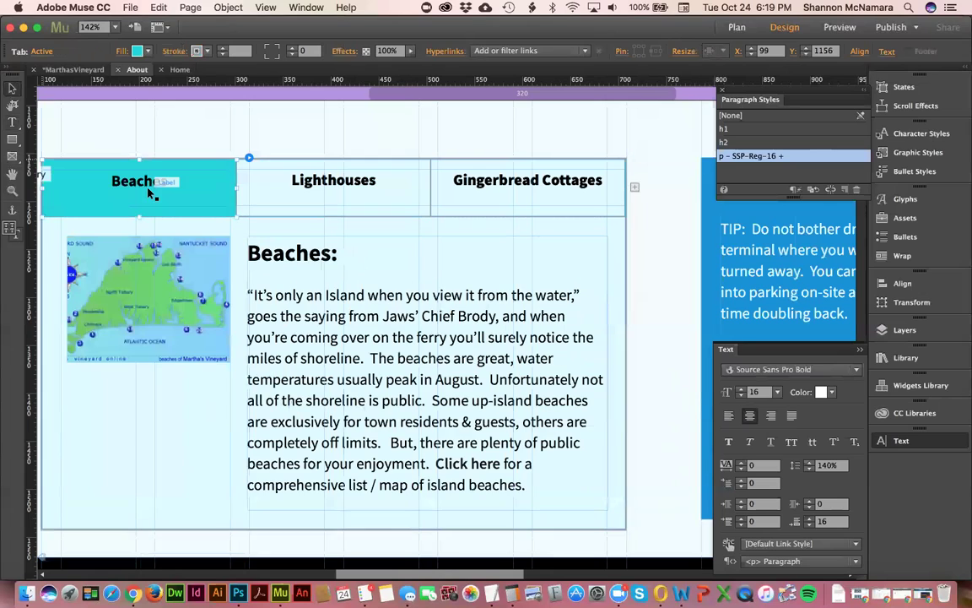
{"action": "left_click", "coordinate": [353, 187]}
{"action": "left_click", "coordinate": [135, 388]}
{"action": "left_click", "coordinate": [135, 388]}
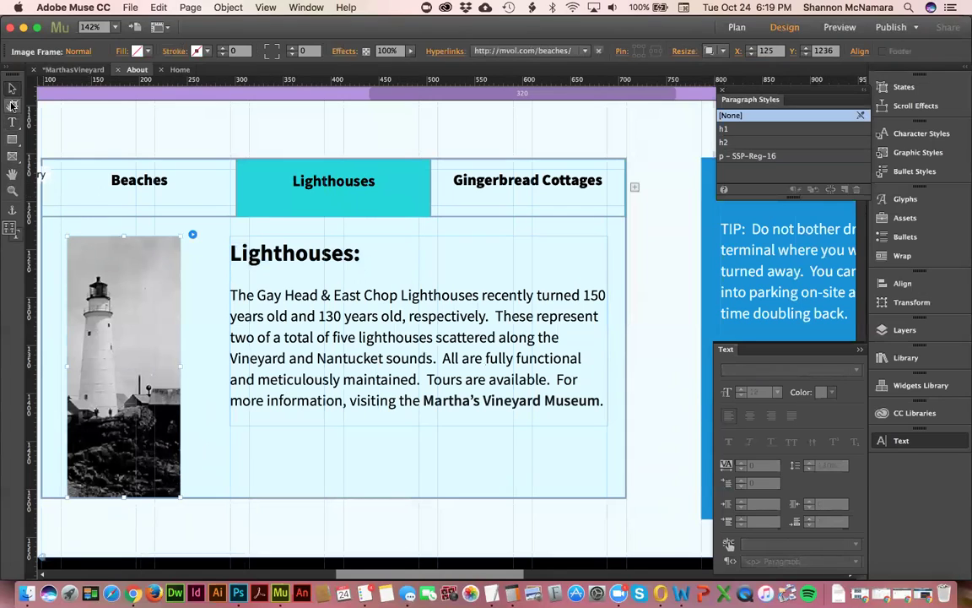
{"action": "left_click", "coordinate": [12, 106]}
{"action": "left_click_drag", "start_coordinate": [124, 497], "coordinate": [193, 478]}
{"action": "left_click", "coordinate": [11, 89]}
{"action": "left_click", "coordinate": [266, 403]}
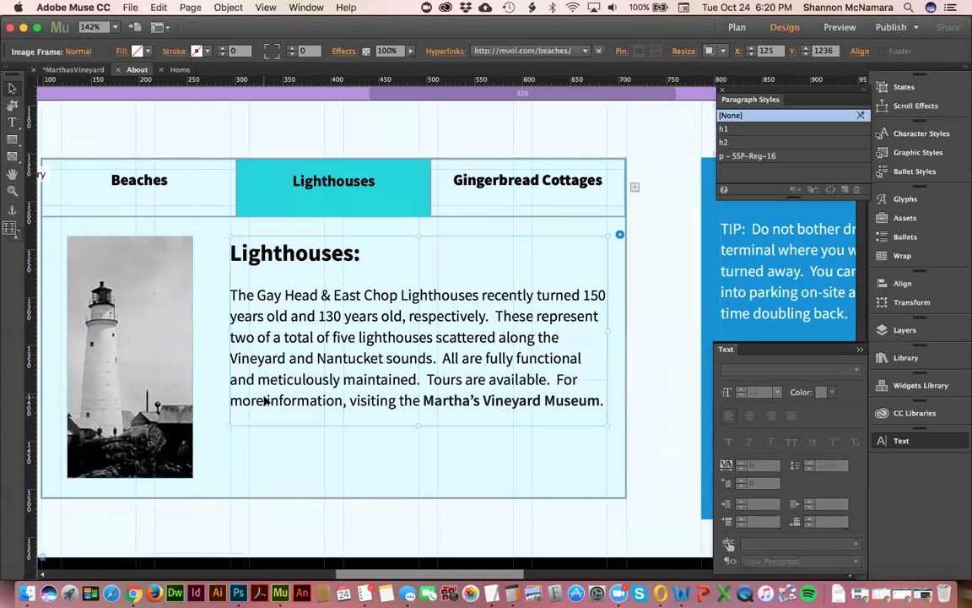
Step: Select the lighthouse image and text frame together in the Lighthouses tab and copy them
{"action": "left_click", "coordinate": [502, 196]}
{"action": "left_click", "coordinate": [502, 196]}
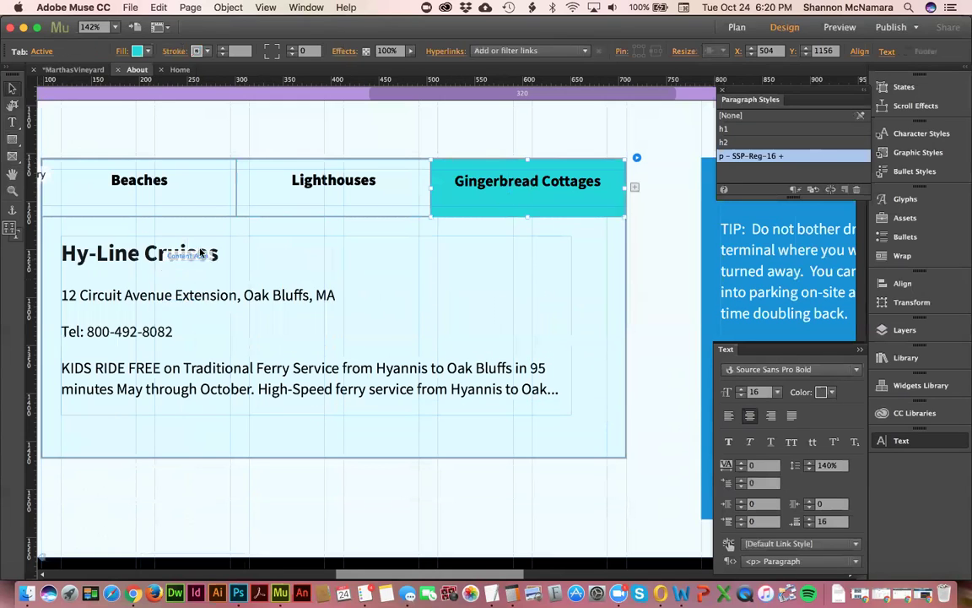
{"action": "left_click", "coordinate": [338, 186]}
{"action": "left_click", "coordinate": [135, 302]}
{"action": "left_click", "coordinate": [124, 261]}
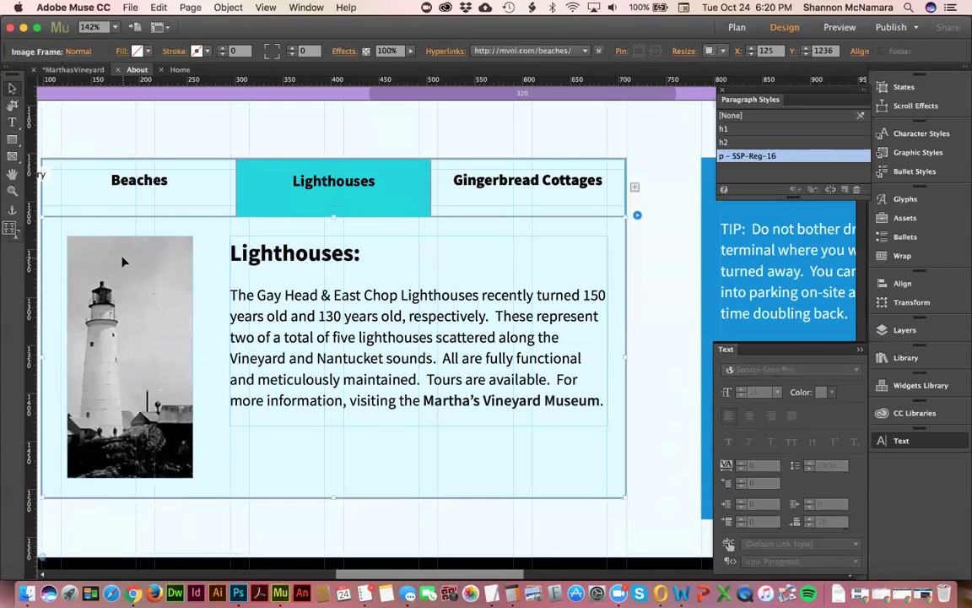
{"action": "left_click", "coordinate": [310, 271], "text": "shift"}
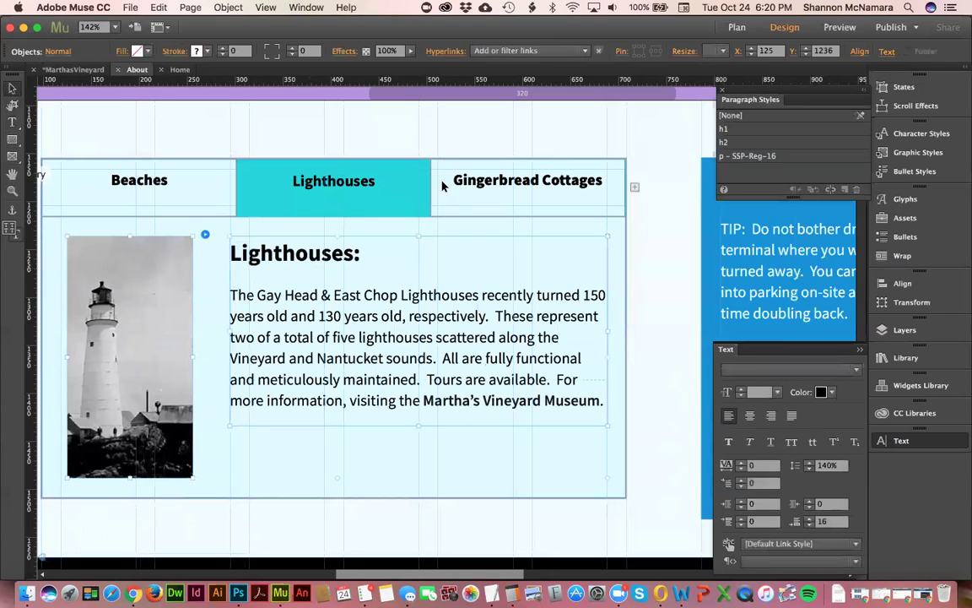
Step: Delete the Hy-Line Cruises text frame from the Gingerbread Cottages tab and paste the copied lighthouse image and text in place
{"action": "left_click", "coordinate": [493, 194]}
{"action": "left_click", "coordinate": [491, 189]}
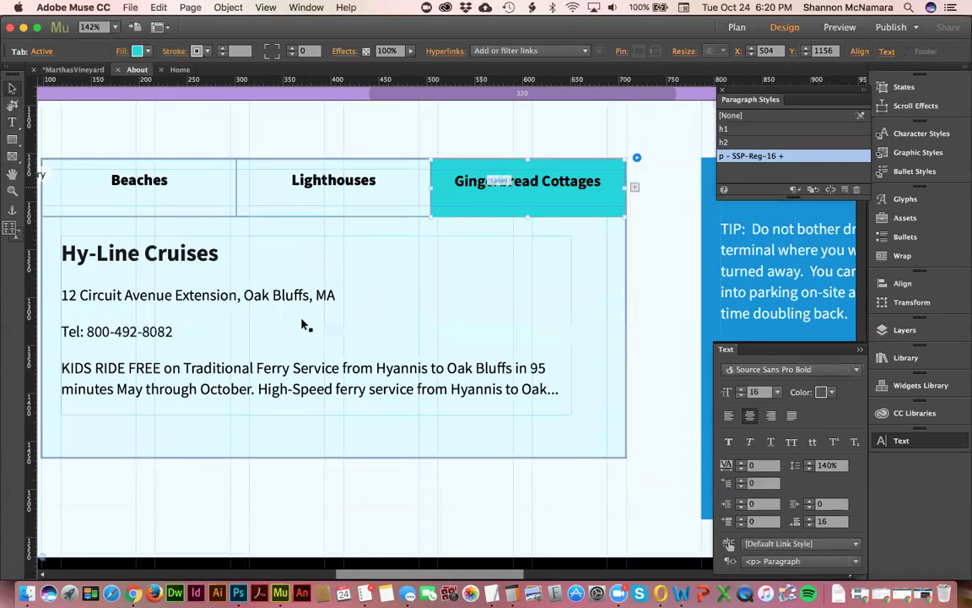
{"action": "left_click", "coordinate": [123, 264]}
{"action": "left_click", "coordinate": [123, 261]}
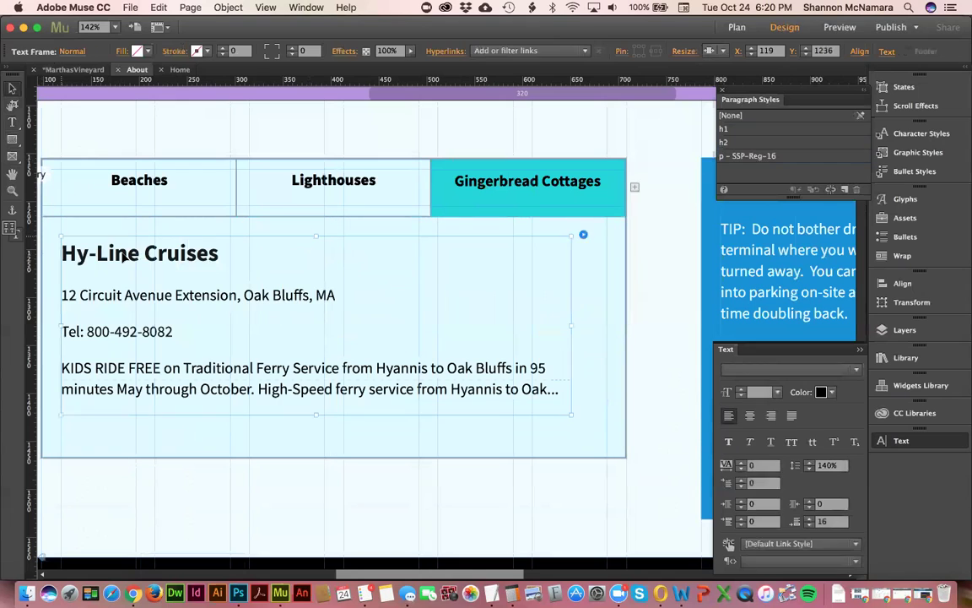
{"action": "key", "text": "Delete"}
{"action": "right_click", "coordinate": [123, 257]}
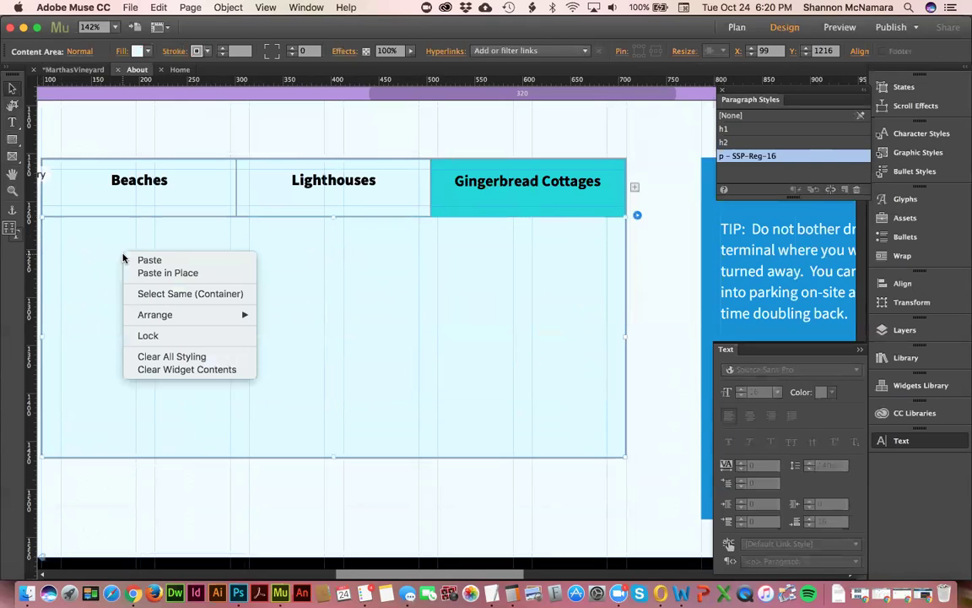
{"action": "left_click", "coordinate": [142, 272]}
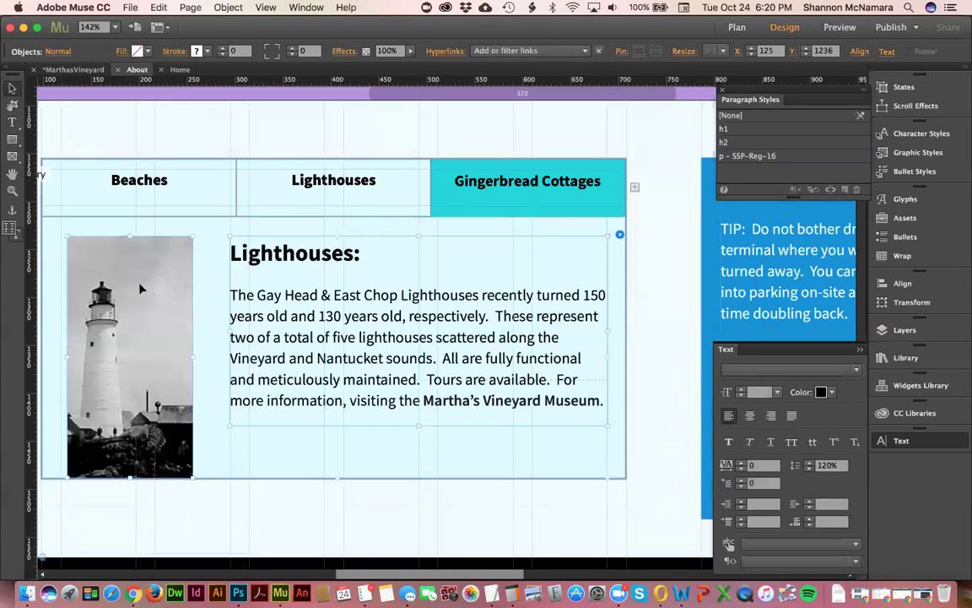
{"action": "left_click", "coordinate": [313, 467]}
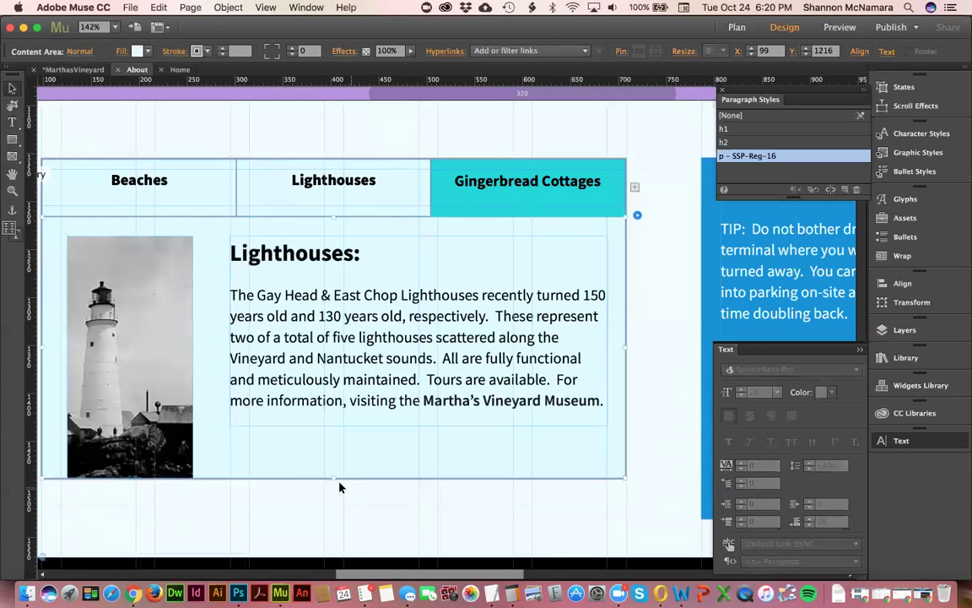
Step: Replace the lighthouse image in the Gingerbread Cottages tab with ginger1.jpeg from the "not in cc" images folder
{"action": "left_click", "coordinate": [110, 263]}
{"action": "right_click", "coordinate": [119, 276]}
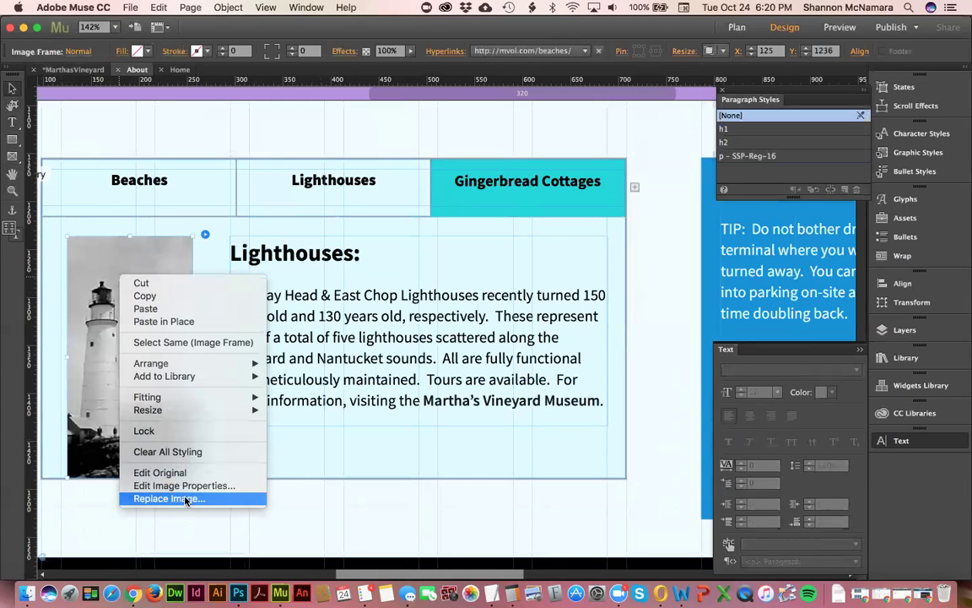
{"action": "left_click", "coordinate": [184, 499]}
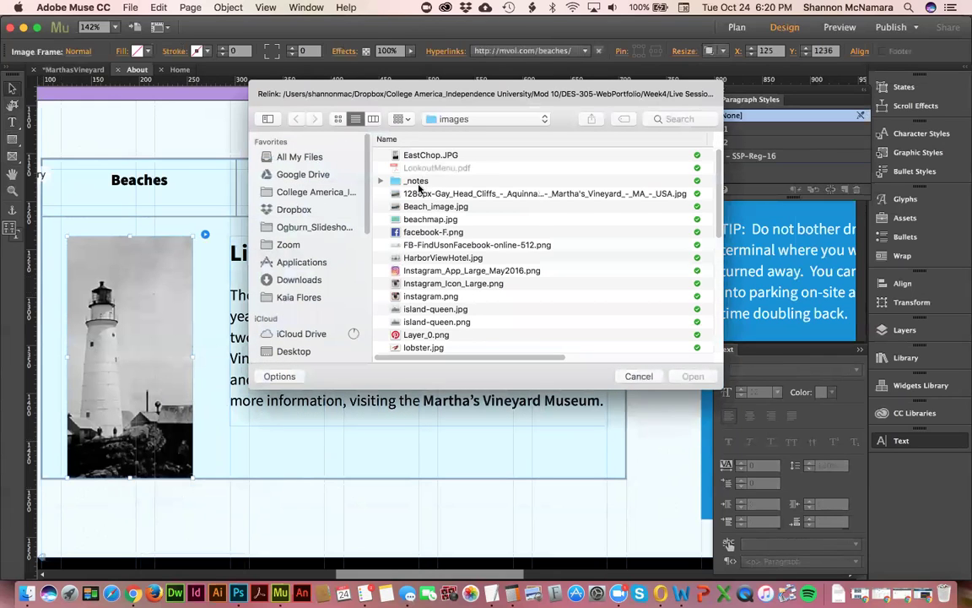
{"action": "scroll", "coordinate": [446, 268], "scroll_direction": "down", "scroll_amount": 10}
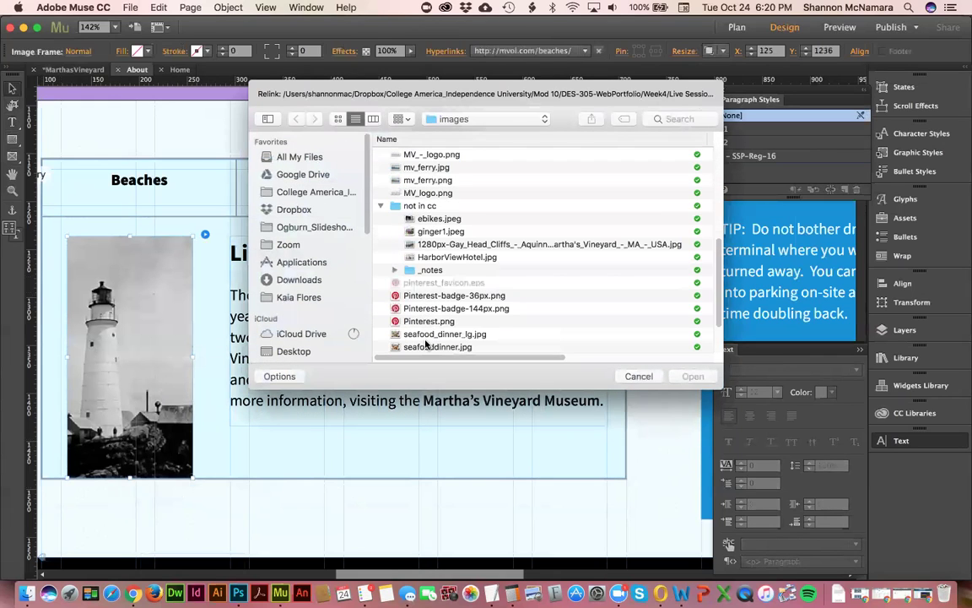
{"action": "left_click", "coordinate": [445, 232]}
{"action": "left_click", "coordinate": [690, 375]}
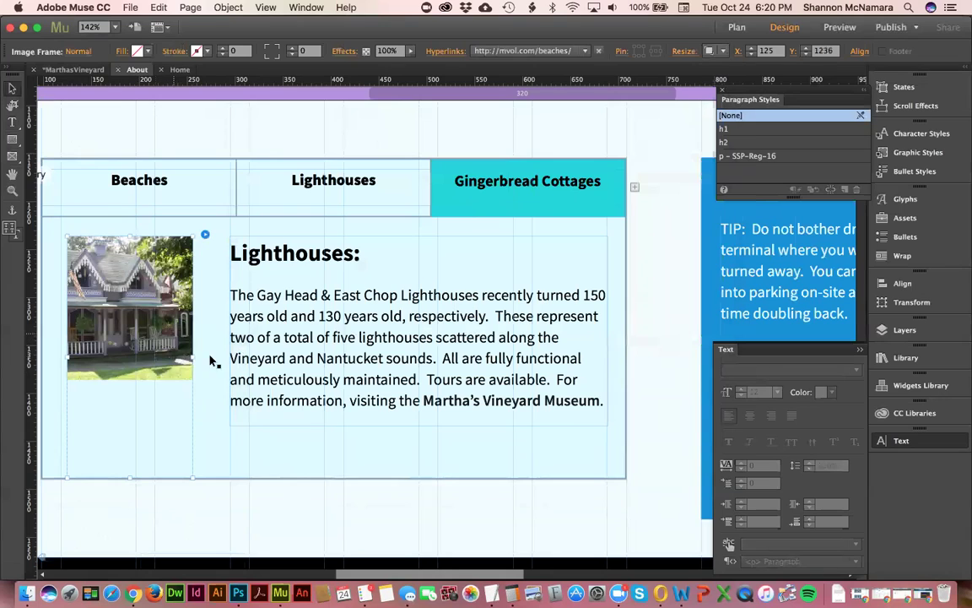
Step: Open the object options for the cottage image in the Gingerbread Cottages tab
{"action": "right_click", "coordinate": [149, 331]}
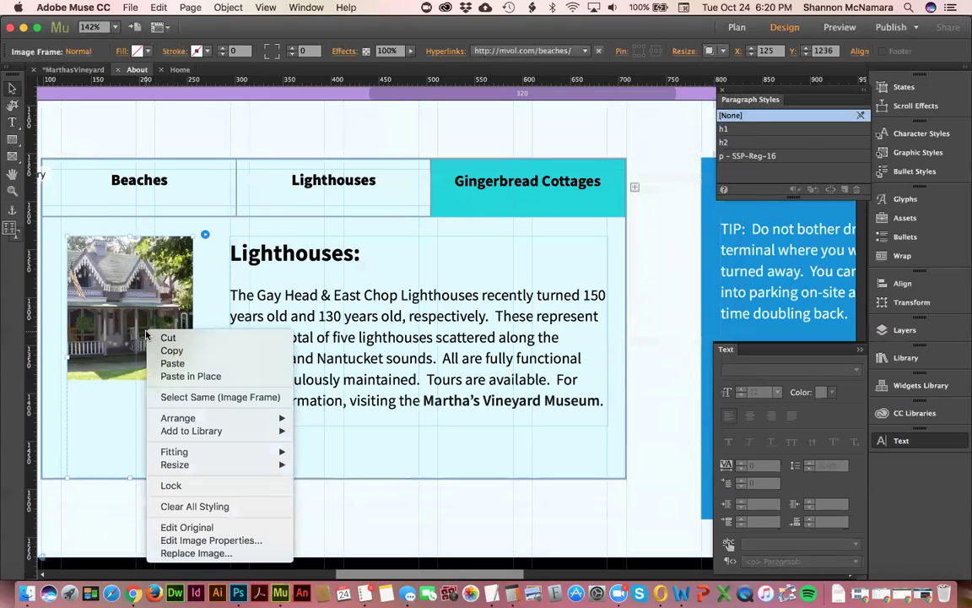
{"action": "left_click", "coordinate": [210, 541]}
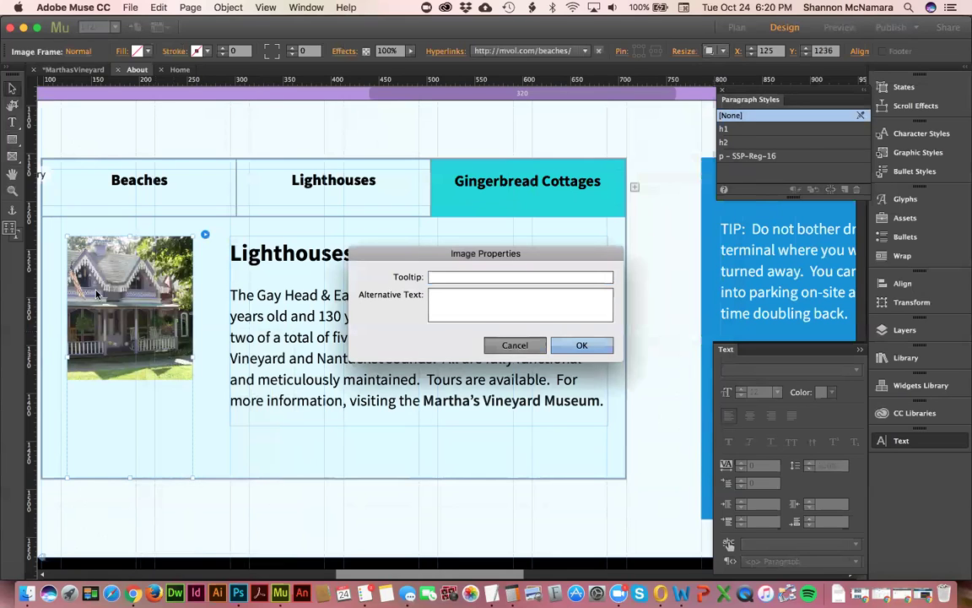
{"action": "left_click", "coordinate": [514, 346]}
{"action": "right_click", "coordinate": [107, 265]}
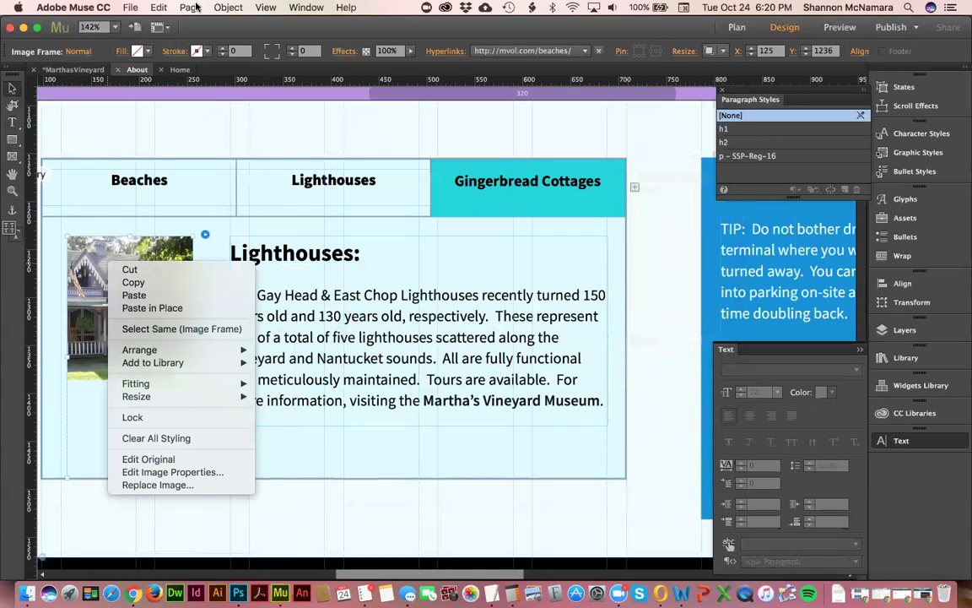
{"action": "left_click", "coordinate": [222, 7]}
{"action": "left_click", "coordinate": [156, 7]}
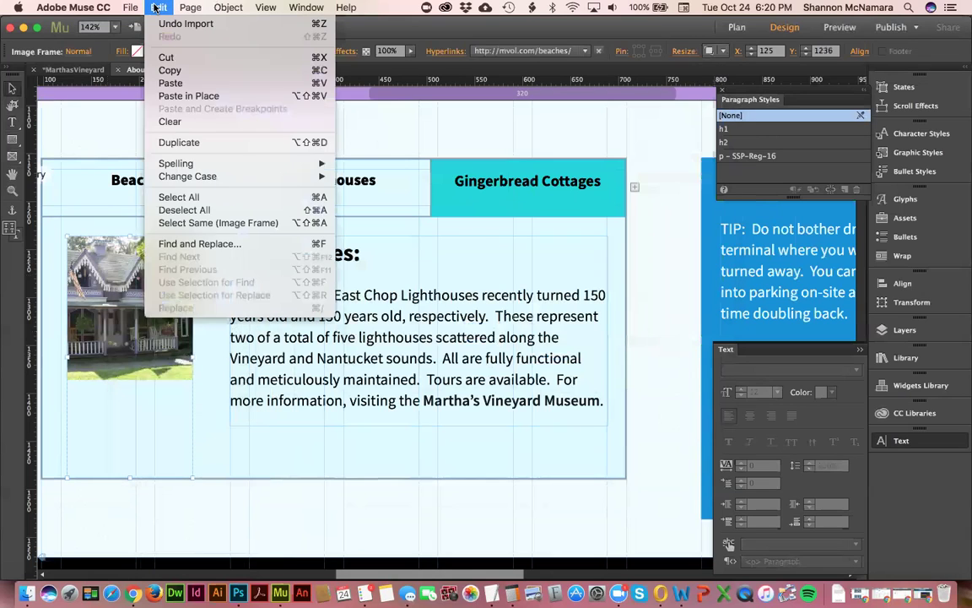
Step: Try filling the cottage photo's frame proportionally, and undo the fitting
{"action": "mouse_move", "coordinate": [230, 8]}
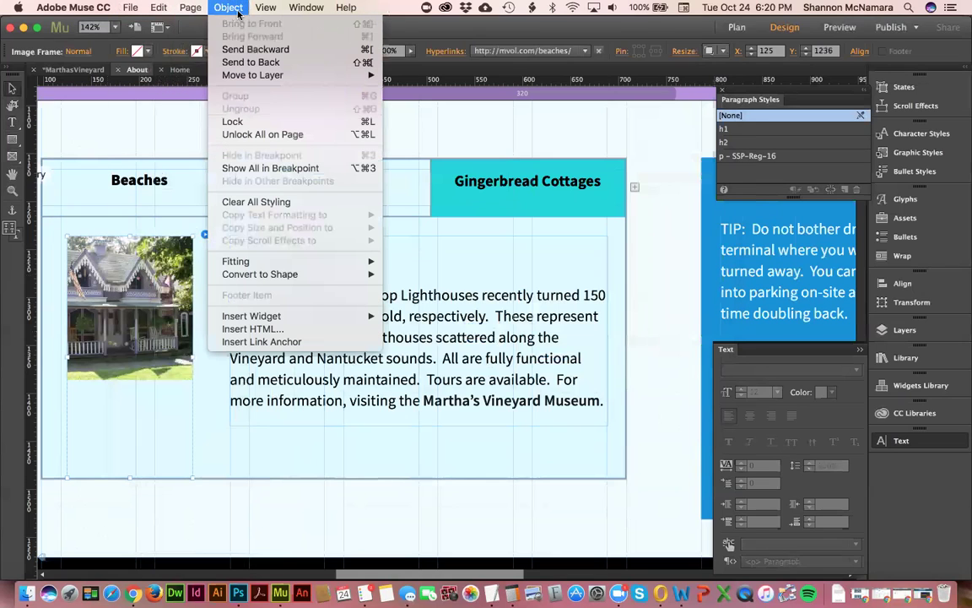
{"action": "mouse_move", "coordinate": [283, 261]}
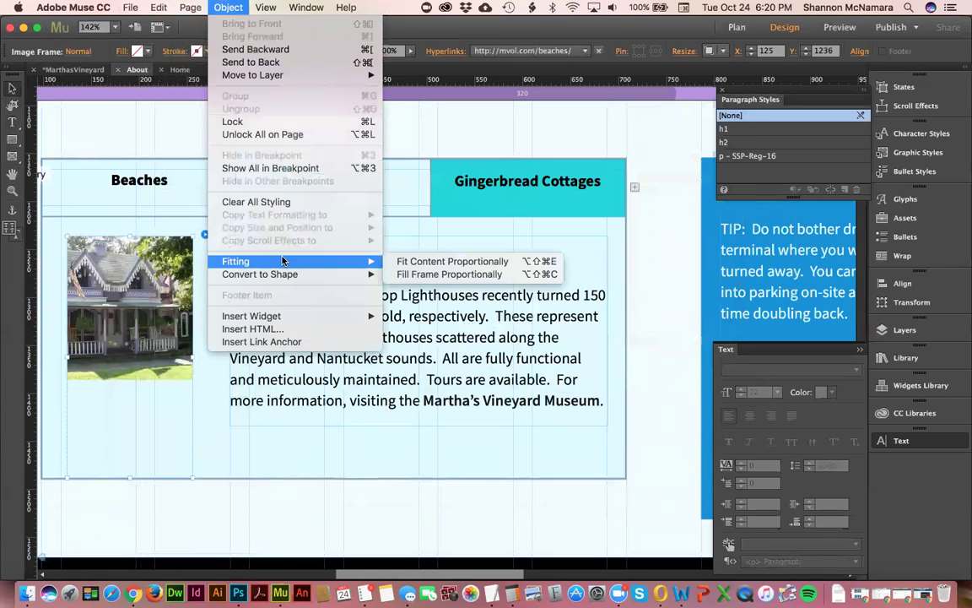
{"action": "left_click", "coordinate": [428, 274]}
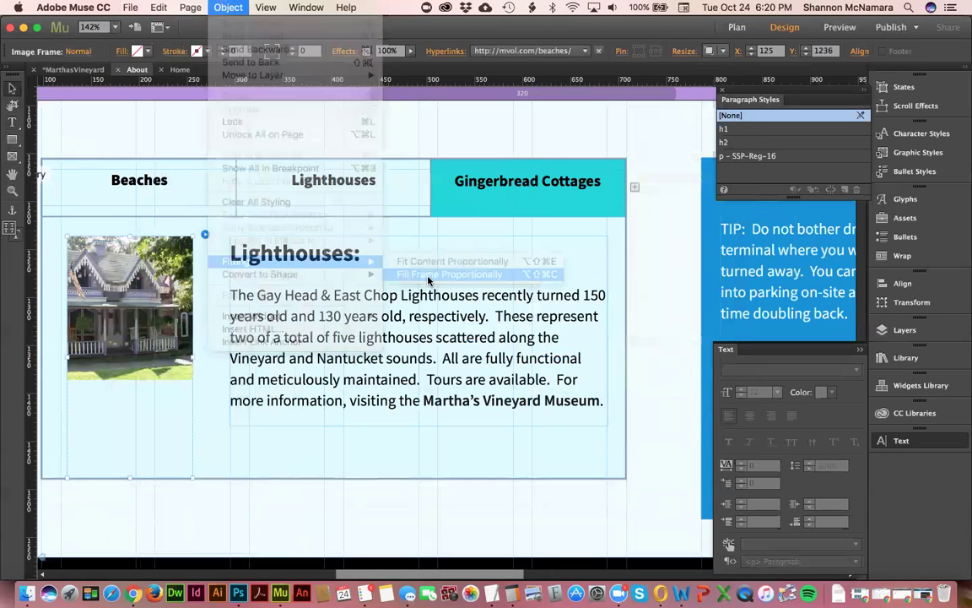
{"action": "key", "text": "super+z"}
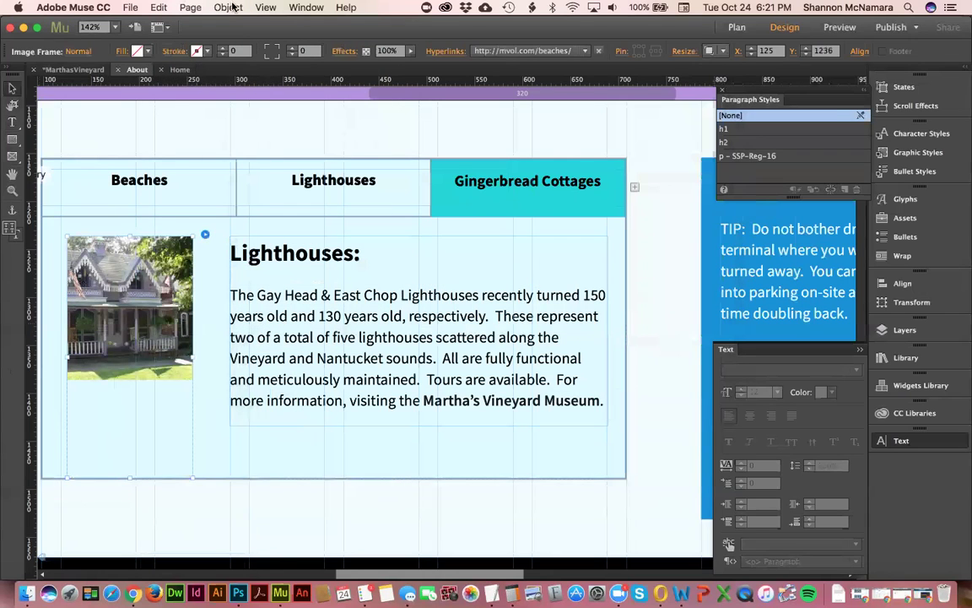
Step: Fit the cottage photo proportionally inside its frame, and crop the frame's upper and lower edges to the visible image
{"action": "left_click", "coordinate": [228, 8]}
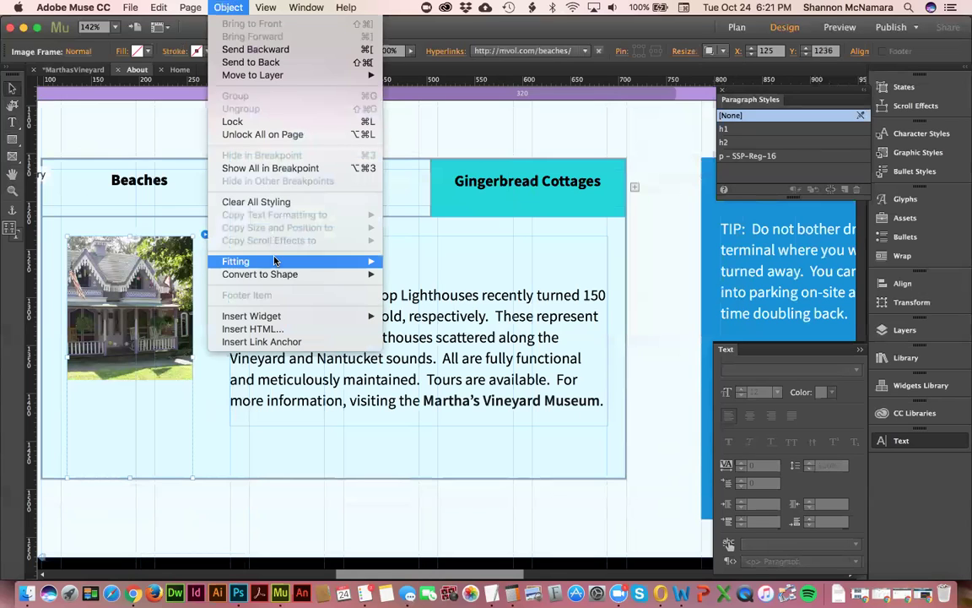
{"action": "left_click", "coordinate": [431, 262]}
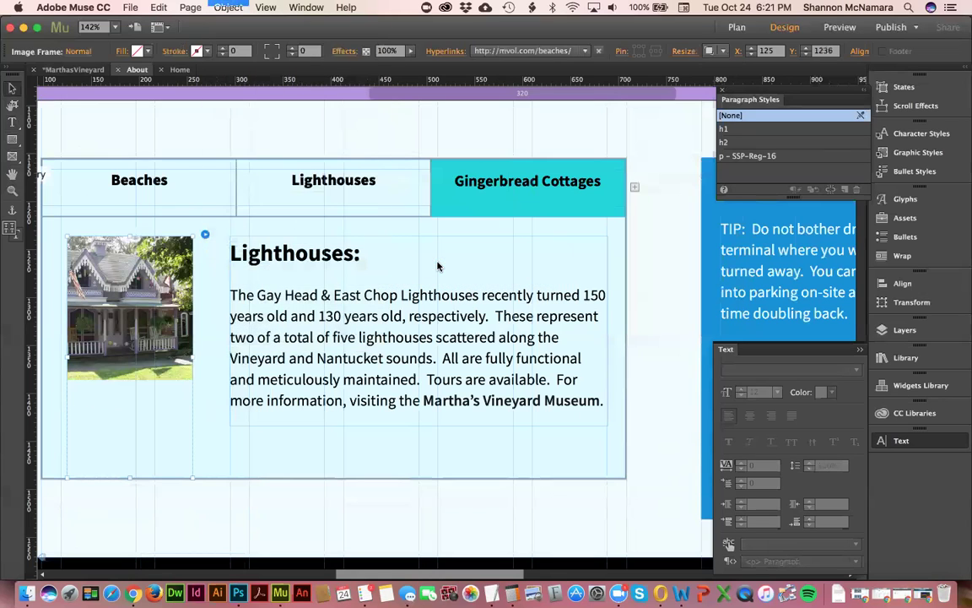
{"action": "key", "text": "c"}
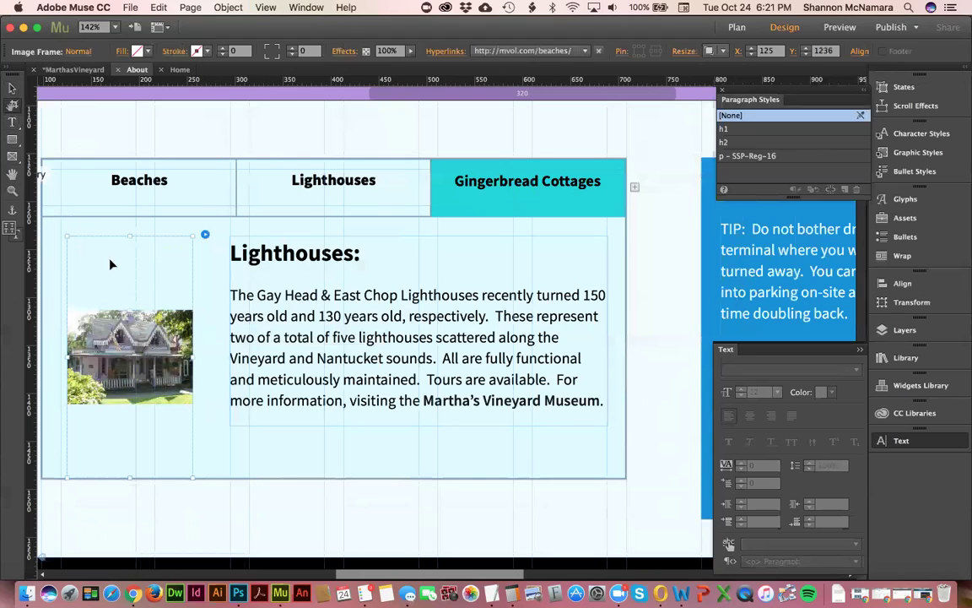
{"action": "left_click_drag", "start_coordinate": [128, 251], "coordinate": [127, 309]}
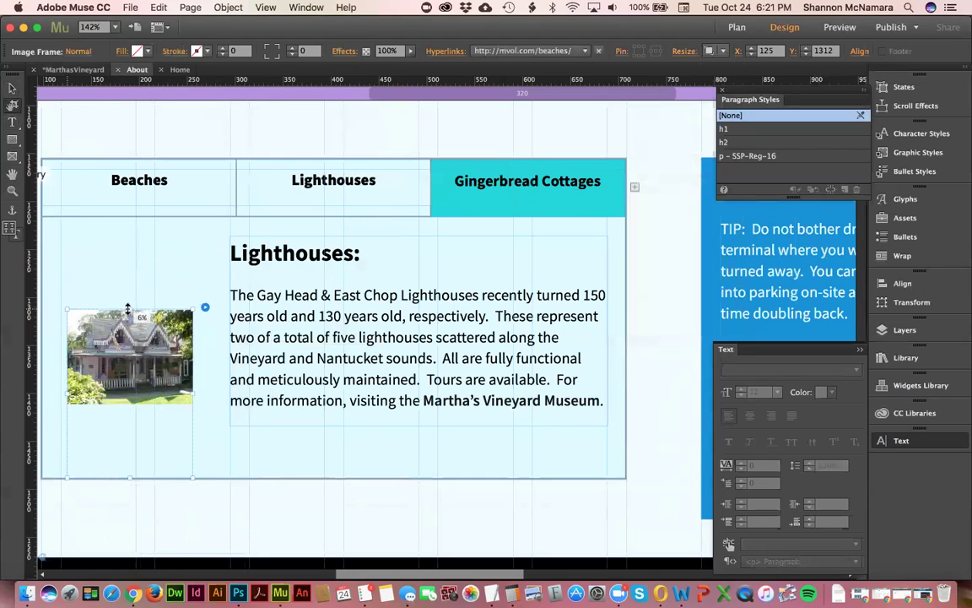
{"action": "left_click_drag", "start_coordinate": [130, 477], "coordinate": [133, 405]}
{"action": "key", "text": "v"}
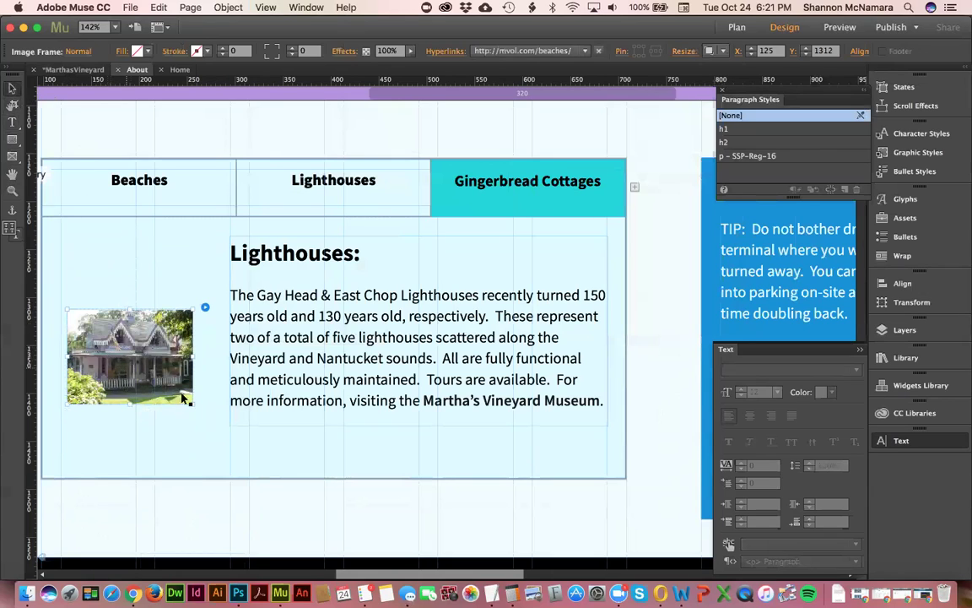
Step: Move the cottage photo to X 118, Y 1236 and enlarge it to about 9%, narrowing the adjacent text frame to make room
{"action": "left_click_drag", "start_coordinate": [119, 362], "coordinate": [101, 299]}
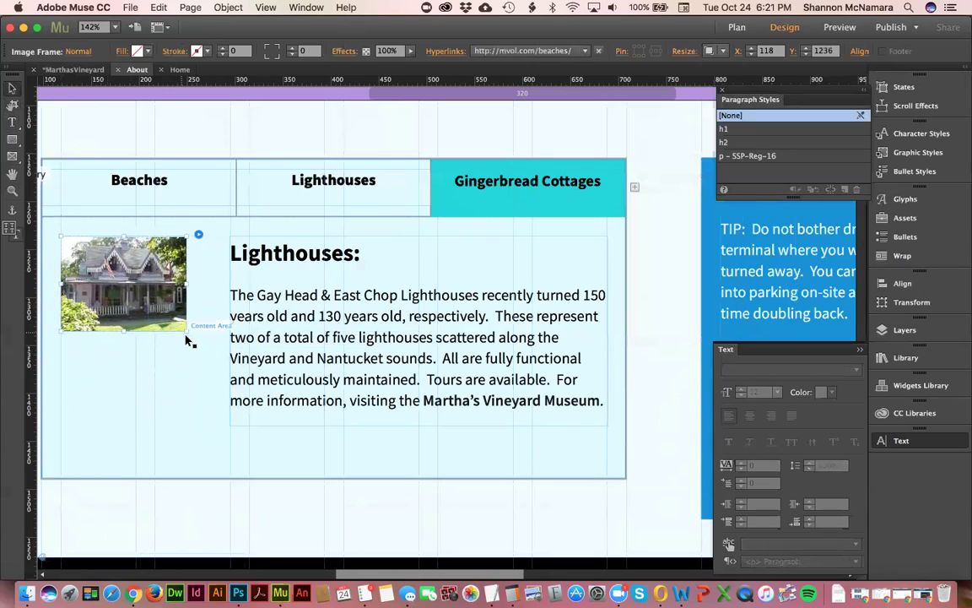
{"action": "left_click_drag", "start_coordinate": [187, 338], "coordinate": [213, 361]}
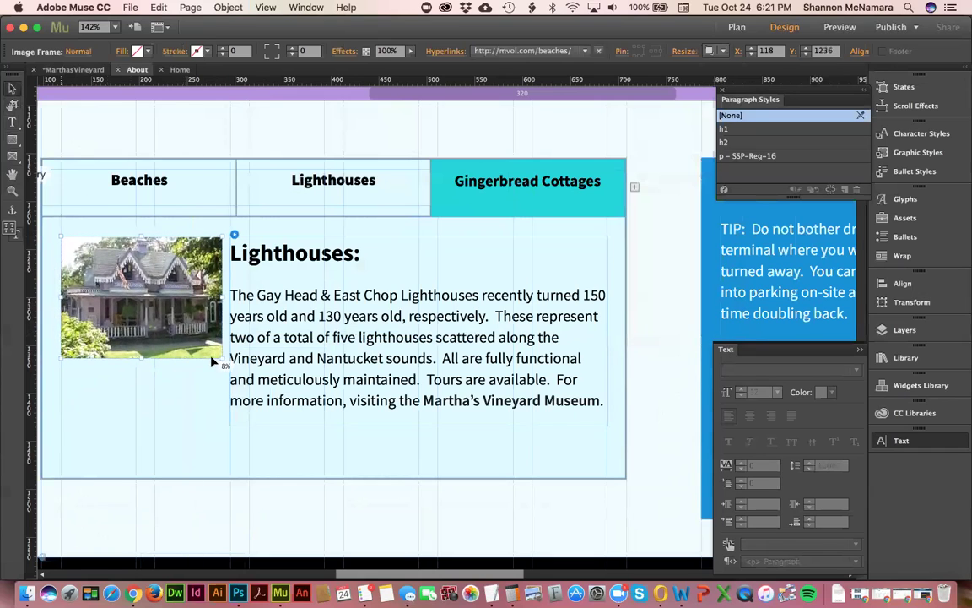
{"action": "left_click", "coordinate": [235, 344]}
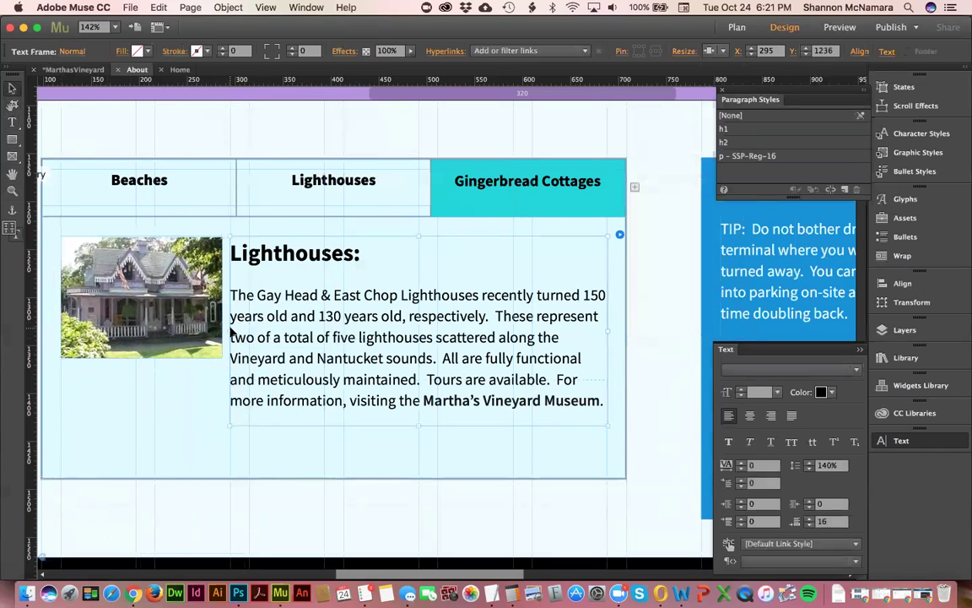
{"action": "left_click_drag", "start_coordinate": [243, 332], "coordinate": [225, 362]}
{"action": "left_click", "coordinate": [220, 355]}
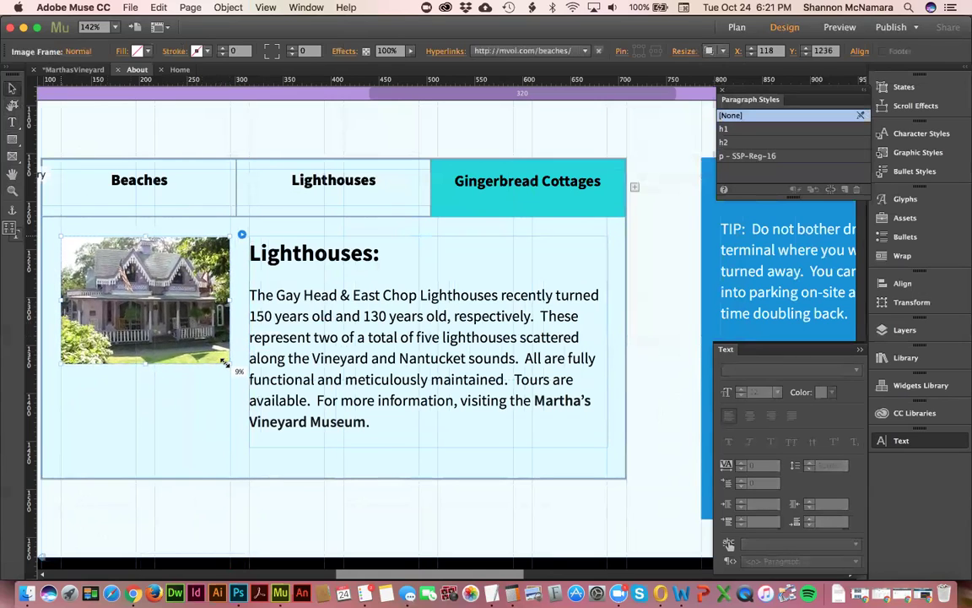
{"action": "left_click", "coordinate": [327, 317]}
Step: Switch to Word, cancel the hyperlink editing, and copy the Gingerbread Cottages heading and paragraph from about.docx
{"action": "key", "text": "super+Tab"}
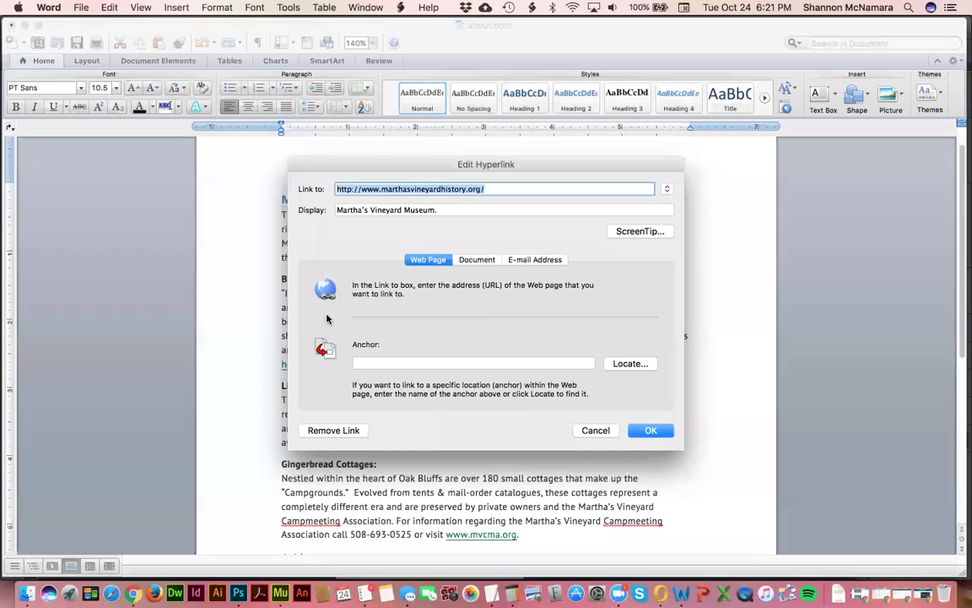
{"action": "left_click", "coordinate": [595, 430]}
{"action": "left_click", "coordinate": [277, 464]}
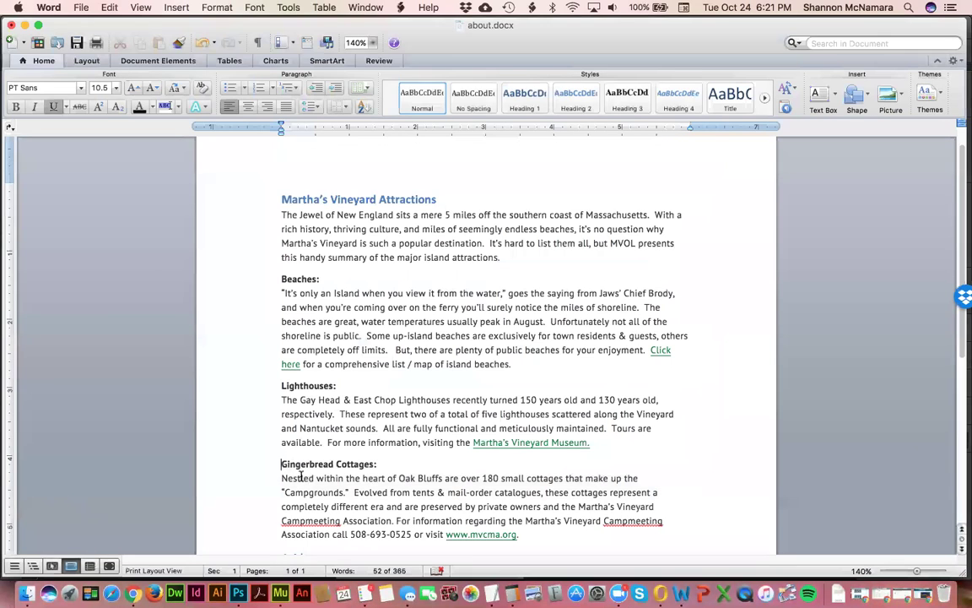
{"action": "left_click", "coordinate": [534, 542], "text": "shift"}
{"action": "key", "text": "super+c"}
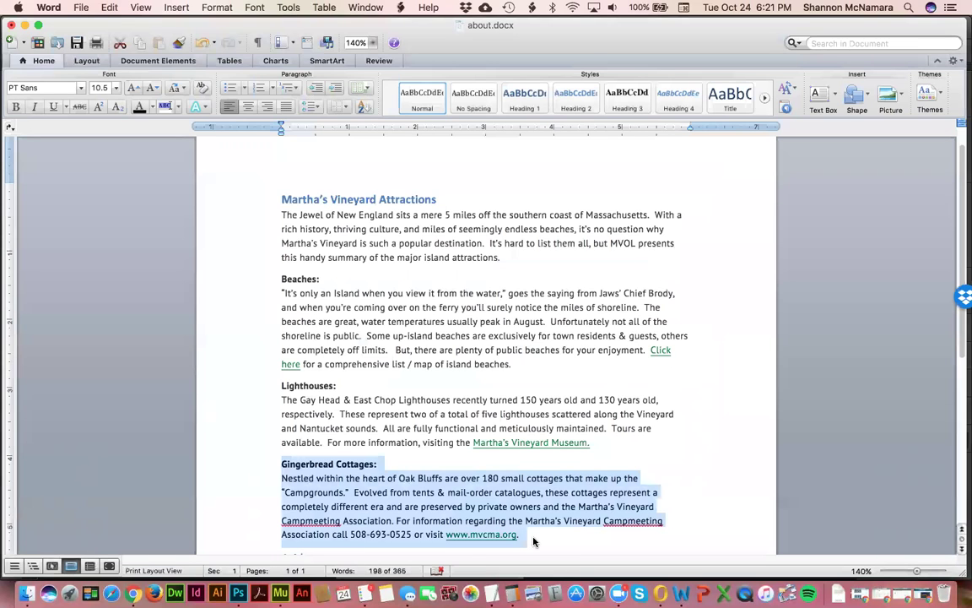
Step: Return to Adobe Muse, replace all the Lighthouses text with the copied Gingerbread Cottages text, and remove the trailing empty line
{"action": "key", "text": "super+Tab"}
{"action": "double_click", "coordinate": [363, 291]}
{"action": "key", "text": "super+a"}
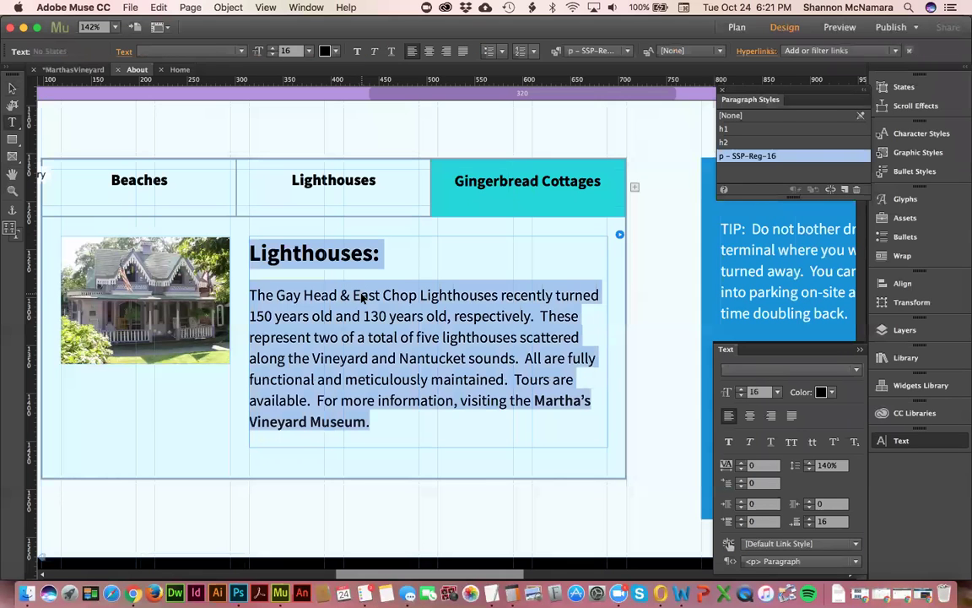
{"action": "key", "text": "super+v"}
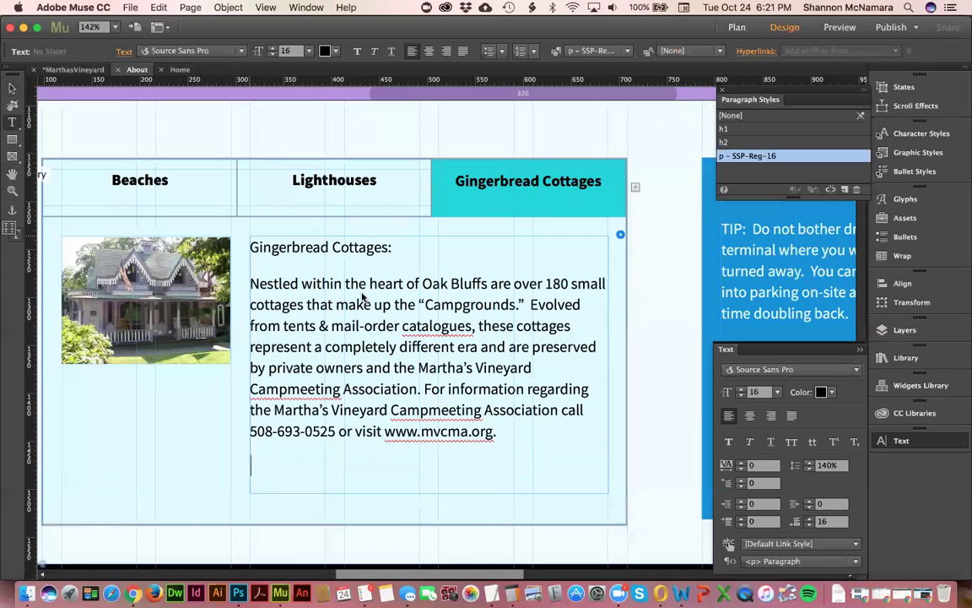
{"action": "key", "text": "BackSpace"}
Step: Apply the h2 paragraph style to the "Gingerbread Cottages:" heading line
{"action": "key", "text": "super+Up"}
{"action": "key", "text": "shift+End"}
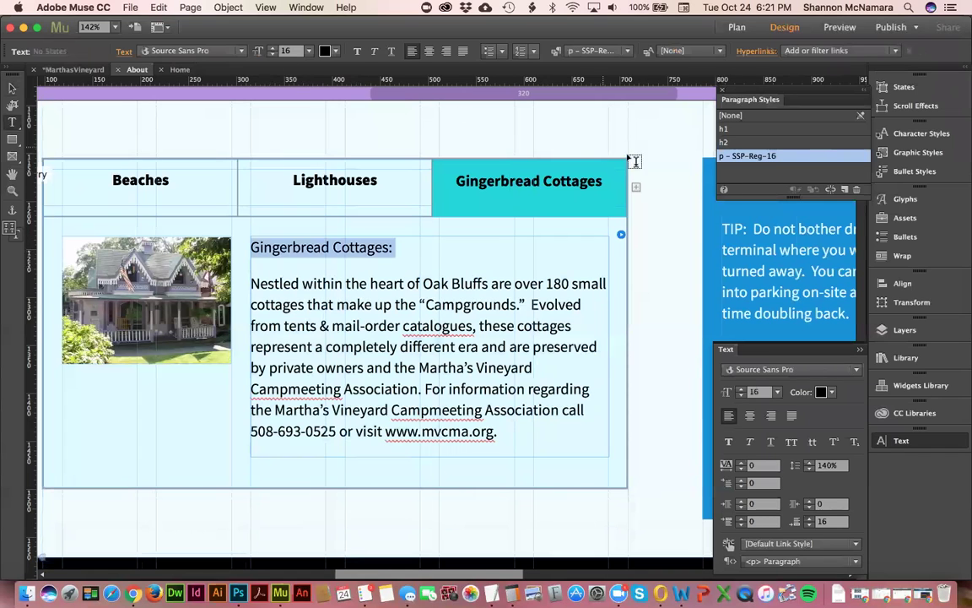
{"action": "left_click", "coordinate": [726, 143]}
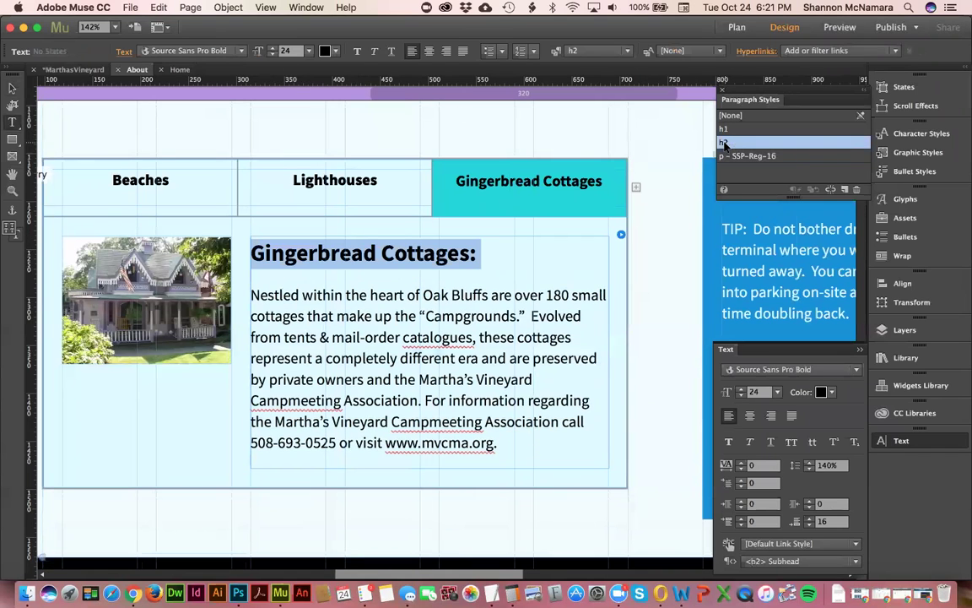
{"action": "key", "text": "super+Tab"}
{"action": "left_click", "coordinate": [530, 487]}
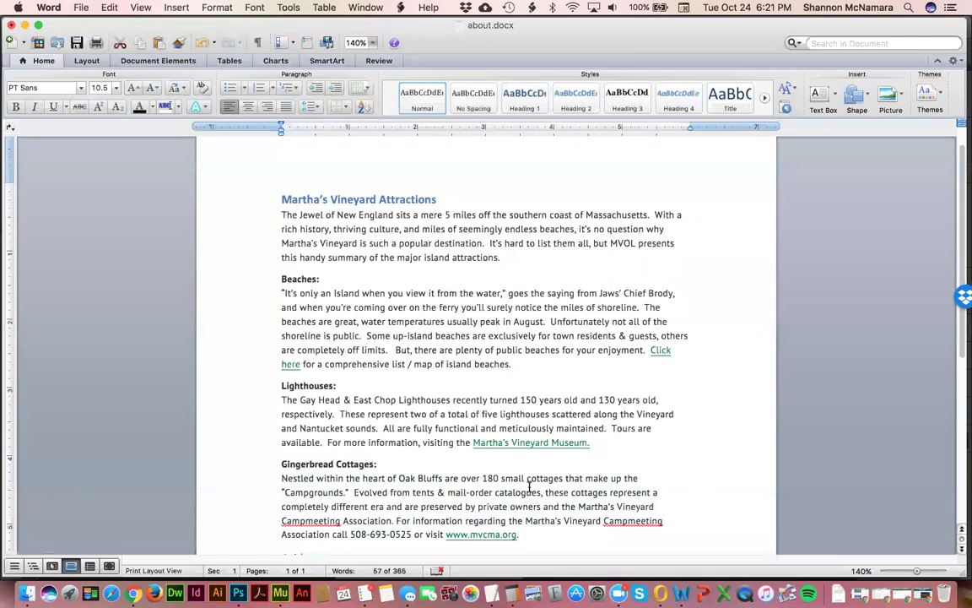
{"action": "left_click", "coordinate": [619, 520]}
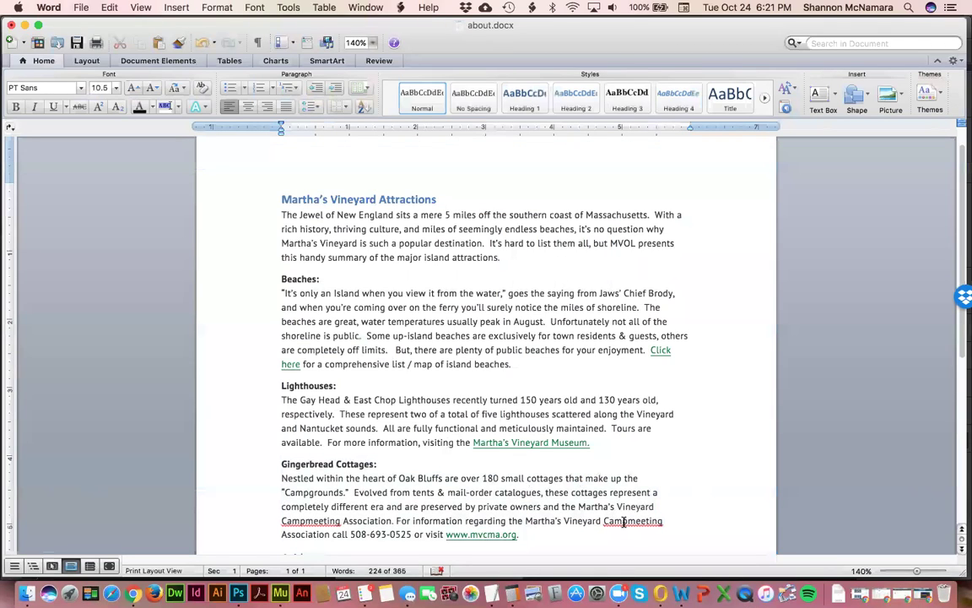
{"action": "right_click", "coordinate": [475, 537]}
{"action": "mouse_move", "coordinate": [591, 566]}
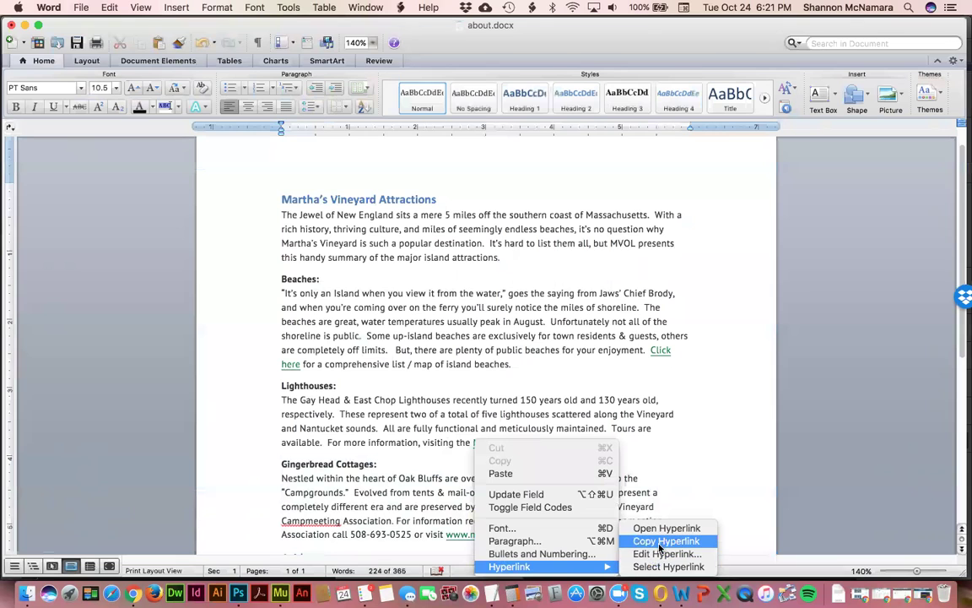
{"action": "left_click", "coordinate": [236, 427]}
{"action": "key", "text": "super+Tab"}
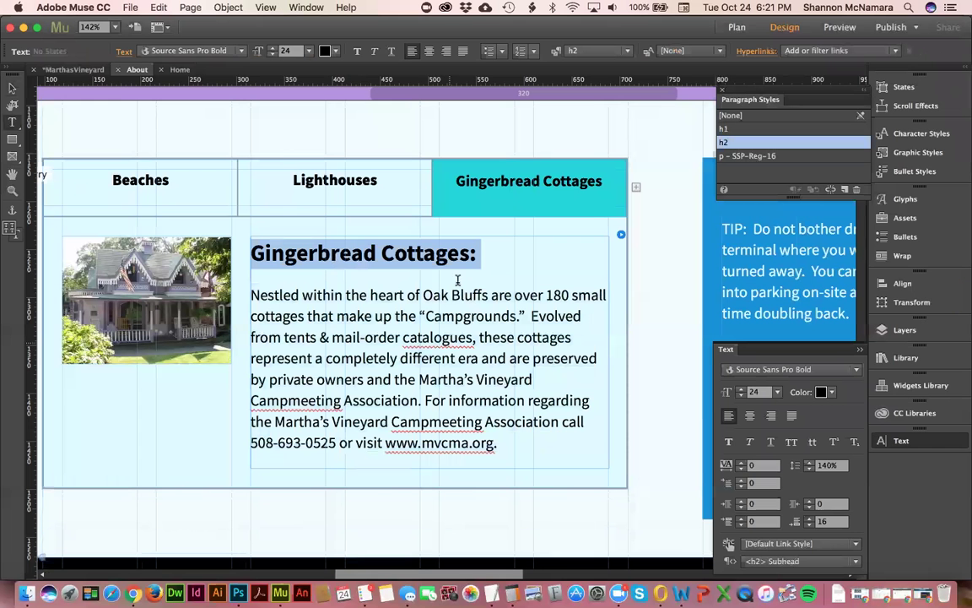
{"action": "left_click", "coordinate": [387, 445]}
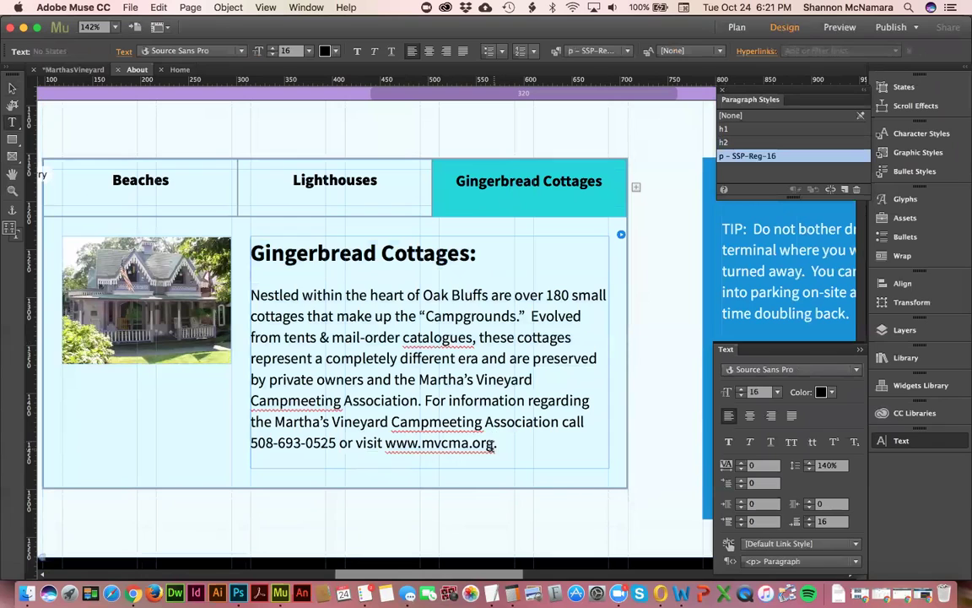
{"action": "left_click_drag", "start_coordinate": [387, 445], "coordinate": [495, 445]}
{"action": "left_click", "coordinate": [828, 51]}
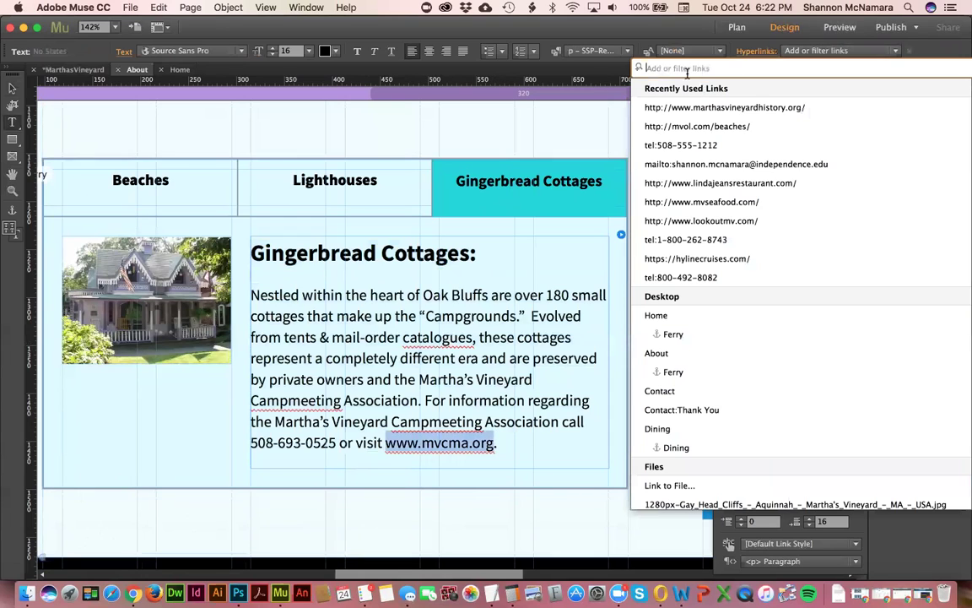
{"action": "right_click", "coordinate": [687, 68]}
{"action": "key", "text": "Escape"}
{"action": "key", "text": "super+Tab"}
{"action": "right_click", "coordinate": [489, 535]}
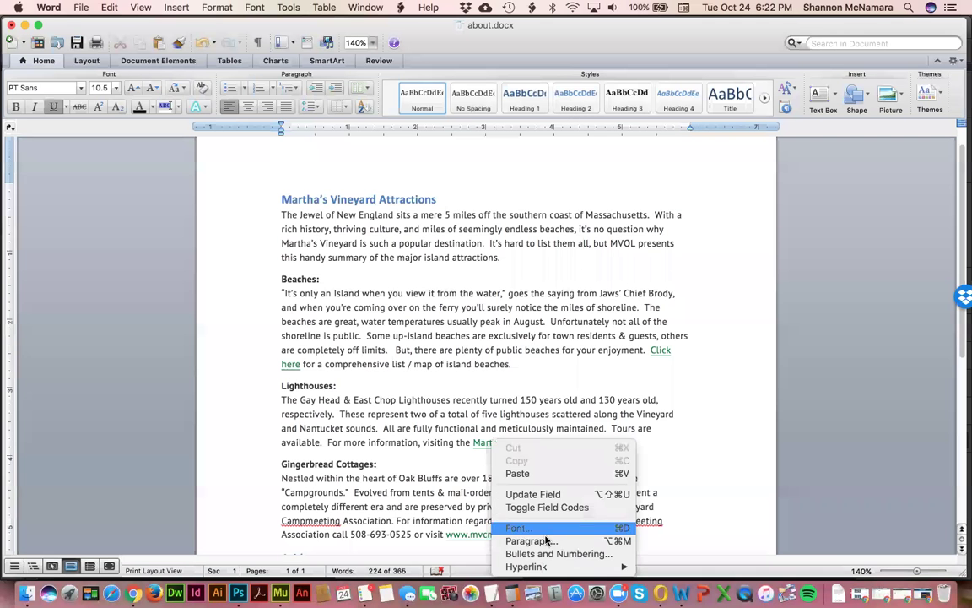
{"action": "mouse_move", "coordinate": [590, 566]}
{"action": "left_click", "coordinate": [684, 553]}
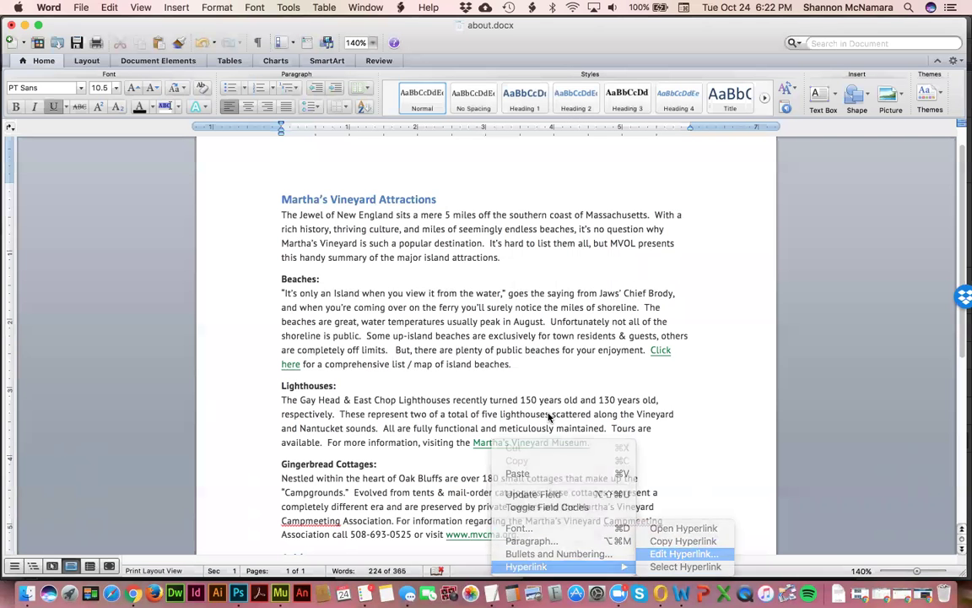
{"action": "key", "text": "super+Tab"}
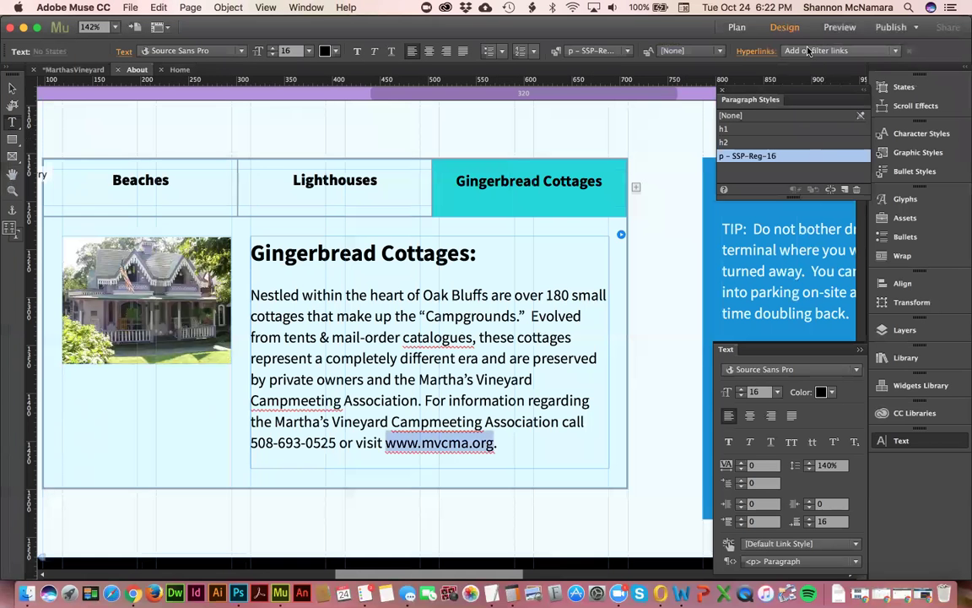
{"action": "left_click", "coordinate": [808, 51]}
{"action": "key", "text": "super+v"}
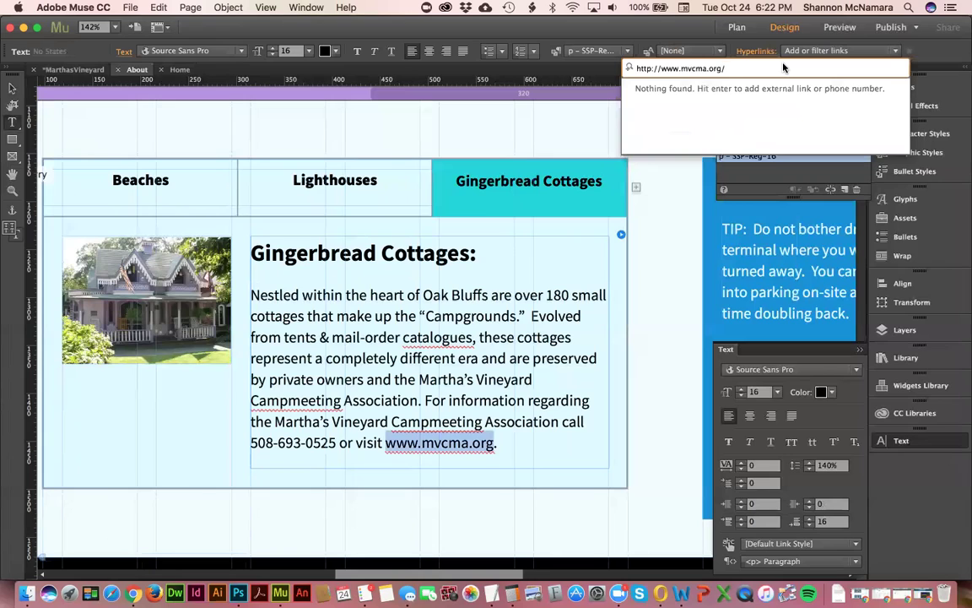
{"action": "key", "text": "Return"}
{"action": "left_click", "coordinate": [756, 51]}
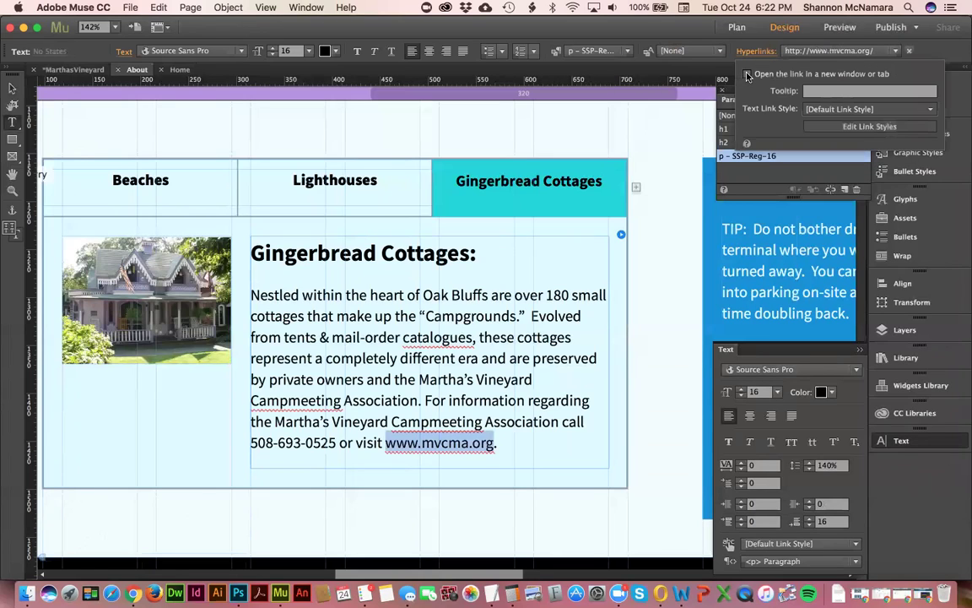
{"action": "left_click", "coordinate": [747, 74]}
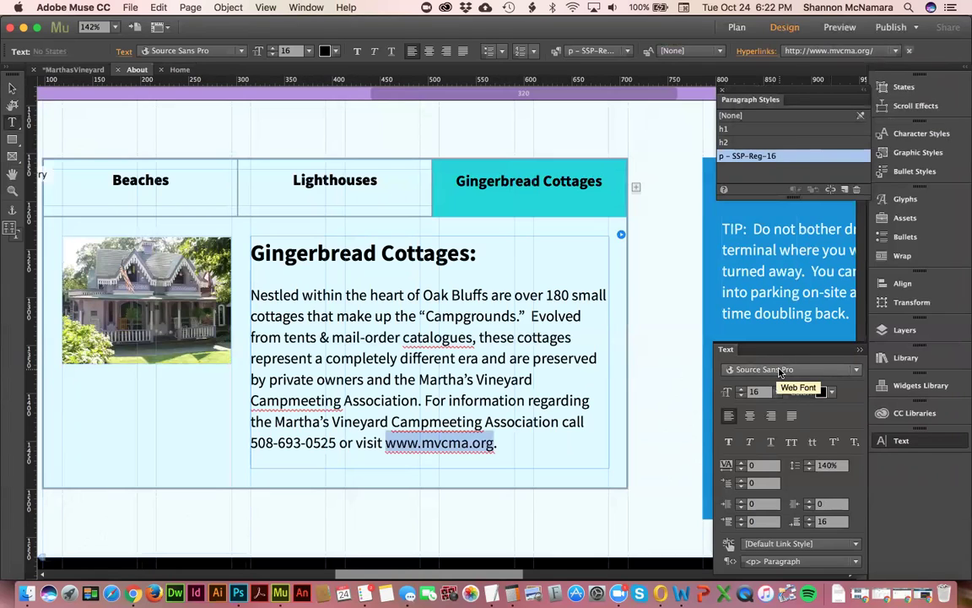
{"action": "left_click", "coordinate": [779, 372]}
{"action": "mouse_move", "coordinate": [759, 370]}
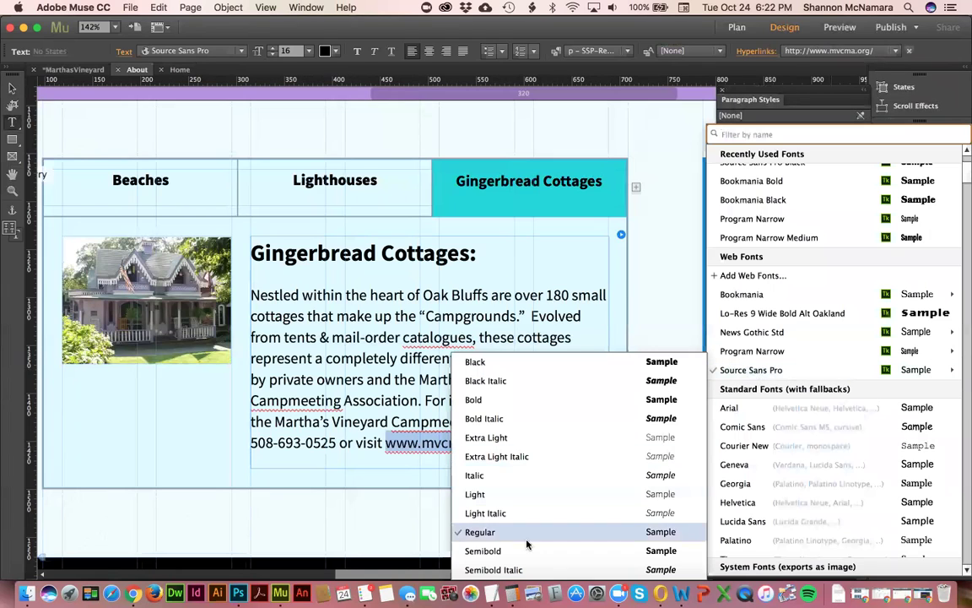
{"action": "left_click", "coordinate": [11, 89]}
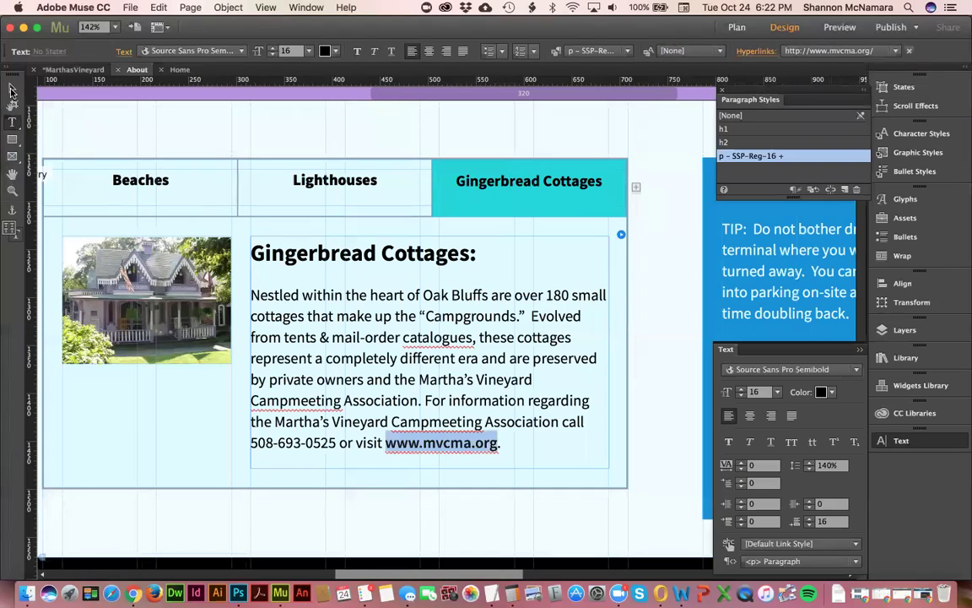
{"action": "left_click", "coordinate": [666, 261]}
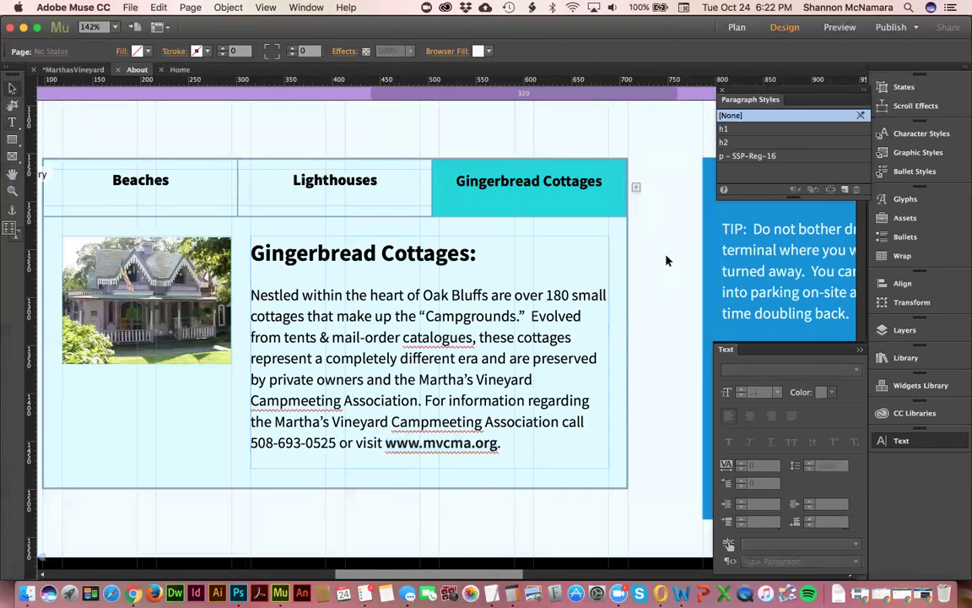
Step: Extend the Gingerbread Cottages tabbed panel downward to line up with the lower edge of the blue Ferry Trip Tips box
{"action": "key", "text": "super+0"}
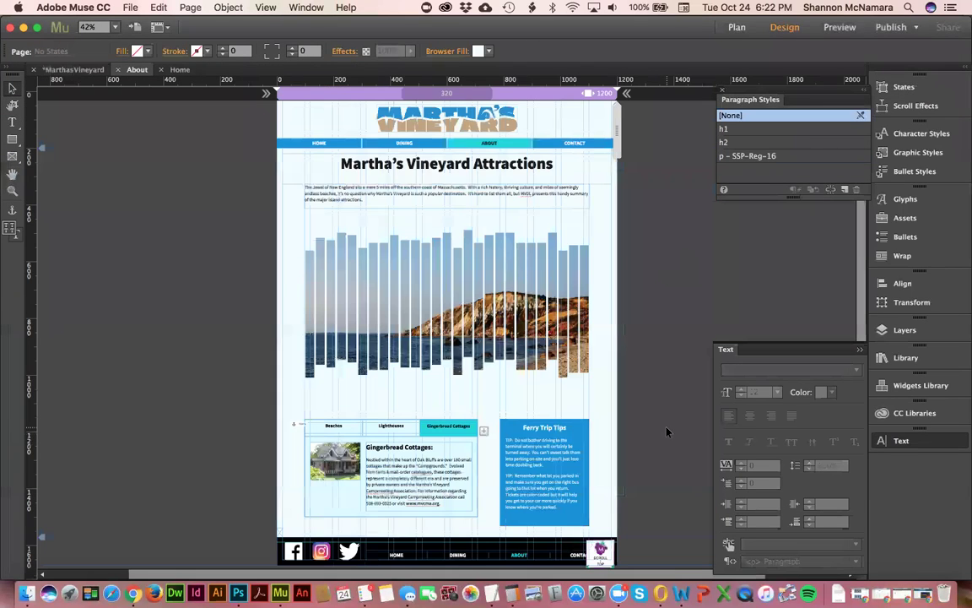
{"action": "left_click", "coordinate": [377, 522]}
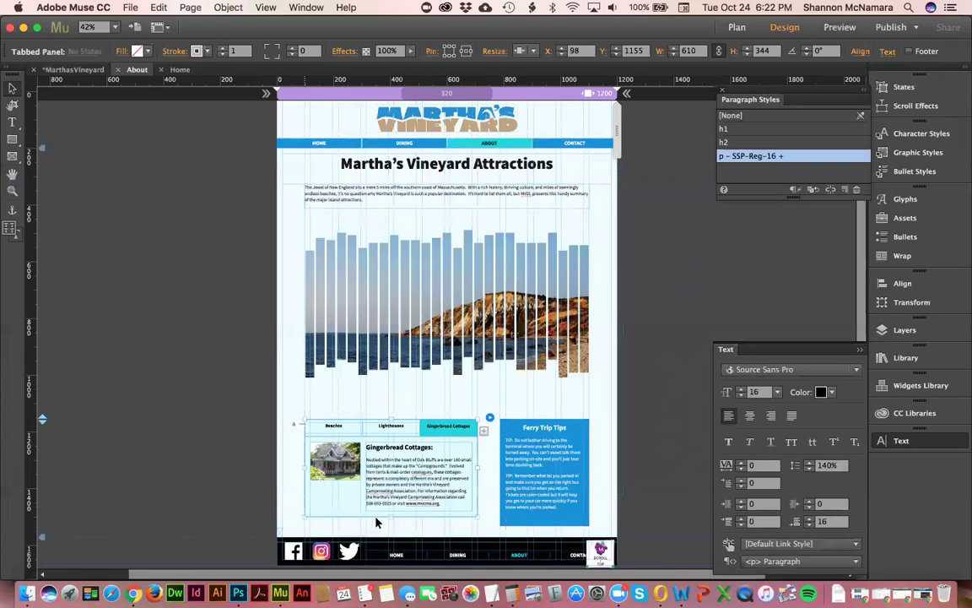
{"action": "left_click_drag", "start_coordinate": [391, 518], "coordinate": [394, 527]}
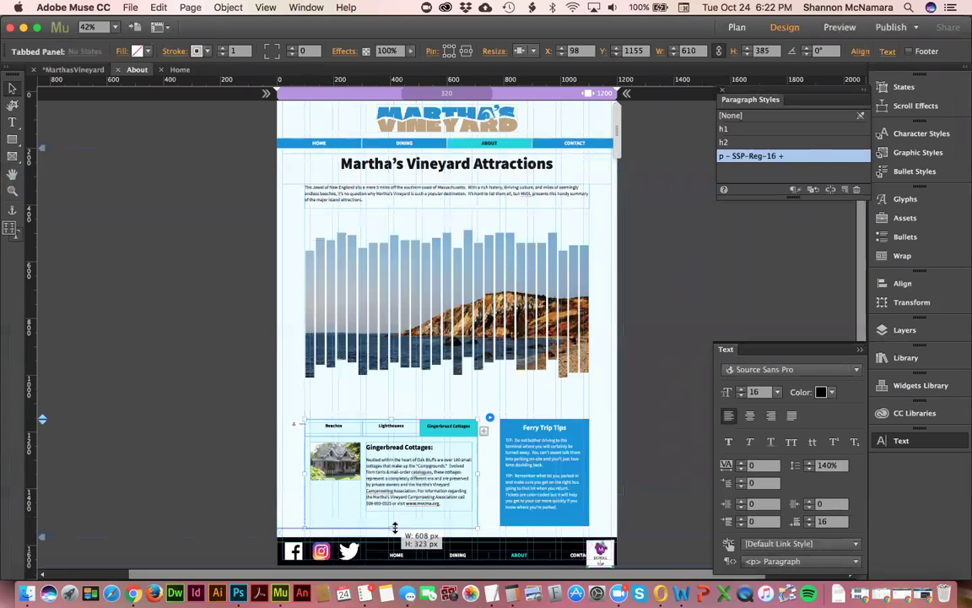
{"action": "left_click", "coordinate": [603, 398]}
Step: Show the Lighthouses and Beaches tabs of the tabbed panel to check their content and layout
{"action": "left_click", "coordinate": [399, 431]}
{"action": "left_click", "coordinate": [395, 430]}
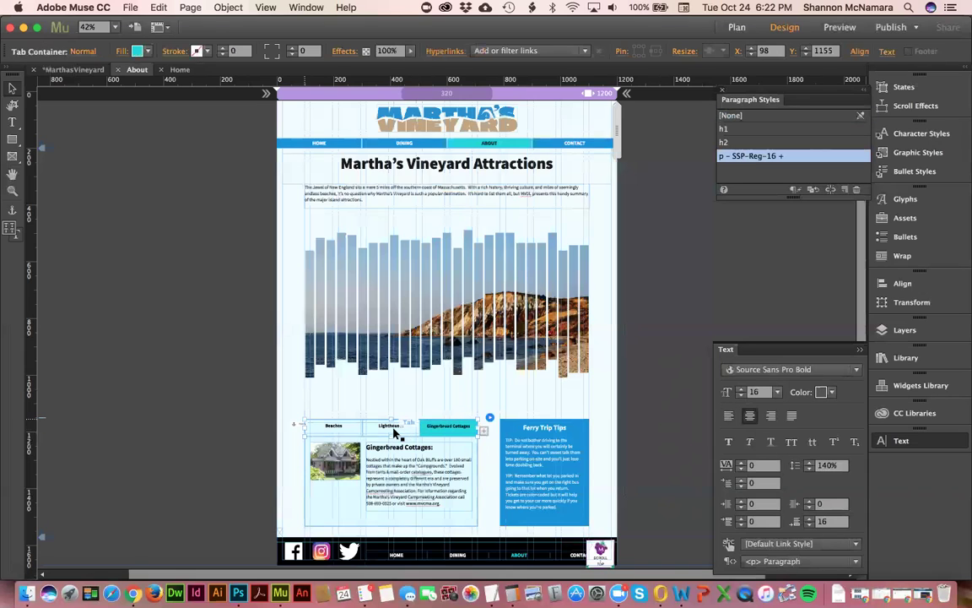
{"action": "left_click", "coordinate": [397, 432]}
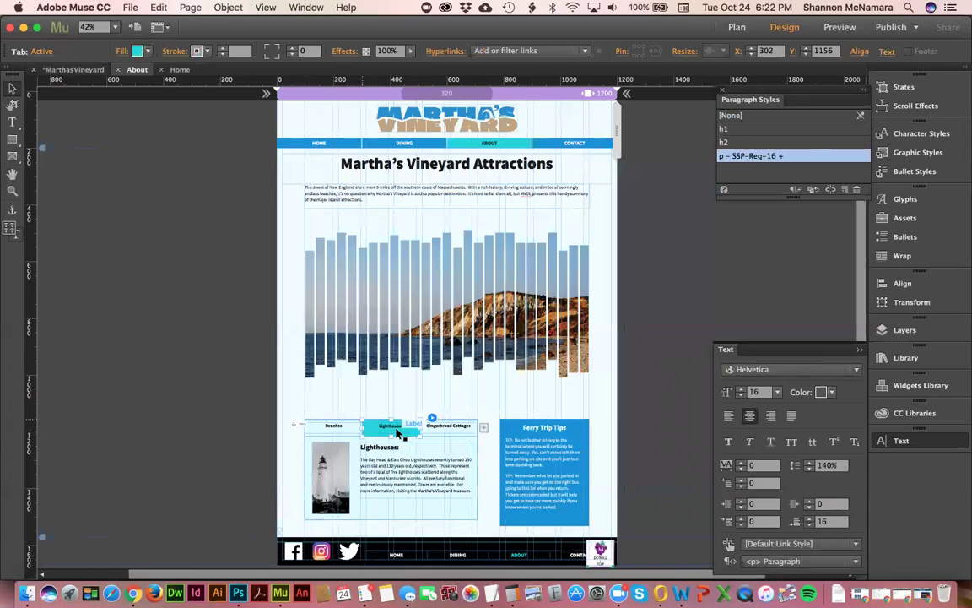
{"action": "left_click", "coordinate": [342, 430]}
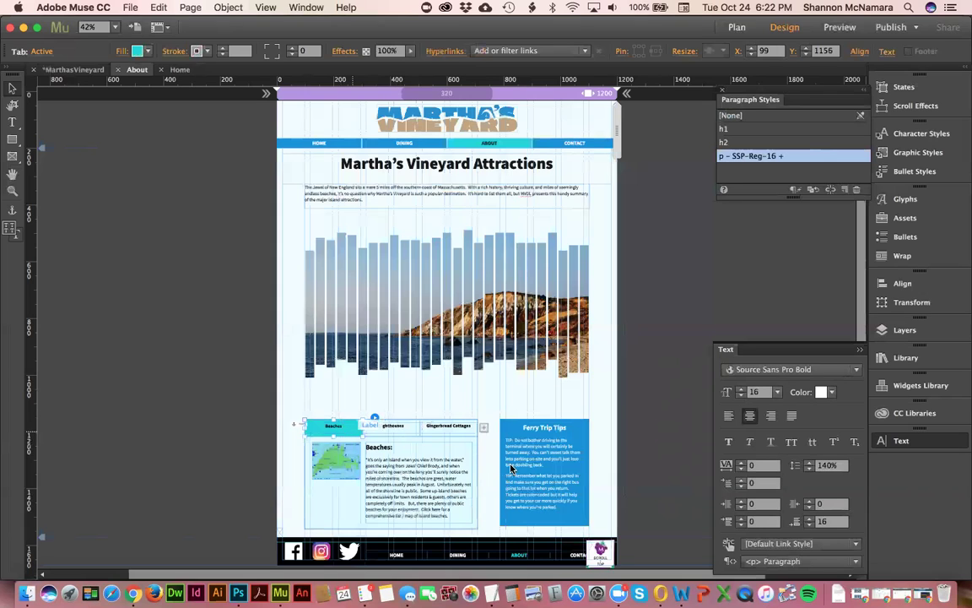
Step: In Word, cancel the hyperlink editing and copy the Aside text from the Beaches on Martha's Vineyard headline through the permits sentence
{"action": "left_click", "coordinate": [527, 432]}
{"action": "left_click", "coordinate": [527, 432]}
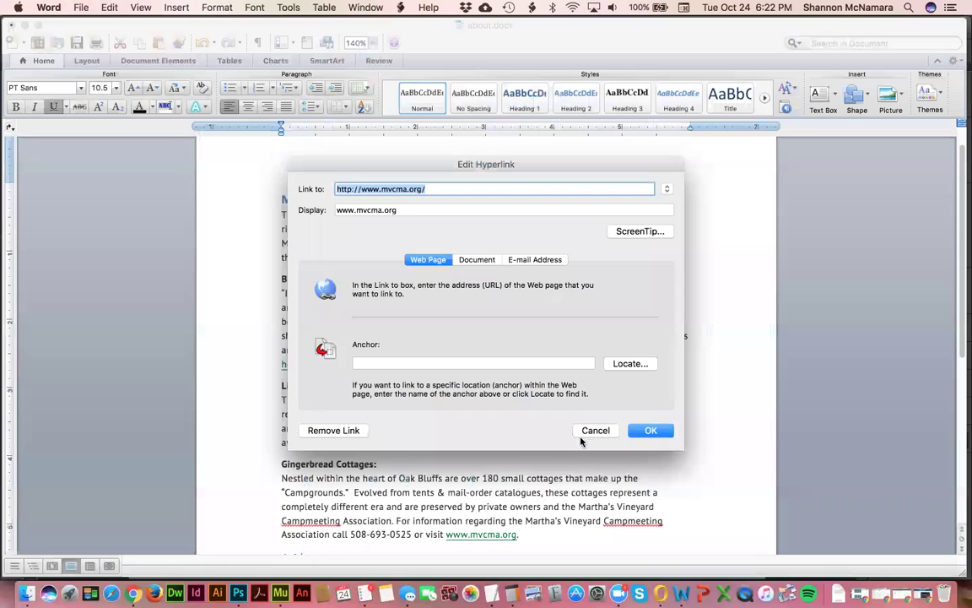
{"action": "left_click", "coordinate": [582, 435]}
{"action": "scroll", "coordinate": [302, 372], "scroll_direction": "down", "scroll_amount": 5}
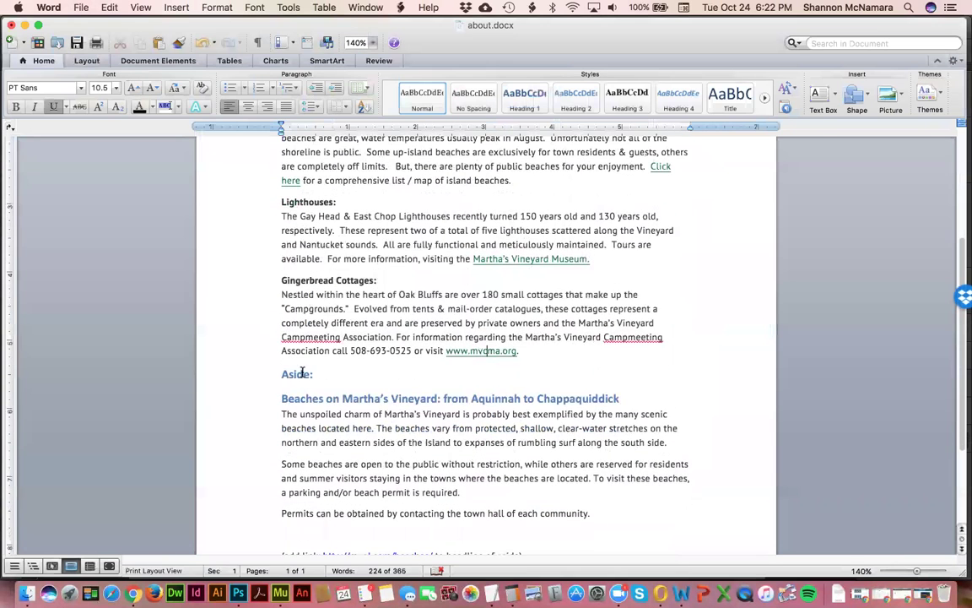
{"action": "scroll", "coordinate": [294, 462], "scroll_direction": "down", "scroll_amount": 2}
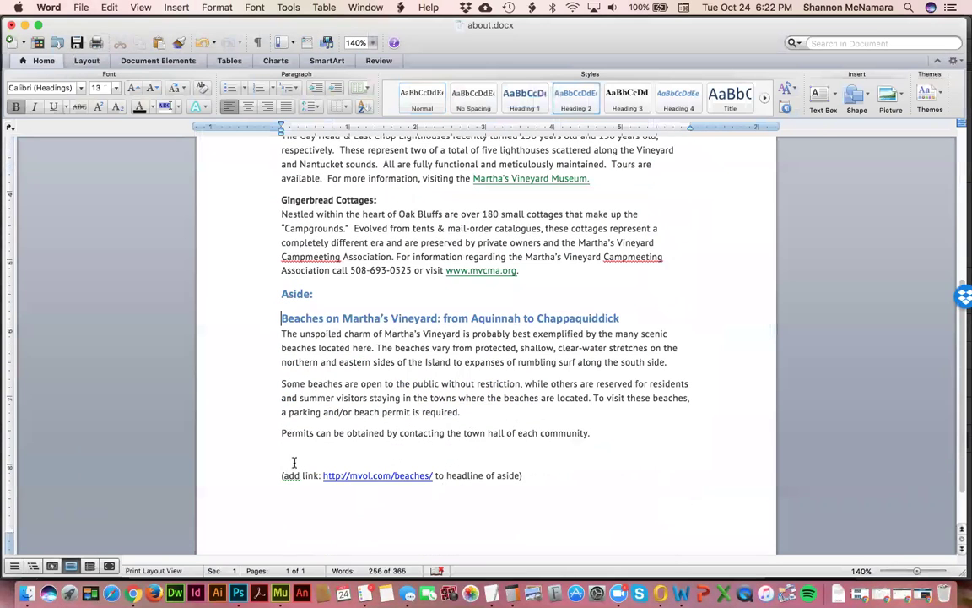
{"action": "left_click", "coordinate": [594, 433], "text": "shift"}
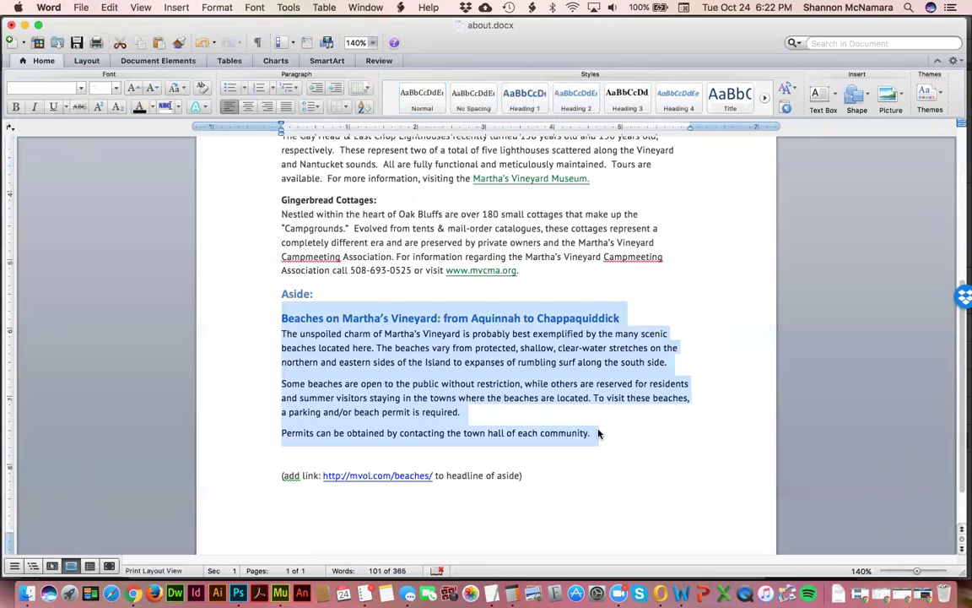
Step: Back in Adobe Muse, replace all the Ferry Trip Tips text in the blue box with the copied aside text
{"action": "key", "text": "super+Tab"}
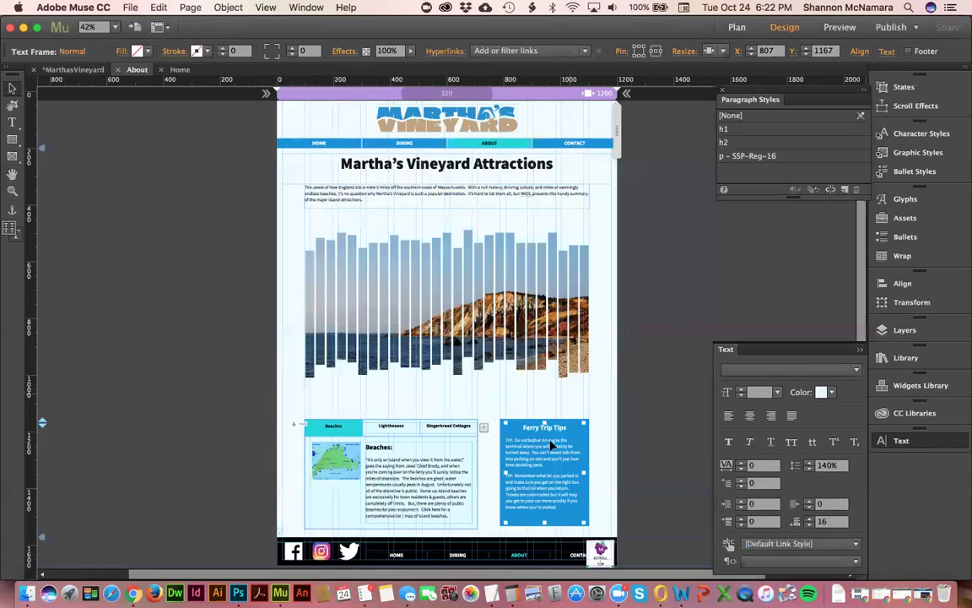
{"action": "double_click", "coordinate": [533, 441]}
{"action": "key", "text": "super+a"}
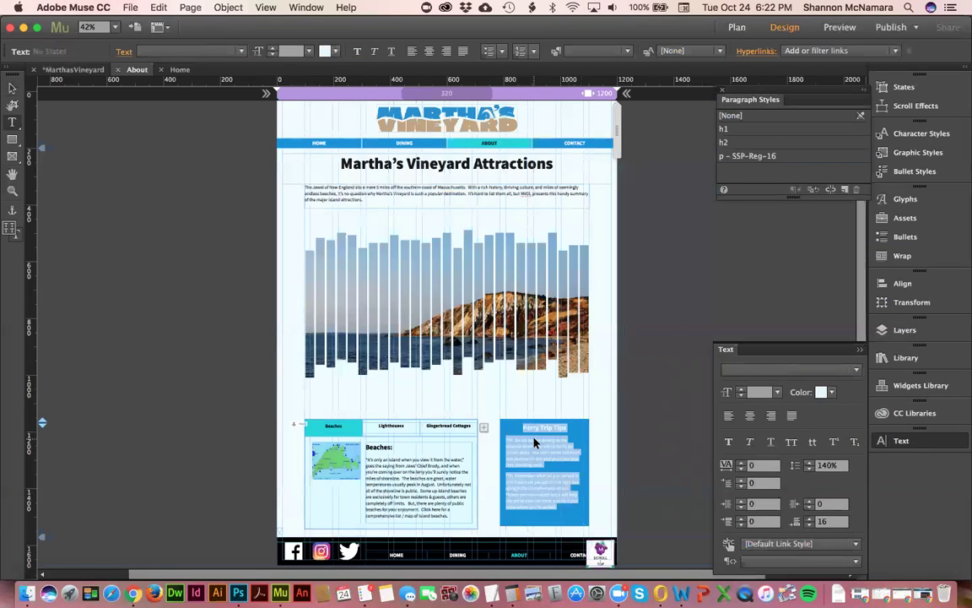
{"action": "key", "text": "super+v"}
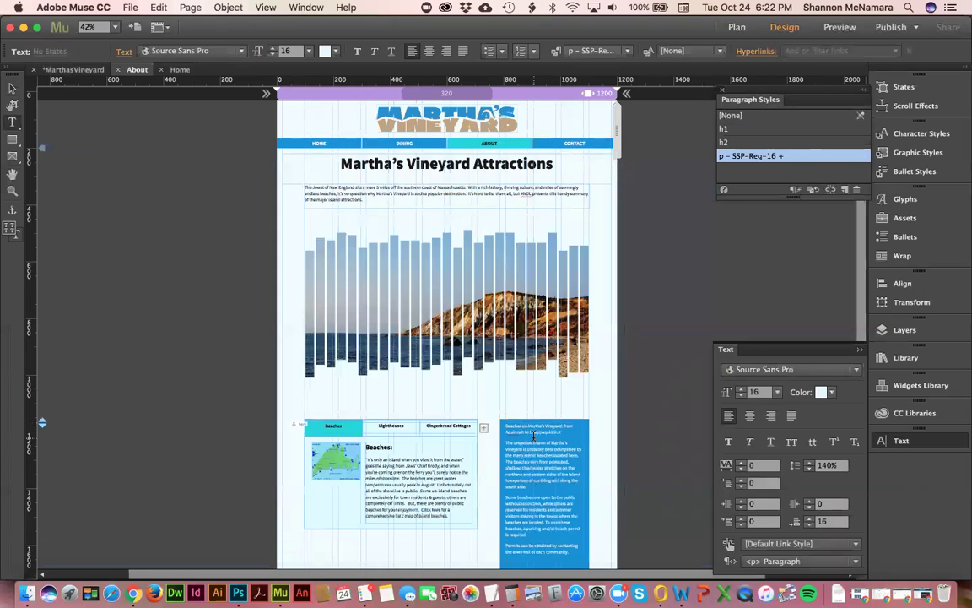
Step: Apply the h2 paragraph style to the Beaches on Martha's Vineyard headline in the blue box and center it
{"action": "triple_click", "coordinate": [533, 436]}
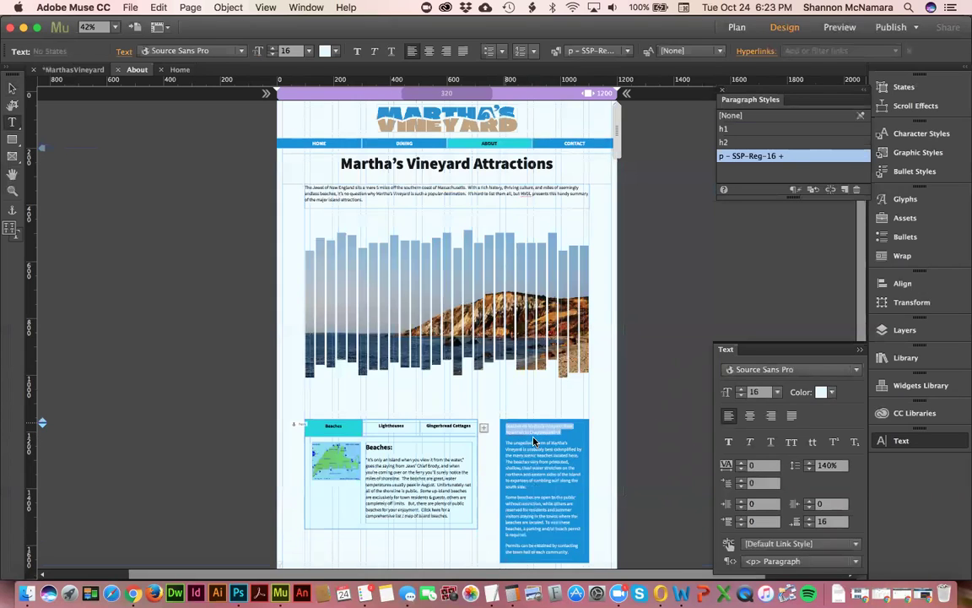
{"action": "left_click", "coordinate": [727, 142]}
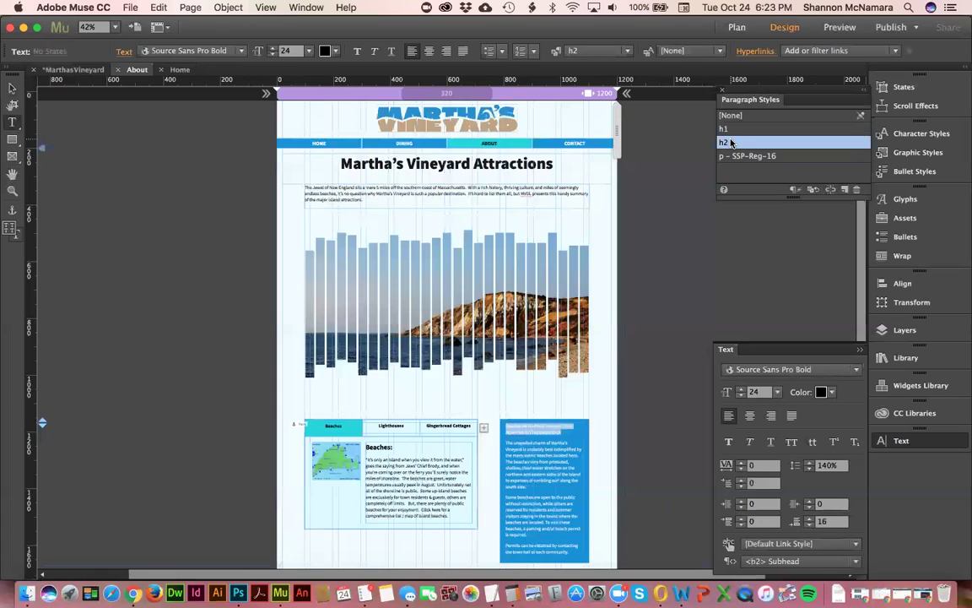
{"action": "left_click", "coordinate": [750, 416]}
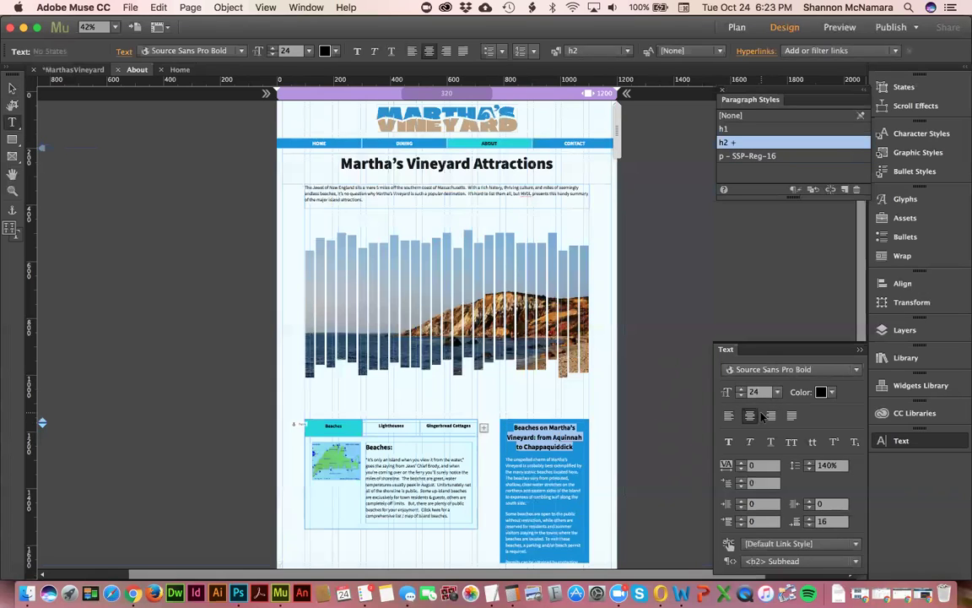
{"action": "key", "text": "super+Tab"}
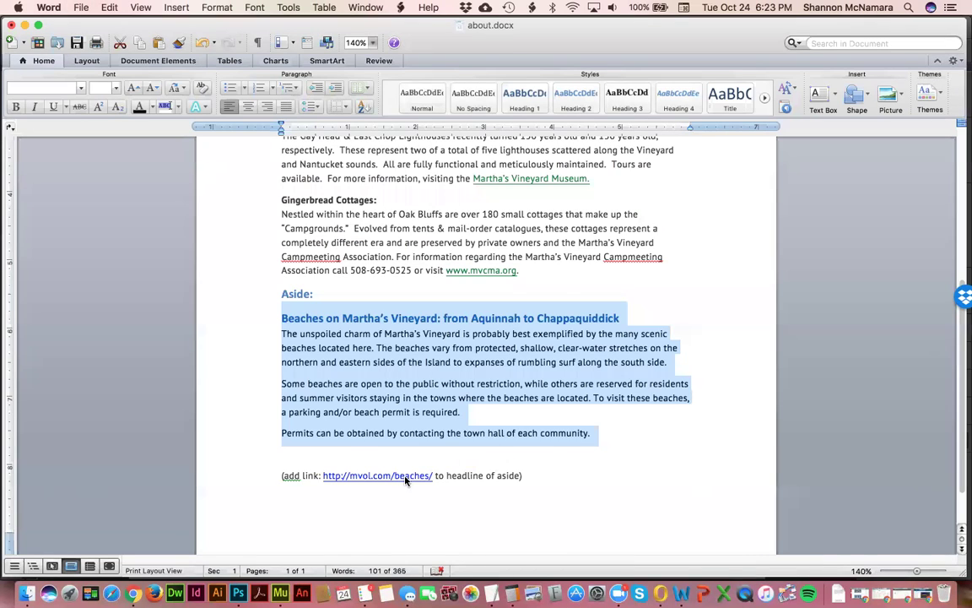
{"action": "right_click", "coordinate": [405, 479]}
{"action": "left_click", "coordinate": [320, 493]}
{"action": "left_click_drag", "start_coordinate": [323, 475], "coordinate": [432, 475]}
{"action": "key", "text": "super+c"}
{"action": "key", "text": "super+Tab"}
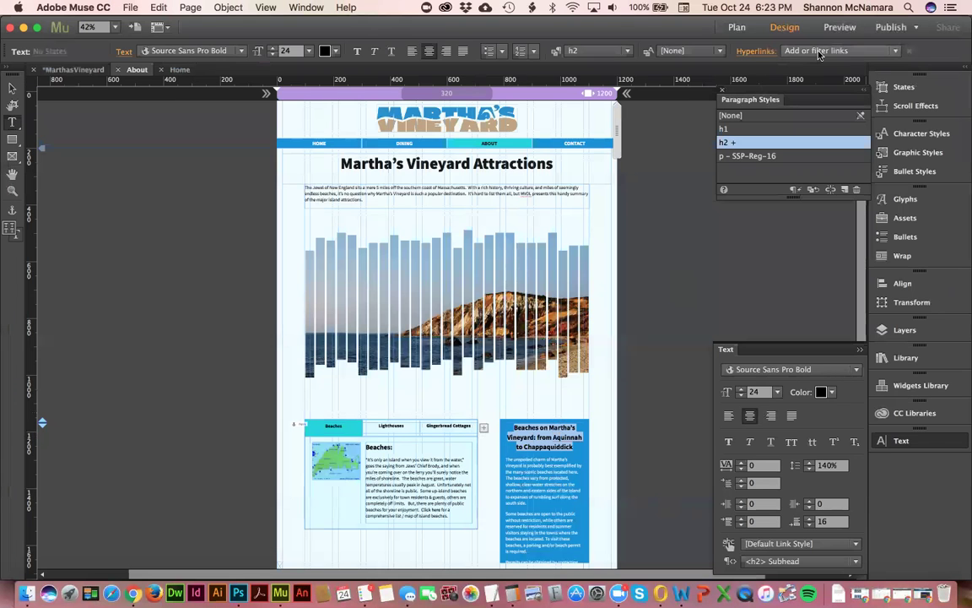
{"action": "left_click", "coordinate": [736, 48]}
{"action": "key", "text": "super+v"}
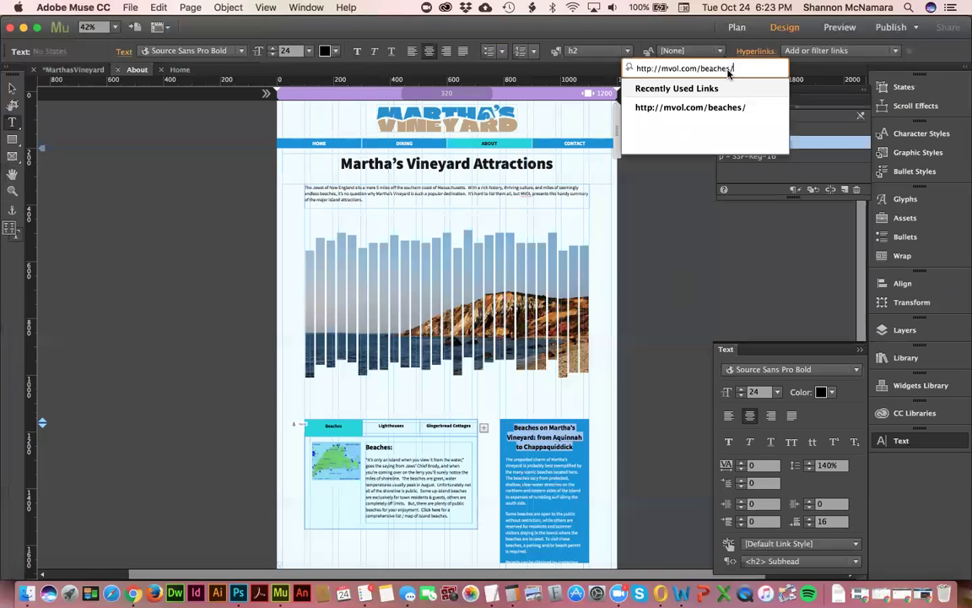
{"action": "key", "text": "Return"}
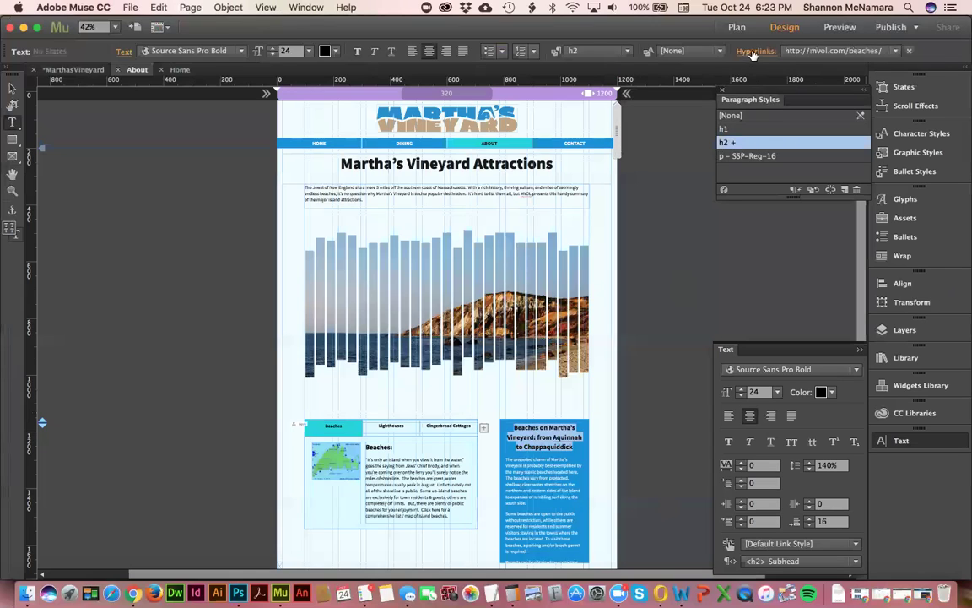
{"action": "left_click", "coordinate": [754, 53]}
{"action": "key", "text": "Escape"}
{"action": "left_click", "coordinate": [140, 282]}
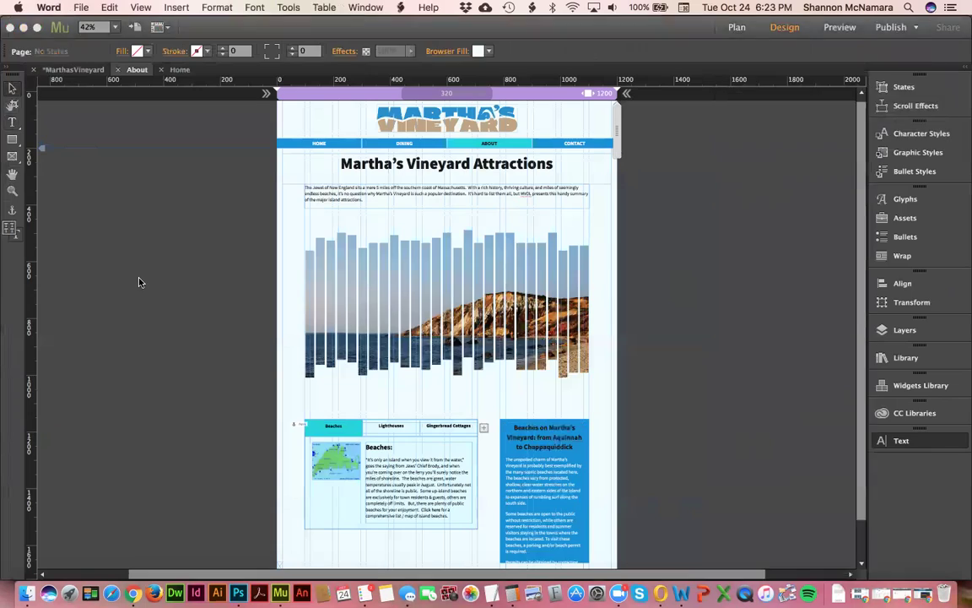
Step: Review the about.docx content in Word for anything still missing from the page, and return to Adobe Muse
{"action": "scroll", "coordinate": [608, 393], "scroll_direction": "down", "scroll_amount": 2}
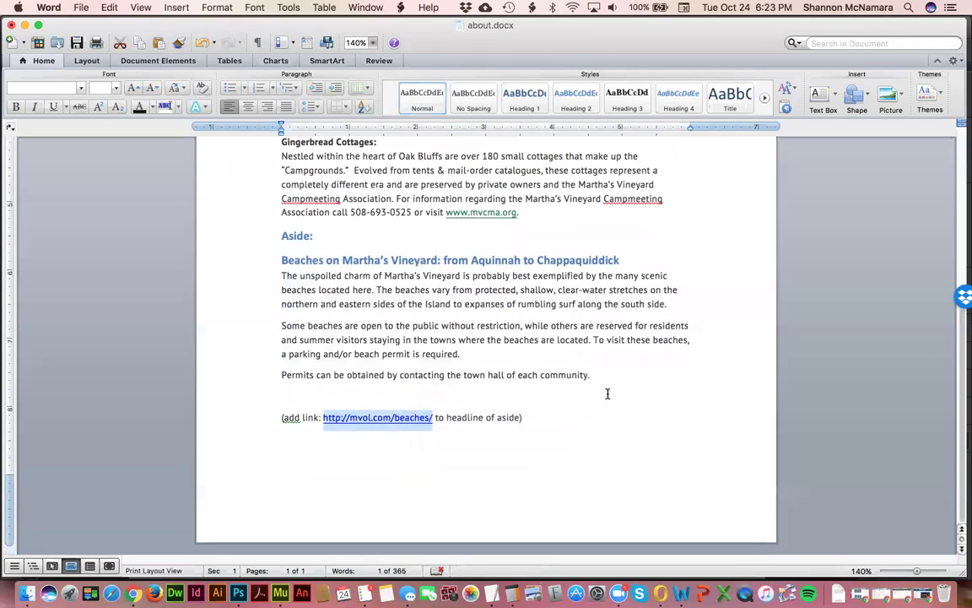
{"action": "scroll", "coordinate": [732, 375], "scroll_direction": "up", "scroll_amount": 15}
{"action": "scroll", "coordinate": [506, 326], "scroll_direction": "down", "scroll_amount": 10}
{"action": "key", "text": "super+Tab"}
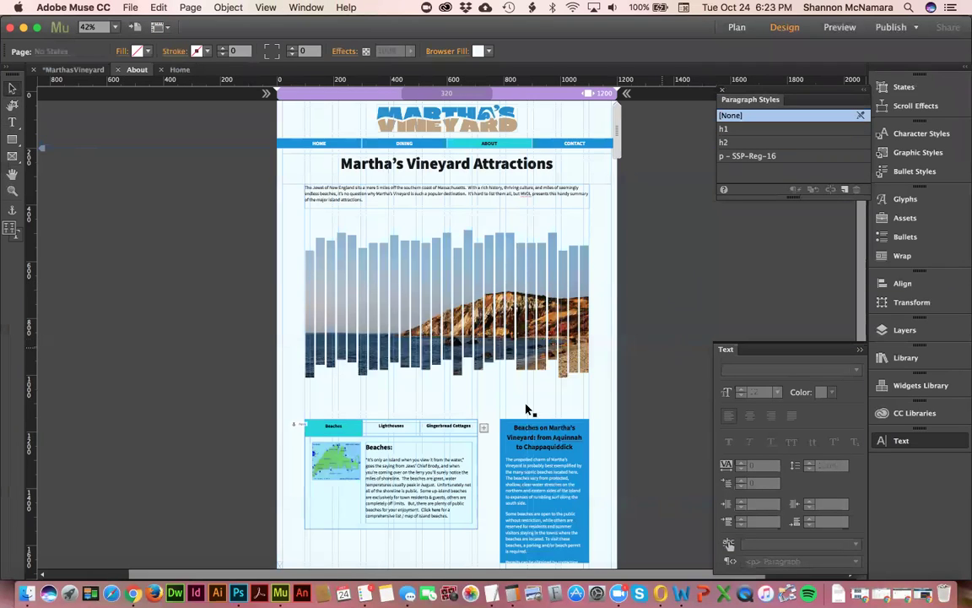
Step: Stretch the blue rectangle behind the aside text down to about 553 px high so it holds all the paragraphs
{"action": "key", "text": "z"}
{"action": "scroll", "coordinate": [629, 558], "scroll_direction": "down", "scroll_amount": 2}
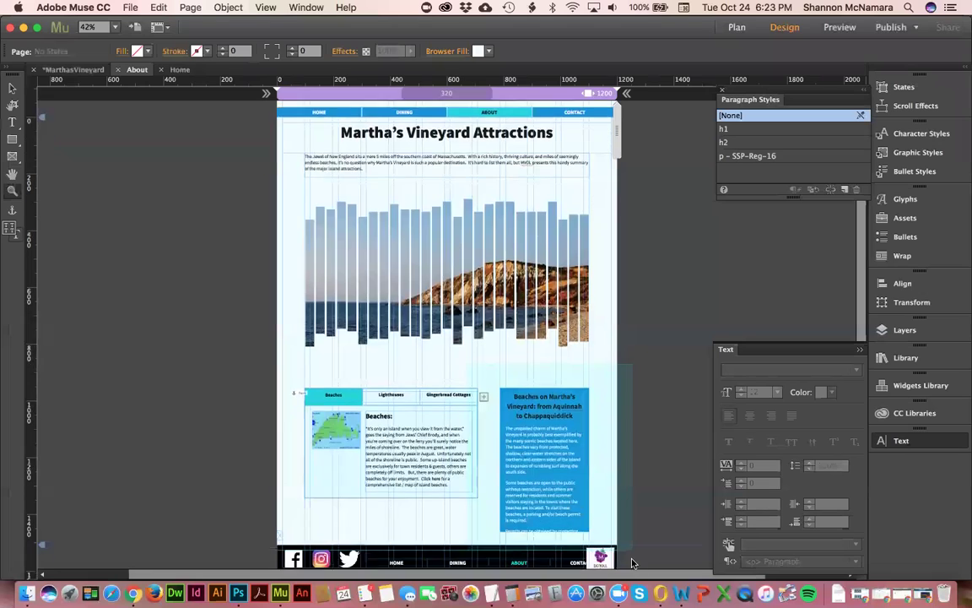
{"action": "left_click_drag", "start_coordinate": [628, 558], "coordinate": [349, 210]}
{"action": "key", "text": "v"}
{"action": "left_click", "coordinate": [341, 143]}
{"action": "left_click_drag", "start_coordinate": [431, 457], "coordinate": [431, 487]}
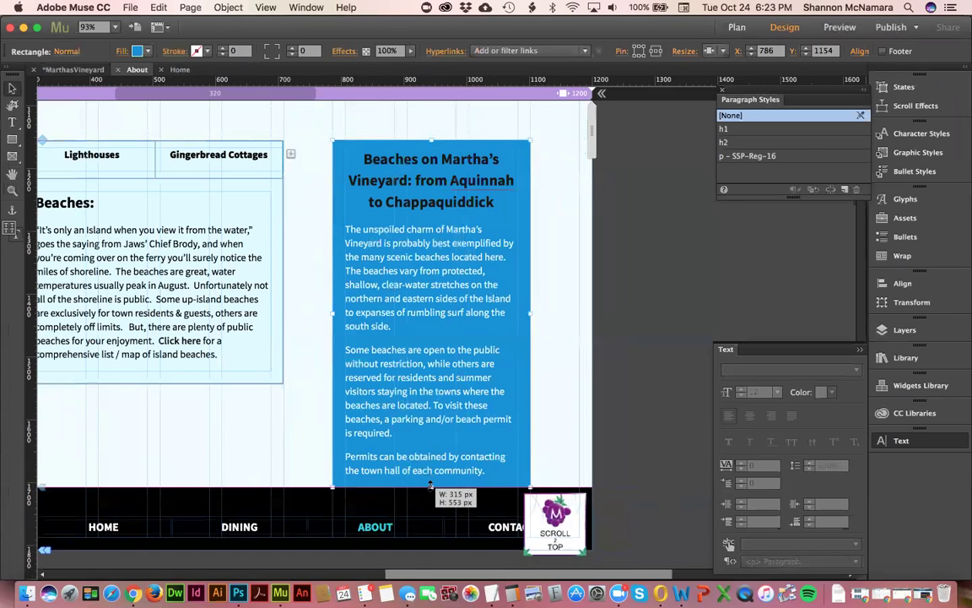
Step: Move the small placeholder frame at the page's left edge down so the footer sits below the blue box
{"action": "scroll", "coordinate": [101, 417], "scroll_direction": "left", "scroll_amount": 8}
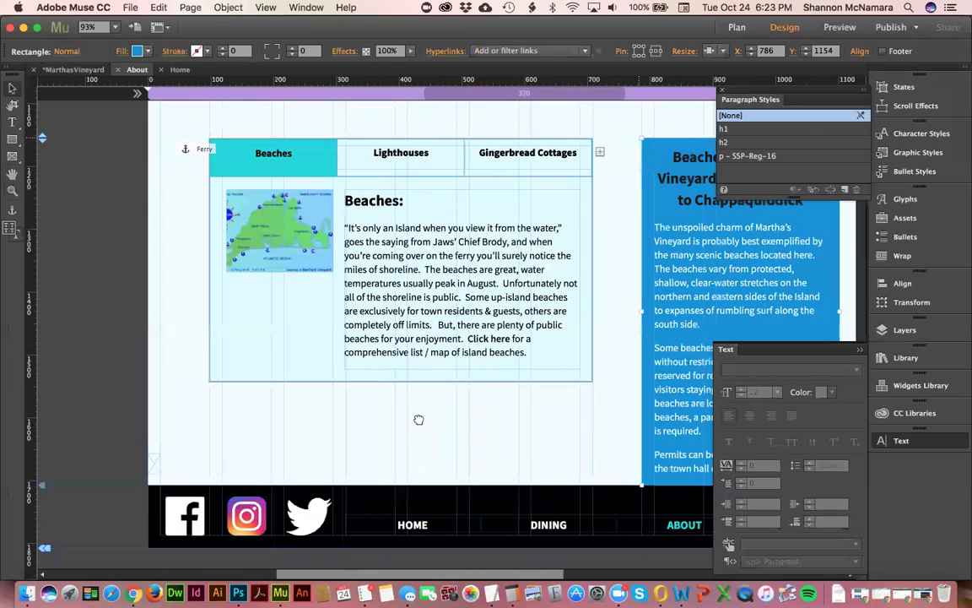
{"action": "left_click_drag", "start_coordinate": [153, 464], "coordinate": [156, 500]}
{"action": "left_click", "coordinate": [237, 483]}
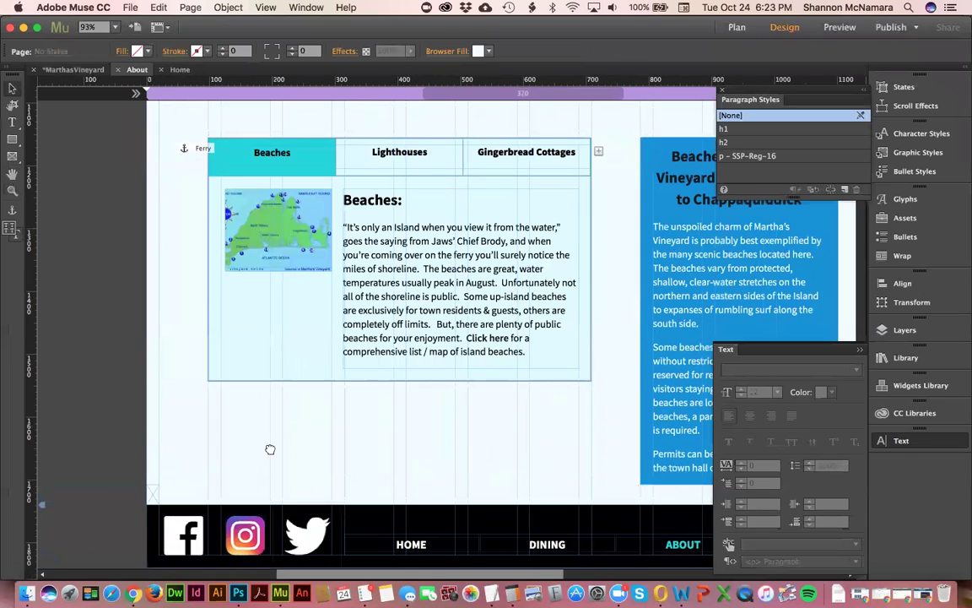
{"action": "scroll", "coordinate": [262, 449], "scroll_direction": "right", "scroll_amount": 7}
{"action": "left_click", "coordinate": [468, 172]}
{"action": "double_click", "coordinate": [464, 177]}
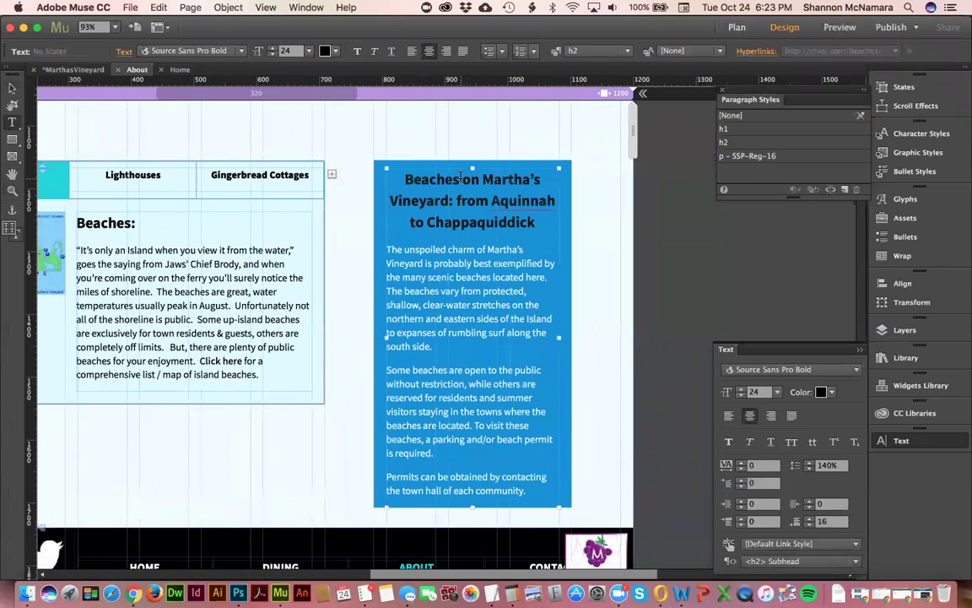
{"action": "left_click", "coordinate": [461, 182]}
{"action": "key", "text": "super+a"}
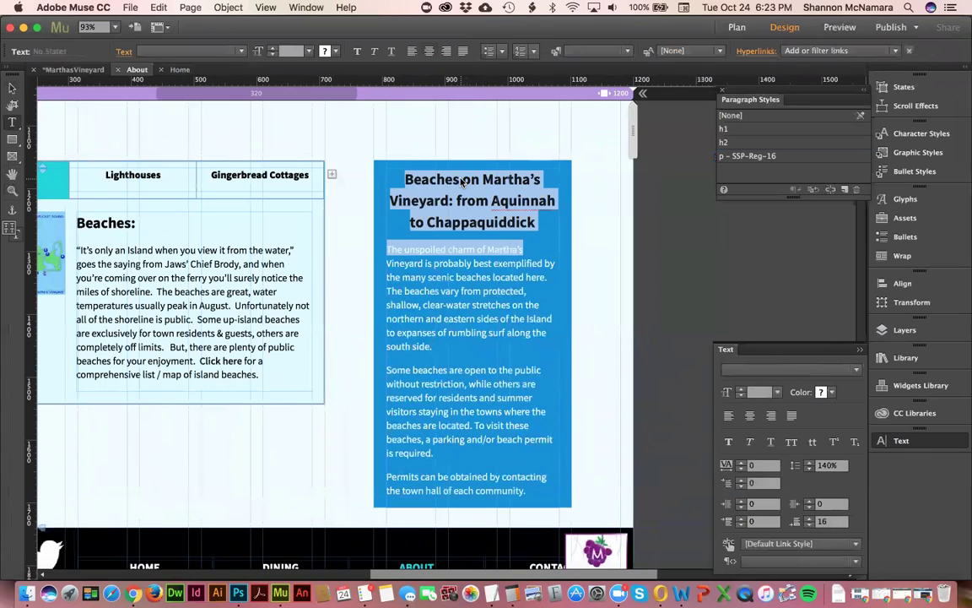
{"action": "left_click", "coordinate": [833, 392]}
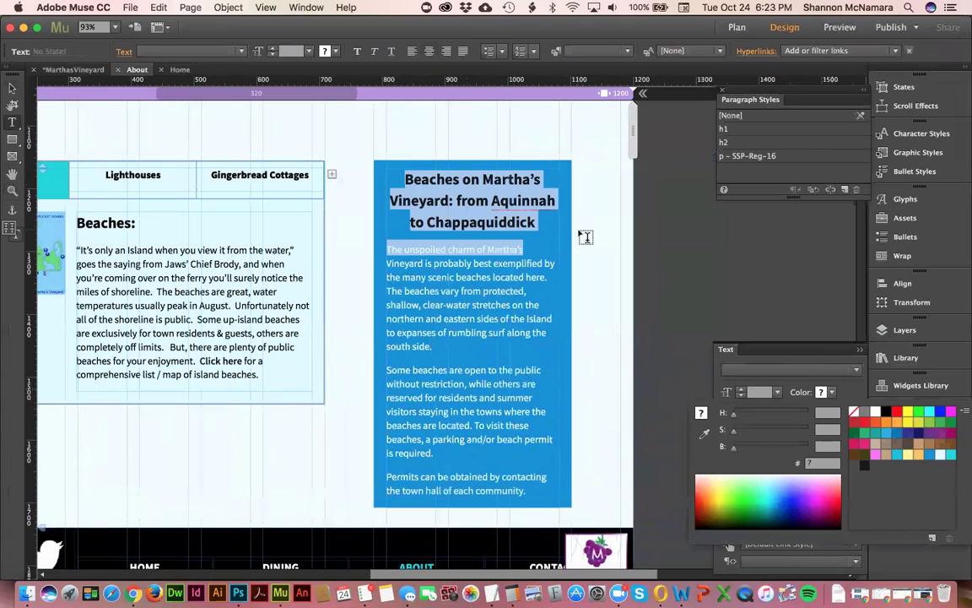
{"action": "double_click", "coordinate": [941, 456]}
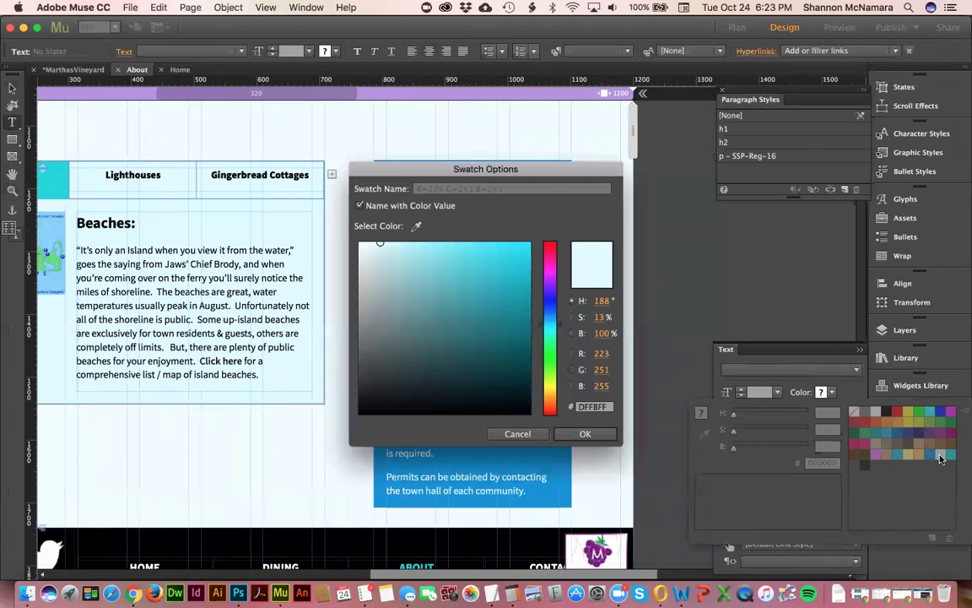
{"action": "left_click", "coordinate": [586, 433]}
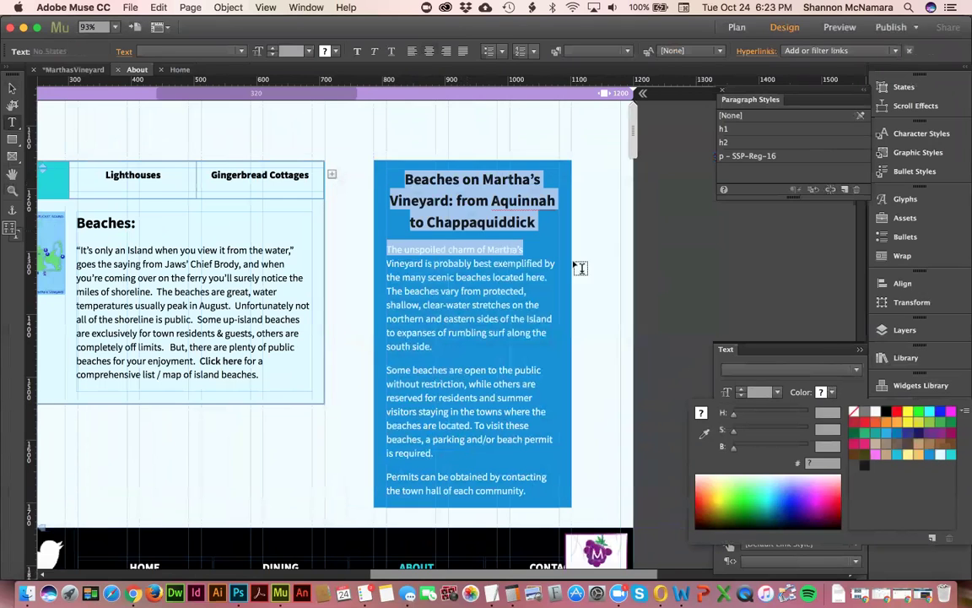
{"action": "left_click", "coordinate": [471, 297]}
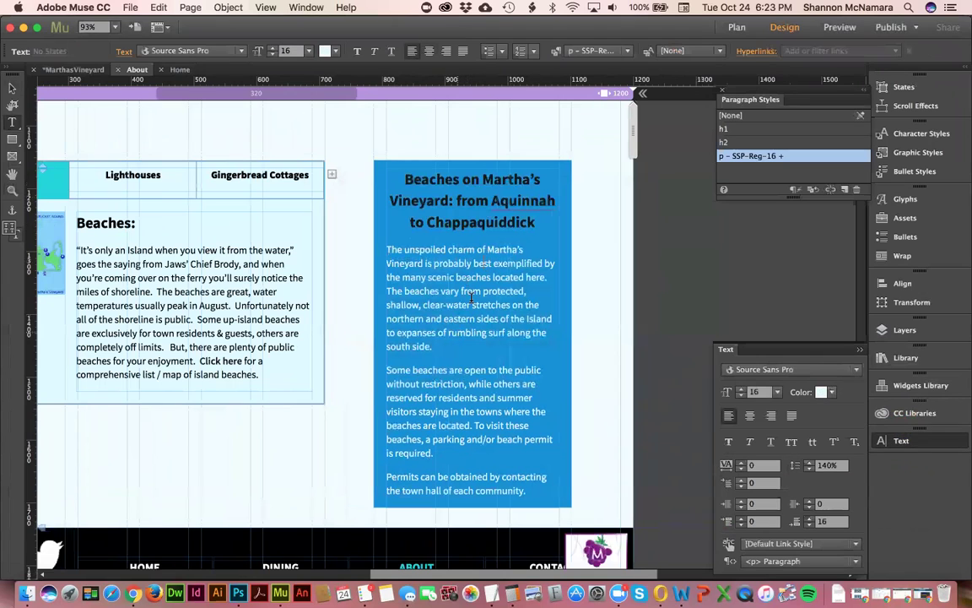
Step: Colour only the blue aside's headline with the pale blue swatch R=223 G=251 B=255 and save the site
{"action": "left_click_drag", "start_coordinate": [405, 179], "coordinate": [537, 223]}
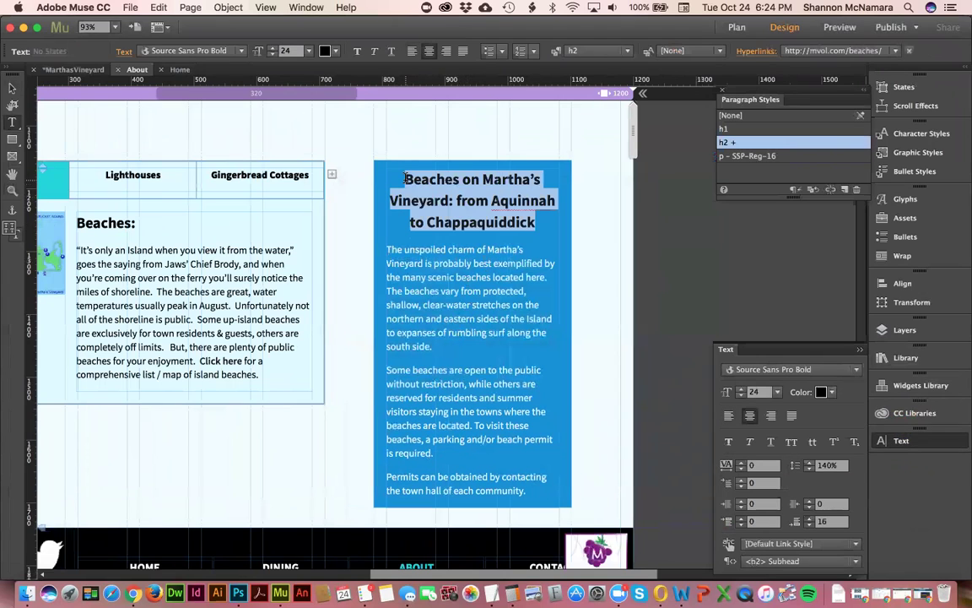
{"action": "left_click", "coordinate": [831, 393]}
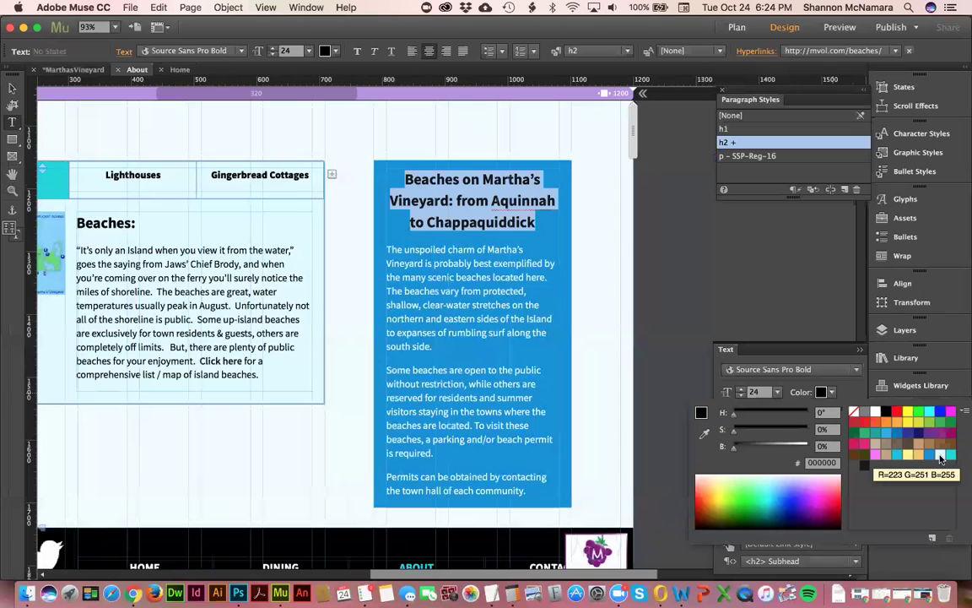
{"action": "left_click", "coordinate": [939, 454]}
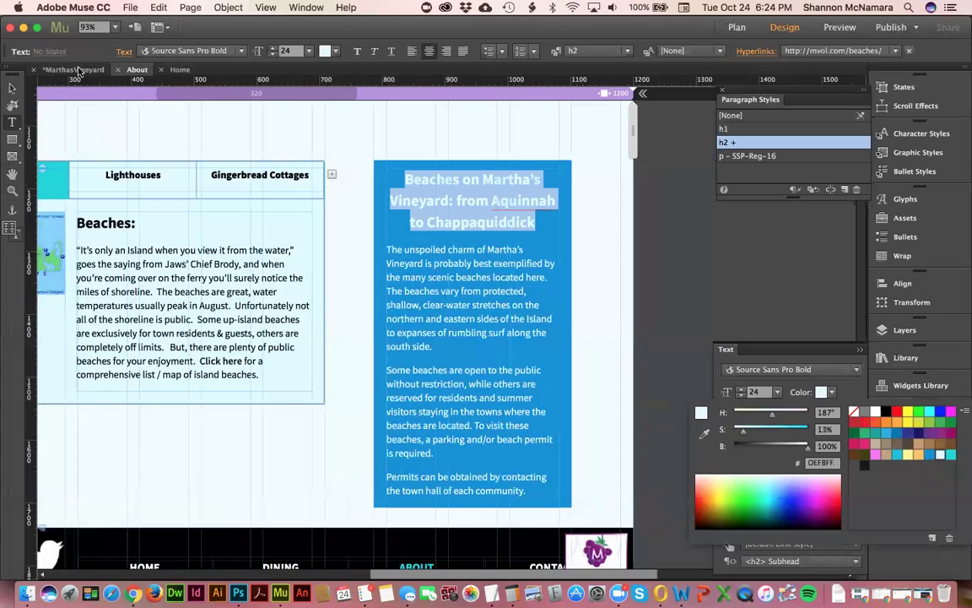
{"action": "left_click", "coordinate": [540, 221]}
{"action": "left_click", "coordinate": [11, 87]}
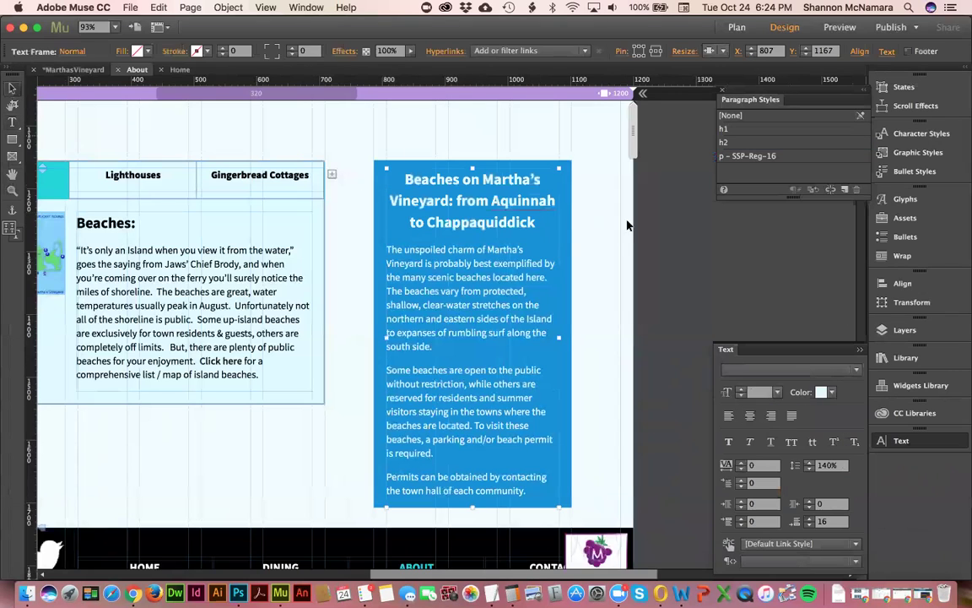
{"action": "left_click", "coordinate": [687, 216]}
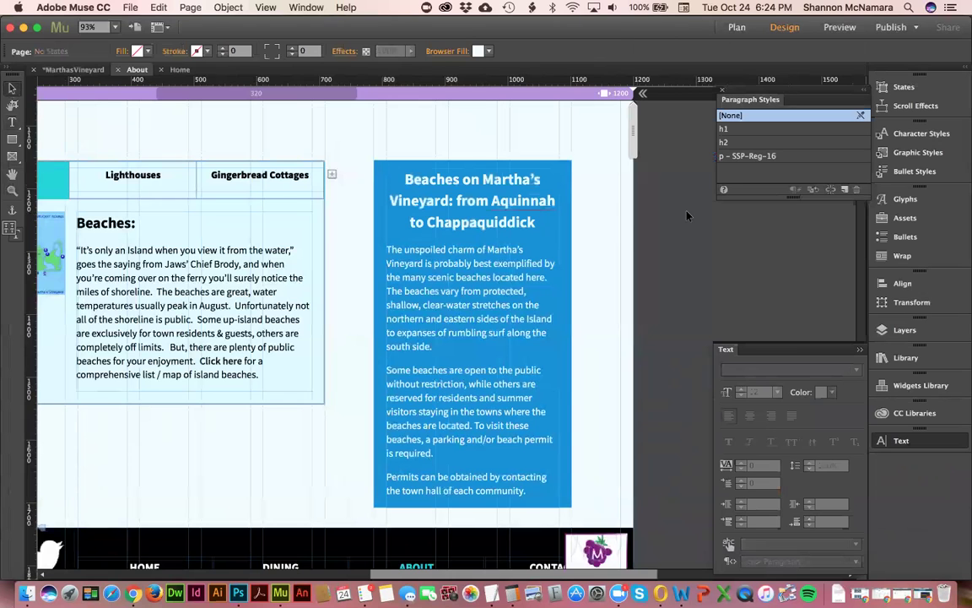
{"action": "scroll", "coordinate": [230, 215], "scroll_direction": "left", "scroll_amount": 5}
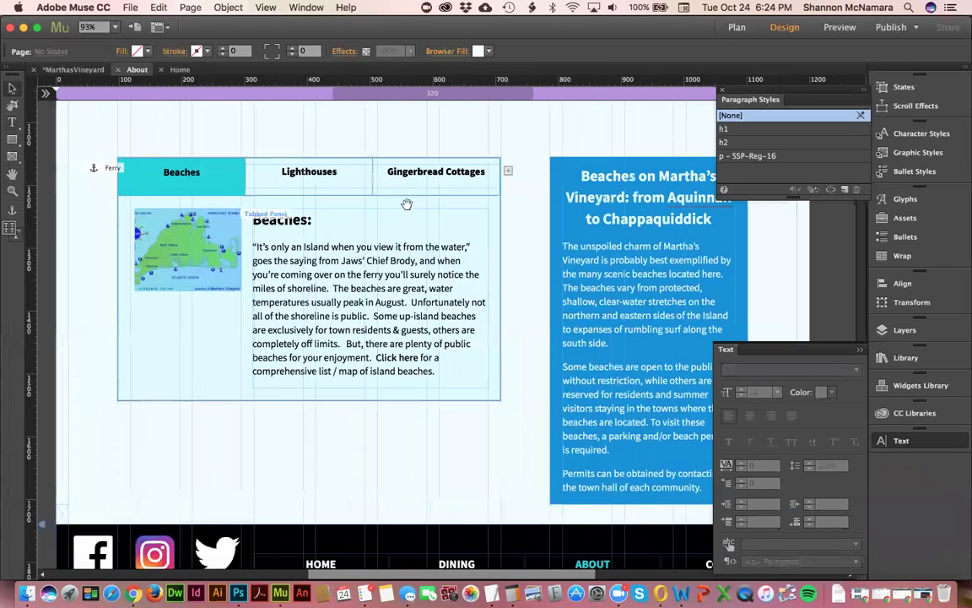
{"action": "scroll", "coordinate": [394, 257], "scroll_direction": "up", "scroll_amount": 4}
{"action": "key", "text": "super+s"}
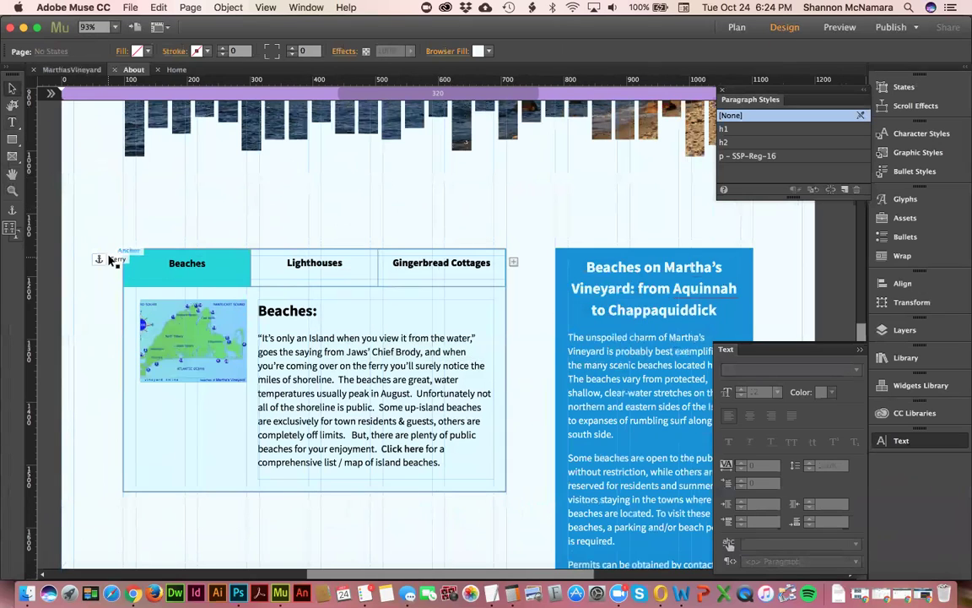
Step: Rename the Ferry anchor beside the About page's tabbed panel as Beaches
{"action": "scroll", "coordinate": [255, 347], "scroll_direction": "up", "scroll_amount": 1}
{"action": "scroll", "coordinate": [255, 346], "scroll_direction": "up", "scroll_amount": 10}
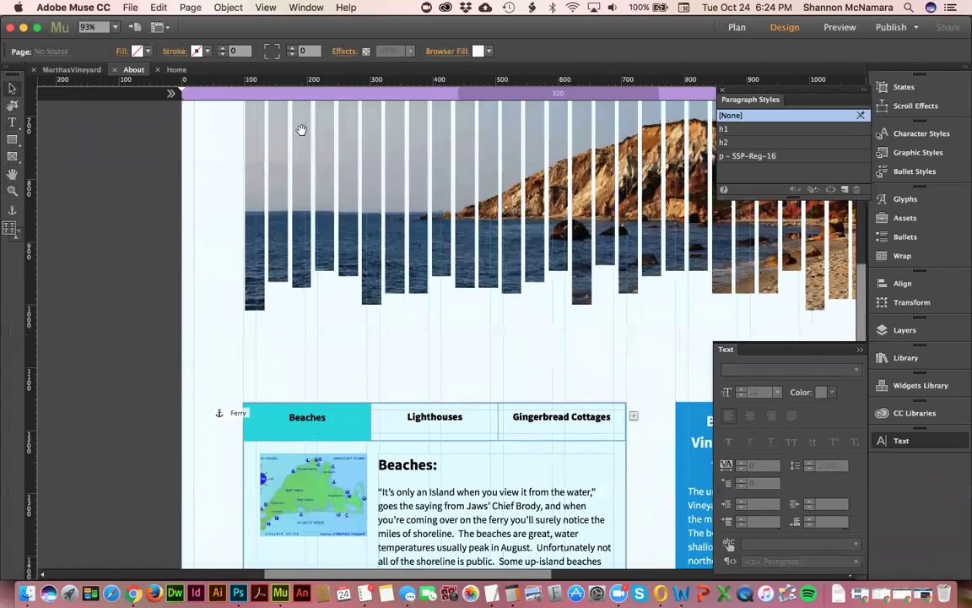
{"action": "scroll", "coordinate": [265, 342], "scroll_direction": "left", "scroll_amount": 3}
{"action": "scroll", "coordinate": [283, 215], "scroll_direction": "down", "scroll_amount": 8}
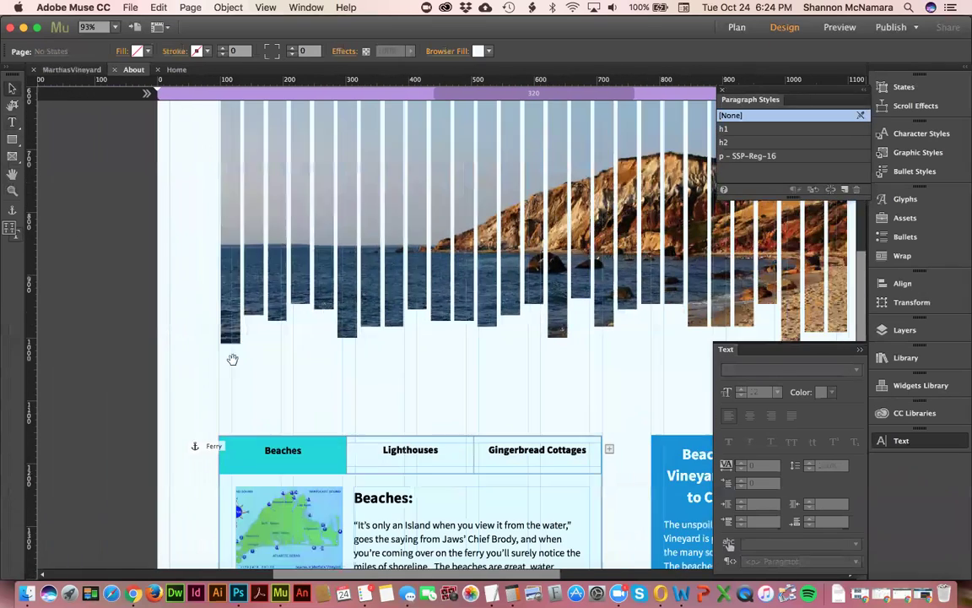
{"action": "left_click", "coordinate": [196, 325]}
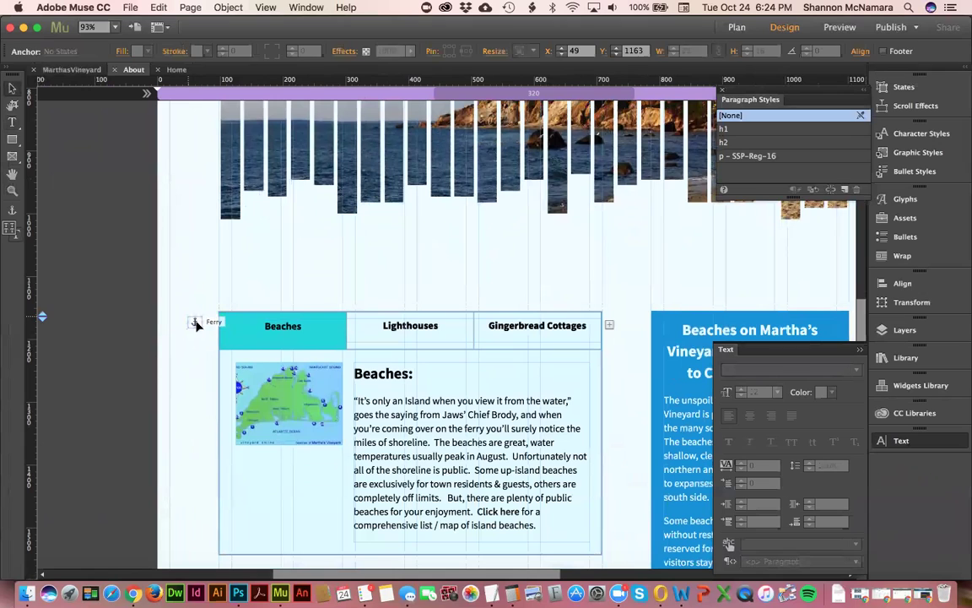
{"action": "right_click", "coordinate": [197, 326]}
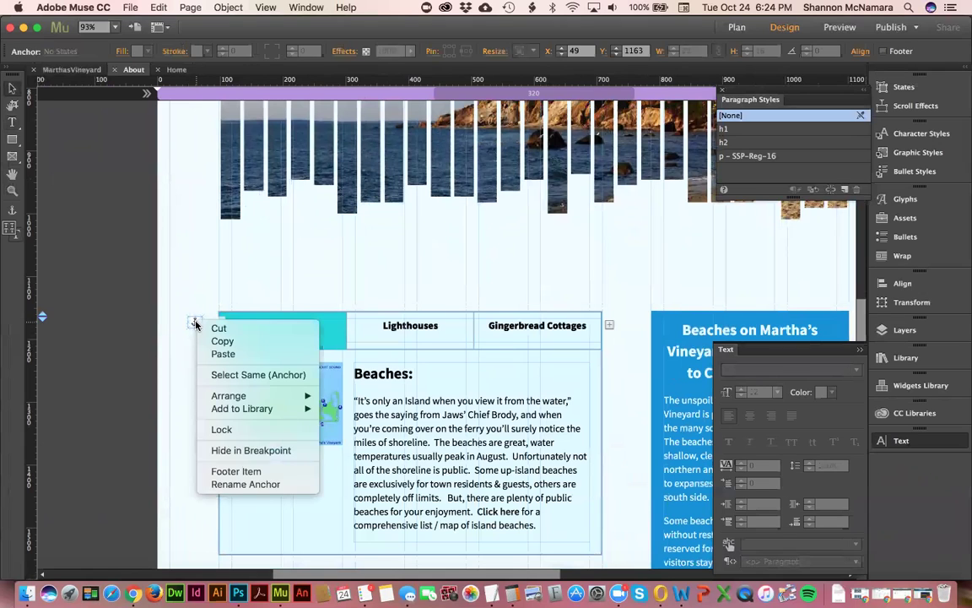
{"action": "left_click", "coordinate": [241, 484]}
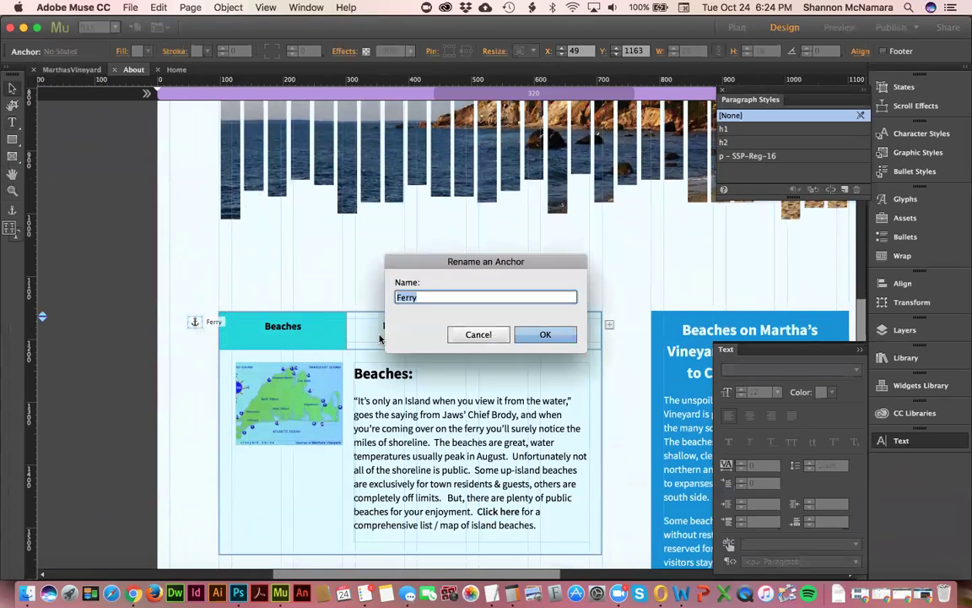
{"action": "type", "text": "Beaches"}
{"action": "key", "text": "Return"}
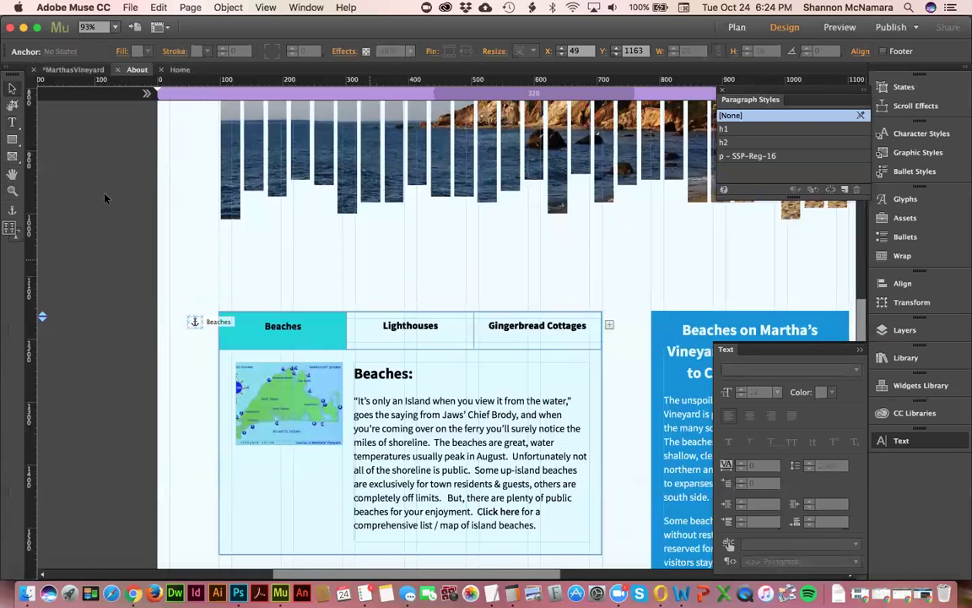
Step: Link the whole "Martha's Vineyard Attractions" headline to the About page's Beaches anchor and save the site
{"action": "left_click", "coordinate": [440, 300]}
{"action": "scroll", "coordinate": [440, 301], "scroll_direction": "up", "scroll_amount": 10}
{"action": "scroll", "coordinate": [439, 300], "scroll_direction": "left", "scroll_amount": 4}
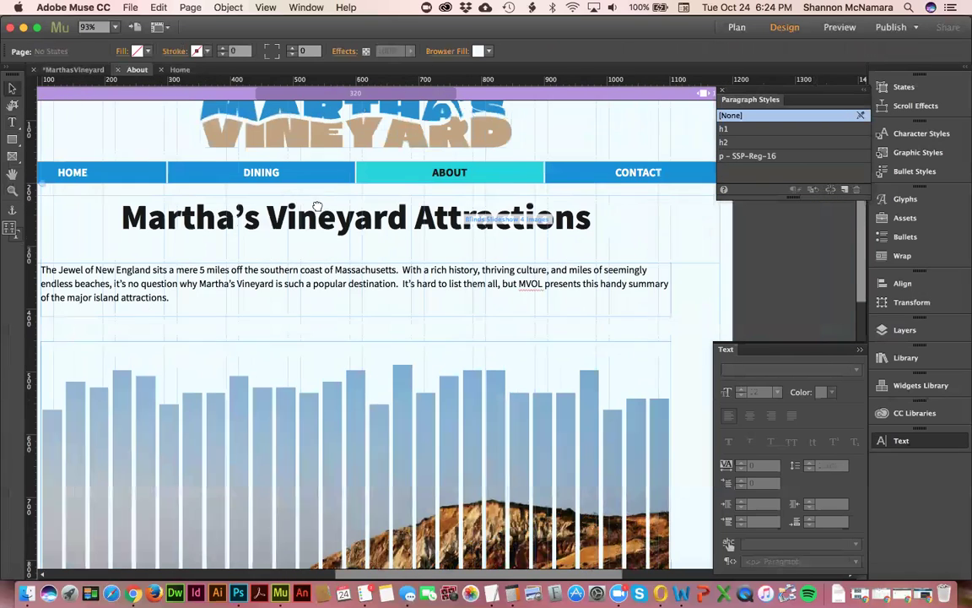
{"action": "double_click", "coordinate": [287, 211]}
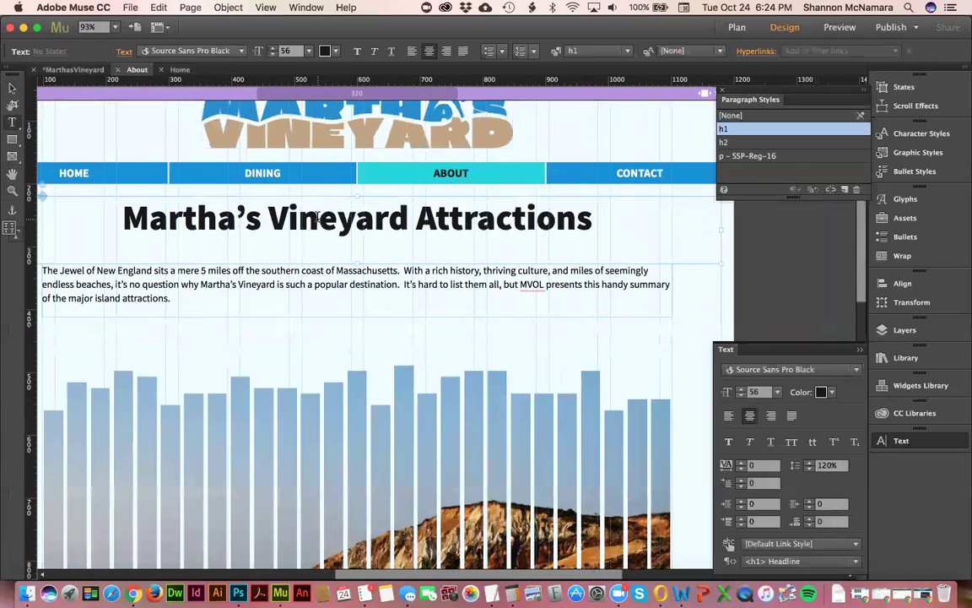
{"action": "key", "text": "super+a"}
{"action": "left_click", "coordinate": [815, 51]}
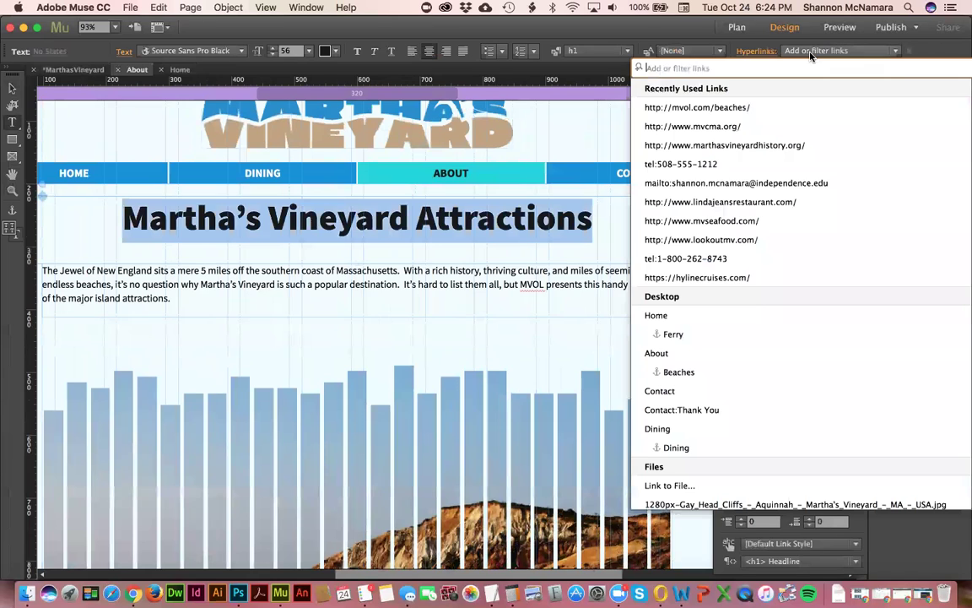
{"action": "left_click", "coordinate": [679, 373]}
{"action": "key", "text": "Escape"}
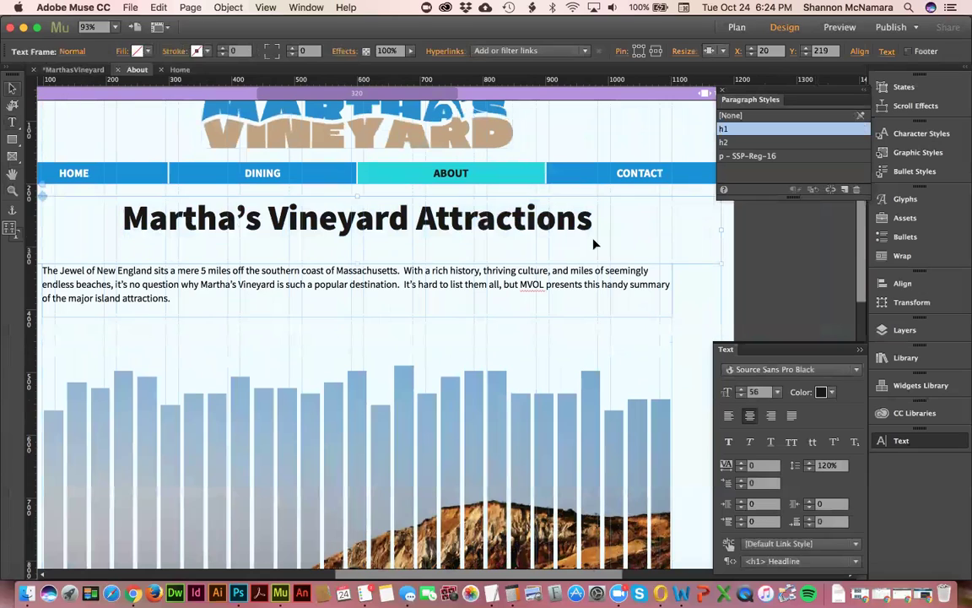
{"action": "left_click", "coordinate": [690, 214]}
{"action": "key", "text": "super+0"}
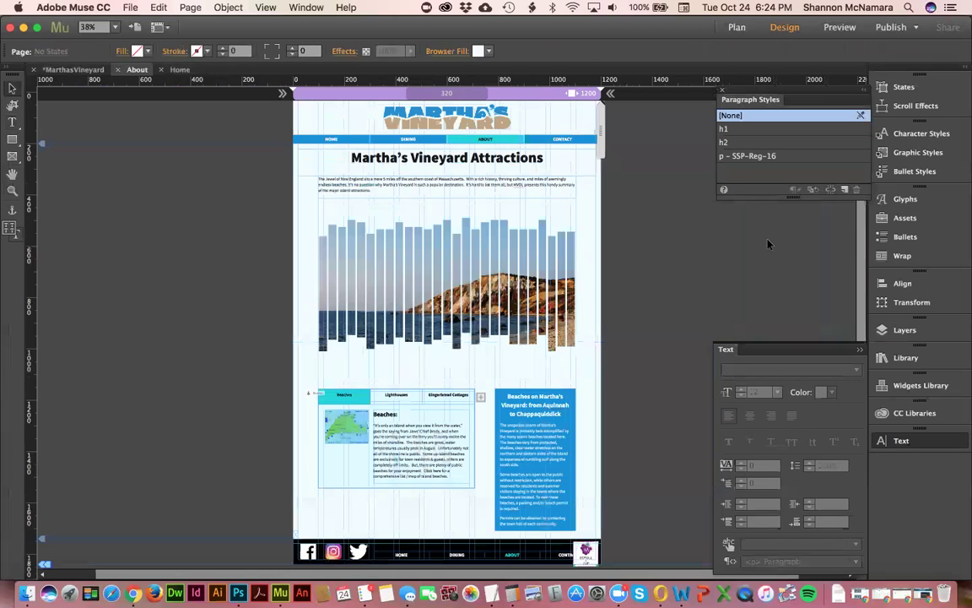
{"action": "key", "text": "super+s"}
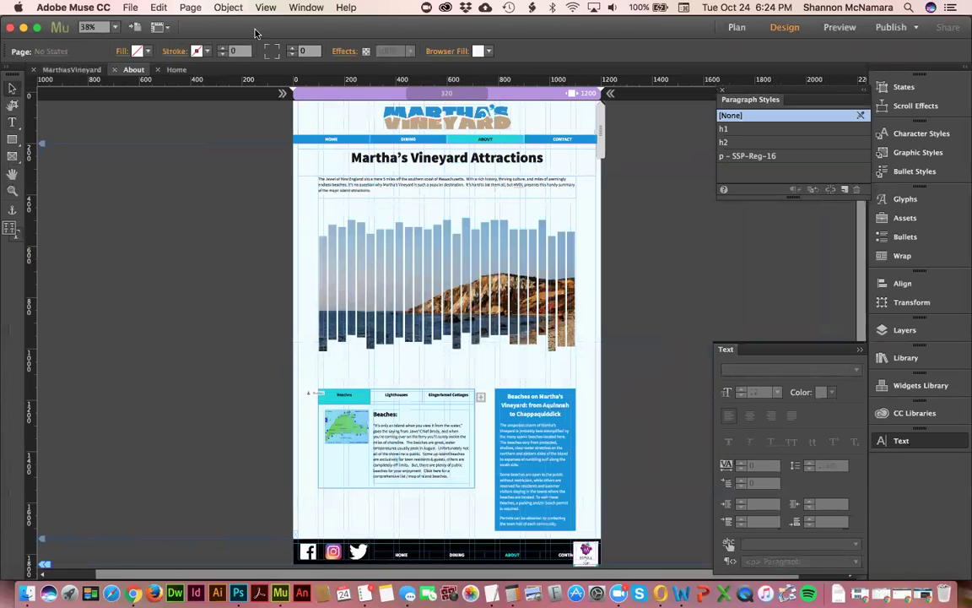
Step: Preview the entire site in the Chrome browser and dismiss the downloads bar
{"action": "left_click", "coordinate": [130, 8]}
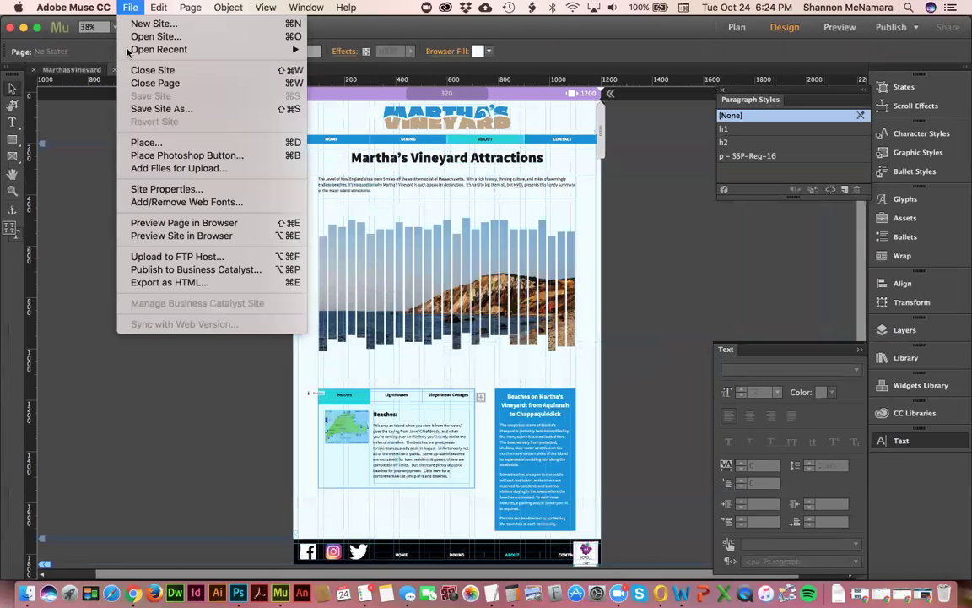
{"action": "left_click", "coordinate": [167, 236]}
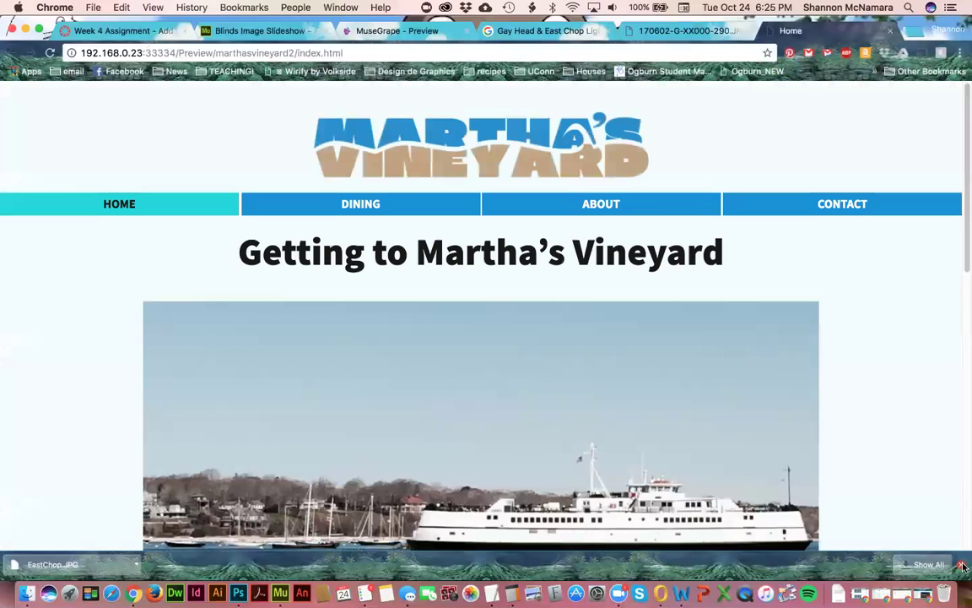
{"action": "left_click", "coordinate": [963, 566]}
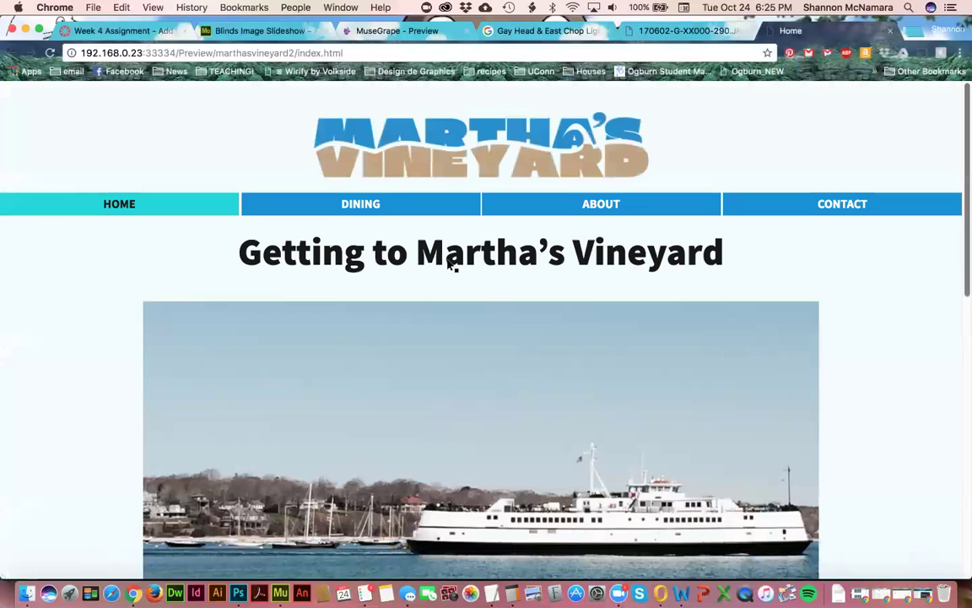
Step: Test the Home headline's jump to the ferry section and the Island Queen Ferry link, closing the page it opens
{"action": "left_click", "coordinate": [344, 259]}
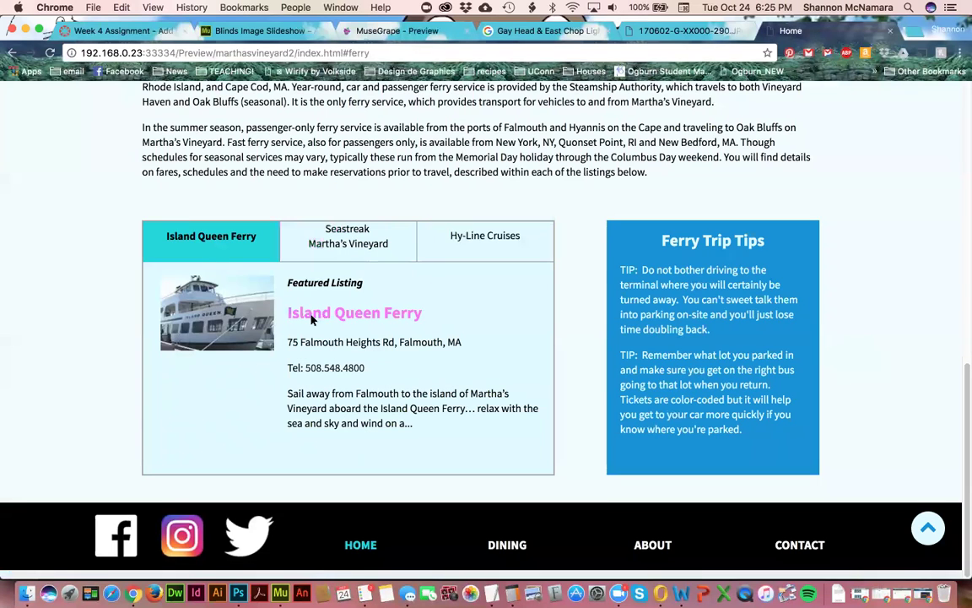
{"action": "left_click", "coordinate": [352, 318]}
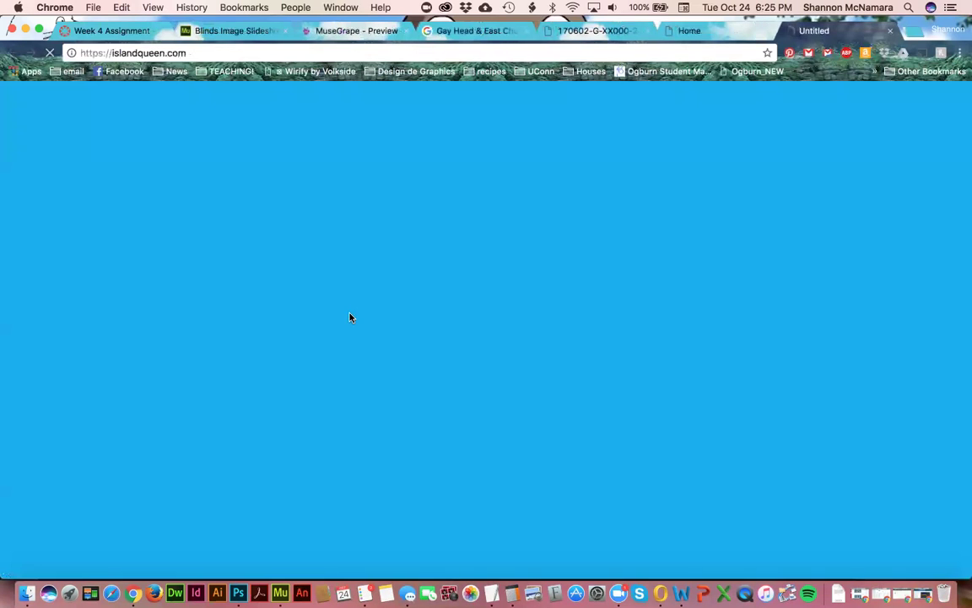
{"action": "left_click", "coordinate": [890, 30]}
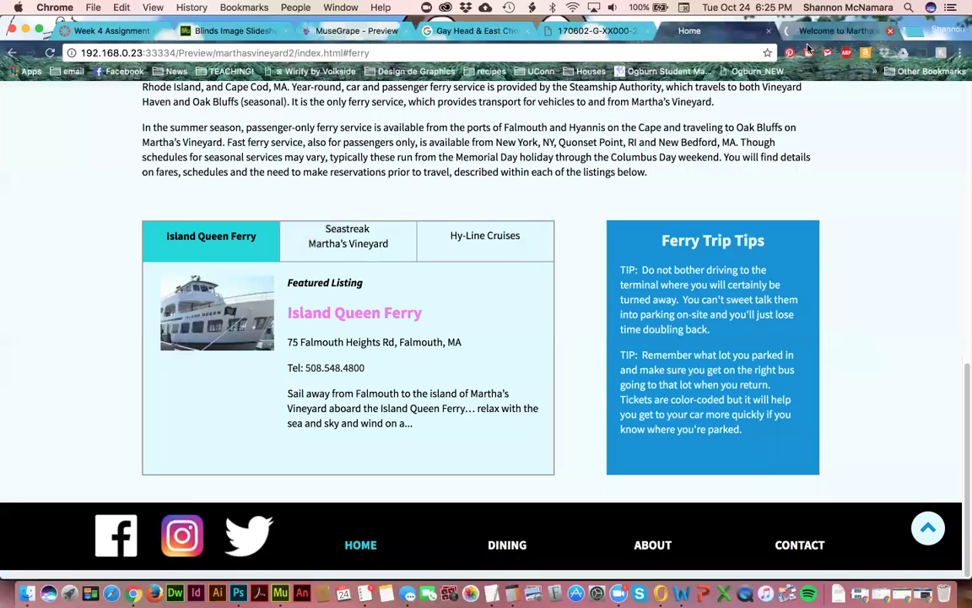
Step: Check the Seastreak Martha's Vineyard and Hy-Line Cruises panels, and use the back-to-top link to return to the Home headline
{"action": "left_click", "coordinate": [346, 245]}
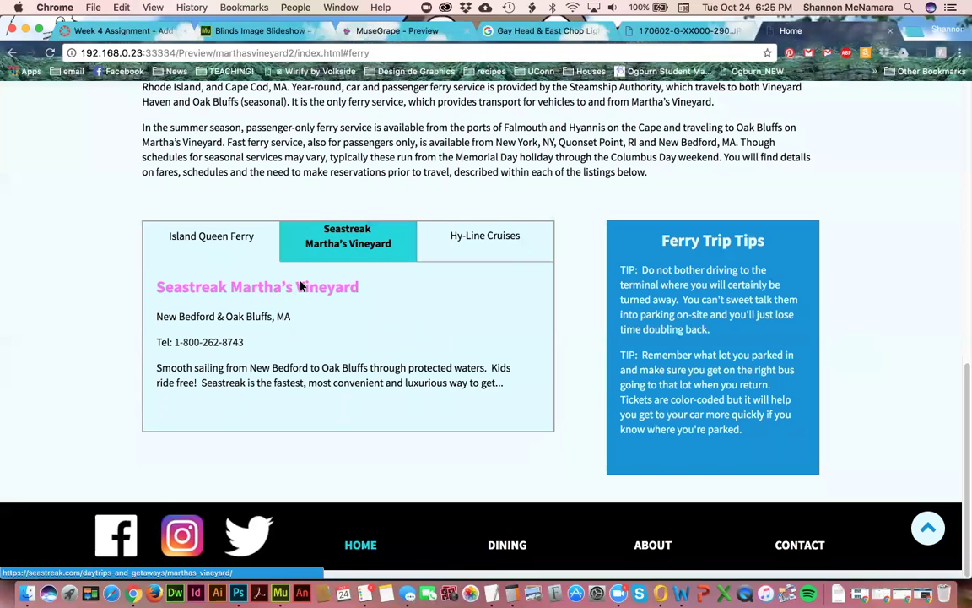
{"action": "left_click", "coordinate": [463, 251]}
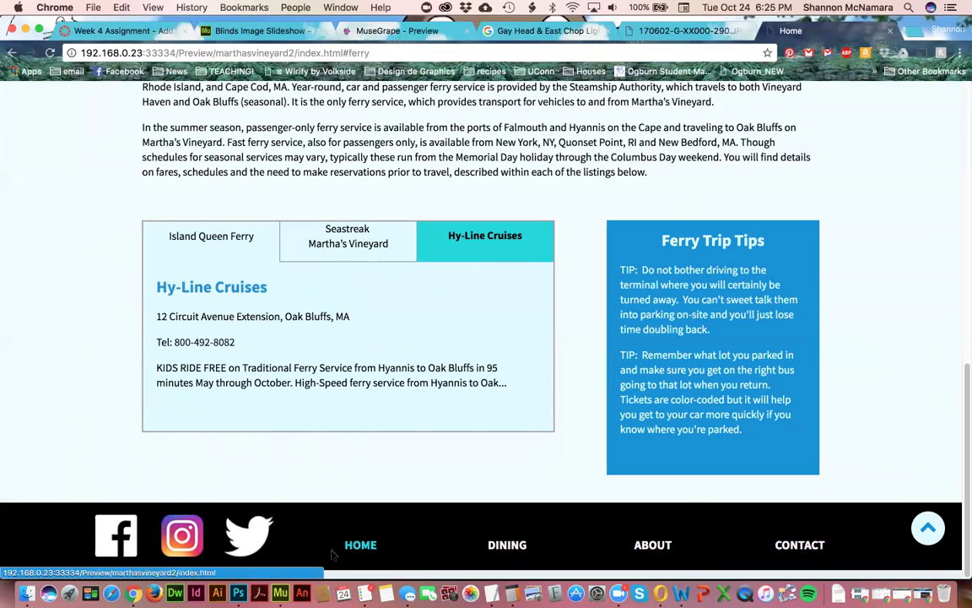
{"action": "left_click", "coordinate": [928, 530]}
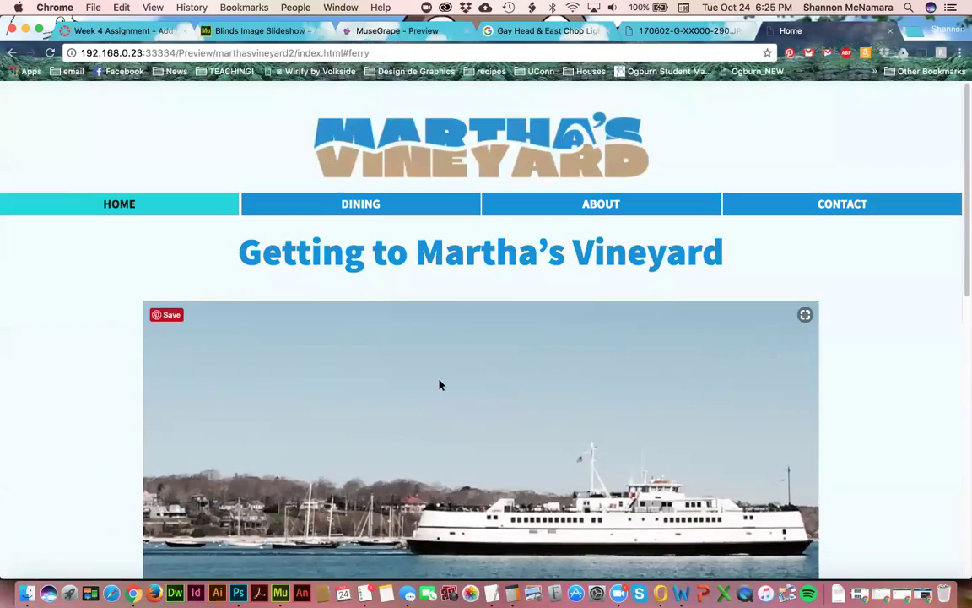
{"action": "scroll", "coordinate": [438, 384], "scroll_direction": "down", "scroll_amount": 5}
{"action": "scroll", "coordinate": [439, 384], "scroll_direction": "up", "scroll_amount": 5}
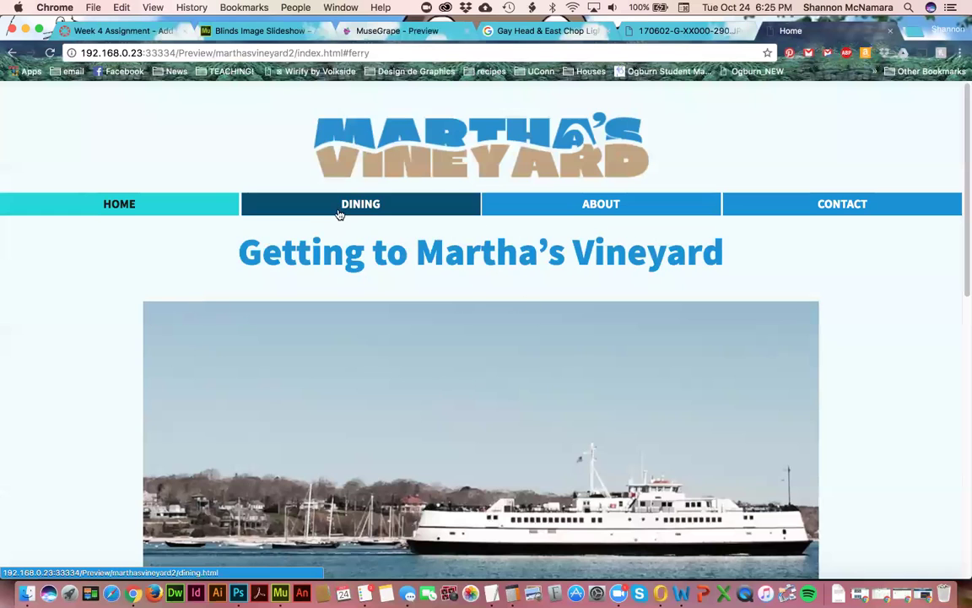
Step: Open the Dining page and test its headline's jump to the featured restaurants section
{"action": "left_click", "coordinate": [338, 214]}
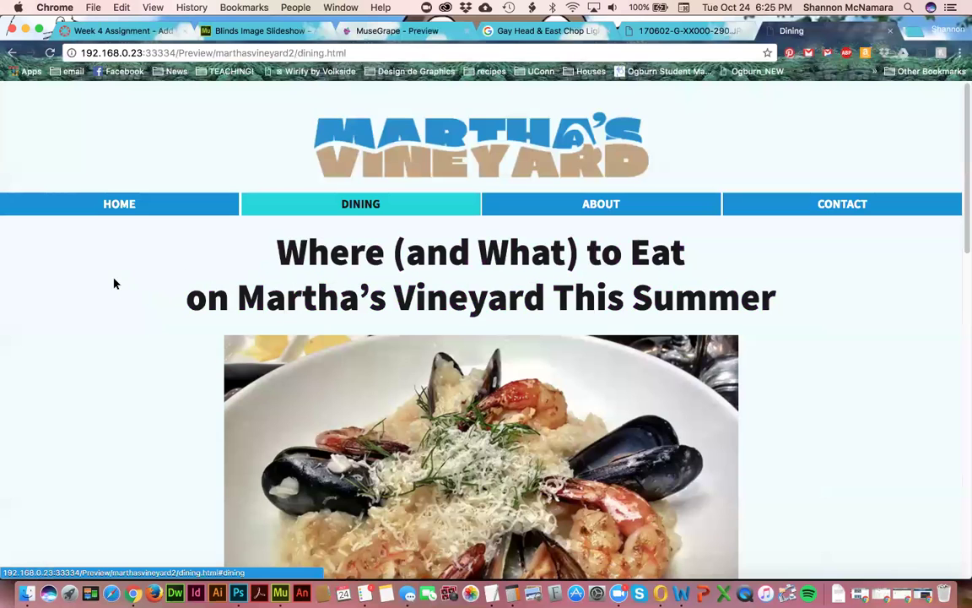
{"action": "left_click", "coordinate": [555, 256]}
{"action": "scroll", "coordinate": [555, 255], "scroll_direction": "down", "scroll_amount": 10}
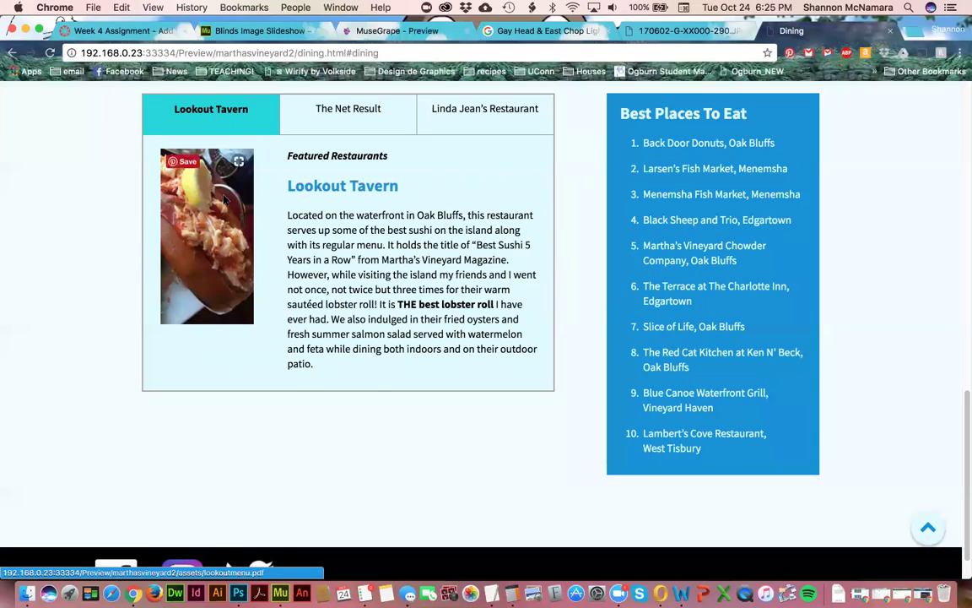
Step: Test the Lookout Tavern panel's photo link to the menu PDF and its heading link, closing each page that opens
{"action": "left_click", "coordinate": [217, 226]}
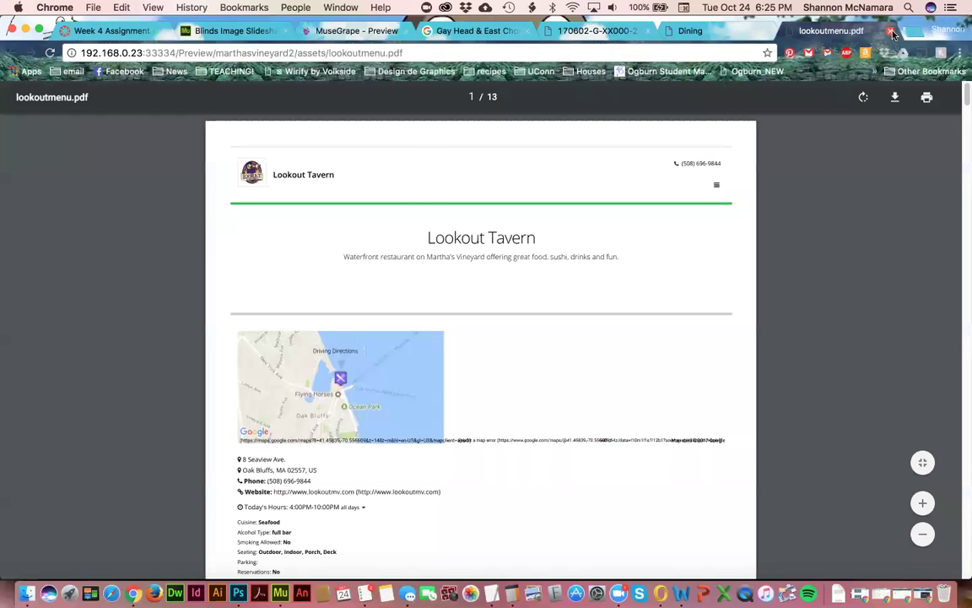
{"action": "key", "text": "super+w"}
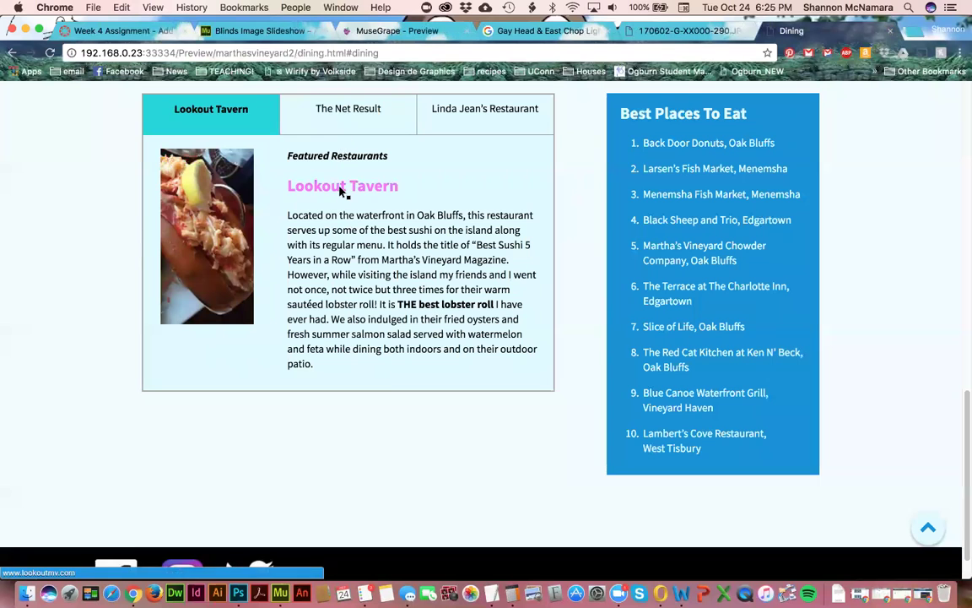
{"action": "left_click", "coordinate": [342, 192]}
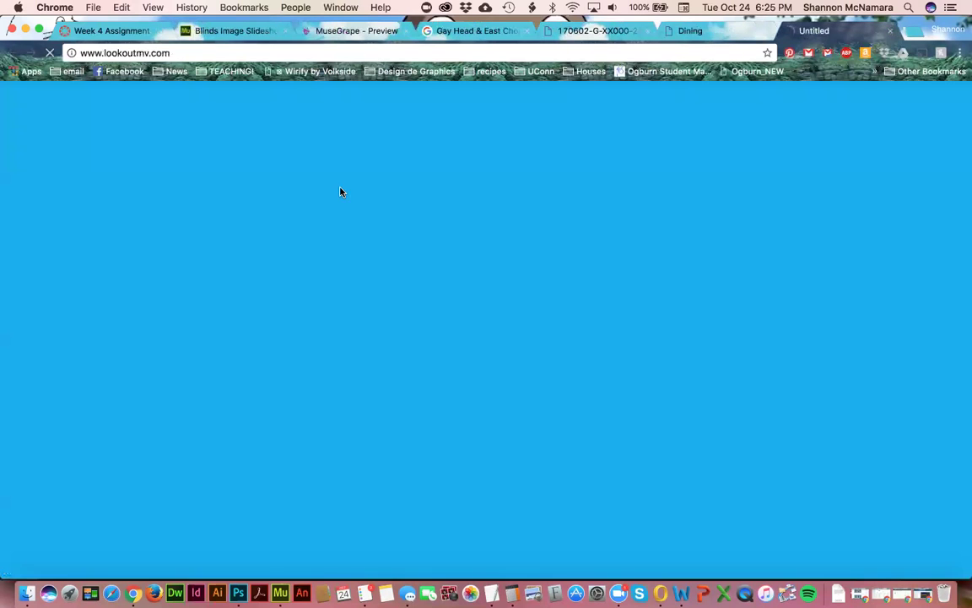
{"action": "left_click", "coordinate": [890, 31]}
Step: Check The Net Result and Linda Jean's Restaurant panels and look over the Best Places To Eat list
{"action": "left_click", "coordinate": [308, 101]}
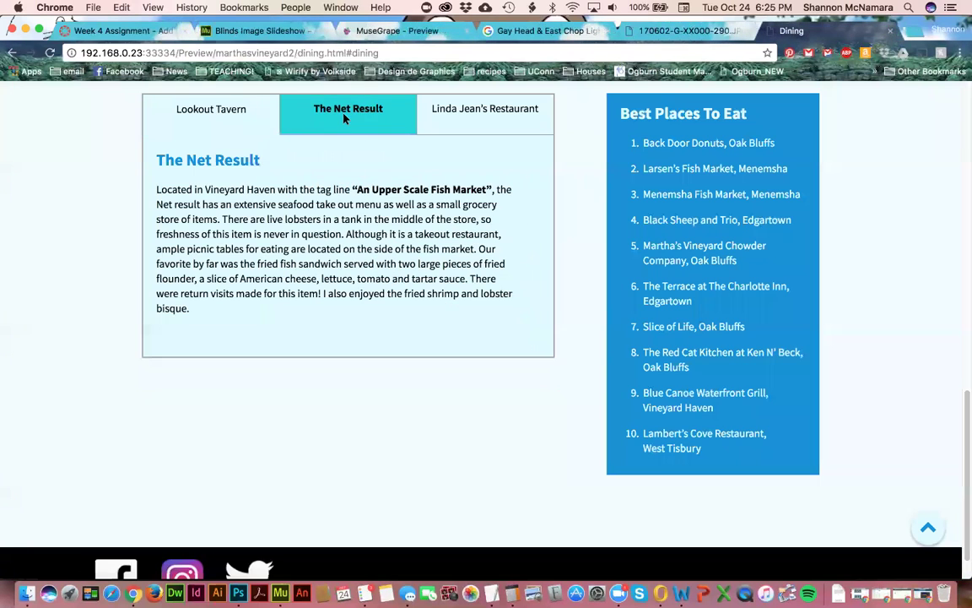
{"action": "left_click", "coordinate": [467, 119]}
{"action": "left_click", "coordinate": [299, 129]}
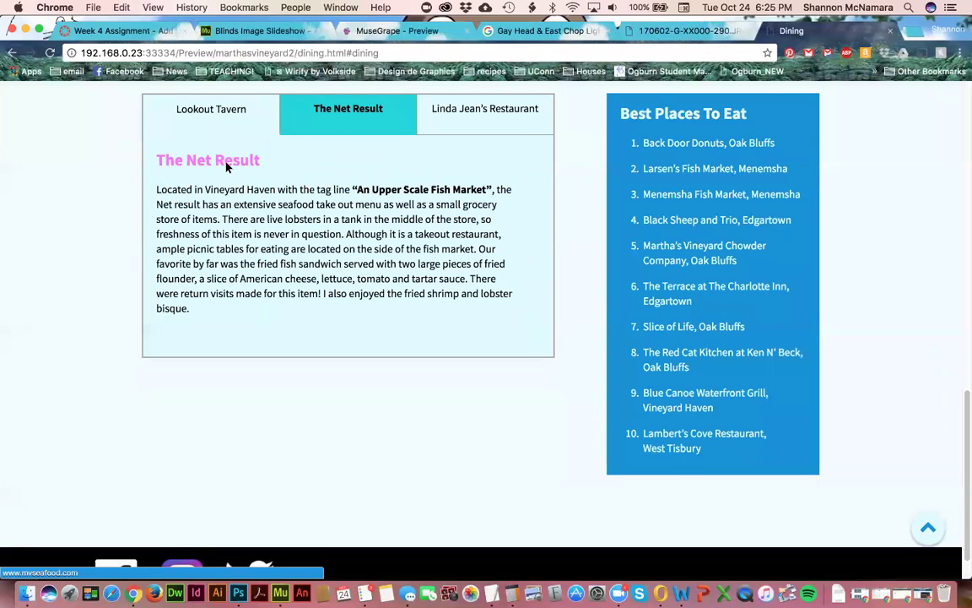
{"action": "scroll", "coordinate": [685, 410], "scroll_direction": "down", "scroll_amount": 2}
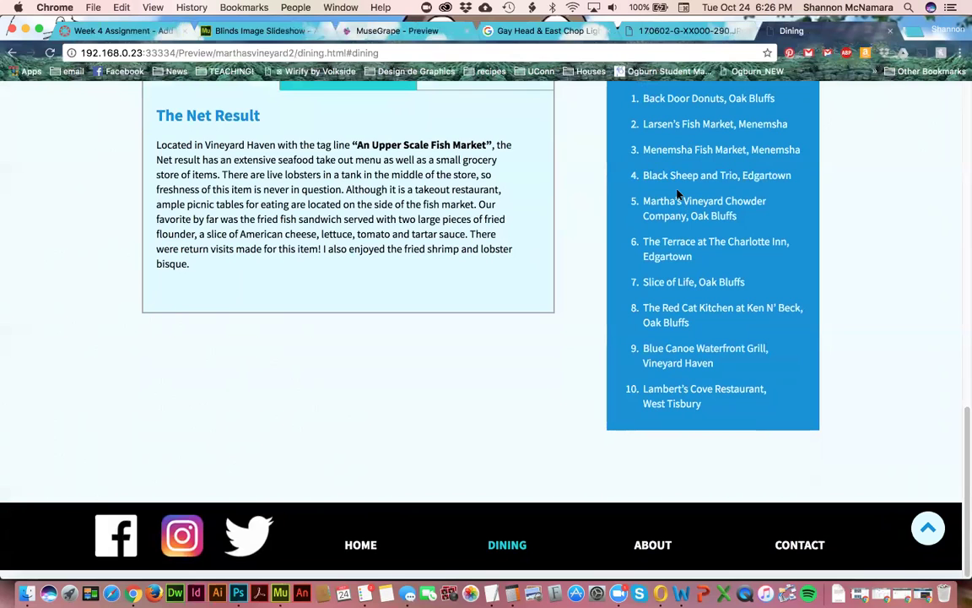
{"action": "scroll", "coordinate": [677, 194], "scroll_direction": "up", "scroll_amount": 4}
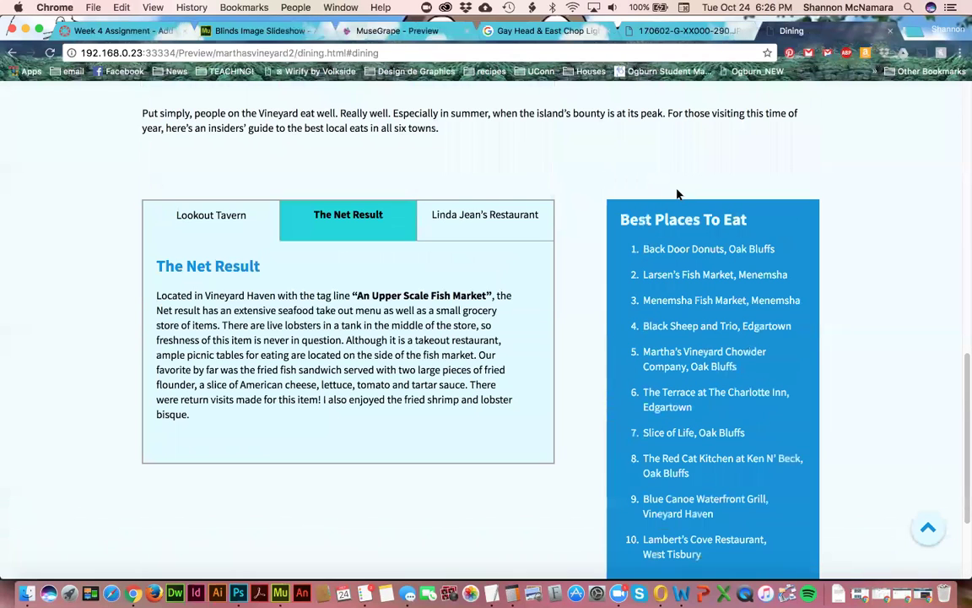
{"action": "scroll", "coordinate": [676, 194], "scroll_direction": "down", "scroll_amount": 4}
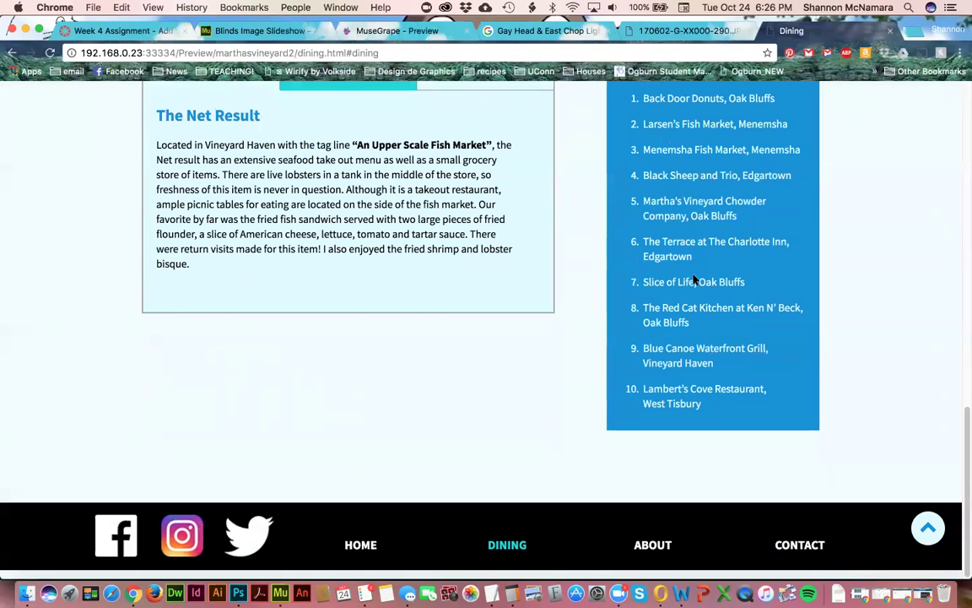
Step: Open the About page and examine its blinds image slideshow
{"action": "scroll", "coordinate": [693, 280], "scroll_direction": "up", "scroll_amount": 15}
{"action": "left_click", "coordinate": [588, 209]}
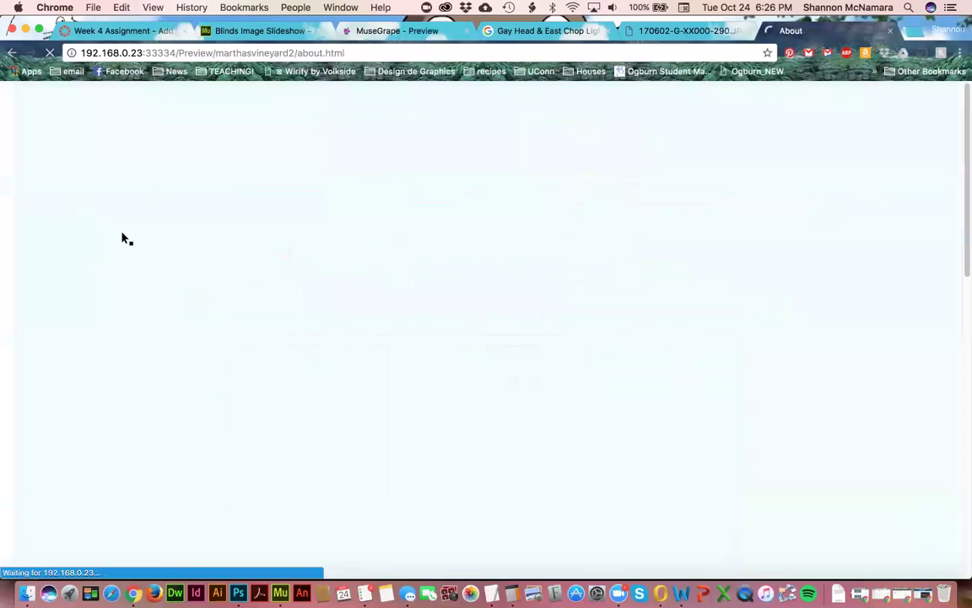
{"action": "scroll", "coordinate": [34, 357], "scroll_direction": "down", "scroll_amount": 3}
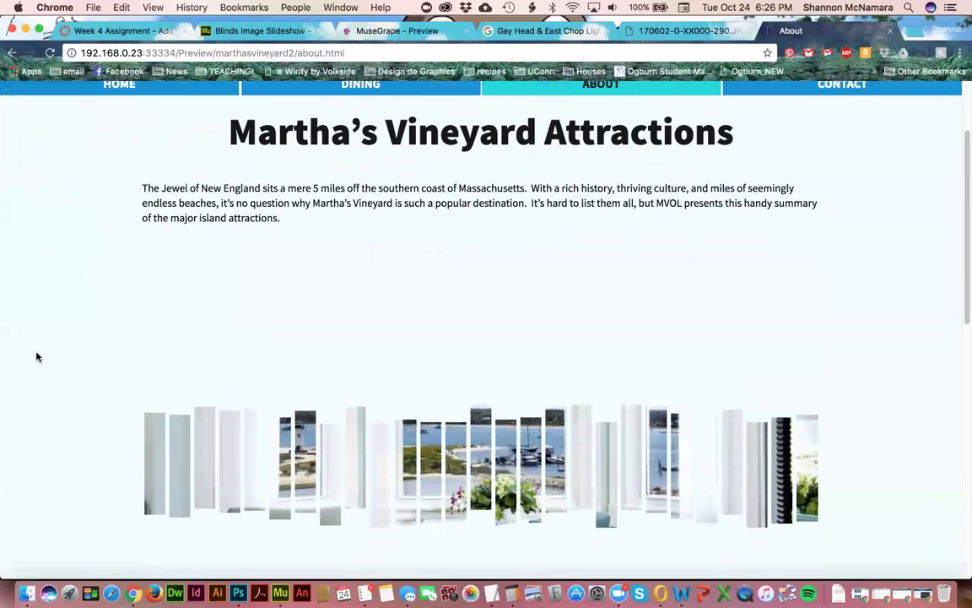
{"action": "scroll", "coordinate": [37, 354], "scroll_direction": "up", "scroll_amount": 4}
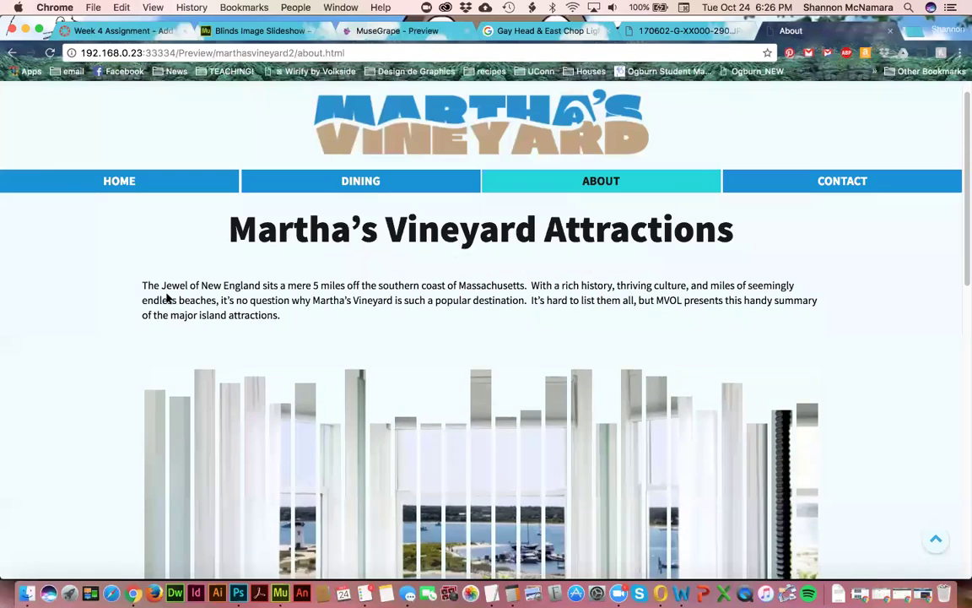
{"action": "scroll", "coordinate": [790, 377], "scroll_direction": "down", "scroll_amount": 5}
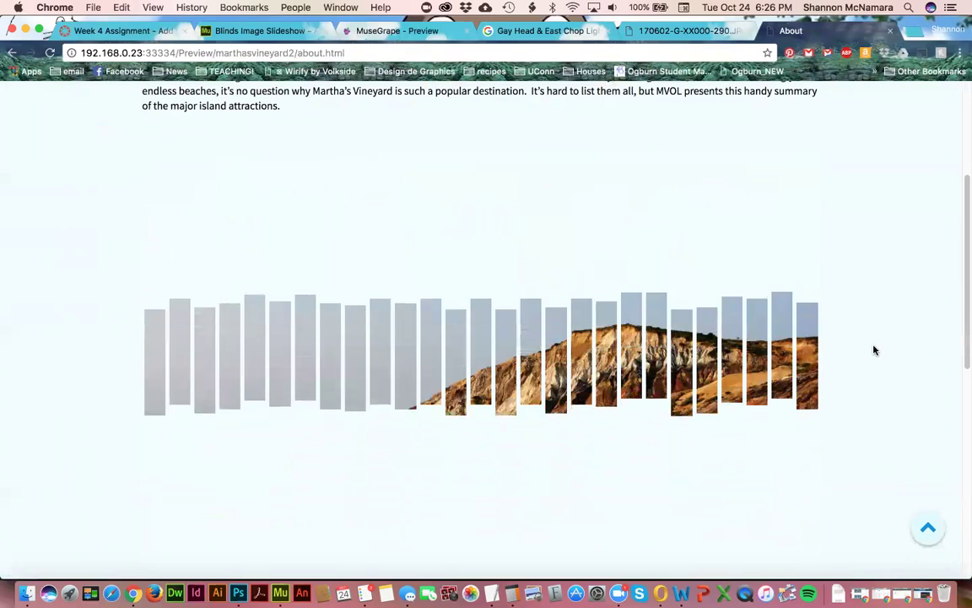
{"action": "scroll", "coordinate": [874, 350], "scroll_direction": "up", "scroll_amount": 3}
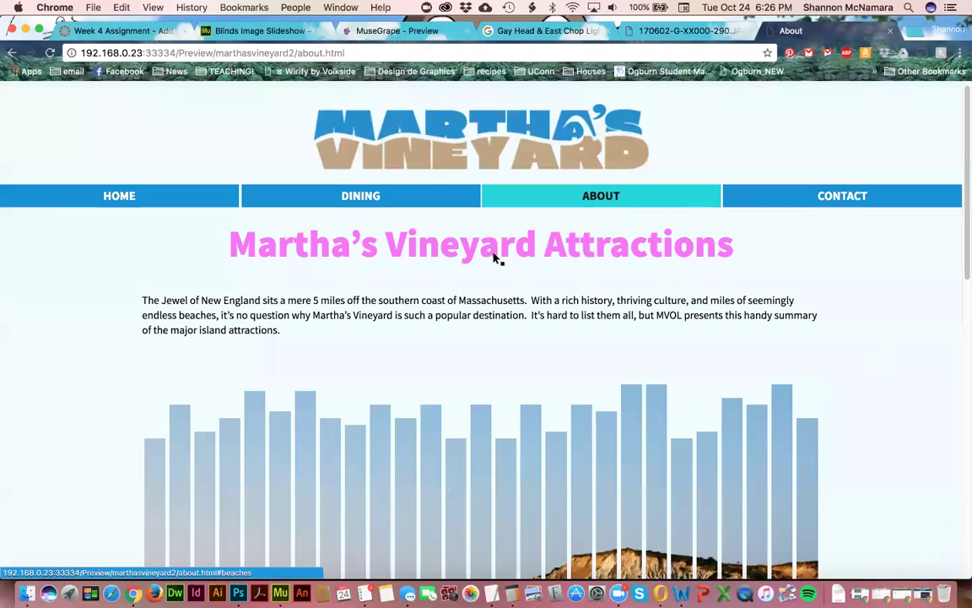
Step: Test the "Martha's Vineyard Attractions" headline's anchor jump and check the Beaches, Lighthouses and Gingerbread Cottages panels
{"action": "left_click", "coordinate": [495, 257]}
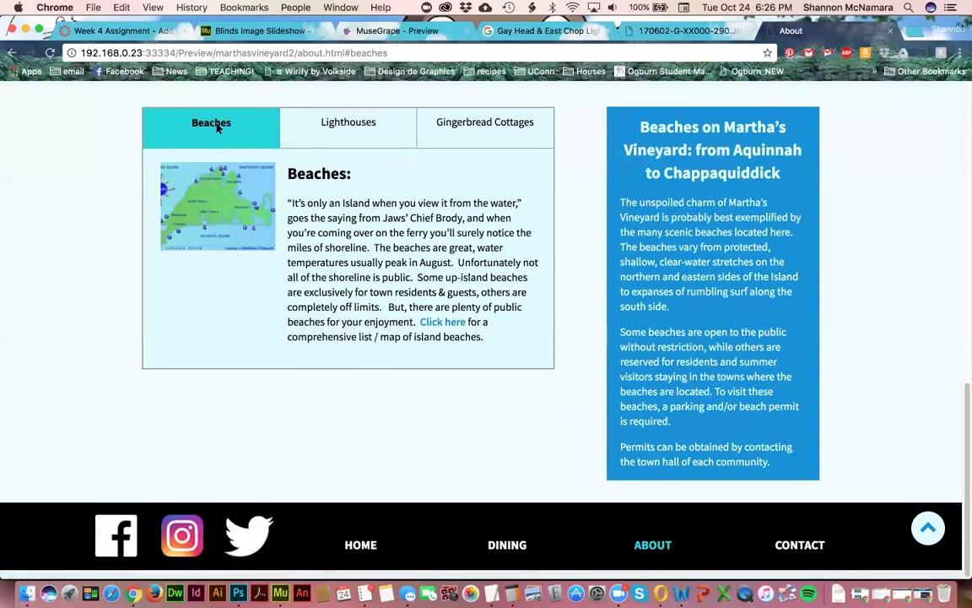
{"action": "left_click", "coordinate": [349, 127]}
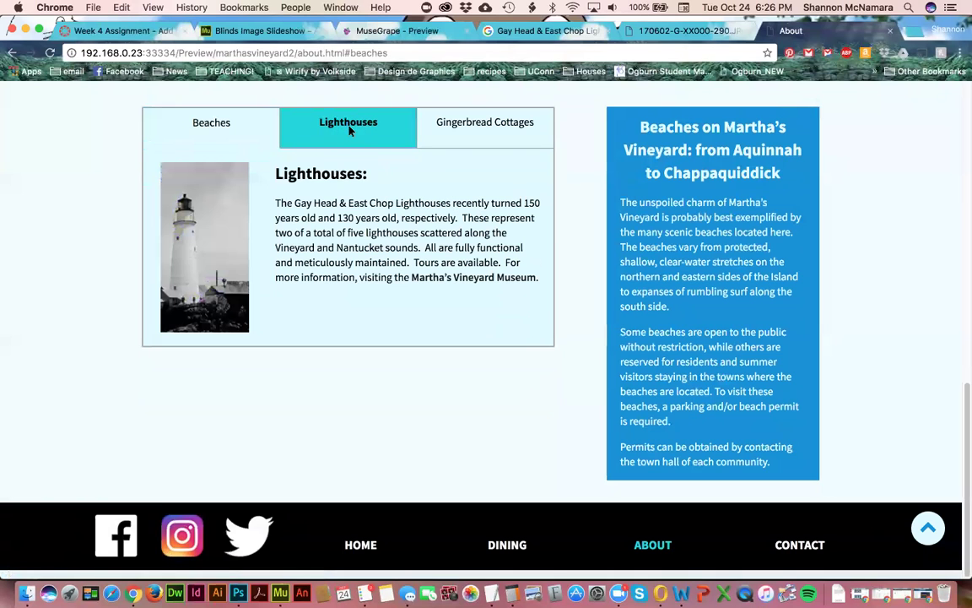
{"action": "left_click", "coordinate": [472, 134]}
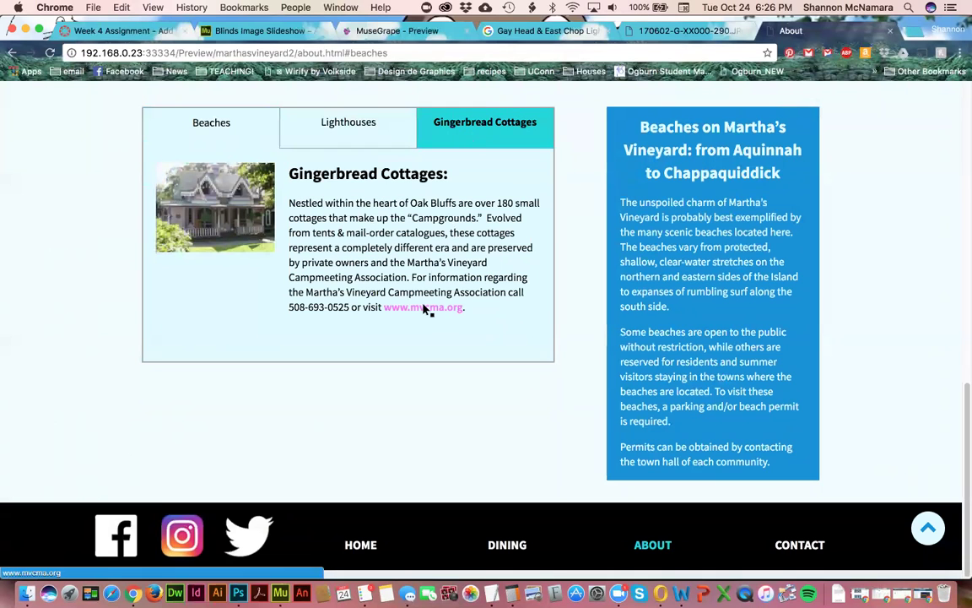
{"action": "left_click", "coordinate": [350, 131]}
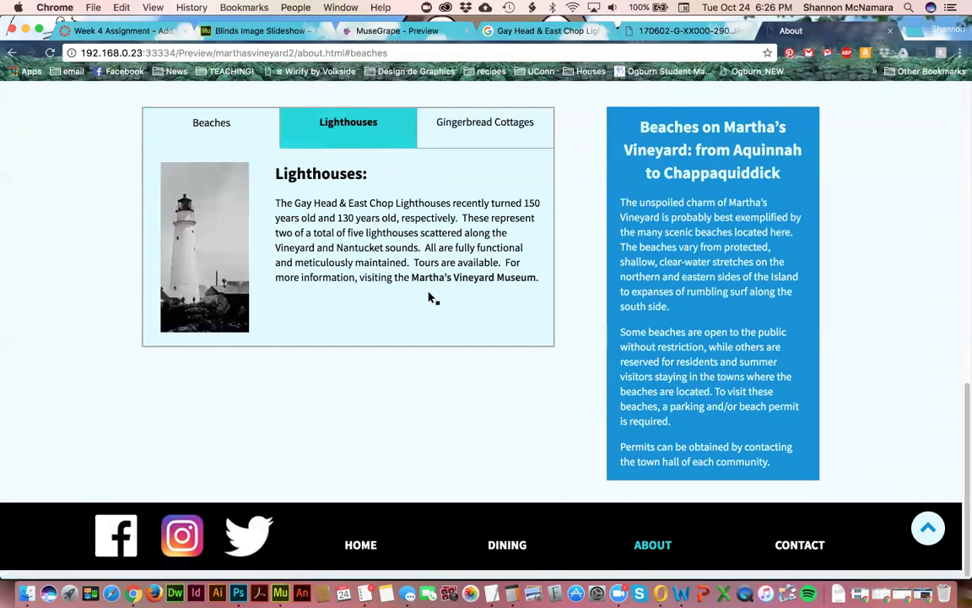
{"action": "left_click", "coordinate": [211, 133]}
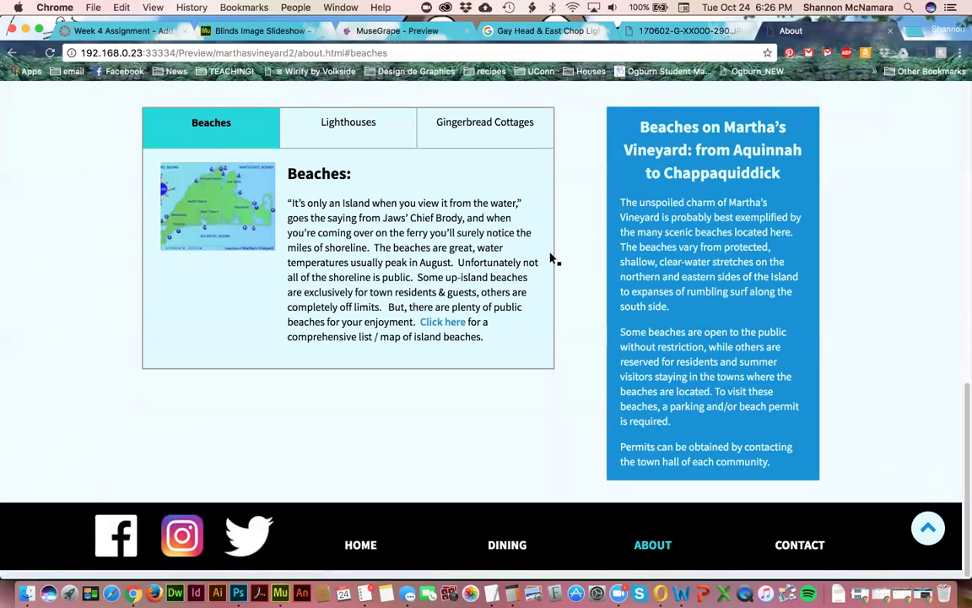
Step: Test the Martha's Vineyard Museum link in the Lighthouses panel and the blue Beaches aside's link, closing each page that opens
{"action": "left_click", "coordinate": [364, 130]}
{"action": "left_click", "coordinate": [461, 278]}
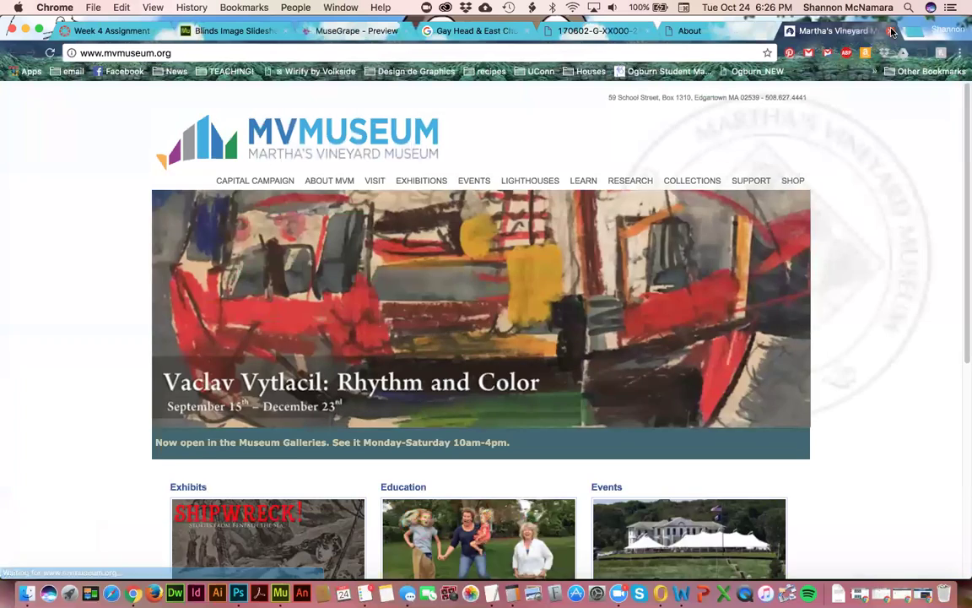
{"action": "left_click", "coordinate": [892, 32]}
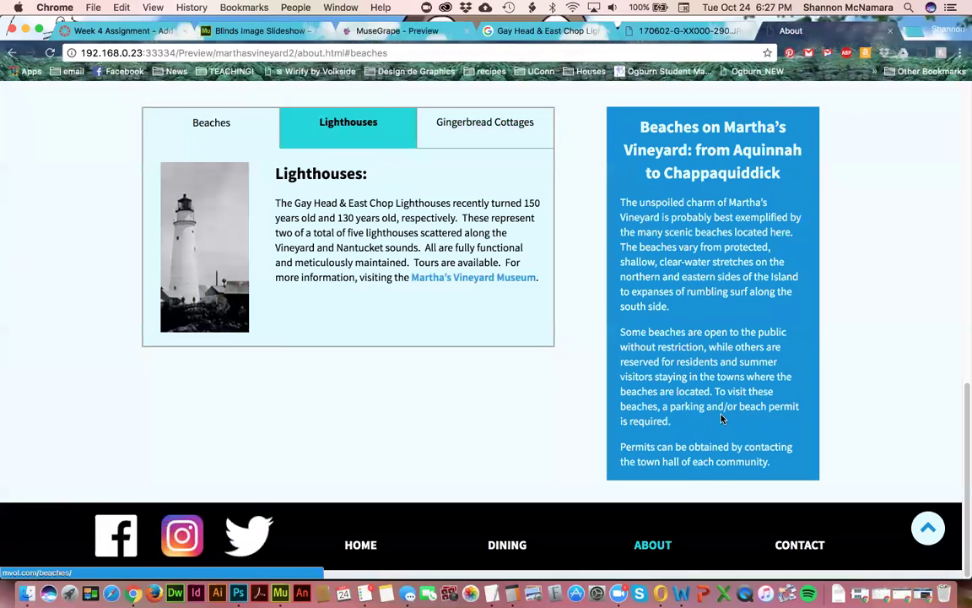
{"action": "left_click", "coordinate": [700, 131]}
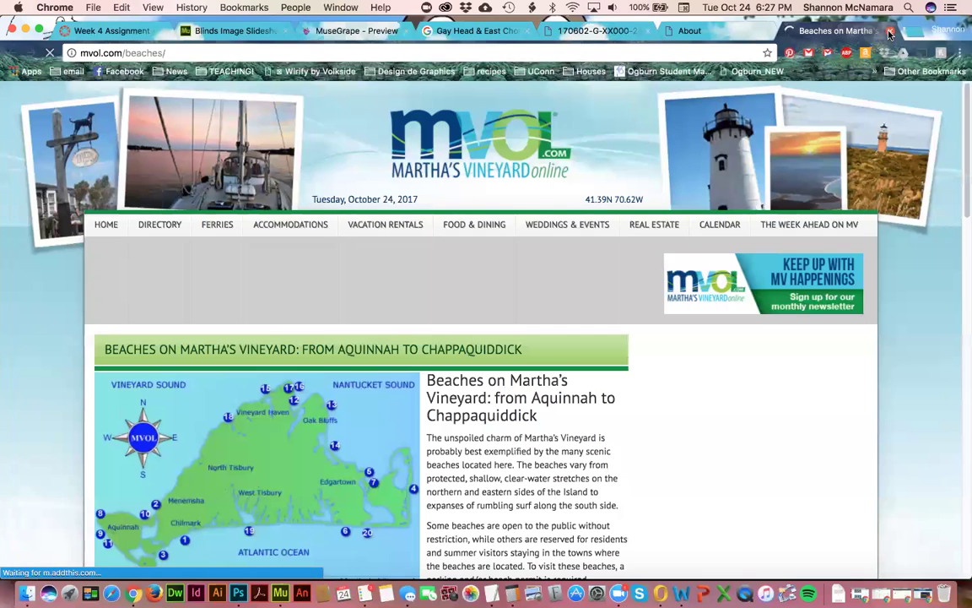
{"action": "left_click", "coordinate": [890, 32]}
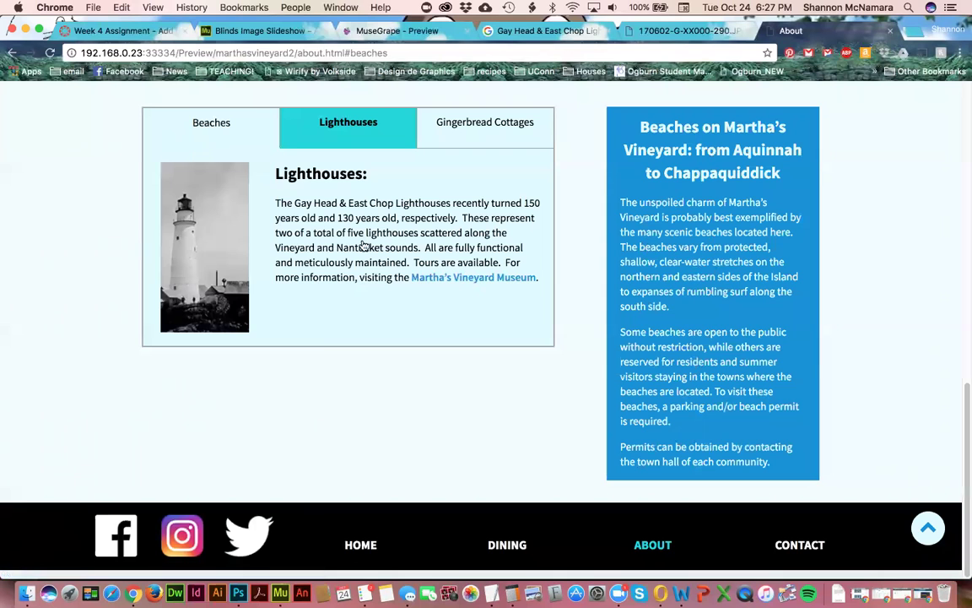
Step: Switch to Adobe Muse and review the default link style colours used by the aside's "Beaches on Martha's Vineyard" heading
{"action": "key", "text": "super+Tab"}
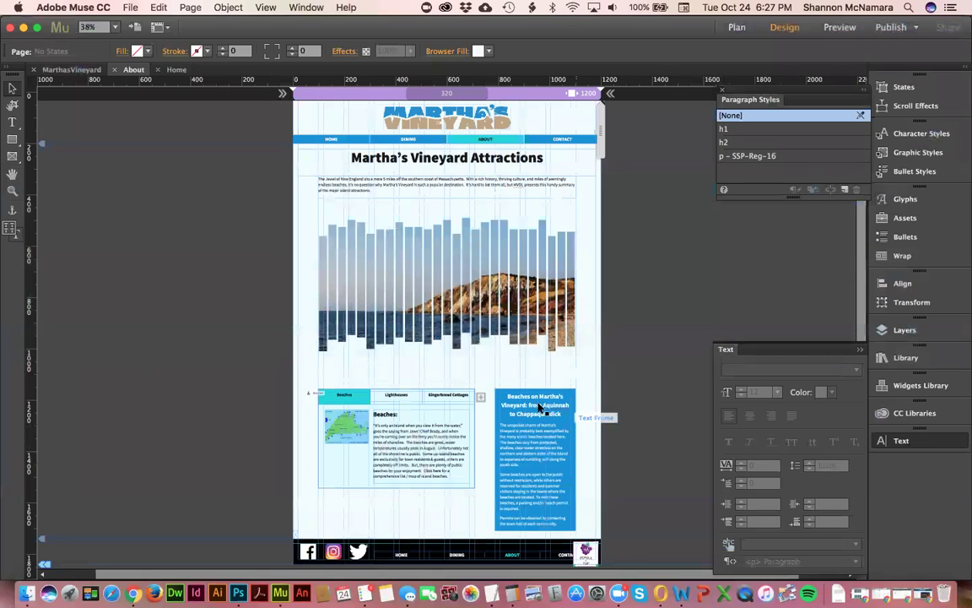
{"action": "double_click", "coordinate": [536, 396]}
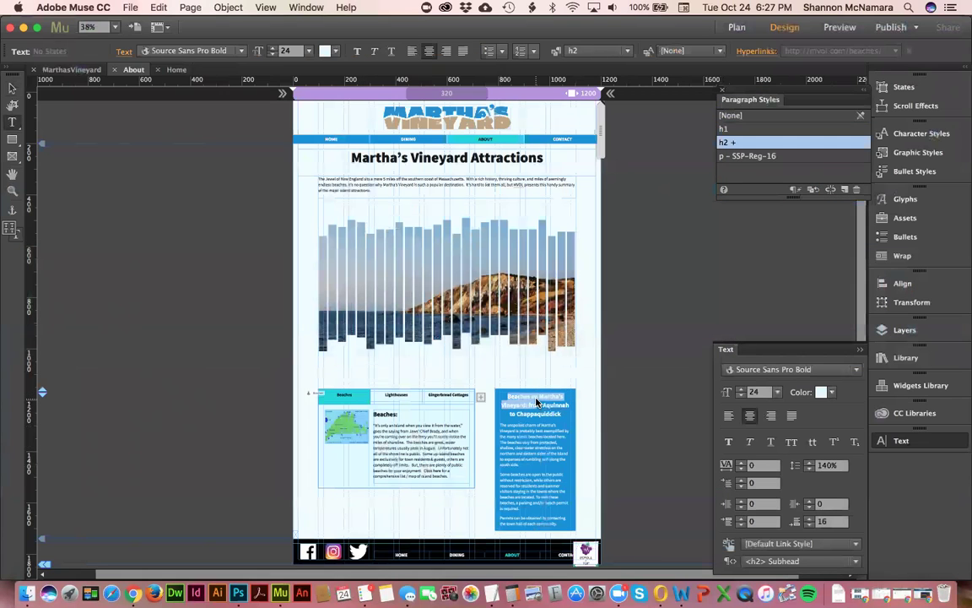
{"action": "triple_click", "coordinate": [535, 403]}
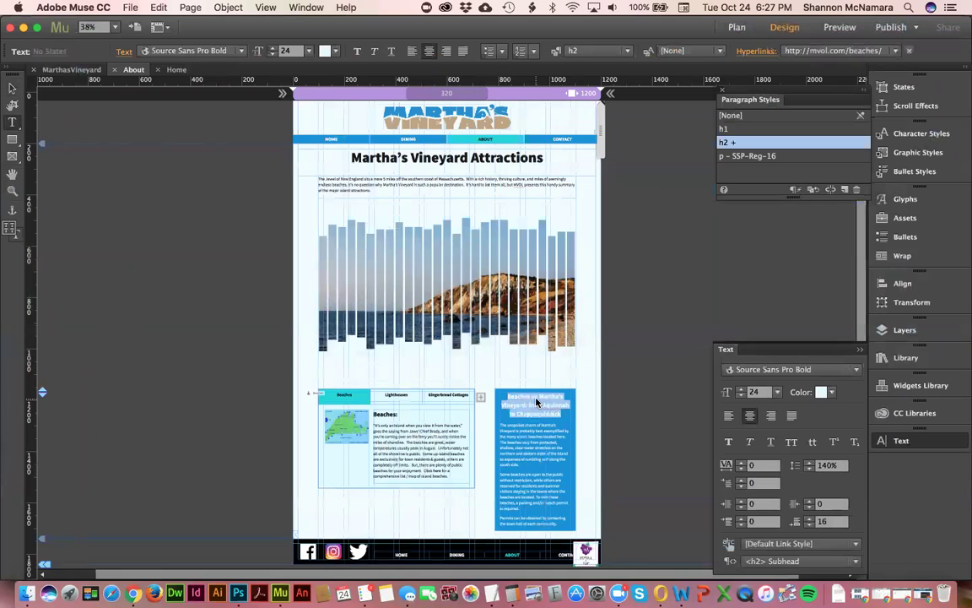
{"action": "left_click", "coordinate": [756, 51]}
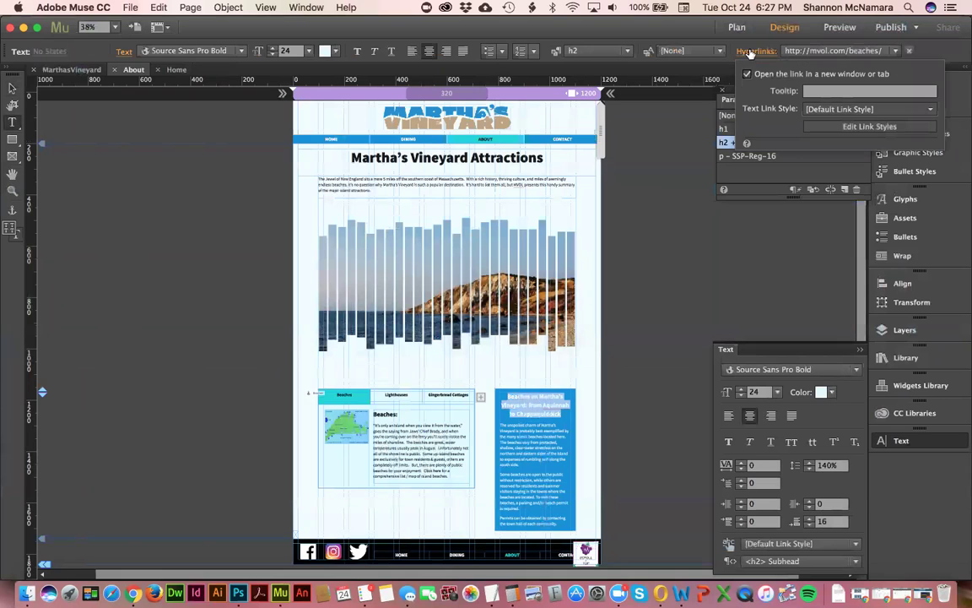
{"action": "left_click", "coordinate": [858, 110]}
{"action": "left_click", "coordinate": [856, 124]}
{"action": "left_click", "coordinate": [844, 127]}
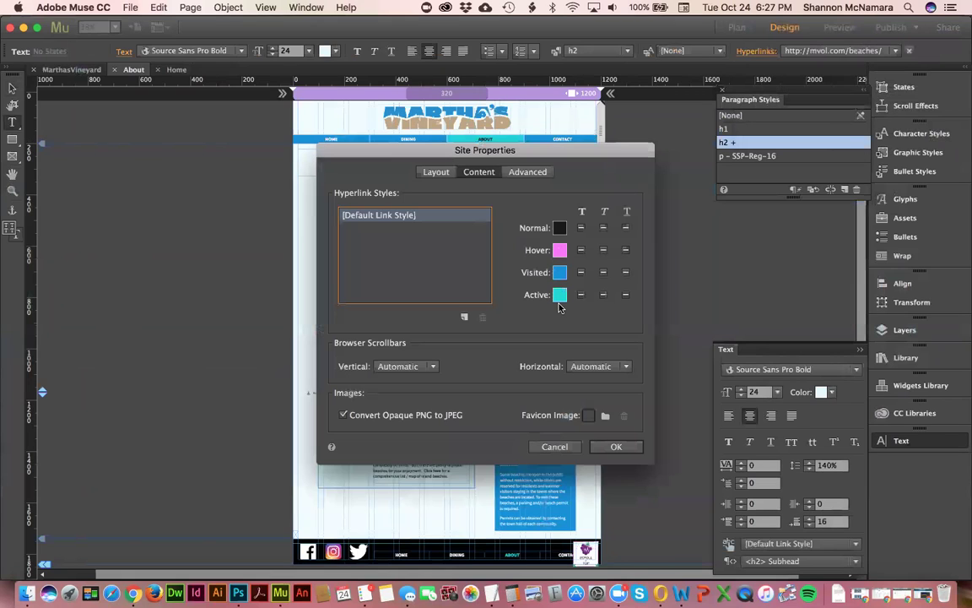
{"action": "left_click", "coordinate": [616, 447]}
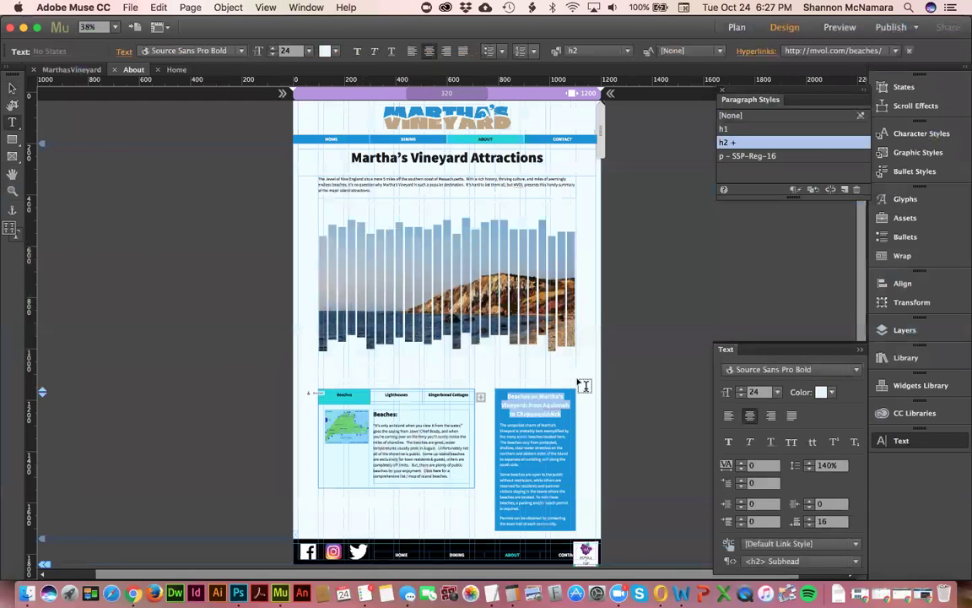
{"action": "left_click", "coordinate": [12, 87]}
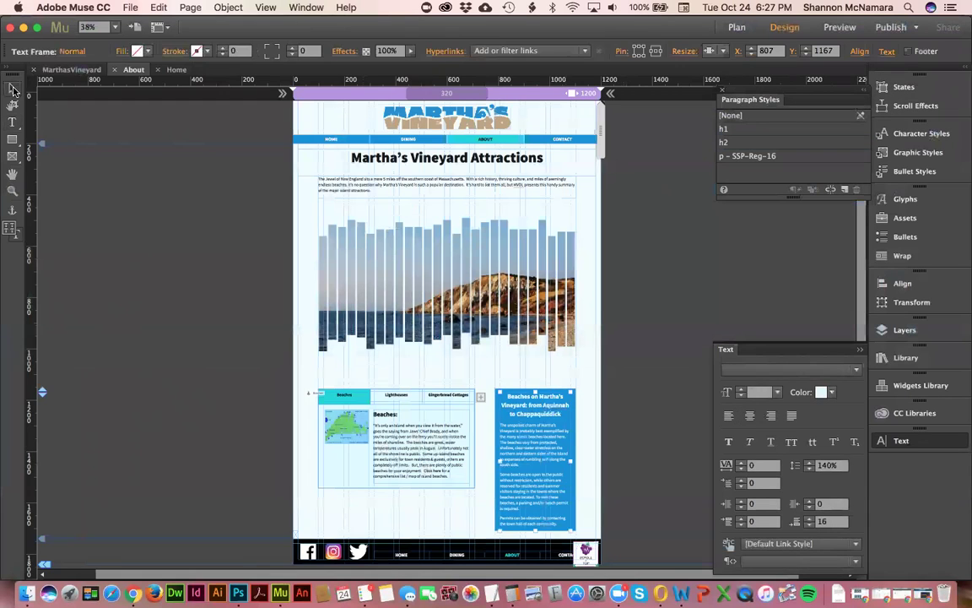
{"action": "left_click", "coordinate": [166, 208]}
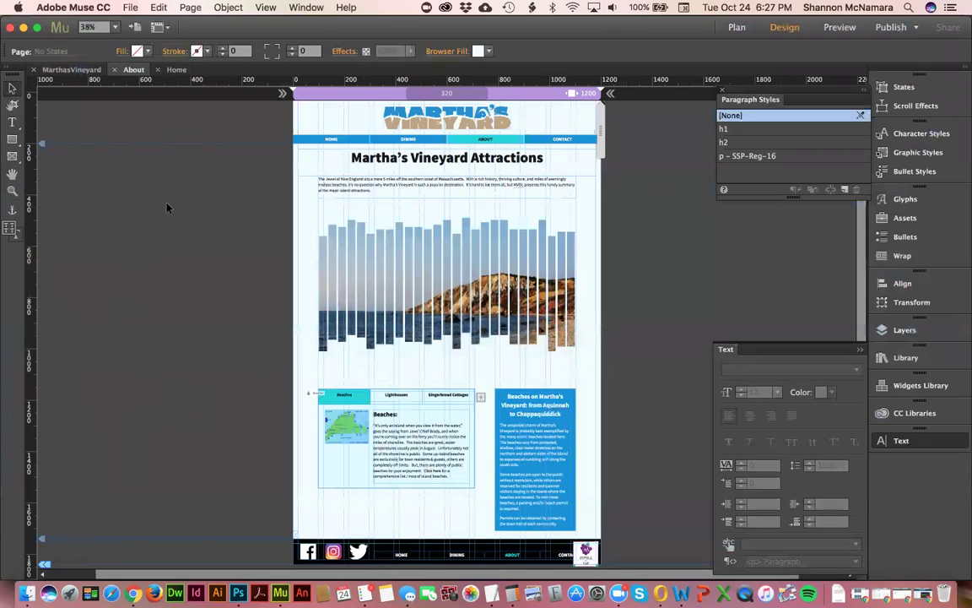
Step: Switch back to Chrome and retest the Beaches aside's link, closing the page it opens
{"action": "key", "text": "super+Tab"}
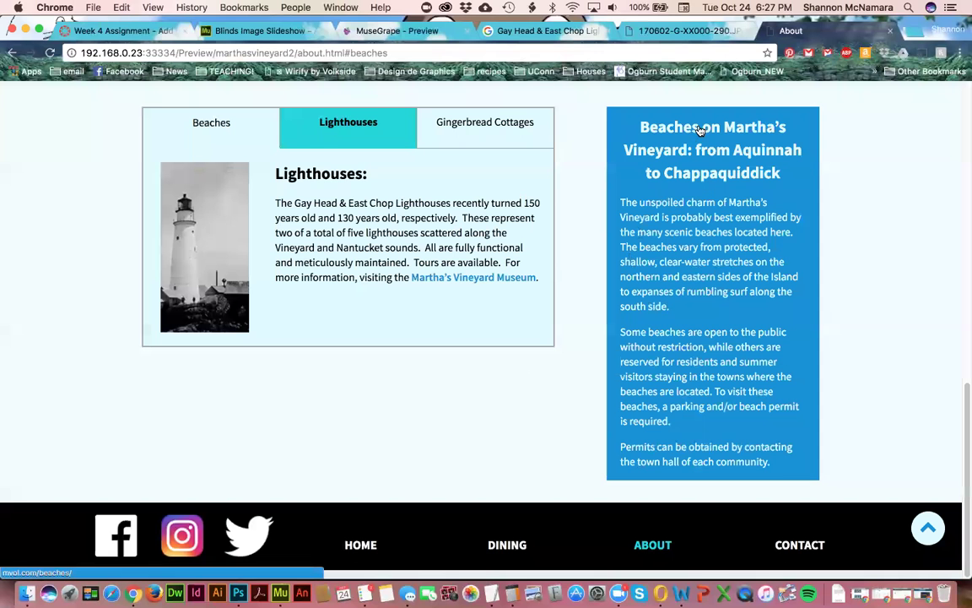
{"action": "left_click", "coordinate": [715, 132]}
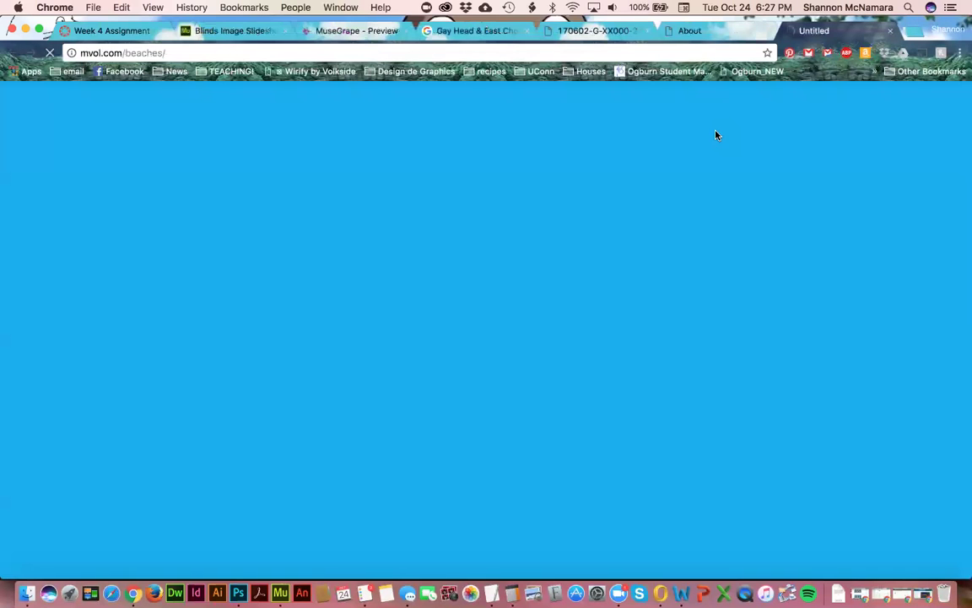
{"action": "key", "text": "super+w"}
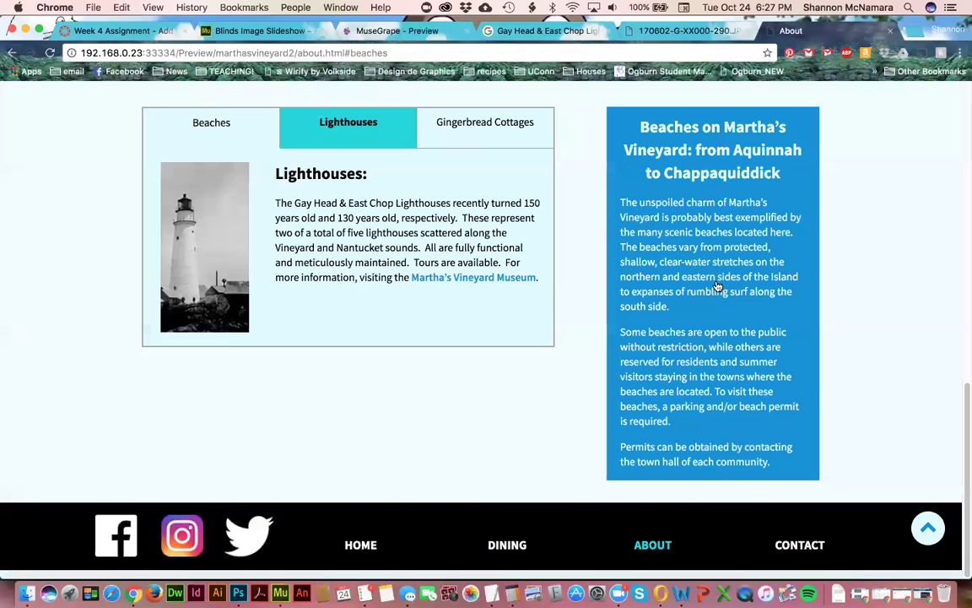
Step: Open the Contact page from the footer menu, check its form, sidebar and privacy policy, and return to the Home page
{"action": "key", "text": "Tab"}
{"action": "left_click", "coordinate": [803, 543]}
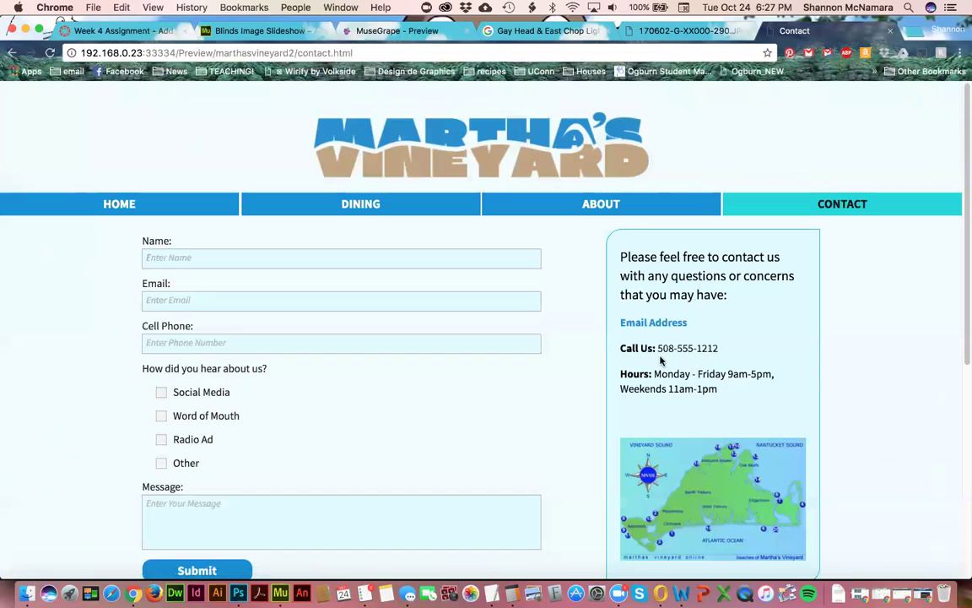
{"action": "scroll", "coordinate": [195, 397], "scroll_direction": "down", "scroll_amount": 5}
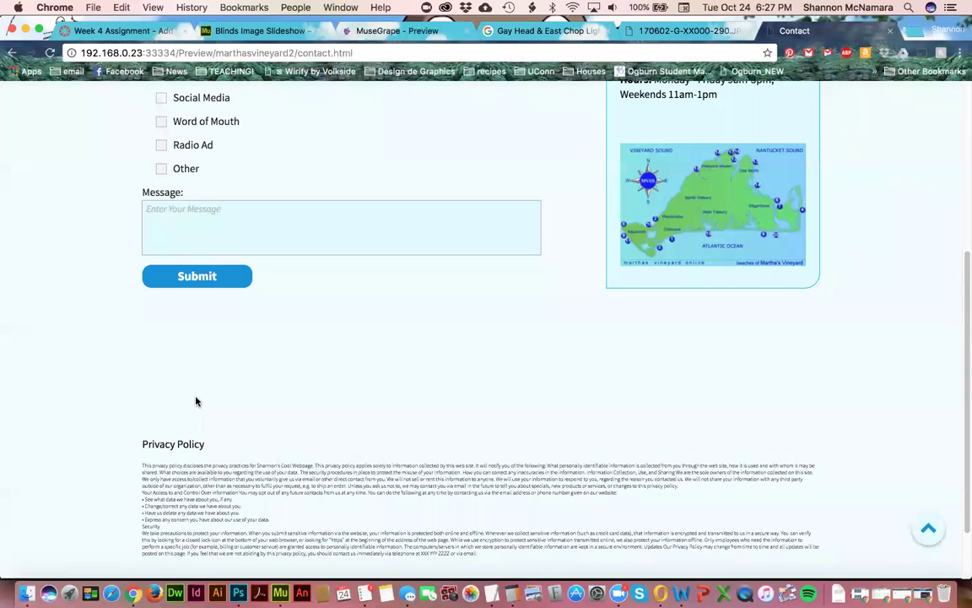
{"action": "scroll", "coordinate": [143, 438], "scroll_direction": "down", "scroll_amount": 3}
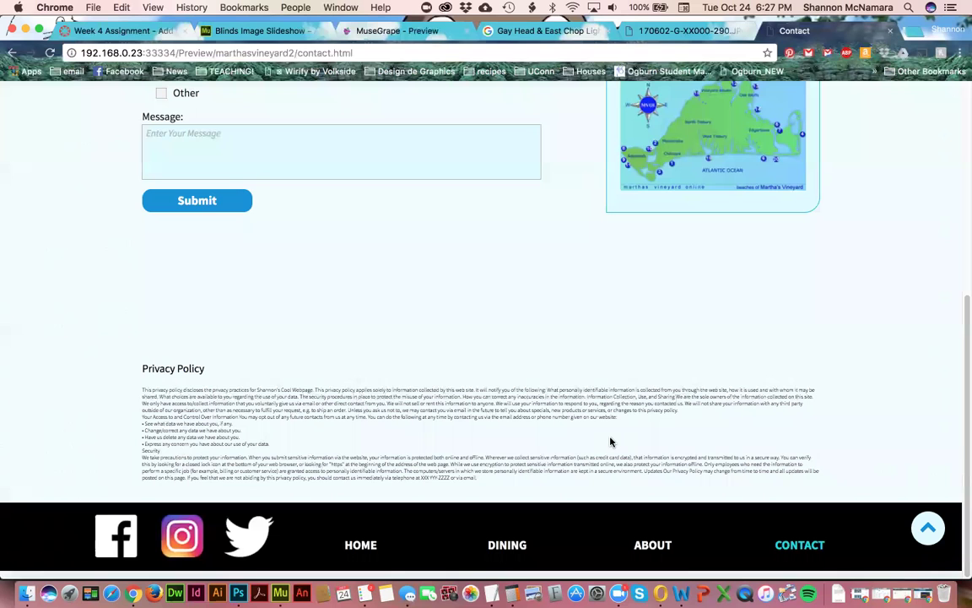
{"action": "scroll", "coordinate": [610, 441], "scroll_direction": "up", "scroll_amount": 10}
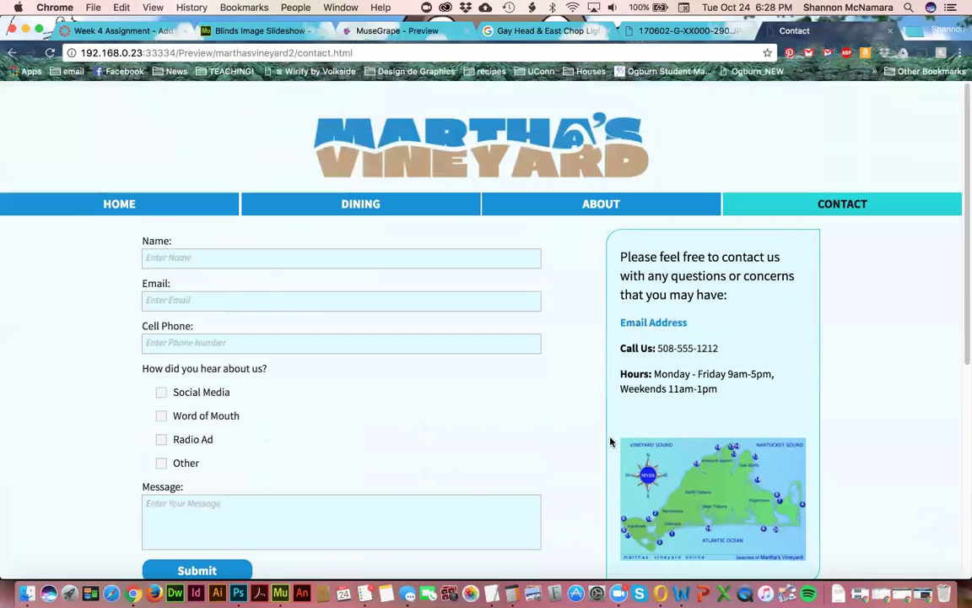
{"action": "left_click", "coordinate": [115, 204]}
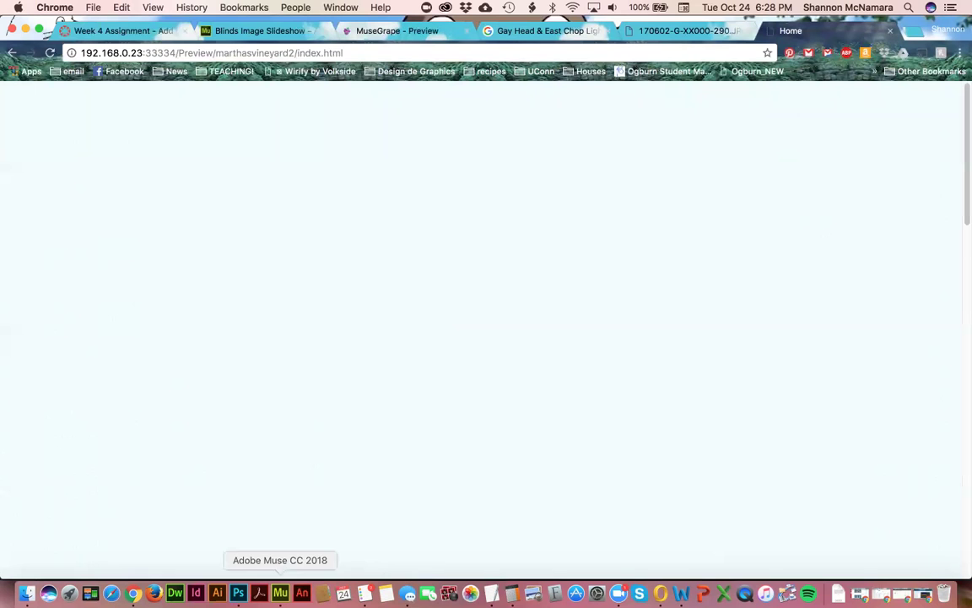
Step: Switch to Adobe Muse and open the A-Master page from the MarthasVineyard site plan
{"action": "left_click", "coordinate": [280, 593]}
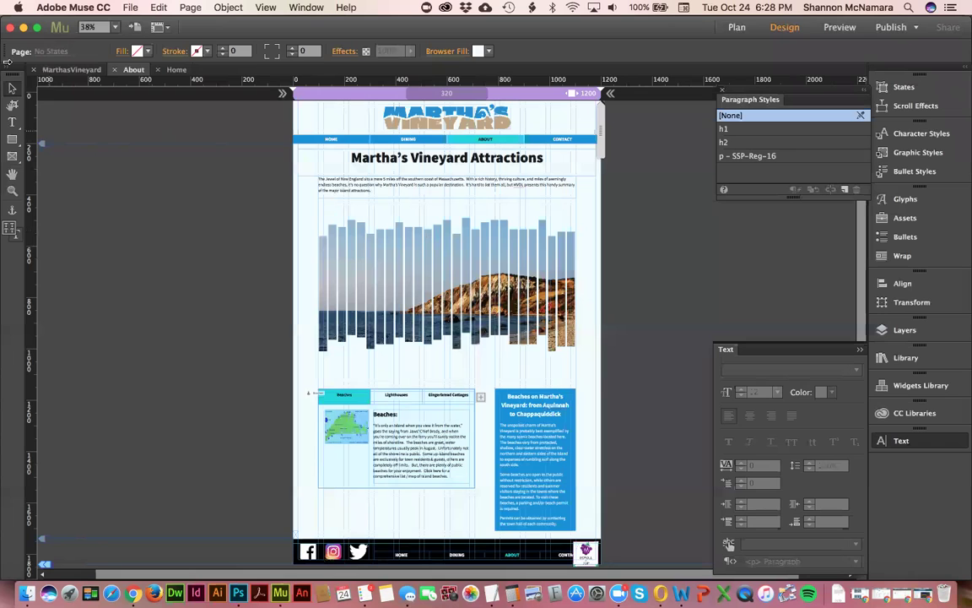
{"action": "left_click", "coordinate": [53, 71]}
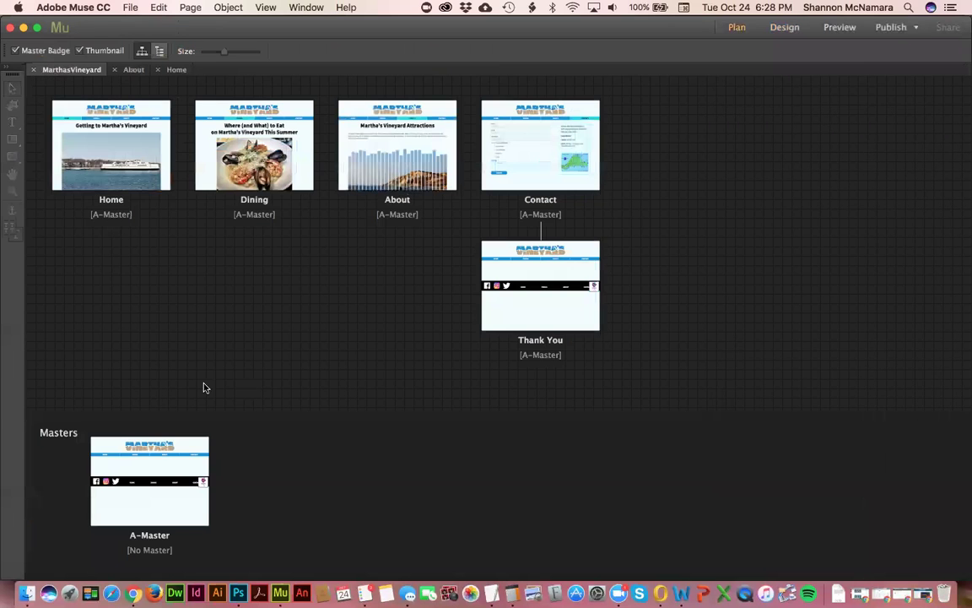
{"action": "double_click", "coordinate": [148, 456]}
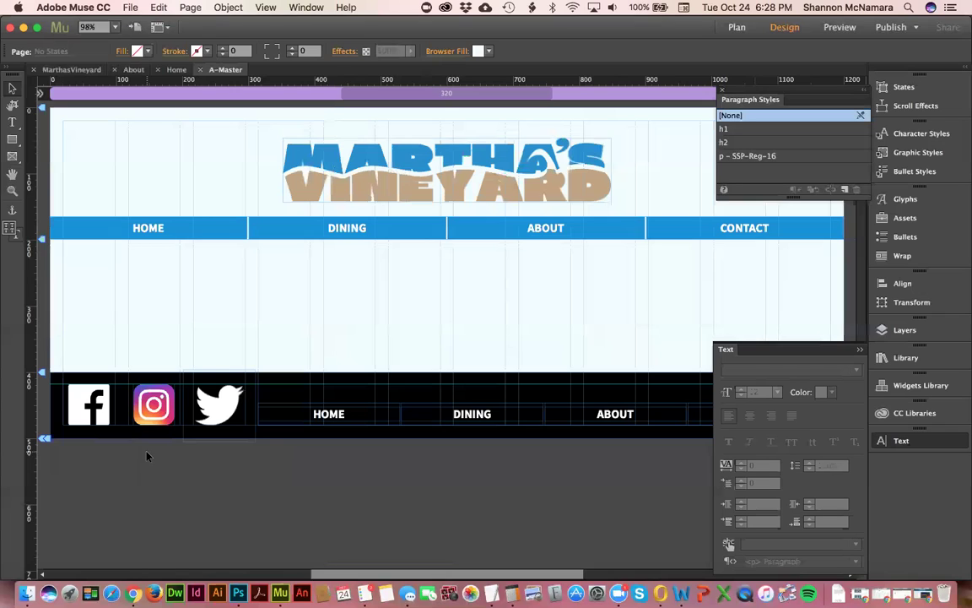
Step: Dock the floating Paragraph Styles panel below Text and collapse the Text panel to uncover the master page
{"action": "key", "text": "super+minus"}
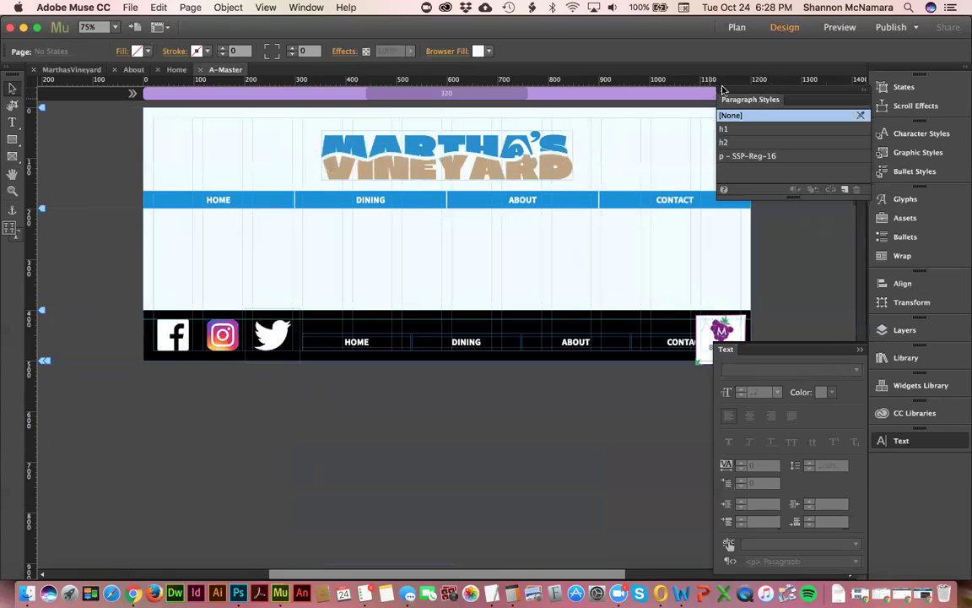
{"action": "left_click_drag", "start_coordinate": [831, 103], "coordinate": [920, 466]}
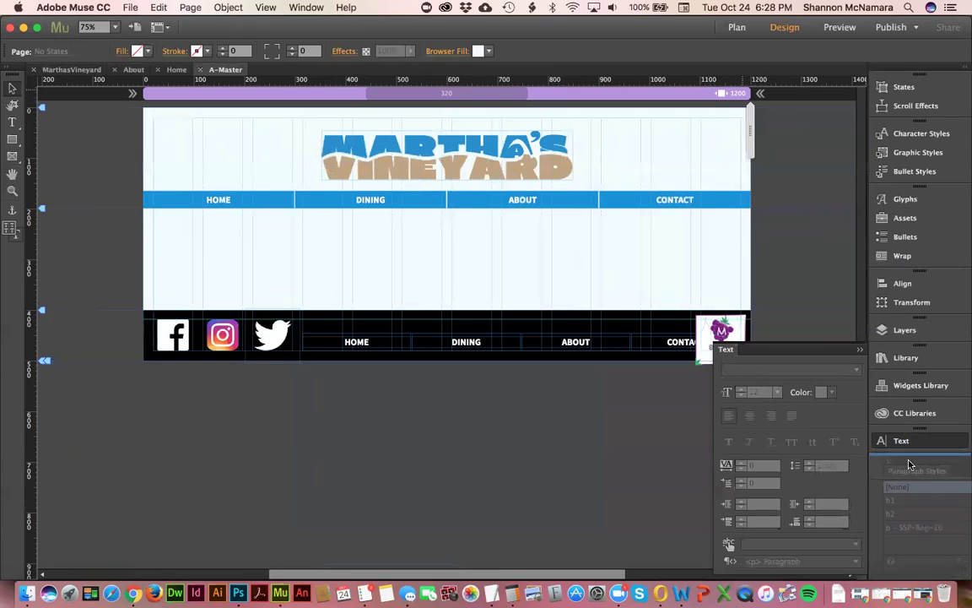
{"action": "left_click", "coordinate": [860, 349]}
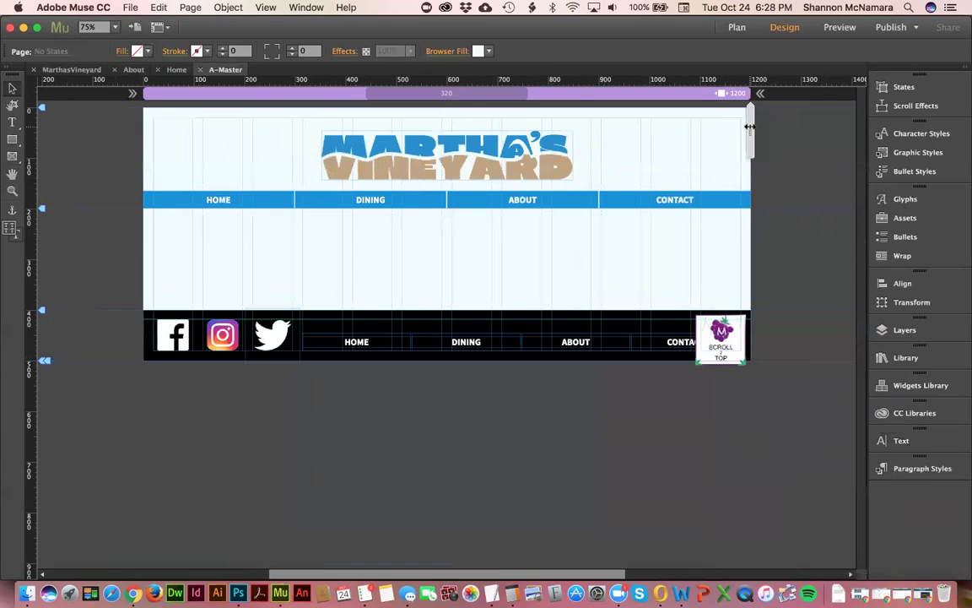
Step: Add a breakpoint at 768 px to the A-Master page
{"action": "left_click_drag", "start_coordinate": [750, 127], "coordinate": [641, 127]}
{"action": "left_click", "coordinate": [647, 94]}
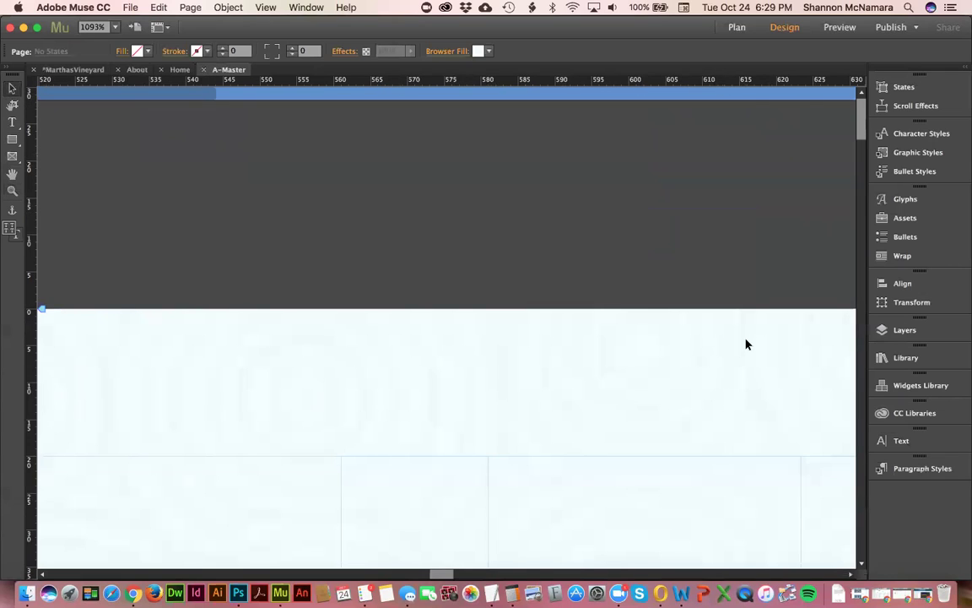
Step: Add a breakpoint at 360 px to the A-Master page and fit the page in the window
{"action": "key", "text": "super+minus"}
{"action": "key", "text": "super+minus"}
{"action": "key", "text": "super+minus"}
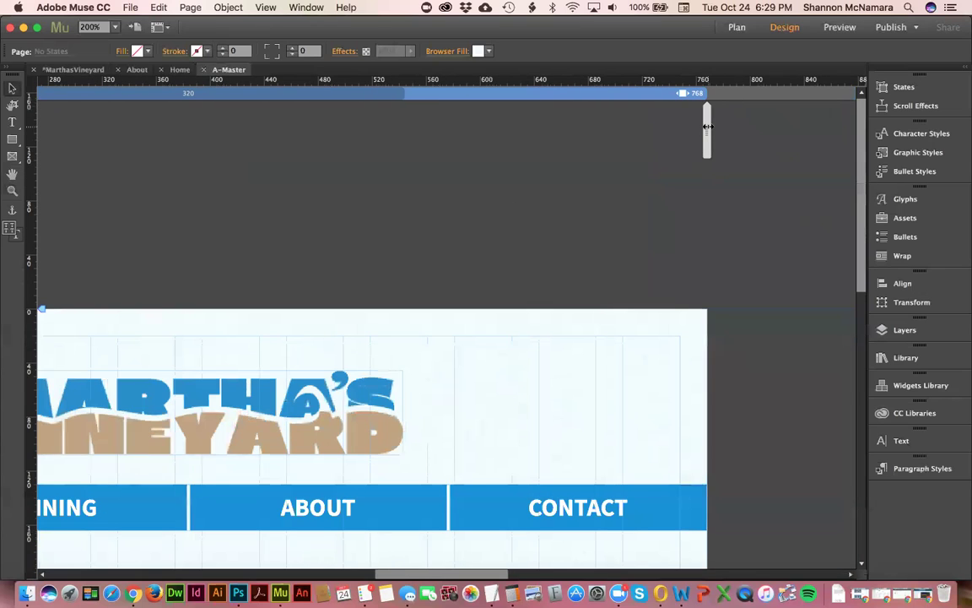
{"action": "left_click", "coordinate": [518, 139]}
{"action": "left_click_drag", "start_coordinate": [501, 142], "coordinate": [431, 145]}
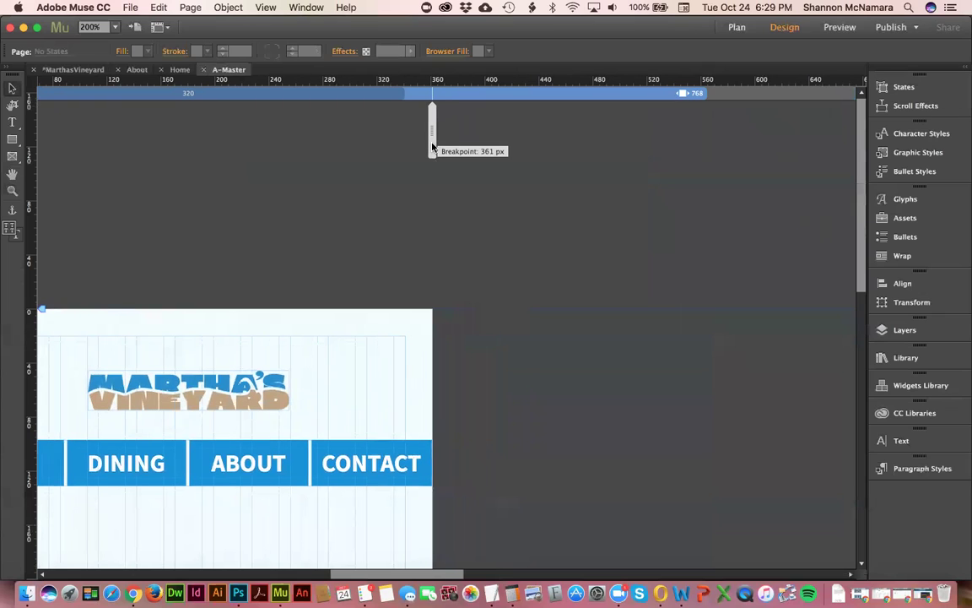
{"action": "left_click_drag", "start_coordinate": [432, 148], "coordinate": [431, 148]}
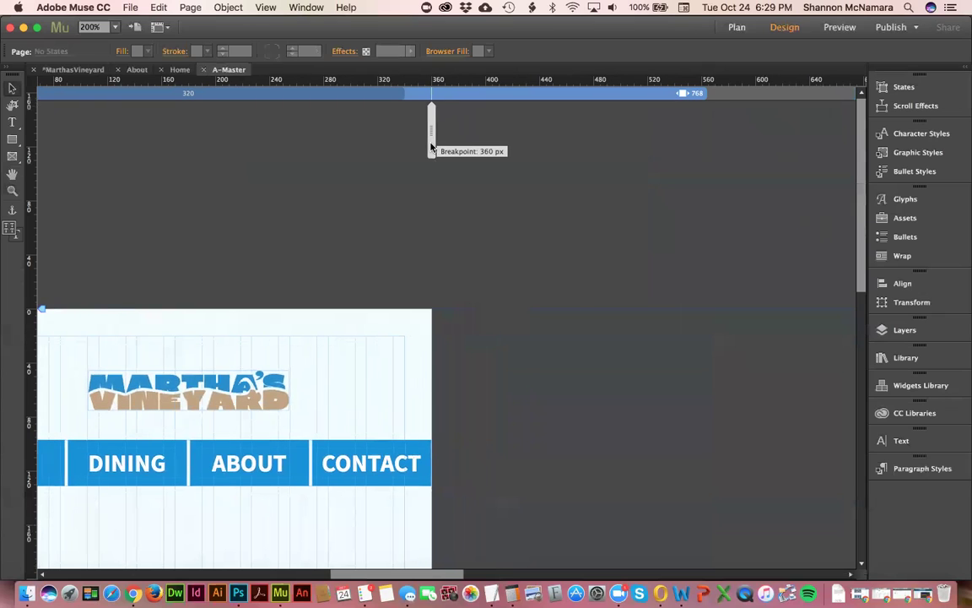
{"action": "left_click", "coordinate": [438, 95]}
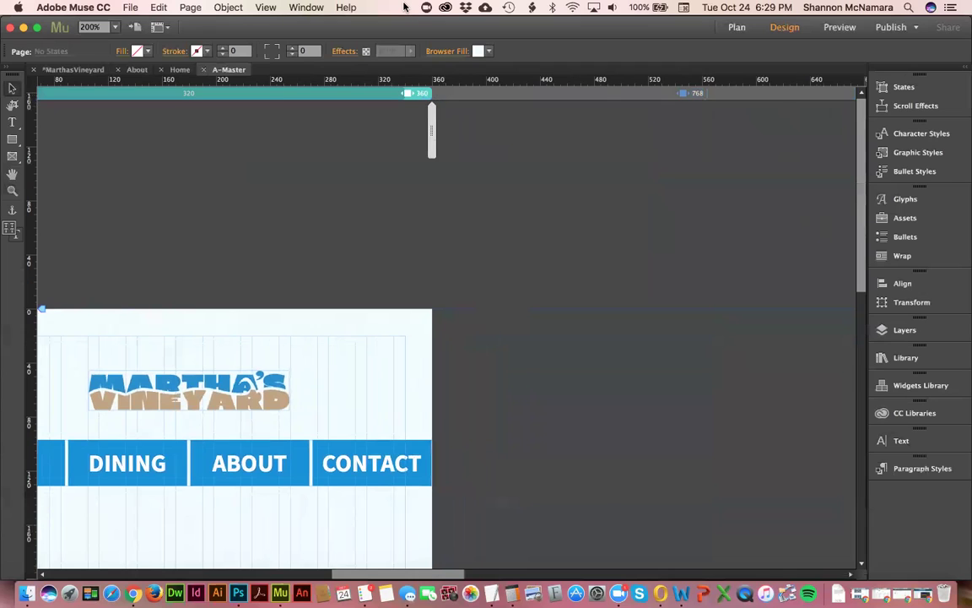
{"action": "key", "text": "super+0"}
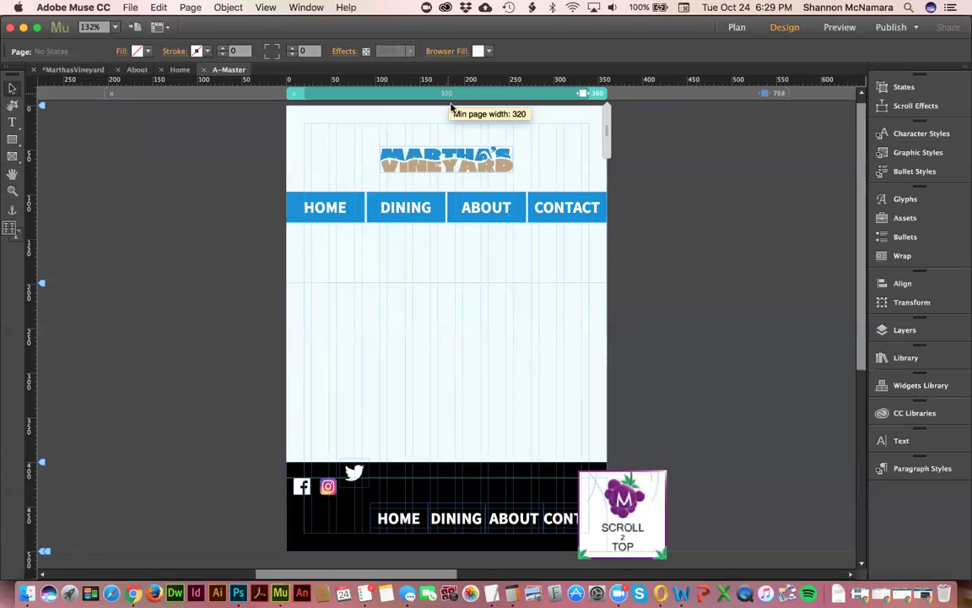
Step: Review the 360 px breakpoint's properties, closing them without changes, and delete that breakpoint
{"action": "double_click", "coordinate": [596, 93]}
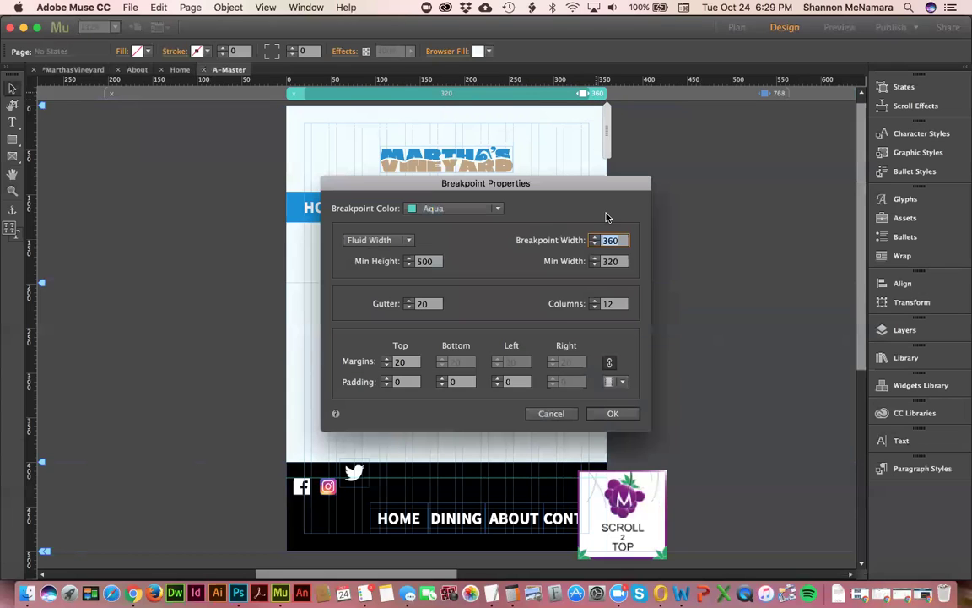
{"action": "left_click", "coordinate": [551, 414]}
{"action": "left_click", "coordinate": [619, 94]}
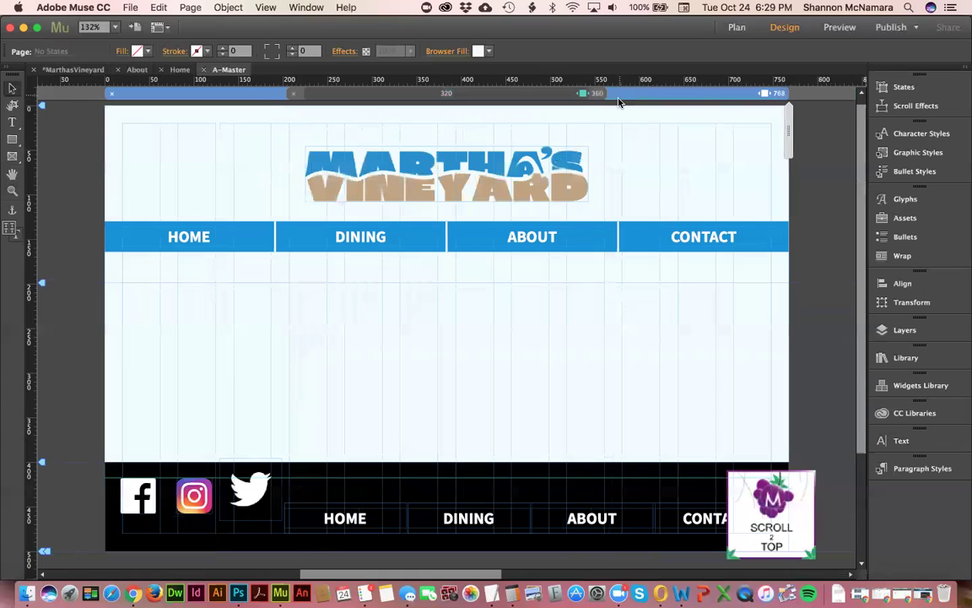
{"action": "right_click", "coordinate": [603, 93]}
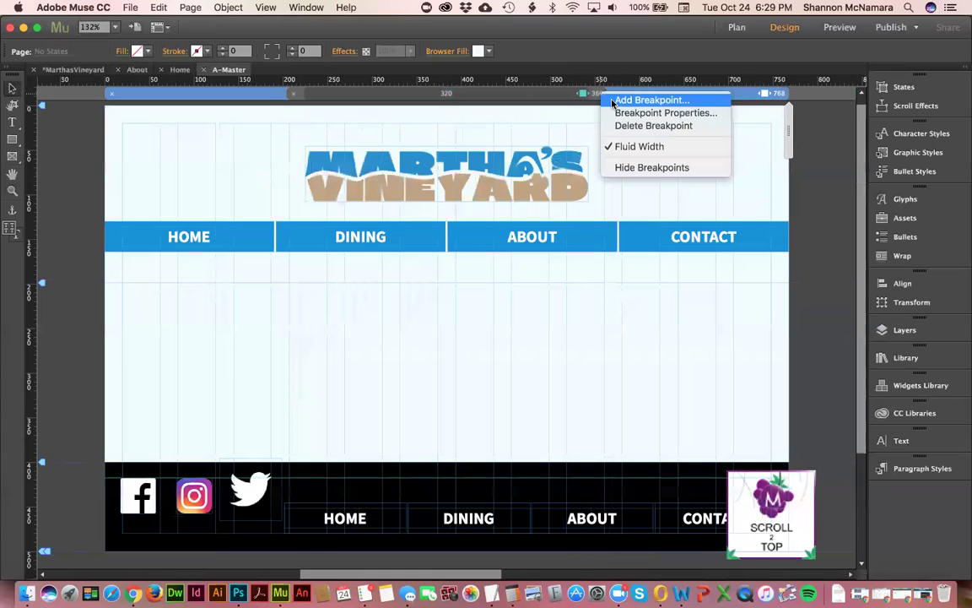
{"action": "left_click", "coordinate": [628, 115]}
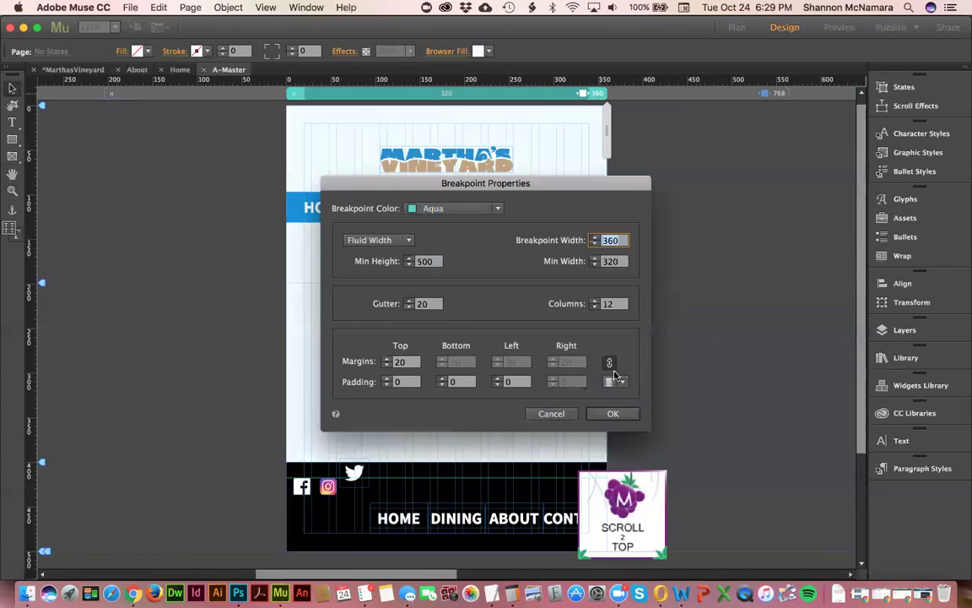
{"action": "left_click", "coordinate": [549, 411]}
{"action": "right_click", "coordinate": [599, 91]}
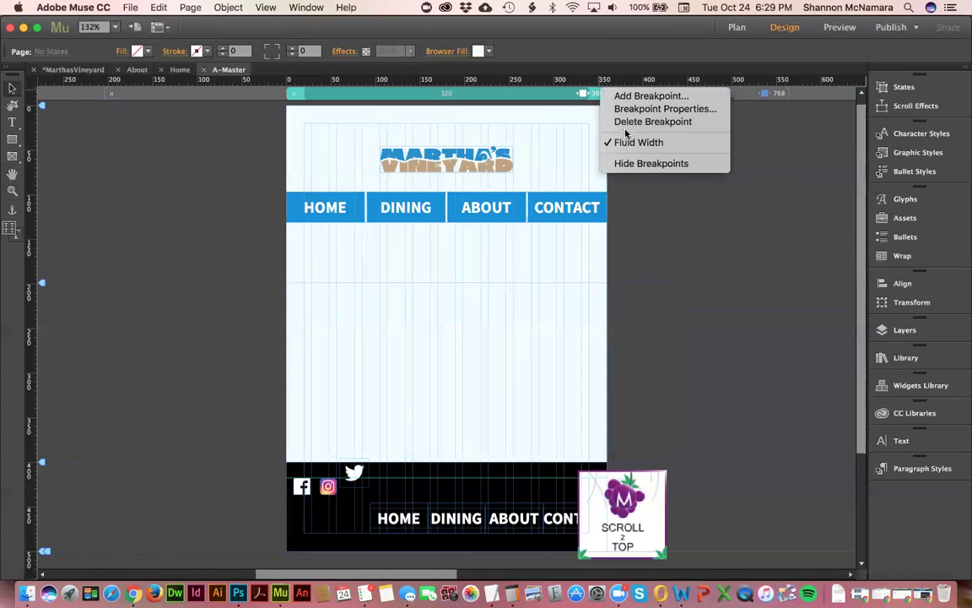
{"action": "left_click", "coordinate": [624, 122]}
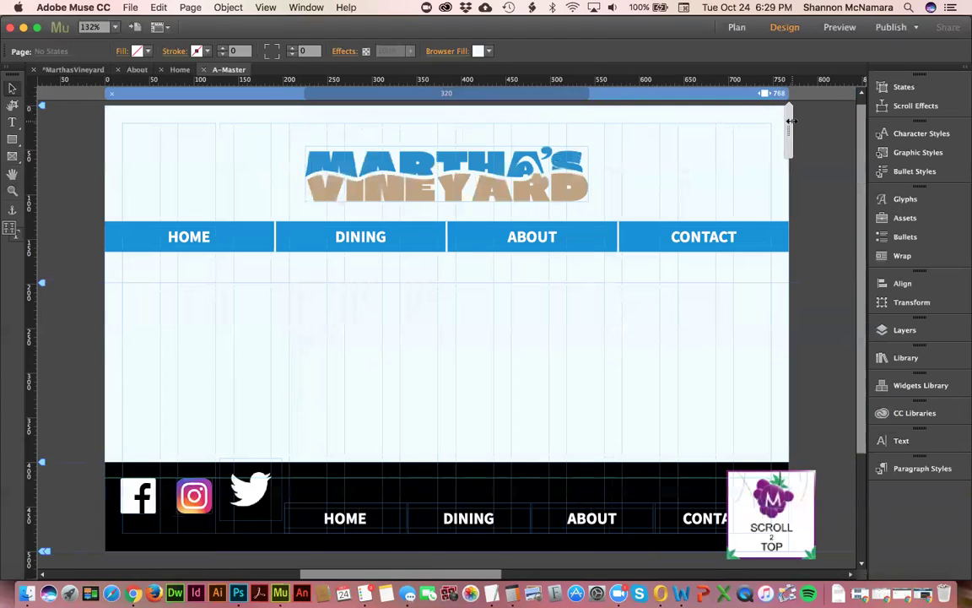
Step: Add a breakpoint at 367 px to the A-Master page and check its properties
{"action": "left_click", "coordinate": [679, 117]}
{"action": "left_click_drag", "start_coordinate": [663, 122], "coordinate": [612, 95]}
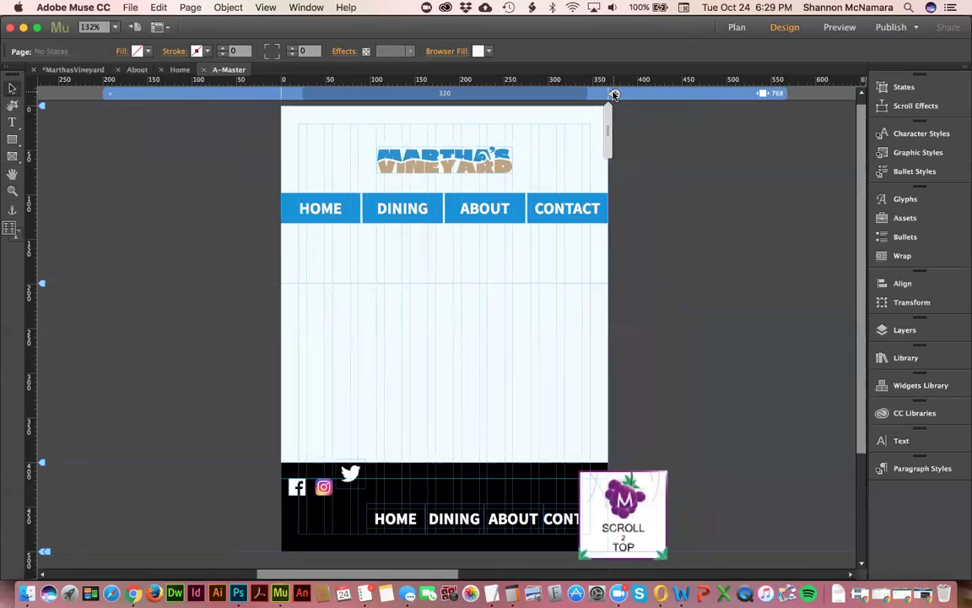
{"action": "left_click", "coordinate": [612, 93]}
{"action": "double_click", "coordinate": [596, 91]}
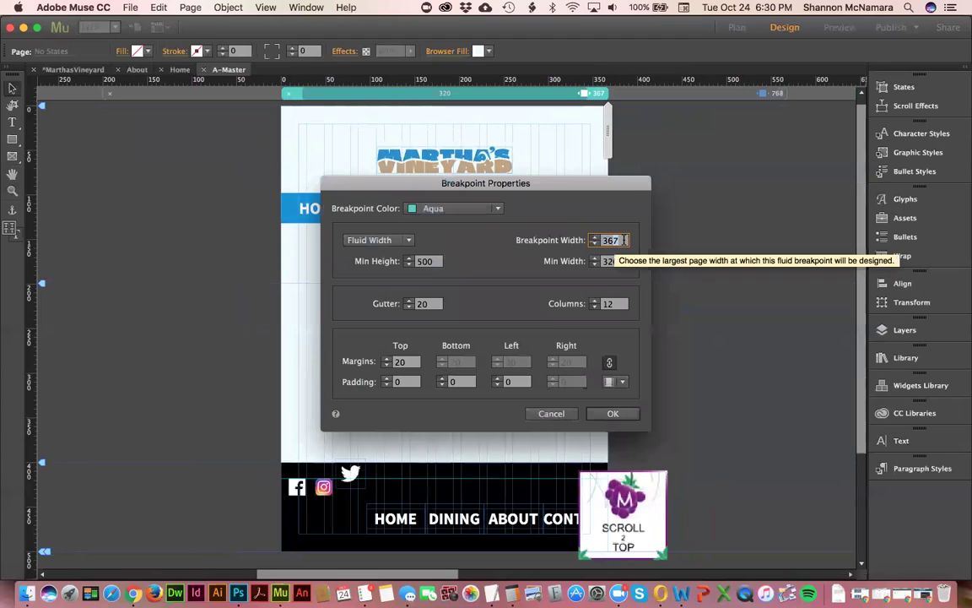
{"action": "key", "text": "Return"}
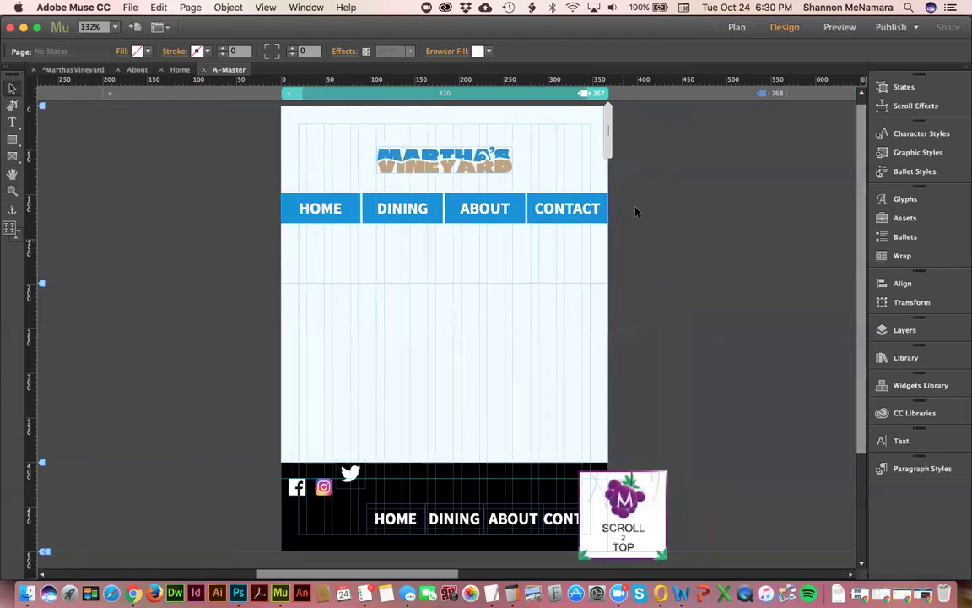
Step: Replace the 367 px breakpoint with one at 360 px and show the whole page at the 1200 px breakpoint
{"action": "right_click", "coordinate": [601, 94]}
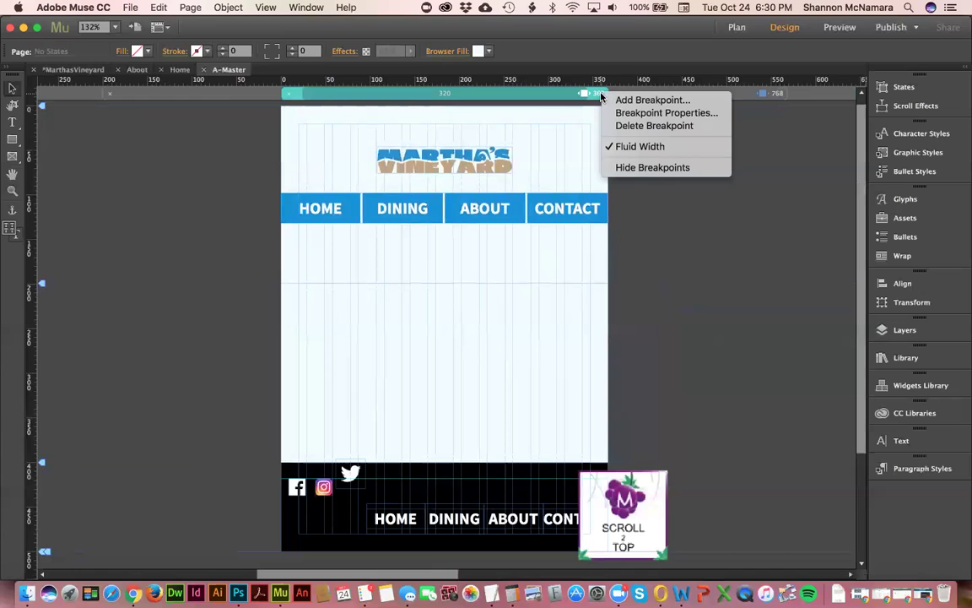
{"action": "left_click", "coordinate": [651, 125]}
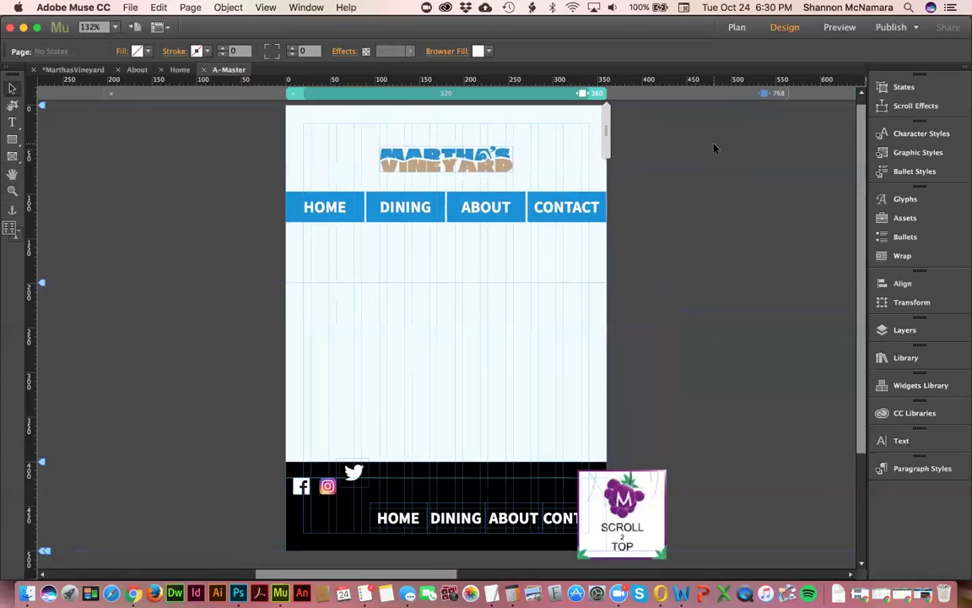
{"action": "left_click", "coordinate": [806, 91]}
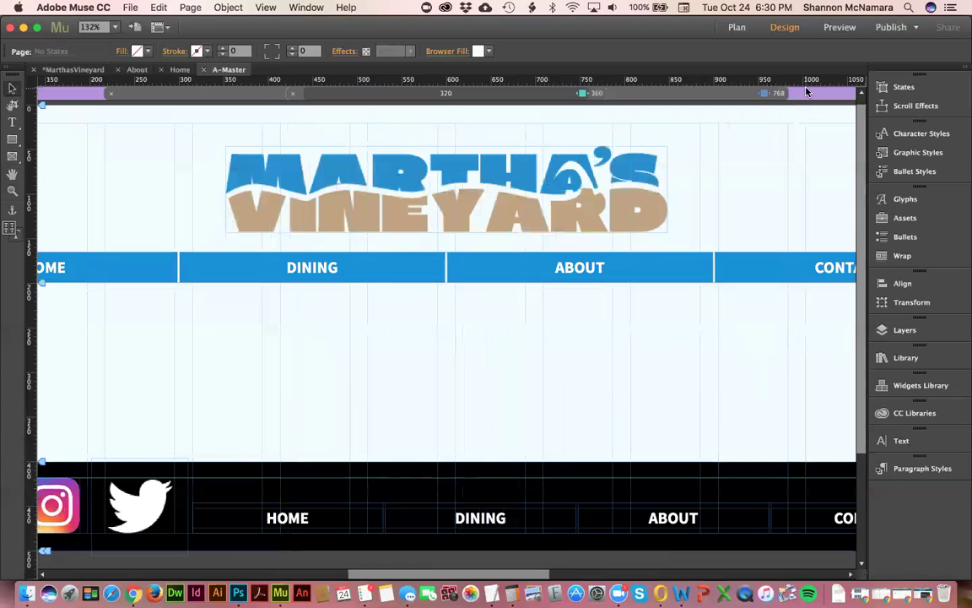
{"action": "key", "text": "super+0"}
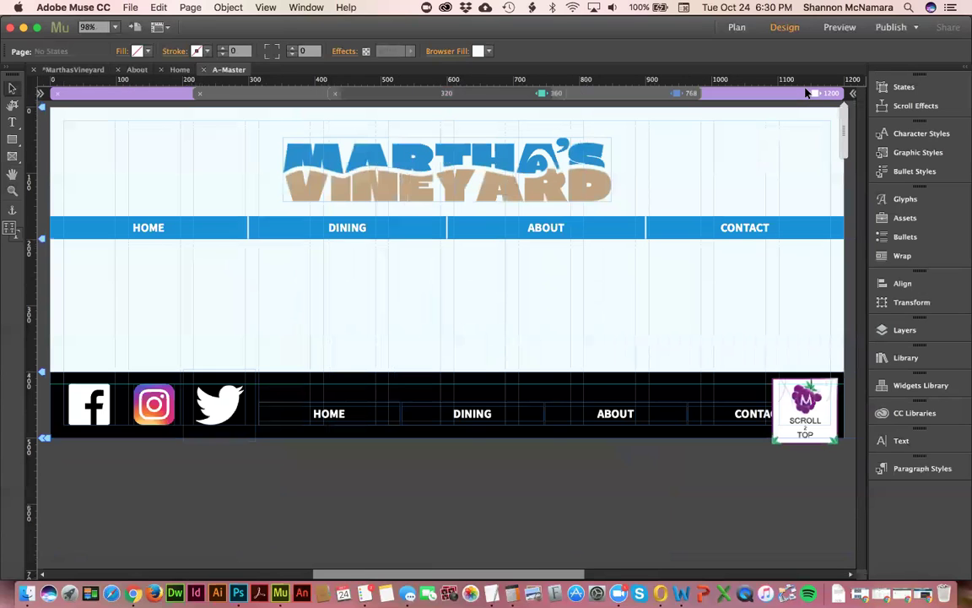
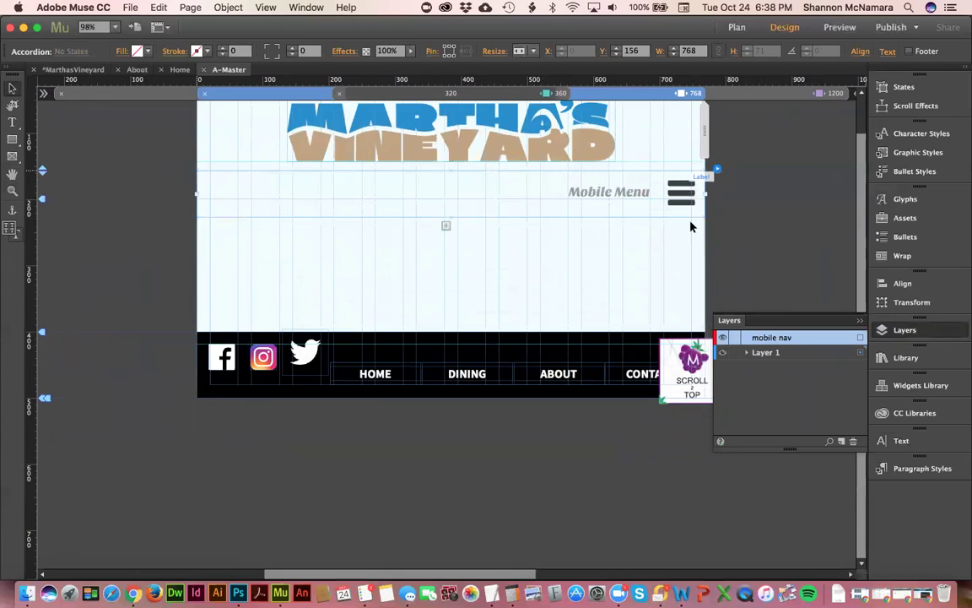
Step: Cut the Mobile Menu accordion, lock Layer 1, and try to paste the accordion into the mobile nav layer
{"action": "left_click", "coordinate": [748, 186]}
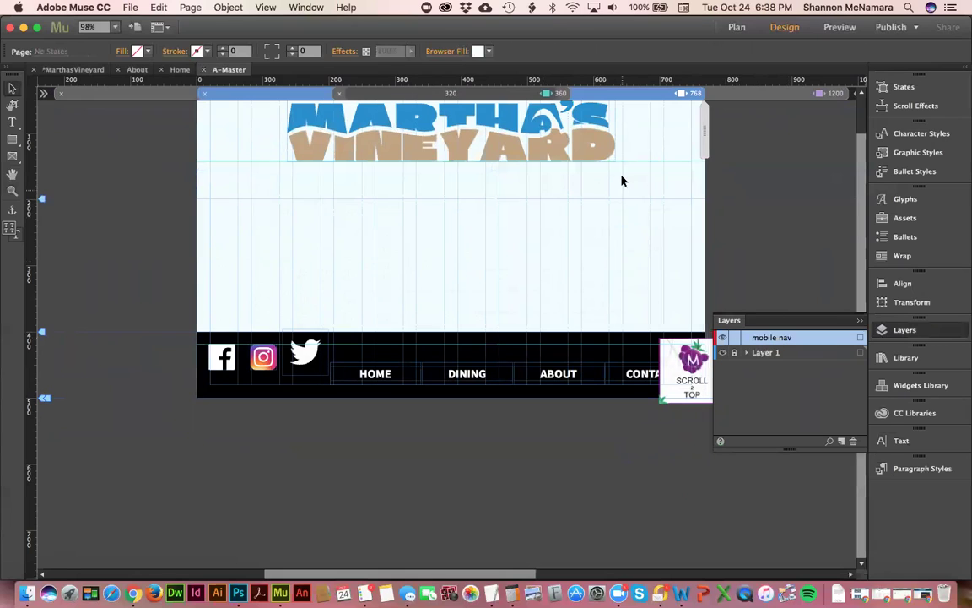
{"action": "key", "text": "super+v"}
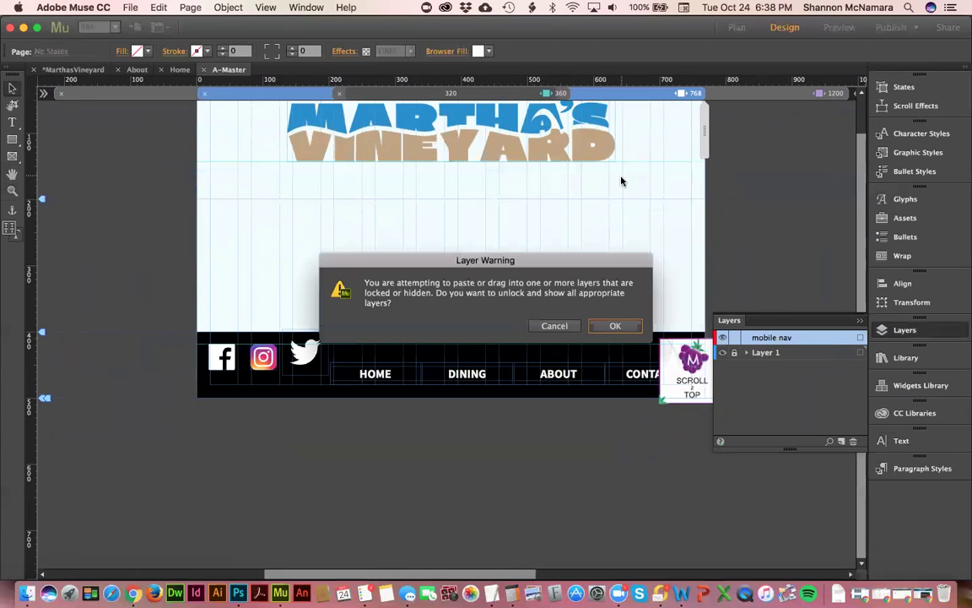
{"action": "left_click", "coordinate": [554, 325]}
Step: Paste the Mobile Menu accordion into the mobile nav layer and place it directly below the logo at Y 143
{"action": "left_click", "coordinate": [768, 353]}
{"action": "left_click", "coordinate": [760, 337]}
{"action": "key", "text": "super+v"}
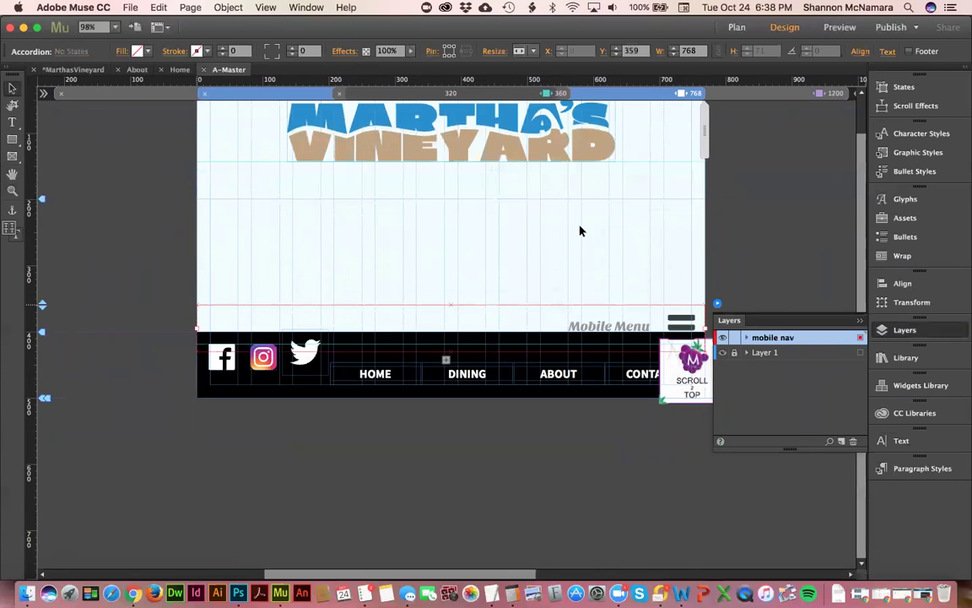
{"action": "left_click_drag", "start_coordinate": [609, 293], "coordinate": [657, 183]}
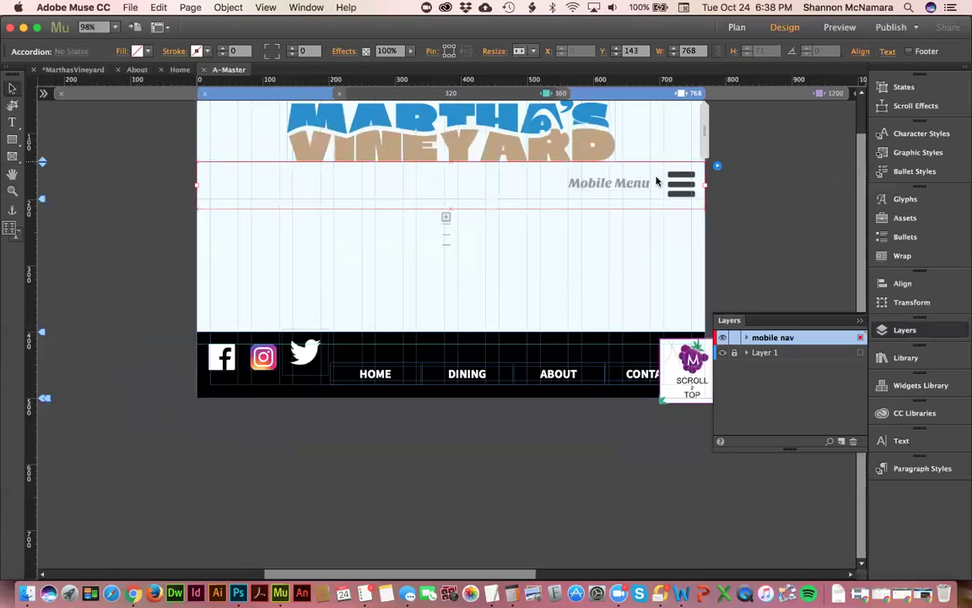
Step: Nudge the Mobile Menu accordion down to Y 149 and align the header guide with its lower edge
{"action": "left_click", "coordinate": [757, 198]}
{"action": "scroll", "coordinate": [757, 198], "scroll_direction": "up", "scroll_amount": 1}
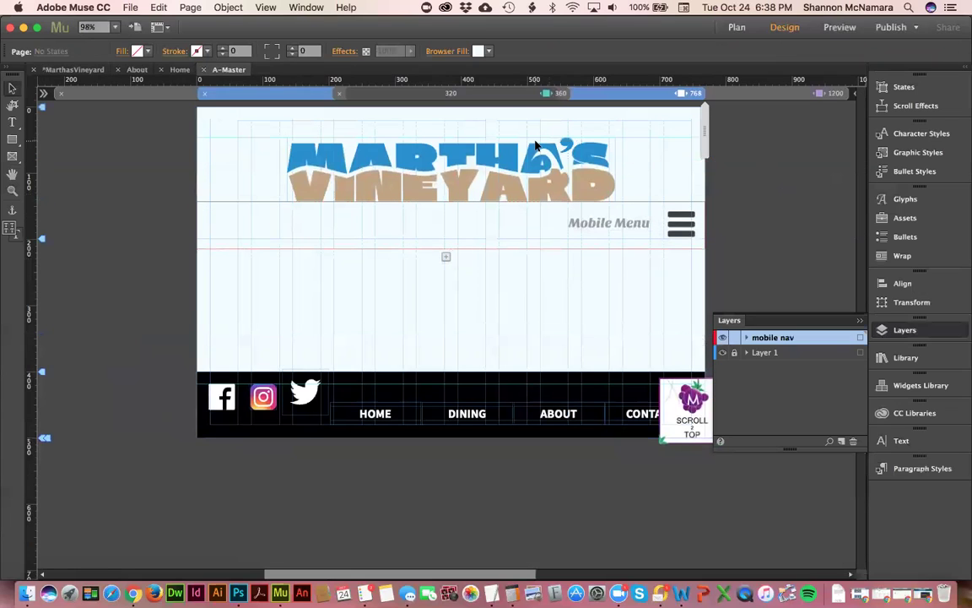
{"action": "left_click", "coordinate": [635, 223]}
{"action": "key", "text": "Down"}
{"action": "key", "text": "Down"}
{"action": "key", "text": "Down"}
{"action": "key", "text": "Down"}
{"action": "key", "text": "Down"}
{"action": "key", "text": "Down"}
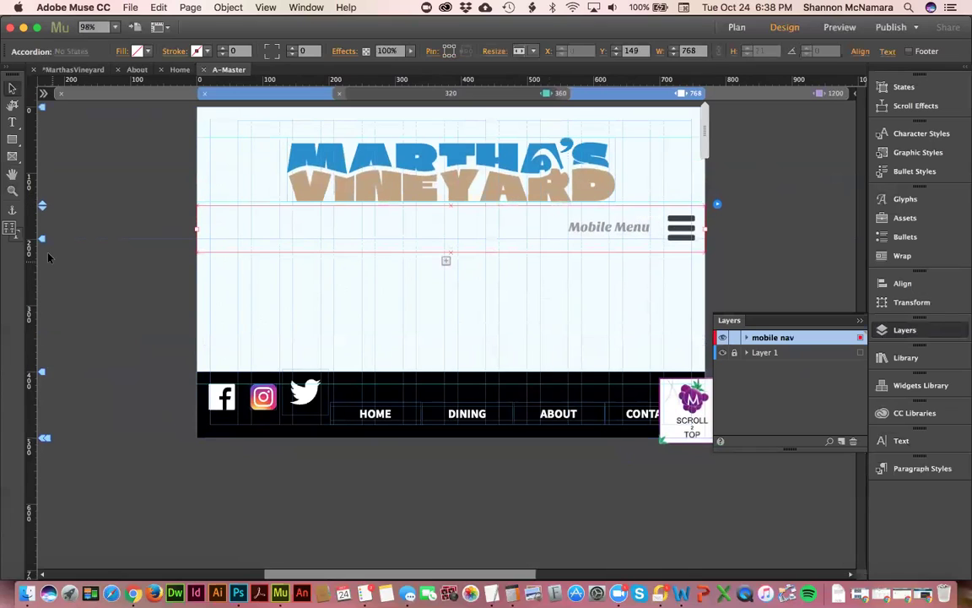
{"action": "left_click_drag", "start_coordinate": [41, 240], "coordinate": [48, 256]}
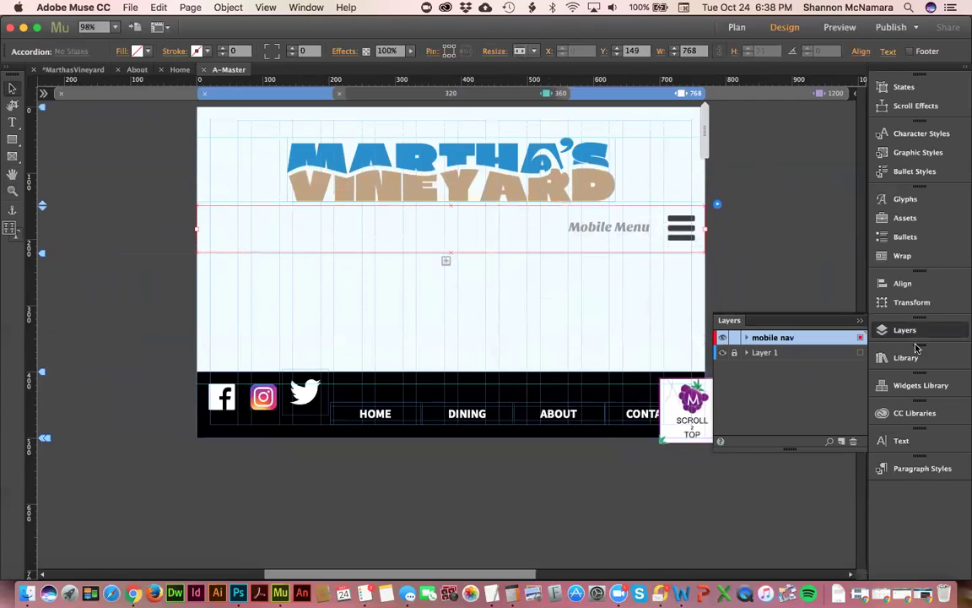
Step: Set the accordion's text to Source Sans Pro Black in all caps
{"action": "left_click", "coordinate": [901, 440]}
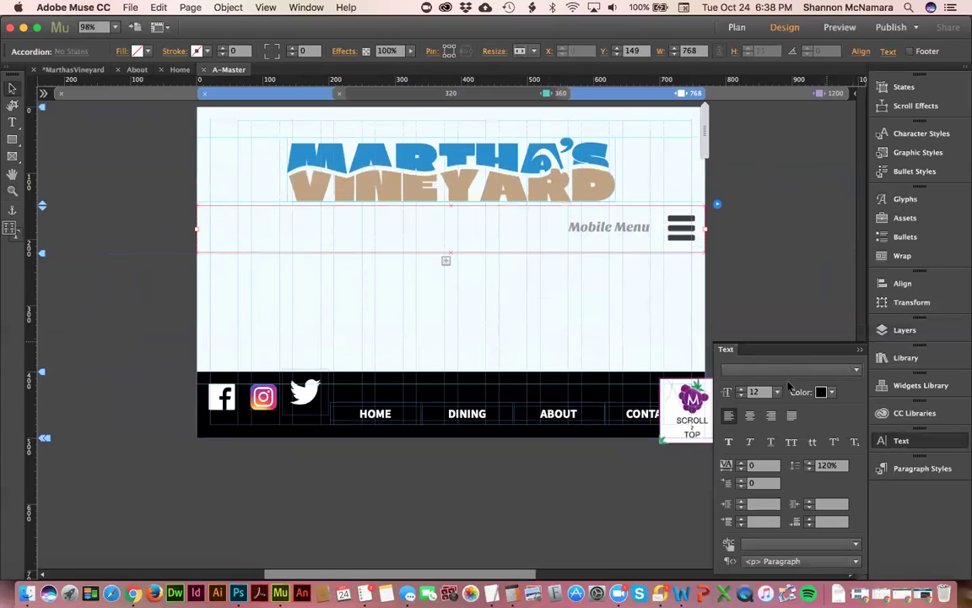
{"action": "left_click", "coordinate": [780, 371]}
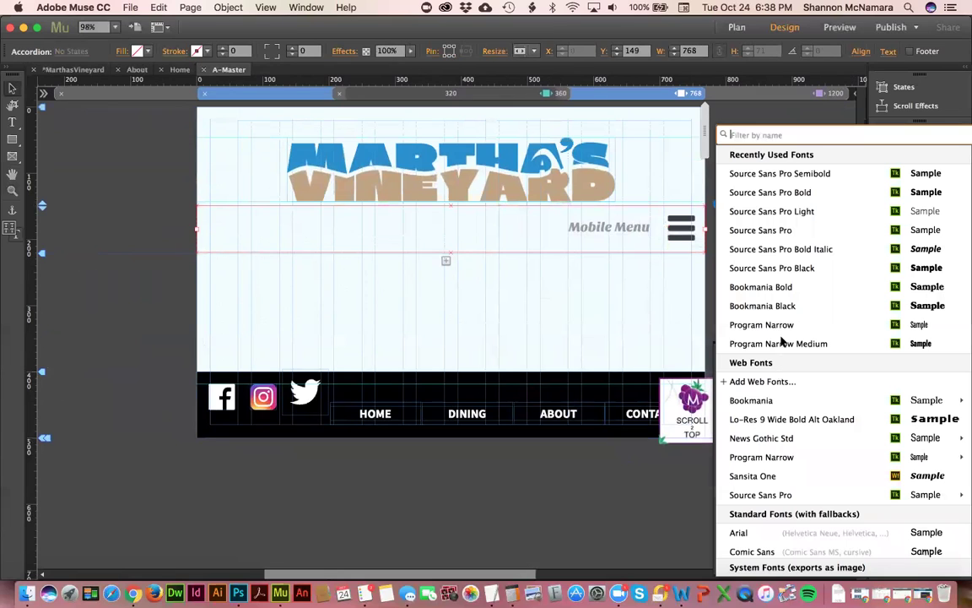
{"action": "left_click", "coordinate": [788, 268]}
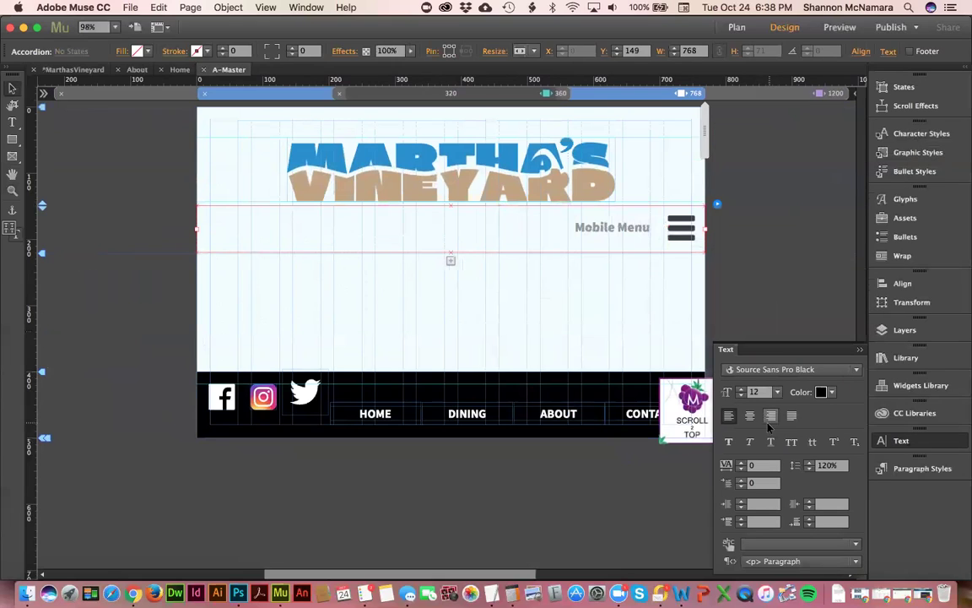
{"action": "left_click", "coordinate": [793, 446]}
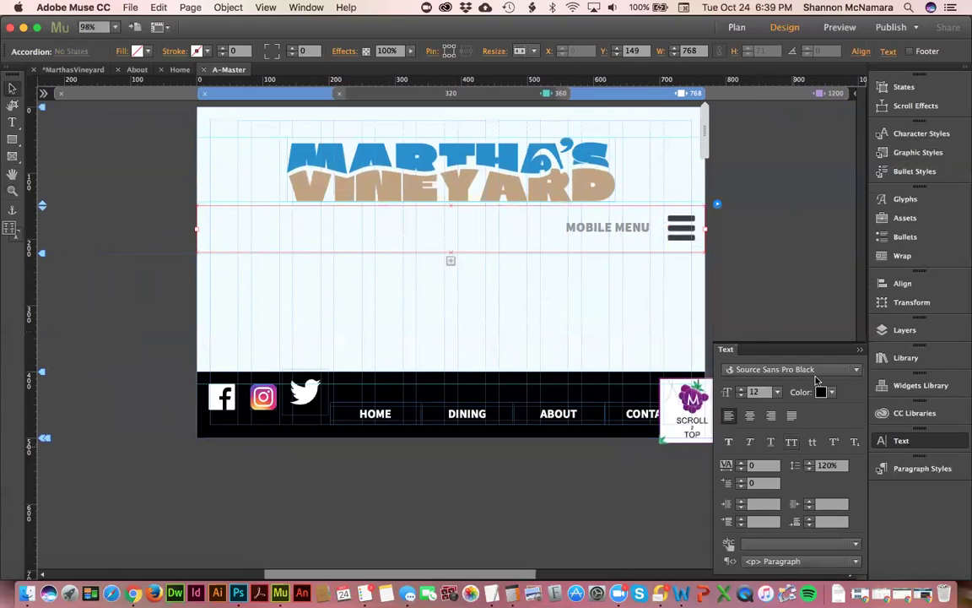
Step: Expand and collapse the Mobile Menu accordion to compare the text formatting of its normal and active labels
{"action": "left_click", "coordinate": [617, 232]}
{"action": "left_click", "coordinate": [618, 228]}
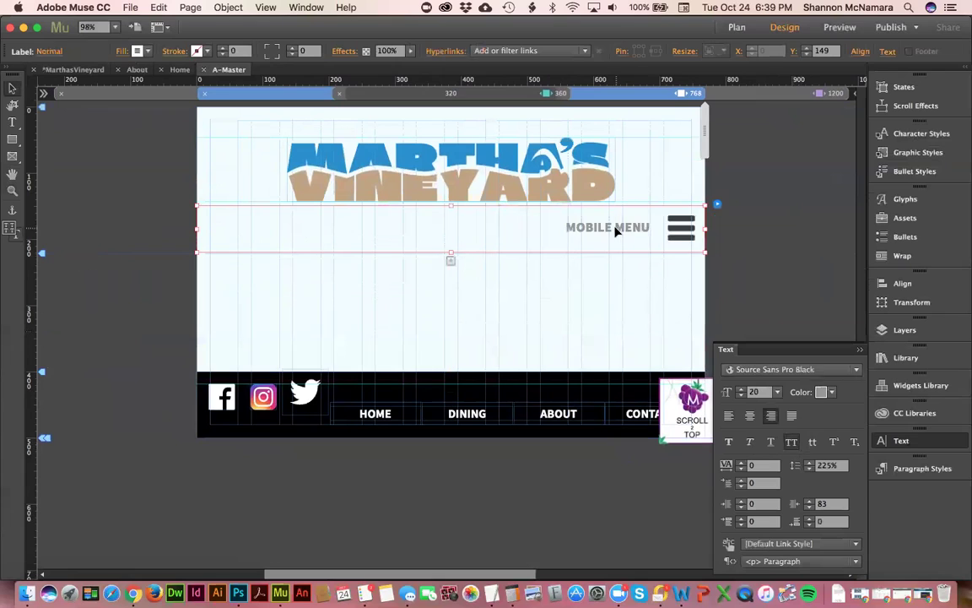
{"action": "left_click", "coordinate": [627, 228]}
{"action": "left_click", "coordinate": [640, 226]}
{"action": "left_click", "coordinate": [766, 216]}
{"action": "left_click", "coordinate": [573, 230]}
{"action": "left_click", "coordinate": [582, 228]}
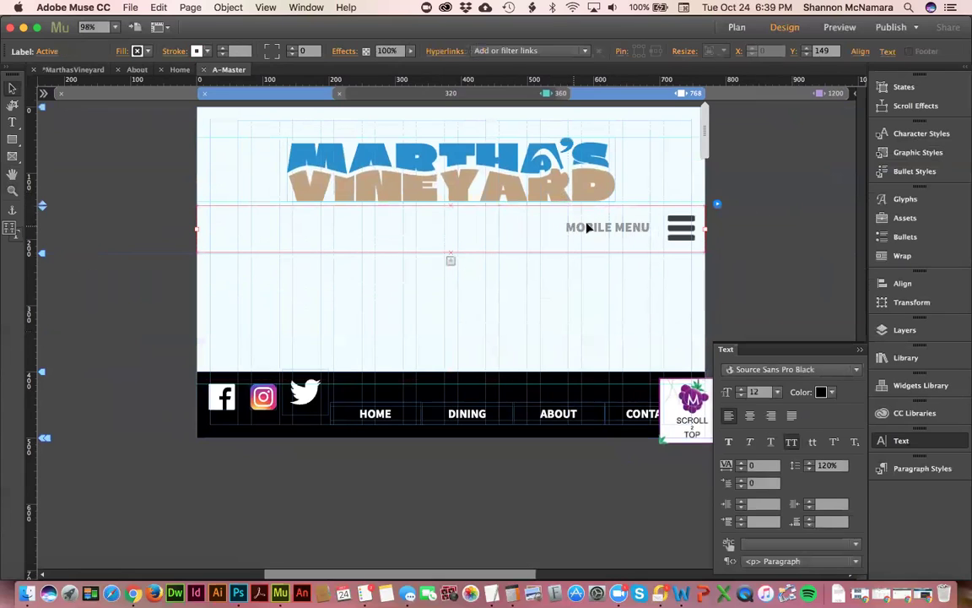
{"action": "left_click", "coordinate": [595, 228]}
{"action": "left_click", "coordinate": [601, 229]}
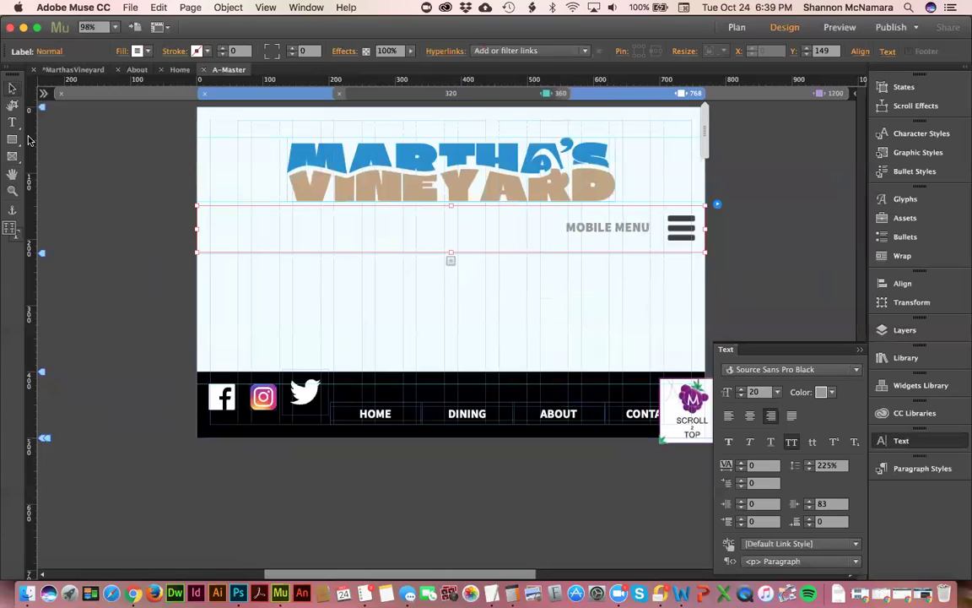
{"action": "left_click", "coordinate": [86, 157]}
{"action": "left_click", "coordinate": [595, 235]}
{"action": "left_click", "coordinate": [596, 229]}
{"action": "left_click", "coordinate": [597, 229]}
{"action": "left_click", "coordinate": [597, 228]}
{"action": "left_click", "coordinate": [625, 232]}
{"action": "left_click", "coordinate": [641, 228]}
{"action": "left_click", "coordinate": [613, 230]}
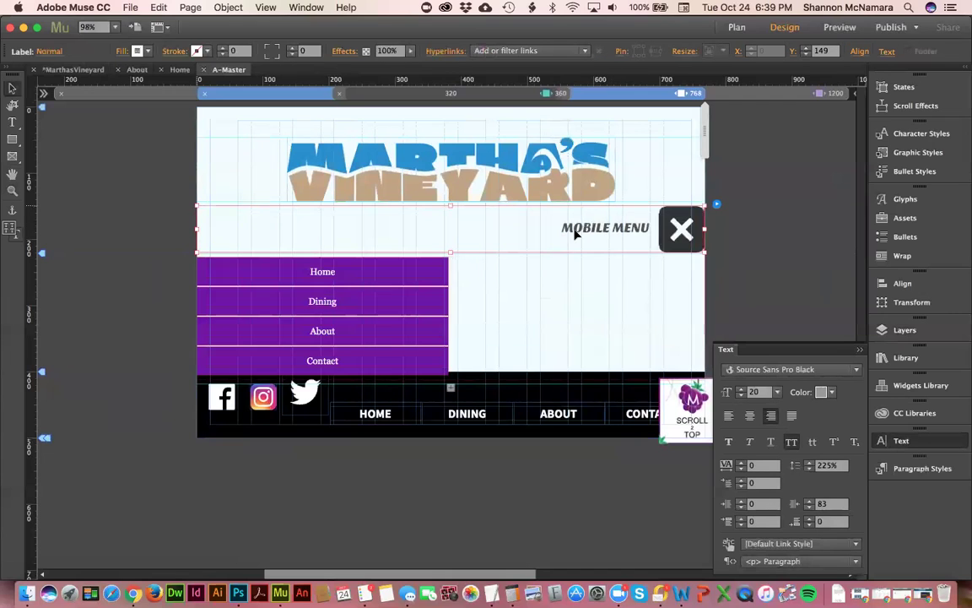
{"action": "left_click", "coordinate": [408, 278]}
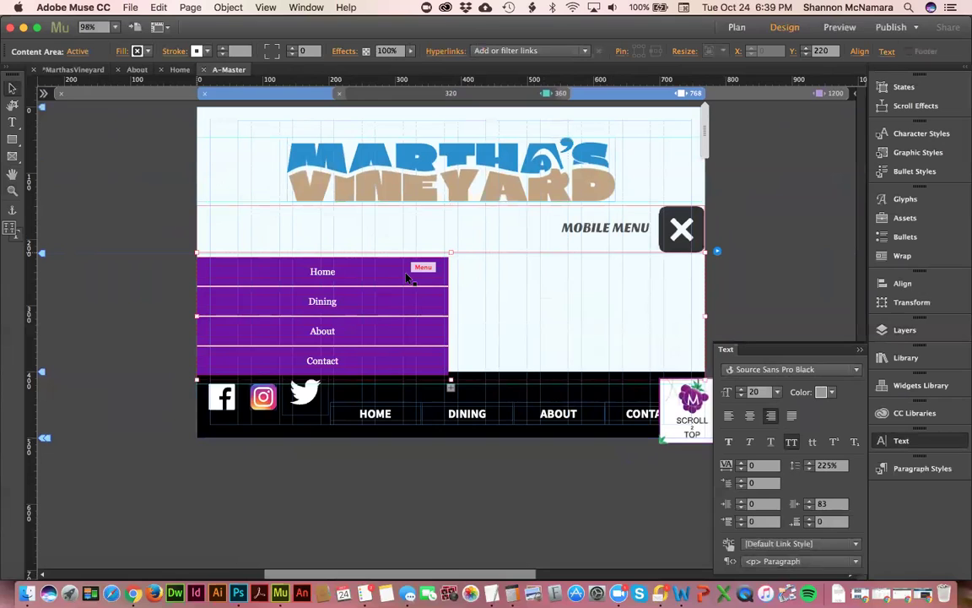
{"action": "left_click", "coordinate": [635, 232]}
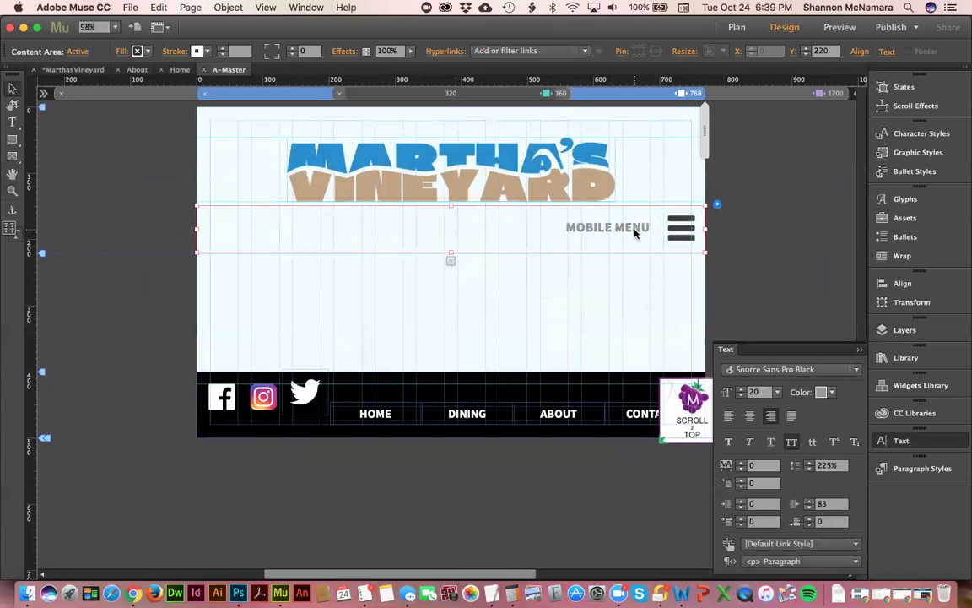
{"action": "right_click", "coordinate": [635, 232]}
{"action": "left_click", "coordinate": [555, 235]}
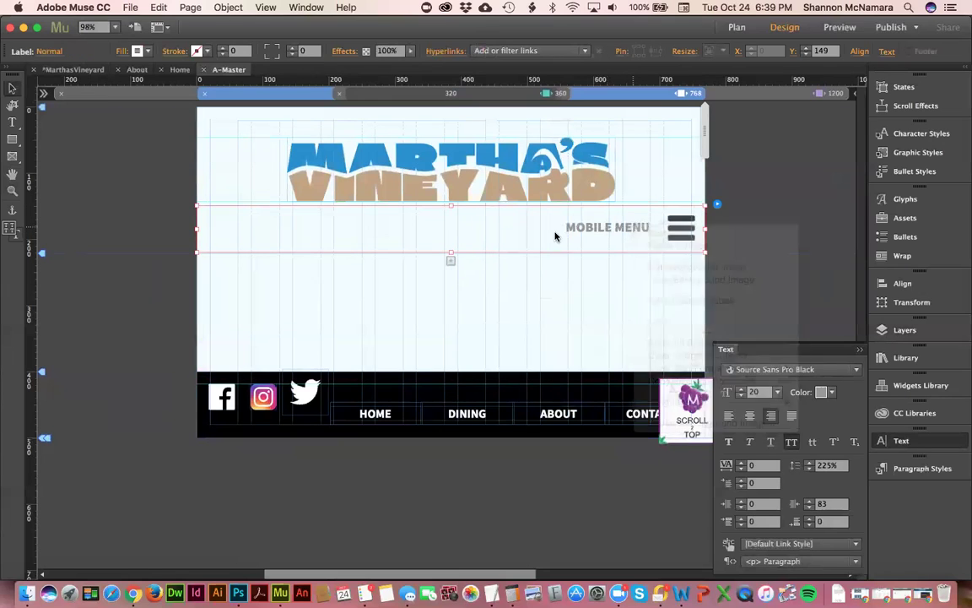
{"action": "left_click", "coordinate": [506, 287]}
{"action": "left_click", "coordinate": [617, 234]}
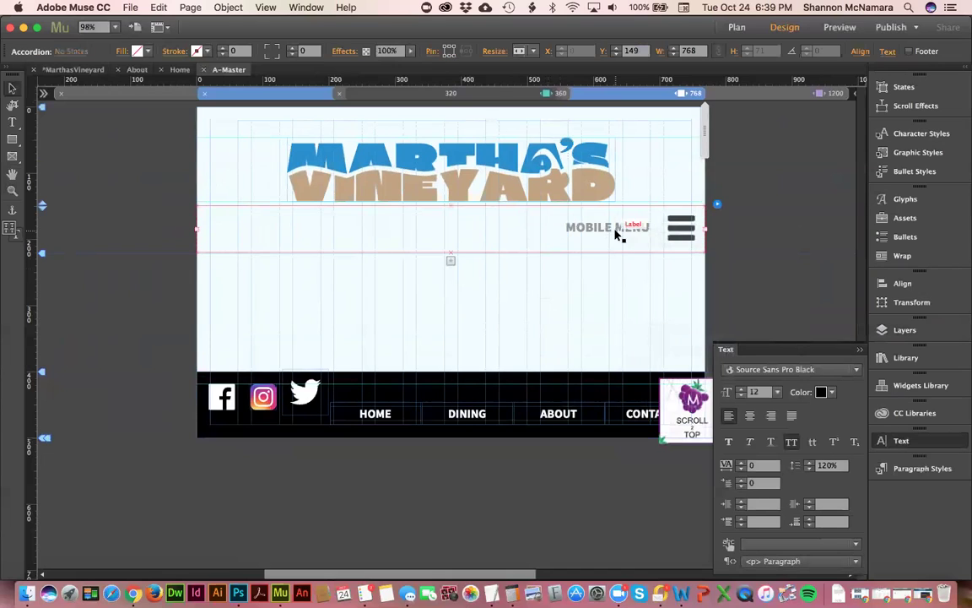
{"action": "left_click", "coordinate": [612, 228]}
{"action": "left_click", "coordinate": [618, 229]}
{"action": "left_click", "coordinate": [623, 231]}
{"action": "left_click", "coordinate": [367, 226]}
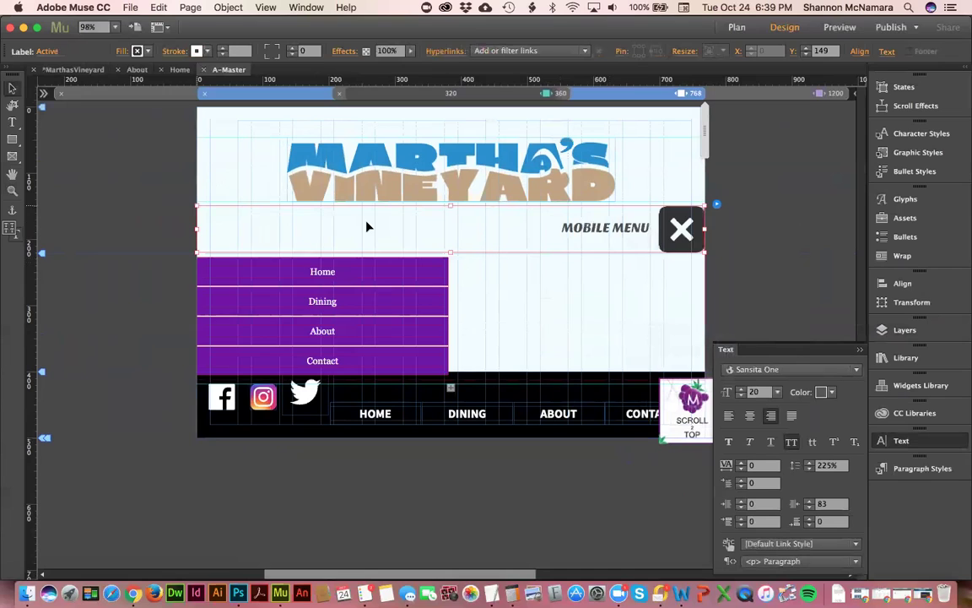
Step: Widen the purple menu inside the accordion's content area to the full 768 px page width
{"action": "left_click", "coordinate": [415, 277]}
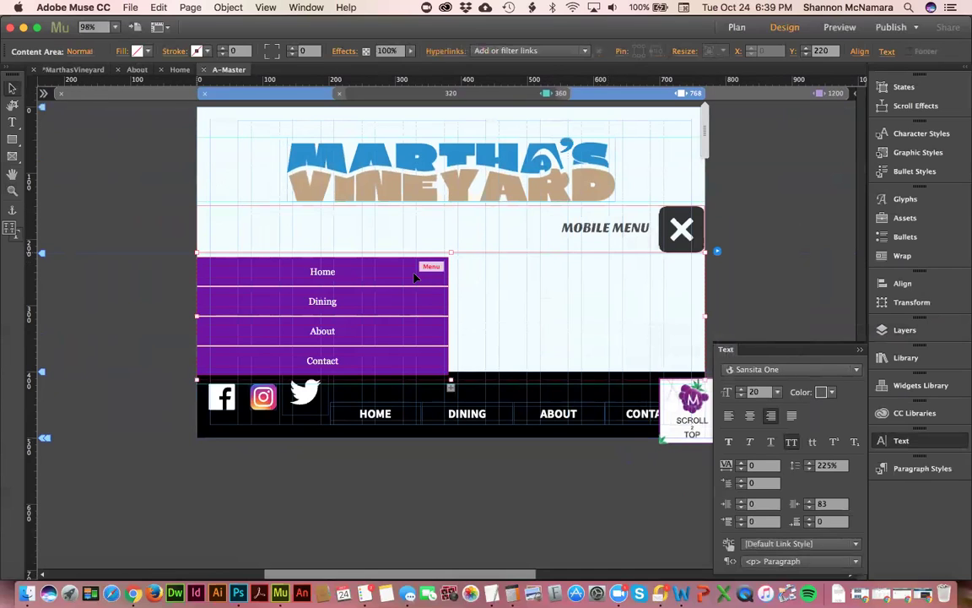
{"action": "left_click", "coordinate": [416, 277]}
{"action": "left_click_drag", "start_coordinate": [448, 315], "coordinate": [706, 305]}
Step: Format the purple menu's text as Source Sans Pro Black, size 16, in all caps
{"action": "left_click", "coordinate": [769, 370]}
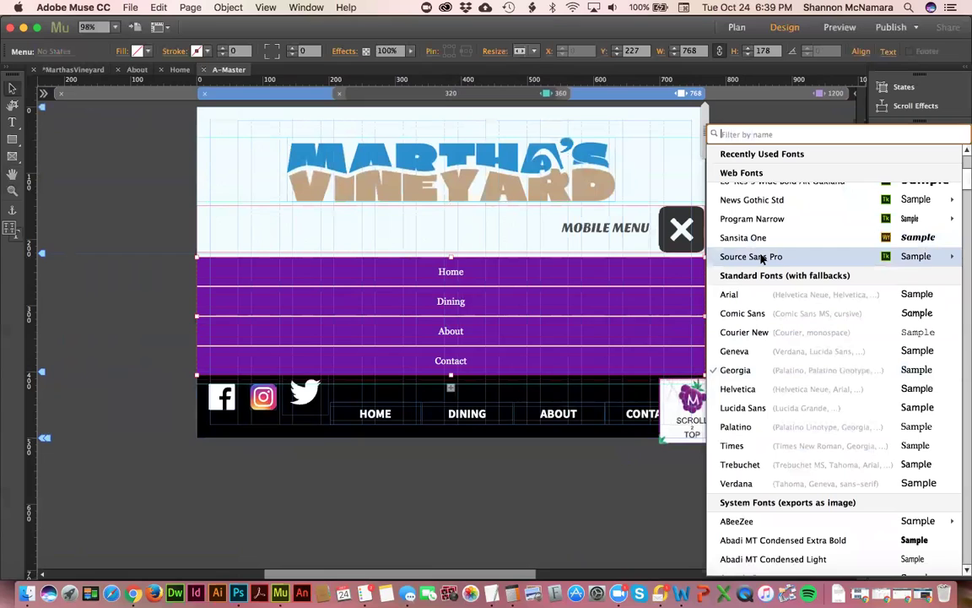
{"action": "mouse_move", "coordinate": [698, 255]}
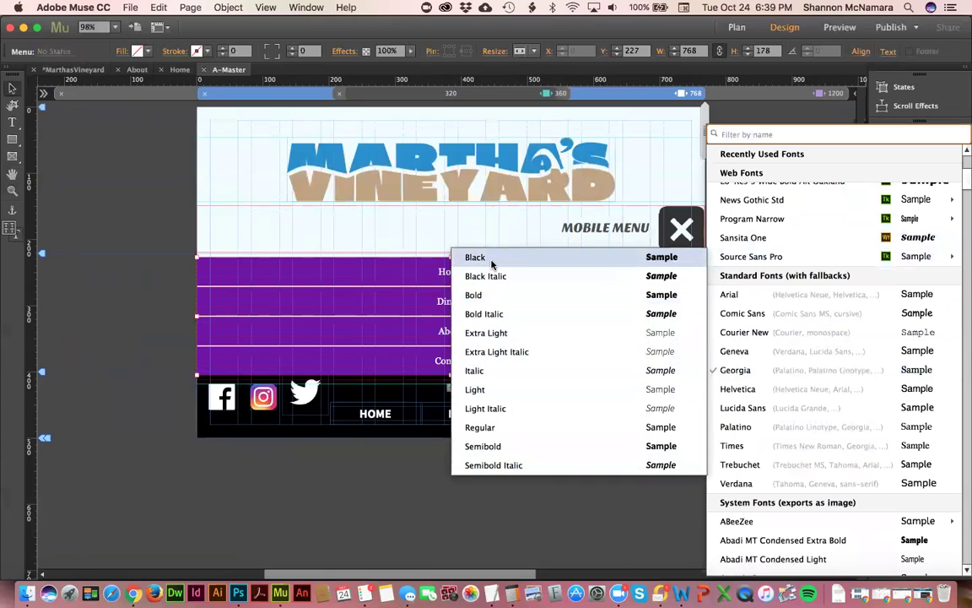
{"action": "left_click", "coordinate": [772, 112]}
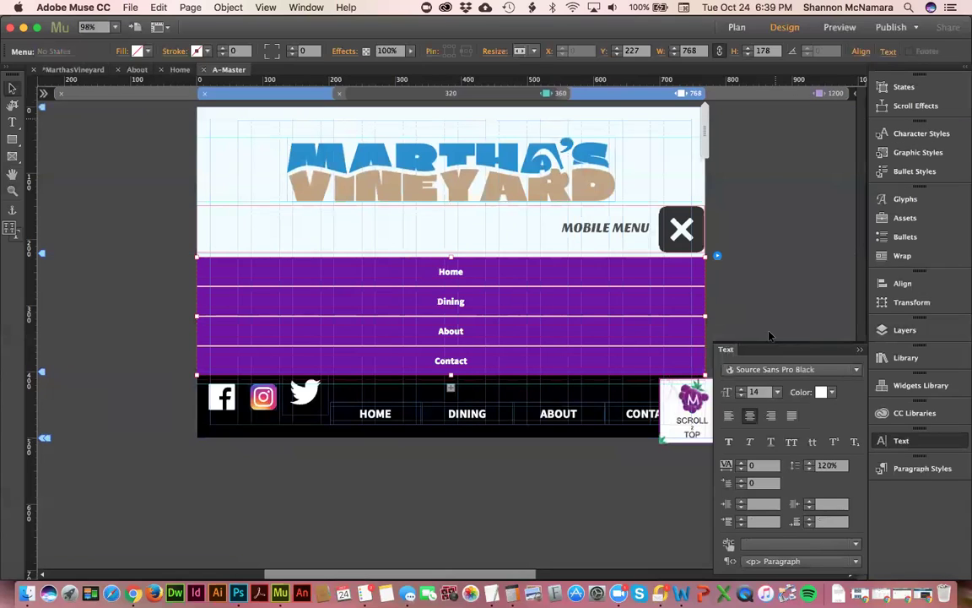
{"action": "left_click", "coordinate": [741, 390]}
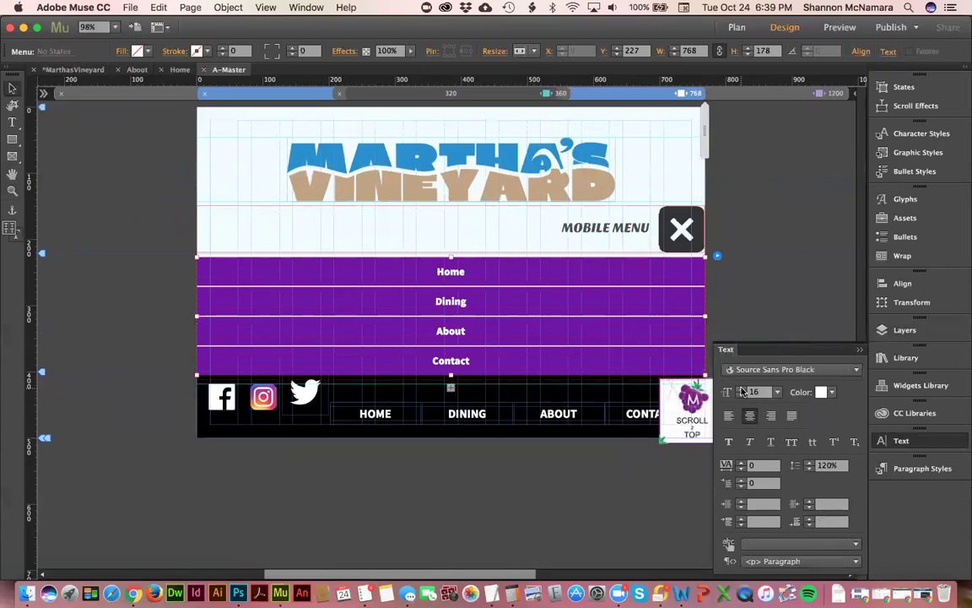
{"action": "left_click", "coordinate": [792, 441]}
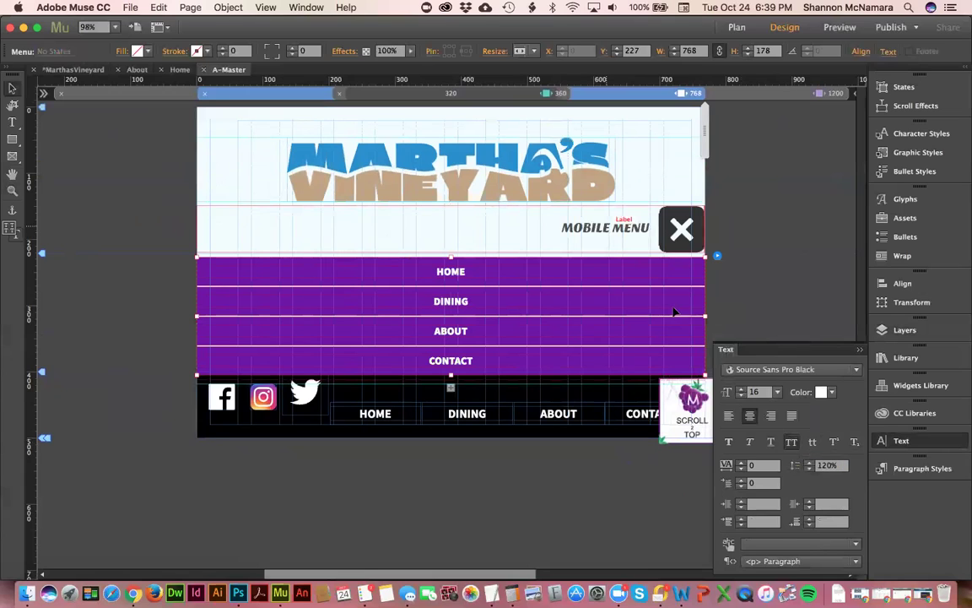
Step: Change the active Mobile Menu label's font to Source Sans Pro Black
{"action": "left_click", "coordinate": [619, 227]}
{"action": "left_click", "coordinate": [619, 227]}
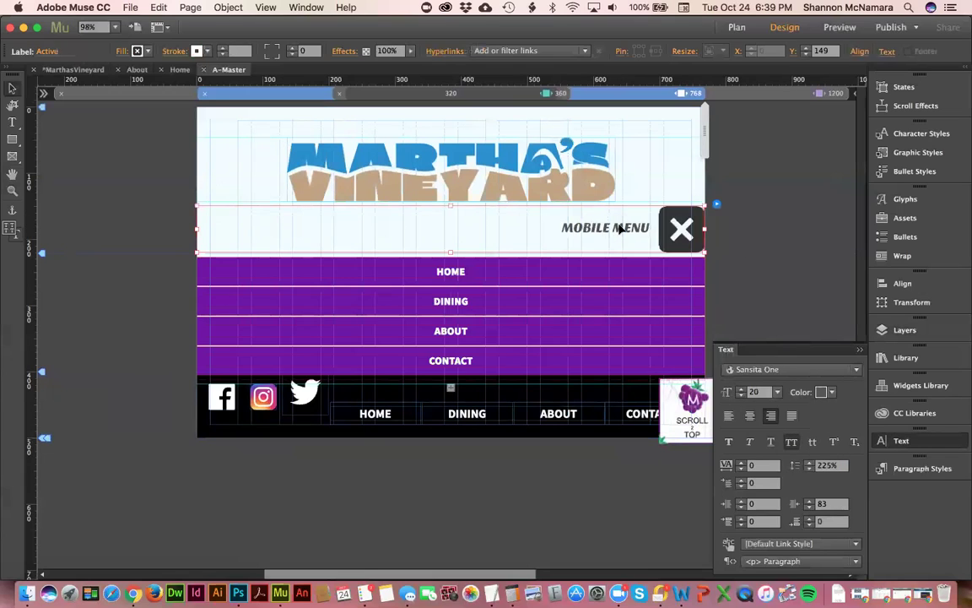
{"action": "right_click", "coordinate": [618, 228]}
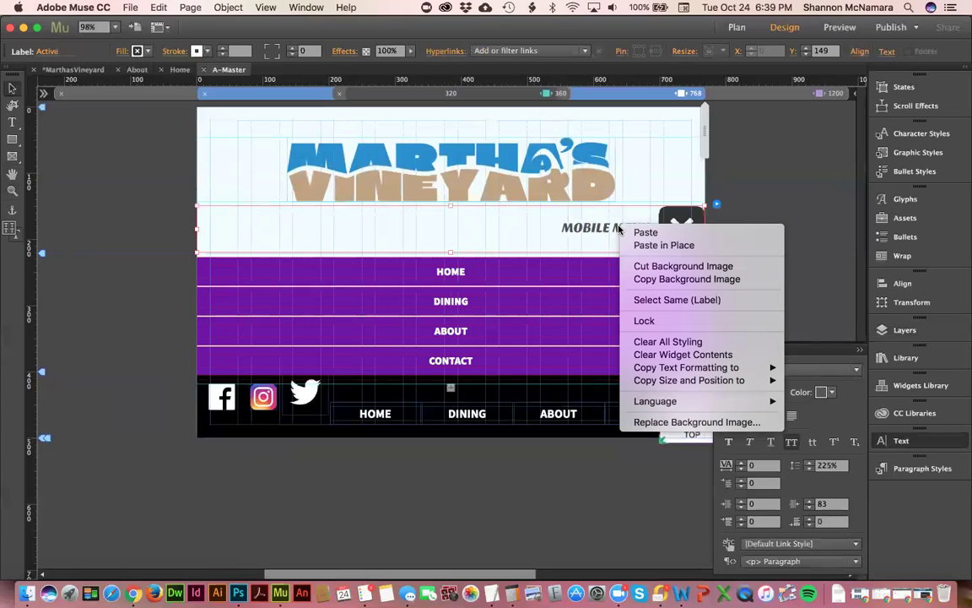
{"action": "mouse_move", "coordinate": [675, 370]}
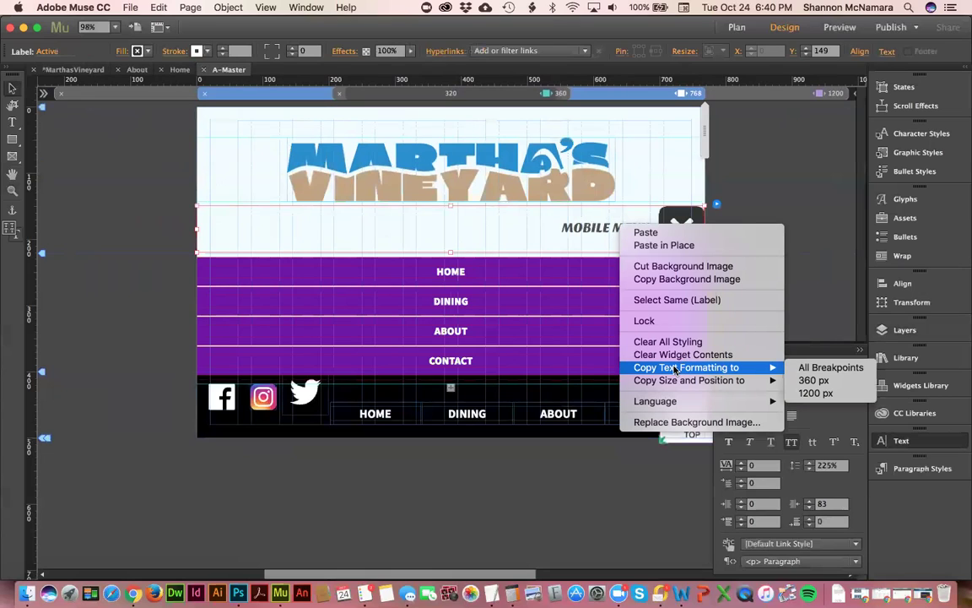
{"action": "left_click", "coordinate": [780, 210]}
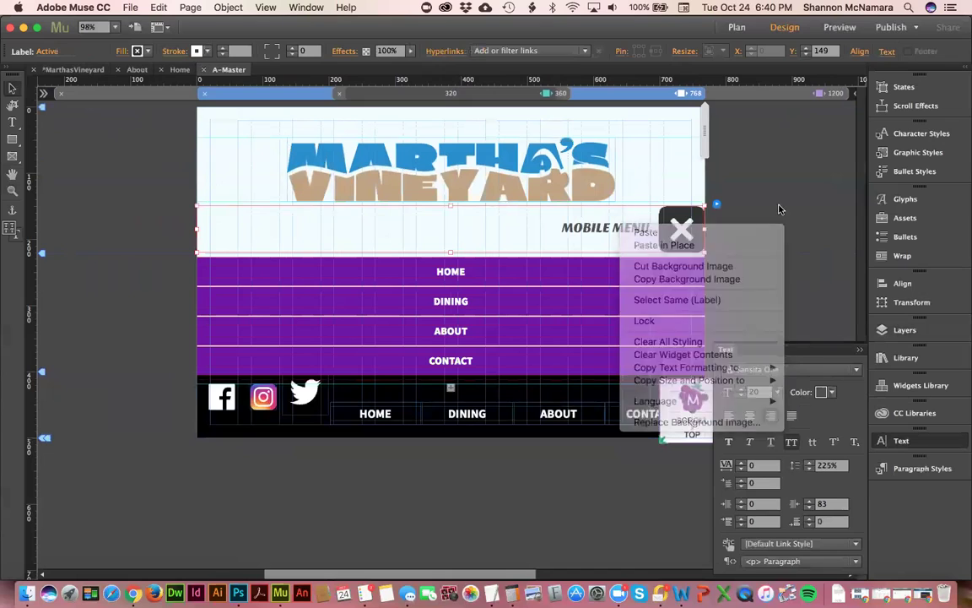
{"action": "left_click", "coordinate": [769, 368]}
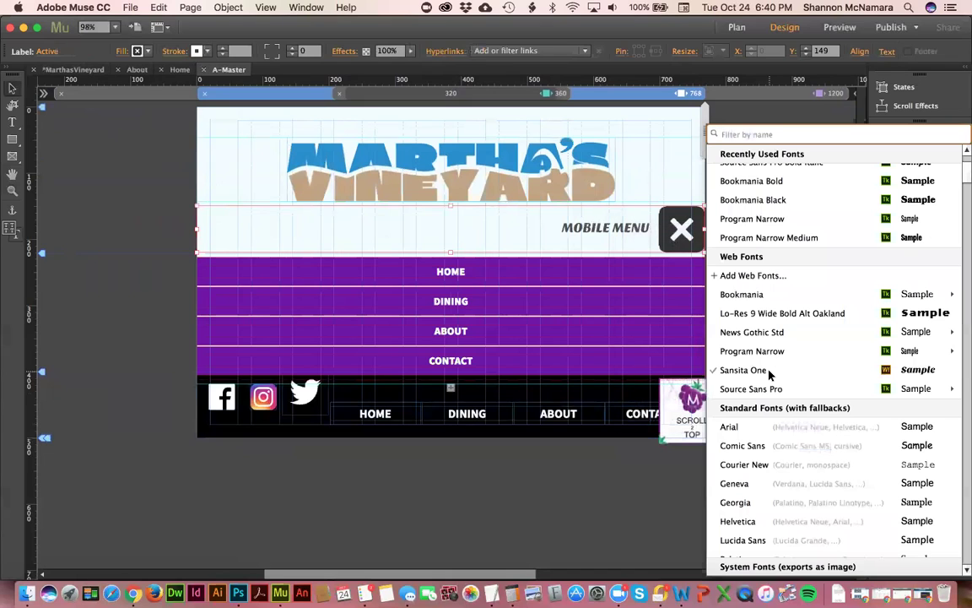
{"action": "mouse_move", "coordinate": [751, 389]}
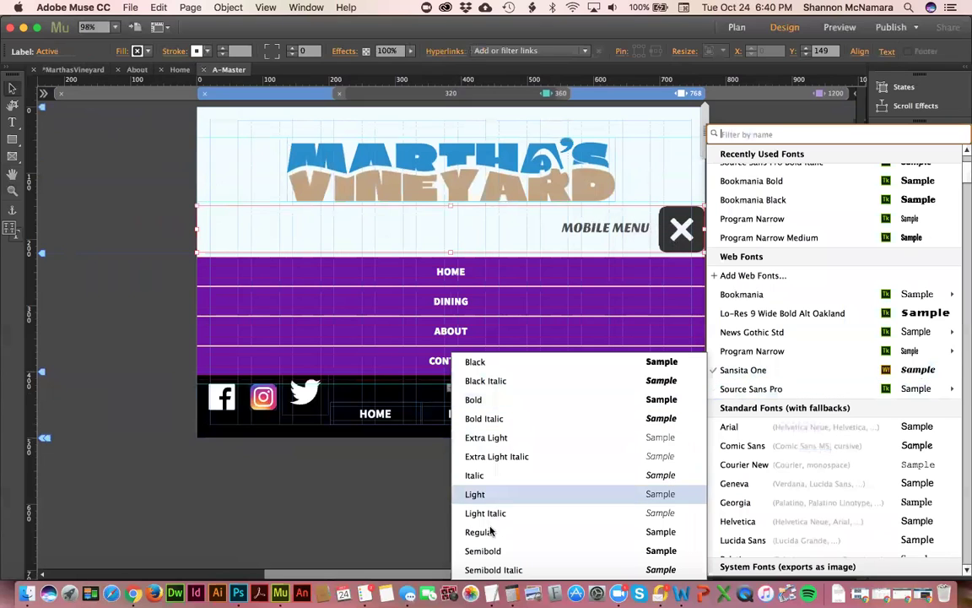
{"action": "left_click", "coordinate": [473, 363]}
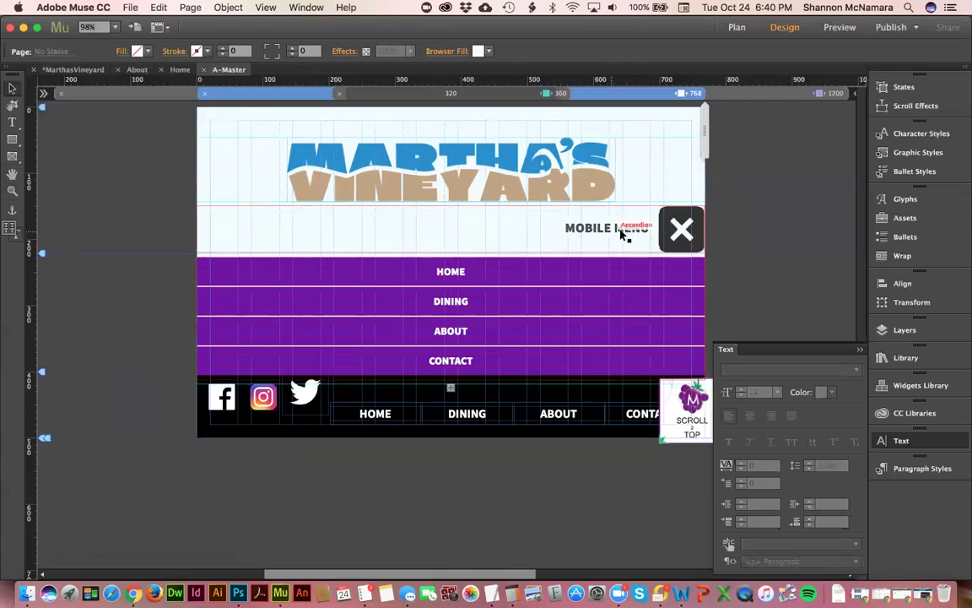
Step: Check the accordion's expand behavior options and compare its collapsed and expanded states
{"action": "left_click", "coordinate": [687, 231]}
{"action": "left_click", "coordinate": [688, 233]}
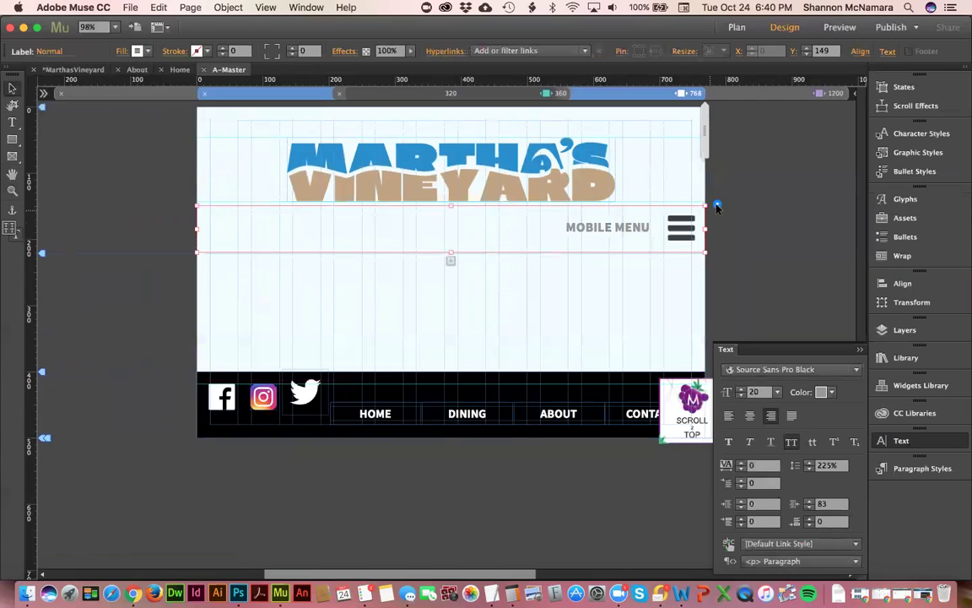
{"action": "left_click", "coordinate": [718, 209]}
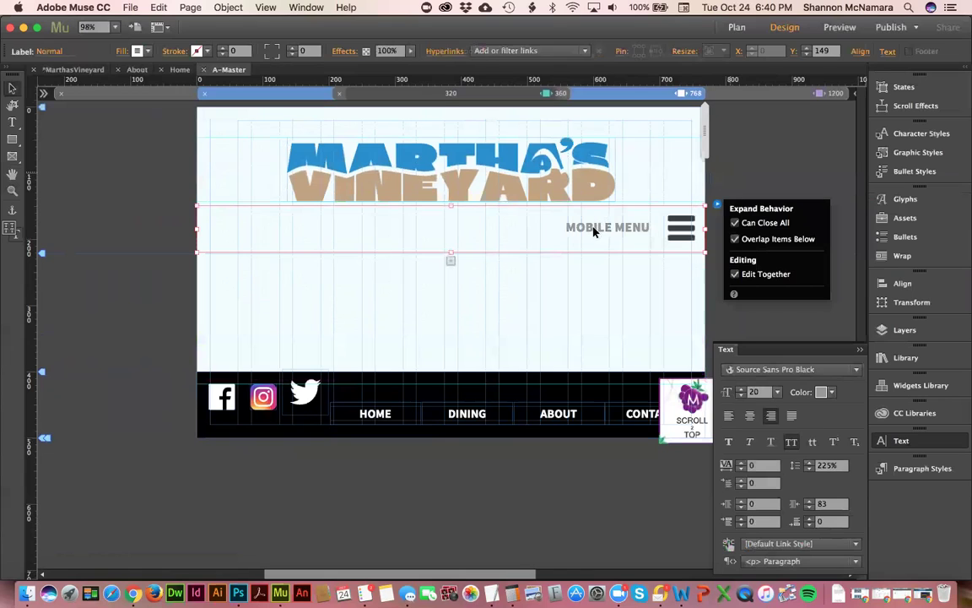
{"action": "left_click", "coordinate": [773, 184]}
{"action": "left_click", "coordinate": [680, 235]}
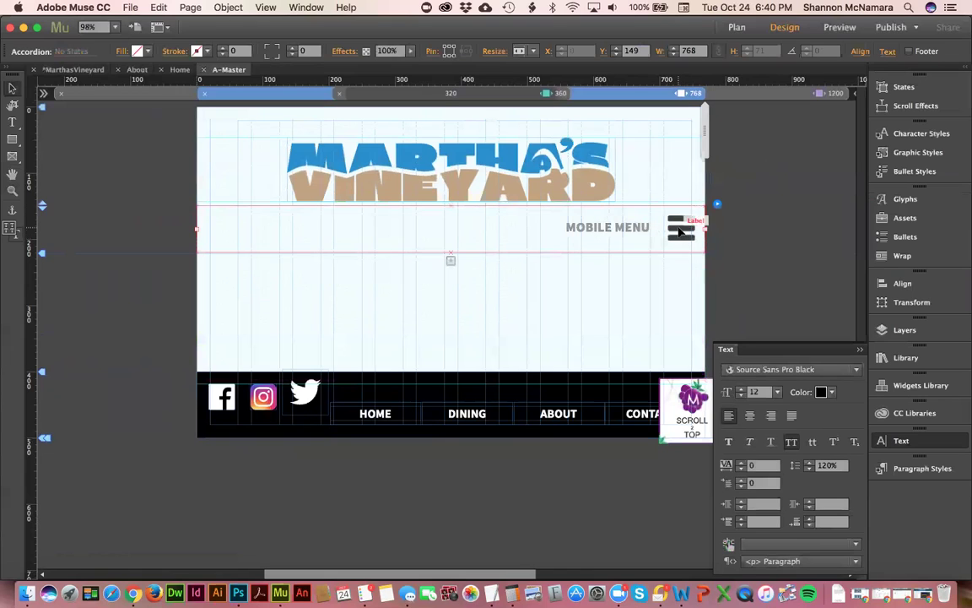
{"action": "left_click", "coordinate": [682, 228]}
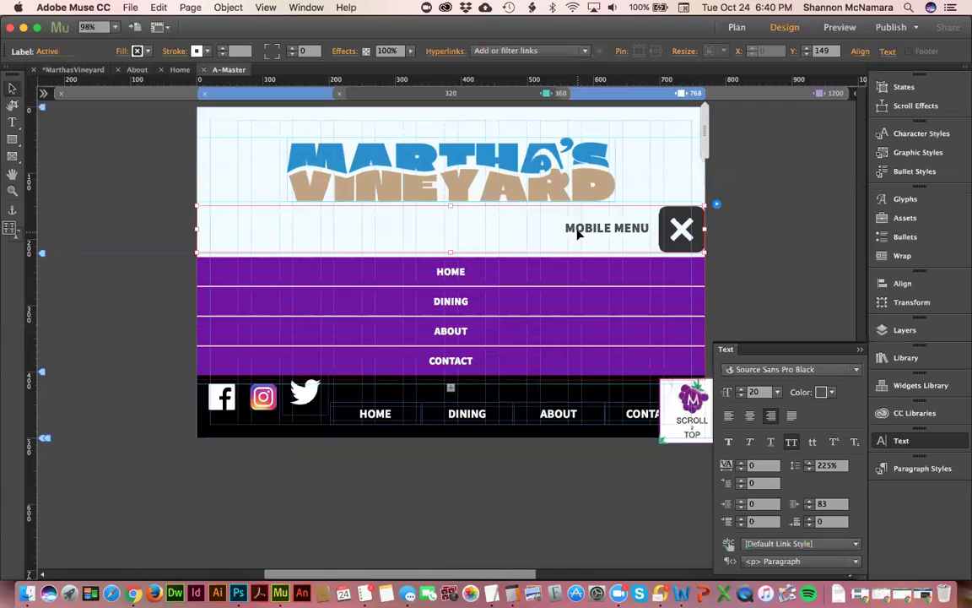
Step: Fill the normal state of the mobile menu items with blue 0291D9
{"action": "left_click", "coordinate": [447, 281]}
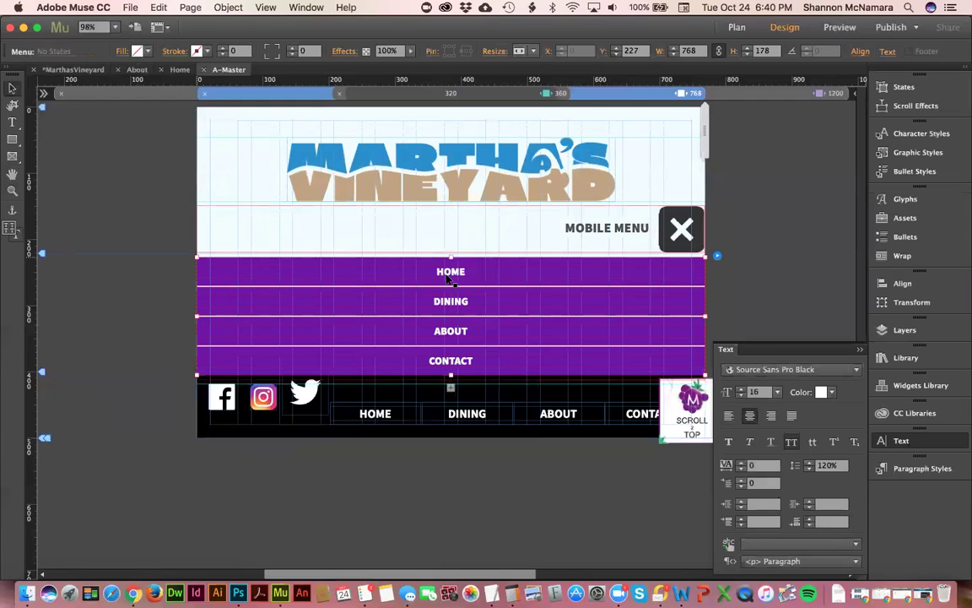
{"action": "left_click", "coordinate": [446, 281]}
{"action": "left_click", "coordinate": [149, 52]}
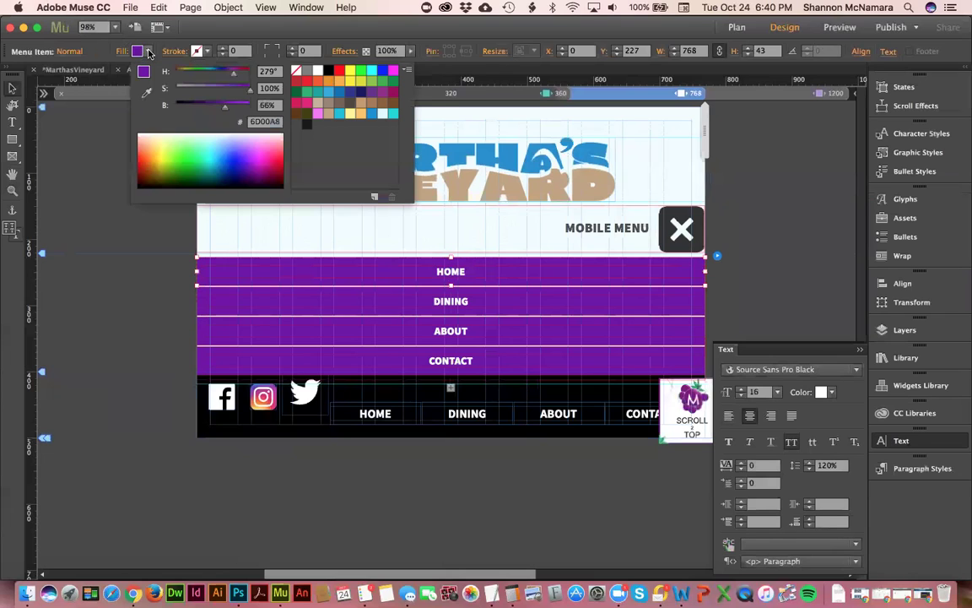
{"action": "left_click", "coordinate": [372, 114]}
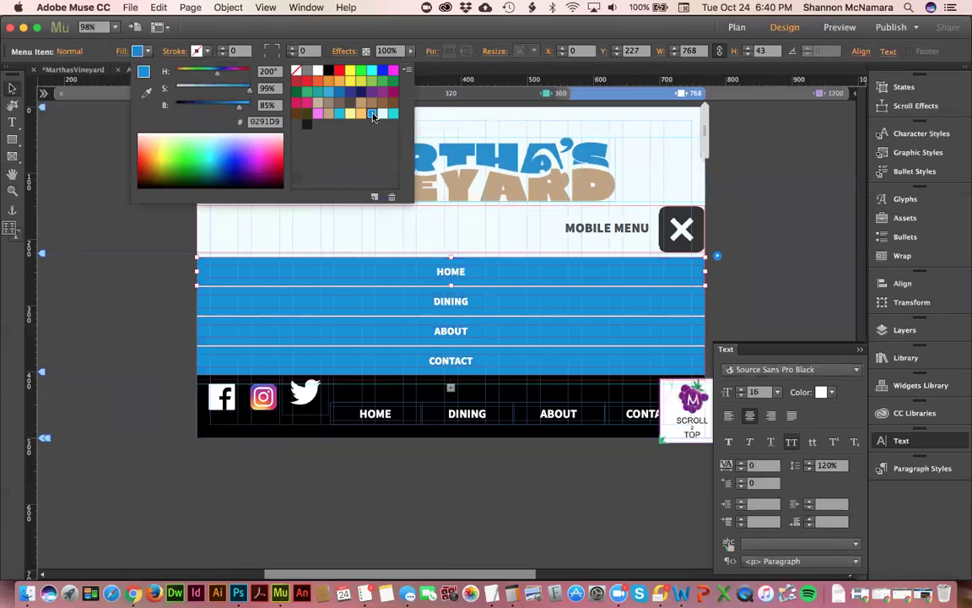
Step: Fill the rollover state of the mobile menu items with pink F772F7
{"action": "left_click", "coordinate": [69, 51]}
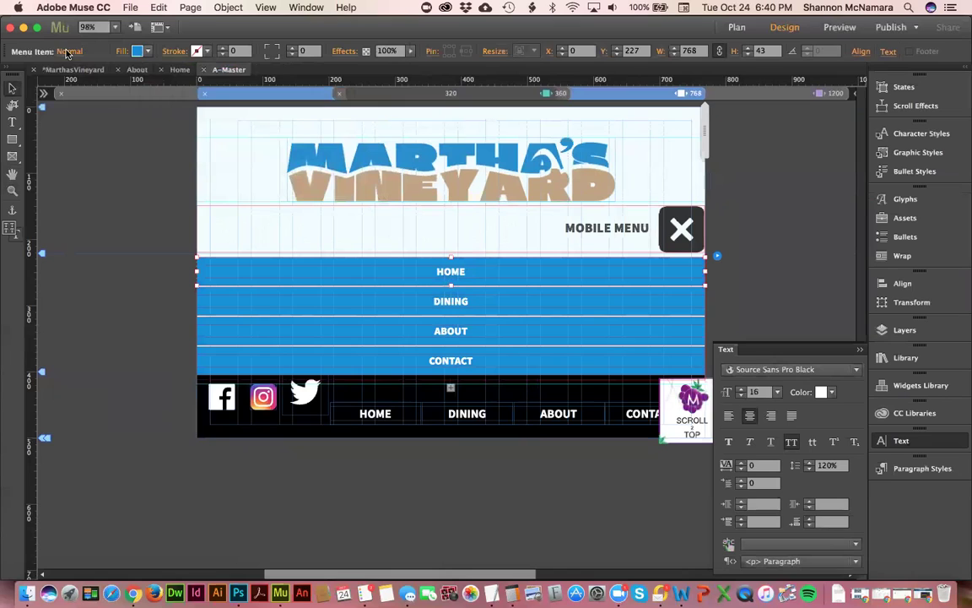
{"action": "left_click", "coordinate": [69, 51]}
{"action": "left_click", "coordinate": [105, 99]}
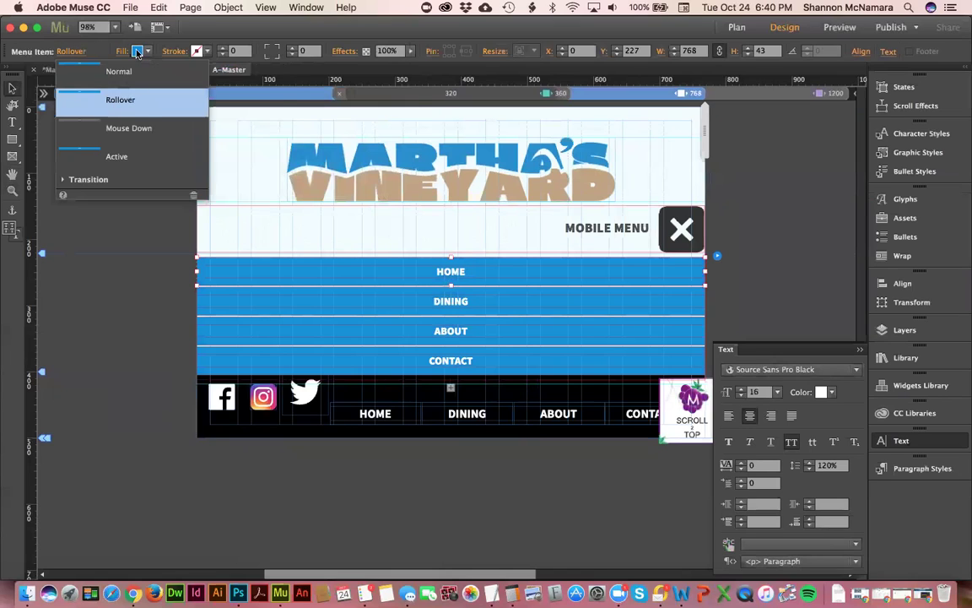
{"action": "left_click", "coordinate": [147, 52]}
{"action": "left_click", "coordinate": [316, 115]}
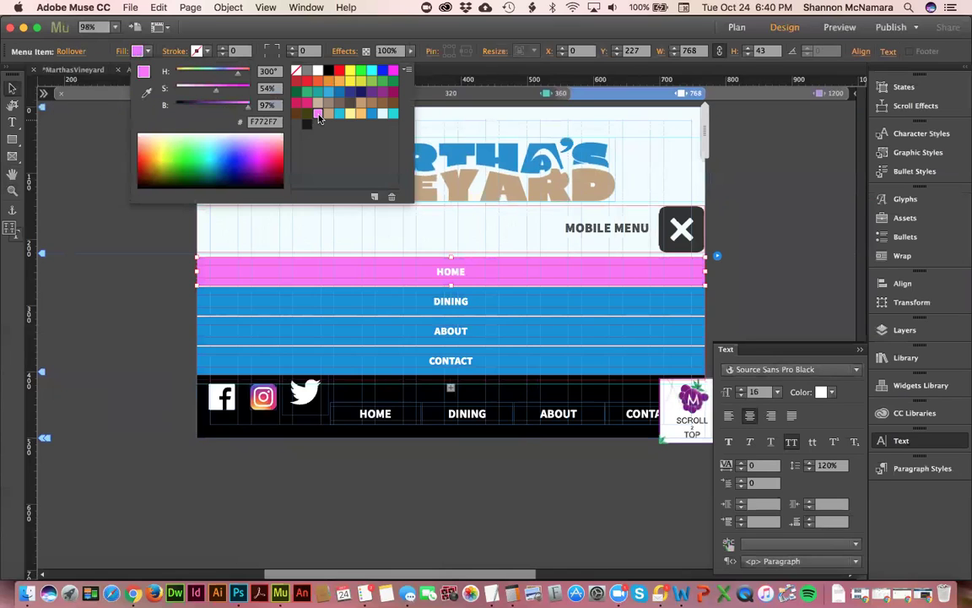
Step: Fill the mouse down state of the mobile menu items with tan C2A482
{"action": "left_click", "coordinate": [69, 52]}
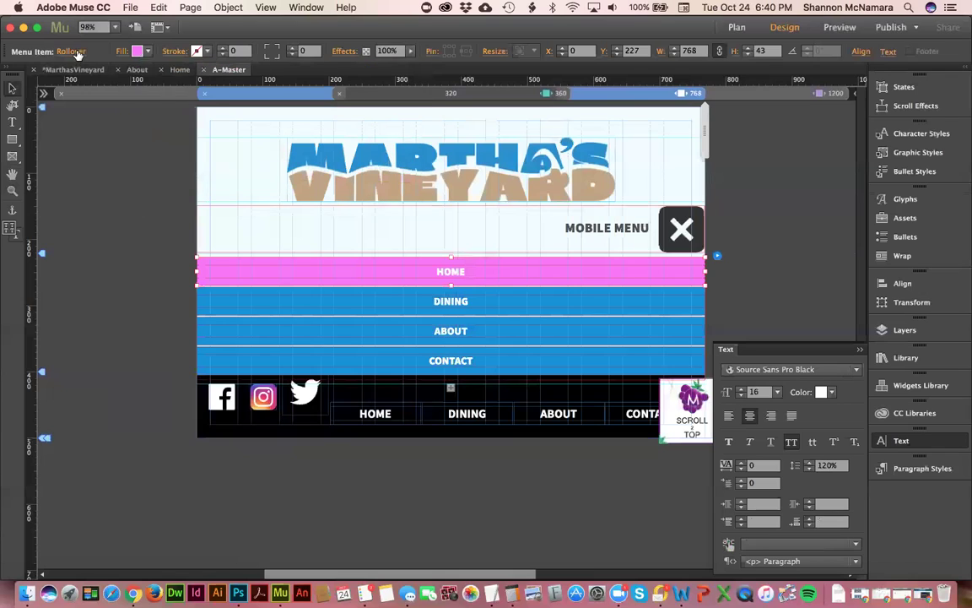
{"action": "left_click", "coordinate": [69, 52]}
{"action": "left_click", "coordinate": [119, 129]}
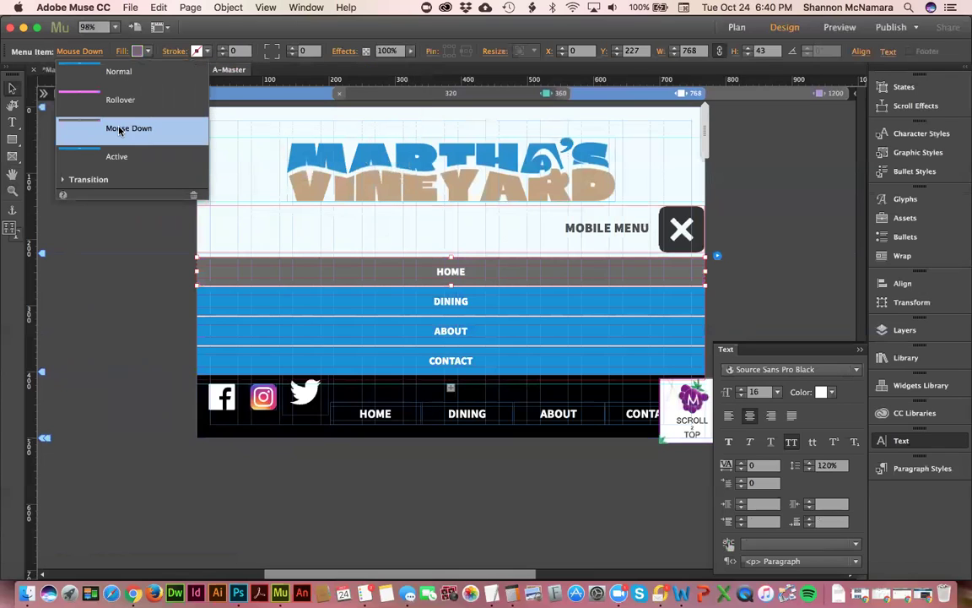
{"action": "left_click", "coordinate": [148, 51]}
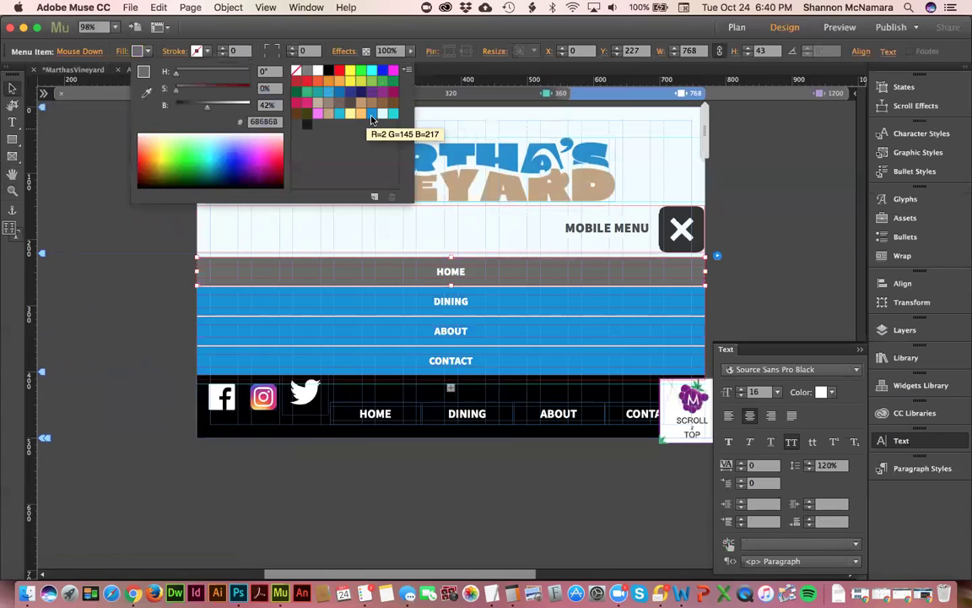
{"action": "left_click", "coordinate": [393, 115]}
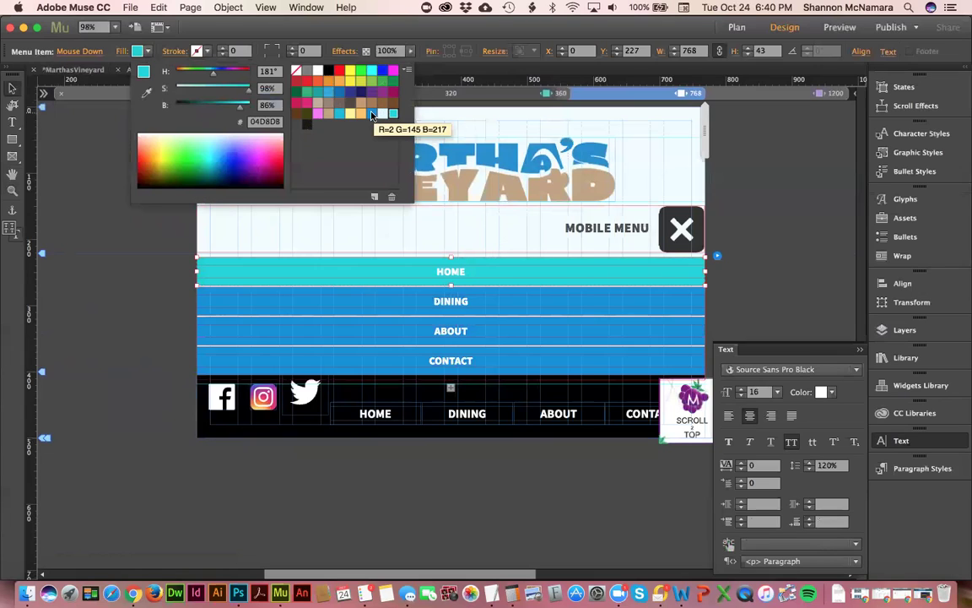
{"action": "left_click", "coordinate": [330, 113]}
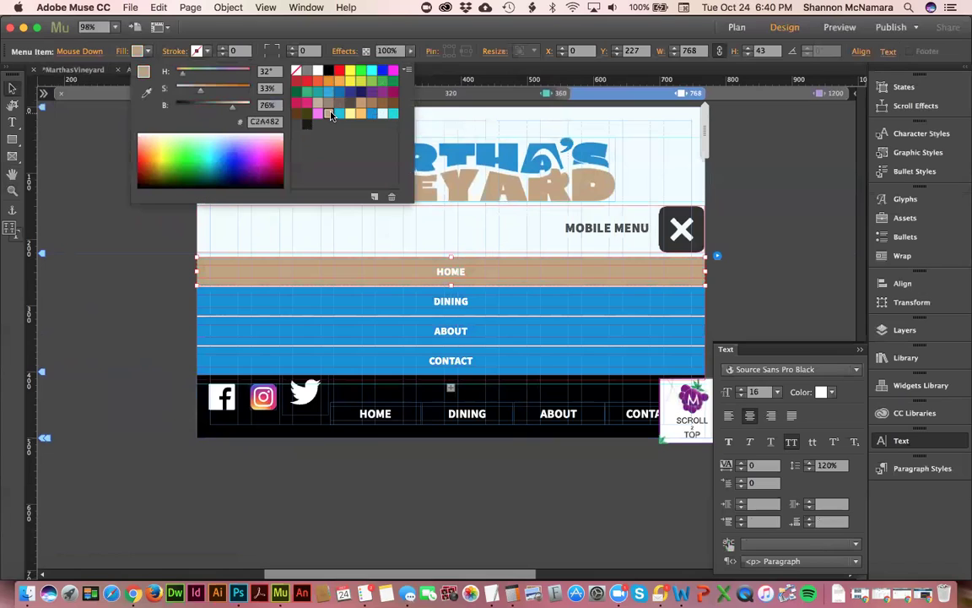
Step: Give the mobile menu items' active state a turquoise 04D8DB fill and black text
{"action": "left_click", "coordinate": [86, 52]}
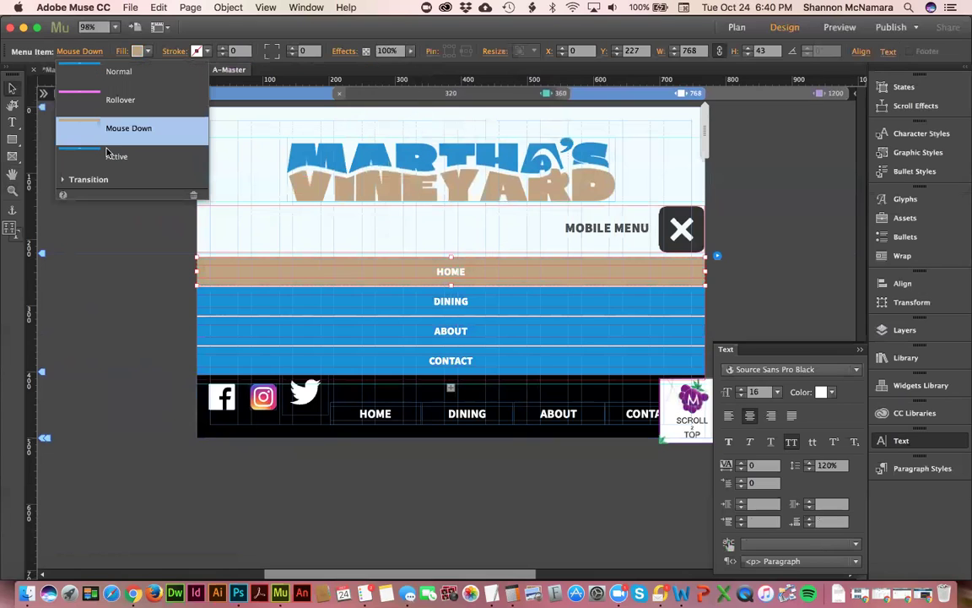
{"action": "left_click", "coordinate": [110, 155]}
{"action": "left_click", "coordinate": [144, 51]}
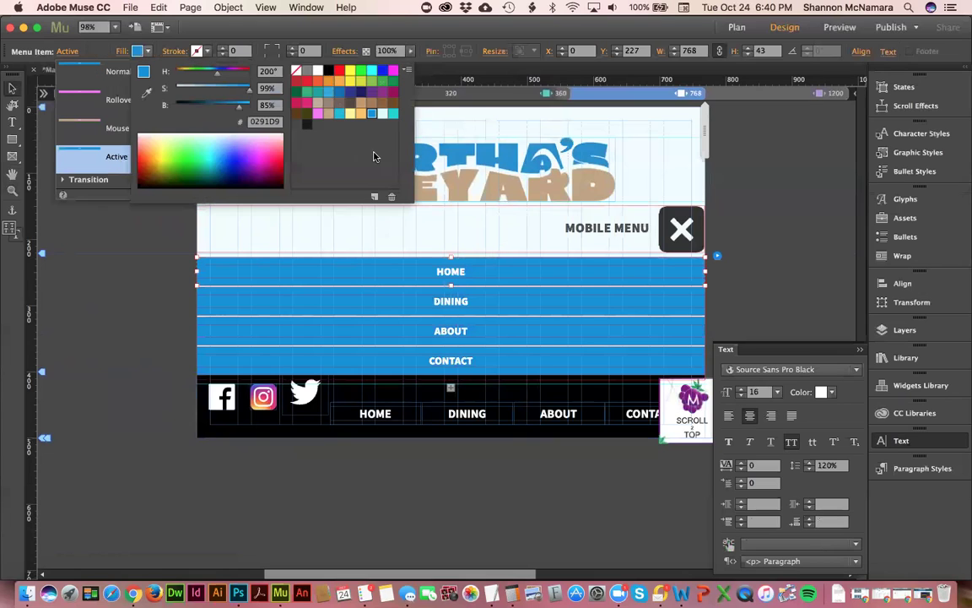
{"action": "left_click", "coordinate": [392, 115]}
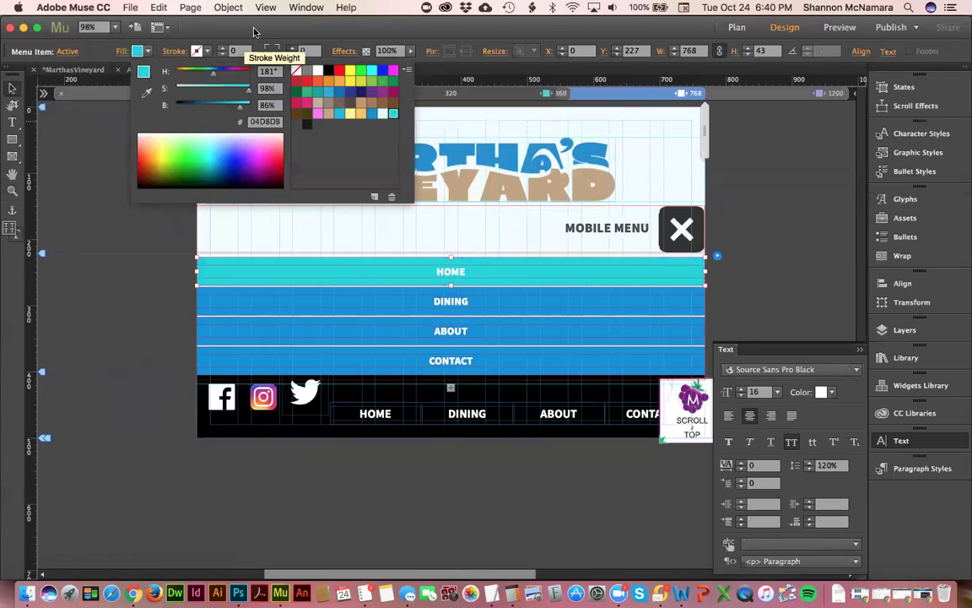
{"action": "left_click", "coordinate": [833, 393]}
{"action": "left_click", "coordinate": [864, 464]}
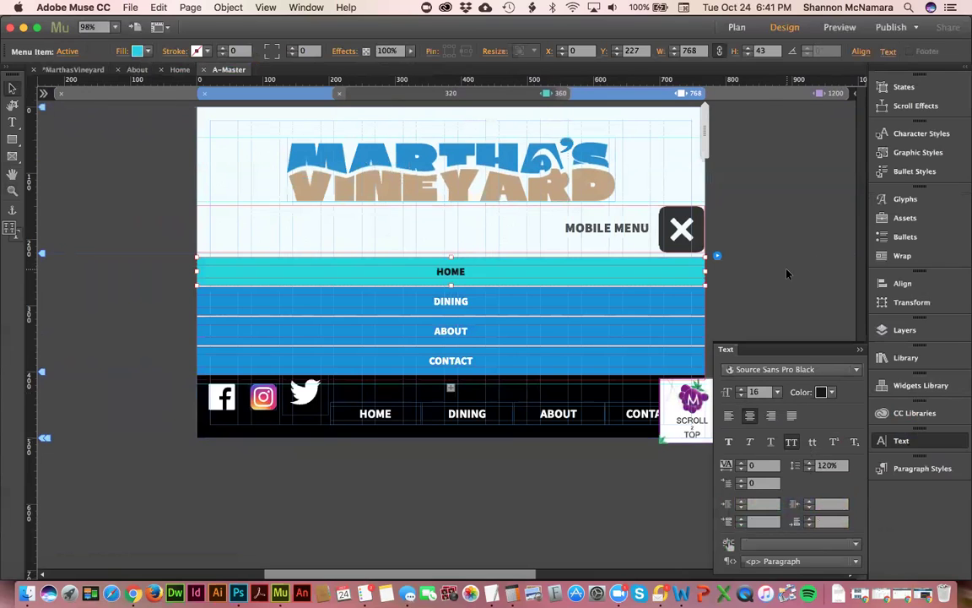
{"action": "left_click", "coordinate": [787, 274]}
Step: Inspect the Mobile Menu label and check the resize options of its accordion
{"action": "left_click", "coordinate": [606, 234]}
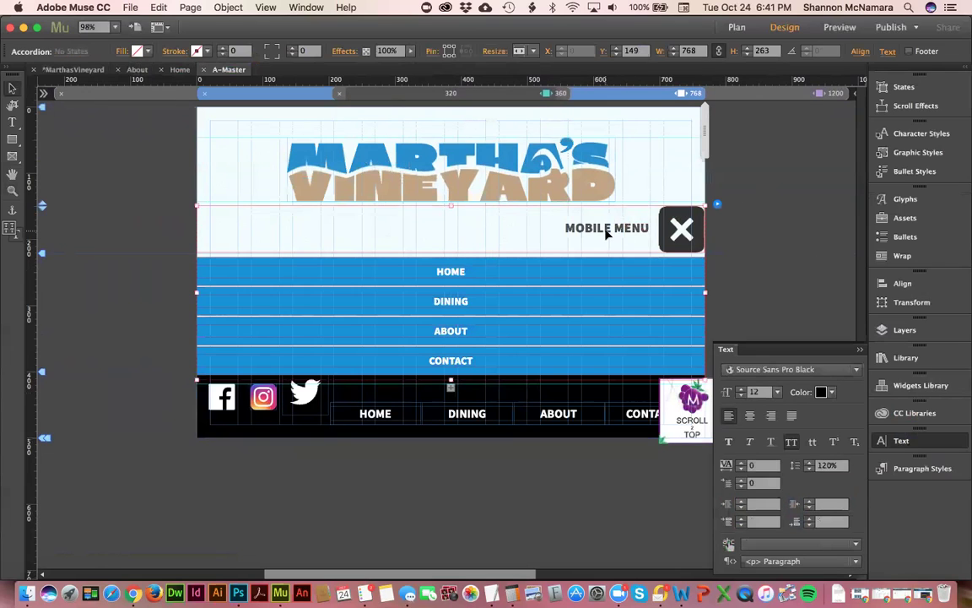
{"action": "left_click", "coordinate": [606, 234]}
{"action": "left_click", "coordinate": [606, 233]}
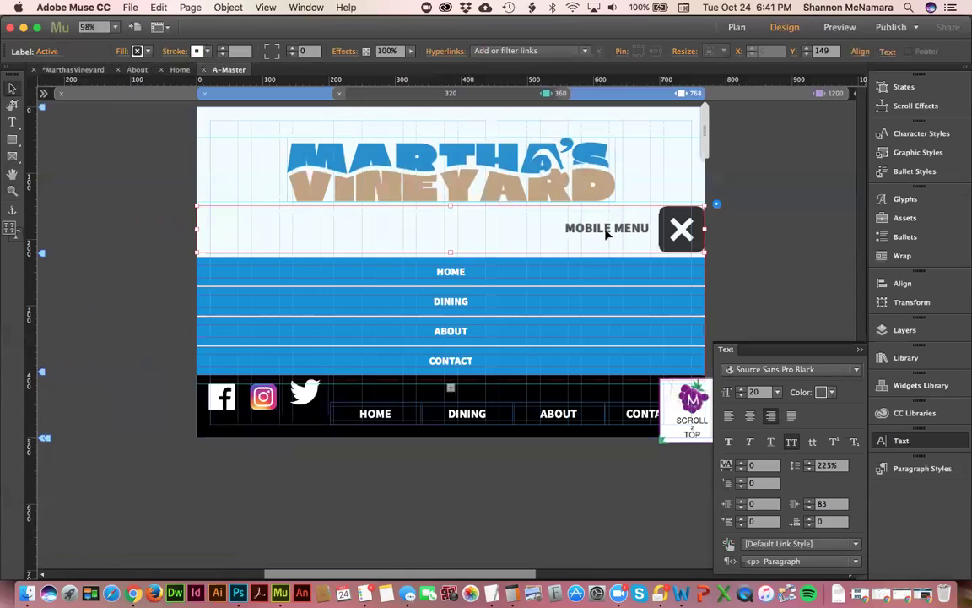
{"action": "left_click", "coordinate": [613, 234]}
{"action": "left_click", "coordinate": [629, 228]}
{"action": "left_click", "coordinate": [754, 243]}
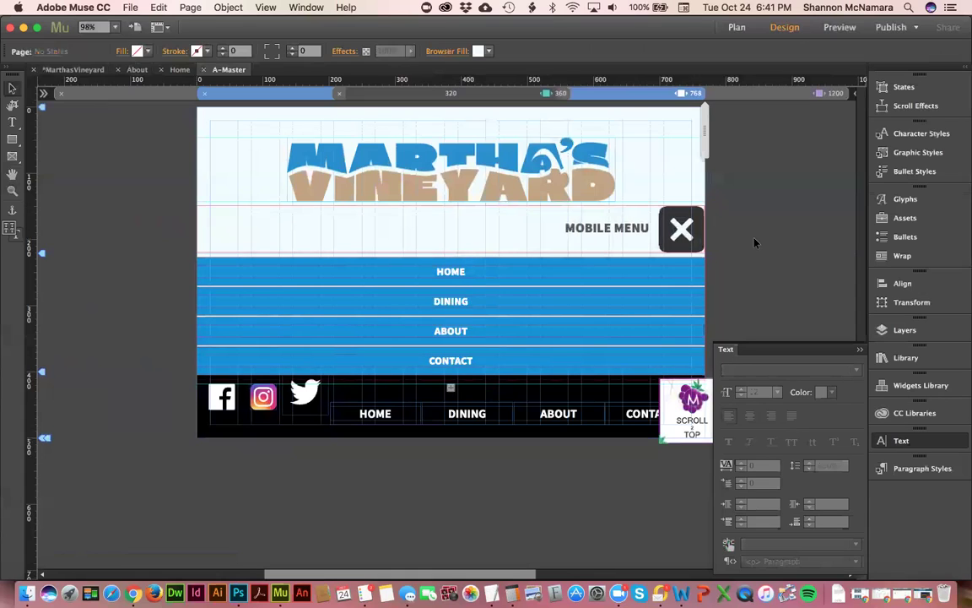
{"action": "left_click", "coordinate": [615, 241]}
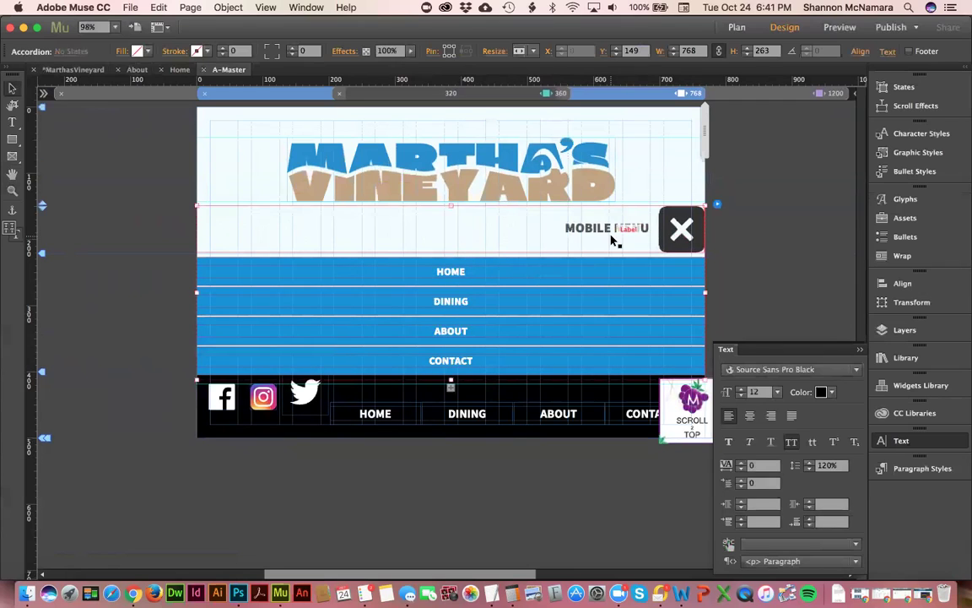
{"action": "left_click", "coordinate": [532, 52]}
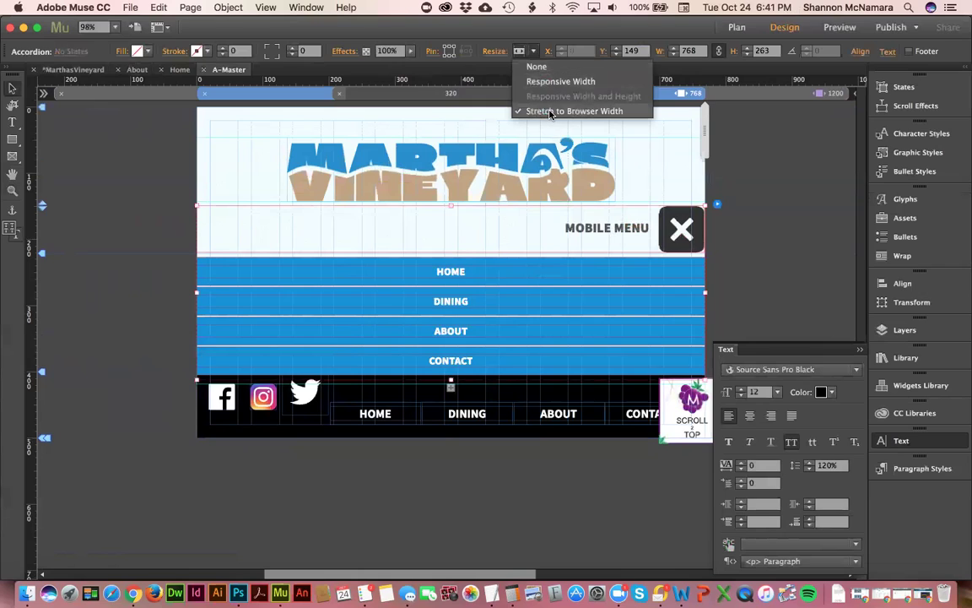
{"action": "left_click", "coordinate": [757, 154]}
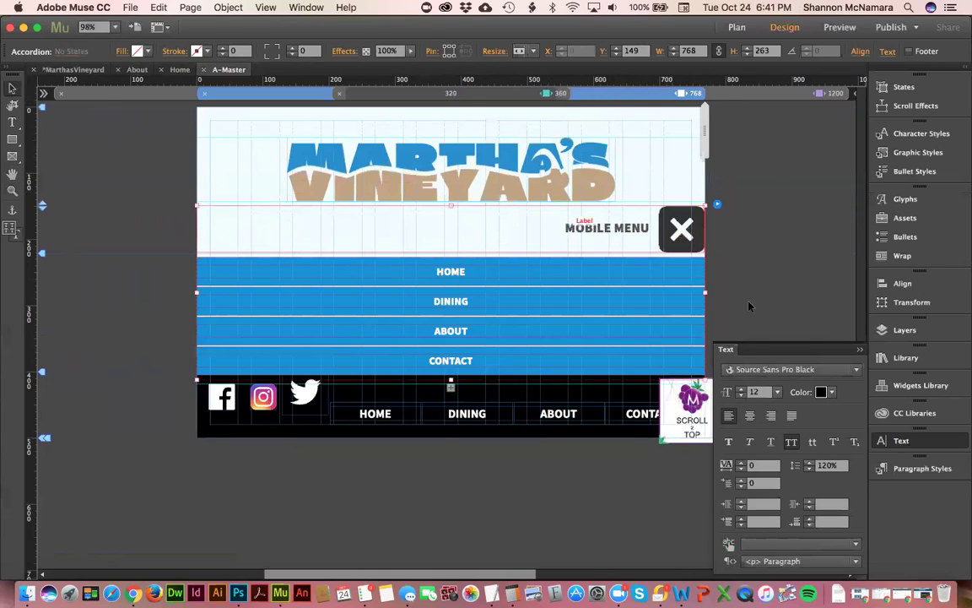
Step: Collapse the mobile menu accordion and test how it fits a page width narrower than 768 px
{"action": "left_click", "coordinate": [680, 229]}
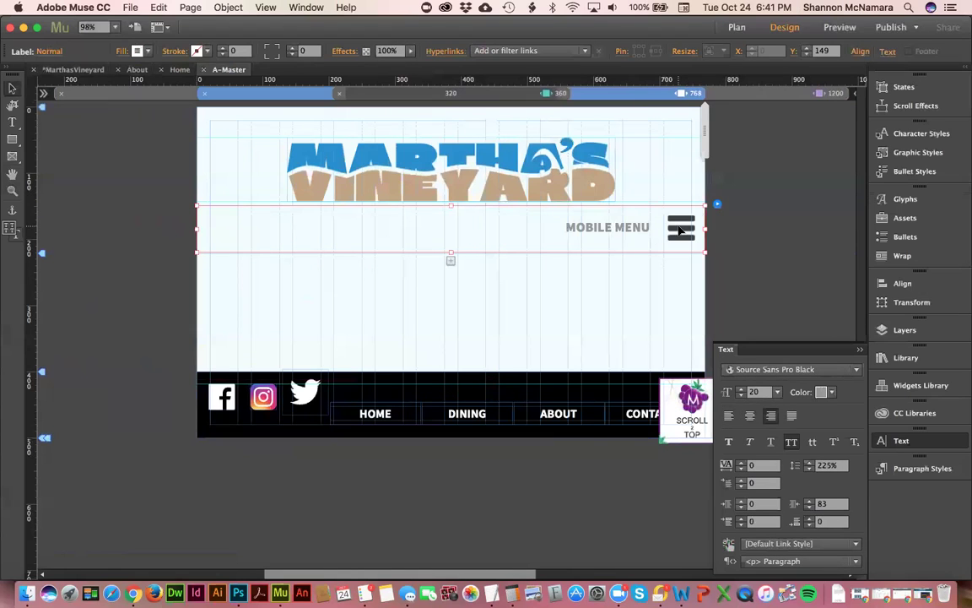
{"action": "left_click", "coordinate": [609, 225]}
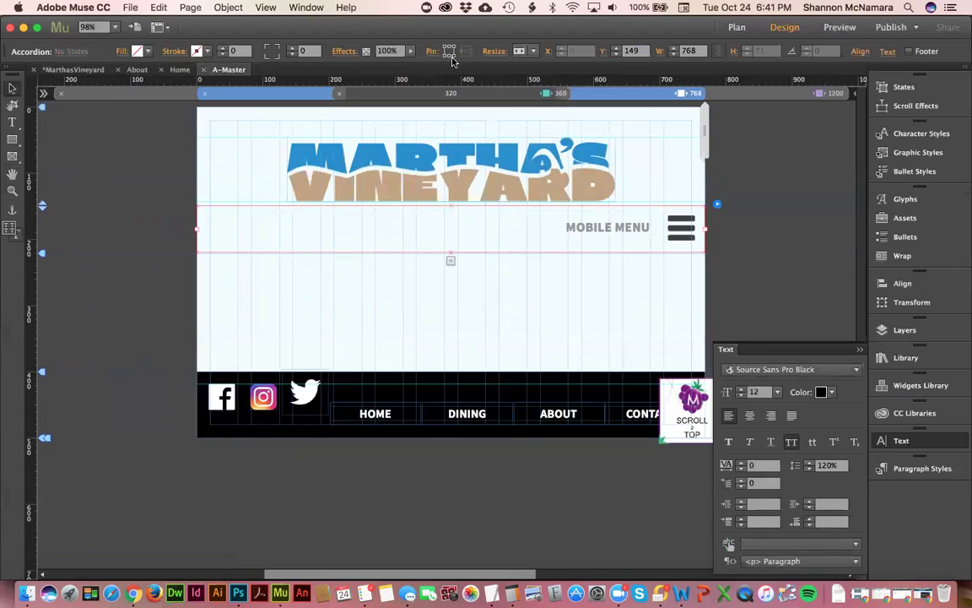
{"action": "left_click_drag", "start_coordinate": [703, 129], "coordinate": [665, 129]}
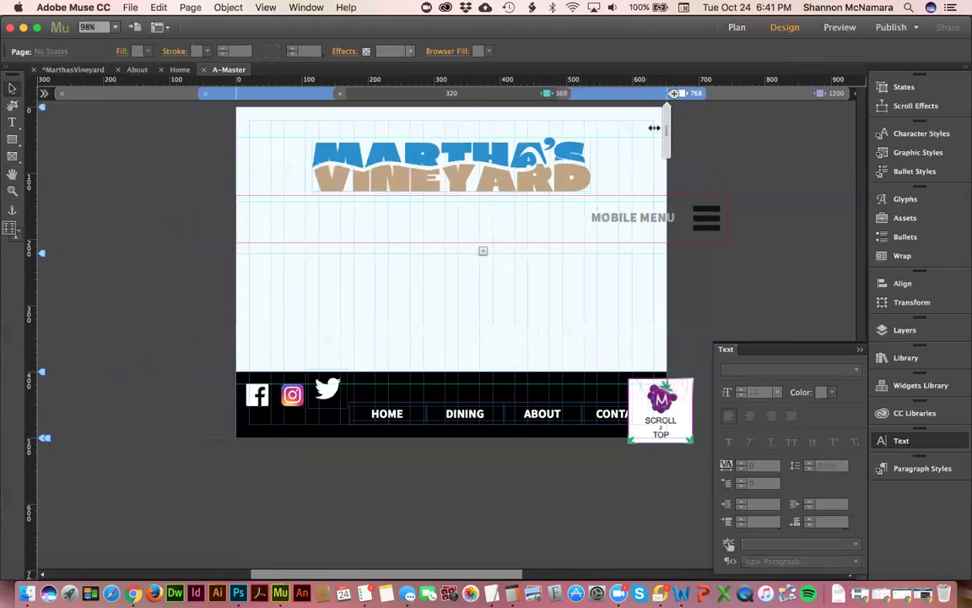
{"action": "left_click", "coordinate": [589, 211]}
Step: Set the mobile menu accordion's resize behavior to Responsive Width
{"action": "left_click", "coordinate": [606, 226]}
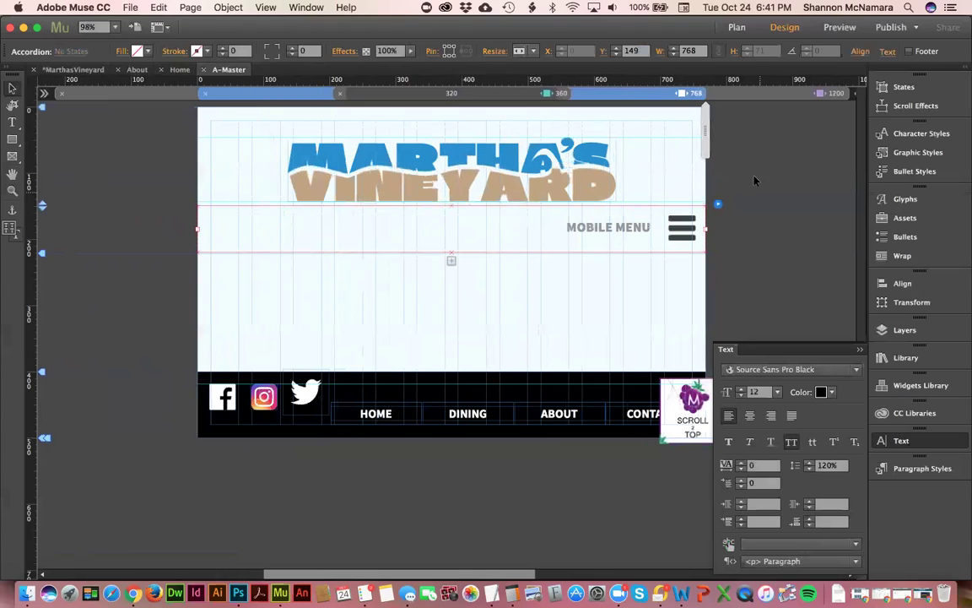
{"action": "left_click", "coordinate": [528, 52]}
{"action": "left_click", "coordinate": [540, 81]}
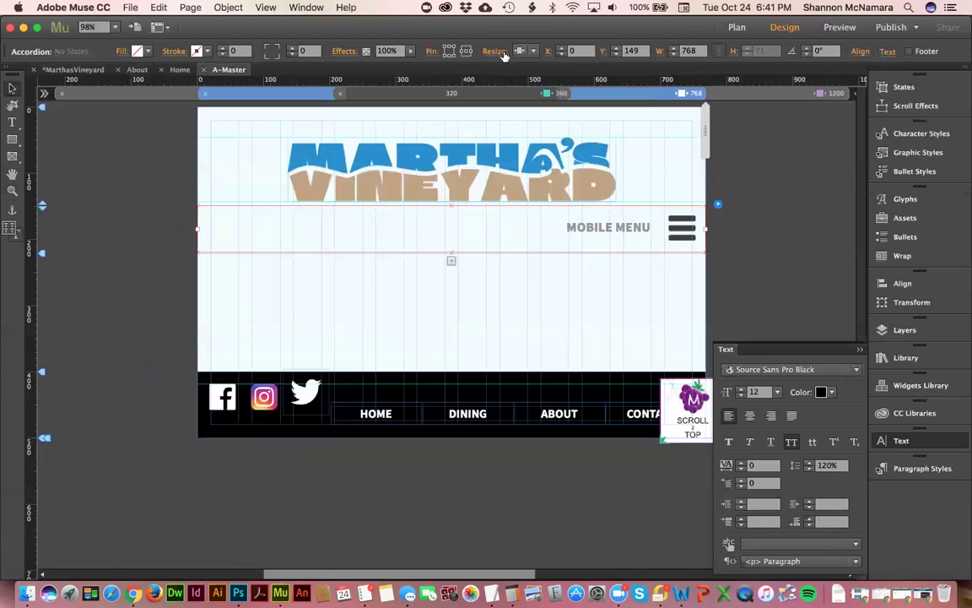
{"action": "left_click", "coordinate": [526, 51]}
{"action": "left_click", "coordinate": [475, 51]}
Step: Test the responsive accordion at narrower widths down to 360 px, returning to the 768 px breakpoint
{"action": "mouse_move", "coordinate": [705, 130]}
{"action": "left_mouse_down"}
{"action": "mouse_move", "coordinate": [649, 133]}
{"action": "mouse_move", "coordinate": [628, 122]}
{"action": "left_mouse_up"}
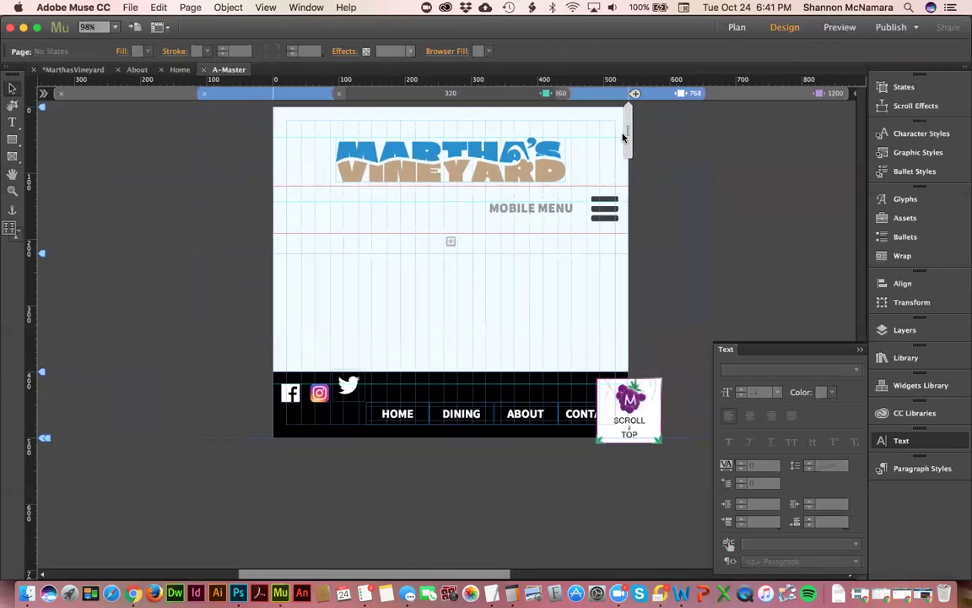
{"action": "left_click_drag", "start_coordinate": [623, 133], "coordinate": [570, 128]}
{"action": "left_click", "coordinate": [618, 94]}
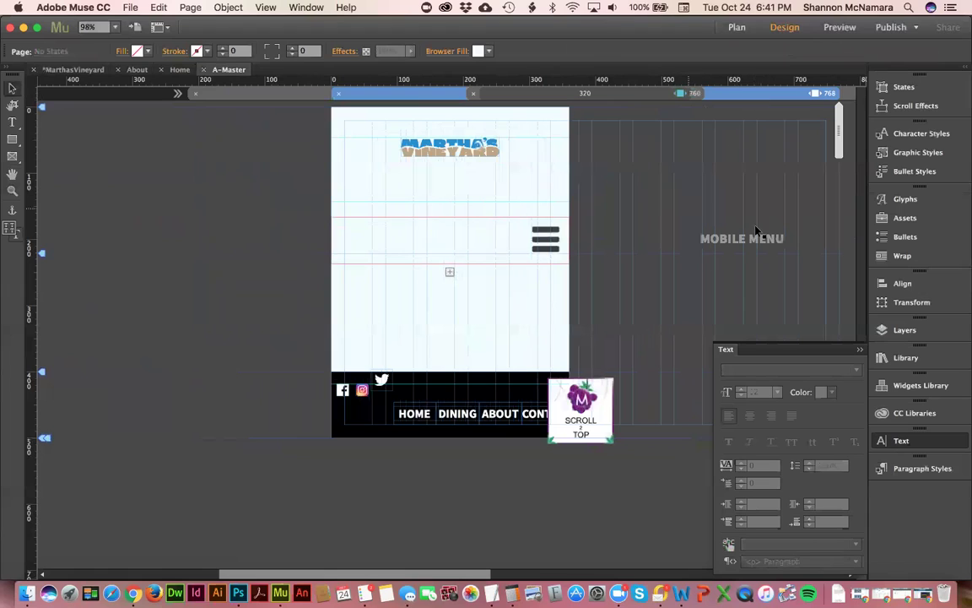
{"action": "left_click", "coordinate": [696, 94]}
{"action": "left_click", "coordinate": [748, 95]}
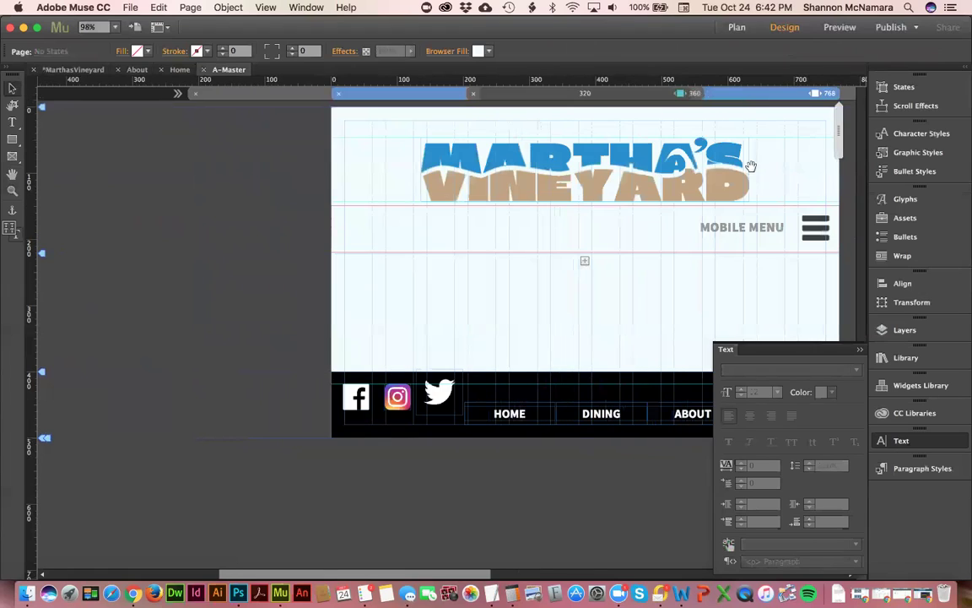
{"action": "left_click_drag", "start_coordinate": [729, 169], "coordinate": [560, 167]}
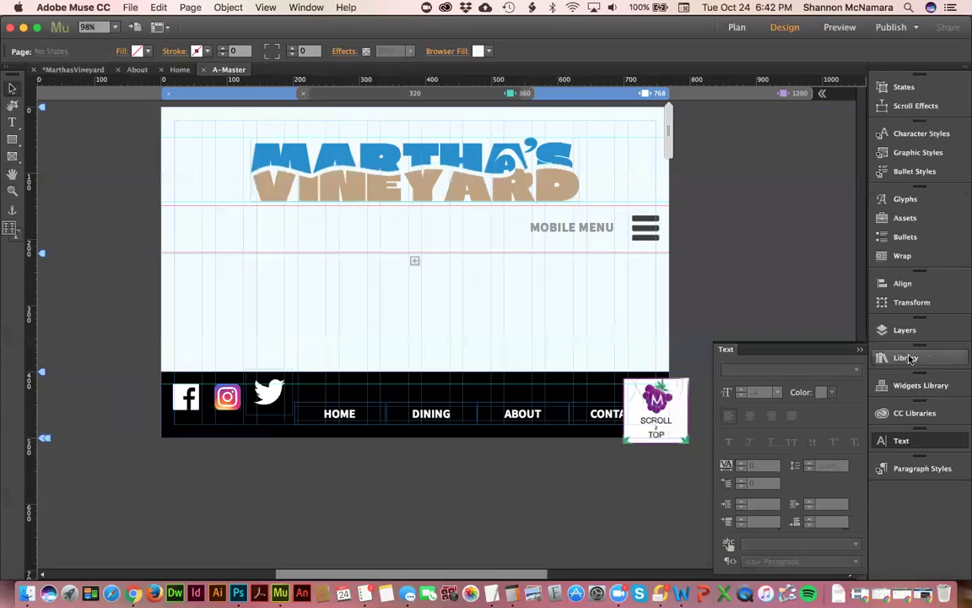
Step: Make Layer 1 active, check the Martha's Vineyard logo's resize options, and test its scaling down to about 511 px
{"action": "left_click", "coordinate": [905, 330]}
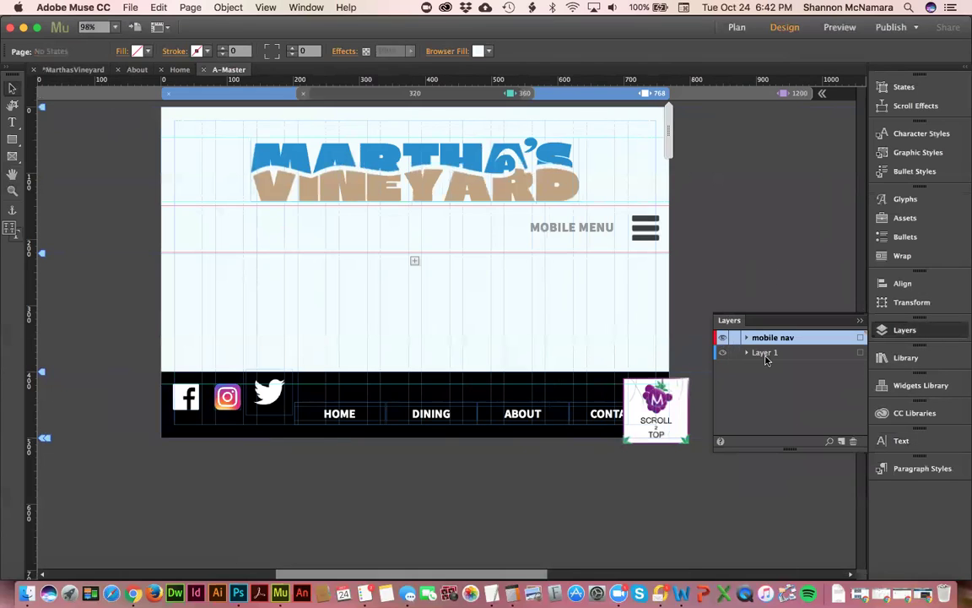
{"action": "left_click", "coordinate": [765, 351]}
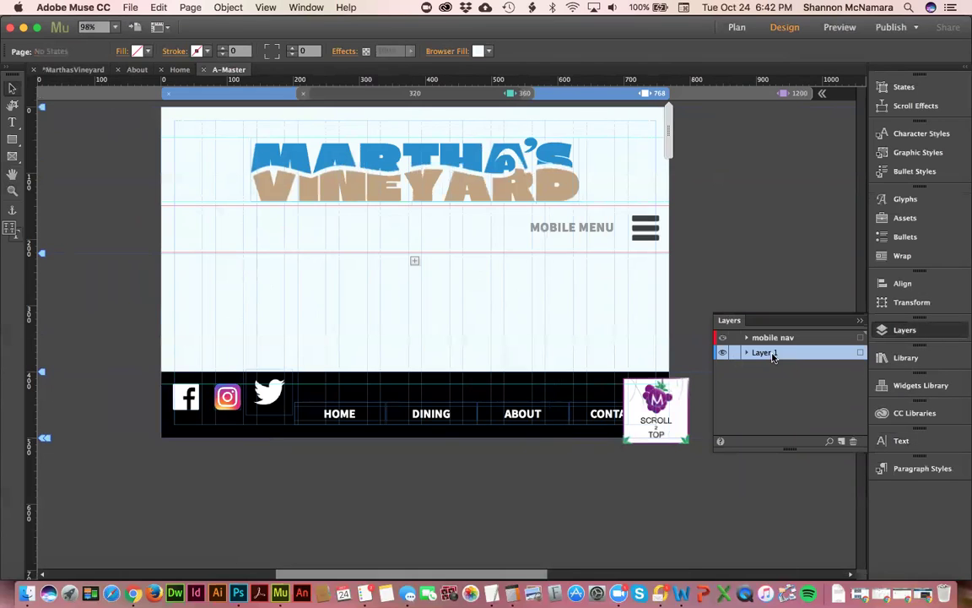
{"action": "left_click", "coordinate": [529, 161]}
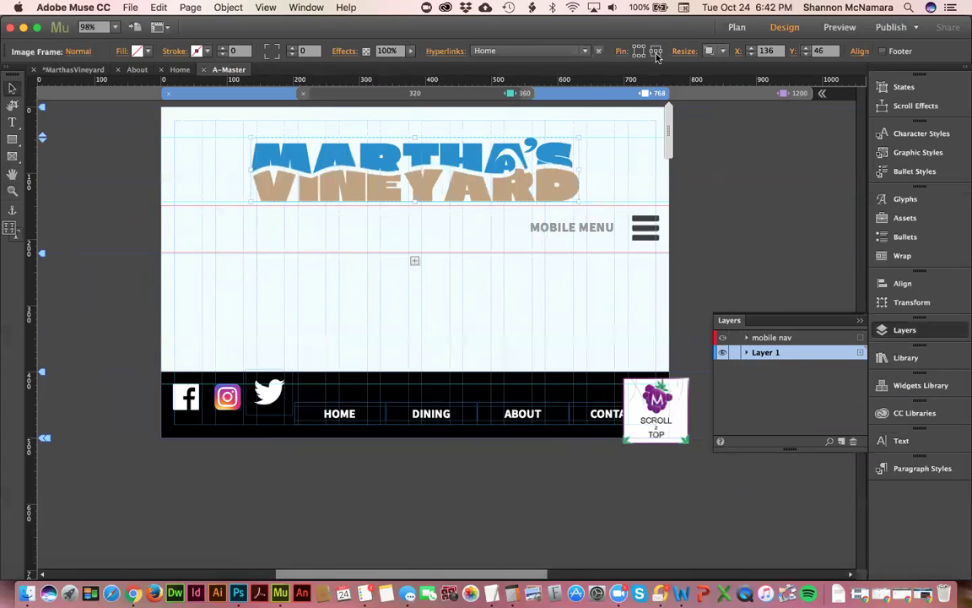
{"action": "left_click", "coordinate": [724, 52]}
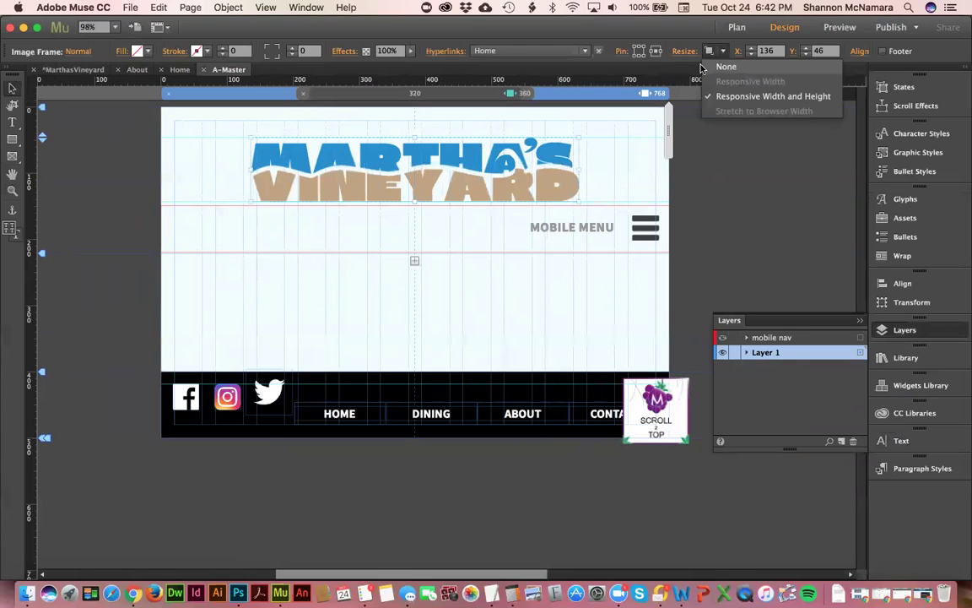
{"action": "left_click", "coordinate": [684, 138]}
{"action": "left_click_drag", "start_coordinate": [646, 125], "coordinate": [582, 126]}
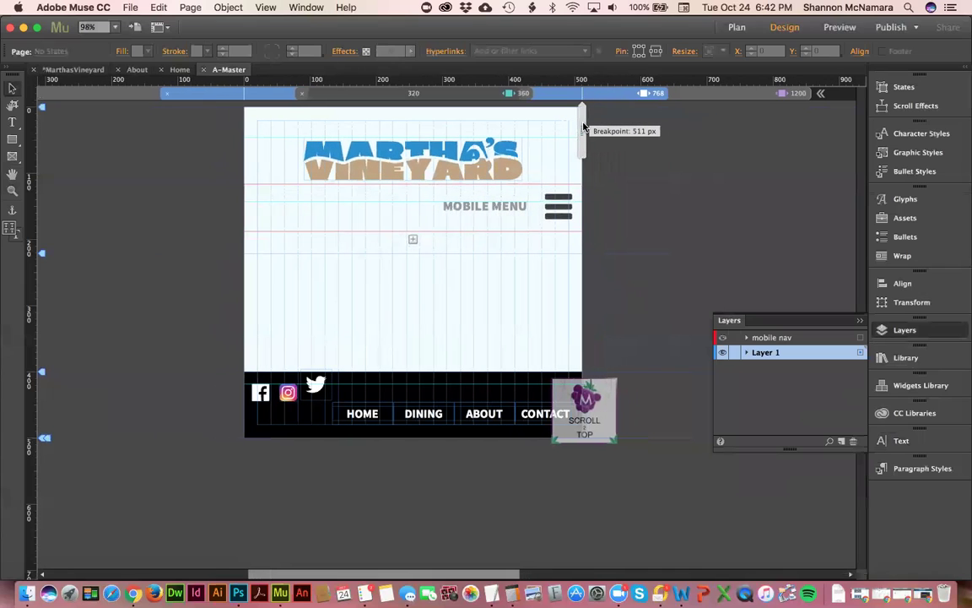
Step: Compare the header and mobile menu at the 1200, 768 and 360 px breakpoints, checking the accordion's available options
{"action": "left_click", "coordinate": [713, 93]}
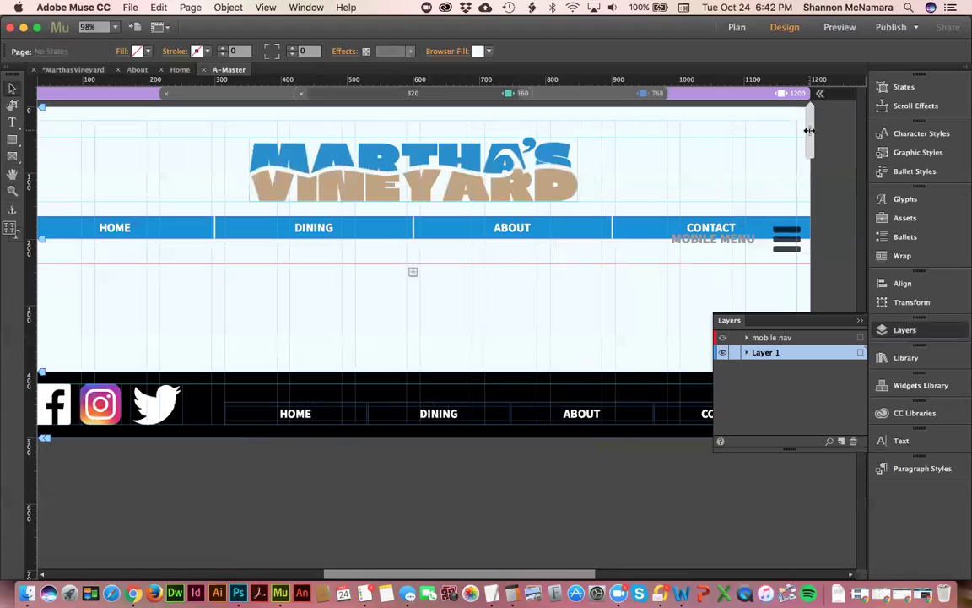
{"action": "left_click", "coordinate": [540, 94]}
{"action": "left_click", "coordinate": [603, 221]}
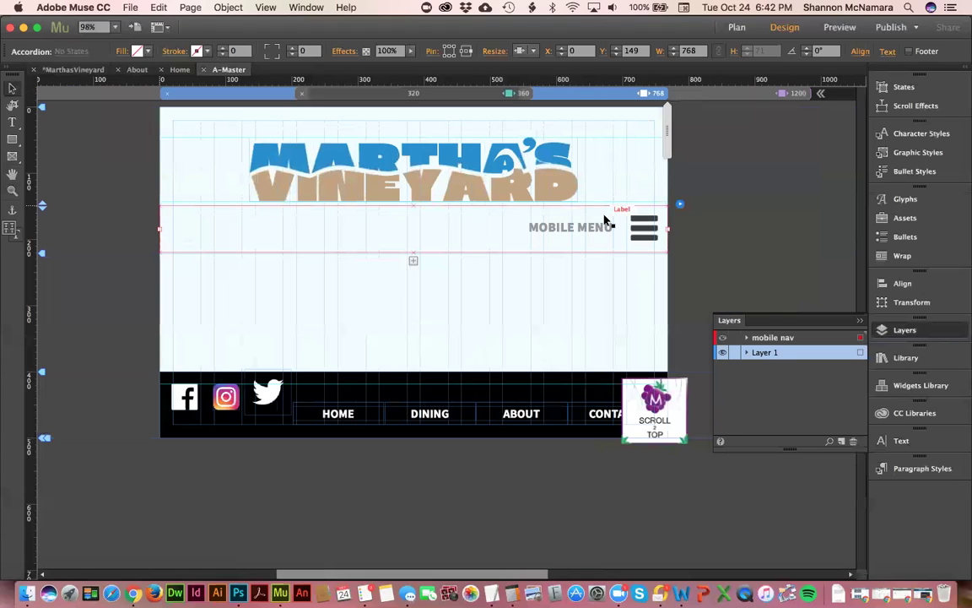
{"action": "right_click", "coordinate": [604, 221]}
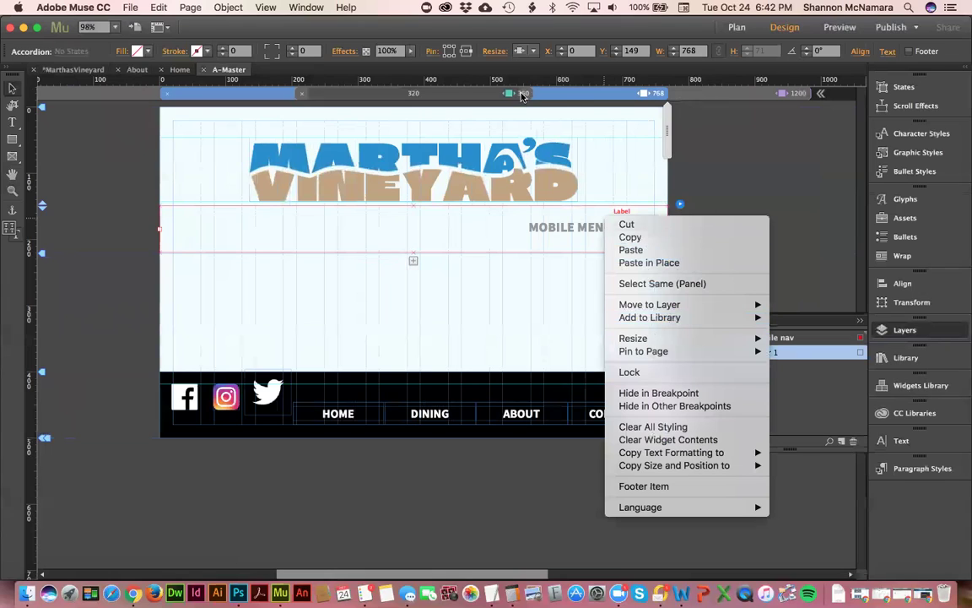
{"action": "left_click", "coordinate": [471, 87]}
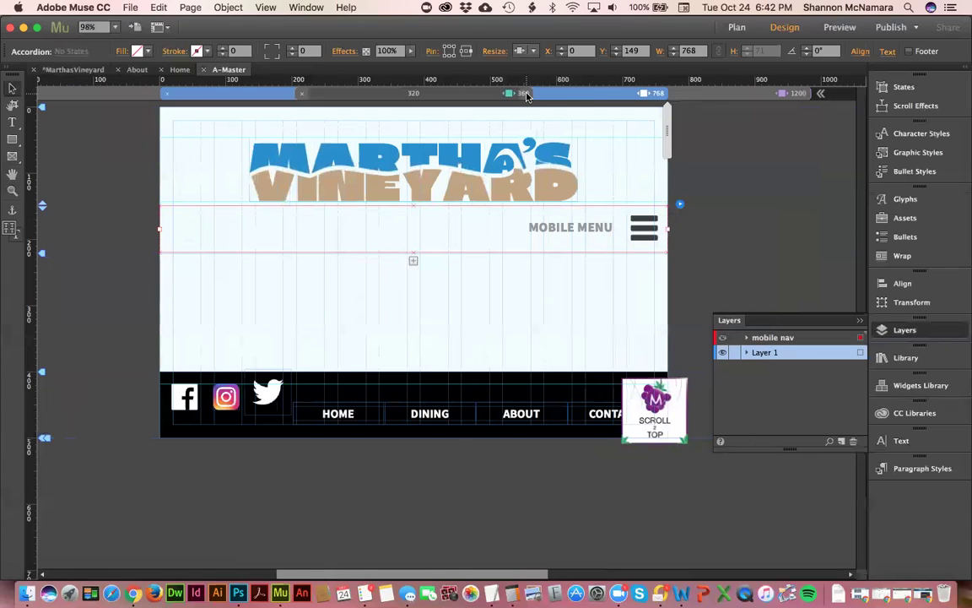
{"action": "left_click", "coordinate": [526, 93]}
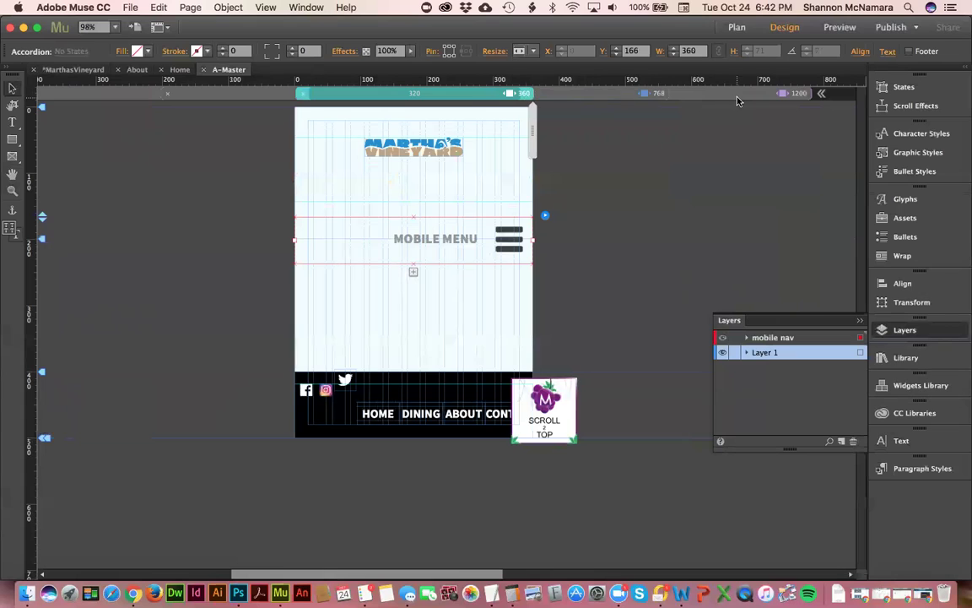
Step: Collapse the mobile menu accordion at the 1200 px breakpoint and hide it in that breakpoint only
{"action": "left_click", "coordinate": [663, 90]}
{"action": "right_click", "coordinate": [731, 250]}
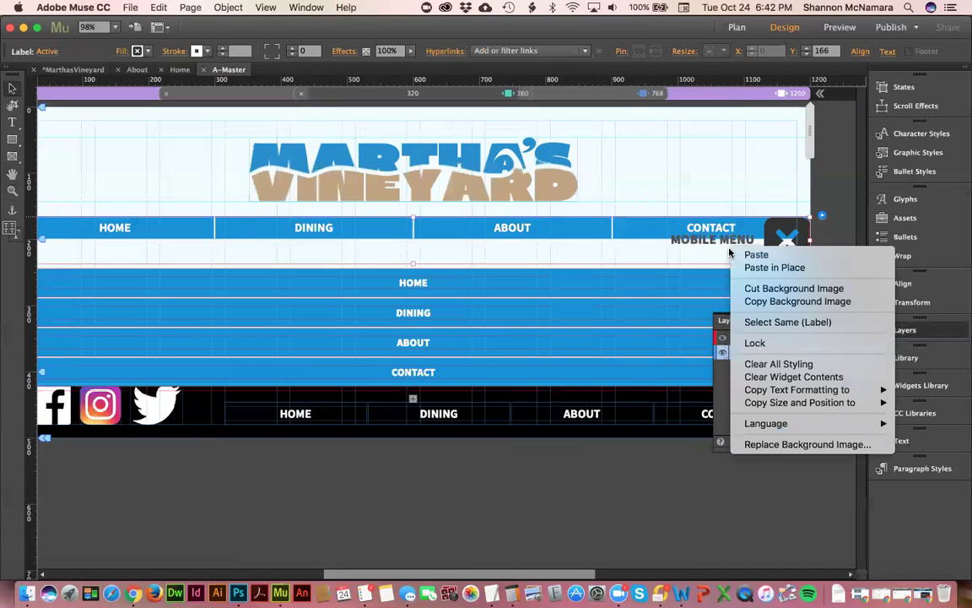
{"action": "left_click", "coordinate": [835, 148]}
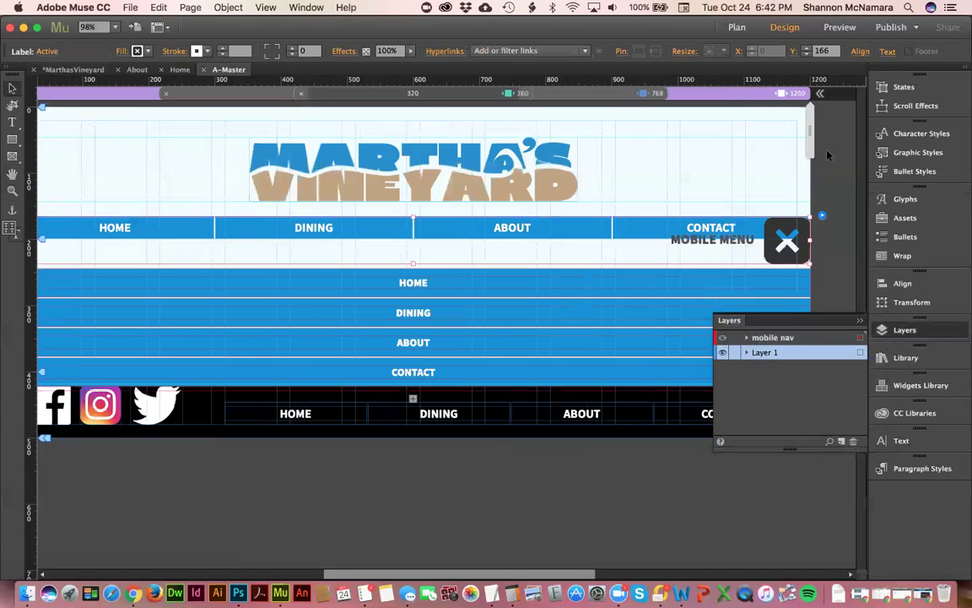
{"action": "left_click", "coordinate": [786, 242]}
{"action": "right_click", "coordinate": [715, 251]}
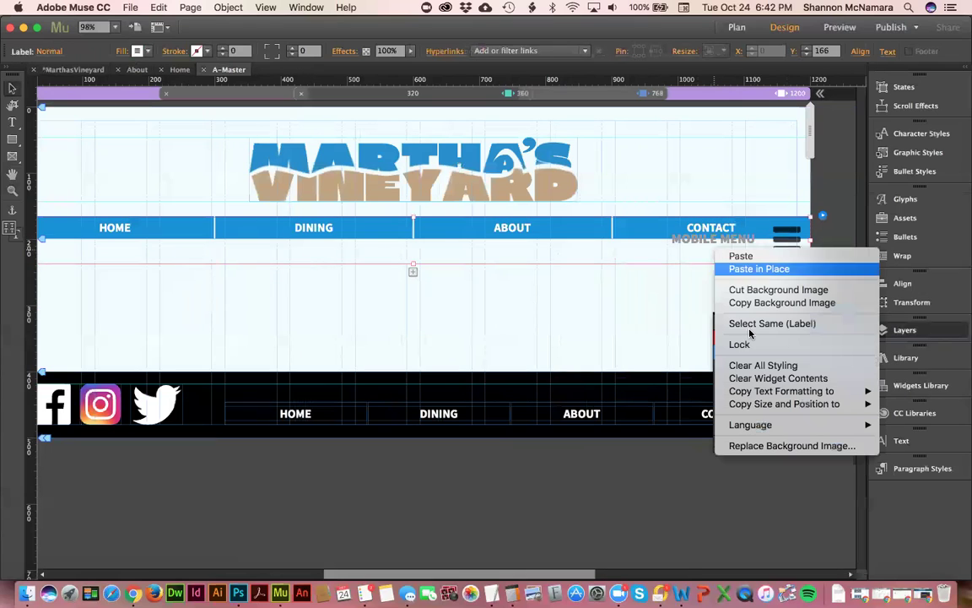
{"action": "left_click", "coordinate": [848, 135]}
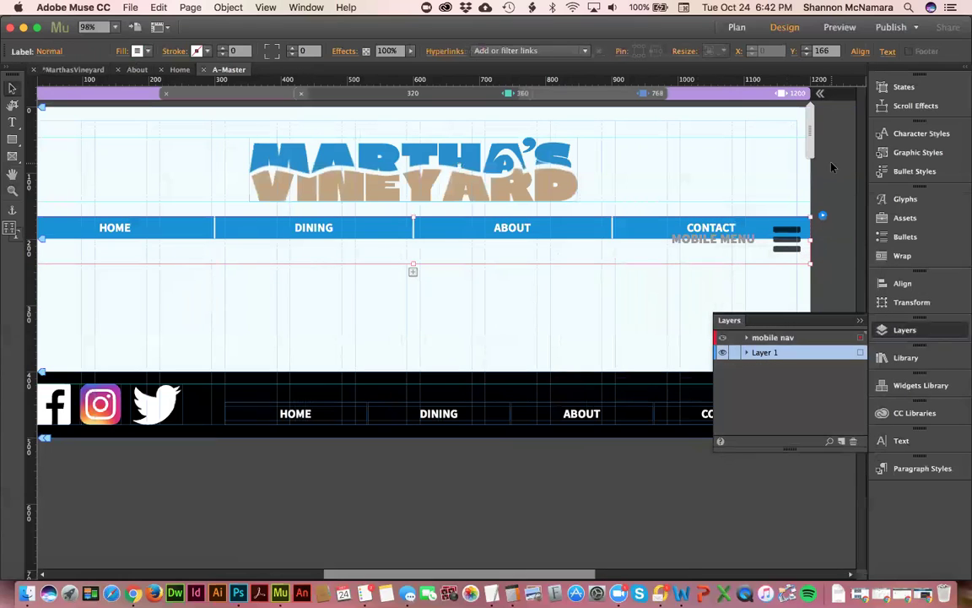
{"action": "left_click", "coordinate": [728, 246]}
{"action": "right_click", "coordinate": [728, 246]}
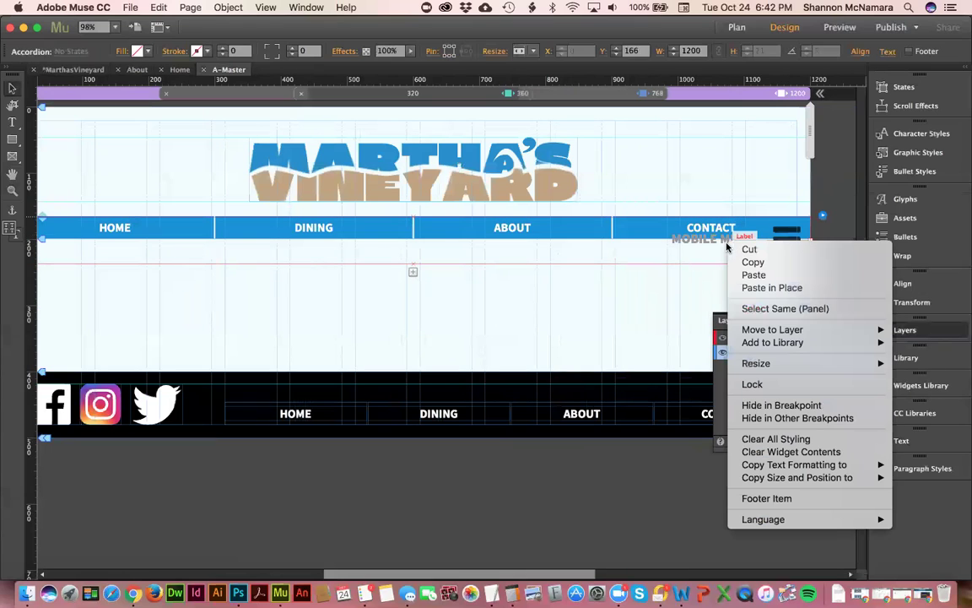
{"action": "left_click", "coordinate": [776, 406]}
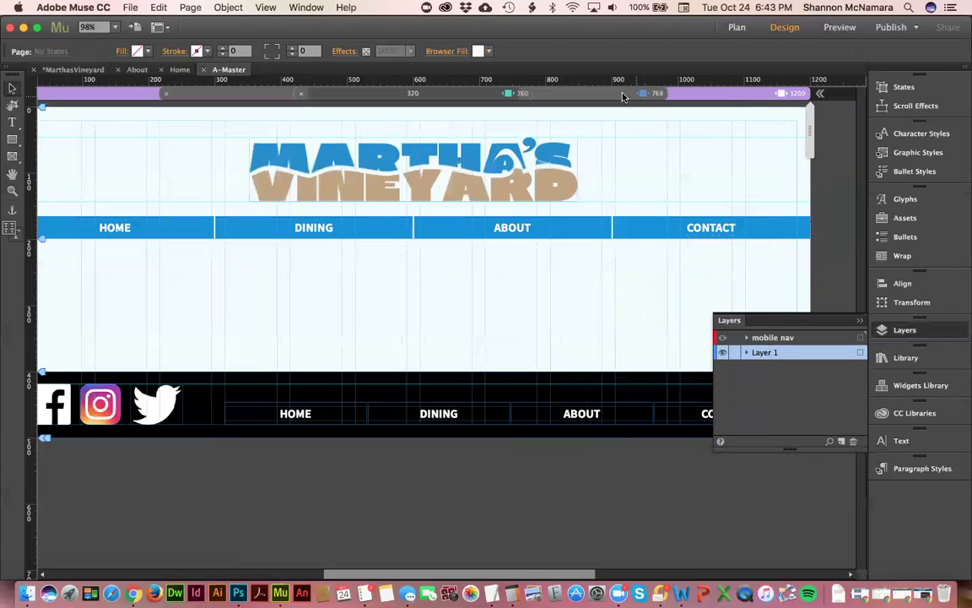
Step: Compare the logo at the 768 and 1200 px breakpoints and test its scaling at widths narrower than 768 px
{"action": "left_click", "coordinate": [620, 94]}
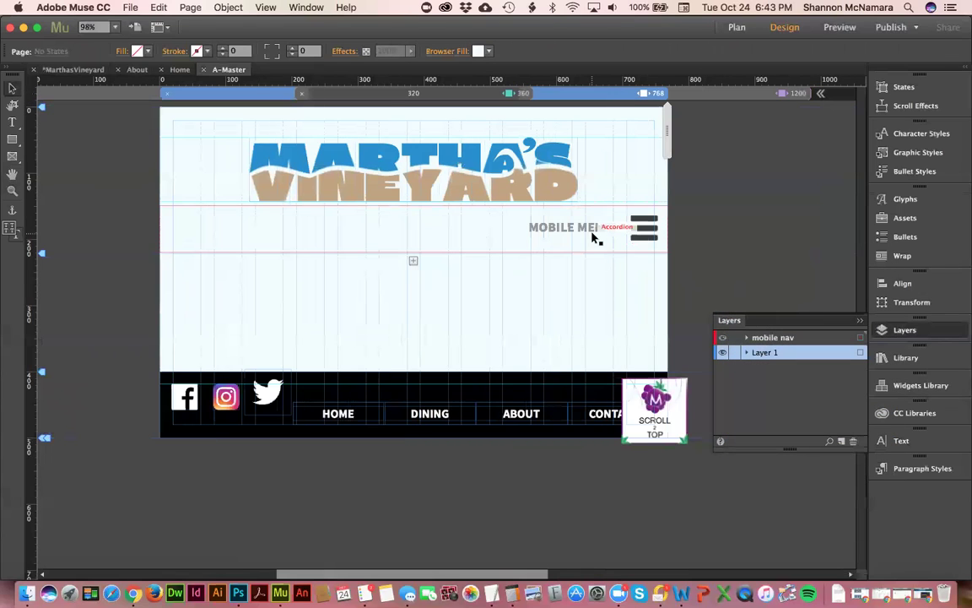
{"action": "left_click", "coordinate": [422, 159]}
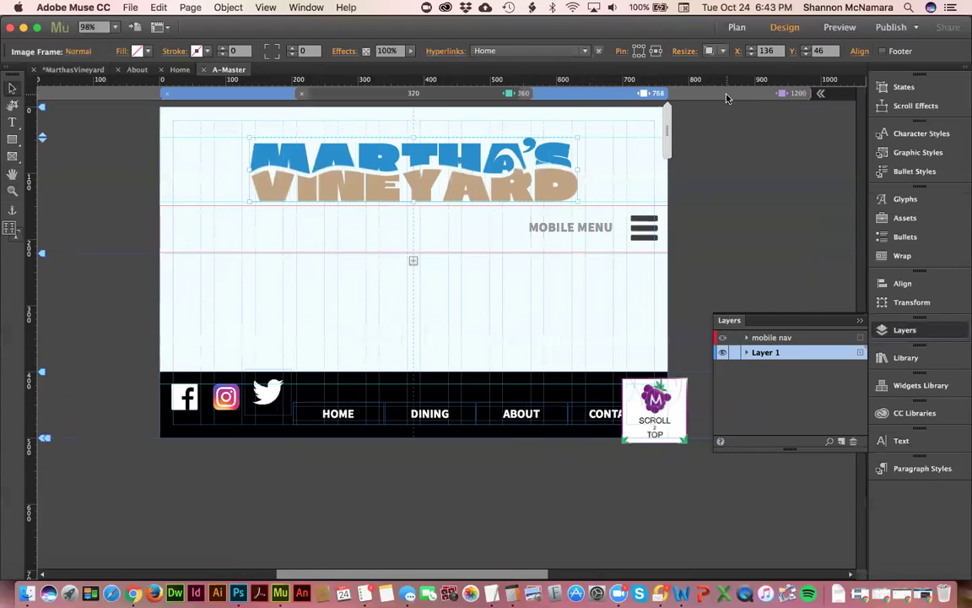
{"action": "left_click", "coordinate": [653, 91]}
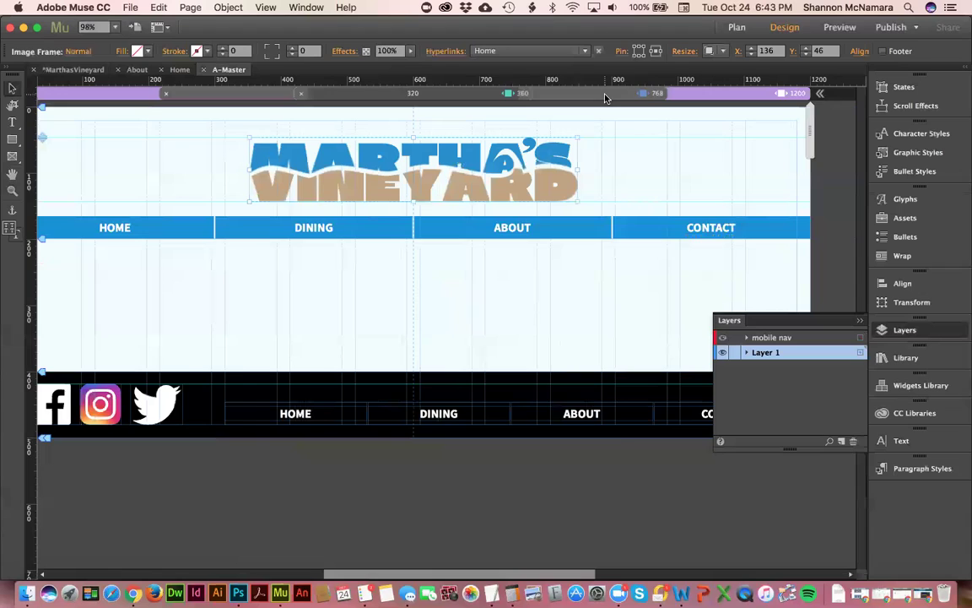
{"action": "left_click", "coordinate": [543, 89]}
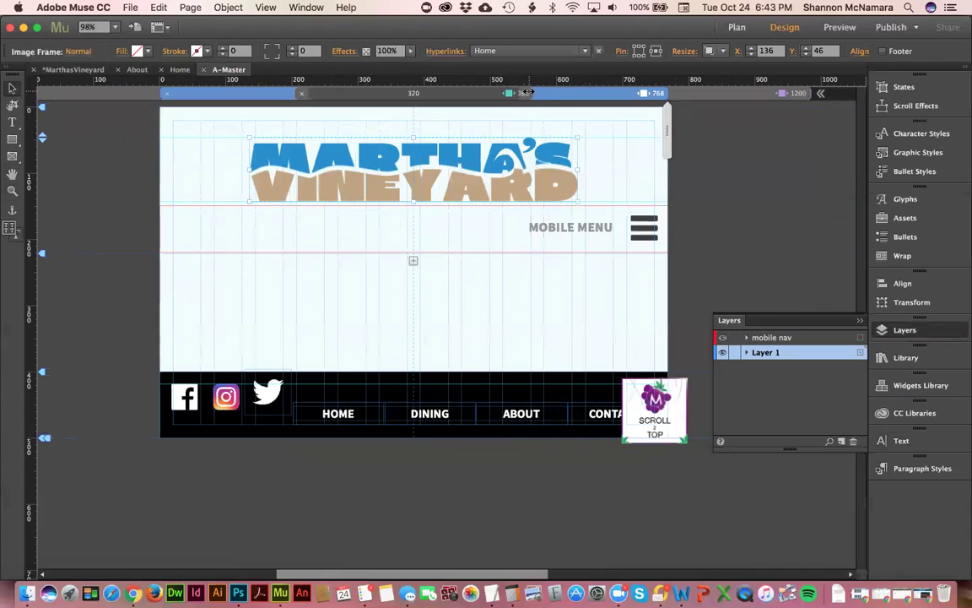
{"action": "left_click_drag", "start_coordinate": [33, 167], "coordinate": [34, 131]}
{"action": "left_click_drag", "start_coordinate": [667, 125], "coordinate": [545, 130]}
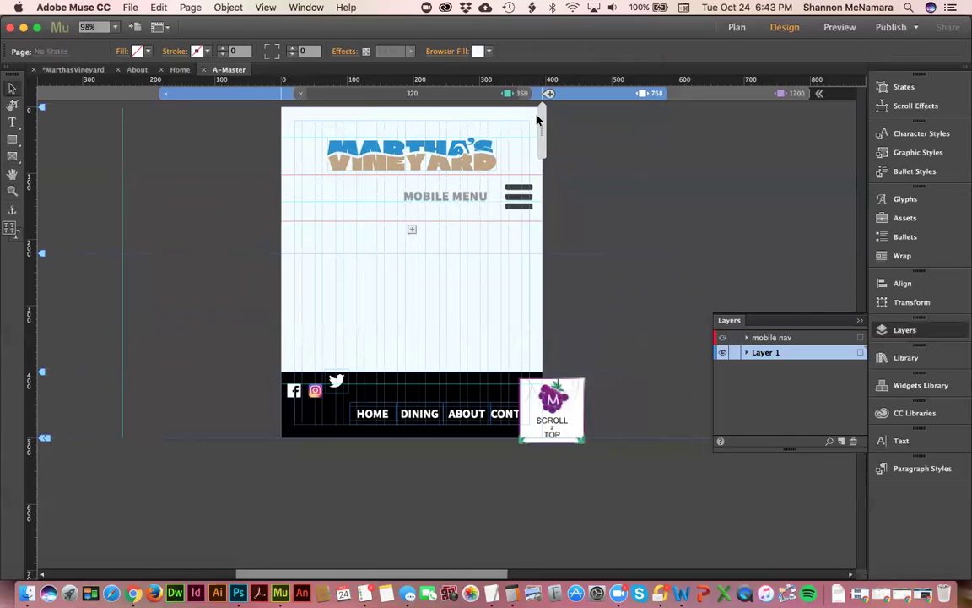
{"action": "left_click", "coordinate": [582, 92]}
Step: Shrink the Martha's Vineyard logo, centered at X 207, in the 768 px breakpoint and set its resize behavior to None
{"action": "left_click", "coordinate": [377, 166]}
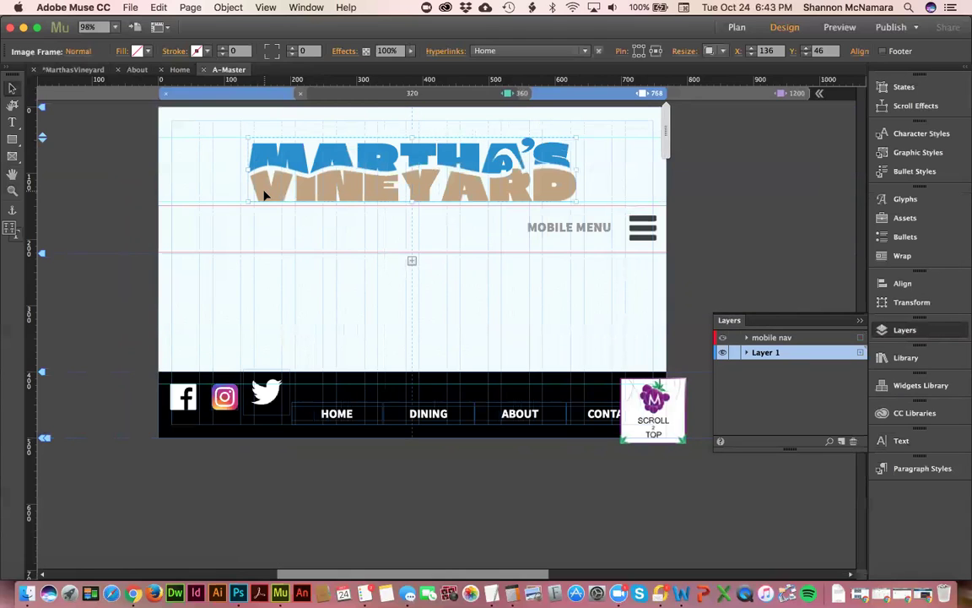
{"action": "left_click_drag", "start_coordinate": [247, 201], "coordinate": [296, 192]}
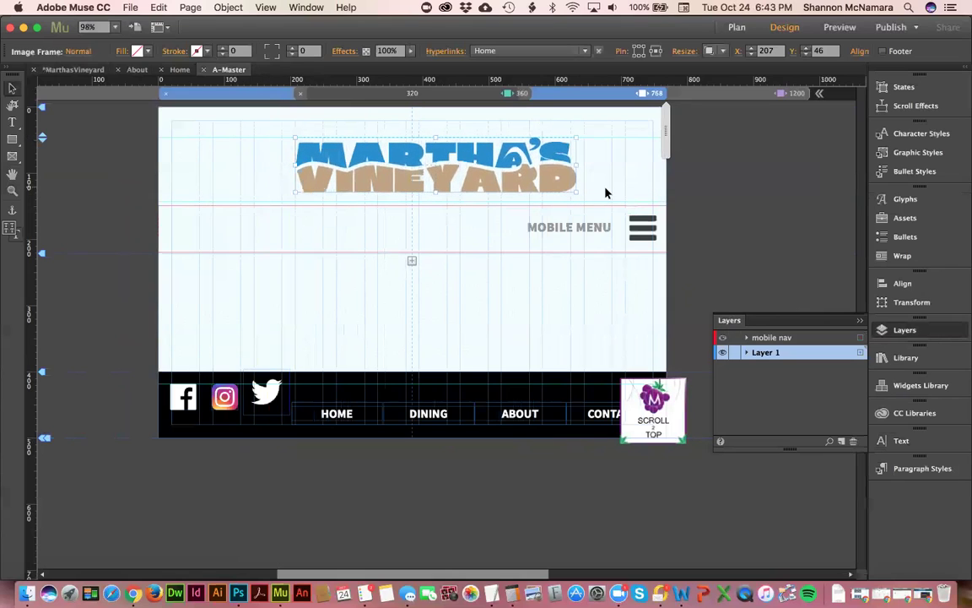
{"action": "left_click_drag", "start_coordinate": [576, 193], "coordinate": [531, 179]}
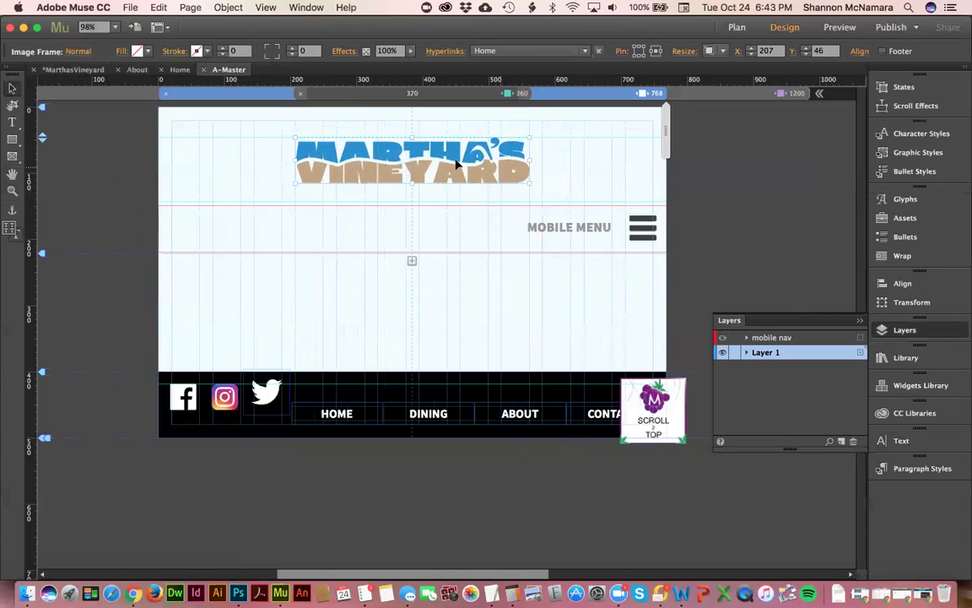
{"action": "left_click", "coordinate": [713, 51]}
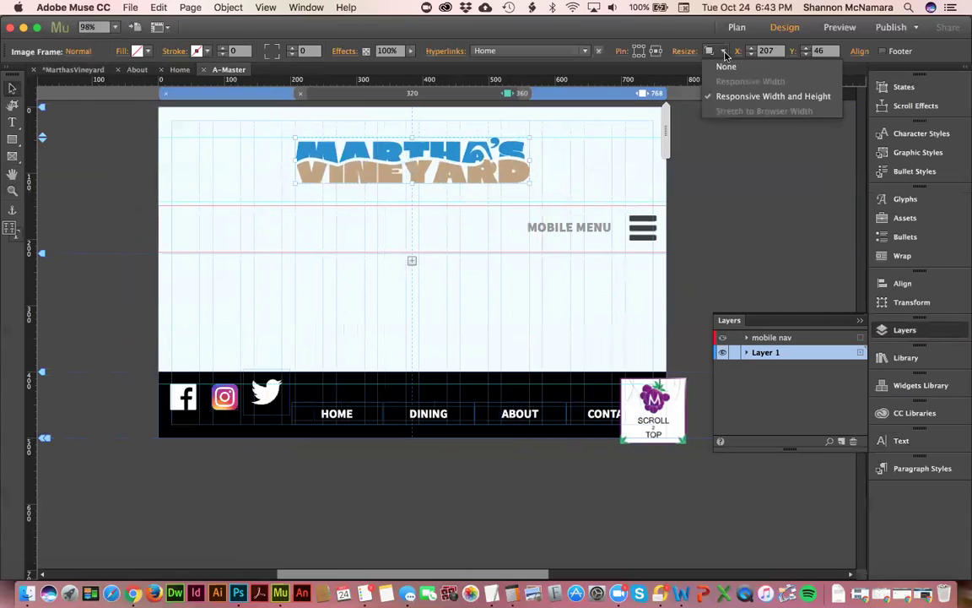
{"action": "left_click", "coordinate": [722, 65]}
Step: Move the mobile menu accordion up to Y 121 at the 768 px breakpoint and raise the header guide to just below it
{"action": "left_click", "coordinate": [641, 224]}
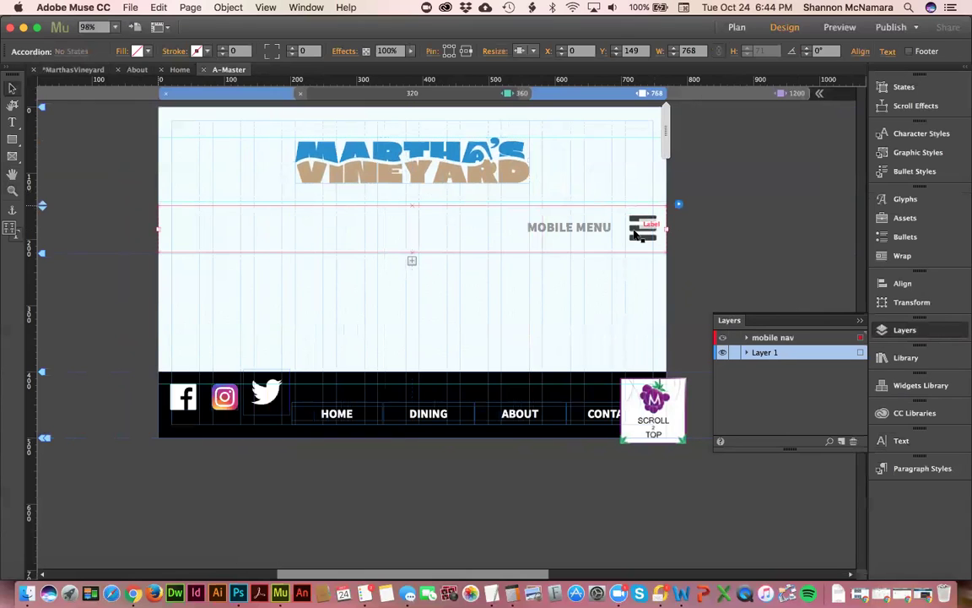
{"action": "left_click_drag", "start_coordinate": [593, 230], "coordinate": [590, 215]}
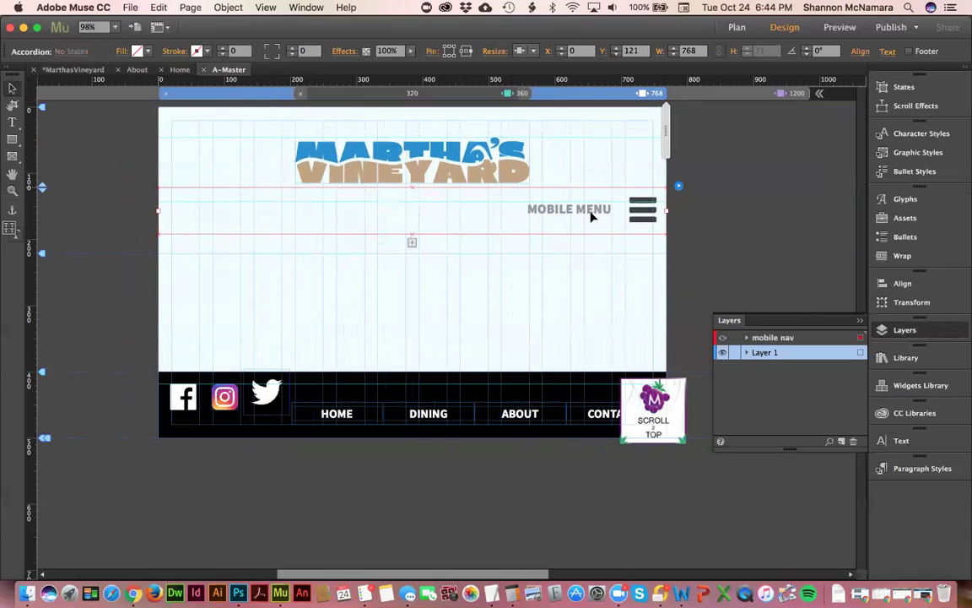
{"action": "left_click_drag", "start_coordinate": [41, 252], "coordinate": [42, 237]}
{"action": "left_click", "coordinate": [722, 153]}
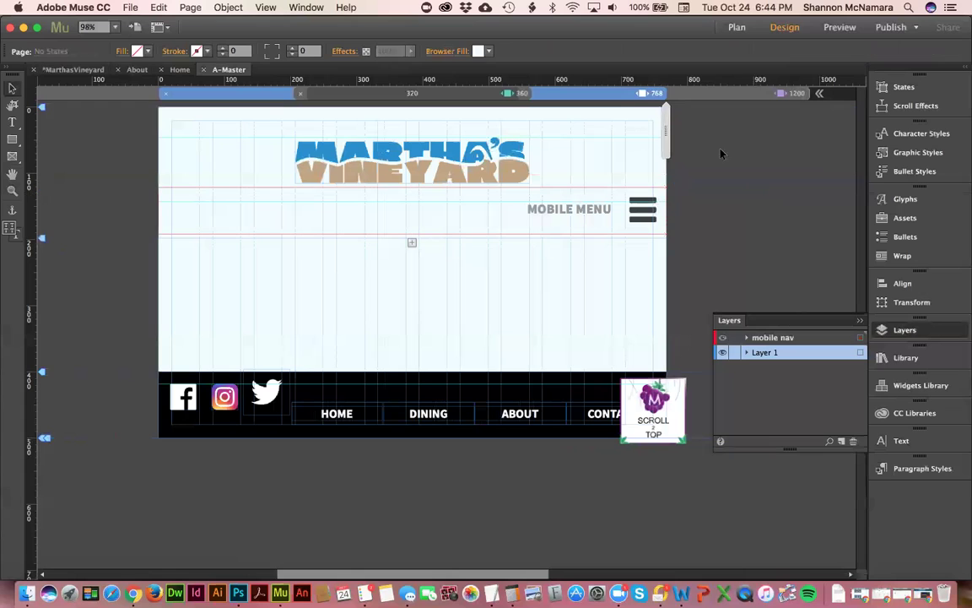
Step: Test how the resized logo and moved menu behave below 768 px and inside the 360 px breakpoint, returning to 768 px
{"action": "mouse_move", "coordinate": [665, 113]}
{"action": "left_mouse_down"}
{"action": "mouse_move", "coordinate": [611, 129]}
{"action": "mouse_move", "coordinate": [527, 132]}
{"action": "left_mouse_up"}
{"action": "left_click", "coordinate": [428, 153]}
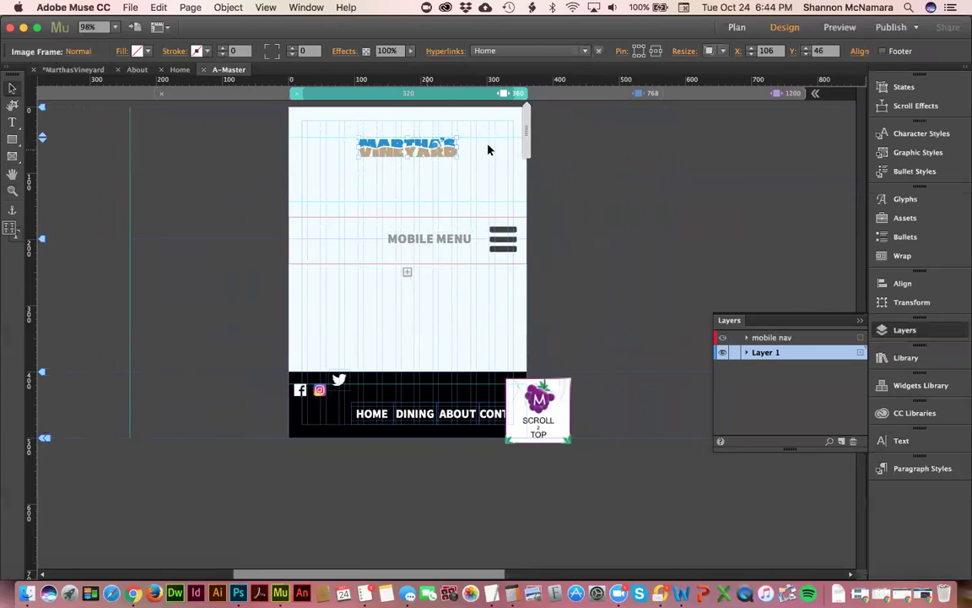
{"action": "left_click", "coordinate": [582, 93]}
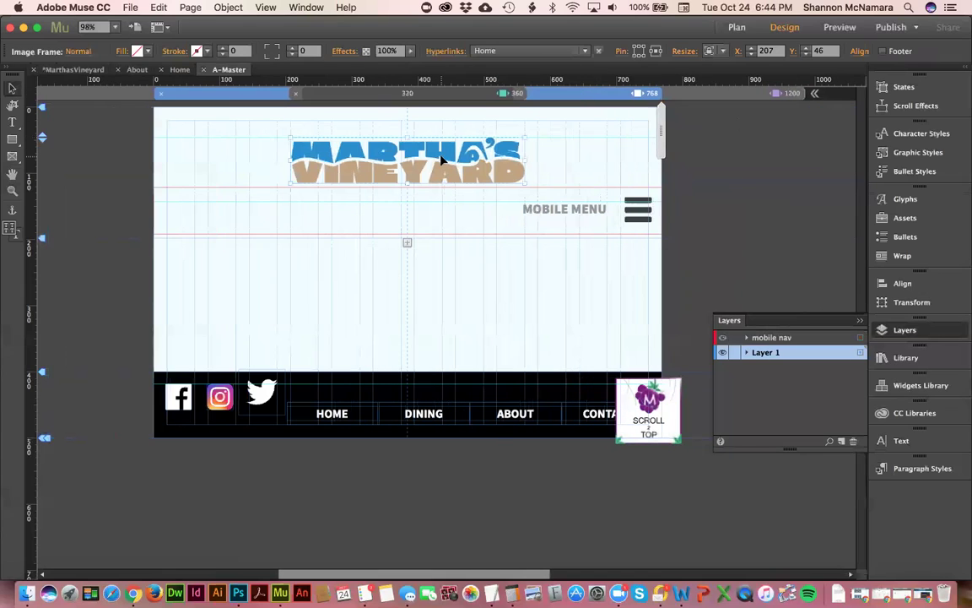
{"action": "left_click", "coordinate": [75, 125]}
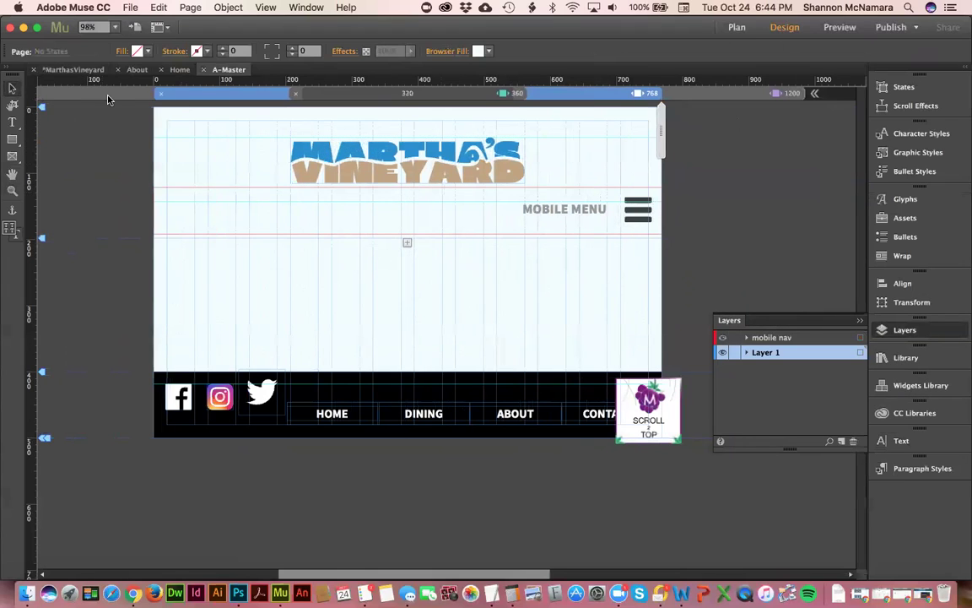
{"action": "left_click_drag", "start_coordinate": [661, 131], "coordinate": [314, 156]}
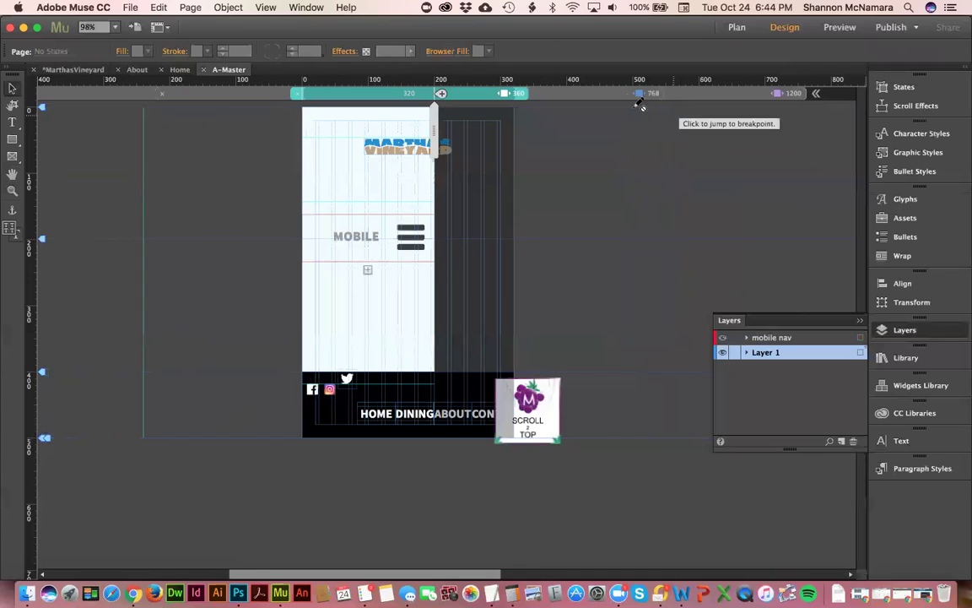
{"action": "left_click", "coordinate": [600, 94]}
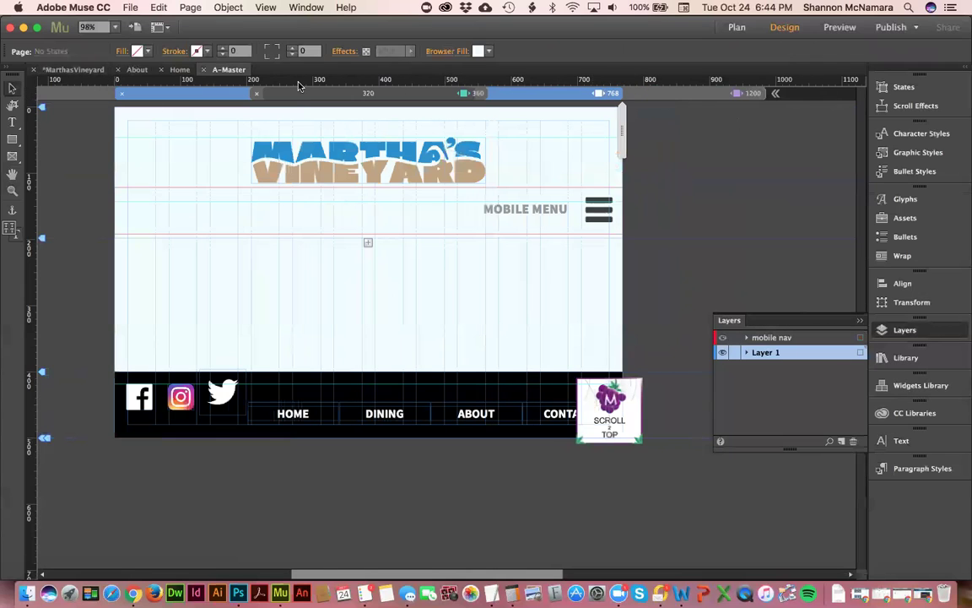
Step: Place a horizontal guide at Y 116, and at the 360 px breakpoint enlarge the logo to span the margins from X 20
{"action": "left_click_drag", "start_coordinate": [302, 84], "coordinate": [329, 185]}
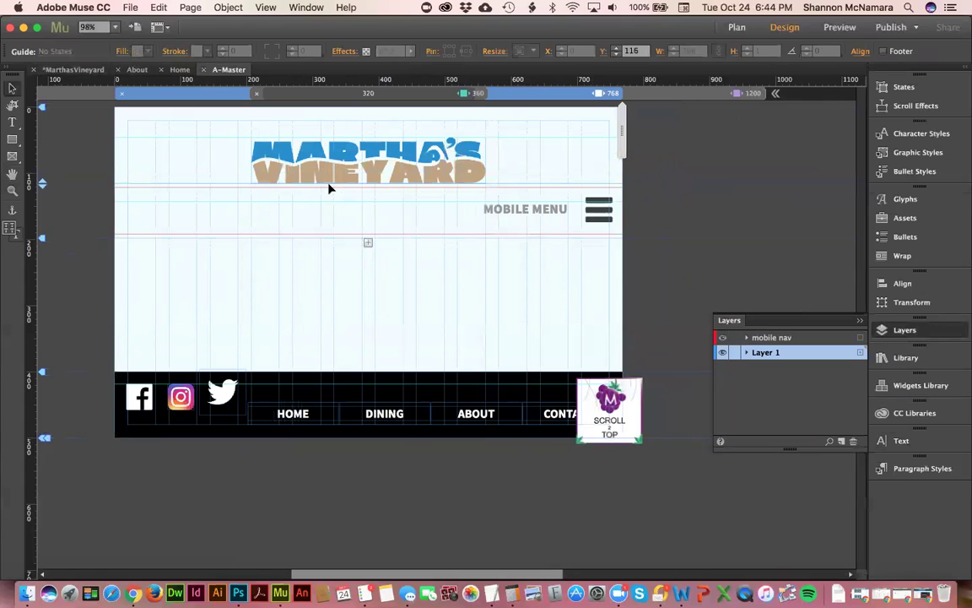
{"action": "left_click", "coordinate": [483, 96]}
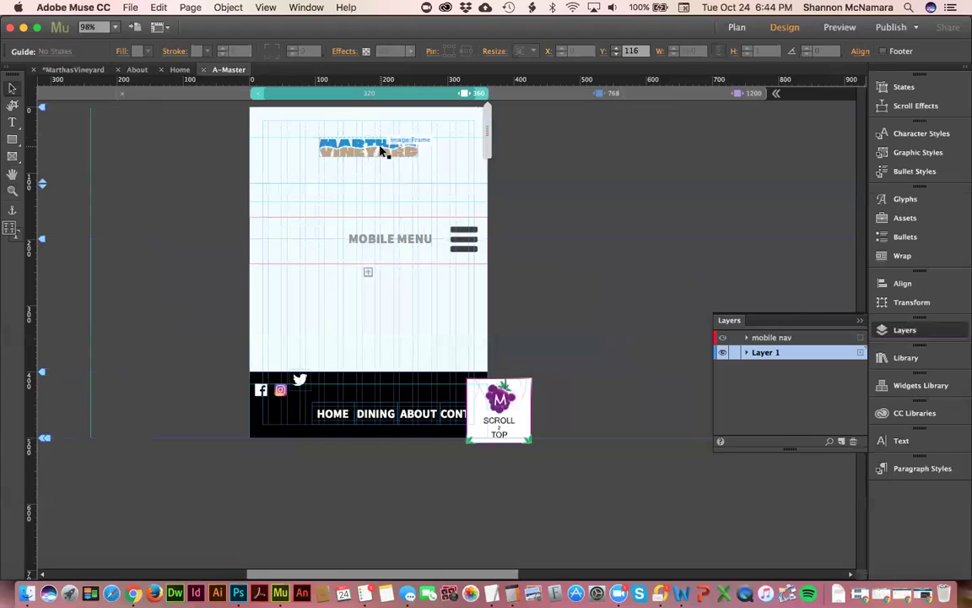
{"action": "left_click", "coordinate": [386, 150]}
{"action": "left_click_drag", "start_coordinate": [319, 162], "coordinate": [286, 179]}
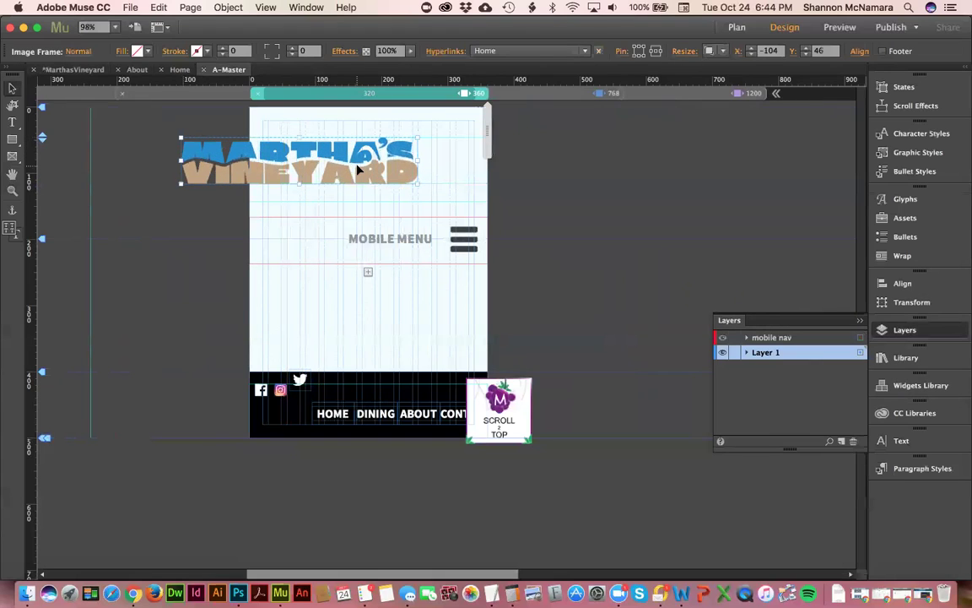
{"action": "left_click_drag", "start_coordinate": [384, 161], "coordinate": [476, 177]}
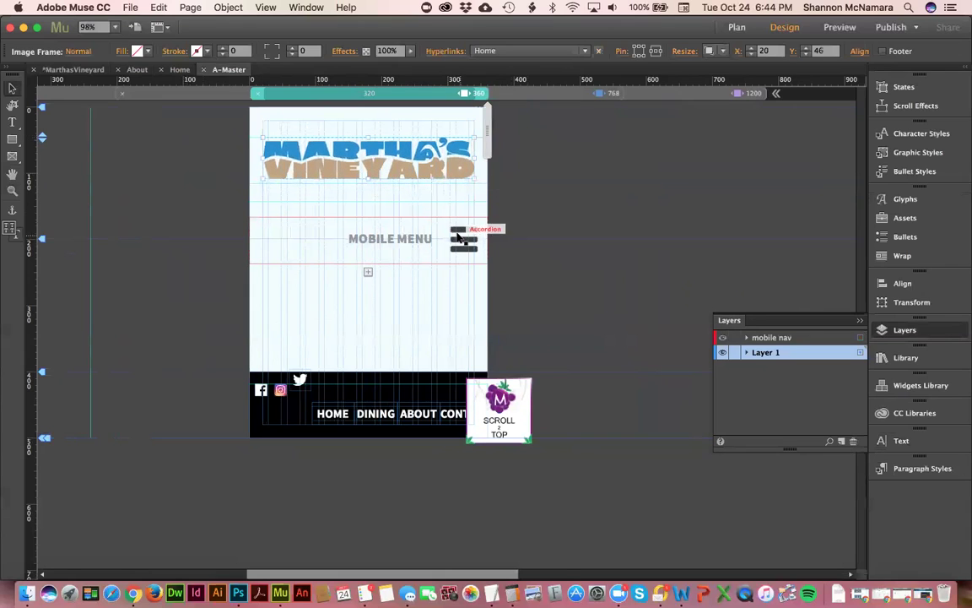
Step: Move the mobile menu accordion up to Y 118 at the 360 px breakpoint and test the layout at wider page widths
{"action": "left_click_drag", "start_coordinate": [456, 230], "coordinate": [454, 200]}
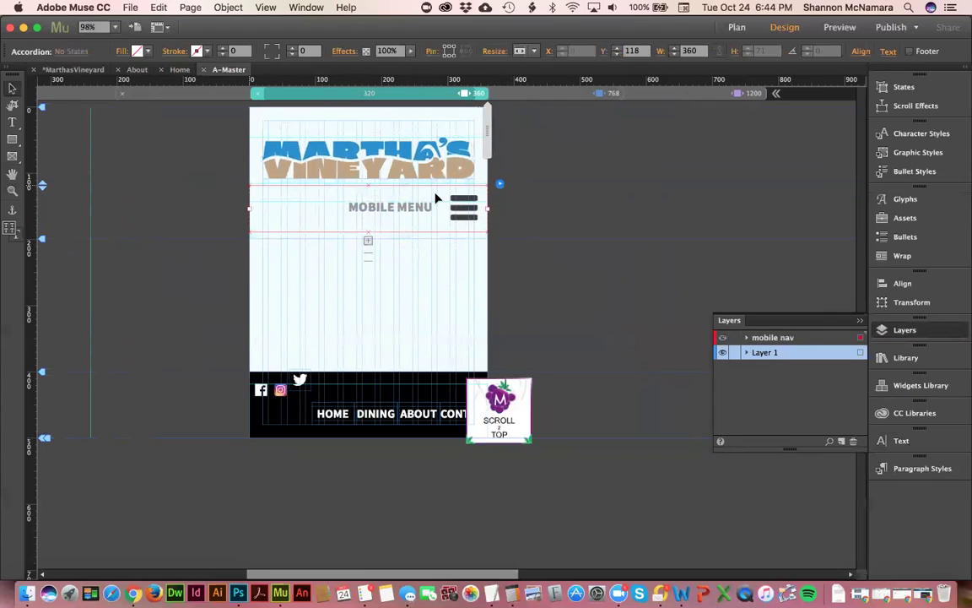
{"action": "left_click", "coordinate": [131, 208]}
{"action": "left_click_drag", "start_coordinate": [487, 127], "coordinate": [585, 133]}
{"action": "left_click_drag", "start_coordinate": [607, 132], "coordinate": [468, 130]}
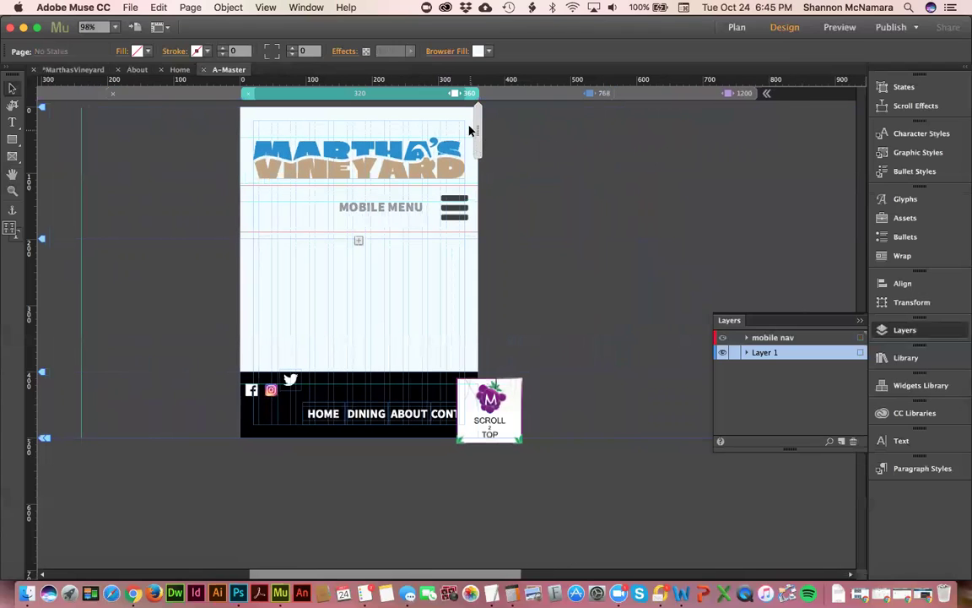
{"action": "left_click", "coordinate": [456, 207]}
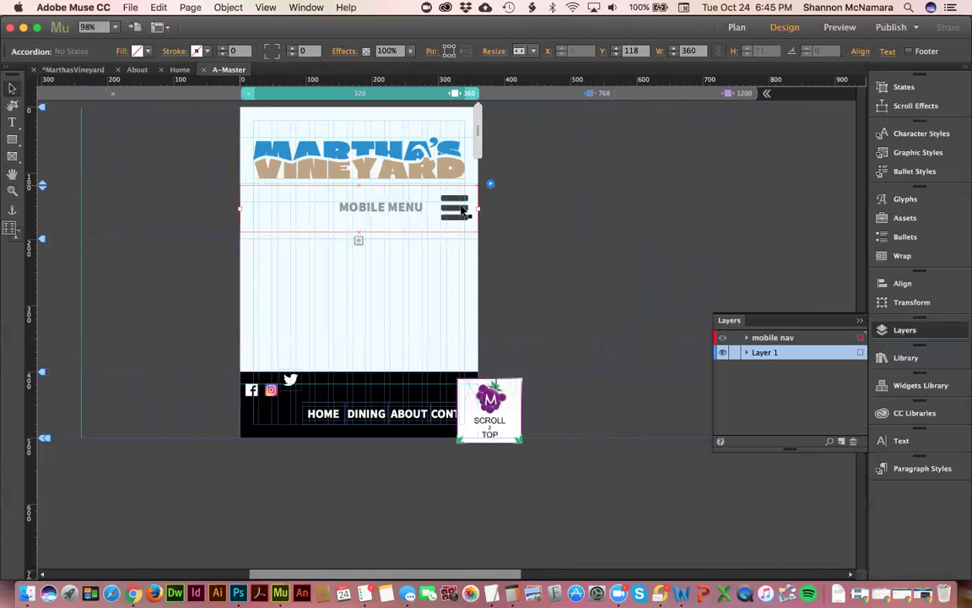
Step: Set the mobile menu accordion's resizing to Responsive Width at the 360 px breakpoint and test the layout at wider page widths
{"action": "left_click", "coordinate": [528, 51]}
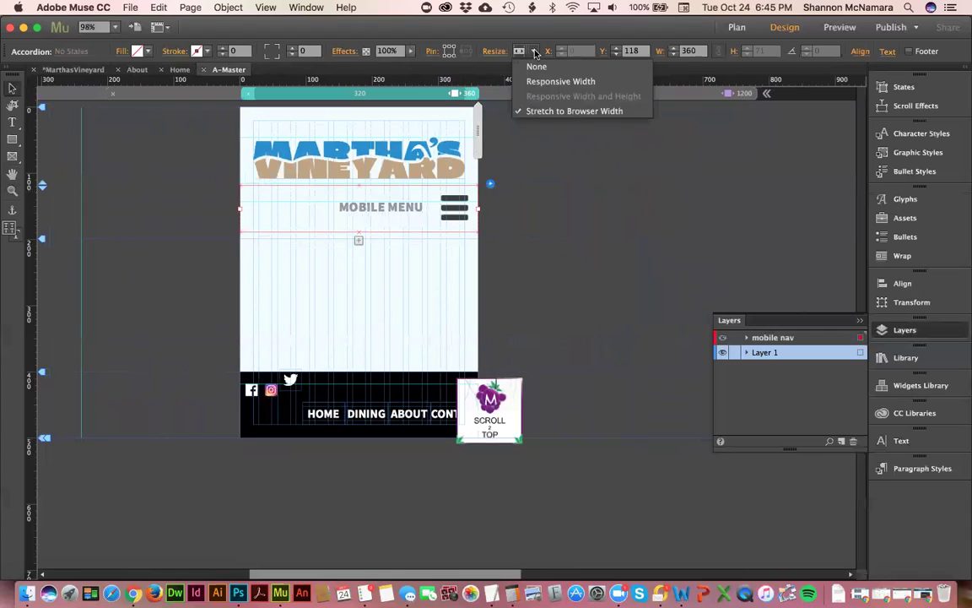
{"action": "left_click", "coordinate": [534, 76]}
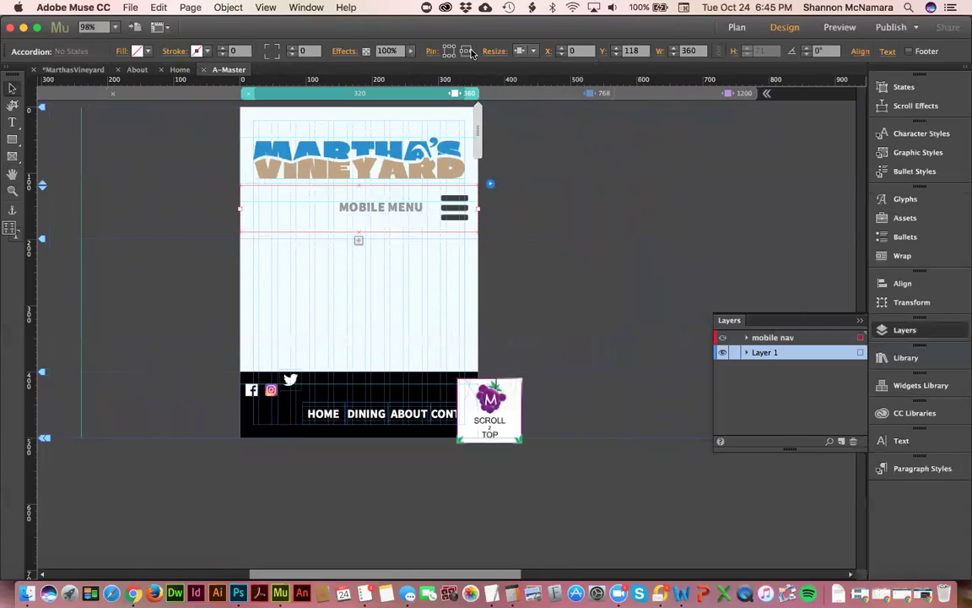
{"action": "left_click", "coordinate": [445, 169]}
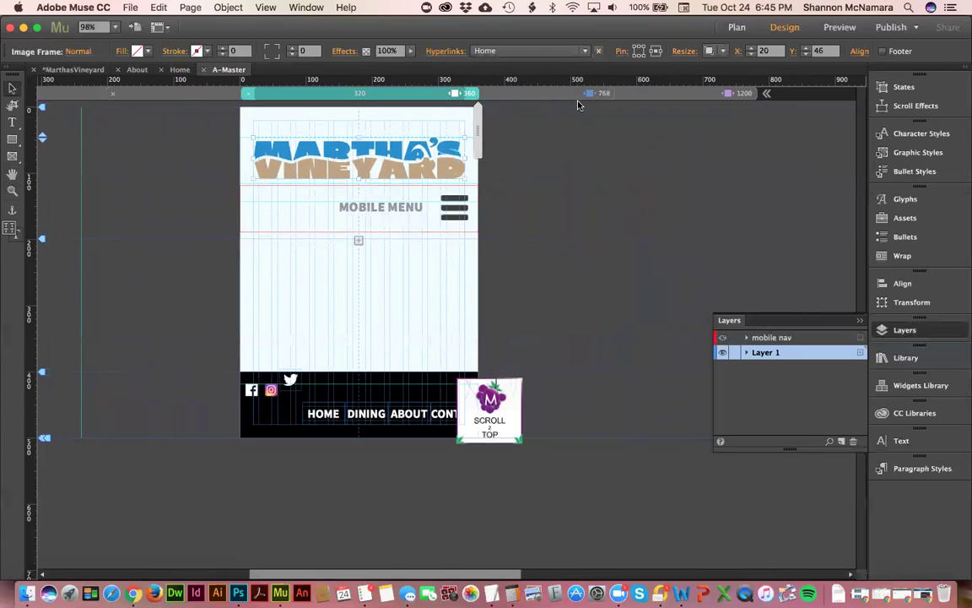
{"action": "left_click_drag", "start_coordinate": [478, 120], "coordinate": [648, 132]}
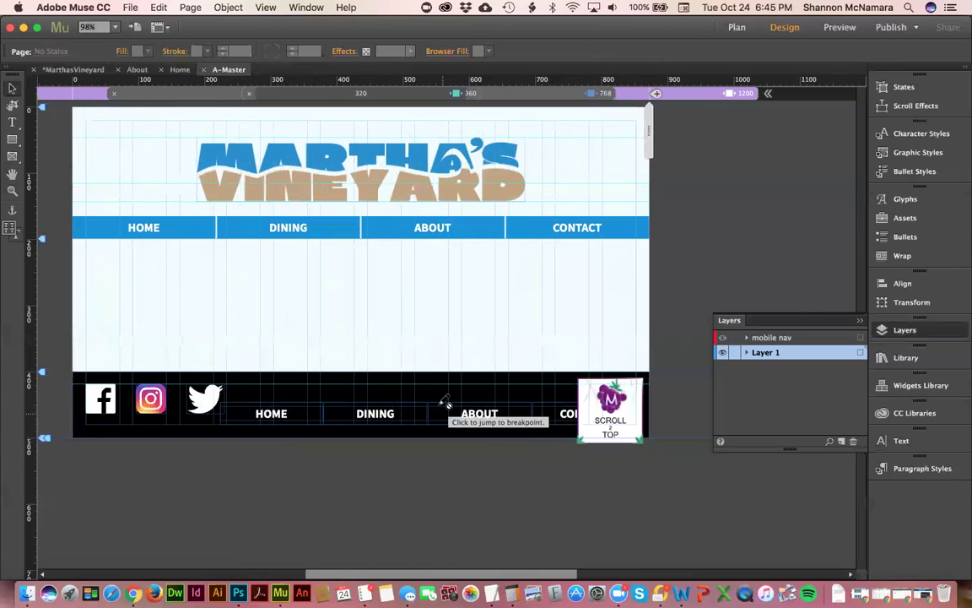
Step: At the 768 px breakpoint, move the Scroll 2 Top widget off the page to X 778 and the social icons toward the footer's centre
{"action": "left_click", "coordinate": [562, 100]}
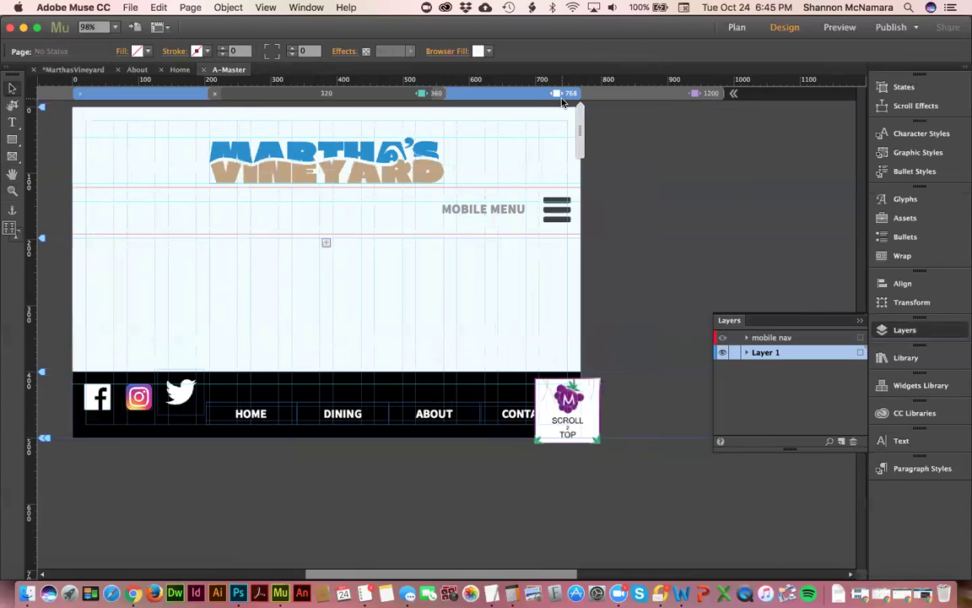
{"action": "left_click", "coordinate": [196, 398]}
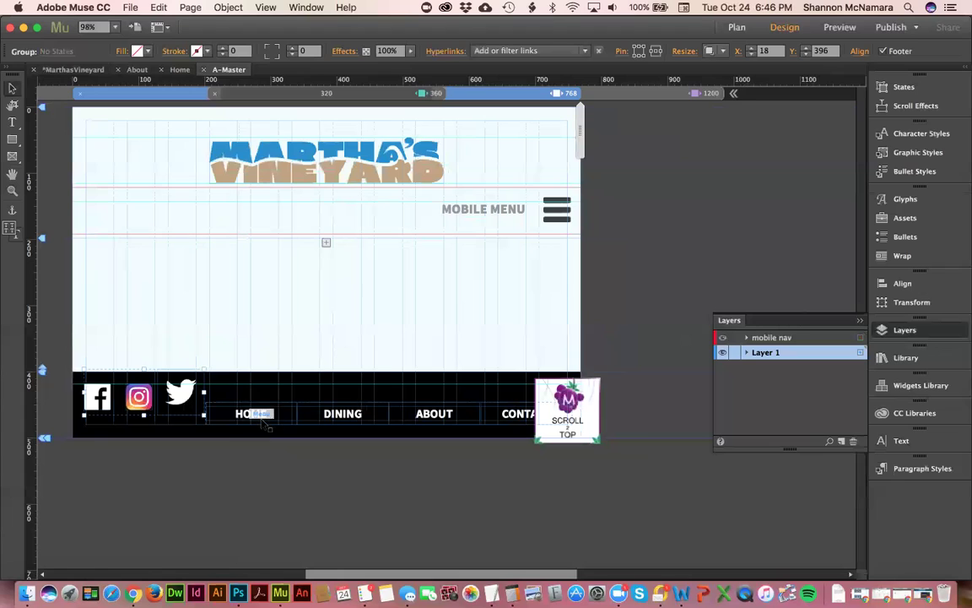
{"action": "left_click_drag", "start_coordinate": [560, 383], "coordinate": [632, 398]}
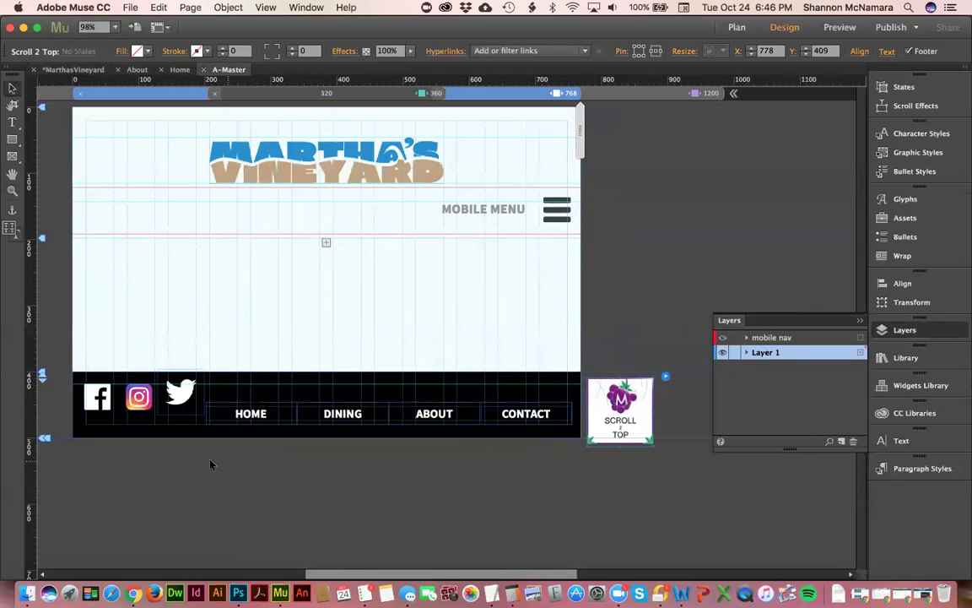
{"action": "left_click", "coordinate": [179, 395]}
{"action": "left_click_drag", "start_coordinate": [179, 395], "coordinate": [349, 381]}
Step: Widen the footer menu to the full 768 px page width and set its resizing to Stretch to Browser Width
{"action": "left_click", "coordinate": [232, 422]}
{"action": "left_click_drag", "start_coordinate": [206, 414], "coordinate": [71, 414]}
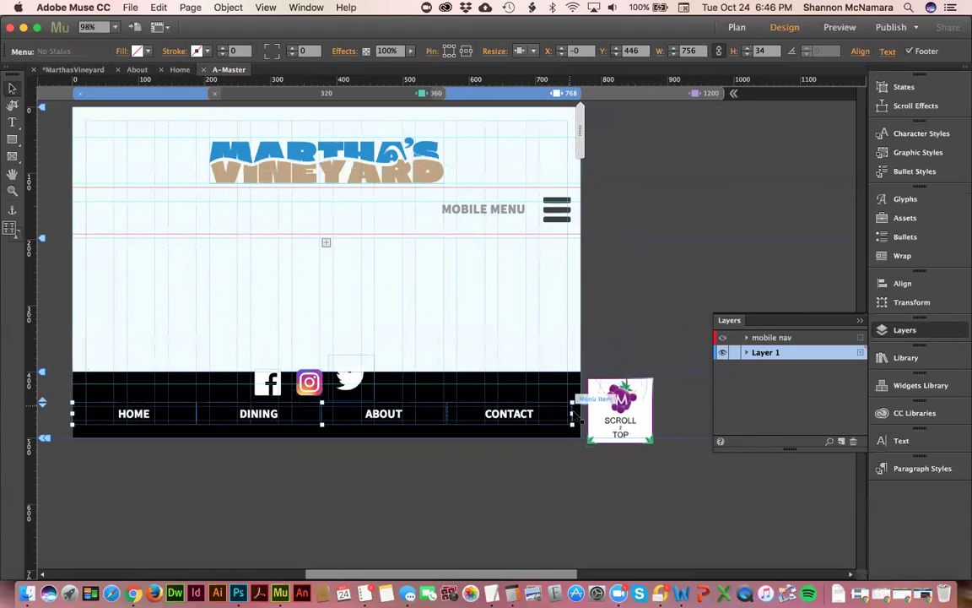
{"action": "left_click_drag", "start_coordinate": [573, 413], "coordinate": [581, 413]}
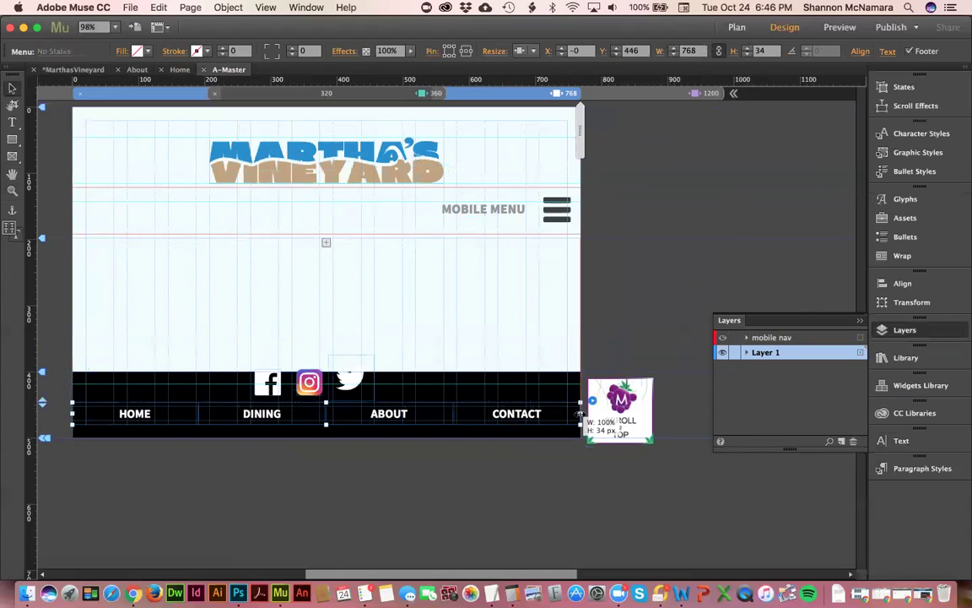
{"action": "left_click", "coordinate": [525, 51]}
{"action": "left_click", "coordinate": [560, 110]}
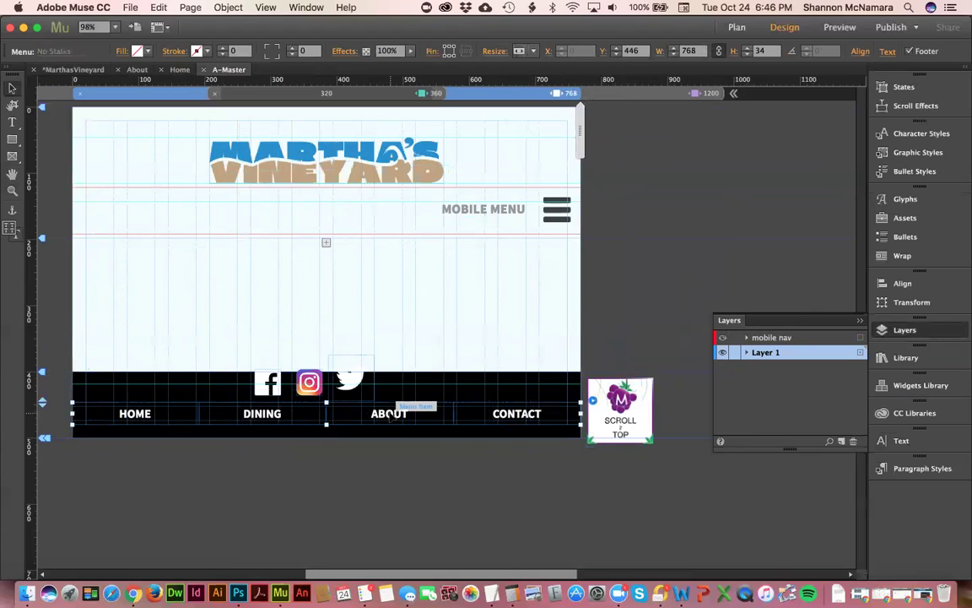
Step: Nudge the footer menu down to Y 456
{"action": "key", "text": "Down"}
{"action": "key", "text": "Down"}
{"action": "key", "text": "Down"}
{"action": "key", "text": "Down"}
{"action": "key", "text": "Down"}
{"action": "key", "text": "Down"}
{"action": "key", "text": "Down"}
{"action": "key", "text": "Down"}
{"action": "key", "text": "Down"}
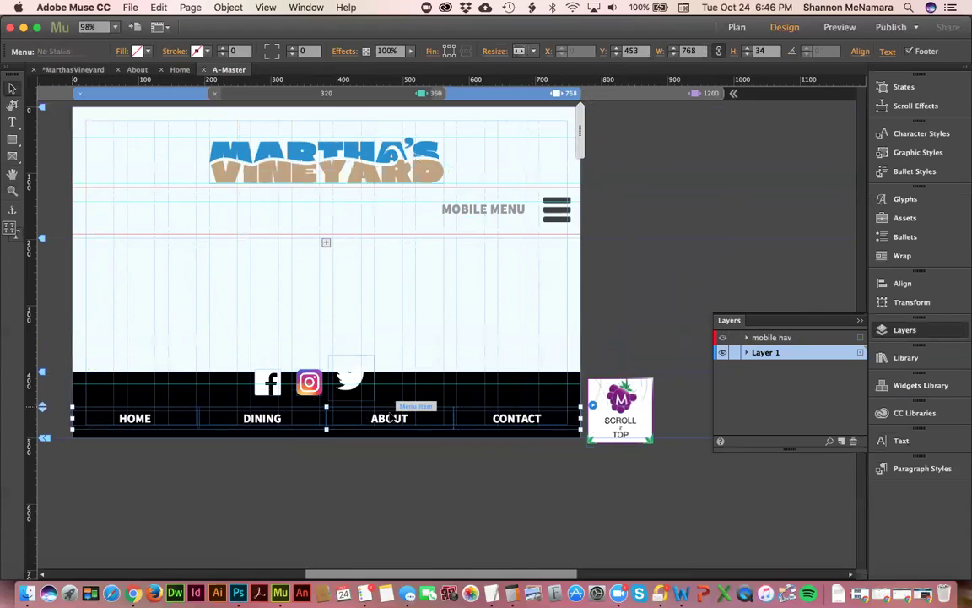
{"action": "key", "text": "Down"}
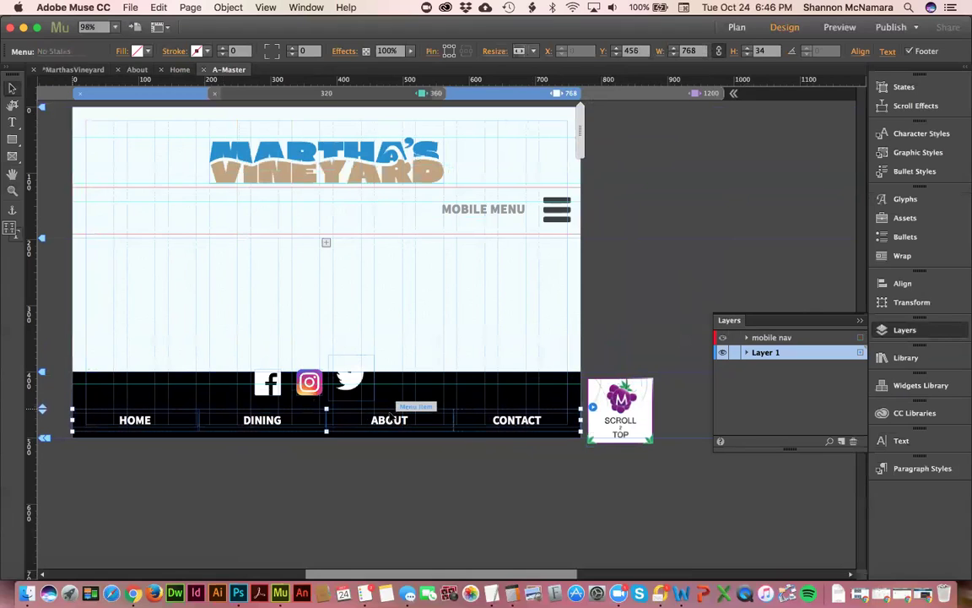
Step: Reposition the social icon group above the footer menu at X 297, Y 391
{"action": "left_click", "coordinate": [332, 342]}
{"action": "left_click", "coordinate": [348, 375]}
{"action": "left_click_drag", "start_coordinate": [350, 378], "coordinate": [365, 390]}
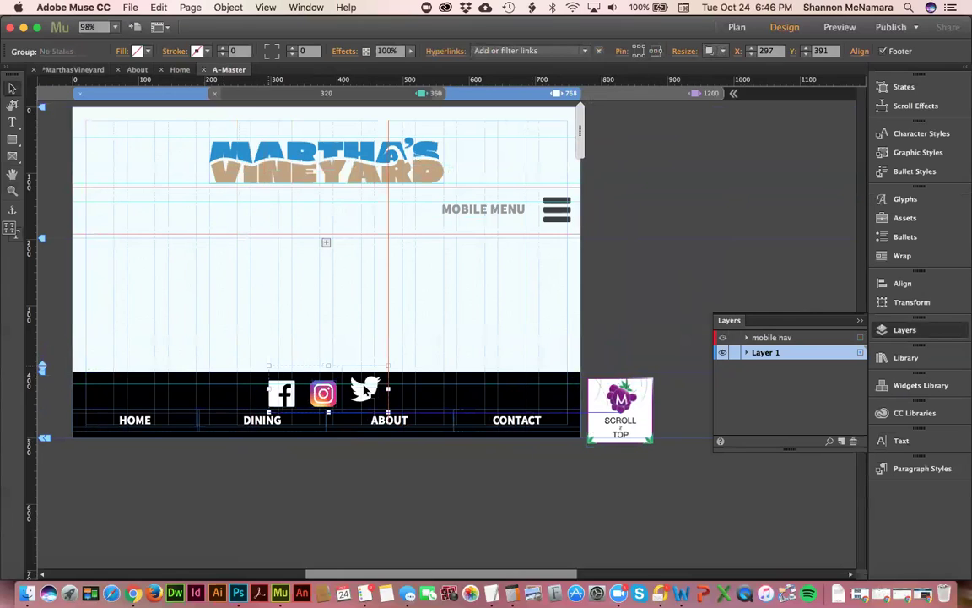
Step: Select the Twitter icon within the social icons and crop its image frame in to X 416, Y 400
{"action": "left_click", "coordinate": [365, 388]}
{"action": "left_click", "coordinate": [563, 278]}
{"action": "left_click", "coordinate": [378, 387]}
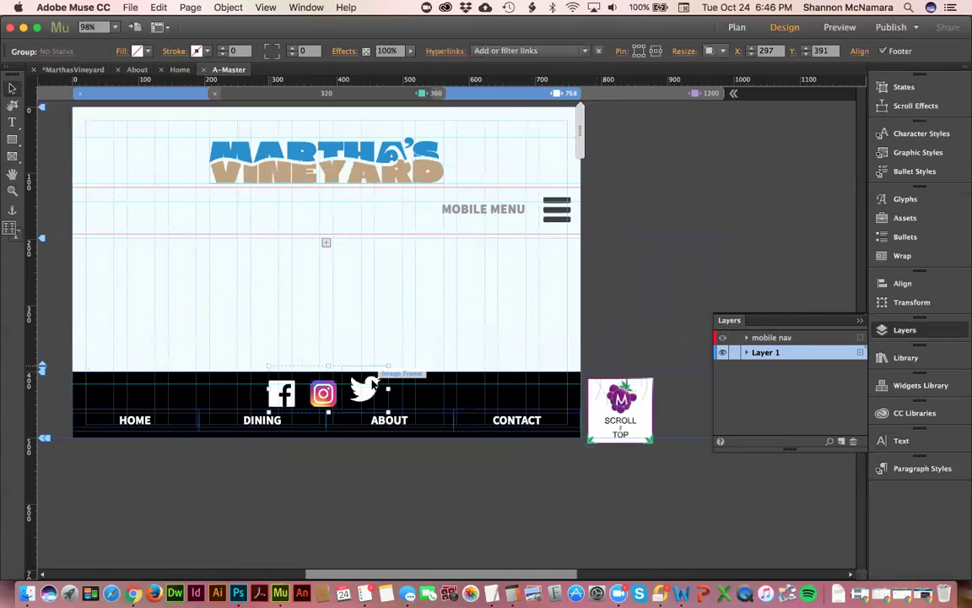
{"action": "left_click", "coordinate": [378, 387]}
{"action": "left_click", "coordinate": [607, 289]}
{"action": "left_click", "coordinate": [368, 388]}
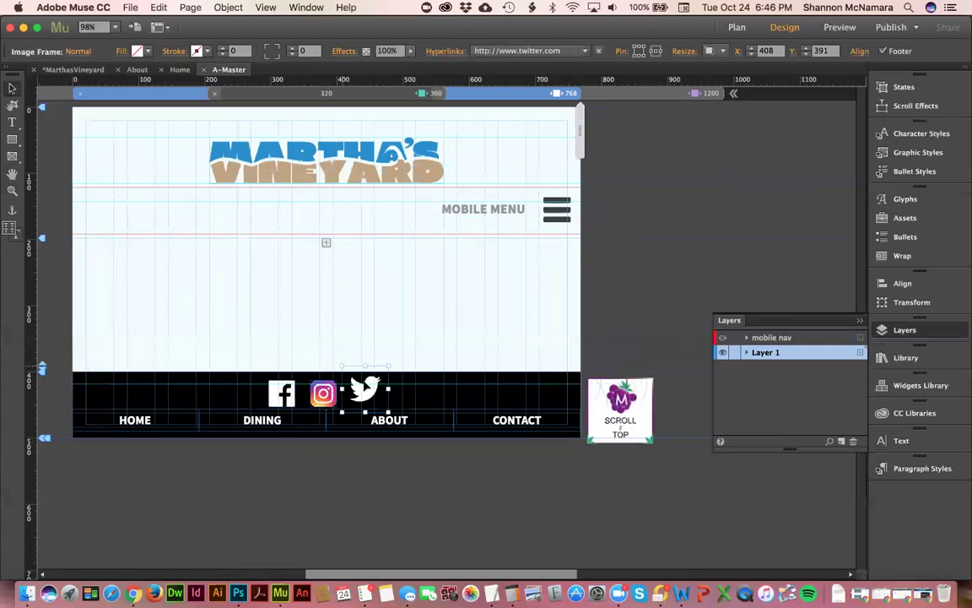
{"action": "left_click", "coordinate": [13, 105]}
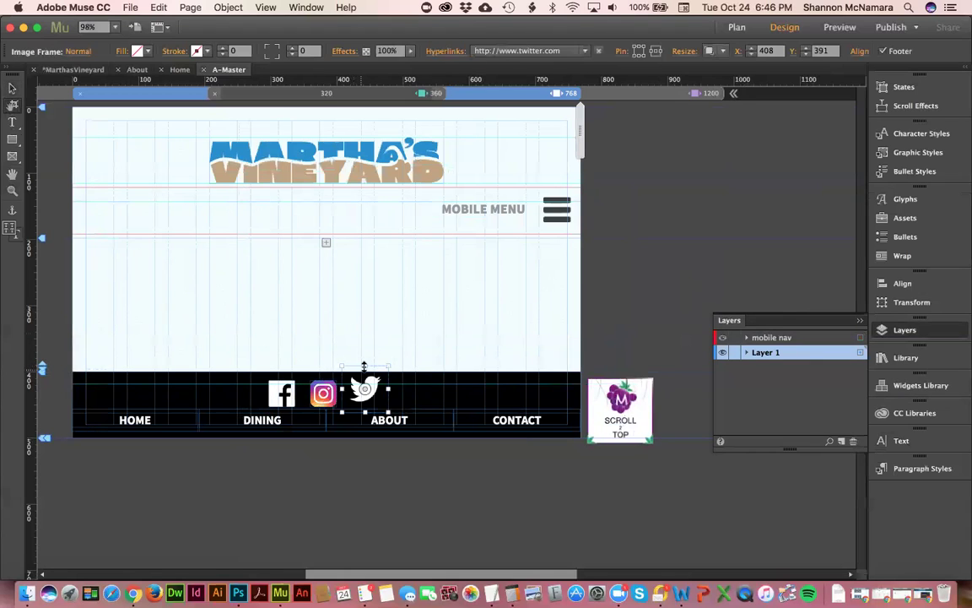
{"action": "left_click_drag", "start_coordinate": [363, 365], "coordinate": [382, 387]}
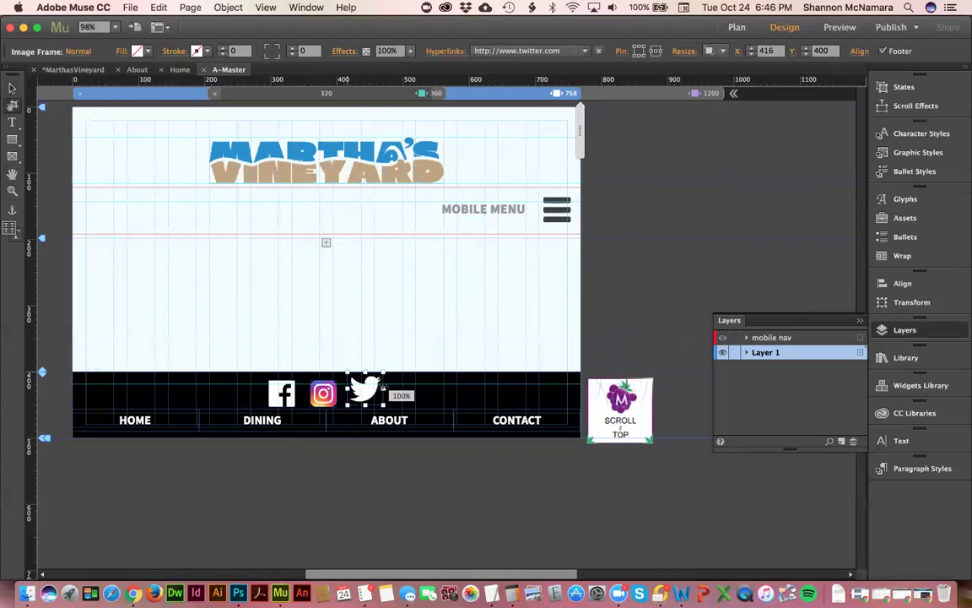
{"action": "left_click", "coordinate": [14, 86]}
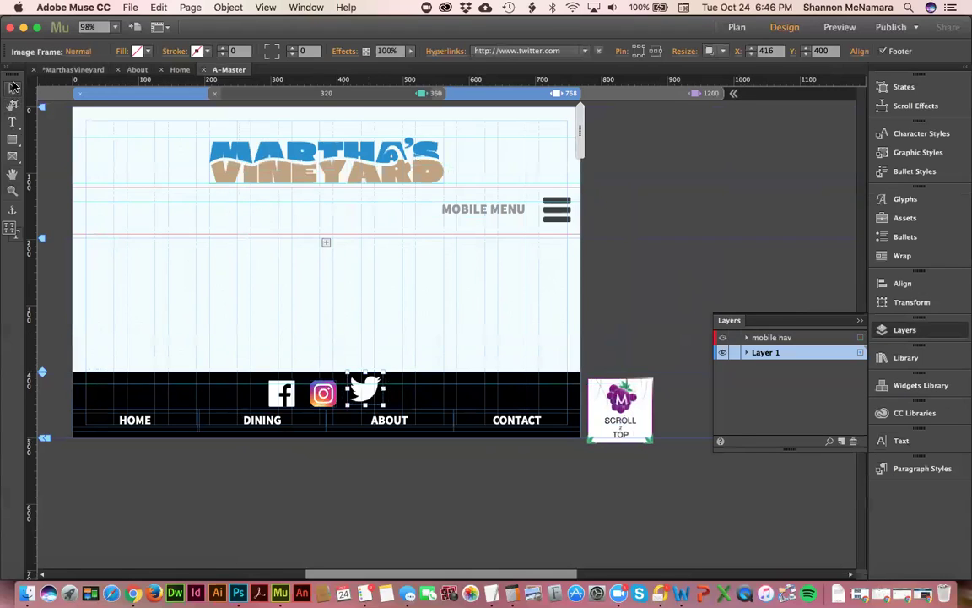
{"action": "left_click", "coordinate": [629, 276]}
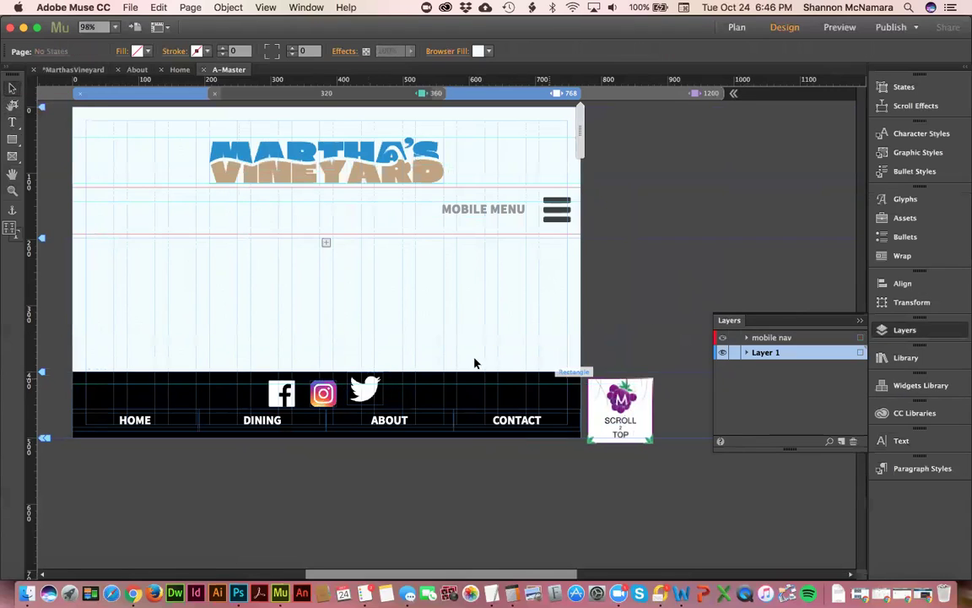
Step: Crop the Twitter icon's frame tighter on all four sides, bringing its upper corner to X 419, Y 403
{"action": "left_click_drag", "start_coordinate": [256, 343], "coordinate": [474, 430]}
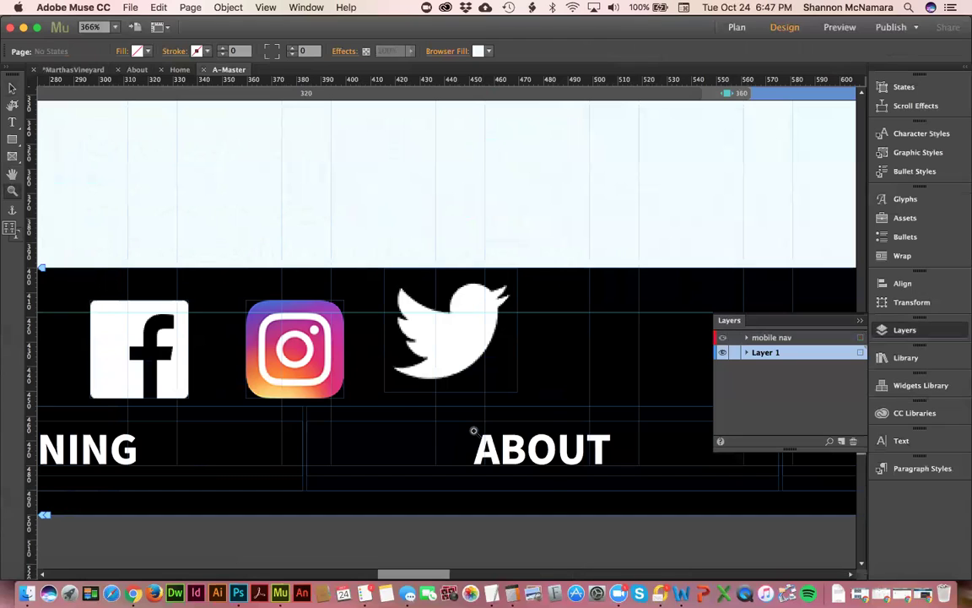
{"action": "key", "text": "XF86AudioRaiseVolume"}
{"action": "left_click", "coordinate": [13, 88]}
{"action": "left_click", "coordinate": [432, 293]}
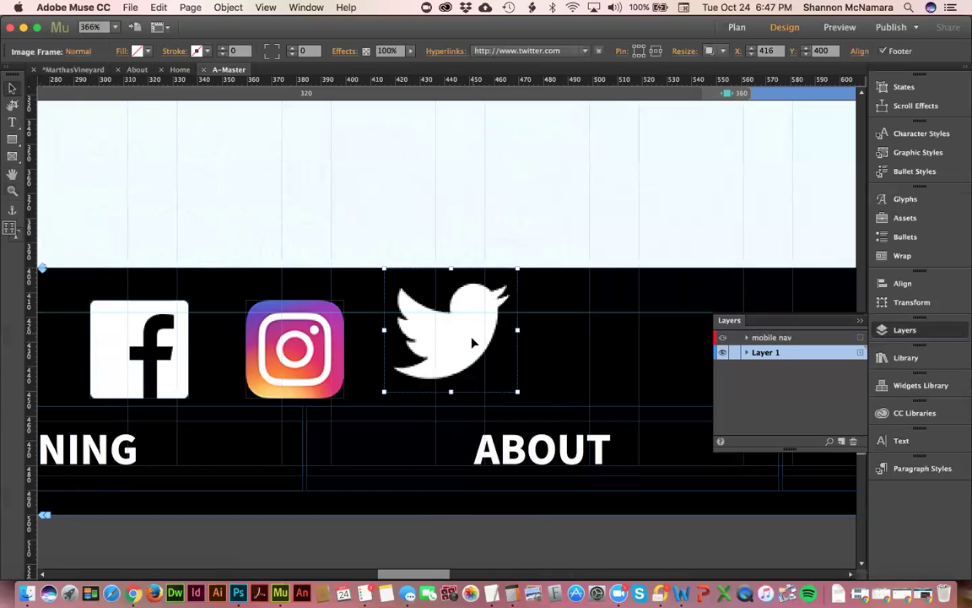
{"action": "left_click", "coordinate": [12, 105]}
{"action": "left_click_drag", "start_coordinate": [384, 330], "coordinate": [392, 330]}
{"action": "left_click_drag", "start_coordinate": [456, 270], "coordinate": [456, 276]}
{"action": "left_click_drag", "start_coordinate": [518, 336], "coordinate": [513, 335]}
{"action": "left_click_drag", "start_coordinate": [451, 390], "coordinate": [451, 384]}
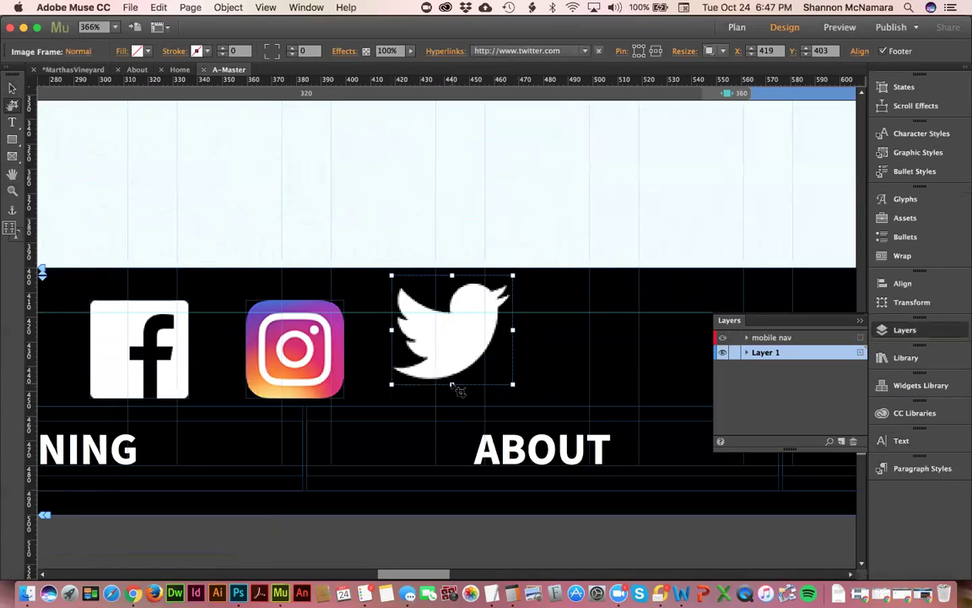
Step: Lower the Twitter icon to Y 411 in line with the other icons, then shift all three to X 328 and group them
{"action": "key", "text": "v"}
{"action": "left_click_drag", "start_coordinate": [451, 338], "coordinate": [455, 353]}
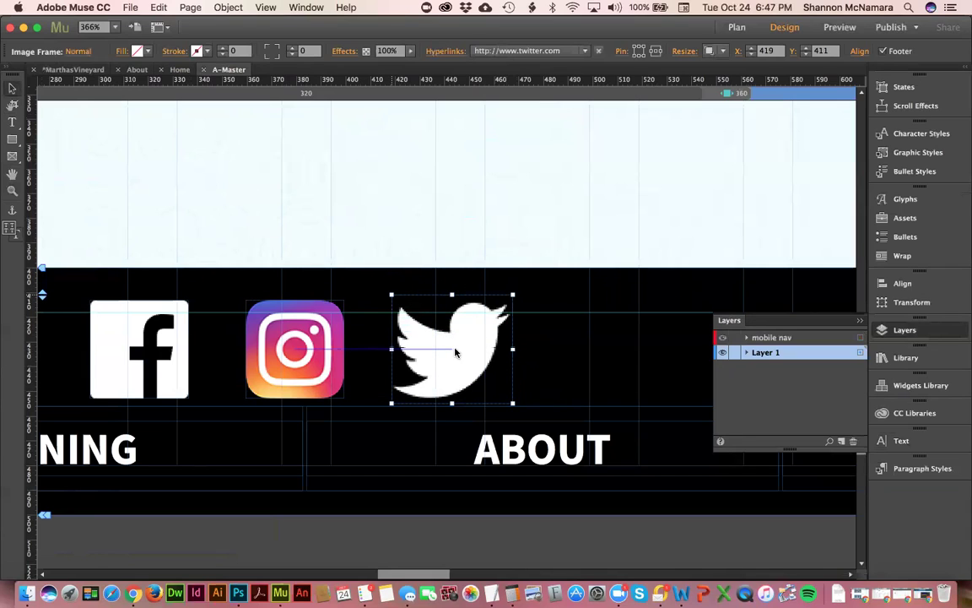
{"action": "left_click", "coordinate": [307, 336], "text": "shift"}
{"action": "left_click", "coordinate": [127, 314], "text": "shift"}
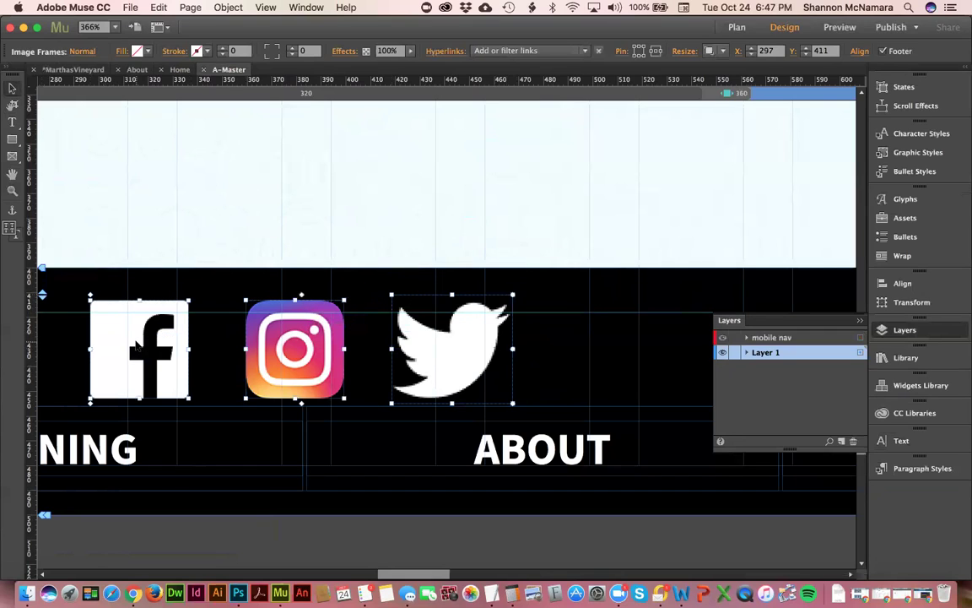
{"action": "left_click_drag", "start_coordinate": [135, 361], "coordinate": [212, 361]}
{"action": "key", "text": "super+g"}
{"action": "key", "text": "super+0"}
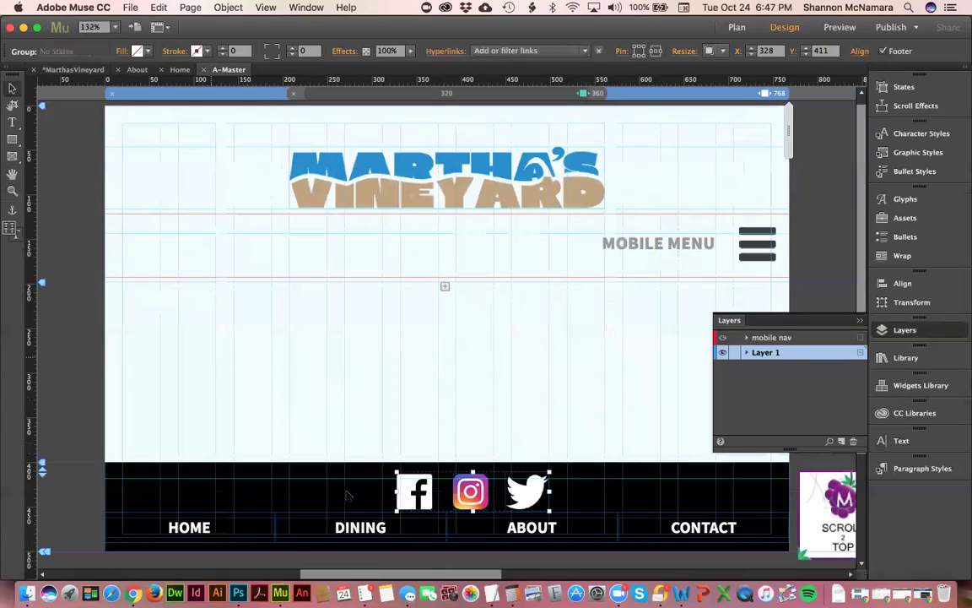
Step: Align the social icon group horizontally to the centre of the footer menu and black footer rectangle
{"action": "left_click", "coordinate": [590, 507], "text": "shift"}
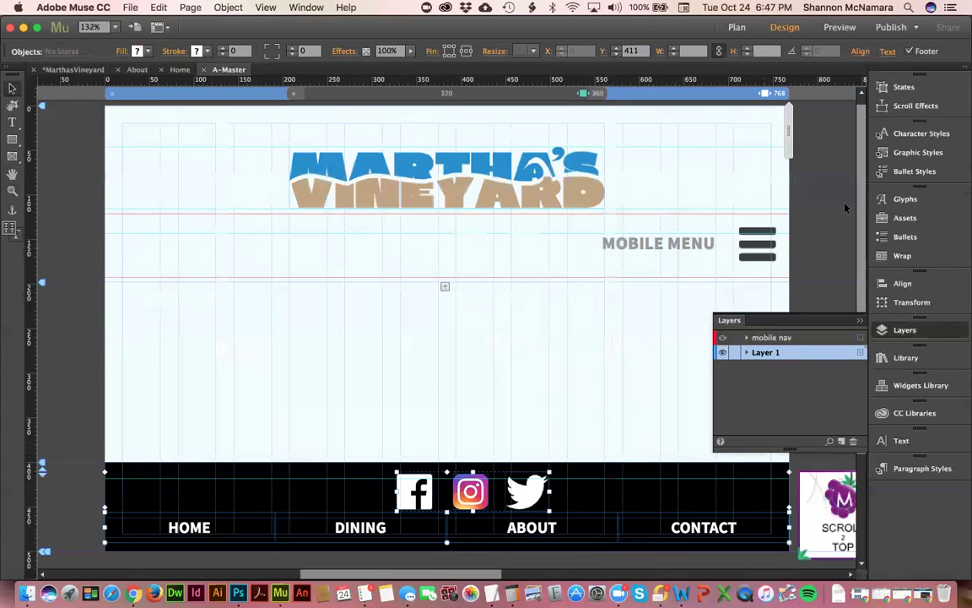
{"action": "left_click", "coordinate": [596, 461], "text": "shift"}
{"action": "left_click", "coordinate": [859, 52]}
{"action": "left_click", "coordinate": [770, 76]}
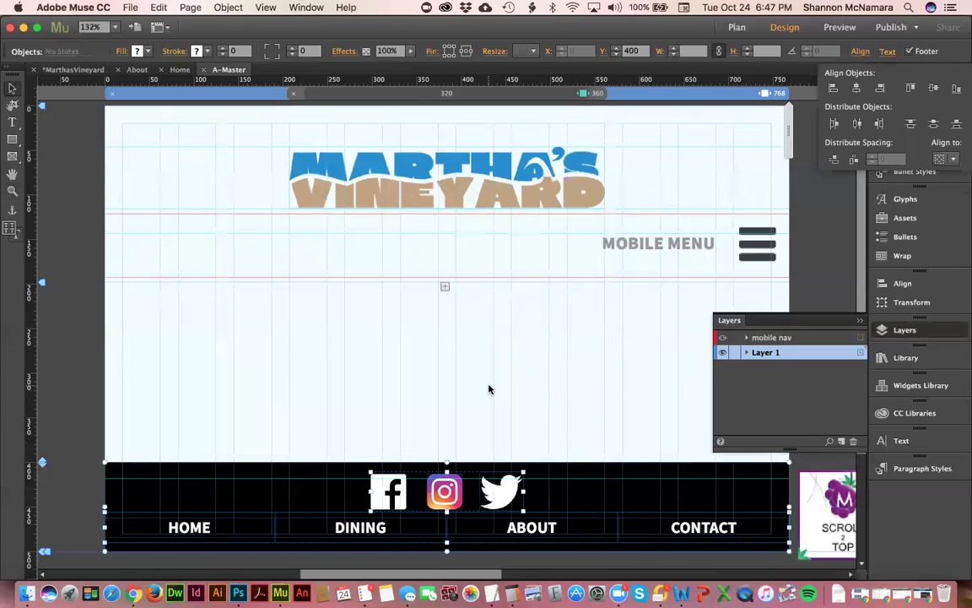
{"action": "left_click", "coordinate": [456, 426]}
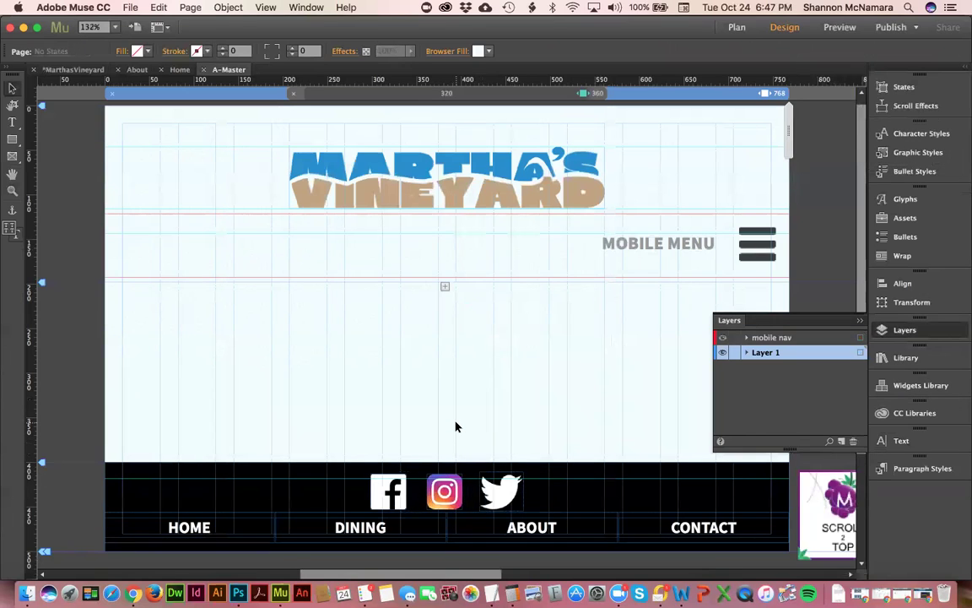
Step: Move the social icon group up to Y 408, pin it to the page centre and set its resizing to None
{"action": "left_click", "coordinate": [443, 500]}
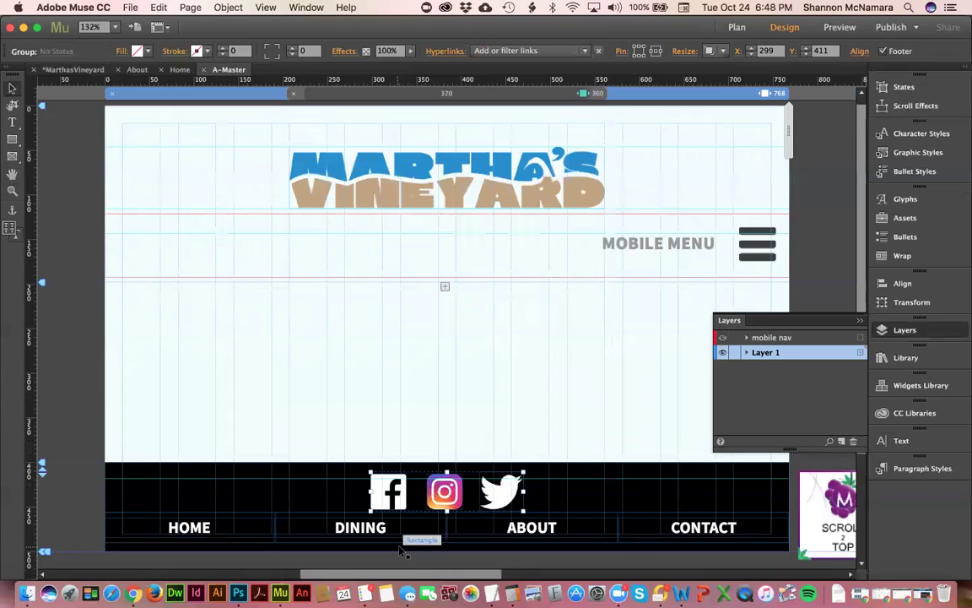
{"action": "left_click_drag", "start_coordinate": [467, 499], "coordinate": [466, 496]}
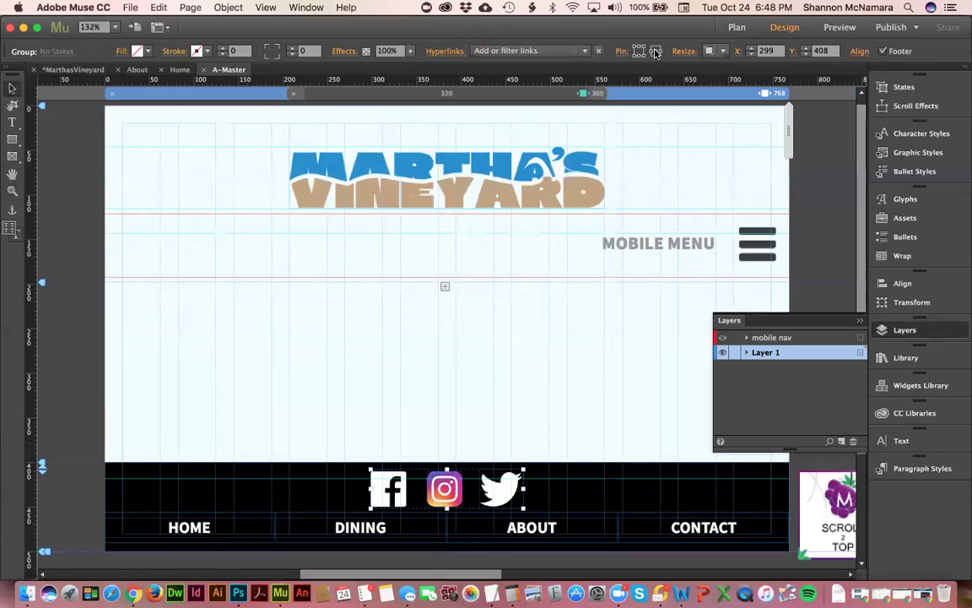
{"action": "left_click", "coordinate": [725, 51]}
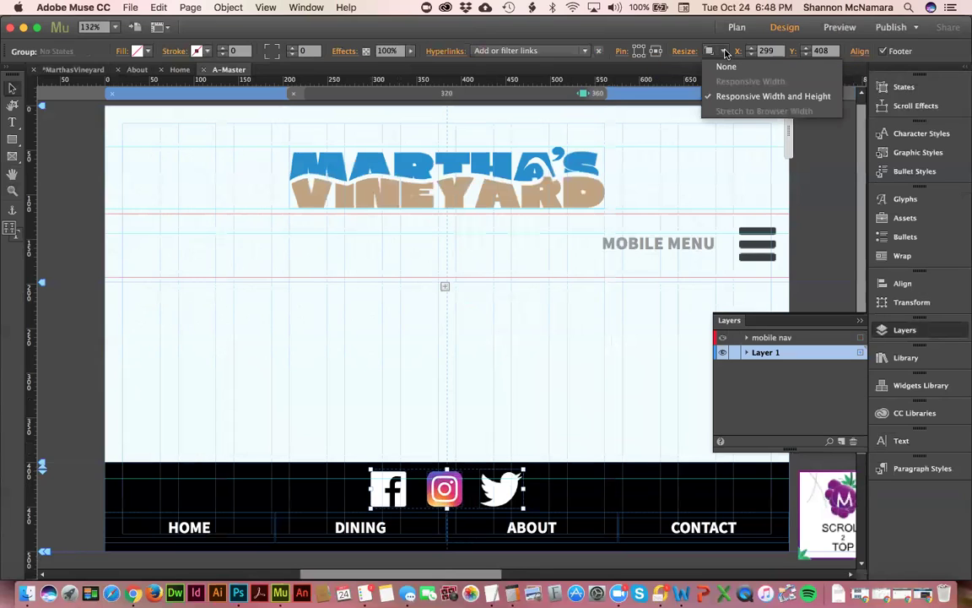
{"action": "left_click", "coordinate": [727, 67]}
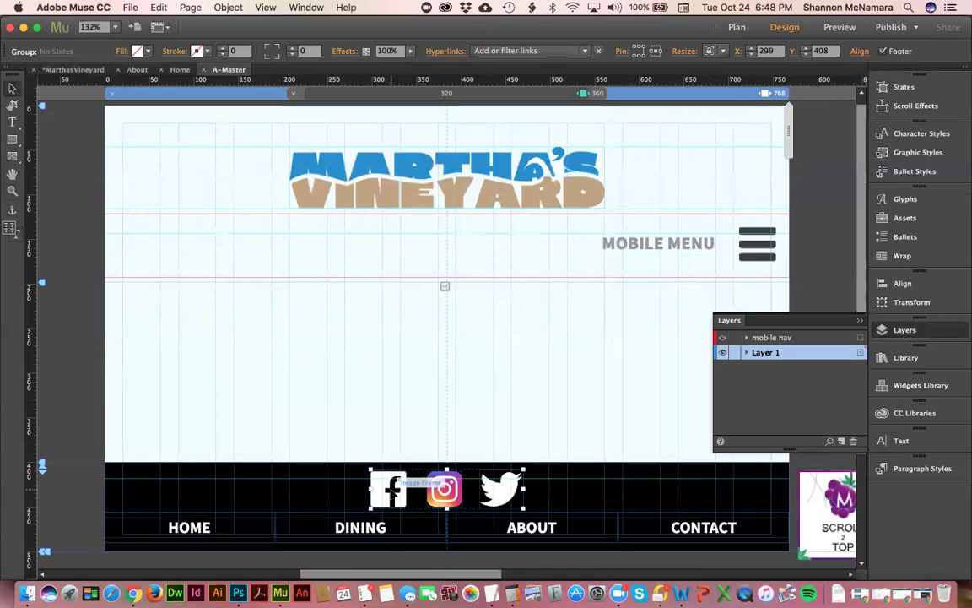
Step: Move the Scroll 2 Top widget back onto the footer's right end at X 664, Y 400
{"action": "left_click", "coordinate": [374, 530]}
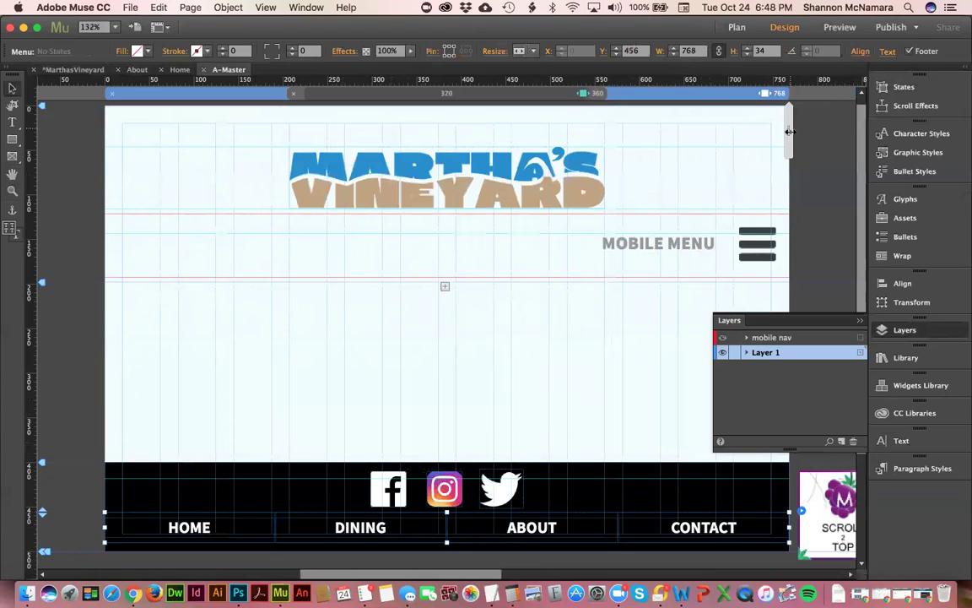
{"action": "left_click", "coordinate": [839, 506]}
{"action": "left_click_drag", "start_coordinate": [839, 506], "coordinate": [736, 498]}
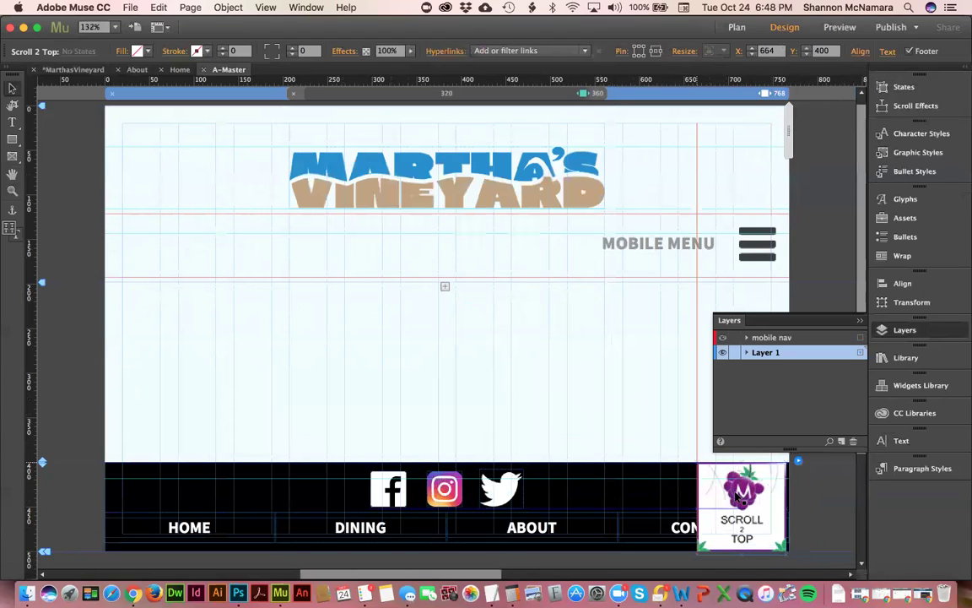
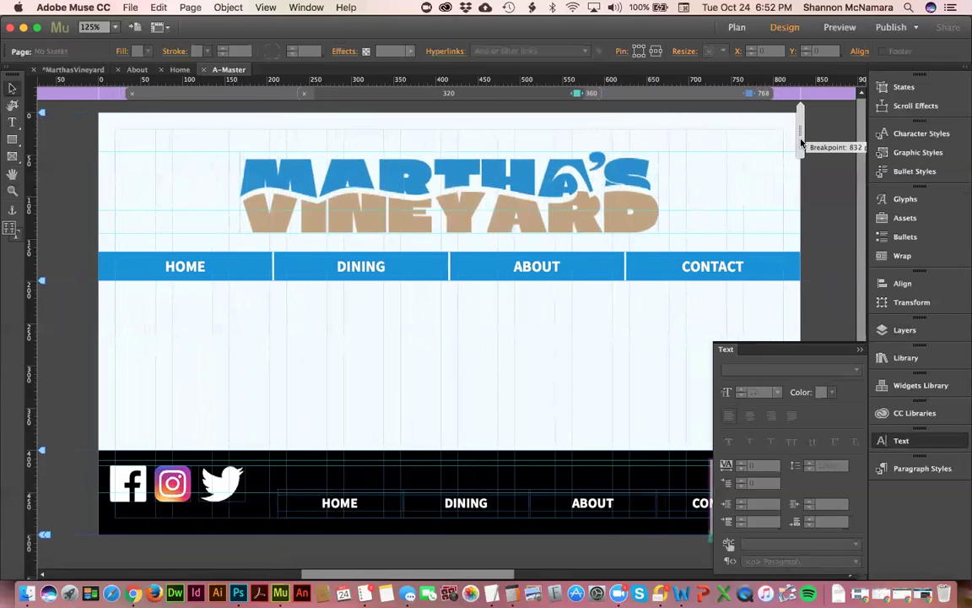
Step: Show the whole A-Master page at the 1200 breakpoint and collapse the Text panel covering the footer
{"action": "left_click", "coordinate": [838, 100]}
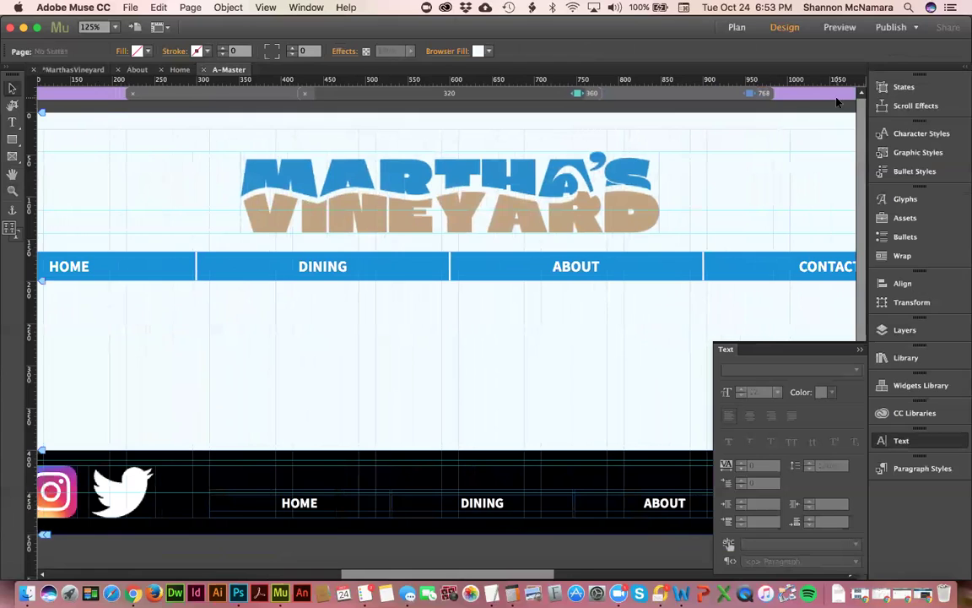
{"action": "key", "text": "super+0"}
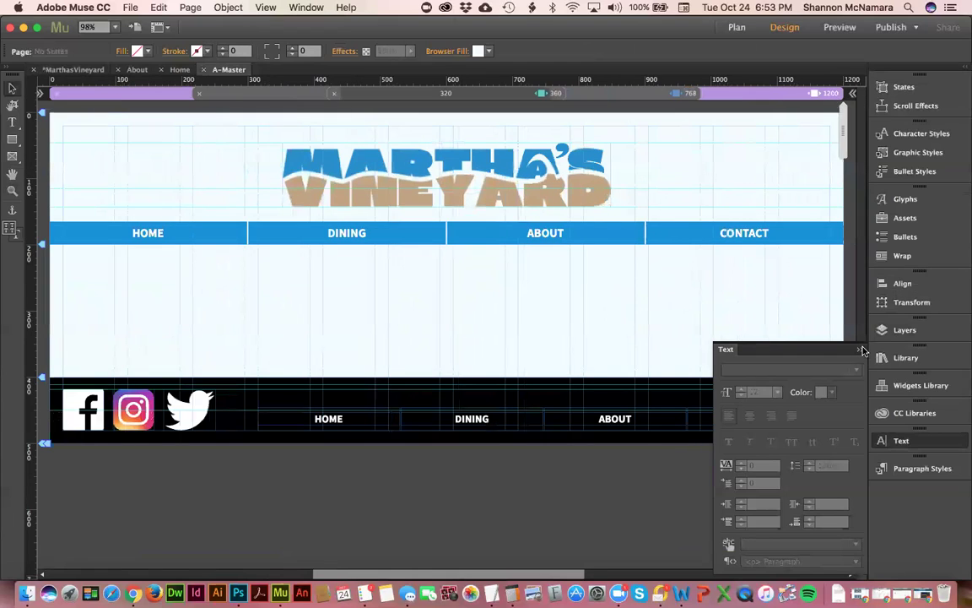
{"action": "left_click", "coordinate": [778, 316]}
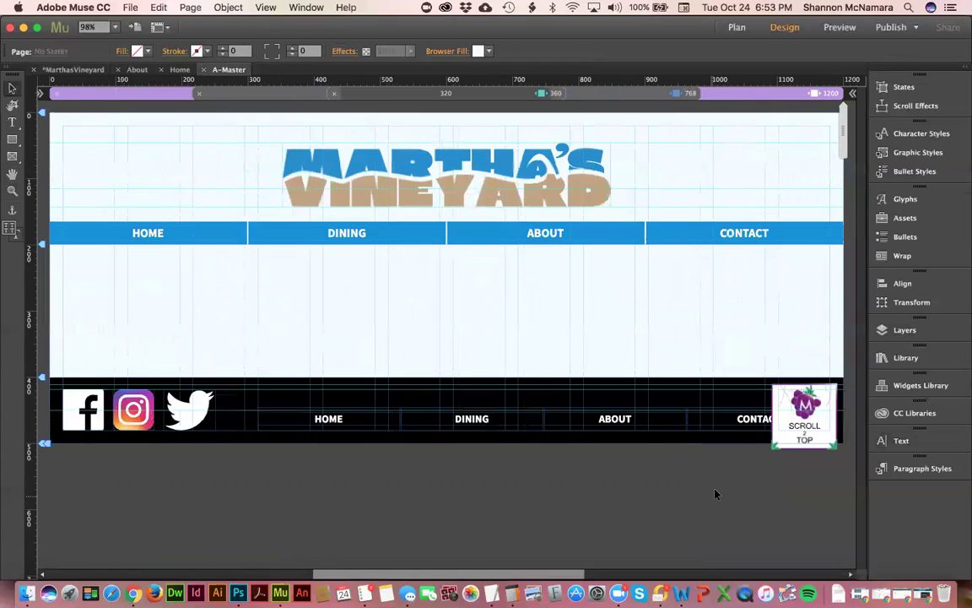
Step: Return to the A-Master page from the site plan and preview it in the browser
{"action": "left_click", "coordinate": [72, 70]}
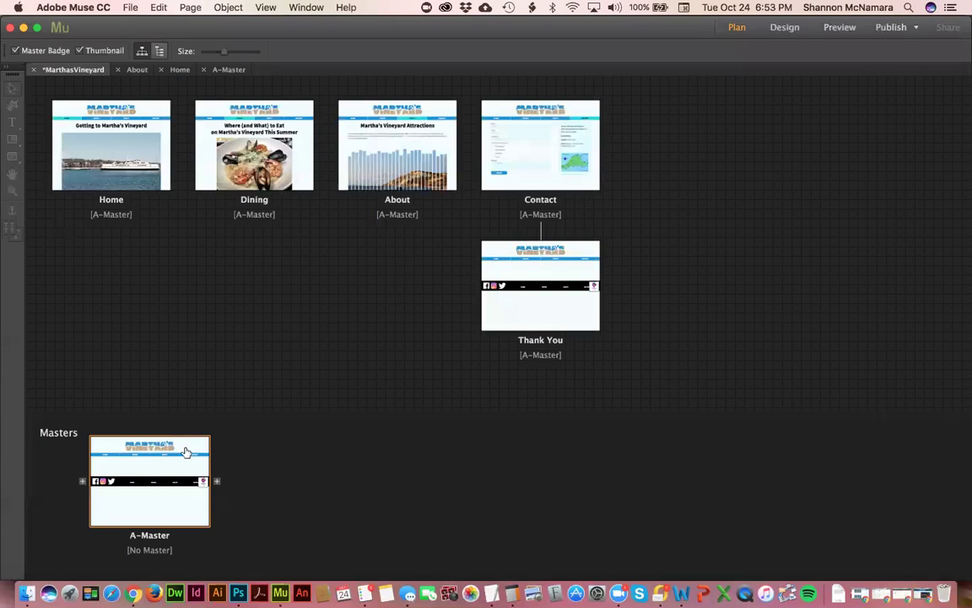
{"action": "left_click", "coordinate": [228, 70]}
{"action": "left_click", "coordinate": [128, 7]}
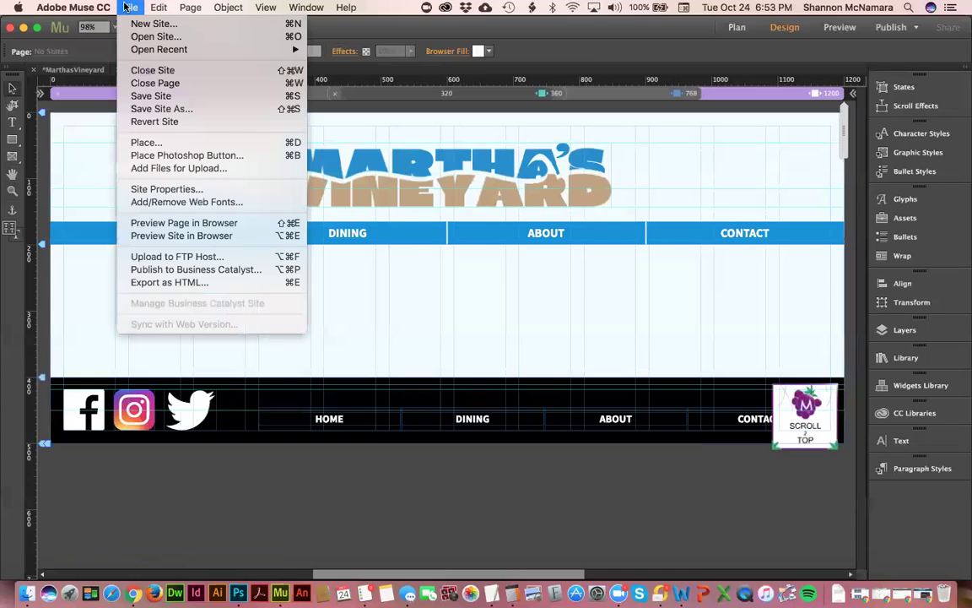
{"action": "left_click", "coordinate": [180, 226]}
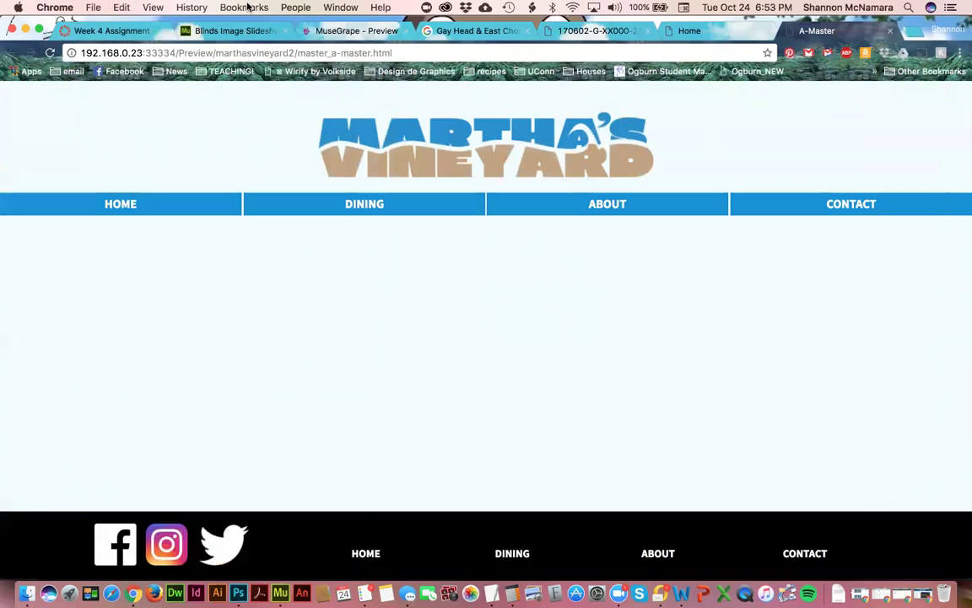
Step: Close the A-Master and old Home preview tabs, then switch back to Adobe Muse and open the Home page
{"action": "left_click", "coordinate": [891, 32]}
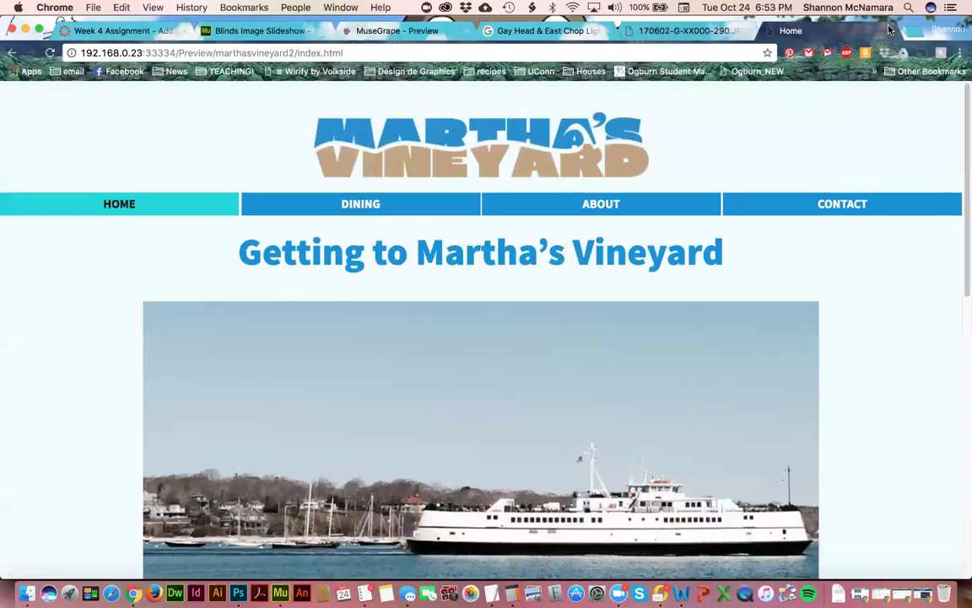
{"action": "left_click", "coordinate": [889, 29]}
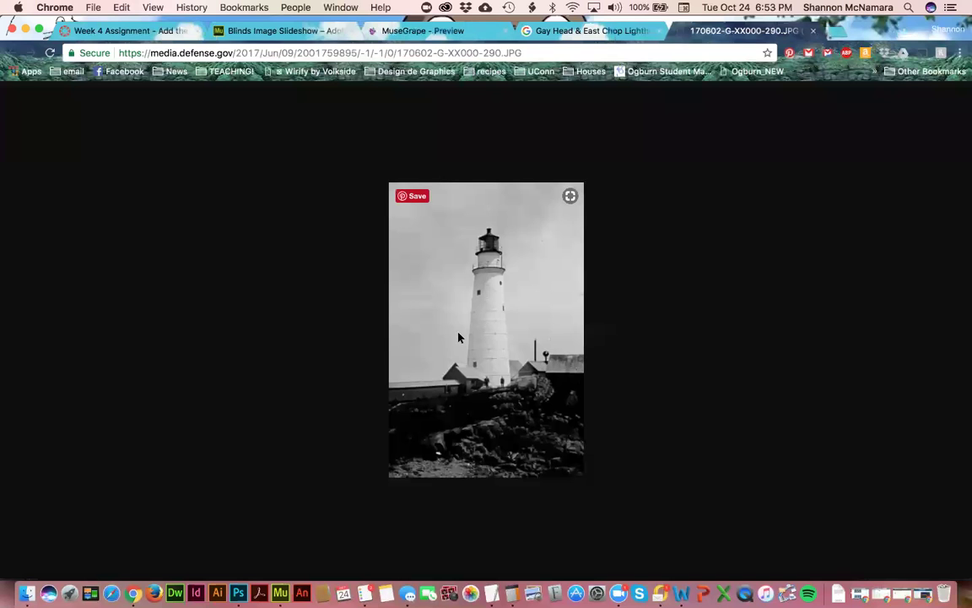
{"action": "key", "text": "super+Tab"}
{"action": "left_click", "coordinate": [84, 69]}
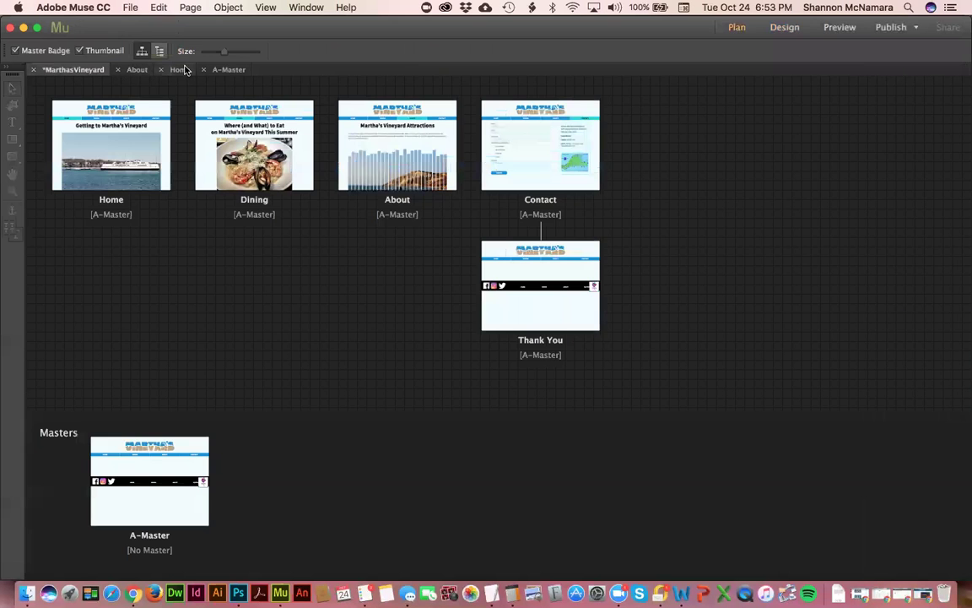
{"action": "left_click", "coordinate": [181, 69]}
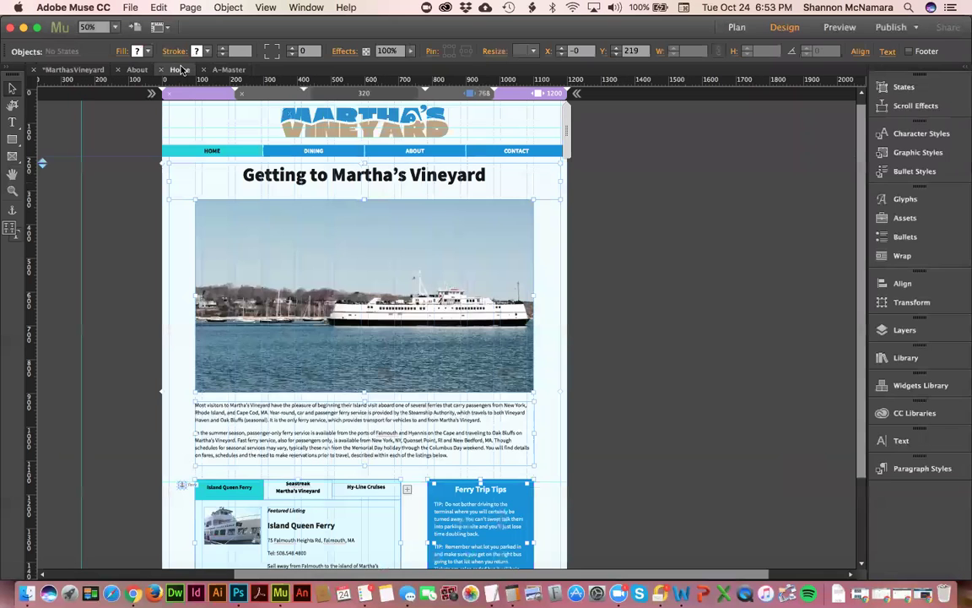
Step: Check the Home page at the 360 and 1200 breakpoints, then preview it in the browser
{"action": "left_click", "coordinate": [424, 88]}
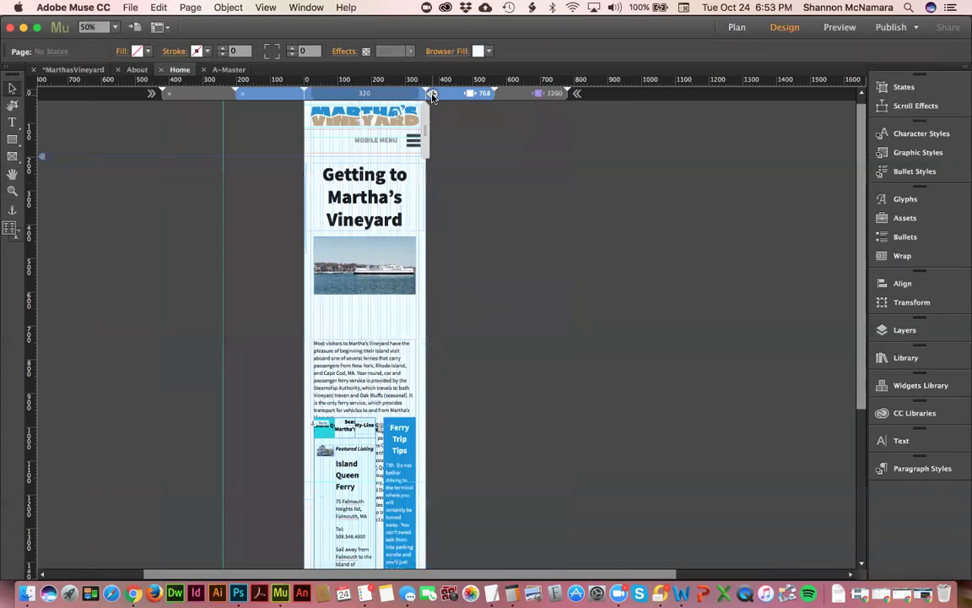
{"action": "left_click", "coordinate": [538, 93]}
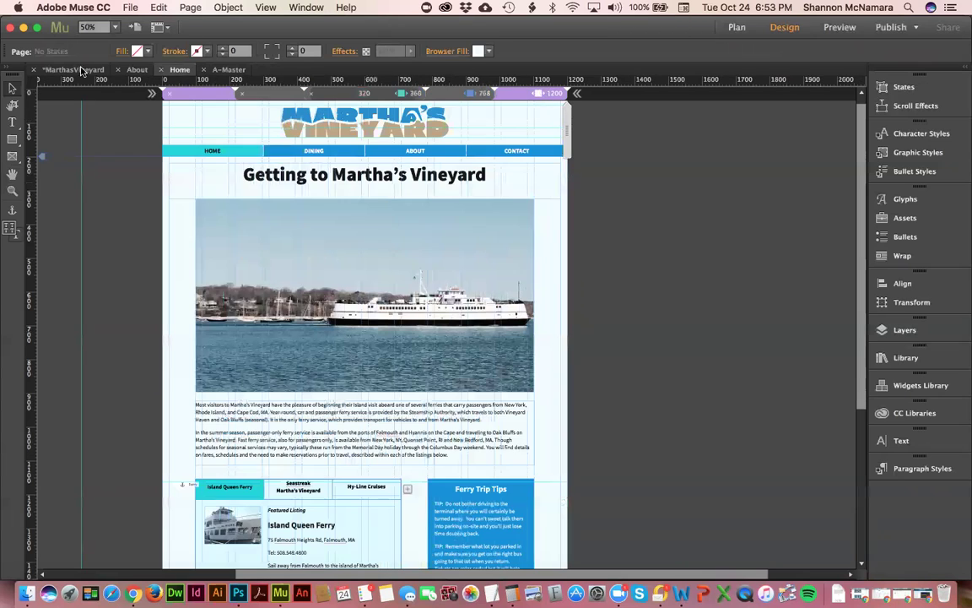
{"action": "left_click", "coordinate": [131, 7]}
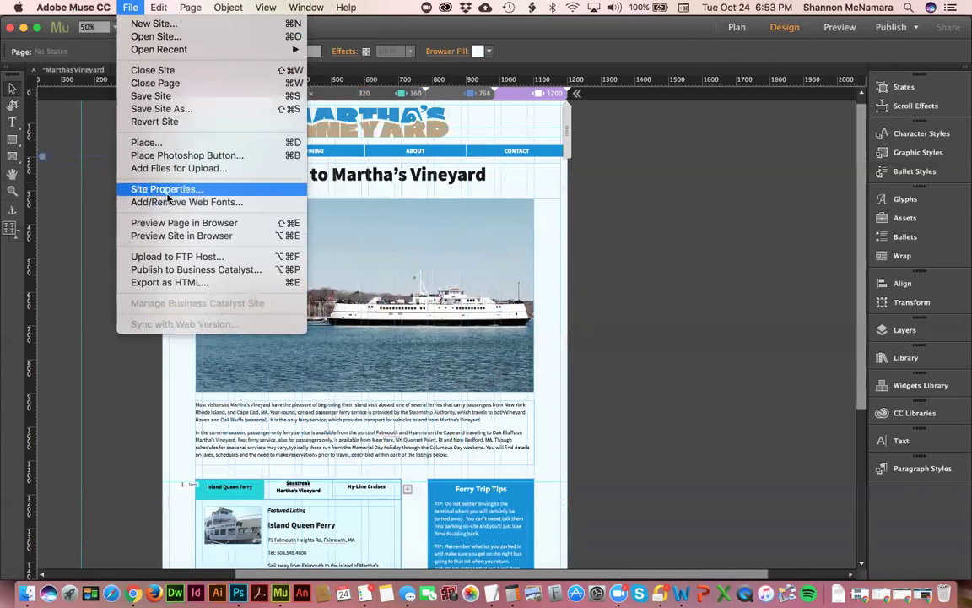
{"action": "left_click", "coordinate": [173, 223]}
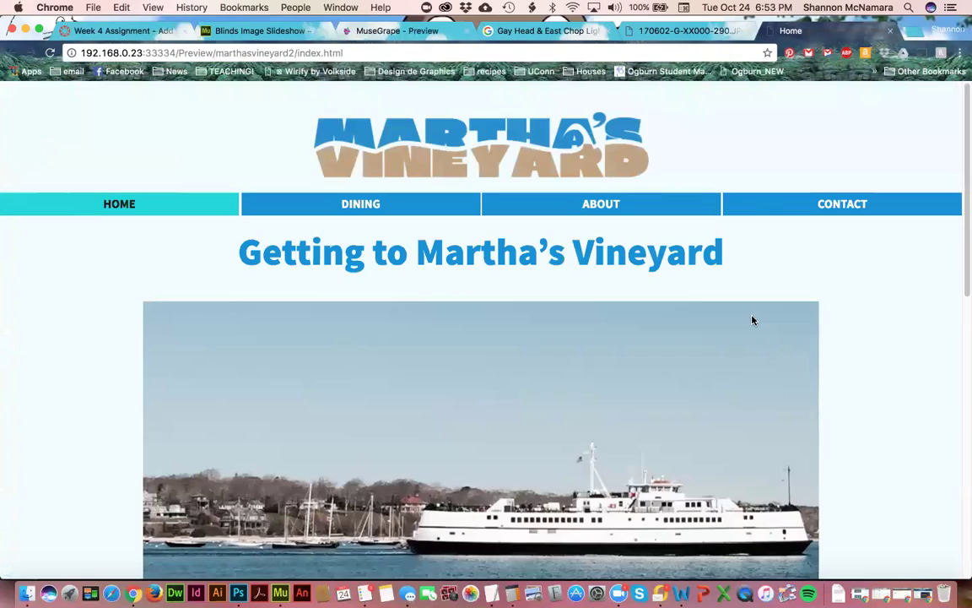
Step: Narrow the browser window to about tablet width and examine the Home page down to its footer
{"action": "scroll", "coordinate": [753, 320], "scroll_direction": "down", "scroll_amount": 5}
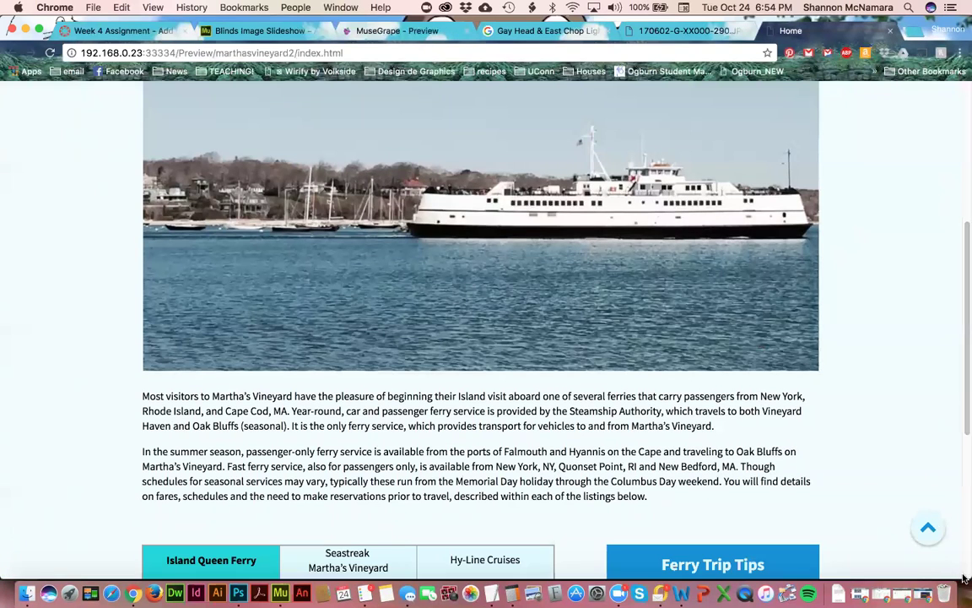
{"action": "left_click_drag", "start_coordinate": [962, 582], "coordinate": [739, 582]}
{"action": "scroll", "coordinate": [664, 433], "scroll_direction": "up", "scroll_amount": 5}
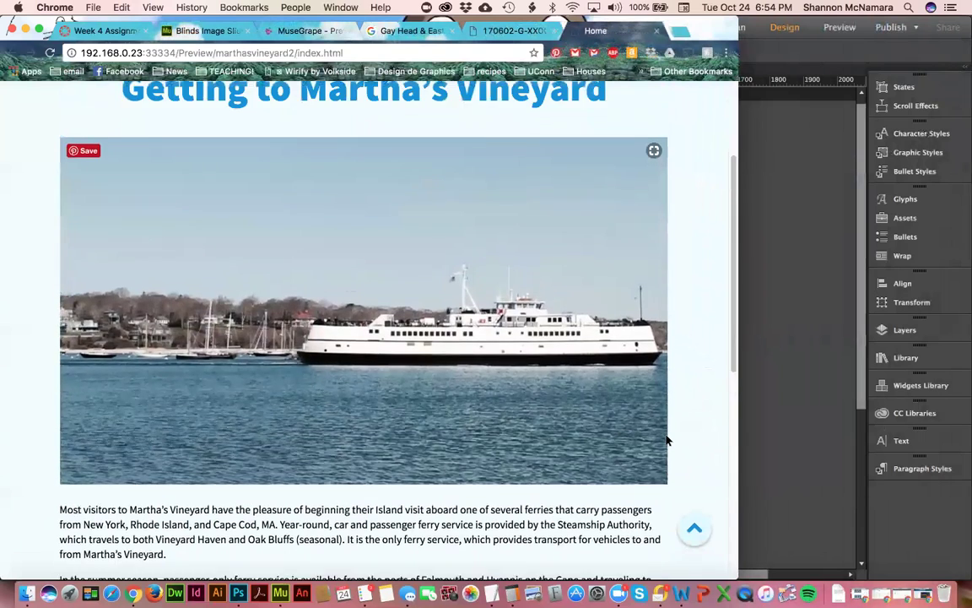
{"action": "scroll", "coordinate": [666, 439], "scroll_direction": "down", "scroll_amount": 5}
{"action": "scroll", "coordinate": [666, 440], "scroll_direction": "down", "scroll_amount": 6}
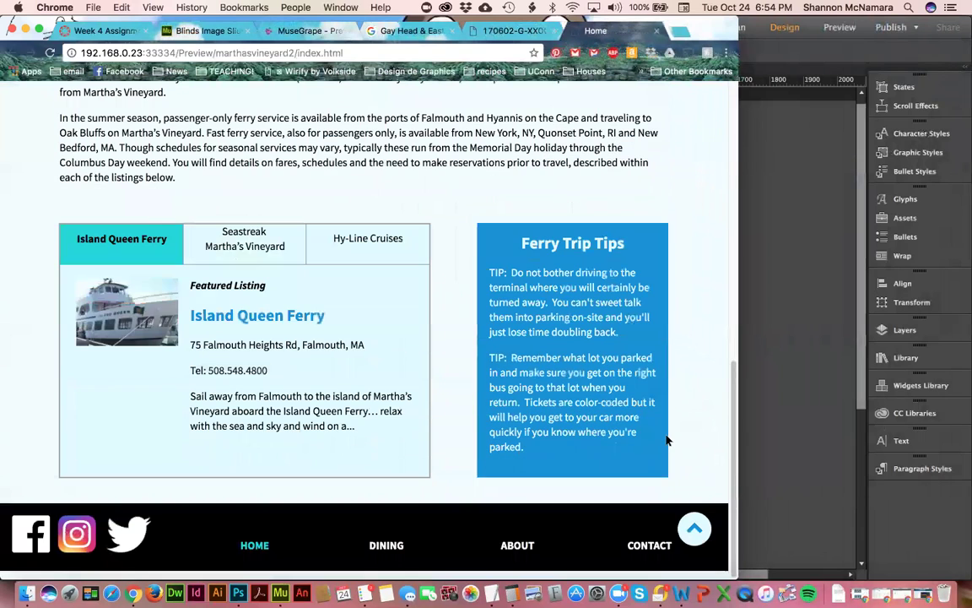
Step: Resize the browser window down to phone width and back wider, checking how the footer icons, menu and scroll-to-top button adapt
{"action": "left_click_drag", "start_coordinate": [739, 581], "coordinate": [574, 585]}
{"action": "scroll", "coordinate": [476, 494], "scroll_direction": "down", "scroll_amount": 2}
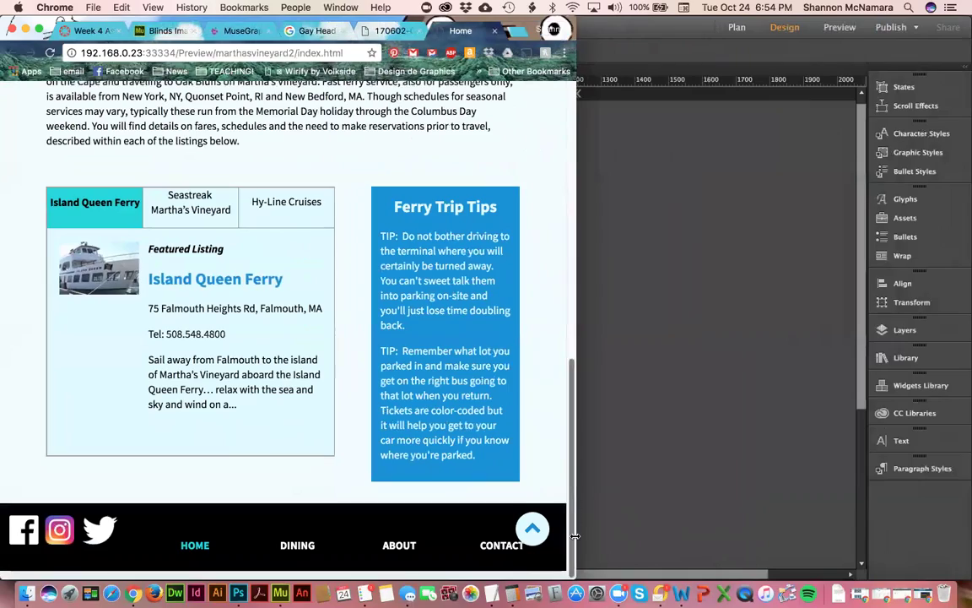
{"action": "left_click_drag", "start_coordinate": [559, 537], "coordinate": [270, 542]}
{"action": "scroll", "coordinate": [203, 506], "scroll_direction": "down", "scroll_amount": 10}
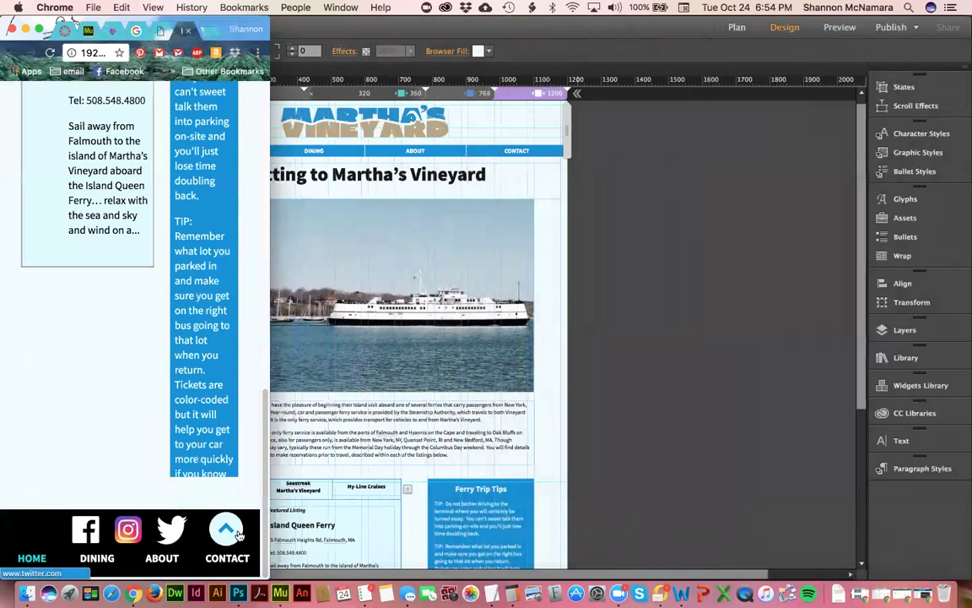
{"action": "left_click_drag", "start_coordinate": [270, 530], "coordinate": [328, 535]}
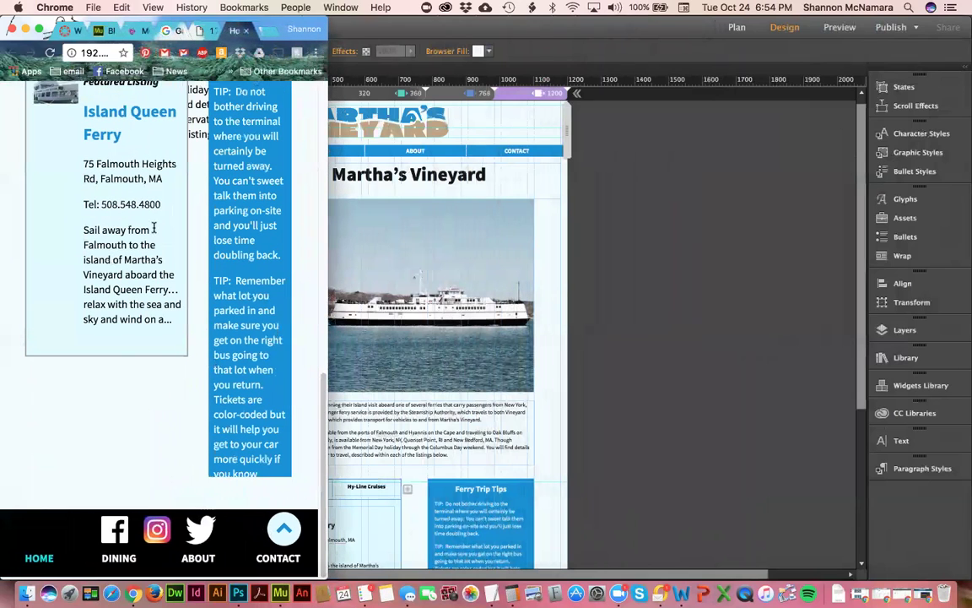
{"action": "left_click_drag", "start_coordinate": [328, 491], "coordinate": [605, 496]}
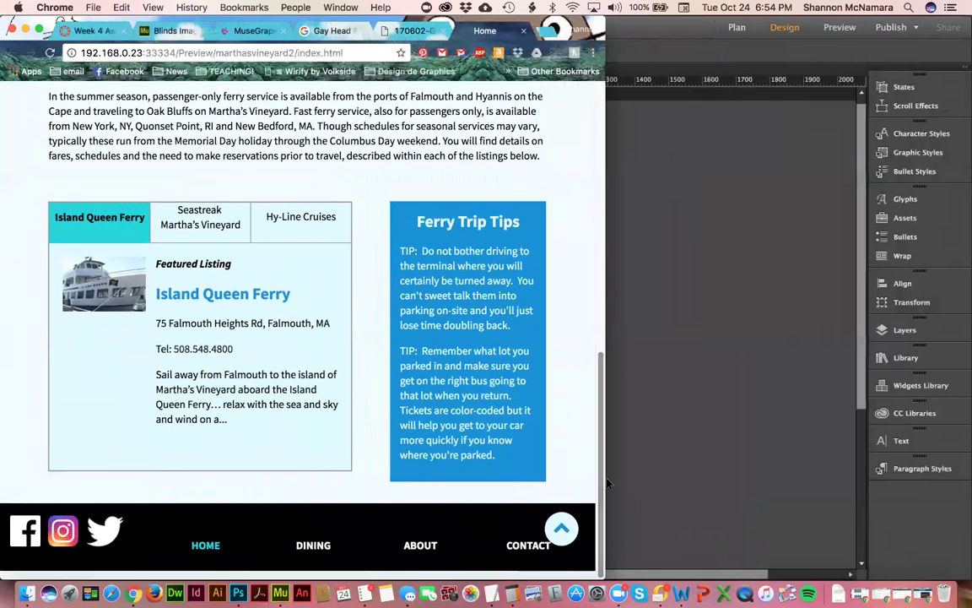
Step: Move the Scroll 2 Top widget on the A-Master's 768 breakpoint up to Y 360 and save the site
{"action": "left_click_drag", "start_coordinate": [604, 497], "coordinate": [964, 477]}
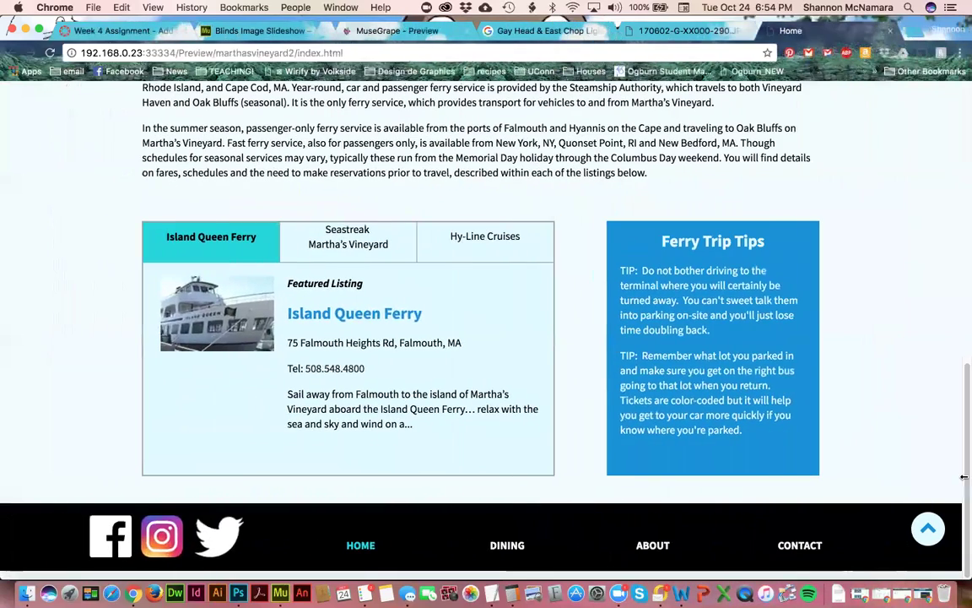
{"action": "key", "text": "super+Tab"}
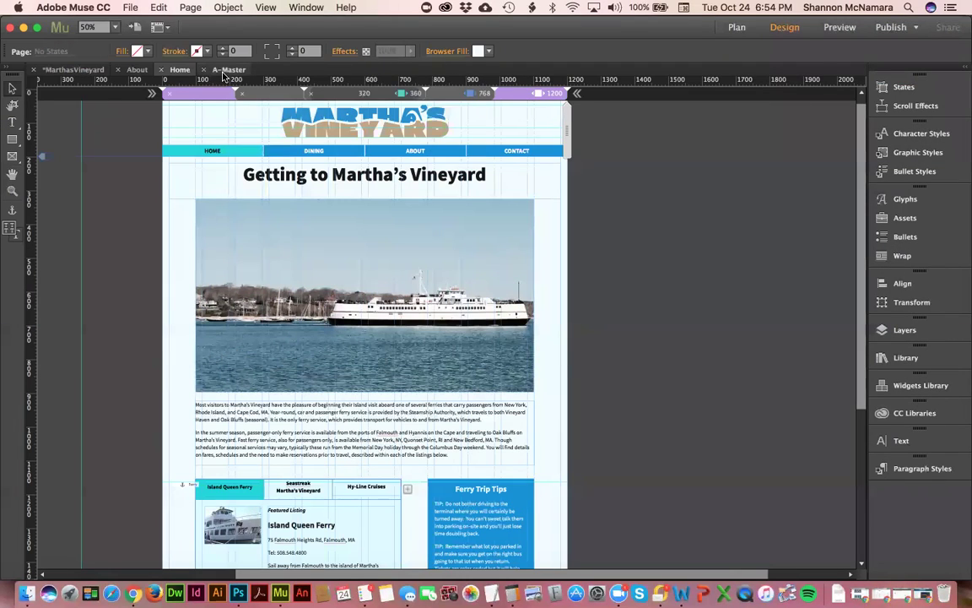
{"action": "left_click", "coordinate": [226, 71]}
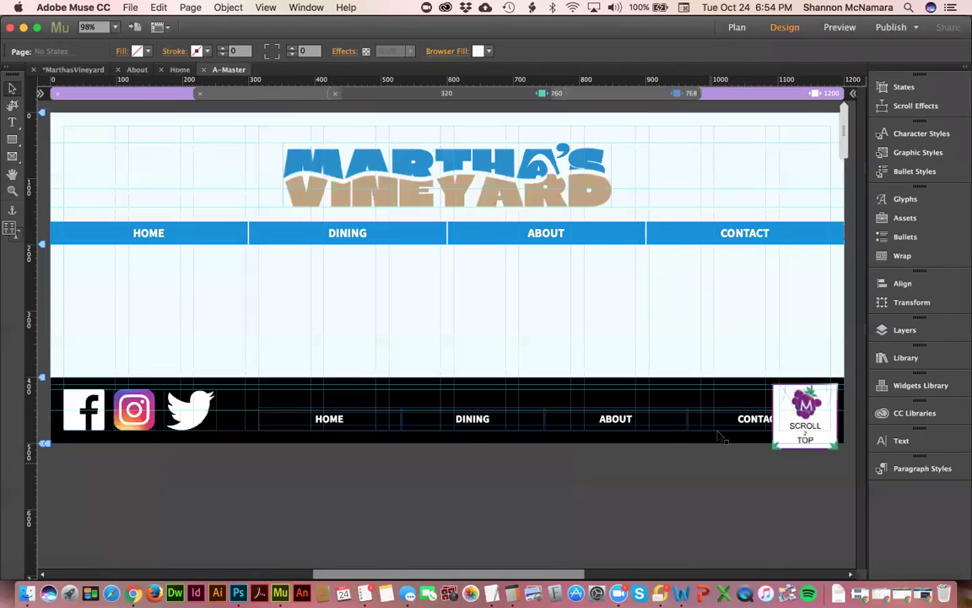
{"action": "left_click", "coordinate": [657, 94]}
{"action": "left_click", "coordinate": [667, 396]}
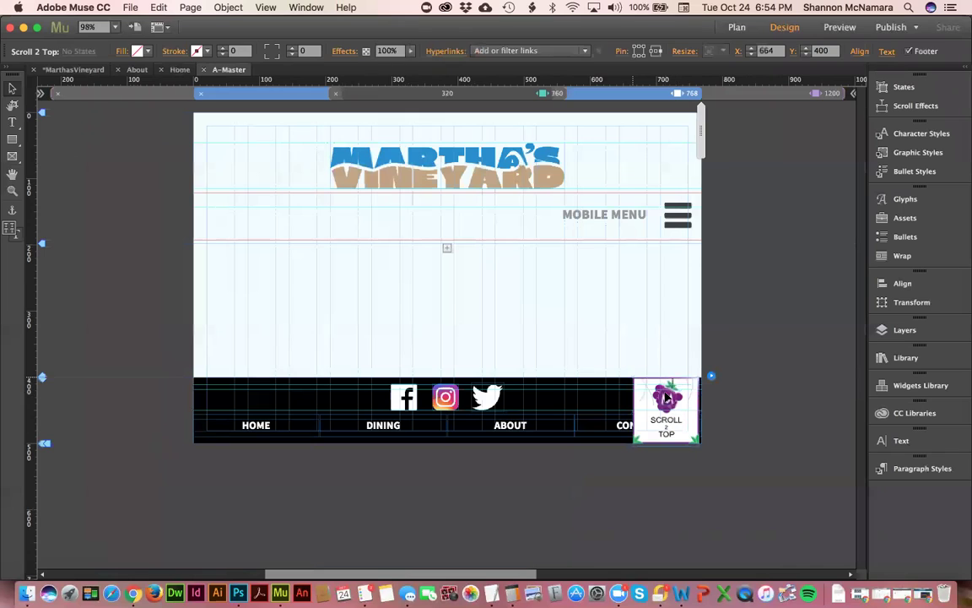
{"action": "left_click_drag", "start_coordinate": [668, 400], "coordinate": [667, 381]}
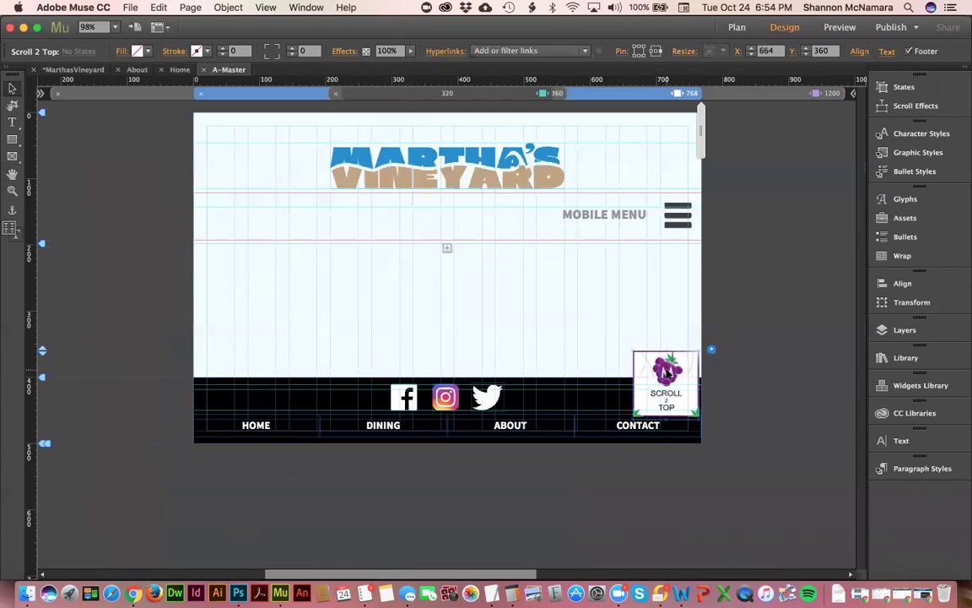
{"action": "key", "text": "ctrl+s"}
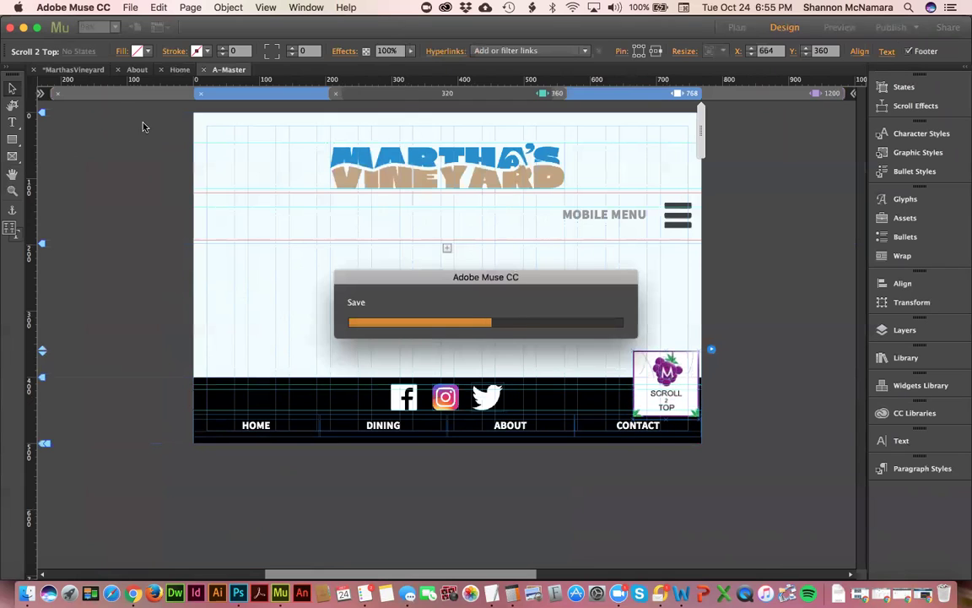
Step: Preview the Home page in the browser and check the footer's scroll-to-top button at full and narrower window widths
{"action": "left_click", "coordinate": [175, 73]}
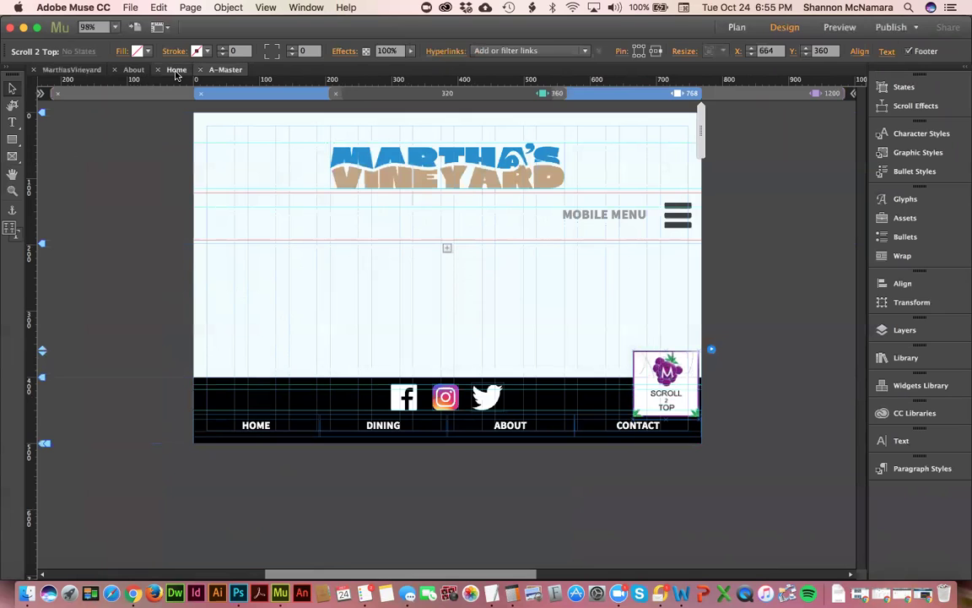
{"action": "left_click", "coordinate": [131, 8]}
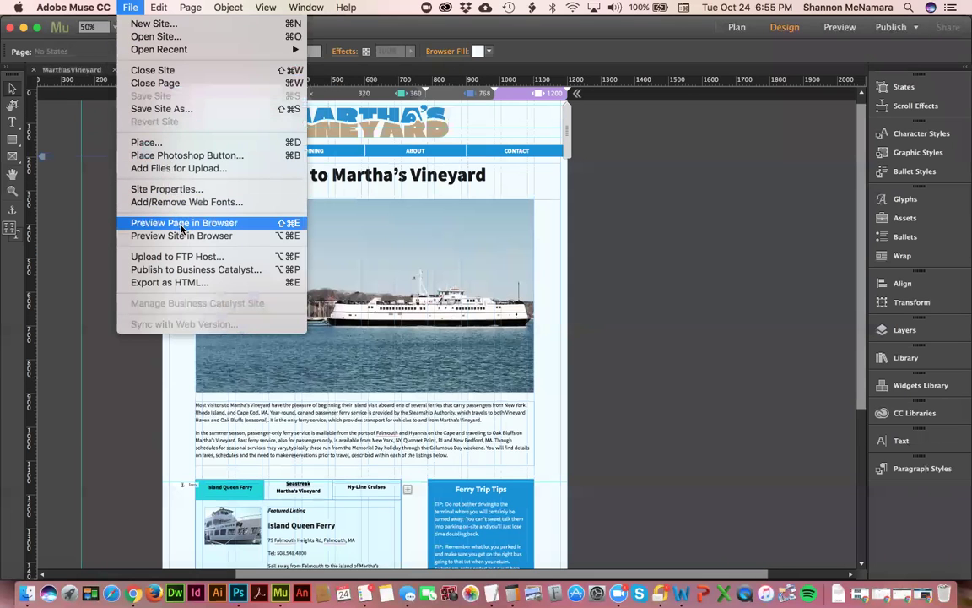
{"action": "left_click", "coordinate": [181, 224]}
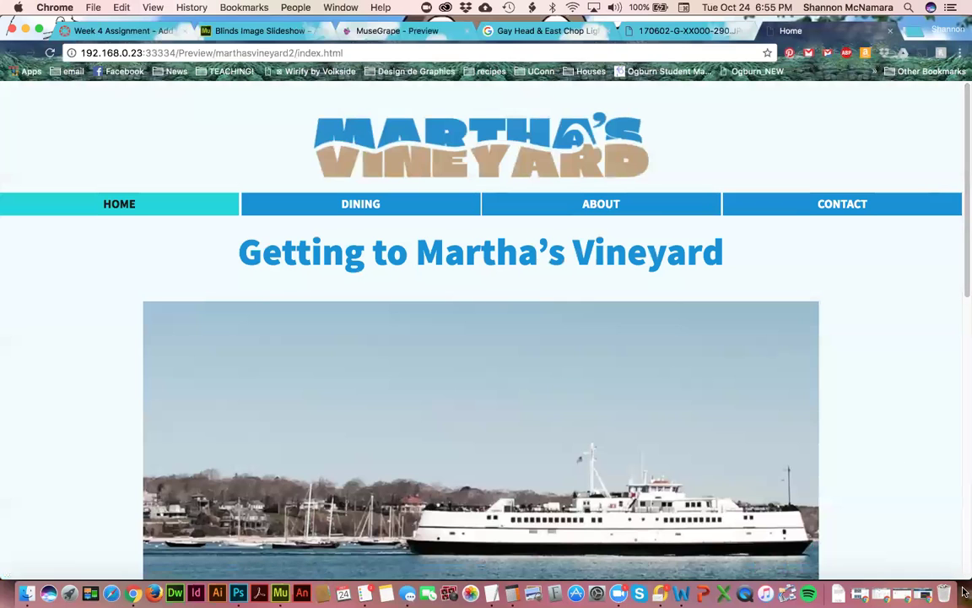
{"action": "scroll", "coordinate": [963, 572], "scroll_direction": "down", "scroll_amount": 15}
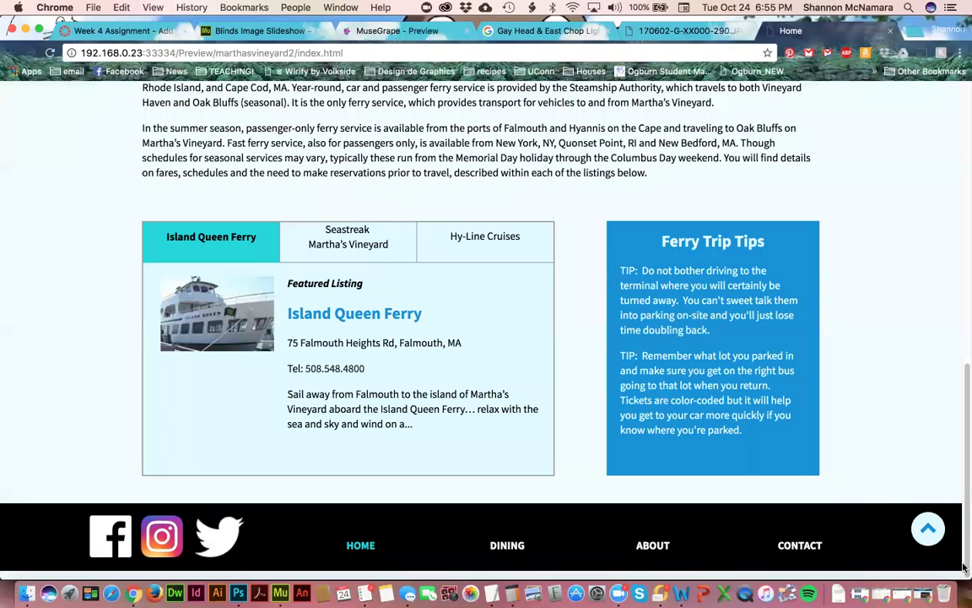
{"action": "left_click_drag", "start_coordinate": [962, 561], "coordinate": [513, 558]}
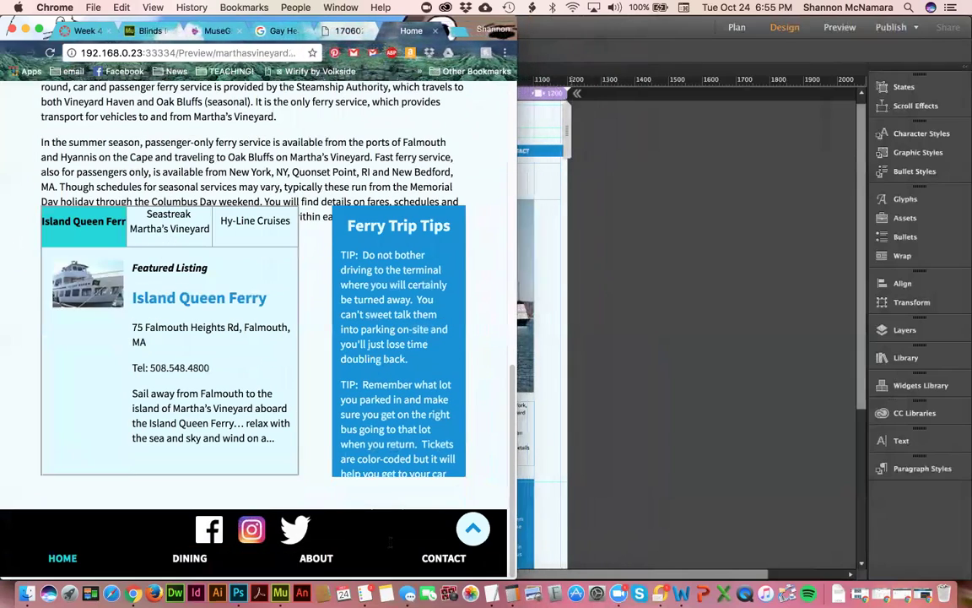
Step: Check the button overlap in the browser preview, move the Scroll 2 Top widget on the A-Master's 1200 breakpoint up to Y 359, and save
{"action": "left_click", "coordinate": [627, 432]}
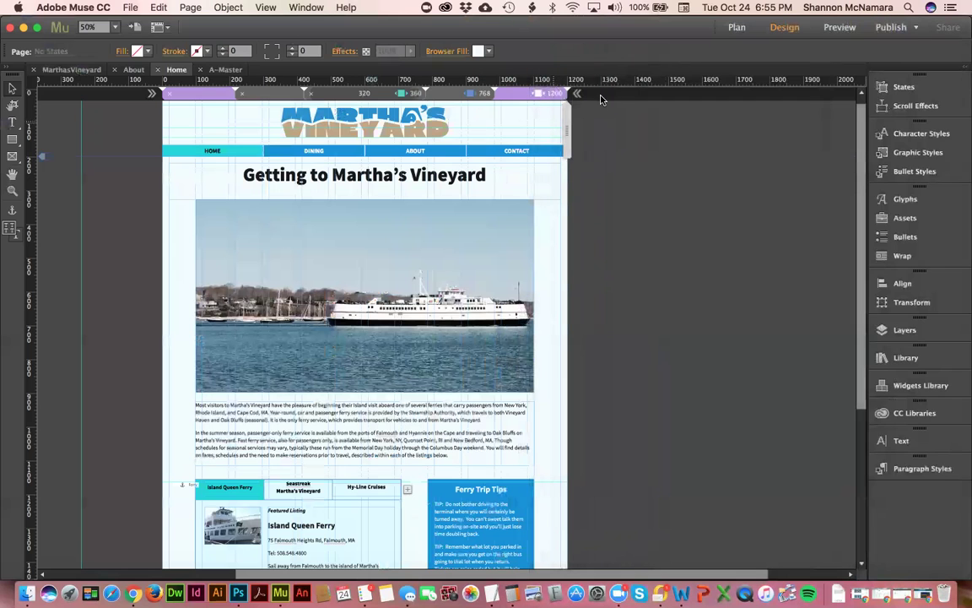
{"action": "key", "text": "ctrl+Tab"}
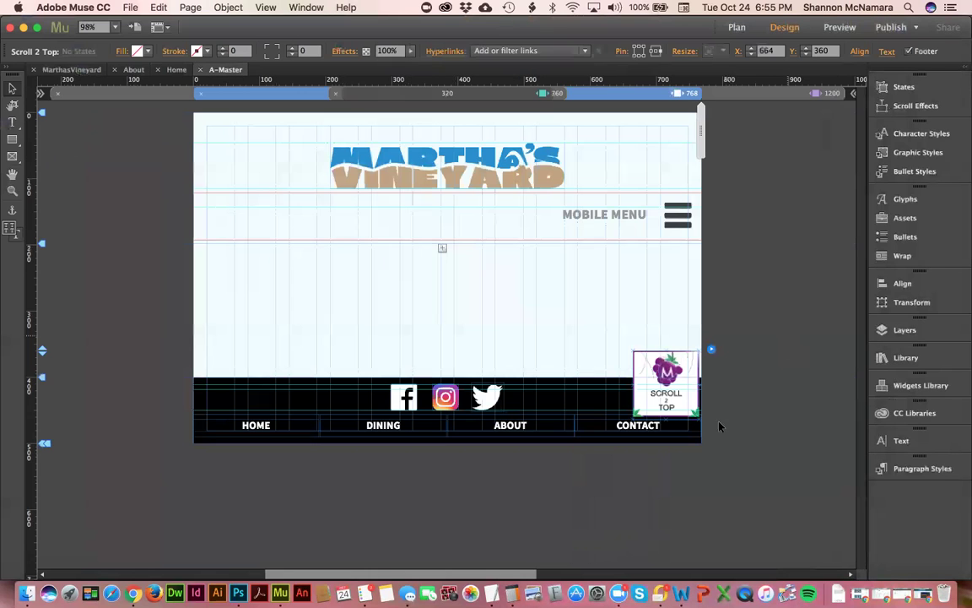
{"action": "left_click", "coordinate": [771, 94]}
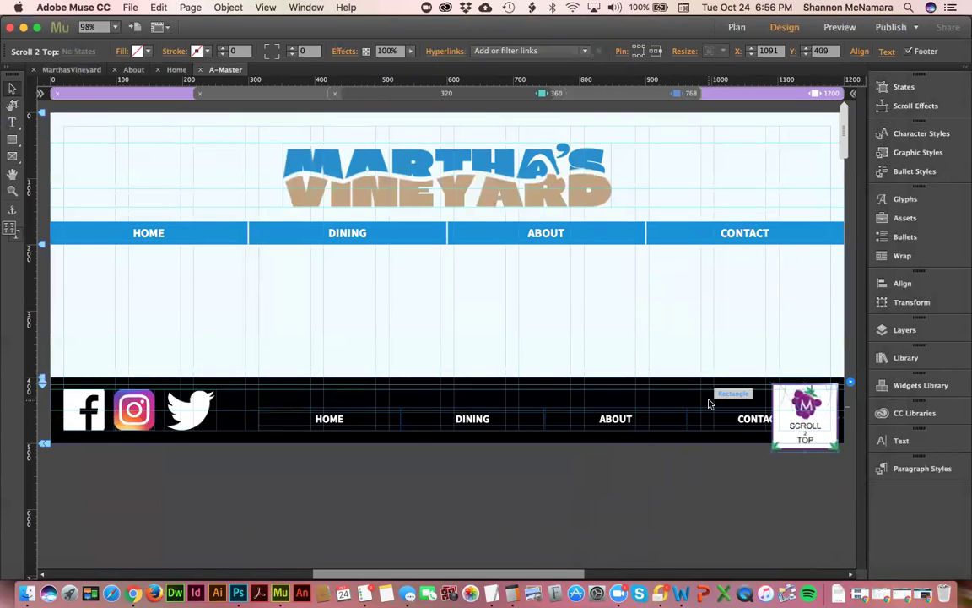
{"action": "key", "text": "super+Tab"}
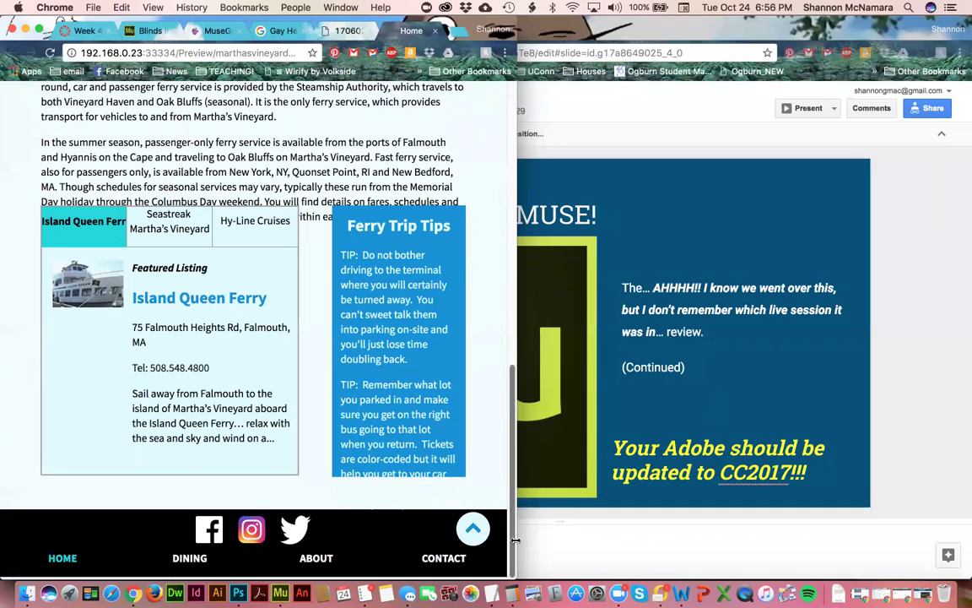
{"action": "left_click_drag", "start_coordinate": [535, 543], "coordinate": [545, 543]}
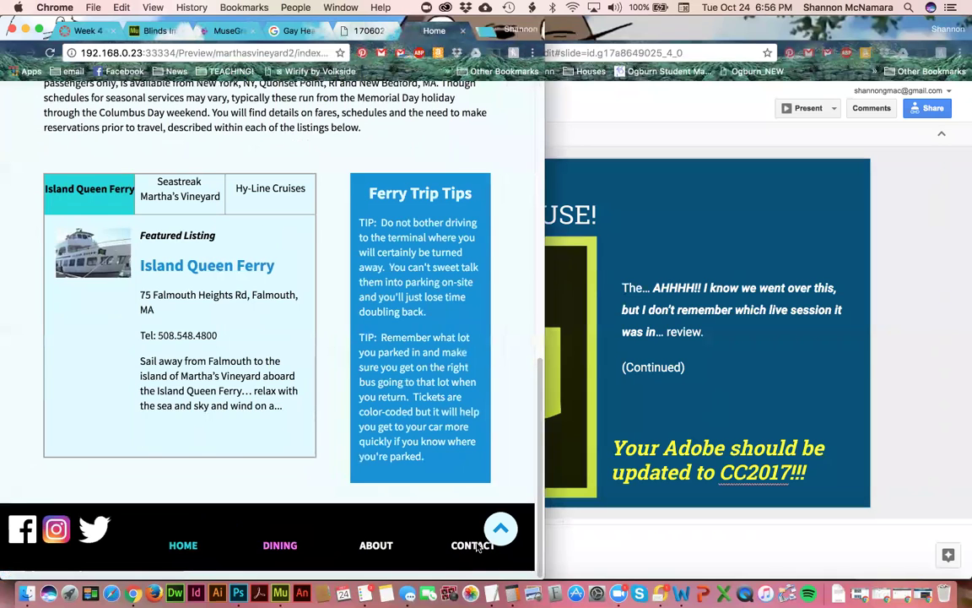
{"action": "key", "text": "super+Tab"}
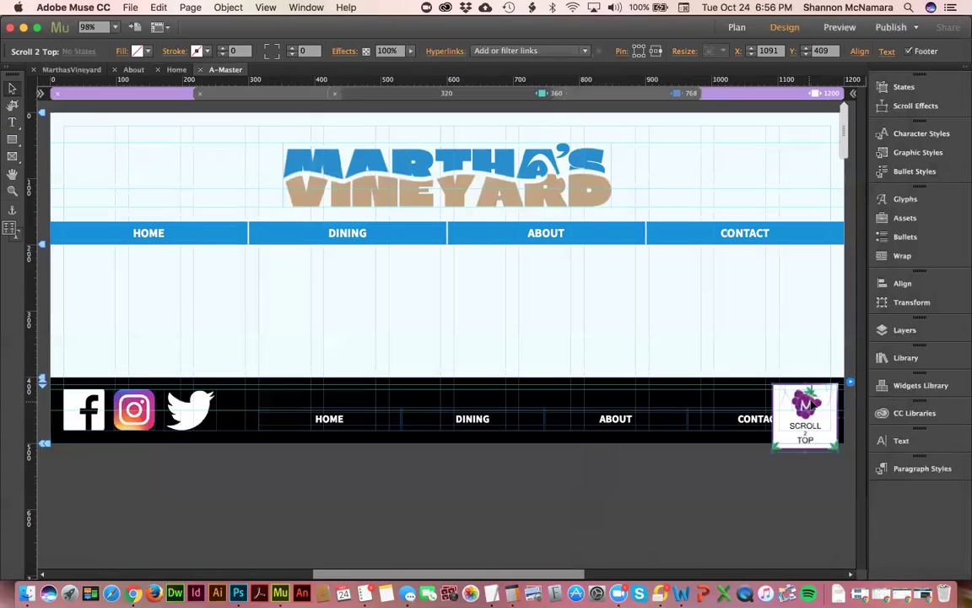
{"action": "left_click_drag", "start_coordinate": [805, 403], "coordinate": [806, 370]}
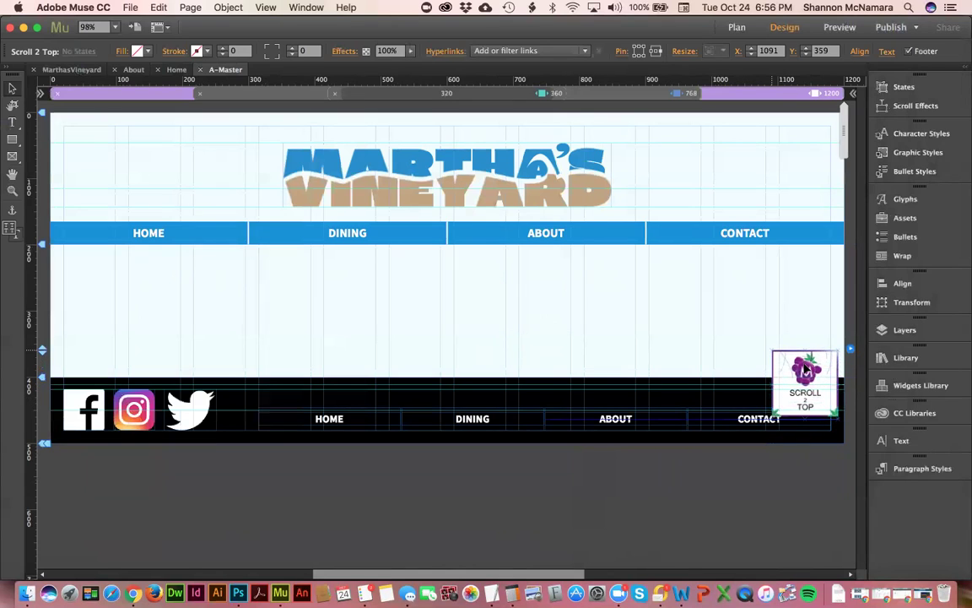
{"action": "key", "text": "super+s"}
Step: Set the Scroll 2 Top widget's Y position to 360 on the A-Master's 360 breakpoint
{"action": "left_click", "coordinate": [651, 93]}
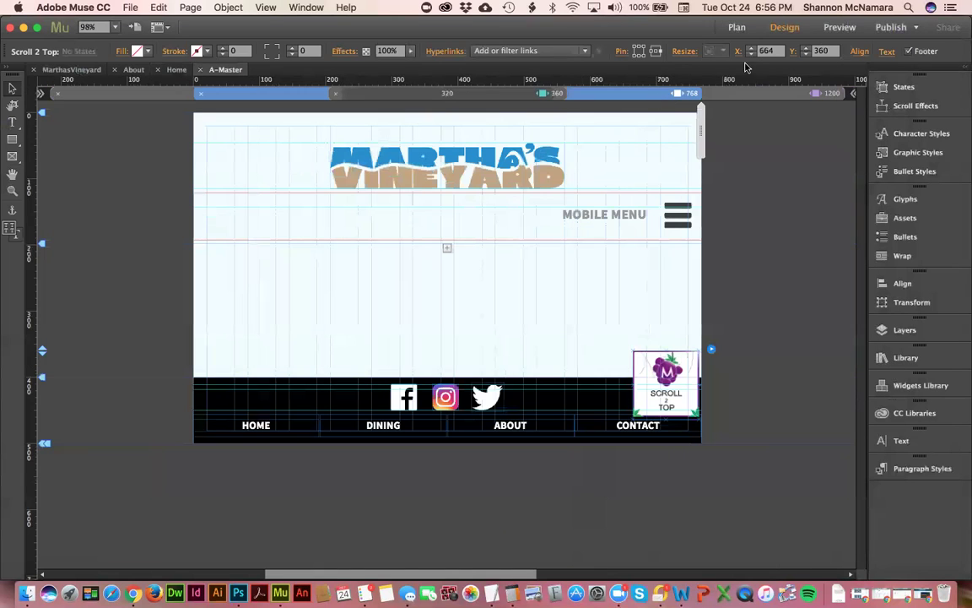
{"action": "left_click", "coordinate": [557, 93]}
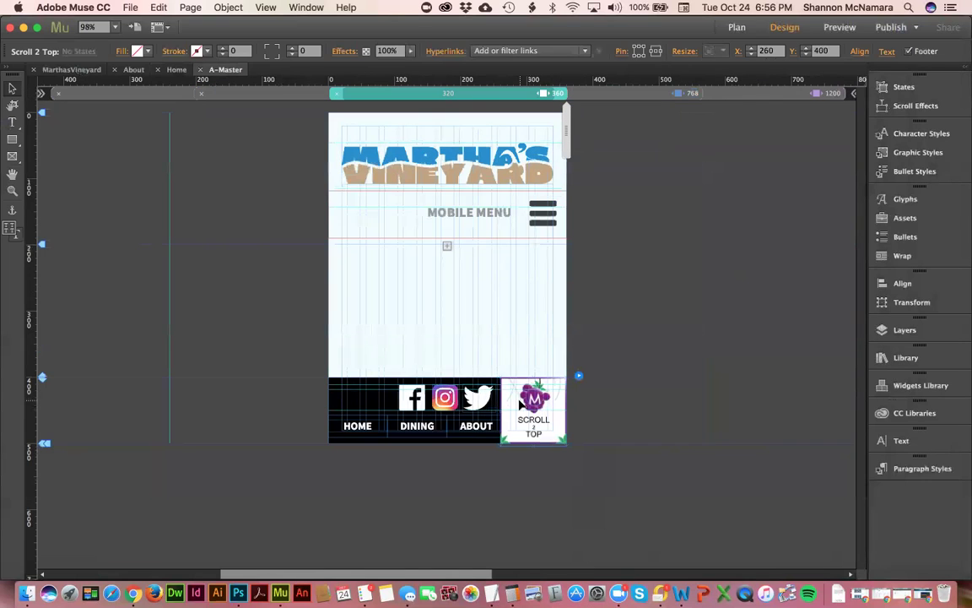
{"action": "double_click", "coordinate": [822, 52]}
{"action": "type", "text": "360"}
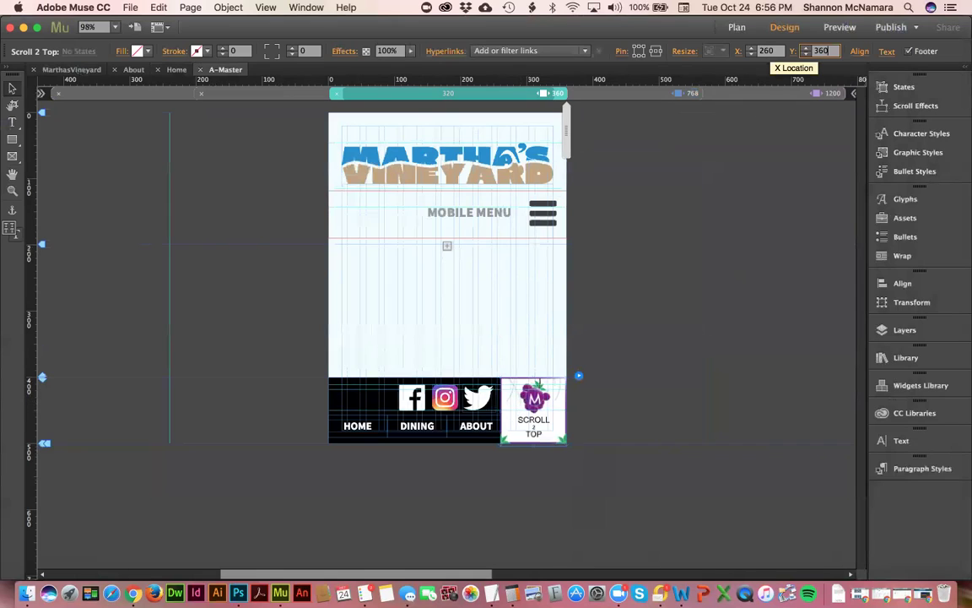
{"action": "key", "text": "Return"}
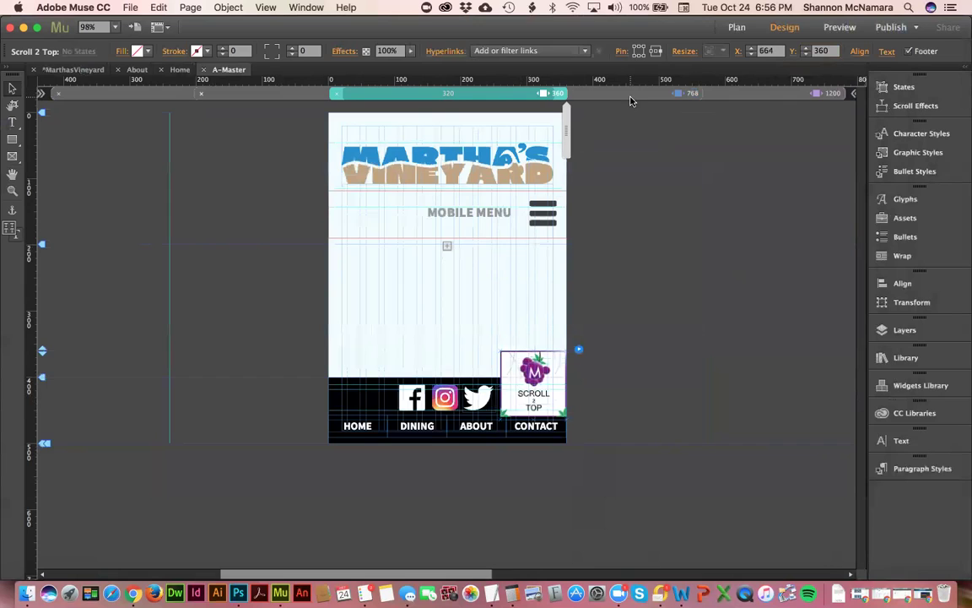
Step: Set the Scroll 2 Top widget's Y position to 360 on the A-Master's 1200 breakpoint and save the site
{"action": "left_click", "coordinate": [629, 95]}
{"action": "left_click", "coordinate": [757, 92]}
{"action": "double_click", "coordinate": [822, 51]}
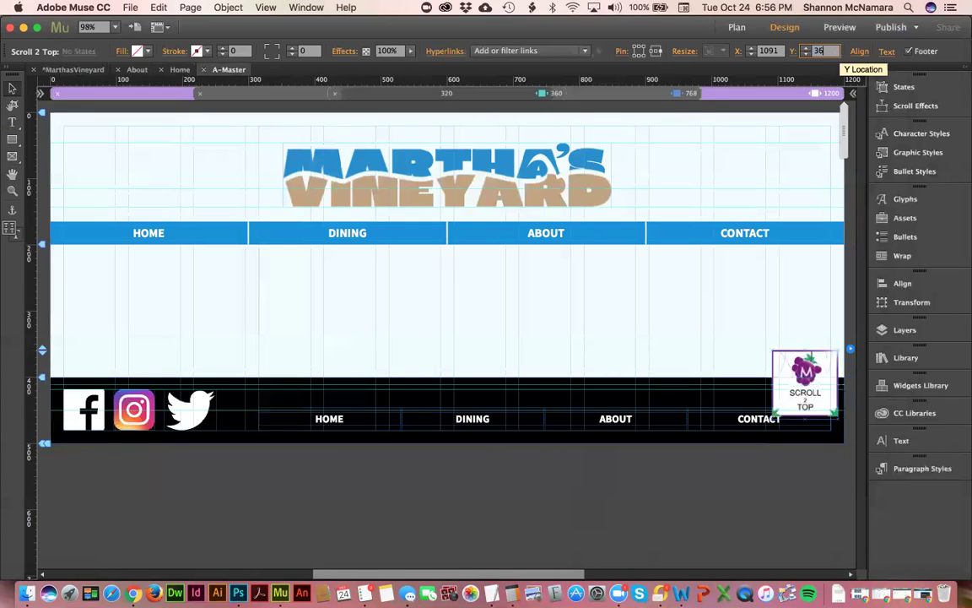
{"action": "type", "text": "360"}
{"action": "key", "text": "Return"}
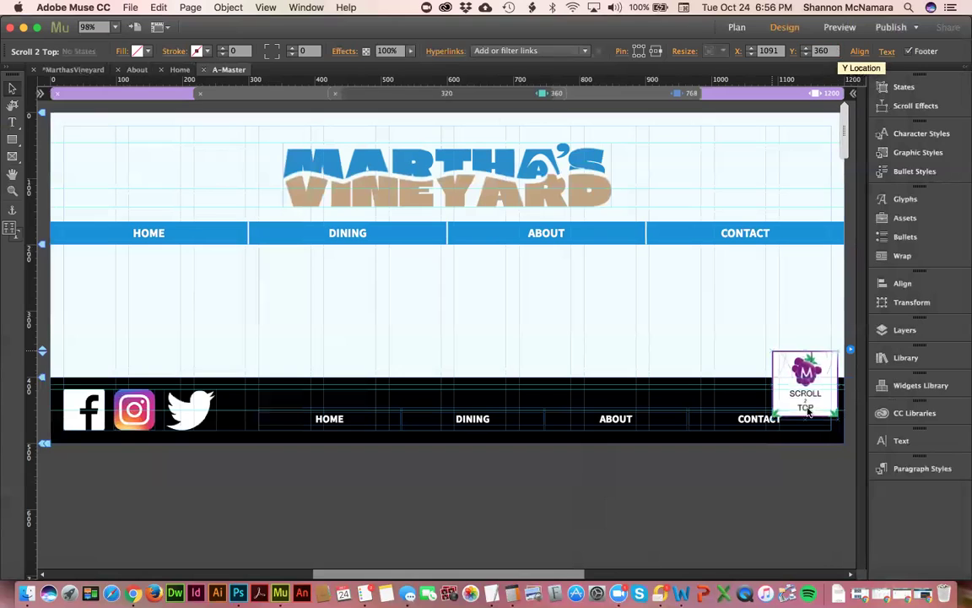
{"action": "left_click", "coordinate": [808, 459]}
{"action": "key", "text": "super+s"}
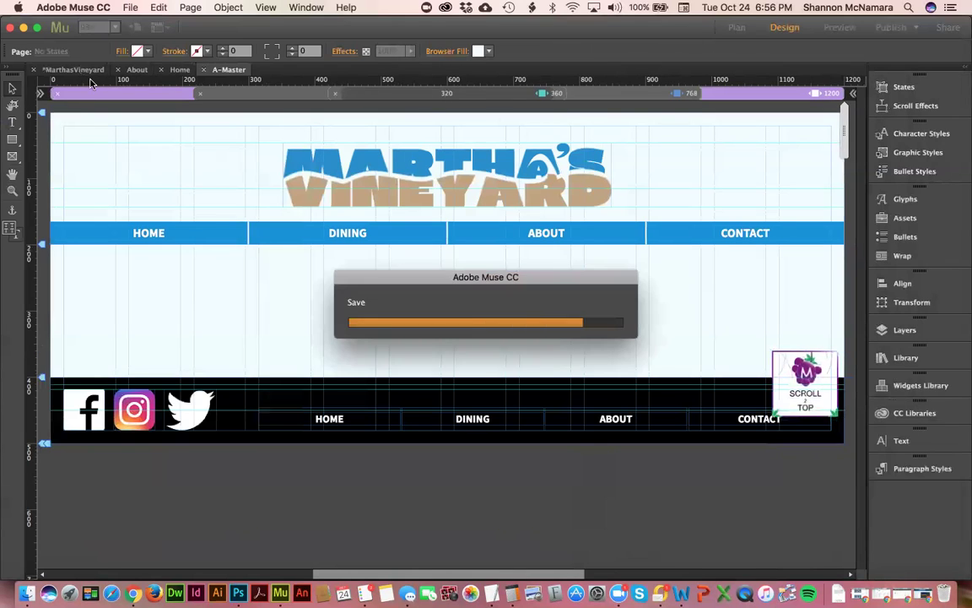
Step: Preview the Home page in the browser and check the scroll-to-top button and layout at medium, phone and full window widths
{"action": "left_click", "coordinate": [177, 69]}
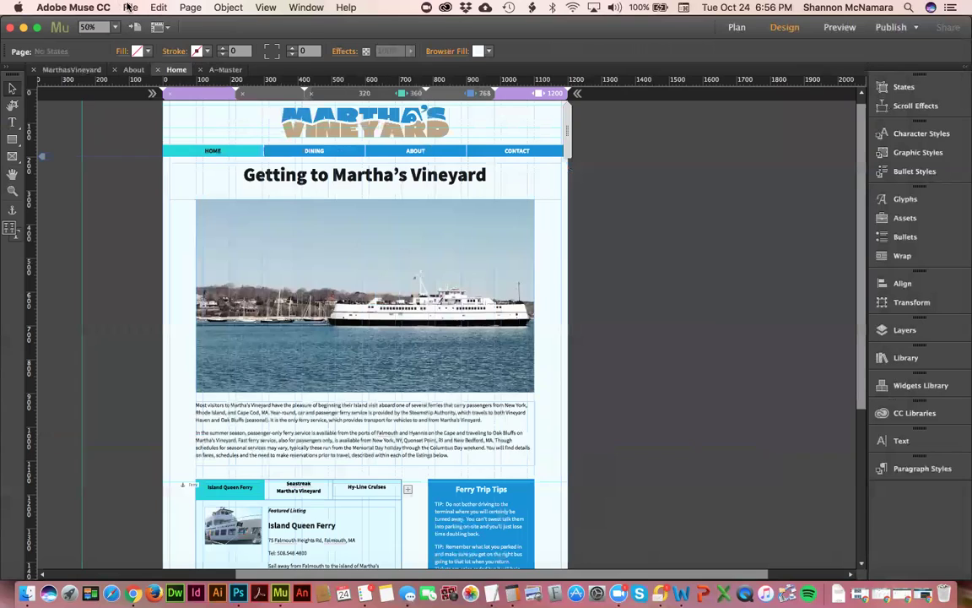
{"action": "left_click", "coordinate": [130, 7]}
{"action": "left_click", "coordinate": [167, 223]}
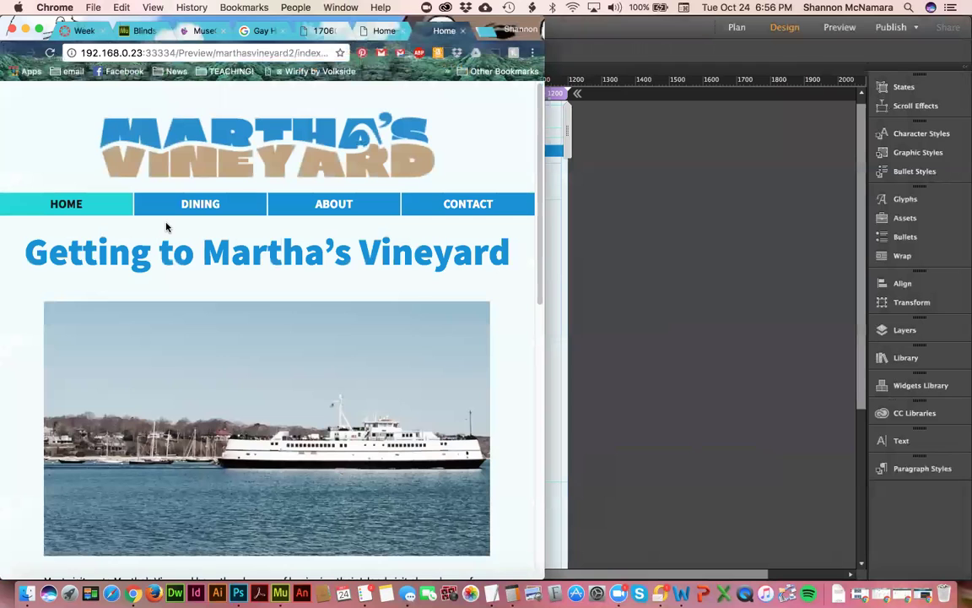
{"action": "scroll", "coordinate": [525, 319], "scroll_direction": "down", "scroll_amount": 5}
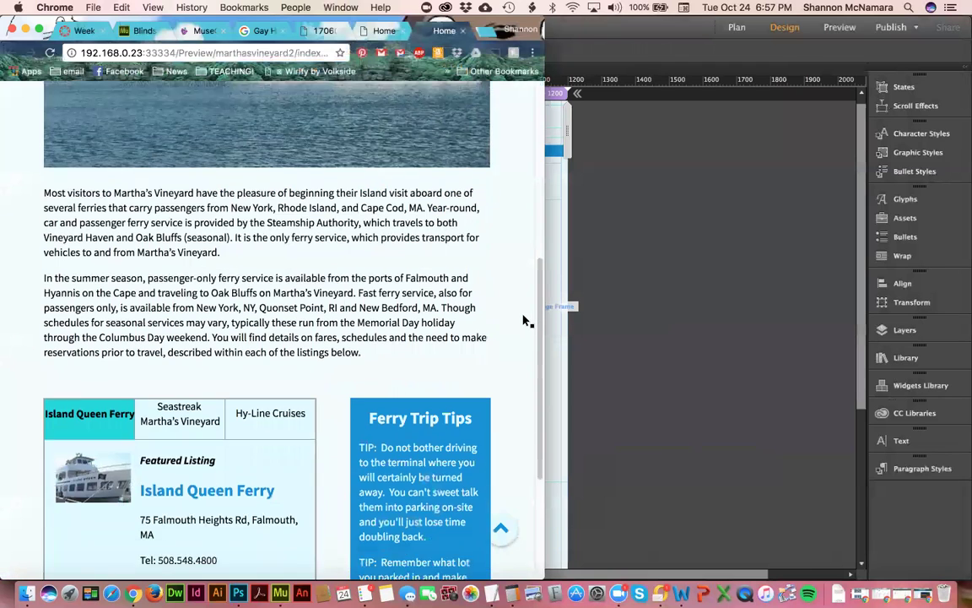
{"action": "scroll", "coordinate": [524, 321], "scroll_direction": "down", "scroll_amount": 3}
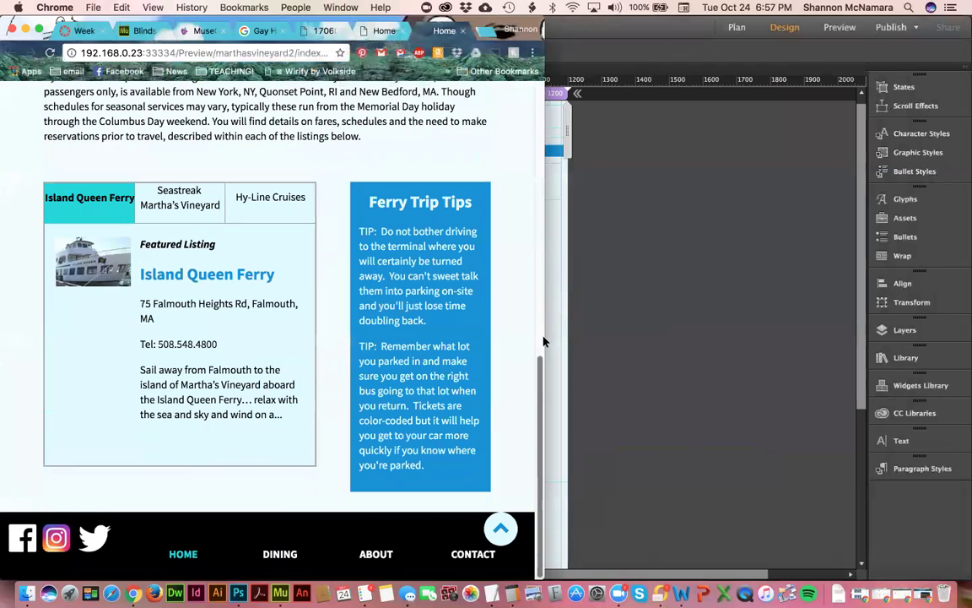
{"action": "left_click_drag", "start_coordinate": [543, 341], "coordinate": [270, 506]}
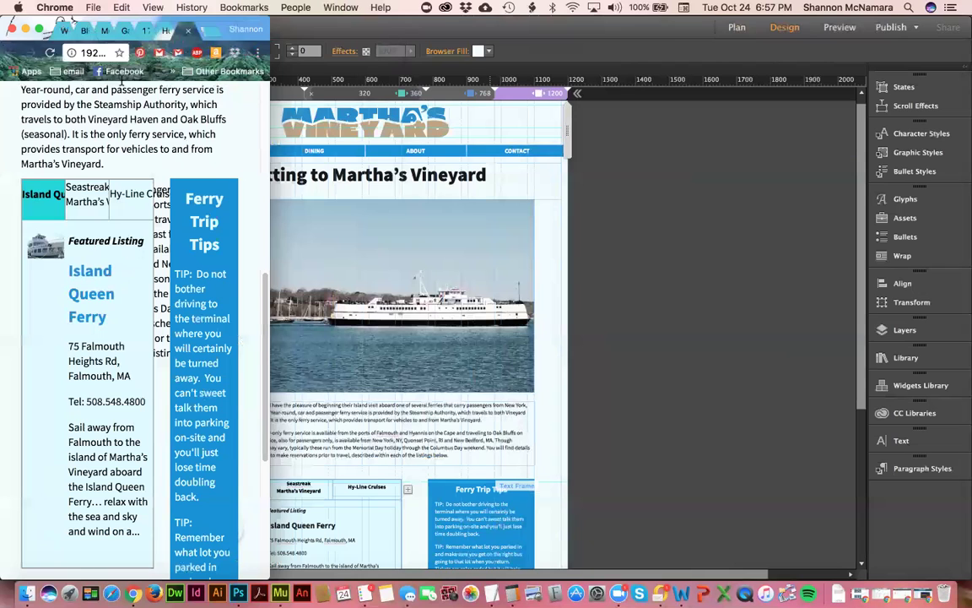
{"action": "scroll", "coordinate": [75, 186], "scroll_direction": "down", "scroll_amount": 5}
{"action": "scroll", "coordinate": [75, 245], "scroll_direction": "up", "scroll_amount": 10}
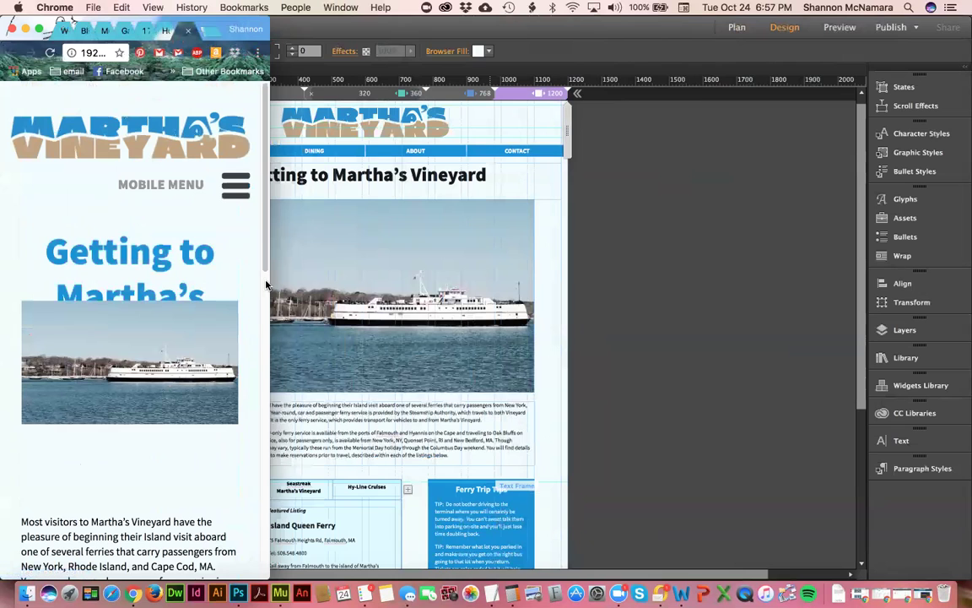
{"action": "left_click_drag", "start_coordinate": [270, 254], "coordinate": [969, 257]}
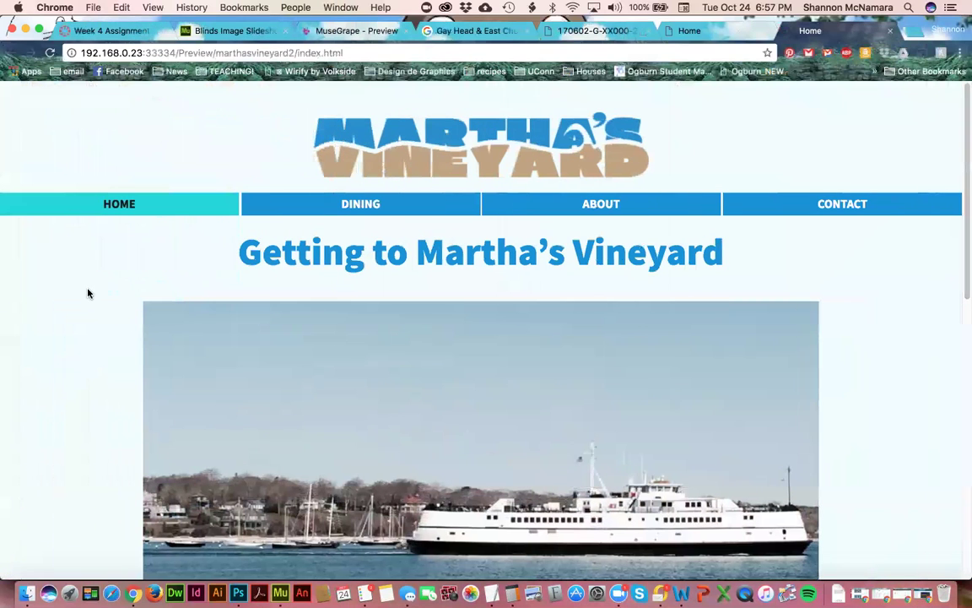
Step: Return to Adobe Muse, select the Home page heading, and try stretching the page layout beyond the 1200 breakpoint
{"action": "key", "text": "super+Tab"}
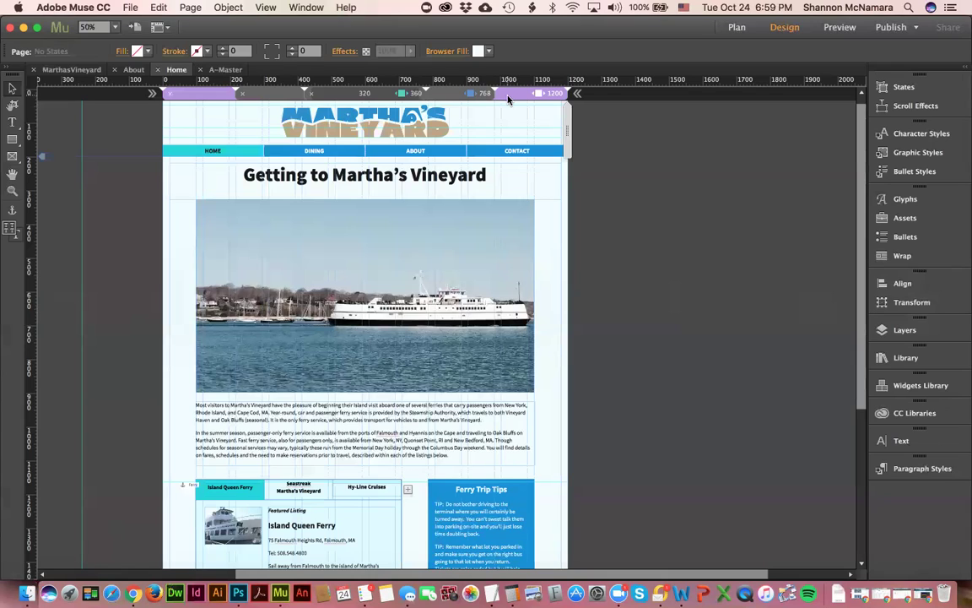
{"action": "left_click", "coordinate": [467, 176]}
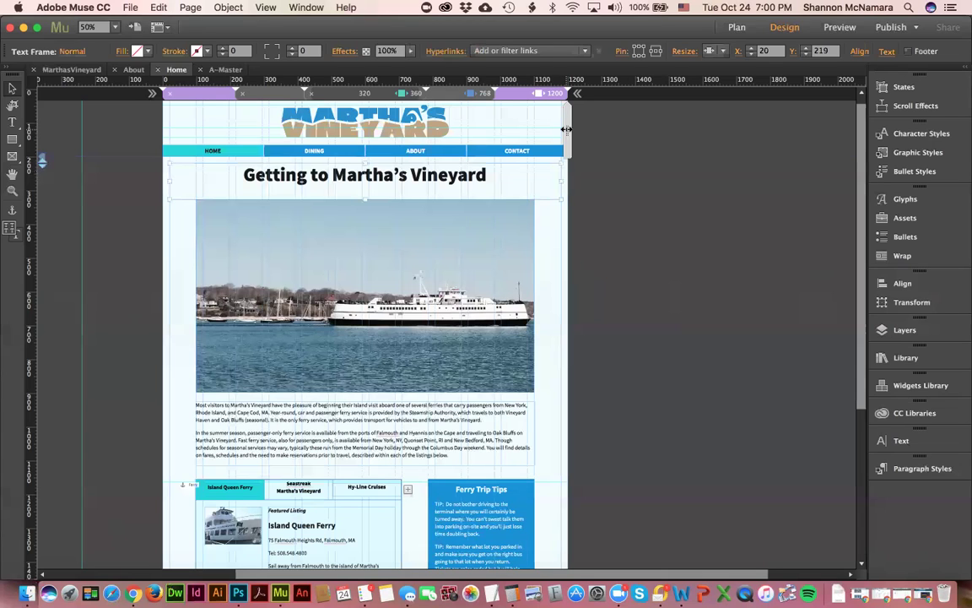
{"action": "mouse_move", "coordinate": [559, 130]}
{"action": "left_mouse_down"}
{"action": "mouse_move", "coordinate": [534, 135]}
{"action": "mouse_move", "coordinate": [637, 138]}
{"action": "left_mouse_up"}
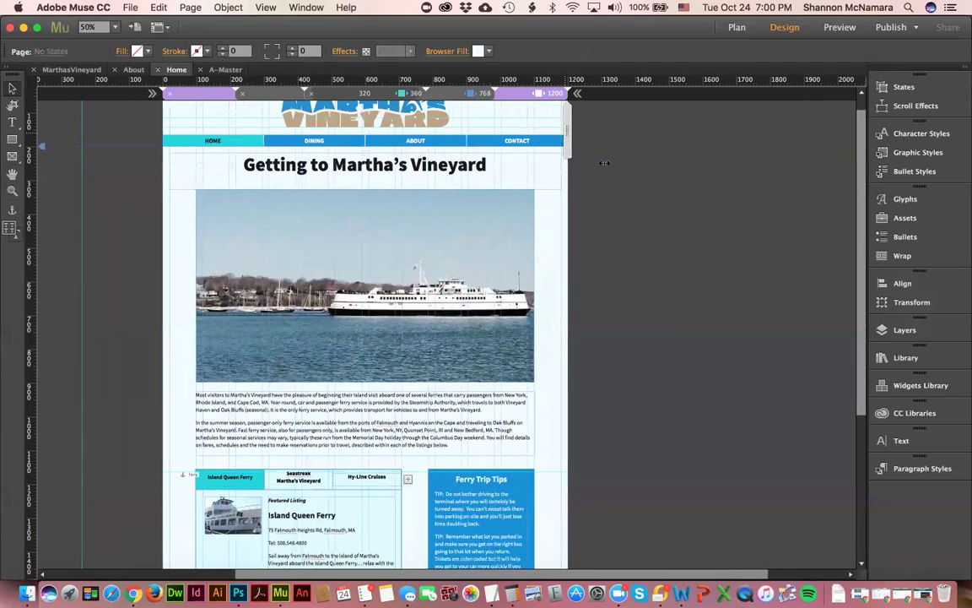
Step: Examine the Home page from heading to footer at the 1200 breakpoint, checking the ferry image, body text and Ferry Trip Tips frame
{"action": "scroll", "coordinate": [630, 200], "scroll_direction": "down", "scroll_amount": 5}
{"action": "scroll", "coordinate": [630, 200], "scroll_direction": "up", "scroll_amount": 5}
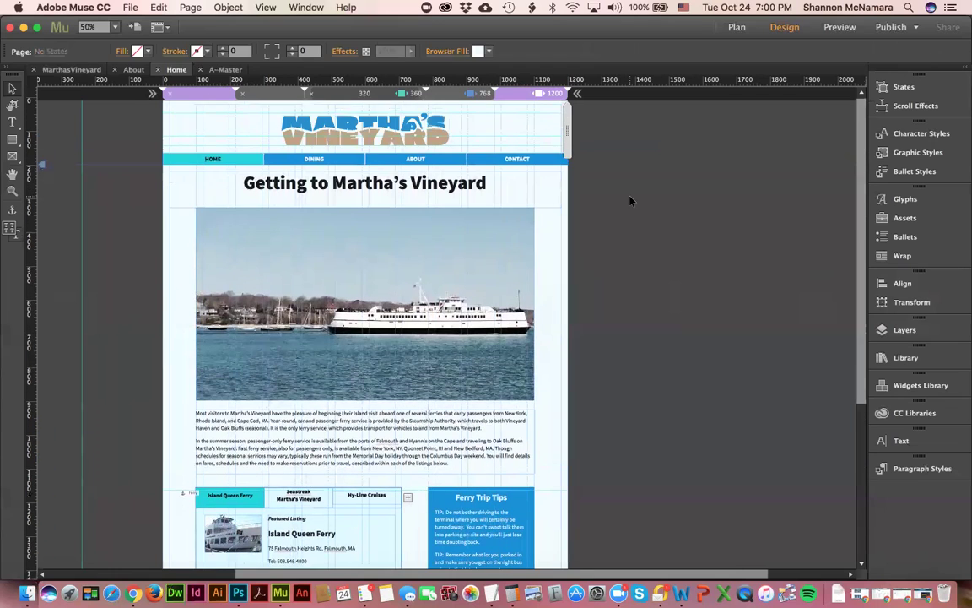
{"action": "scroll", "coordinate": [630, 200], "scroll_direction": "down", "scroll_amount": 5}
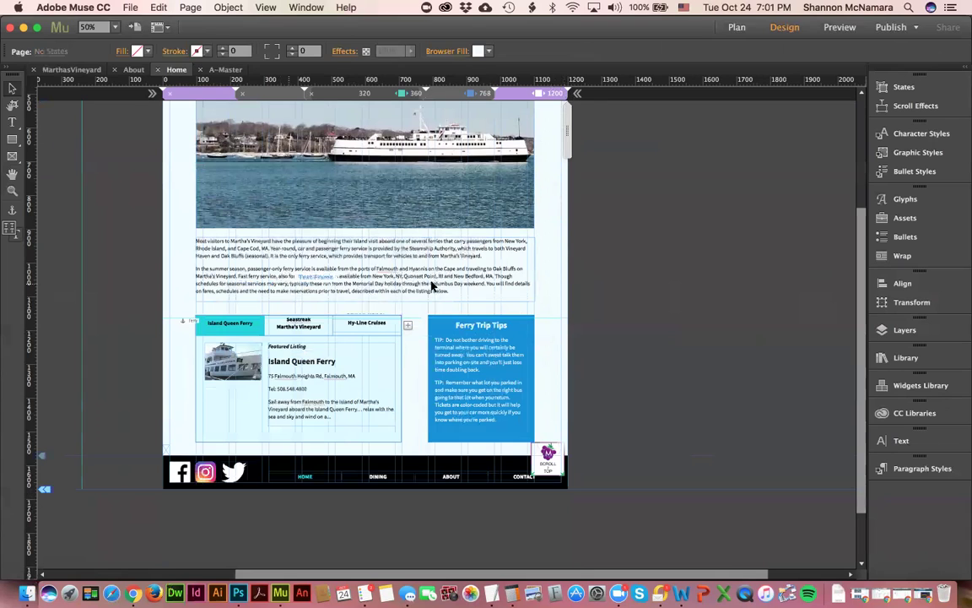
{"action": "scroll", "coordinate": [509, 200], "scroll_direction": "up", "scroll_amount": 3}
{"action": "left_click", "coordinate": [331, 192]}
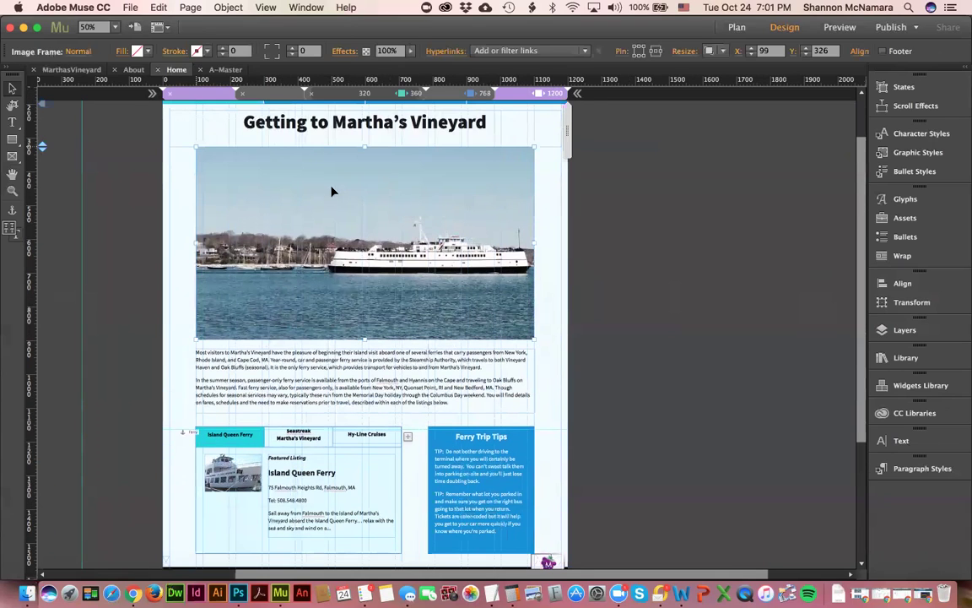
{"action": "left_click", "coordinate": [290, 343]}
{"action": "left_click", "coordinate": [334, 197]}
{"action": "left_click", "coordinate": [280, 122]}
{"action": "left_click", "coordinate": [453, 478]}
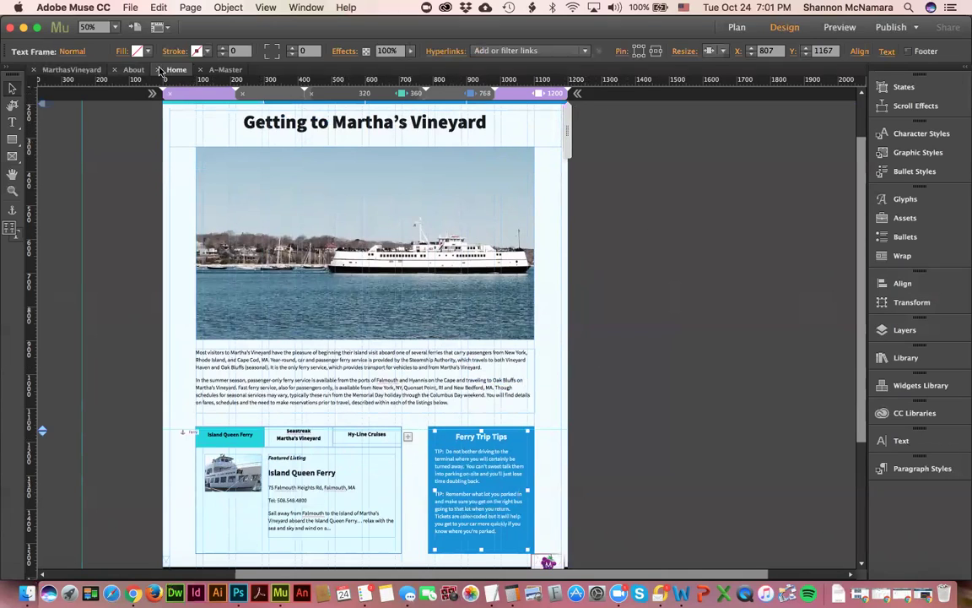
Step: Open the Dining page from the site plan and compare its heading layout at the 1200, 768 and 360 breakpoints, ending at 768
{"action": "left_click", "coordinate": [69, 77]}
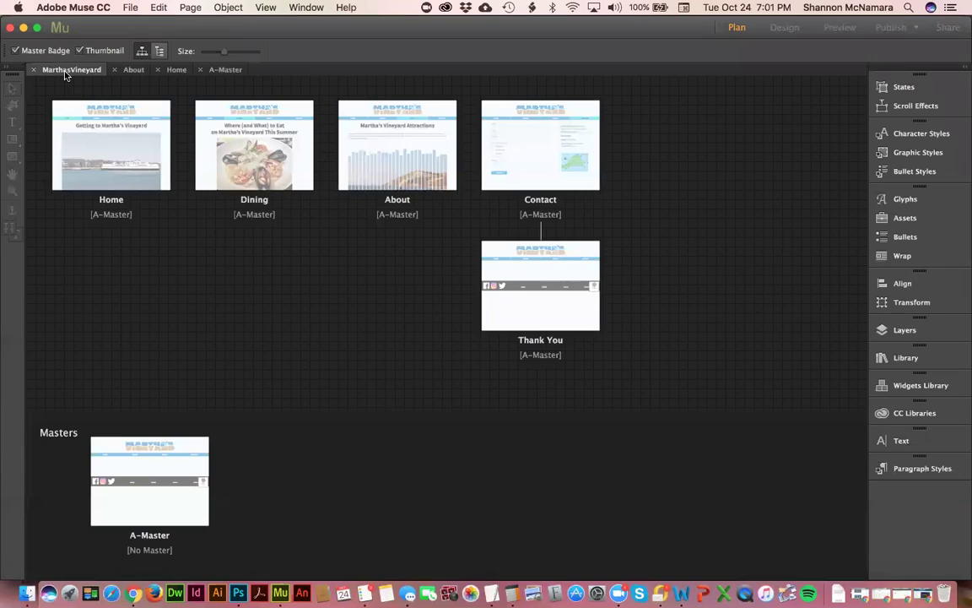
{"action": "double_click", "coordinate": [270, 132]}
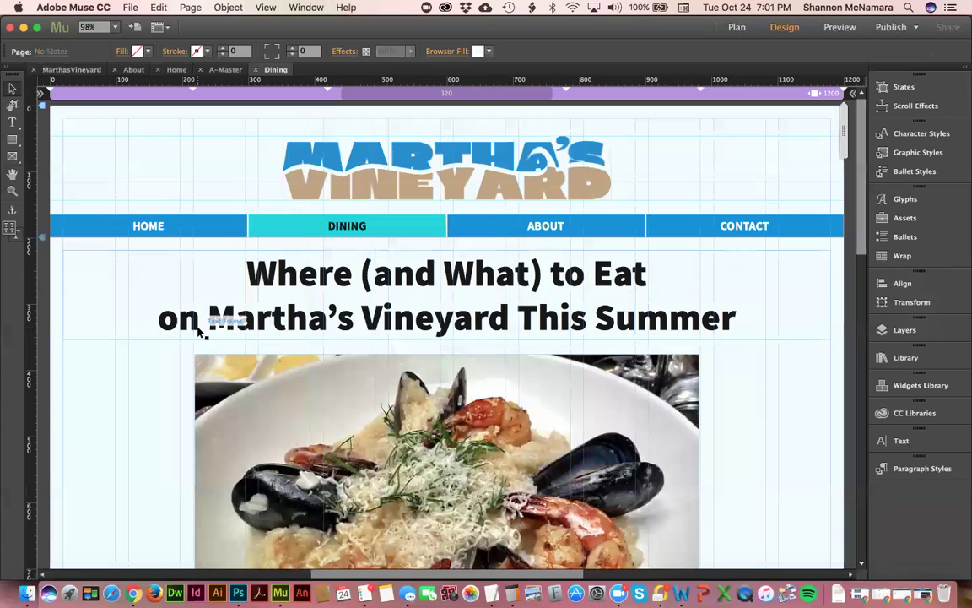
{"action": "left_click", "coordinate": [702, 93]}
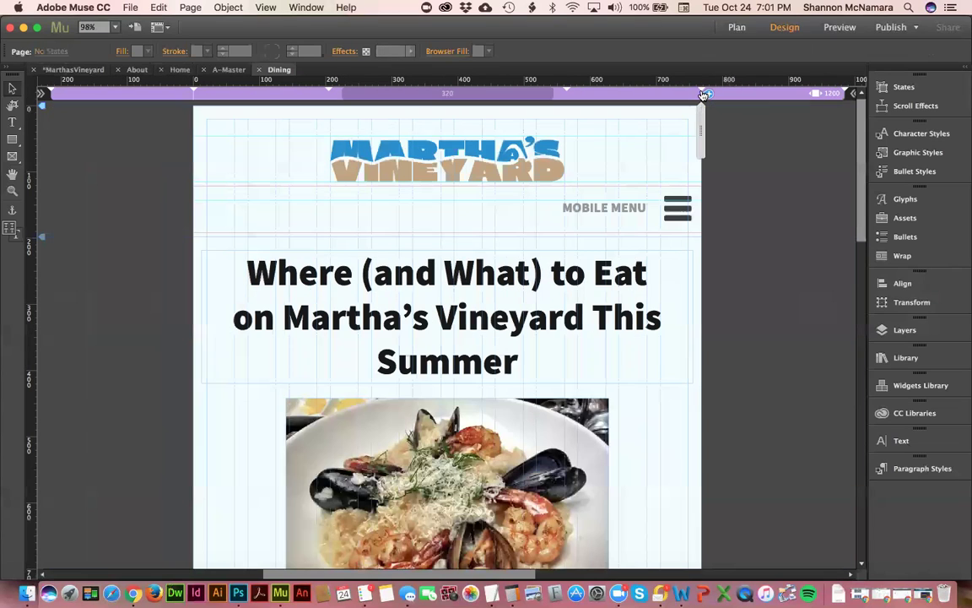
{"action": "left_click", "coordinate": [567, 94]}
{"action": "left_click", "coordinate": [564, 94]}
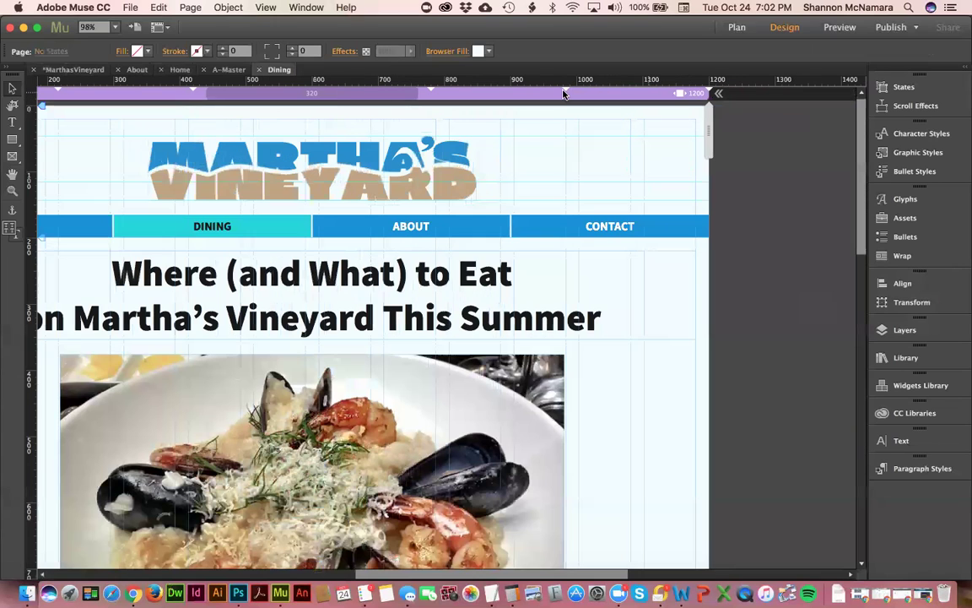
{"action": "left_click", "coordinate": [565, 95]}
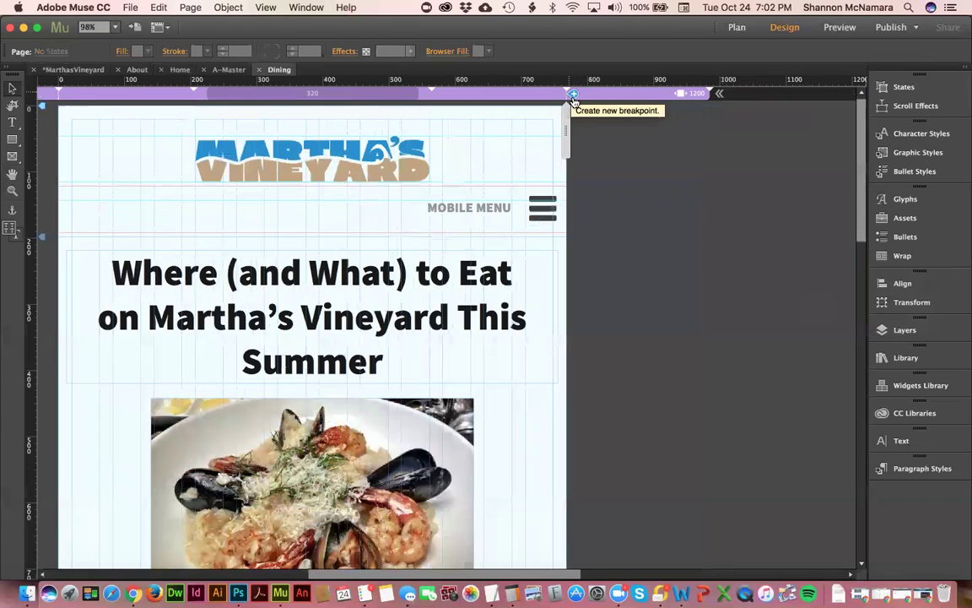
{"action": "left_click", "coordinate": [432, 94]}
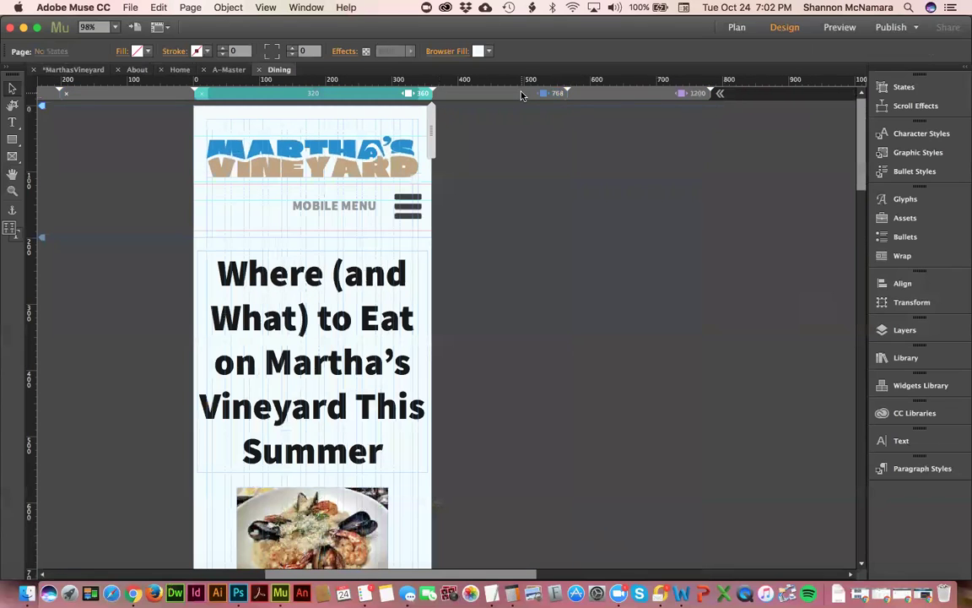
{"action": "left_click", "coordinate": [469, 84]}
Step: Try removing the line break before "on" in the Dining heading at the 768 breakpoint, and put the break back
{"action": "double_click", "coordinate": [119, 317]}
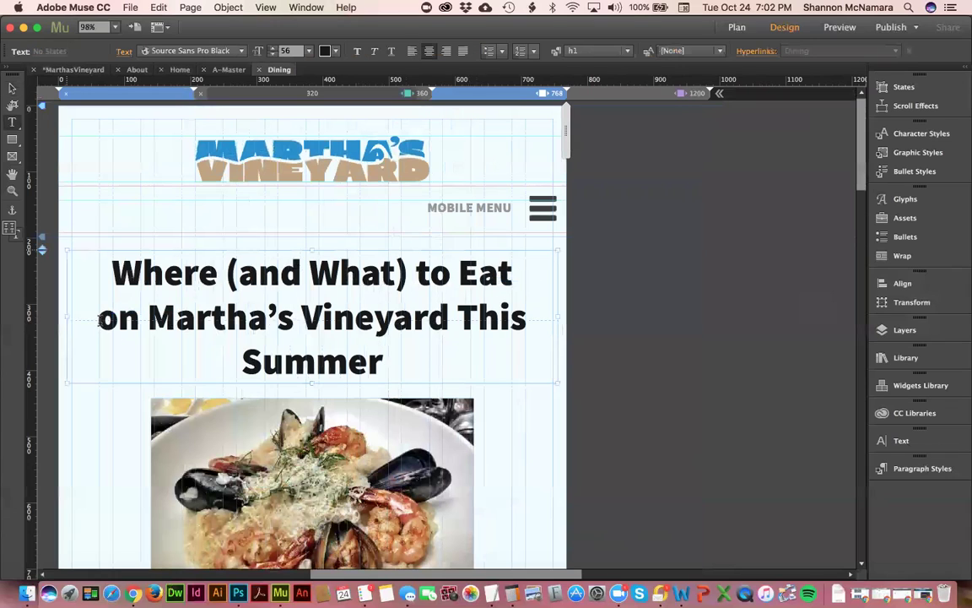
{"action": "key", "text": "BackSpace"}
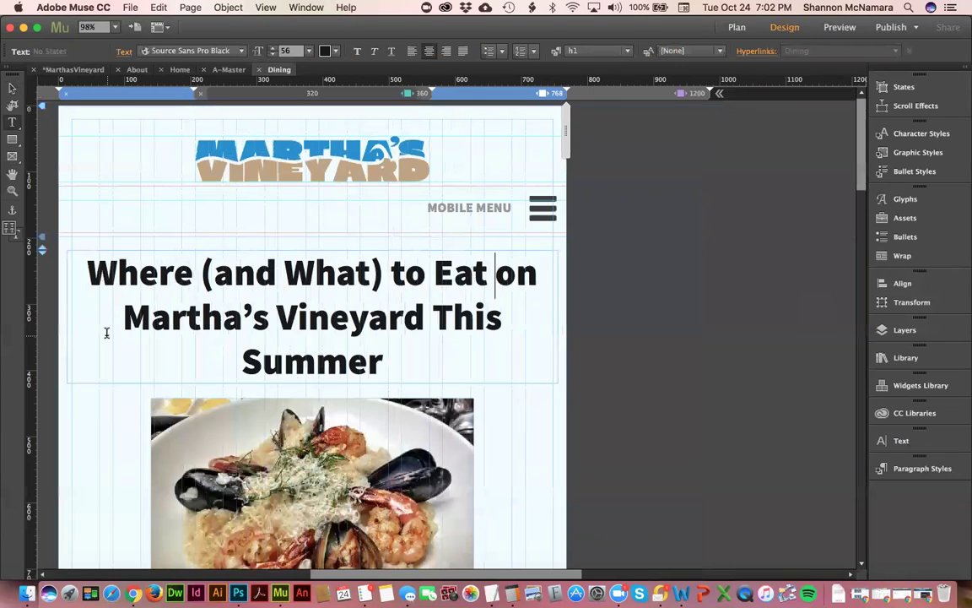
{"action": "left_click", "coordinate": [241, 363]}
{"action": "key", "text": "BackSpace"}
{"action": "left_click", "coordinate": [497, 272]}
{"action": "key", "text": "Return"}
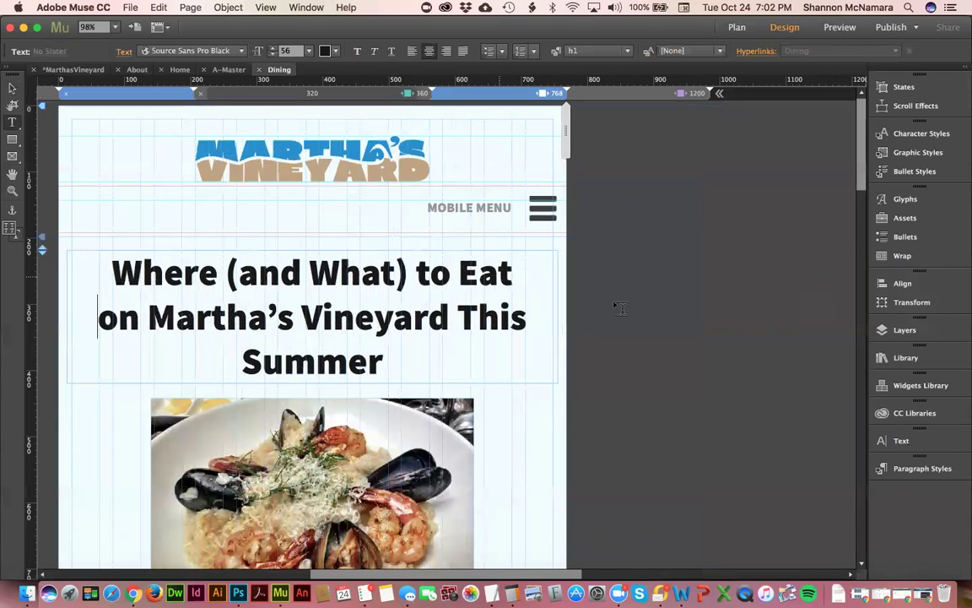
Step: Widen the Dining heading's text frame on both sides to span the full page width at the 768 breakpoint
{"action": "left_click", "coordinate": [11, 87]}
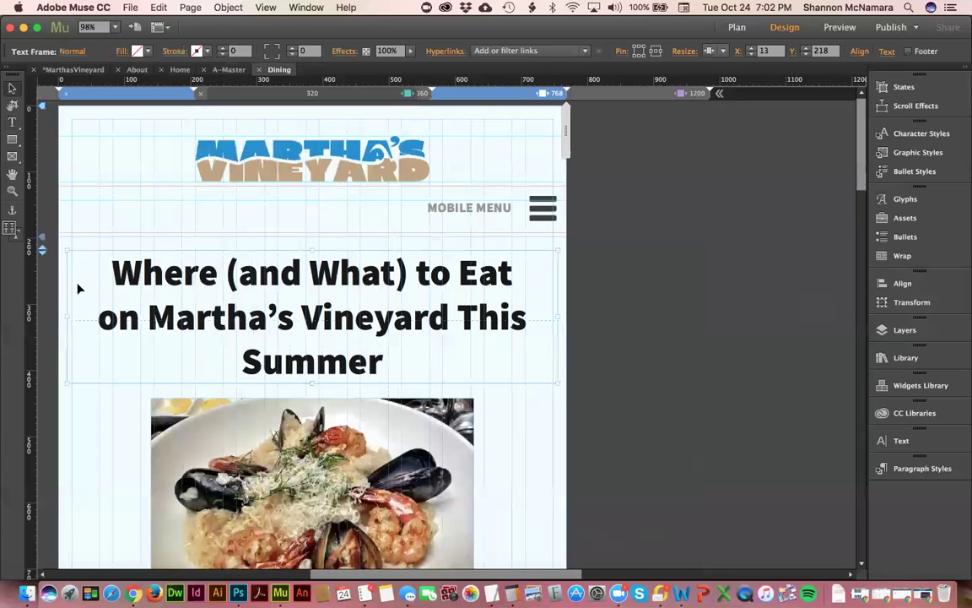
{"action": "left_click_drag", "start_coordinate": [65, 316], "coordinate": [110, 318]}
{"action": "left_click_drag", "start_coordinate": [610, 316], "coordinate": [615, 315]}
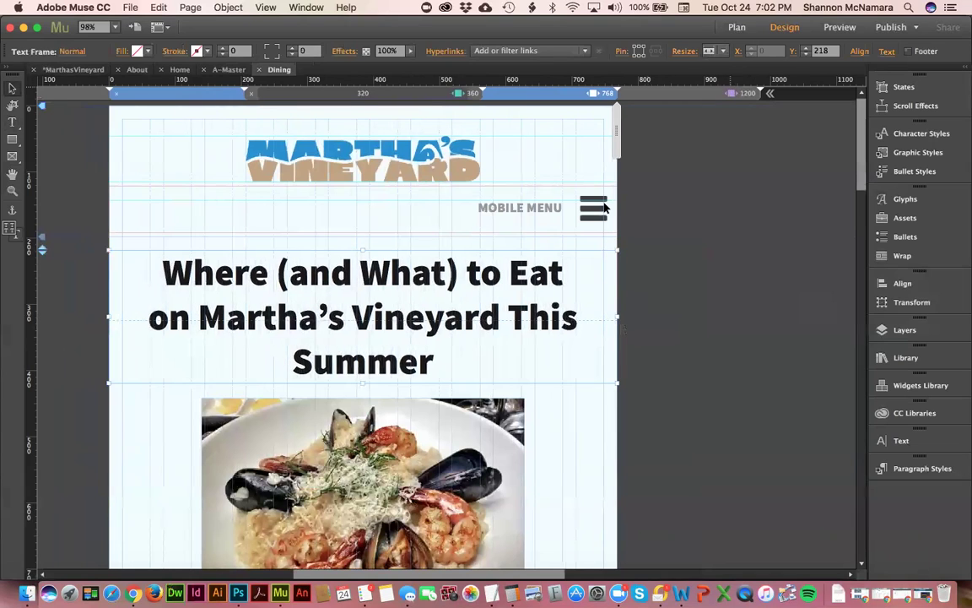
Step: Reduce the Dining heading's text size to 55 and remove the line break before "on"
{"action": "double_click", "coordinate": [461, 271]}
{"action": "key", "text": "super+a"}
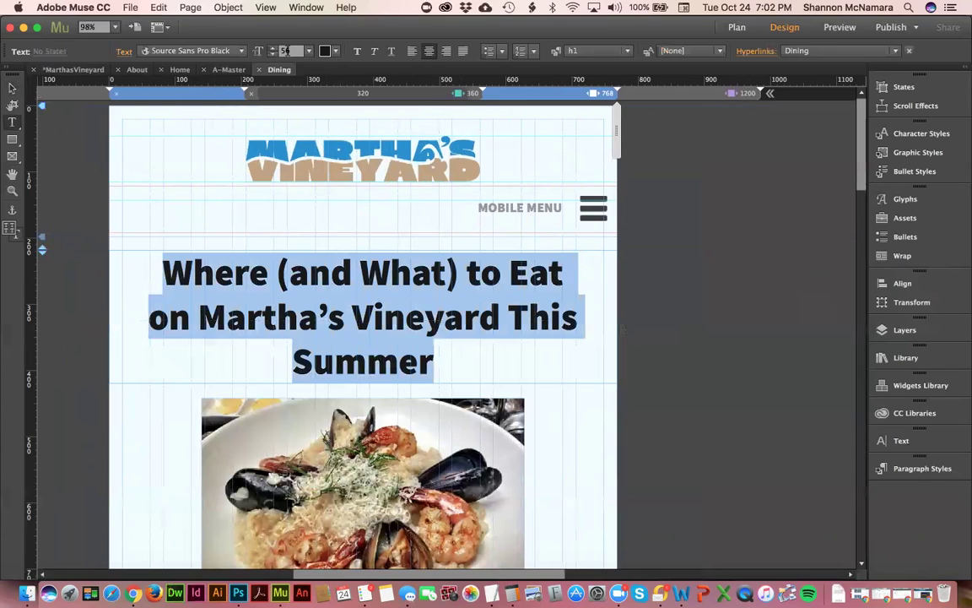
{"action": "left_click", "coordinate": [289, 51]}
{"action": "key", "text": "Return"}
{"action": "left_click", "coordinate": [273, 54]}
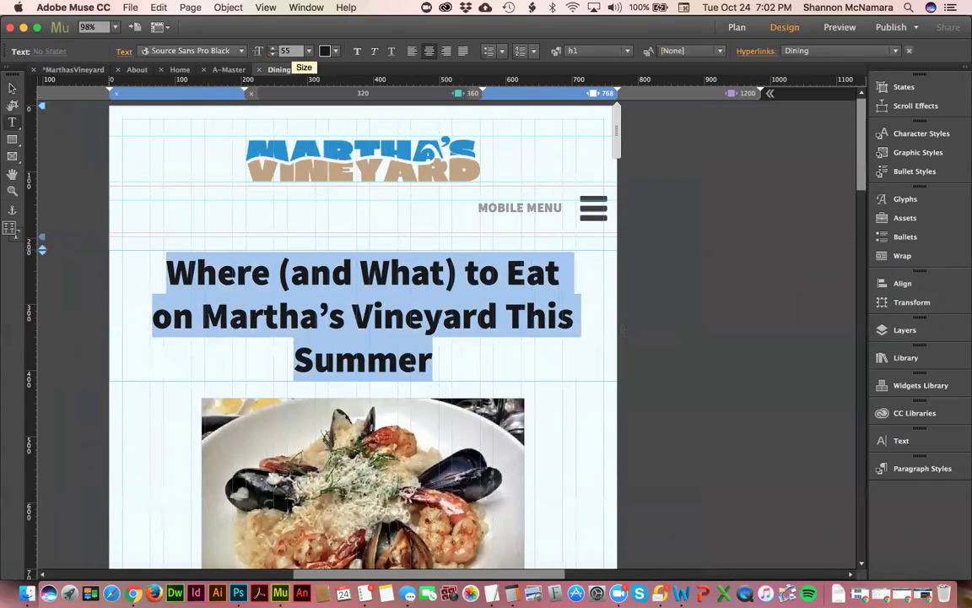
{"action": "left_click", "coordinate": [152, 319]}
{"action": "key", "text": "BackSpace"}
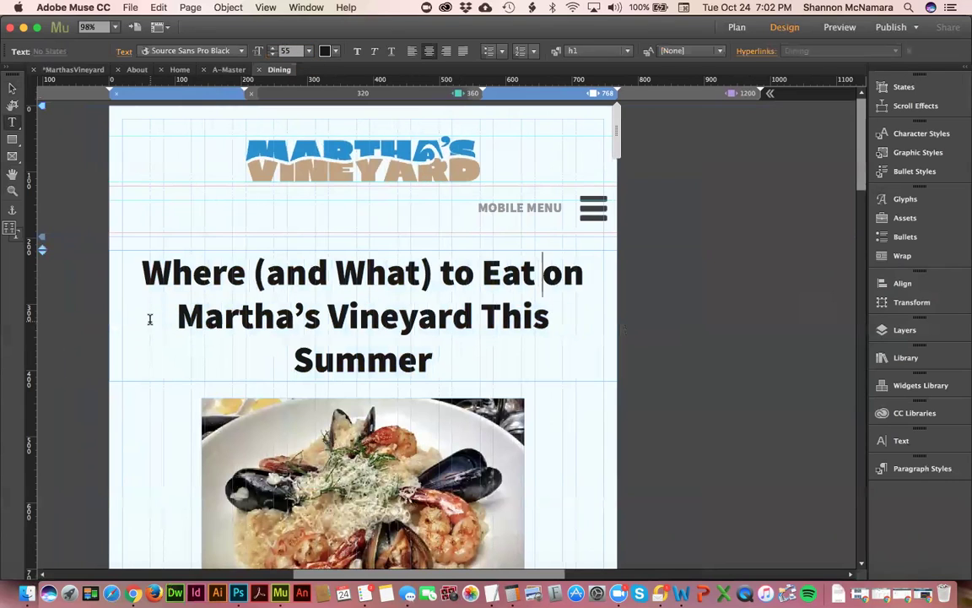
Step: Set the whole Dining heading's letter spacing to -2 and its text size to 56
{"action": "key", "text": "super+a"}
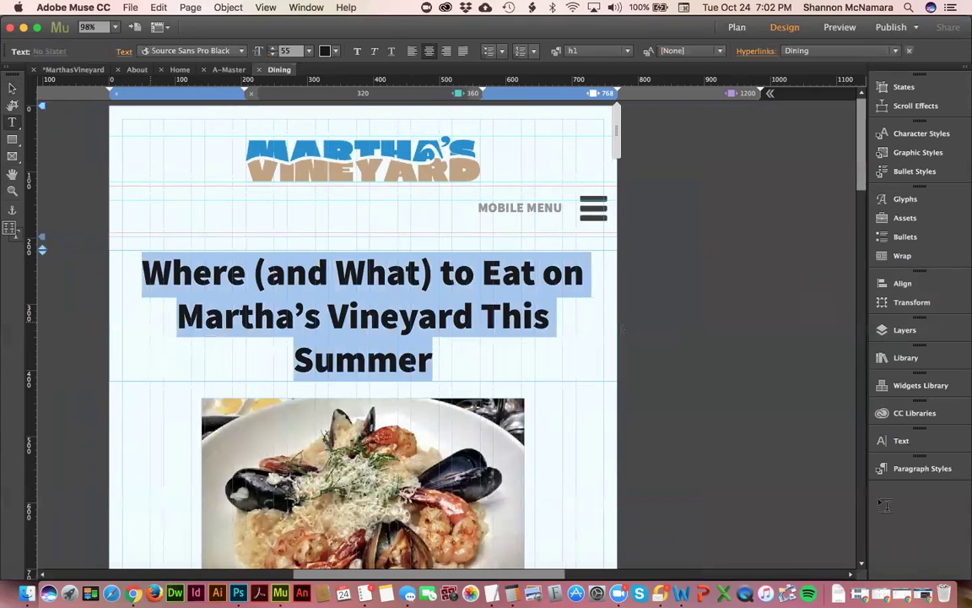
{"action": "left_click", "coordinate": [896, 439]}
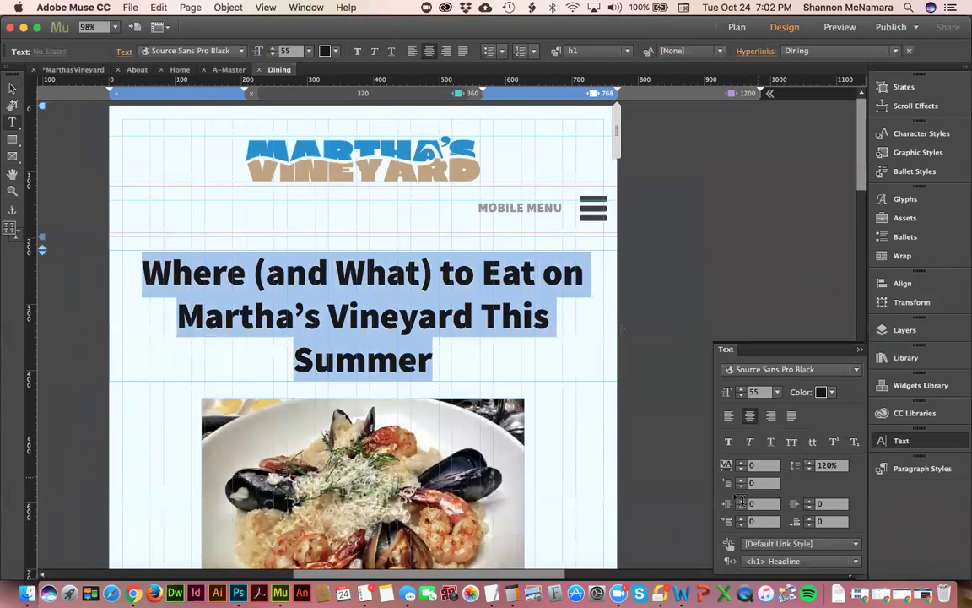
{"action": "left_click", "coordinate": [764, 465]}
{"action": "key", "text": "Down"}
{"action": "key", "text": "Down"}
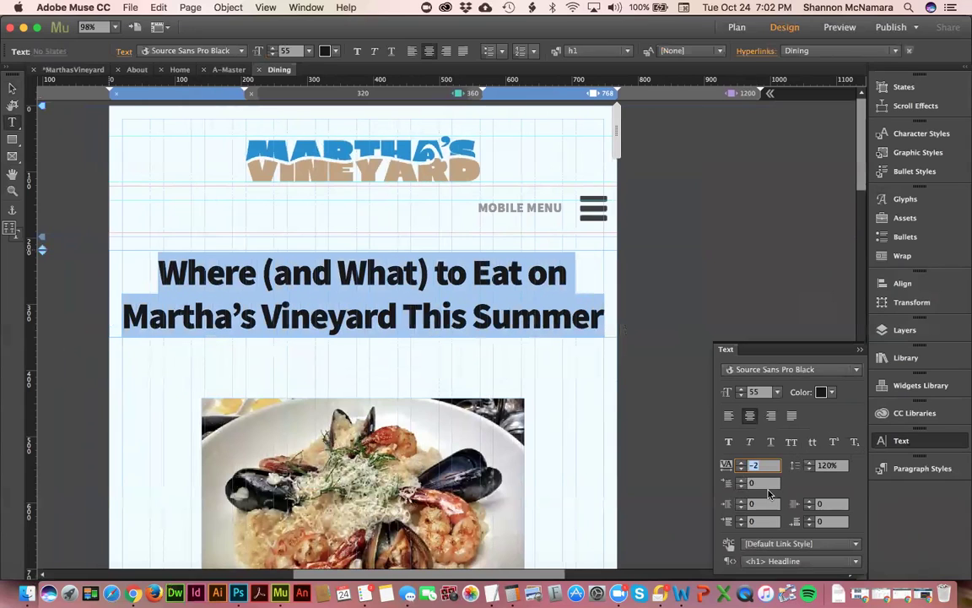
{"action": "left_click", "coordinate": [289, 52]}
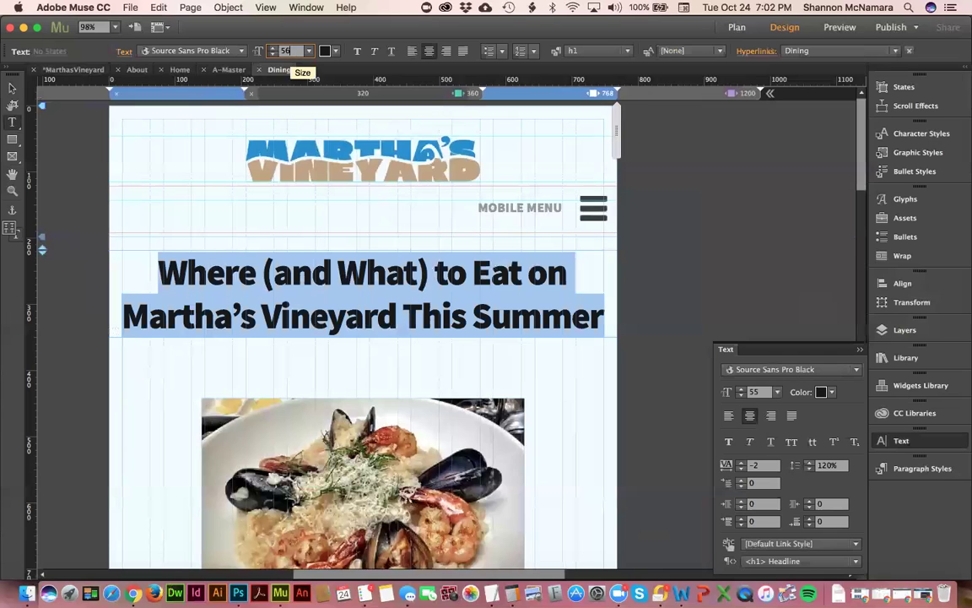
{"action": "key", "text": "Up"}
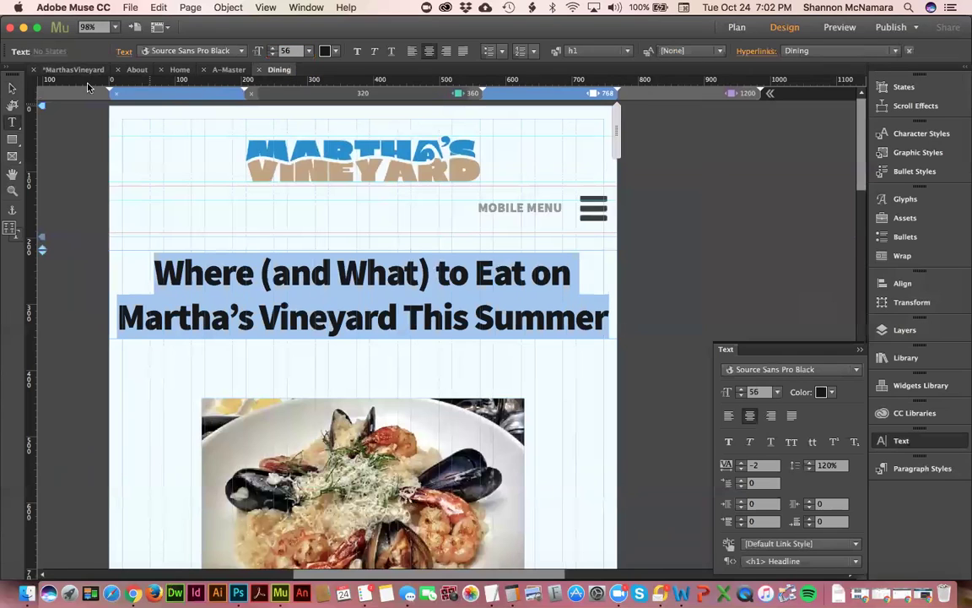
{"action": "left_click", "coordinate": [11, 88]}
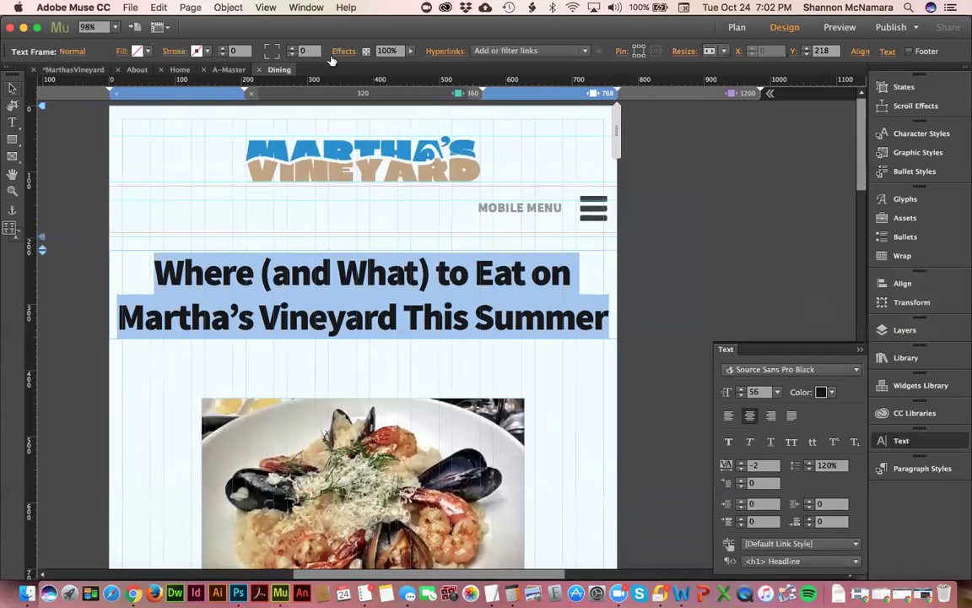
Step: Simulate progressively narrower browser widths on the Home page, from 1200 down to just below 768, to check how its layout adapts
{"action": "left_click", "coordinate": [179, 70]}
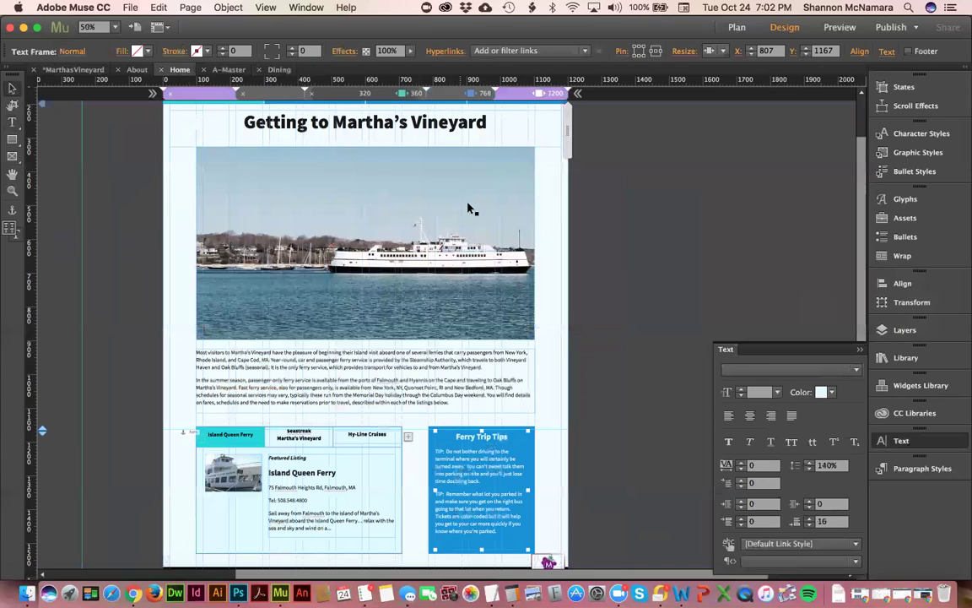
{"action": "left_click", "coordinate": [633, 281]}
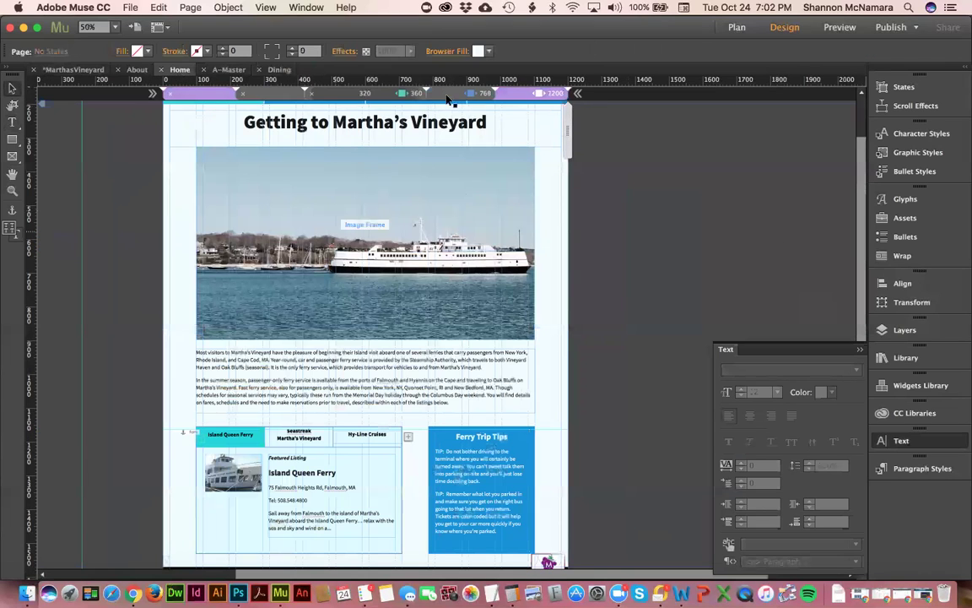
{"action": "left_click_drag", "start_coordinate": [564, 122], "coordinate": [549, 121]}
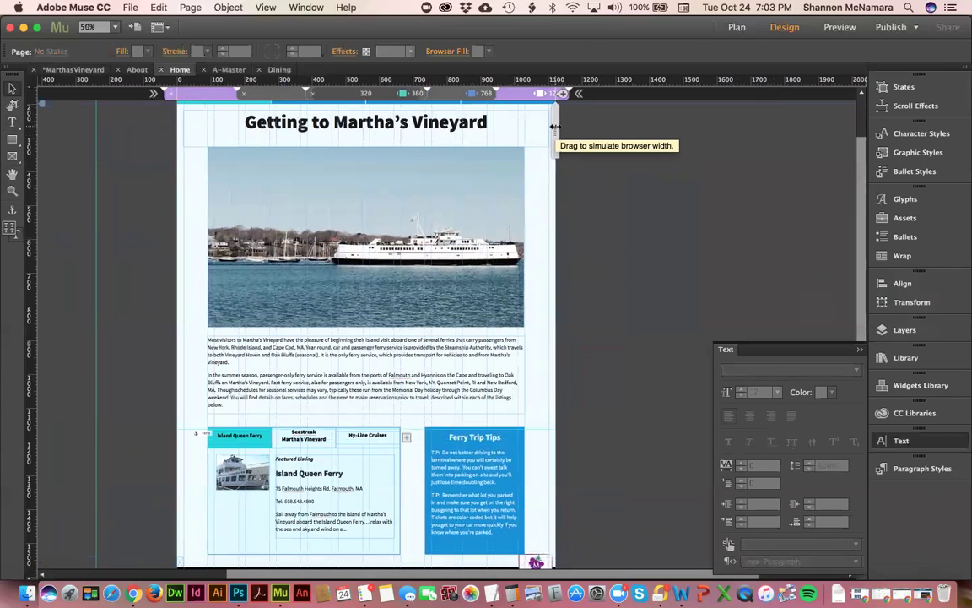
{"action": "left_click_drag", "start_coordinate": [554, 127], "coordinate": [523, 118]}
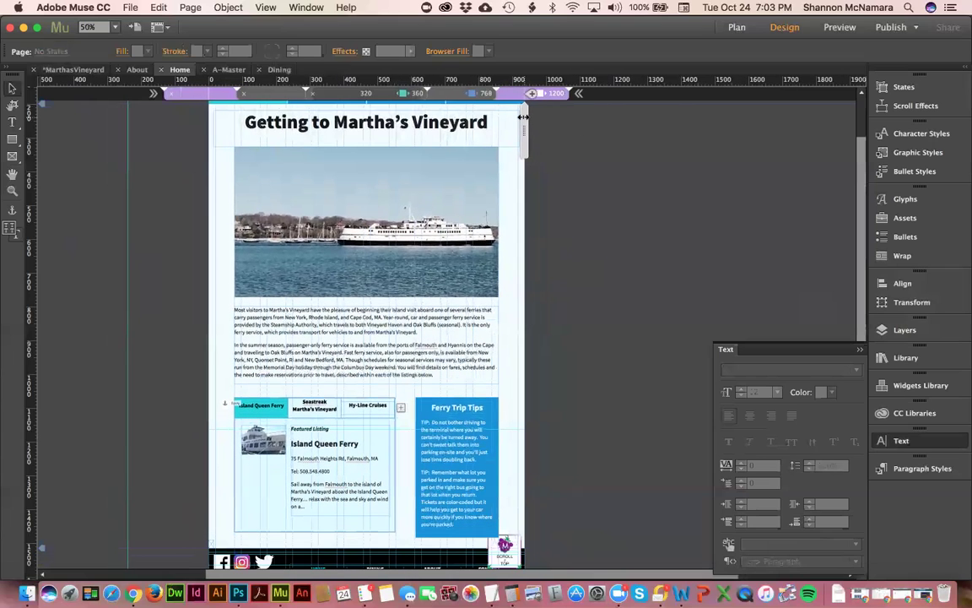
{"action": "left_click_drag", "start_coordinate": [523, 117], "coordinate": [512, 119]}
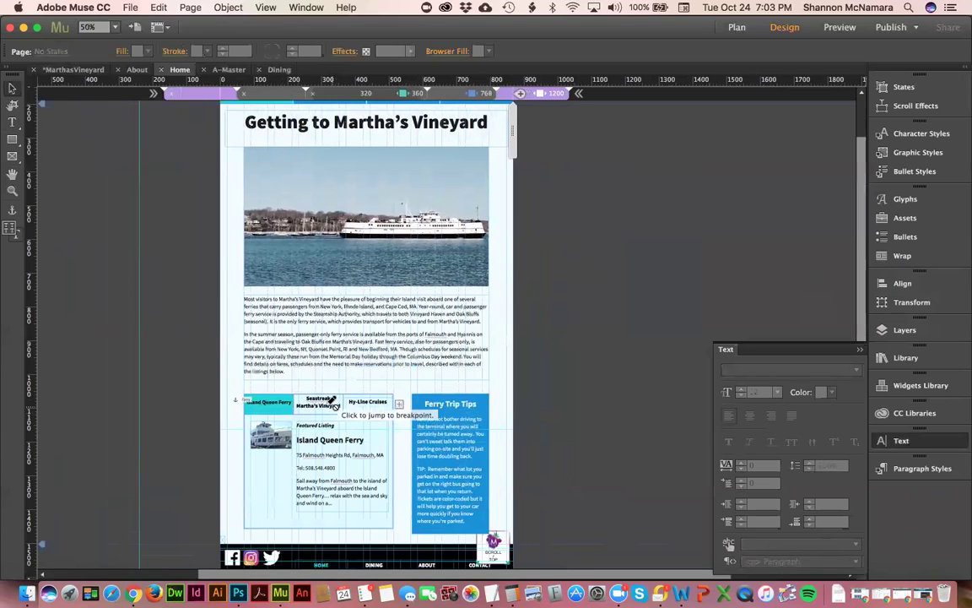
{"action": "left_click_drag", "start_coordinate": [511, 136], "coordinate": [501, 135]}
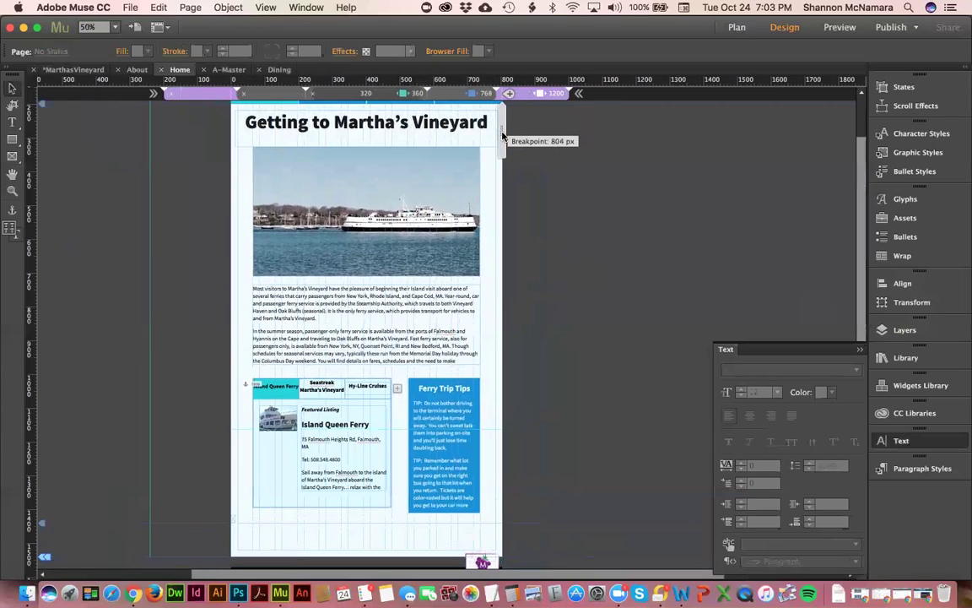
{"action": "left_click_drag", "start_coordinate": [502, 135], "coordinate": [501, 137]}
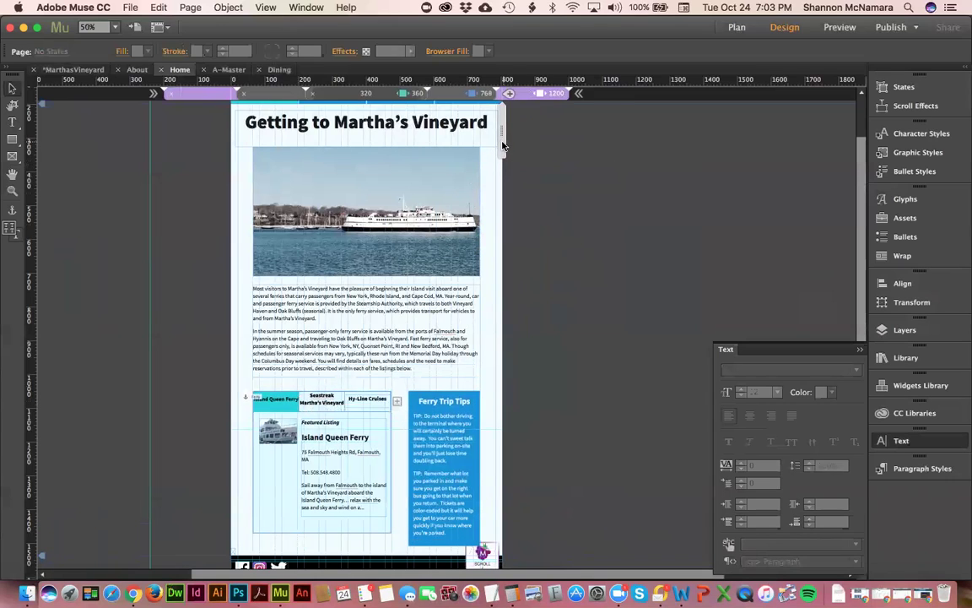
{"action": "left_click_drag", "start_coordinate": [501, 146], "coordinate": [494, 145]}
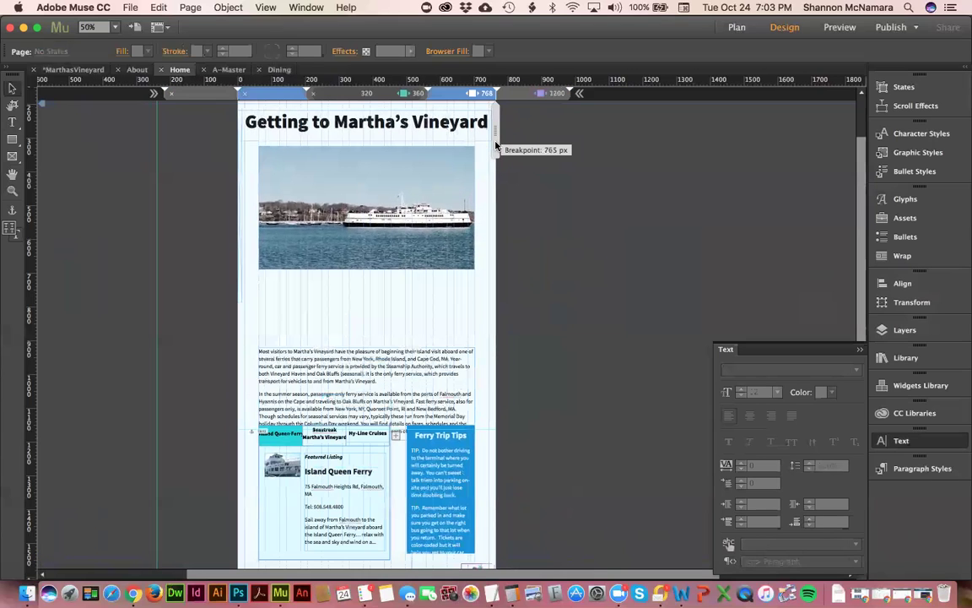
Step: Return the Home page to the 1200 breakpoint and select the ferry tabbed panel to inspect it
{"action": "left_click", "coordinate": [522, 95]}
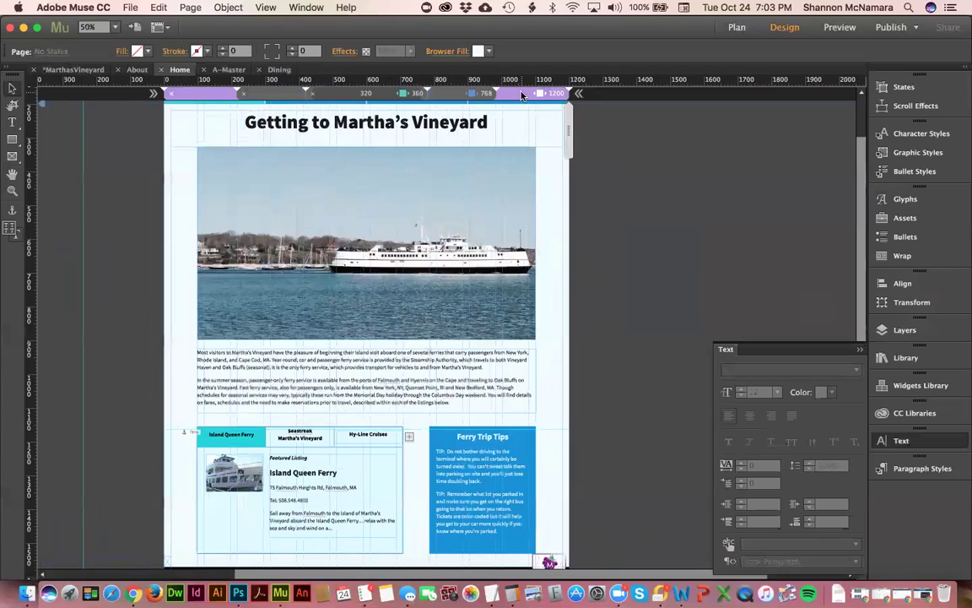
{"action": "left_click", "coordinate": [361, 529]}
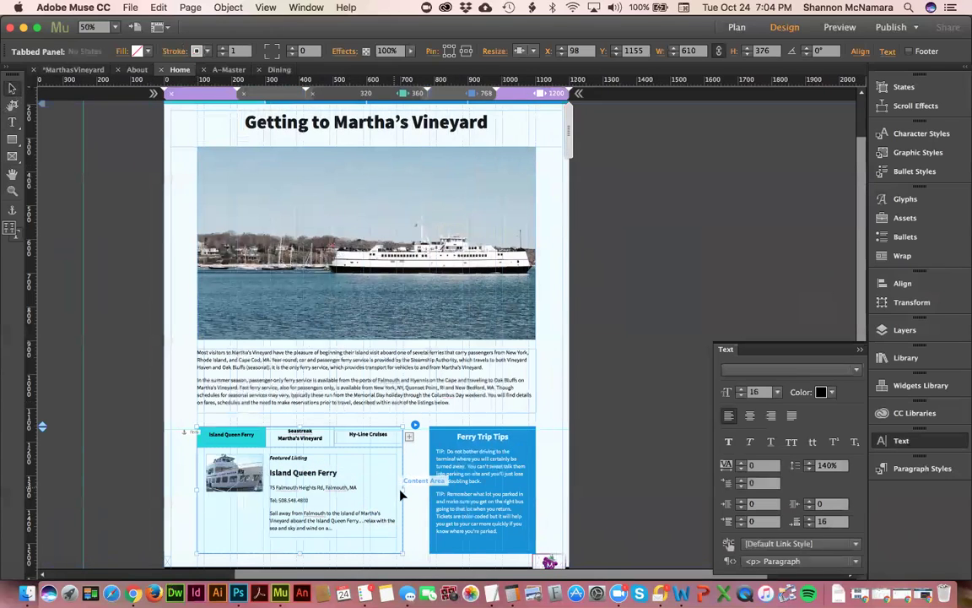
{"action": "left_click", "coordinate": [406, 496]}
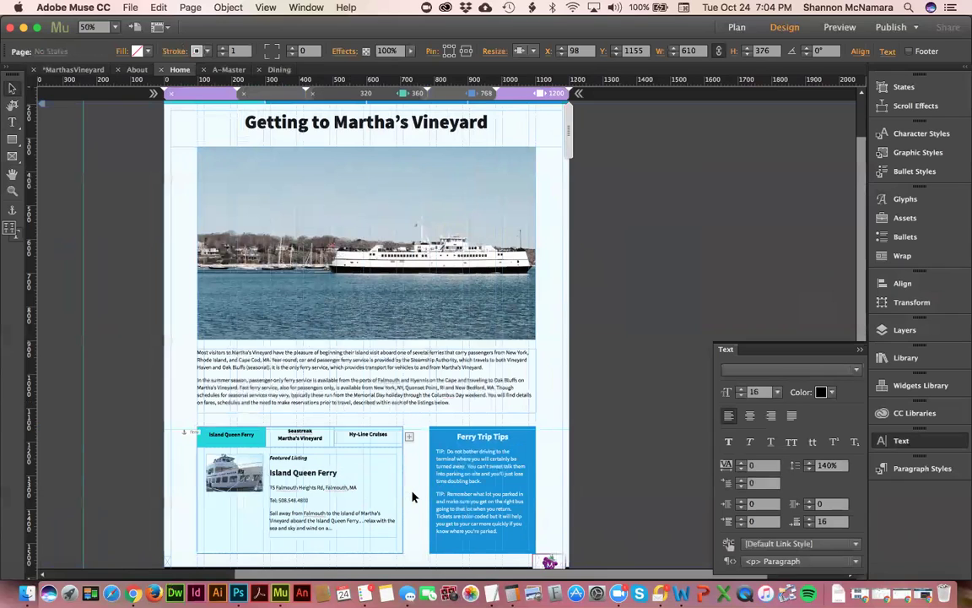
Step: Widen the ferry tabbed panel to 650 and check how it adapts when the simulated browser width narrows to 768
{"action": "left_click", "coordinate": [403, 496]}
{"action": "left_click_drag", "start_coordinate": [404, 495], "coordinate": [413, 489]}
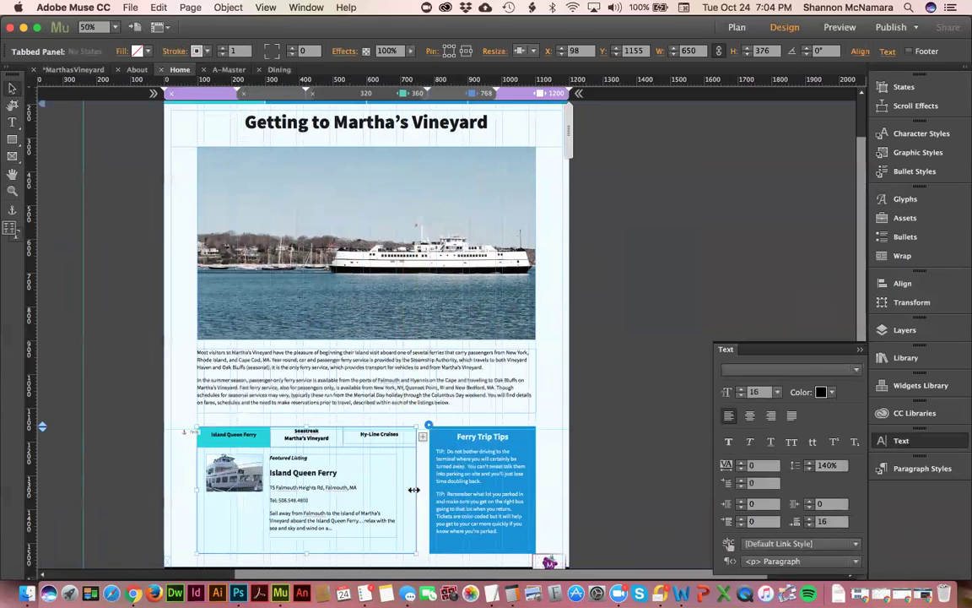
{"action": "left_click", "coordinate": [577, 455]}
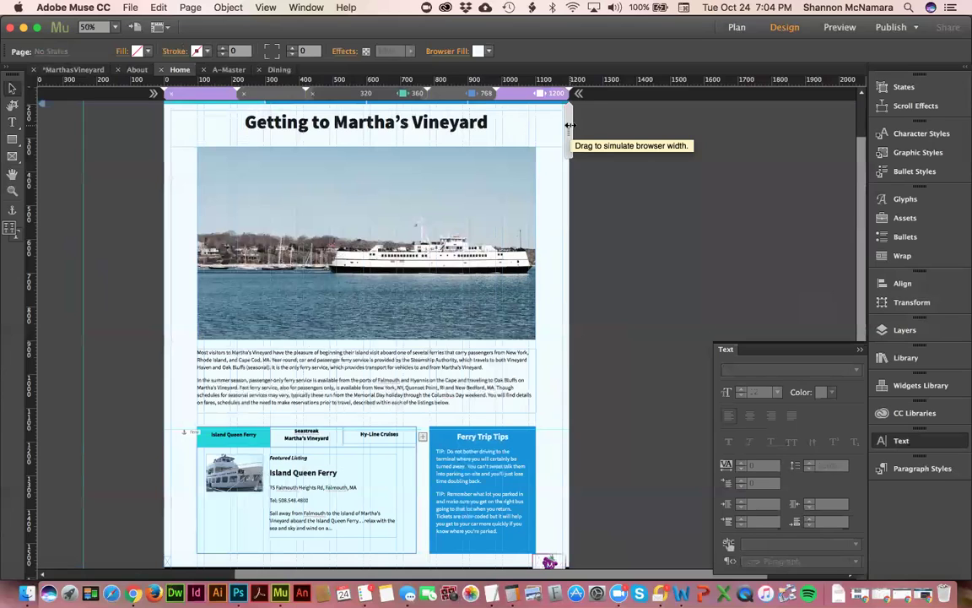
{"action": "mouse_move", "coordinate": [569, 125]}
{"action": "left_mouse_down"}
{"action": "mouse_move", "coordinate": [546, 129]}
{"action": "mouse_move", "coordinate": [496, 108]}
{"action": "left_mouse_up"}
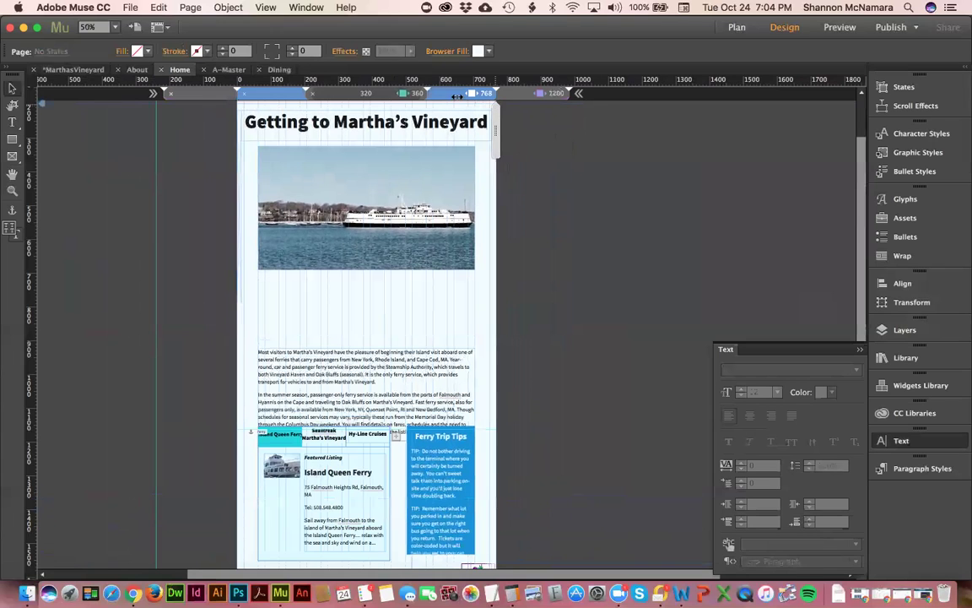
{"action": "left_click", "coordinate": [512, 100]}
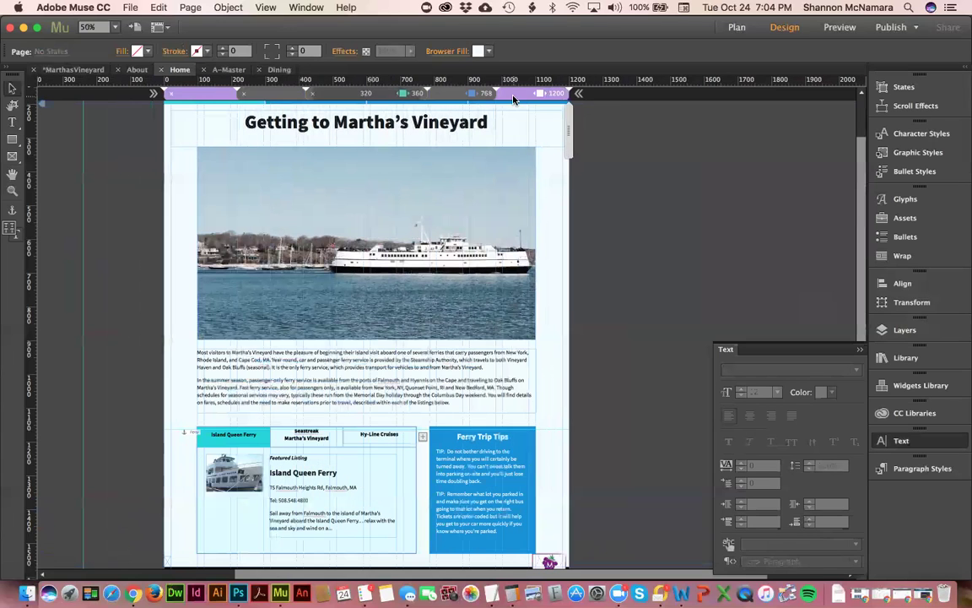
Step: Break the Island Queen Ferry tab label onto two lines before "Ferry"
{"action": "left_click", "coordinate": [242, 437]}
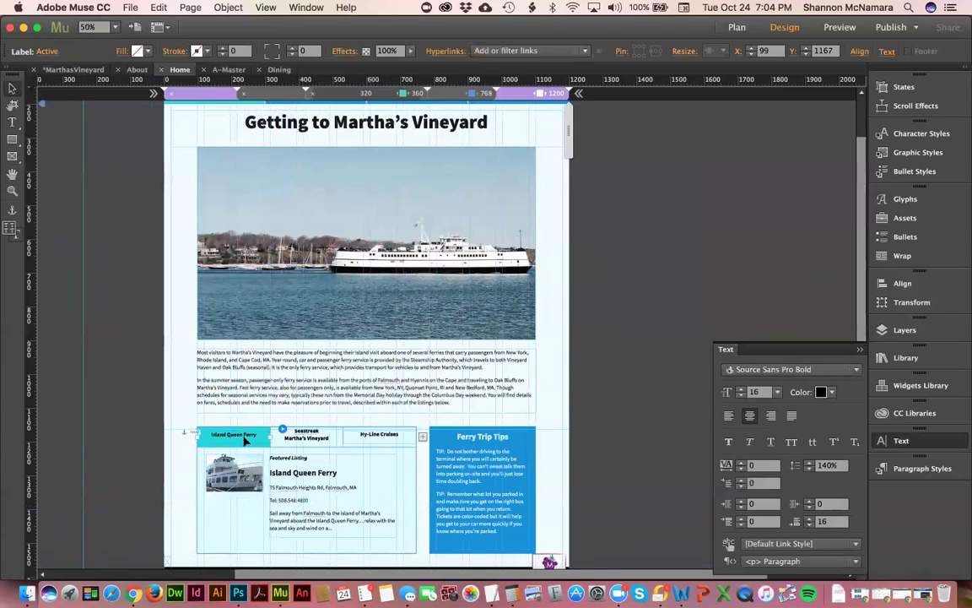
{"action": "double_click", "coordinate": [245, 441]}
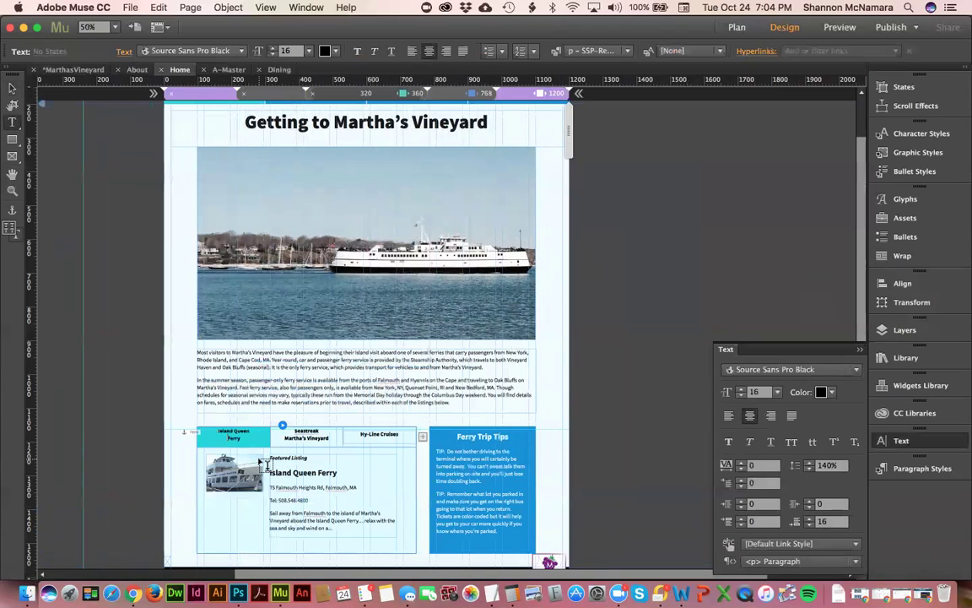
{"action": "key", "text": "Return"}
Step: Try tightening the tracking of the Seastreak Martha's Vineyard tab label to -1
{"action": "left_click_drag", "start_coordinate": [294, 431], "coordinate": [331, 440]}
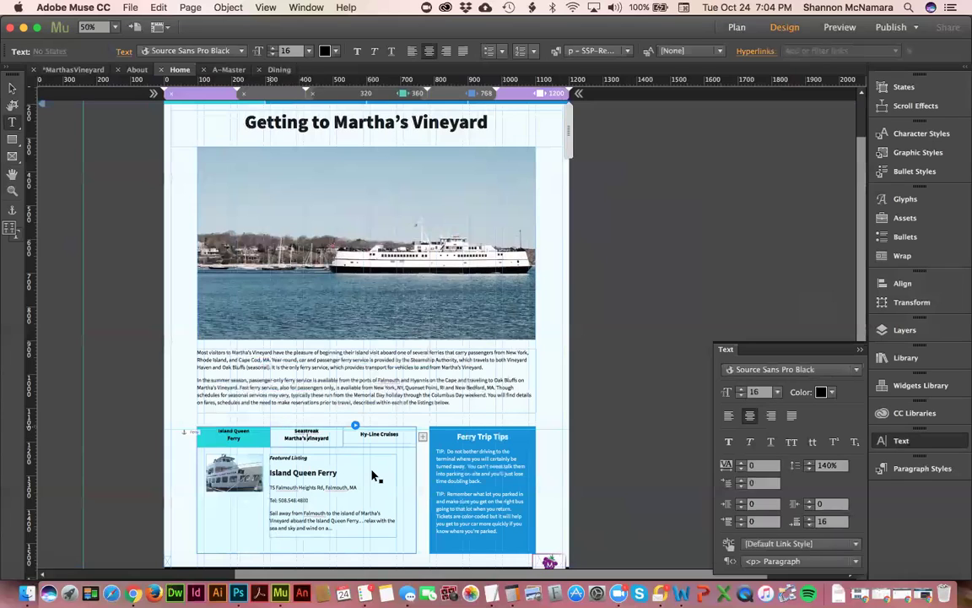
{"action": "left_click", "coordinate": [750, 465]}
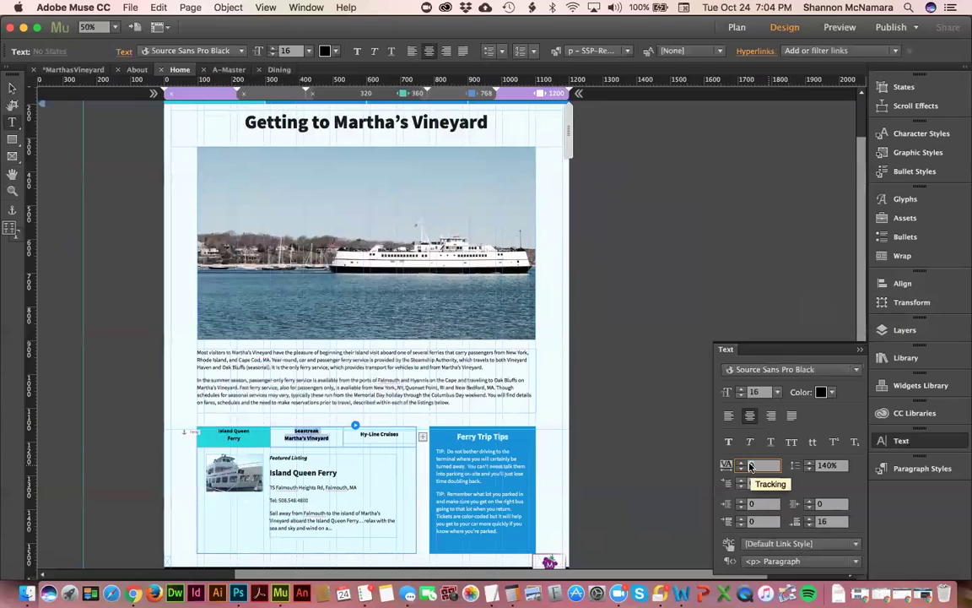
{"action": "key", "text": "Down"}
{"action": "key", "text": "Down"}
{"action": "key", "text": "Up"}
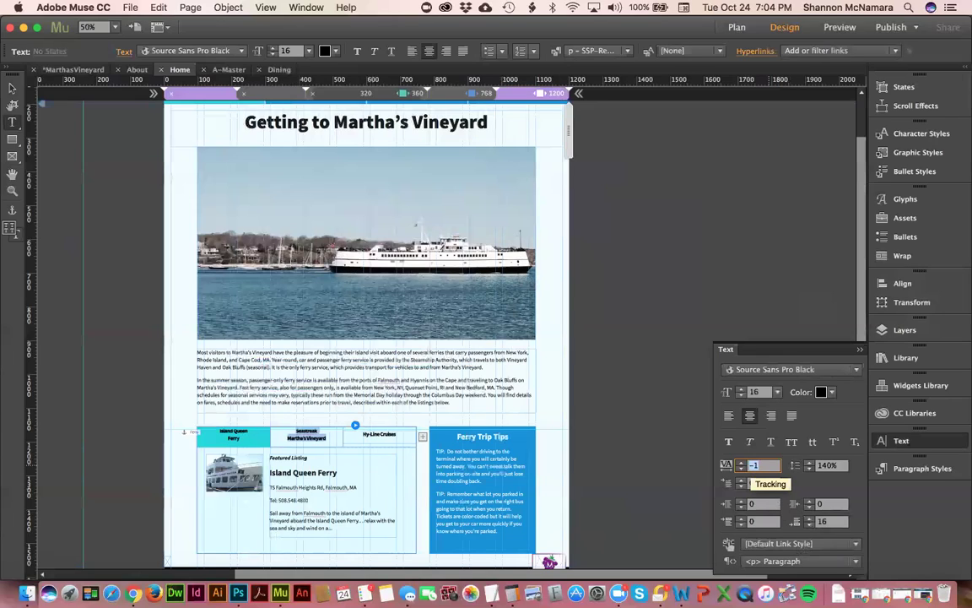
{"action": "left_click", "coordinate": [12, 87]}
{"action": "left_click", "coordinate": [158, 329]}
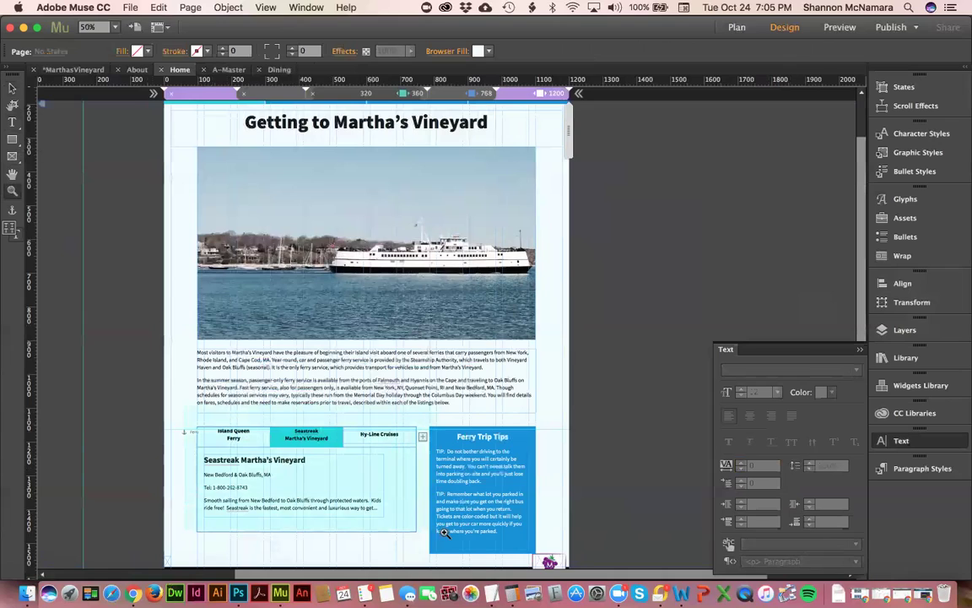
Step: Make the ferry tab row taller by temporarily adding an extra line break in the Seastreak Martha's Vineyard tab label
{"action": "left_click", "coordinate": [402, 482]}
{"action": "left_click", "coordinate": [12, 121]}
{"action": "left_click", "coordinate": [424, 229]}
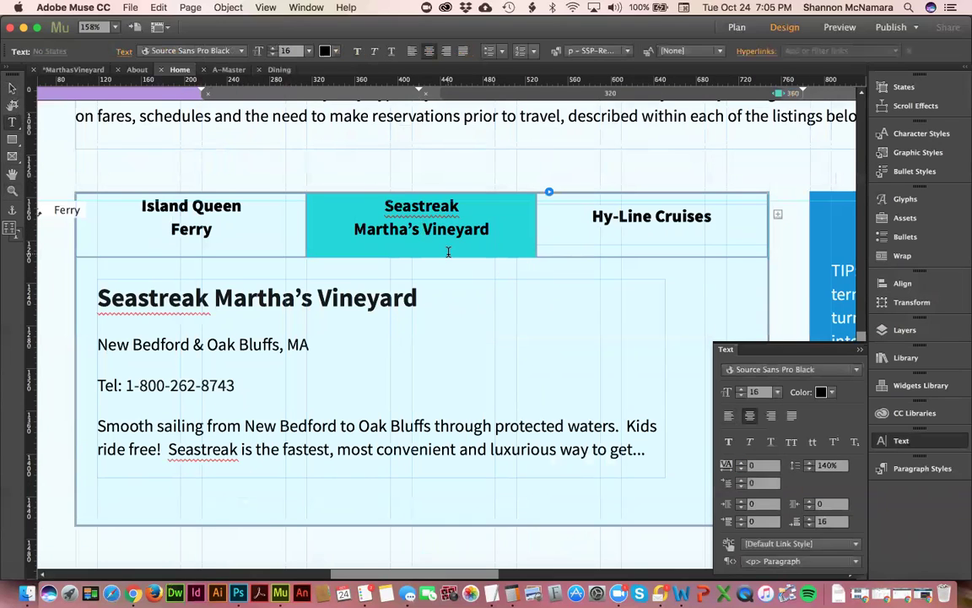
{"action": "key", "text": "Return"}
{"action": "key", "text": "BackSpace"}
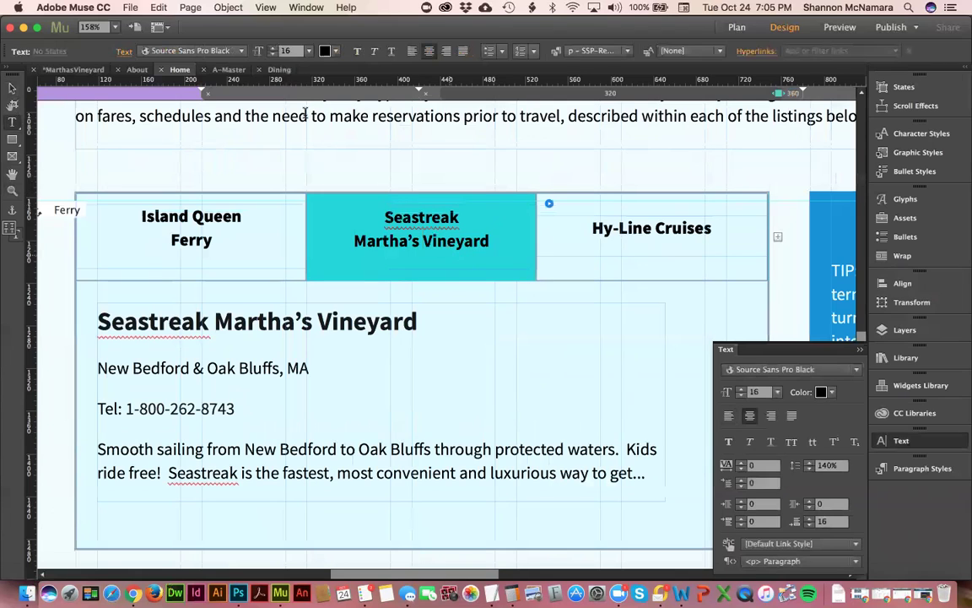
{"action": "left_click", "coordinate": [12, 88]}
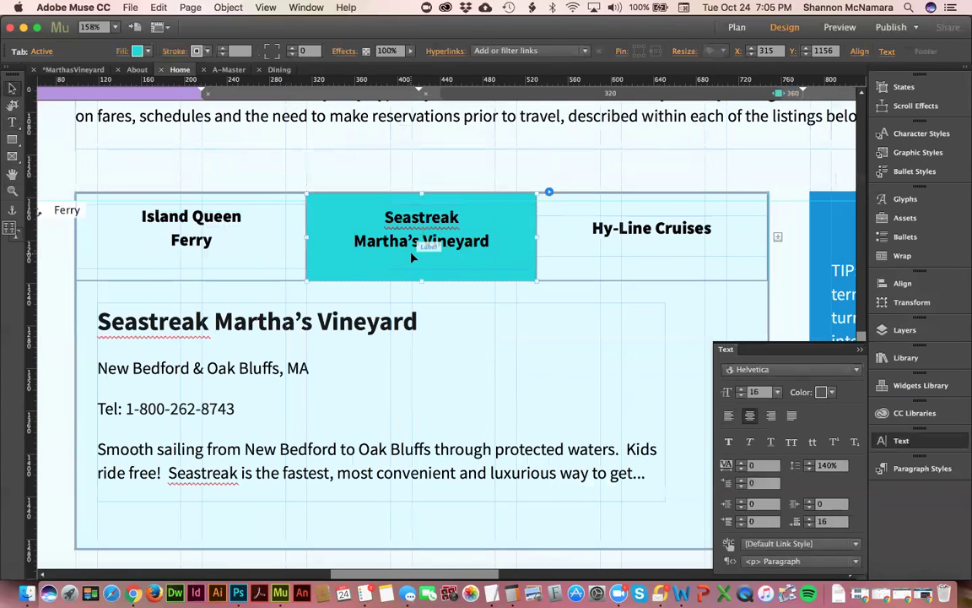
{"action": "left_click", "coordinate": [791, 260]}
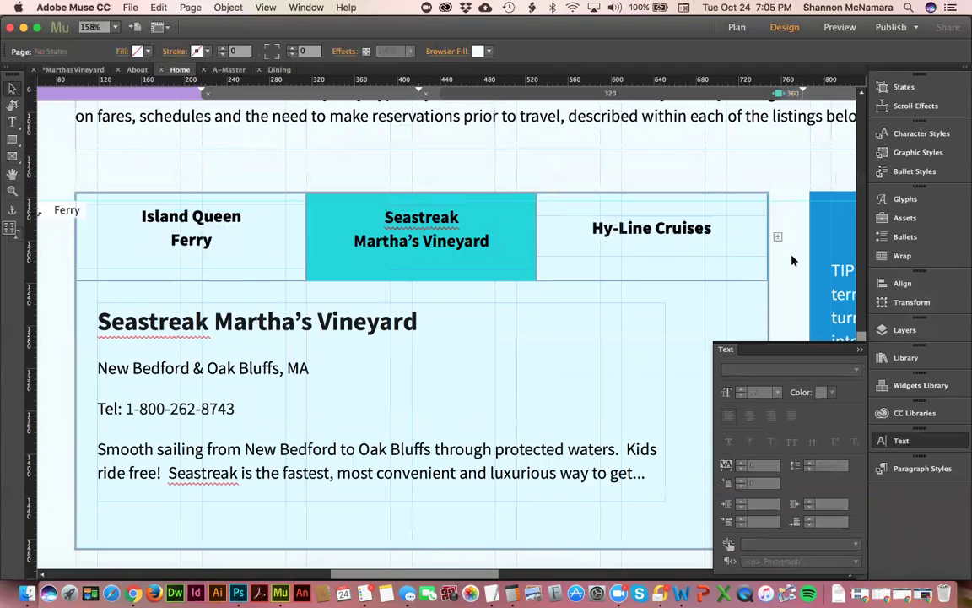
Step: Fit the whole Home page in view, simulate narrowing the browser from 1200 to 768, and return to the 1200 breakpoint
{"action": "key", "text": "super+0"}
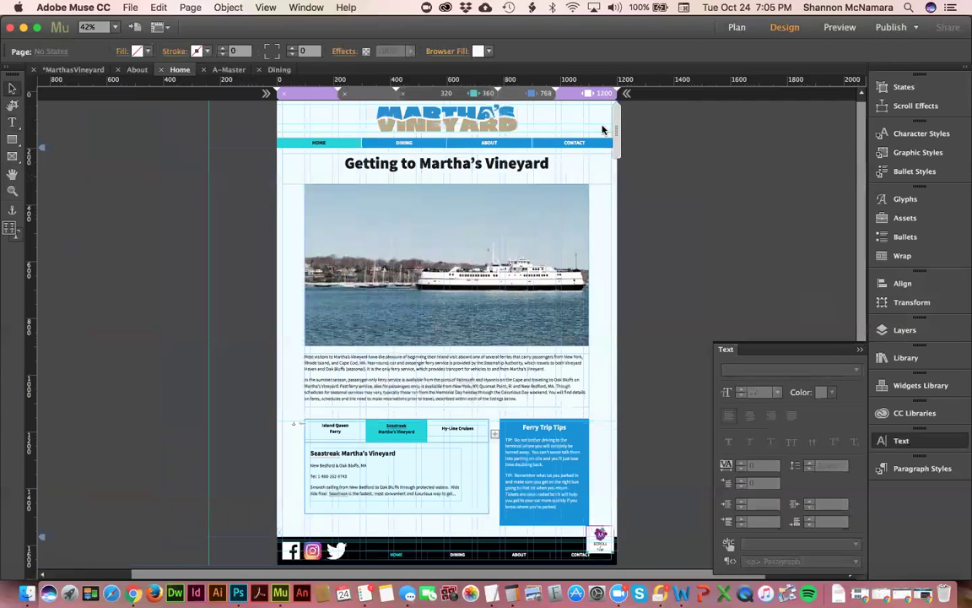
{"action": "left_click_drag", "start_coordinate": [616, 127], "coordinate": [559, 124]}
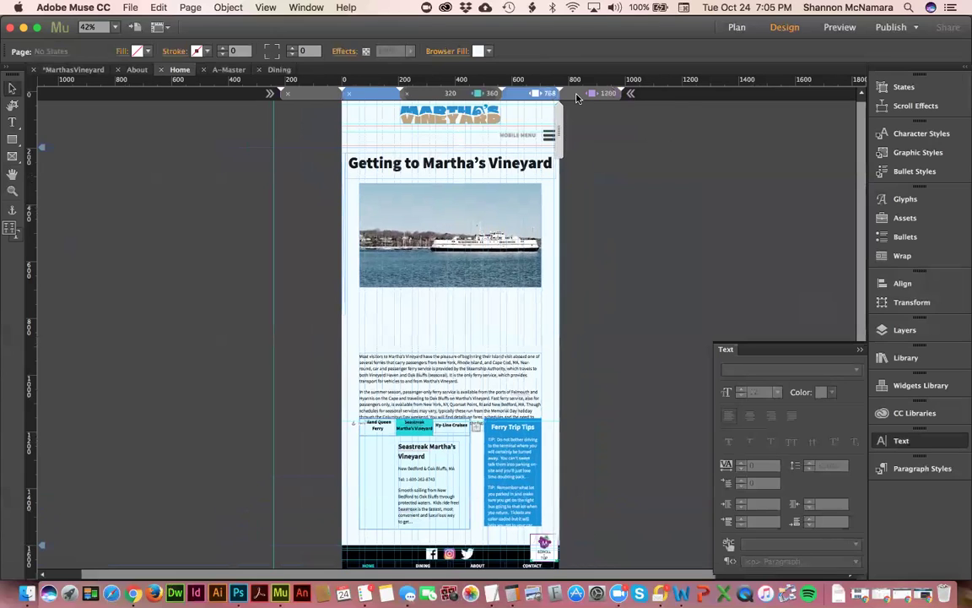
{"action": "left_click", "coordinate": [576, 98]}
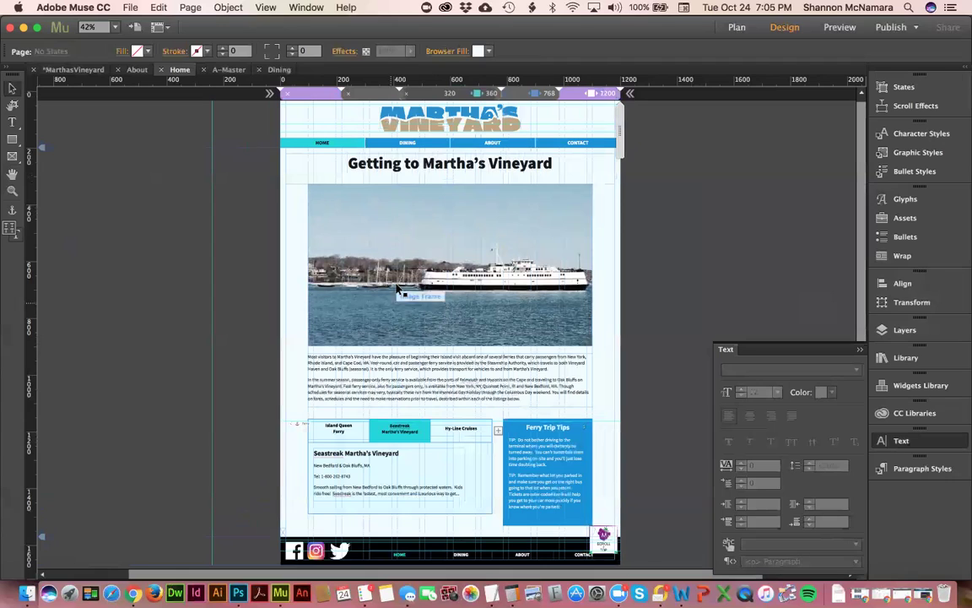
Step: Compare the Home page at the 768 and 1200 breakpoints, inspecting the Ferry Trip Tips box, intro text and ferry image
{"action": "left_click", "coordinate": [549, 470]}
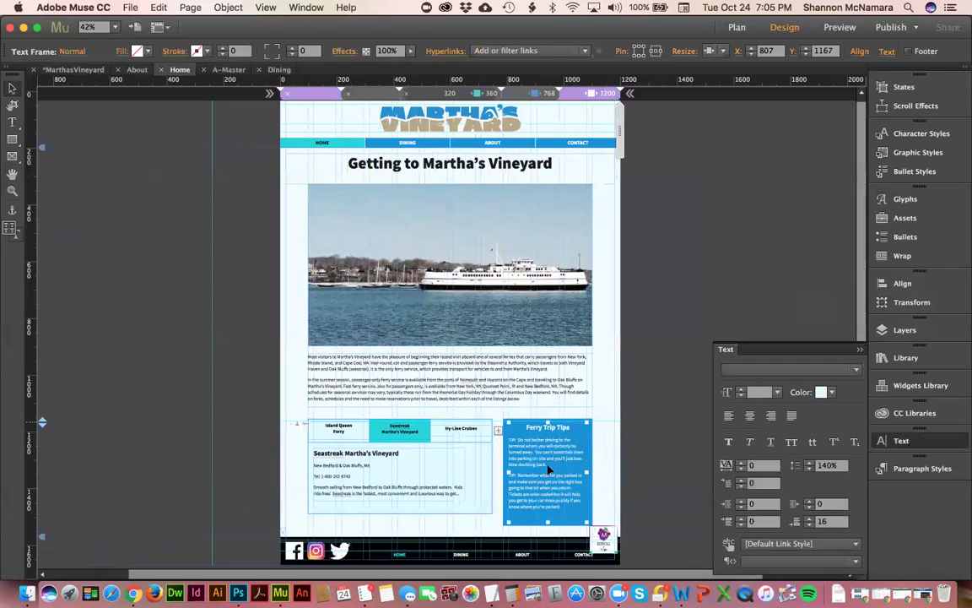
{"action": "left_click", "coordinate": [642, 384]}
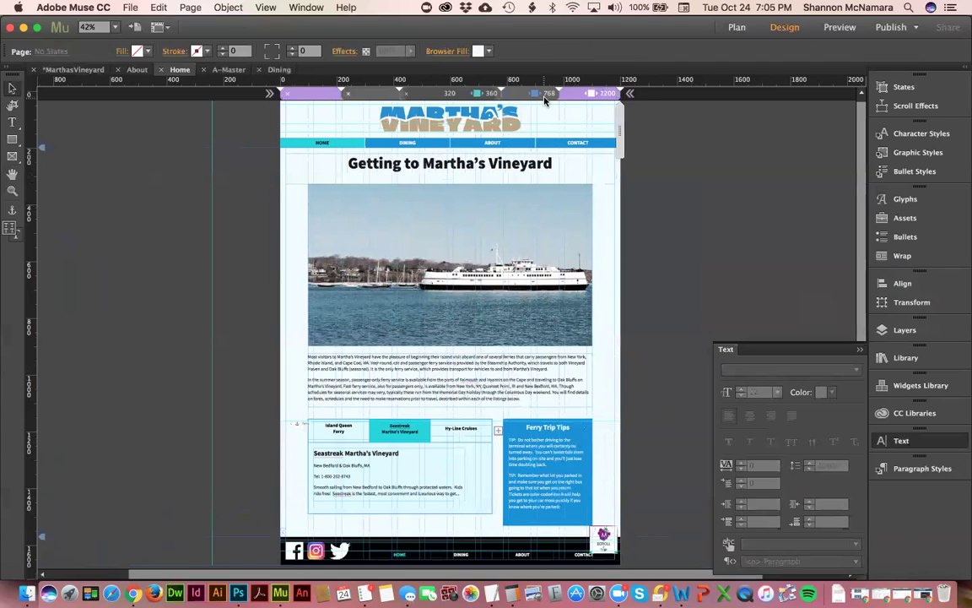
{"action": "left_click", "coordinate": [492, 93]}
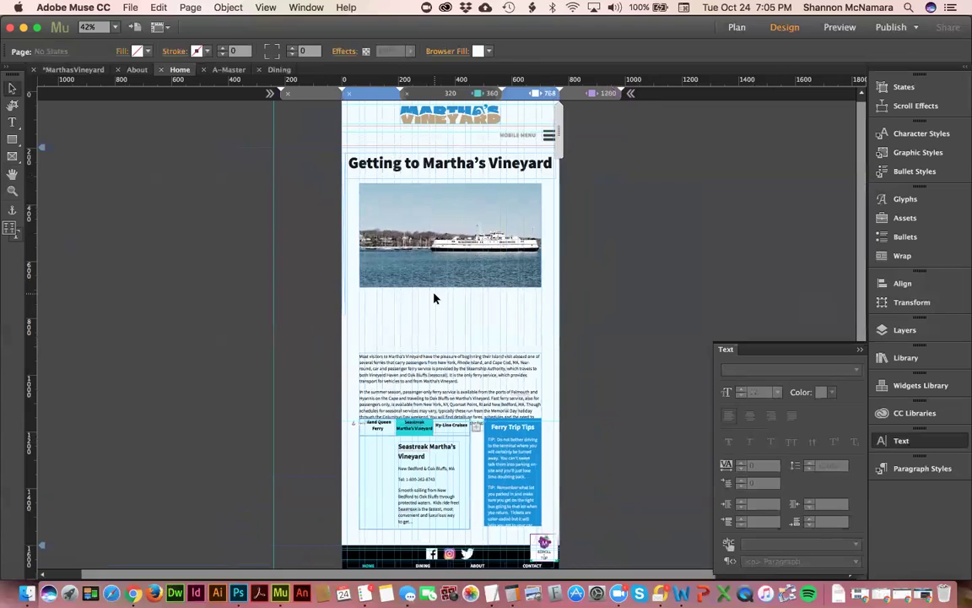
{"action": "left_click", "coordinate": [576, 91]}
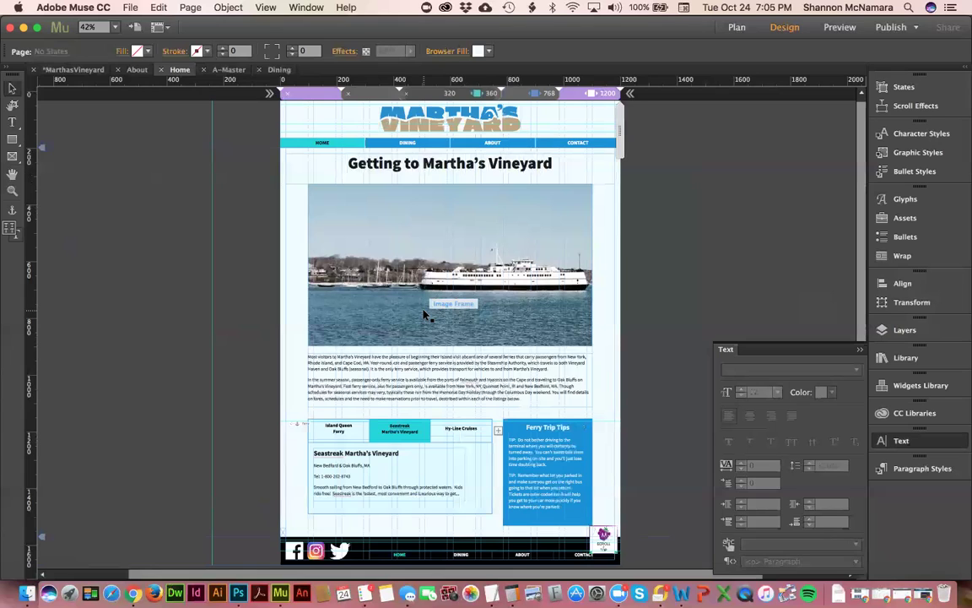
{"action": "left_click", "coordinate": [432, 372]}
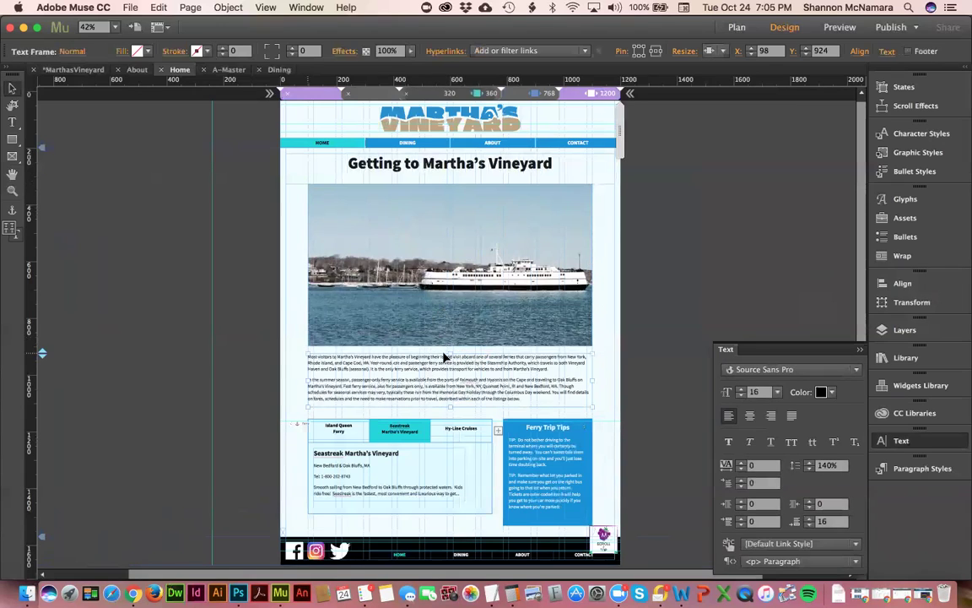
{"action": "left_click", "coordinate": [445, 329]}
{"action": "left_click", "coordinate": [440, 392]}
{"action": "left_click", "coordinate": [684, 372]}
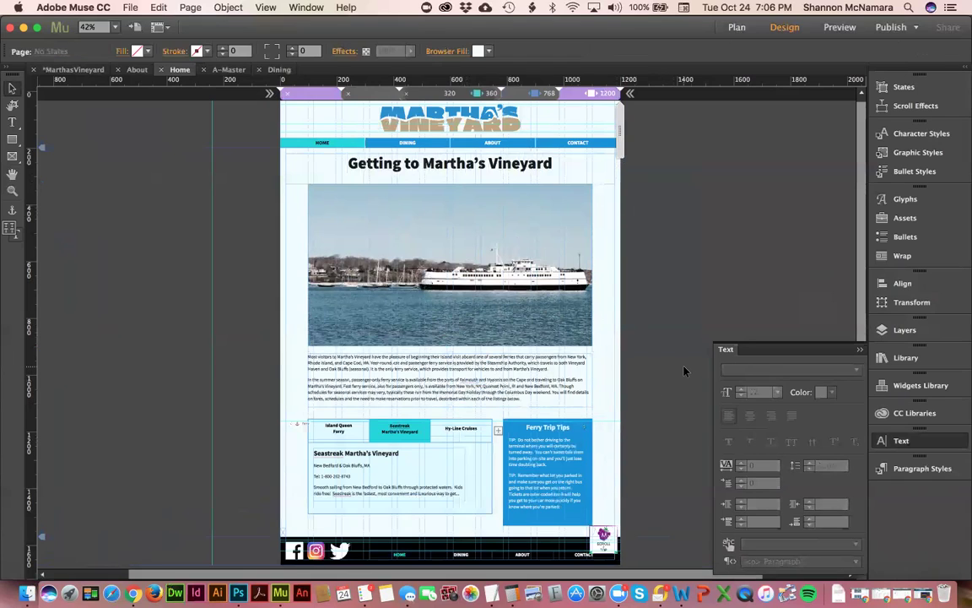
Step: Widen the Seastreak Martha's Vineyard description's text frame toward the outer edge of its tabbed panel
{"action": "left_click", "coordinate": [380, 462]}
{"action": "left_click", "coordinate": [429, 487]}
{"action": "left_click", "coordinate": [429, 487]}
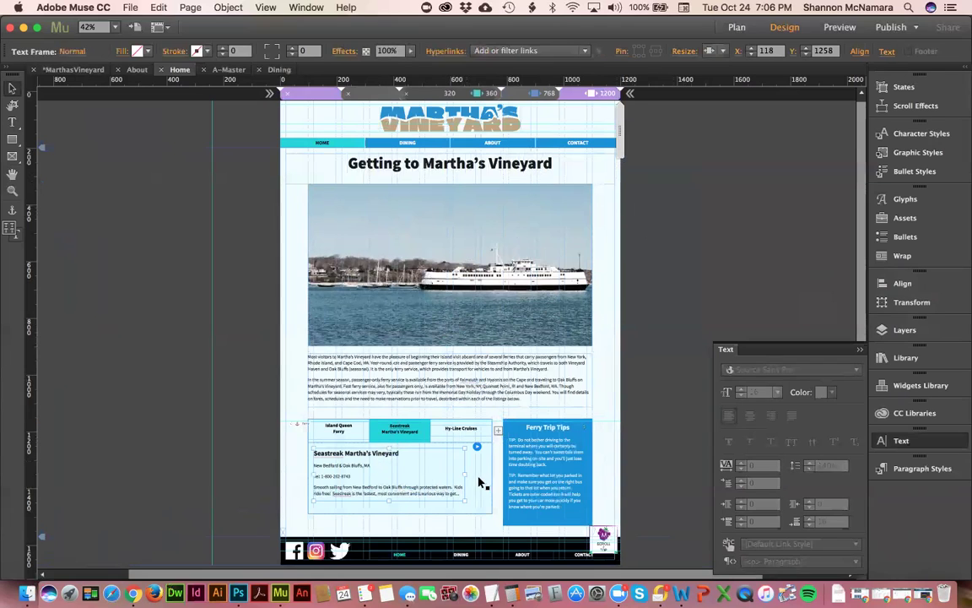
{"action": "left_click_drag", "start_coordinate": [464, 475], "coordinate": [480, 482]}
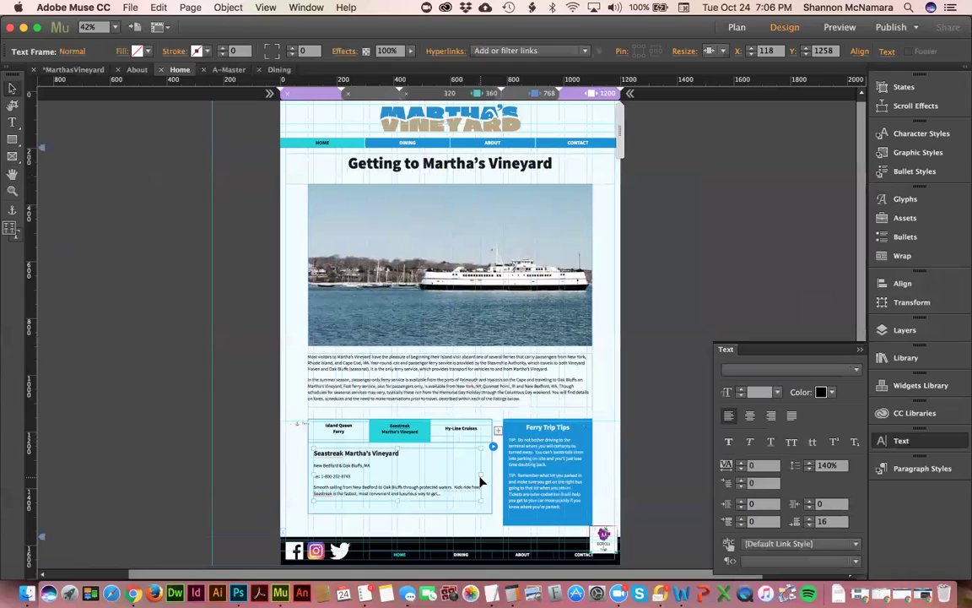
Step: Show the Hy-Line Cruises tab and widen its description's text frame toward the panel's outer edge
{"action": "left_click", "coordinate": [396, 431]}
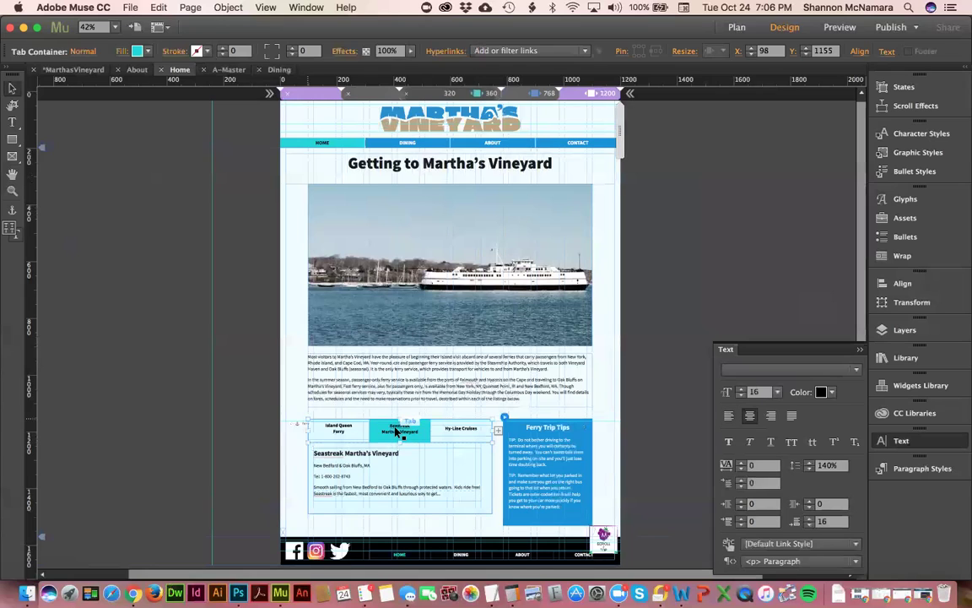
{"action": "left_click", "coordinate": [395, 432]}
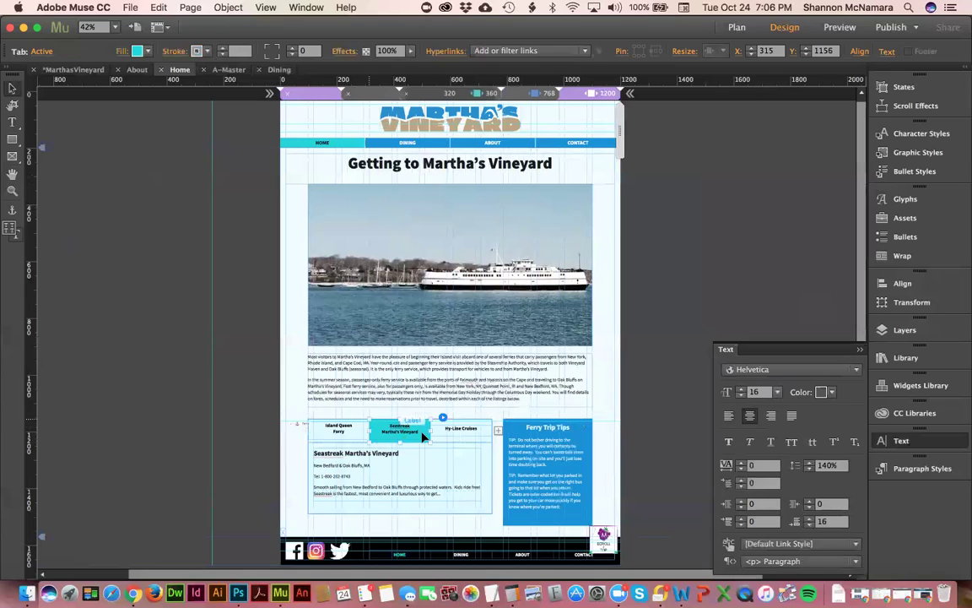
{"action": "left_click", "coordinate": [460, 429]}
{"action": "left_click", "coordinate": [452, 477]}
{"action": "left_click", "coordinate": [453, 478]}
{"action": "mouse_move", "coordinate": [492, 477]}
{"action": "left_mouse_down"}
{"action": "mouse_move", "coordinate": [483, 477]}
{"action": "mouse_move", "coordinate": [492, 477]}
{"action": "left_mouse_up"}
Step: Review the content of the three ferry tabs and widen the Island Queen Ferry description's text frame toward the panel edge
{"action": "left_click", "coordinate": [336, 432]}
{"action": "left_click", "coordinate": [336, 432]}
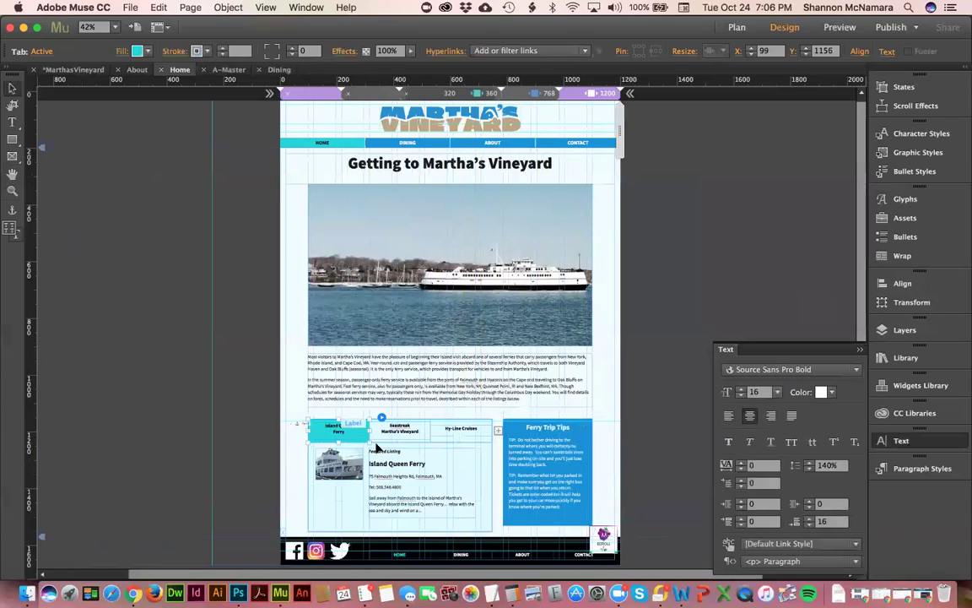
{"action": "left_click", "coordinate": [403, 432]}
{"action": "left_click", "coordinate": [466, 433]}
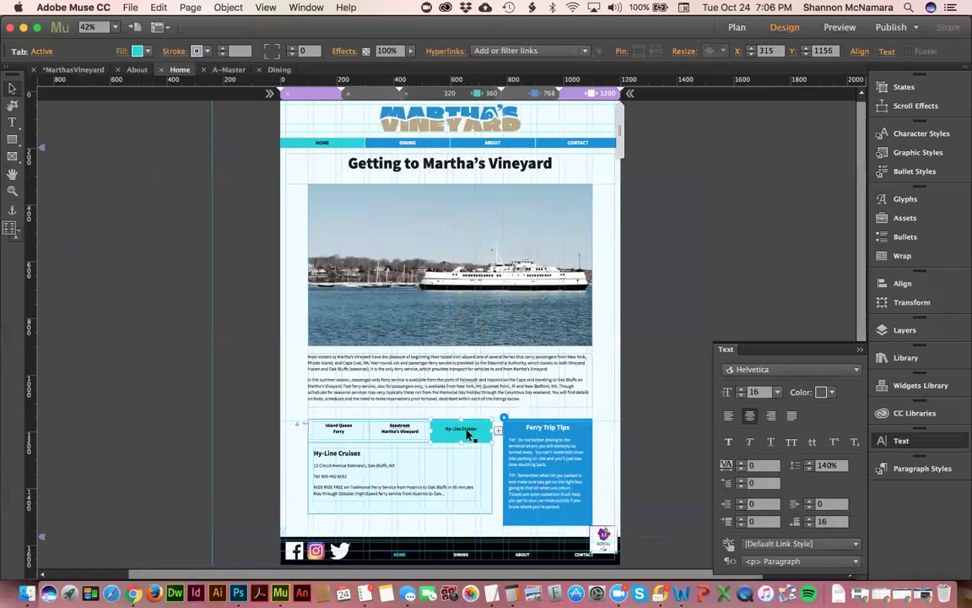
{"action": "left_click", "coordinate": [337, 430]}
{"action": "left_click", "coordinate": [454, 496]}
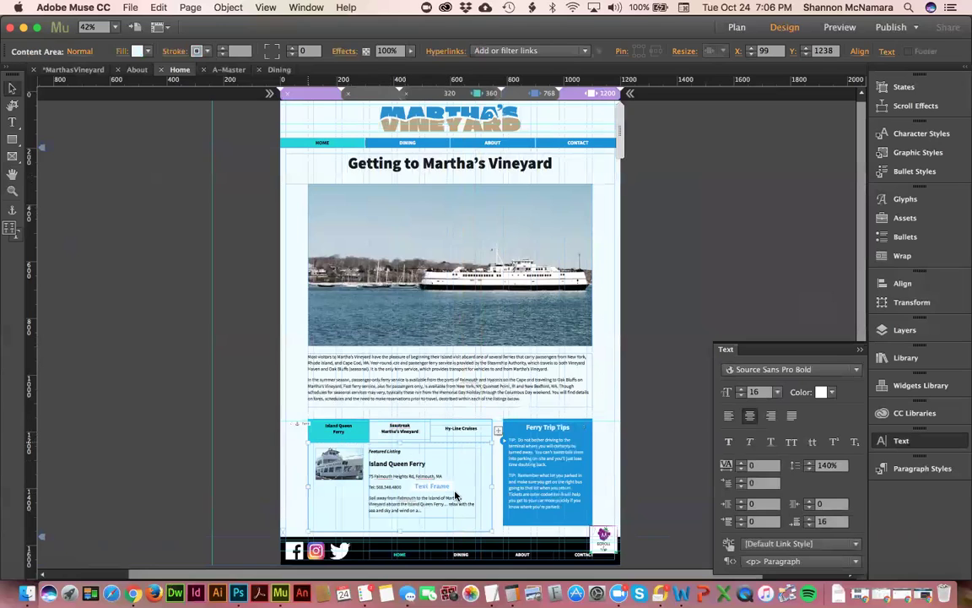
{"action": "left_click", "coordinate": [475, 490]}
{"action": "left_click_drag", "start_coordinate": [478, 482], "coordinate": [493, 487]}
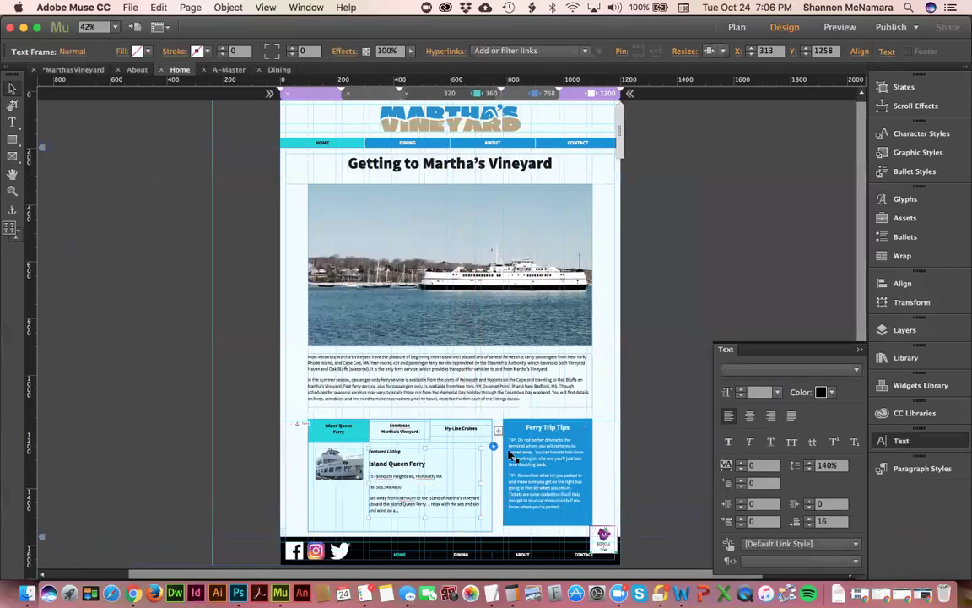
Step: Activate the Hy-Line Cruises tab and break its label onto two lines before "Cruises"
{"action": "left_click", "coordinate": [409, 432]}
{"action": "left_click", "coordinate": [410, 432]}
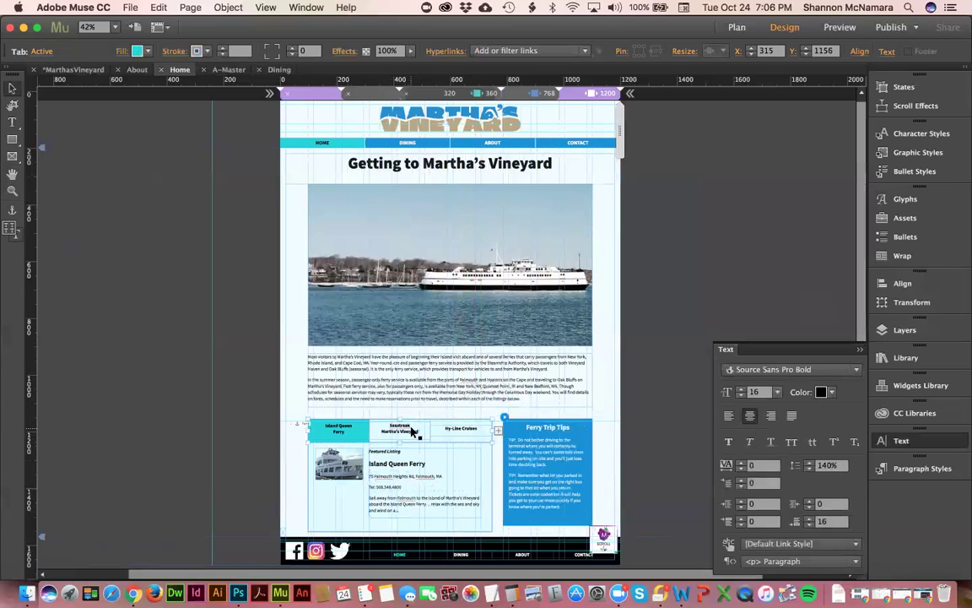
{"action": "left_click", "coordinate": [458, 433]}
{"action": "left_click", "coordinate": [389, 431]}
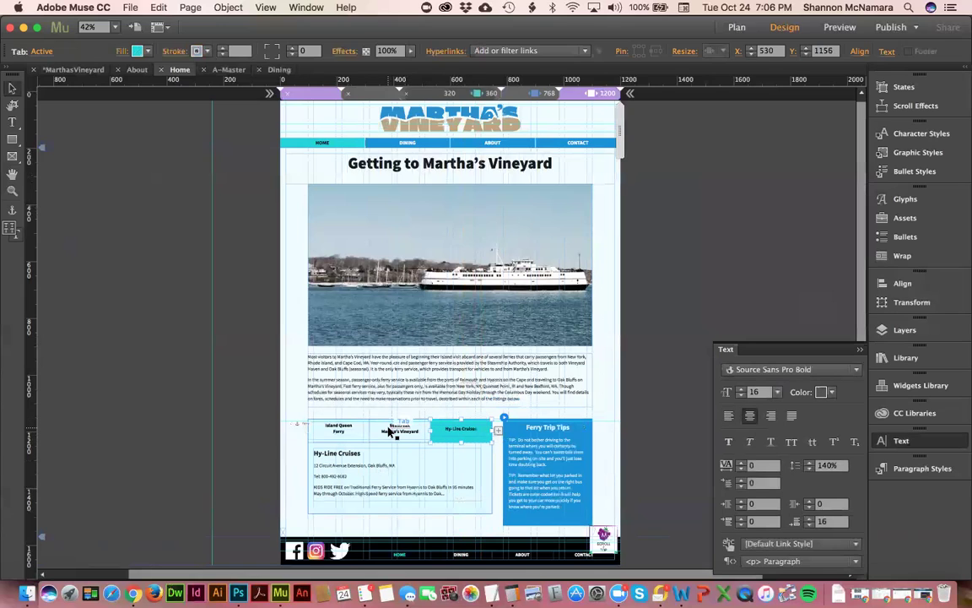
{"action": "left_click", "coordinate": [458, 428]}
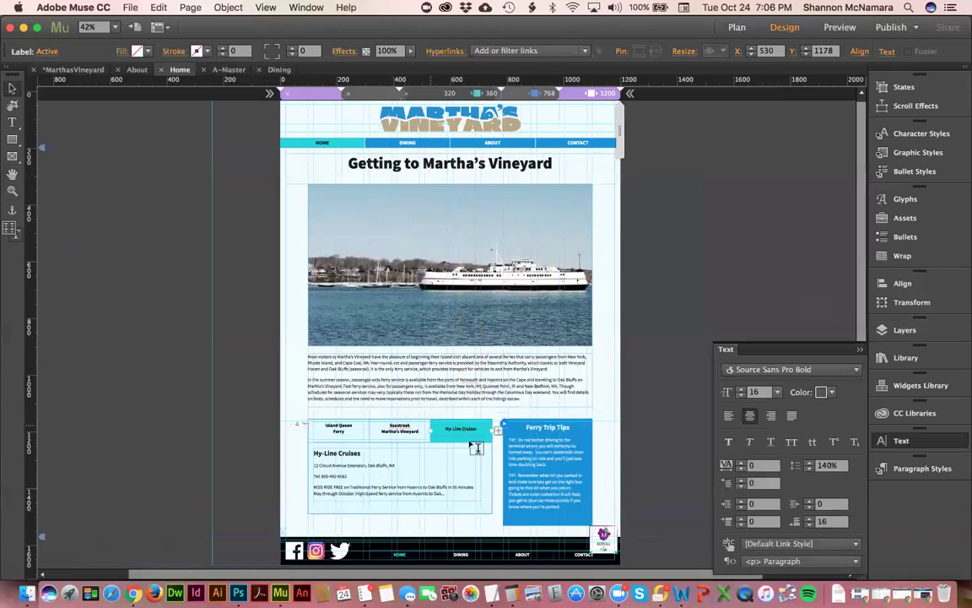
{"action": "left_click", "coordinate": [473, 434]}
{"action": "key", "text": "Return"}
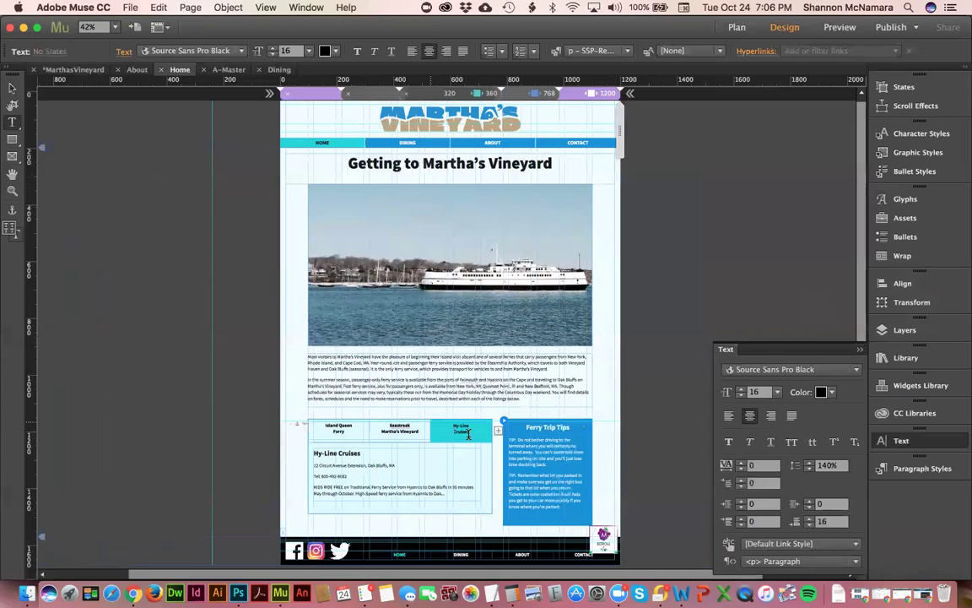
Step: Finish the tab label edit and review the resize options available for the ferry tabbed panel
{"action": "key", "text": "Escape"}
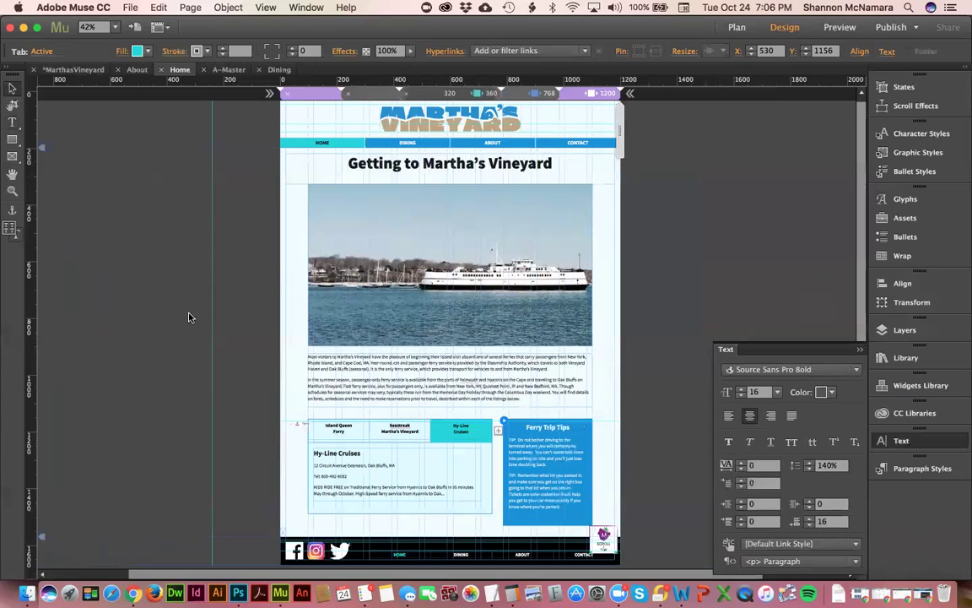
{"action": "left_click", "coordinate": [189, 319]}
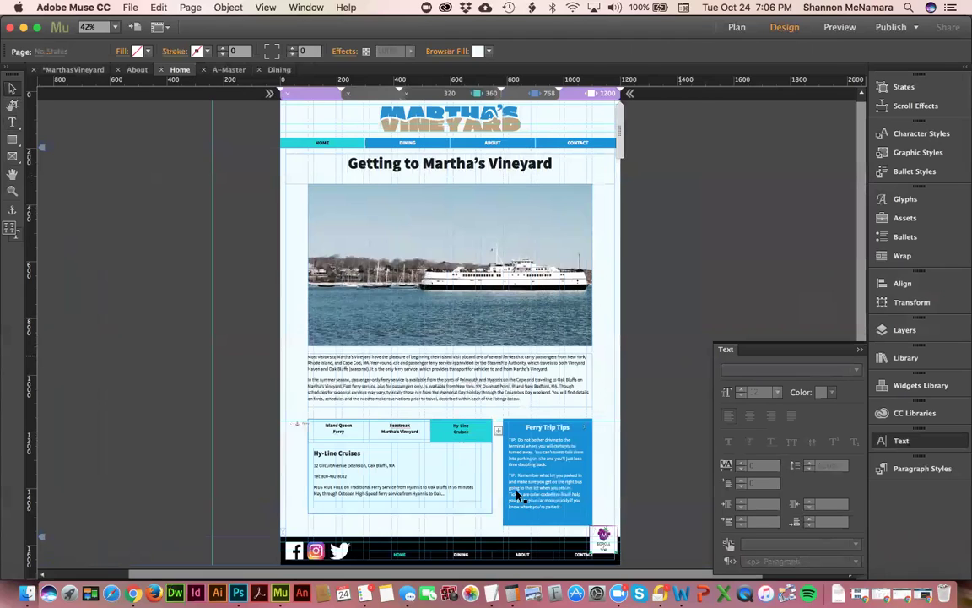
{"action": "left_click", "coordinate": [459, 486]}
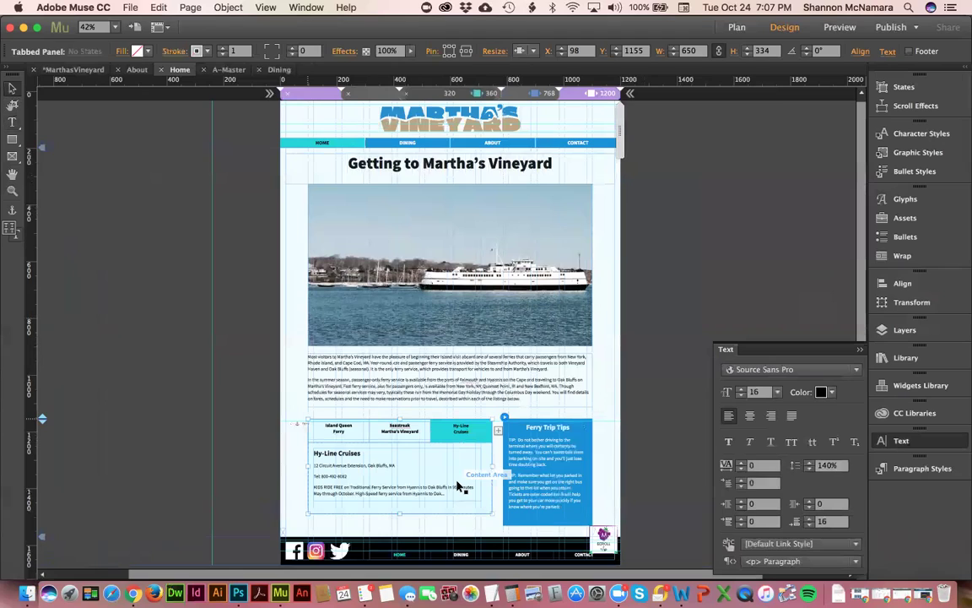
{"action": "left_click", "coordinate": [527, 51]}
{"action": "left_click", "coordinate": [673, 288]}
{"action": "left_click", "coordinate": [533, 51]}
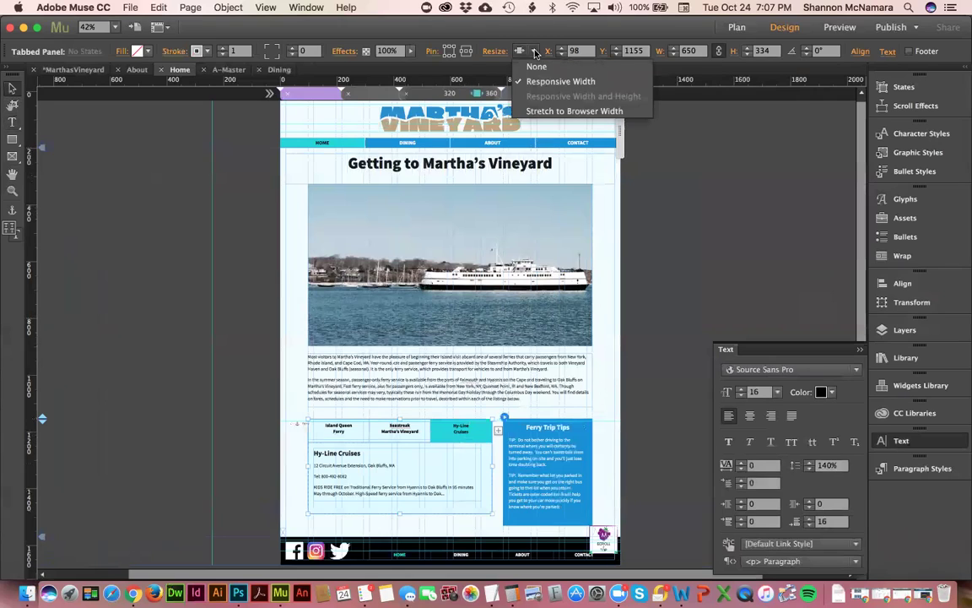
{"action": "left_click", "coordinate": [676, 243]}
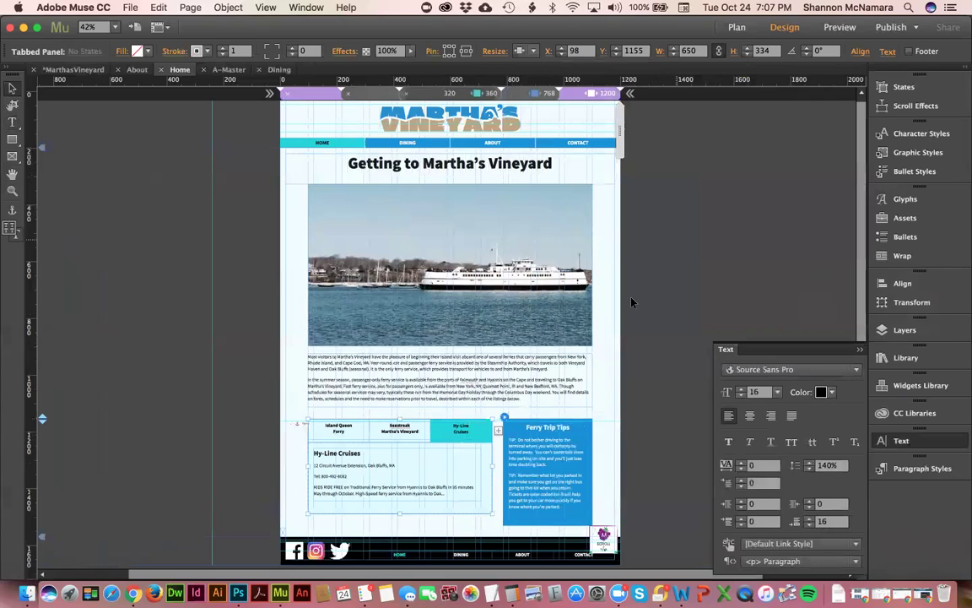
{"action": "left_click", "coordinate": [654, 314]}
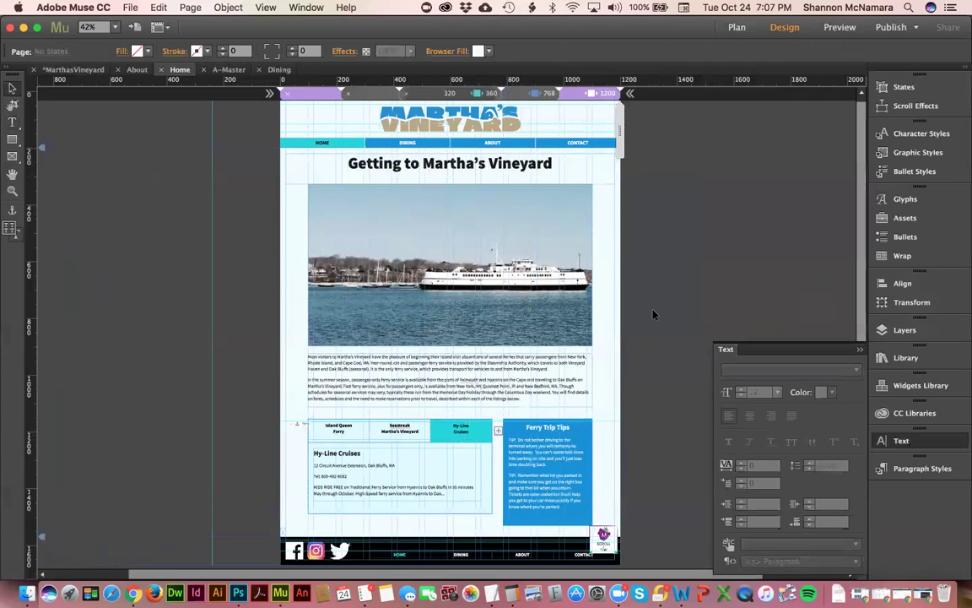
Step: Group the ferry photo with the introductory text frame below it at the 1200 breakpoint
{"action": "left_click", "coordinate": [445, 247]}
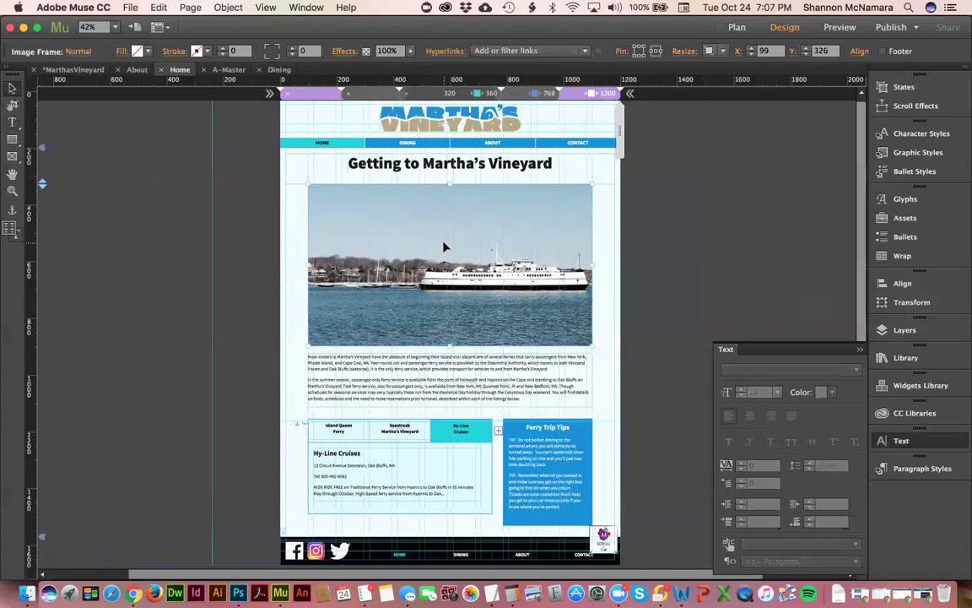
{"action": "left_click", "coordinate": [461, 367], "text": "shift"}
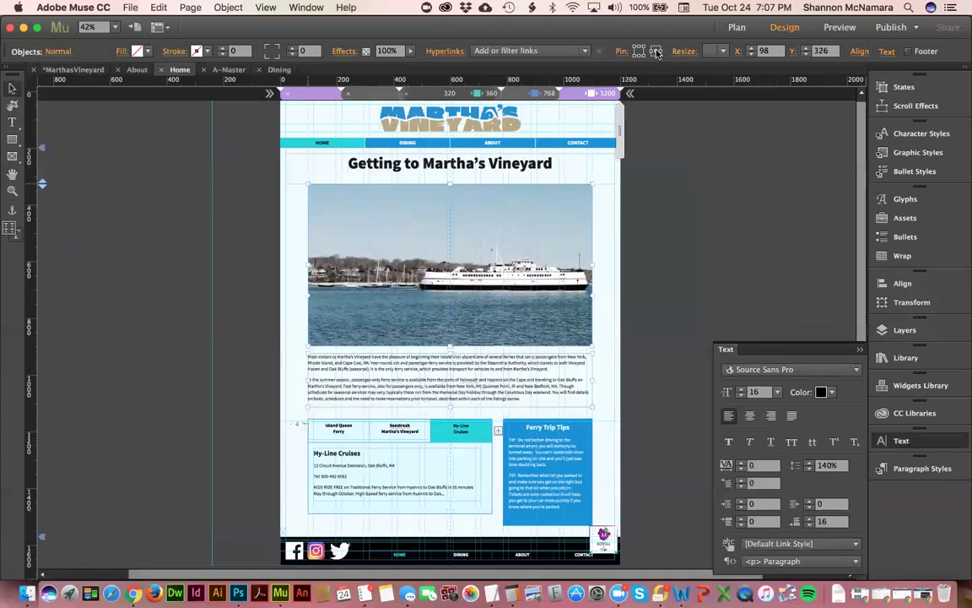
{"action": "key", "text": "super+g"}
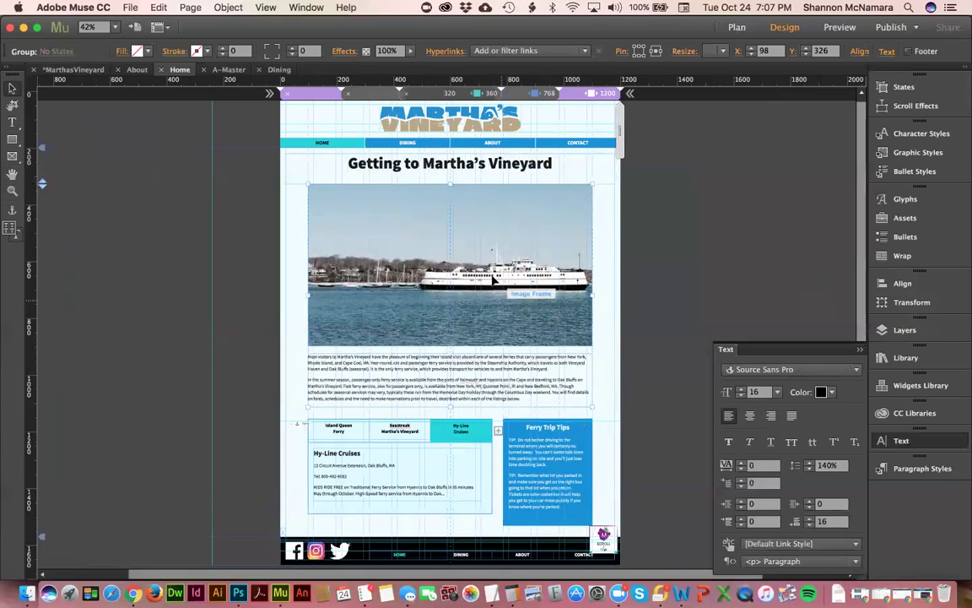
Step: Set the resize behaviour of the "Getting to Martha's Vineyard" heading frame to None
{"action": "left_click", "coordinate": [481, 170]}
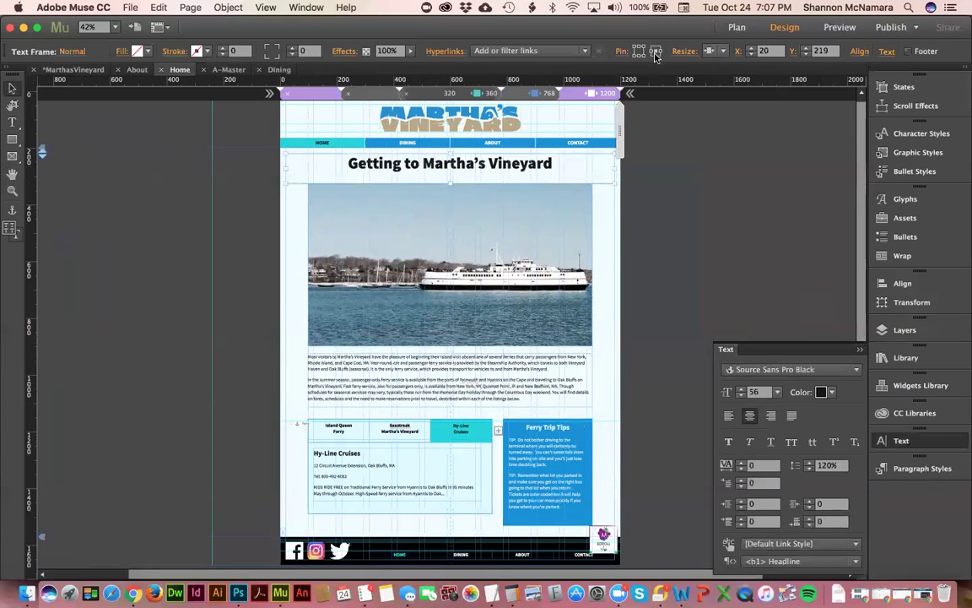
{"action": "left_click", "coordinate": [716, 52]}
{"action": "left_click", "coordinate": [722, 67]}
Step: Compare the Home page at the 768 and 1200 breakpoints, examining how the grouped photo and text adapt
{"action": "left_click", "coordinate": [547, 93]}
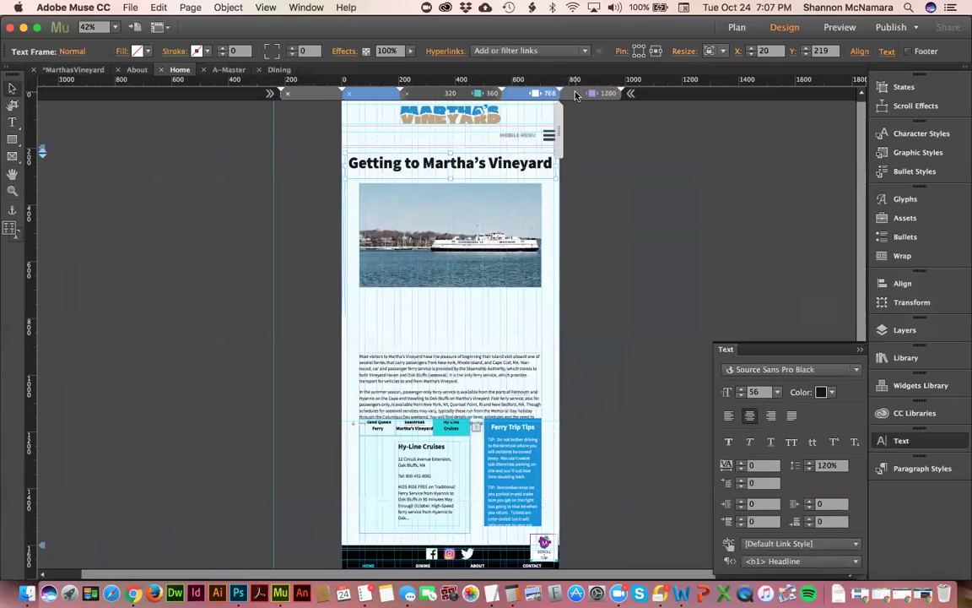
{"action": "left_click", "coordinate": [574, 94]}
{"action": "mouse_move", "coordinate": [613, 129]}
{"action": "left_mouse_down"}
{"action": "mouse_move", "coordinate": [558, 125]}
{"action": "mouse_move", "coordinate": [553, 89]}
{"action": "left_mouse_up"}
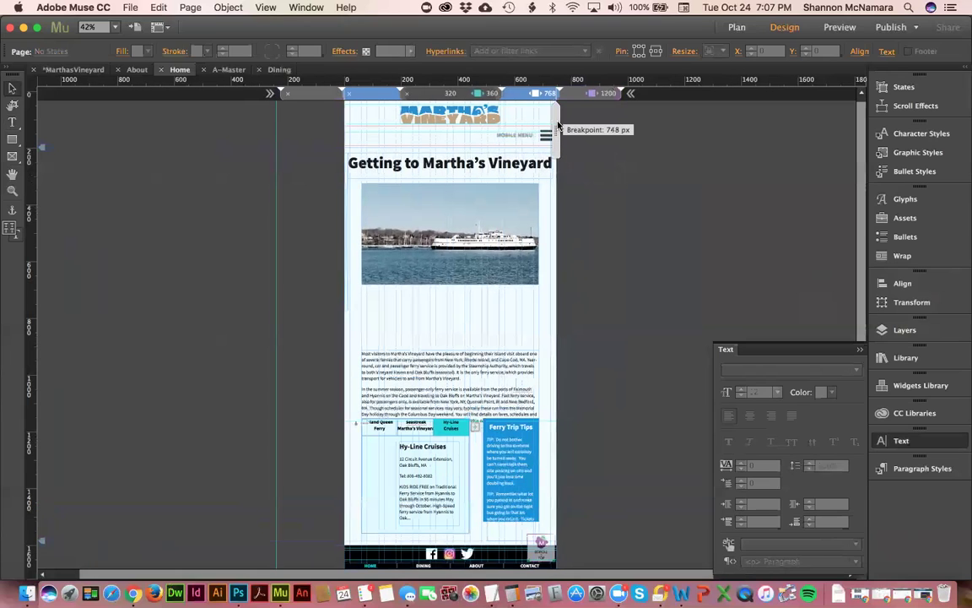
{"action": "left_click", "coordinate": [516, 96]}
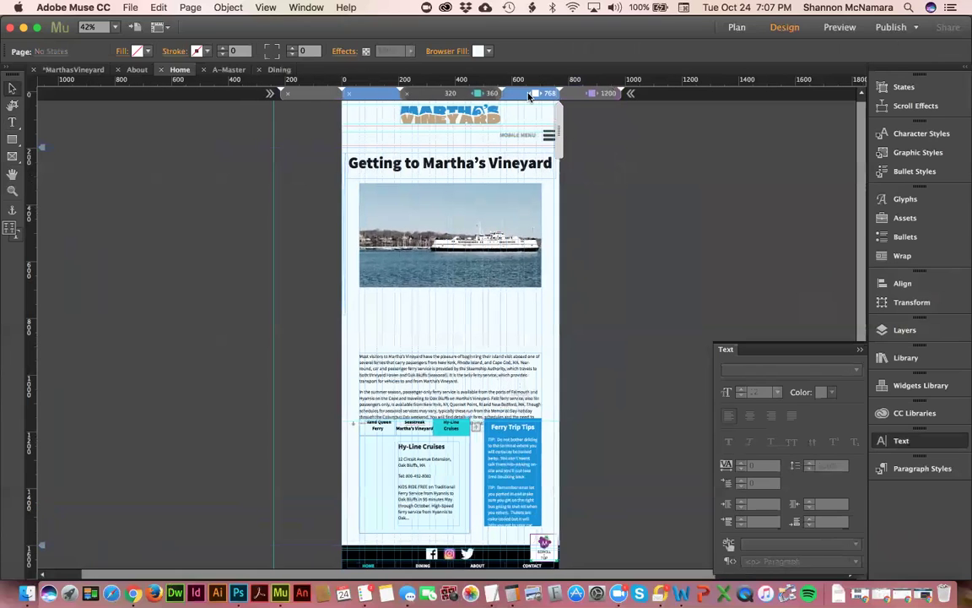
{"action": "left_click", "coordinate": [460, 384]}
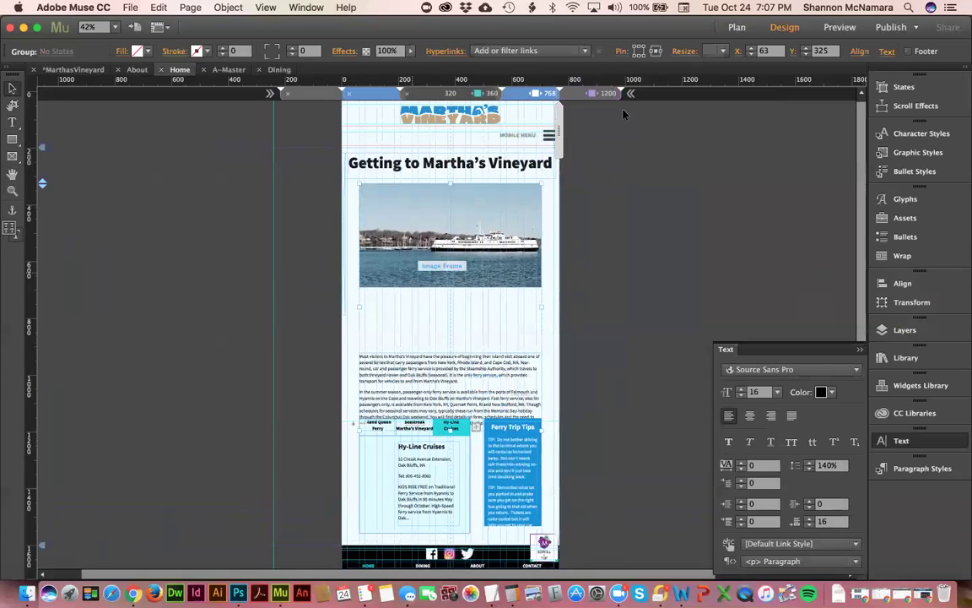
{"action": "left_click", "coordinate": [574, 96]}
Step: Delete the 768 and 360 breakpoints from the Home page
{"action": "left_click", "coordinate": [534, 93]}
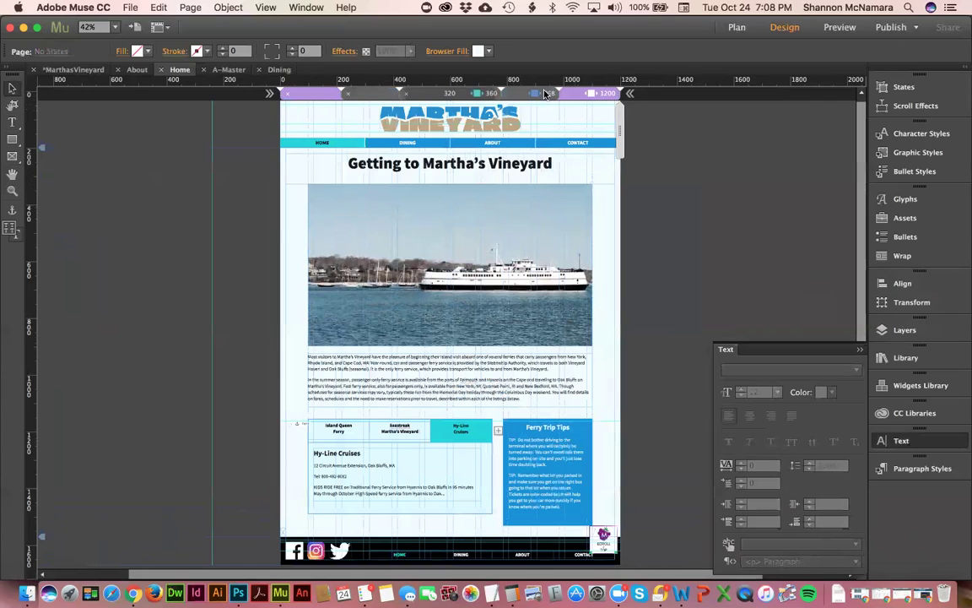
{"action": "right_click", "coordinate": [534, 93]}
{"action": "left_click", "coordinate": [590, 112]}
{"action": "left_click", "coordinate": [551, 417]}
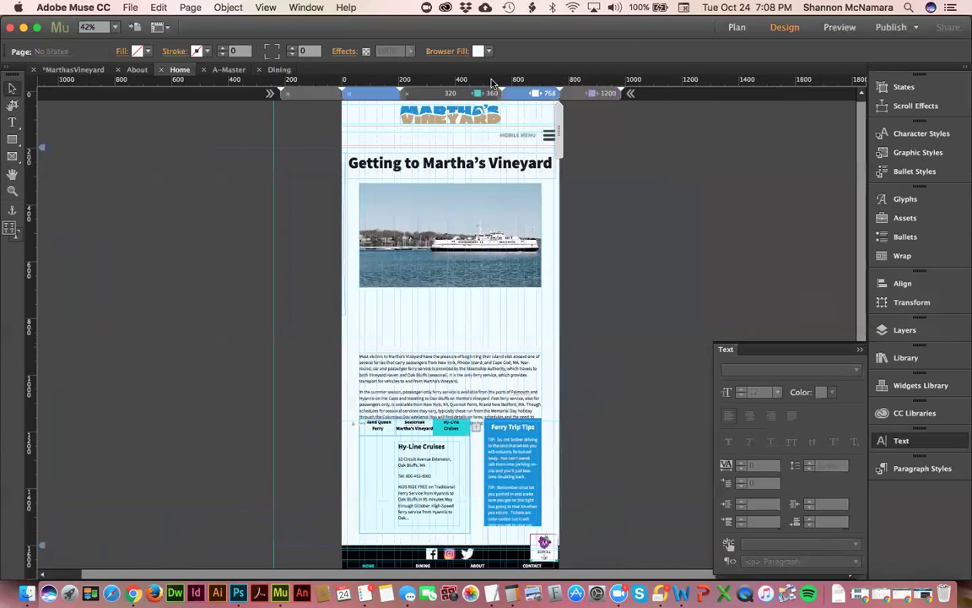
{"action": "left_click", "coordinate": [541, 100]}
{"action": "right_click", "coordinate": [521, 93]}
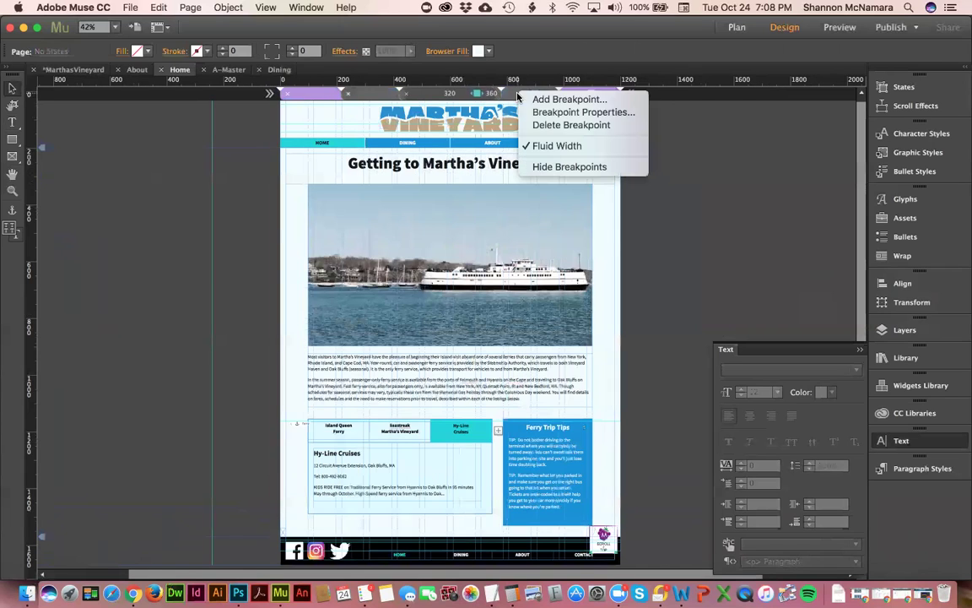
{"action": "left_click", "coordinate": [541, 125]}
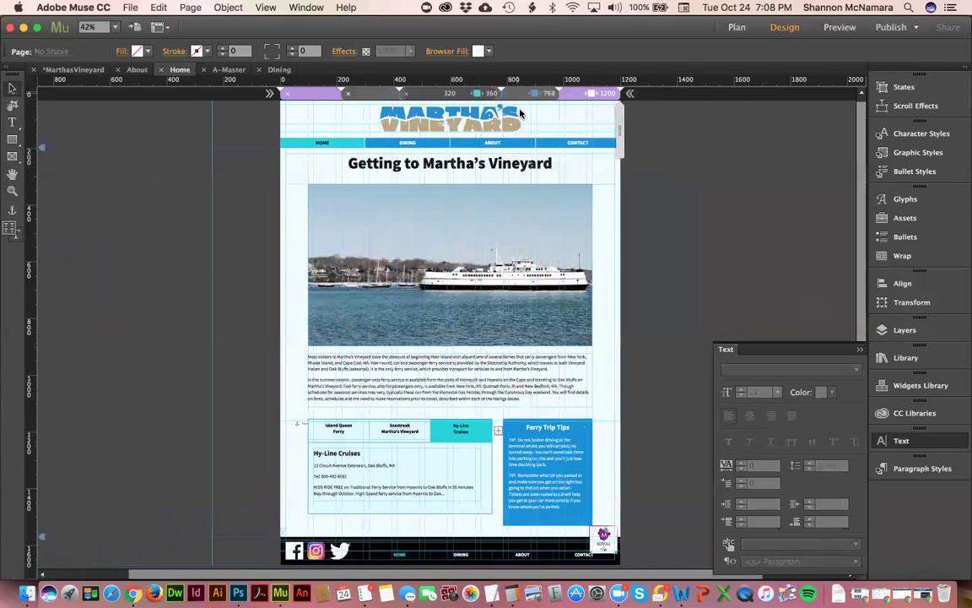
{"action": "left_click", "coordinate": [467, 96]}
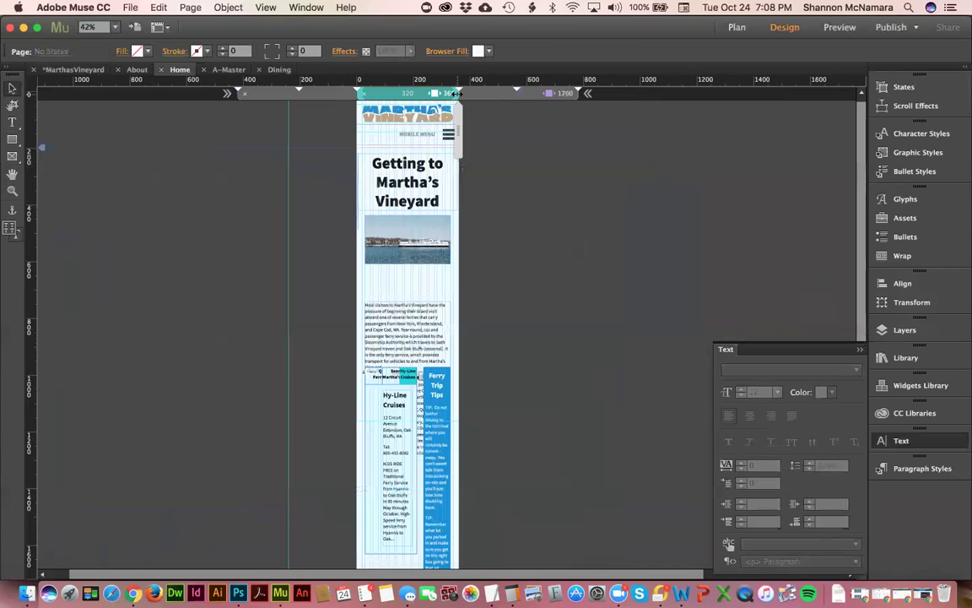
{"action": "right_click", "coordinate": [455, 93]}
{"action": "left_click", "coordinate": [479, 125]}
{"action": "left_click", "coordinate": [474, 87]}
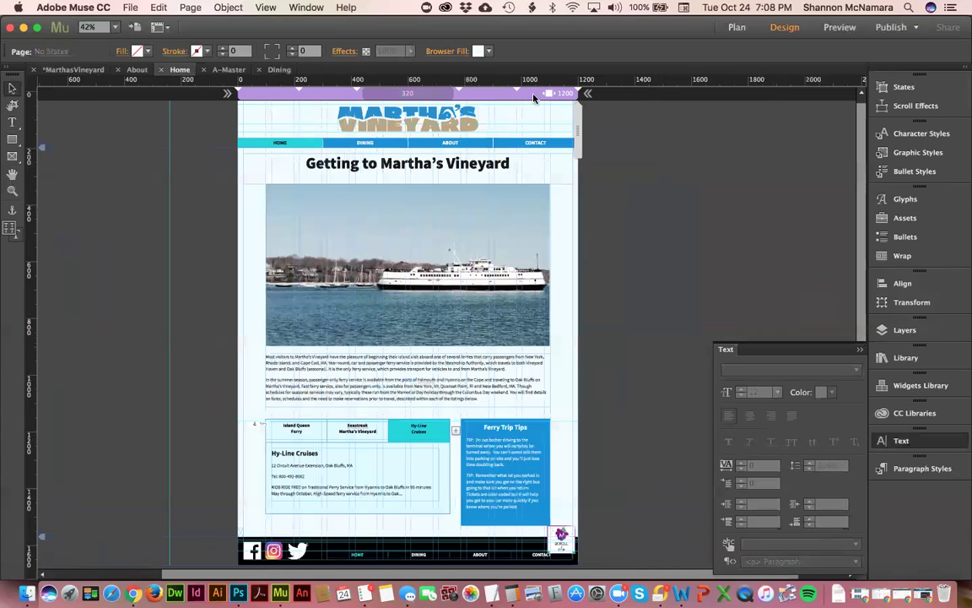
Step: Add the breakpoints at 768 and 360 back to the Home page
{"action": "left_click", "coordinate": [438, 201]}
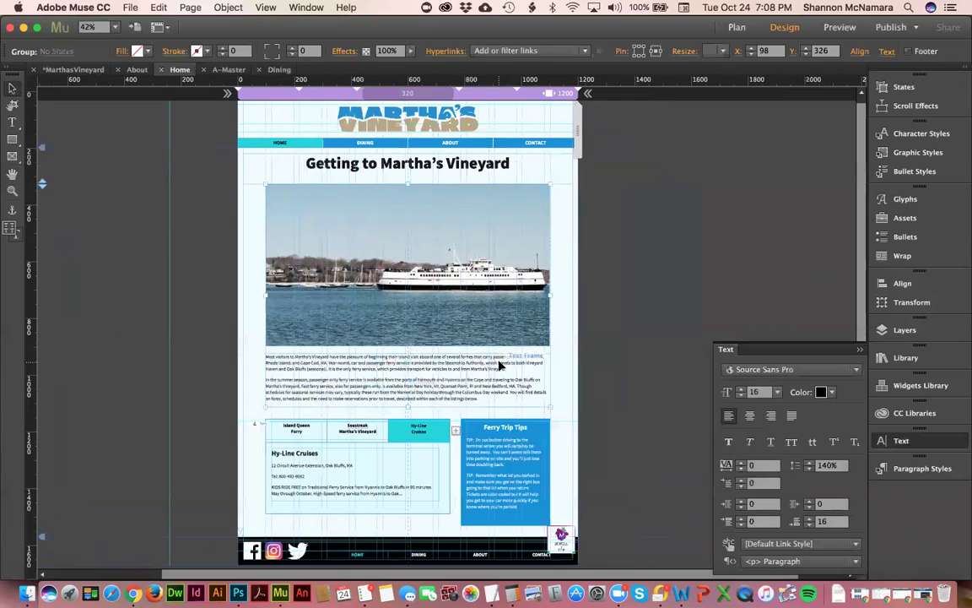
{"action": "left_click", "coordinate": [517, 92]}
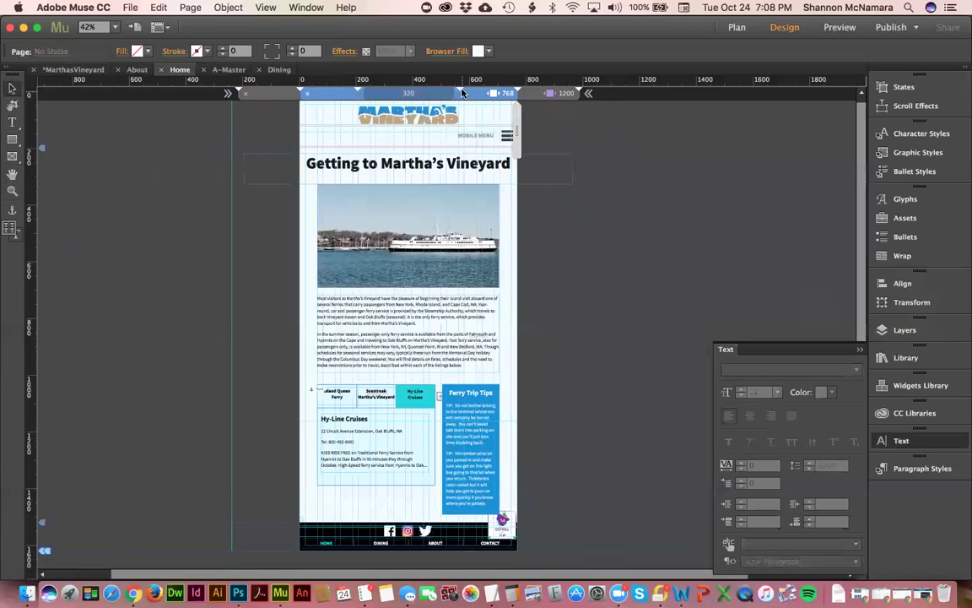
{"action": "left_click", "coordinate": [417, 92]}
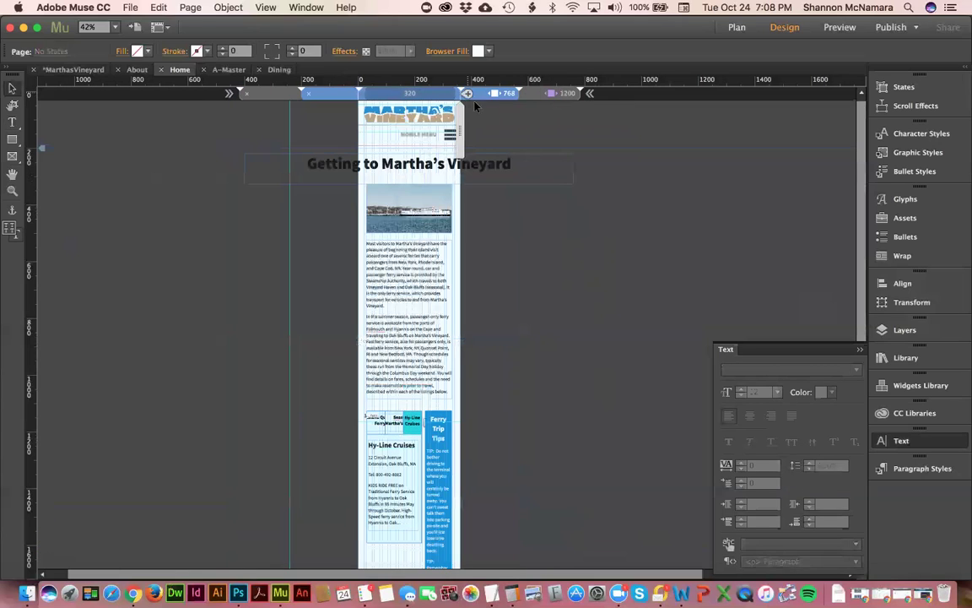
{"action": "left_click", "coordinate": [478, 94]}
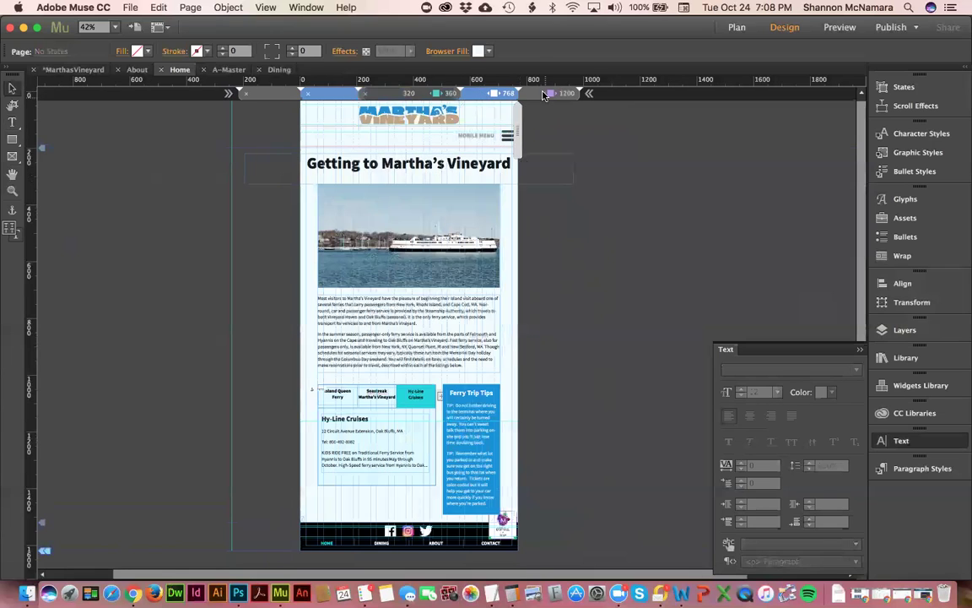
Step: Examine the grouped ferry photo and text at the 1200 and 768 breakpoints for changes in spacing and overlap
{"action": "left_click", "coordinate": [536, 93]}
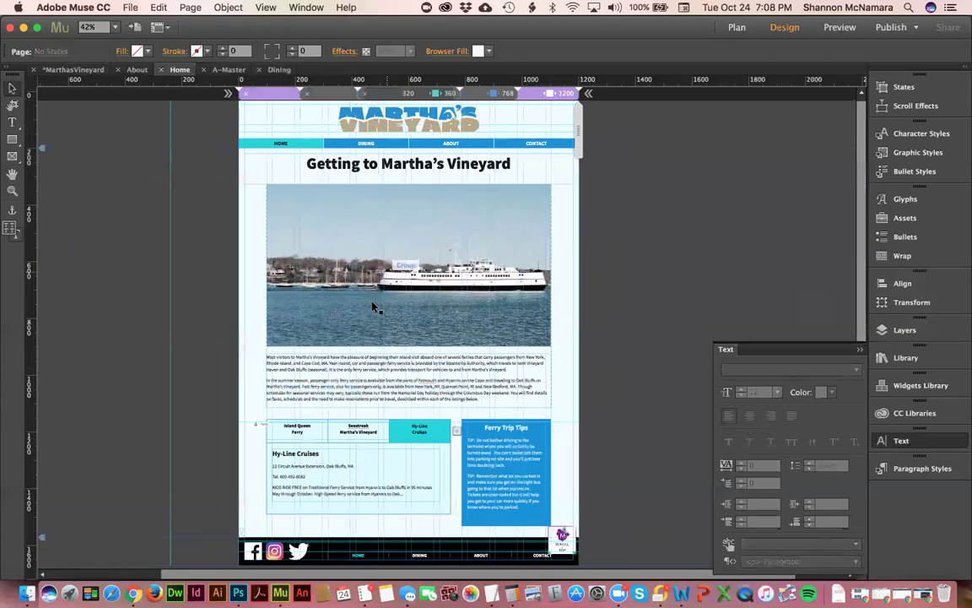
{"action": "left_click", "coordinate": [354, 386]}
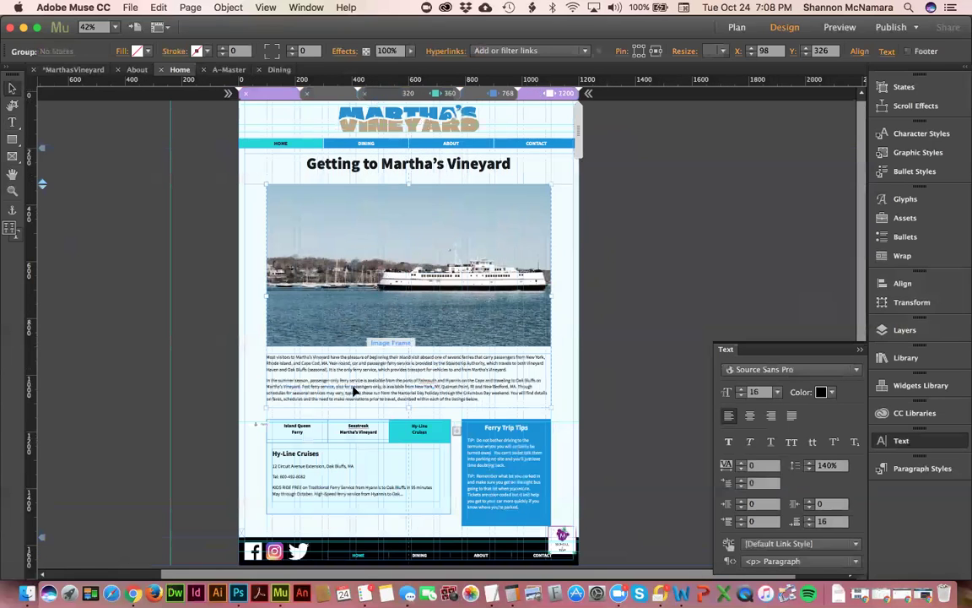
{"action": "left_click", "coordinate": [478, 94]}
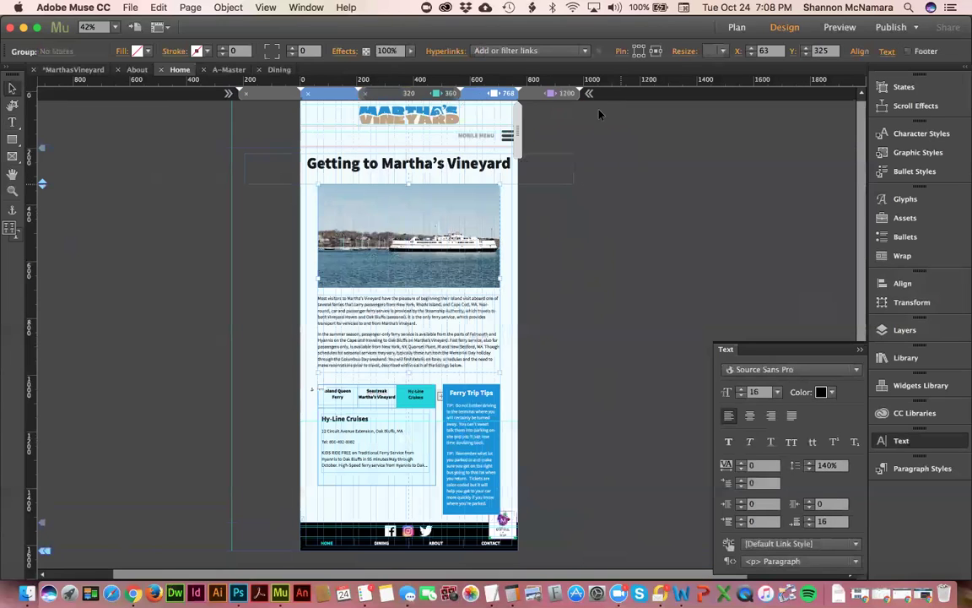
{"action": "left_click", "coordinate": [549, 94]}
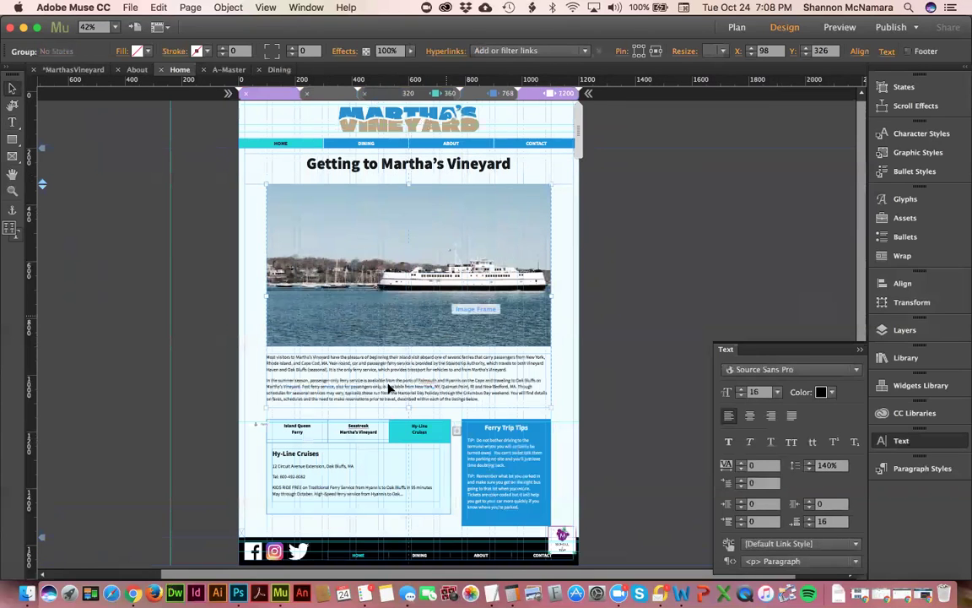
{"action": "left_click", "coordinate": [479, 94]}
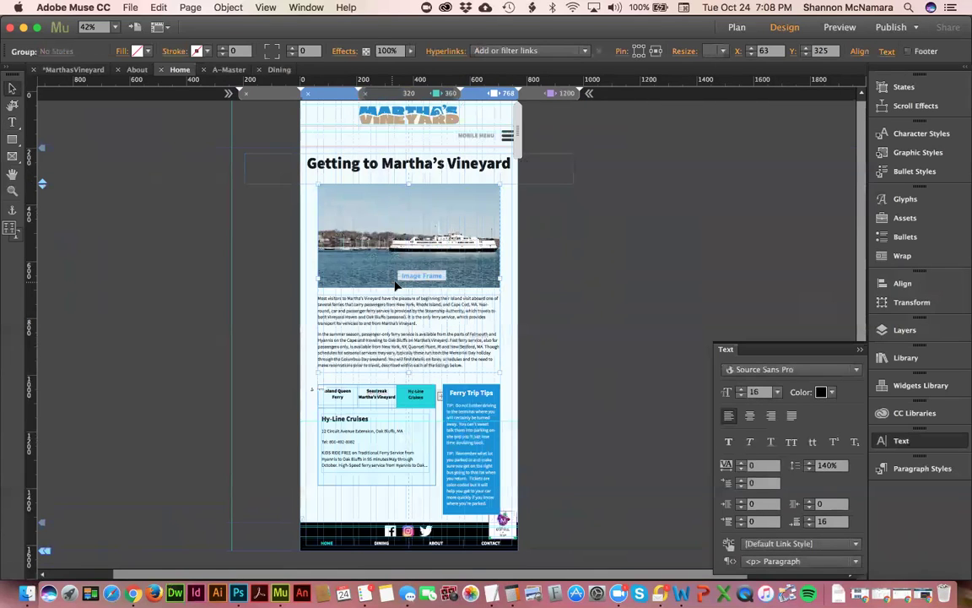
{"action": "left_click", "coordinate": [534, 96]}
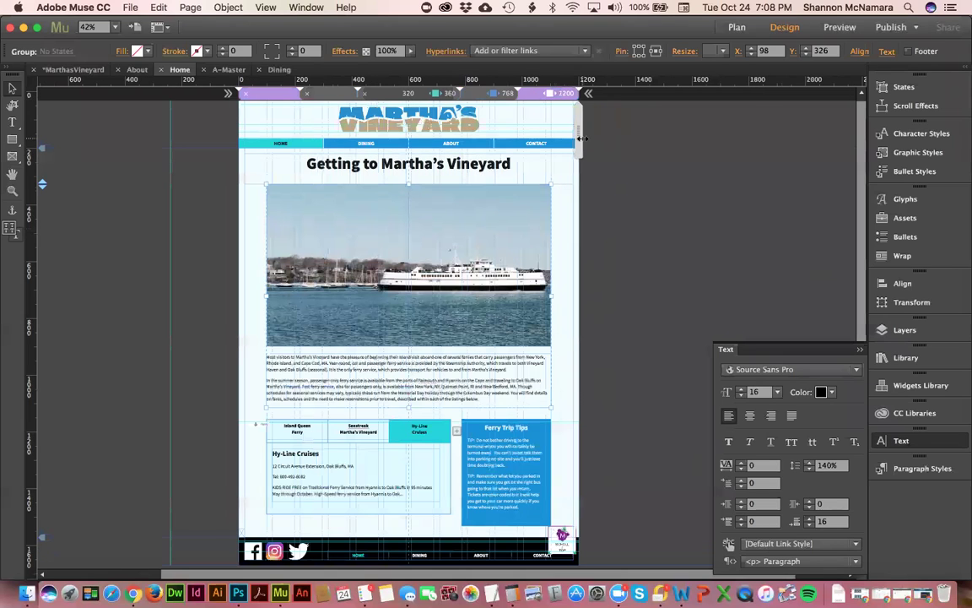
Step: At the 768 breakpoint, narrow the heading's text frame from both ends to fit the page width
{"action": "left_click", "coordinate": [502, 99]}
{"action": "left_click", "coordinate": [285, 164]}
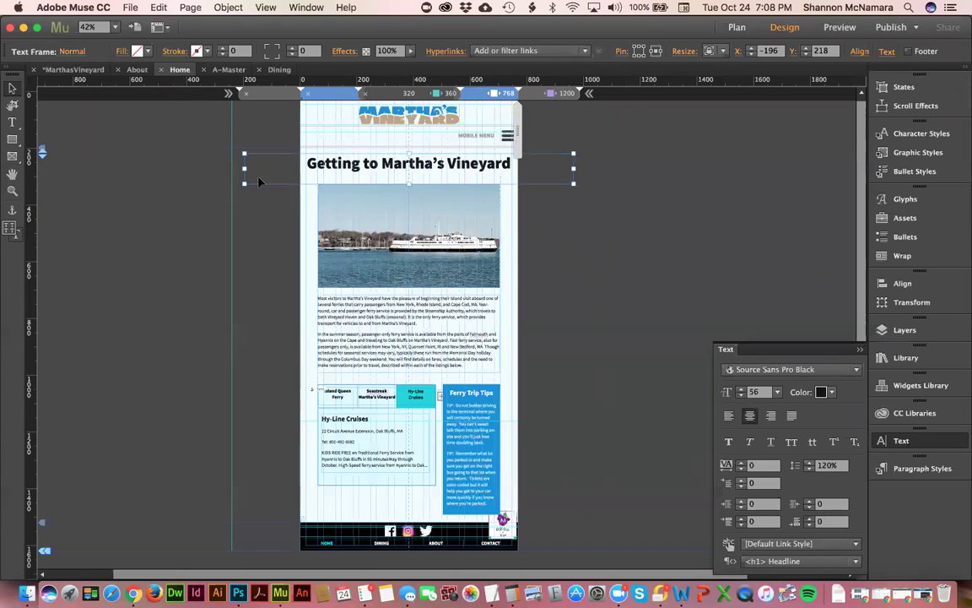
{"action": "left_click_drag", "start_coordinate": [244, 168], "coordinate": [300, 168]}
{"action": "left_click_drag", "start_coordinate": [574, 167], "coordinate": [522, 167]}
Step: Scrub the page width around the 768 and 1200 breakpoints to examine how the heading and ferry sections adapt
{"action": "left_click_drag", "start_coordinate": [522, 127], "coordinate": [604, 145]}
{"action": "left_click", "coordinate": [539, 96]}
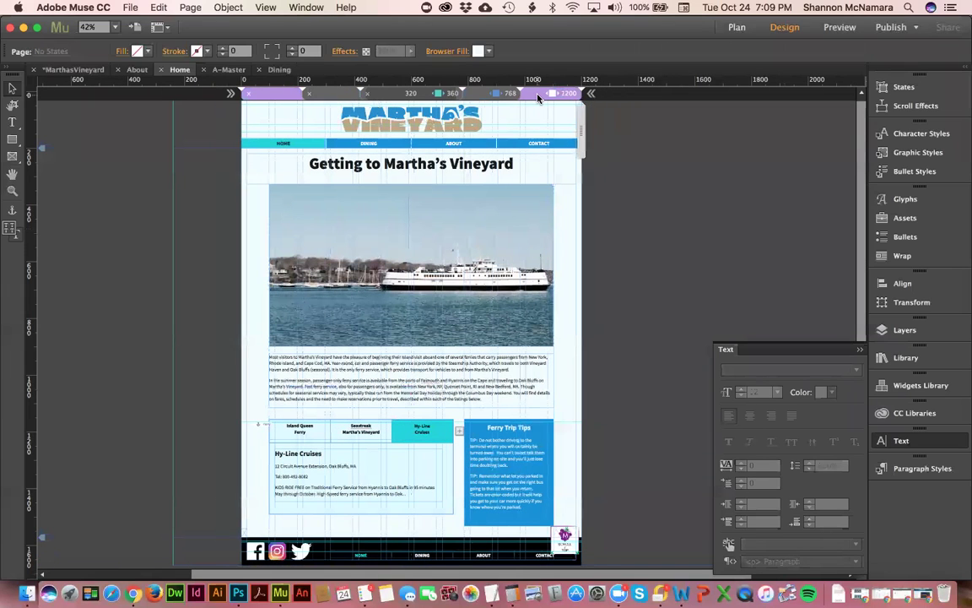
{"action": "left_click_drag", "start_coordinate": [569, 133], "coordinate": [516, 118]}
{"action": "left_click", "coordinate": [535, 97]}
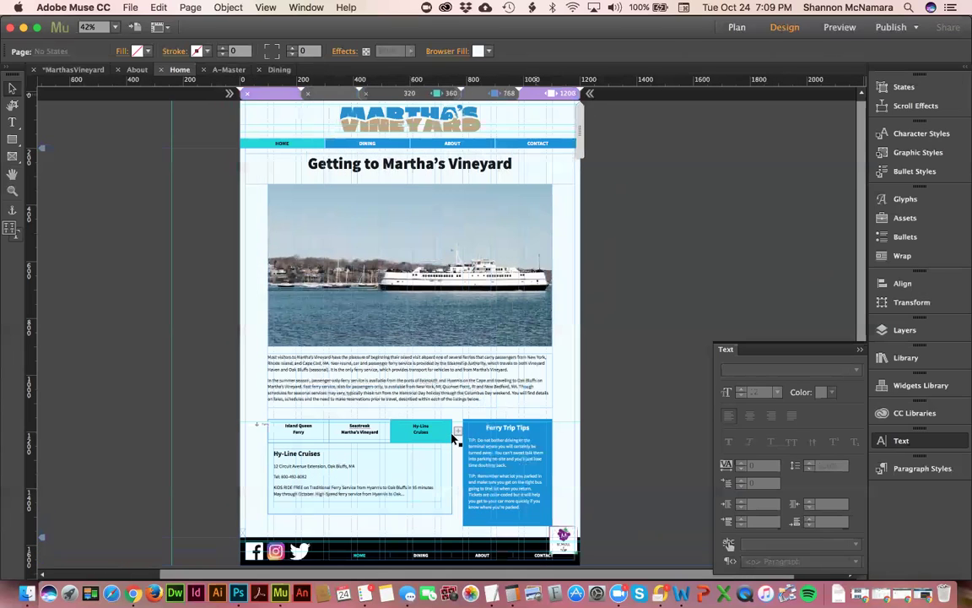
Step: Inspect the Ferry Trip Tips box and the ferry tabbed panel, narrowing the page below 1200 to examine how their spacing adapts
{"action": "left_click", "coordinate": [495, 430]}
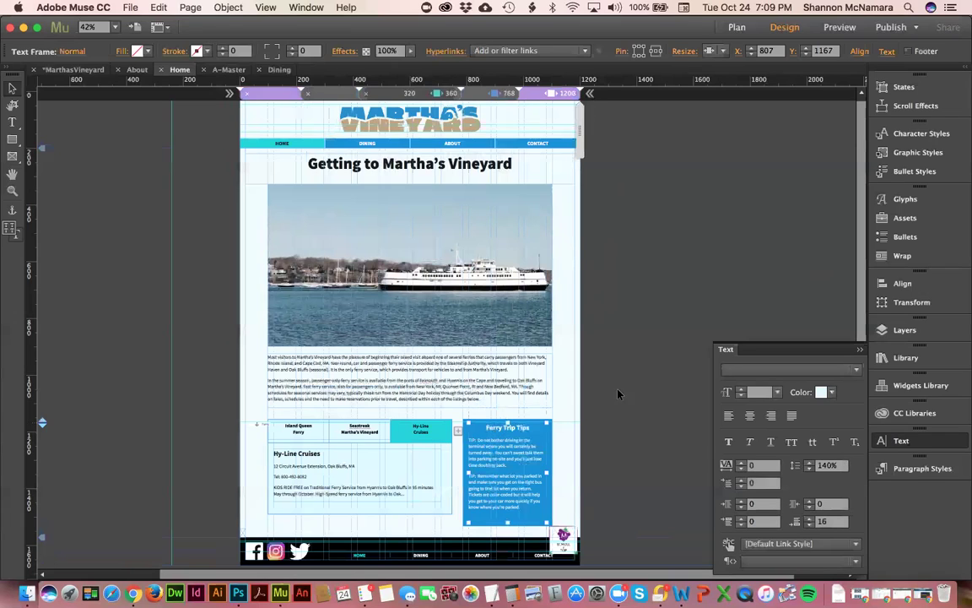
{"action": "left_click", "coordinate": [469, 456]}
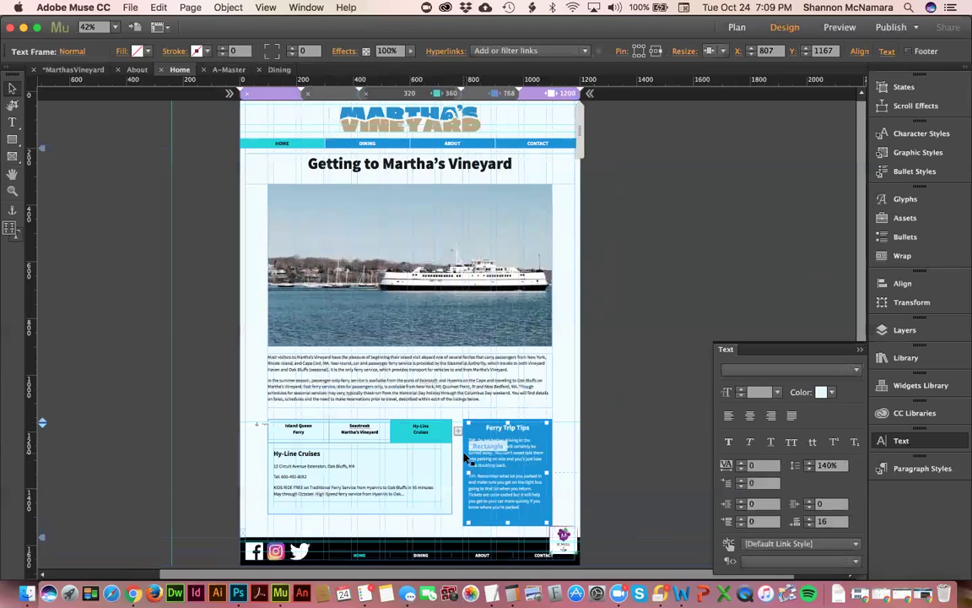
{"action": "key", "text": "Escape"}
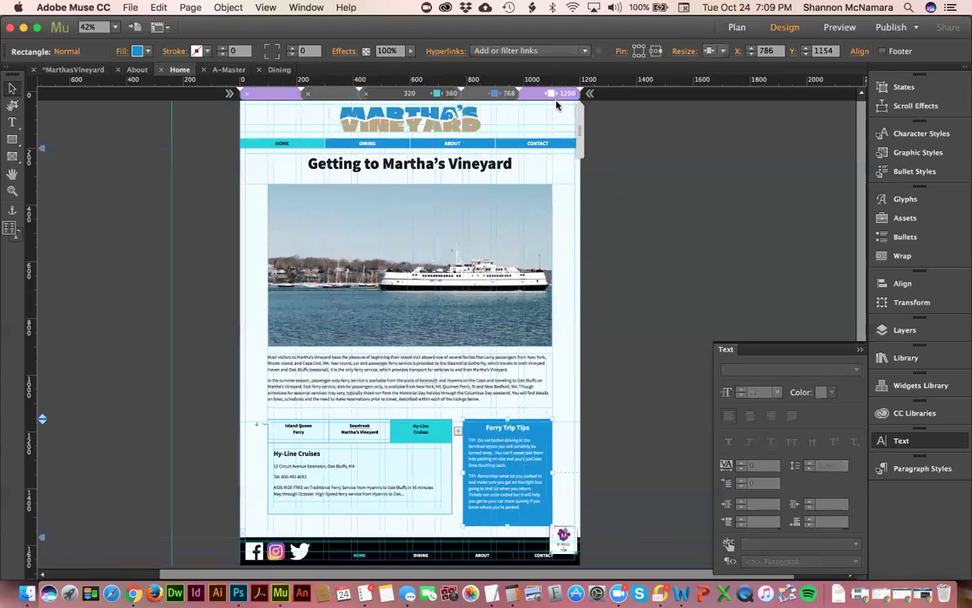
{"action": "left_click", "coordinate": [321, 482]}
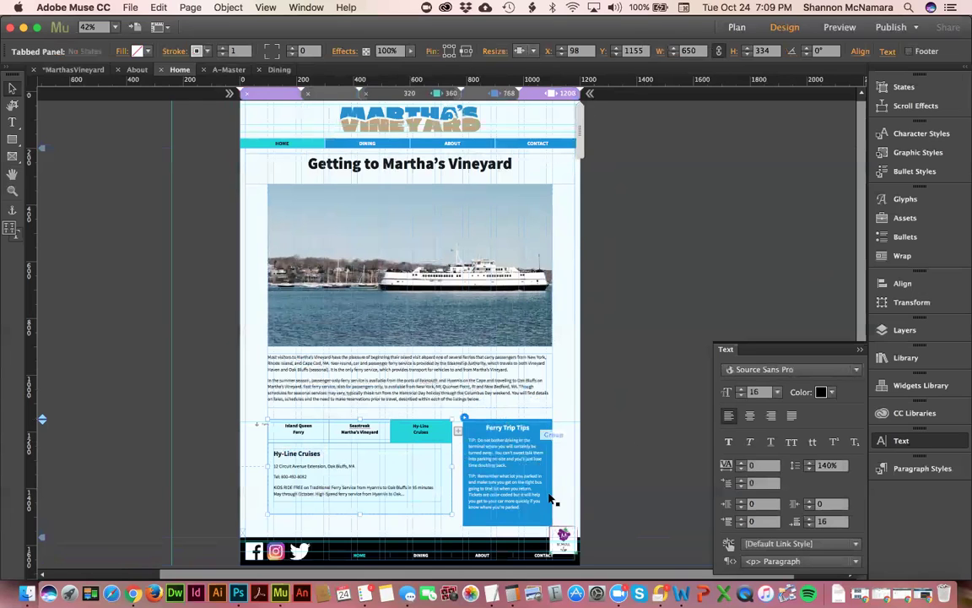
{"action": "left_click_drag", "start_coordinate": [580, 145], "coordinate": [545, 140]}
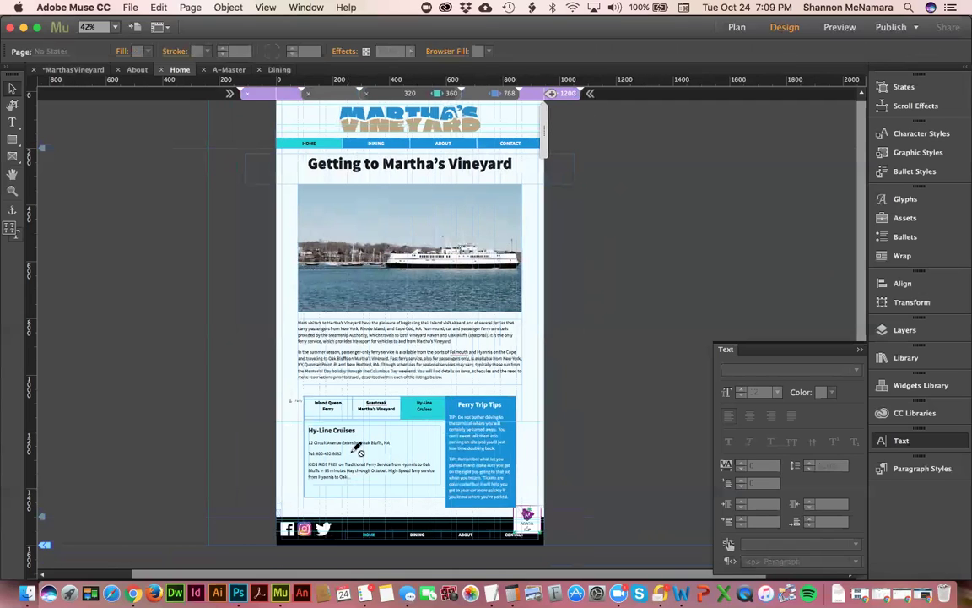
{"action": "left_click", "coordinate": [423, 434]}
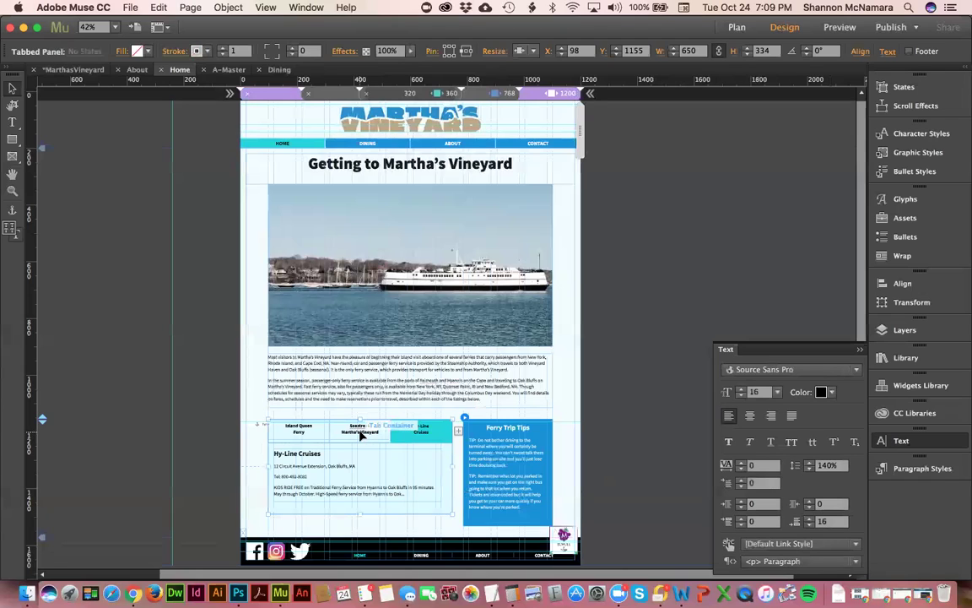
Step: Check whether the Ferry Trip Tips rectangle and its text stay together when the page narrows, and return to the 1200 breakpoint
{"action": "left_click", "coordinate": [469, 453]}
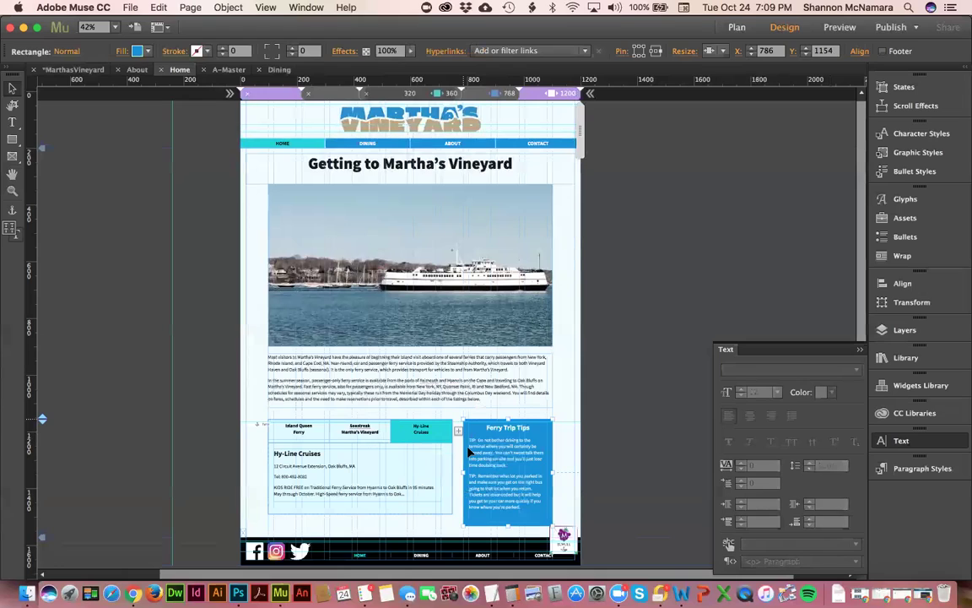
{"action": "left_click", "coordinate": [559, 447]}
{"action": "left_click", "coordinate": [521, 452]}
{"action": "left_click", "coordinate": [521, 452]}
{"action": "left_click_drag", "start_coordinate": [573, 136], "coordinate": [544, 129]}
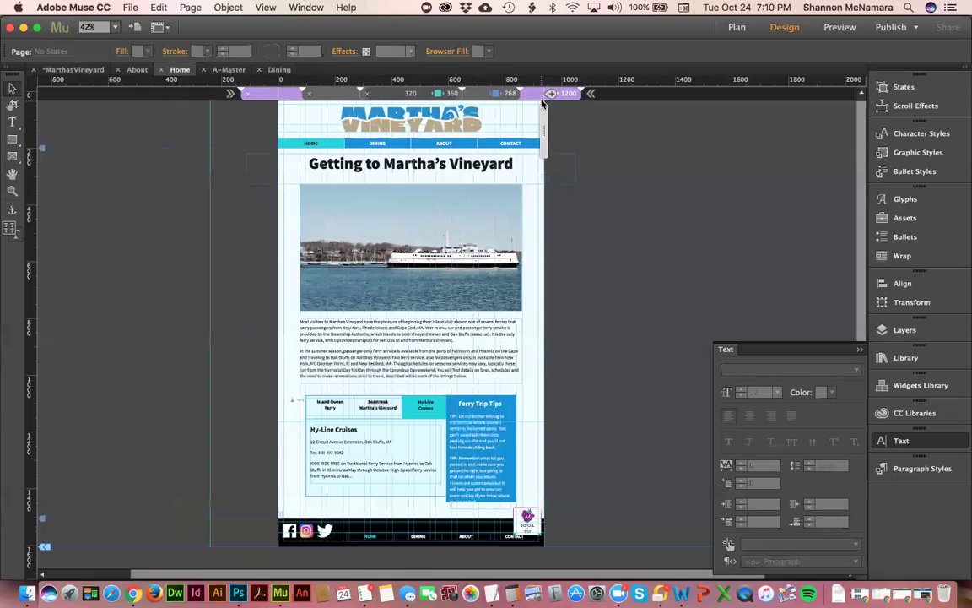
{"action": "left_click", "coordinate": [534, 92]}
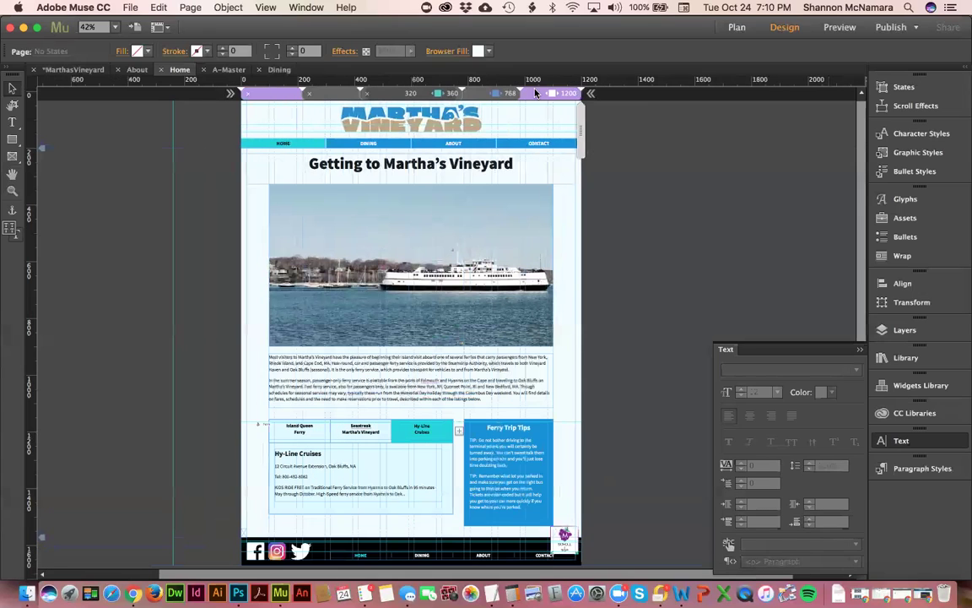
Step: Compare the alignment of the Ferry Trip Tips group and the tabbed panel with the photo as the page narrows below 1200
{"action": "left_click", "coordinate": [513, 458]}
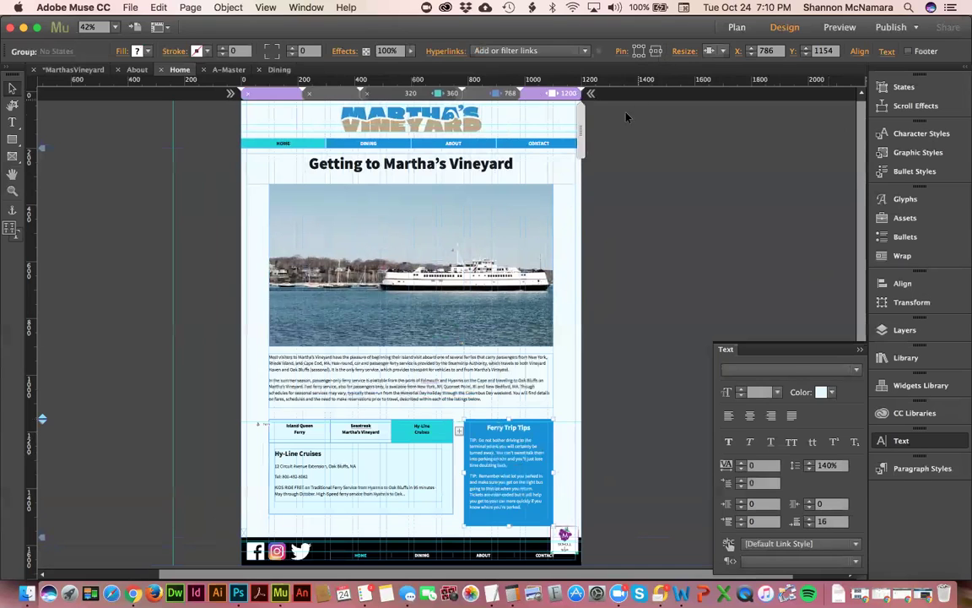
{"action": "left_click", "coordinate": [554, 117]}
{"action": "left_click_drag", "start_coordinate": [579, 116], "coordinate": [549, 113]}
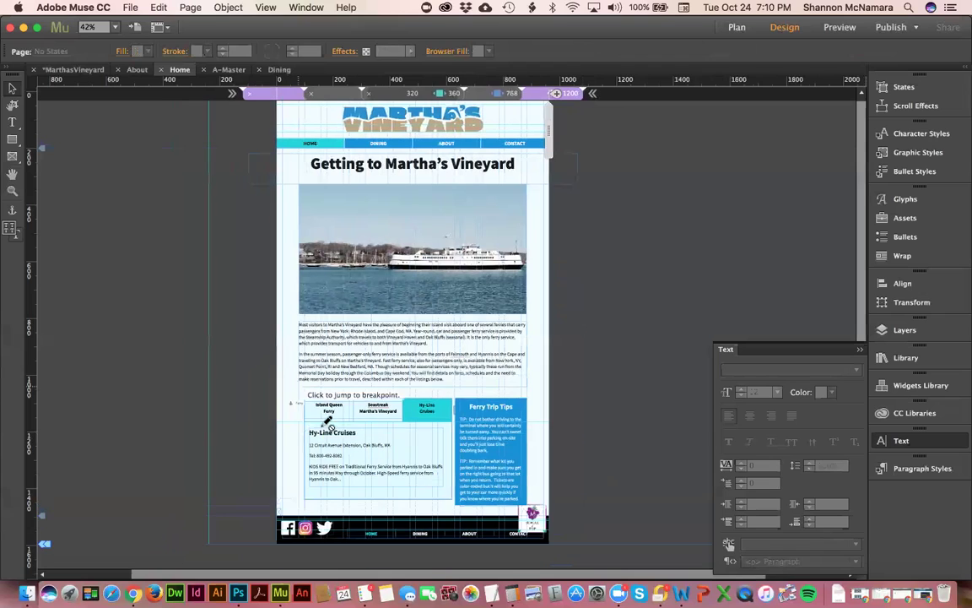
{"action": "left_click", "coordinate": [290, 434]}
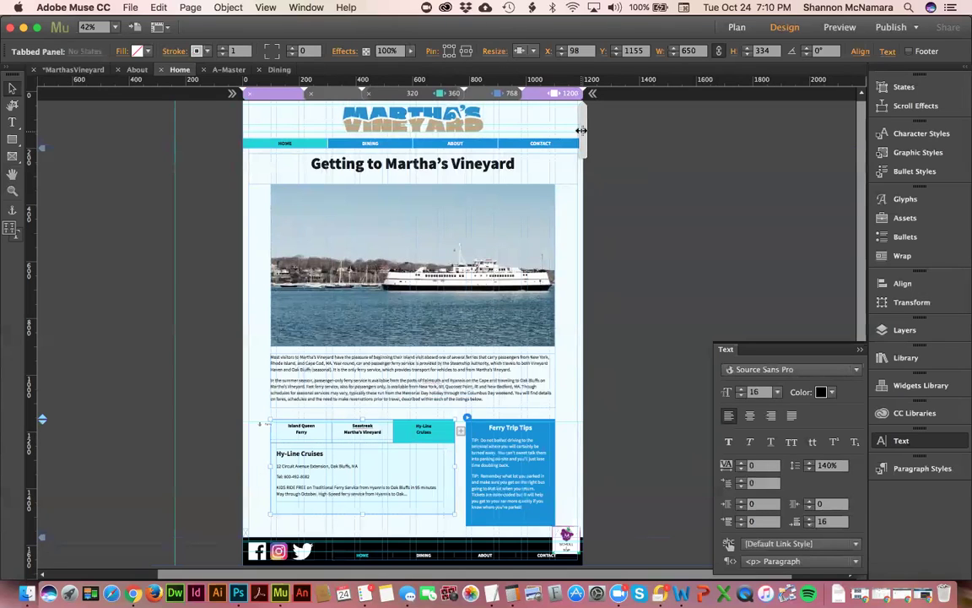
{"action": "left_click_drag", "start_coordinate": [582, 131], "coordinate": [551, 128]}
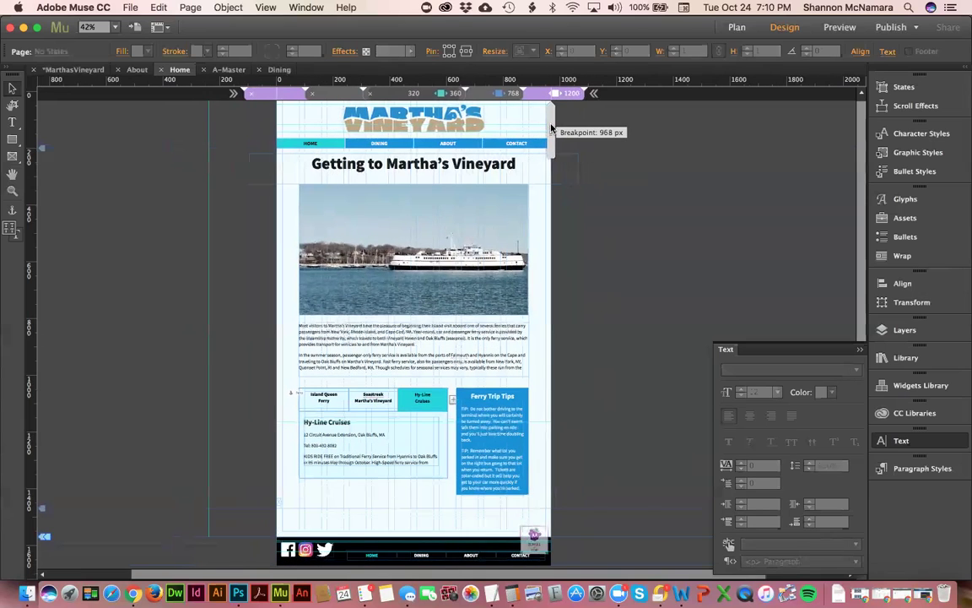
{"action": "left_click_drag", "start_coordinate": [549, 127], "coordinate": [539, 119]}
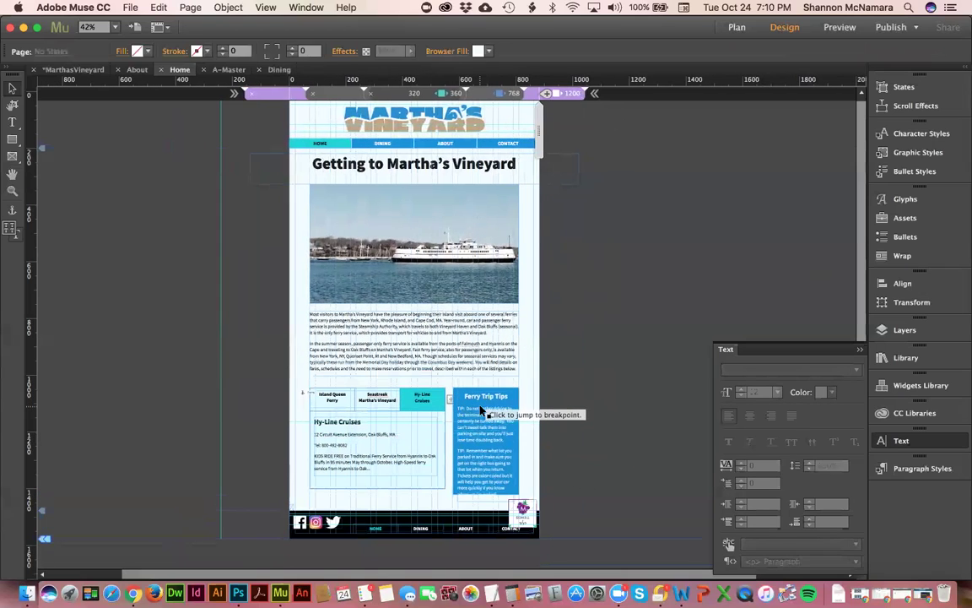
{"action": "left_click", "coordinate": [481, 410]}
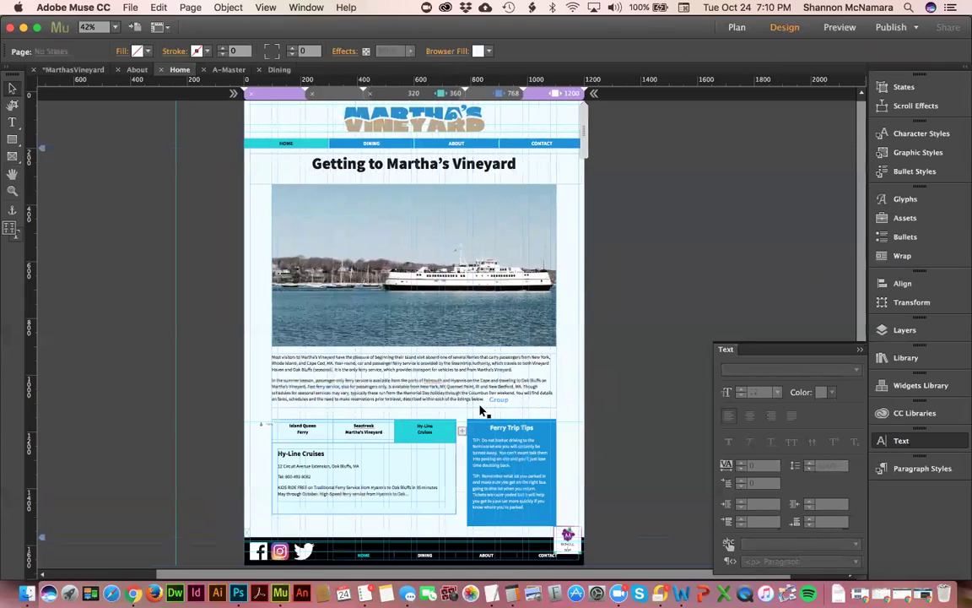
Step: Group the ferry tabbed panel with the Ferry Trip Tips box and test the combined group at a page width of about 850 px
{"action": "left_click", "coordinate": [512, 441]}
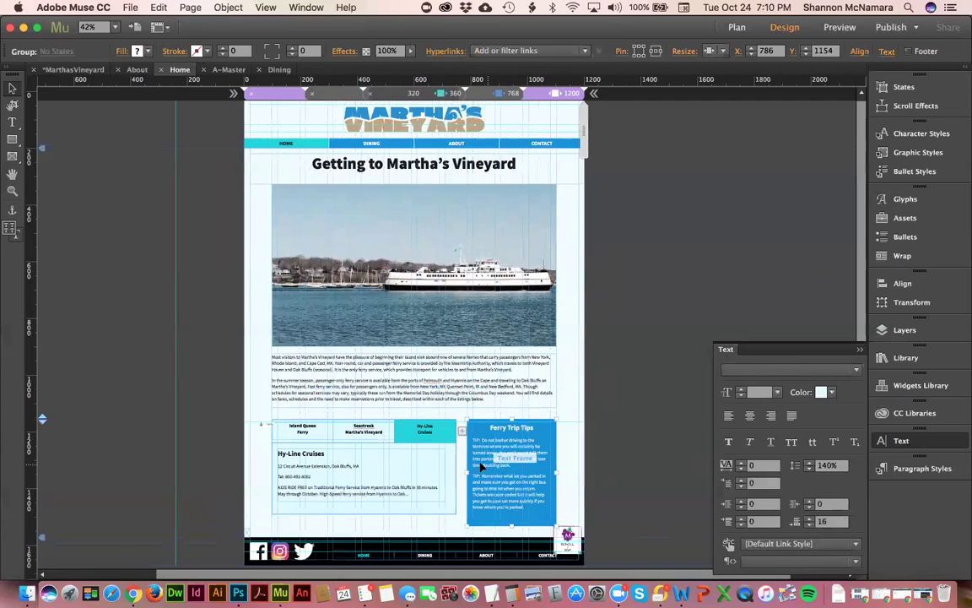
{"action": "left_click", "coordinate": [386, 472]}
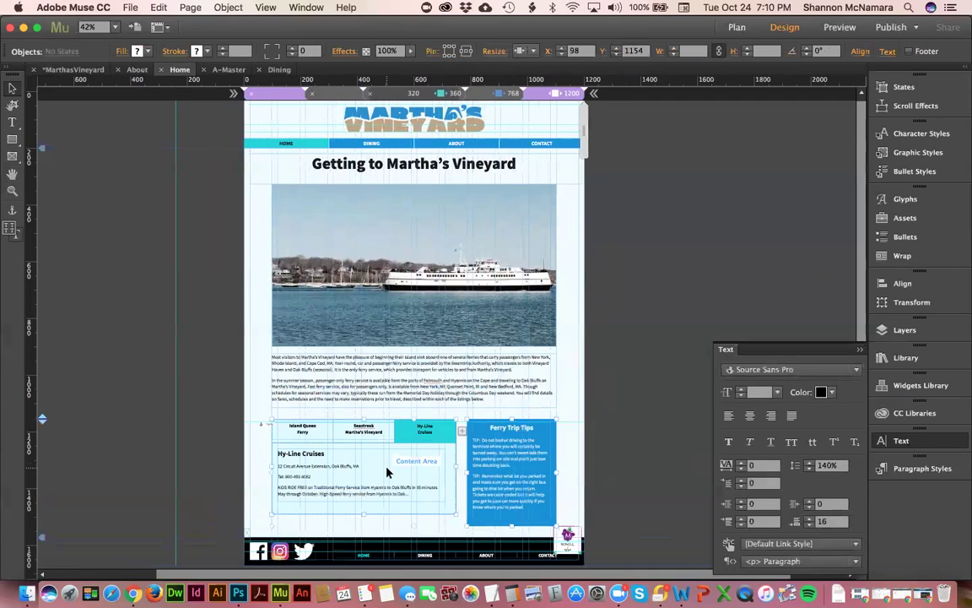
{"action": "left_click", "coordinate": [506, 429]}
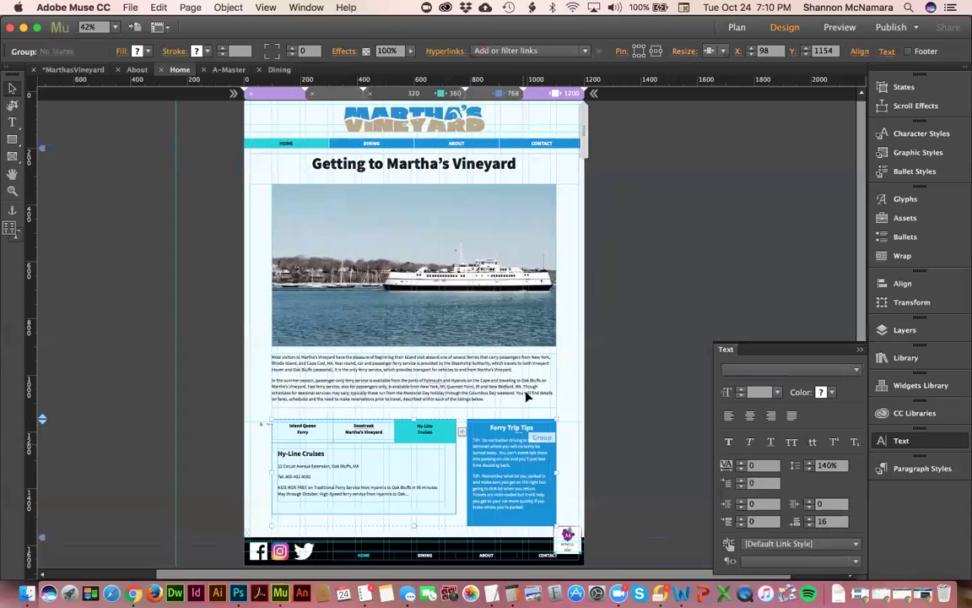
{"action": "left_click_drag", "start_coordinate": [586, 125], "coordinate": [523, 100]}
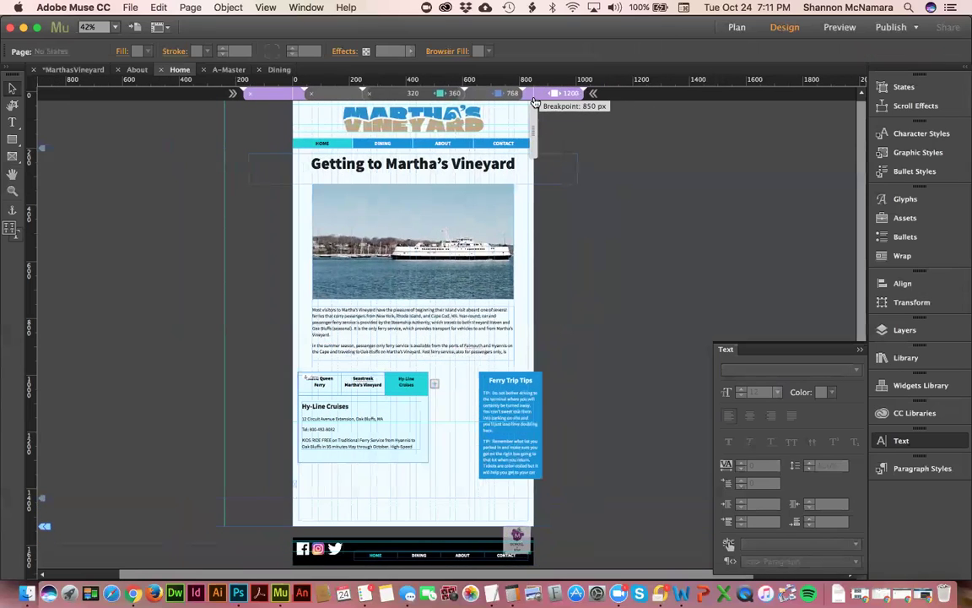
{"action": "left_click", "coordinate": [579, 112]}
{"action": "left_click", "coordinate": [515, 439]}
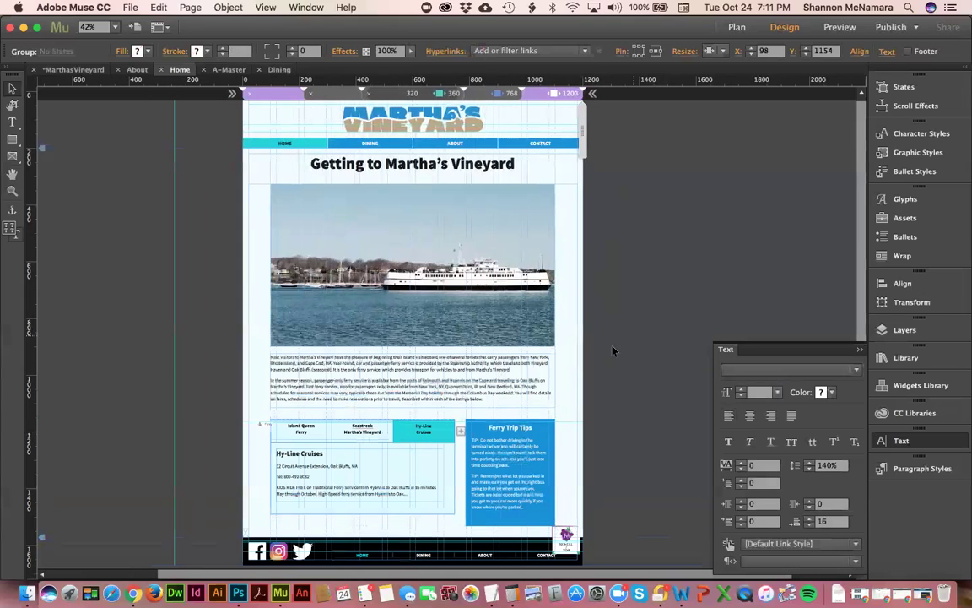
Step: Retest the combined group at a narrower page width, and ungroup the tabbed panel from the Ferry Trip Tips box
{"action": "left_click", "coordinate": [609, 350]}
{"action": "left_click", "coordinate": [519, 456]}
{"action": "left_click_drag", "start_coordinate": [582, 127], "coordinate": [535, 126]}
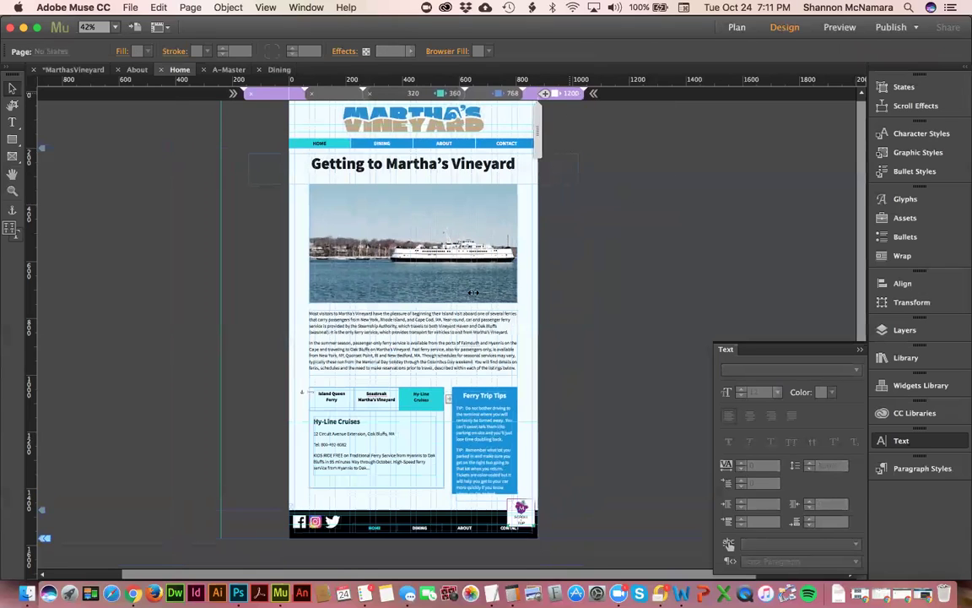
{"action": "left_click", "coordinate": [515, 90]}
{"action": "left_click", "coordinate": [490, 440]}
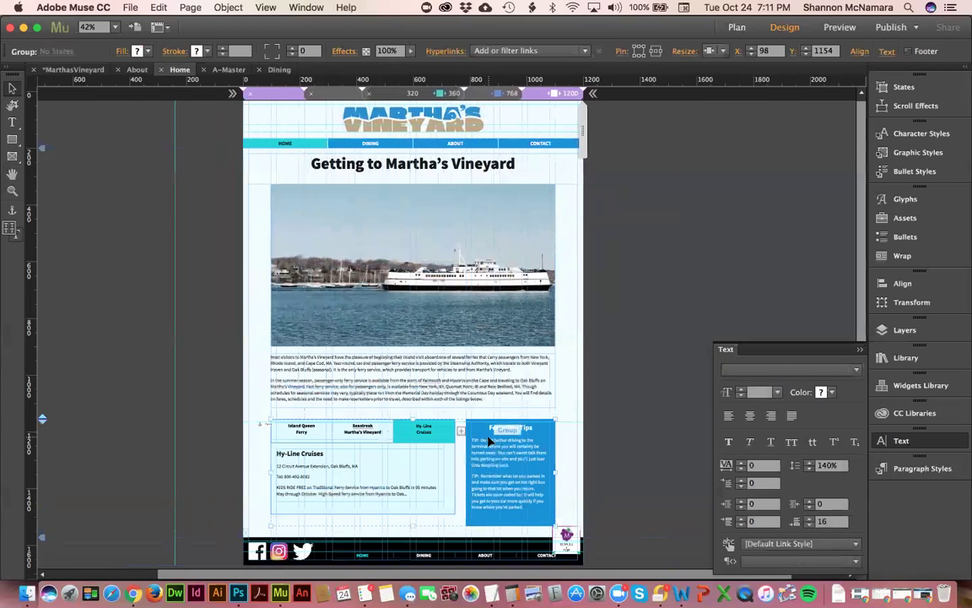
{"action": "left_click", "coordinate": [624, 341]}
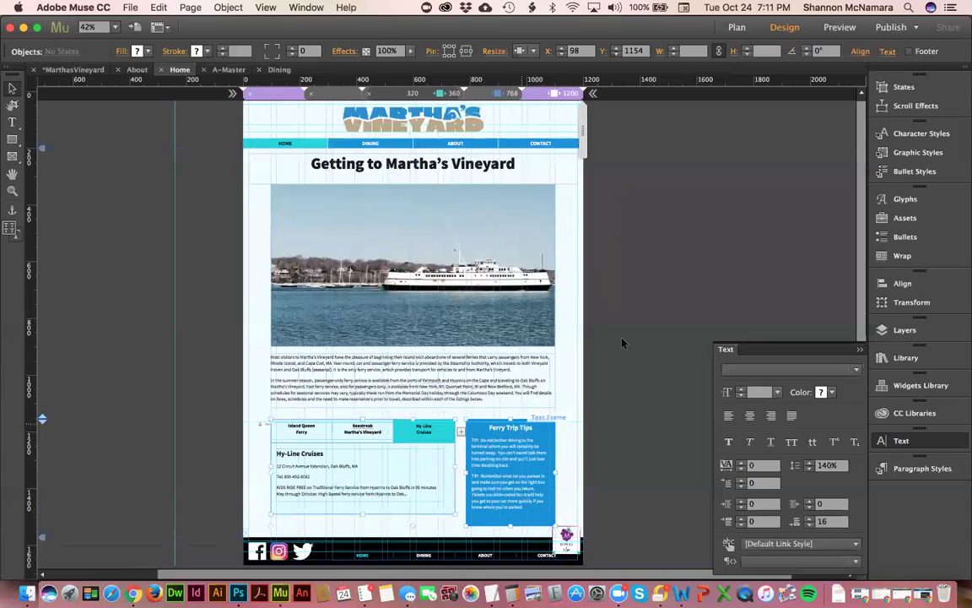
Step: Preview the Home page in the browser and examine its layout down to the footer
{"action": "left_click", "coordinate": [130, 7]}
{"action": "left_click", "coordinate": [178, 223]}
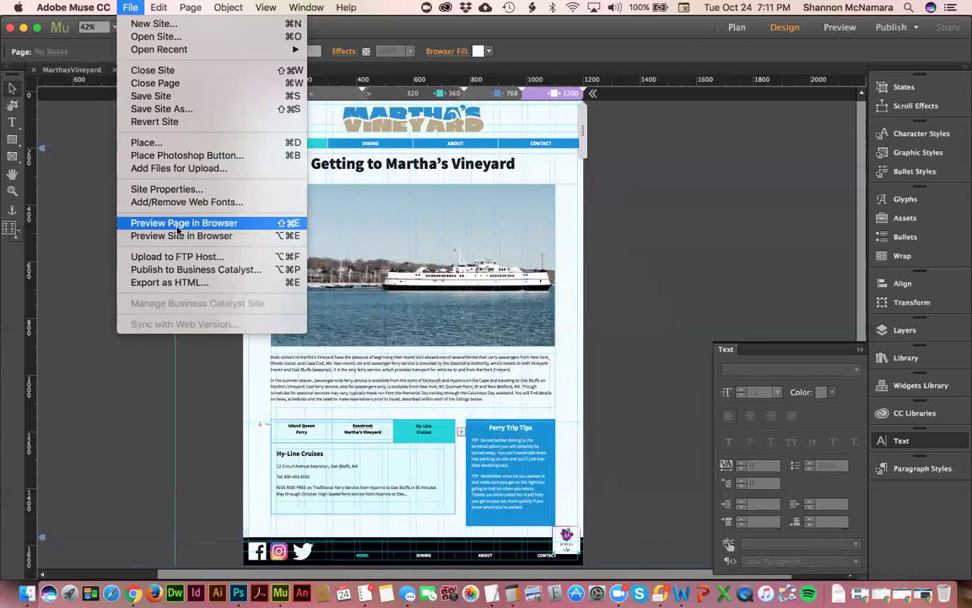
{"action": "left_click", "coordinate": [177, 226]}
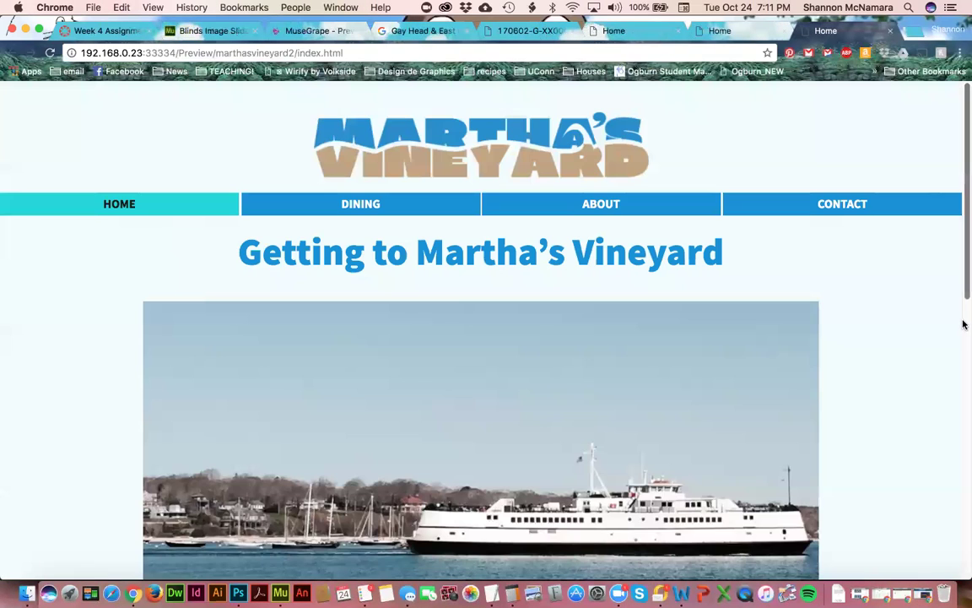
{"action": "scroll", "coordinate": [962, 339], "scroll_direction": "down", "scroll_amount": 3}
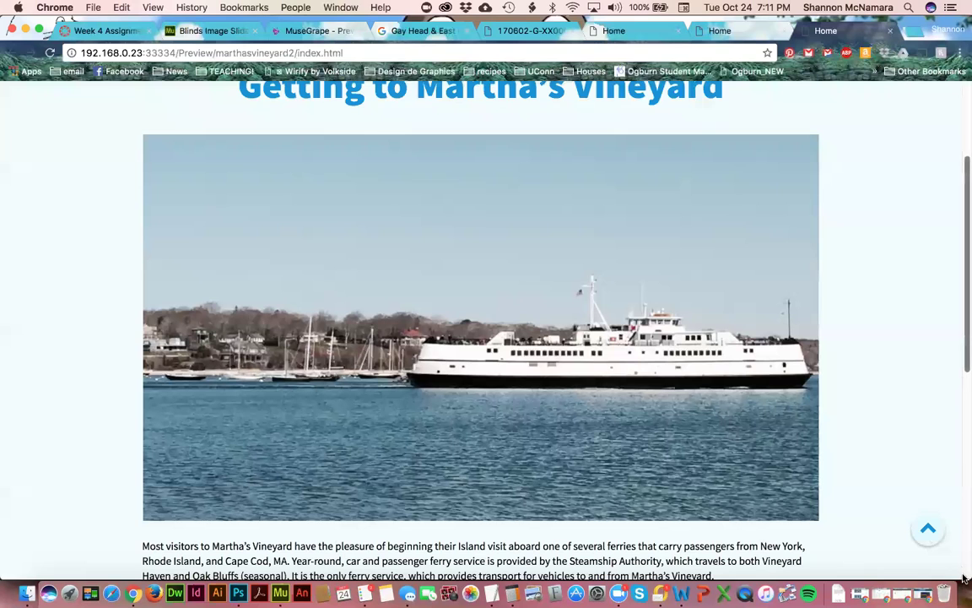
{"action": "scroll", "coordinate": [920, 532], "scroll_direction": "down", "scroll_amount": 5}
{"action": "scroll", "coordinate": [865, 506], "scroll_direction": "down", "scroll_amount": 2}
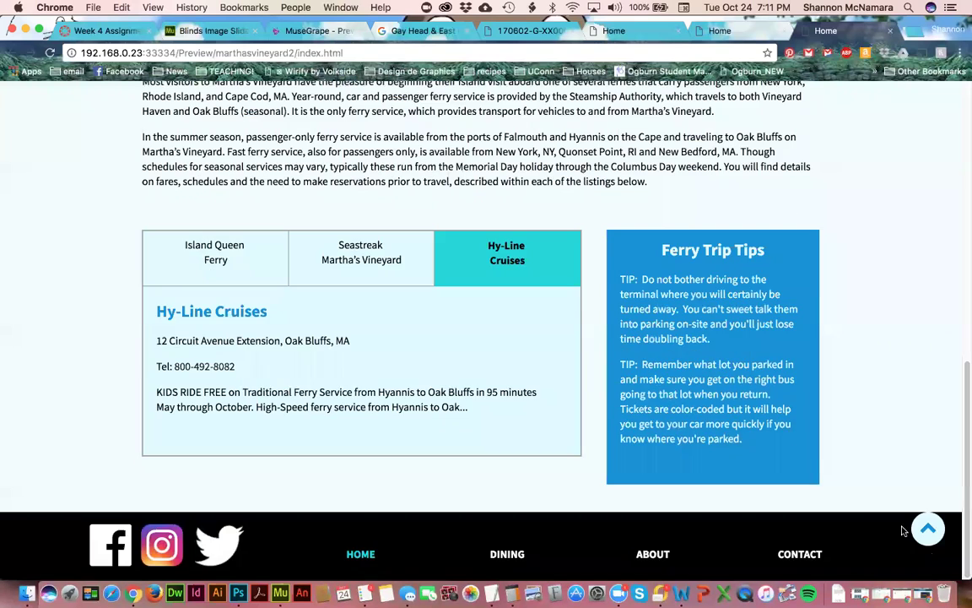
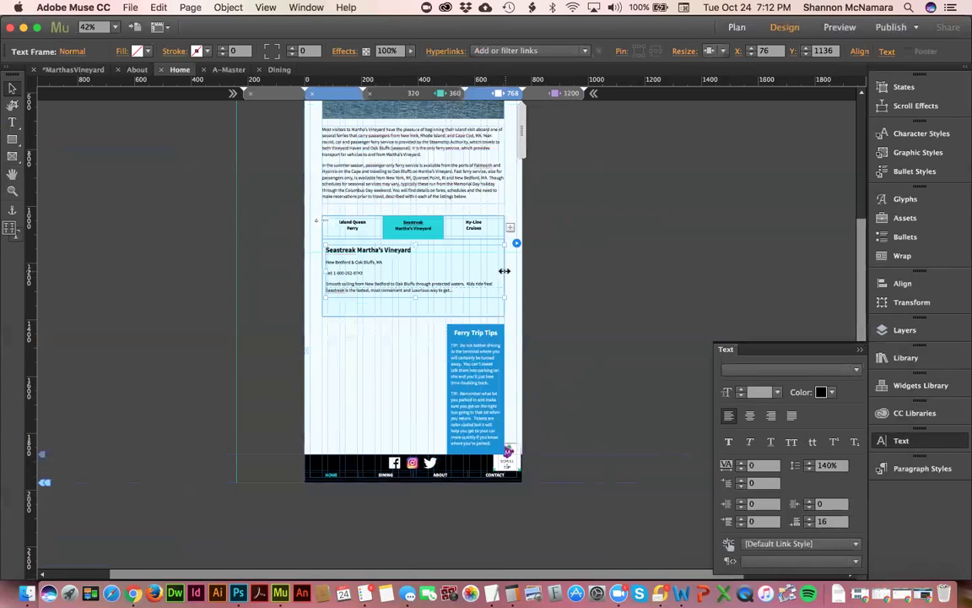
Step: At the 768 breakpoint, shorten the content area of the Seastreak Martha's Vineyard tab to fit its text and show the Island Queen Ferry tab
{"action": "left_click", "coordinate": [423, 320]}
{"action": "left_click_drag", "start_coordinate": [414, 319], "coordinate": [414, 302]}
{"action": "left_click", "coordinate": [354, 238]}
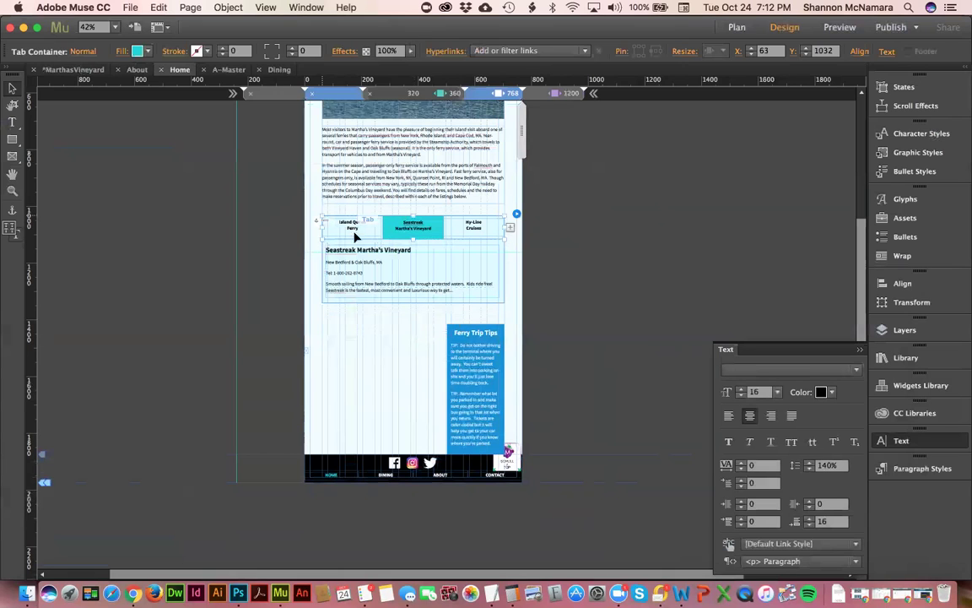
{"action": "left_click", "coordinate": [354, 228]}
Step: Widen the Island Queen Ferry text frame to about 474 px and shorten that tab's content area to fit the text
{"action": "left_click", "coordinate": [405, 285]}
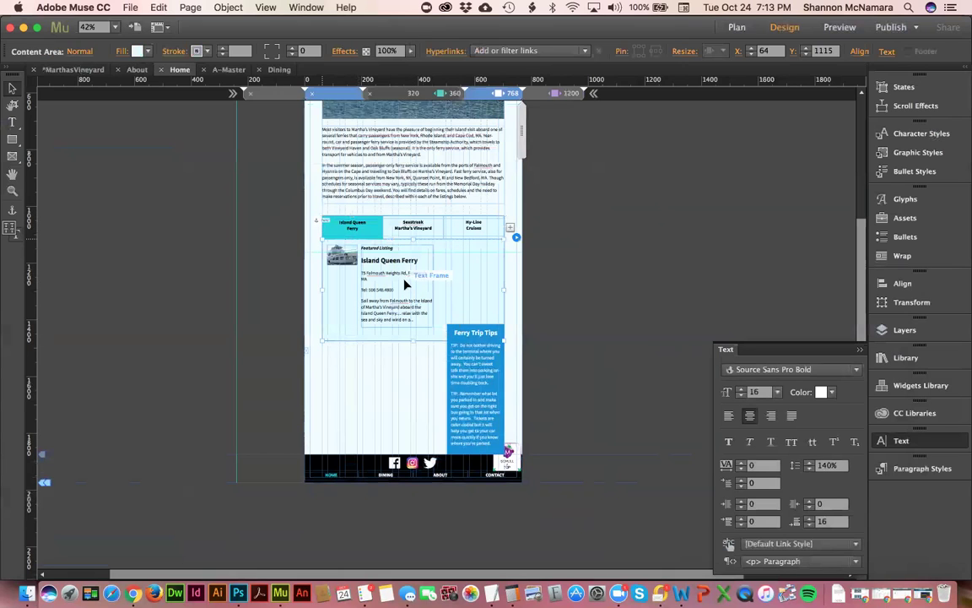
{"action": "left_click", "coordinate": [405, 285]}
{"action": "left_click_drag", "start_coordinate": [433, 285], "coordinate": [501, 281]}
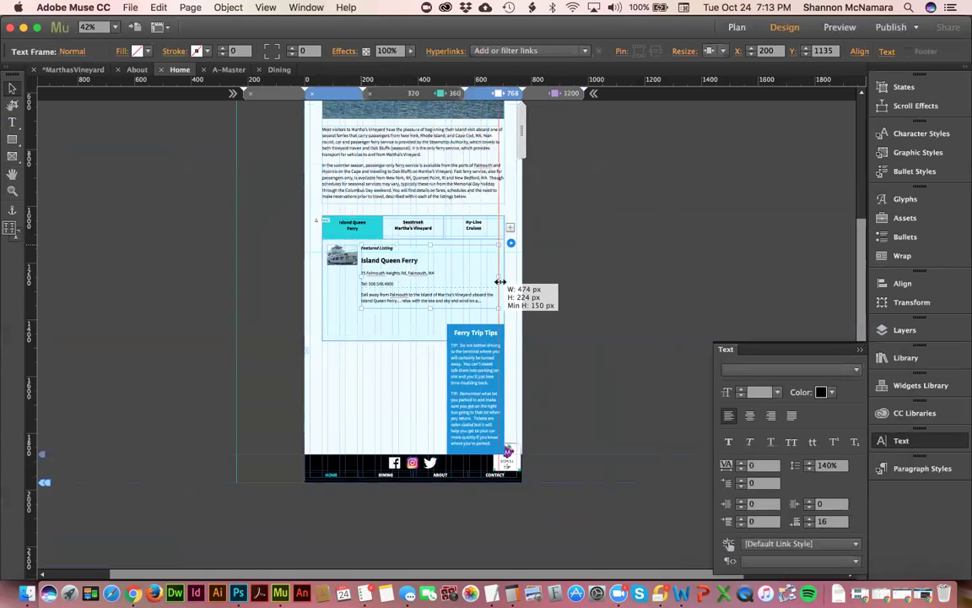
{"action": "left_click", "coordinate": [403, 325]}
{"action": "left_click_drag", "start_coordinate": [405, 339], "coordinate": [413, 313]}
Step: Stretch the Ferry Trip Tips group to the full width of the tabbed panel and reduce its height to fit the text
{"action": "left_click", "coordinate": [463, 333]}
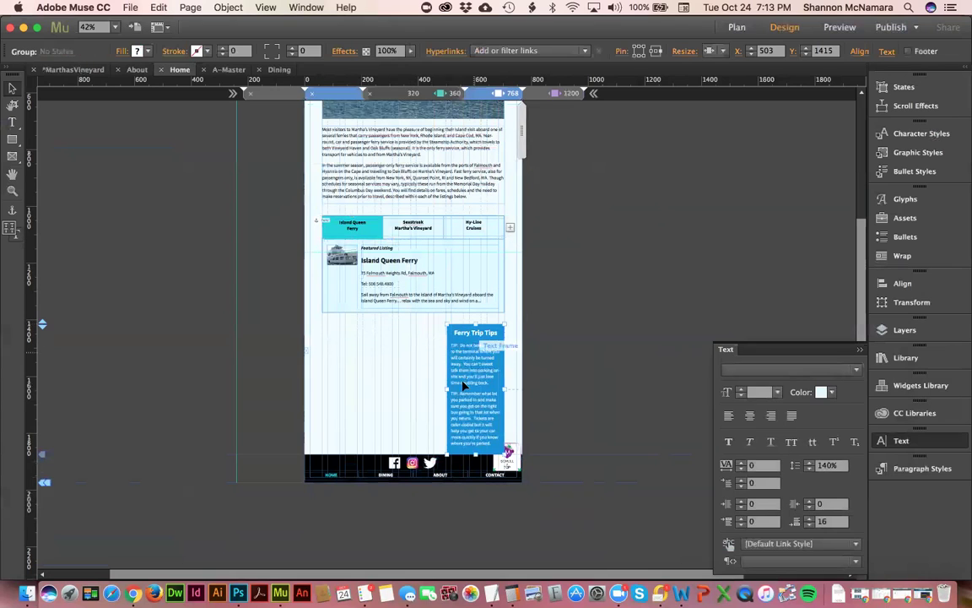
{"action": "left_click_drag", "start_coordinate": [450, 391], "coordinate": [324, 372]}
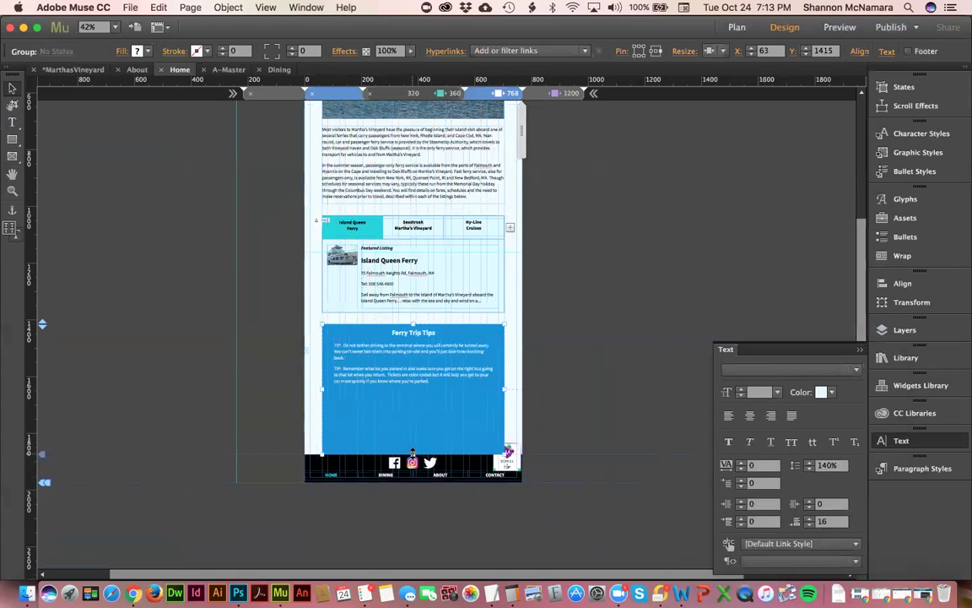
{"action": "left_click_drag", "start_coordinate": [414, 452], "coordinate": [424, 384]}
Step: Move the small image frame at the page's left edge down below the Ferry Trip Tips box, to about X 7, Y 1713
{"action": "left_click", "coordinate": [308, 371]}
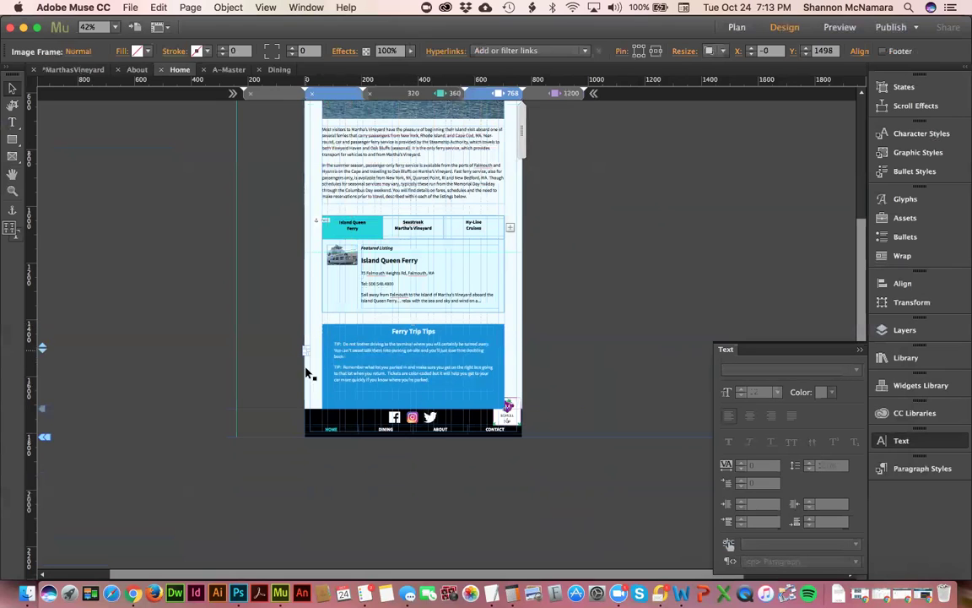
{"action": "left_click", "coordinate": [397, 380]}
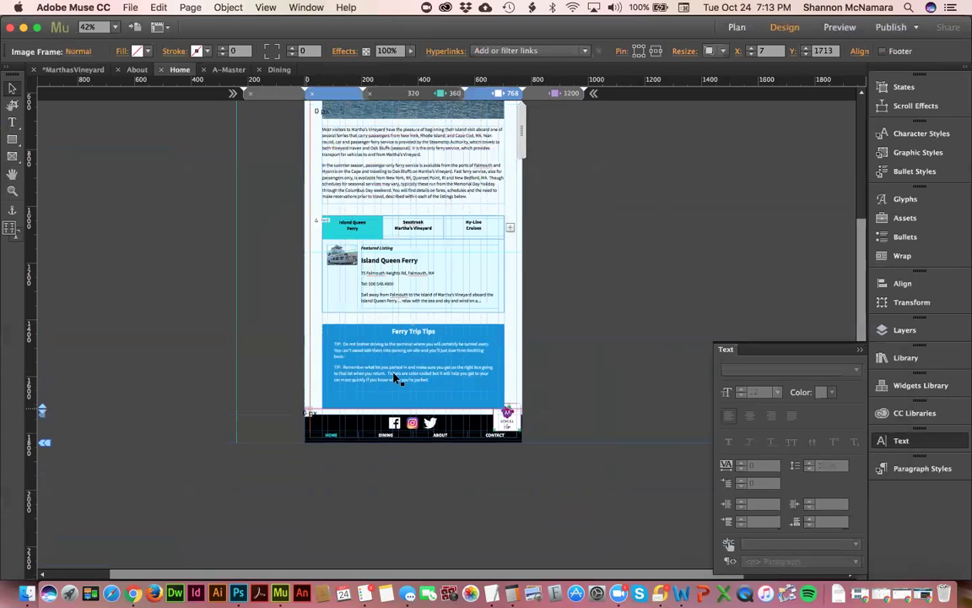
Step: Shorten the blue Ferry Trip Tips box from its lower edge so it ends just below the tip text
{"action": "left_click", "coordinate": [396, 380]}
{"action": "left_click", "coordinate": [394, 379]}
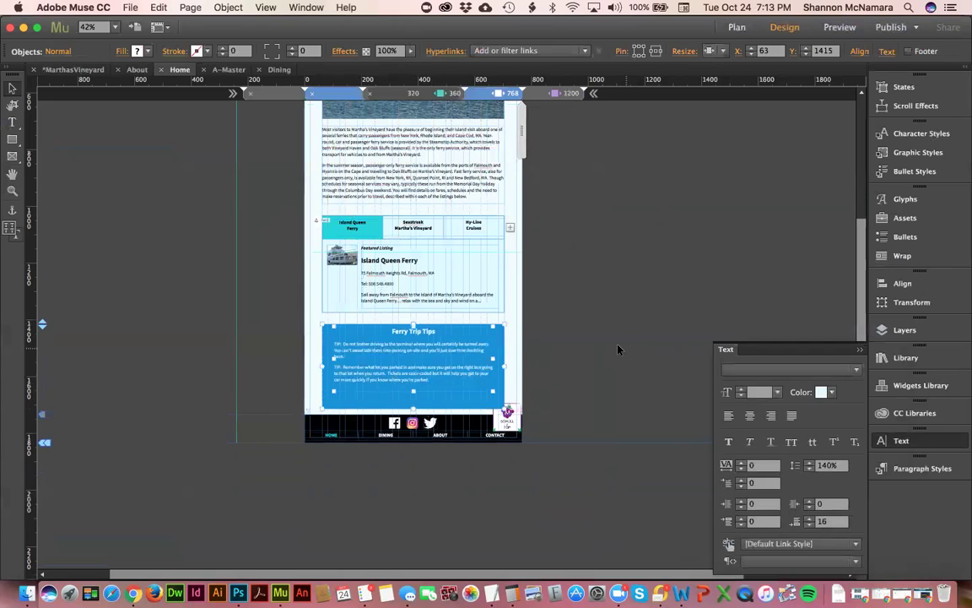
{"action": "left_click", "coordinate": [425, 406]}
{"action": "left_click_drag", "start_coordinate": [413, 406], "coordinate": [413, 390]}
{"action": "left_click", "coordinate": [566, 352]}
Step: Widen the text frame inside the Ferry Trip Tips box on both sides, so it starts at about X 82
{"action": "left_click", "coordinate": [428, 356]}
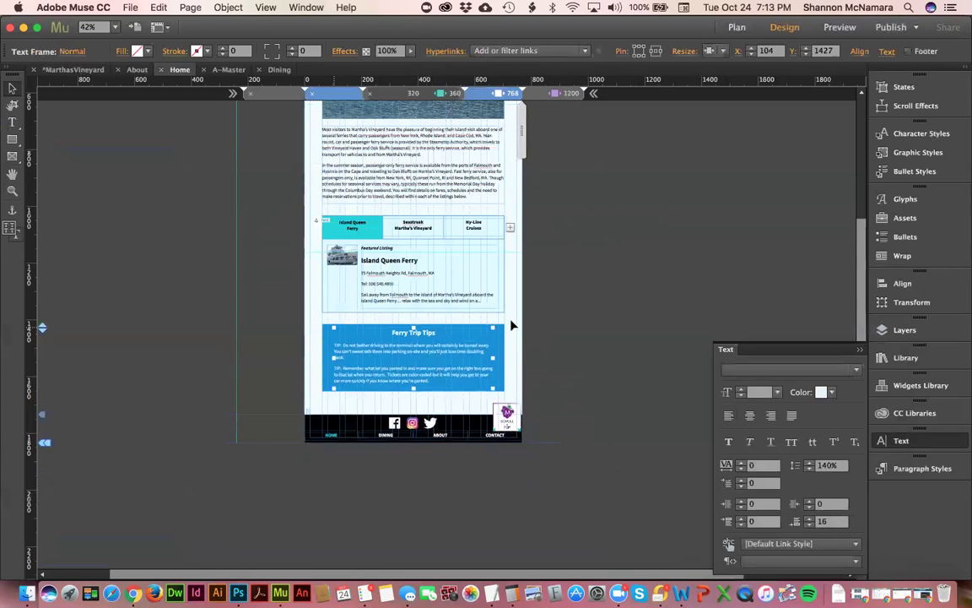
{"action": "left_click_drag", "start_coordinate": [328, 358], "coordinate": [327, 357]}
{"action": "left_click_drag", "start_coordinate": [498, 358], "coordinate": [499, 358]}
{"action": "left_click", "coordinate": [507, 349]}
{"action": "key", "text": "t"}
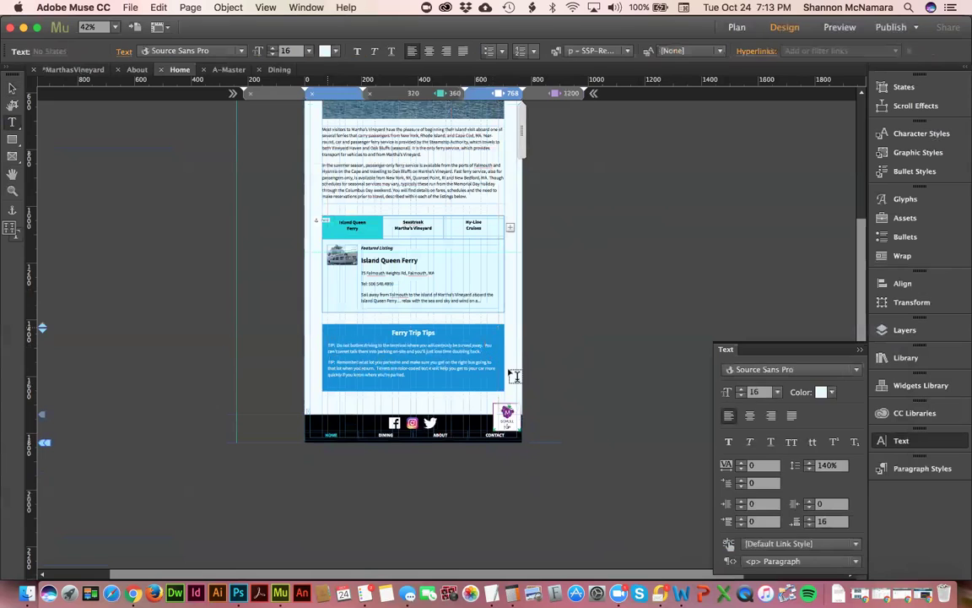
{"action": "left_click", "coordinate": [11, 87]}
Step: Check the pin and resize settings of the tabbed panel, the photo-and-text group and the Ferry Trip Tips group
{"action": "left_click", "coordinate": [387, 325]}
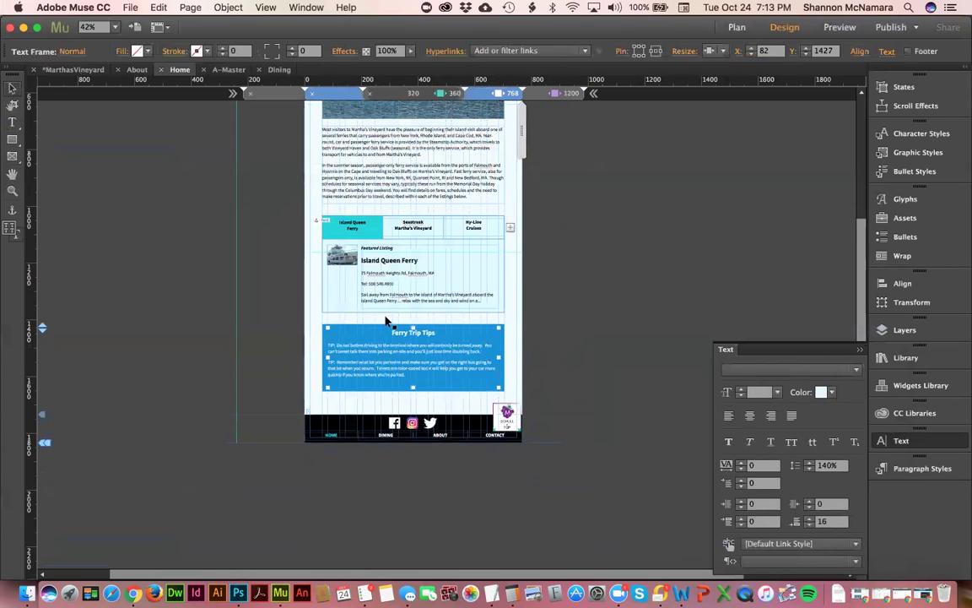
{"action": "left_click", "coordinate": [422, 224]}
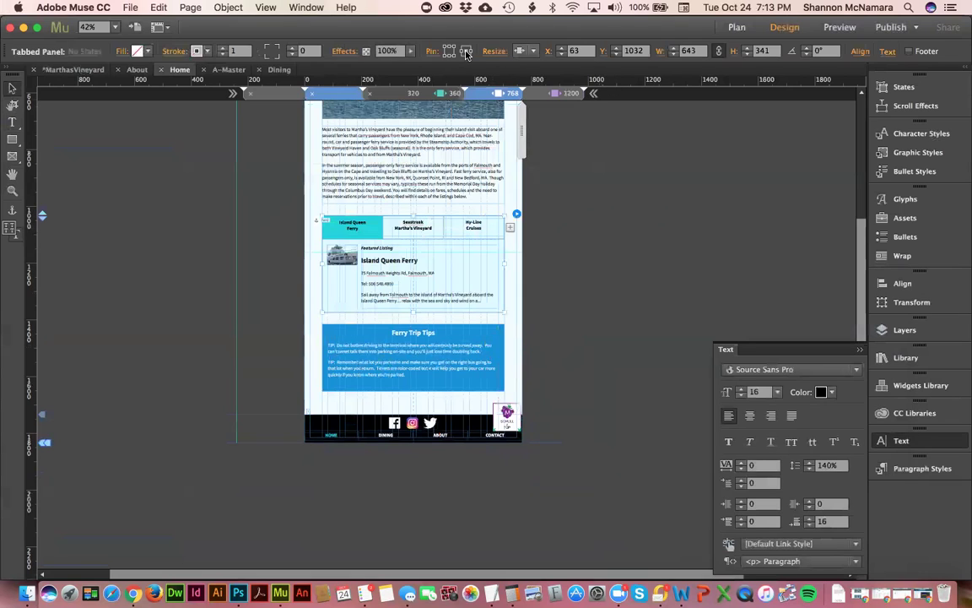
{"action": "left_click", "coordinate": [418, 173]}
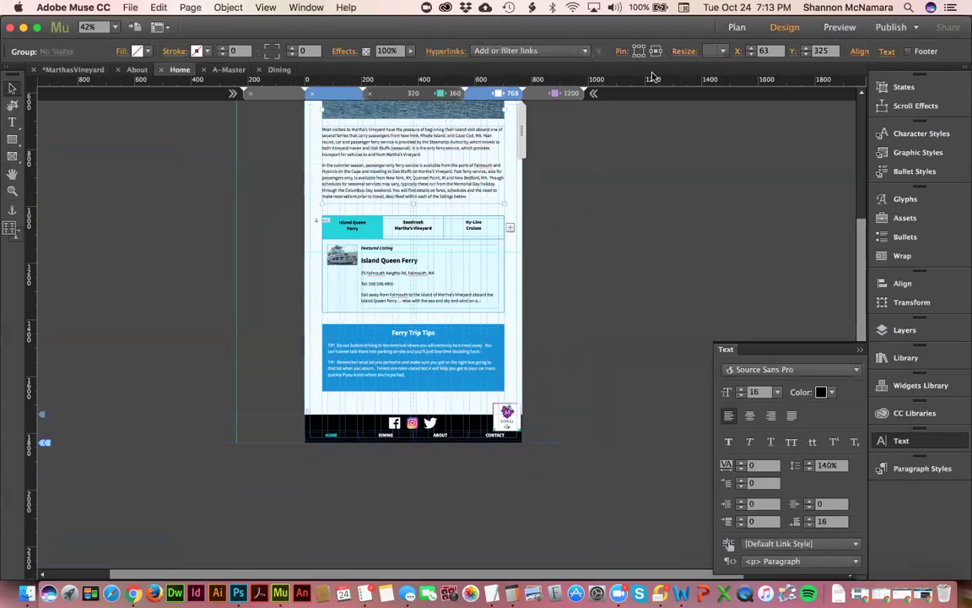
{"action": "left_click", "coordinate": [401, 238]}
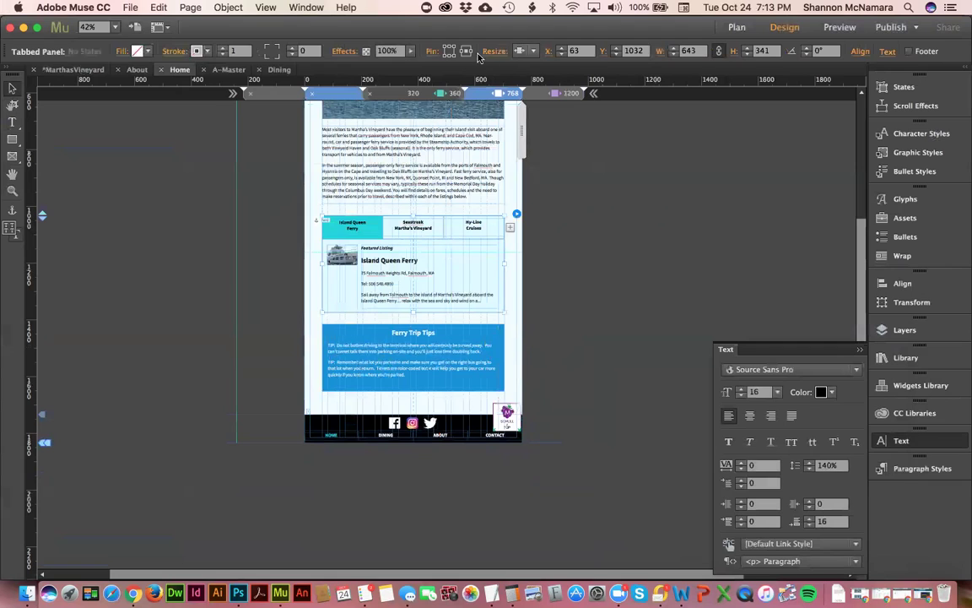
{"action": "left_click", "coordinate": [416, 353]}
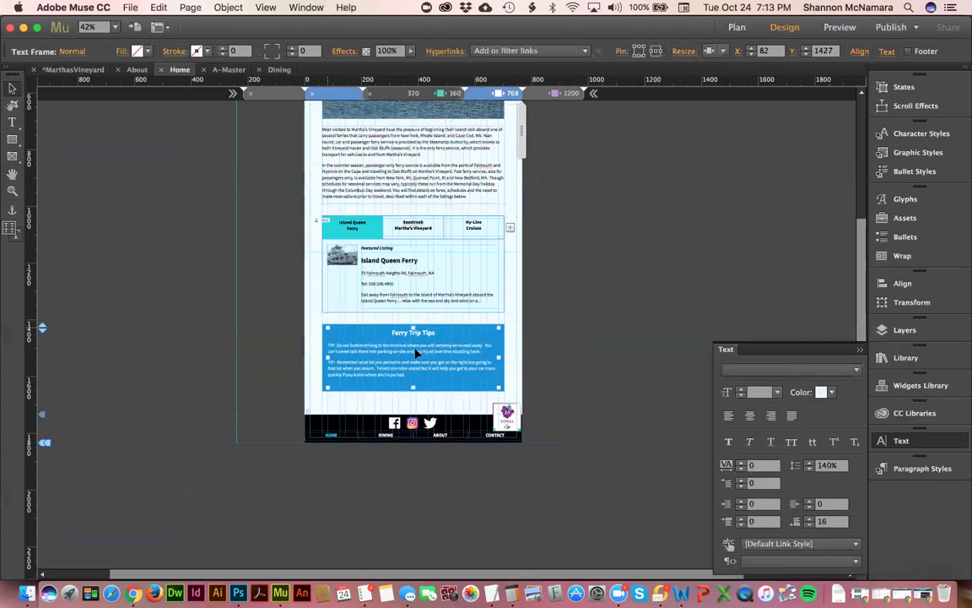
{"action": "left_click", "coordinate": [575, 361]}
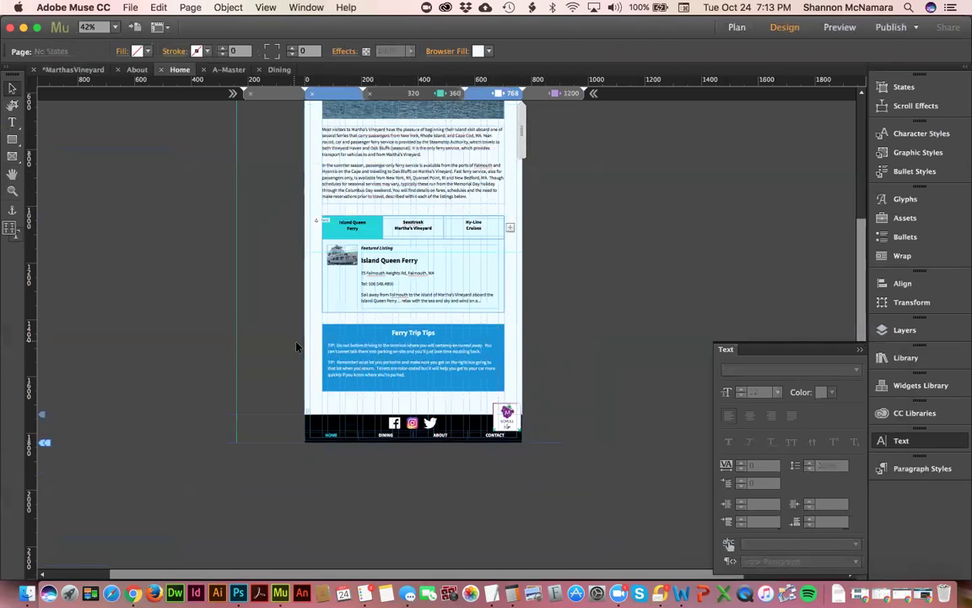
{"action": "left_click", "coordinate": [390, 369]}
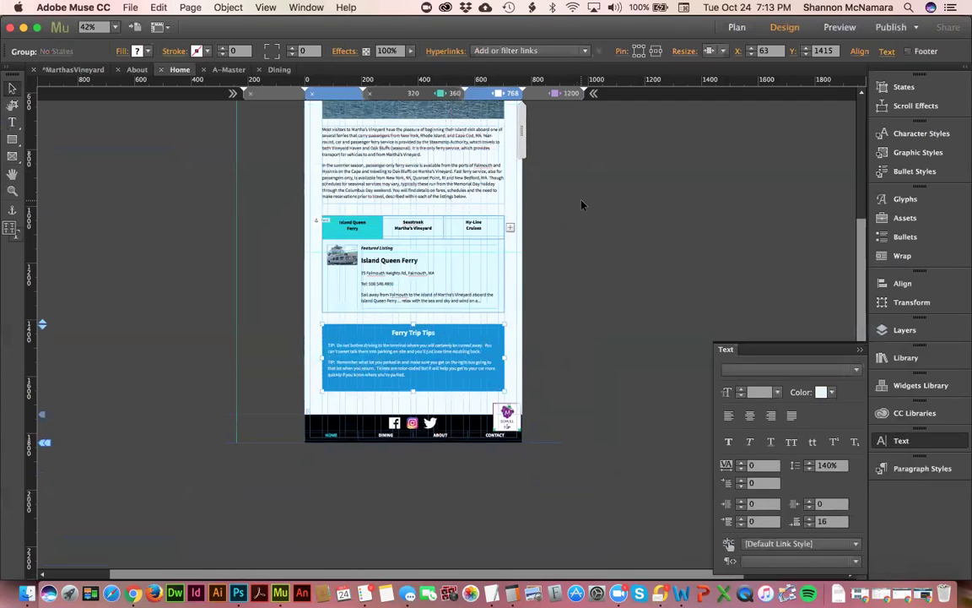
Step: Preview the page at narrower widths down into the 360 breakpoint range, and return to the 768 breakpoint
{"action": "left_click", "coordinate": [522, 168]}
{"action": "left_click_drag", "start_coordinate": [522, 128], "coordinate": [486, 123]}
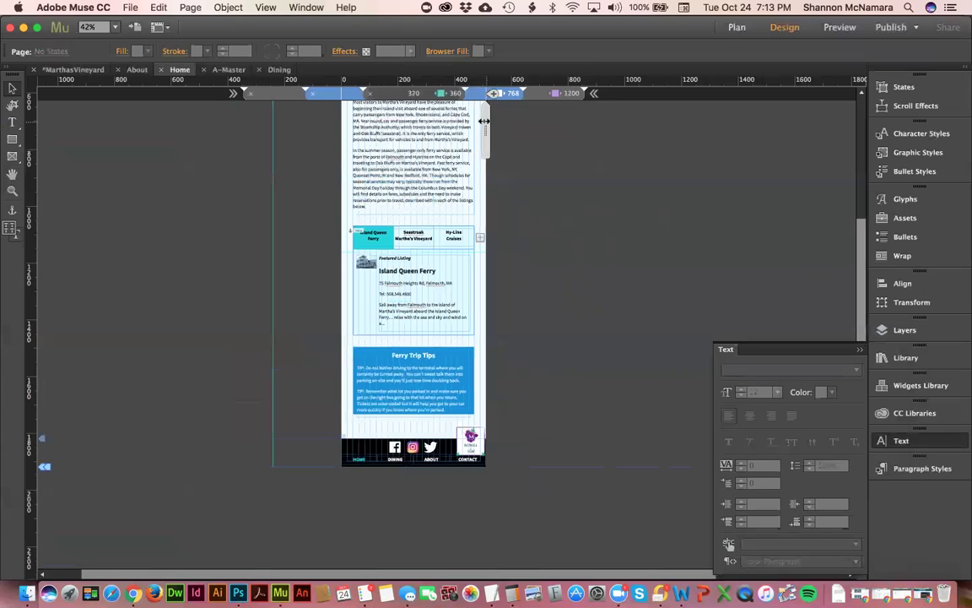
{"action": "left_click_drag", "start_coordinate": [475, 123], "coordinate": [460, 123]}
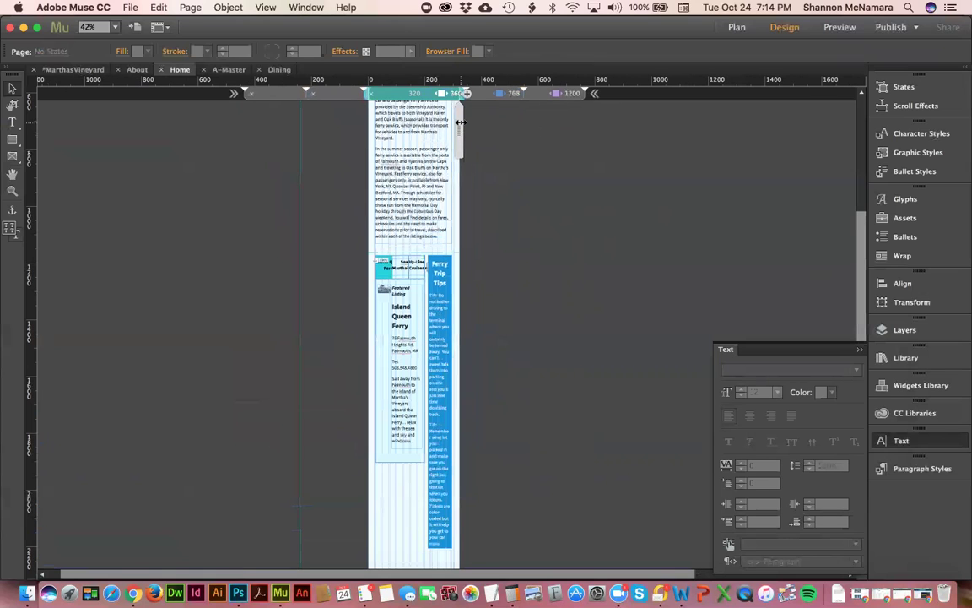
{"action": "left_click", "coordinate": [485, 93]}
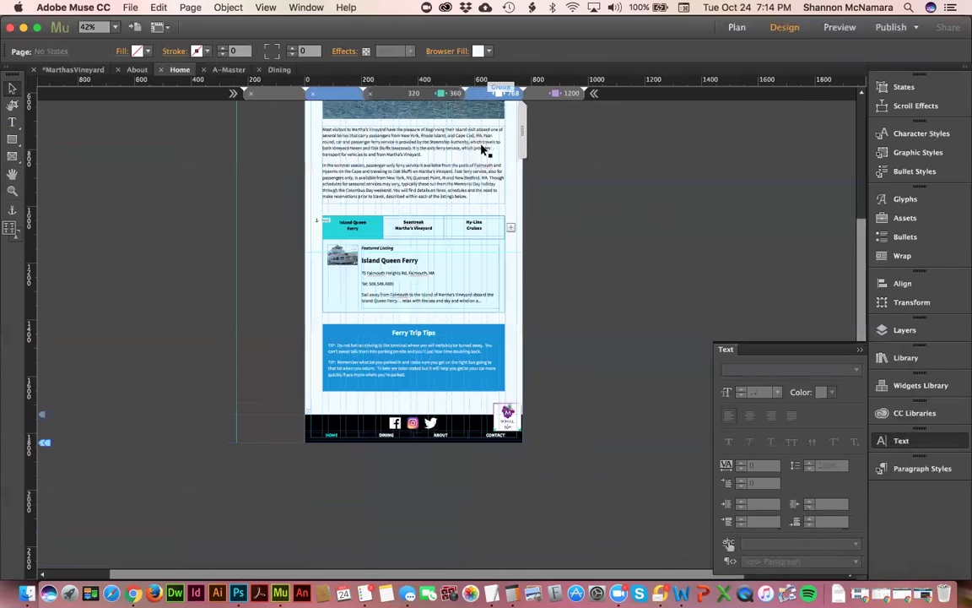
{"action": "left_click", "coordinate": [422, 229]}
{"action": "left_click", "coordinate": [423, 239]}
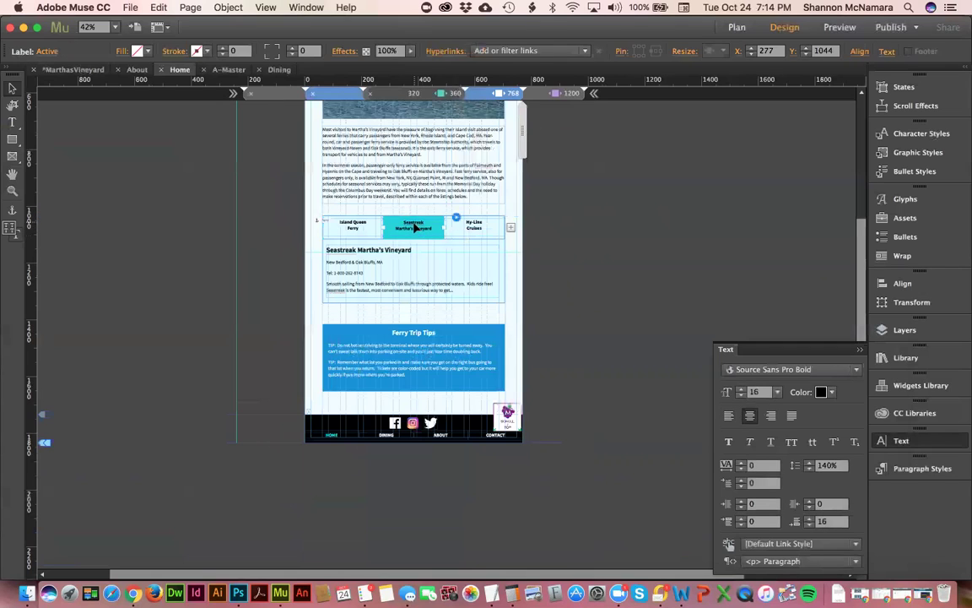
{"action": "double_click", "coordinate": [411, 229]}
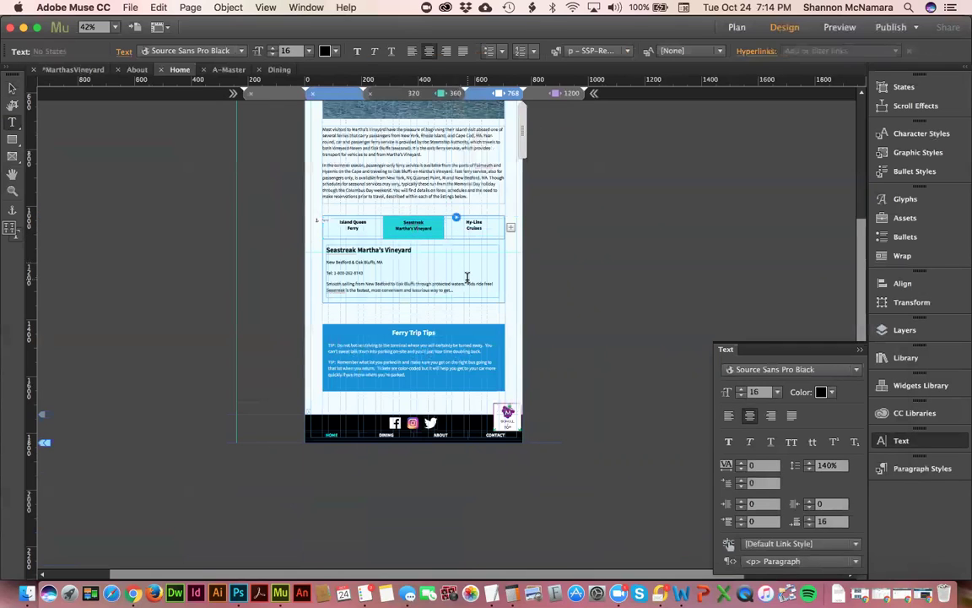
{"action": "key", "text": "Return"}
{"action": "key", "text": "BackSpace"}
{"action": "key", "text": "Return"}
{"action": "key", "text": "BackSpace"}
{"action": "triple_click", "coordinate": [358, 222]}
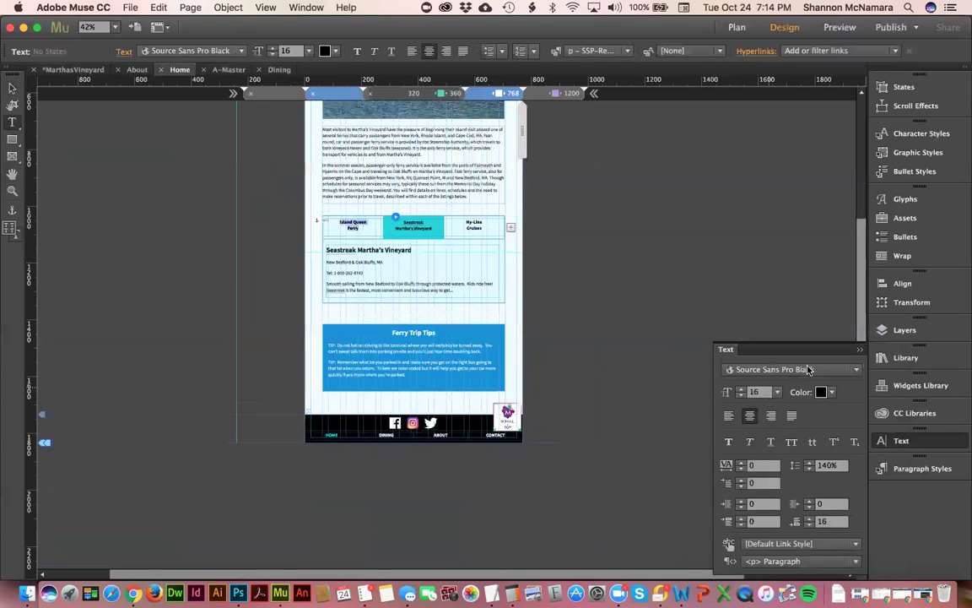
{"action": "left_click", "coordinate": [12, 87]}
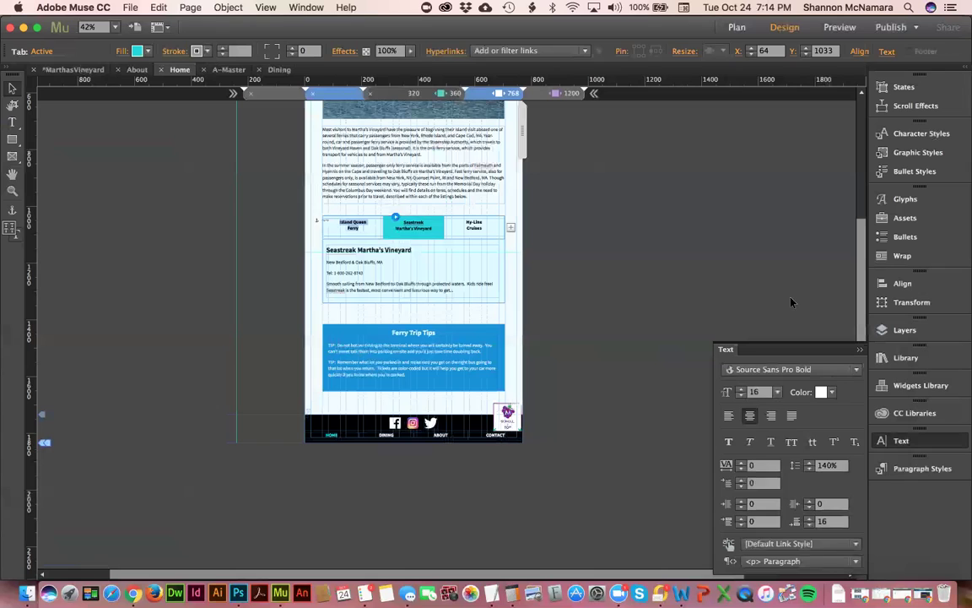
{"action": "left_click", "coordinate": [648, 232]}
Step: Examine the ferry tab labels up close while narrowing the page to about 443 px and widening it back to 768
{"action": "left_click_drag", "start_coordinate": [517, 314], "coordinate": [472, 177]}
{"action": "left_click", "coordinate": [11, 87]}
{"action": "left_click_drag", "start_coordinate": [681, 141], "coordinate": [609, 145]}
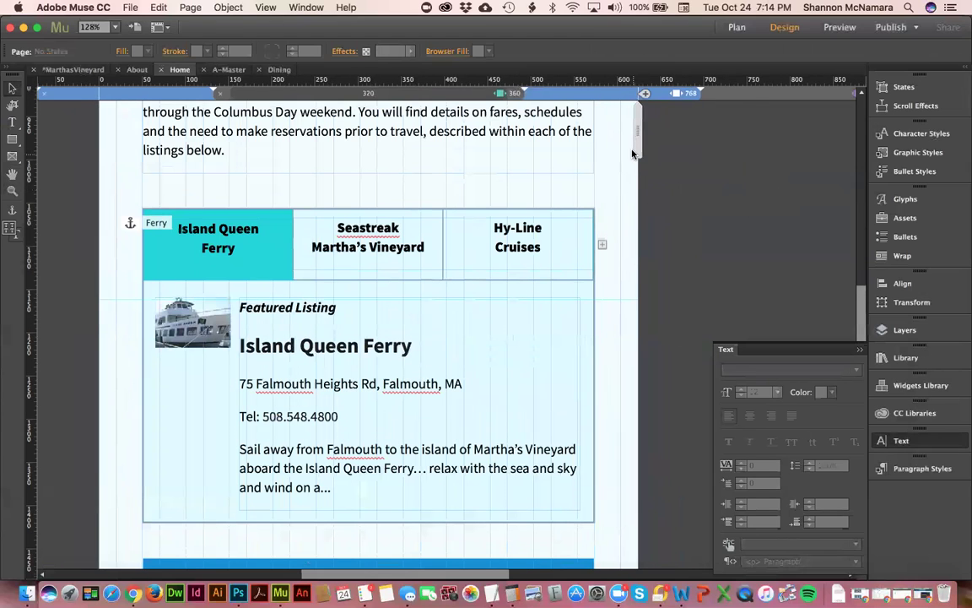
{"action": "left_click_drag", "start_coordinate": [623, 149], "coordinate": [539, 149]}
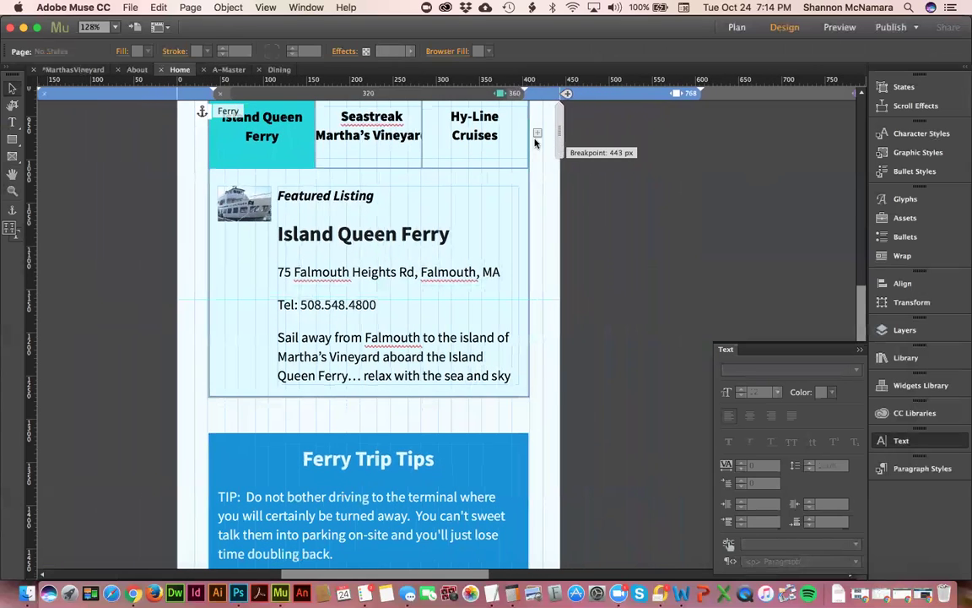
{"action": "scroll", "coordinate": [381, 128], "scroll_direction": "up", "scroll_amount": 3}
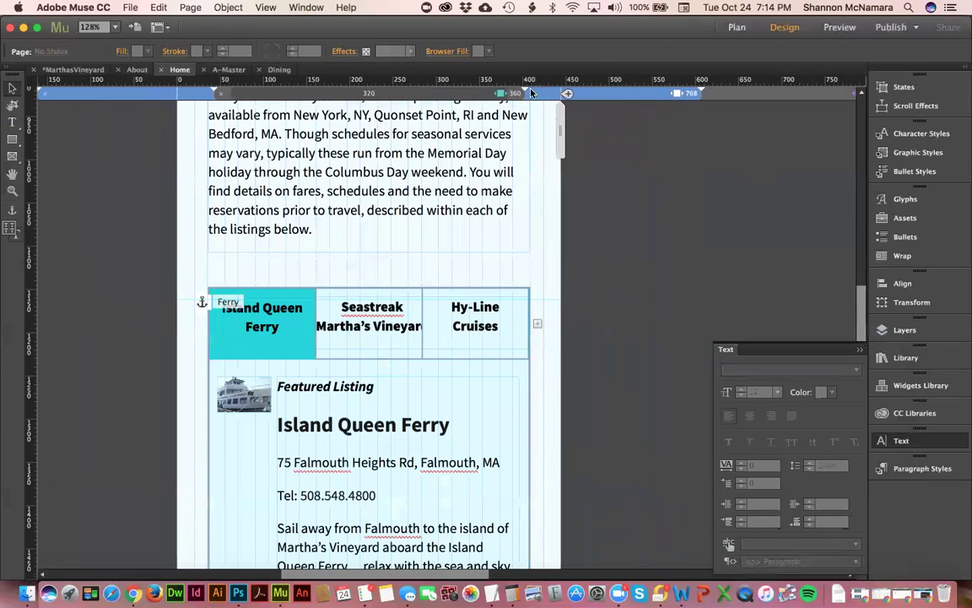
{"action": "left_click_drag", "start_coordinate": [560, 135], "coordinate": [716, 127]}
{"action": "scroll", "coordinate": [353, 262], "scroll_direction": "up", "scroll_amount": 1}
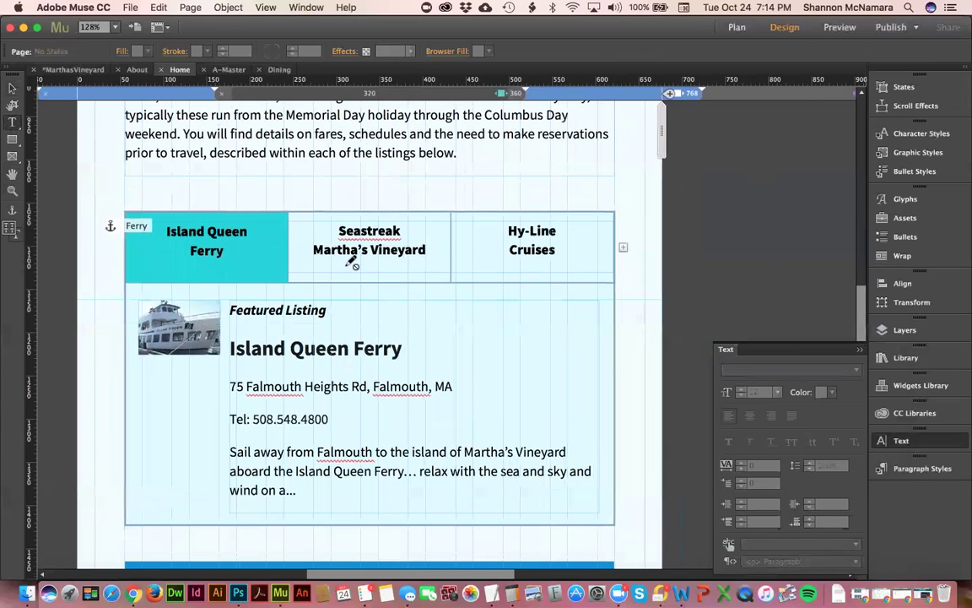
Step: Break the Seastreak Martha's Vineyard tab label before "Vineyard" so it runs over three lines
{"action": "left_click", "coordinate": [397, 245]}
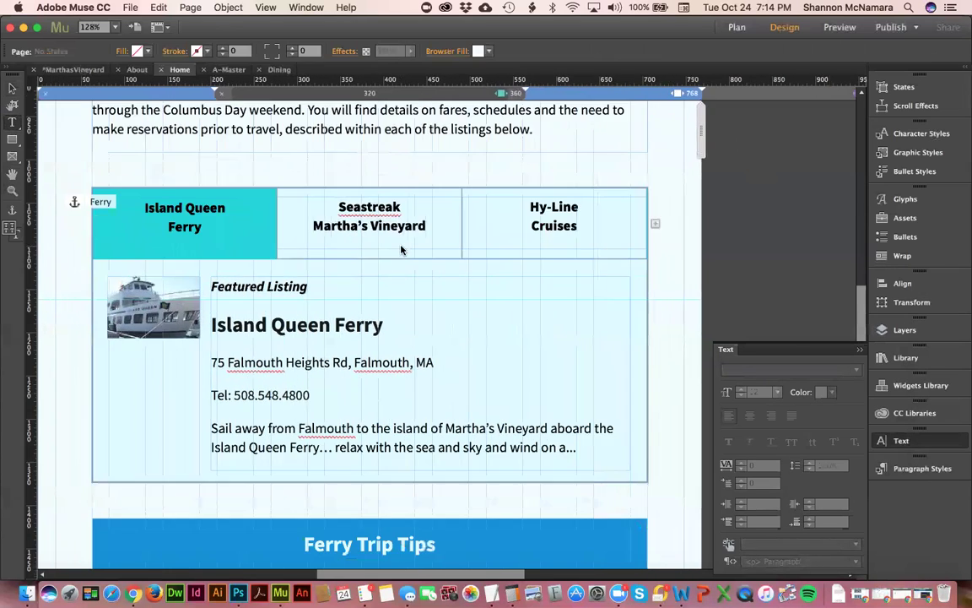
{"action": "left_click", "coordinate": [12, 122]}
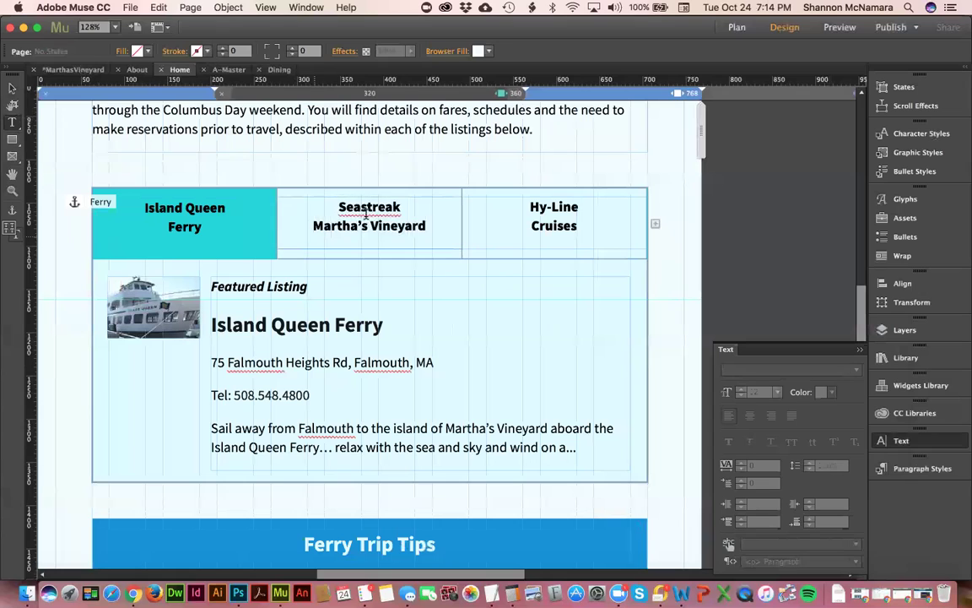
{"action": "left_click", "coordinate": [401, 274]}
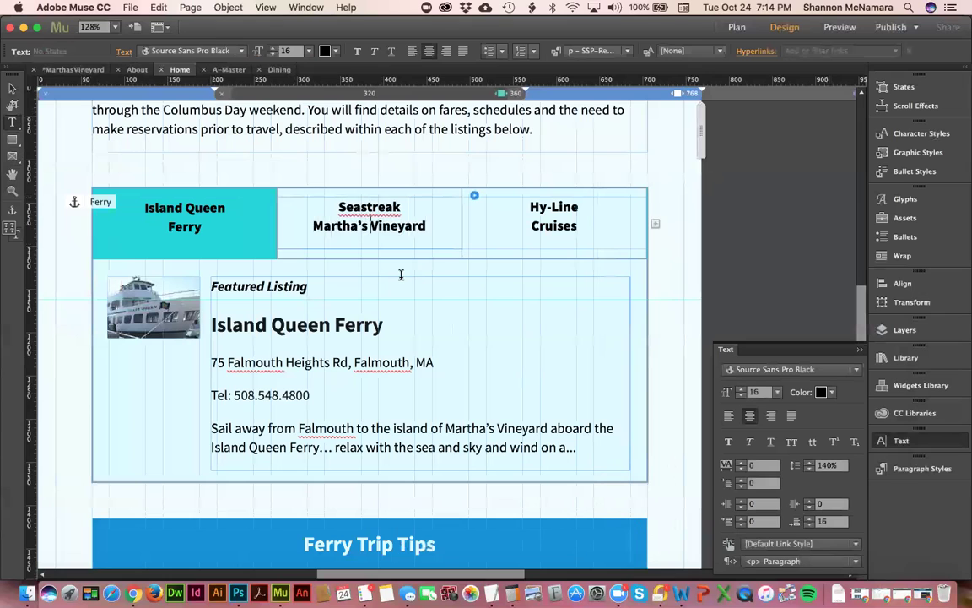
{"action": "key", "text": "Return"}
{"action": "left_click", "coordinate": [12, 88]}
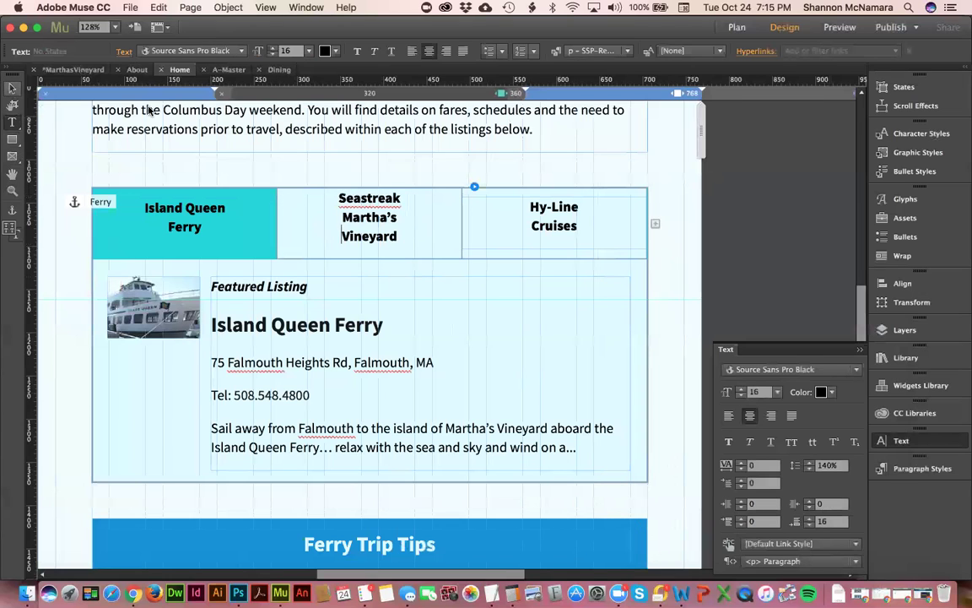
Step: Compare the three-line Seastreak Martha's Vineyard tab at the 1200 and 768 breakpoints
{"action": "scroll", "coordinate": [777, 96], "scroll_direction": "right", "scroll_amount": 4}
{"action": "scroll", "coordinate": [776, 96], "scroll_direction": "up", "scroll_amount": 3}
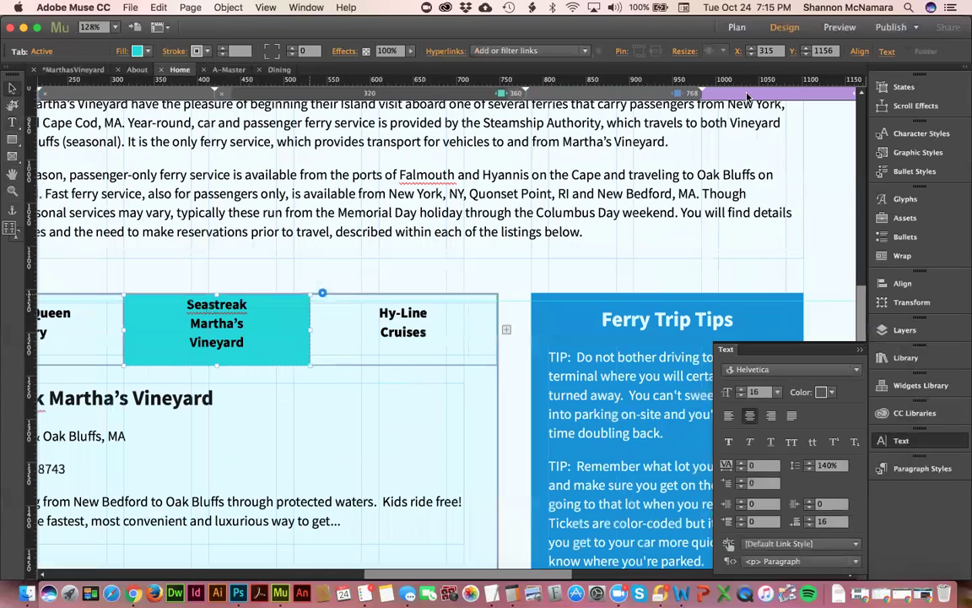
{"action": "left_click", "coordinate": [609, 95]}
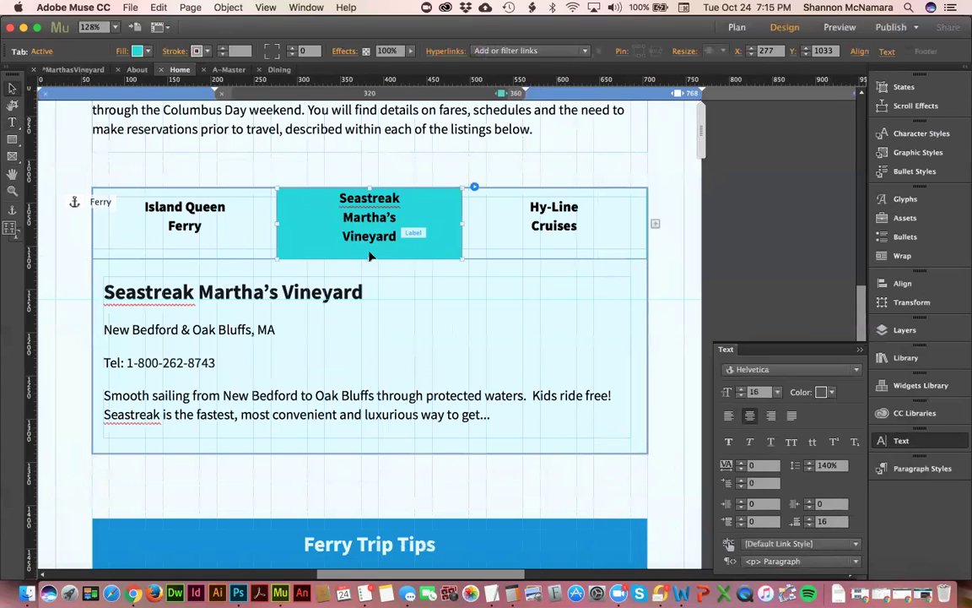
{"action": "left_click_drag", "start_coordinate": [368, 254], "coordinate": [371, 255]}
{"action": "left_click", "coordinate": [377, 217]}
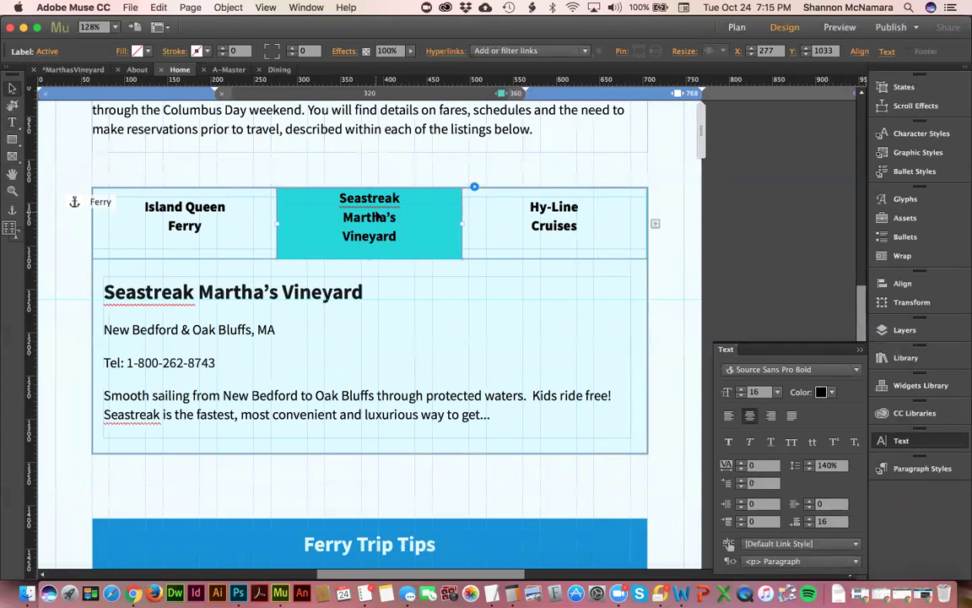
{"action": "double_click", "coordinate": [359, 217]}
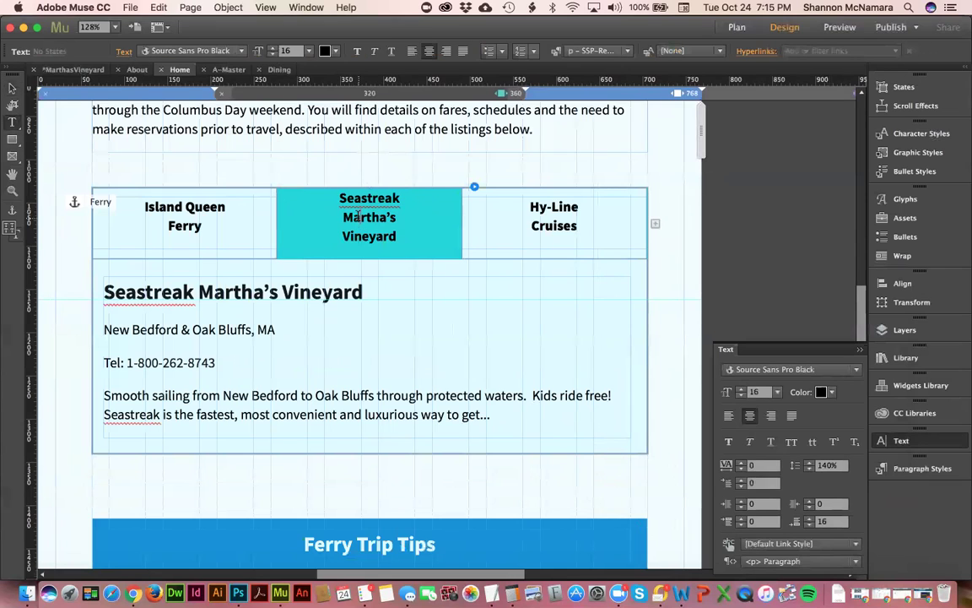
{"action": "left_click", "coordinate": [12, 87]}
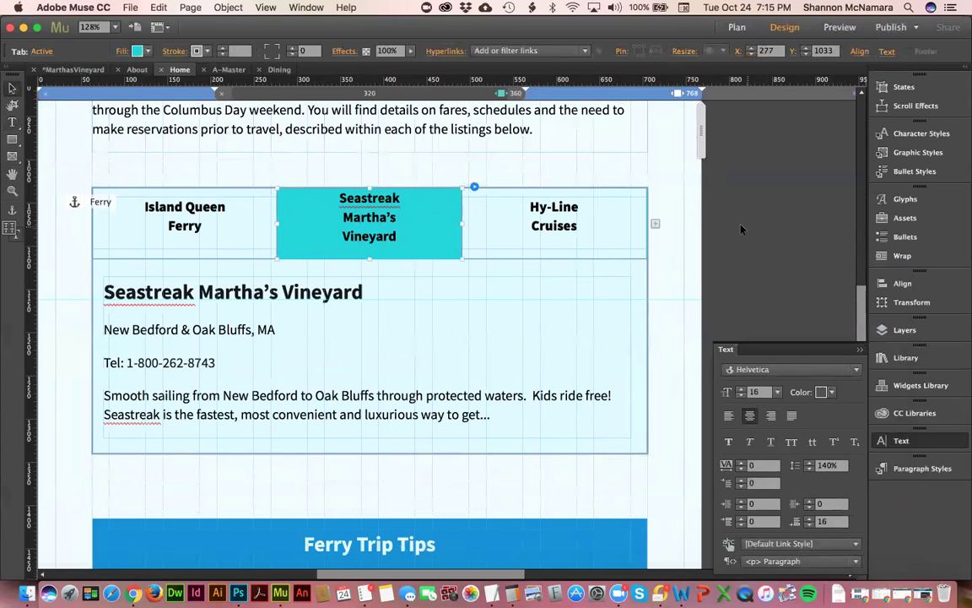
{"action": "left_click", "coordinate": [666, 200]}
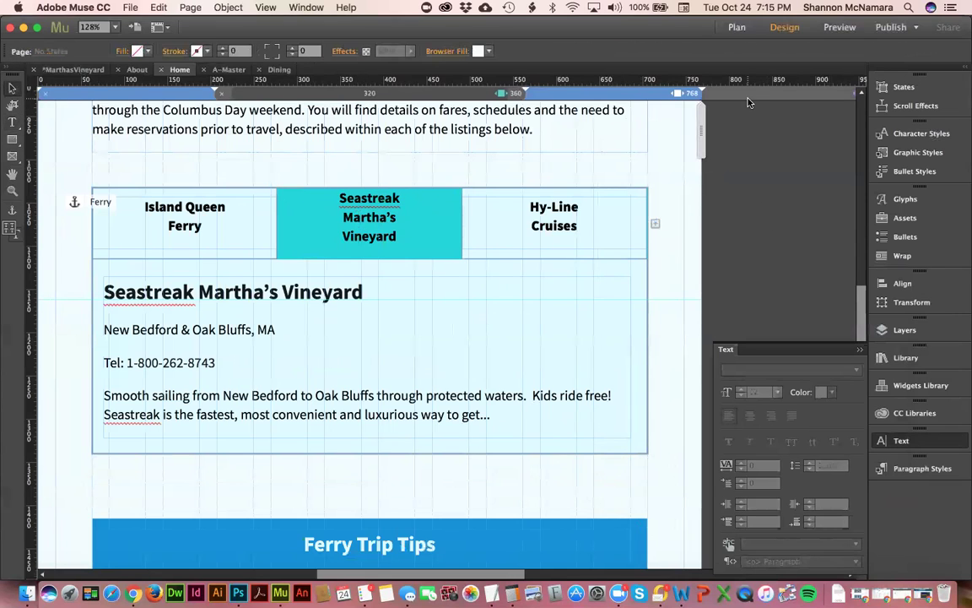
Step: Try to adjust the height of the tab container at the 1200 breakpoint
{"action": "left_click_drag", "start_coordinate": [673, 87], "coordinate": [748, 101]}
{"action": "left_click", "coordinate": [164, 313]}
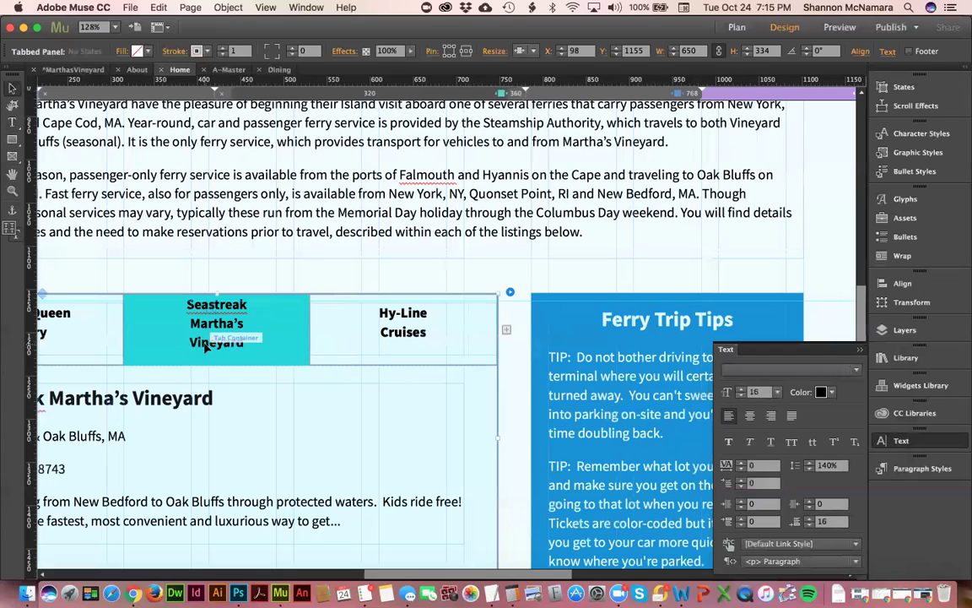
{"action": "left_click_drag", "start_coordinate": [215, 367], "coordinate": [216, 362]}
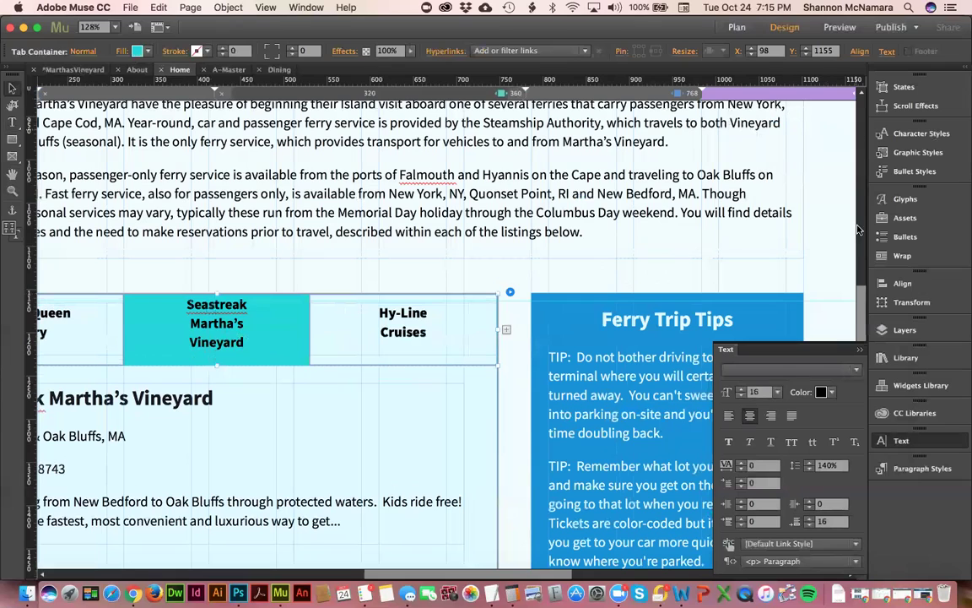
Step: Inspect the content areas behind the three ferry tabs at the 768 breakpoint
{"action": "scroll", "coordinate": [718, 206], "scroll_direction": "down", "scroll_amount": 3}
{"action": "scroll", "coordinate": [719, 205], "scroll_direction": "left", "scroll_amount": 4}
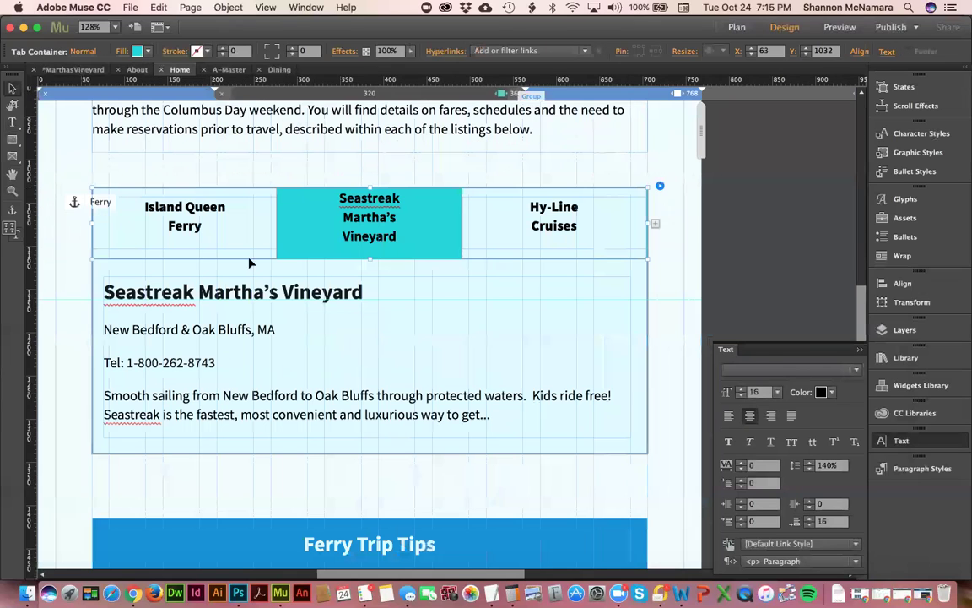
{"action": "left_click", "coordinate": [202, 360]}
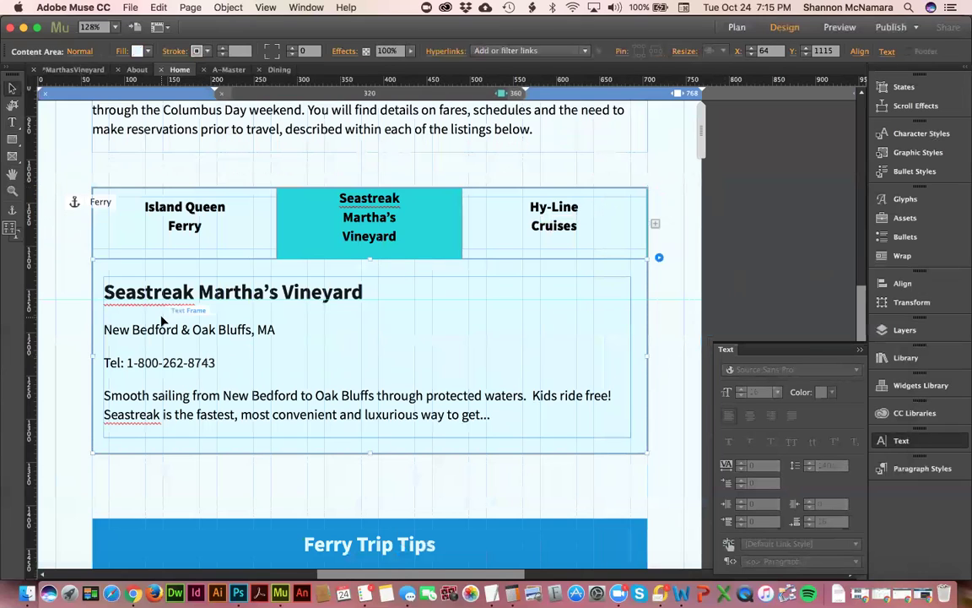
{"action": "left_click", "coordinate": [208, 322]}
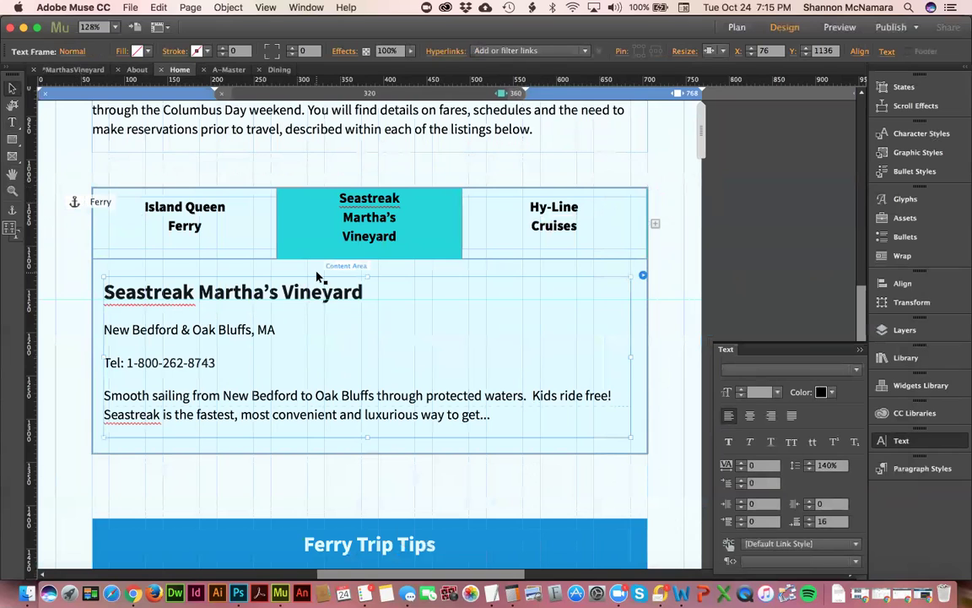
{"action": "key", "text": "Escape"}
{"action": "left_click", "coordinate": [540, 211]}
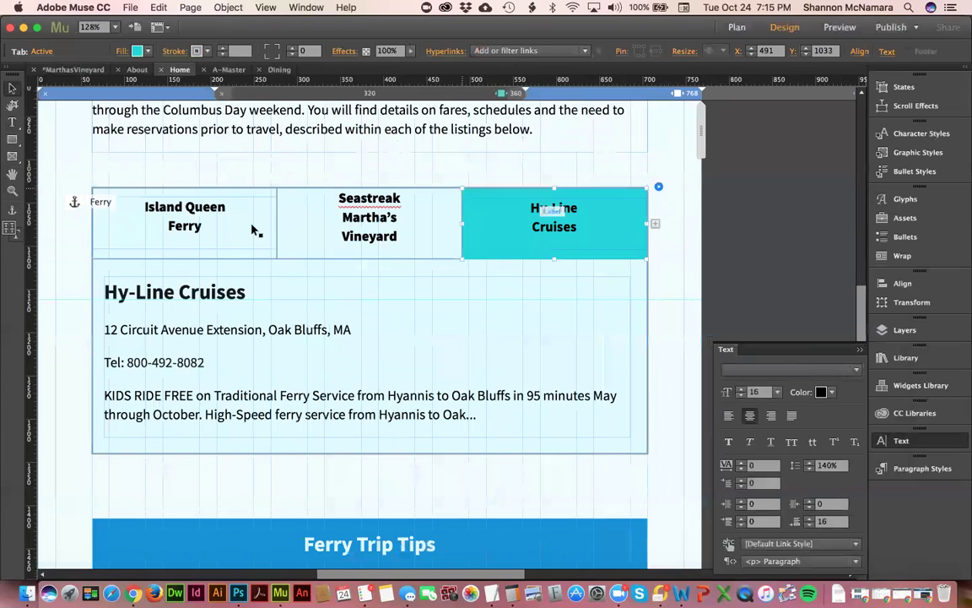
{"action": "left_click", "coordinate": [207, 207]}
{"action": "left_click", "coordinate": [354, 215]}
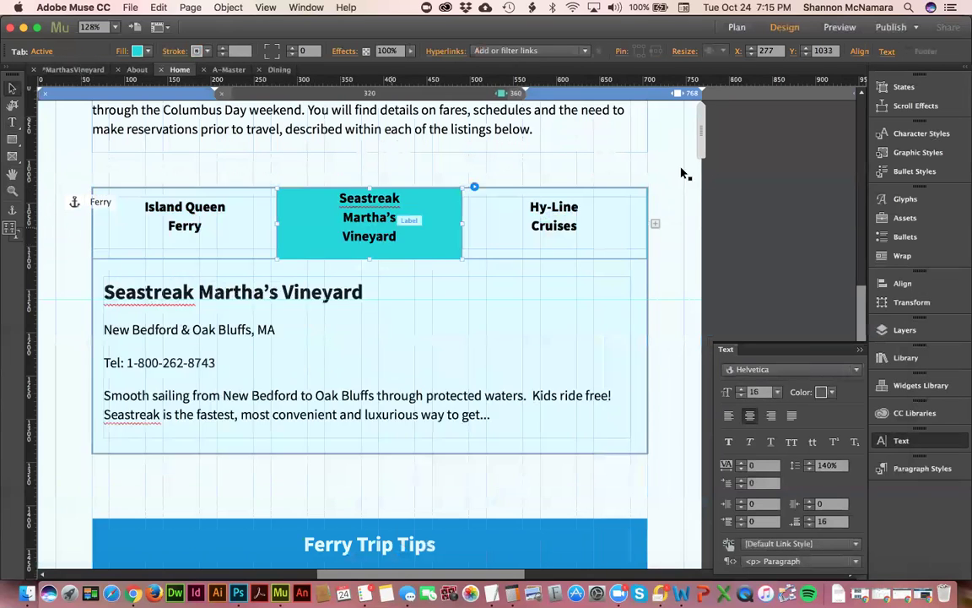
Step: Check how the ferry tabs and Ferry Trip Tips box adapt between the 768 and 360 breakpoints, returning to 768
{"action": "left_click_drag", "start_coordinate": [670, 130], "coordinate": [568, 135]}
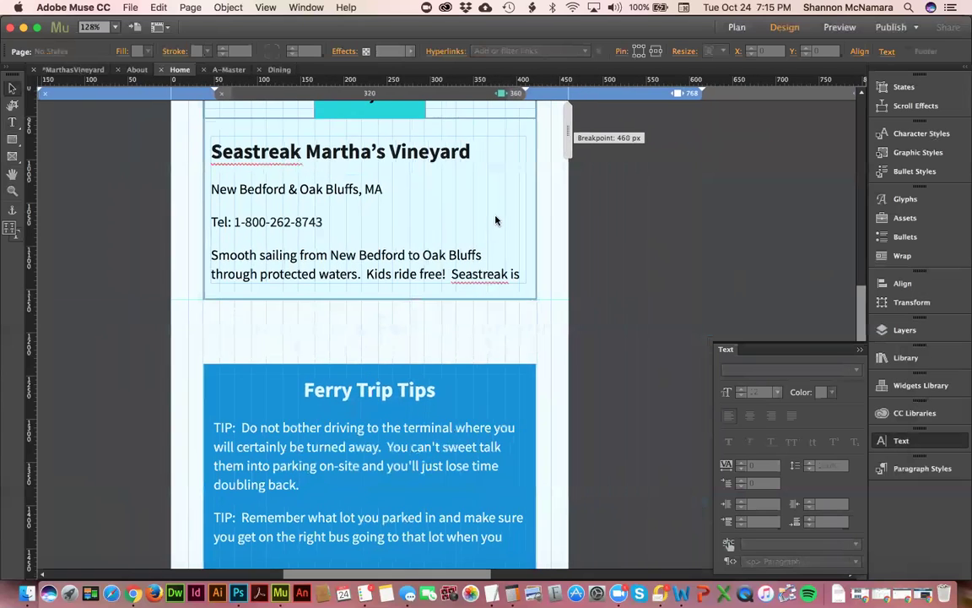
{"action": "left_click_drag", "start_coordinate": [568, 144], "coordinate": [530, 145]}
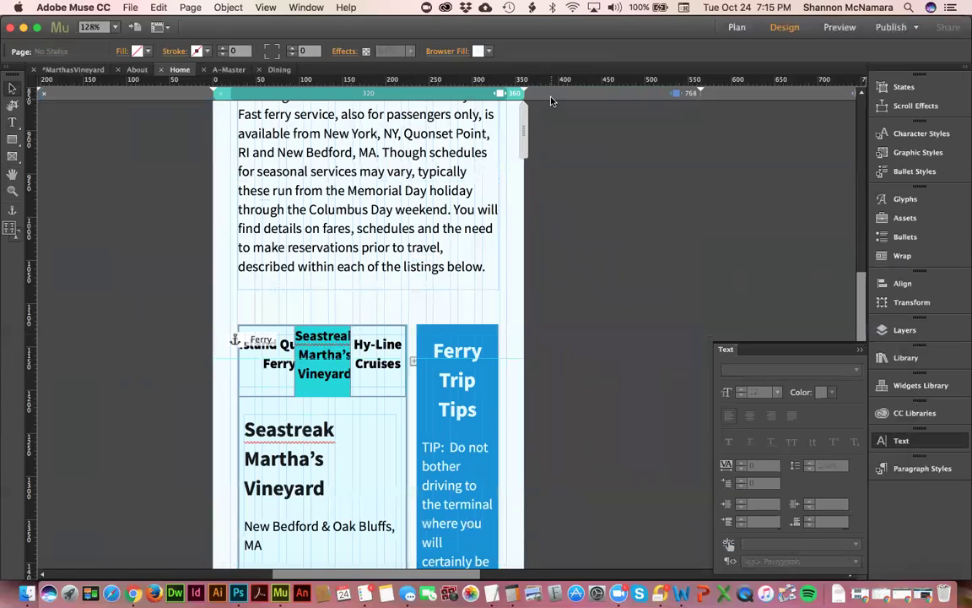
{"action": "left_click_drag", "start_coordinate": [530, 125], "coordinate": [529, 129]}
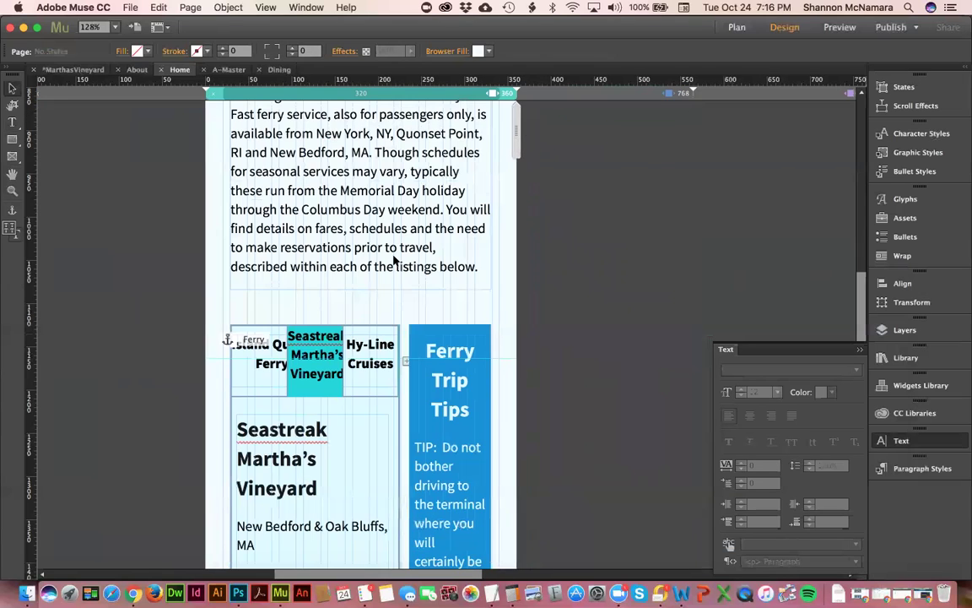
{"action": "scroll", "coordinate": [529, 113], "scroll_direction": "up", "scroll_amount": 3}
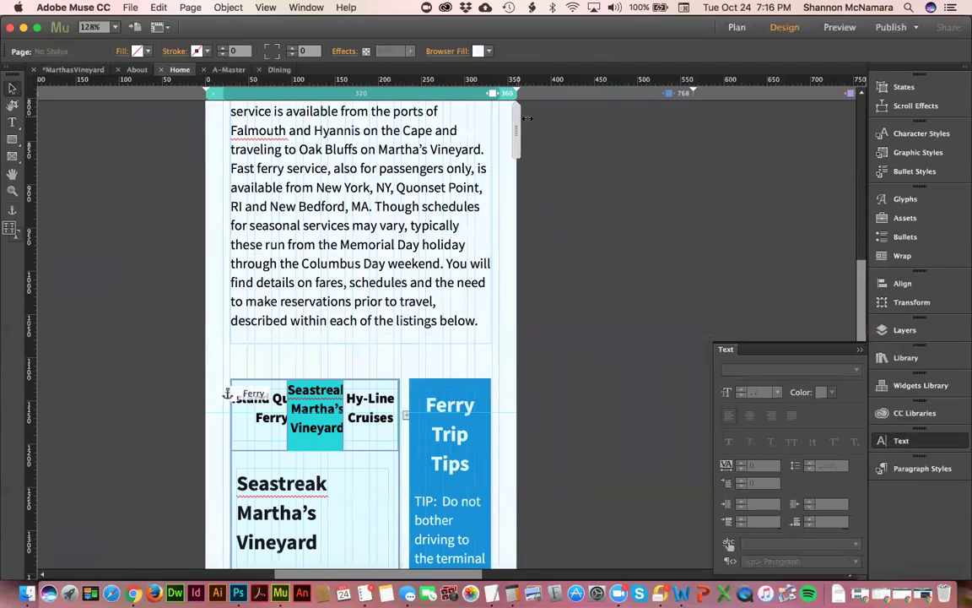
{"action": "left_click_drag", "start_coordinate": [527, 120], "coordinate": [529, 123]}
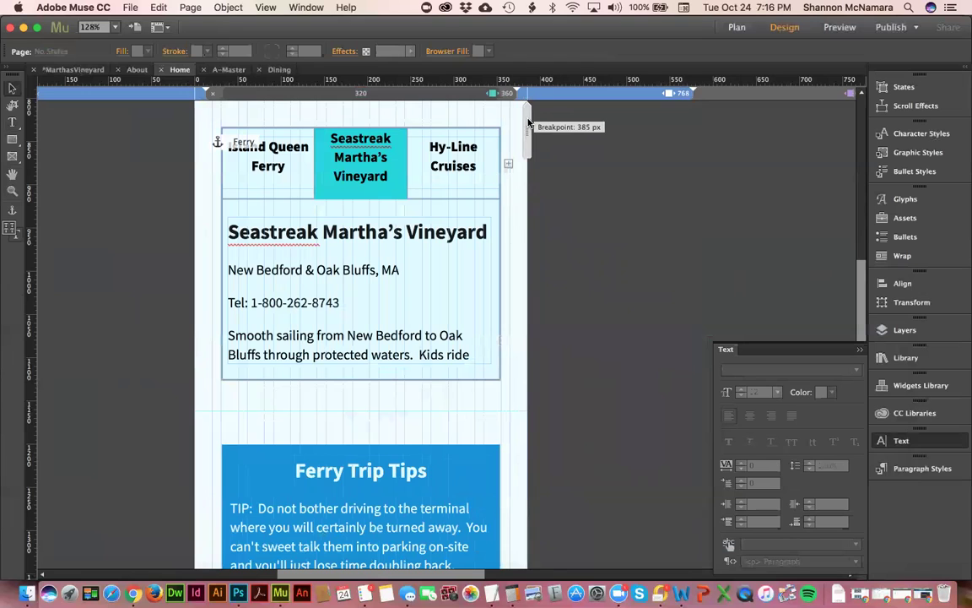
{"action": "left_click_drag", "start_coordinate": [519, 123], "coordinate": [524, 120]}
{"action": "mouse_move", "coordinate": [533, 121]}
{"action": "left_mouse_down"}
{"action": "mouse_move", "coordinate": [521, 120]}
{"action": "mouse_move", "coordinate": [549, 121]}
{"action": "left_mouse_up"}
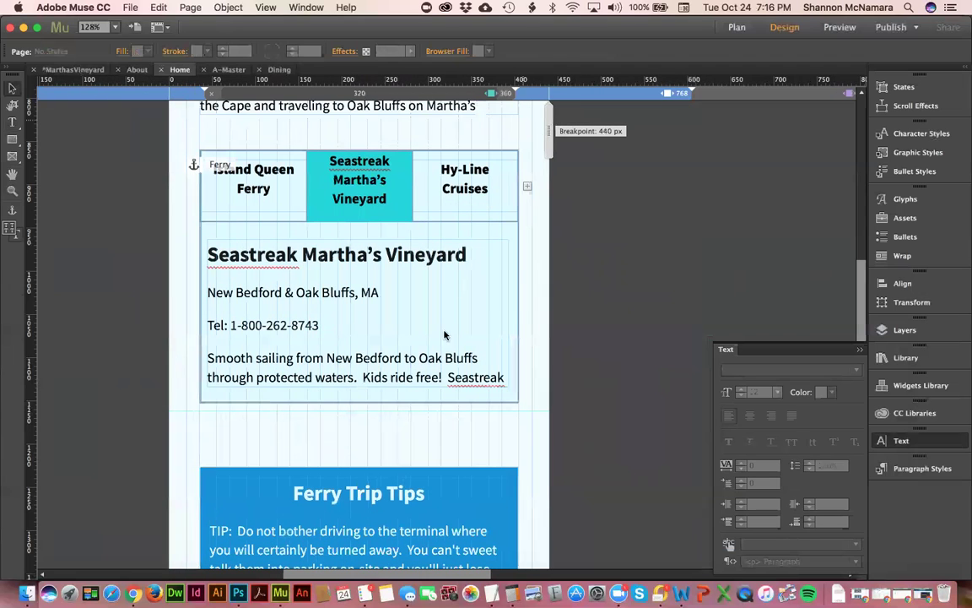
{"action": "left_click", "coordinate": [675, 93]}
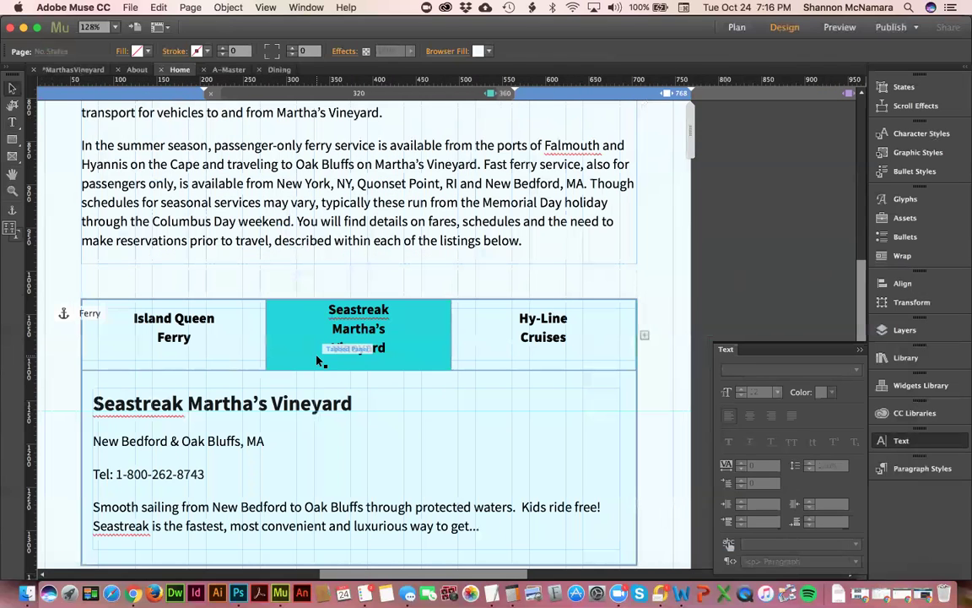
Step: Check which resize options are available for the ferry tabbed panel at the 768 breakpoint
{"action": "scroll", "coordinate": [291, 325], "scroll_direction": "down", "scroll_amount": 3}
{"action": "left_click", "coordinate": [411, 396]}
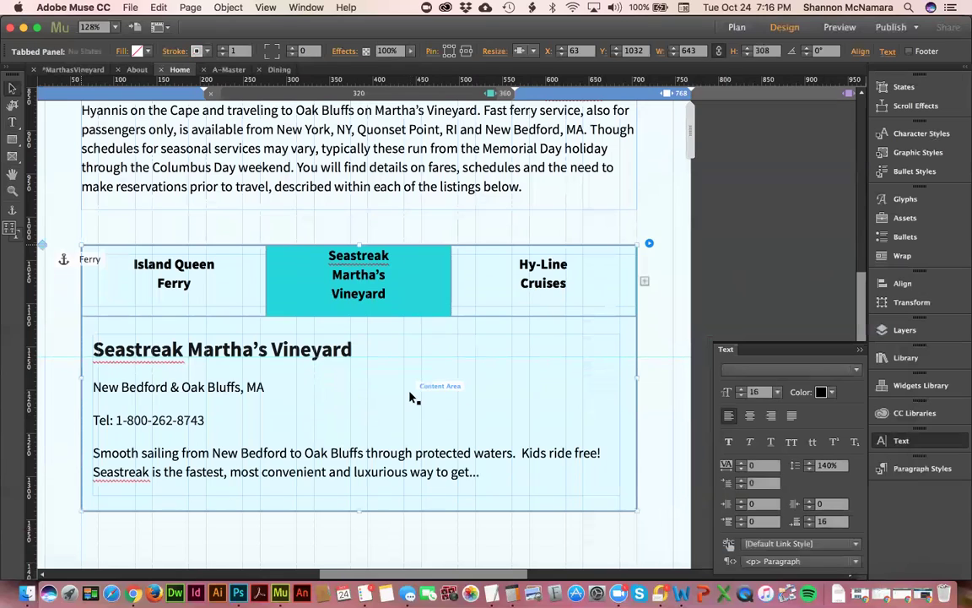
{"action": "left_click", "coordinate": [532, 52]}
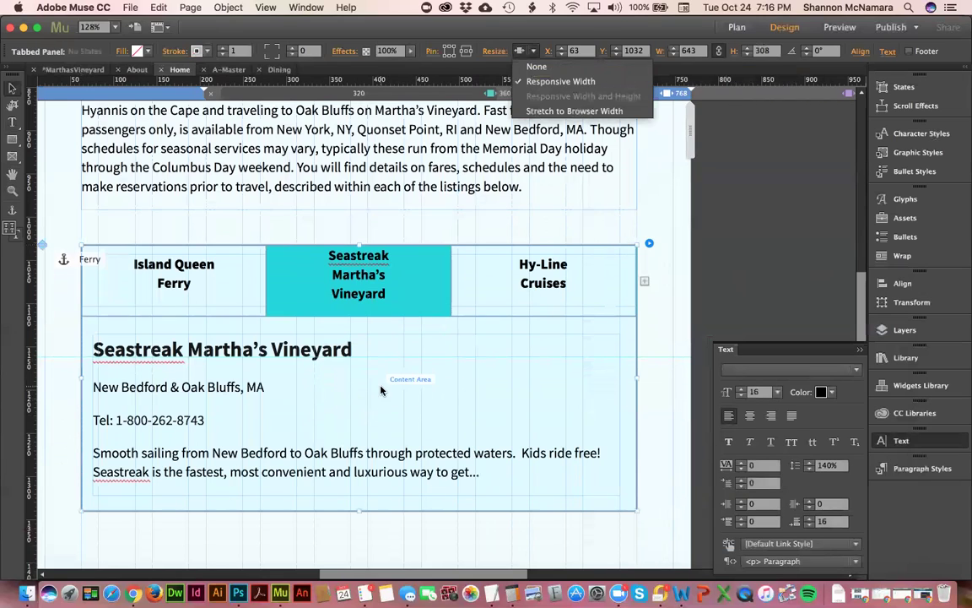
{"action": "left_click", "coordinate": [341, 345]}
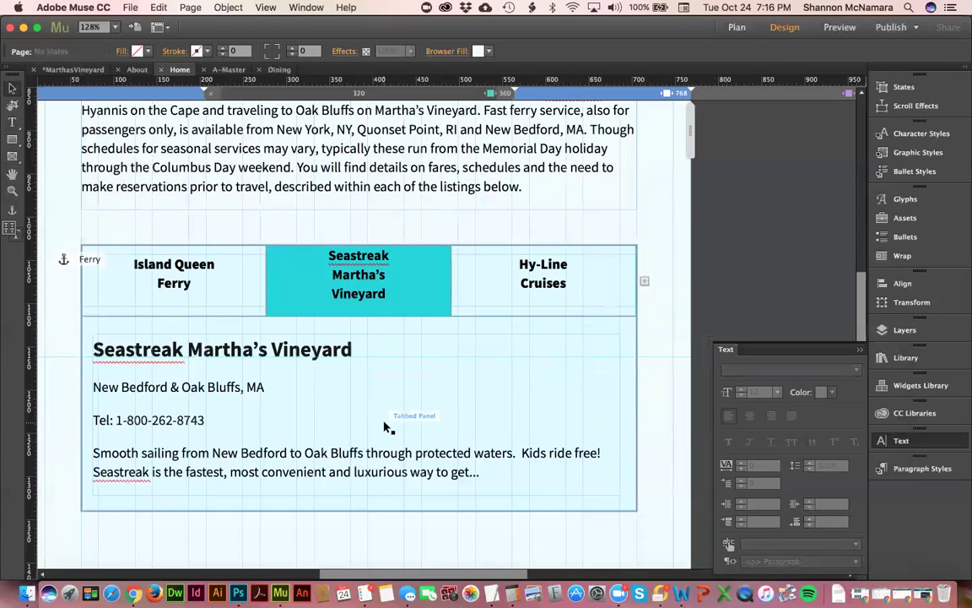
Step: Make the ferry tabbed panel about 364 px tall and lengthen the Seastreak Martha's Vineyard text frame
{"action": "left_click_drag", "start_coordinate": [360, 510], "coordinate": [380, 521]}
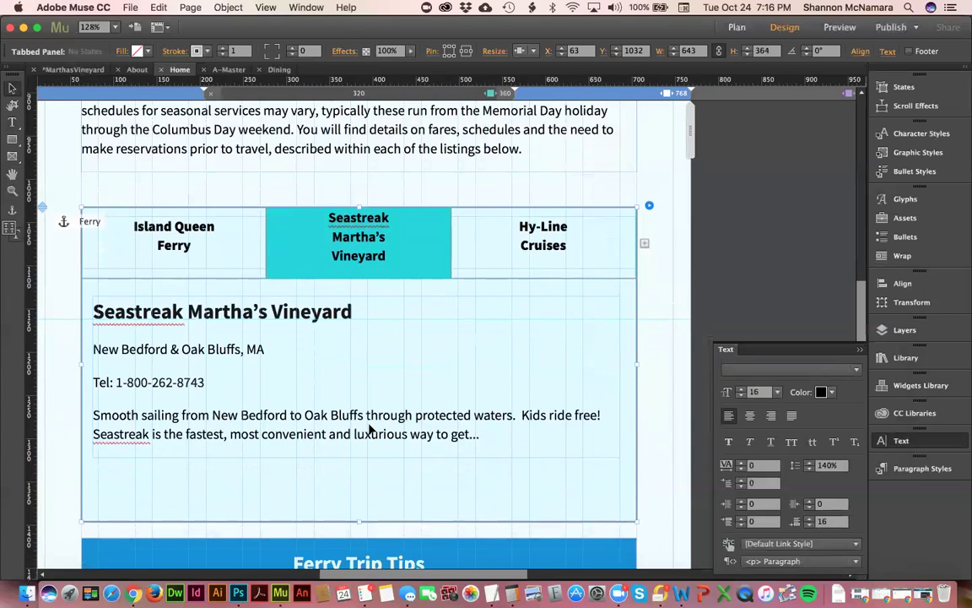
{"action": "left_click", "coordinate": [364, 460]}
{"action": "mouse_move", "coordinate": [364, 457]}
{"action": "left_mouse_down"}
{"action": "mouse_move", "coordinate": [362, 515]}
{"action": "mouse_move", "coordinate": [369, 458]}
{"action": "left_mouse_up"}
{"action": "left_click", "coordinate": [354, 520]}
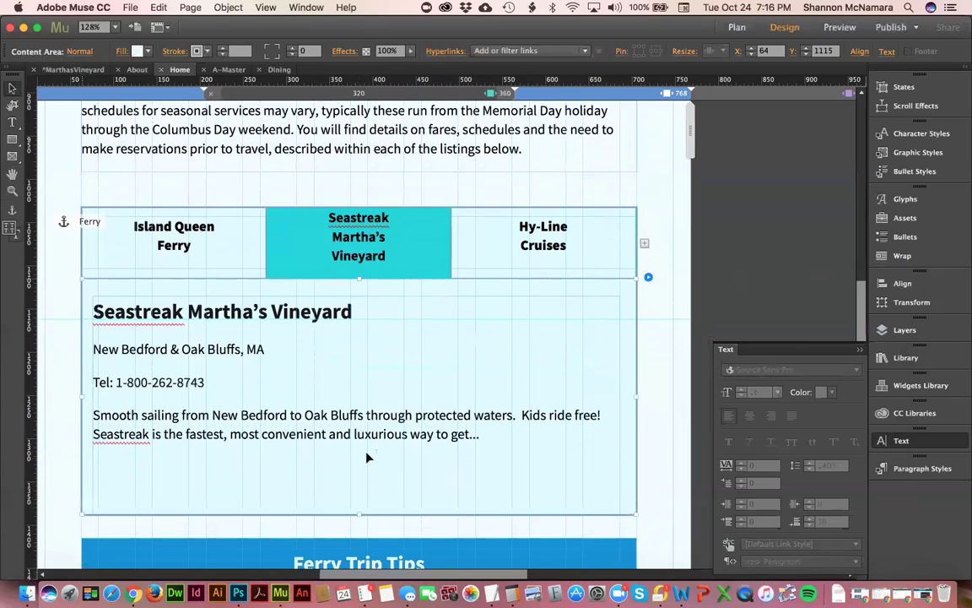
Step: Lengthen the Hy-Line Cruises text frame to near the panel's lower edge and place a horizontal guide along that edge
{"action": "left_click", "coordinate": [221, 247]}
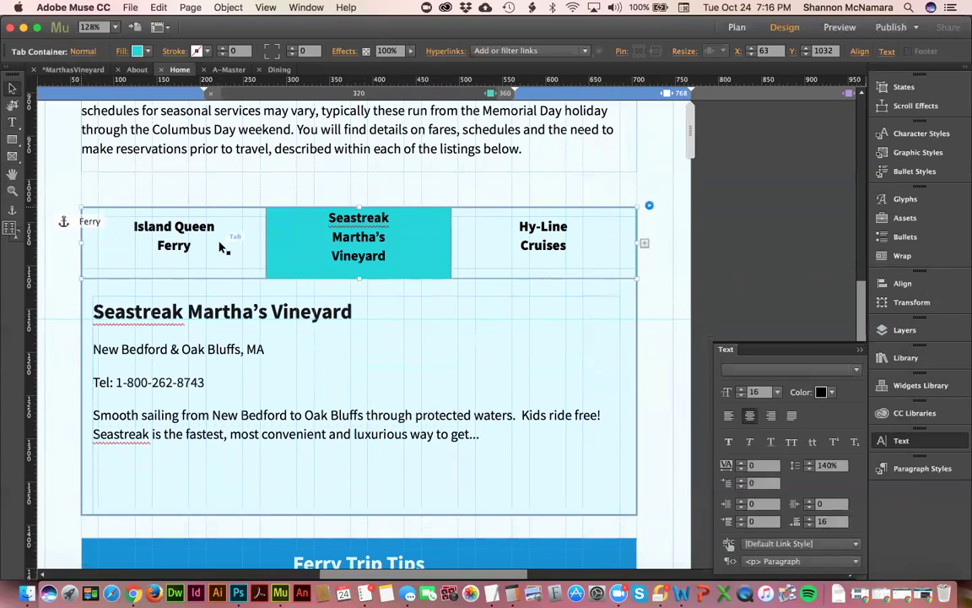
{"action": "left_click", "coordinate": [193, 243]}
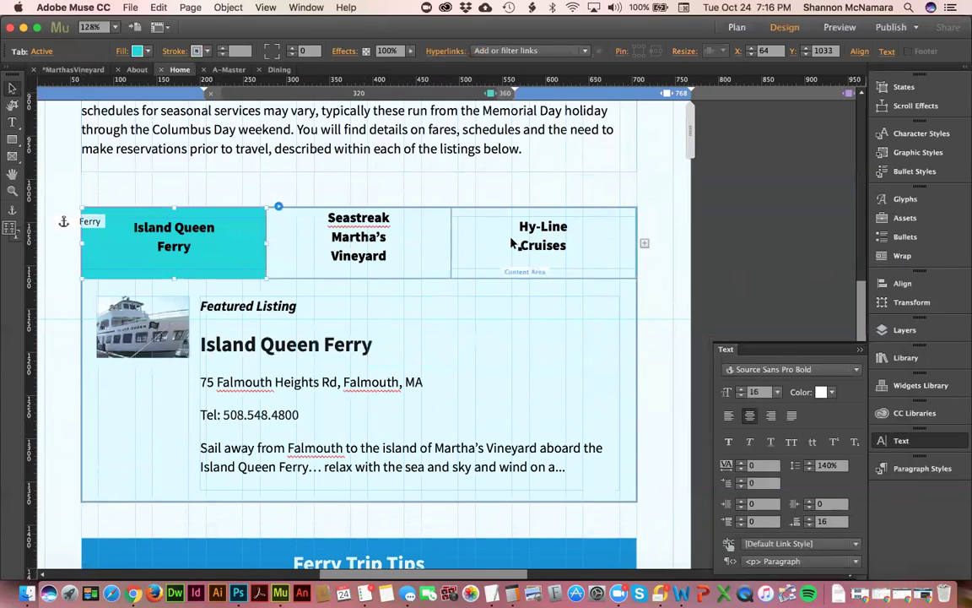
{"action": "left_click", "coordinate": [544, 243]}
{"action": "left_click", "coordinate": [349, 473]}
{"action": "left_click_drag", "start_coordinate": [360, 474], "coordinate": [360, 516]}
{"action": "left_click_drag", "start_coordinate": [358, 457], "coordinate": [358, 509]}
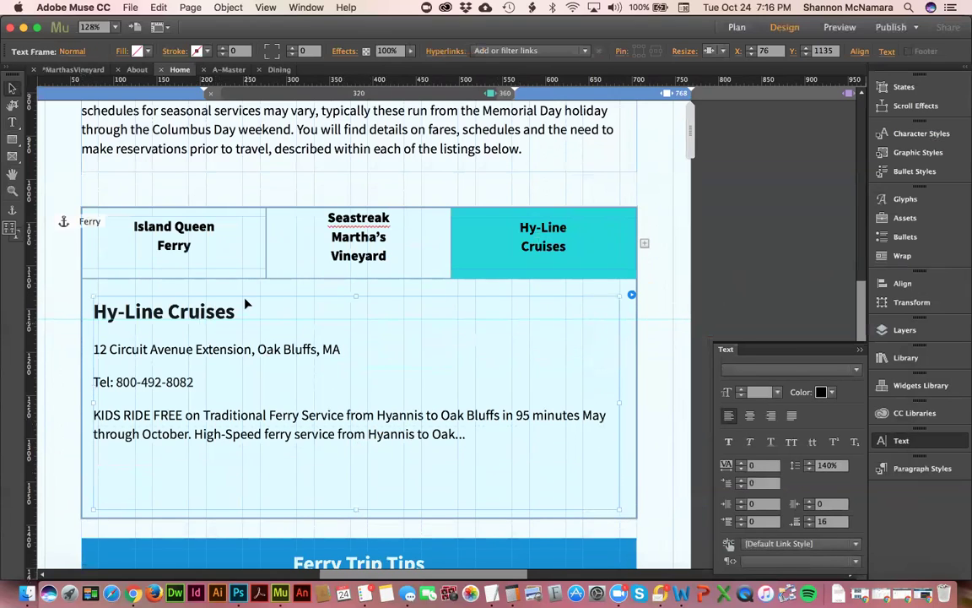
{"action": "left_click_drag", "start_coordinate": [429, 82], "coordinate": [464, 521]}
Step: Lengthen the Island Queen Ferry content area and its text frame down past the new horizontal guide
{"action": "left_click", "coordinate": [202, 261]}
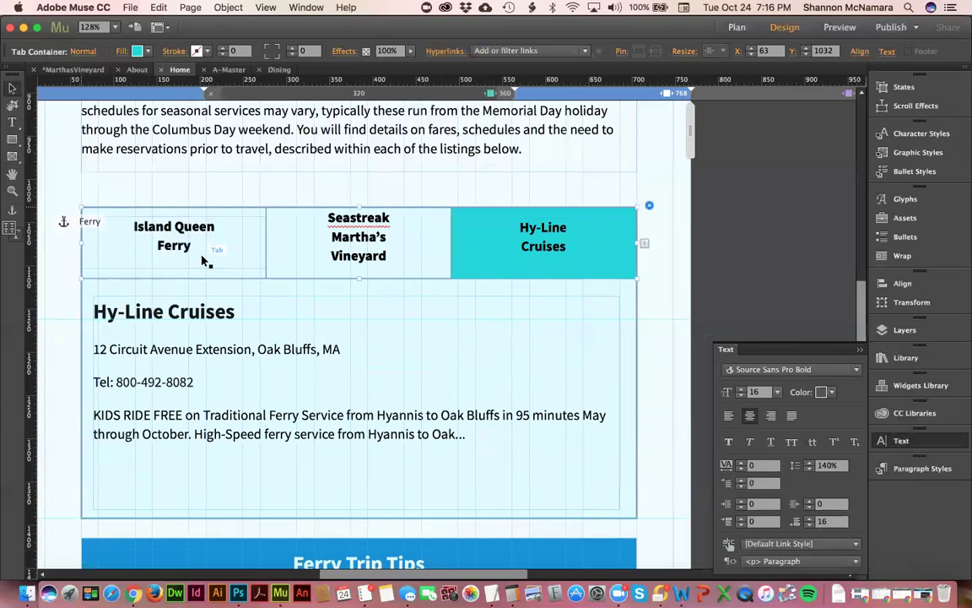
{"action": "left_click", "coordinate": [191, 241]}
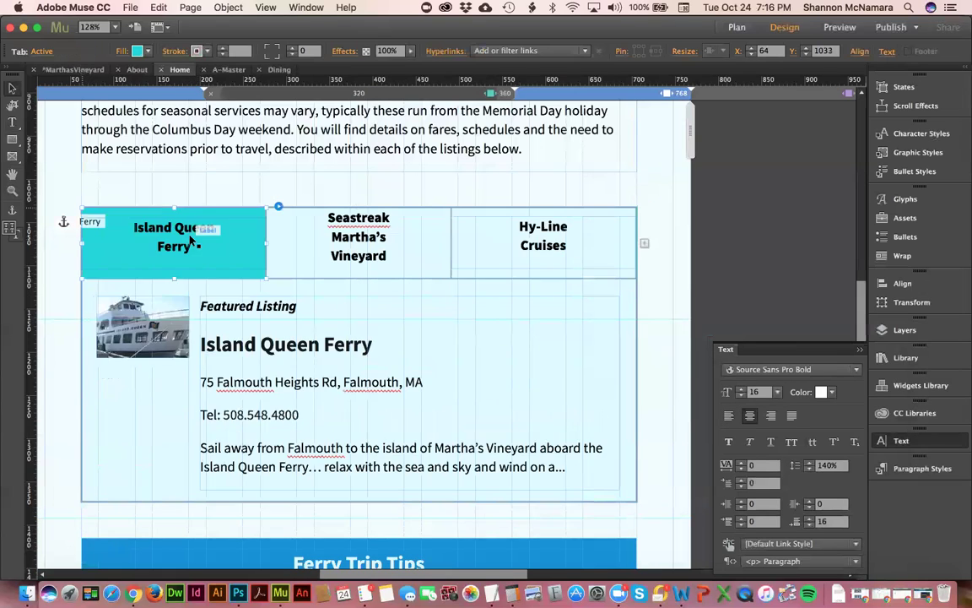
{"action": "left_click", "coordinate": [113, 468]}
{"action": "mouse_move", "coordinate": [361, 501]}
{"action": "left_mouse_down"}
{"action": "mouse_move", "coordinate": [359, 561]}
{"action": "mouse_move", "coordinate": [361, 516]}
{"action": "left_mouse_up"}
{"action": "left_click", "coordinate": [380, 433]}
{"action": "left_click_drag", "start_coordinate": [408, 490], "coordinate": [411, 529]}
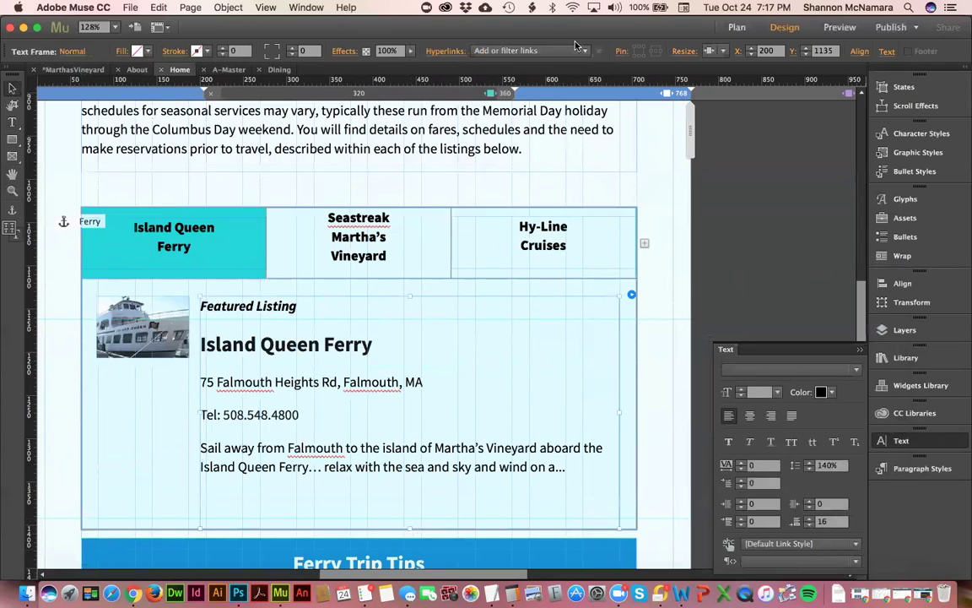
Step: Compare the content heights of the Seastreak Martha's Vineyard and Hy-Line Cruises tabs
{"action": "left_click", "coordinate": [346, 254]}
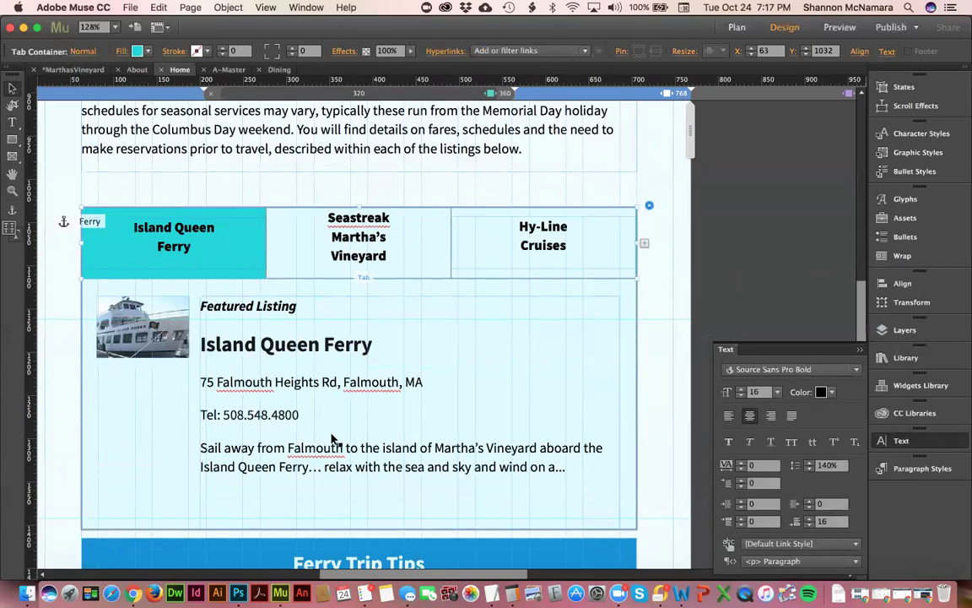
{"action": "left_click", "coordinate": [347, 246]}
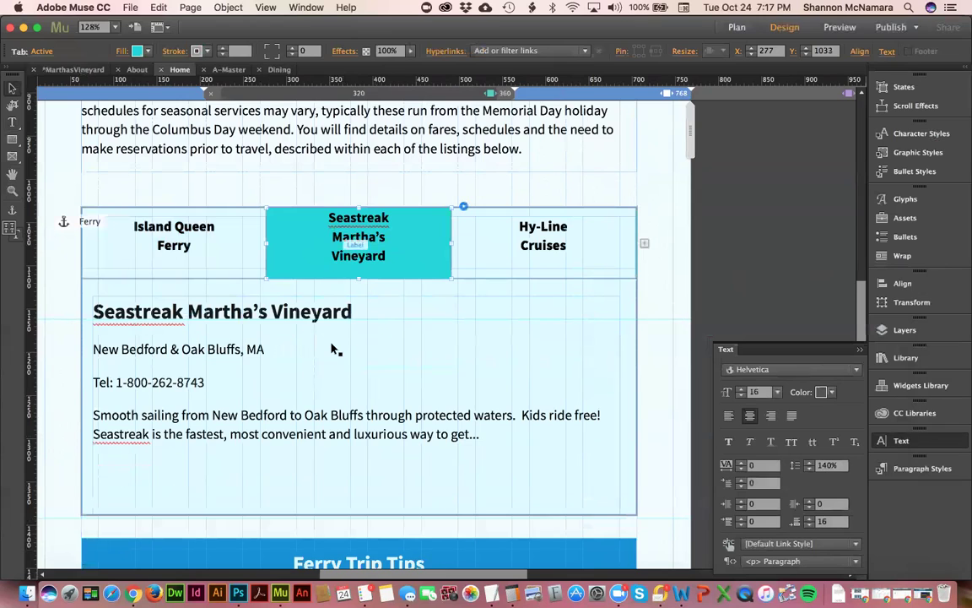
{"action": "left_click", "coordinate": [553, 226]}
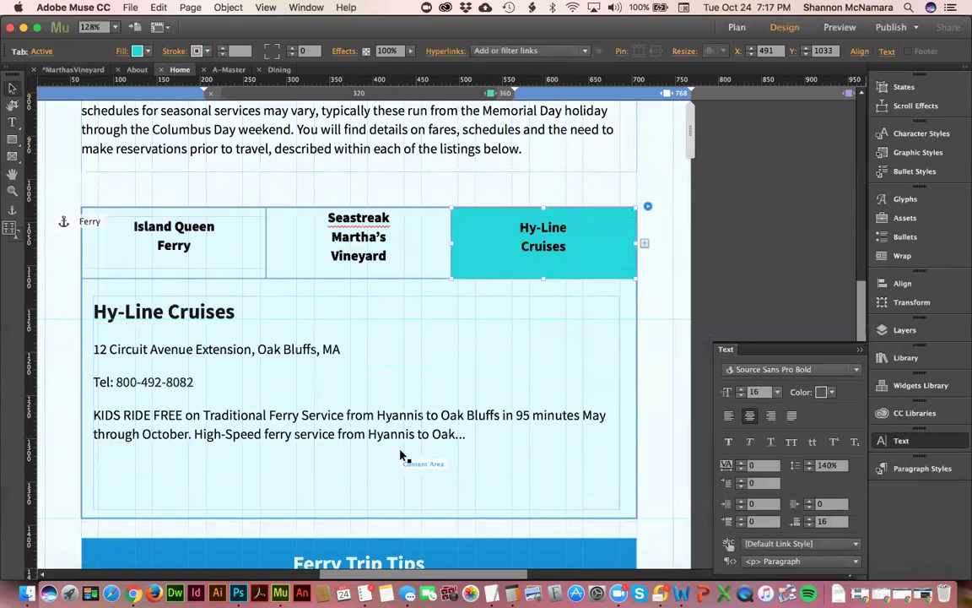
{"action": "left_click", "coordinate": [401, 418]}
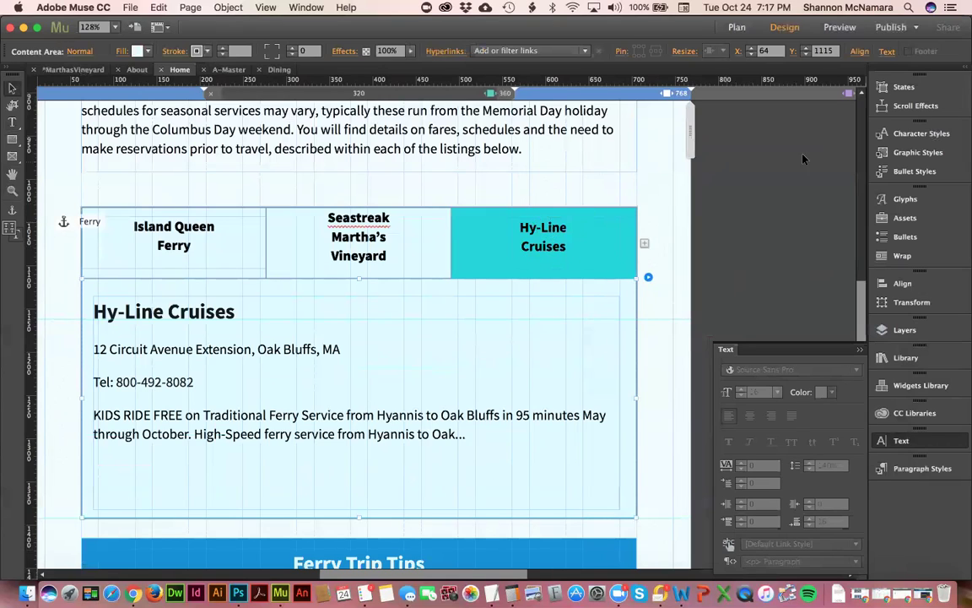
{"action": "left_click", "coordinate": [749, 191]}
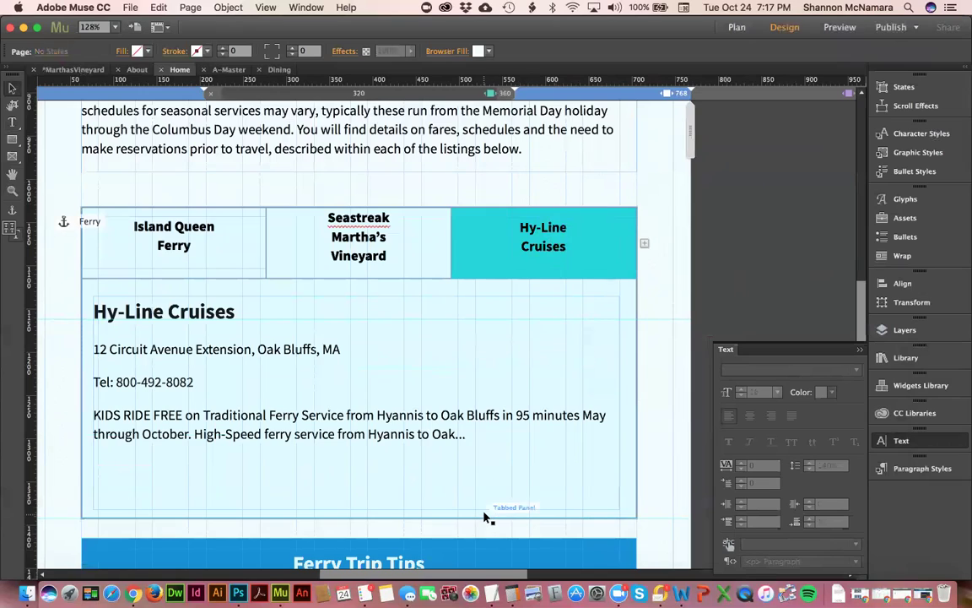
Step: Copy the ferry tabbed panel from the Home page and paste it onto the Thank You page
{"action": "left_click", "coordinate": [510, 225]}
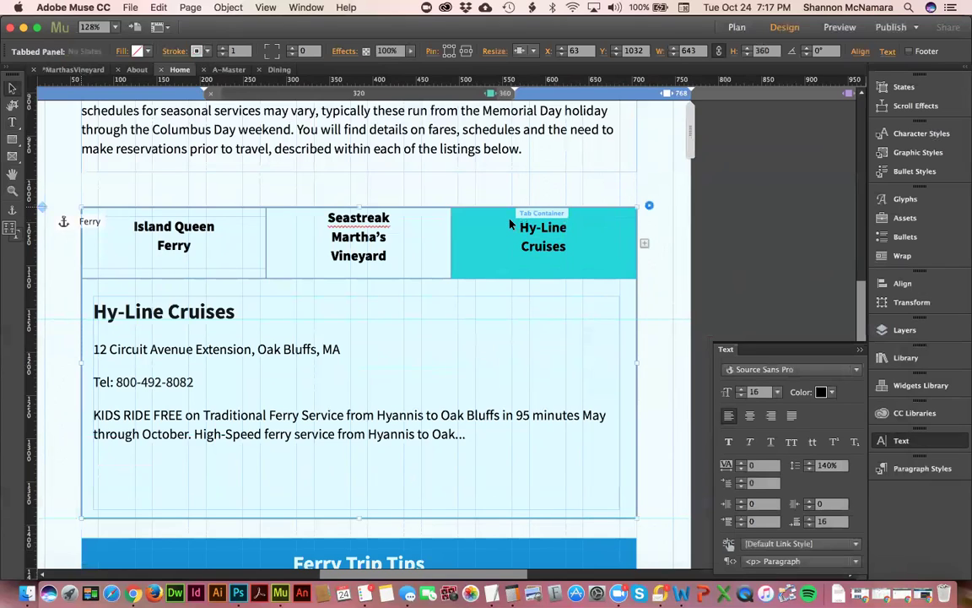
{"action": "left_click", "coordinate": [91, 70]}
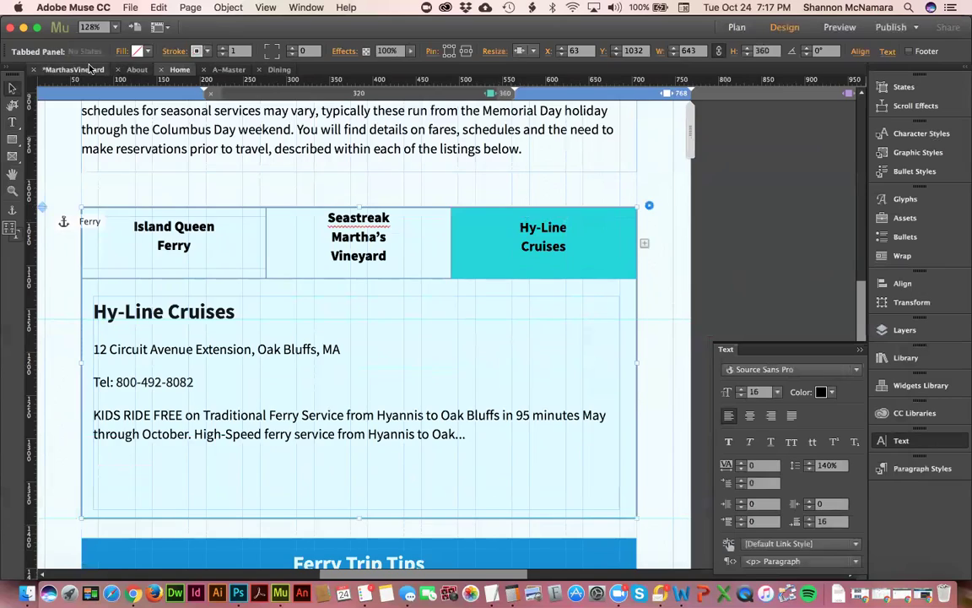
{"action": "double_click", "coordinate": [543, 279]}
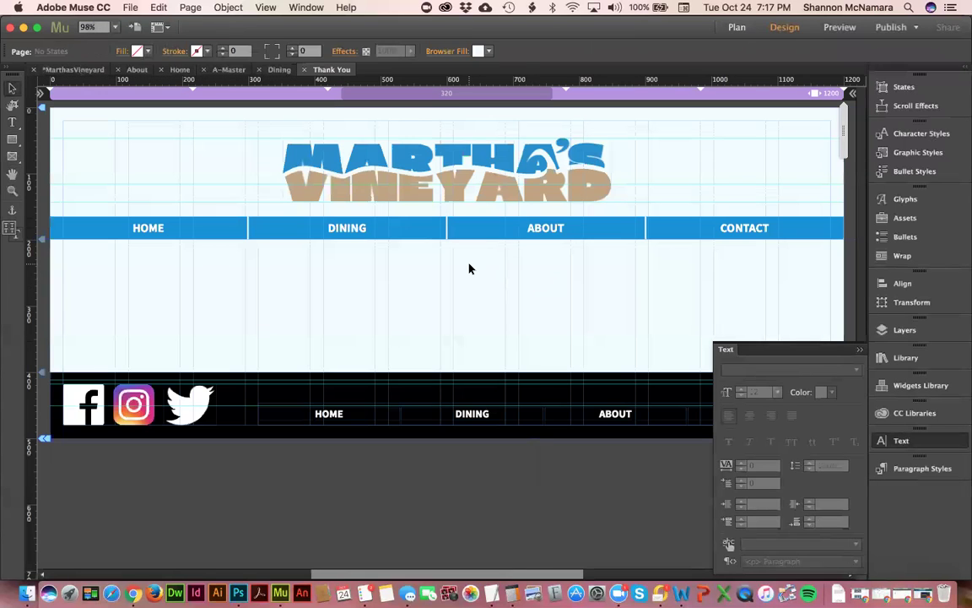
{"action": "key", "text": "super+v"}
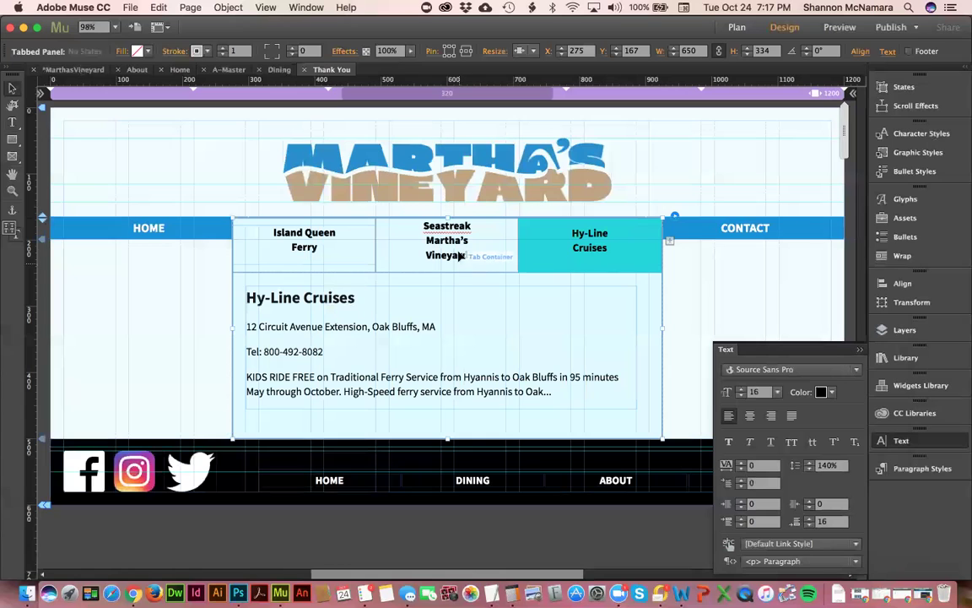
Step: Move the pasted tabbed panel below the navigation bar to Y 251 and keep it selected
{"action": "key", "text": "Down"}
{"action": "key", "text": "Down"}
{"action": "key", "text": "Down"}
{"action": "key", "text": "Down"}
{"action": "key", "text": "Down"}
{"action": "key", "text": "Down"}
{"action": "key", "text": "Down"}
{"action": "key", "text": "Down"}
{"action": "key", "text": "Down"}
{"action": "key", "text": "Down"}
{"action": "key", "text": "Down"}
{"action": "key", "text": "Down"}
{"action": "key", "text": "Down"}
{"action": "key", "text": "Down"}
{"action": "key", "text": "Down"}
{"action": "key", "text": "Down"}
{"action": "key", "text": "Down"}
{"action": "key", "text": "Down"}
{"action": "key", "text": "Down"}
{"action": "key", "text": "Down"}
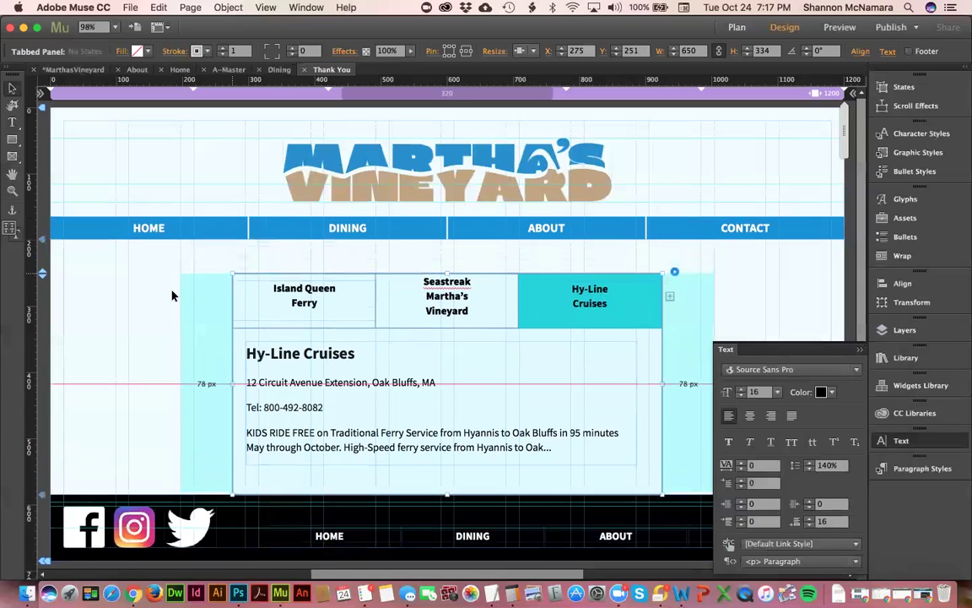
{"action": "left_click", "coordinate": [177, 293]}
{"action": "scroll", "coordinate": [180, 293], "scroll_direction": "down", "scroll_amount": 1}
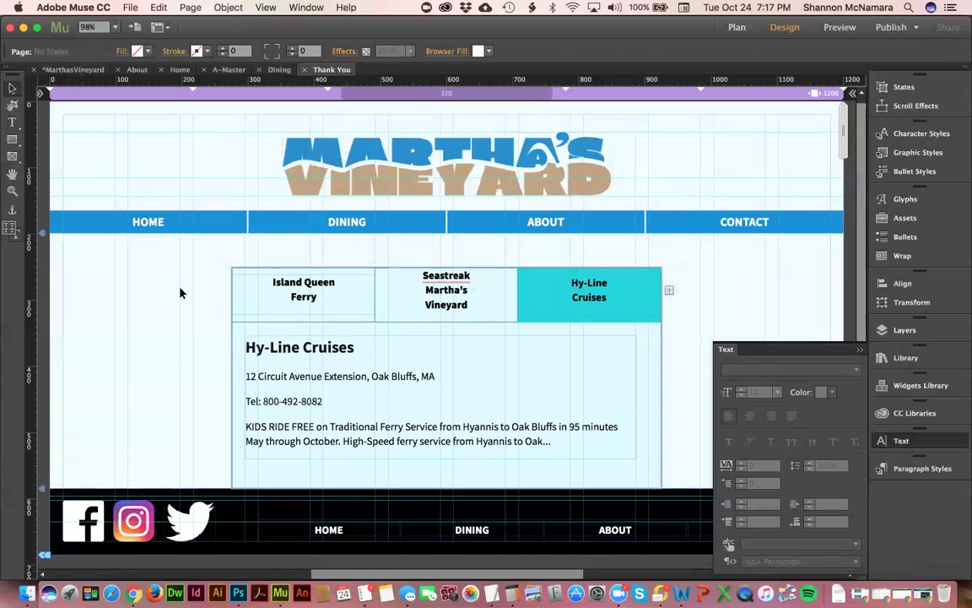
{"action": "left_click", "coordinate": [599, 273]}
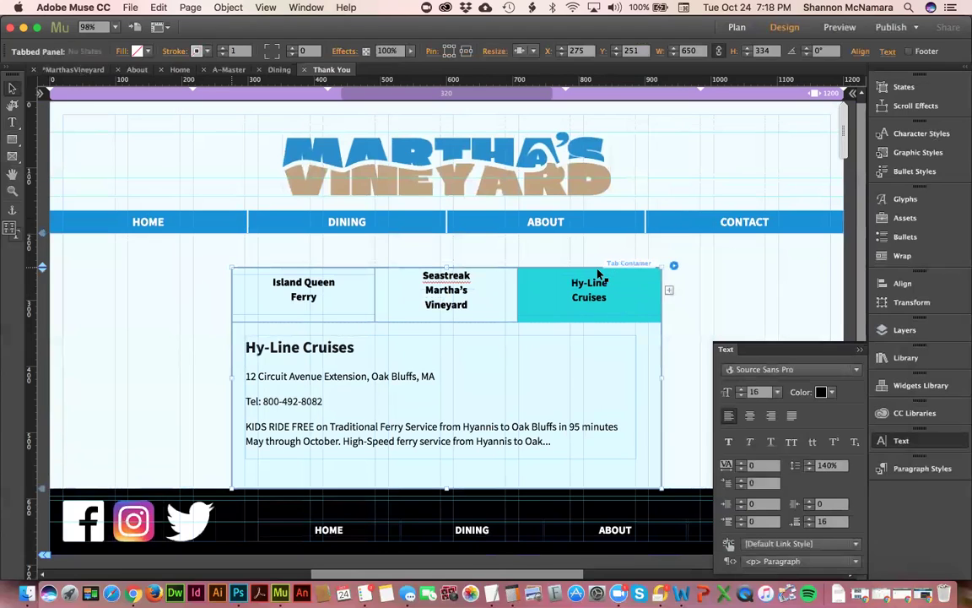
Step: Try rotating the whole ferry tabbed panel 180° and select the Hy-Line Cruises text frame inside it
{"action": "left_click", "coordinate": [817, 51]}
{"action": "type", "text": "180"}
{"action": "key", "text": "Return"}
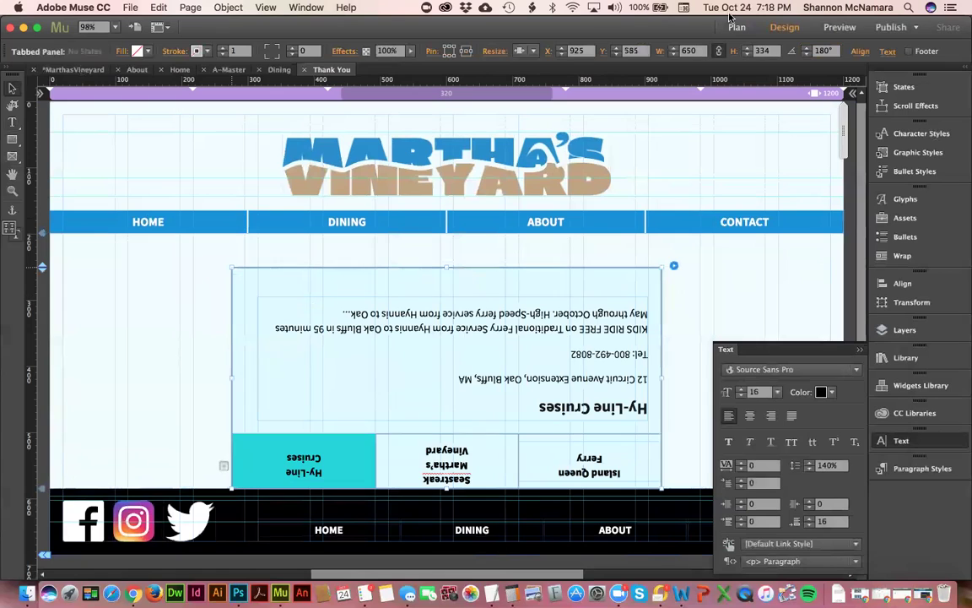
{"action": "left_click", "coordinate": [426, 319]}
{"action": "left_click", "coordinate": [426, 319]}
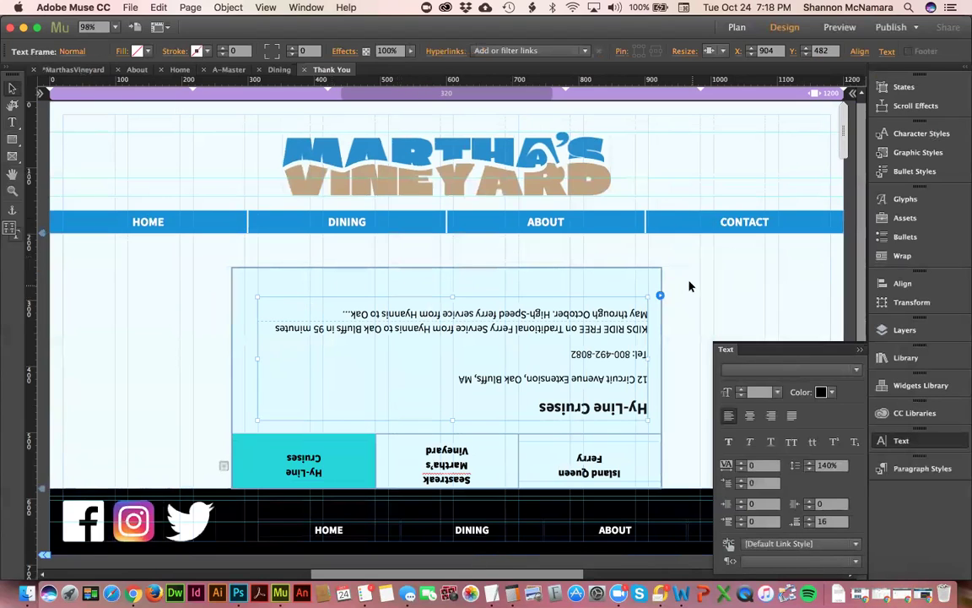
Step: Check the flipped text frame, tab label and content area for individual rotation, then undo the panel's 180° rotation
{"action": "right_click", "coordinate": [623, 312]}
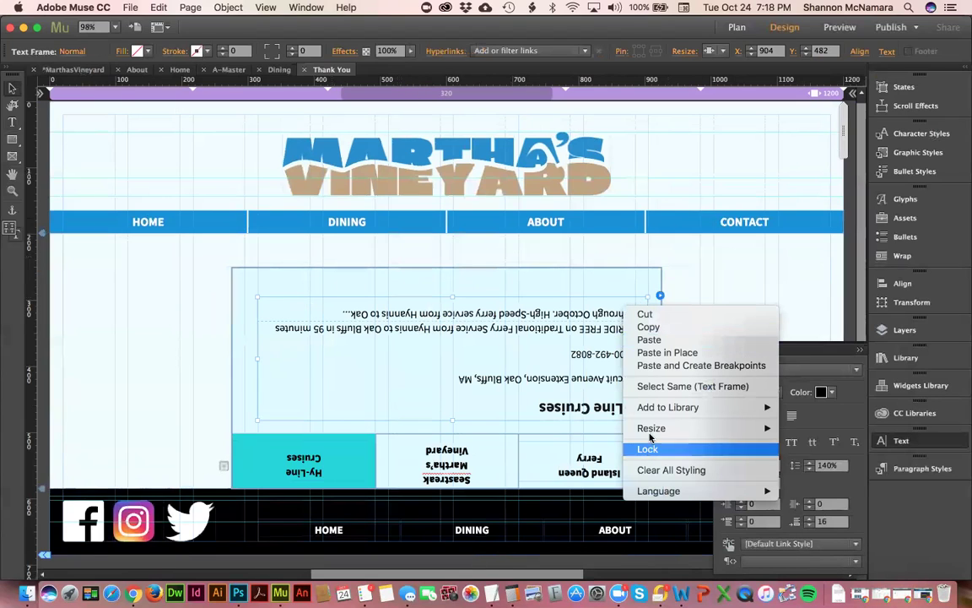
{"action": "mouse_move", "coordinate": [651, 432]}
{"action": "key", "text": "Escape"}
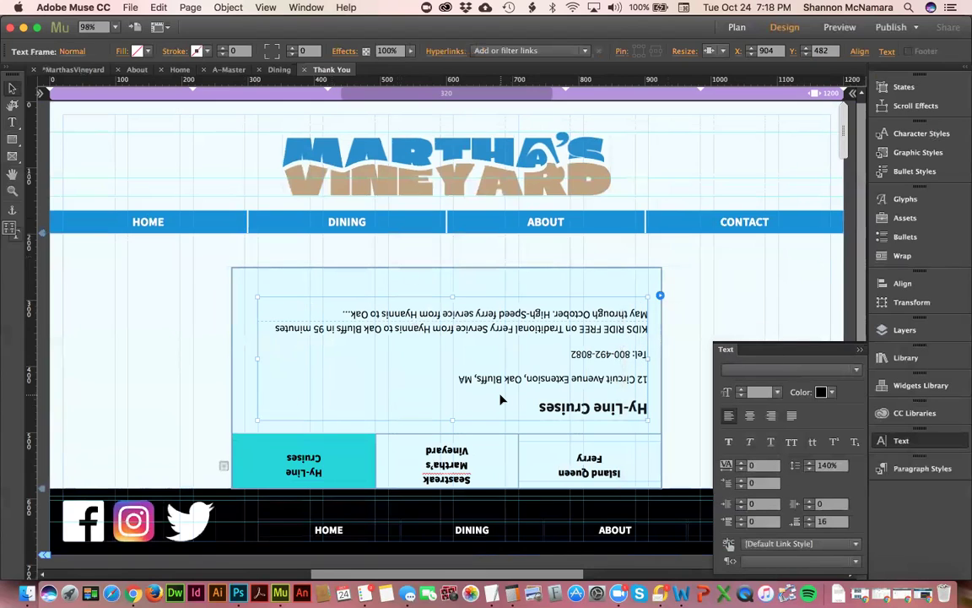
{"action": "left_click", "coordinate": [296, 466]}
{"action": "left_click", "coordinate": [279, 465]}
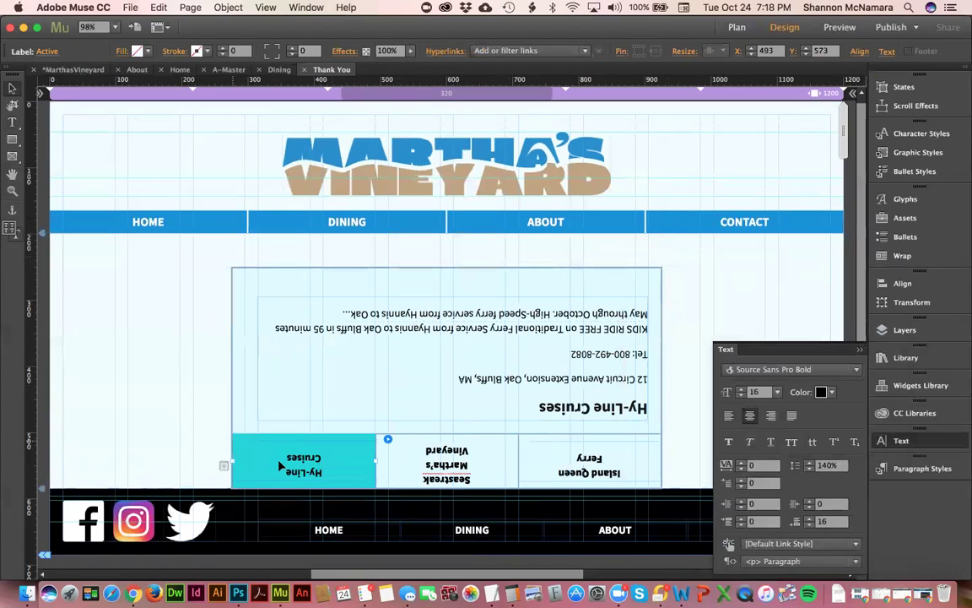
{"action": "left_click", "coordinate": [384, 382]}
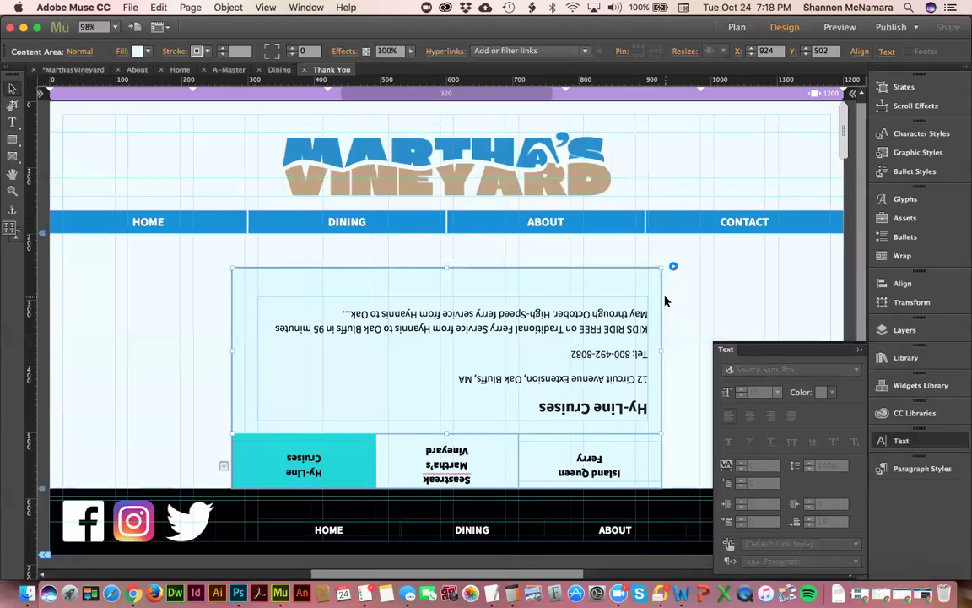
{"action": "key", "text": "super+z"}
Step: Examine the tab container's options for arrangement and total width, keeping Horizontally; Center-Aligned and Uniform
{"action": "left_click", "coordinate": [331, 270]}
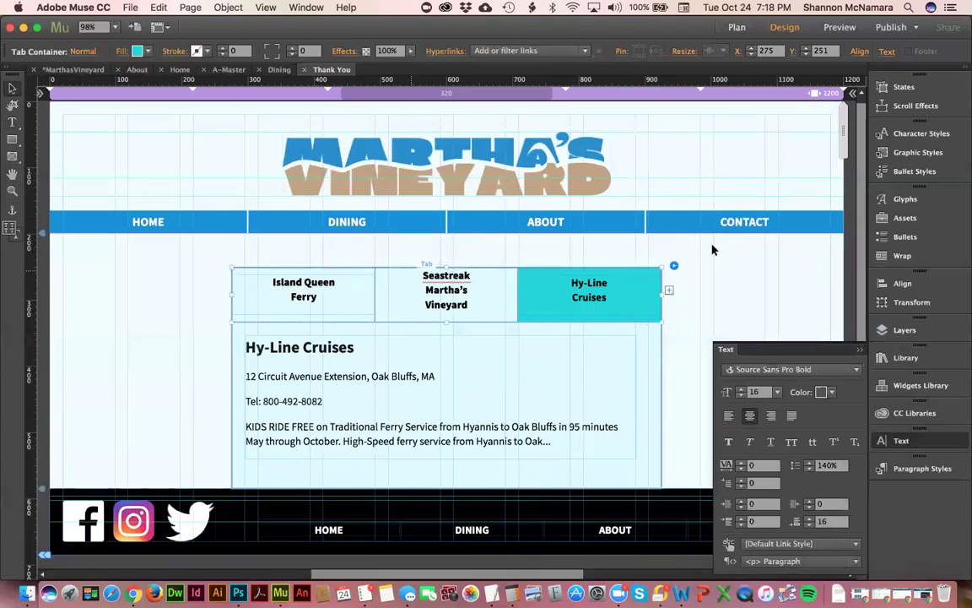
{"action": "left_click", "coordinate": [673, 266]}
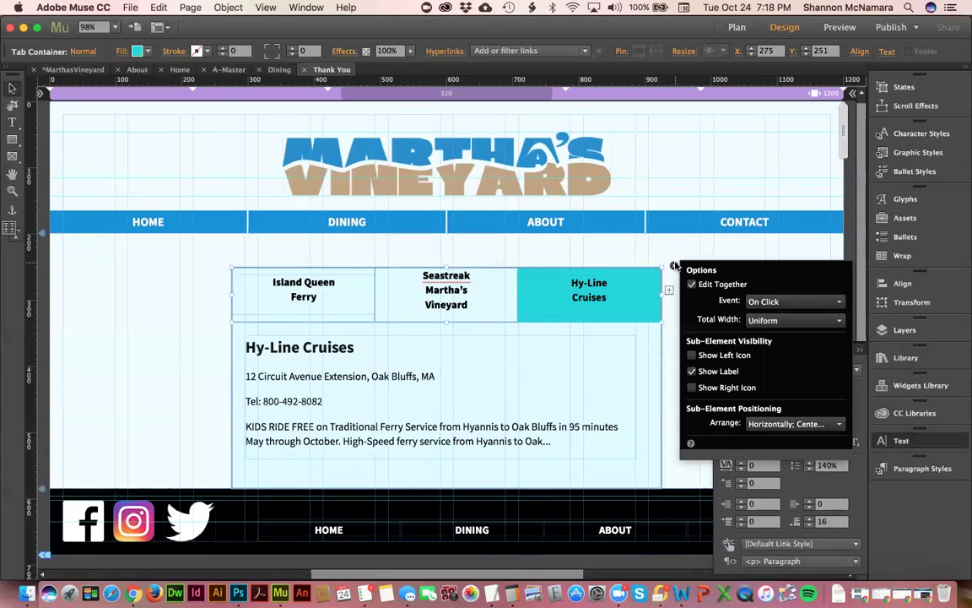
{"action": "left_click", "coordinate": [835, 424]}
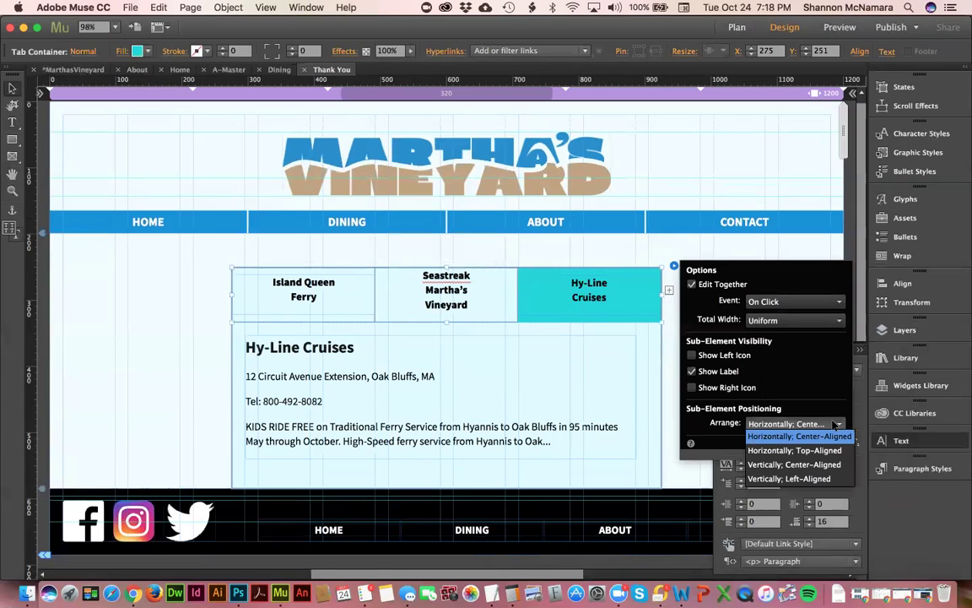
{"action": "left_click", "coordinate": [750, 331]}
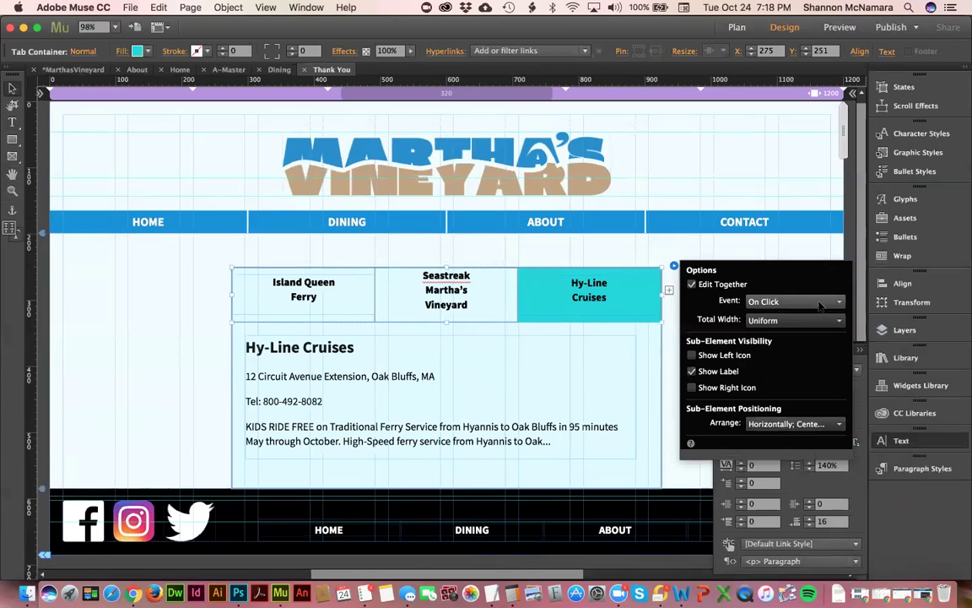
{"action": "left_click", "coordinate": [817, 322]}
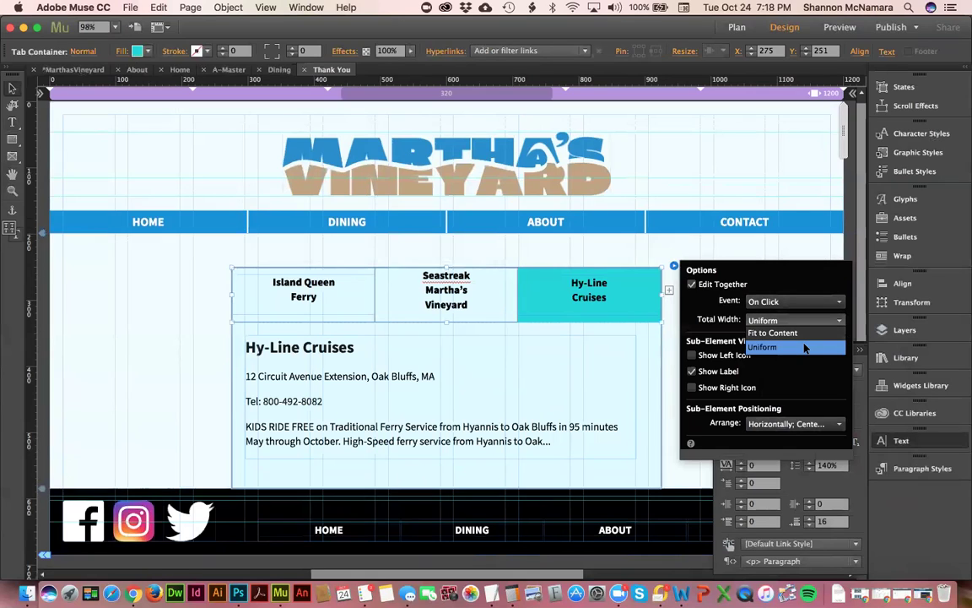
{"action": "left_click", "coordinate": [804, 347]}
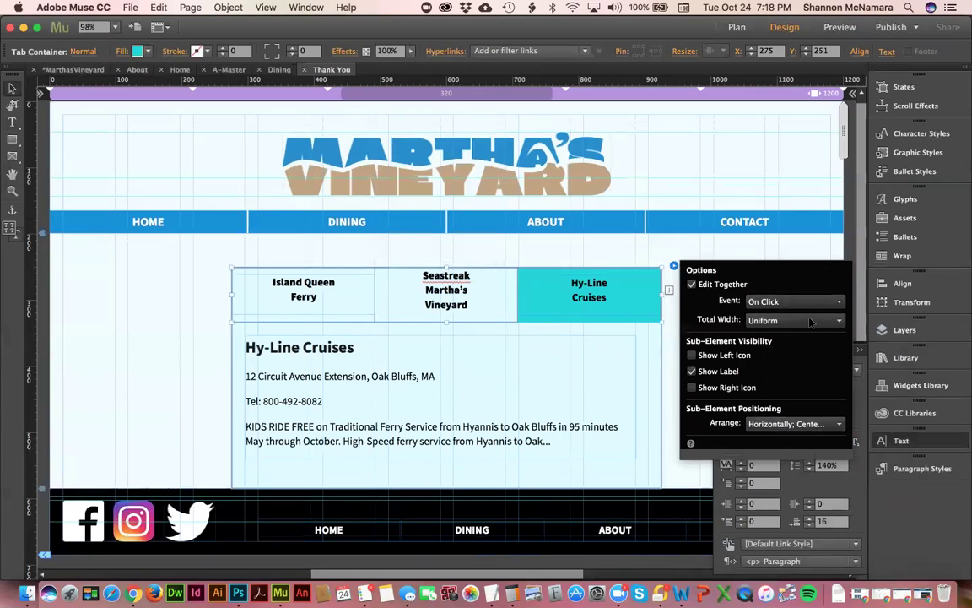
{"action": "left_click", "coordinate": [810, 322]}
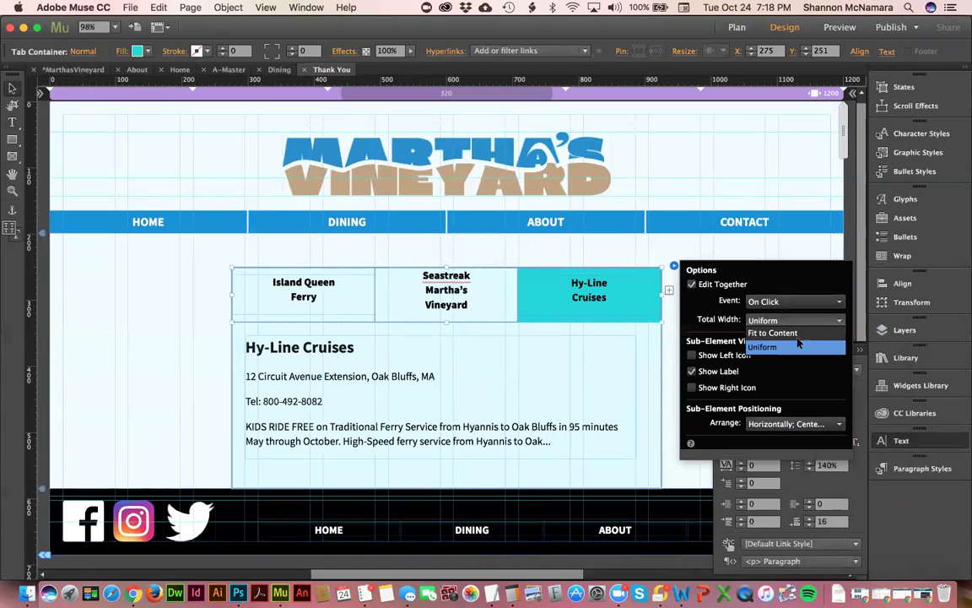
{"action": "left_click", "coordinate": [791, 390]}
{"action": "left_click", "coordinate": [594, 297]}
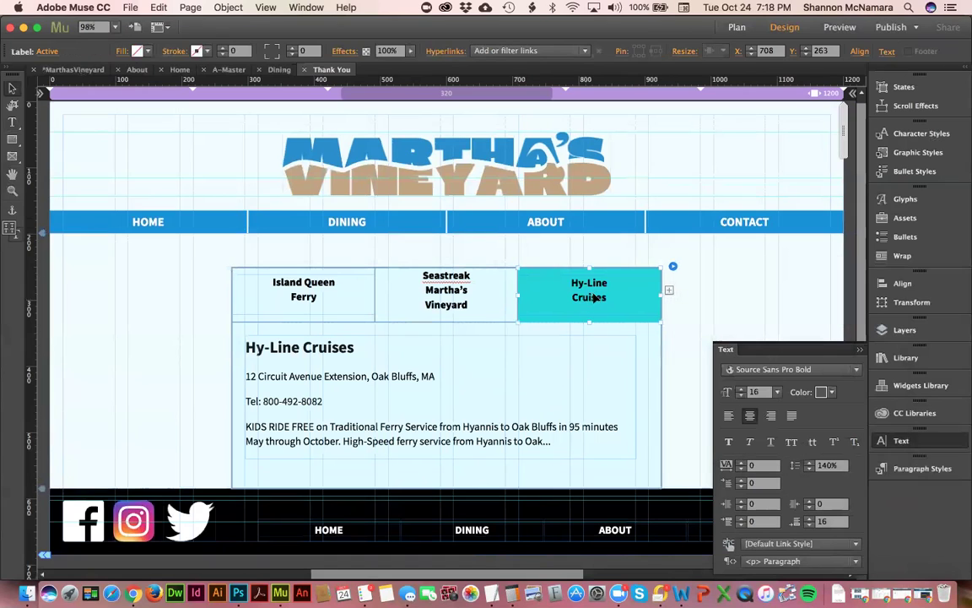
Step: Place an Accordion widget over the Island Queen Ferry side of the tabbed panel and rotate it -90°
{"action": "left_click", "coordinate": [922, 386]}
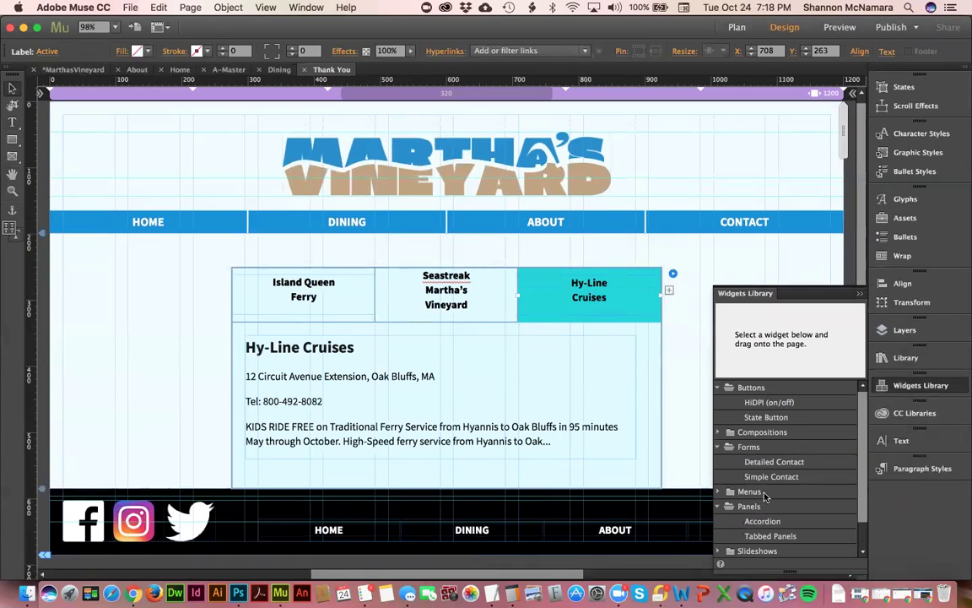
{"action": "left_click", "coordinate": [760, 522]}
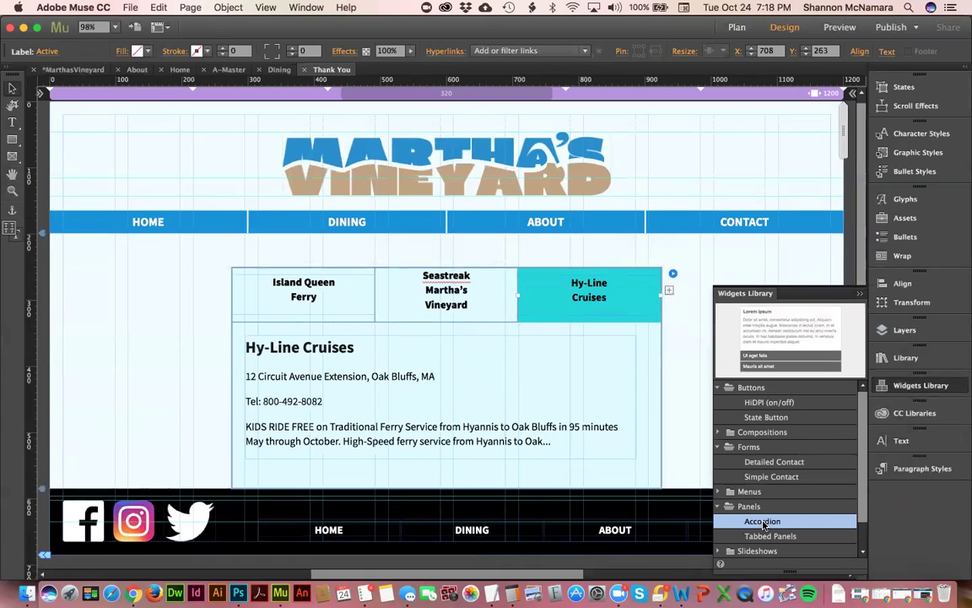
{"action": "left_click_drag", "start_coordinate": [763, 523], "coordinate": [69, 289]}
{"action": "left_click", "coordinate": [817, 51]}
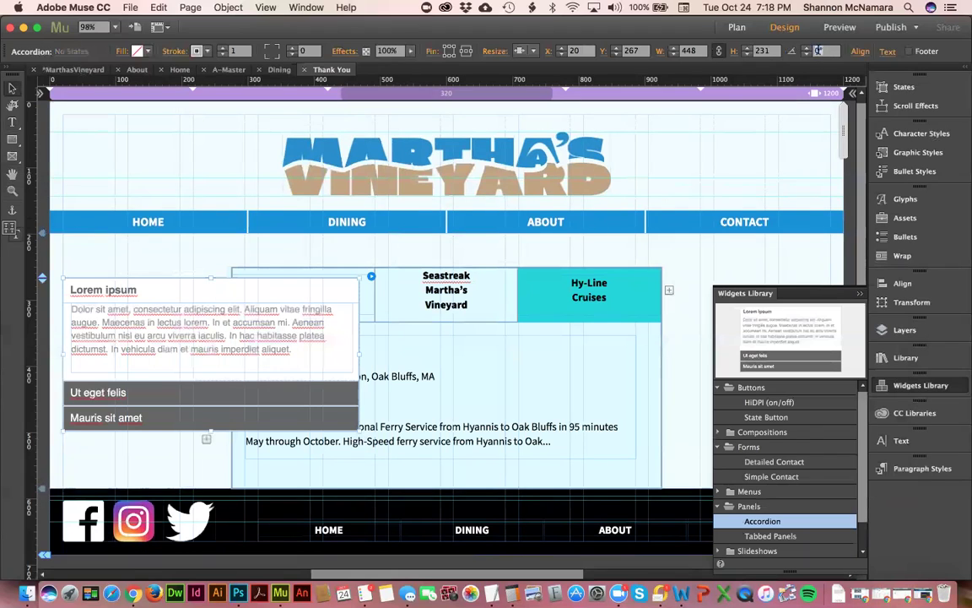
{"action": "type", "text": "90"}
{"action": "key", "text": "Return"}
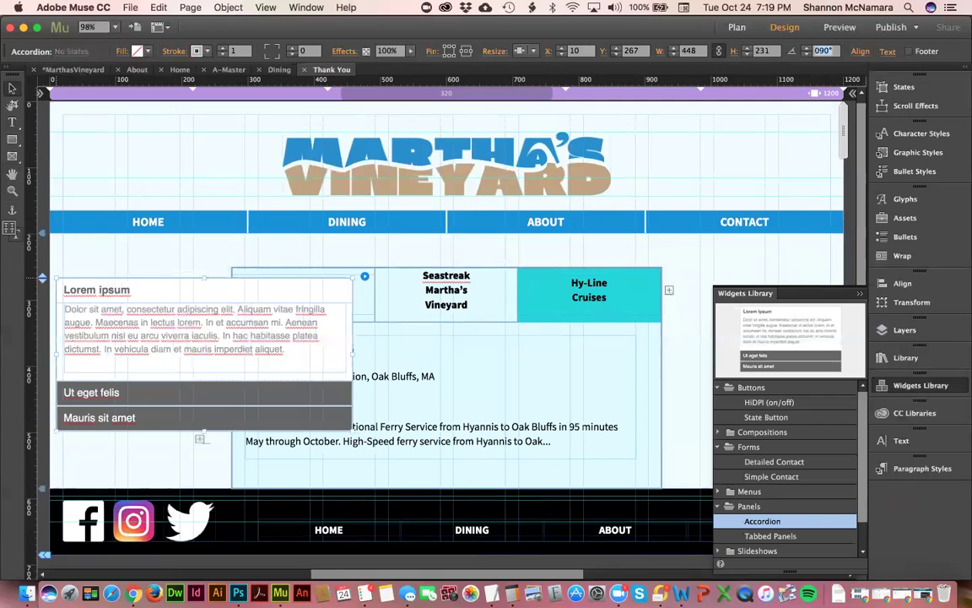
{"action": "type", "text": "-90"}
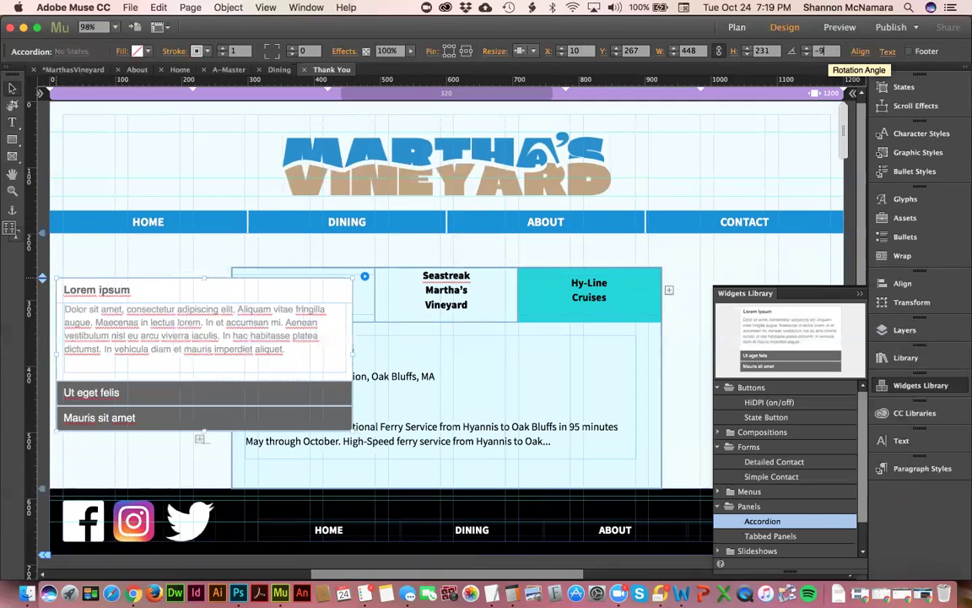
{"action": "key", "text": "Return"}
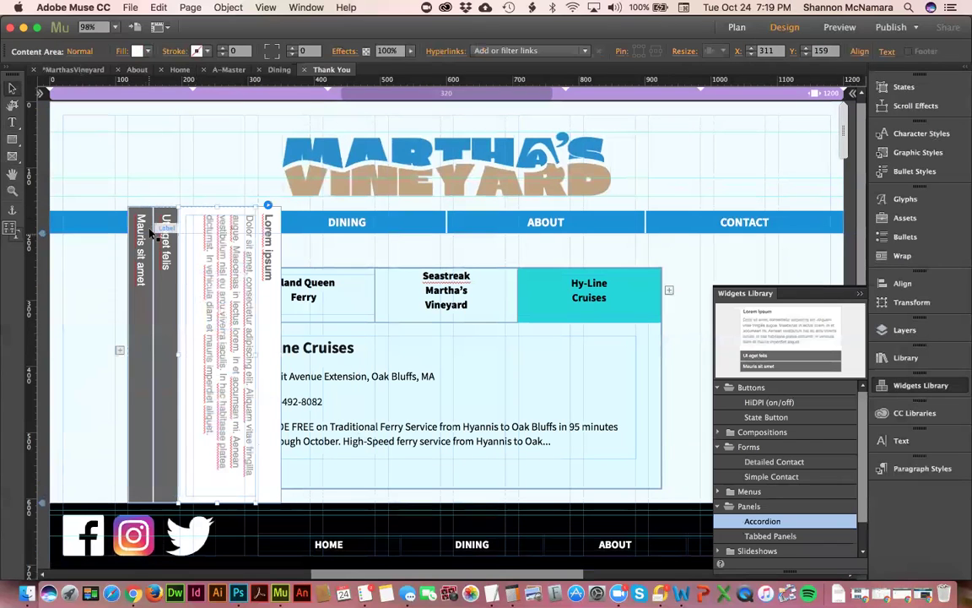
Step: Select the rotated accordion's text frame and shorten it from its upper edge to about Y 227
{"action": "left_click", "coordinate": [140, 226]}
{"action": "left_click", "coordinate": [264, 249]}
{"action": "left_click", "coordinate": [210, 235]}
{"action": "left_click", "coordinate": [211, 240]}
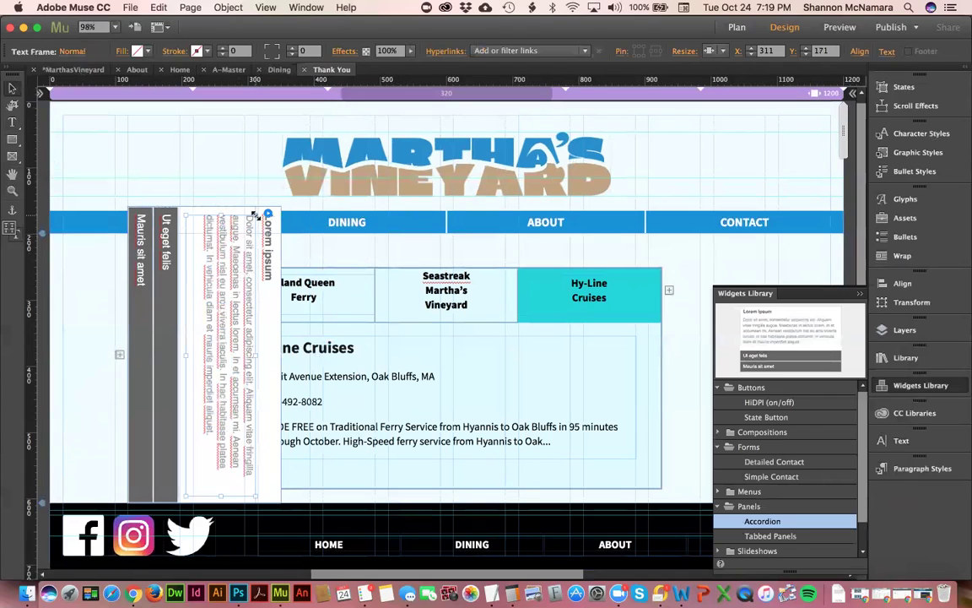
{"action": "left_click_drag", "start_coordinate": [254, 215], "coordinate": [254, 252]}
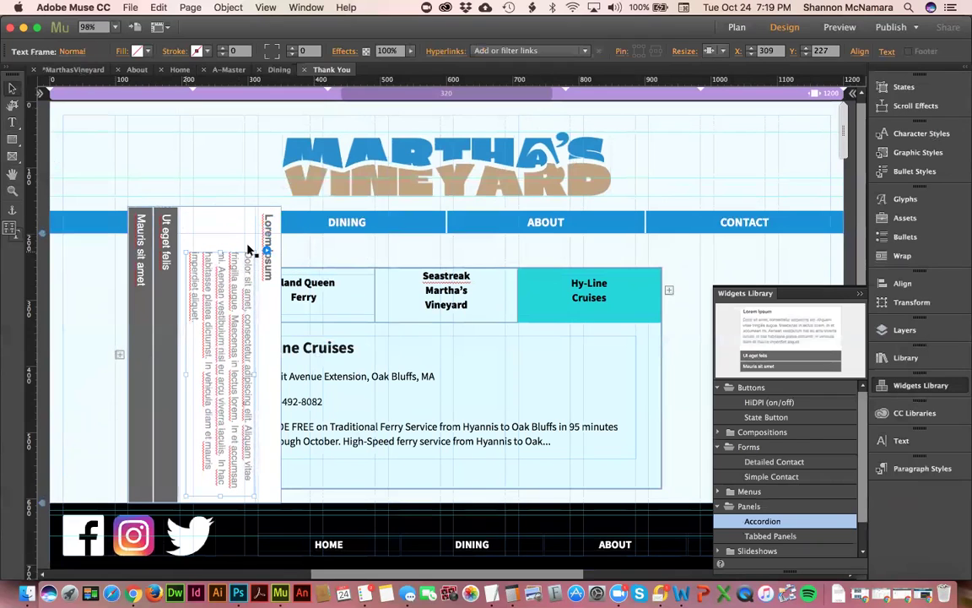
Step: Delete the rotated accordion widget from the Thank You page
{"action": "left_click", "coordinate": [74, 261]}
{"action": "left_click", "coordinate": [156, 268]}
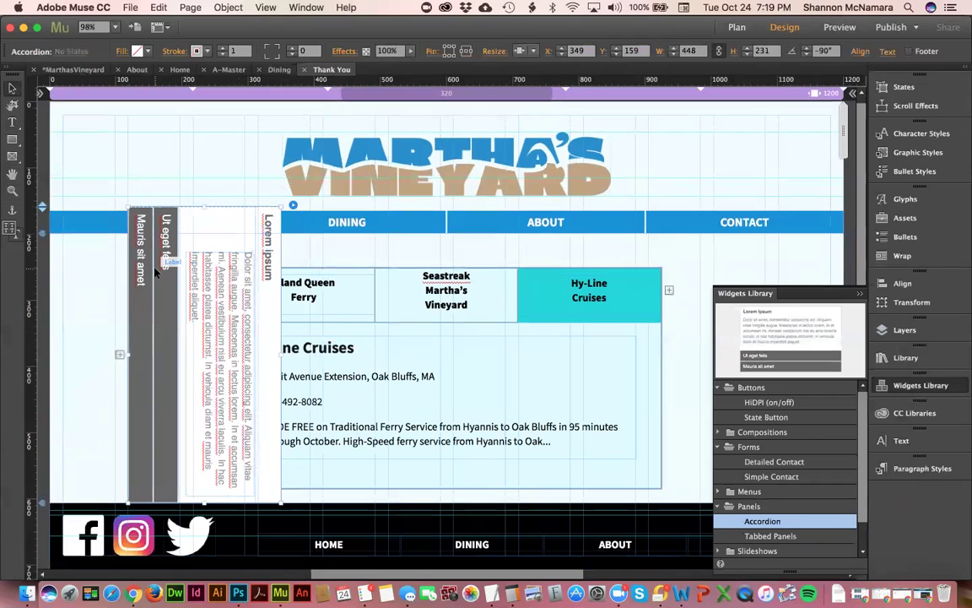
{"action": "key", "text": "Delete"}
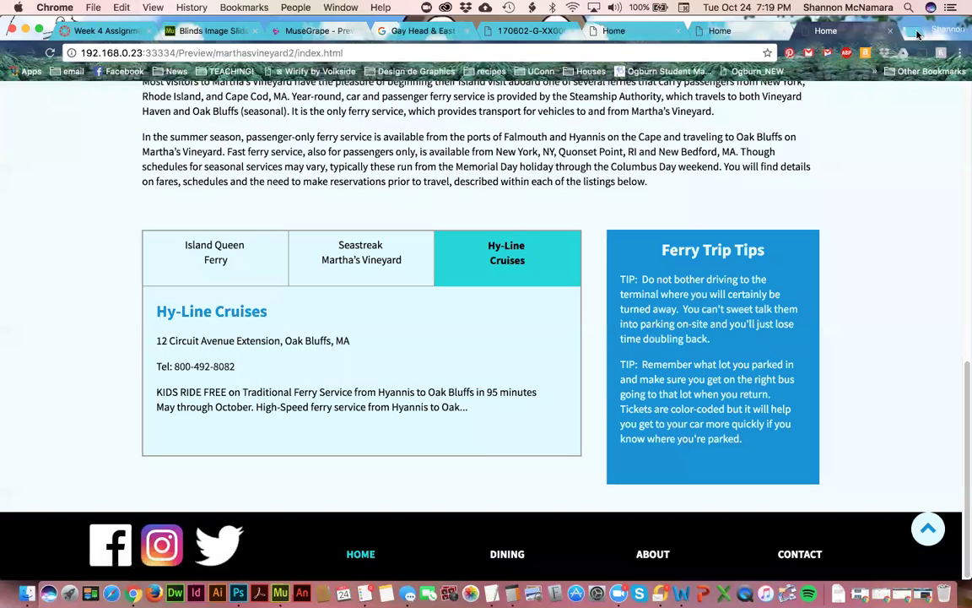
Step: Search the web in a new Chrome tab for "muse tabbed panel with tabs on bottom"
{"action": "left_click", "coordinate": [917, 34]}
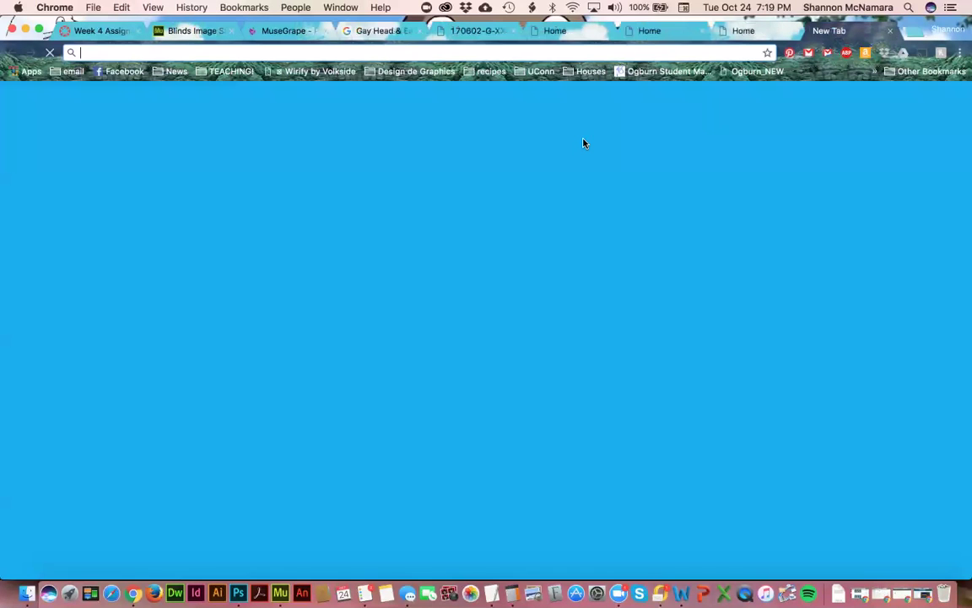
{"action": "type", "text": "muse ta"}
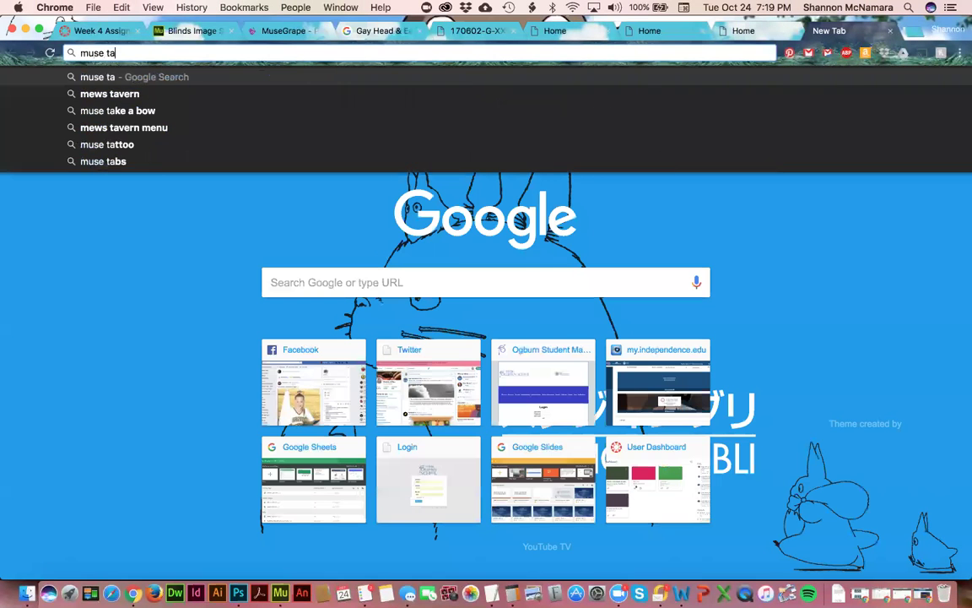
{"action": "type", "text": "bbed panel wi"}
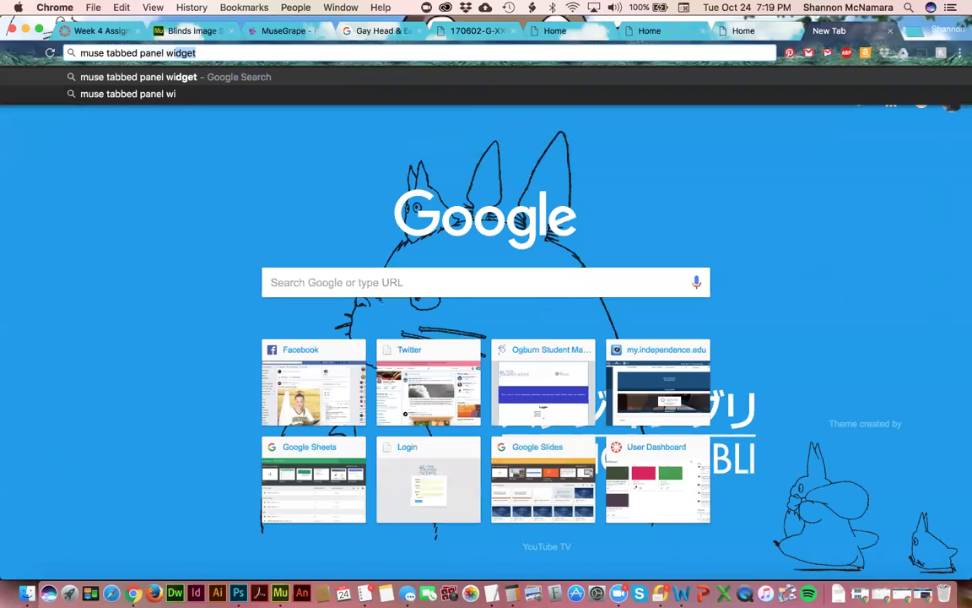
{"action": "type", "text": "th tabs on bottom"}
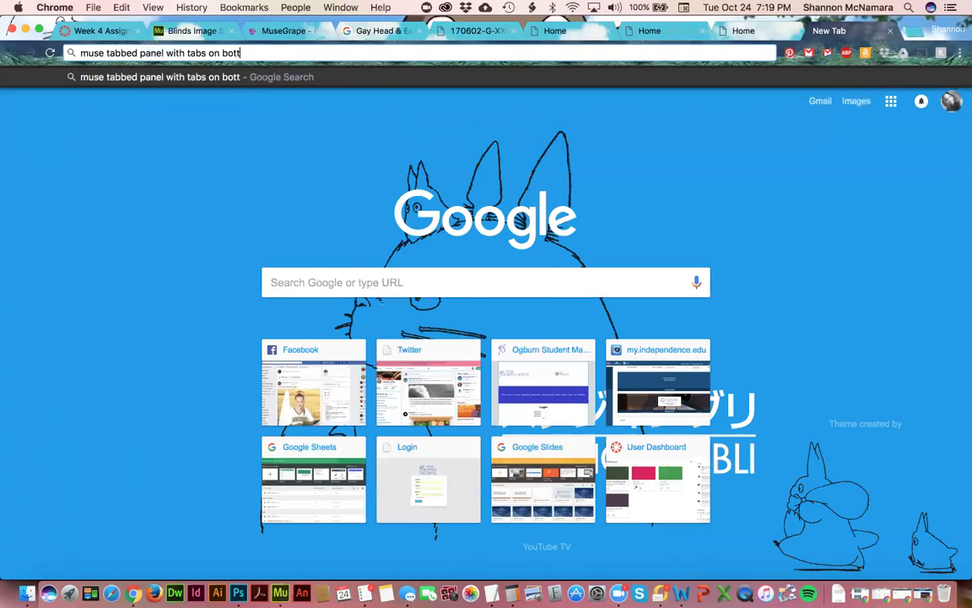
{"action": "key", "text": "Return"}
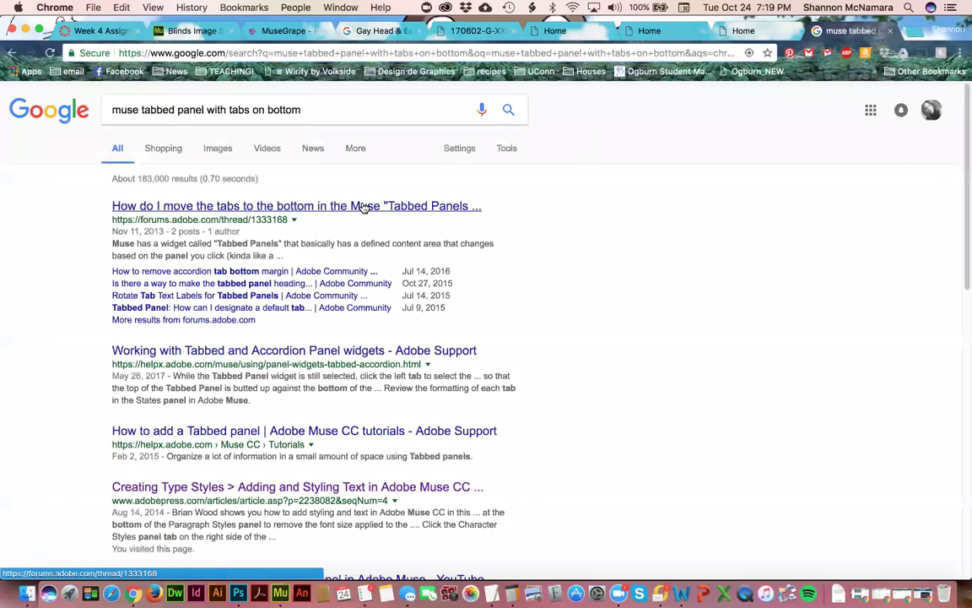
Step: Open the Adobe forum thread on moving Tabbed Panels tabs to the bottom and read its question and reply
{"action": "left_click", "coordinate": [363, 206]}
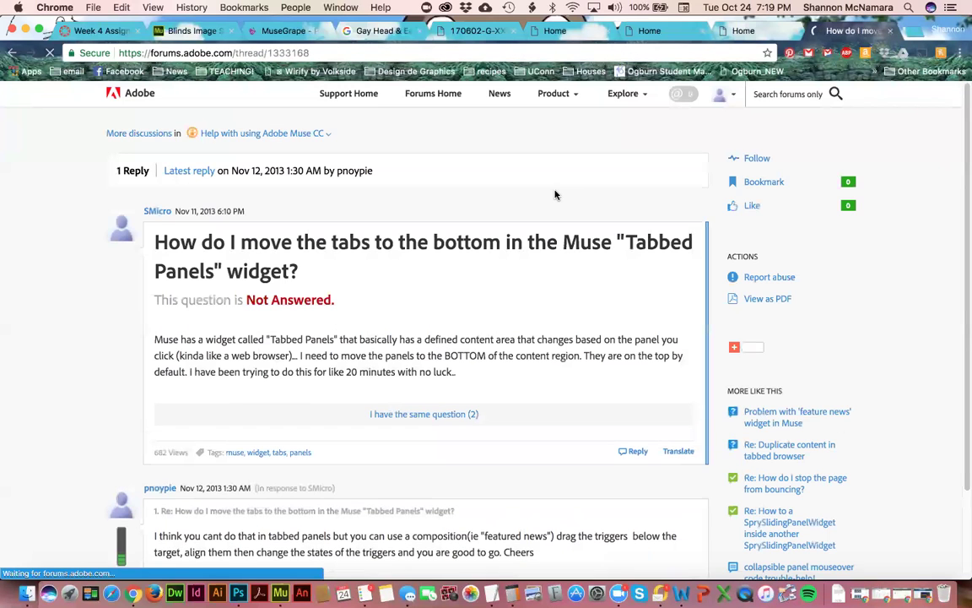
{"action": "scroll", "coordinate": [379, 302], "scroll_direction": "down", "scroll_amount": 1}
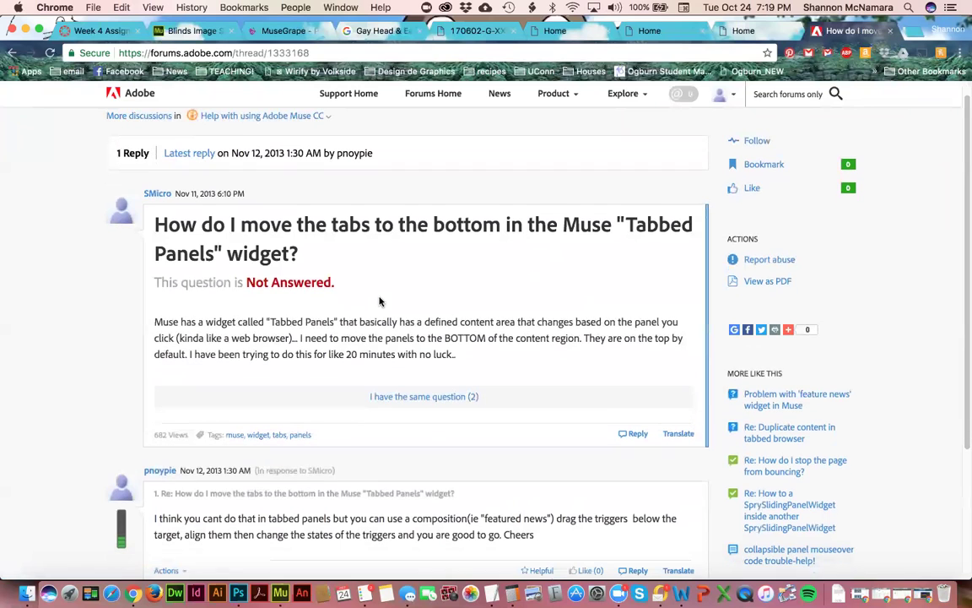
{"action": "scroll", "coordinate": [379, 301], "scroll_direction": "down", "scroll_amount": 1}
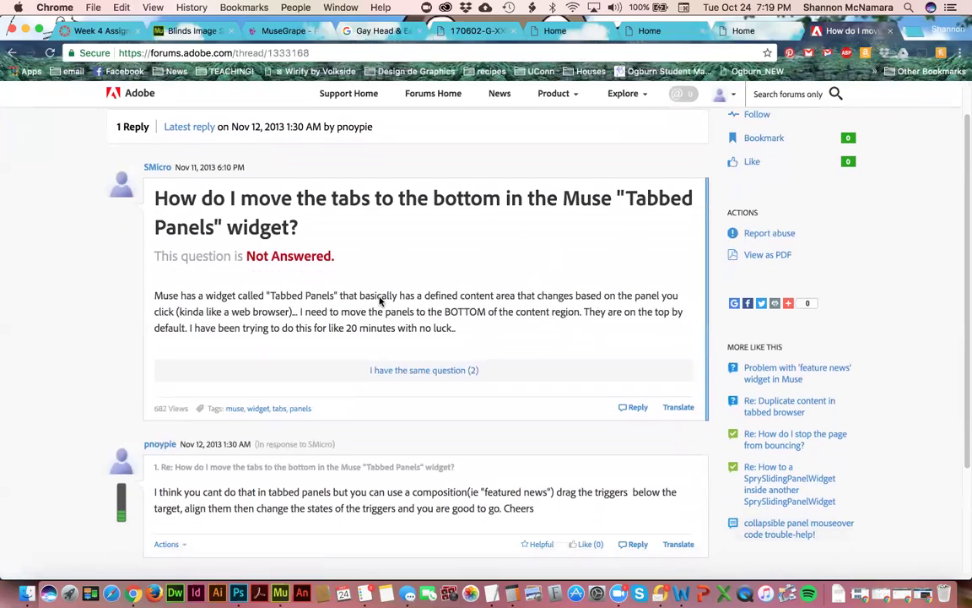
{"action": "scroll", "coordinate": [379, 301], "scroll_direction": "down", "scroll_amount": 1}
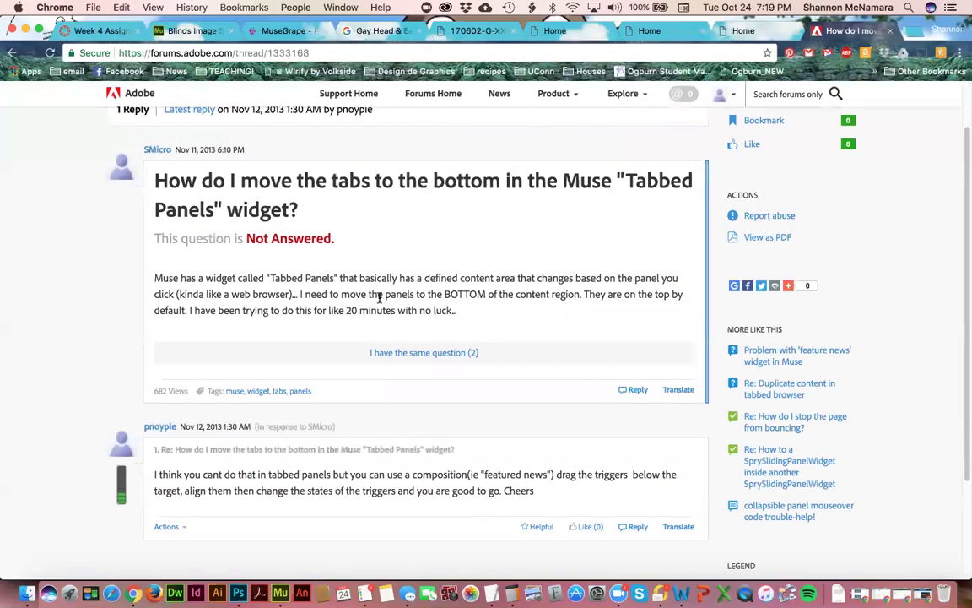
{"action": "scroll", "coordinate": [379, 297], "scroll_direction": "down", "scroll_amount": 6}
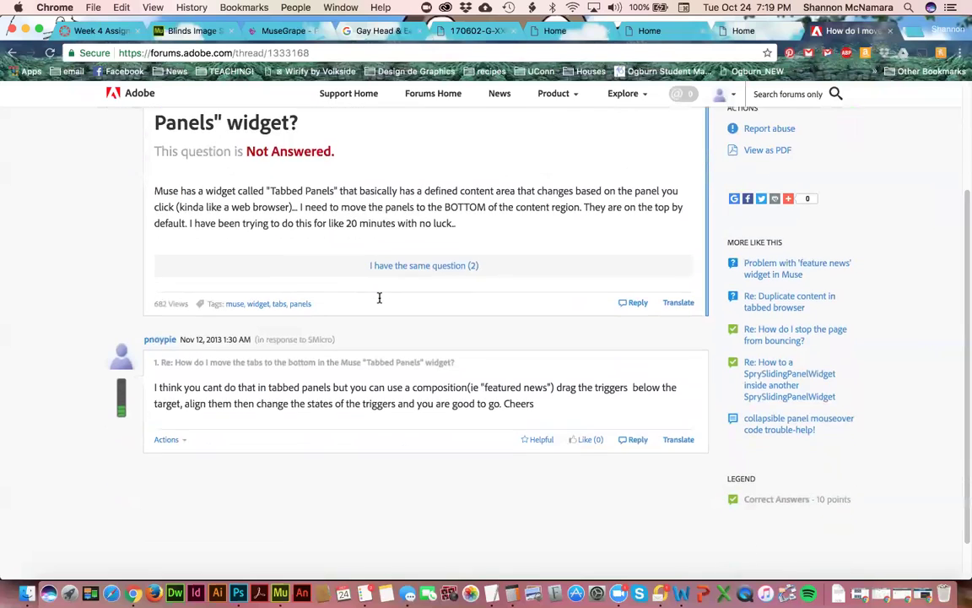
{"action": "scroll", "coordinate": [379, 297], "scroll_direction": "up", "scroll_amount": 8}
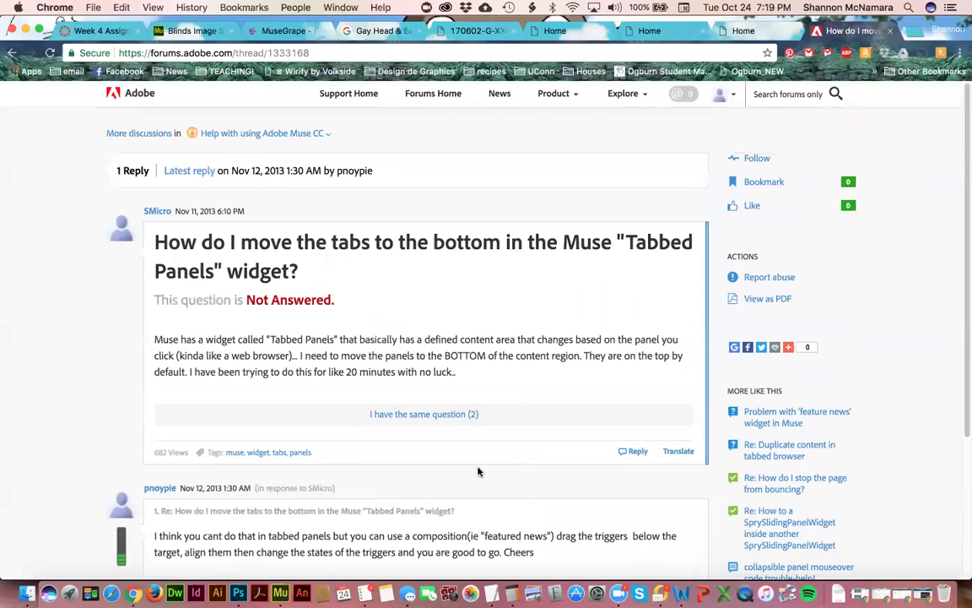
Step: Return to the web search results and scan them for ways to put tabbed panel tabs below the content
{"action": "left_click", "coordinate": [12, 53]}
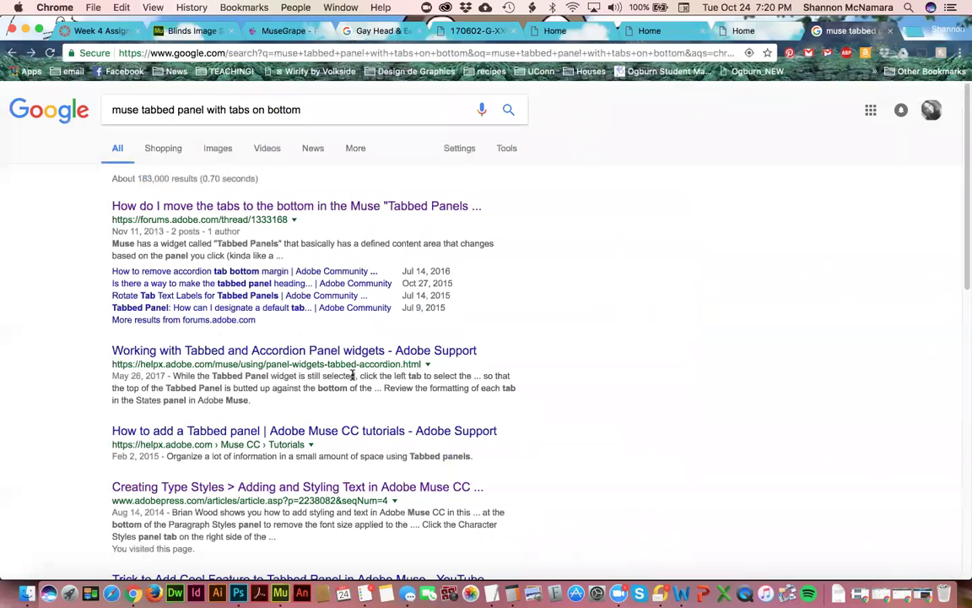
{"action": "scroll", "coordinate": [352, 376], "scroll_direction": "down", "scroll_amount": 3}
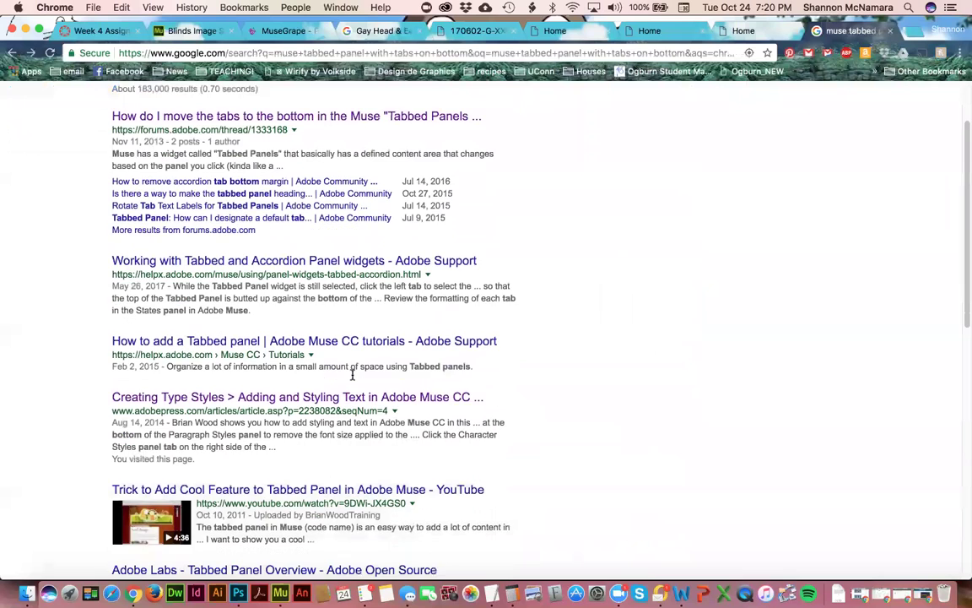
{"action": "scroll", "coordinate": [352, 375], "scroll_direction": "down", "scroll_amount": 1}
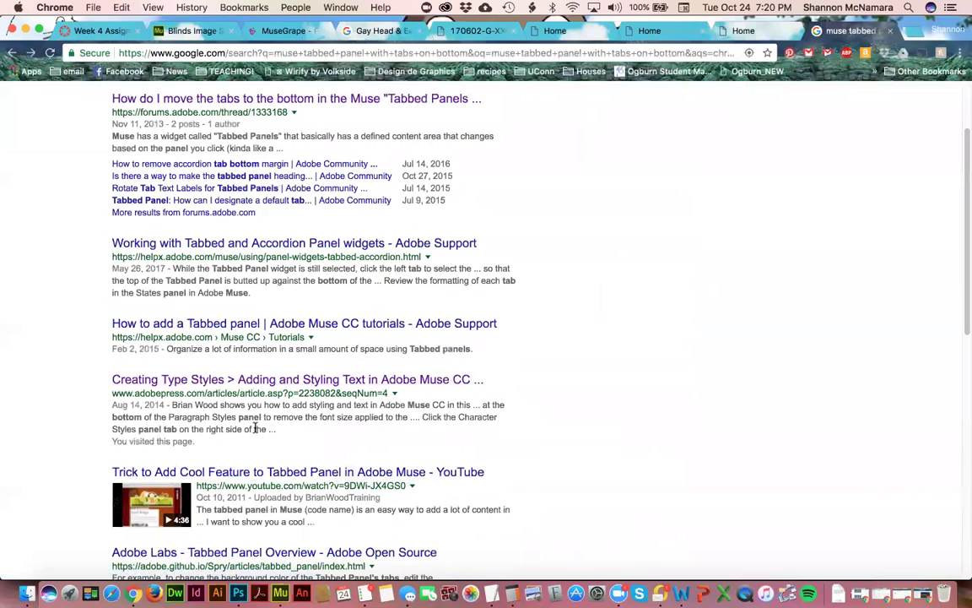
{"action": "scroll", "coordinate": [242, 429], "scroll_direction": "down", "scroll_amount": 2}
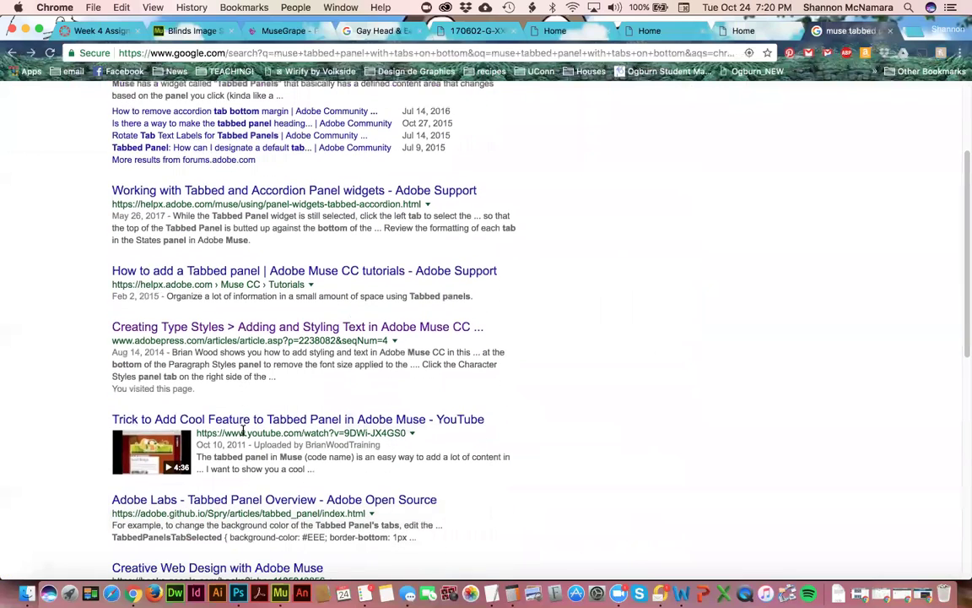
{"action": "scroll", "coordinate": [242, 430], "scroll_direction": "down", "scroll_amount": 2}
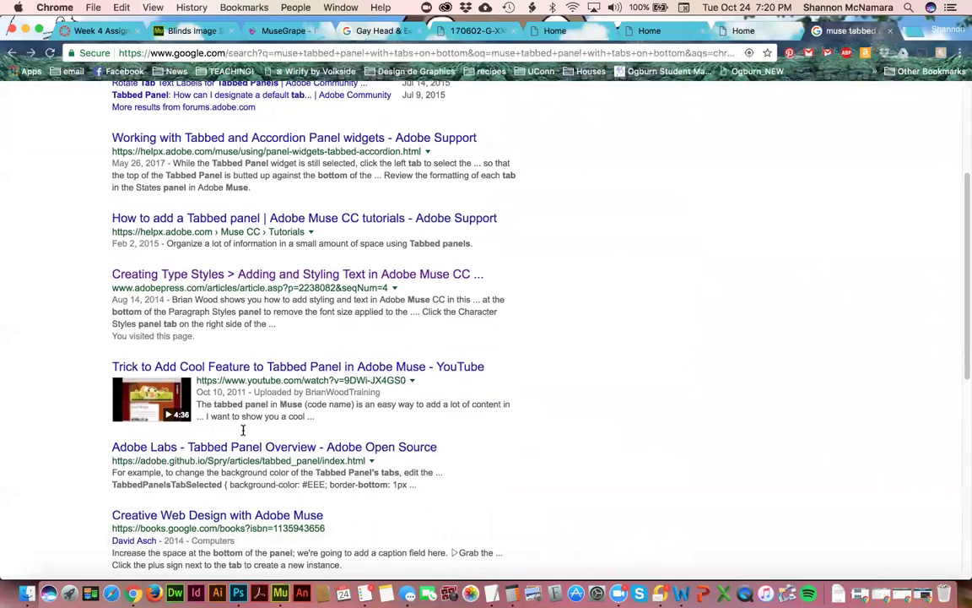
{"action": "scroll", "coordinate": [242, 430], "scroll_direction": "down", "scroll_amount": 1}
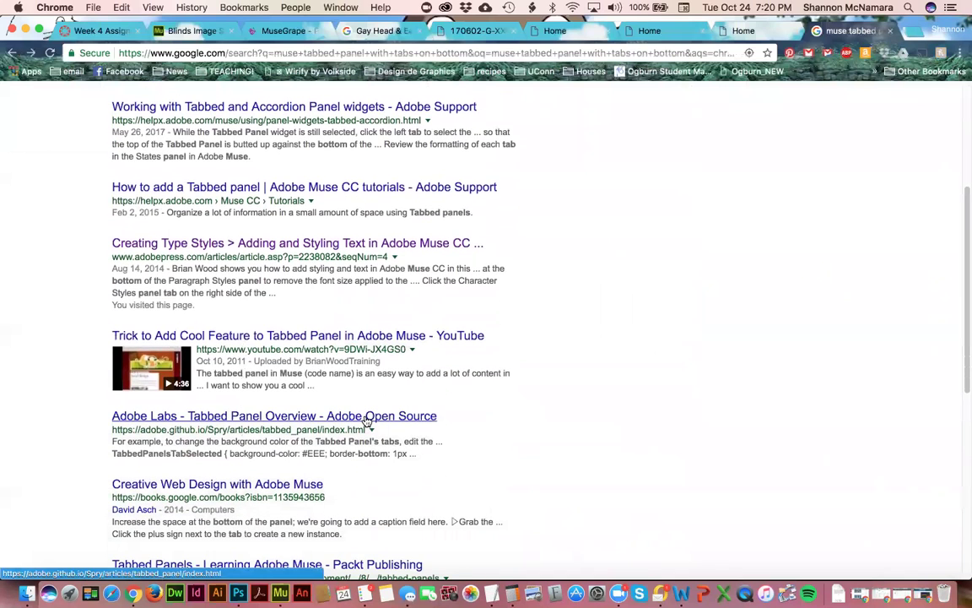
{"action": "scroll", "coordinate": [366, 419], "scroll_direction": "up", "scroll_amount": 9}
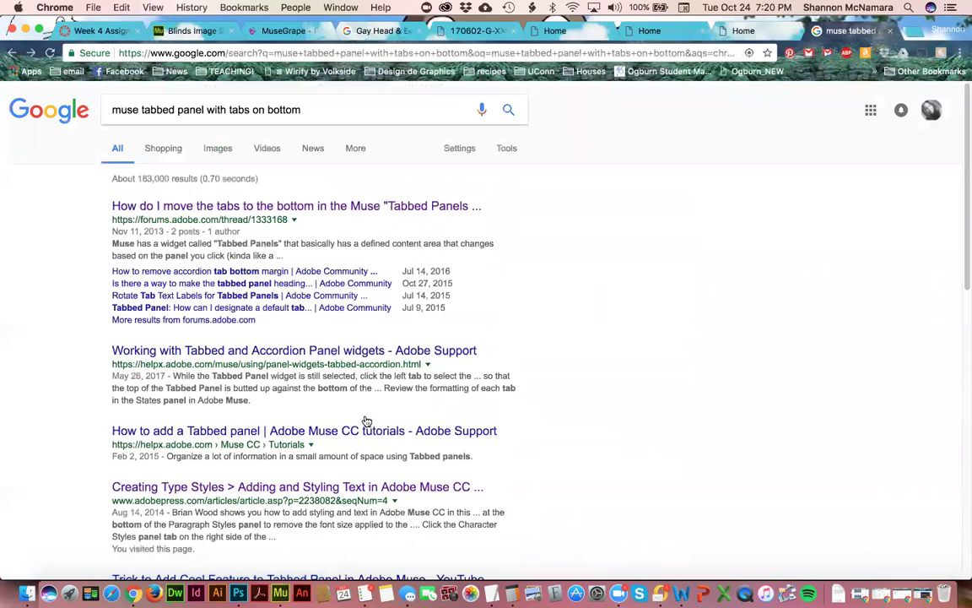
Step: Open the Adobe forum thread "Rotate Tab Text Labels for Tabbed Panels", read it through, and close its browser tab
{"action": "left_click", "coordinate": [266, 300]}
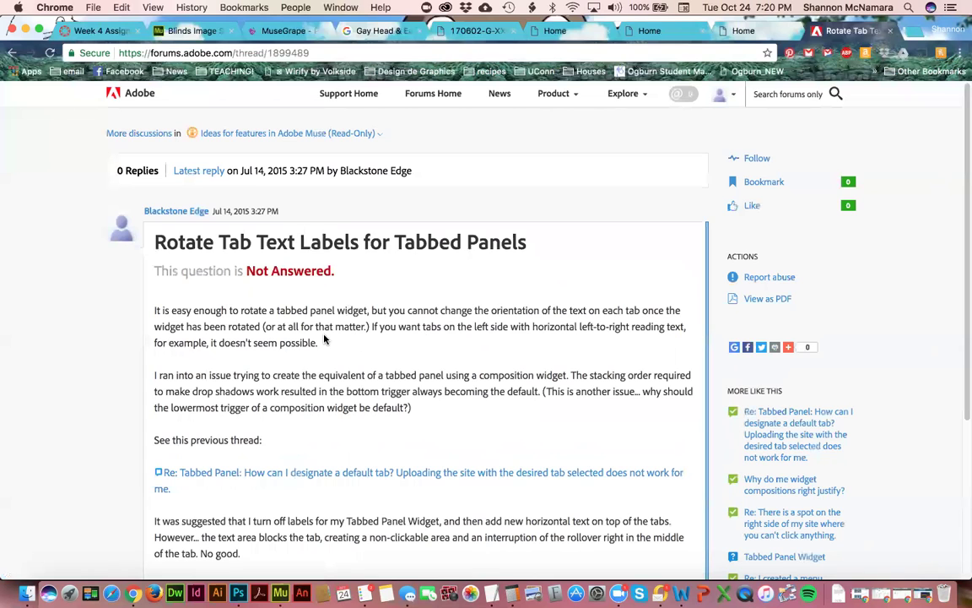
{"action": "scroll", "coordinate": [325, 339], "scroll_direction": "down", "scroll_amount": 5}
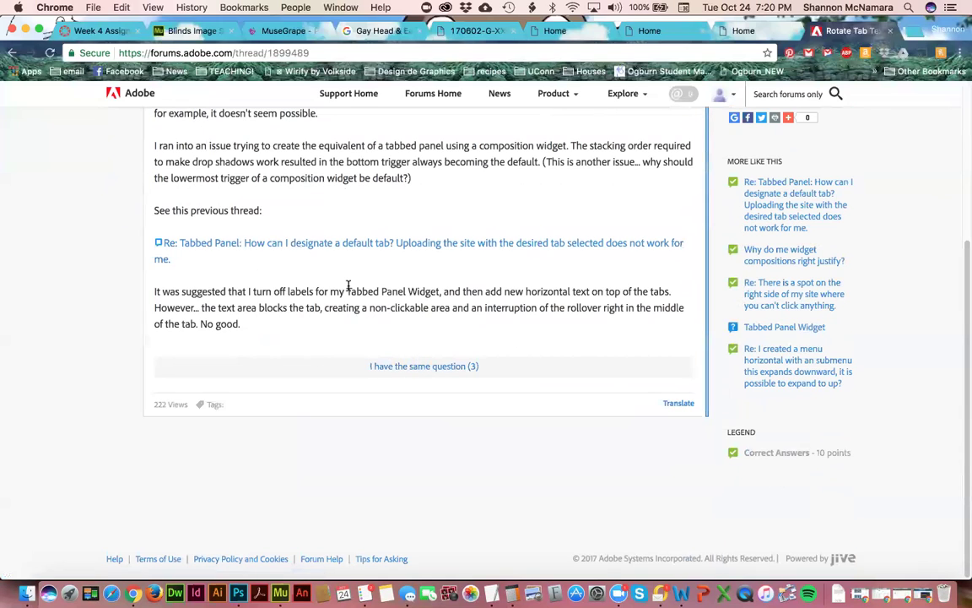
{"action": "left_click", "coordinate": [889, 30]}
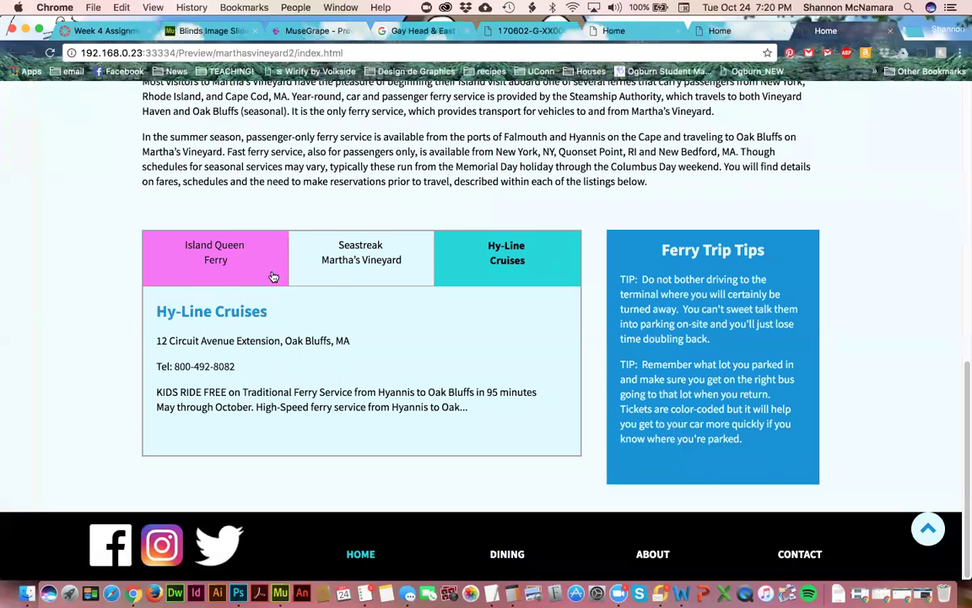
Step: Switch back to Adobe Muse and delete the ferry tabbed panel from the Thank You page
{"action": "key", "text": "super+Tab"}
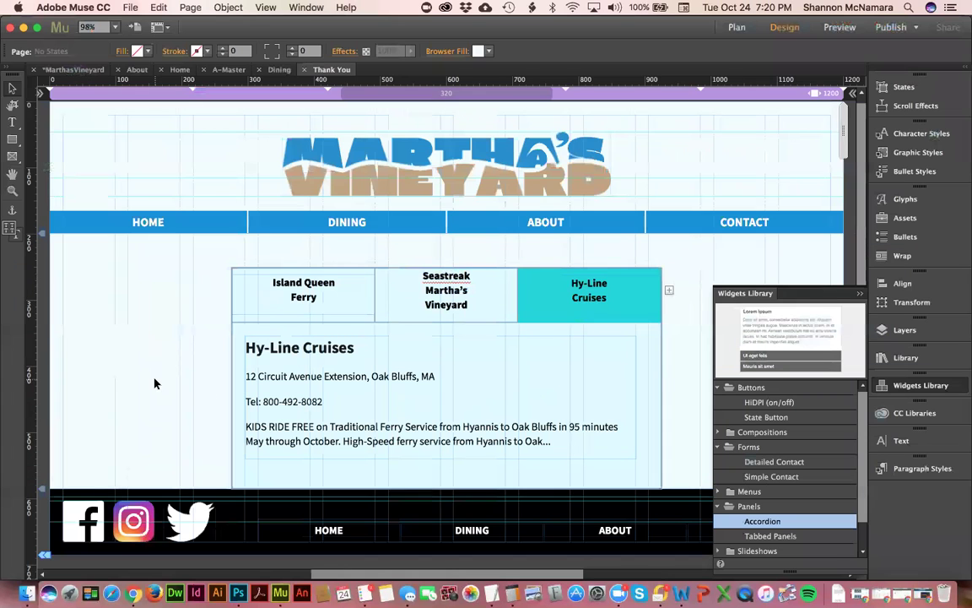
{"action": "left_click", "coordinate": [514, 452]}
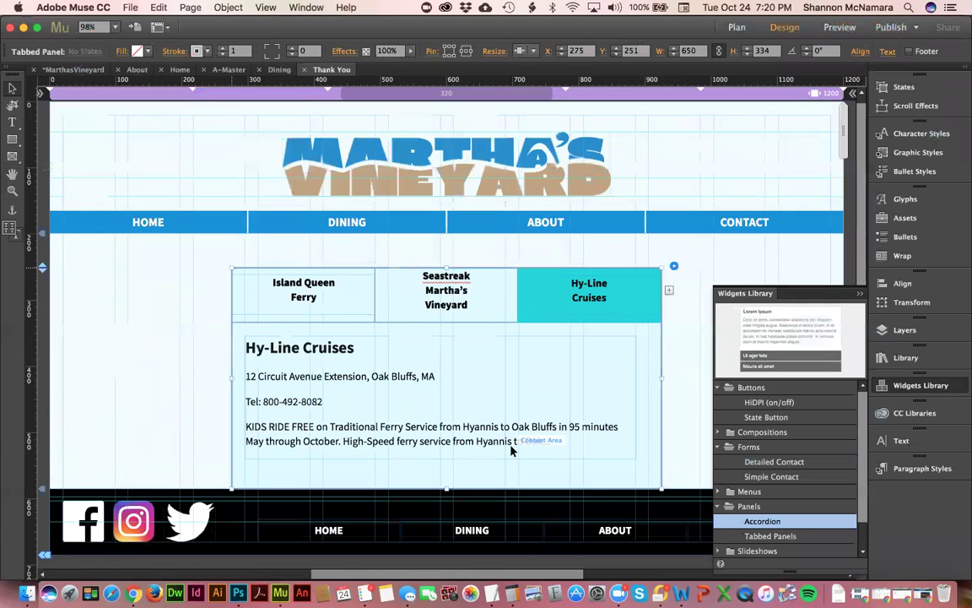
{"action": "key", "text": "Delete"}
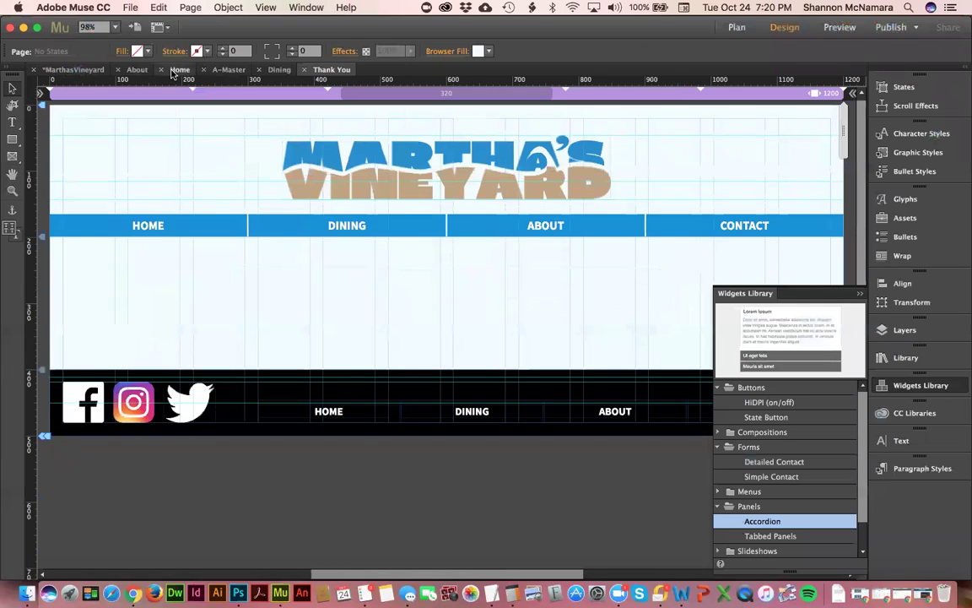
Step: Go to the Home page and select the ferry tabbed panel at the 768 breakpoint
{"action": "left_click", "coordinate": [173, 71]}
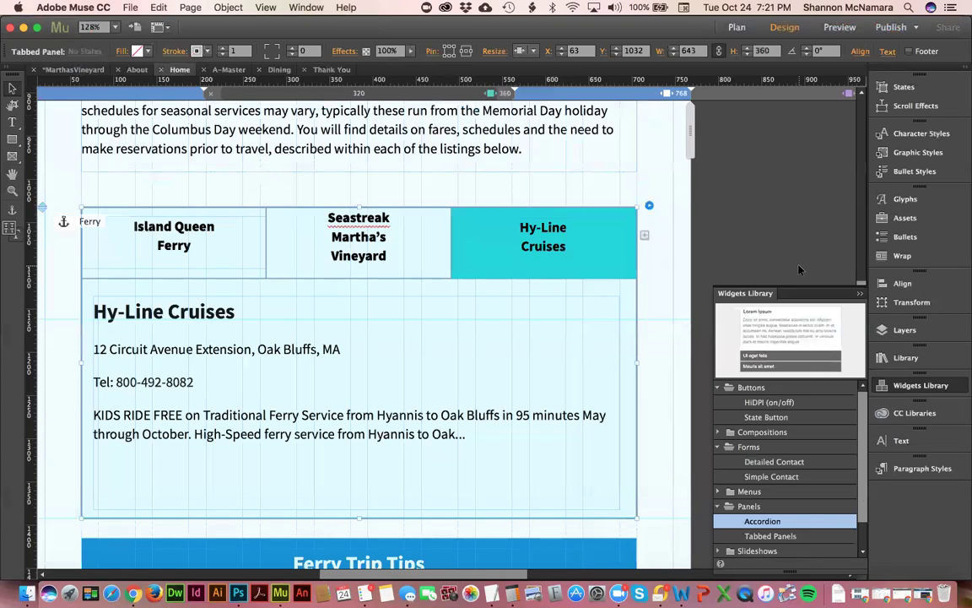
{"action": "left_click", "coordinate": [825, 51]}
{"action": "key", "text": "Return"}
{"action": "left_click", "coordinate": [647, 198]}
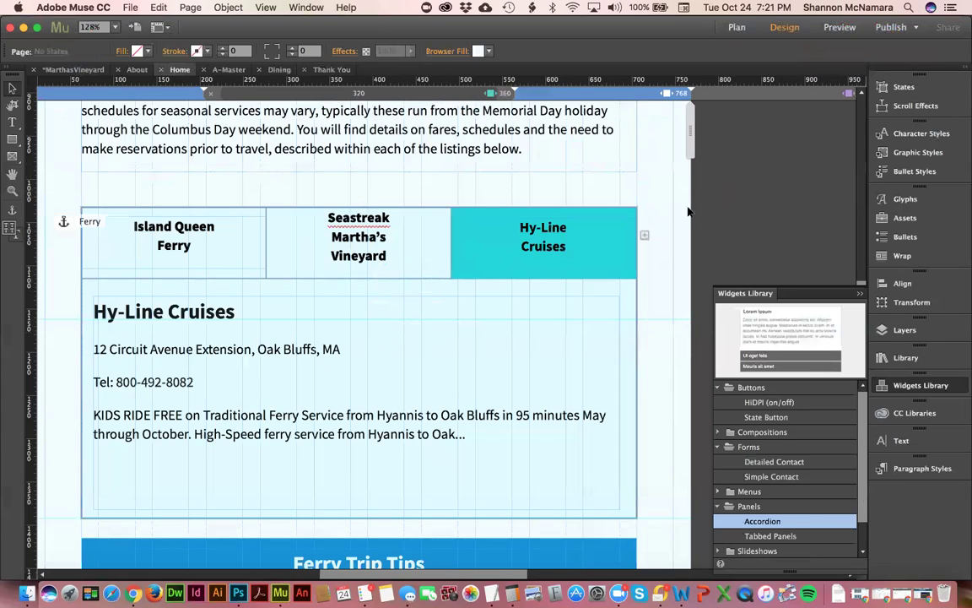
{"action": "left_click", "coordinate": [329, 257]}
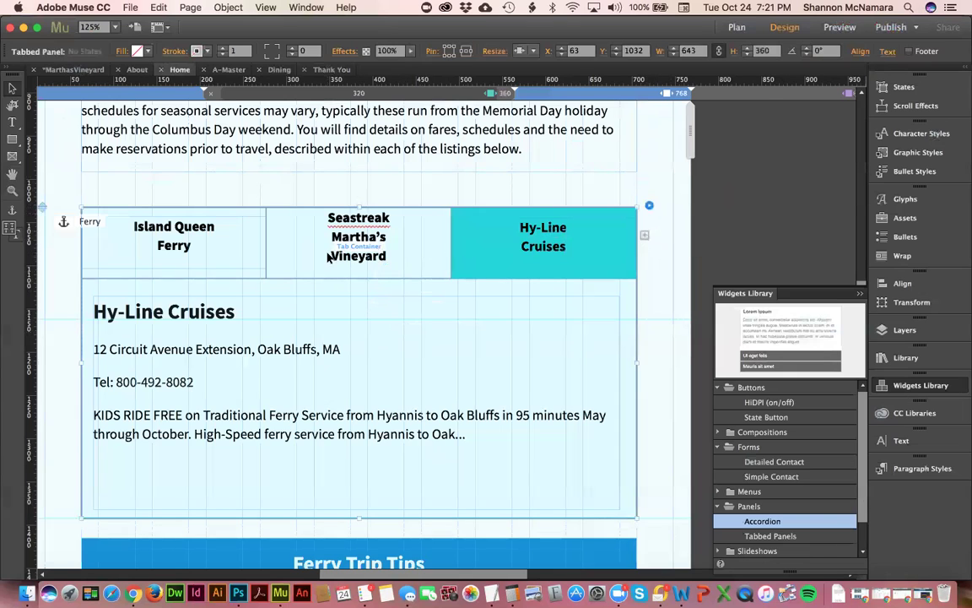
{"action": "scroll", "coordinate": [327, 258], "scroll_direction": "left", "scroll_amount": 3}
{"action": "scroll", "coordinate": [327, 258], "scroll_direction": "down", "scroll_amount": 1}
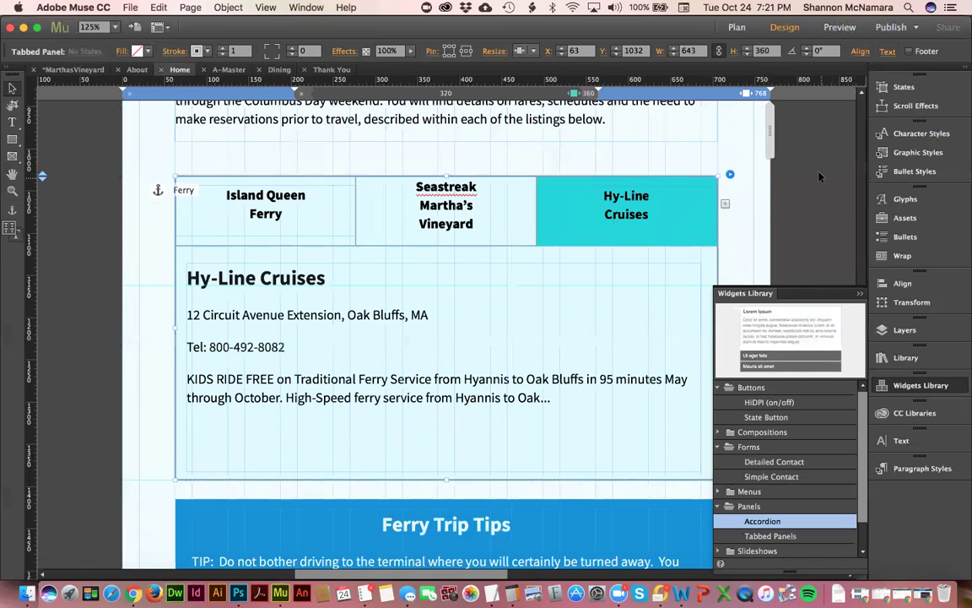
Step: Show the Seastreak, Hy-Line and Island Queen tabs in turn, and select the ferry photo in the Island Queen content
{"action": "left_click", "coordinate": [456, 218]}
{"action": "left_click", "coordinate": [455, 217]}
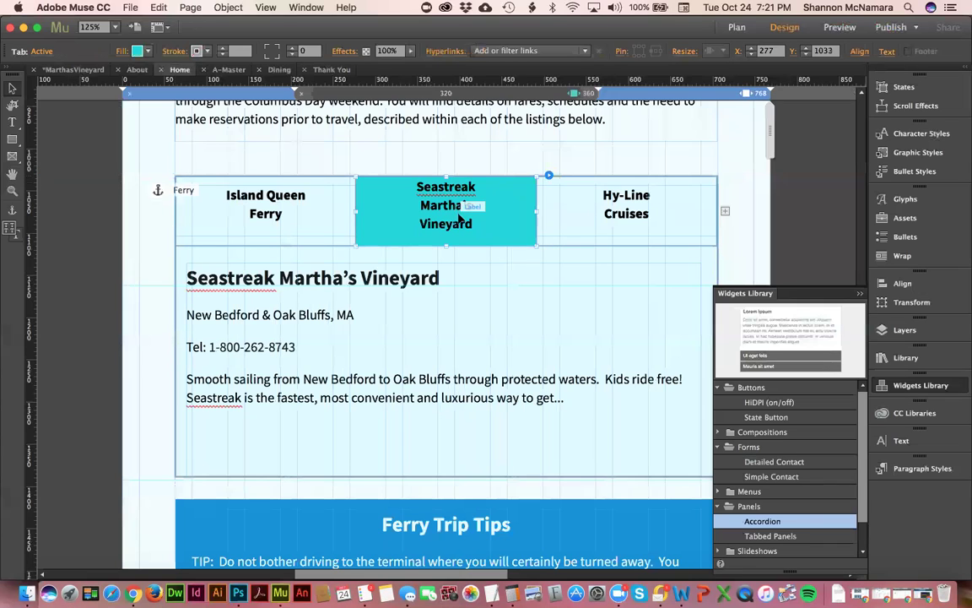
{"action": "left_click", "coordinate": [579, 219]}
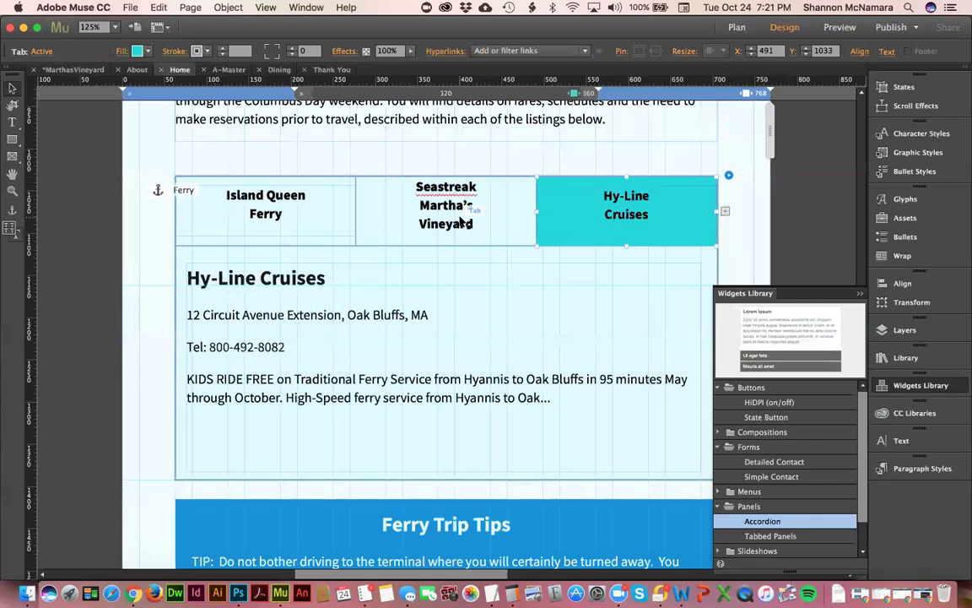
{"action": "left_click", "coordinate": [294, 210]}
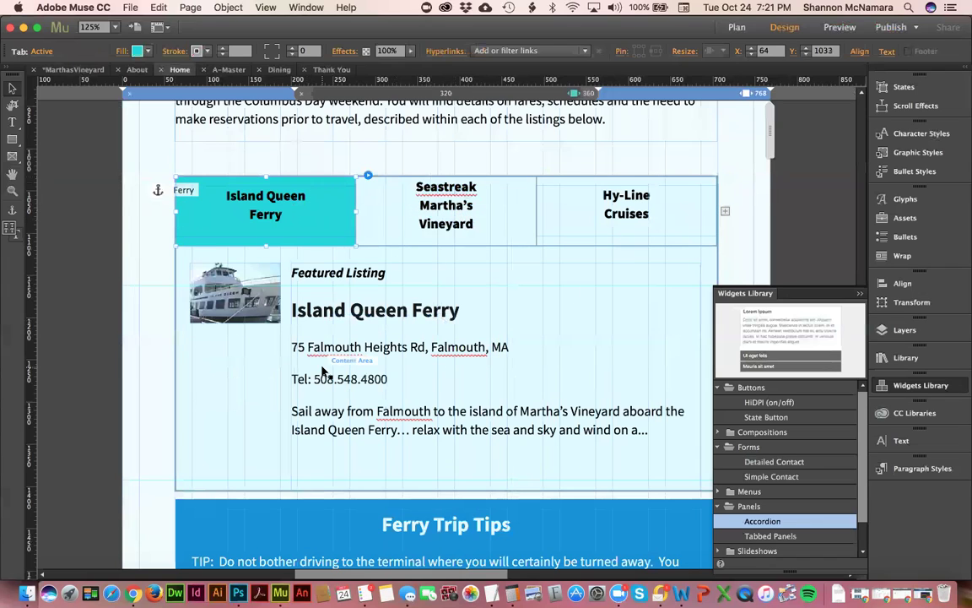
{"action": "left_click", "coordinate": [256, 305]}
{"action": "left_click", "coordinate": [256, 305]}
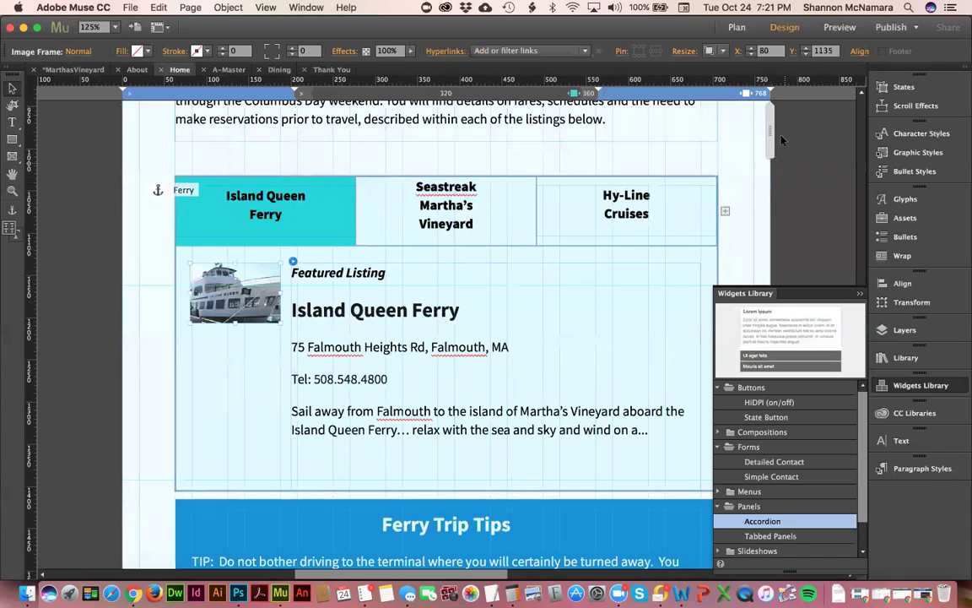
Step: Scrub the Home page width down to 360 and back up past 428 px, checking the ferry panel's layout between breakpoints
{"action": "left_click_drag", "start_coordinate": [771, 133], "coordinate": [607, 139]}
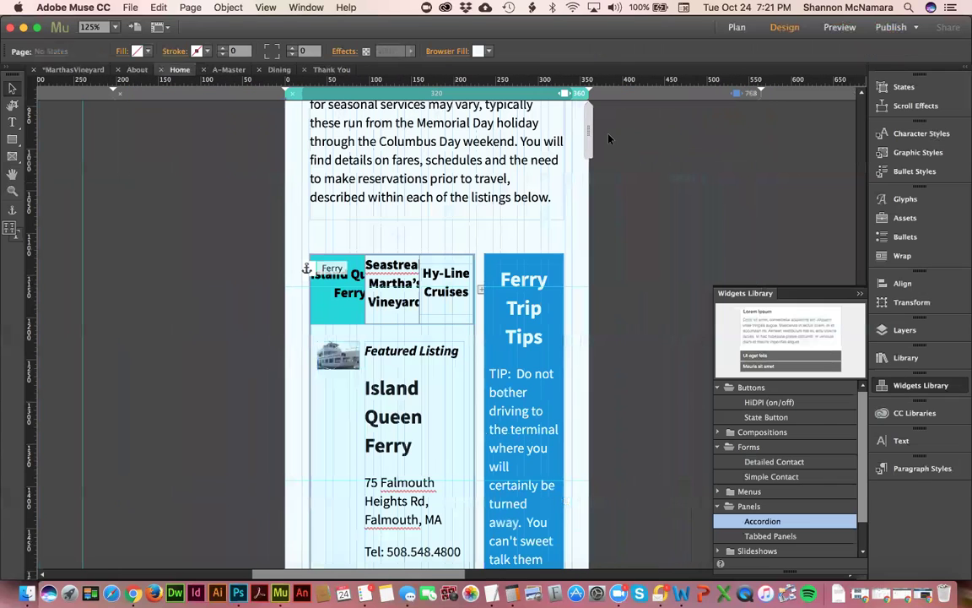
{"action": "left_click_drag", "start_coordinate": [610, 140], "coordinate": [625, 148]}
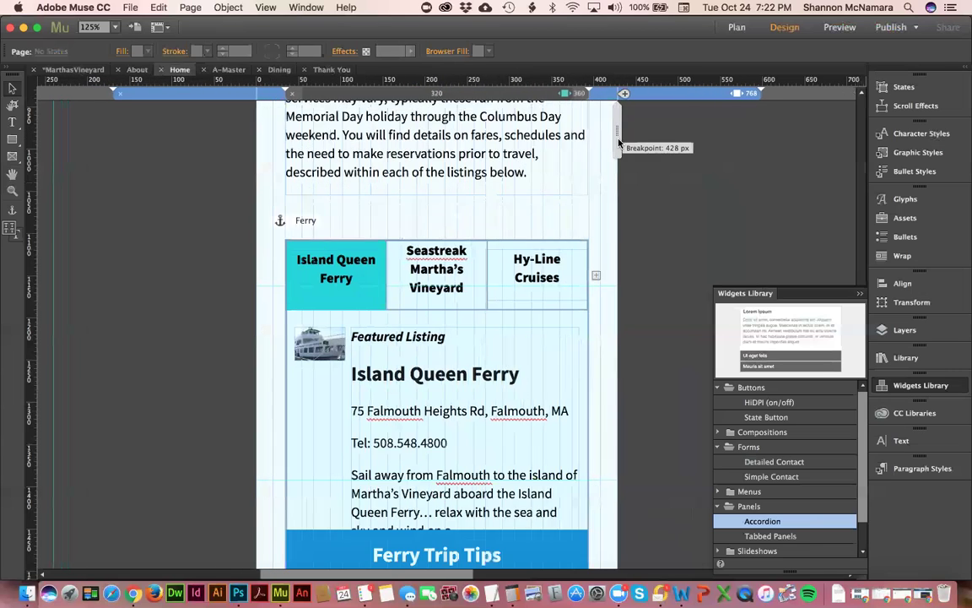
{"action": "scroll", "coordinate": [515, 368], "scroll_direction": "down", "scroll_amount": 3}
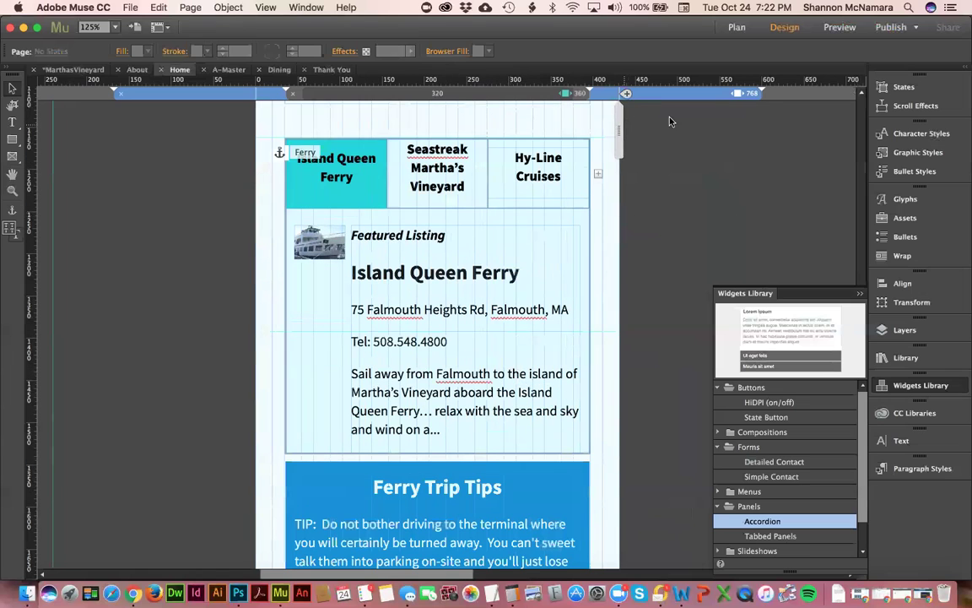
{"action": "scroll", "coordinate": [515, 337], "scroll_direction": "down", "scroll_amount": 2}
{"action": "scroll", "coordinate": [500, 341], "scroll_direction": "up", "scroll_amount": 1}
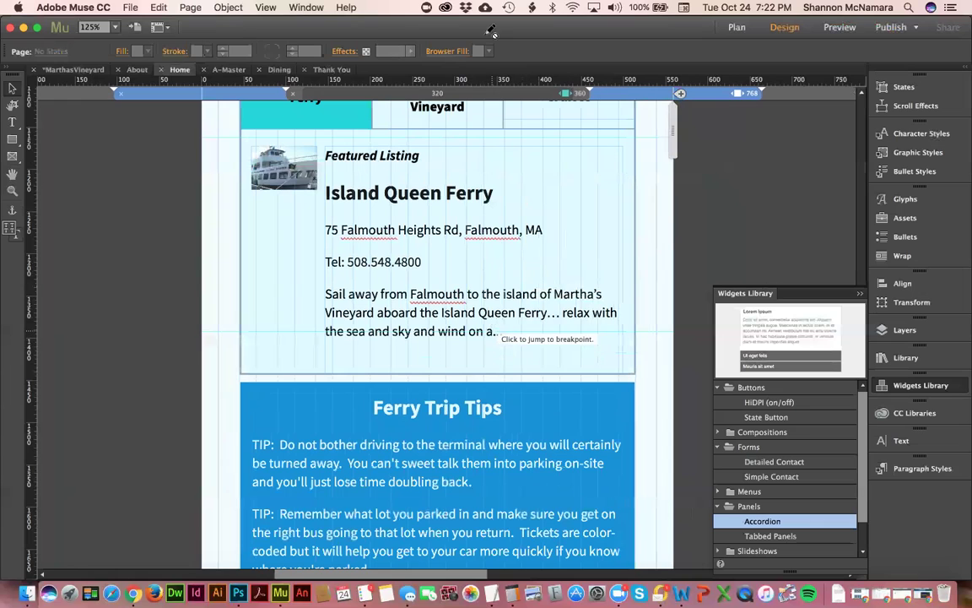
Step: Jump to the 768 breakpoint and examine the ferry panel and the surrounding text at that width
{"action": "left_click", "coordinate": [709, 96]}
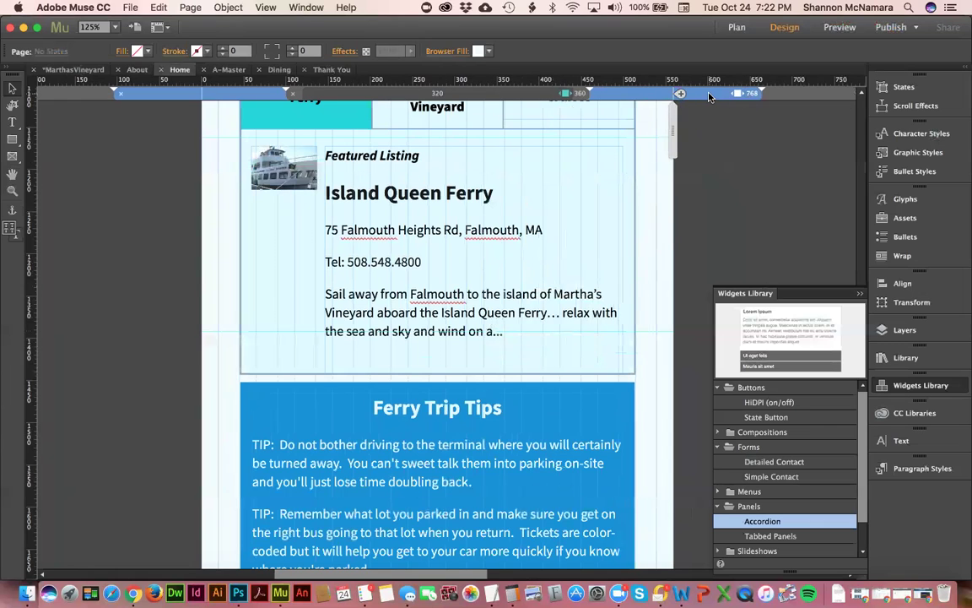
{"action": "left_click", "coordinate": [709, 97]}
{"action": "scroll", "coordinate": [451, 255], "scroll_direction": "up", "scroll_amount": 1}
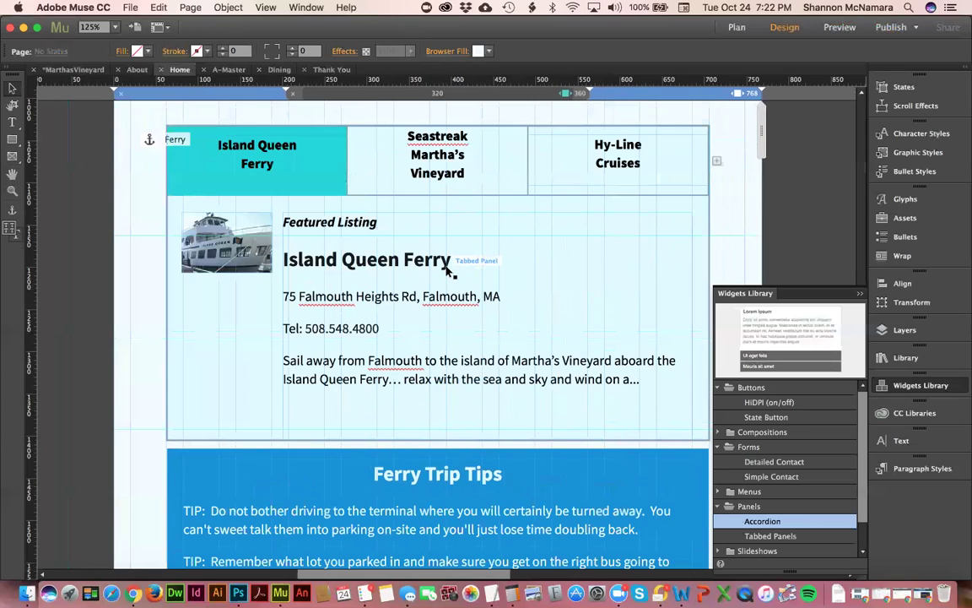
{"action": "scroll", "coordinate": [447, 268], "scroll_direction": "down", "scroll_amount": 2}
{"action": "scroll", "coordinate": [447, 269], "scroll_direction": "up", "scroll_amount": 5}
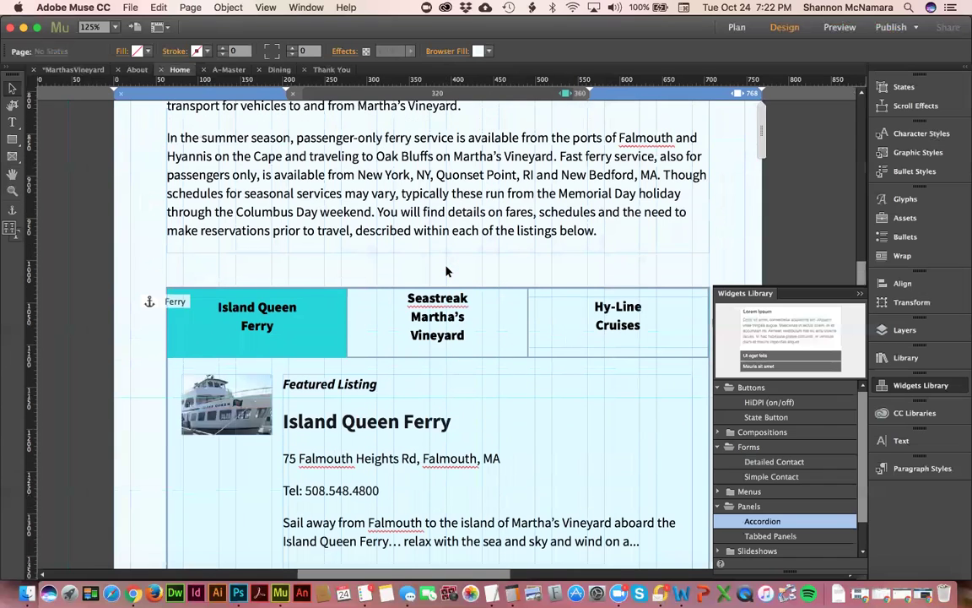
Step: Switch to the 360 breakpoint and inspect the Ferry Trip Tips box, the introductory text group and the page heading
{"action": "left_click", "coordinate": [580, 94]}
{"action": "left_click", "coordinate": [531, 378]}
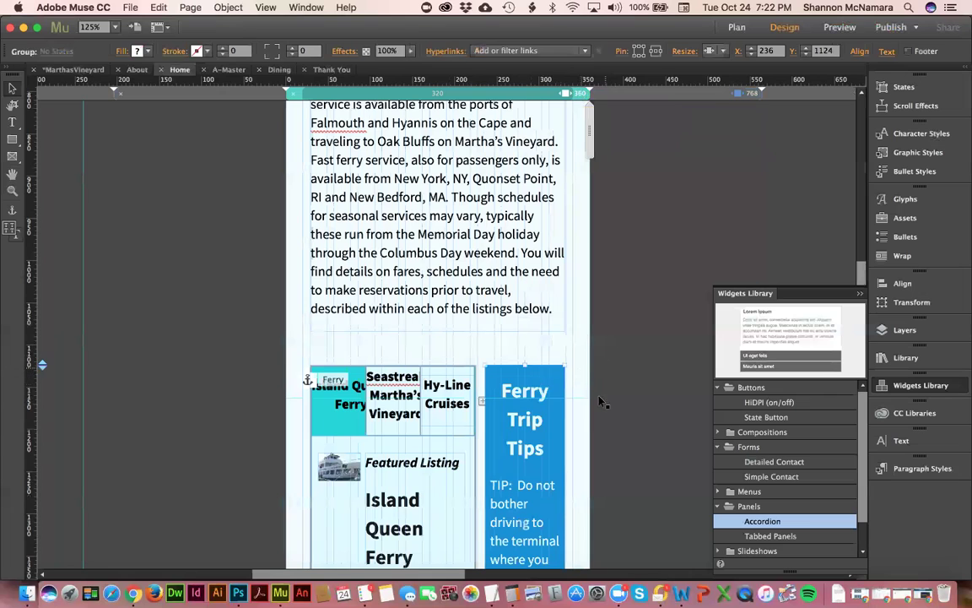
{"action": "scroll", "coordinate": [491, 233], "scroll_direction": "up", "scroll_amount": 10}
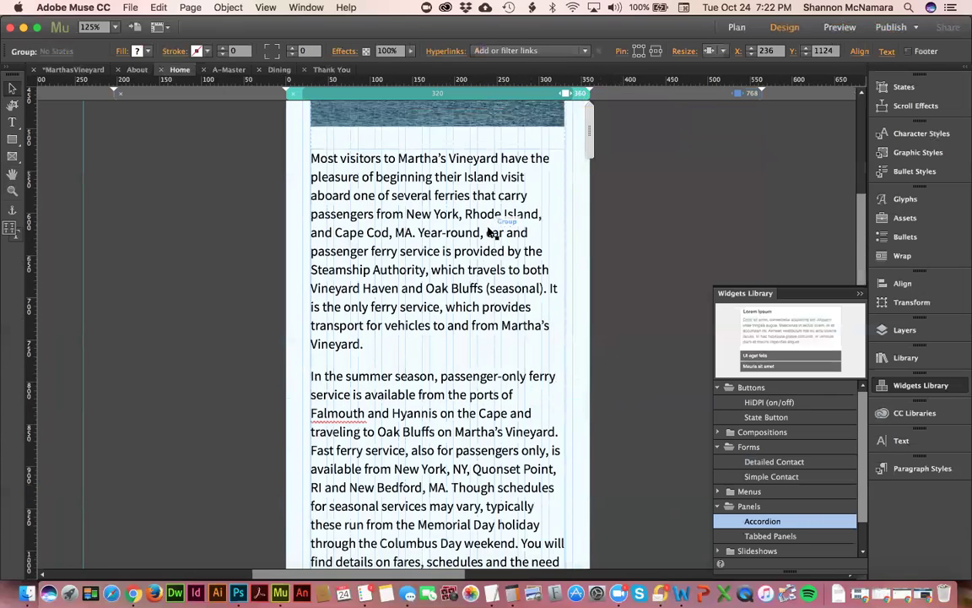
{"action": "left_click", "coordinate": [443, 357]}
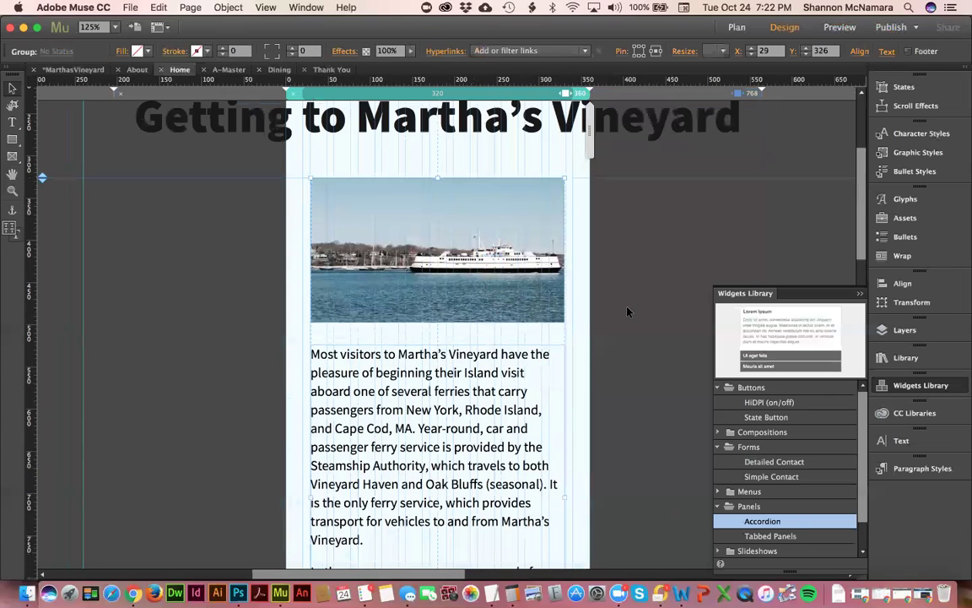
{"action": "left_click", "coordinate": [426, 112]}
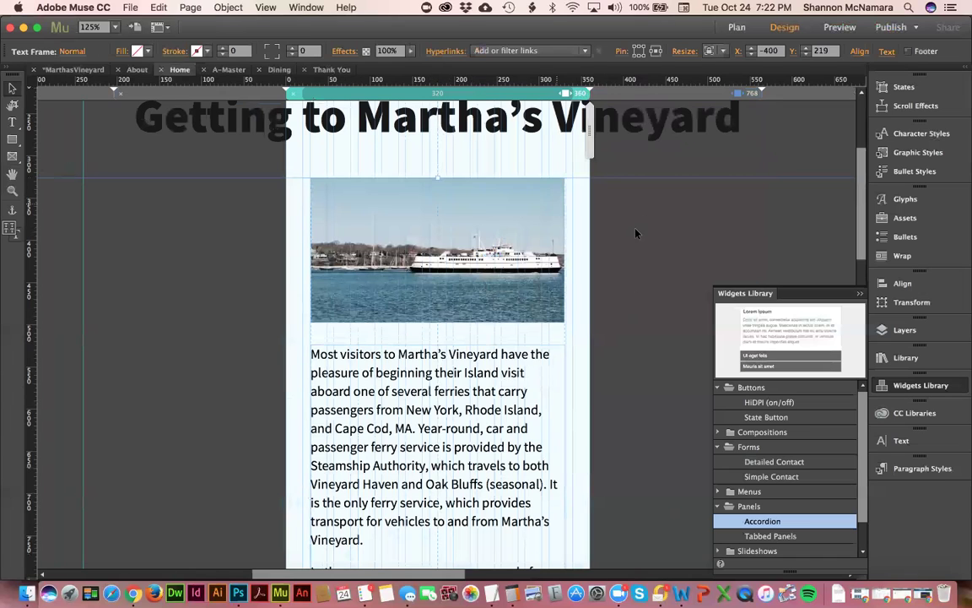
{"action": "scroll", "coordinate": [636, 234], "scroll_direction": "up", "scroll_amount": 3}
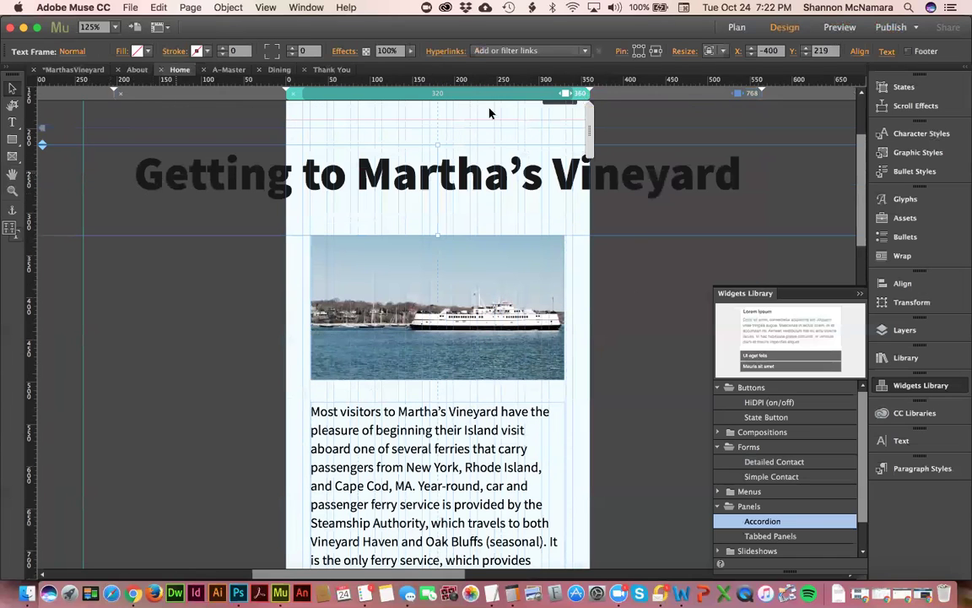
Step: Compare the page heading at the 768 and 360 breakpoints and check its Stretch to Browser Width resize setting
{"action": "left_click", "coordinate": [605, 96]}
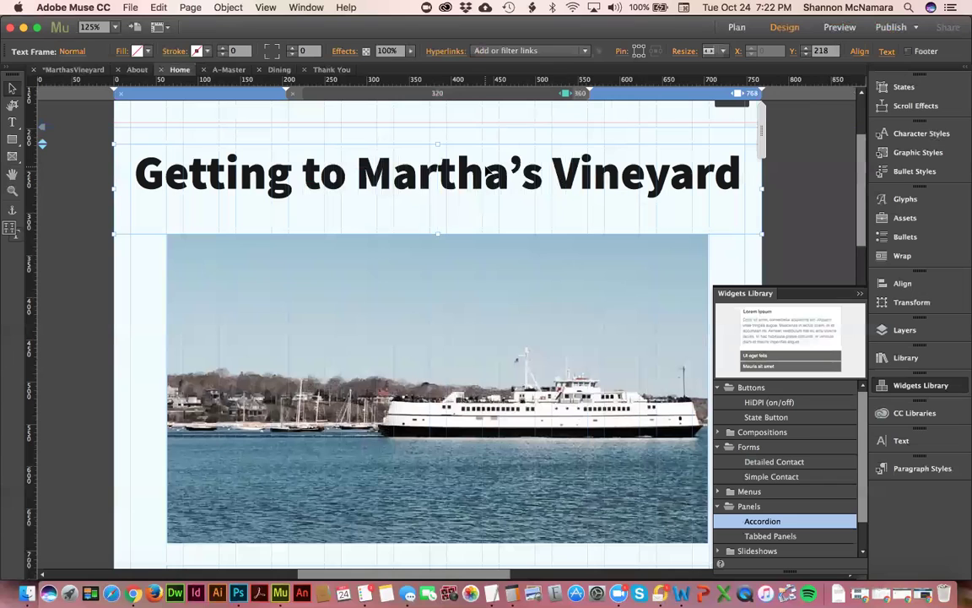
{"action": "mouse_move", "coordinate": [760, 139]}
{"action": "left_mouse_down"}
{"action": "mouse_move", "coordinate": [659, 137]}
{"action": "mouse_move", "coordinate": [762, 127]}
{"action": "left_mouse_up"}
{"action": "left_click", "coordinate": [487, 157]}
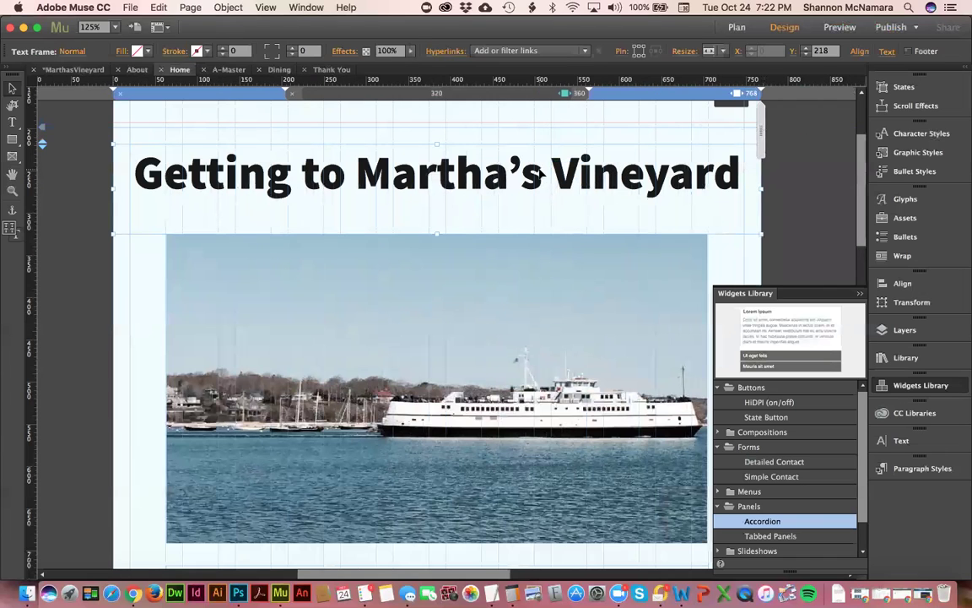
{"action": "left_click", "coordinate": [729, 51]}
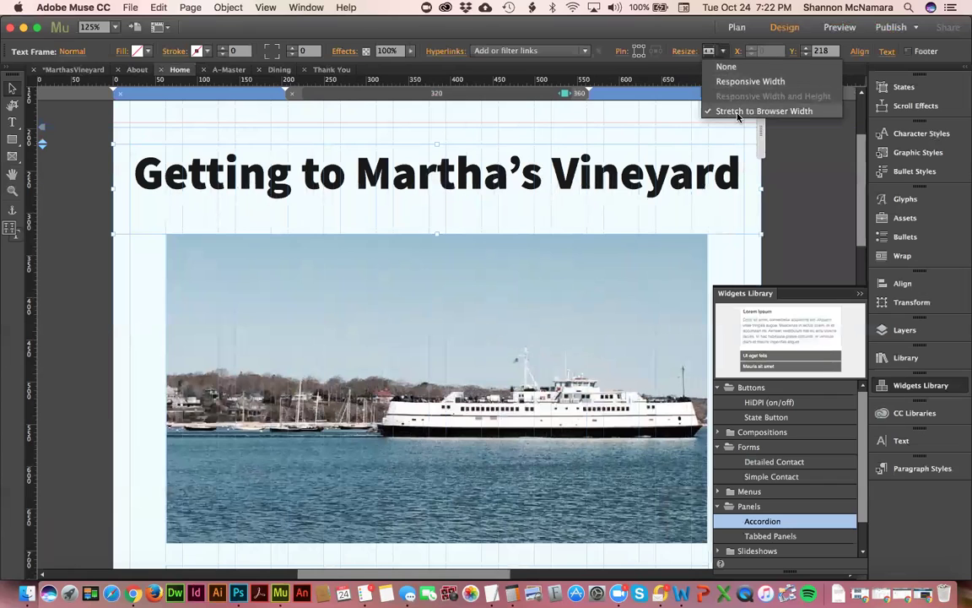
{"action": "left_click", "coordinate": [746, 111]}
{"action": "left_click_drag", "start_coordinate": [754, 125], "coordinate": [588, 128]}
{"action": "left_click", "coordinate": [453, 181]}
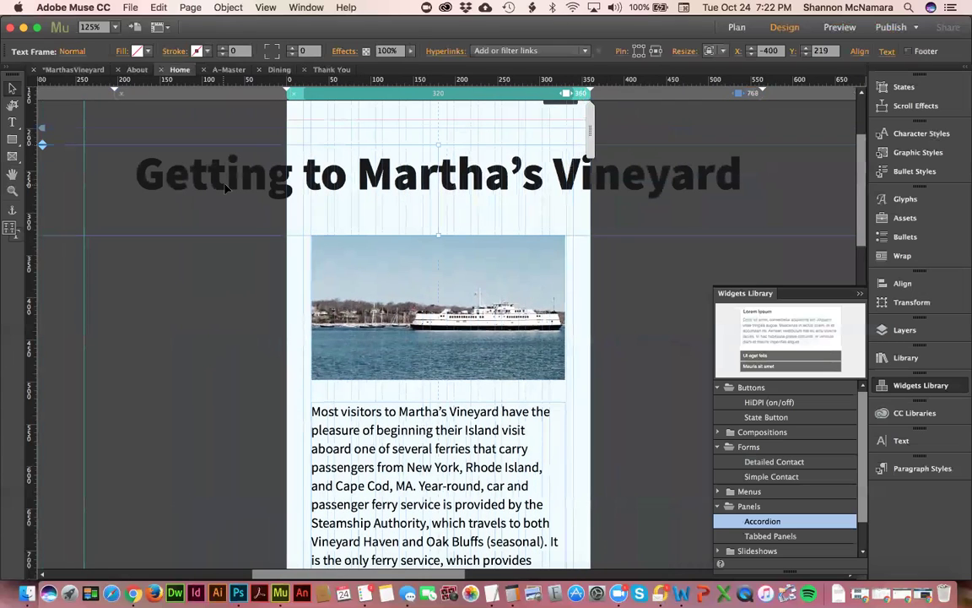
Step: Narrow the heading's text frame on both sides to the page width at the 360 breakpoint, keeping Stretch to Browser Width resizing
{"action": "key", "text": "super+0"}
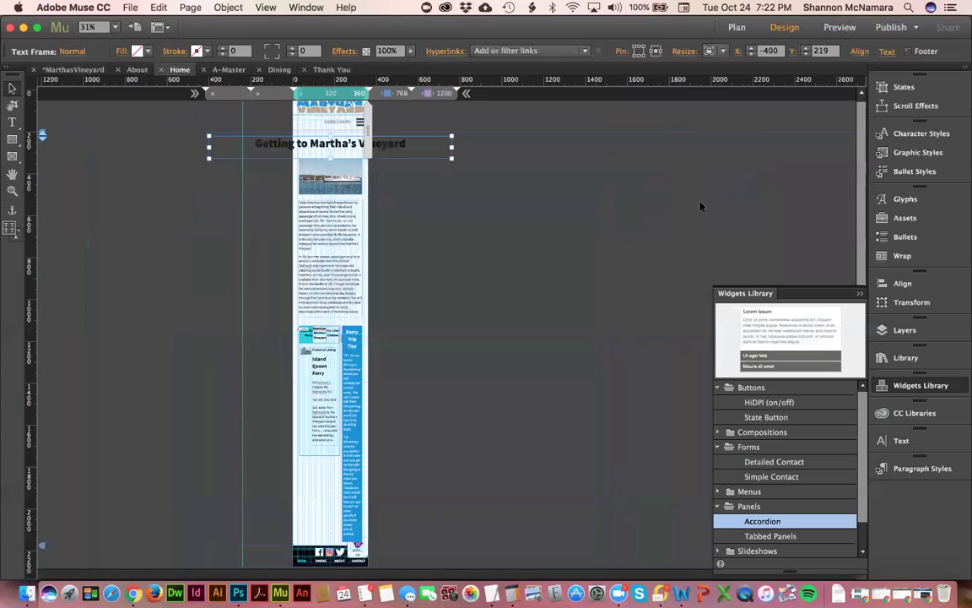
{"action": "left_click_drag", "start_coordinate": [416, 146], "coordinate": [290, 152]}
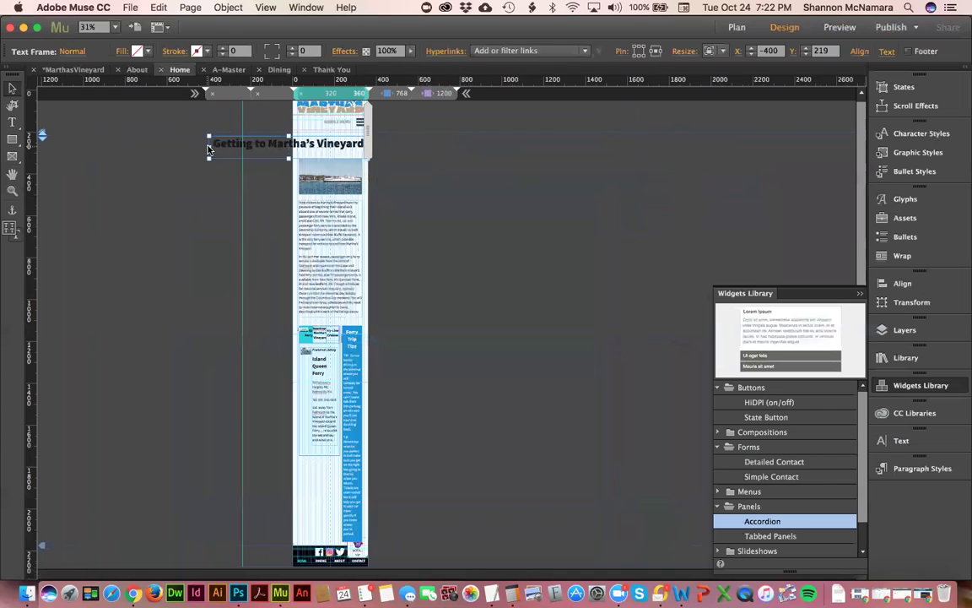
{"action": "left_click_drag", "start_coordinate": [207, 161], "coordinate": [331, 203]}
{"action": "left_click", "coordinate": [403, 195]}
{"action": "left_click", "coordinate": [335, 154]}
{"action": "left_click", "coordinate": [723, 52]}
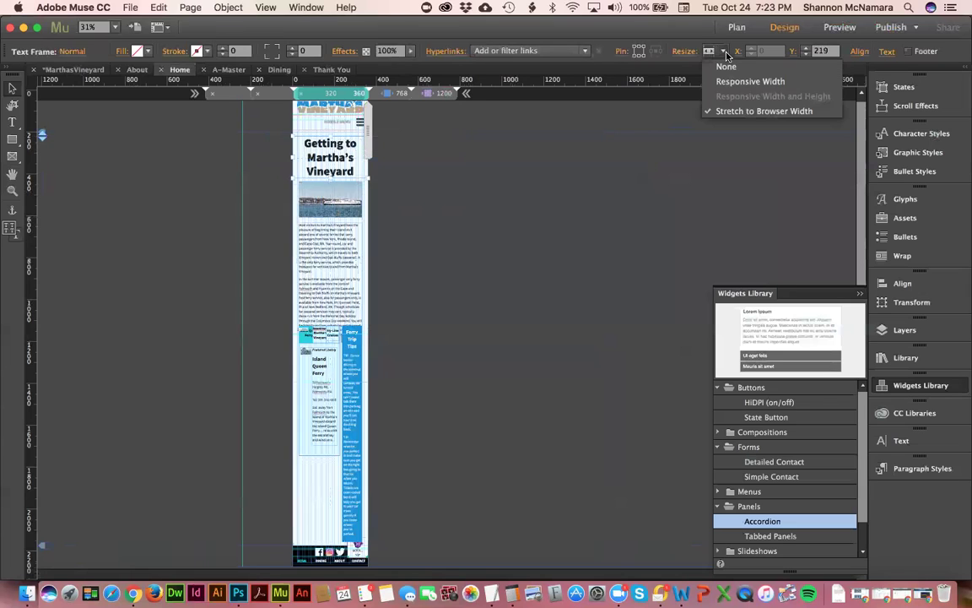
{"action": "left_click", "coordinate": [693, 98]}
{"action": "left_click", "coordinate": [578, 209]}
Step: Move the blue Ferry Trip Tips box off the page onto the empty area beside it at the 360 breakpoint
{"action": "left_click_drag", "start_coordinate": [246, 110], "coordinate": [413, 233]}
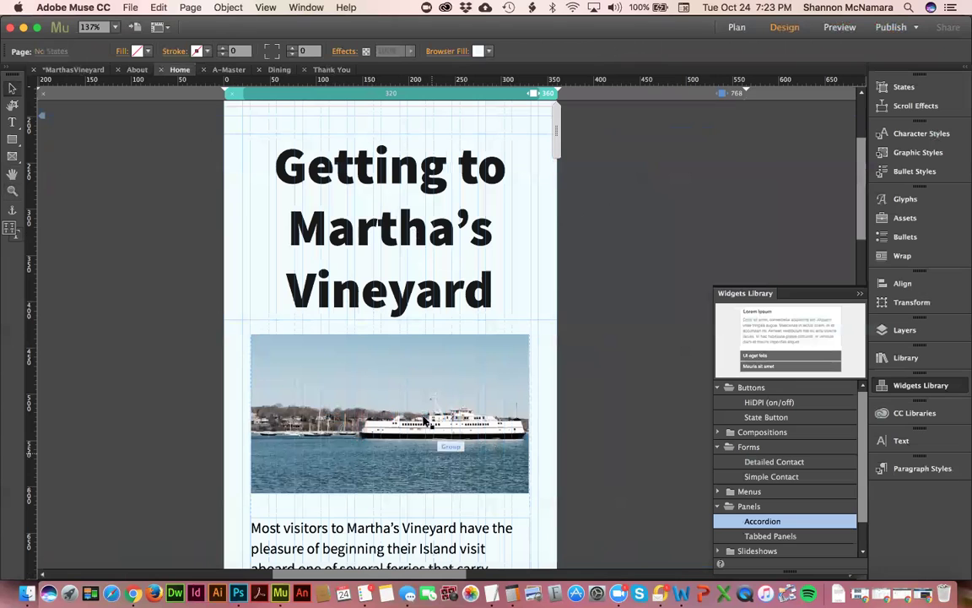
{"action": "left_click", "coordinate": [373, 351]}
{"action": "left_click_drag", "start_coordinate": [417, 394], "coordinate": [422, 339]}
{"action": "scroll", "coordinate": [423, 338], "scroll_direction": "down", "scroll_amount": 10}
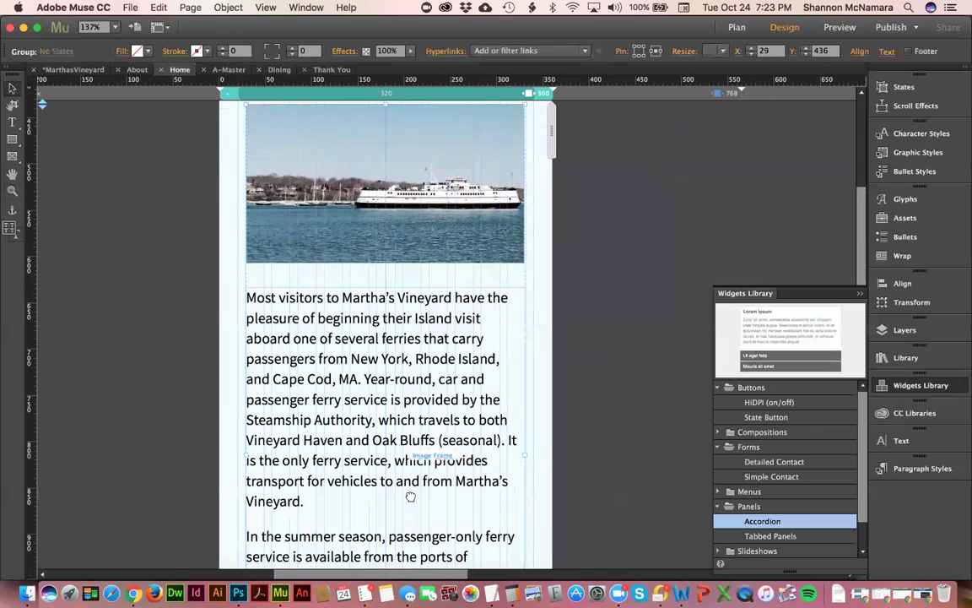
{"action": "scroll", "coordinate": [424, 500], "scroll_direction": "down", "scroll_amount": 7}
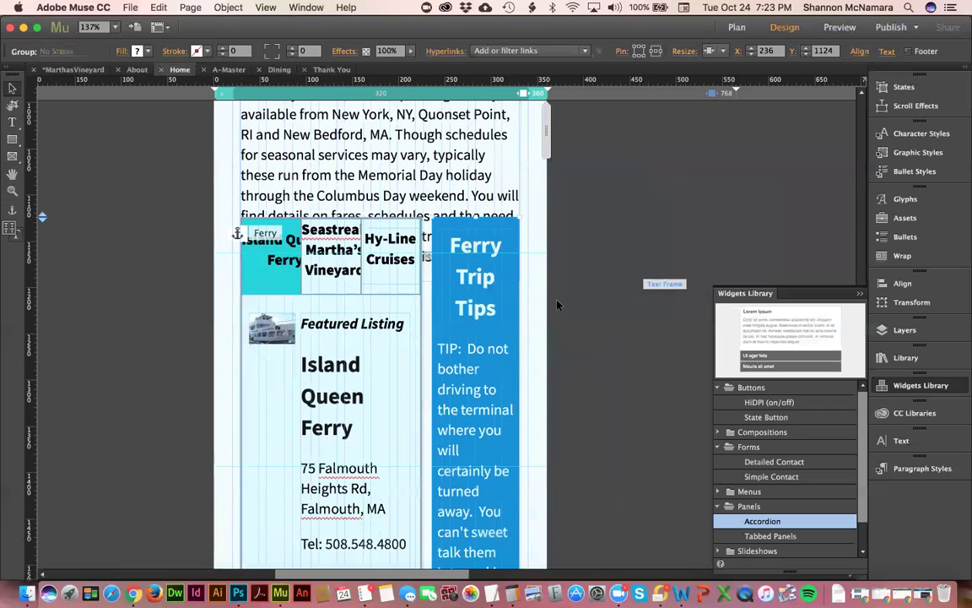
{"action": "left_click_drag", "start_coordinate": [500, 269], "coordinate": [659, 269]}
Step: Move the ferry tabbed panel below the introductory text to Y 1200 and align it with the page's left edge at X 0
{"action": "left_click_drag", "start_coordinate": [323, 327], "coordinate": [340, 377]}
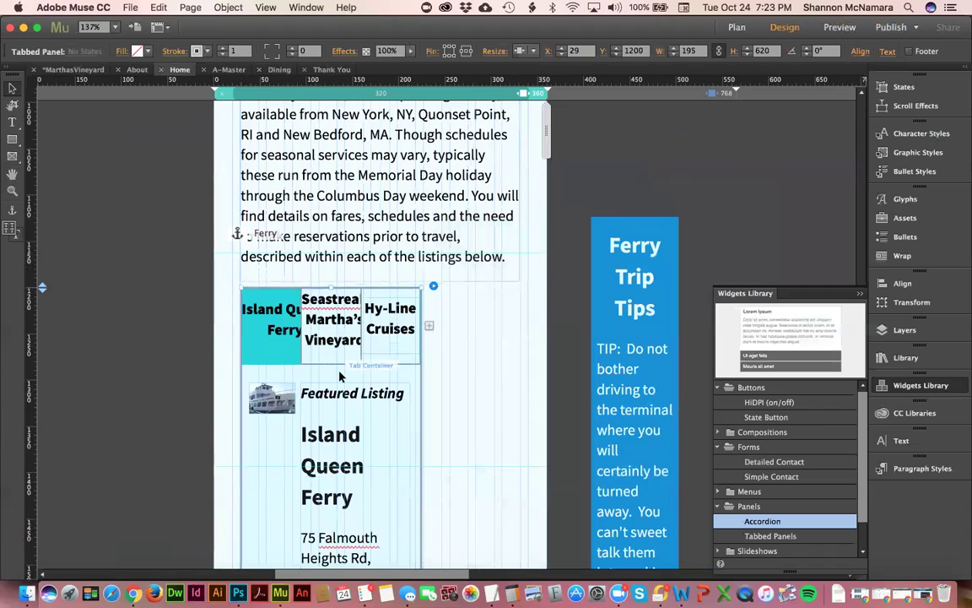
{"action": "scroll", "coordinate": [481, 429], "scroll_direction": "down", "scroll_amount": 2}
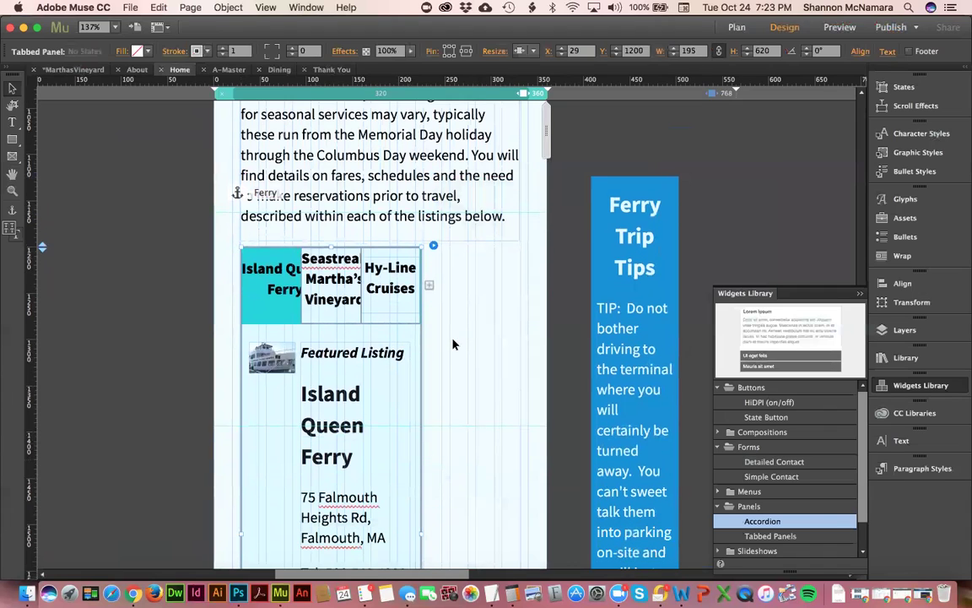
{"action": "scroll", "coordinate": [447, 342], "scroll_direction": "down", "scroll_amount": 2}
{"action": "left_click_drag", "start_coordinate": [348, 400], "coordinate": [324, 402]}
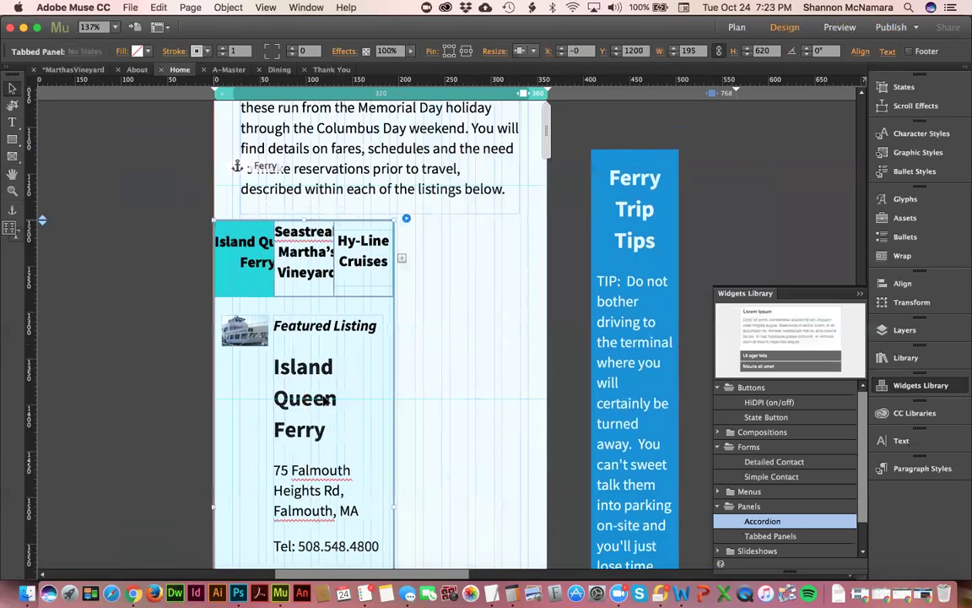
Step: Widen the ferry tabbed panel to the full 360 px page width with Stretch to Browser Width resizing
{"action": "left_click", "coordinate": [388, 489]}
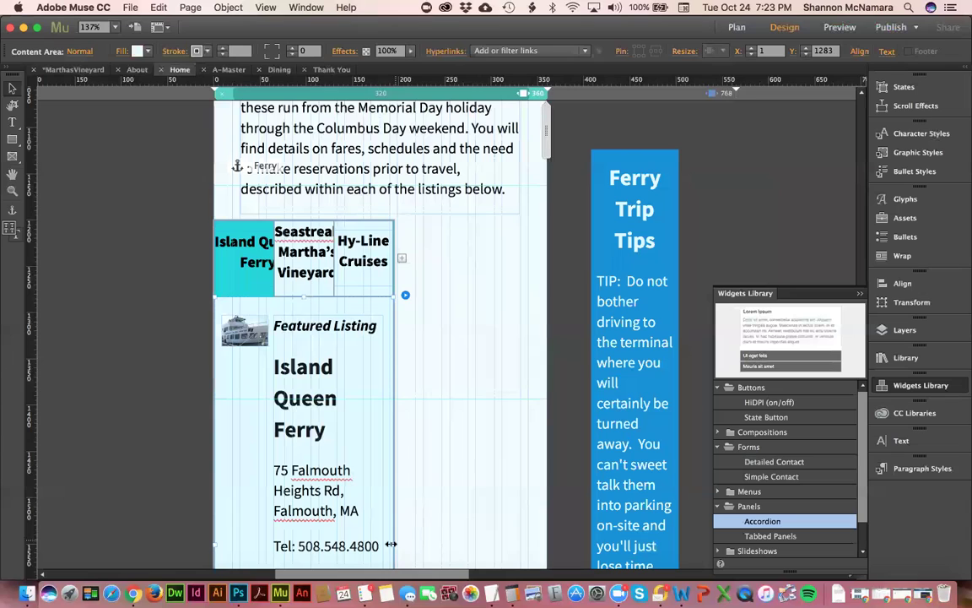
{"action": "left_click_drag", "start_coordinate": [460, 534], "coordinate": [545, 520]}
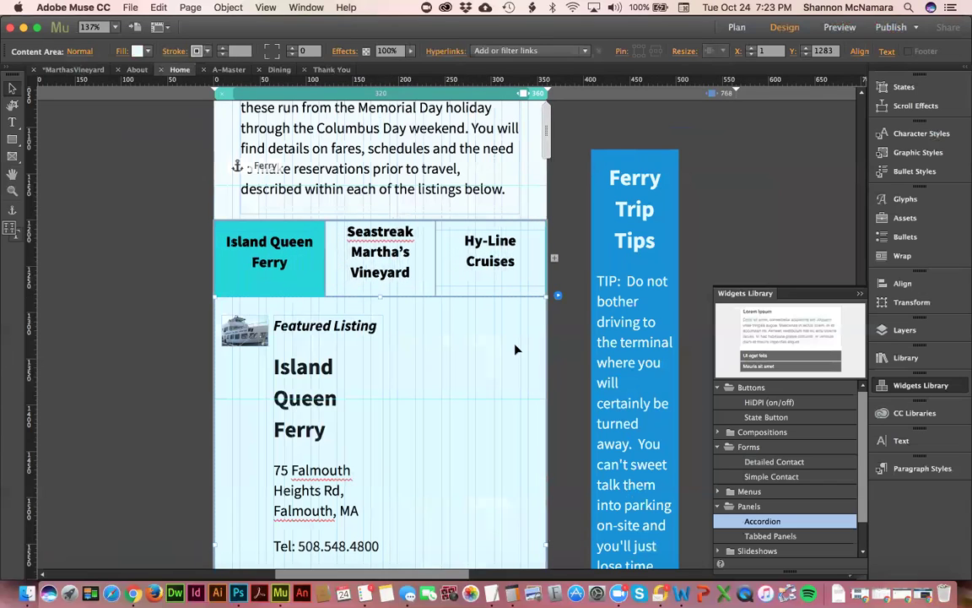
{"action": "left_click", "coordinate": [566, 326]}
{"action": "left_click", "coordinate": [433, 247]}
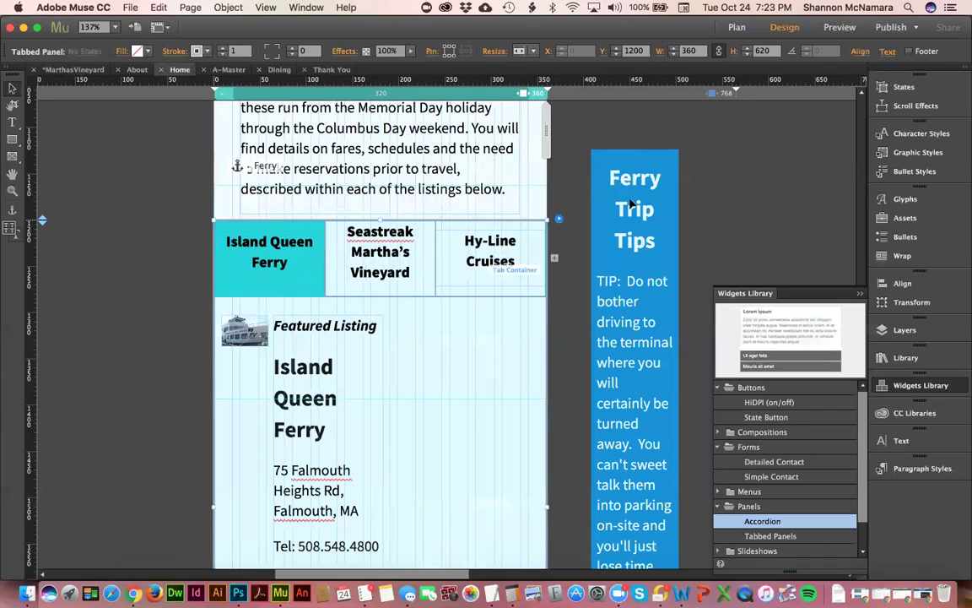
{"action": "left_click", "coordinate": [533, 53]}
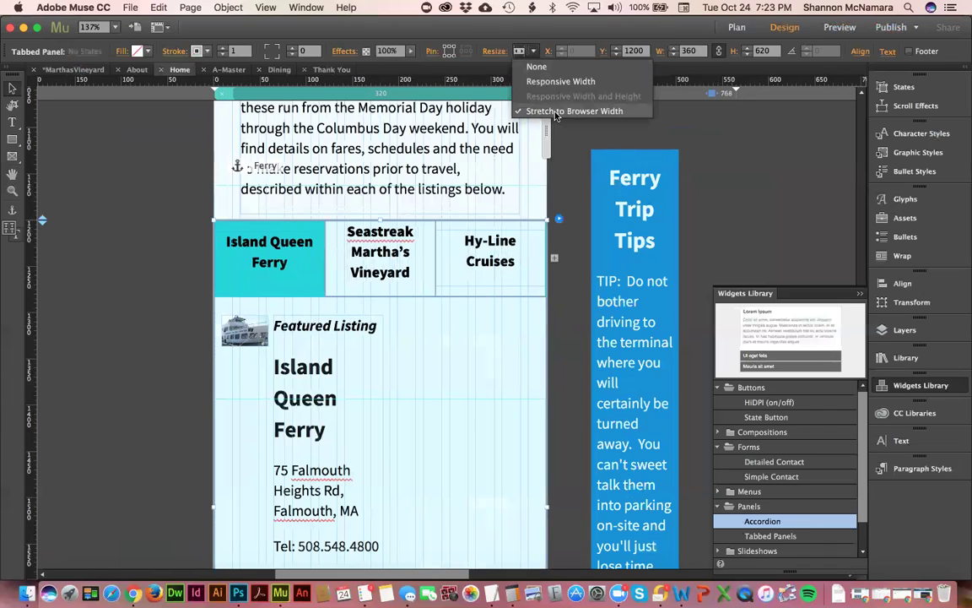
{"action": "left_click", "coordinate": [562, 108]}
{"action": "key", "text": "Escape"}
Step: Widen the Island Queen Ferry listing's text frame until it nearly reaches the right edge of the tabbed panel
{"action": "left_click", "coordinate": [345, 351]}
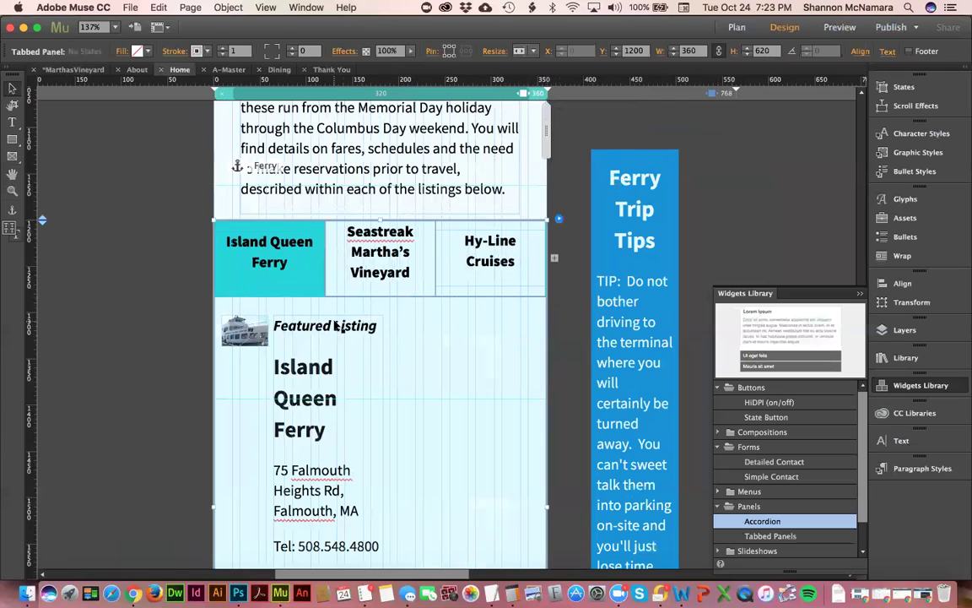
{"action": "left_click", "coordinate": [336, 328]}
{"action": "scroll", "coordinate": [371, 408], "scroll_direction": "down", "scroll_amount": 2}
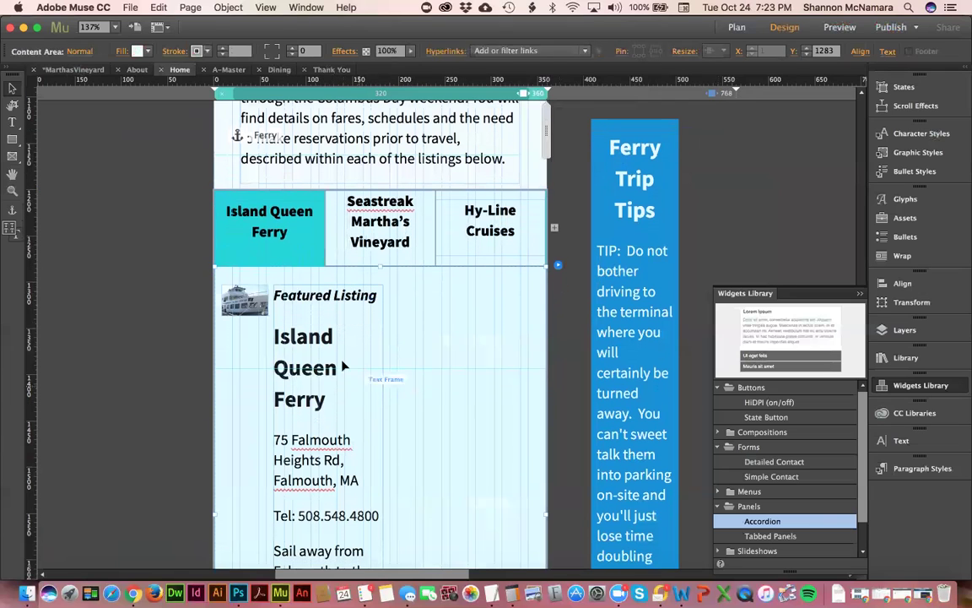
{"action": "left_click", "coordinate": [347, 370]}
{"action": "left_click_drag", "start_coordinate": [389, 500], "coordinate": [531, 460]}
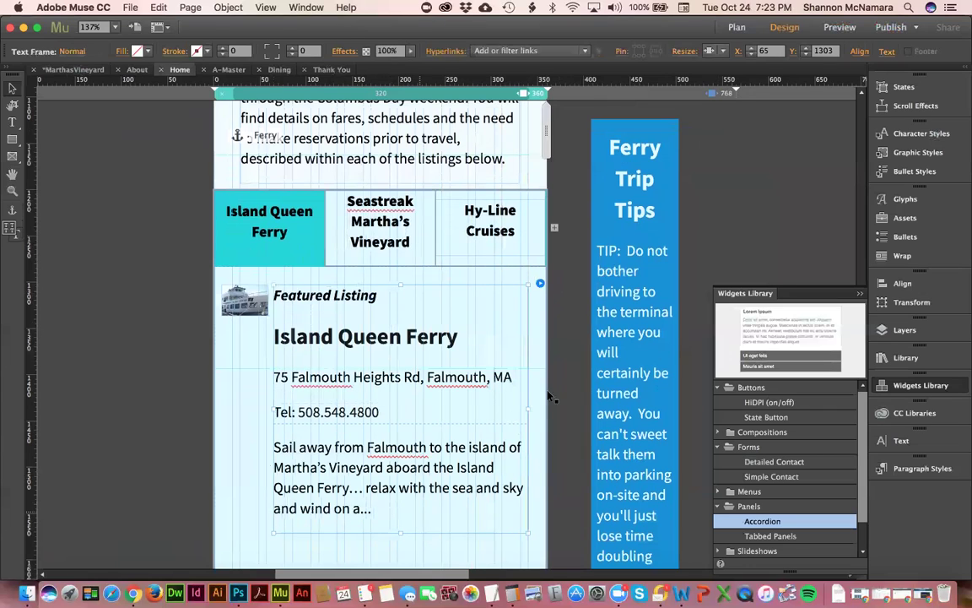
Step: Align the Seastreak Martha's Vineyard text frame with the inner left margin and widen it to the right margin
{"action": "left_click", "coordinate": [393, 226]}
{"action": "left_click", "coordinate": [400, 223]}
{"action": "left_click", "coordinate": [254, 311]}
{"action": "left_click", "coordinate": [257, 314]}
{"action": "left_click_drag", "start_coordinate": [252, 314], "coordinate": [265, 314]}
{"action": "left_click_drag", "start_coordinate": [396, 469], "coordinate": [530, 439]}
Step: Move the Hy-Line Cruises text frame in to X 20 and widen it to the right margin
{"action": "left_click", "coordinate": [494, 230]}
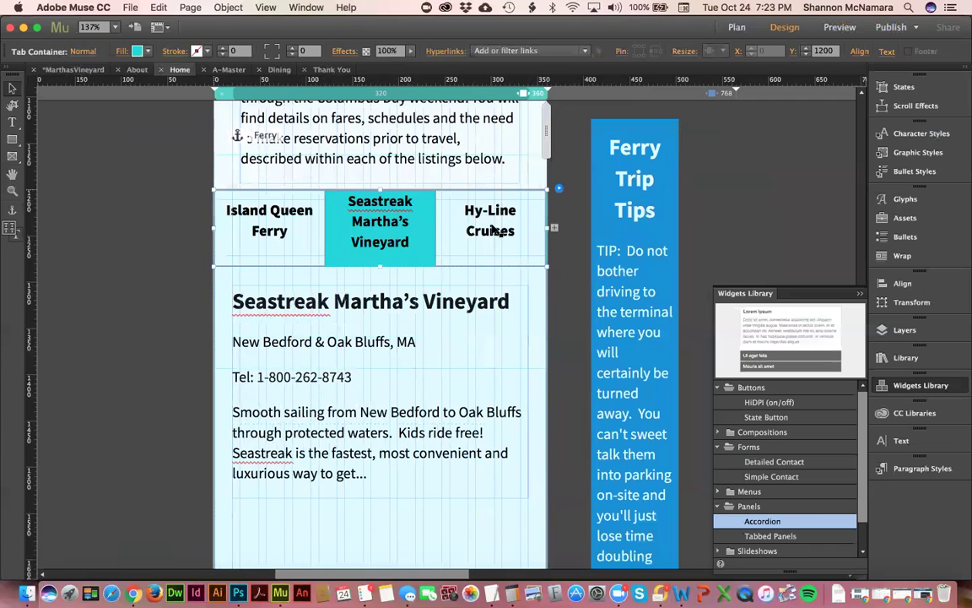
{"action": "left_click", "coordinate": [494, 230]}
{"action": "left_click", "coordinate": [250, 314]}
{"action": "left_click", "coordinate": [251, 312]}
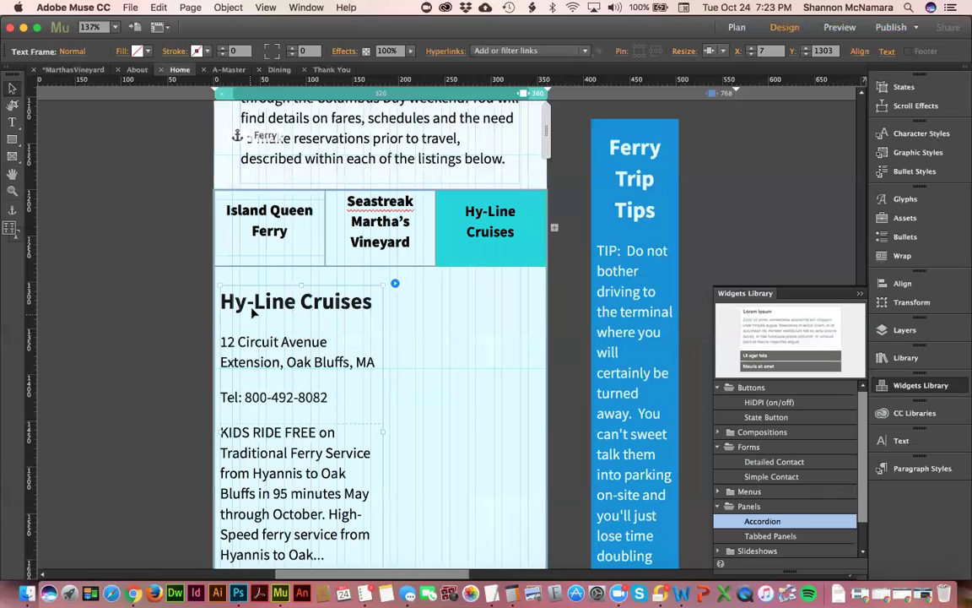
{"action": "left_click_drag", "start_coordinate": [252, 311], "coordinate": [265, 316]}
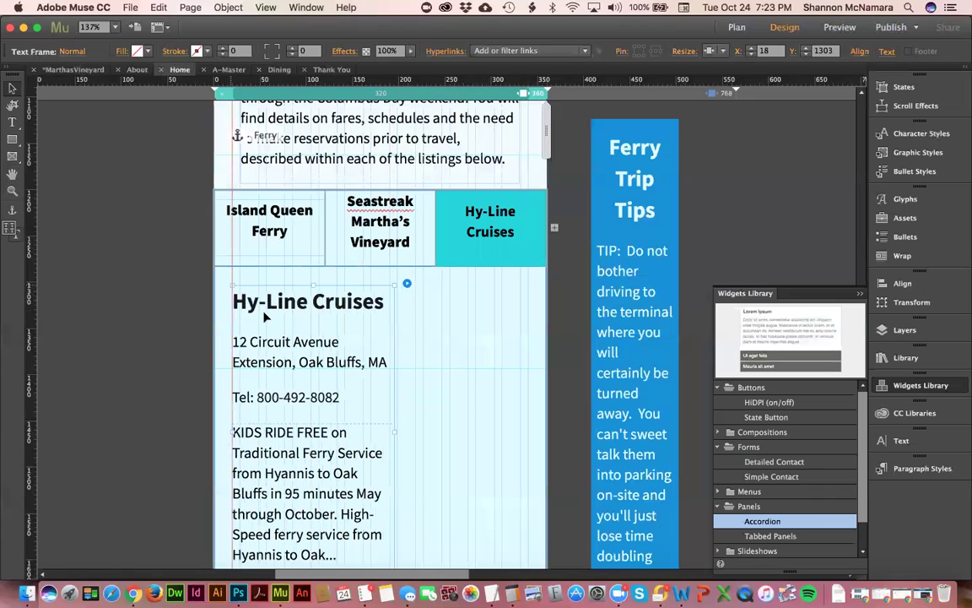
{"action": "left_click_drag", "start_coordinate": [429, 430], "coordinate": [530, 410]}
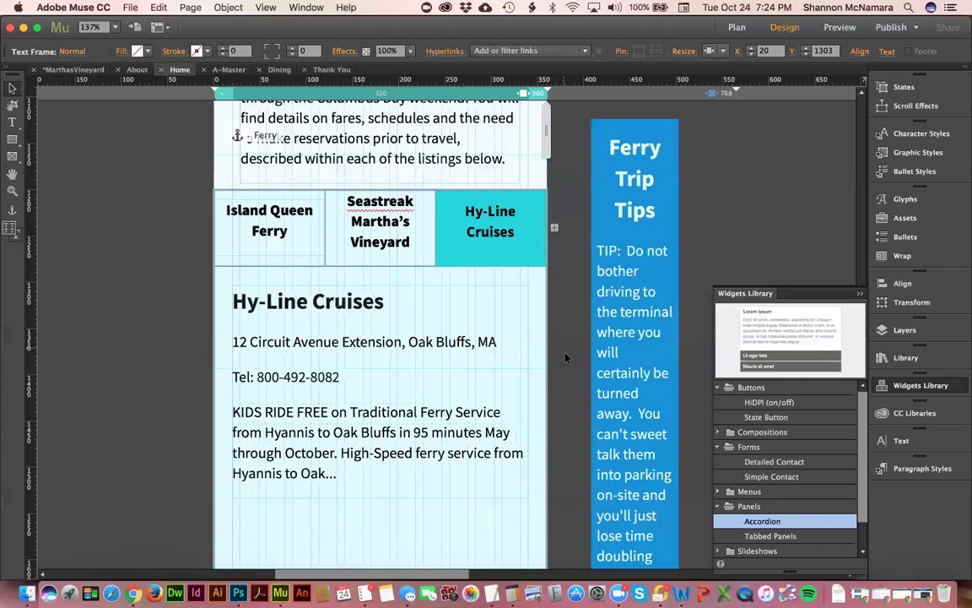
{"action": "left_click", "coordinate": [569, 353]}
Step: Shorten the Hy-Line Cruises content area to reduce the empty space under its text
{"action": "scroll", "coordinate": [569, 353], "scroll_direction": "down", "scroll_amount": 2}
{"action": "left_click", "coordinate": [406, 506]}
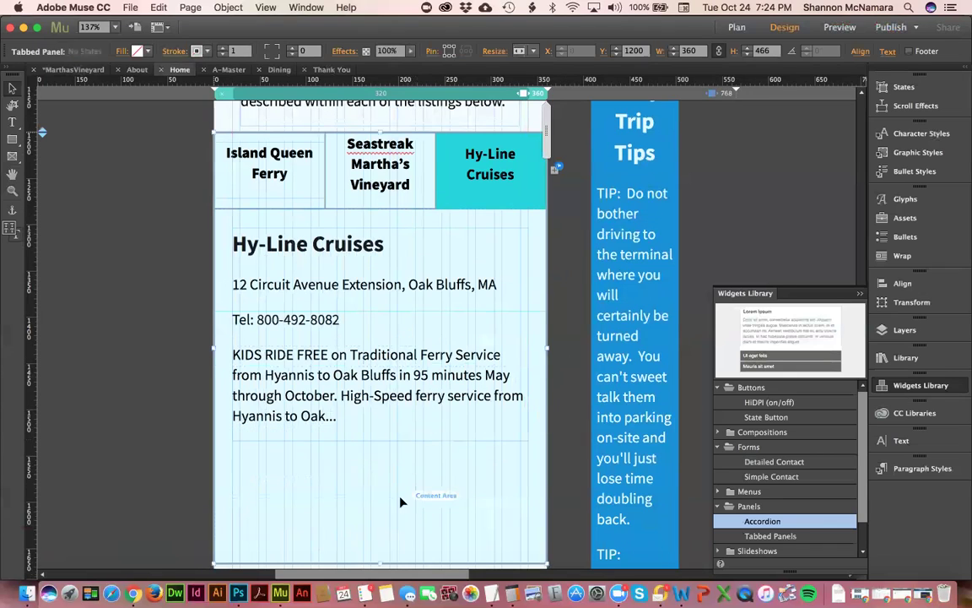
{"action": "left_click_drag", "start_coordinate": [379, 527], "coordinate": [382, 500]}
Step: Shorten the Island Queen Ferry content area so it ends just below its text
{"action": "left_click", "coordinate": [393, 175]}
{"action": "left_click", "coordinate": [392, 175]}
{"action": "left_click", "coordinate": [285, 173]}
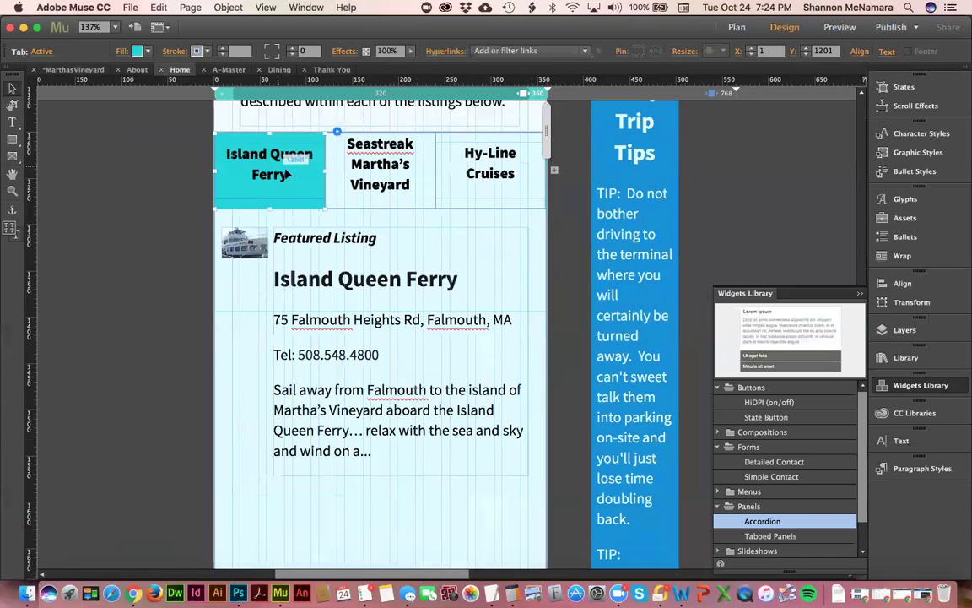
{"action": "scroll", "coordinate": [450, 401], "scroll_direction": "down", "scroll_amount": 5}
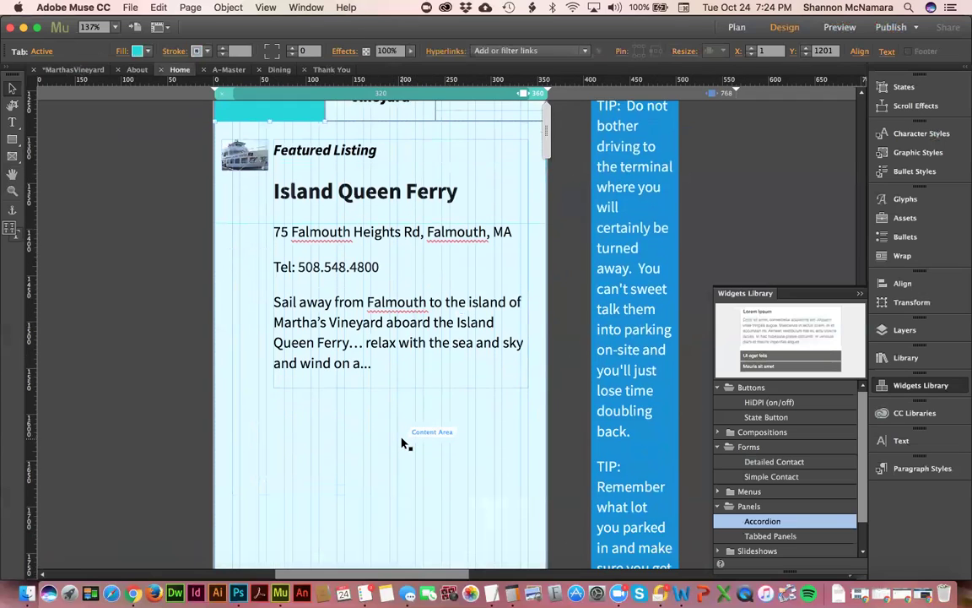
{"action": "left_click", "coordinate": [426, 413]}
{"action": "scroll", "coordinate": [426, 413], "scroll_direction": "down", "scroll_amount": 2}
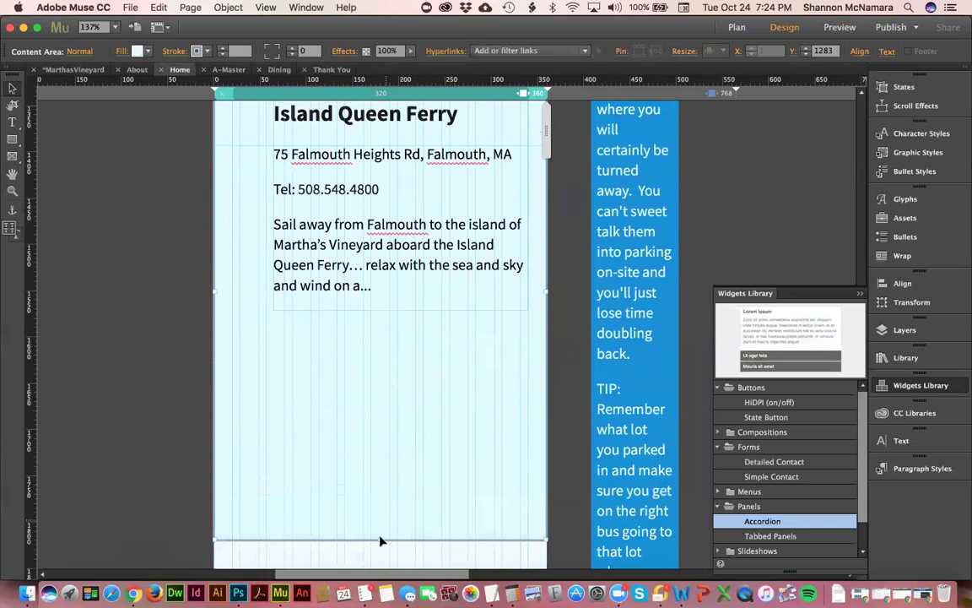
{"action": "left_click_drag", "start_coordinate": [386, 510], "coordinate": [399, 327]}
{"action": "scroll", "coordinate": [399, 327], "scroll_direction": "up", "scroll_amount": 4}
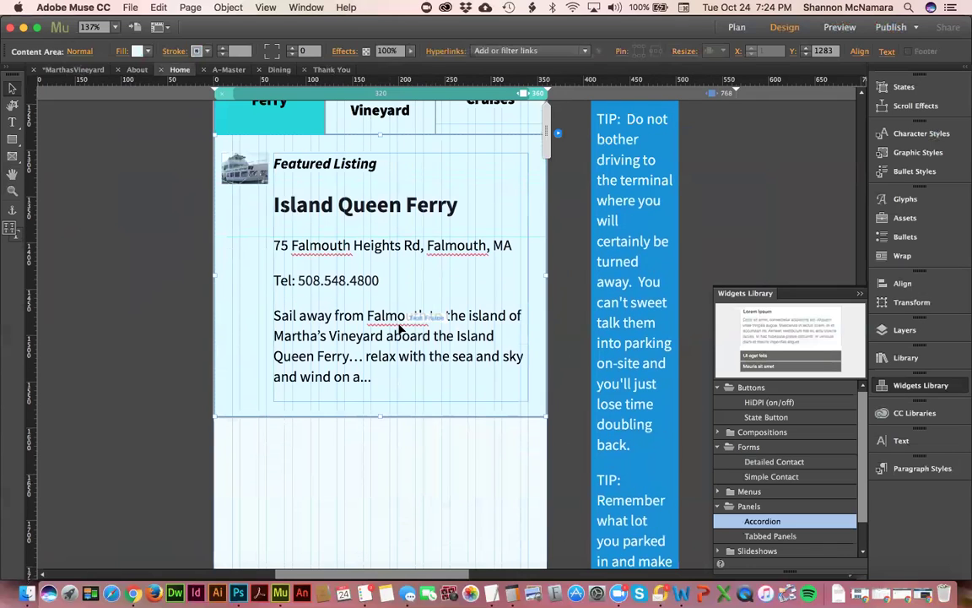
Step: Shorten the Seastreak Martha's Vineyard content area so it ends just below its text
{"action": "scroll", "coordinate": [399, 327], "scroll_direction": "up", "scroll_amount": 1}
{"action": "left_click", "coordinate": [370, 126]}
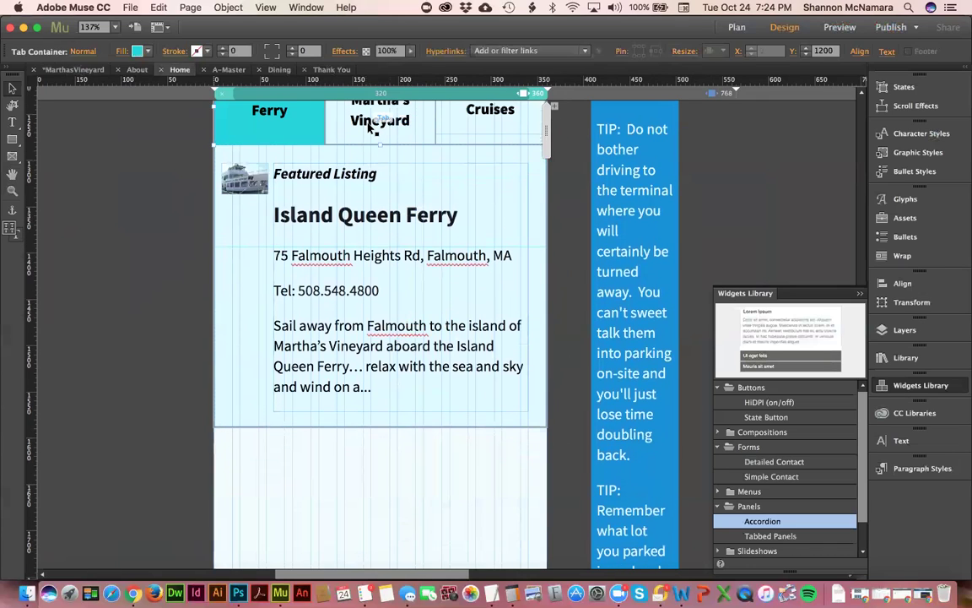
{"action": "left_click", "coordinate": [370, 125]}
{"action": "left_click", "coordinate": [361, 517]}
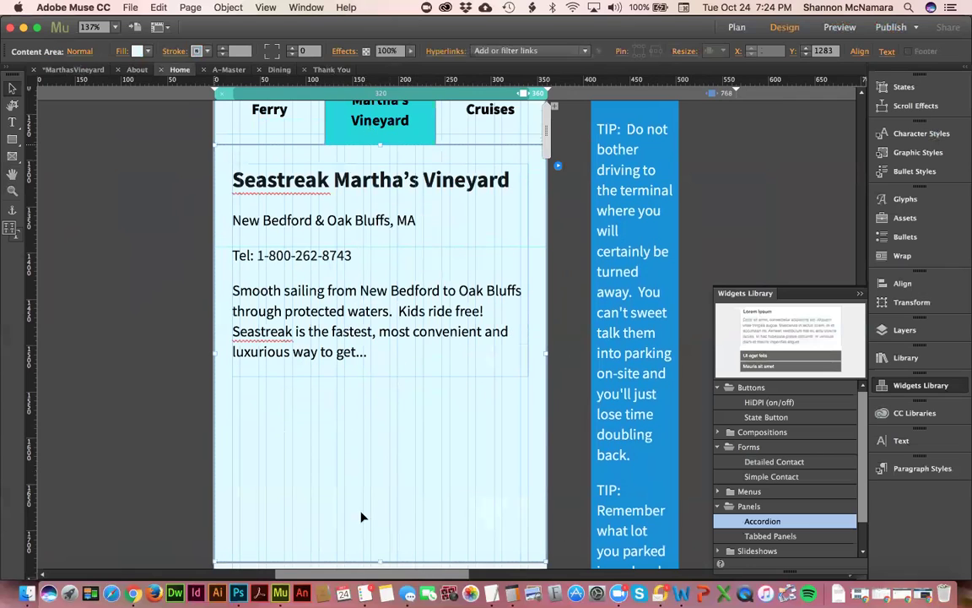
{"action": "left_click_drag", "start_coordinate": [382, 562], "coordinate": [375, 390]}
{"action": "key", "text": "Escape"}
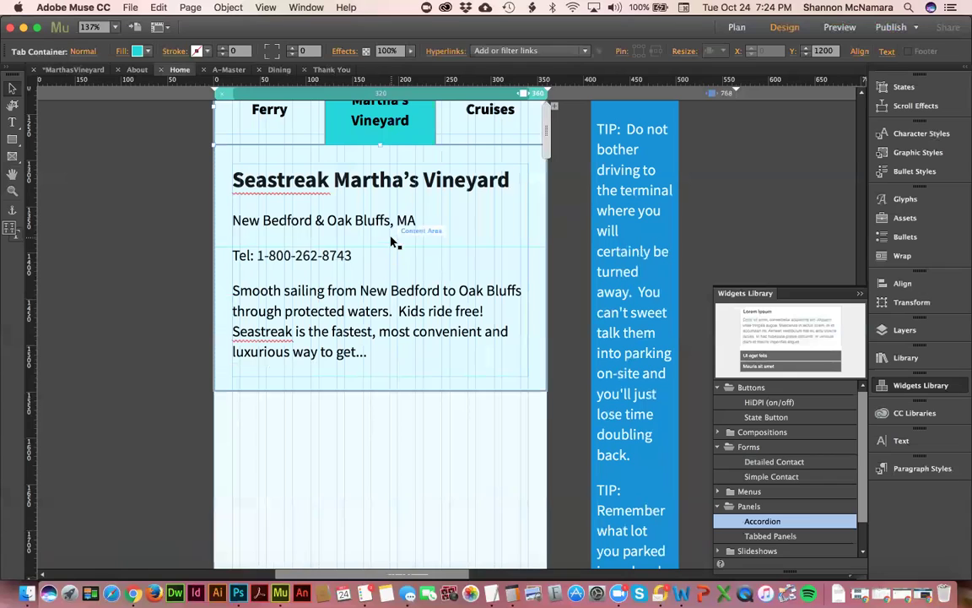
Step: Extend the Island Queen Ferry text frame leftward to X 20
{"action": "left_click", "coordinate": [274, 127]}
{"action": "left_click", "coordinate": [274, 126]}
{"action": "left_click", "coordinate": [253, 160]}
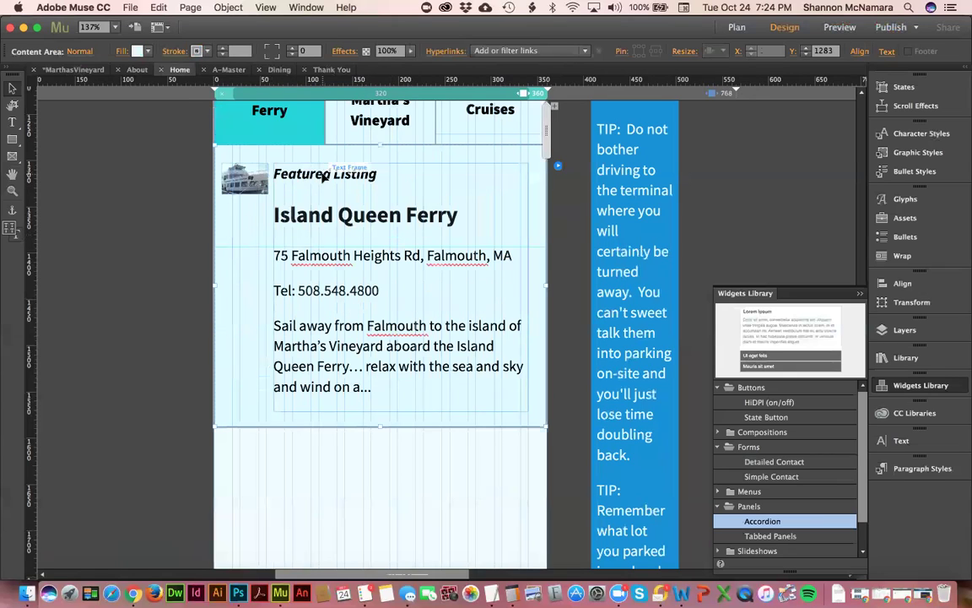
{"action": "left_click", "coordinate": [391, 189]}
{"action": "mouse_move", "coordinate": [399, 160]}
{"action": "left_mouse_down"}
{"action": "mouse_move", "coordinate": [405, 208]}
{"action": "mouse_move", "coordinate": [414, 170]}
{"action": "mouse_move", "coordinate": [403, 162]}
{"action": "left_mouse_up"}
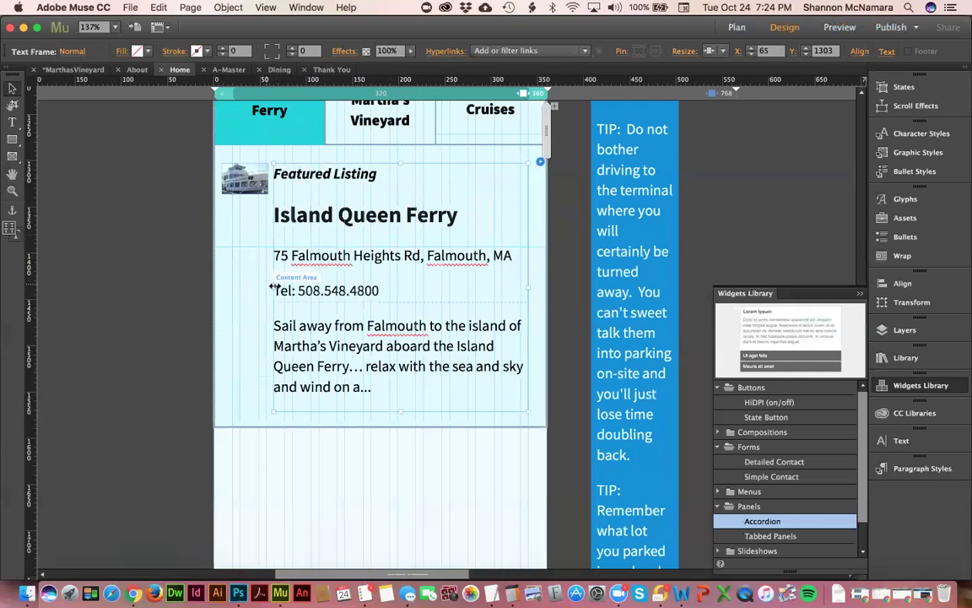
{"action": "left_click_drag", "start_coordinate": [275, 287], "coordinate": [233, 291]}
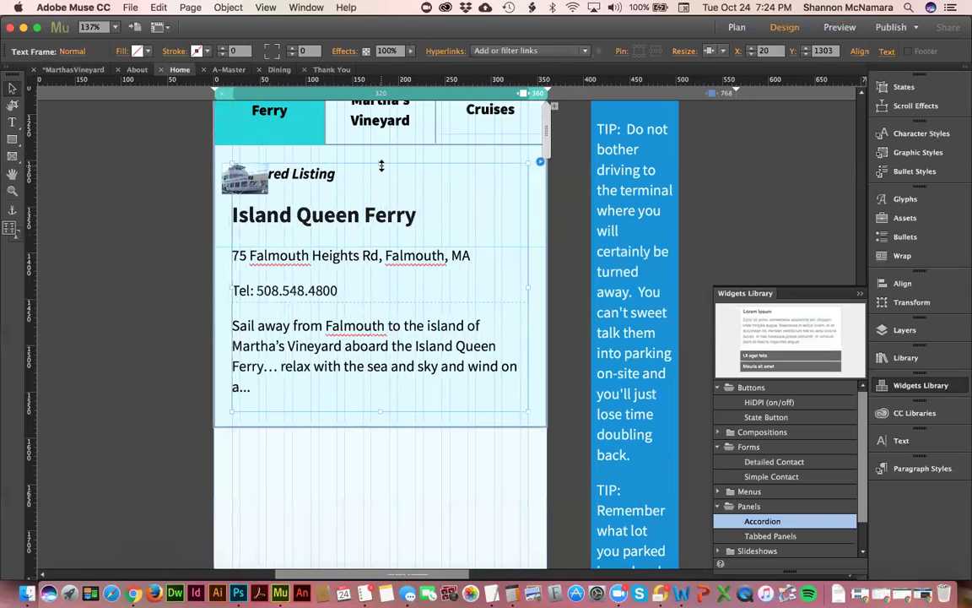
Step: Enlarge the ferry photo from the left margin and move the Island Queen Ferry text frame below it to Y 1430
{"action": "left_click_drag", "start_coordinate": [376, 211], "coordinate": [369, 266]}
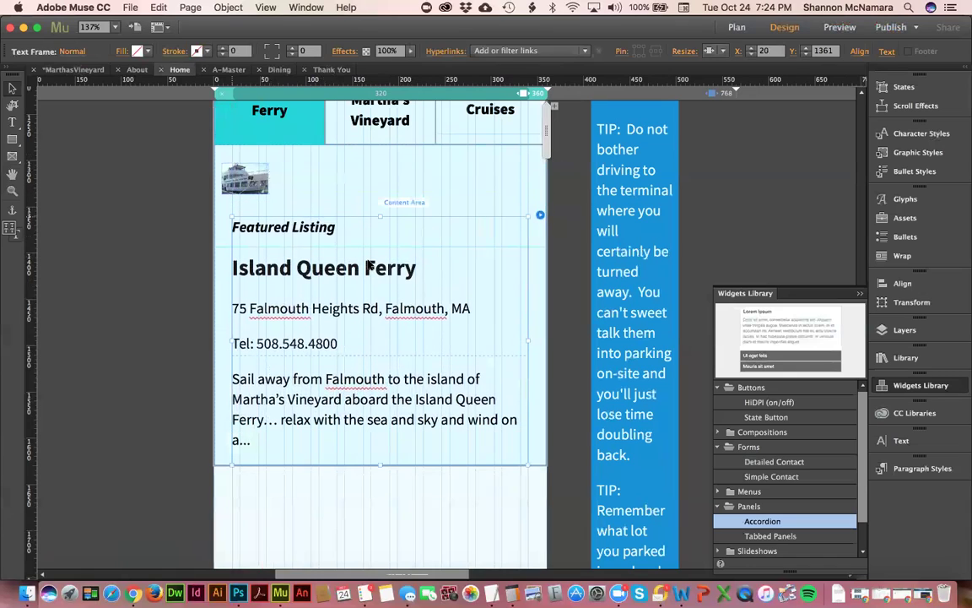
{"action": "left_click_drag", "start_coordinate": [253, 181], "coordinate": [442, 381]}
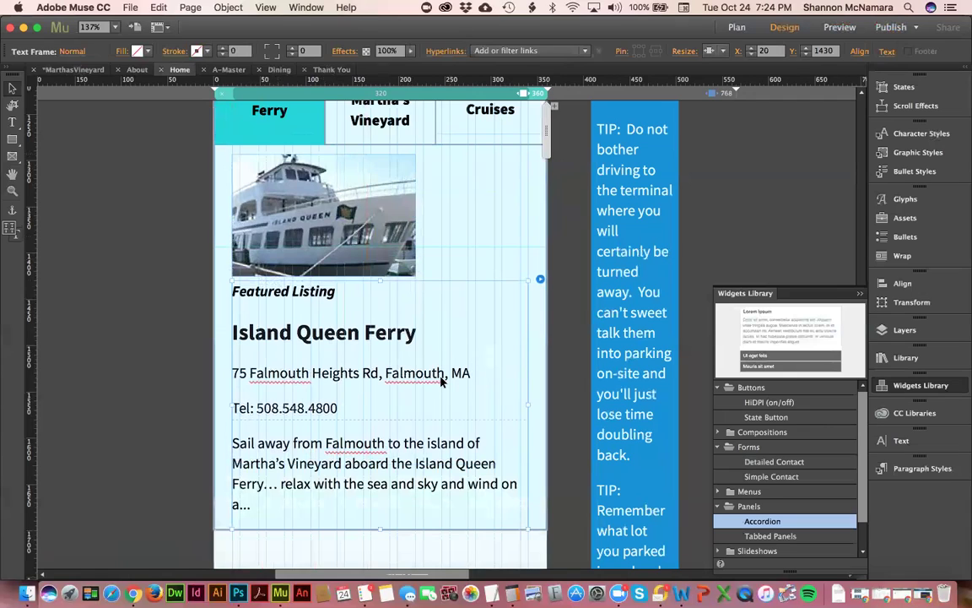
Step: Shorten the Hy-Line Cruises content area to about 265 px high and check the other two ferry panels
{"action": "left_click", "coordinate": [394, 123]}
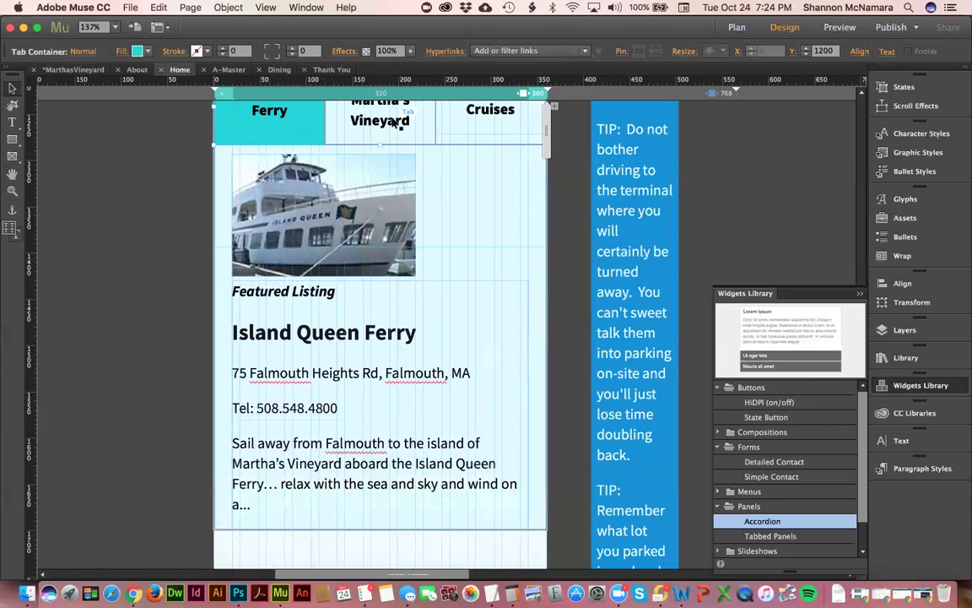
{"action": "left_click", "coordinate": [394, 123]}
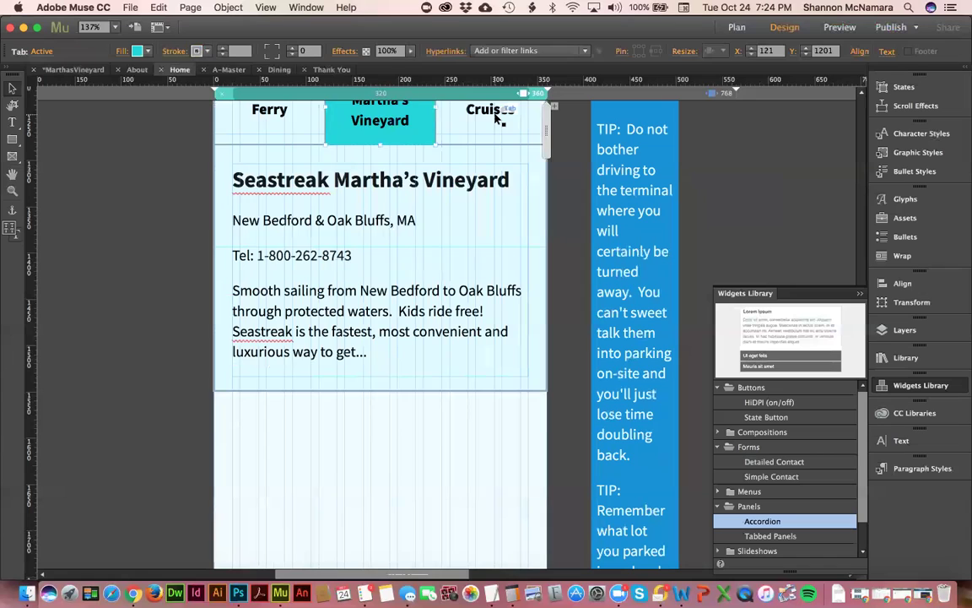
{"action": "left_click", "coordinate": [497, 118]}
{"action": "left_click", "coordinate": [414, 378]}
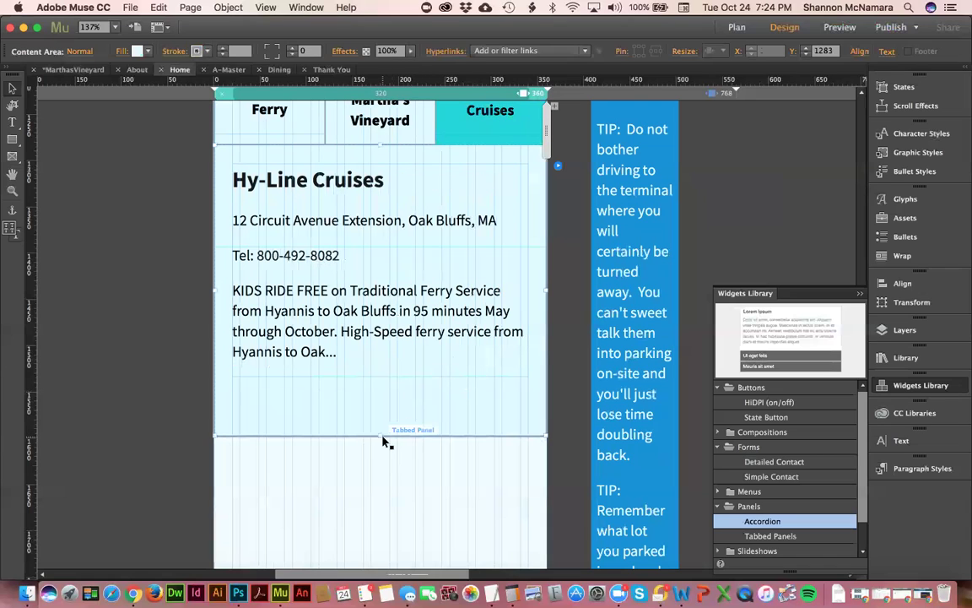
{"action": "left_click_drag", "start_coordinate": [381, 437], "coordinate": [380, 390]}
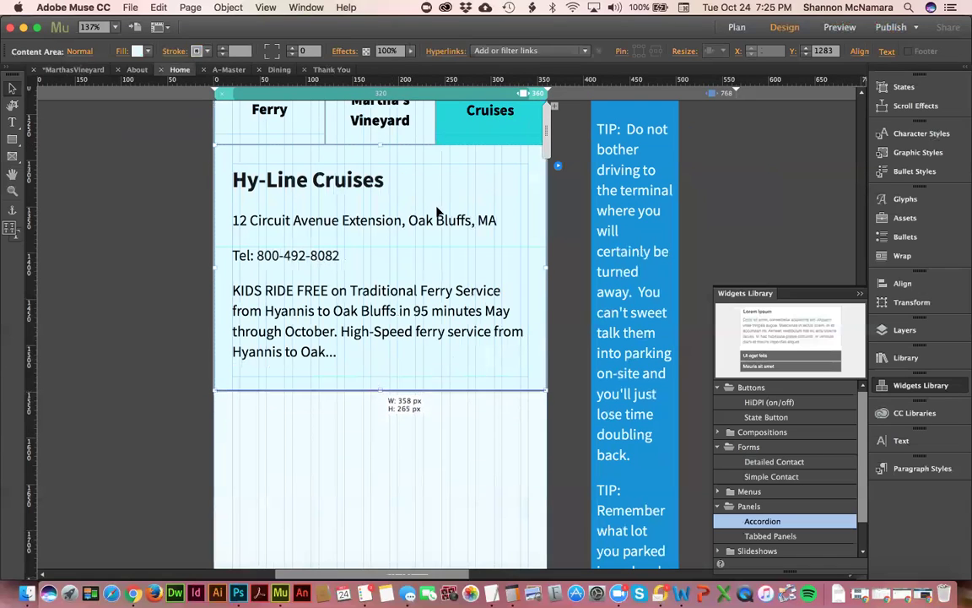
{"action": "left_click", "coordinate": [403, 127]}
{"action": "left_click", "coordinate": [403, 126]}
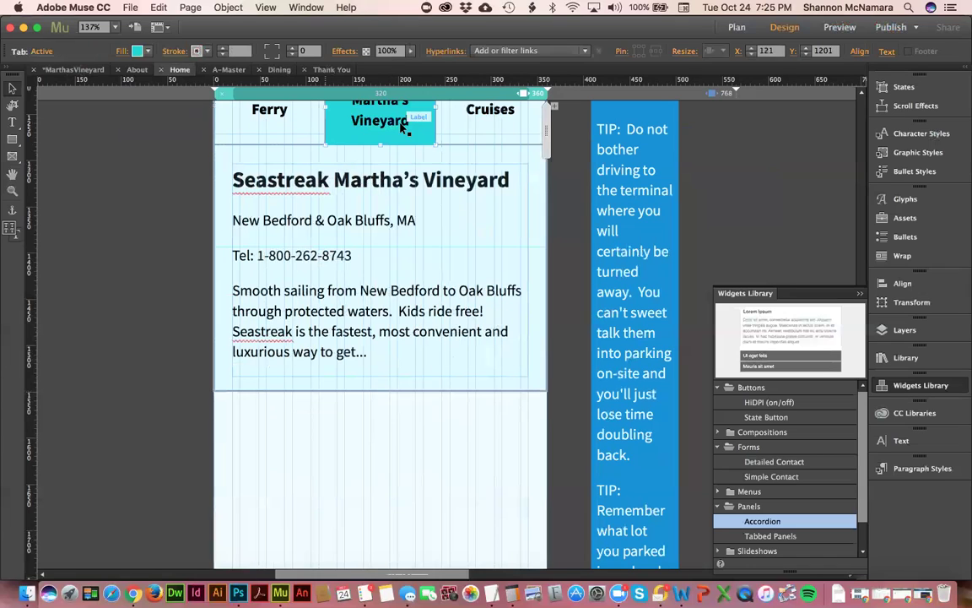
{"action": "left_click", "coordinate": [283, 128]}
{"action": "left_click", "coordinate": [117, 315]}
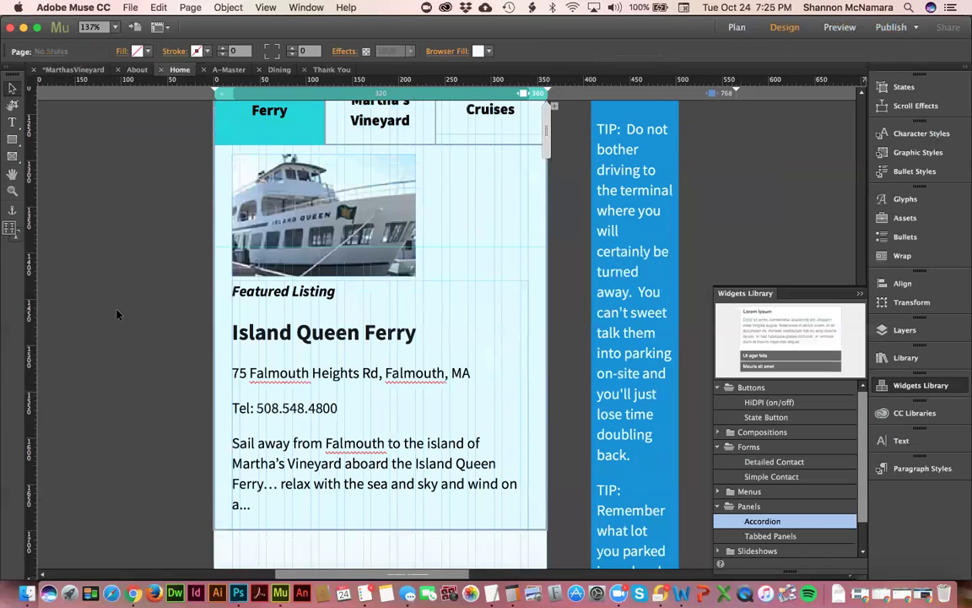
Step: Move the Ferry Trip Tips group below the tabbed panel, to X 20 and Y 1710
{"action": "key", "text": "super+minus"}
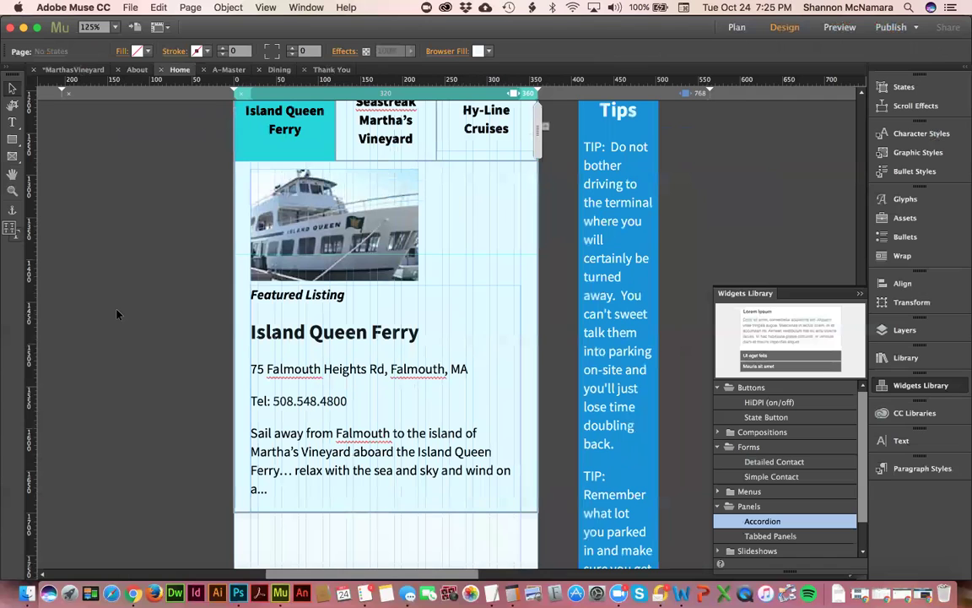
{"action": "left_click_drag", "start_coordinate": [614, 351], "coordinate": [601, 548]}
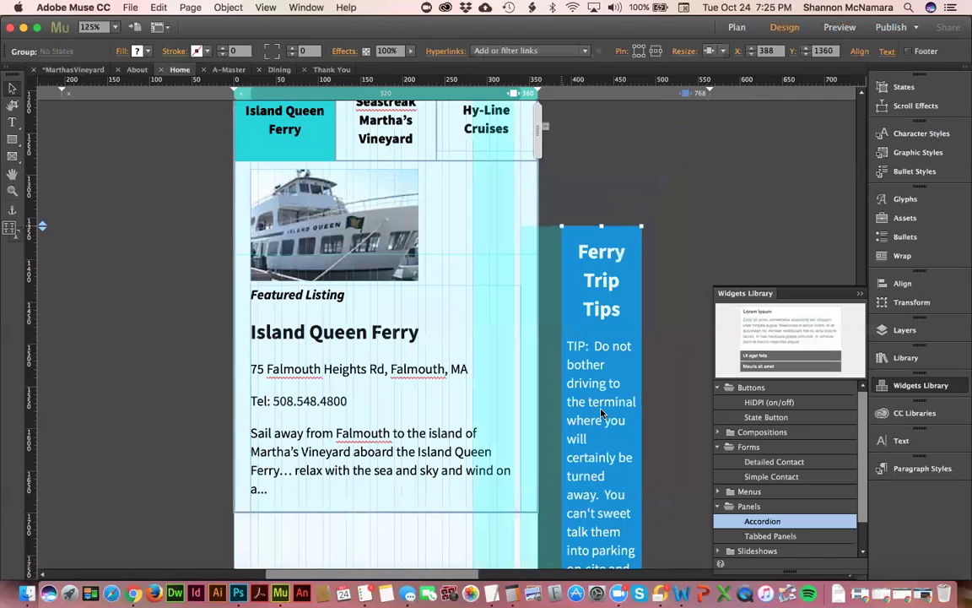
{"action": "scroll", "coordinate": [638, 243], "scroll_direction": "down", "scroll_amount": 3}
{"action": "scroll", "coordinate": [639, 243], "scroll_direction": "down", "scroll_amount": 2}
{"action": "left_click_drag", "start_coordinate": [620, 200], "coordinate": [351, 487]}
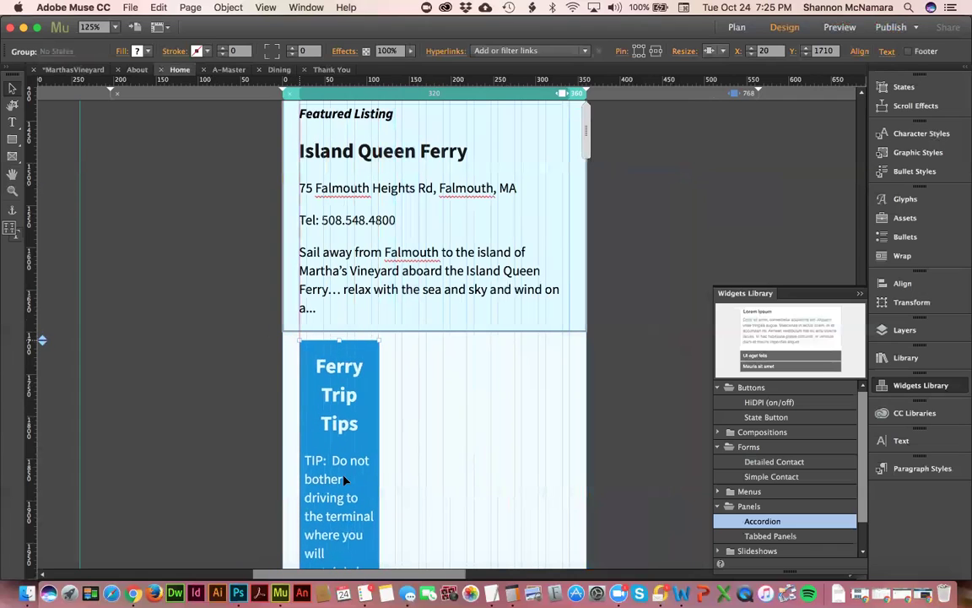
Step: Widen the Ferry Trip Tips group to 320 px so it spans between the page margins
{"action": "scroll", "coordinate": [415, 484], "scroll_direction": "down", "scroll_amount": 3}
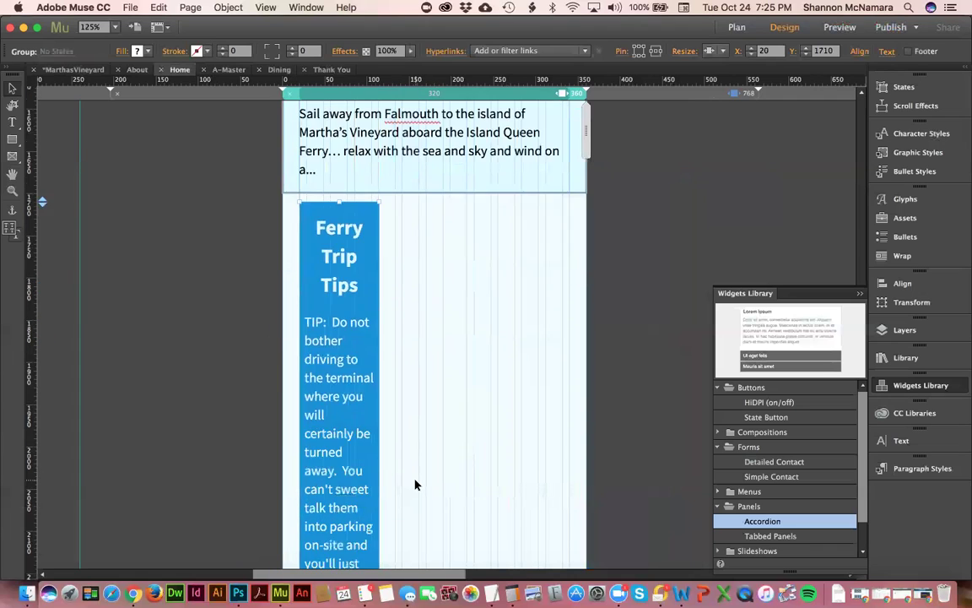
{"action": "left_click", "coordinate": [356, 433]}
{"action": "scroll", "coordinate": [427, 430], "scroll_direction": "down", "scroll_amount": 4}
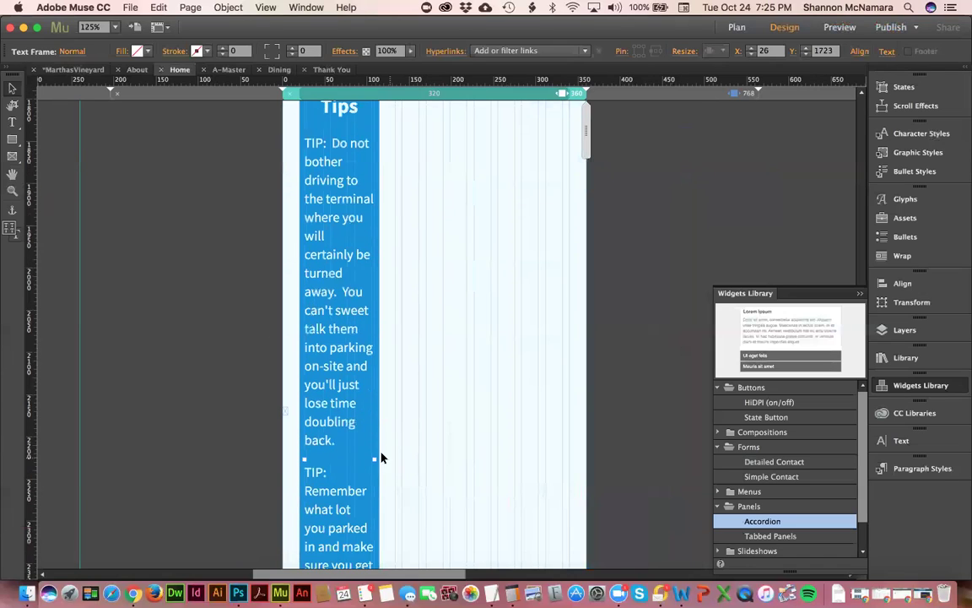
{"action": "left_click", "coordinate": [429, 417]}
{"action": "left_click", "coordinate": [369, 425]}
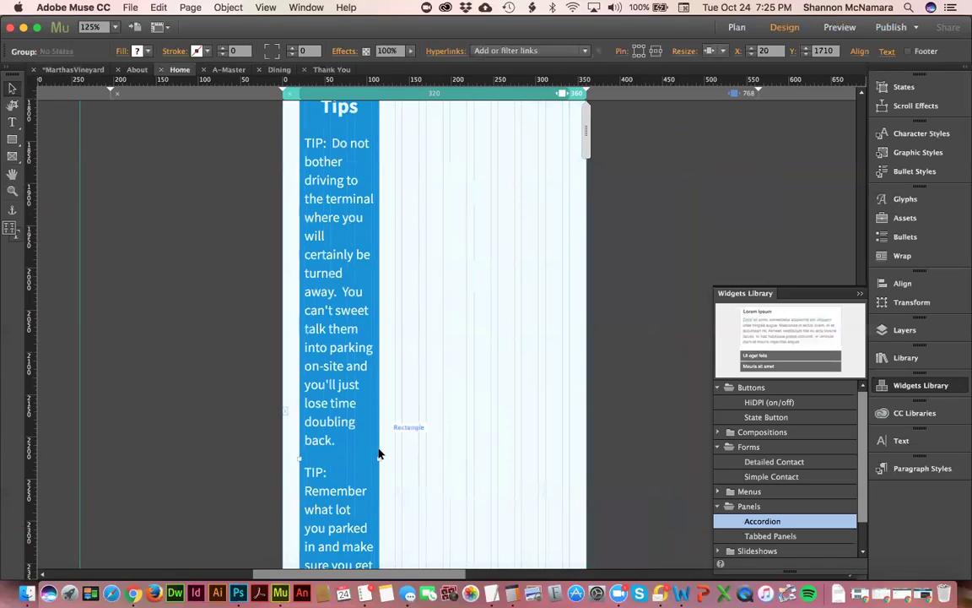
{"action": "left_click_drag", "start_coordinate": [379, 457], "coordinate": [572, 415]}
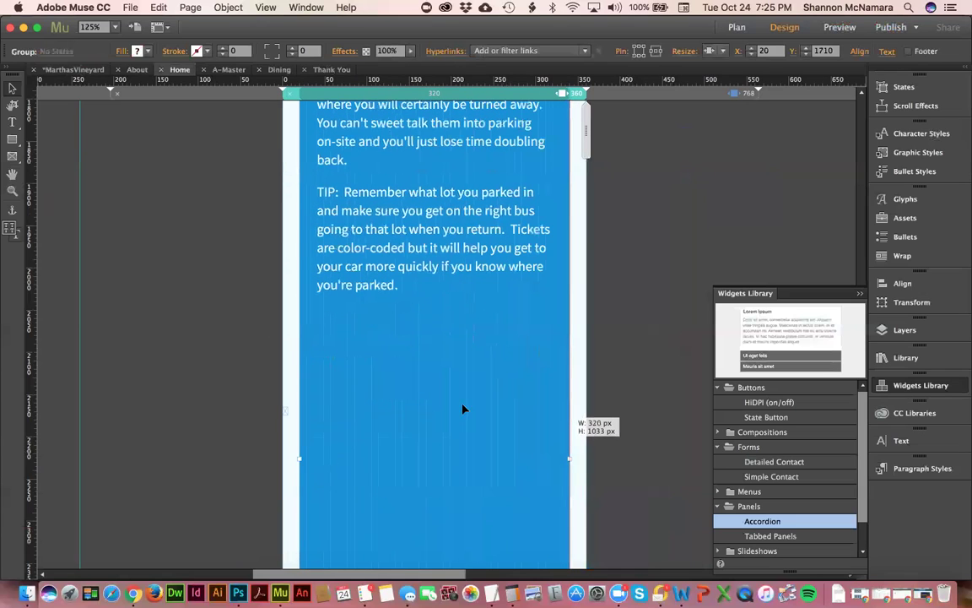
Step: Shorten the blue Ferry Trip Tips background rectangle so it ends just below the last tip
{"action": "scroll", "coordinate": [449, 402], "scroll_direction": "down", "scroll_amount": 5}
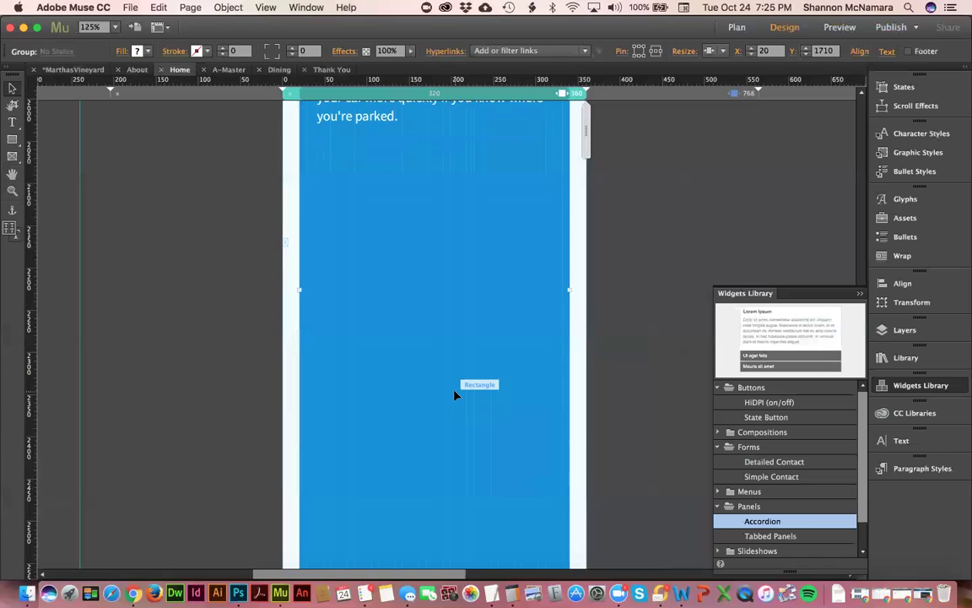
{"action": "scroll", "coordinate": [454, 394], "scroll_direction": "down", "scroll_amount": 2}
{"action": "left_click", "coordinate": [568, 386]}
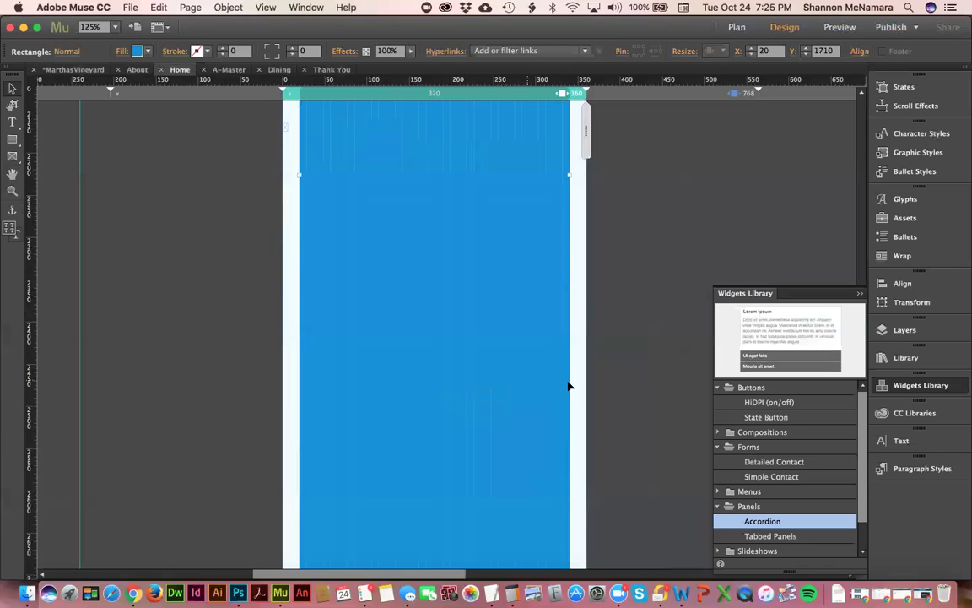
{"action": "scroll", "coordinate": [501, 460], "scroll_direction": "down", "scroll_amount": 2}
{"action": "left_click_drag", "start_coordinate": [434, 499], "coordinate": [437, 462]}
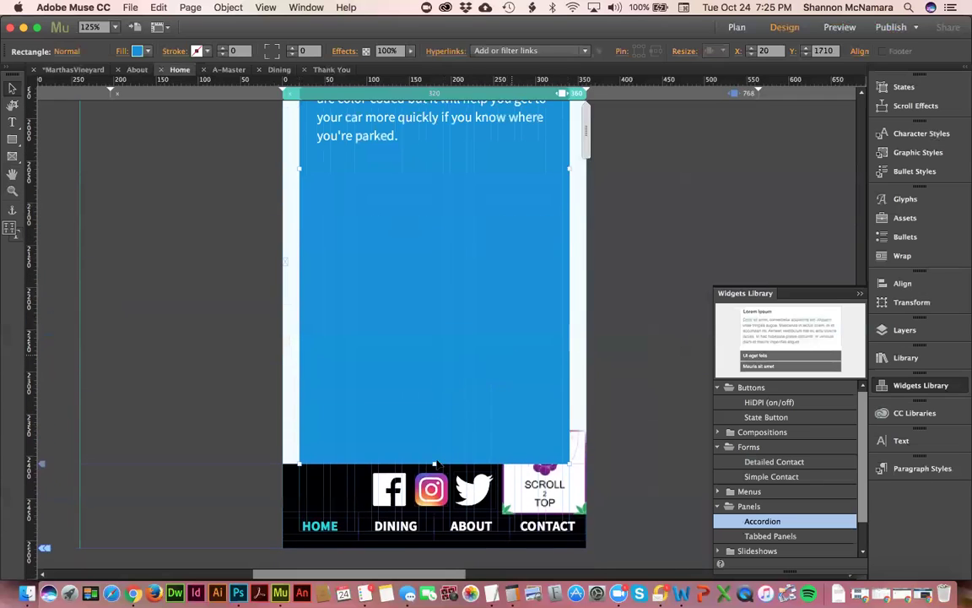
{"action": "scroll", "coordinate": [431, 479], "scroll_direction": "up", "scroll_amount": 2}
{"action": "left_click_drag", "start_coordinate": [435, 532], "coordinate": [434, 243]}
{"action": "left_click", "coordinate": [445, 246]}
{"action": "left_click", "coordinate": [625, 245]}
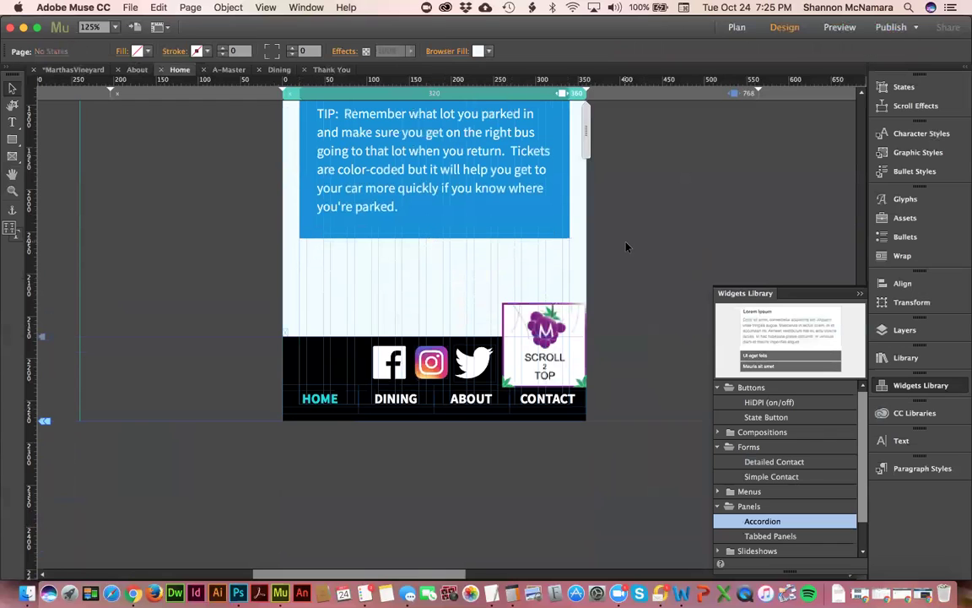
{"action": "scroll", "coordinate": [626, 247], "scroll_direction": "up", "scroll_amount": 3}
{"action": "scroll", "coordinate": [626, 246], "scroll_direction": "up", "scroll_amount": 3}
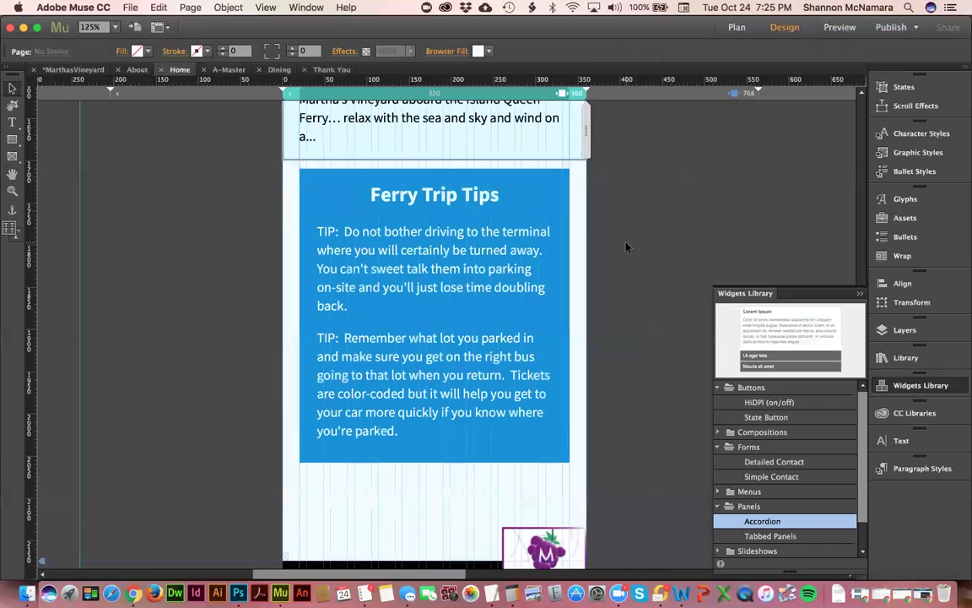
Step: Move the small image frame above the footer up to Y 2090, closing the gap below the Ferry Trip Tips box
{"action": "left_click_drag", "start_coordinate": [285, 560], "coordinate": [288, 492]}
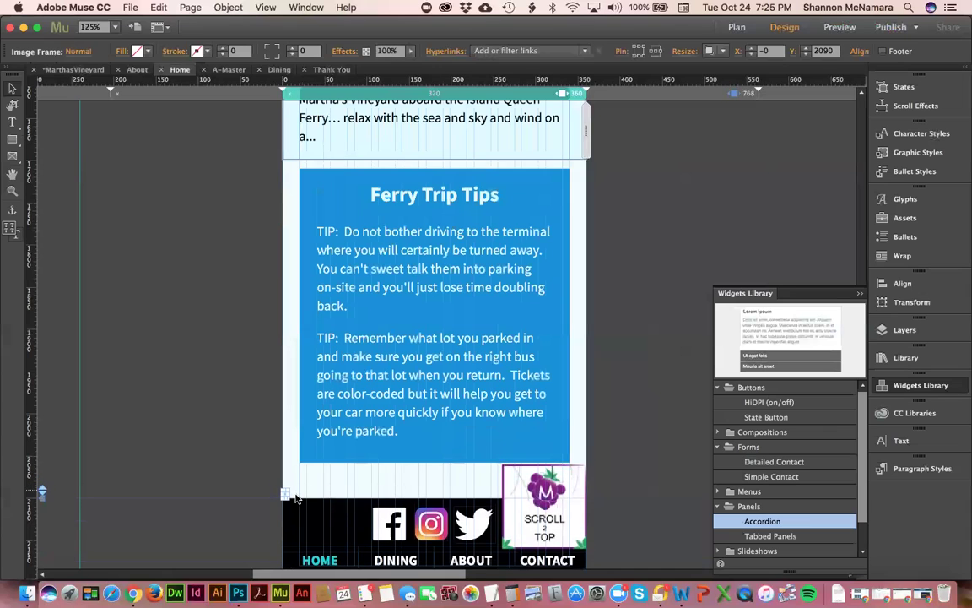
{"action": "left_click", "coordinate": [200, 415]}
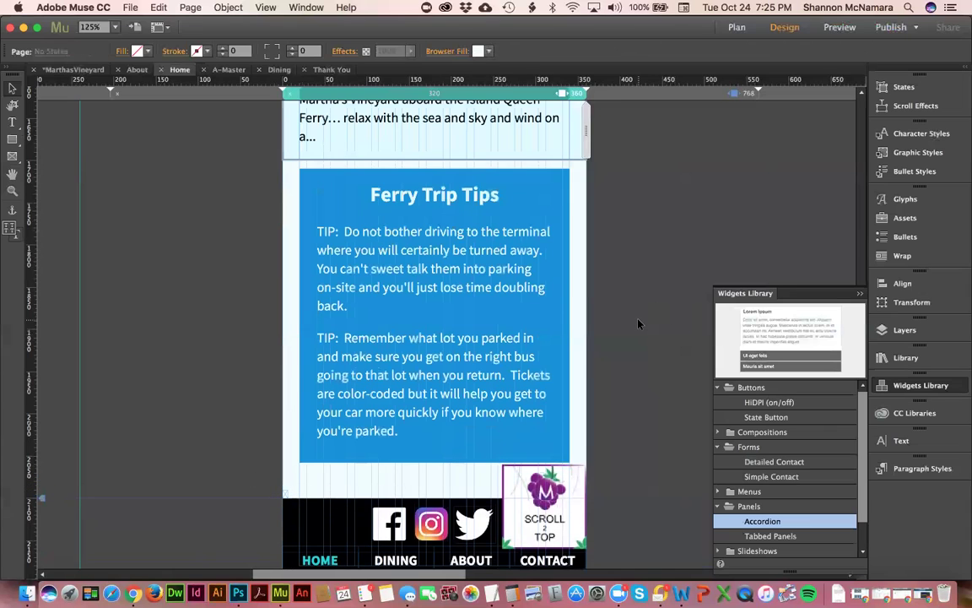
{"action": "key", "text": "super+0"}
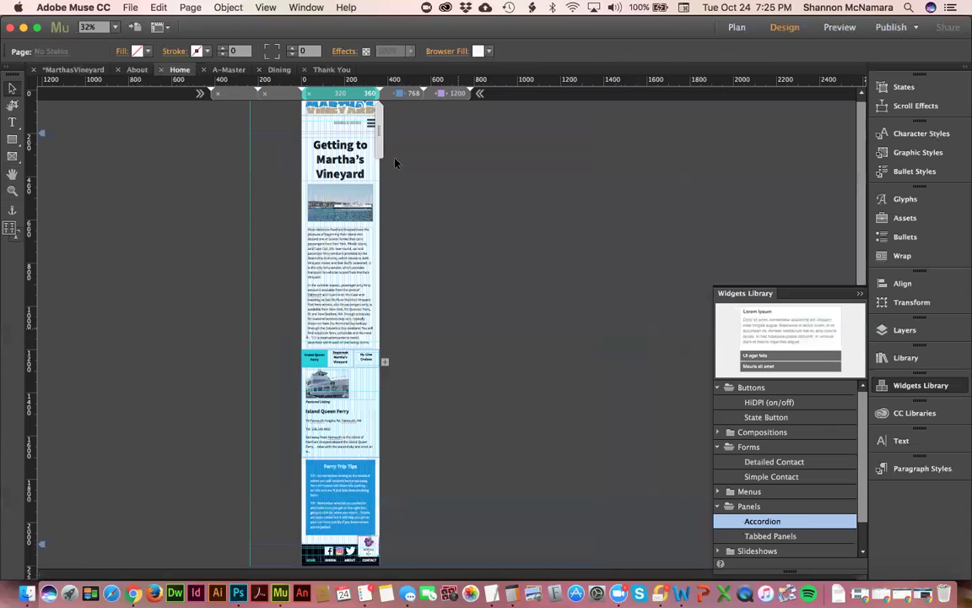
Step: At the 768 px breakpoint, widen the tabbed panel to 768 px so it spans both page edges, and check its resize setting
{"action": "left_click_drag", "start_coordinate": [390, 147], "coordinate": [423, 149]}
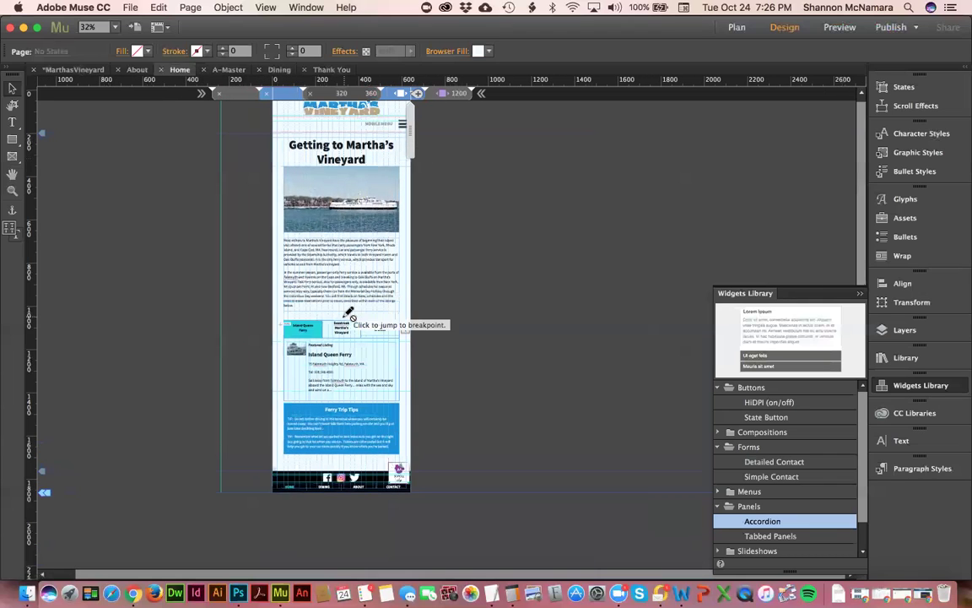
{"action": "left_click", "coordinate": [351, 328]}
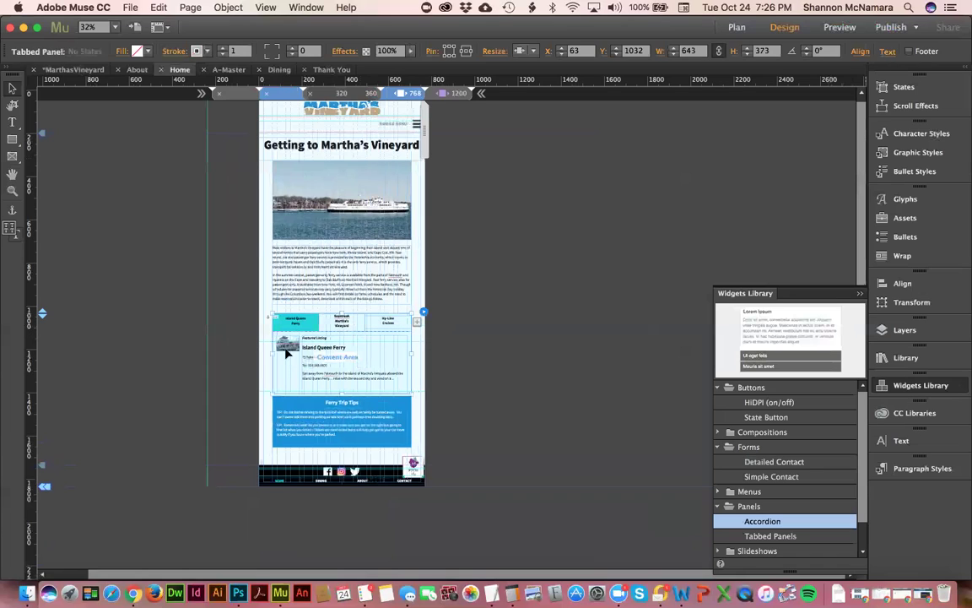
{"action": "left_click_drag", "start_coordinate": [265, 352], "coordinate": [261, 352]}
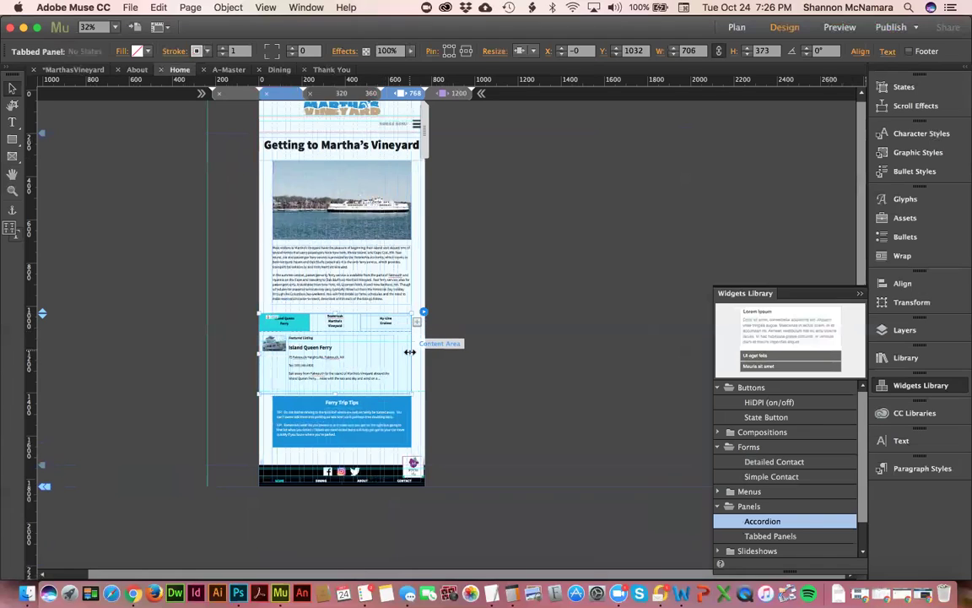
{"action": "left_click_drag", "start_coordinate": [411, 354], "coordinate": [423, 355]}
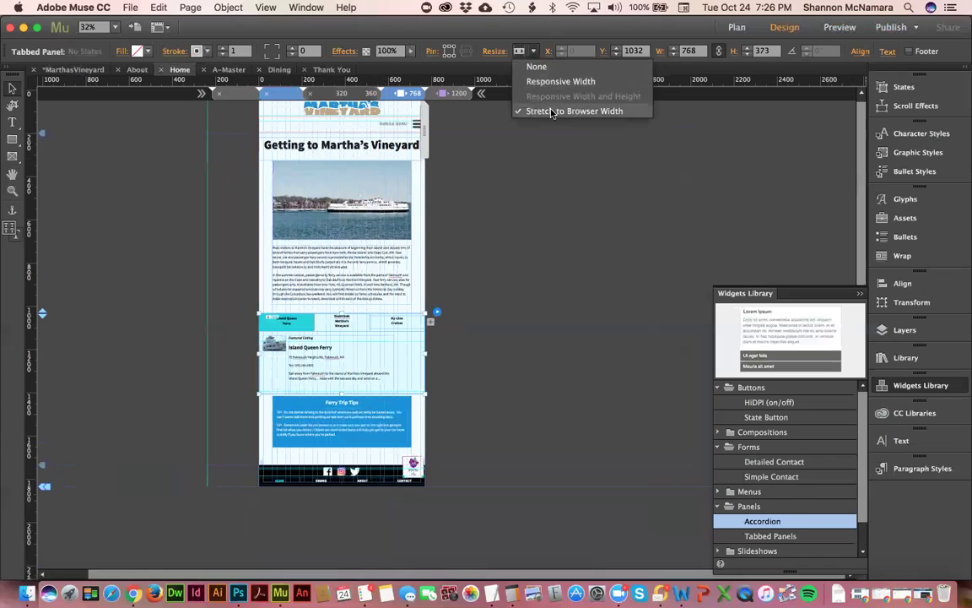
{"action": "left_click", "coordinate": [495, 97]}
Step: Check the tabbed panel's layout at the 360 px breakpoint and return to the 768 px breakpoint
{"action": "left_click_drag", "start_coordinate": [414, 132], "coordinate": [380, 132]}
{"action": "left_click", "coordinate": [350, 368]}
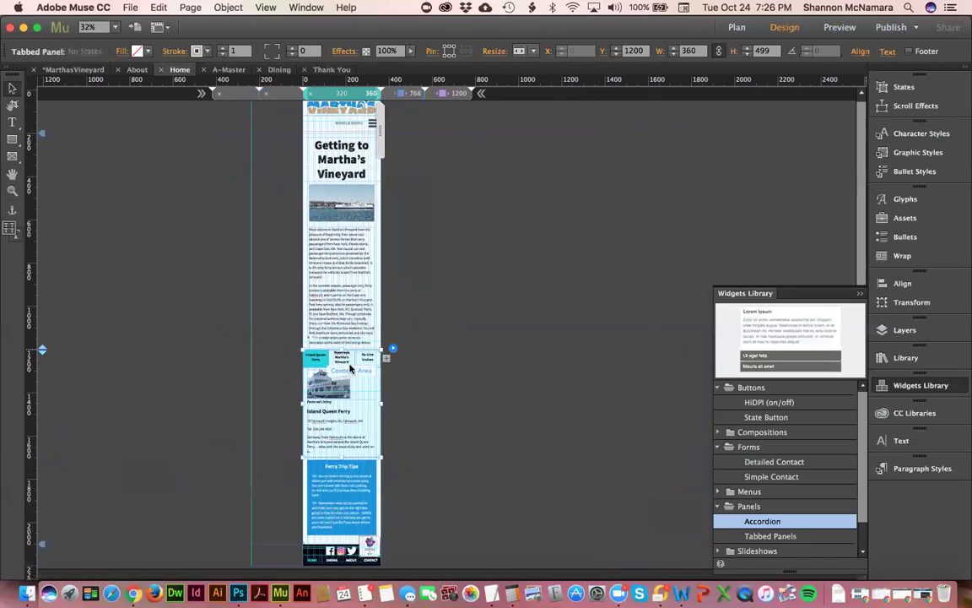
{"action": "left_click", "coordinate": [411, 94]}
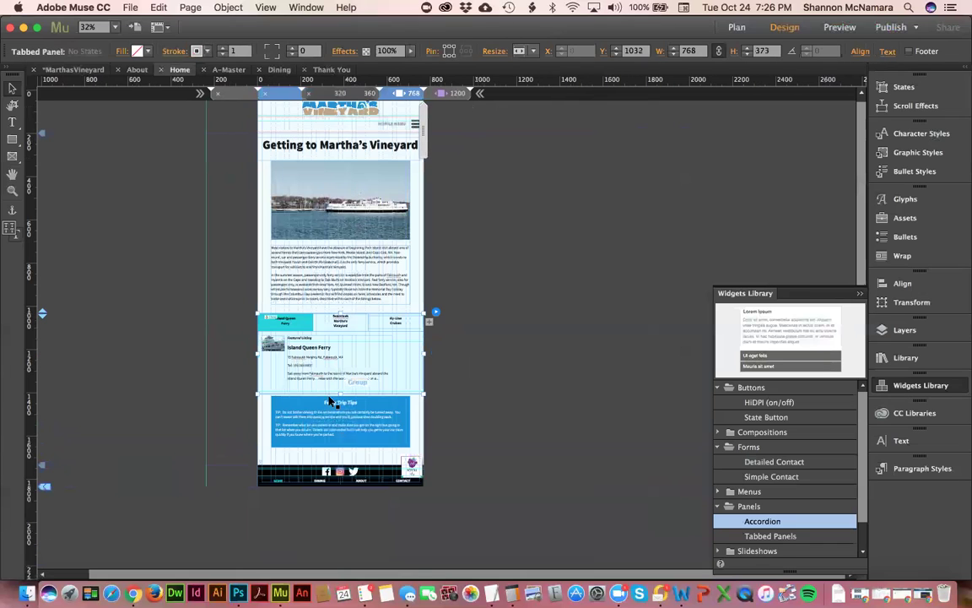
Step: Fit the Seastreak Martha's Vineyard panel's text frame between the margins, with its left edge at X 20
{"action": "left_click", "coordinate": [233, 297]}
{"action": "key", "text": "z"}
{"action": "left_click_drag", "start_coordinate": [239, 316], "coordinate": [488, 444]}
{"action": "key", "text": "v"}
{"action": "left_click", "coordinate": [253, 243]}
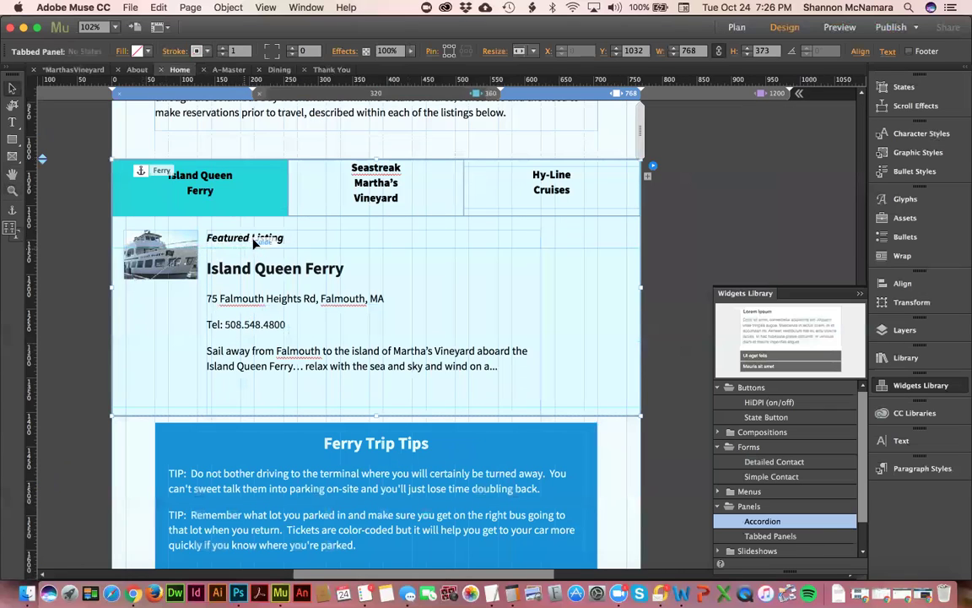
{"action": "left_click", "coordinate": [373, 187]}
{"action": "left_click", "coordinate": [373, 186]}
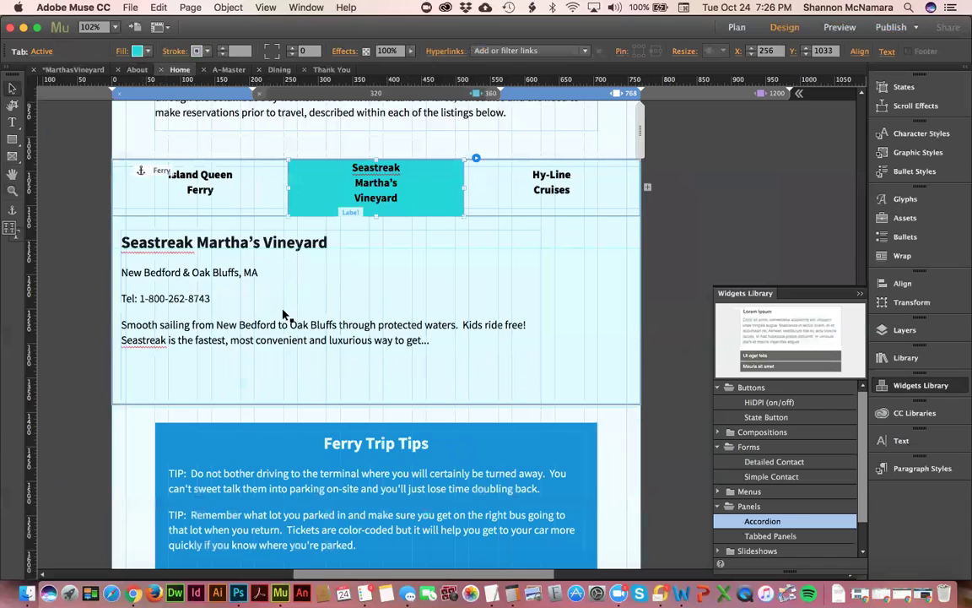
{"action": "left_click", "coordinate": [124, 271]}
{"action": "left_click", "coordinate": [124, 272]}
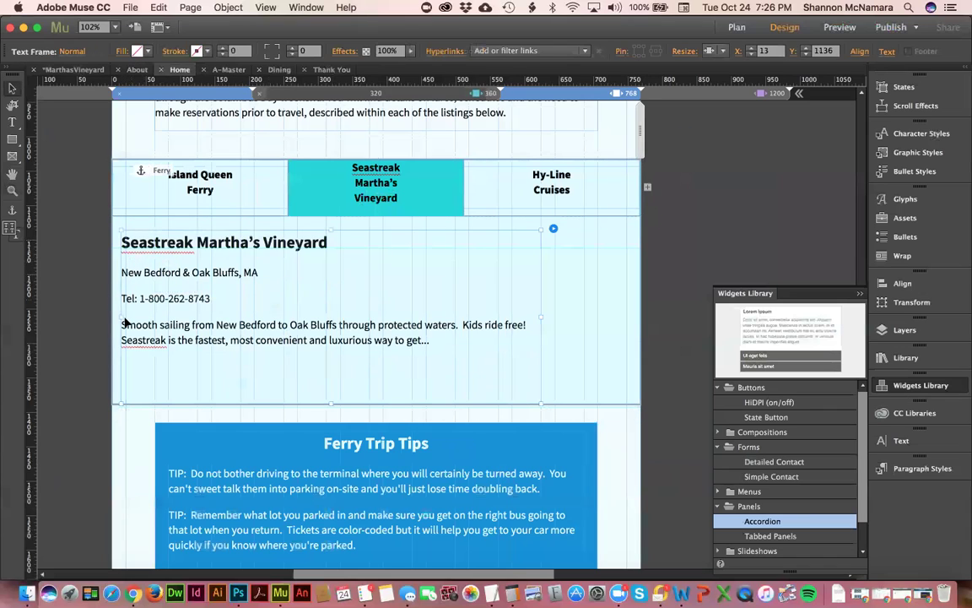
{"action": "left_click_drag", "start_coordinate": [123, 316], "coordinate": [129, 317]}
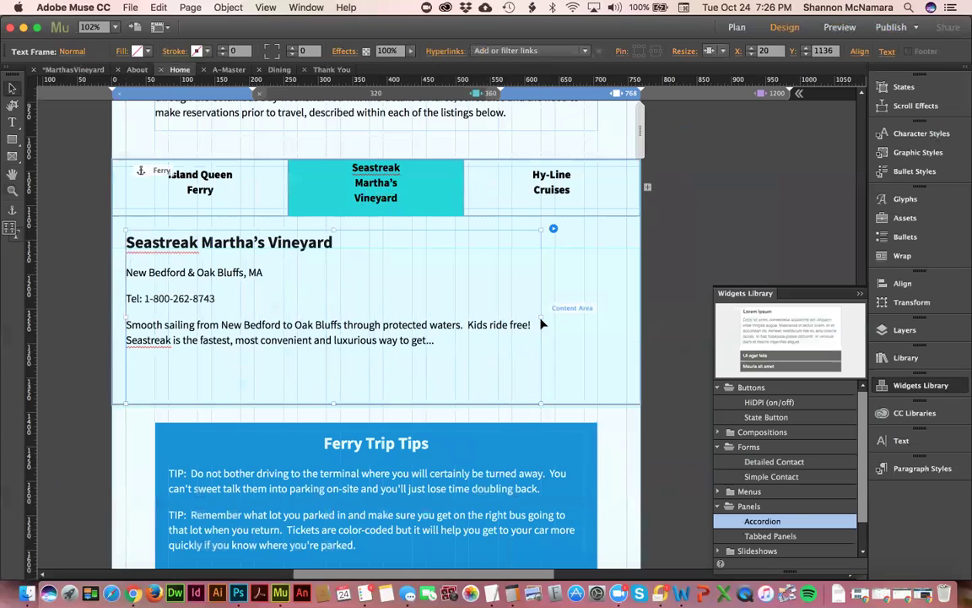
{"action": "left_click_drag", "start_coordinate": [541, 318], "coordinate": [627, 317]}
Step: Fit the Hy-Line Cruises panel's text frame between the margins, starting at X 20 and 728 px wide
{"action": "left_click", "coordinate": [551, 191]}
{"action": "left_click", "coordinate": [551, 191]}
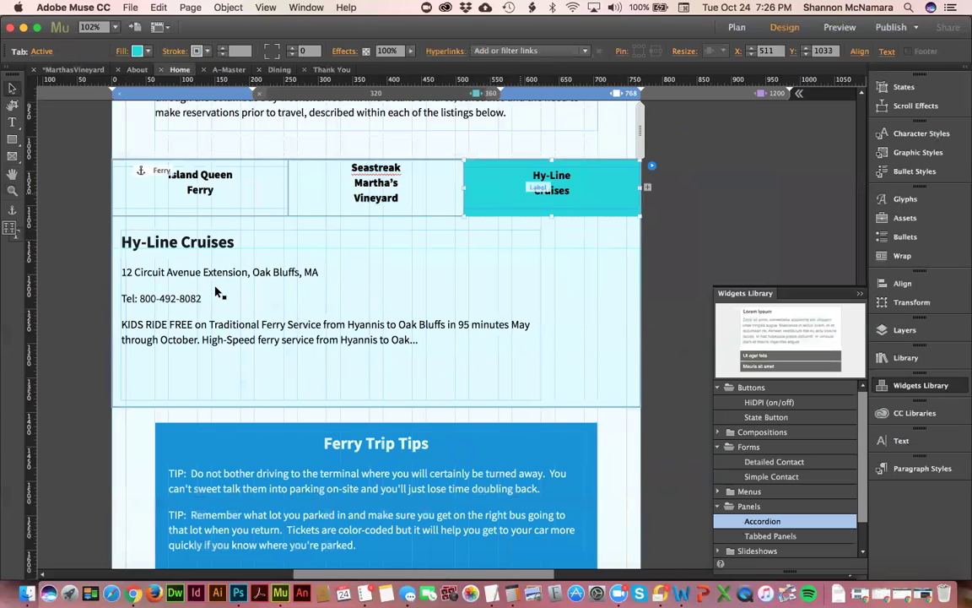
{"action": "left_click", "coordinate": [116, 317]}
{"action": "left_click", "coordinate": [119, 317]}
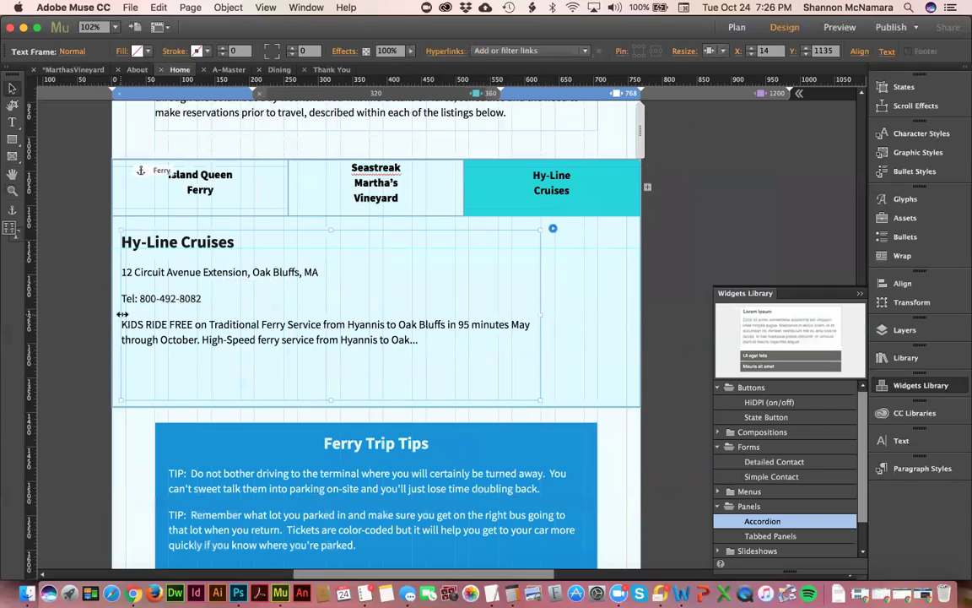
{"action": "left_click_drag", "start_coordinate": [122, 318], "coordinate": [126, 315]}
{"action": "left_click_drag", "start_coordinate": [555, 311], "coordinate": [627, 300]}
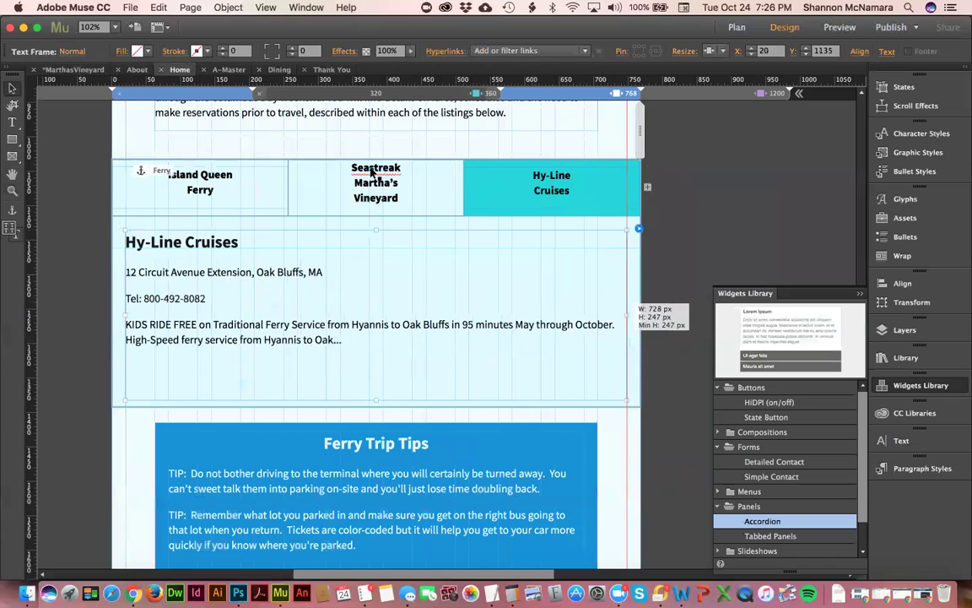
Step: Move the Island Queen Ferry text frame below its photo to X 20, Y 1250 and widen it to the opposite margin
{"action": "left_click", "coordinate": [217, 187]}
{"action": "left_click", "coordinate": [217, 188]}
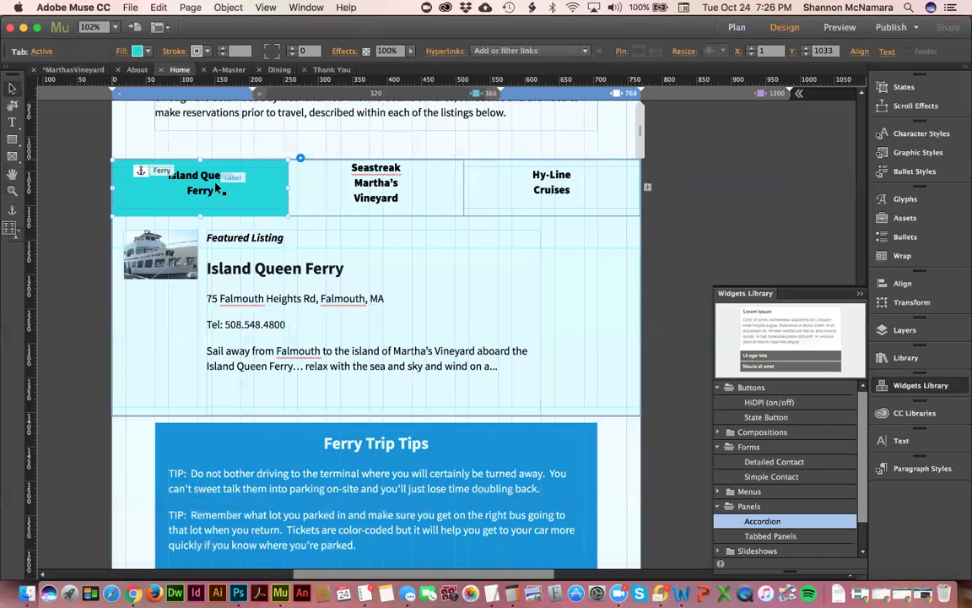
{"action": "left_click", "coordinate": [287, 278]}
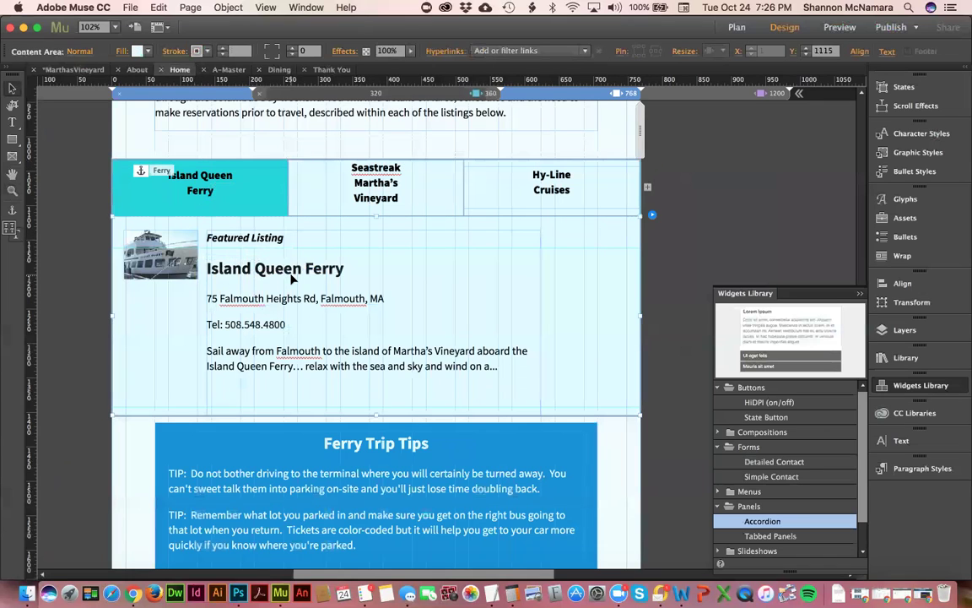
{"action": "left_click", "coordinate": [294, 282]}
{"action": "left_click_drag", "start_coordinate": [287, 339], "coordinate": [124, 393]}
{"action": "left_click_drag", "start_coordinate": [554, 397], "coordinate": [627, 397]}
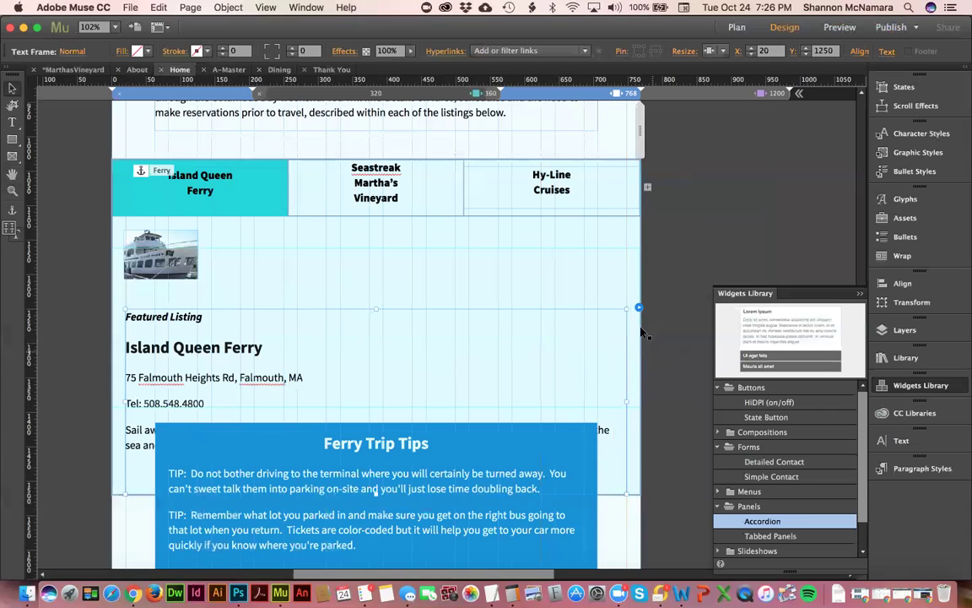
Step: Enlarge the Island Queen ferry photo to about 240%, keeping its upper-left corner in place
{"action": "left_click", "coordinate": [196, 275]}
{"action": "left_click_drag", "start_coordinate": [200, 279], "coordinate": [281, 354]}
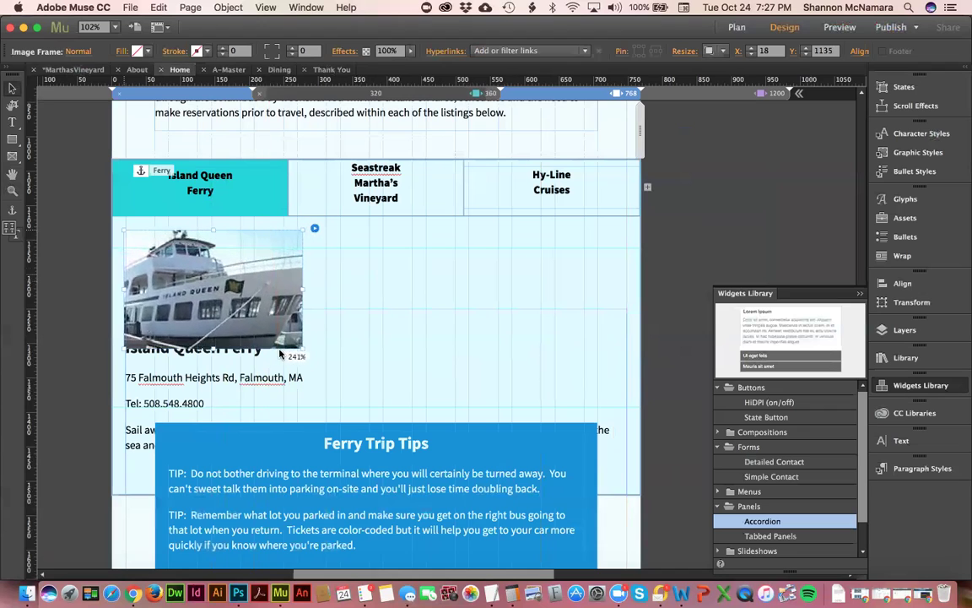
{"action": "left_click", "coordinate": [601, 217]}
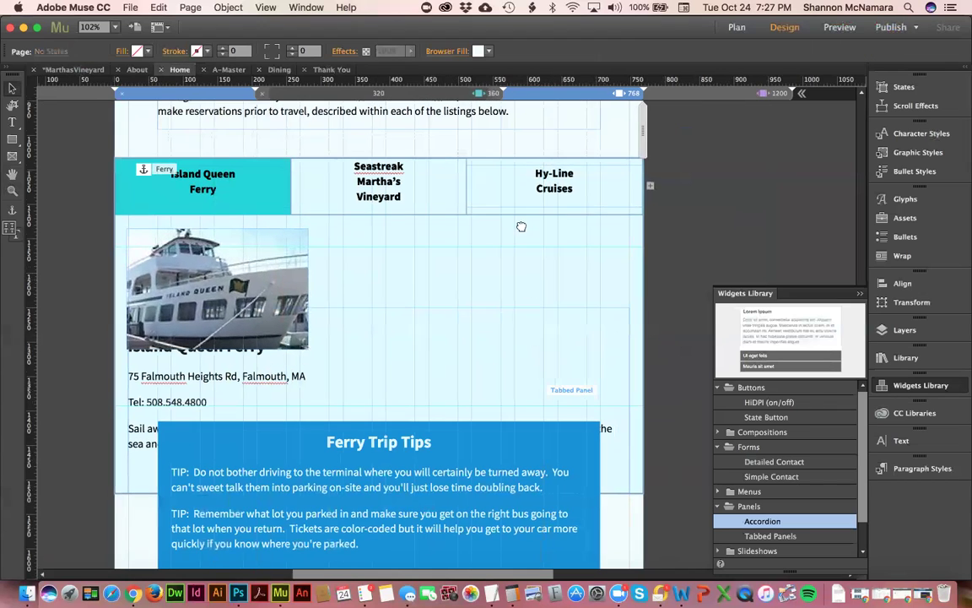
Step: Move the Ferry Trip Tips group and the small frame above the footer down together, clear of the tabbed panel
{"action": "scroll", "coordinate": [521, 226], "scroll_direction": "down", "scroll_amount": 5}
{"action": "left_click", "coordinate": [427, 255]}
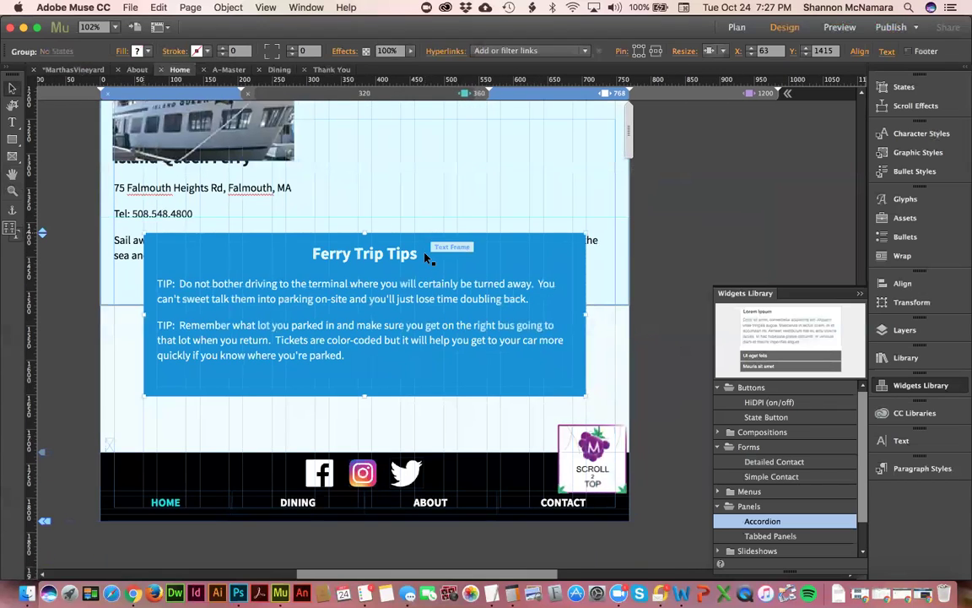
{"action": "left_click", "coordinate": [110, 449], "text": "shift"}
{"action": "left_click_drag", "start_coordinate": [168, 380], "coordinate": [178, 481]}
Step: Move the Island Queen Ferry text frame below the enlarged photo to X 20, Y 1324 and resize it to 718 by 230 px
{"action": "left_click", "coordinate": [414, 206]}
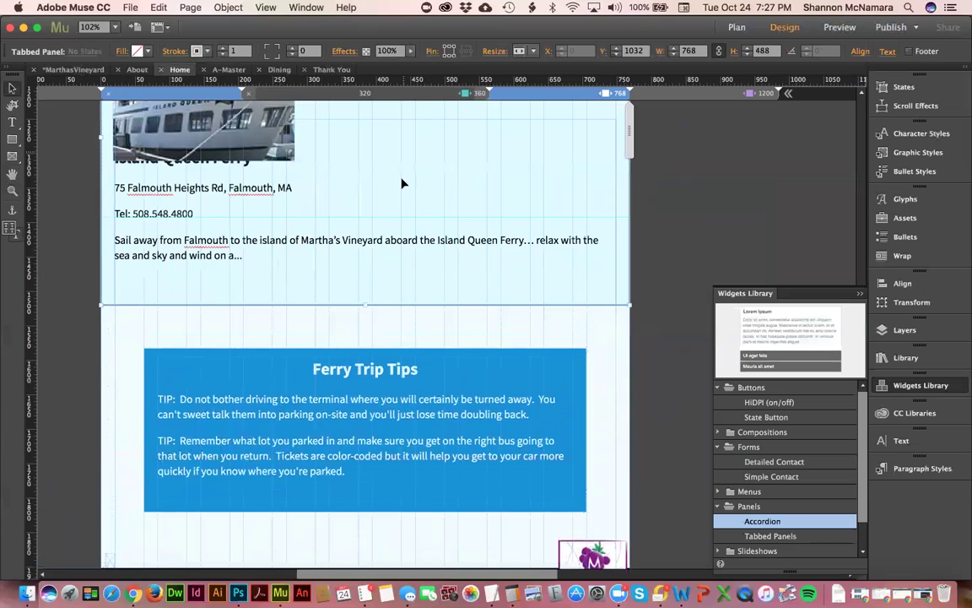
{"action": "left_click", "coordinate": [485, 189]}
{"action": "left_click_drag", "start_coordinate": [265, 200], "coordinate": [259, 256]}
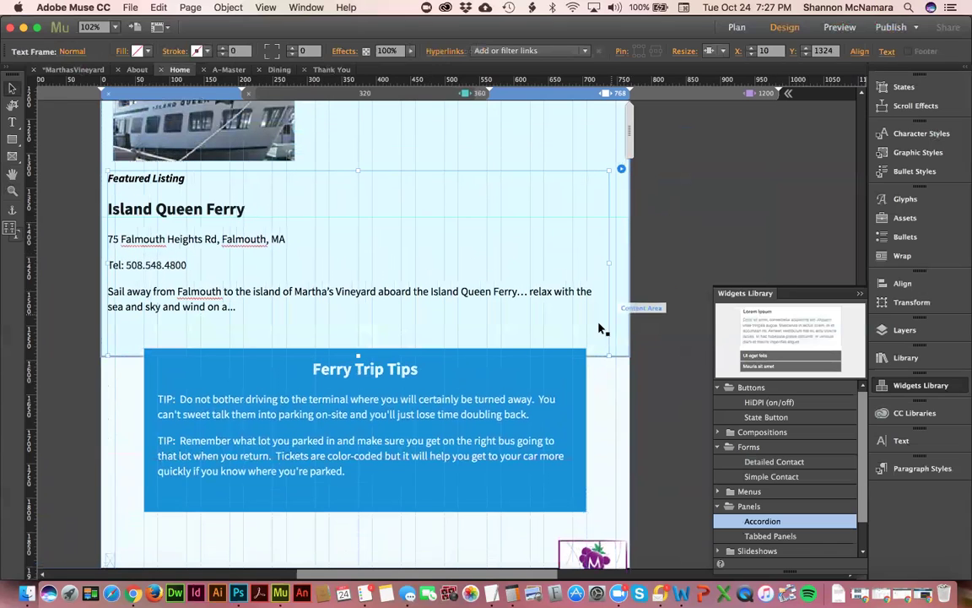
{"action": "left_click_drag", "start_coordinate": [357, 355], "coordinate": [358, 330]}
{"action": "left_click_drag", "start_coordinate": [108, 251], "coordinate": [117, 251]}
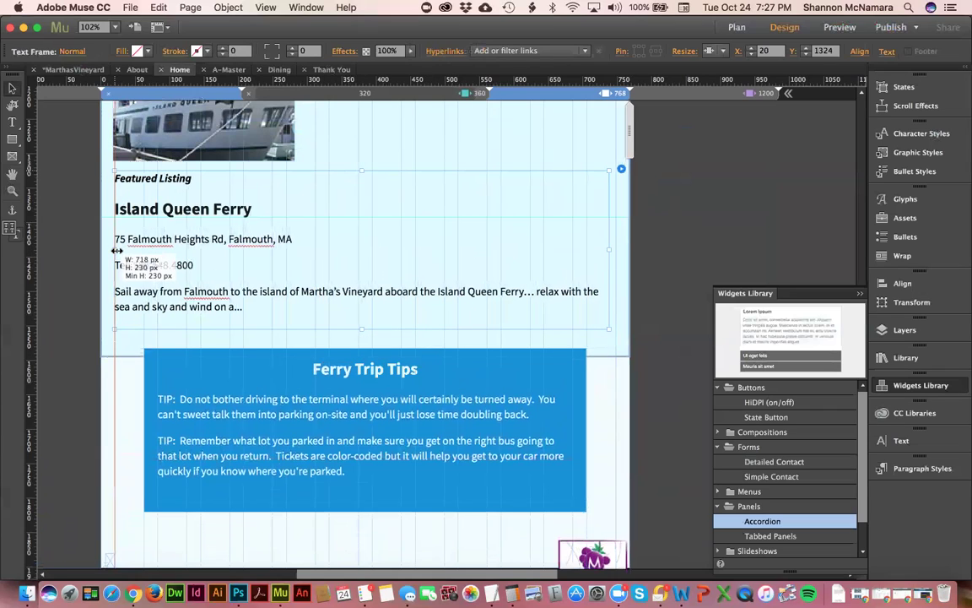
Step: Shorten the Island Queen content area to about 455 px high and move the Ferry Trip Tips group down to Y 1595
{"action": "left_click", "coordinate": [358, 351]}
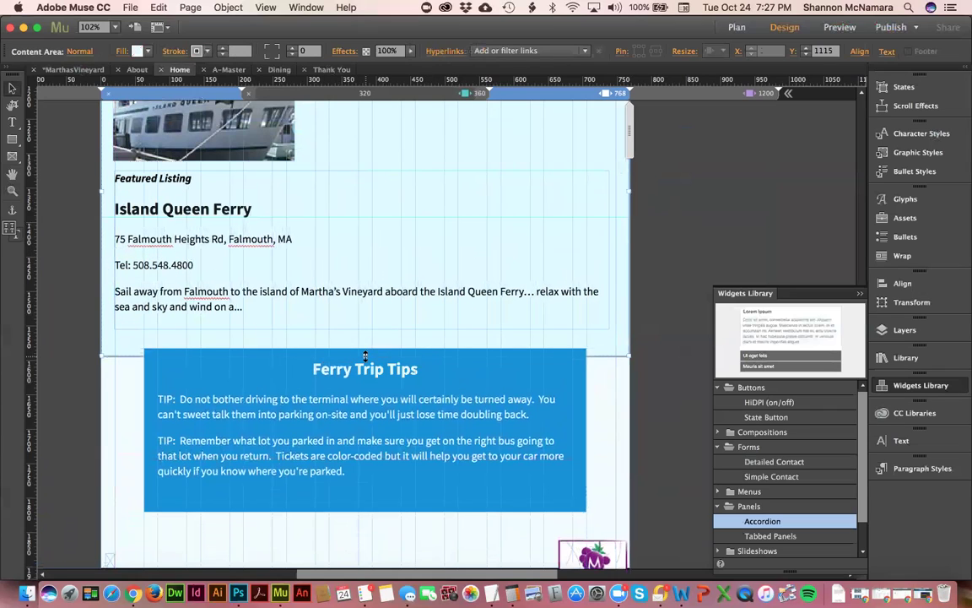
{"action": "left_click_drag", "start_coordinate": [369, 343], "coordinate": [369, 335]}
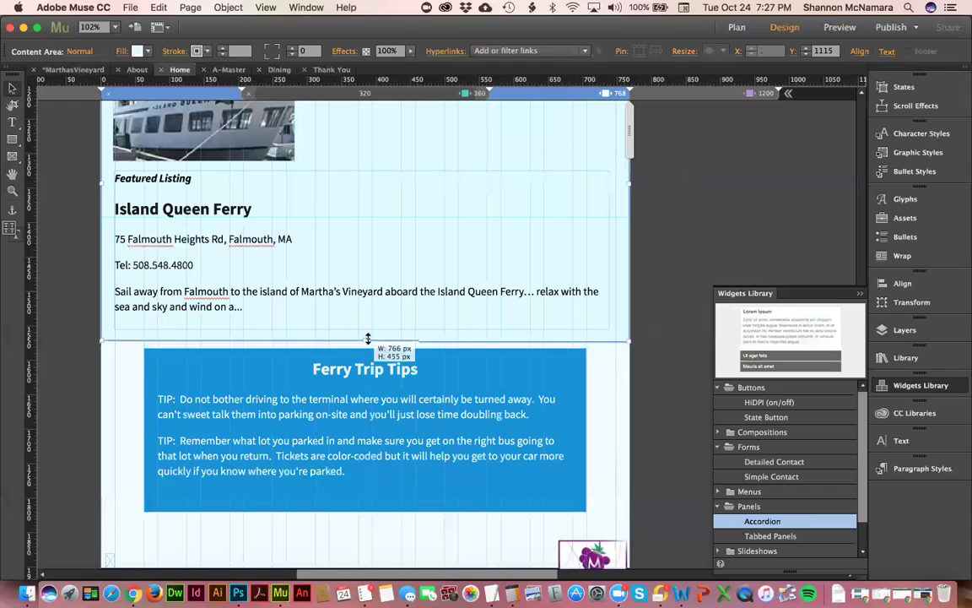
{"action": "left_click", "coordinate": [665, 259]}
{"action": "left_click_drag", "start_coordinate": [434, 397], "coordinate": [434, 405]}
{"action": "left_click", "coordinate": [667, 249]}
Step: Examine the ferry section's layout at a width of about 405 px and return to the 768 px breakpoint
{"action": "scroll", "coordinate": [667, 249], "scroll_direction": "up", "scroll_amount": 3}
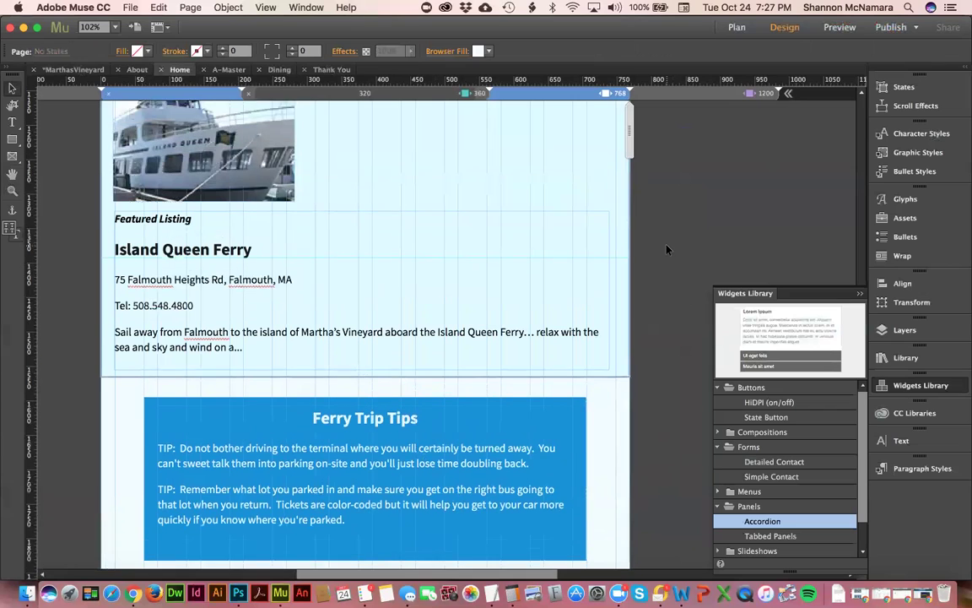
{"action": "scroll", "coordinate": [667, 249], "scroll_direction": "up", "scroll_amount": 3}
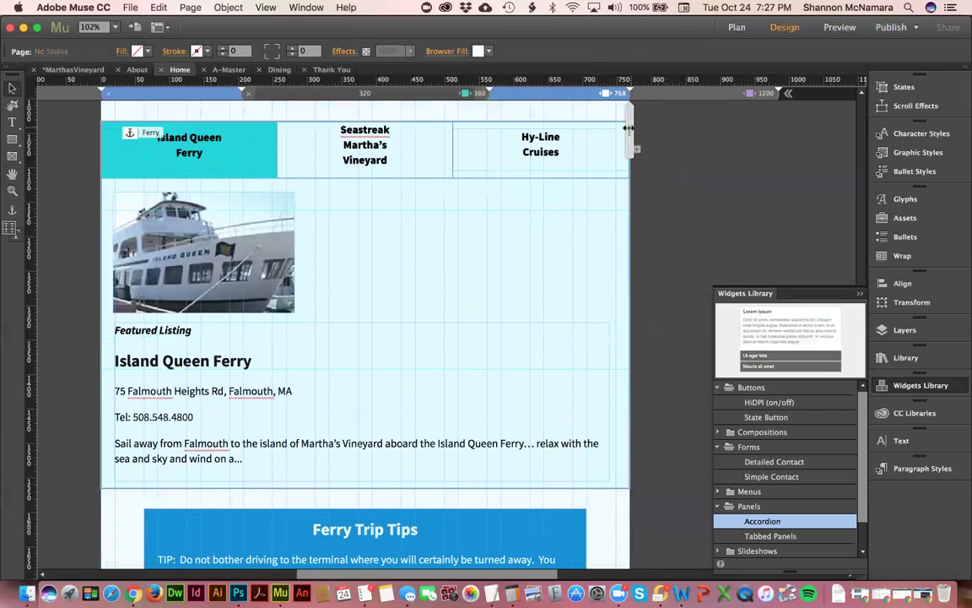
{"action": "mouse_move", "coordinate": [613, 135]}
{"action": "left_mouse_down"}
{"action": "mouse_move", "coordinate": [488, 153]}
{"action": "mouse_move", "coordinate": [505, 135]}
{"action": "left_mouse_up"}
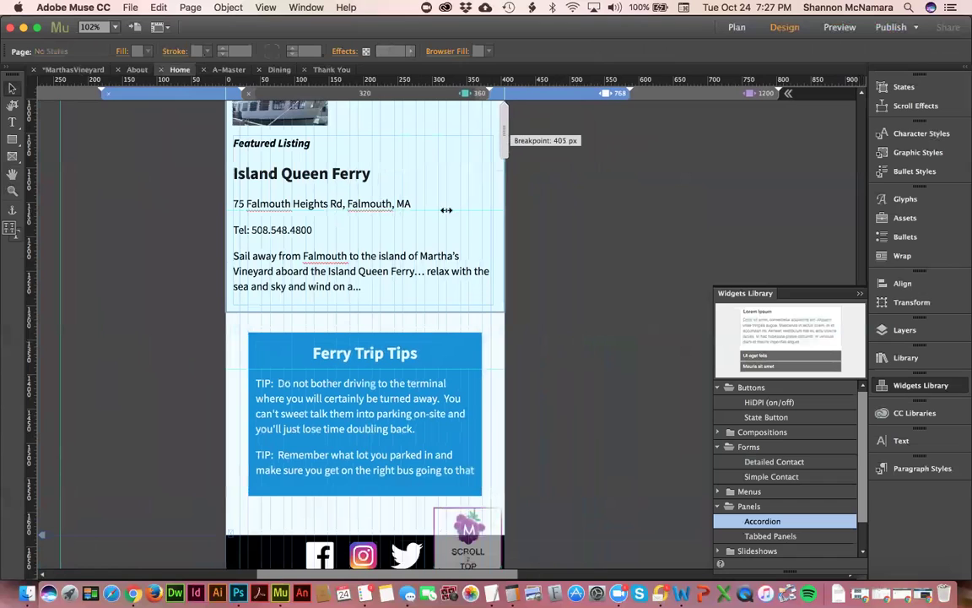
{"action": "scroll", "coordinate": [354, 405], "scroll_direction": "up", "scroll_amount": 5}
{"action": "scroll", "coordinate": [399, 384], "scroll_direction": "down", "scroll_amount": 3}
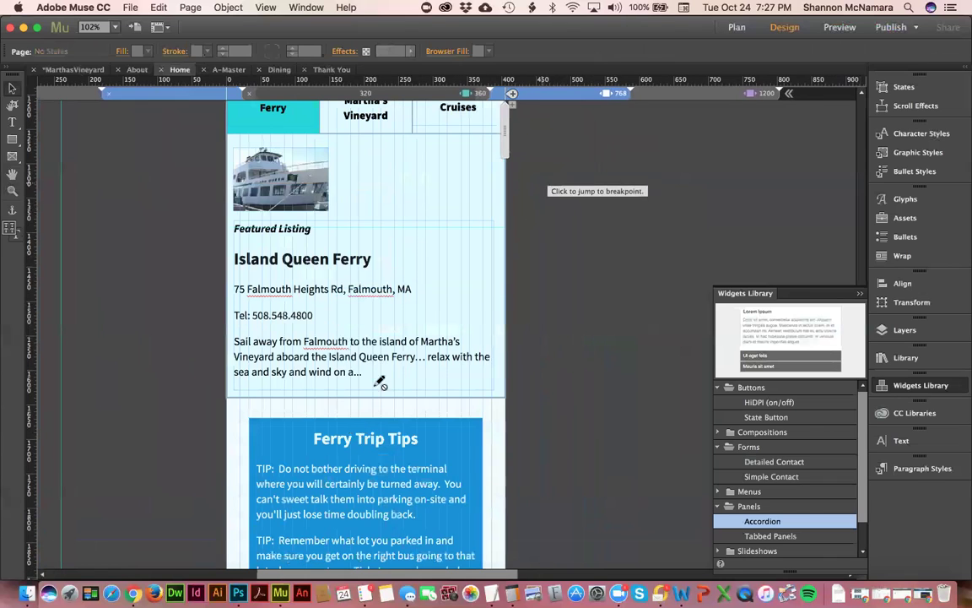
{"action": "scroll", "coordinate": [380, 382], "scroll_direction": "down", "scroll_amount": 3}
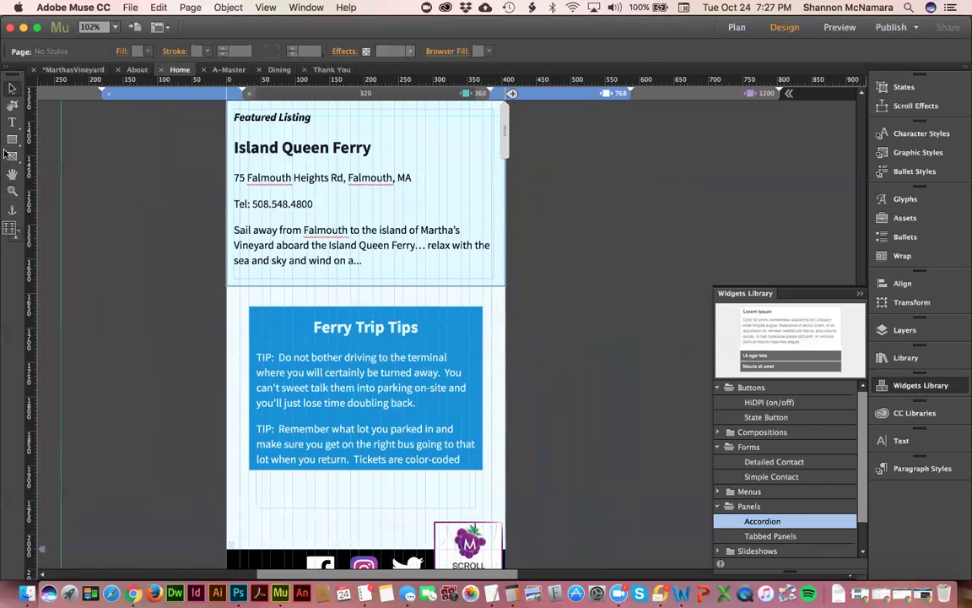
{"action": "left_click", "coordinate": [103, 279]}
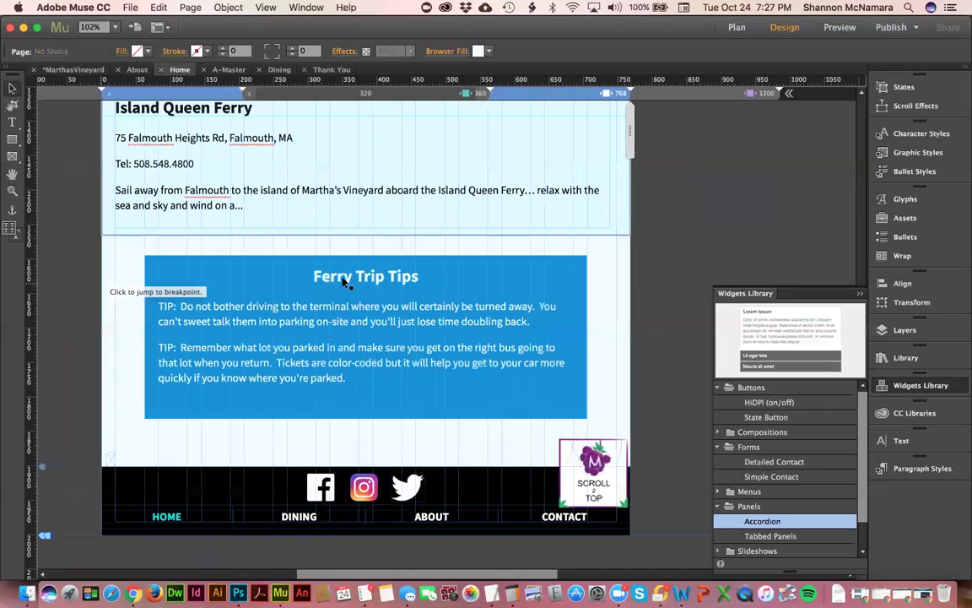
Step: Set the Ferry Trip Tips group to resize with Responsive Width and Height and test it at a page width of about 610 px
{"action": "left_click", "coordinate": [295, 270]}
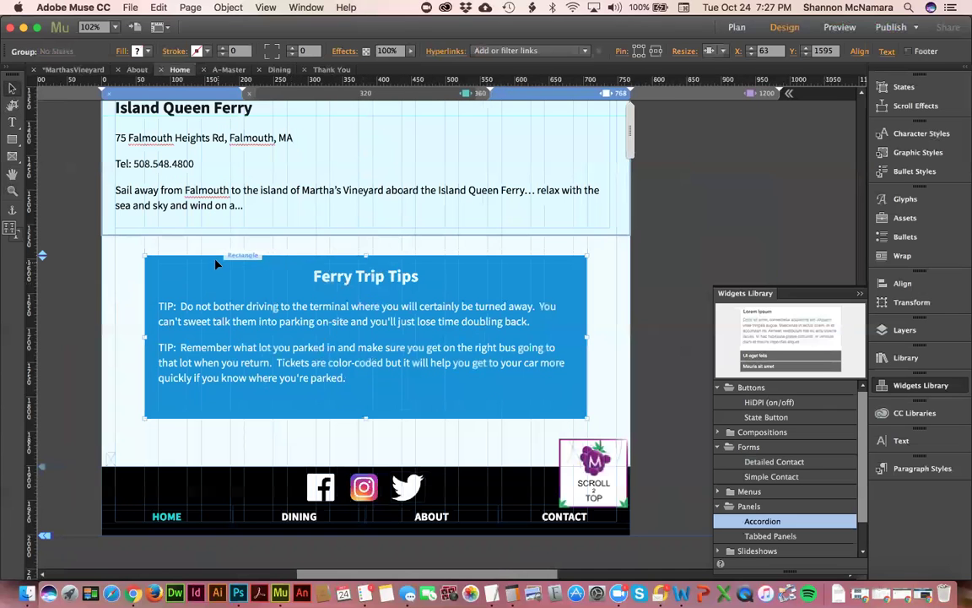
{"action": "left_click", "coordinate": [363, 407]}
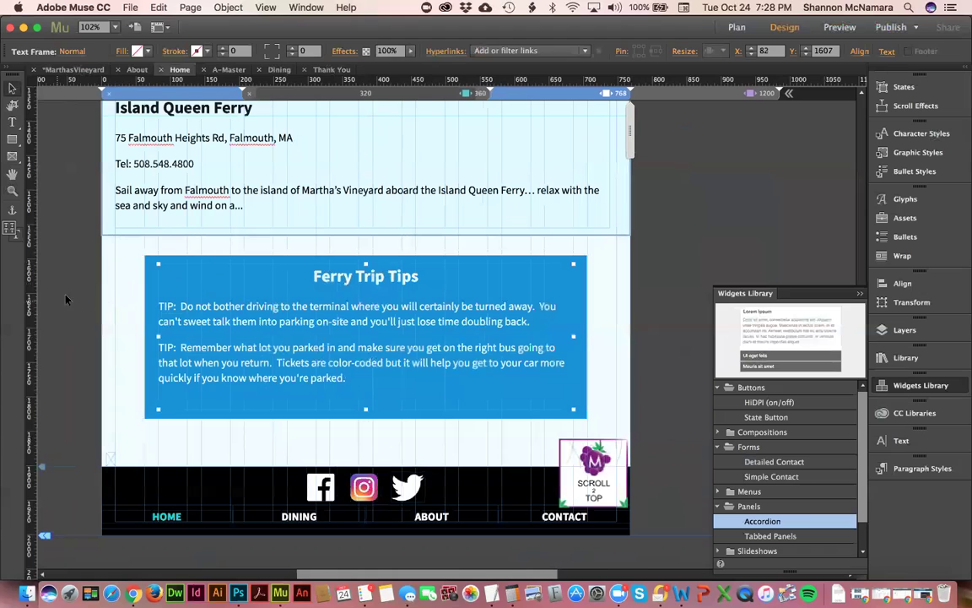
{"action": "left_click", "coordinate": [239, 320]}
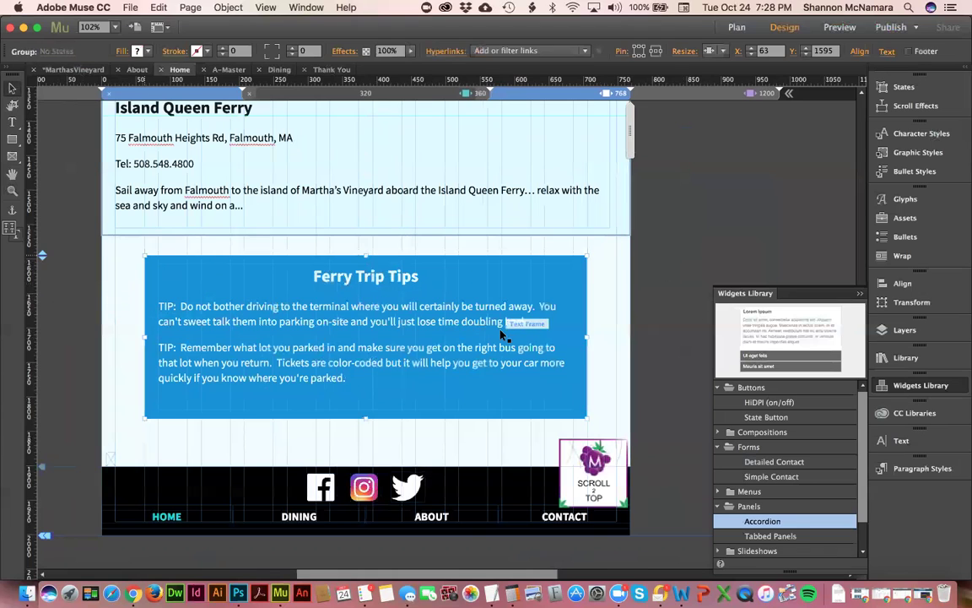
{"action": "left_click", "coordinate": [719, 51]}
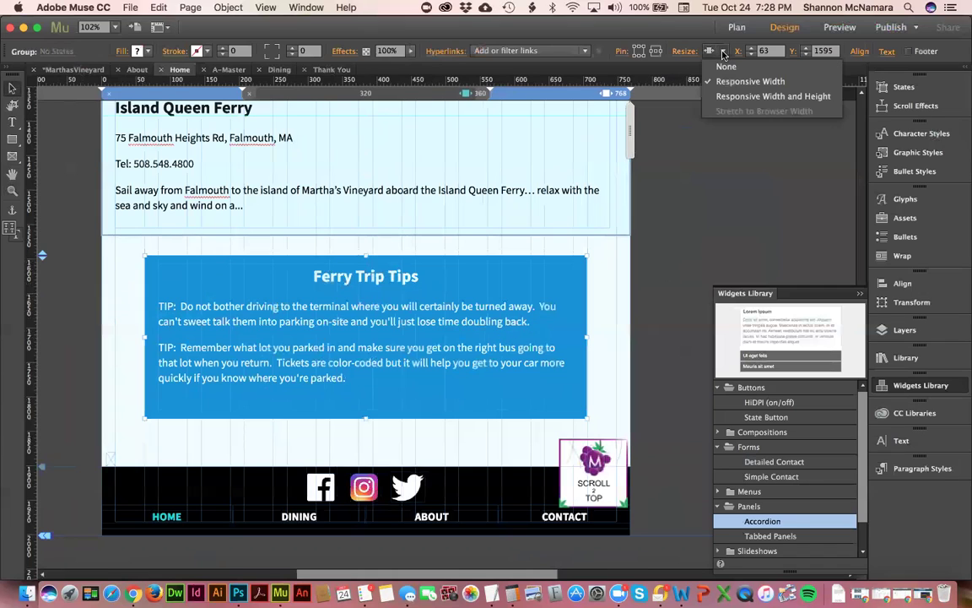
{"action": "left_click", "coordinate": [742, 96]}
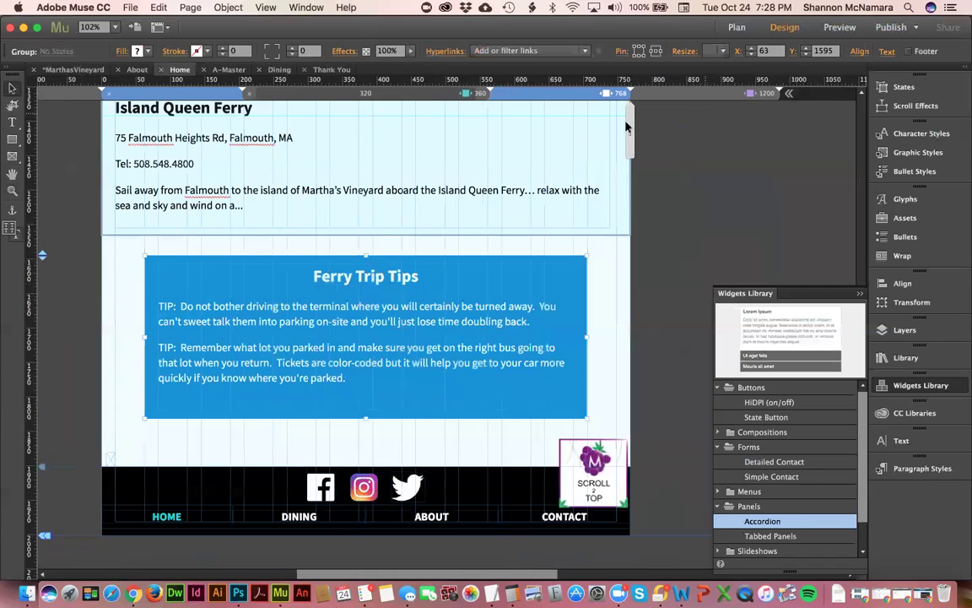
{"action": "left_click_drag", "start_coordinate": [620, 134], "coordinate": [576, 142]}
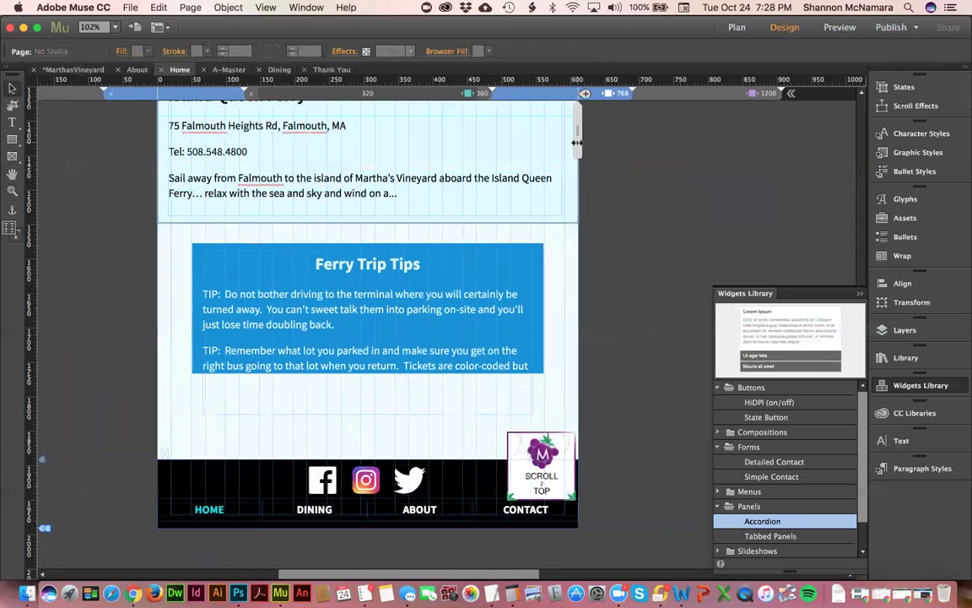
{"action": "left_click", "coordinate": [306, 236]}
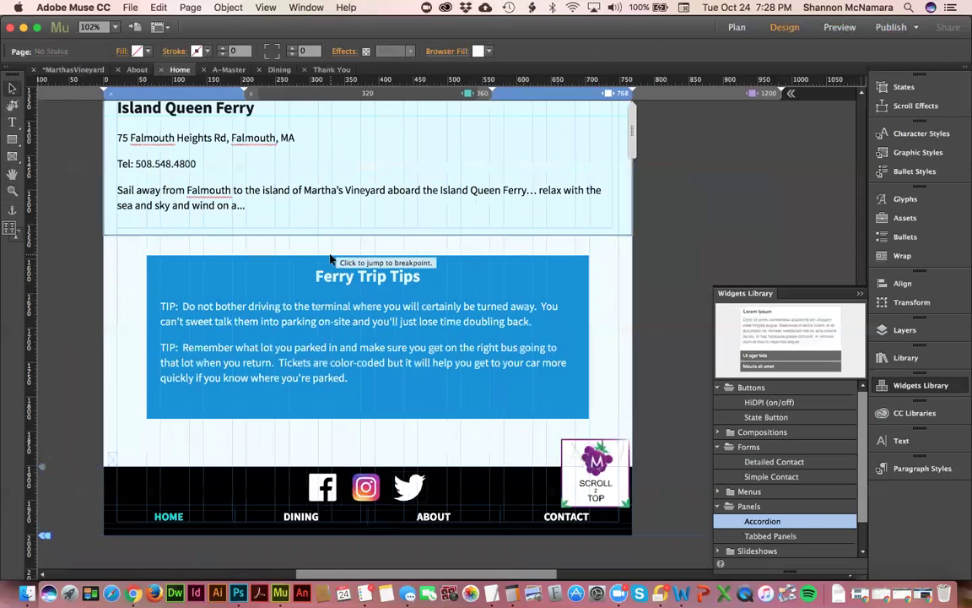
Step: Ungroup Ferry Trip Tips, set the blue rectangle to Responsive Width and Height and its text frame to Responsive Width, and regroup them
{"action": "left_click", "coordinate": [262, 268]}
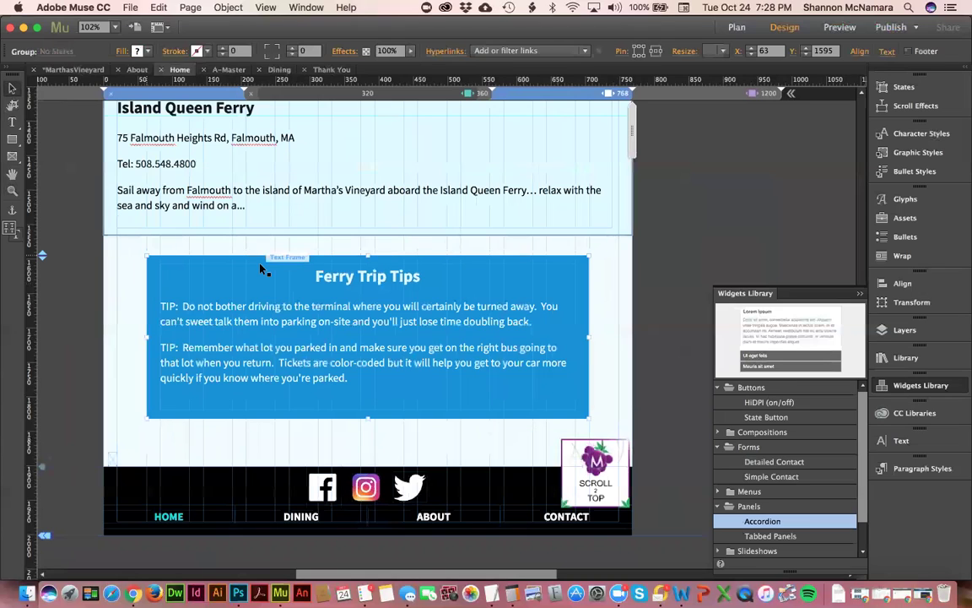
{"action": "left_click", "coordinate": [512, 306]}
{"action": "left_click", "coordinate": [569, 258]}
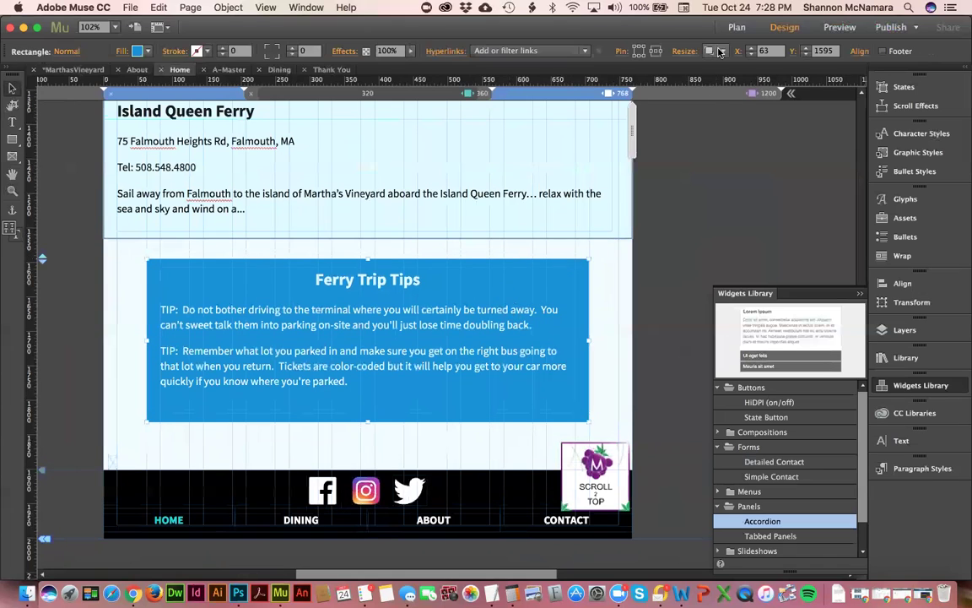
{"action": "left_click", "coordinate": [720, 52]}
{"action": "left_click", "coordinate": [740, 97]}
{"action": "left_click", "coordinate": [438, 312]}
{"action": "left_click", "coordinate": [723, 53]}
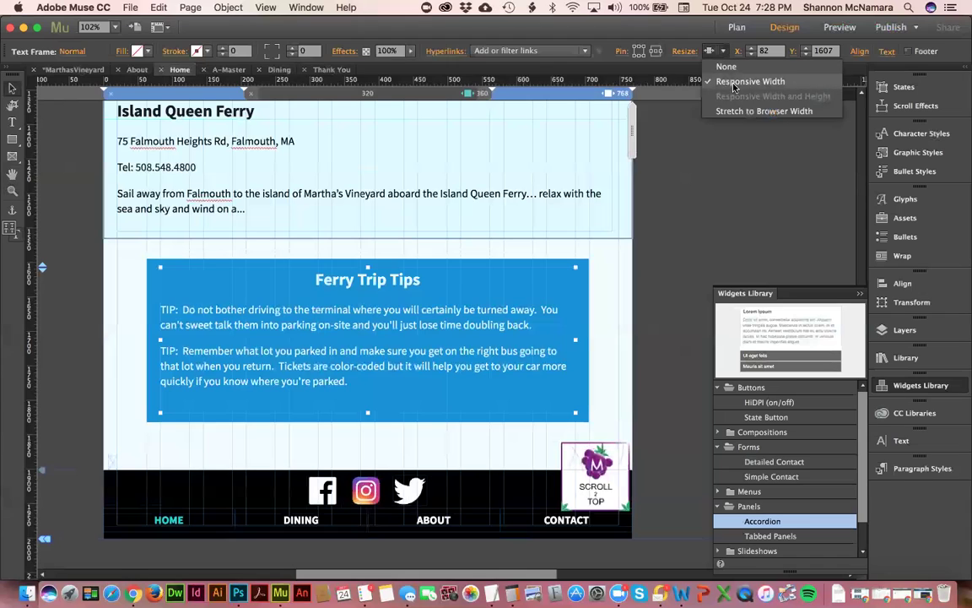
{"action": "left_click", "coordinate": [747, 80]}
{"action": "left_click", "coordinate": [545, 267], "text": "shift"}
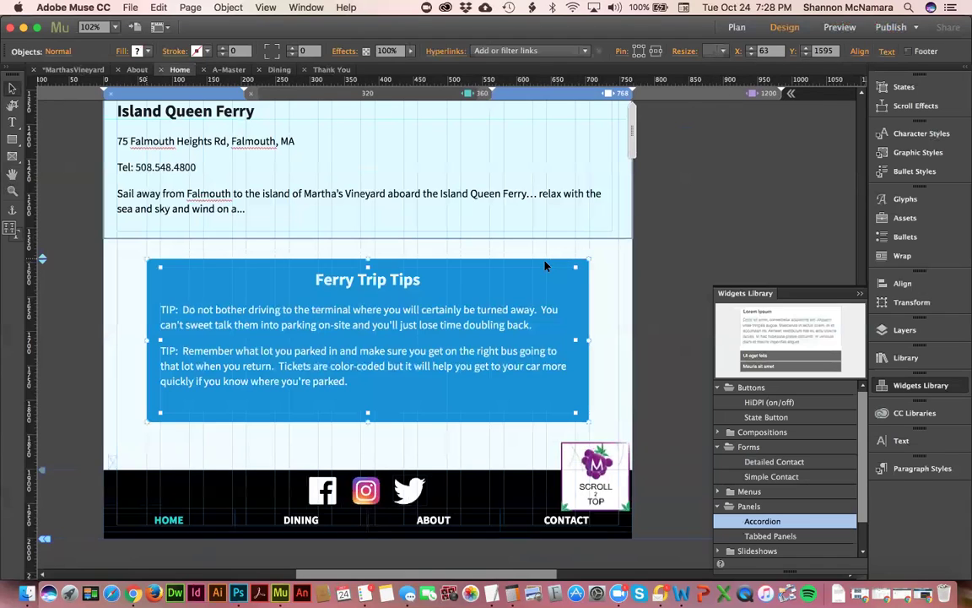
{"action": "key", "text": "super+g"}
Step: Examine the regrouped Ferry Trip Tips box at page widths of about 550 px and 955 px and return to the 768 px breakpoint
{"action": "left_click_drag", "start_coordinate": [620, 139], "coordinate": [559, 145]}
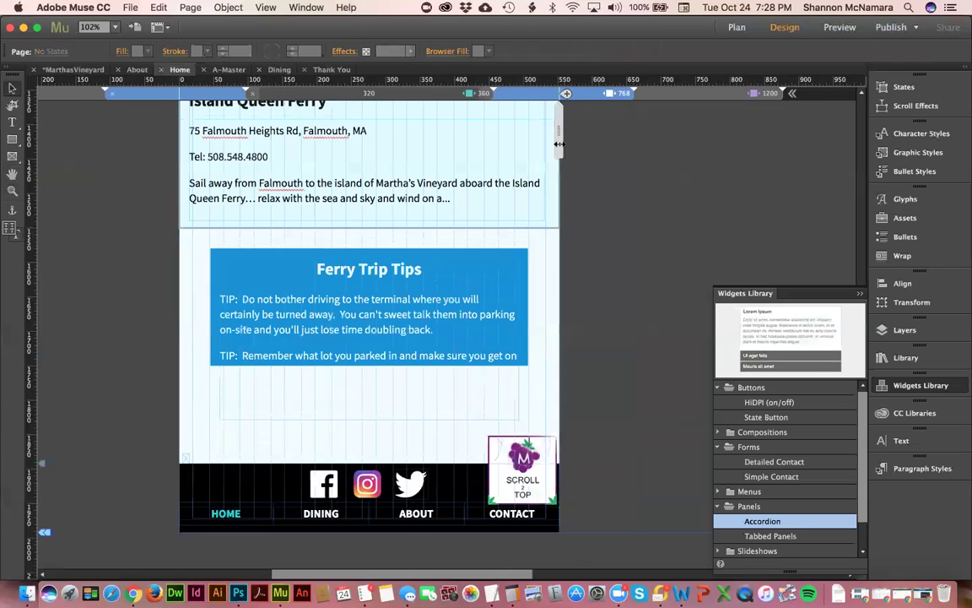
{"action": "left_click", "coordinate": [350, 250]}
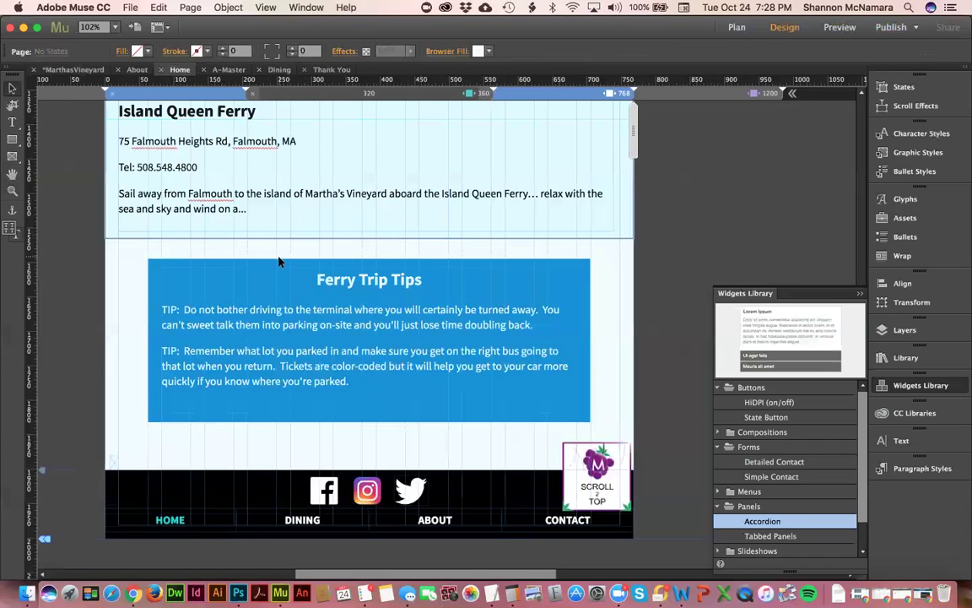
{"action": "left_click", "coordinate": [278, 264]}
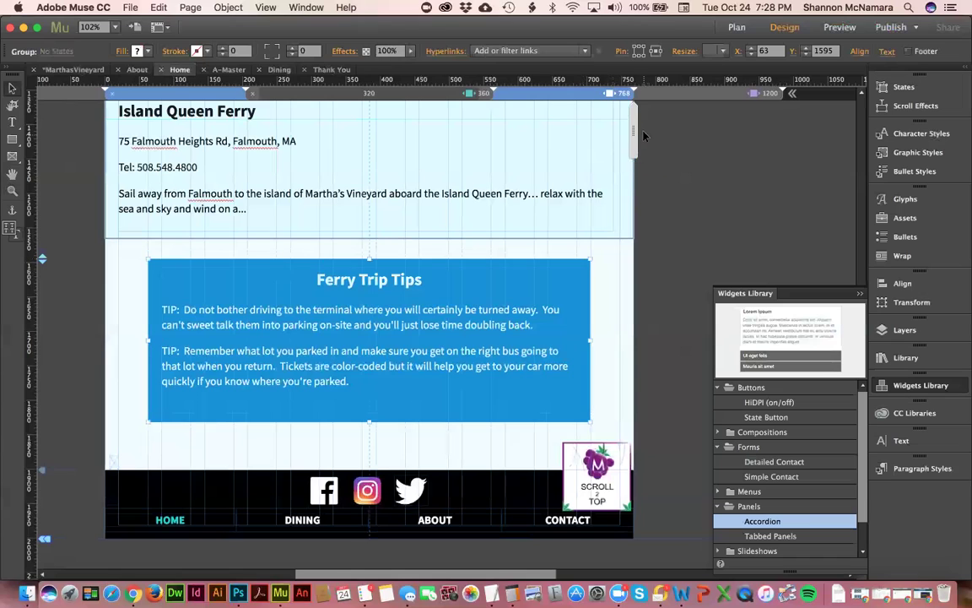
{"action": "left_click_drag", "start_coordinate": [697, 134], "coordinate": [732, 140]}
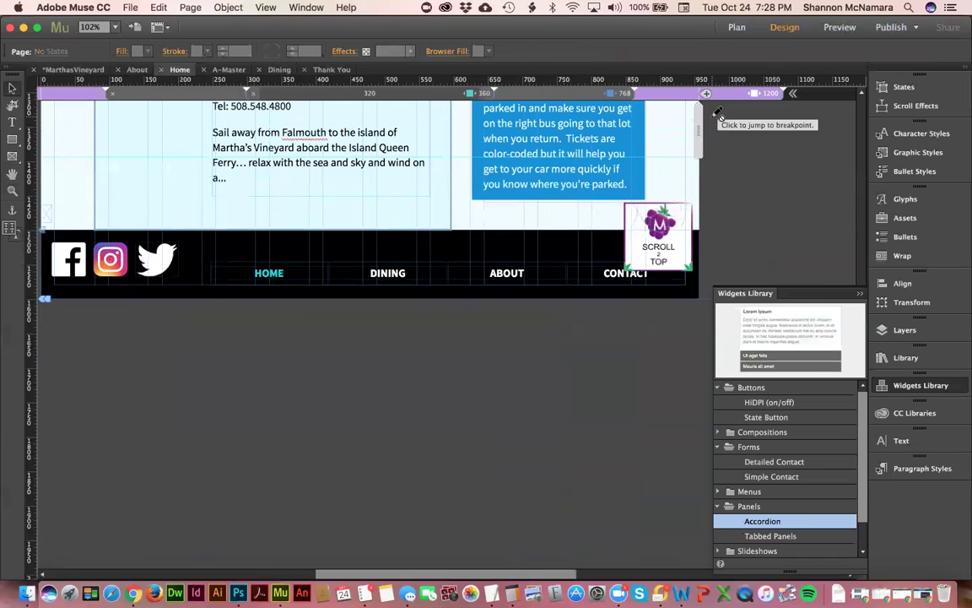
{"action": "left_click_drag", "start_coordinate": [697, 131], "coordinate": [637, 130]}
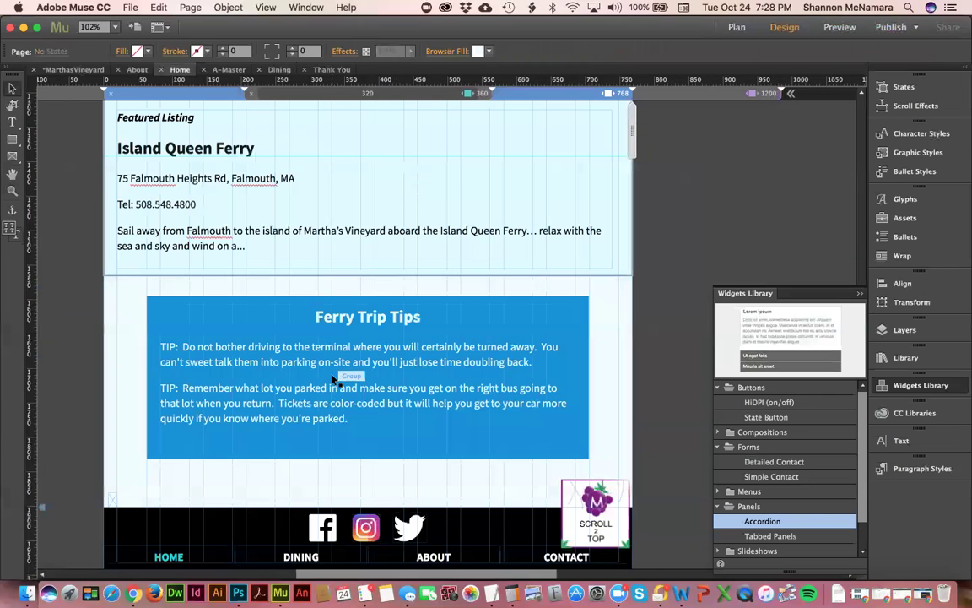
Step: Extend the blue rectangle inside the Ferry Trip Tips group downward to about 258 px high and test the group at about 510 px page width
{"action": "left_click", "coordinate": [282, 306]}
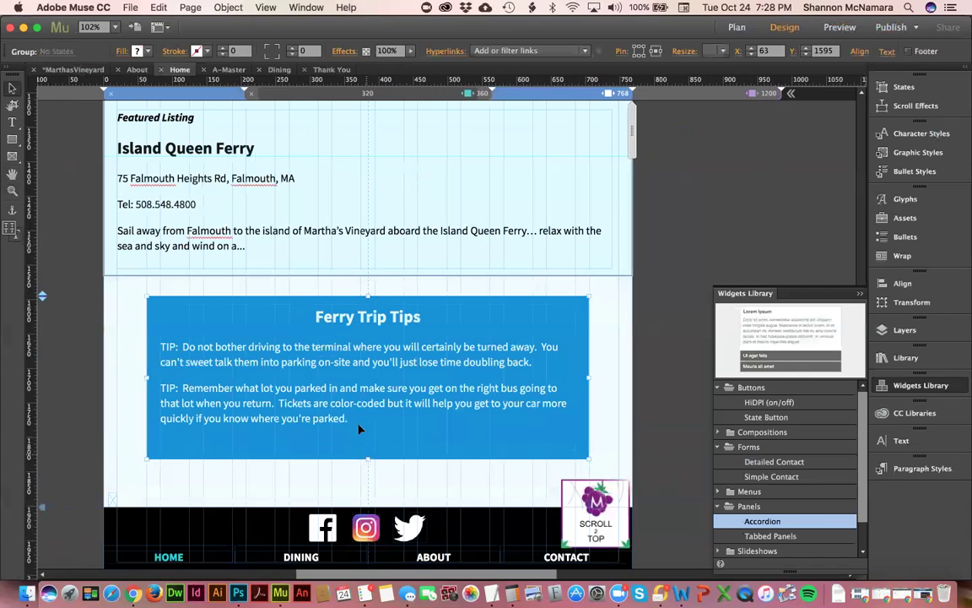
{"action": "left_click", "coordinate": [310, 365]}
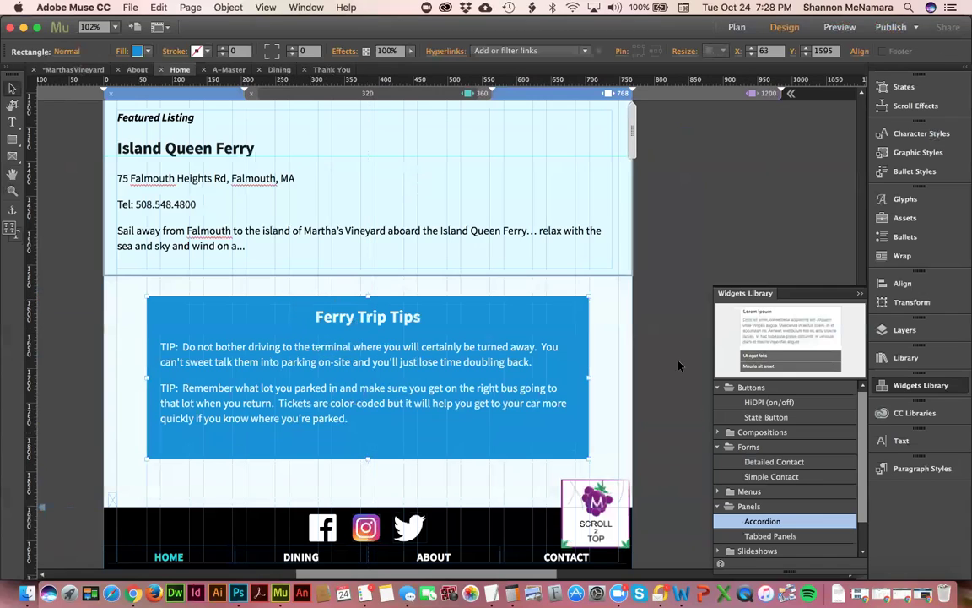
{"action": "left_click", "coordinate": [552, 350]}
{"action": "left_click", "coordinate": [552, 350]}
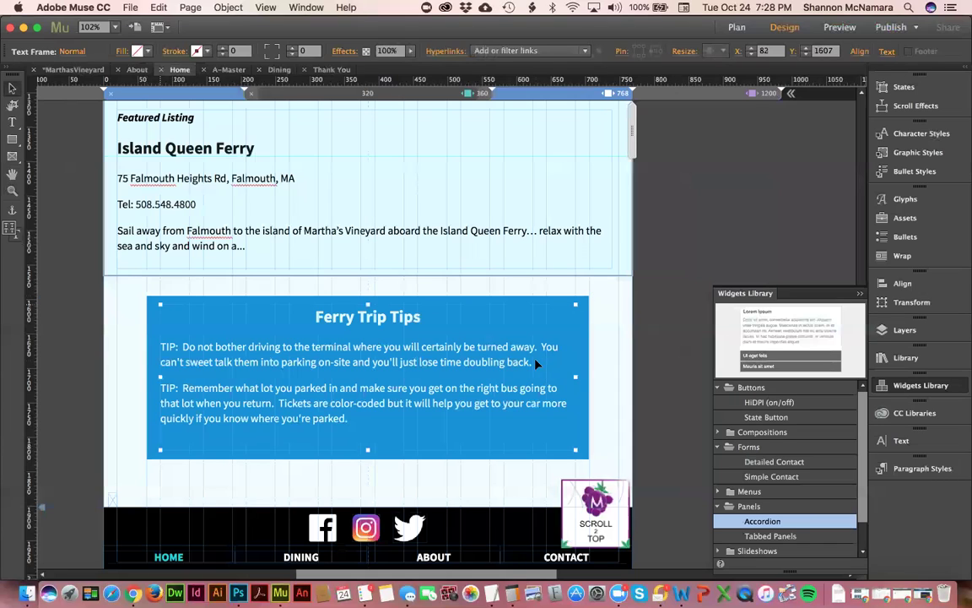
{"action": "left_click", "coordinate": [352, 457]}
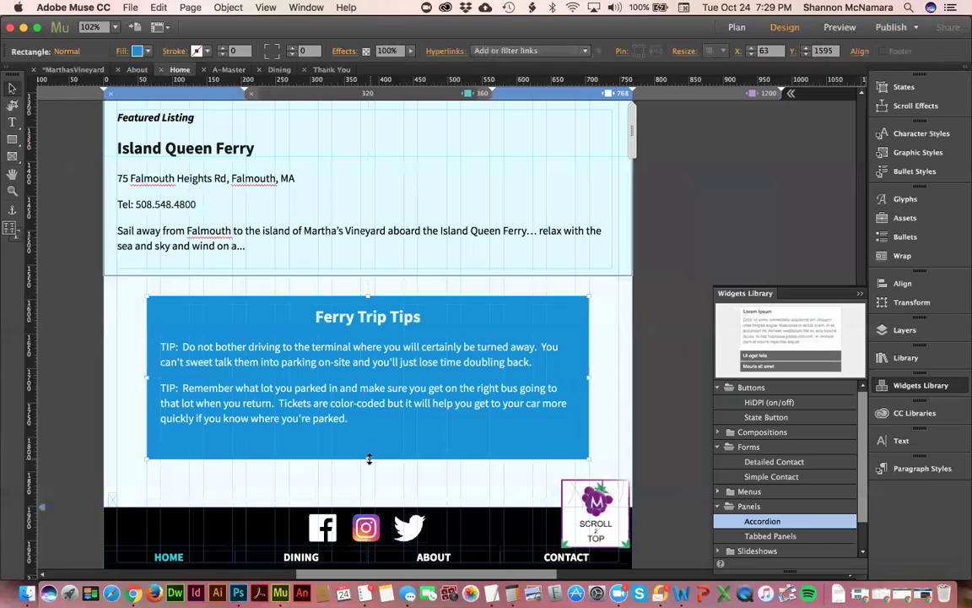
{"action": "left_click_drag", "start_coordinate": [368, 459], "coordinate": [368, 473]}
{"action": "left_click", "coordinate": [446, 394]}
{"action": "left_click", "coordinate": [633, 287]}
{"action": "left_click", "coordinate": [524, 342]}
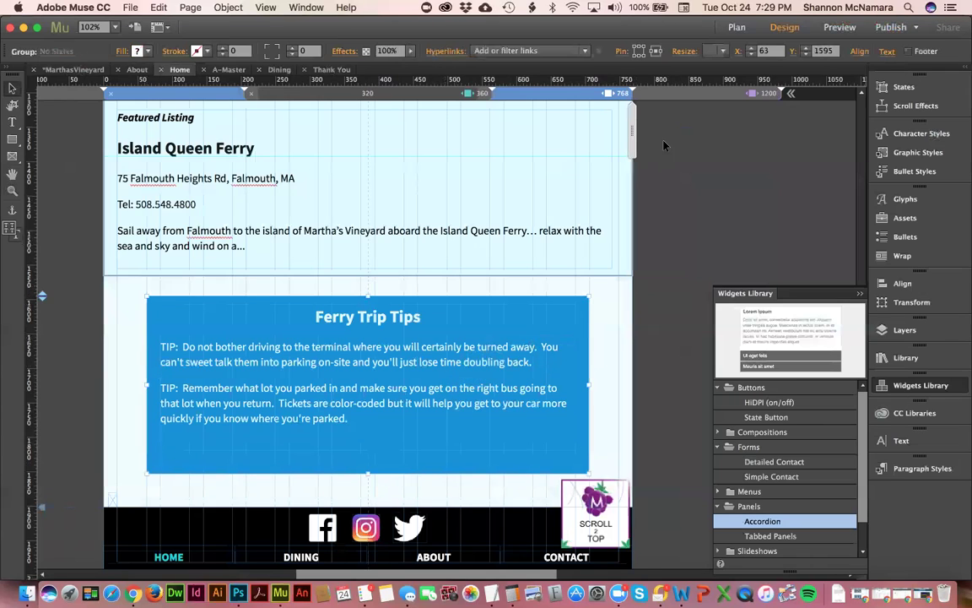
{"action": "left_click_drag", "start_coordinate": [615, 132], "coordinate": [546, 137]}
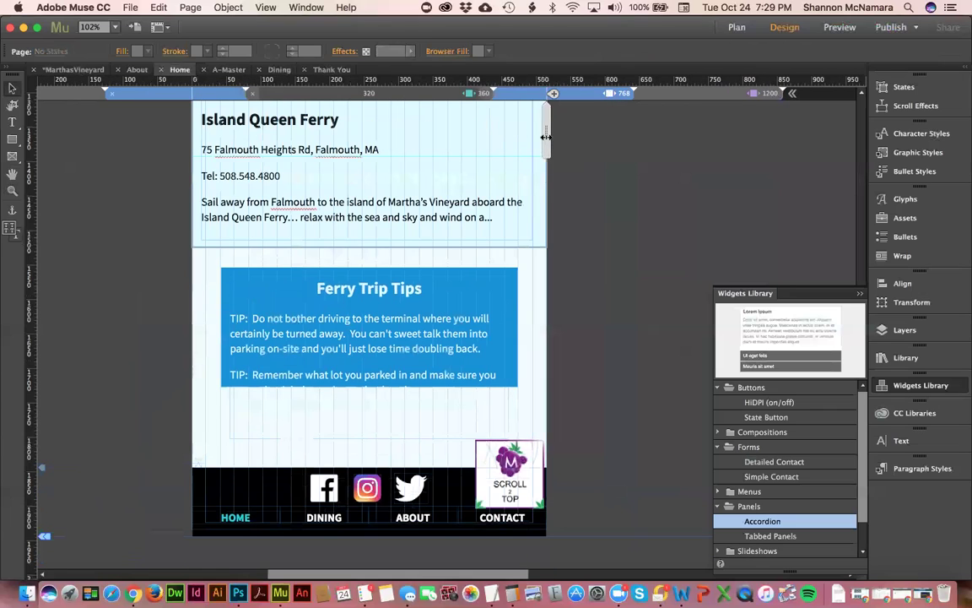
{"action": "left_click_drag", "start_coordinate": [528, 132], "coordinate": [520, 131]}
{"action": "left_click", "coordinate": [420, 360]}
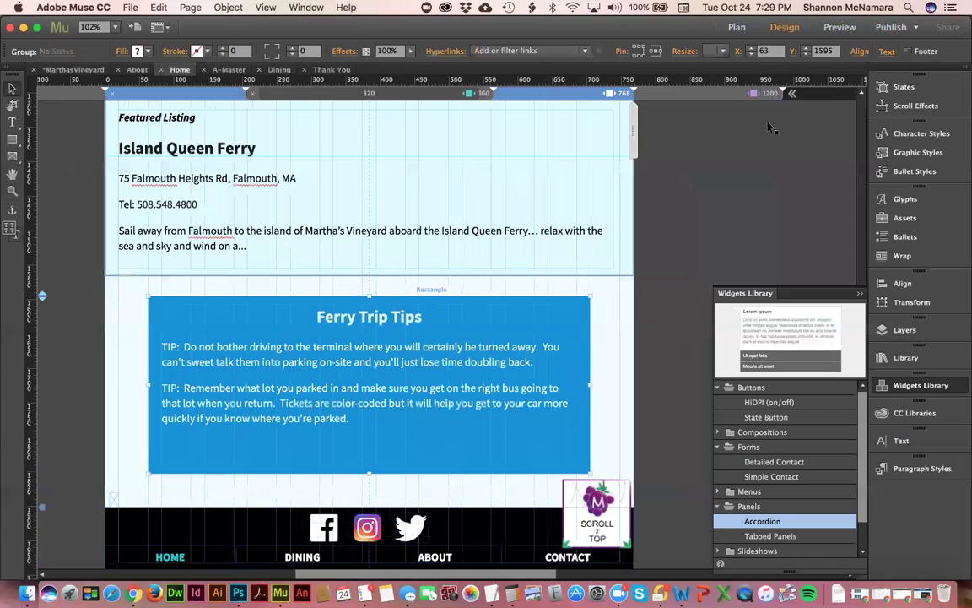
Step: Set the Ferry Trip Tips group's resize option to None and test it at a page width of about 585 px
{"action": "left_click", "coordinate": [273, 294]}
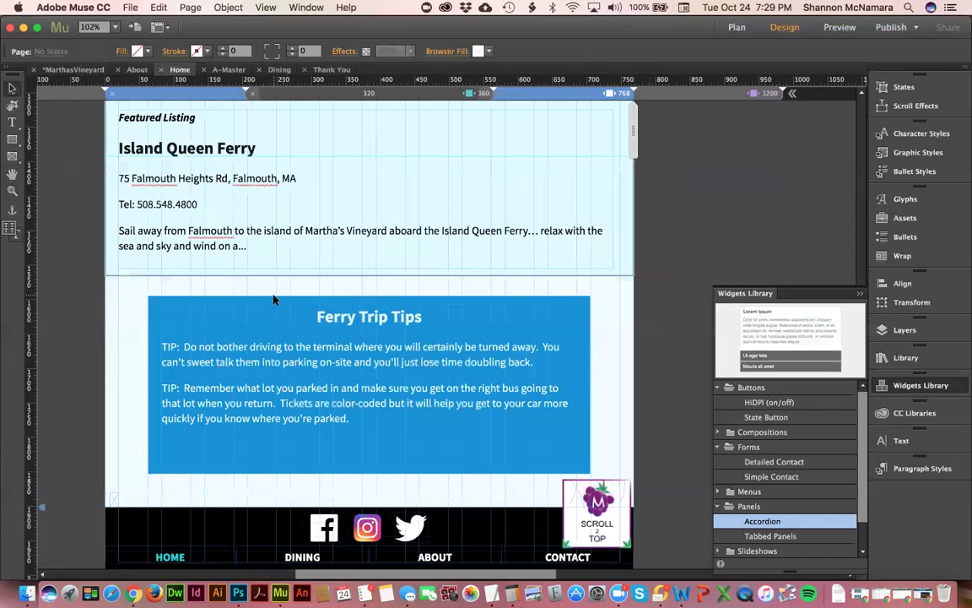
{"action": "left_click", "coordinate": [261, 308]}
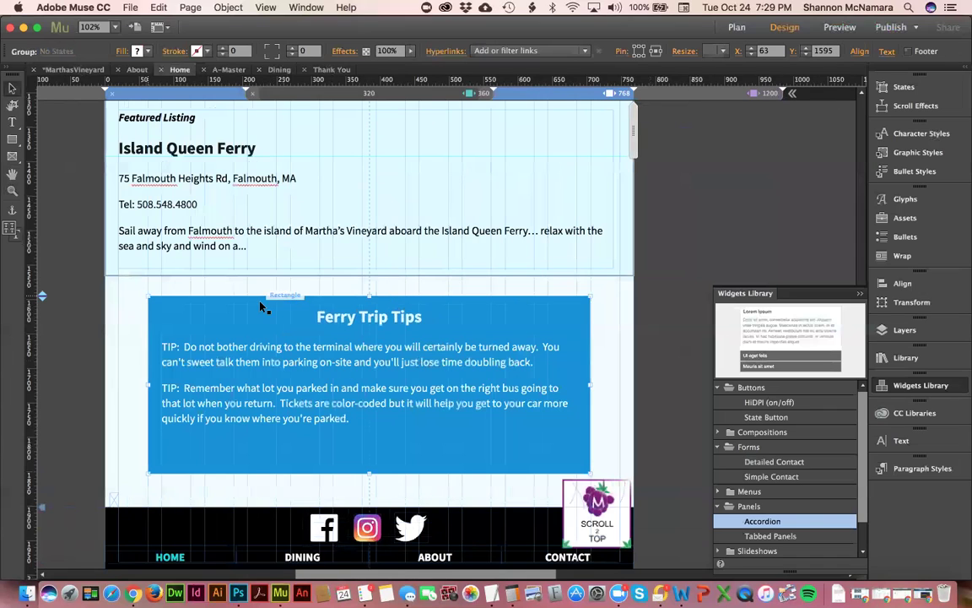
{"action": "left_click", "coordinate": [724, 52]}
{"action": "left_click", "coordinate": [723, 69]}
{"action": "left_click_drag", "start_coordinate": [633, 139], "coordinate": [571, 136]}
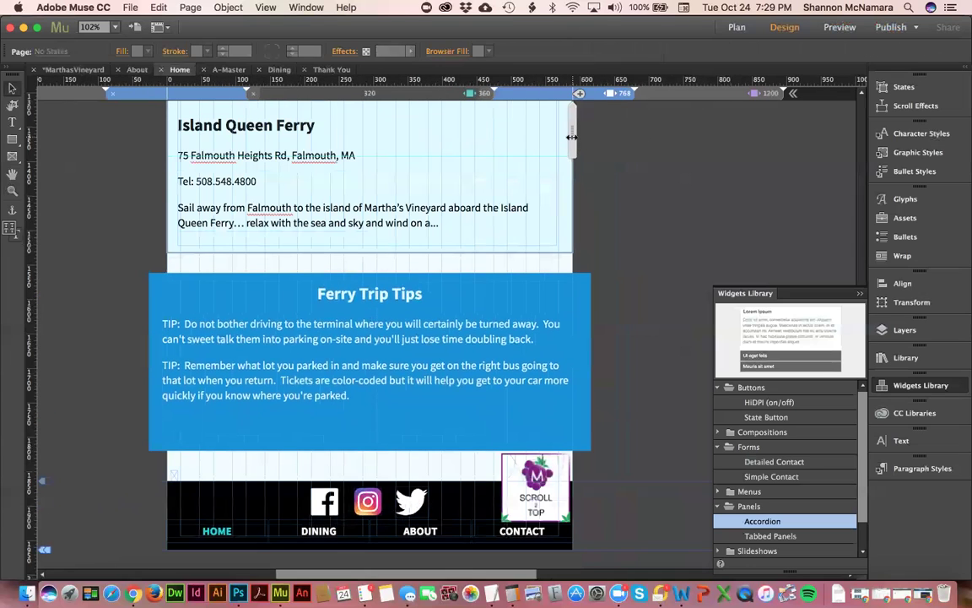
{"action": "key", "text": "super+z"}
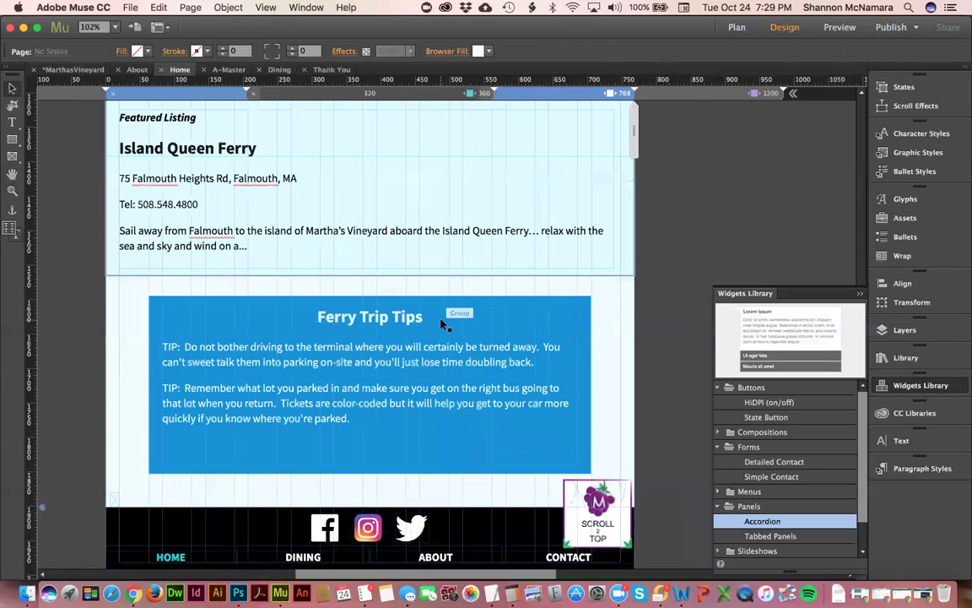
Step: Ungroup Ferry Trip Tips, set its text frame to Responsive Width and test the layout down to a page width of about 450 px
{"action": "left_click", "coordinate": [442, 323]}
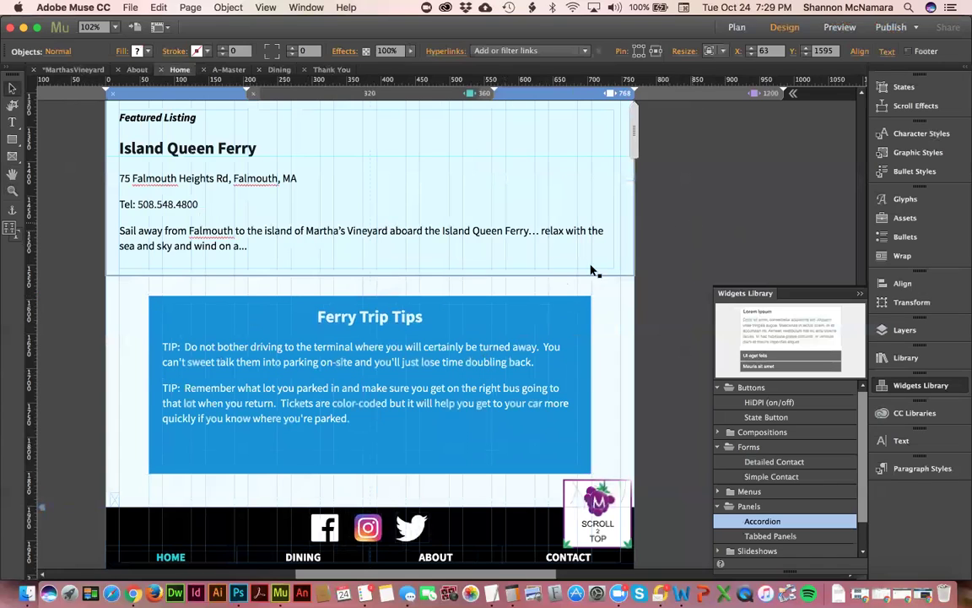
{"action": "left_click", "coordinate": [568, 304]}
{"action": "left_click", "coordinate": [726, 54]}
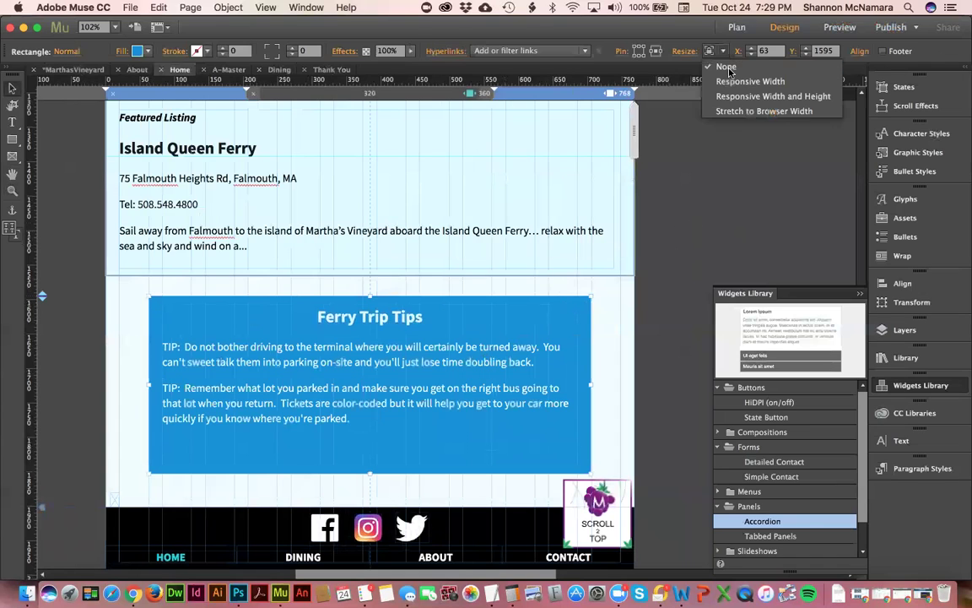
{"action": "left_click", "coordinate": [525, 310]}
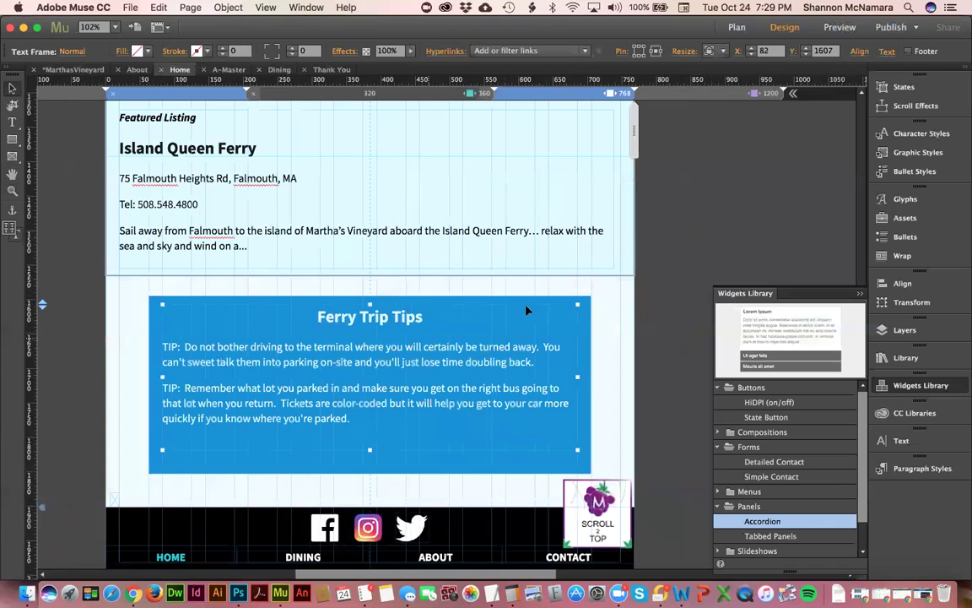
{"action": "left_click", "coordinate": [723, 52]}
{"action": "left_click", "coordinate": [733, 81]}
{"action": "left_click_drag", "start_coordinate": [633, 115], "coordinate": [580, 110]}
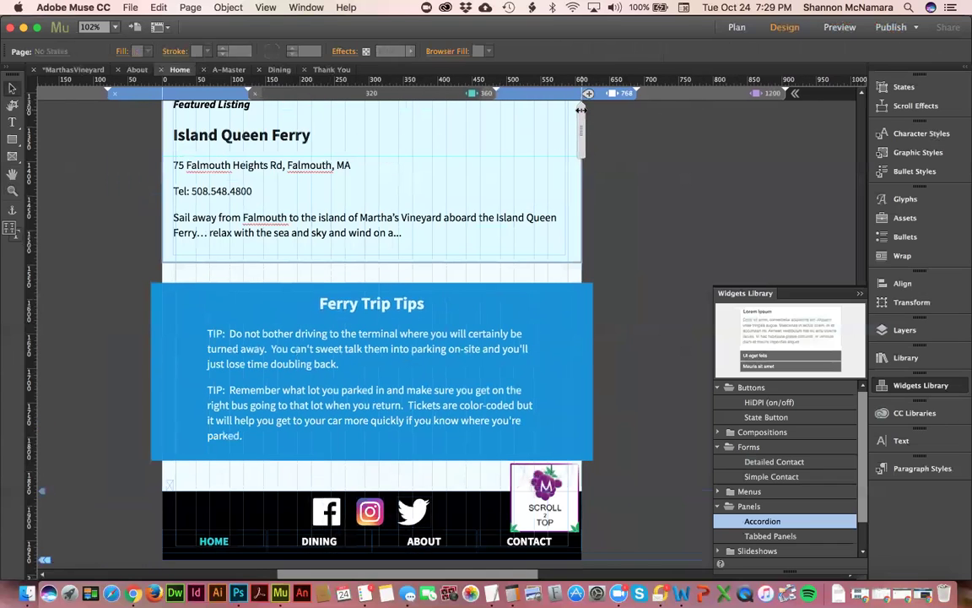
{"action": "left_click_drag", "start_coordinate": [581, 127], "coordinate": [525, 128]}
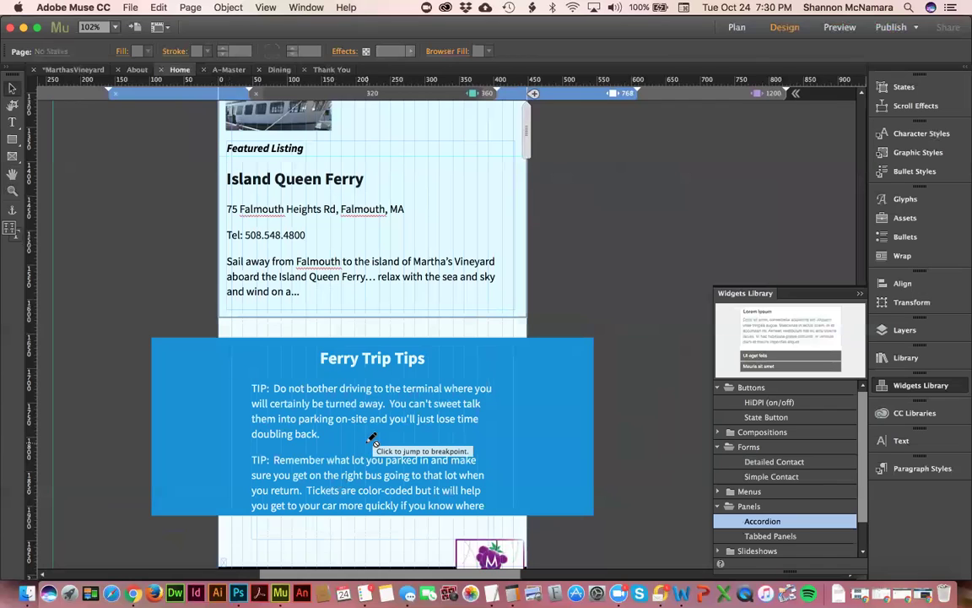
{"action": "left_click", "coordinate": [373, 438]}
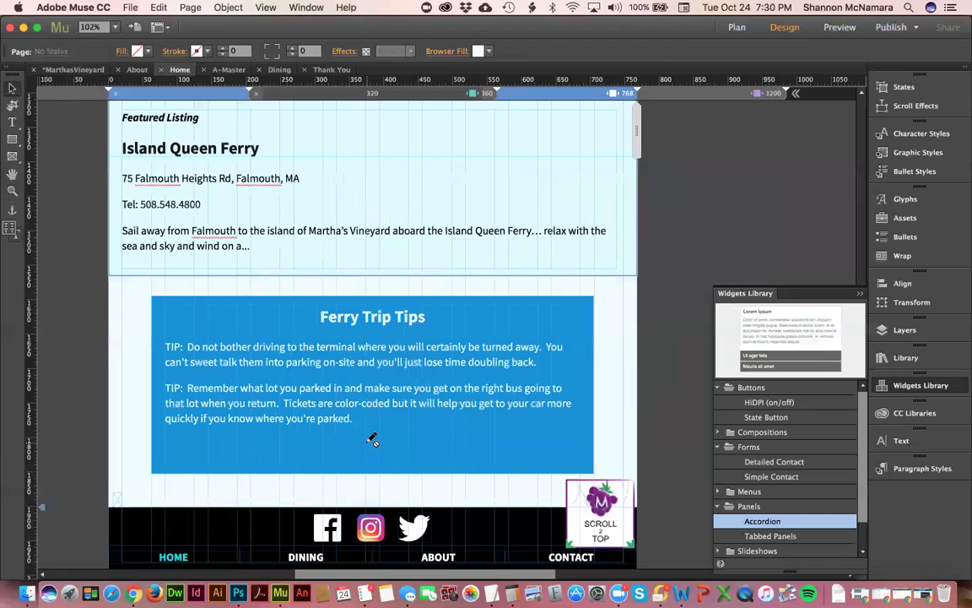
Step: Widen the blue rectangle behind the Ferry Trip Tips text on both sides to about 728 px, starting at X 20
{"action": "left_click", "coordinate": [161, 319]}
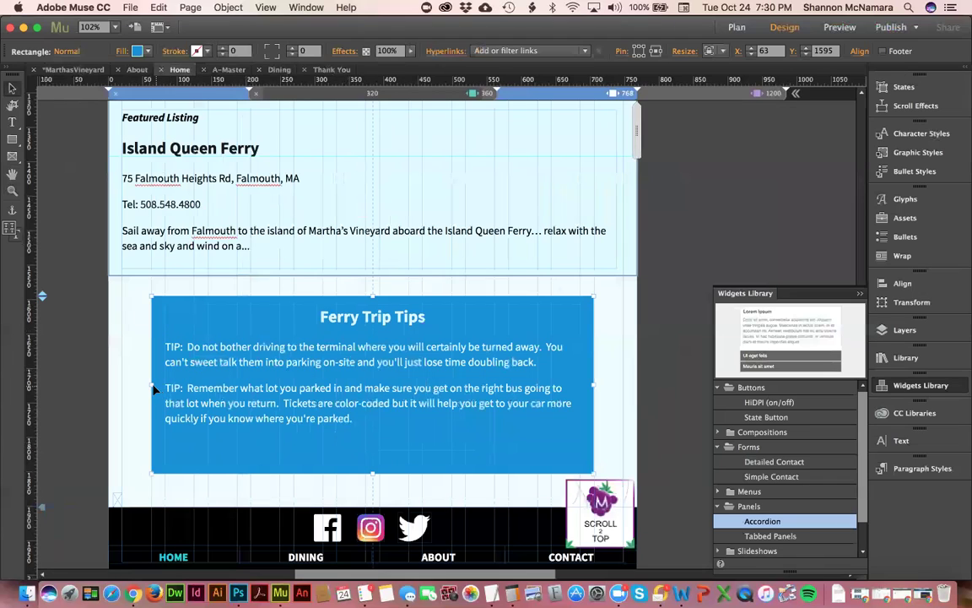
{"action": "left_click_drag", "start_coordinate": [153, 385], "coordinate": [124, 383]}
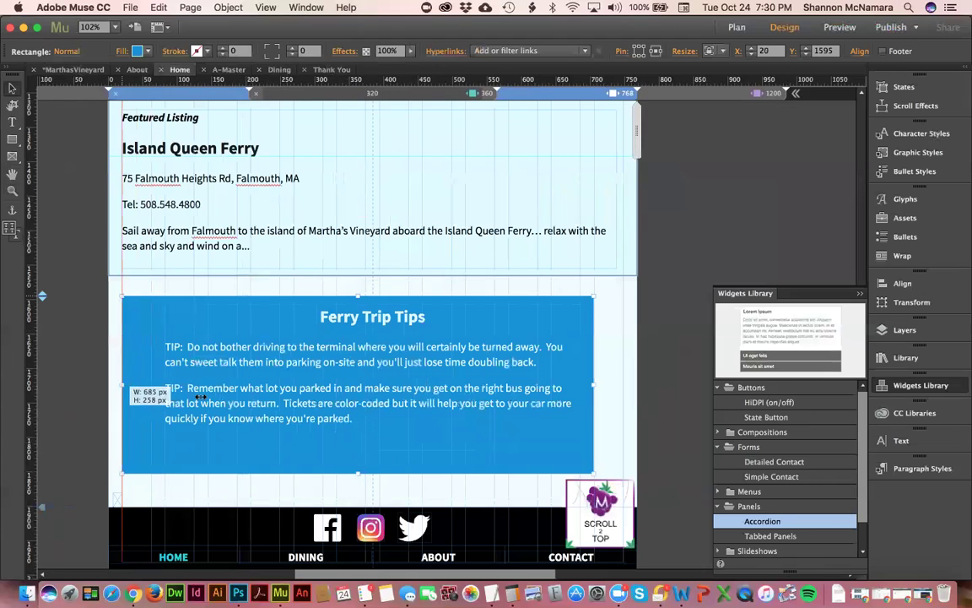
{"action": "left_click_drag", "start_coordinate": [594, 384], "coordinate": [623, 382]}
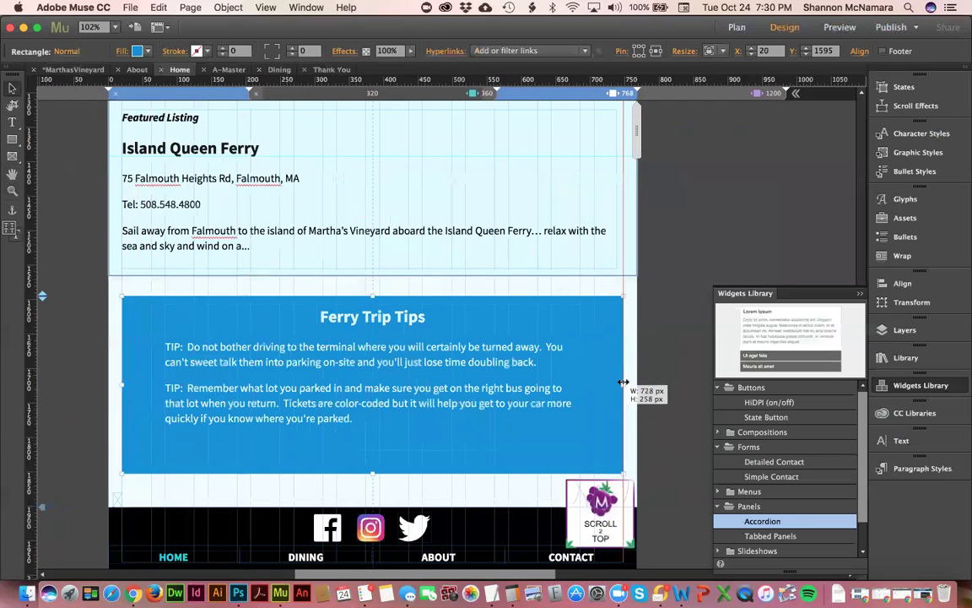
Step: Widen the Ferry Trip Tips text frame on both sides, starting at about X 35, and extend it down almost to the rectangle's lower edge
{"action": "left_click", "coordinate": [463, 390]}
{"action": "left_click_drag", "start_coordinate": [161, 377], "coordinate": [132, 377]}
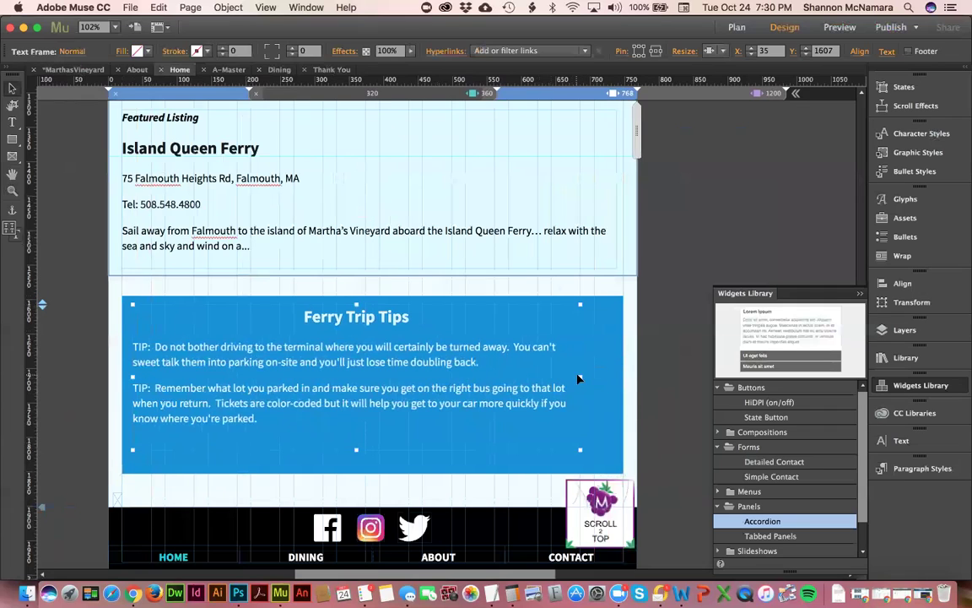
{"action": "left_click_drag", "start_coordinate": [596, 374], "coordinate": [613, 376]}
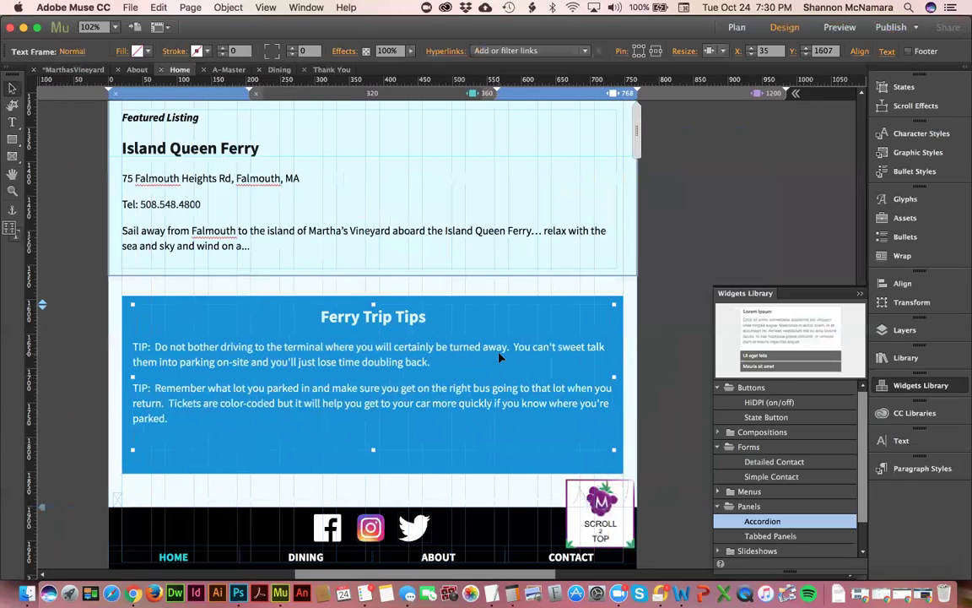
{"action": "left_click_drag", "start_coordinate": [374, 449], "coordinate": [380, 469]}
Step: Group the blue rectangle with its text frame and test the layout from 768 px down to the 360 px breakpoint
{"action": "left_click", "coordinate": [476, 300], "text": "shift"}
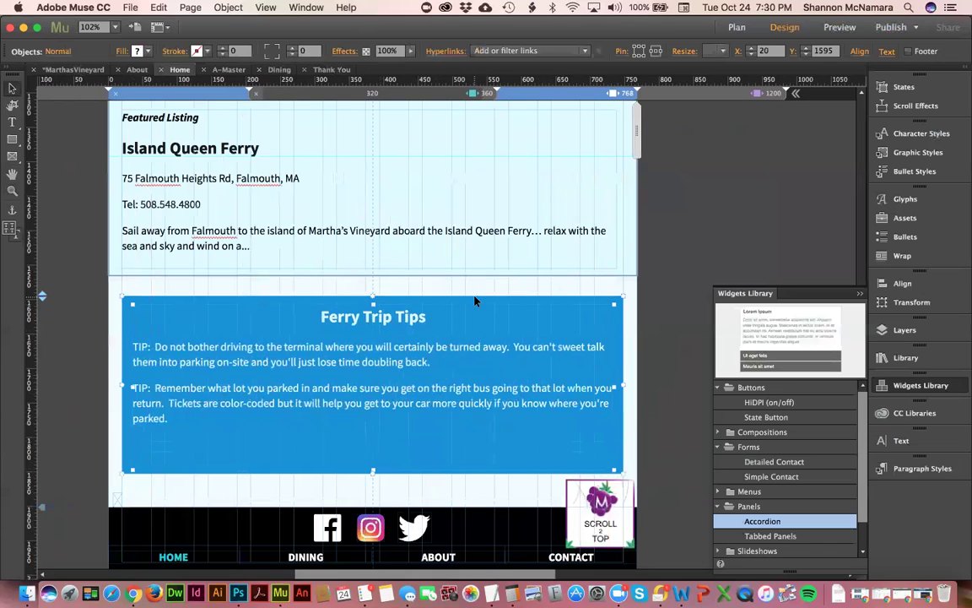
{"action": "key", "text": "super+g"}
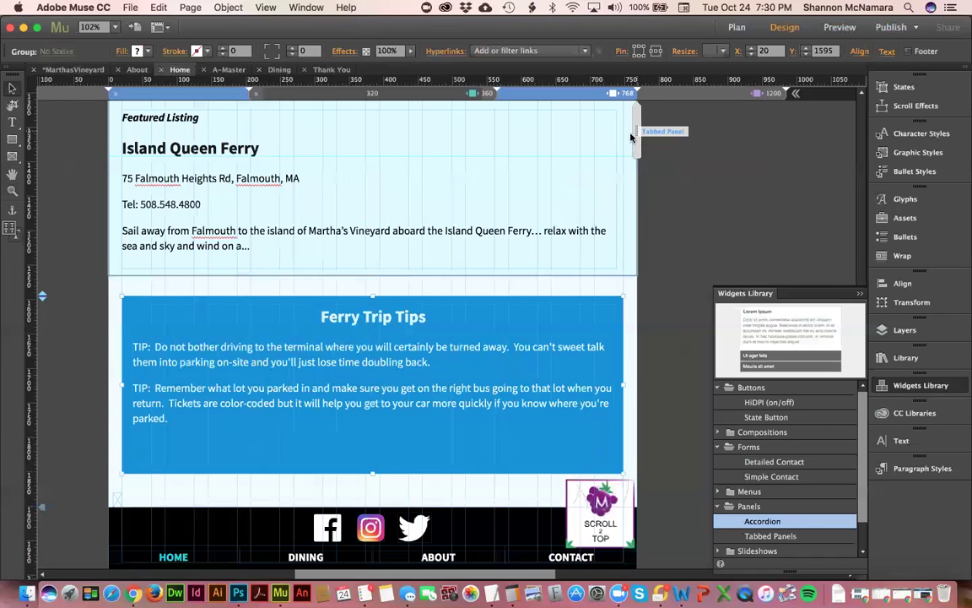
{"action": "left_click_drag", "start_coordinate": [631, 136], "coordinate": [594, 143]}
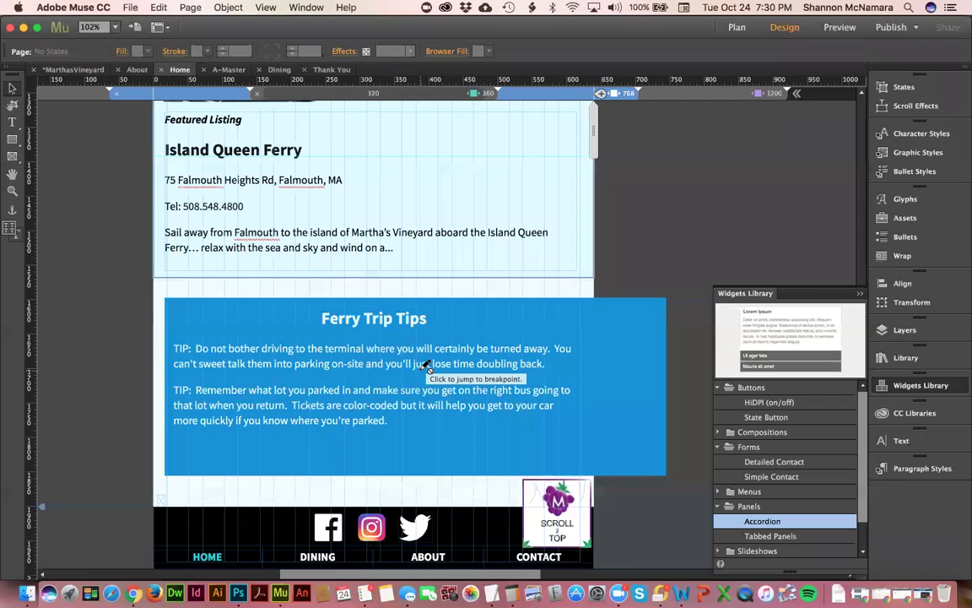
{"action": "key", "text": "super+z"}
{"action": "left_click", "coordinate": [421, 301]}
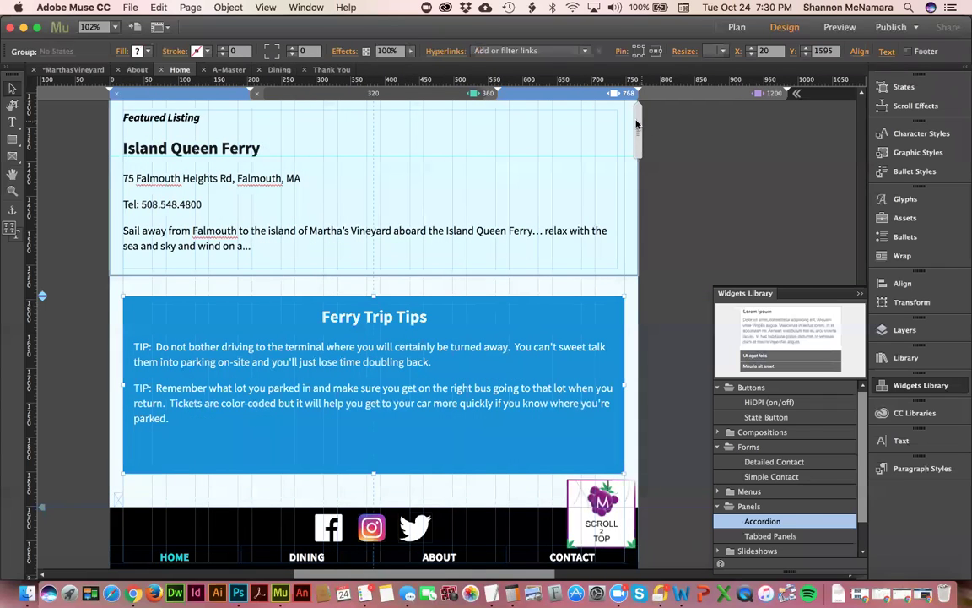
{"action": "left_click_drag", "start_coordinate": [636, 124], "coordinate": [516, 115]}
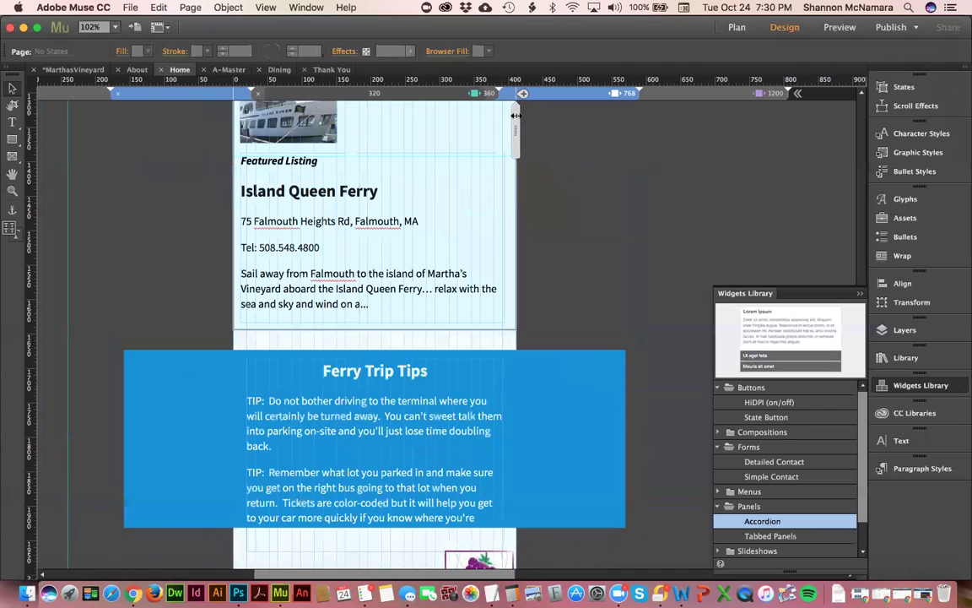
{"action": "left_click_drag", "start_coordinate": [515, 113], "coordinate": [504, 114]}
{"action": "scroll", "coordinate": [468, 391], "scroll_direction": "down", "scroll_amount": 4}
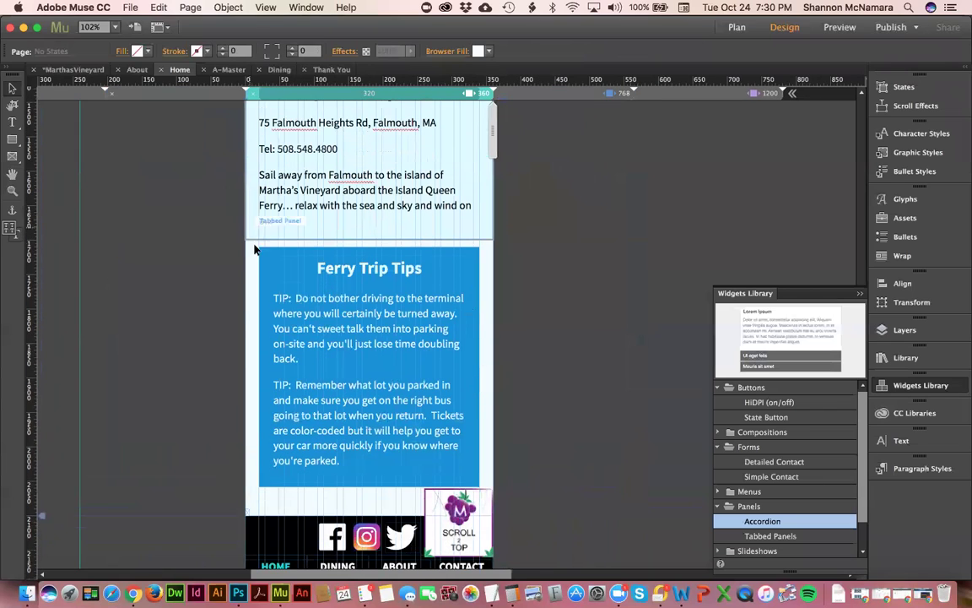
Step: Compare the Ferry Trip Tips group at the 360 px breakpoint with page widths of about 446 px and 385 px
{"action": "left_click", "coordinate": [272, 255]}
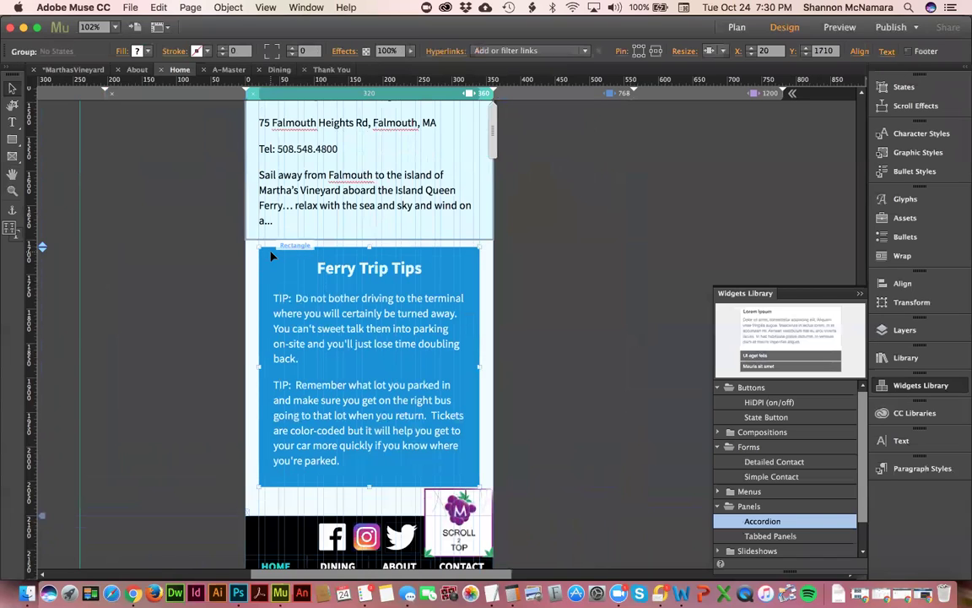
{"action": "left_click", "coordinate": [271, 255]}
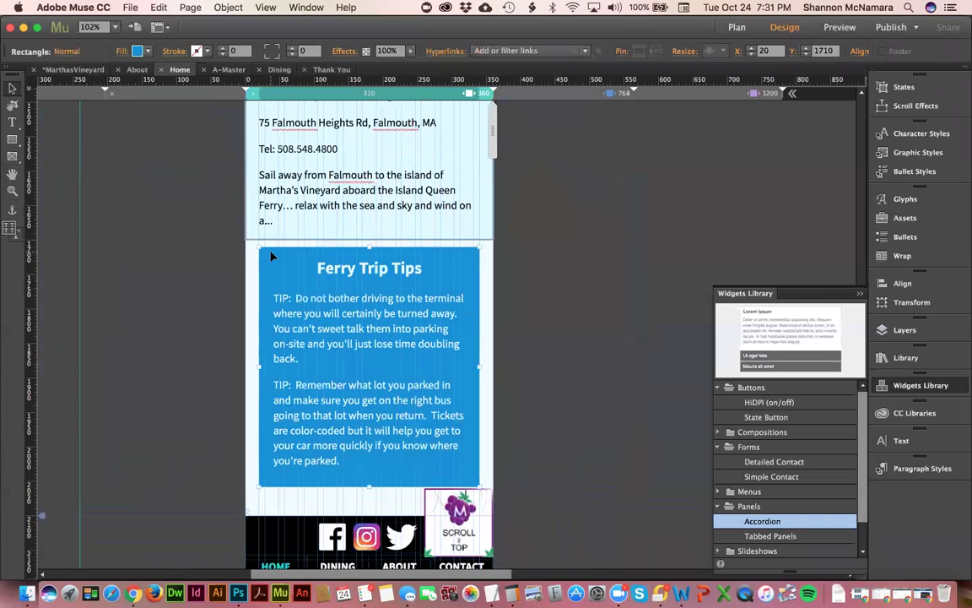
{"action": "left_click_drag", "start_coordinate": [505, 143], "coordinate": [562, 313]}
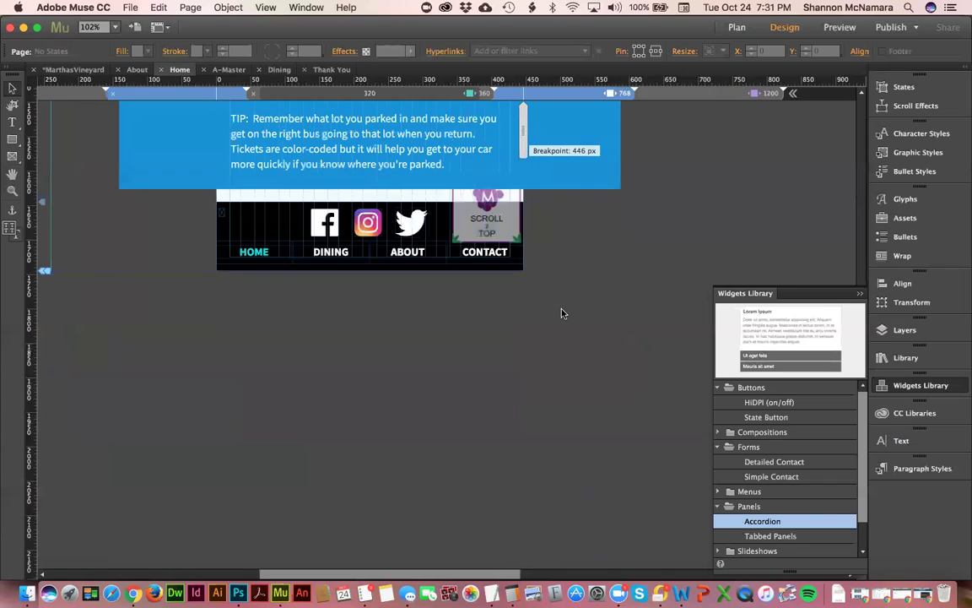
{"action": "scroll", "coordinate": [562, 313], "scroll_direction": "up", "scroll_amount": 6}
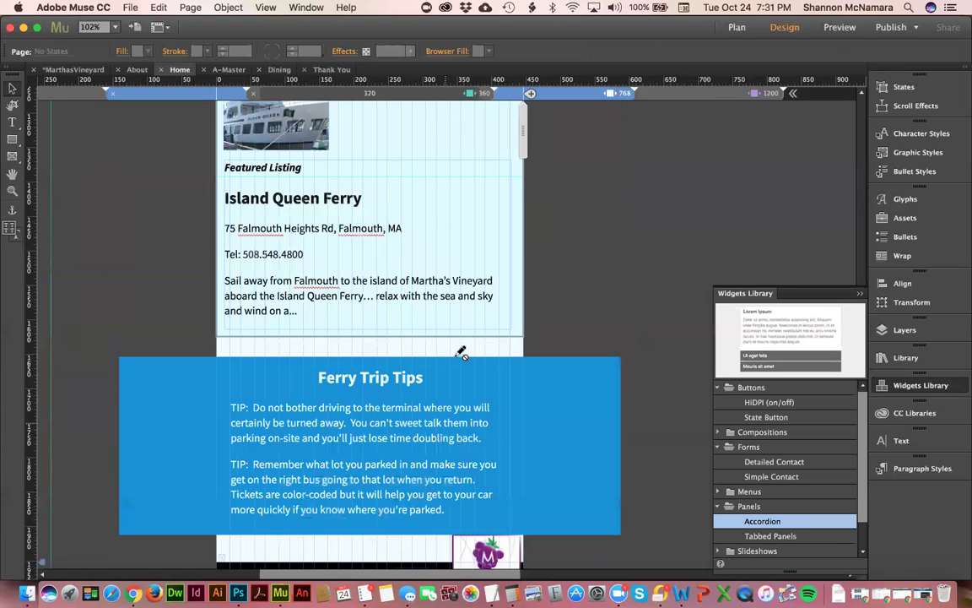
{"action": "mouse_move", "coordinate": [500, 131]}
{"action": "left_mouse_down"}
{"action": "mouse_move", "coordinate": [511, 129]}
{"action": "mouse_move", "coordinate": [499, 131]}
{"action": "left_mouse_up"}
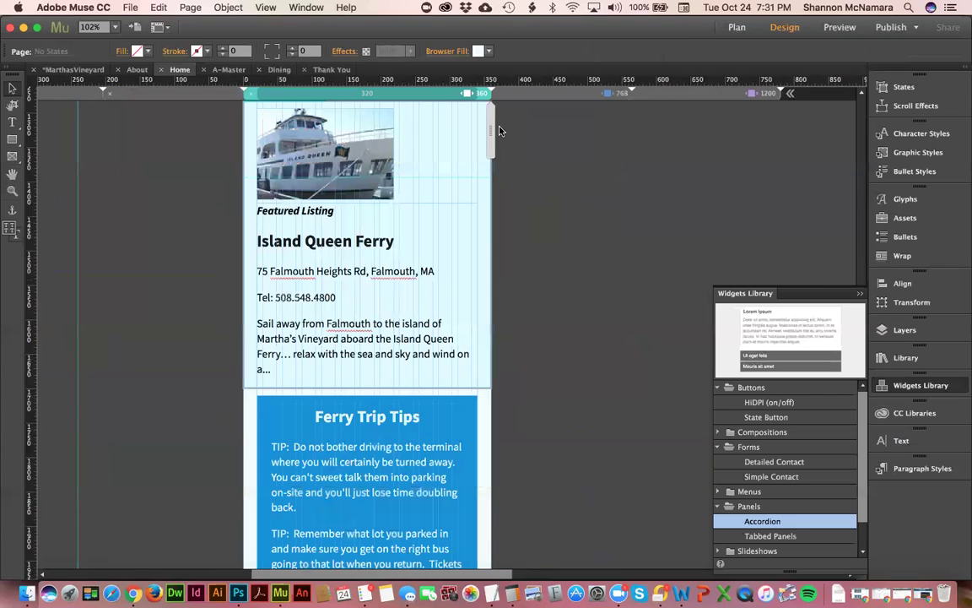
{"action": "left_click_drag", "start_coordinate": [496, 128], "coordinate": [501, 128]}
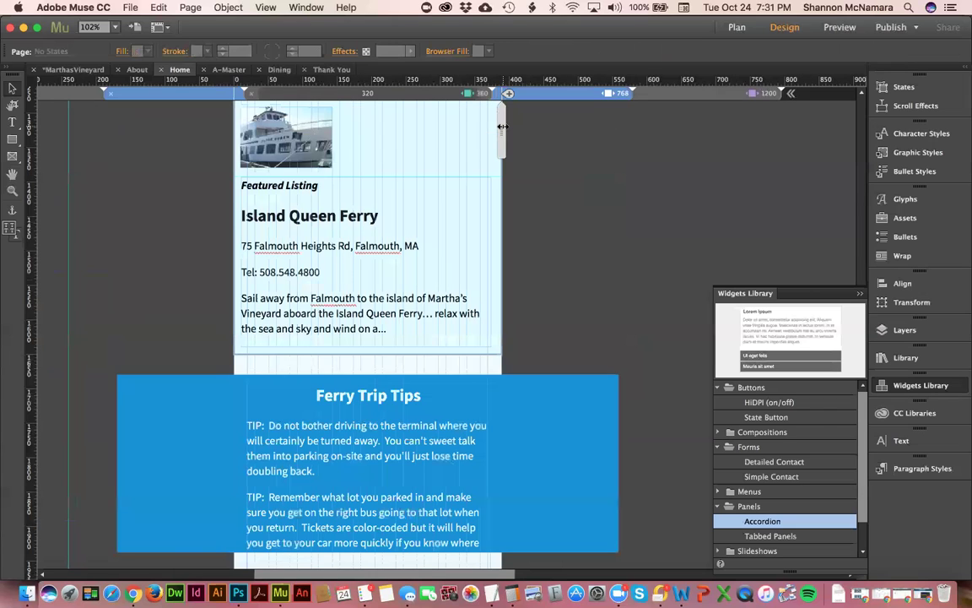
{"action": "scroll", "coordinate": [581, 384], "scroll_direction": "down", "scroll_amount": 5}
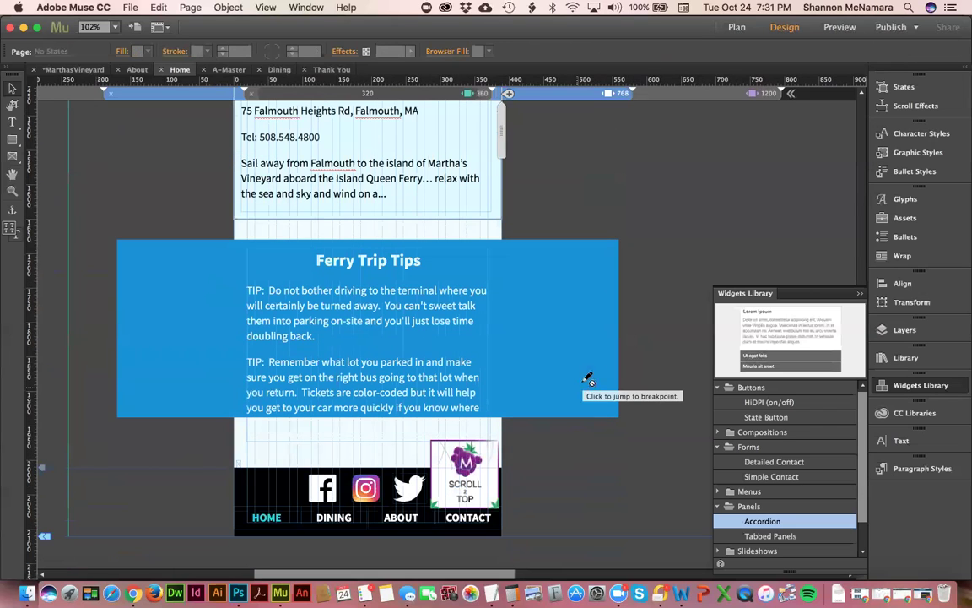
{"action": "left_click", "coordinate": [586, 262]}
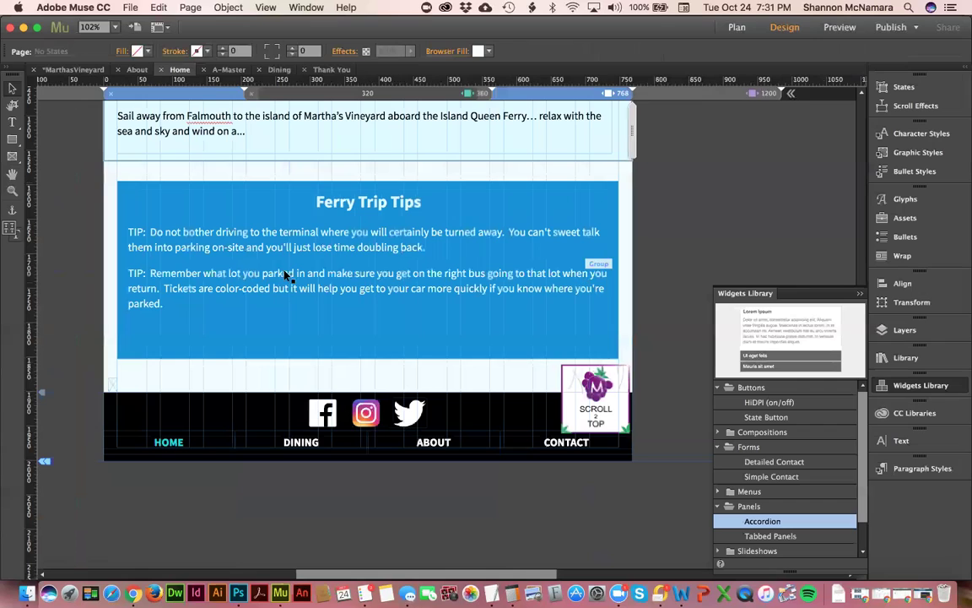
Step: At the 768 px breakpoint, stretch the Ferry Trip Tips group down to just above the footer and inspect its text frame and rectangle
{"action": "left_click", "coordinate": [209, 187]}
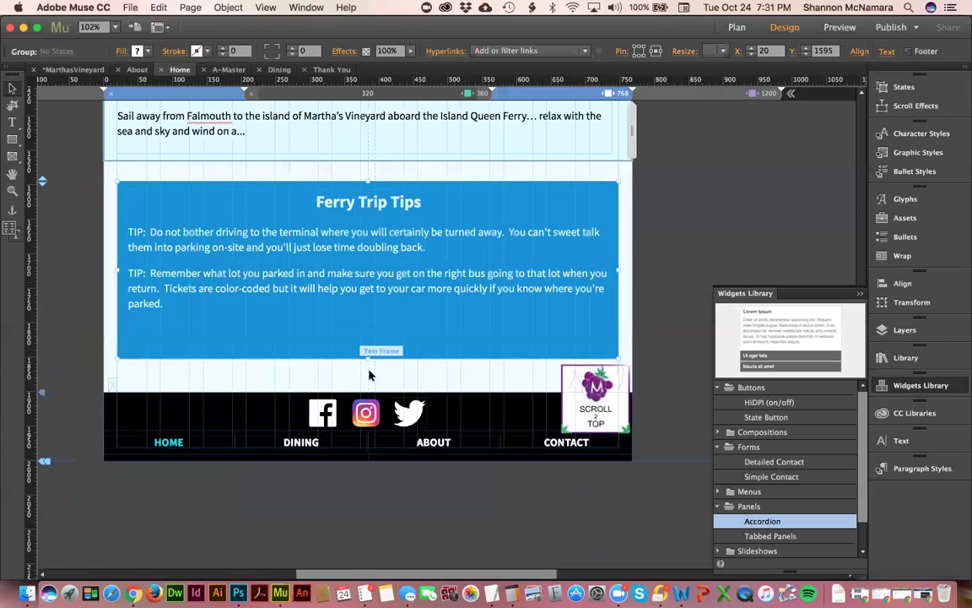
{"action": "left_click_drag", "start_coordinate": [366, 359], "coordinate": [369, 386]}
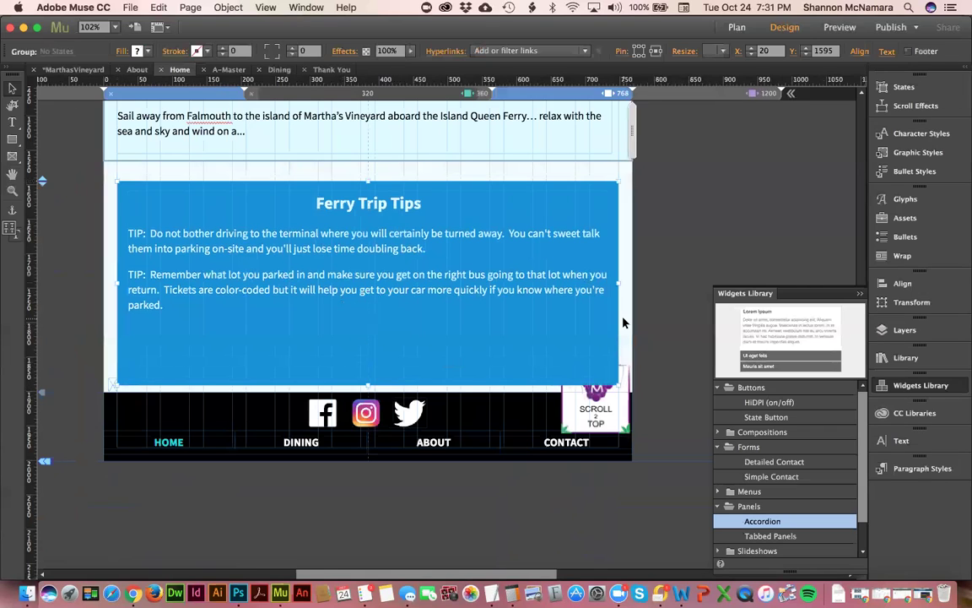
{"action": "left_click", "coordinate": [426, 239]}
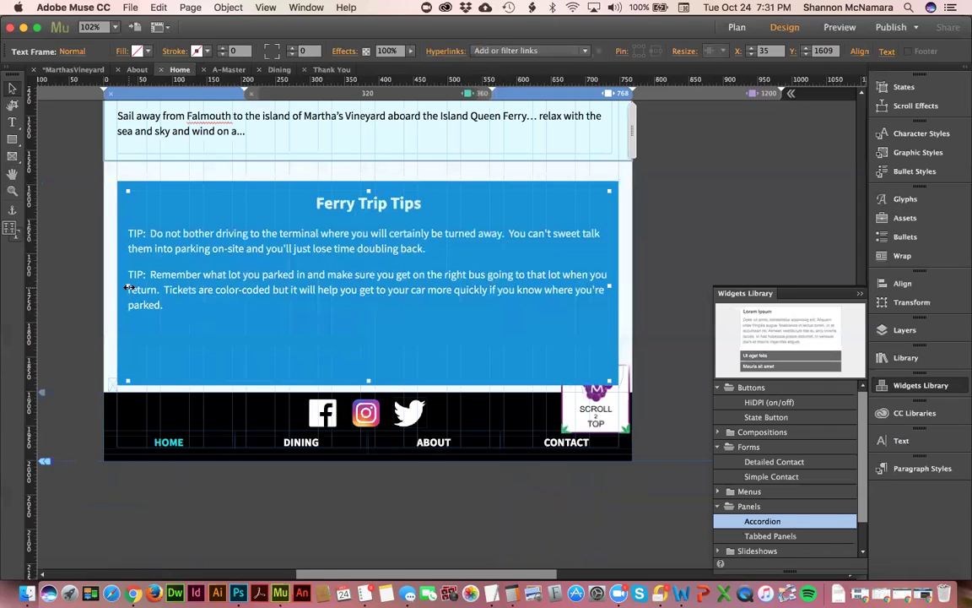
{"action": "left_click", "coordinate": [184, 187]}
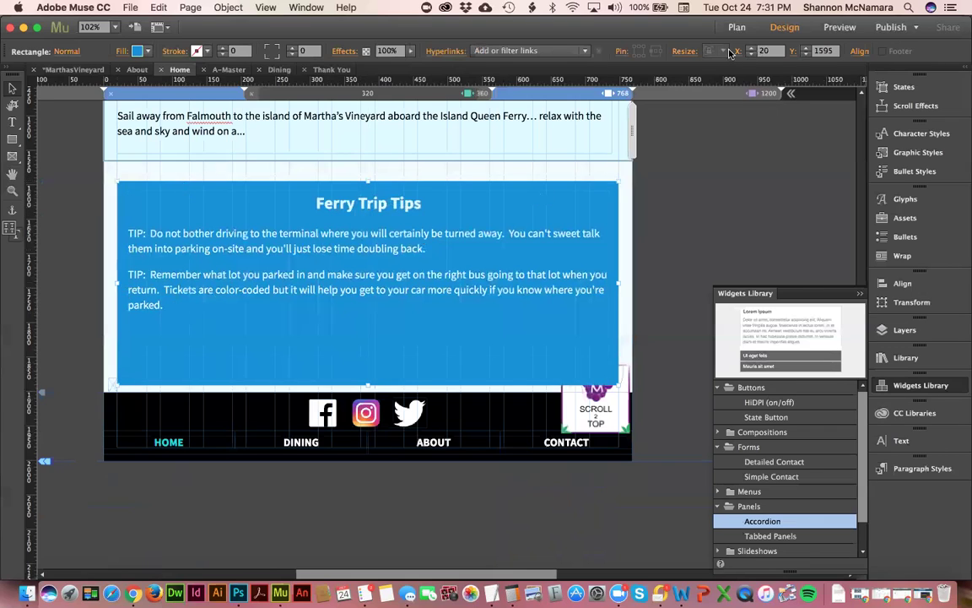
{"action": "left_click", "coordinate": [657, 171]}
{"action": "left_click", "coordinate": [605, 187]}
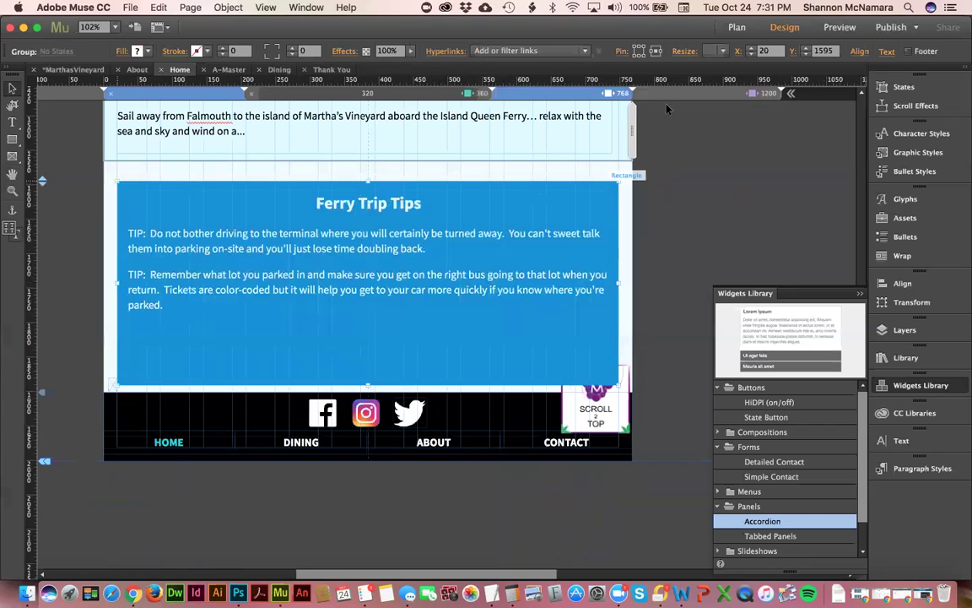
Step: Try the Responsive Width and Height resize option on the Ferry Trip Tips group and test it at about 500 px page width
{"action": "left_click", "coordinate": [723, 52]}
{"action": "left_click", "coordinate": [724, 66]}
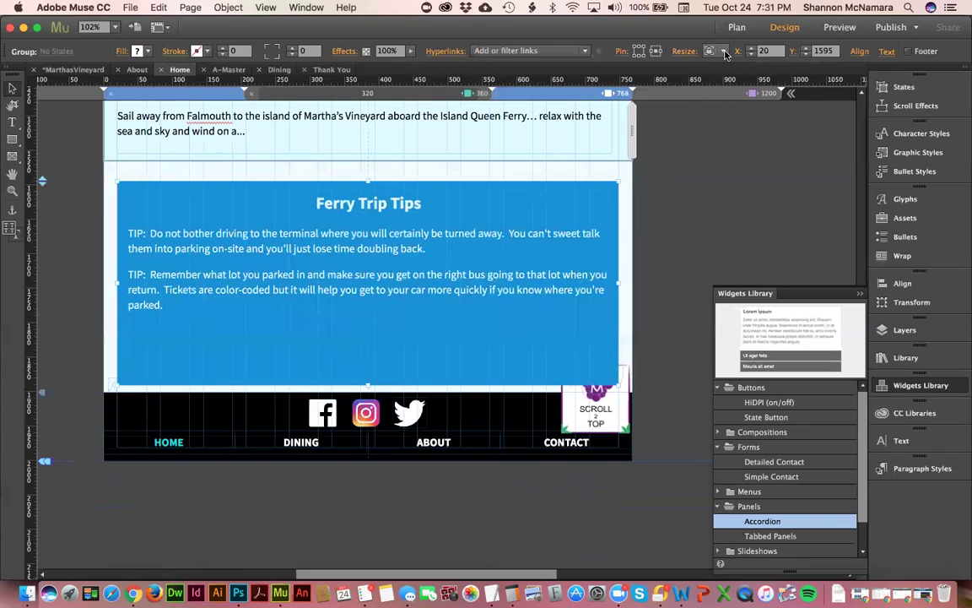
{"action": "left_click", "coordinate": [722, 51]}
{"action": "left_click", "coordinate": [736, 94]}
{"action": "left_click_drag", "start_coordinate": [631, 131], "coordinate": [544, 132]}
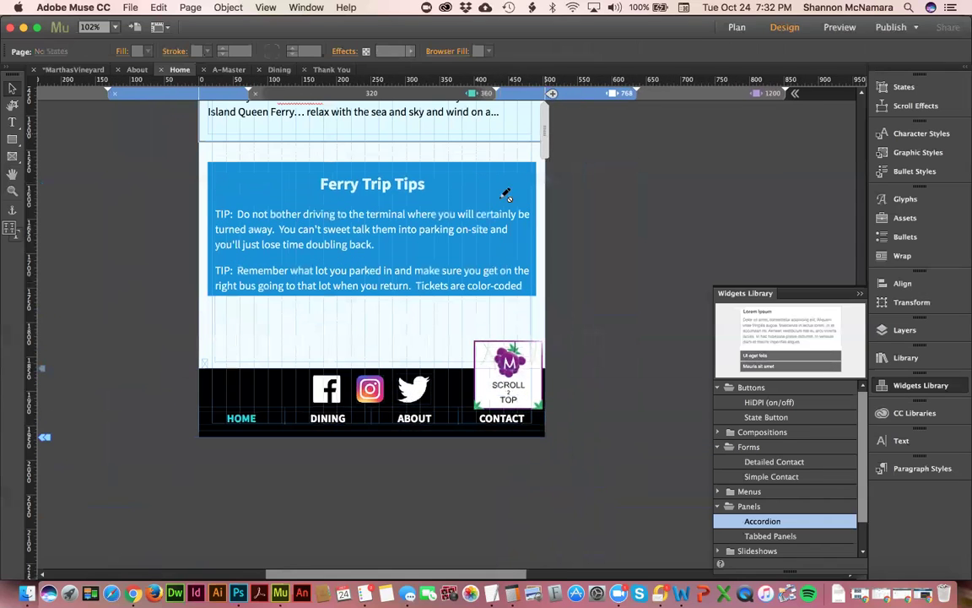
{"action": "left_click", "coordinate": [317, 300]}
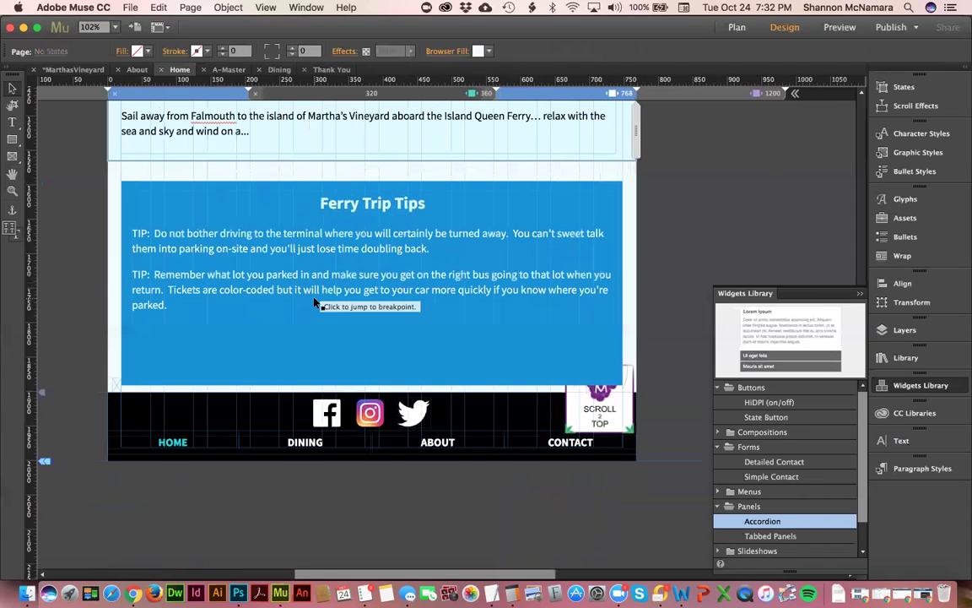
Step: Set the Ferry Trip Tips group's resize option to Responsive Width and test it at page widths of about 390 px and 450 px
{"action": "left_click", "coordinate": [273, 187]}
{"action": "left_click", "coordinate": [723, 54]}
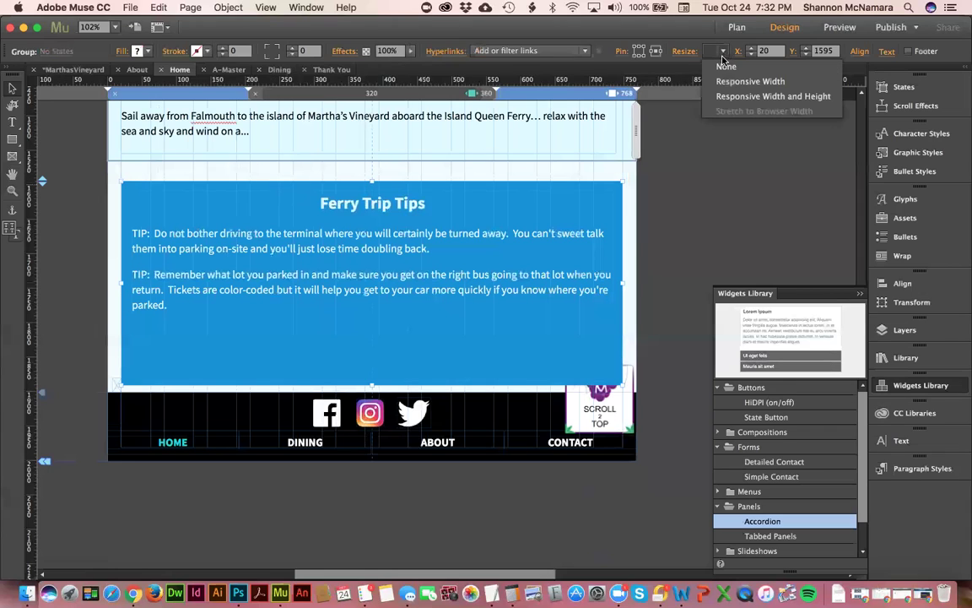
{"action": "left_click", "coordinate": [734, 85]}
{"action": "left_click_drag", "start_coordinate": [636, 133], "coordinate": [514, 127]}
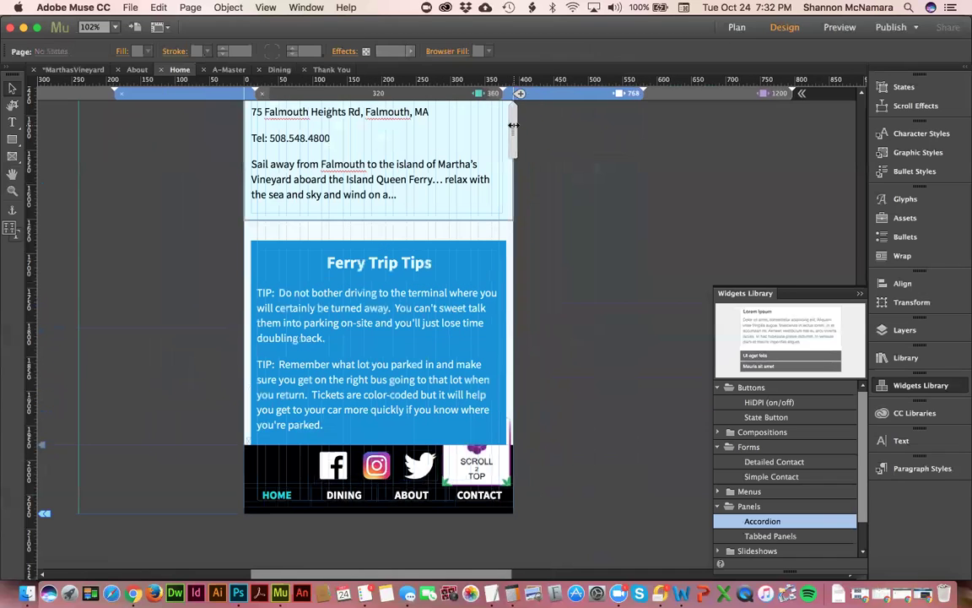
{"action": "left_click_drag", "start_coordinate": [513, 131], "coordinate": [538, 139]}
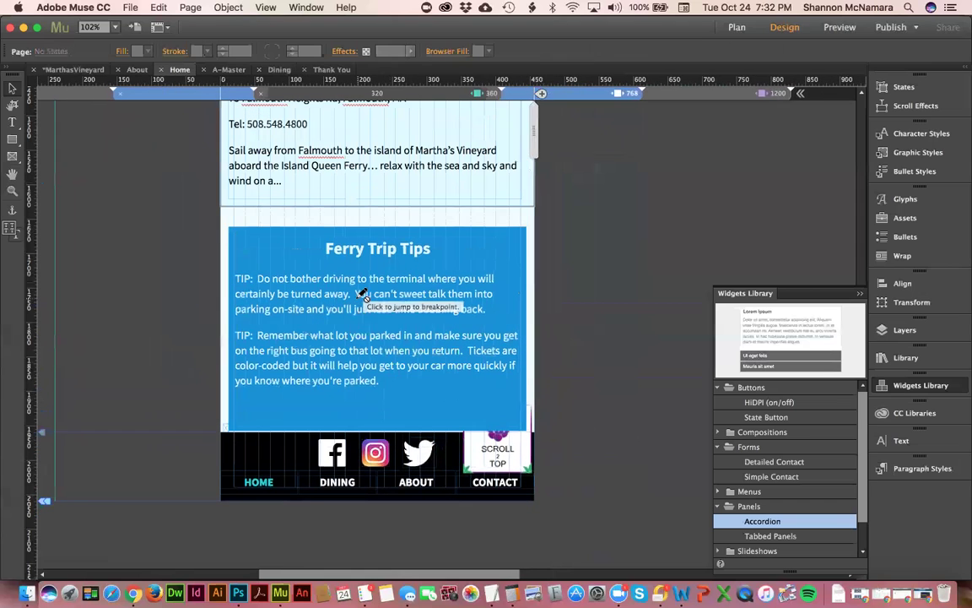
{"action": "left_click", "coordinate": [582, 95]}
{"action": "left_click", "coordinate": [582, 95]}
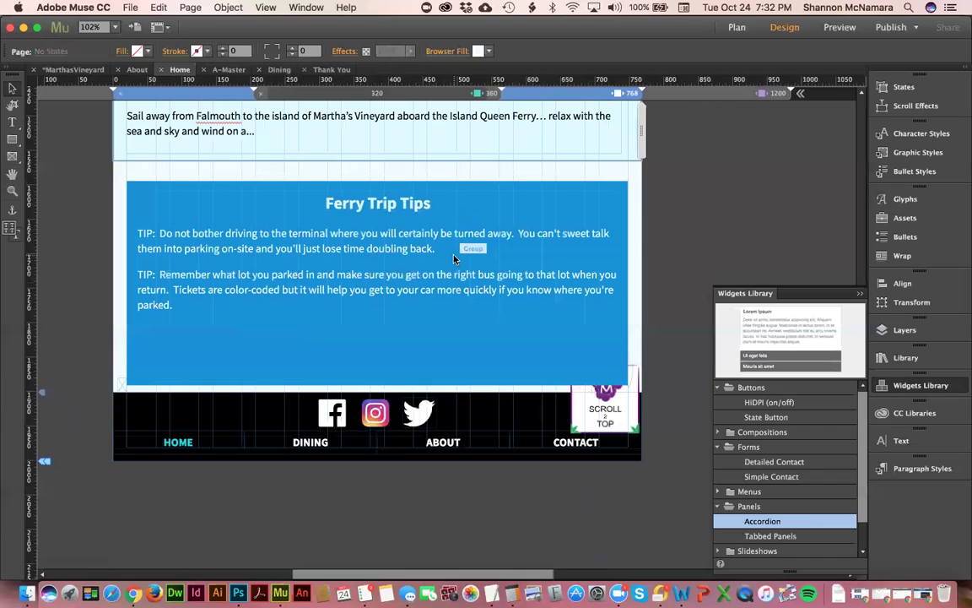
Step: Save the site and preview the Home page in Chrome, narrowing the browser window to check the section with the Ferry Trip Tips box
{"action": "key", "text": "super+s"}
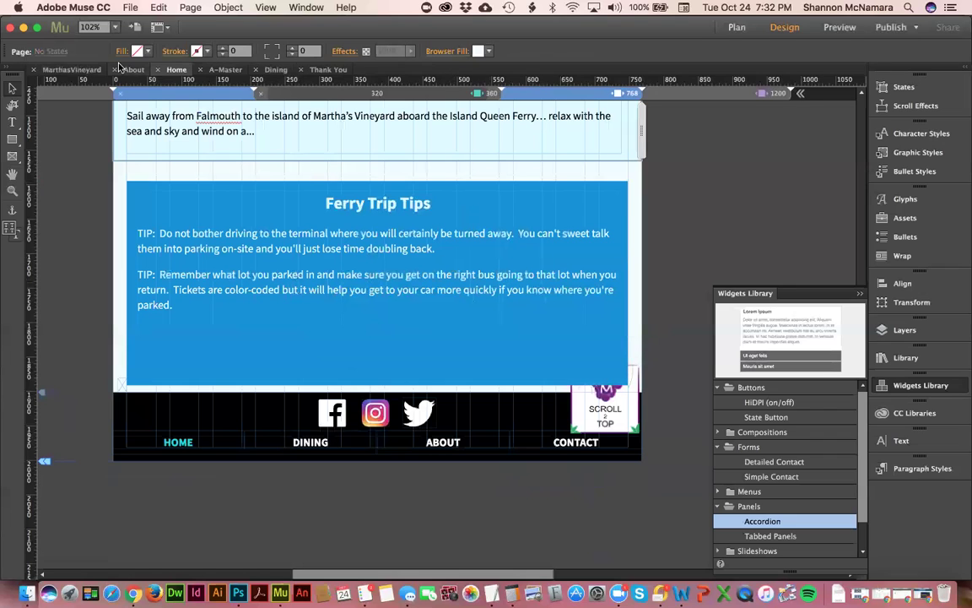
{"action": "left_click", "coordinate": [132, 7]}
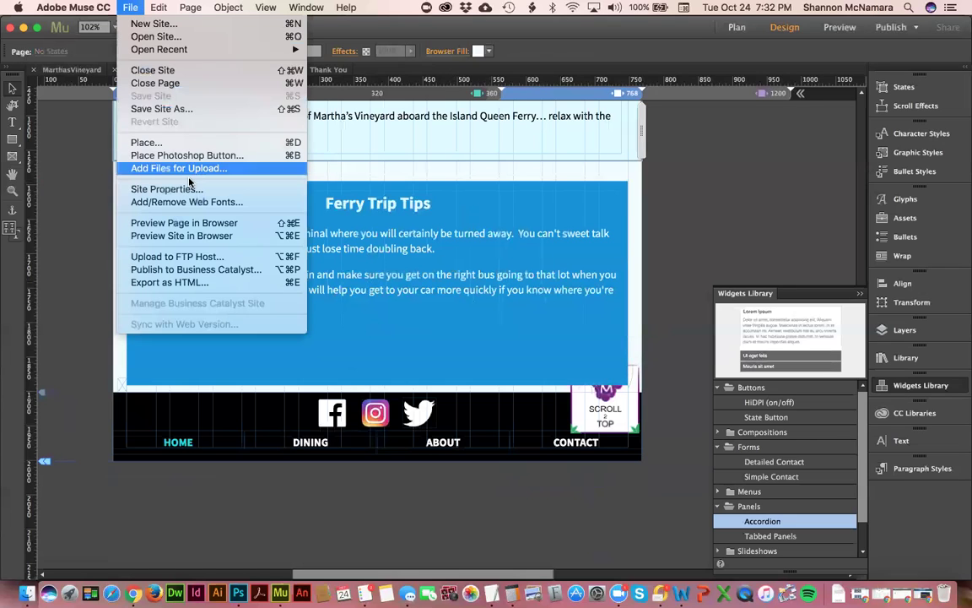
{"action": "left_click", "coordinate": [201, 223]}
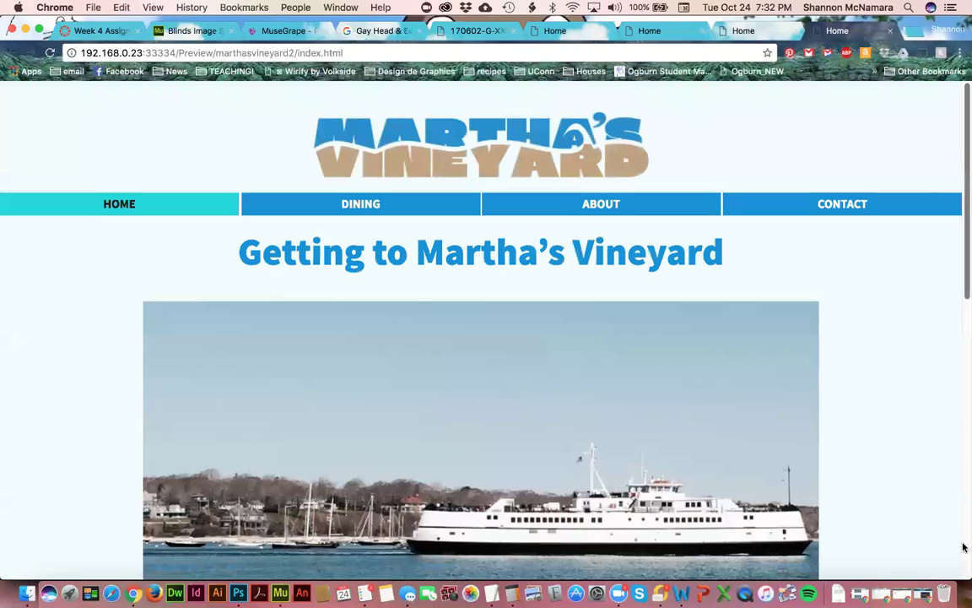
{"action": "left_click_drag", "start_coordinate": [934, 586], "coordinate": [845, 593]}
{"action": "scroll", "coordinate": [786, 473], "scroll_direction": "down", "scroll_amount": 10}
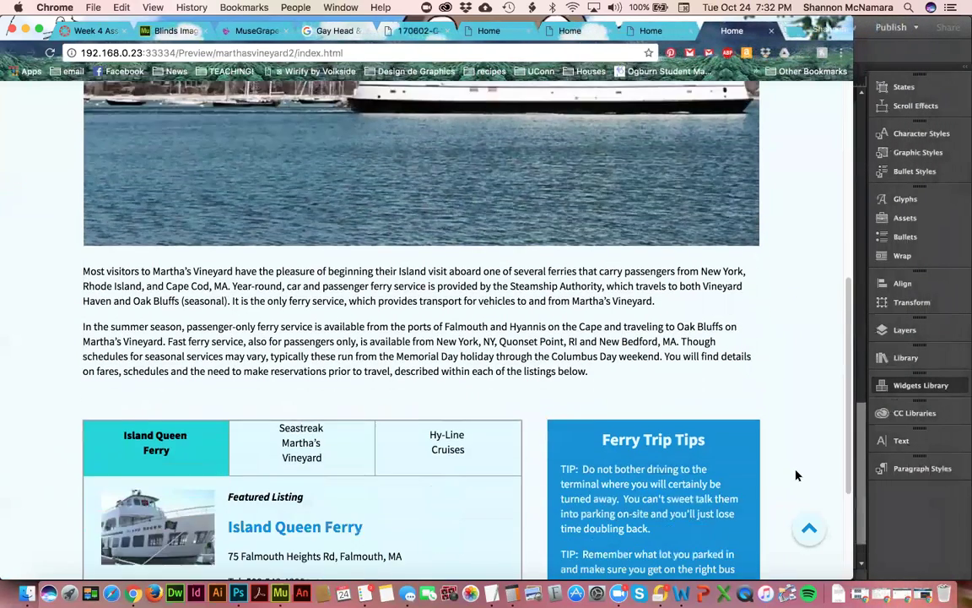
Step: Narrow the browser preview in two stages and check the ferry tabs and Ferry Trip Tips box down to the footer
{"action": "scroll", "coordinate": [796, 475], "scroll_direction": "down", "scroll_amount": 4}
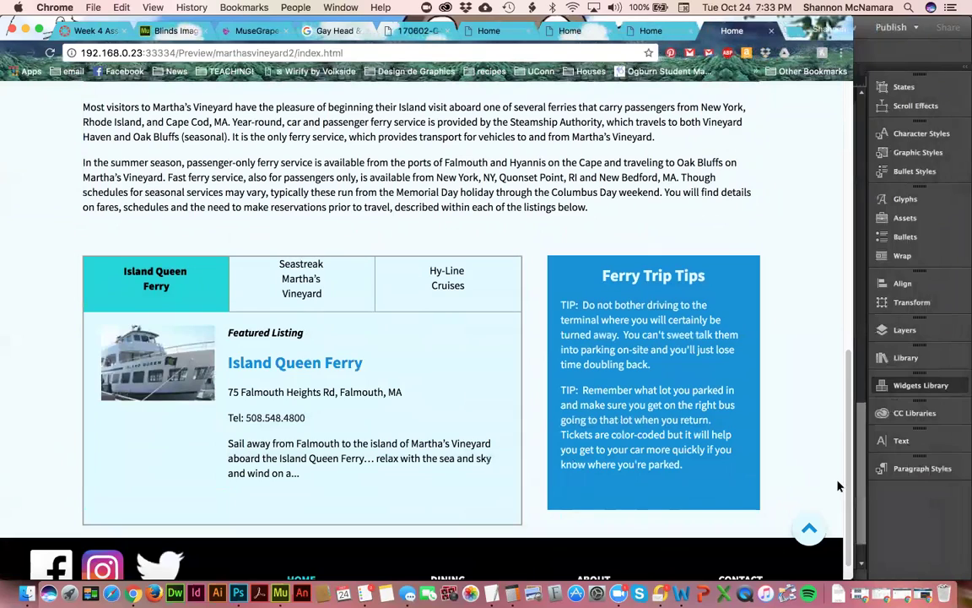
{"action": "left_click_drag", "start_coordinate": [852, 487], "coordinate": [580, 520]}
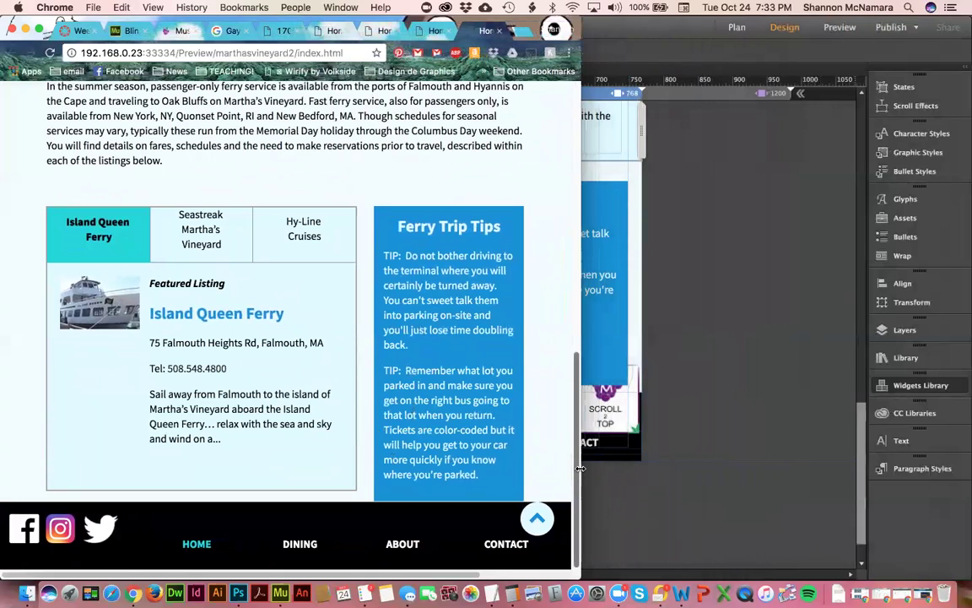
{"action": "left_click_drag", "start_coordinate": [581, 469], "coordinate": [513, 473]}
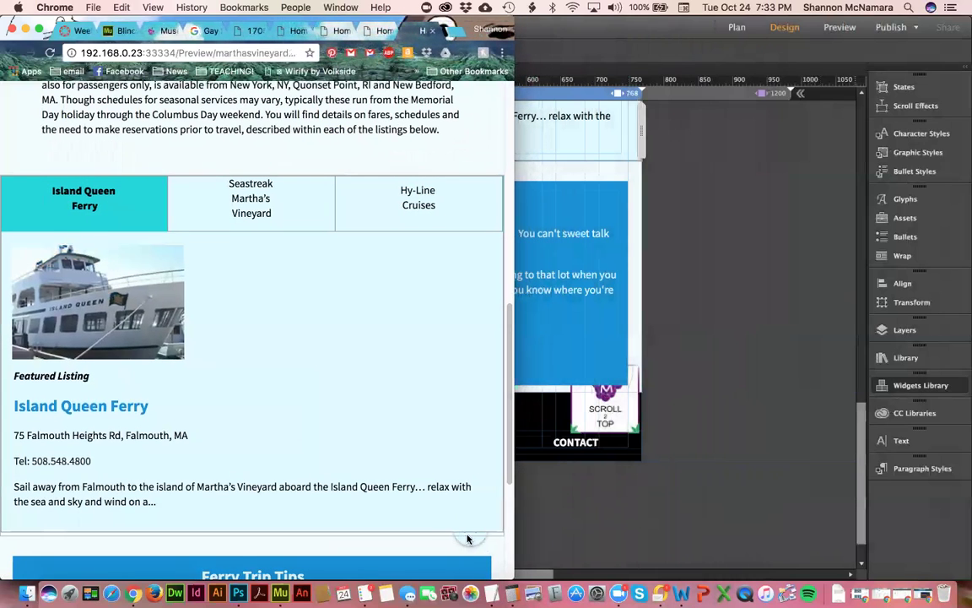
{"action": "scroll", "coordinate": [468, 537], "scroll_direction": "down", "scroll_amount": 6}
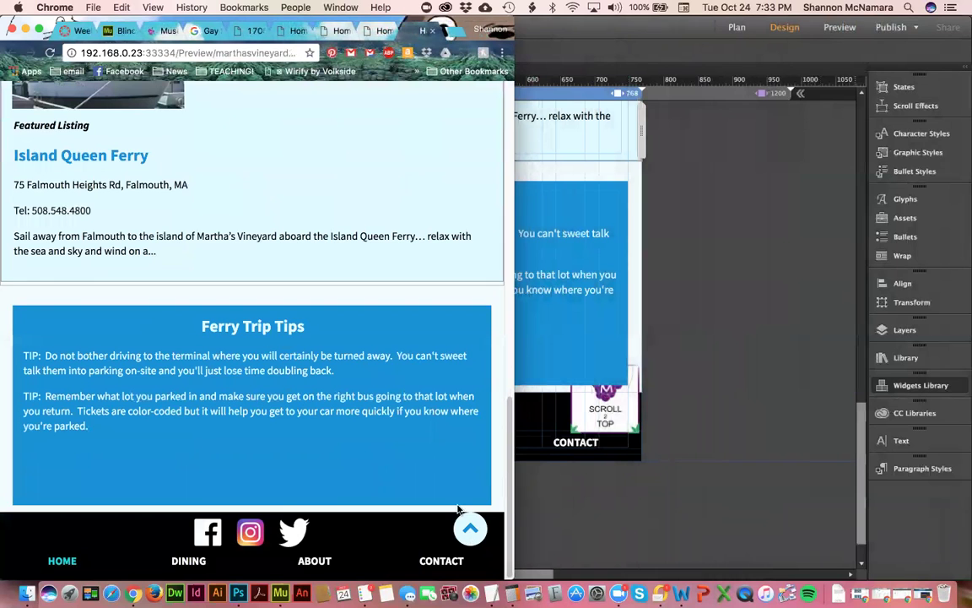
Step: Test the preview's scroll-to-top button and check the Ferry Trip Tips box in an even narrower and a full-width browser window
{"action": "left_click", "coordinate": [469, 530]}
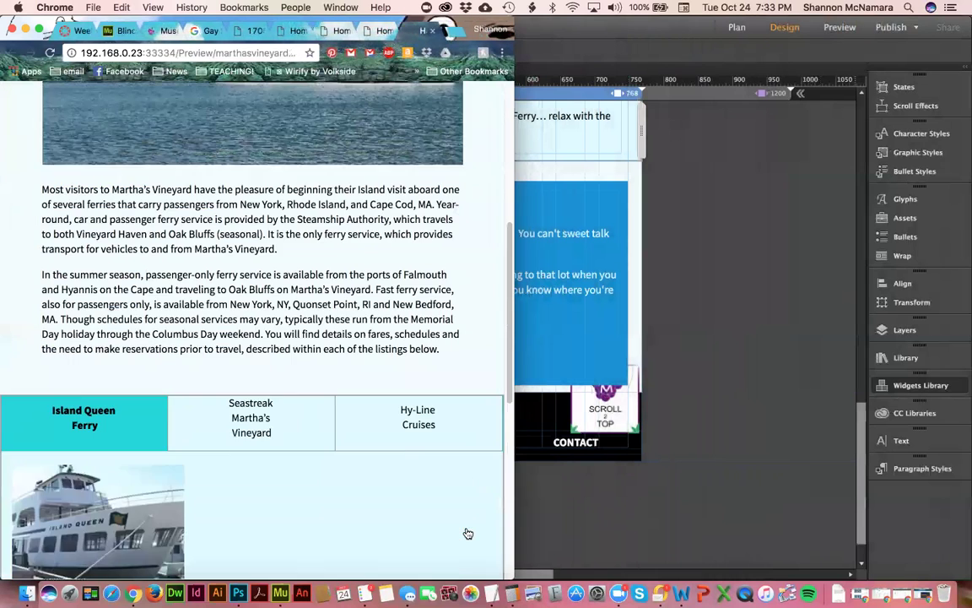
{"action": "scroll", "coordinate": [464, 531], "scroll_direction": "down", "scroll_amount": 6}
{"action": "scroll", "coordinate": [468, 533], "scroll_direction": "down", "scroll_amount": 7}
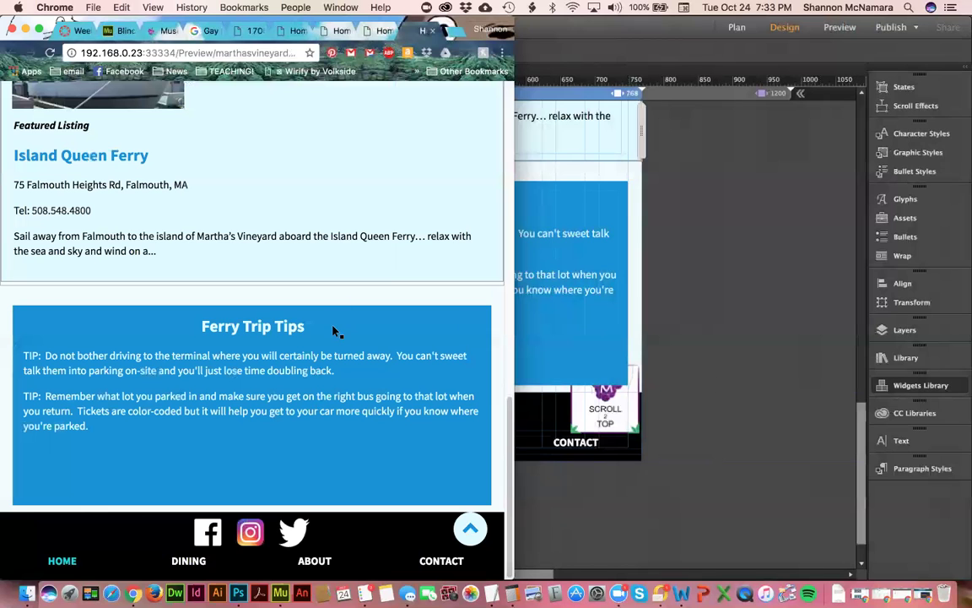
{"action": "left_click_drag", "start_coordinate": [509, 349], "coordinate": [430, 344]}
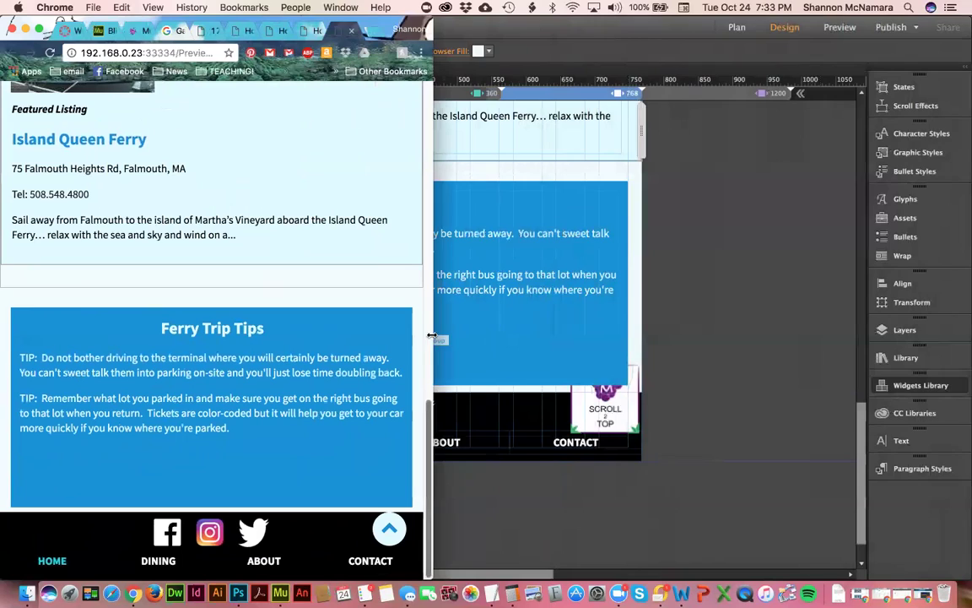
{"action": "left_click_drag", "start_coordinate": [437, 334], "coordinate": [963, 288]}
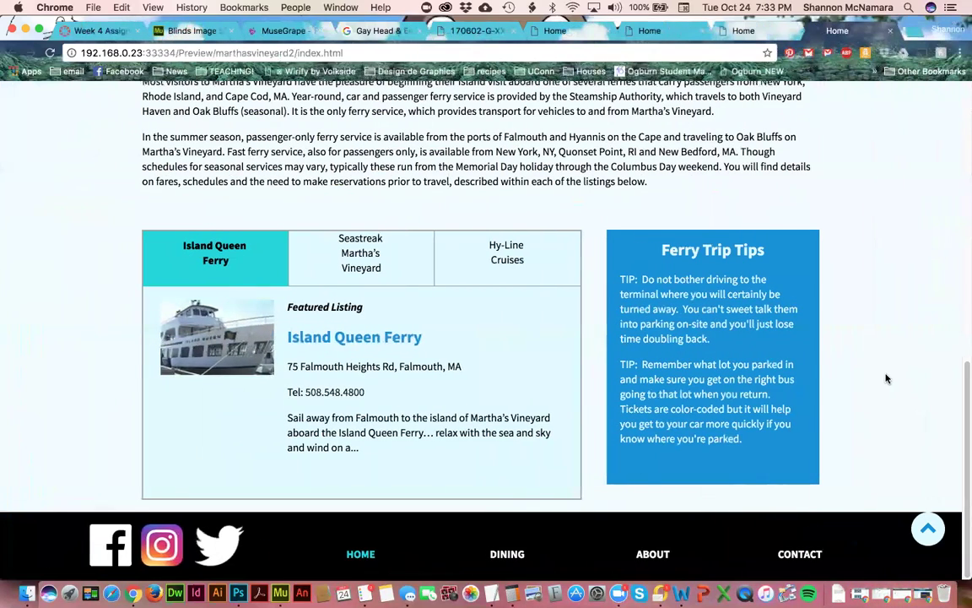
Step: Switch to Adobe Muse and move the A-Master page's Scroll 2 Top widget from Layer 1 to the mobile nav layer, keeping Layer 1 locked
{"action": "key", "text": "super+Tab"}
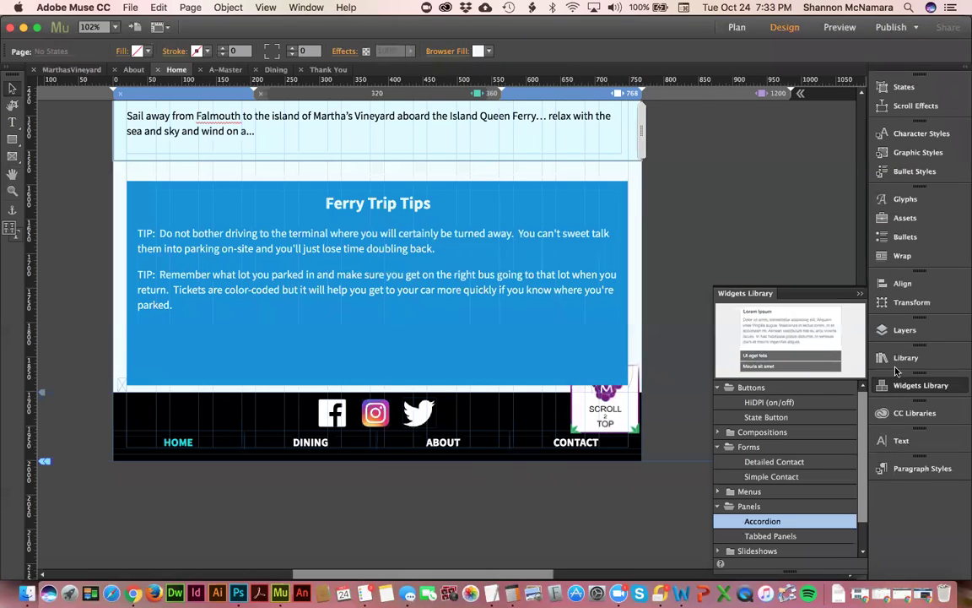
{"action": "left_click", "coordinate": [215, 69]}
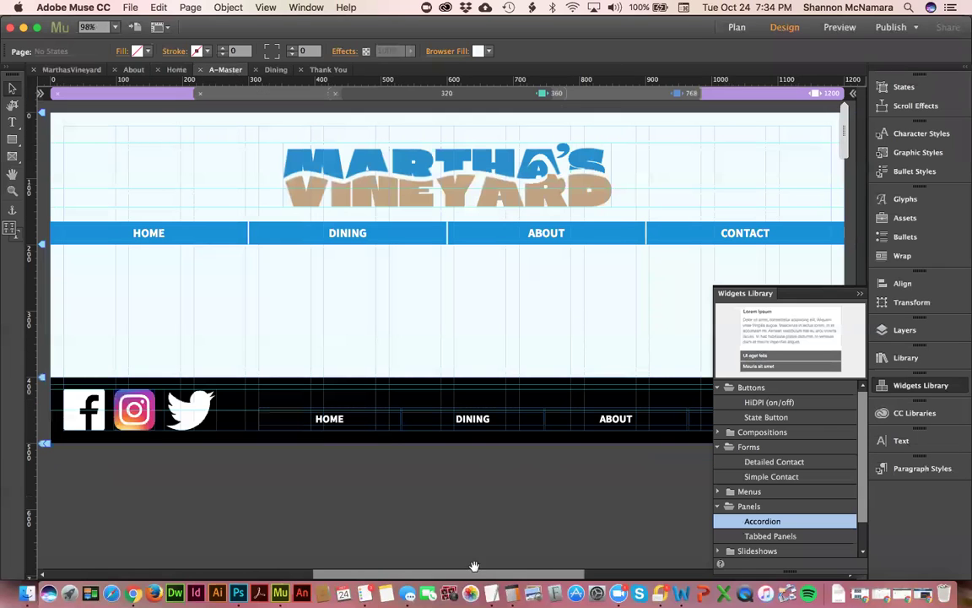
{"action": "key", "text": "super+v"}
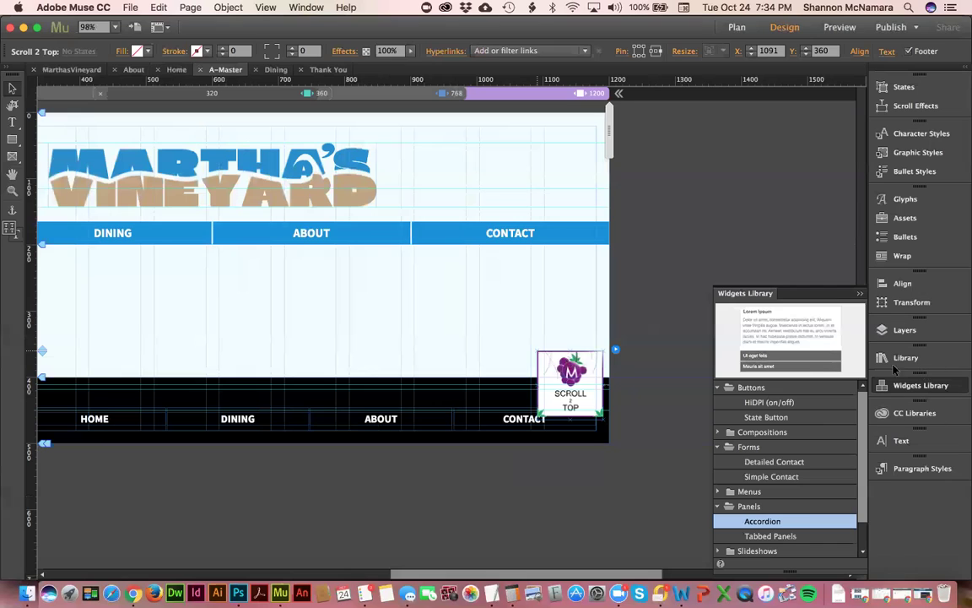
{"action": "key", "text": "BackSpace"}
{"action": "left_click", "coordinate": [904, 329]}
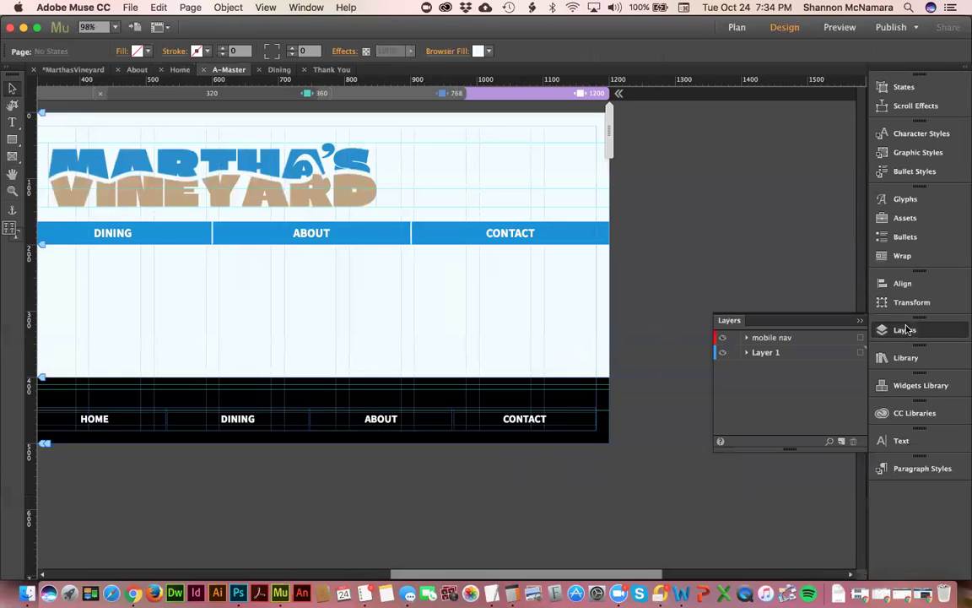
{"action": "left_click", "coordinate": [763, 338]}
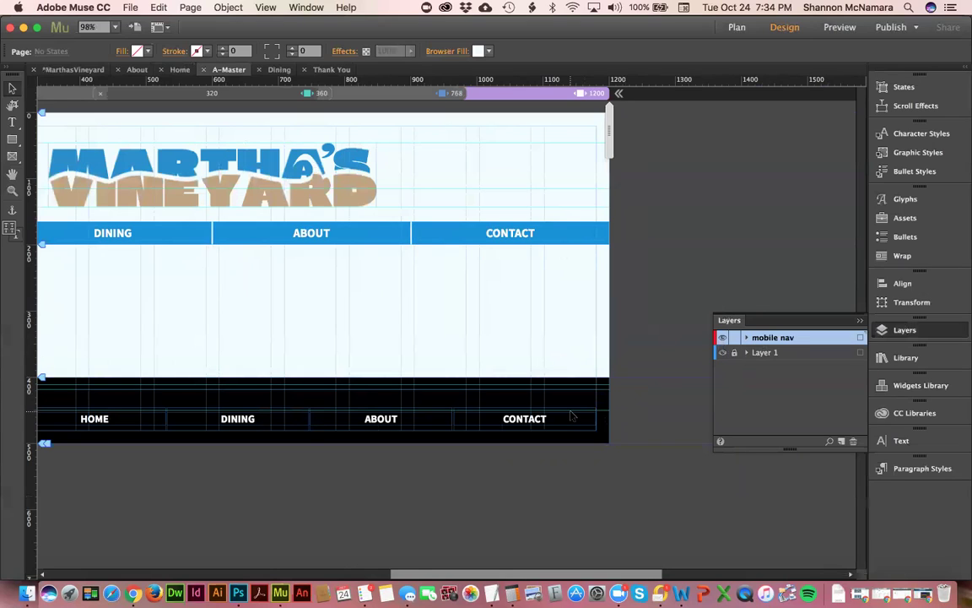
{"action": "key", "text": "super+v"}
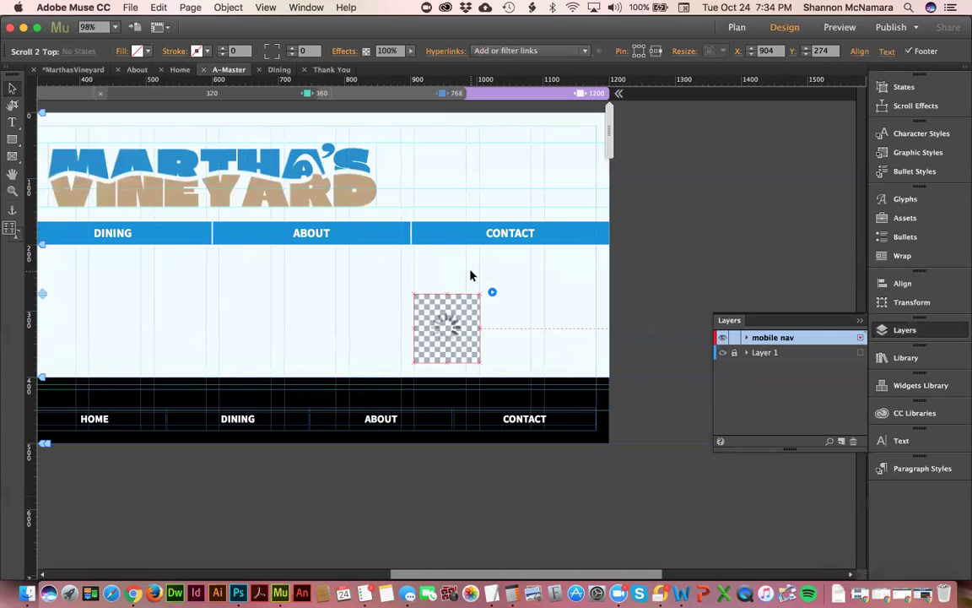
Step: Position the Scroll 2 Top widget over the footer's last menu item at X 1082 and Y 360 in the 1200 px breakpoint
{"action": "left_click_drag", "start_coordinate": [456, 306], "coordinate": [569, 348]}
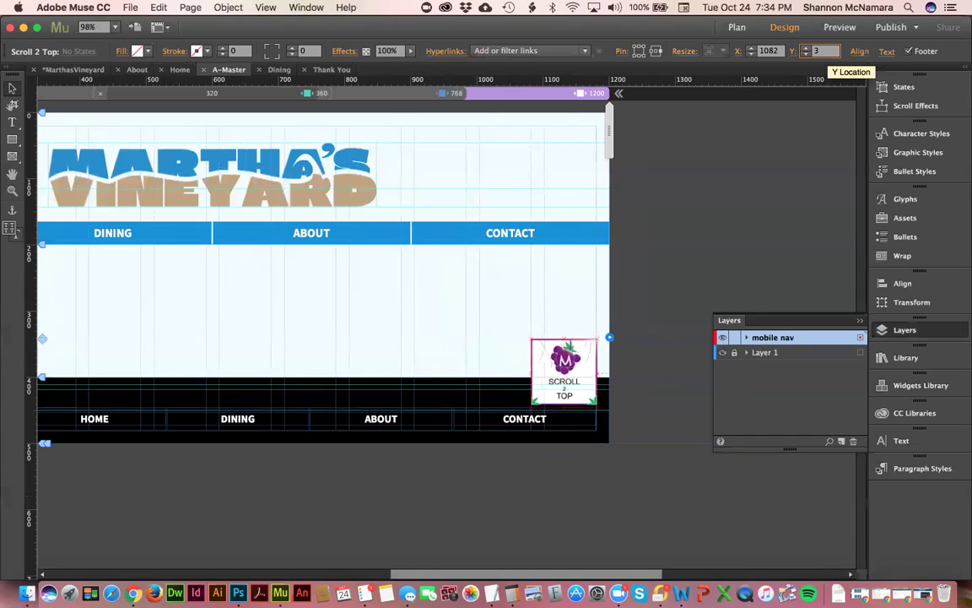
{"action": "key", "text": "Return"}
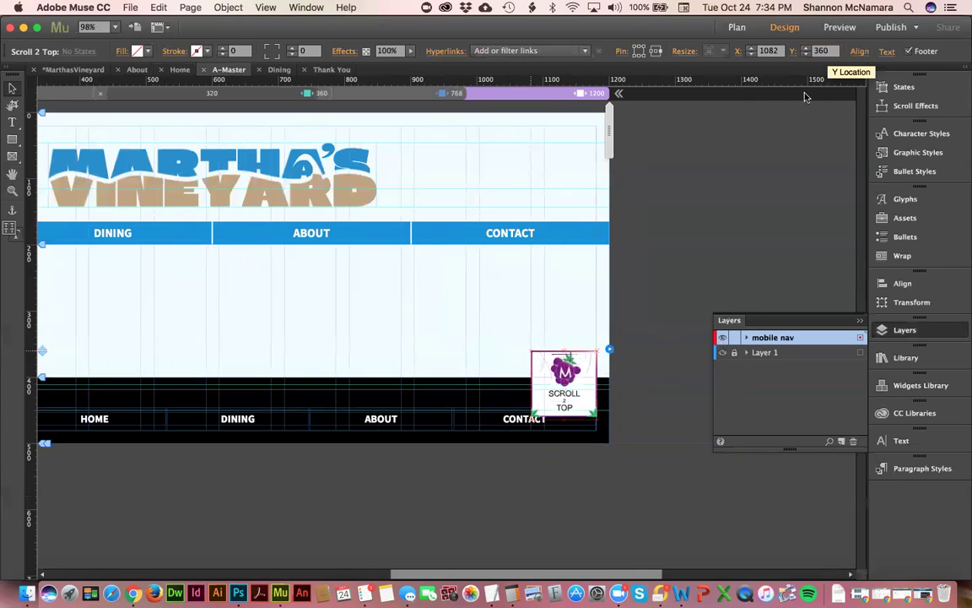
{"action": "left_click", "coordinate": [684, 287]}
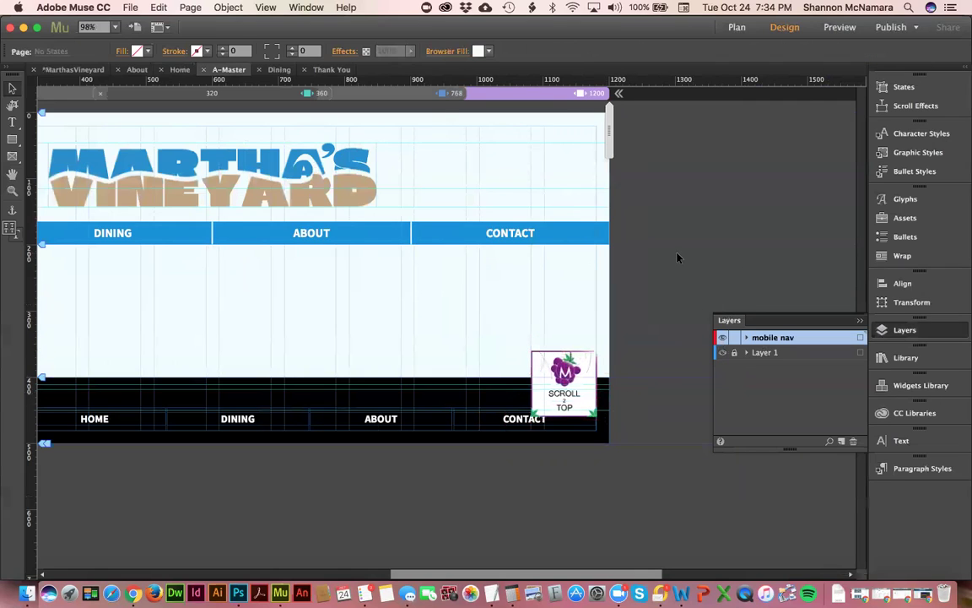
Step: Shift the Scroll 2 Top widget inside the page edge, to X 648 at the 768 px breakpoint and X 253 at the 360 px breakpoint
{"action": "left_click", "coordinate": [416, 94]}
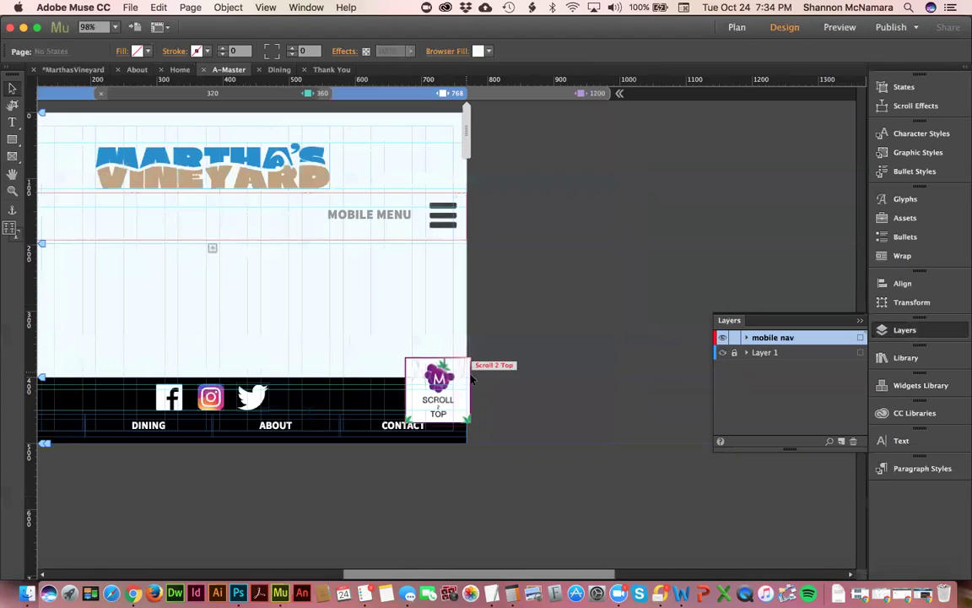
{"action": "left_click", "coordinate": [438, 377]}
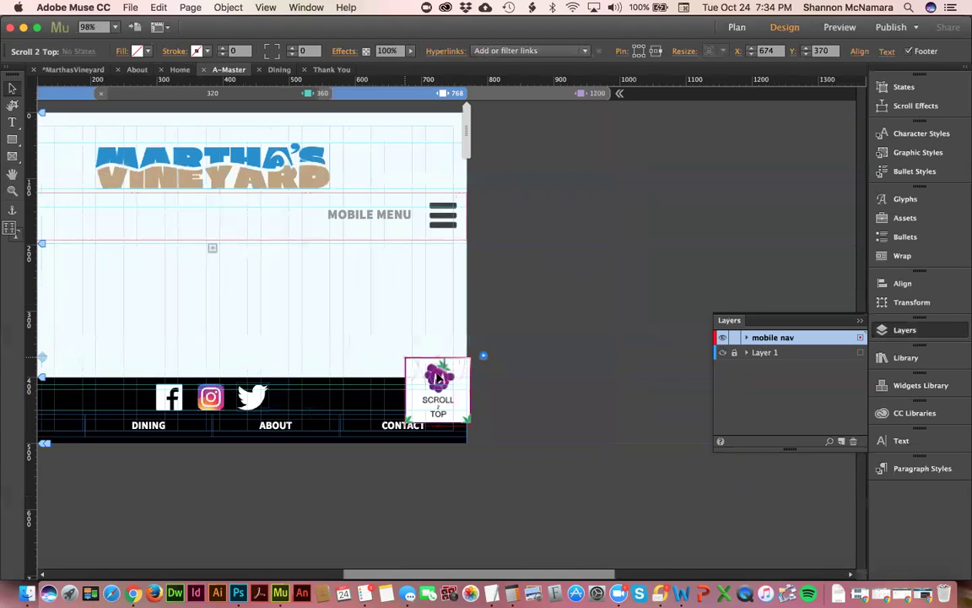
{"action": "left_click_drag", "start_coordinate": [428, 377], "coordinate": [411, 377]}
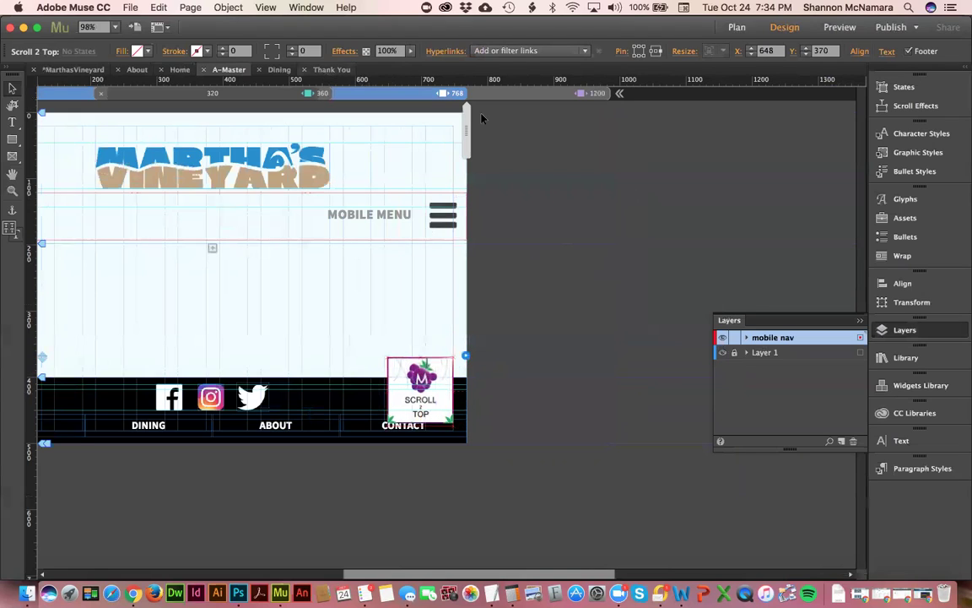
{"action": "left_click", "coordinate": [327, 94]}
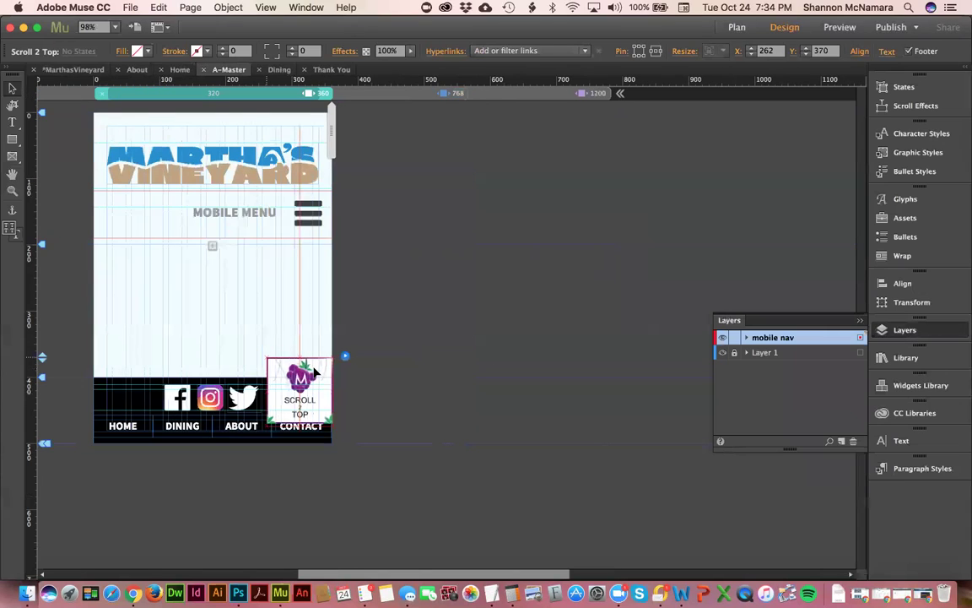
{"action": "left_click_drag", "start_coordinate": [321, 372], "coordinate": [310, 372]}
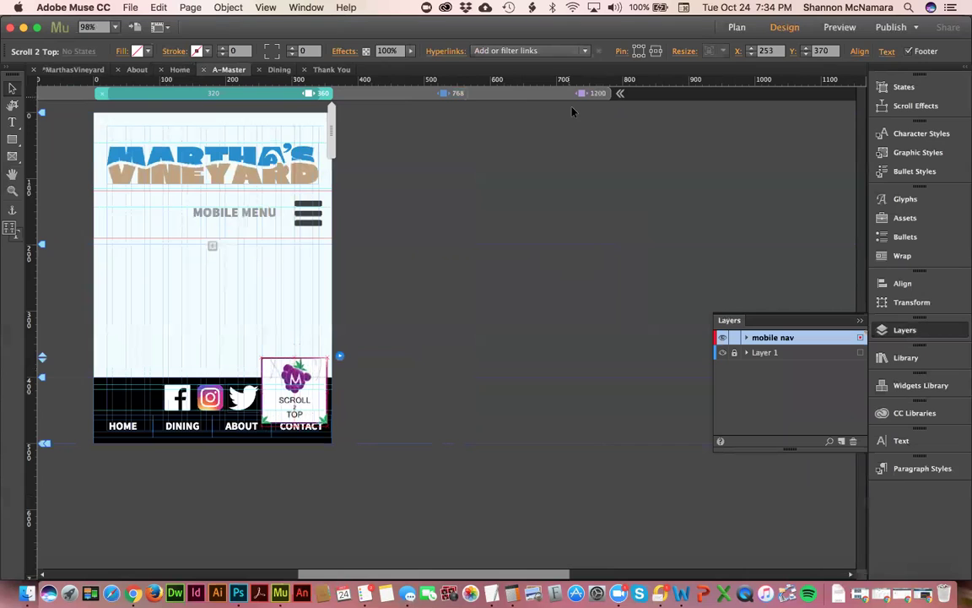
Step: Review the Scroll 2 Top widget at the 768 and 1200 px breakpoints with Layer 1 briefly hidden, and unlock Layer 1
{"action": "left_click", "coordinate": [403, 99]}
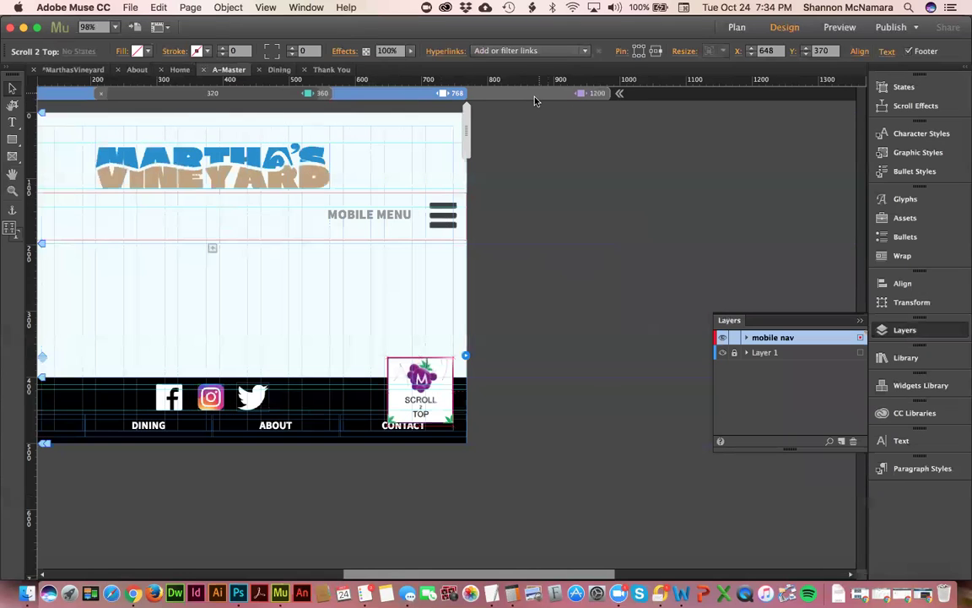
{"action": "left_click", "coordinate": [534, 98]}
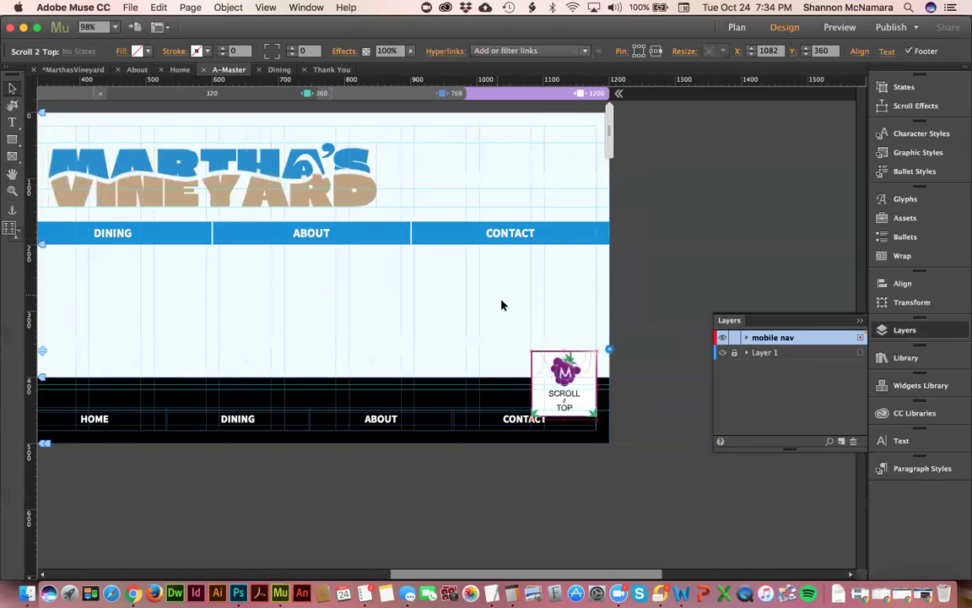
{"action": "left_click", "coordinate": [723, 352]}
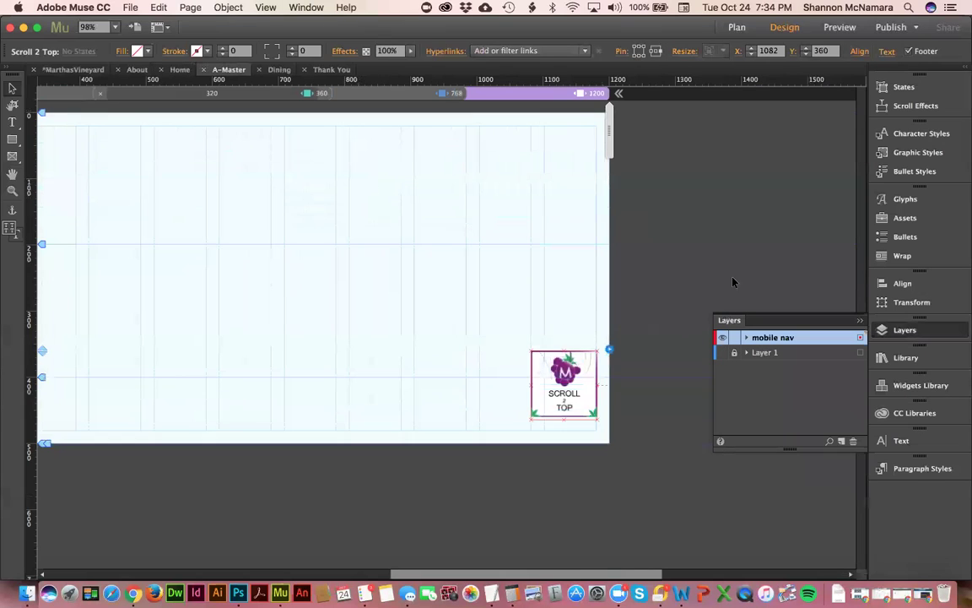
{"action": "left_click", "coordinate": [723, 353]}
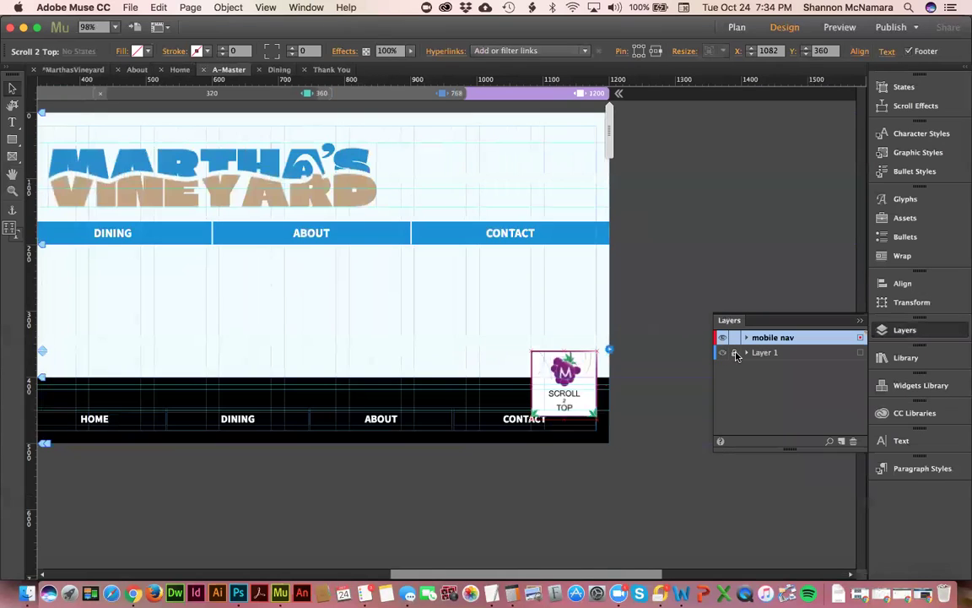
{"action": "left_click", "coordinate": [427, 496]}
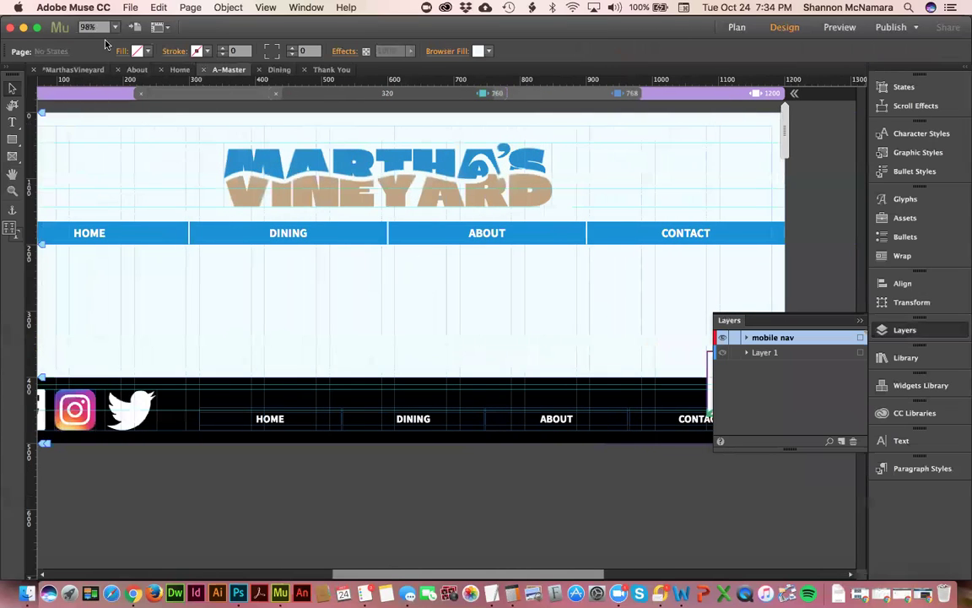
Step: Check the Scroll 2 Top widget's placement on the Home page at the 1200 and 768 px breakpoints
{"action": "left_click", "coordinate": [175, 73]}
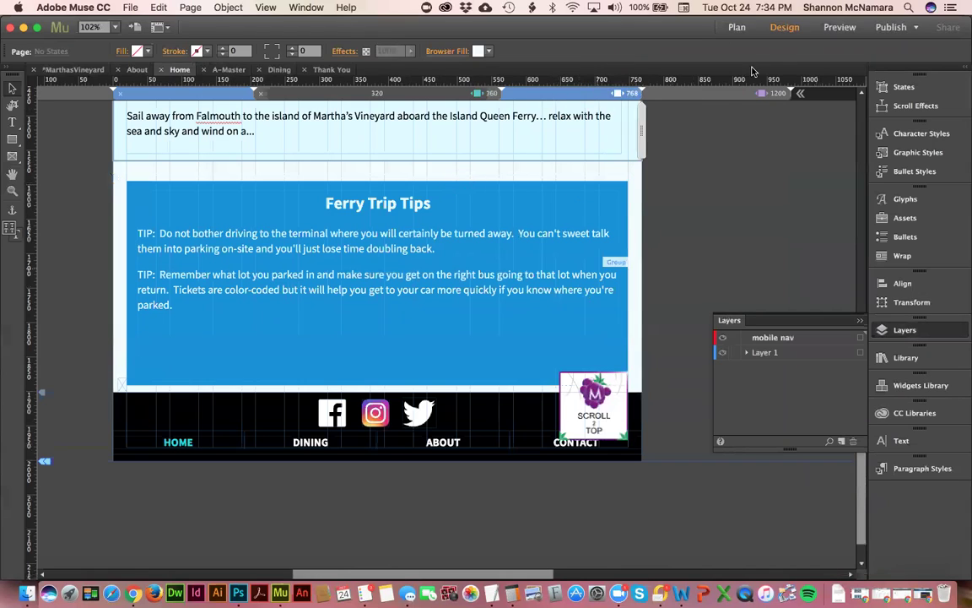
{"action": "left_click", "coordinate": [718, 95]}
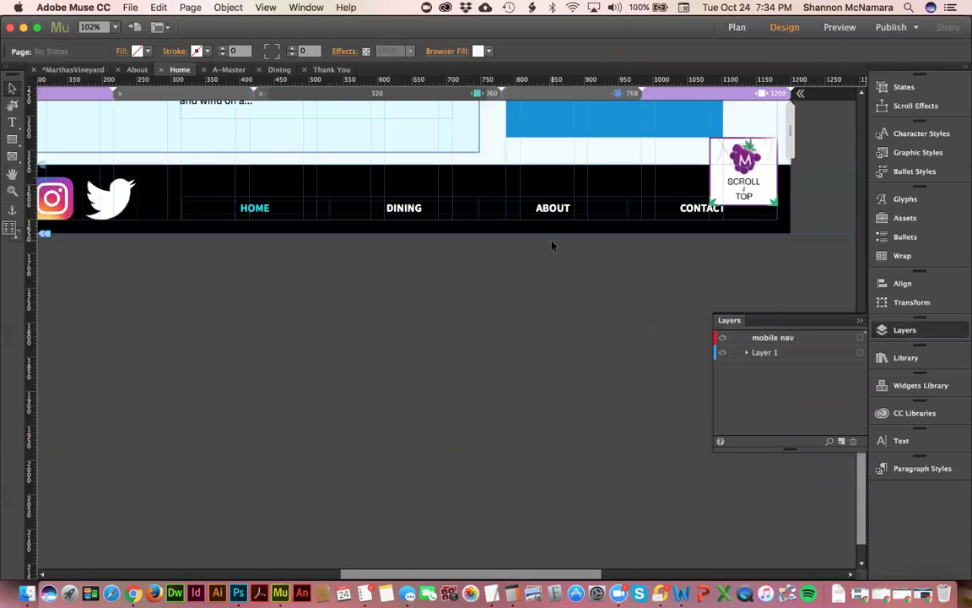
{"action": "left_click", "coordinate": [559, 94]}
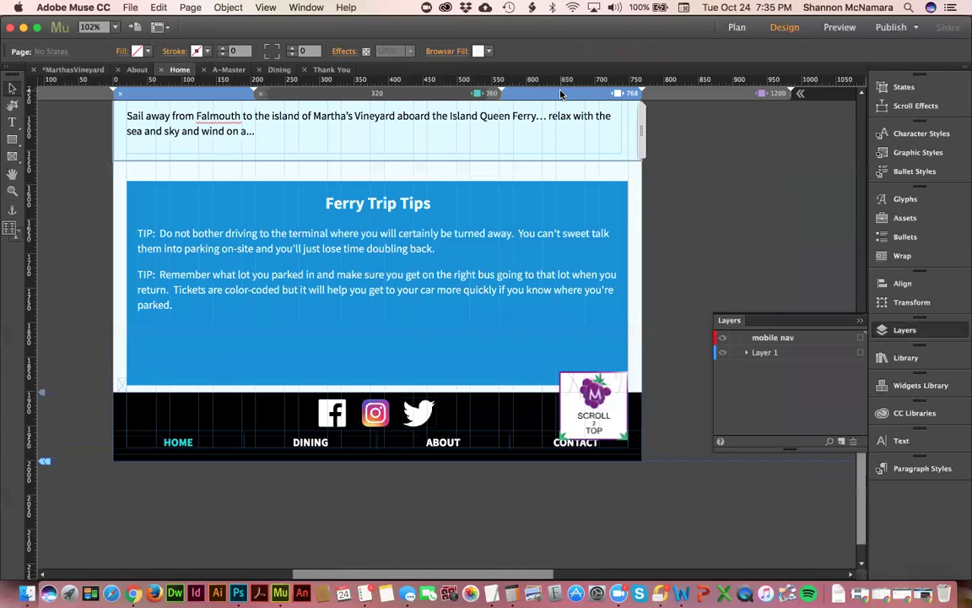
Step: Hide the blue Ferry Trip Tips group in the 768 px breakpoint
{"action": "left_click", "coordinate": [229, 191]}
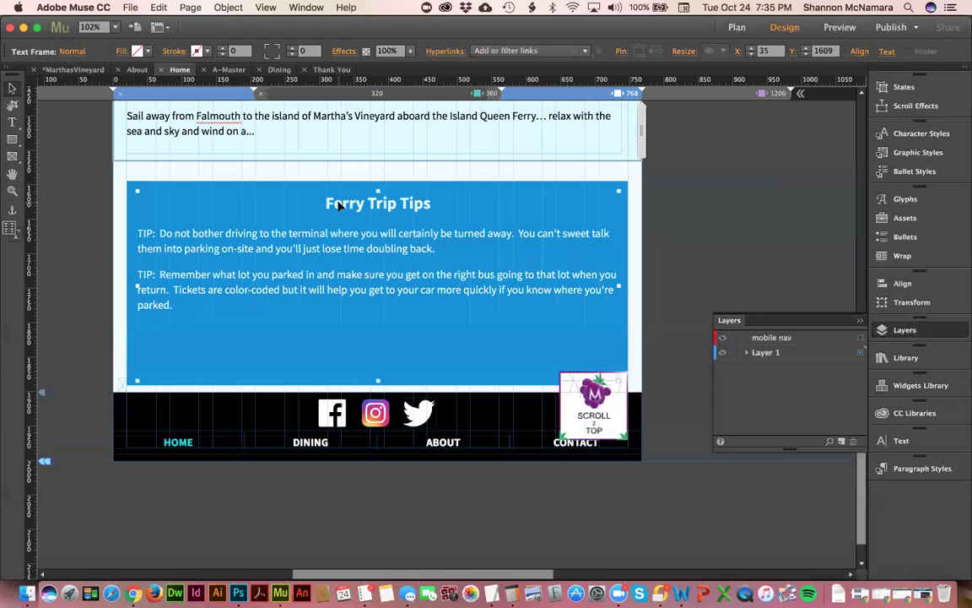
{"action": "left_click", "coordinate": [696, 185]}
{"action": "left_click", "coordinate": [512, 189]}
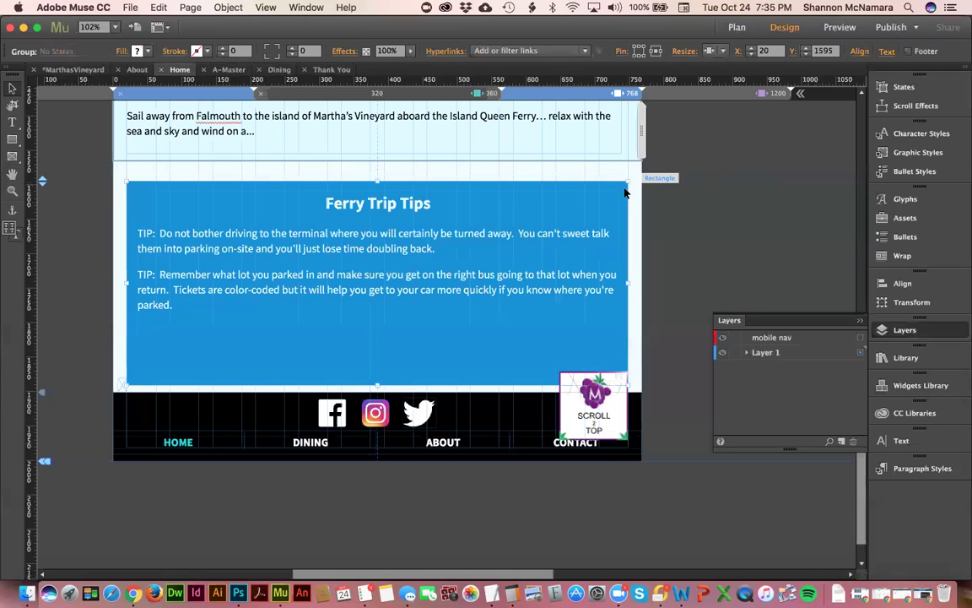
{"action": "right_click", "coordinate": [422, 187]}
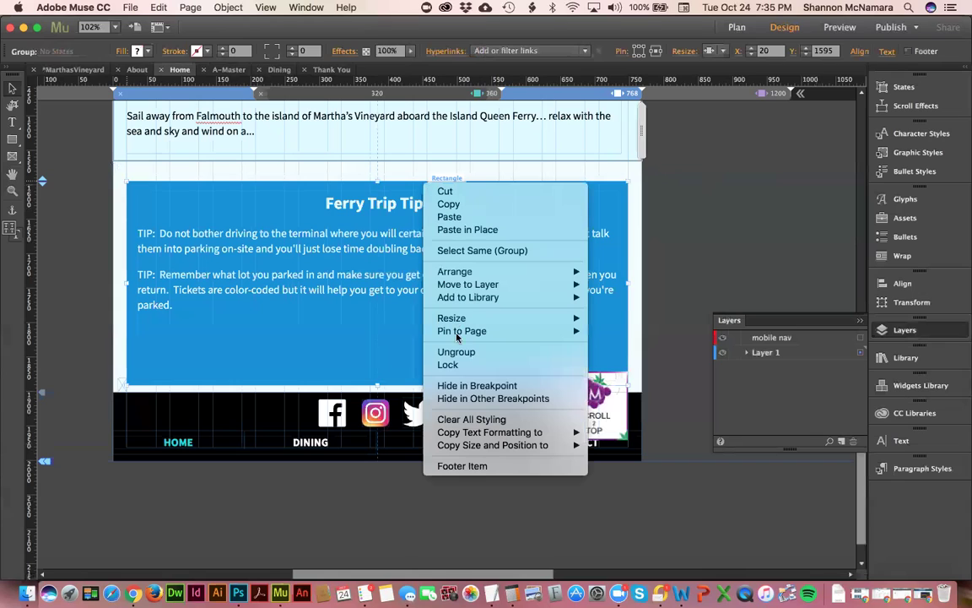
{"action": "left_click", "coordinate": [472, 386]}
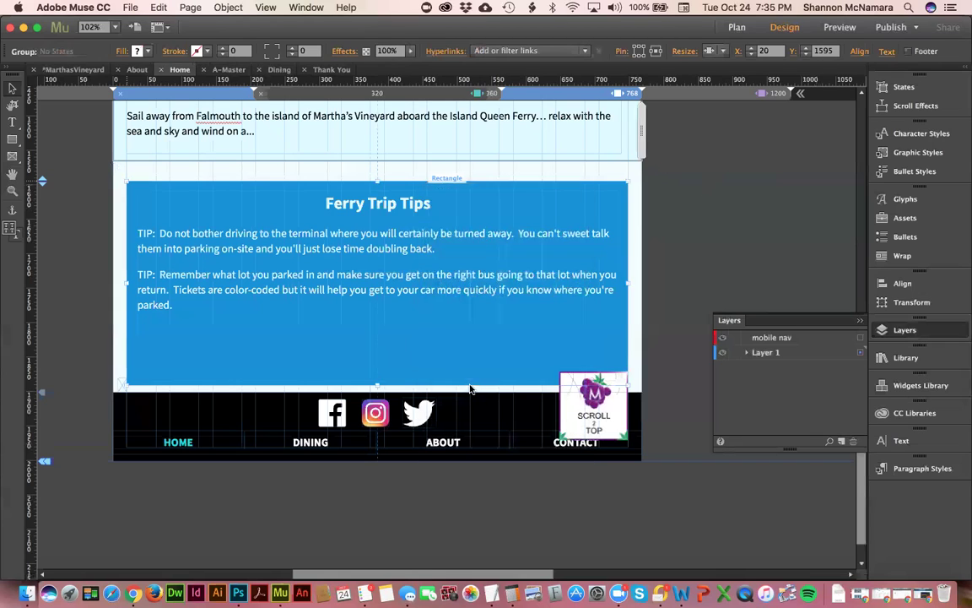
Step: Paste the Ferry Trip Tips text frame at X 20, Y 1595 and hide it in the other breakpoints
{"action": "right_click", "coordinate": [336, 213]}
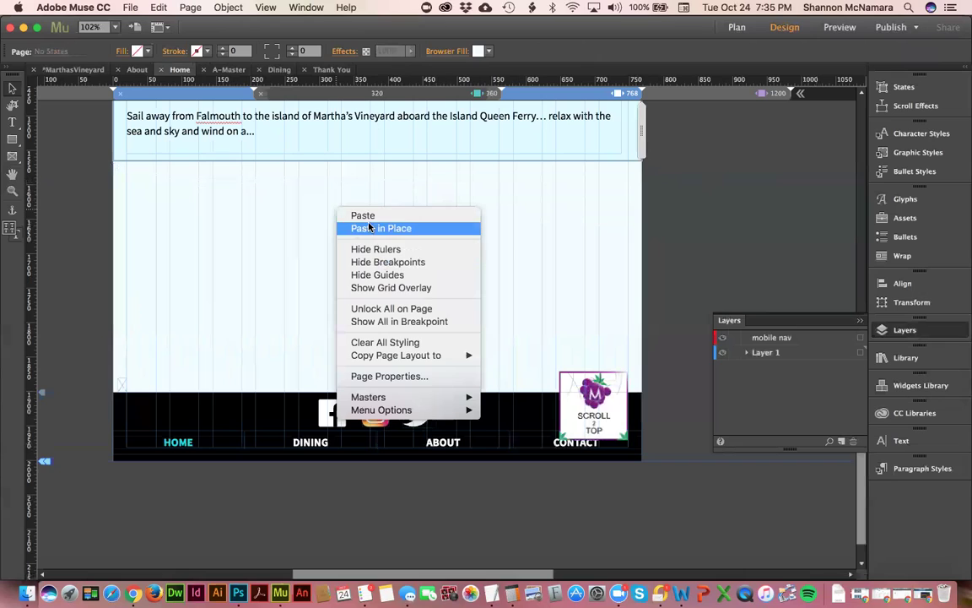
{"action": "left_click", "coordinate": [363, 214]}
{"action": "left_click_drag", "start_coordinate": [406, 262], "coordinate": [325, 205]}
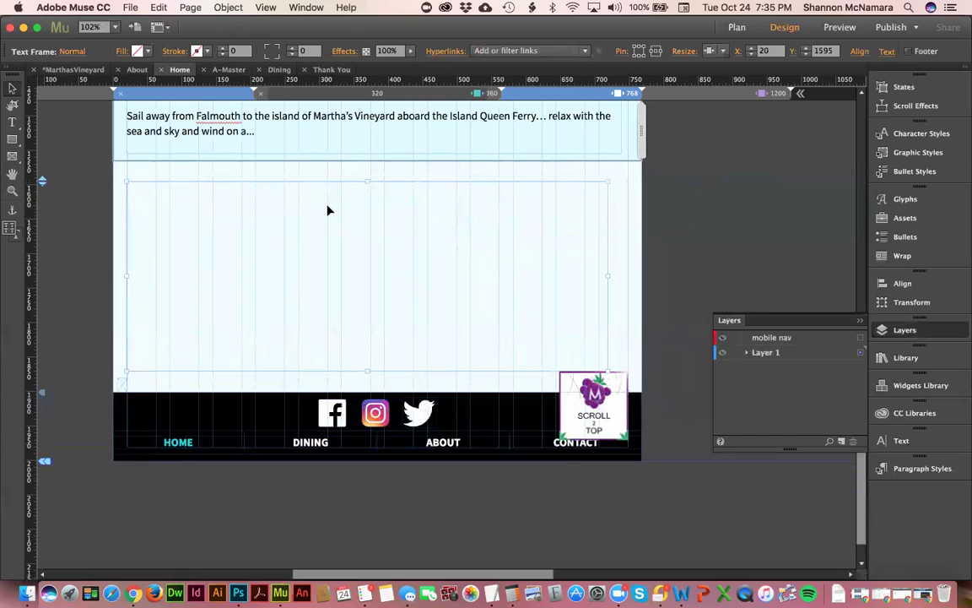
{"action": "right_click", "coordinate": [504, 204]}
{"action": "mouse_move", "coordinate": [551, 315]}
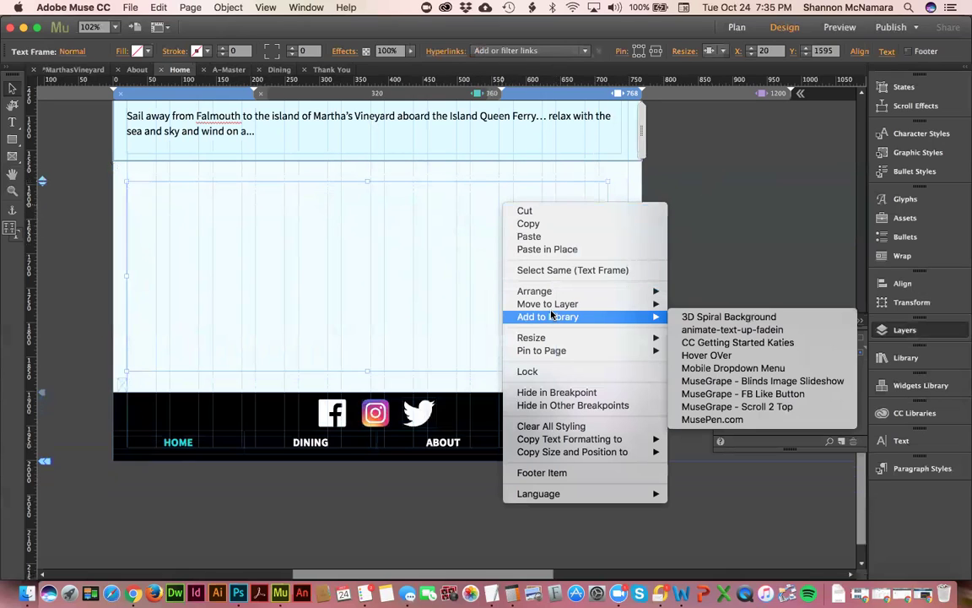
{"action": "left_click", "coordinate": [573, 405]}
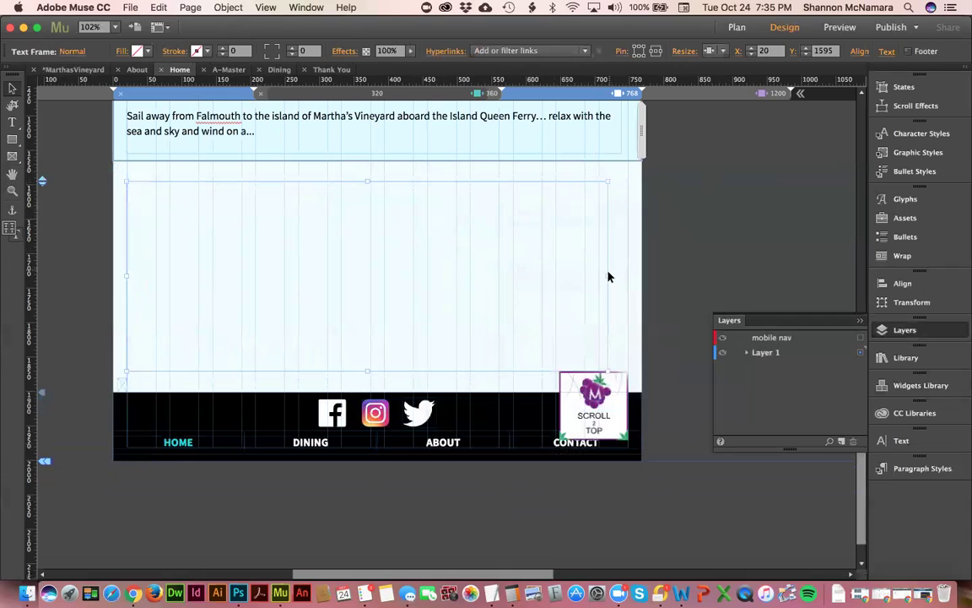
Step: Narrow the pasted Ferry Trip Tips frame from both sides so it starts at X 82, and recolor all its text blue #0291D9
{"action": "left_click_drag", "start_coordinate": [609, 276], "coordinate": [599, 276]}
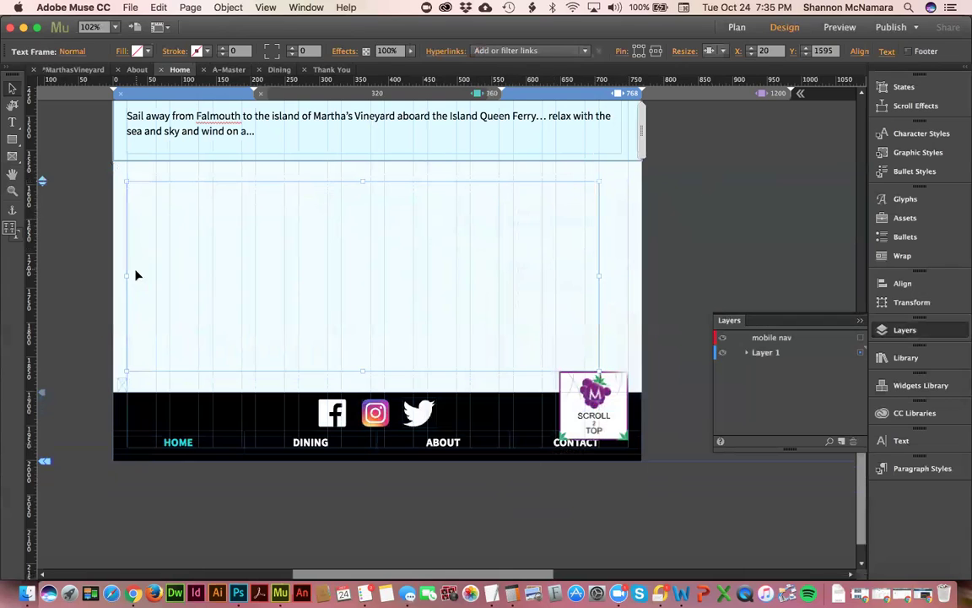
{"action": "left_click_drag", "start_coordinate": [125, 275], "coordinate": [172, 275]}
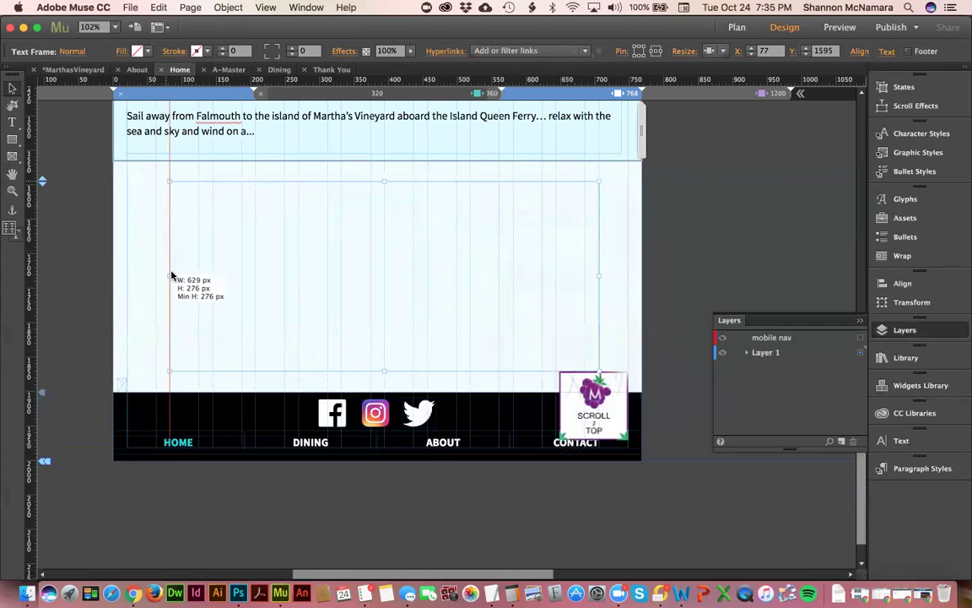
{"action": "double_click", "coordinate": [273, 228]}
{"action": "key", "text": "ctrl+a"}
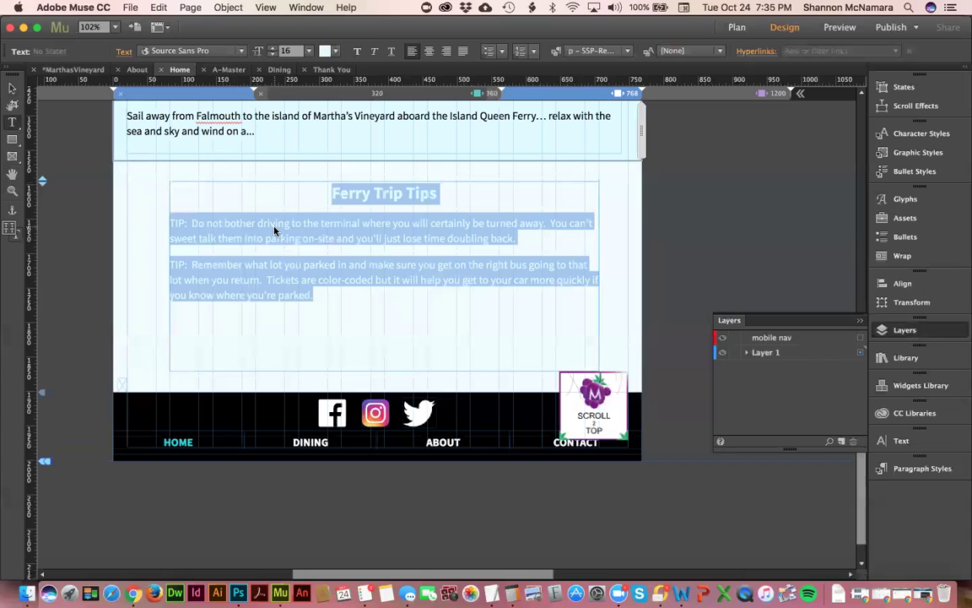
{"action": "left_click", "coordinate": [335, 52]}
{"action": "left_click", "coordinate": [559, 112]}
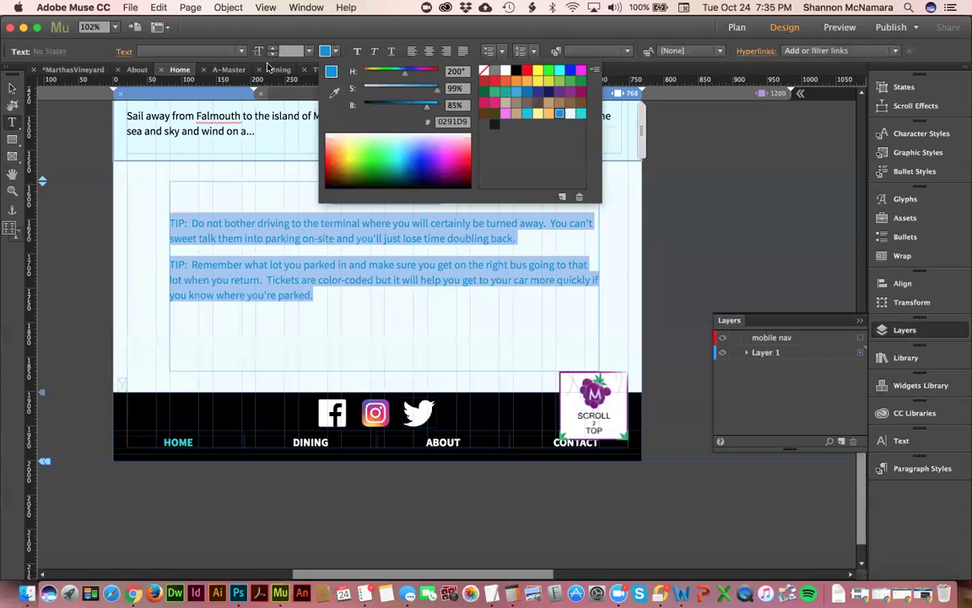
{"action": "left_click", "coordinate": [12, 88]}
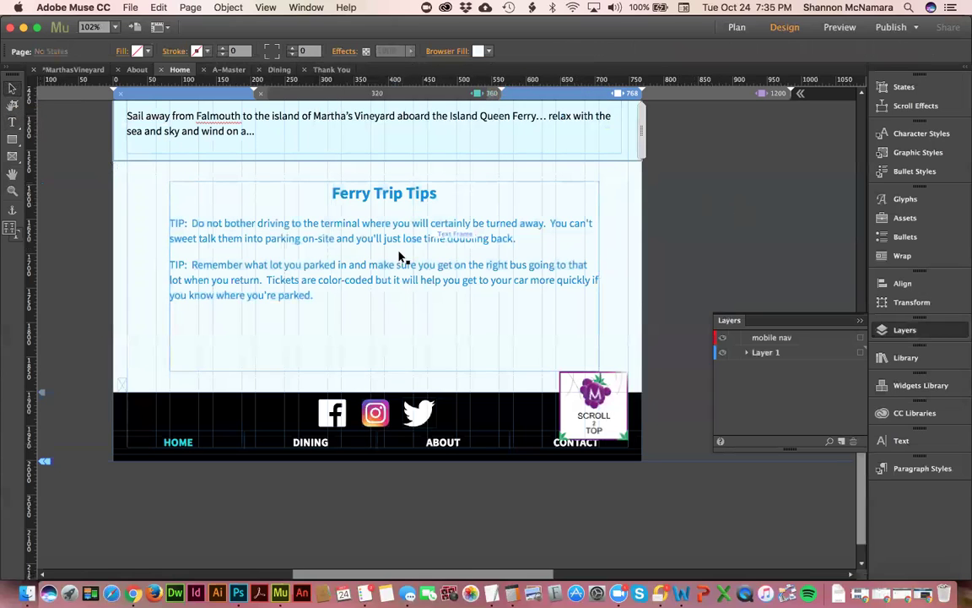
Step: Shorten the Ferry Trip Tips text frame to just below its last line and keep its resizing at Responsive Width
{"action": "left_click_drag", "start_coordinate": [384, 373], "coordinate": [384, 317]}
{"action": "left_click", "coordinate": [716, 51]}
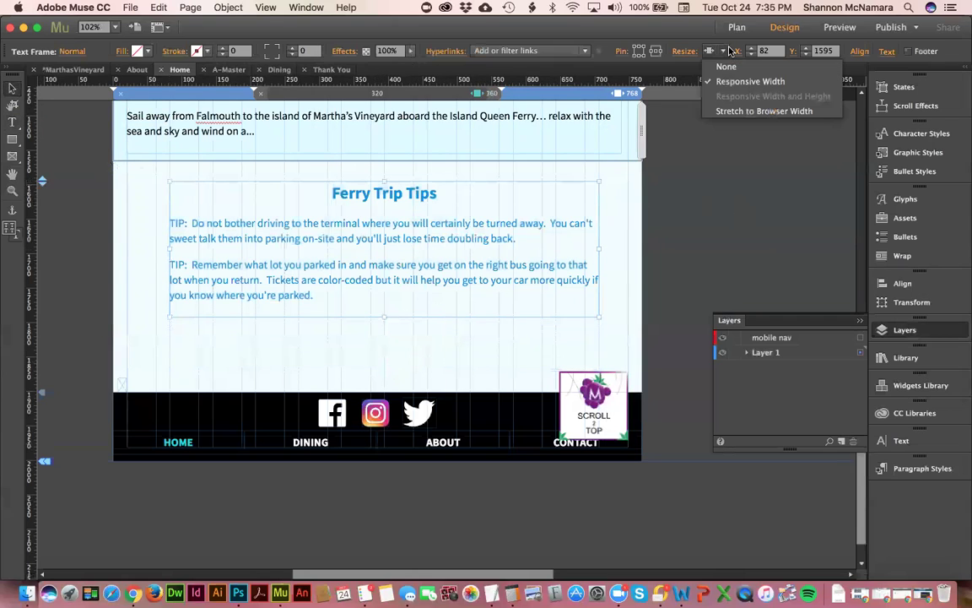
{"action": "left_click", "coordinate": [738, 80]}
{"action": "left_click", "coordinate": [654, 257]}
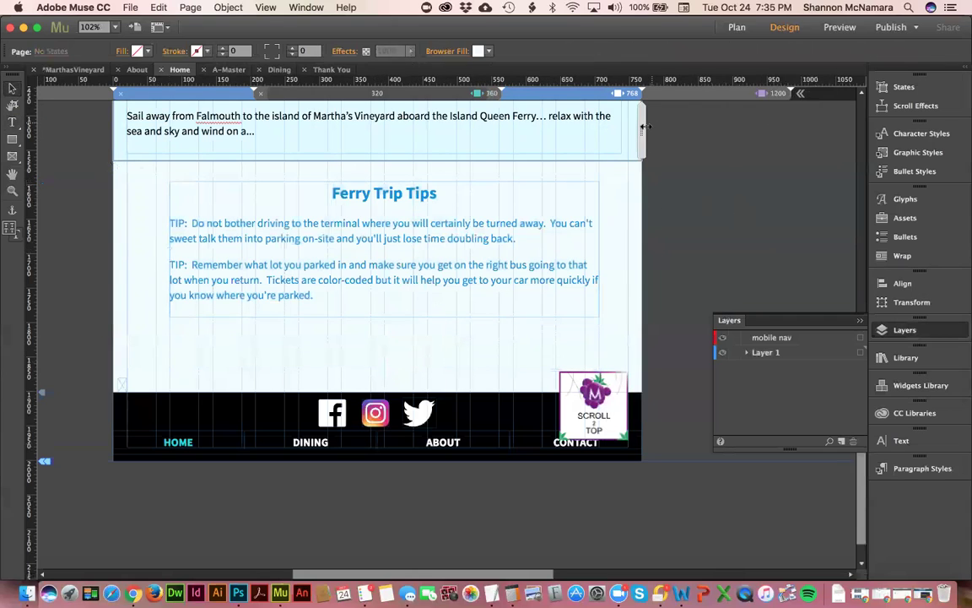
Step: Check how the Ferry Trip Tips text reflows from 768 px down to the 360 px breakpoint, and return to 768 px
{"action": "left_click_drag", "start_coordinate": [639, 133], "coordinate": [584, 137]}
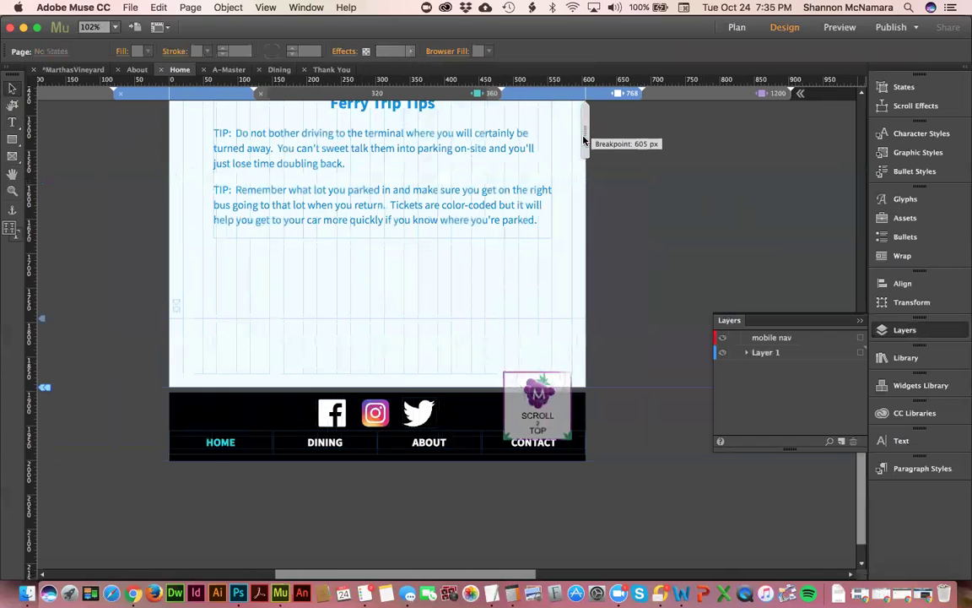
{"action": "left_click_drag", "start_coordinate": [474, 291], "coordinate": [478, 282]}
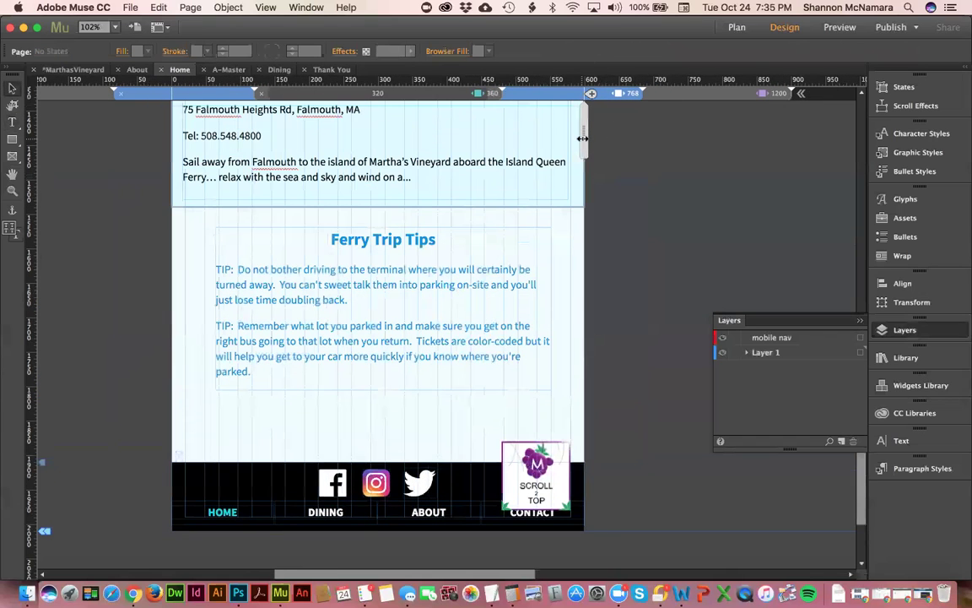
{"action": "left_click_drag", "start_coordinate": [556, 144], "coordinate": [499, 141]}
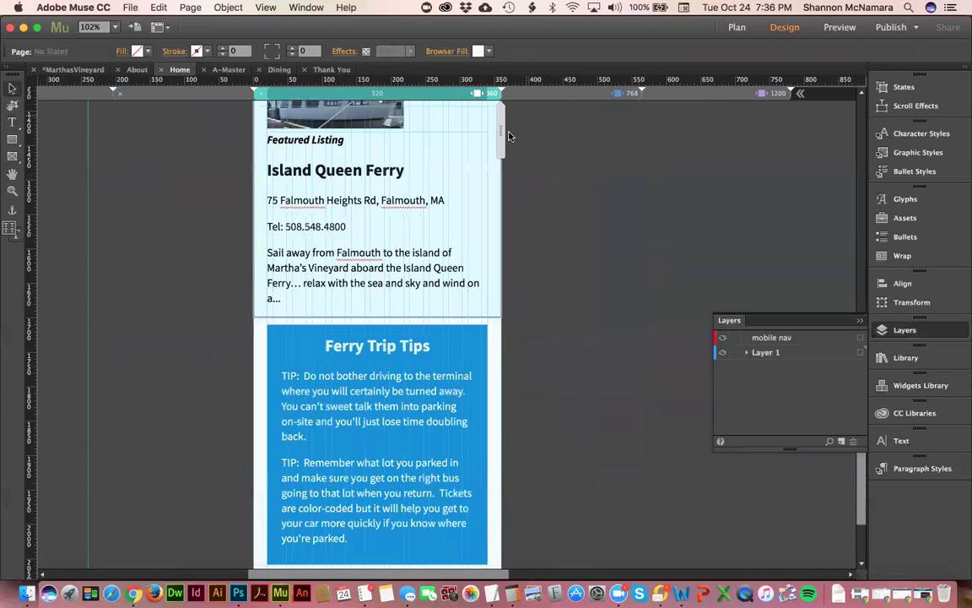
{"action": "key", "text": "super+z"}
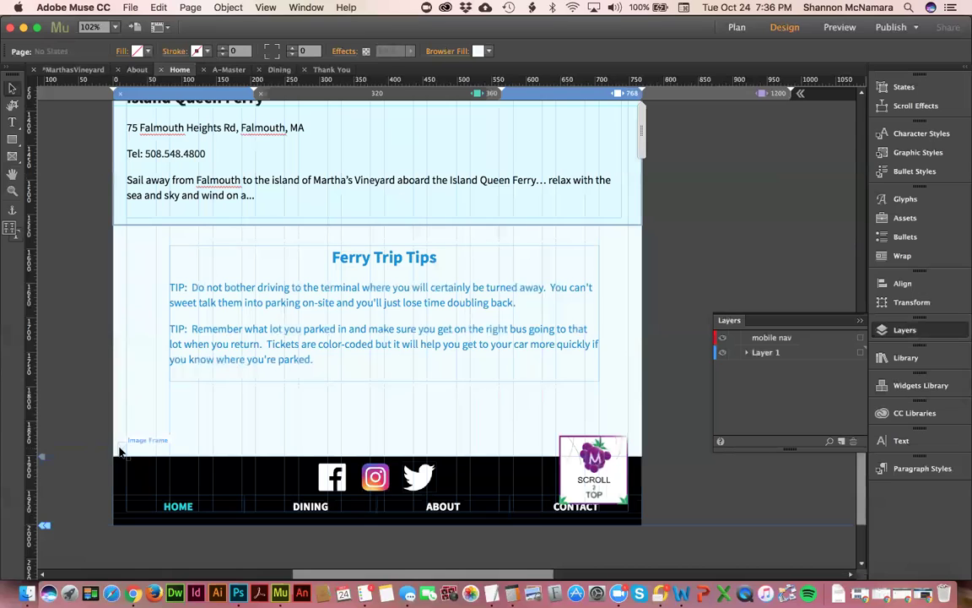
Step: Move the small empty image frame above the footer up to Y 1792
{"action": "left_click", "coordinate": [120, 447]}
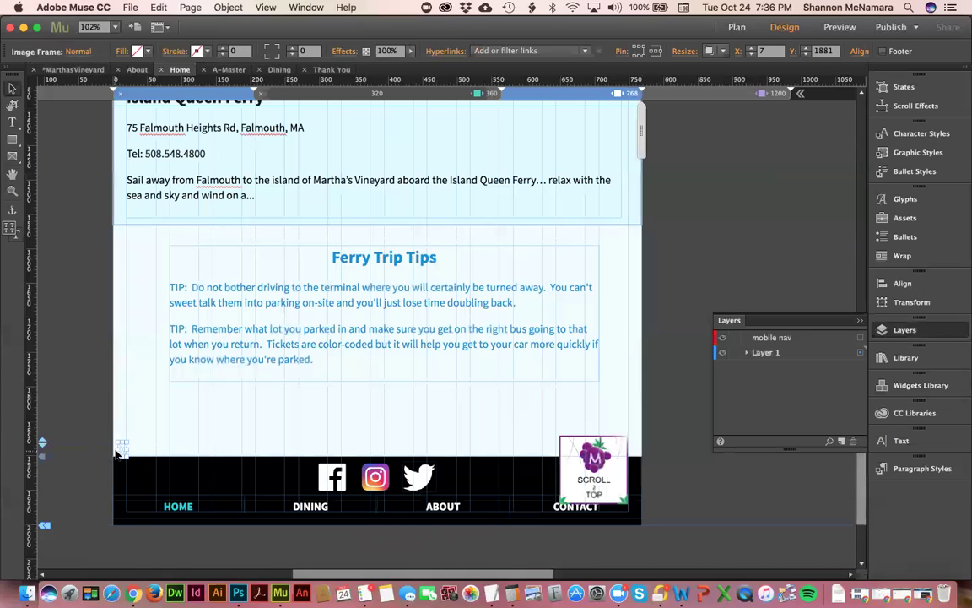
{"action": "left_click_drag", "start_coordinate": [121, 451], "coordinate": [122, 390]}
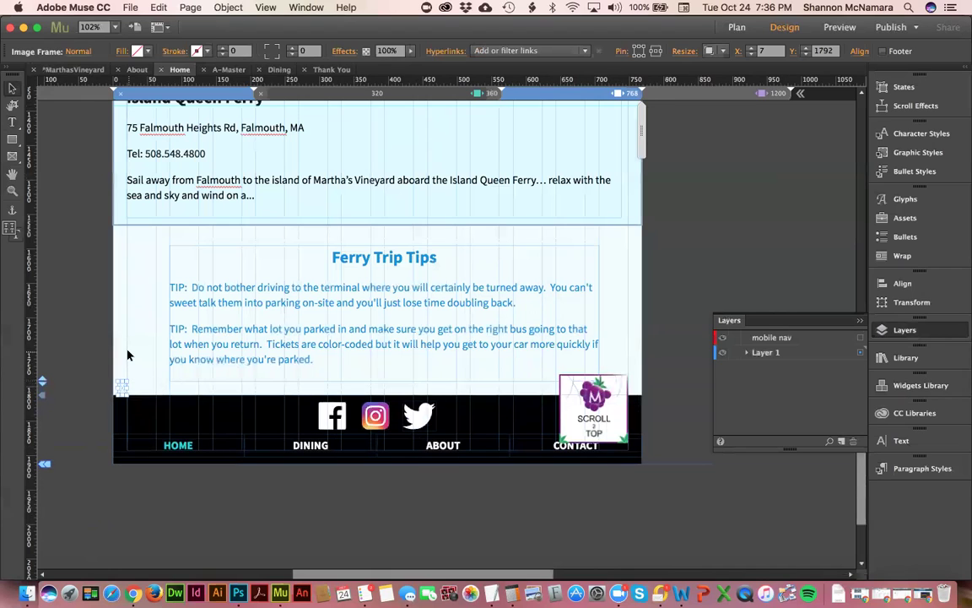
Step: Try raising the image frame further and extending the Ferry Trip Tips text frame downward, and undo both changes
{"action": "left_click_drag", "start_coordinate": [122, 384], "coordinate": [122, 371]}
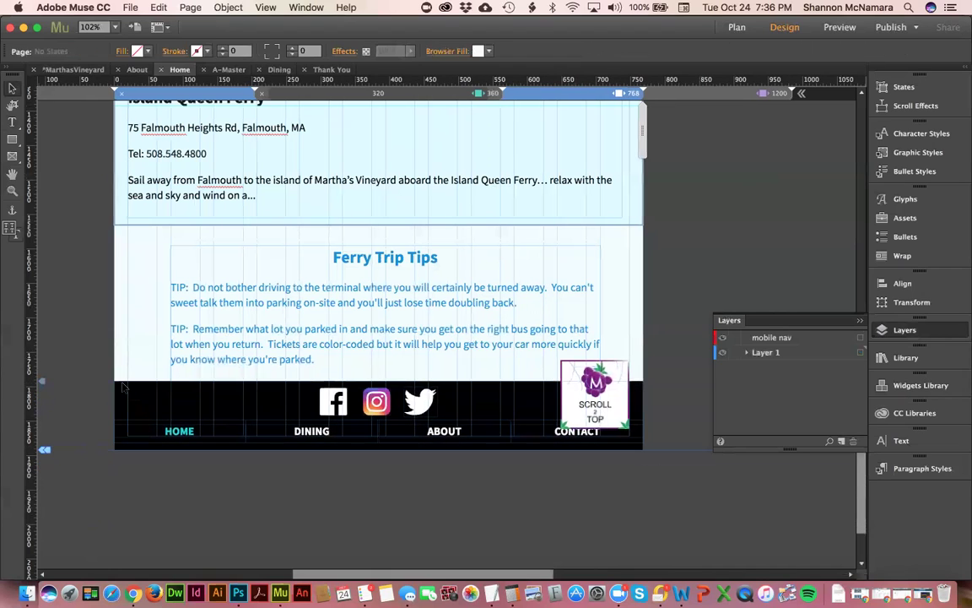
{"action": "left_click", "coordinate": [556, 343]}
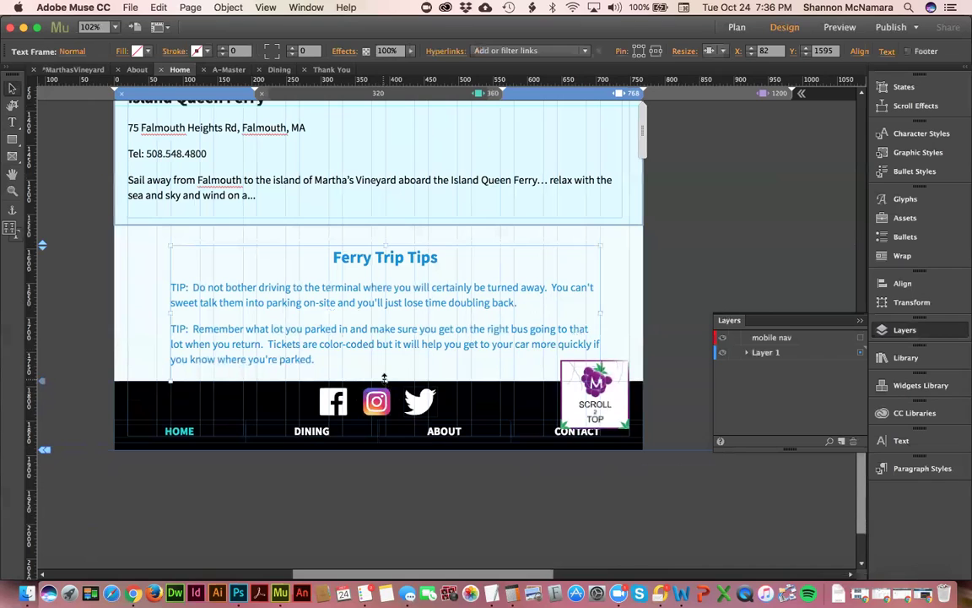
{"action": "left_click_drag", "start_coordinate": [384, 377], "coordinate": [383, 384]}
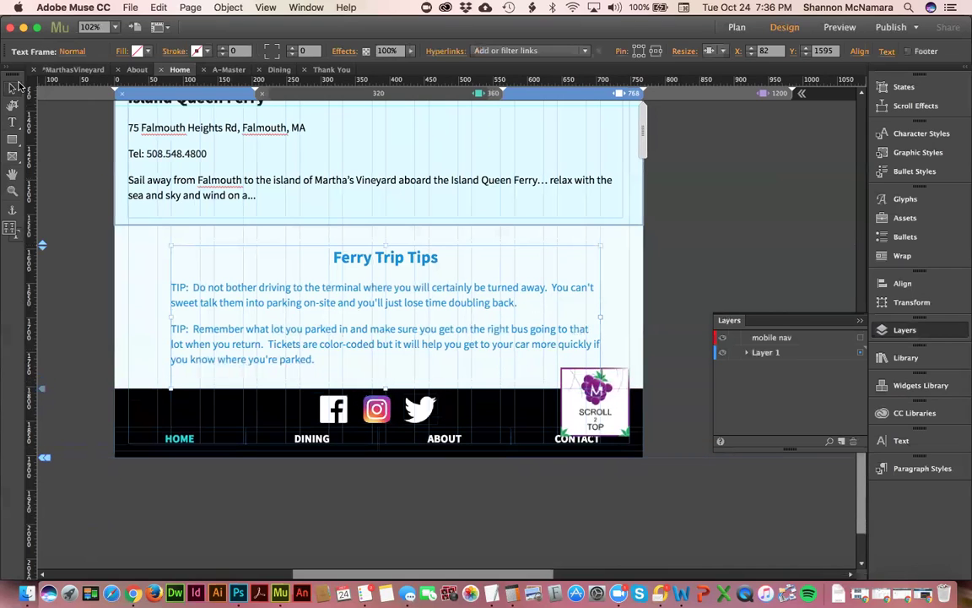
{"action": "left_click", "coordinate": [640, 129]}
{"action": "left_click_drag", "start_coordinate": [641, 139], "coordinate": [590, 141]}
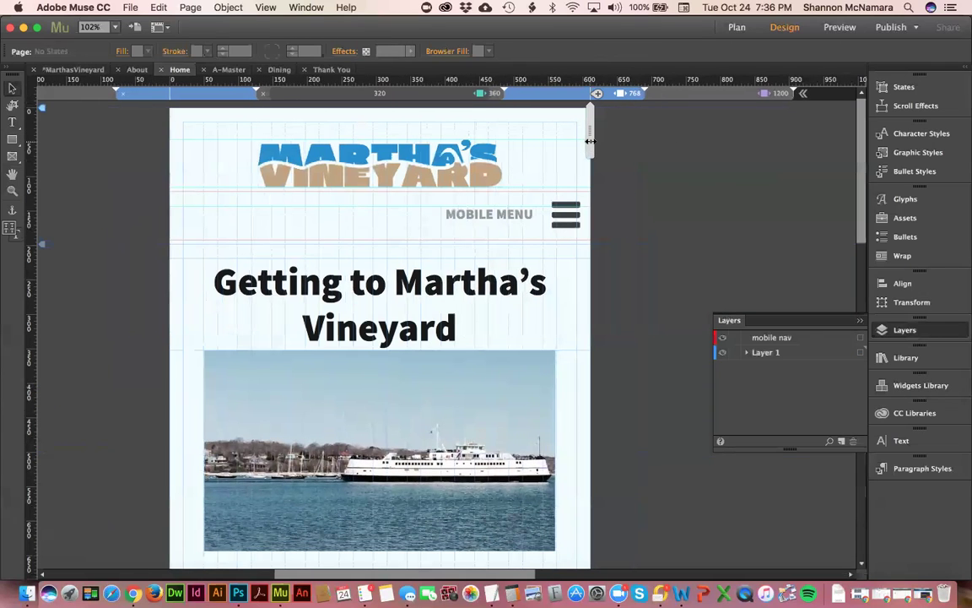
{"action": "key", "text": "super+z"}
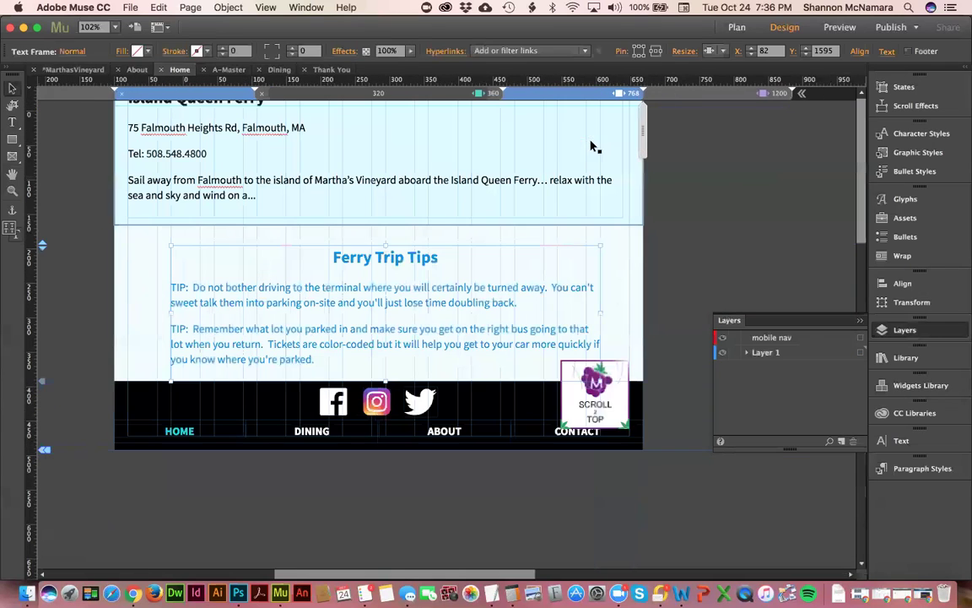
{"action": "key", "text": "super+z"}
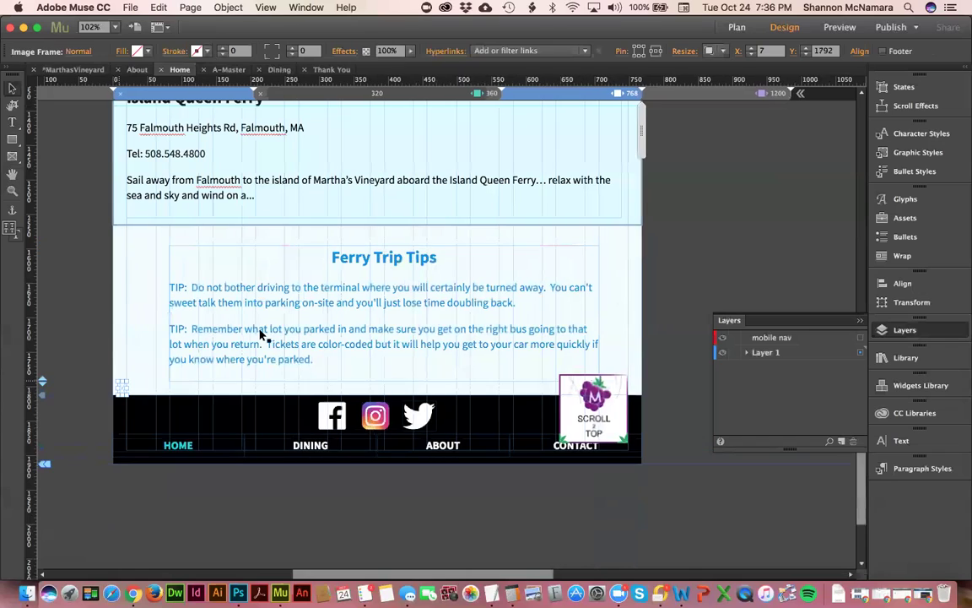
Step: Hide the small empty image frame in the 768 px breakpoint
{"action": "left_click", "coordinate": [104, 341]}
{"action": "left_click", "coordinate": [123, 388]}
{"action": "right_click", "coordinate": [123, 389]}
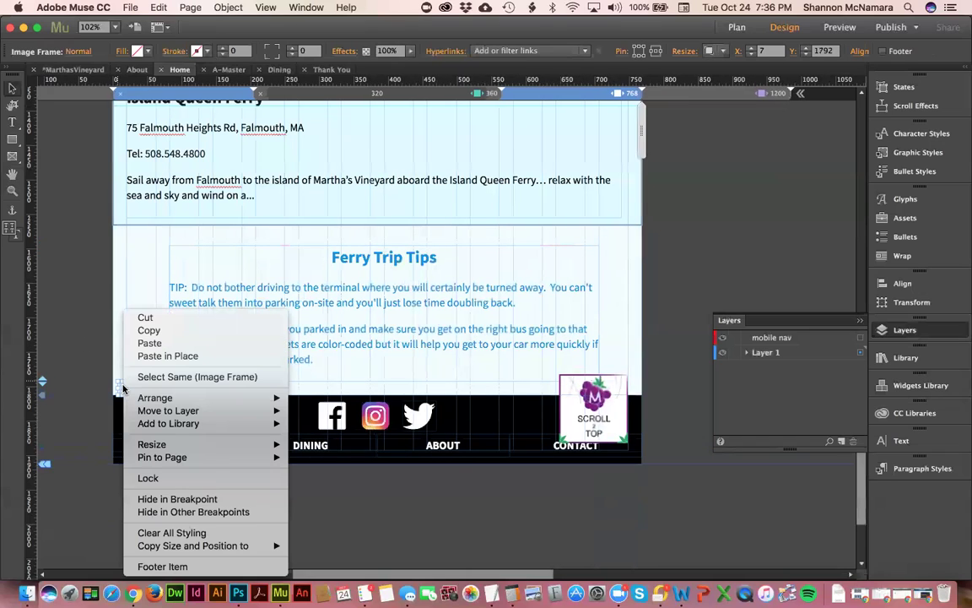
{"action": "left_click", "coordinate": [177, 499]}
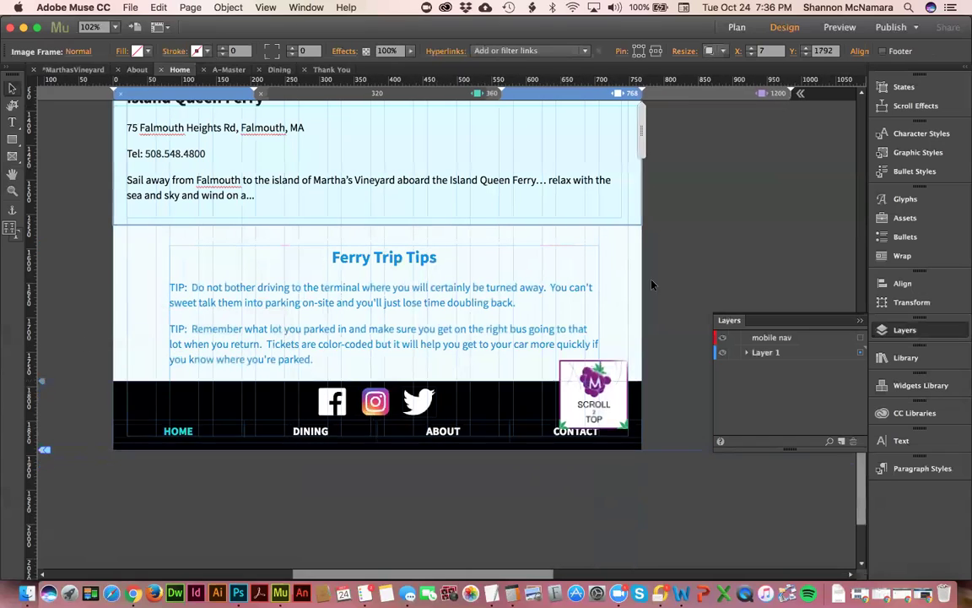
Step: Compare the Home page at the 1200 and 768 px breakpoints, check a narrower width, and save the site
{"action": "left_click", "coordinate": [680, 93]}
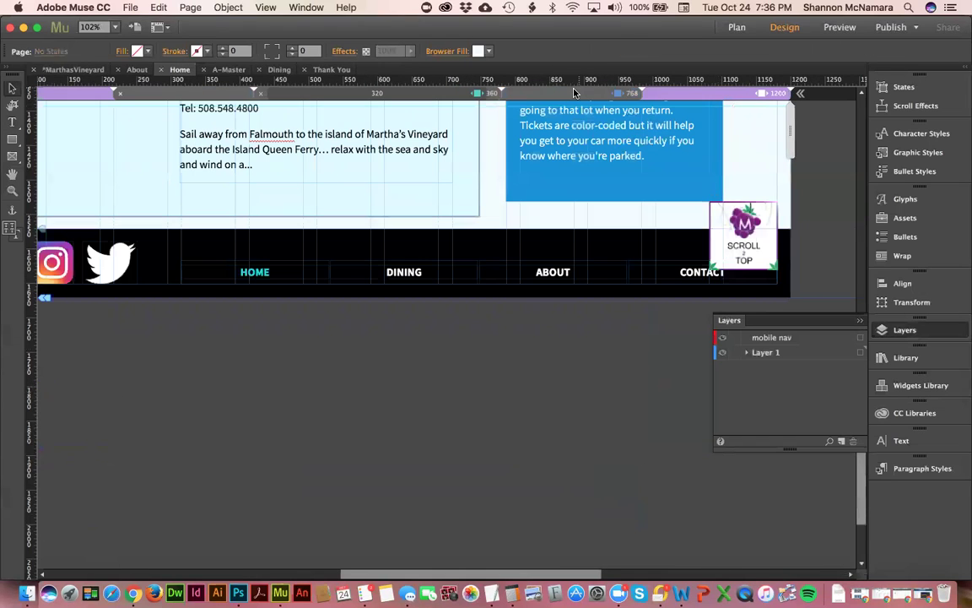
{"action": "left_click", "coordinate": [629, 93]}
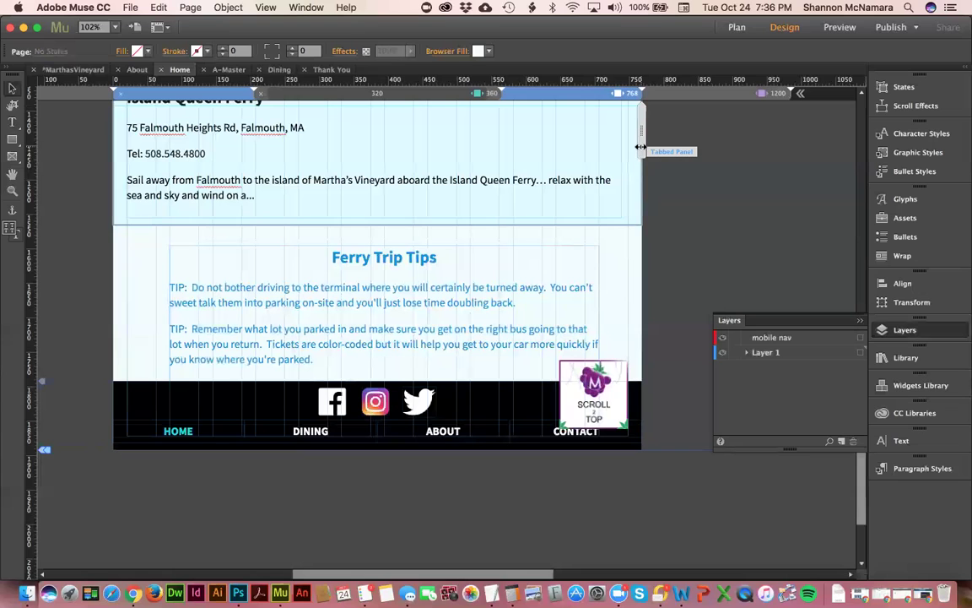
{"action": "left_click_drag", "start_coordinate": [612, 156], "coordinate": [595, 156]}
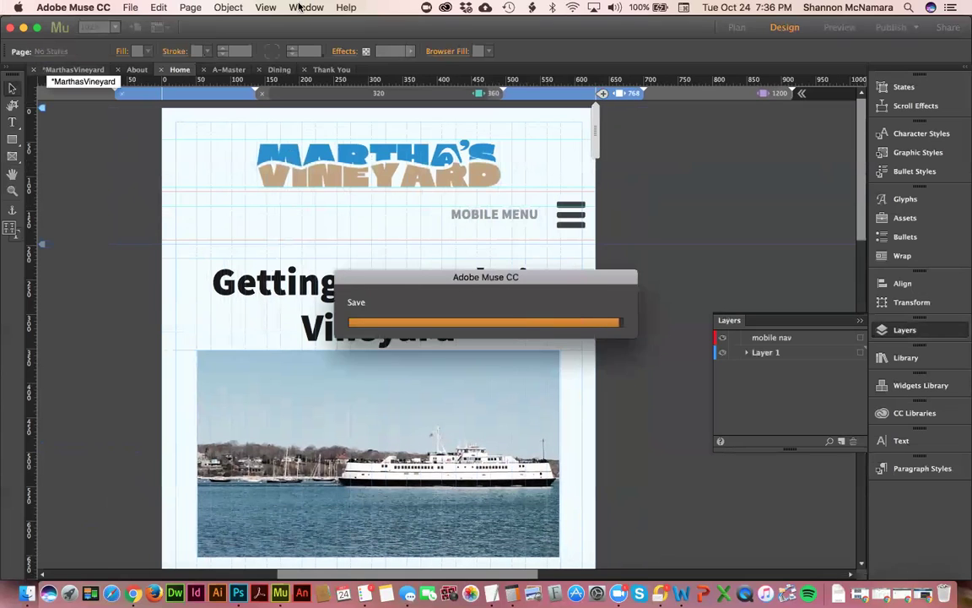
Step: Preview the Home page in Chrome and close the previous Home preview tab
{"action": "left_click", "coordinate": [131, 7]}
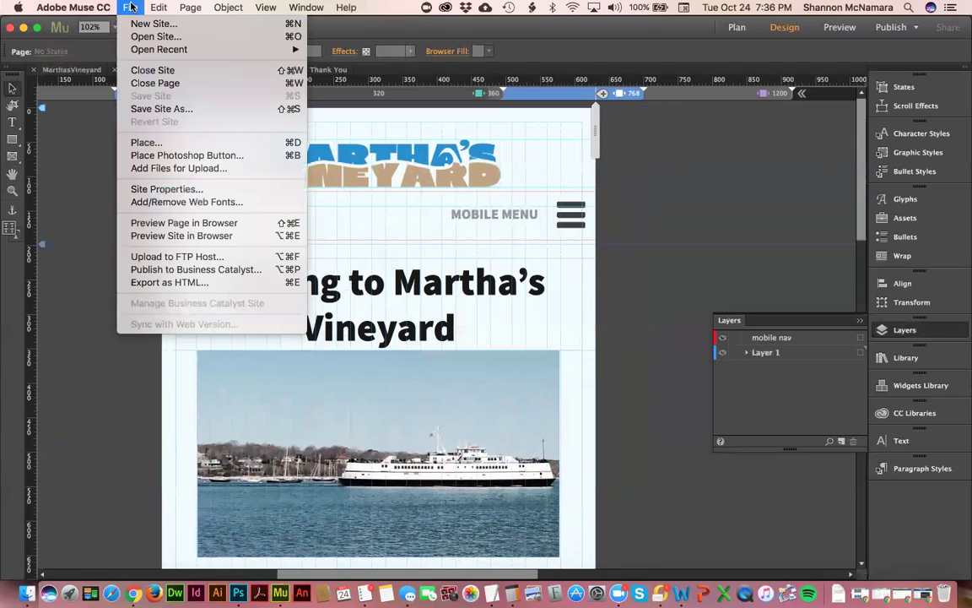
{"action": "left_click", "coordinate": [184, 225]}
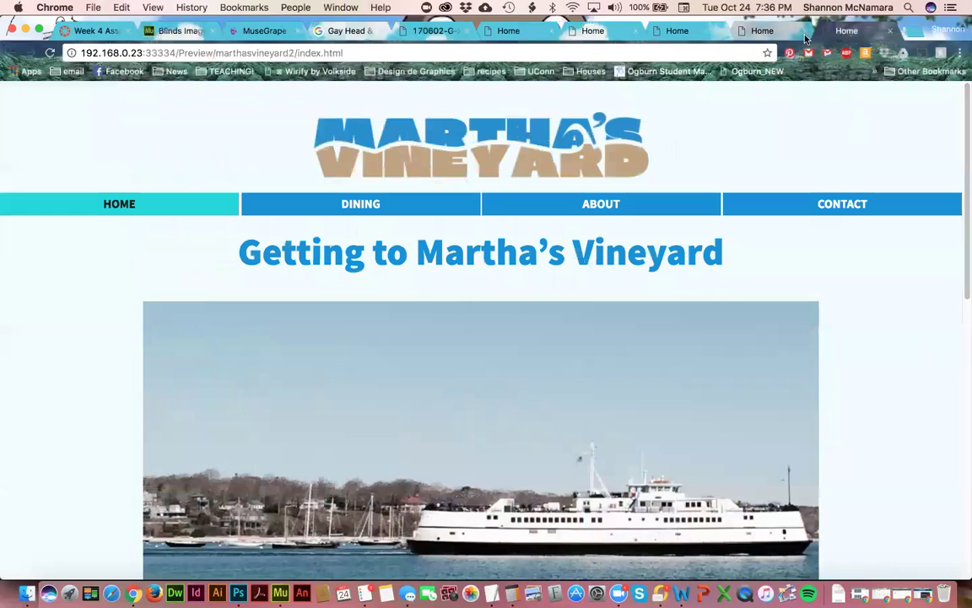
{"action": "middle_click", "coordinate": [752, 36]}
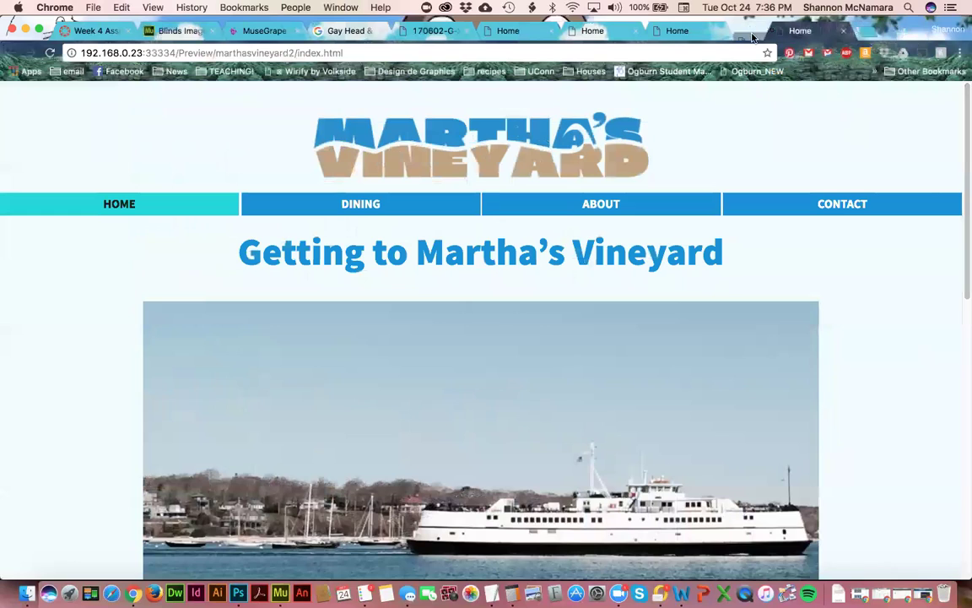
Step: Close the older Home previews and the unneeded reference pages, keeping the Week 4 Assignment page and the latest Home preview
{"action": "left_click", "coordinate": [635, 31]}
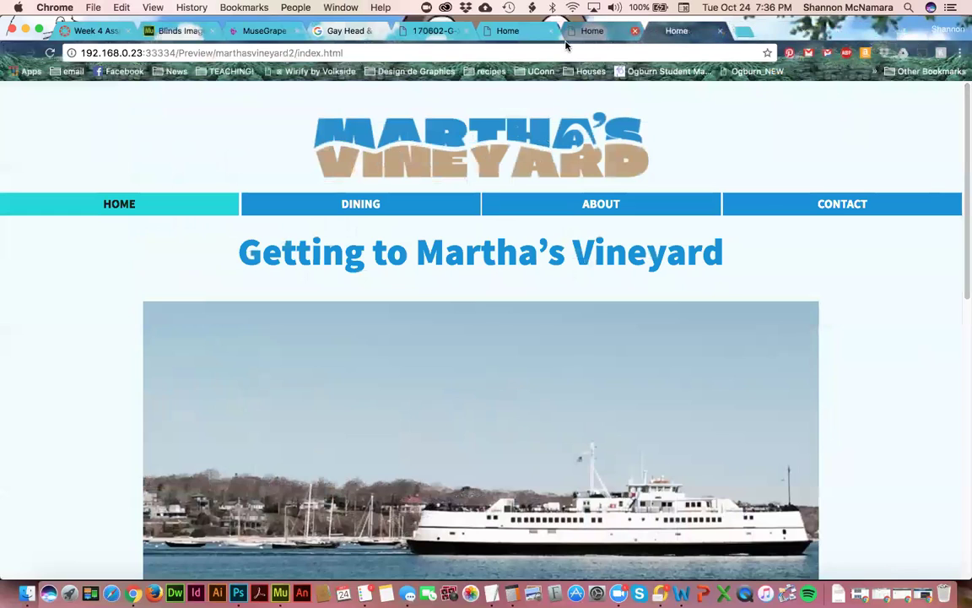
{"action": "middle_click", "coordinate": [567, 33]}
{"action": "middle_click", "coordinate": [649, 34]}
{"action": "left_click", "coordinate": [647, 31]}
{"action": "left_click", "coordinate": [510, 32]}
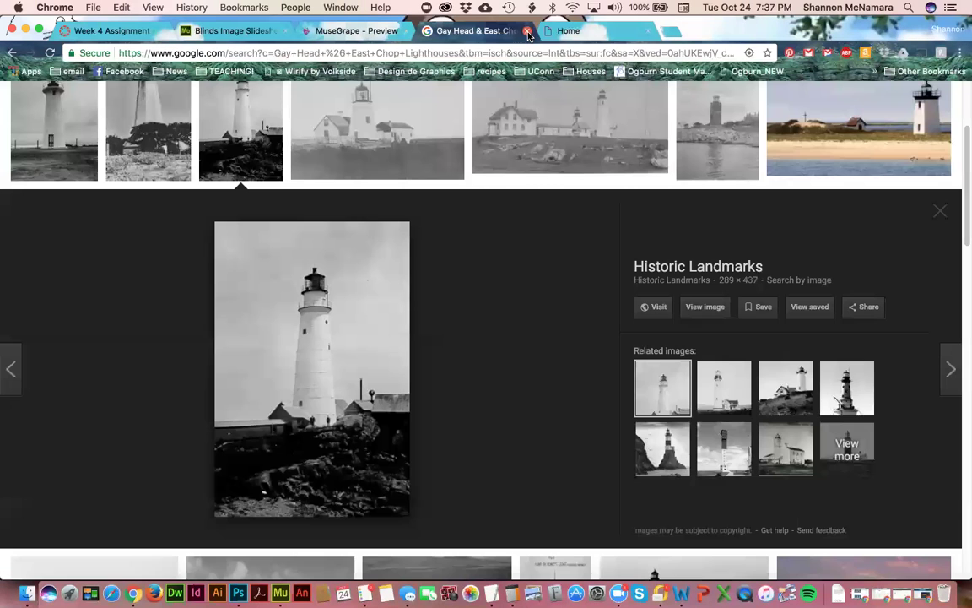
{"action": "left_click", "coordinate": [527, 31]}
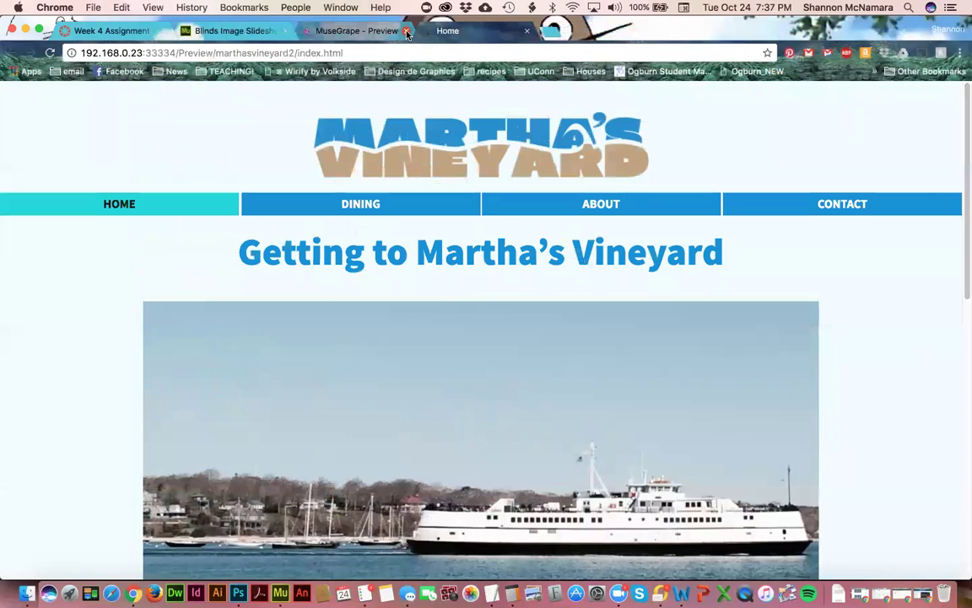
{"action": "left_click", "coordinate": [406, 31]}
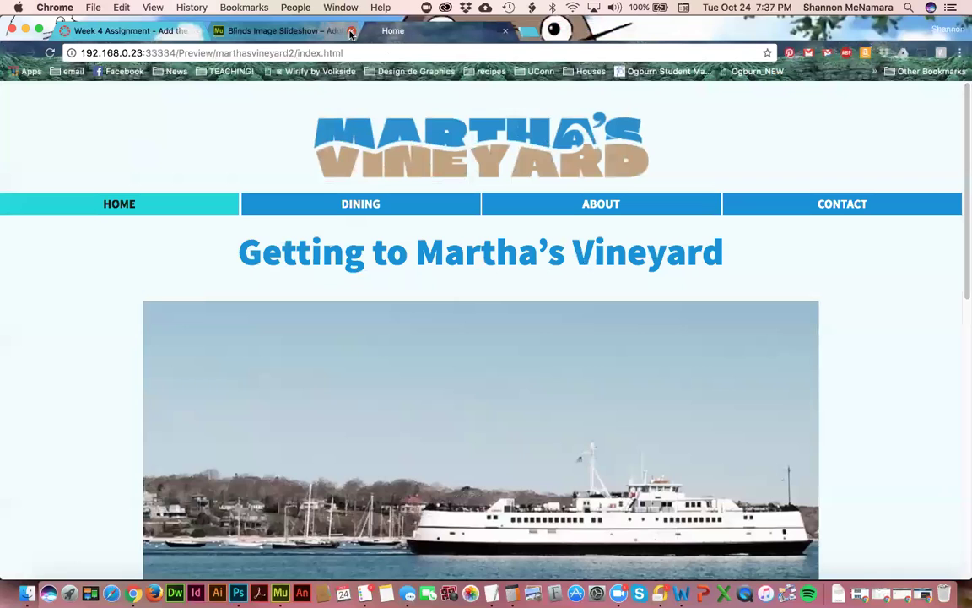
{"action": "left_click", "coordinate": [351, 32]}
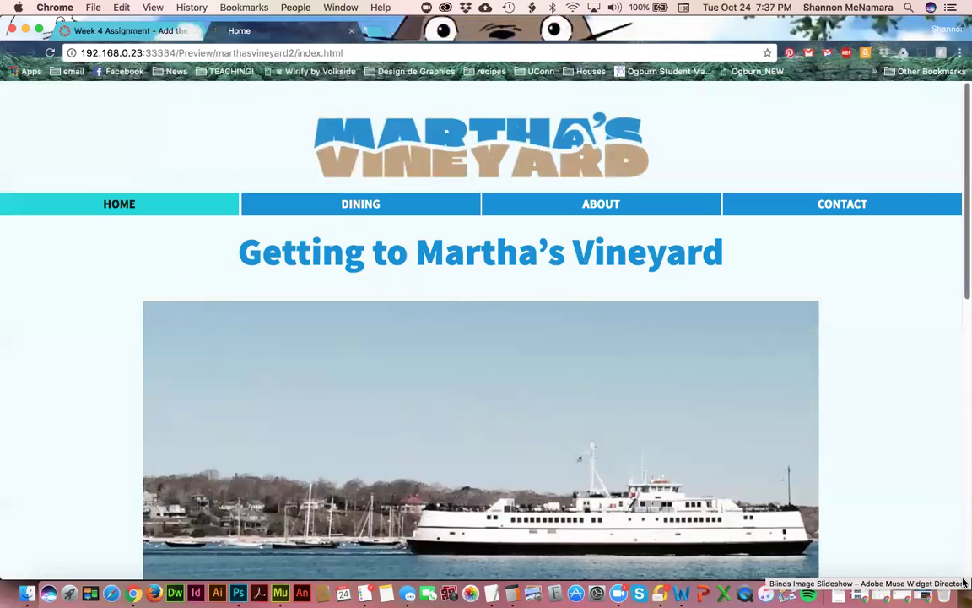
Step: Narrow the browser window in stages, checking the ferry section's layout and testing the scroll-to-top button at the reduced widths
{"action": "left_click_drag", "start_coordinate": [963, 581], "coordinate": [709, 581]}
{"action": "scroll", "coordinate": [652, 475], "scroll_direction": "down", "scroll_amount": 6}
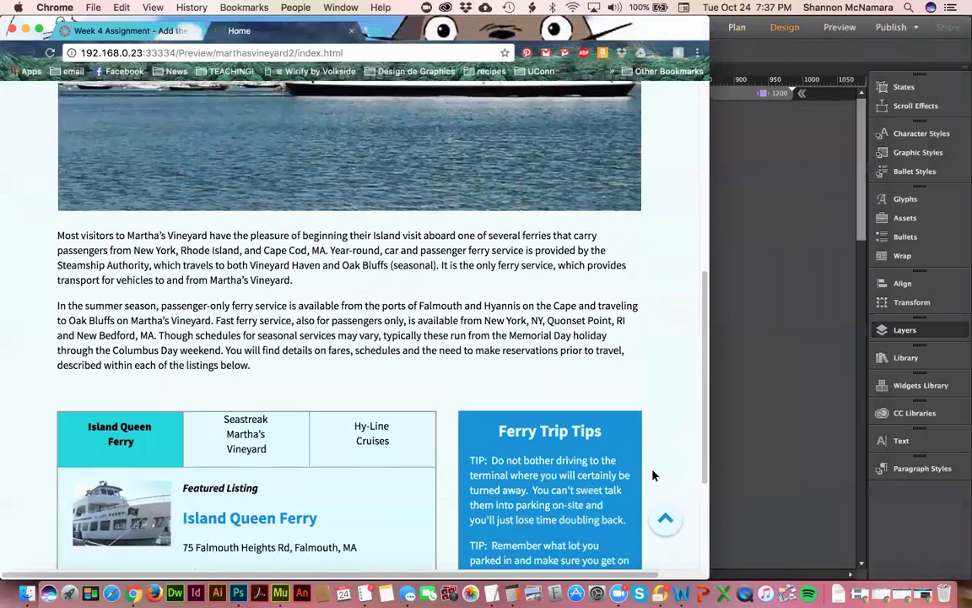
{"action": "scroll", "coordinate": [652, 475], "scroll_direction": "down", "scroll_amount": 4}
{"action": "left_click_drag", "start_coordinate": [709, 579], "coordinate": [560, 568]}
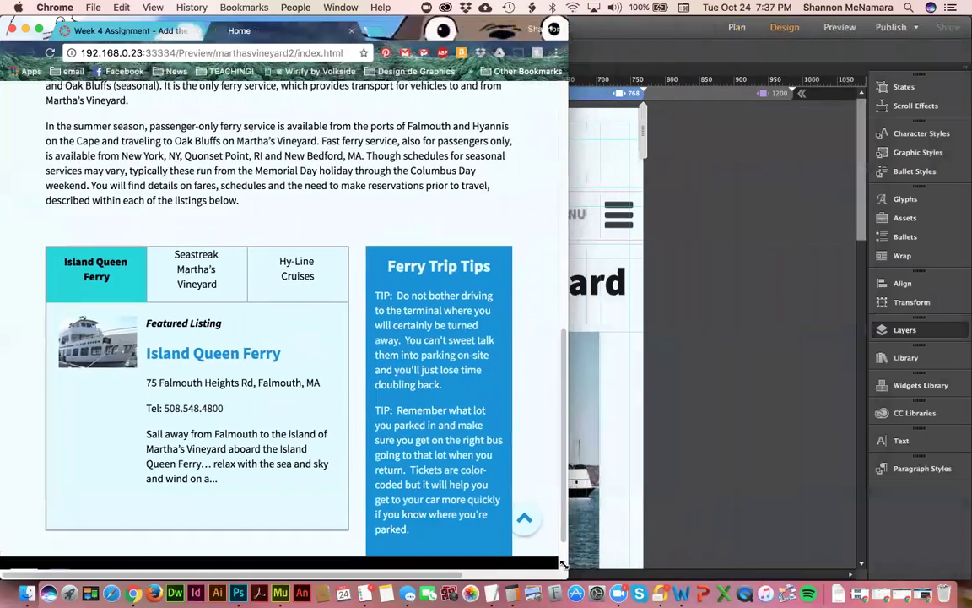
{"action": "left_click", "coordinate": [518, 520]}
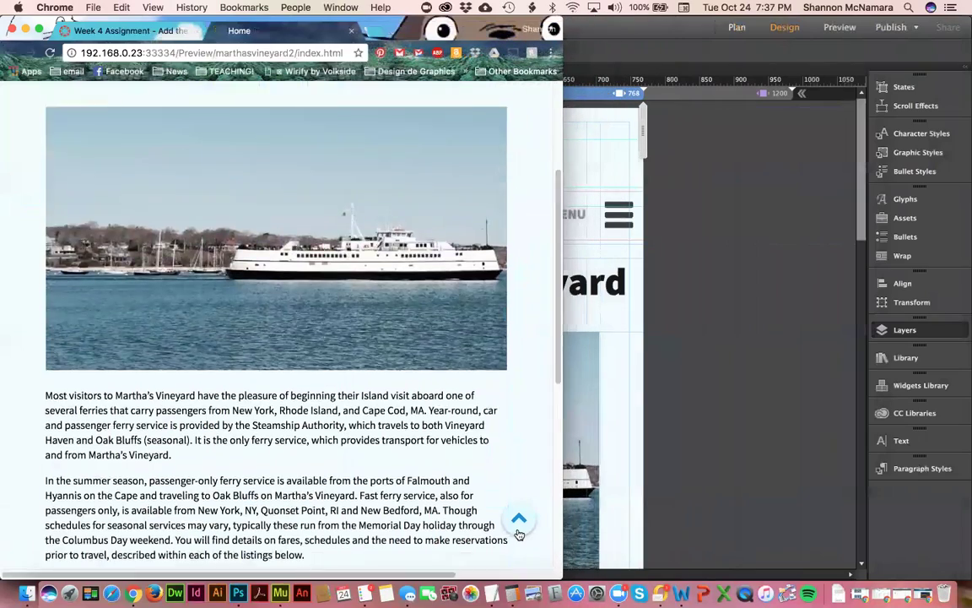
{"action": "scroll", "coordinate": [518, 523], "scroll_direction": "down", "scroll_amount": 10}
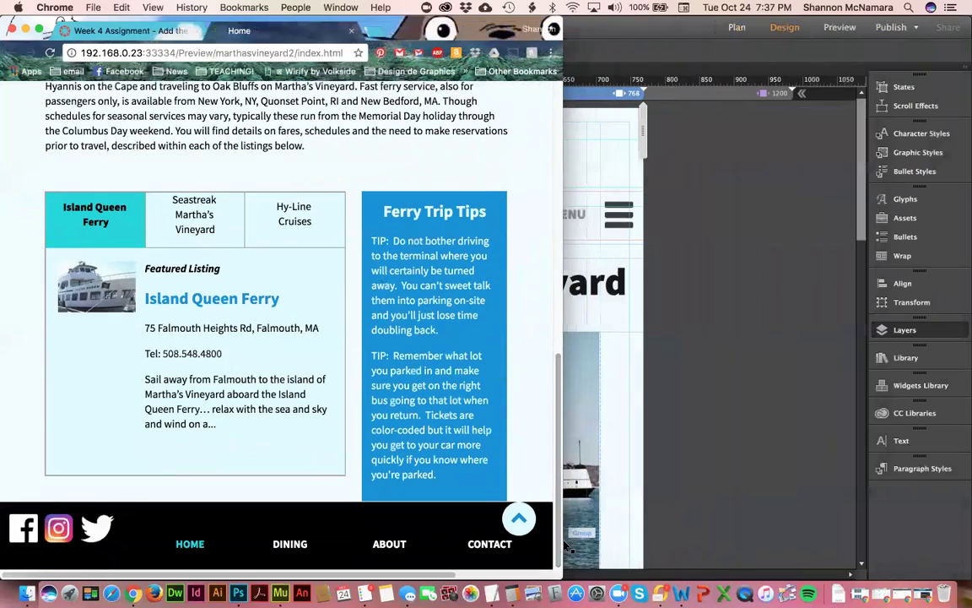
{"action": "left_click_drag", "start_coordinate": [561, 570], "coordinate": [486, 579]}
{"action": "left_click", "coordinate": [432, 528]}
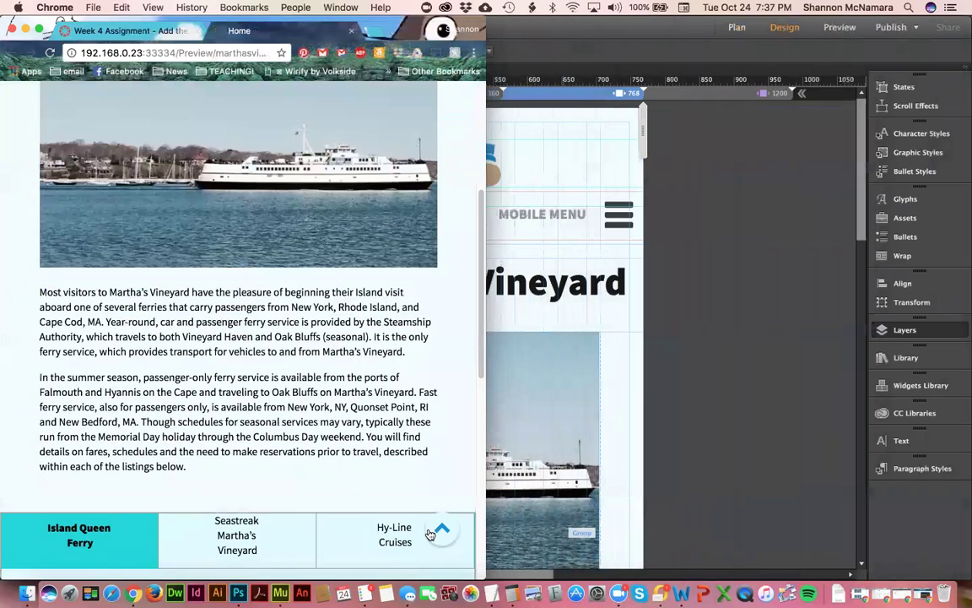
{"action": "scroll", "coordinate": [430, 533], "scroll_direction": "down", "scroll_amount": 5}
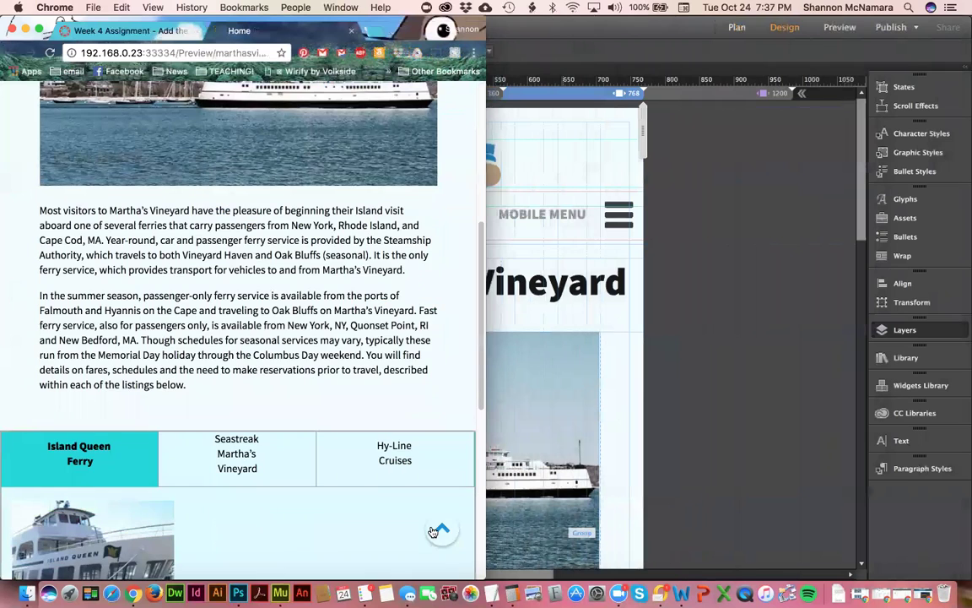
{"action": "left_click", "coordinate": [436, 530]}
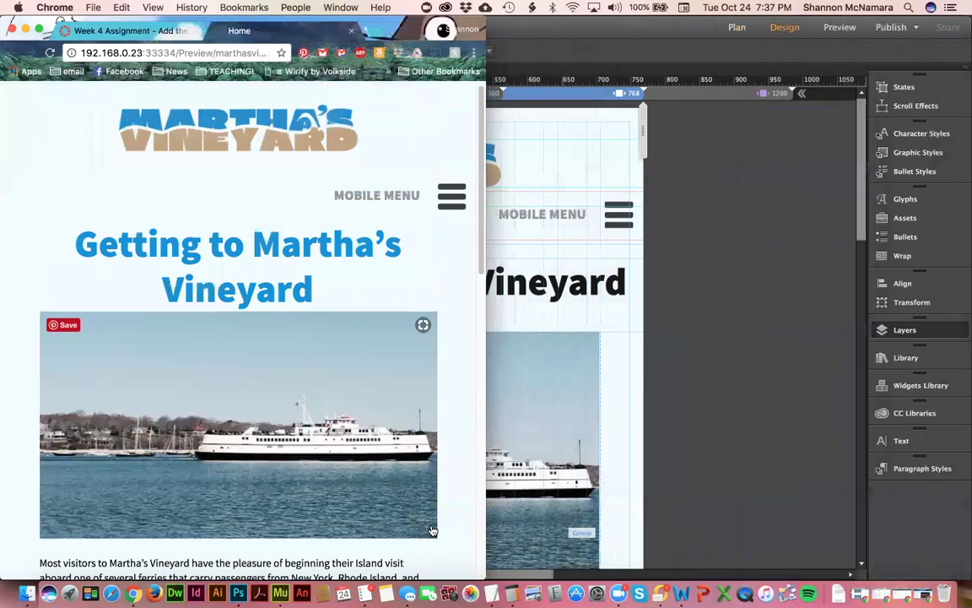
Step: Test opening and closing the mobile menu, and review the narrow Home page down to the Ferry Trip Tips and footer
{"action": "left_click", "coordinate": [453, 197]}
{"action": "left_click", "coordinate": [453, 198]}
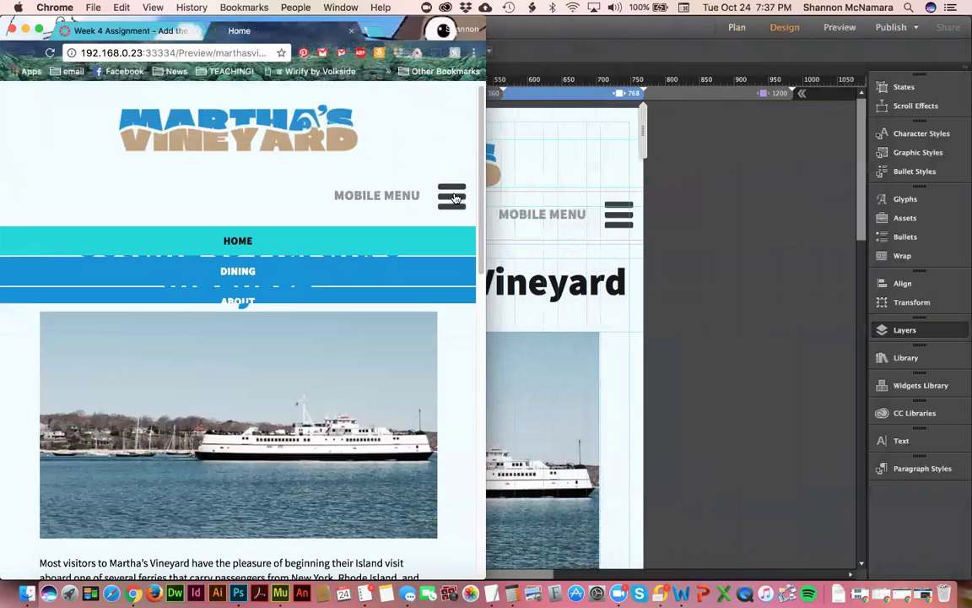
{"action": "scroll", "coordinate": [338, 249], "scroll_direction": "down", "scroll_amount": 1}
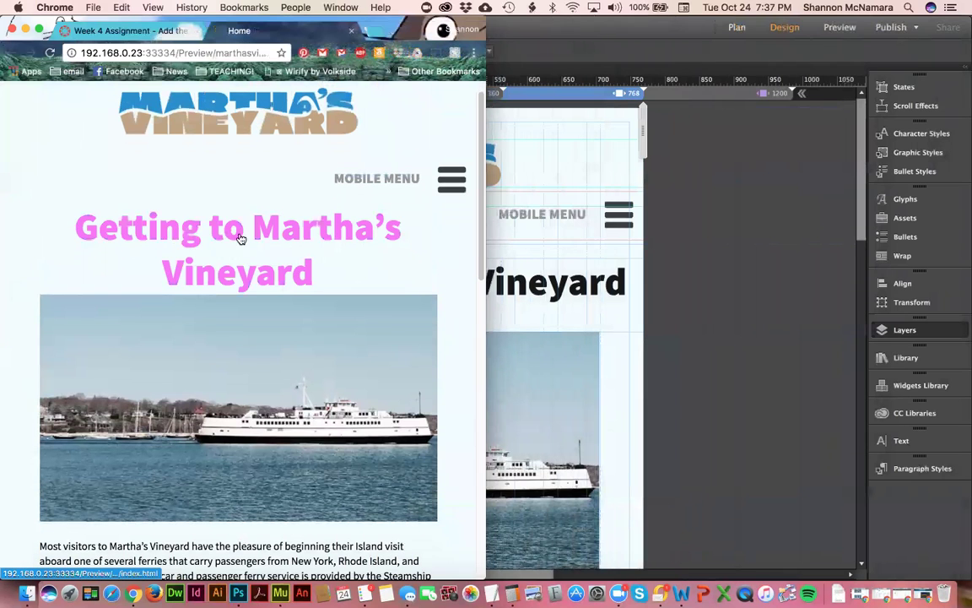
{"action": "scroll", "coordinate": [373, 328], "scroll_direction": "down", "scroll_amount": 10}
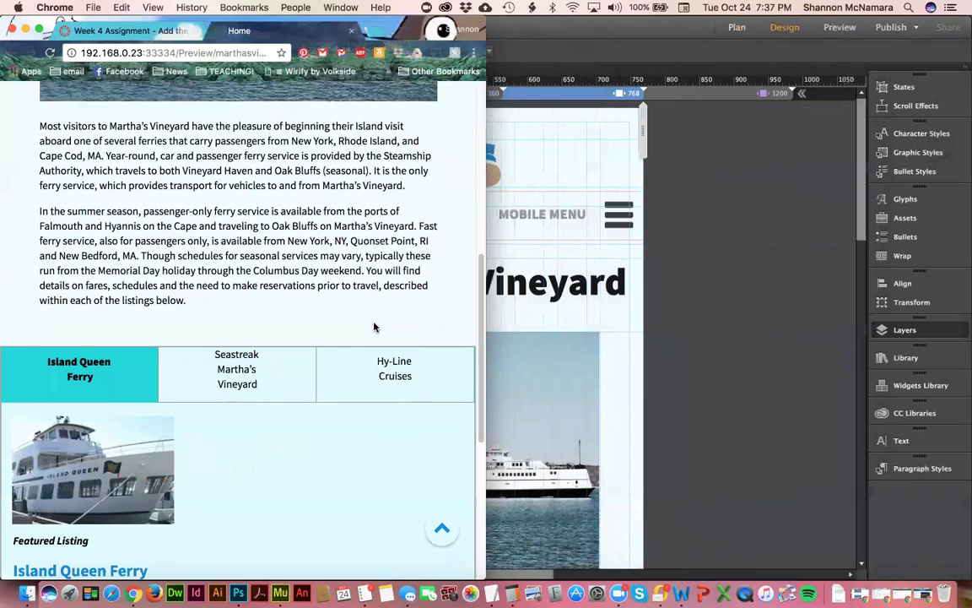
{"action": "scroll", "coordinate": [374, 327], "scroll_direction": "down", "scroll_amount": 5}
{"action": "scroll", "coordinate": [374, 327], "scroll_direction": "up", "scroll_amount": 3}
{"action": "scroll", "coordinate": [376, 328], "scroll_direction": "down", "scroll_amount": 5}
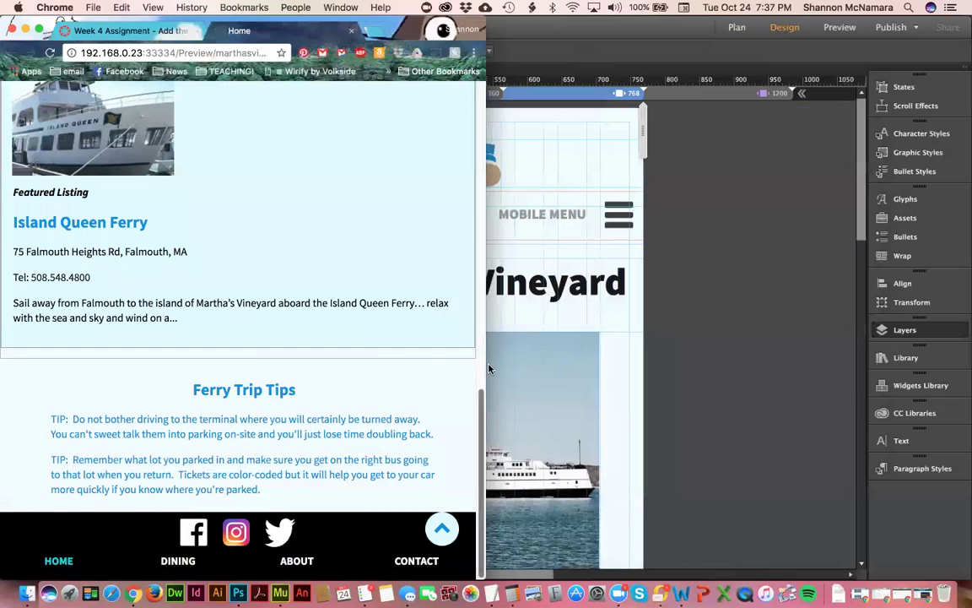
Step: Narrow the preview further and check the Seastreak Martha's Vineyard and Hy-Line Cruises panels against the Ferry Trip Tips below
{"action": "left_click_drag", "start_coordinate": [478, 372], "coordinate": [417, 372]}
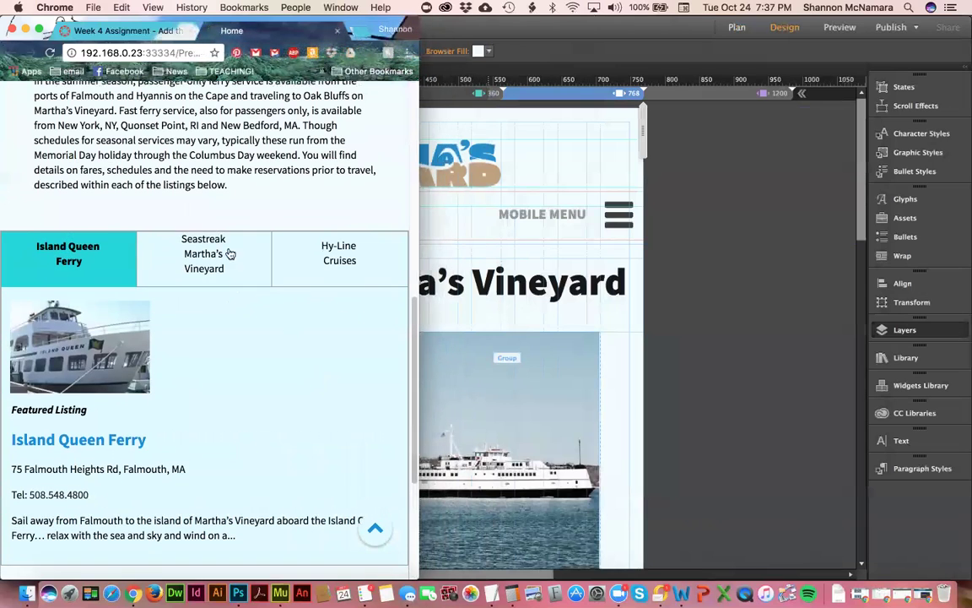
{"action": "left_click", "coordinate": [203, 228]}
{"action": "scroll", "coordinate": [287, 278], "scroll_direction": "down", "scroll_amount": 5}
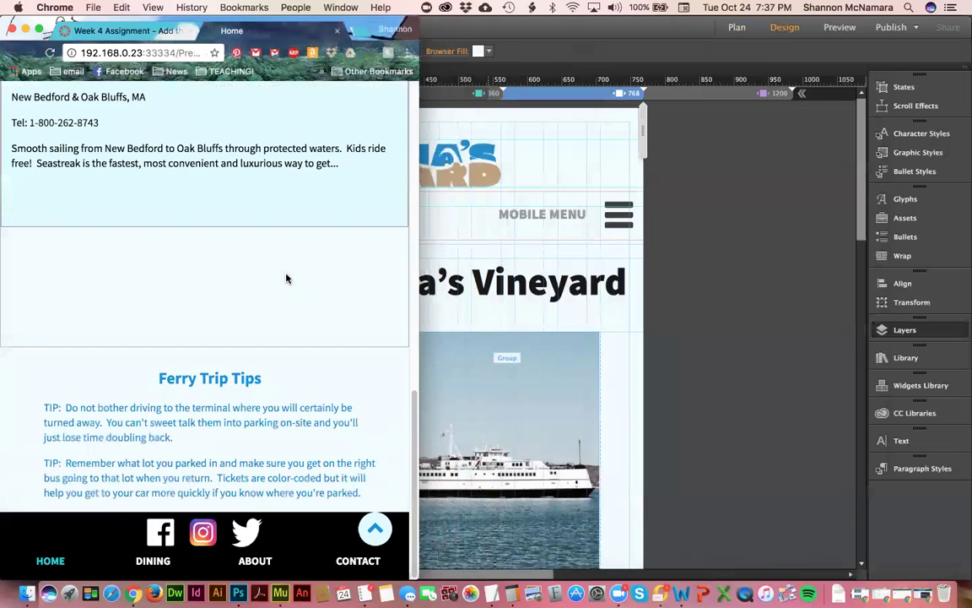
{"action": "scroll", "coordinate": [287, 278], "scroll_direction": "up", "scroll_amount": 5}
{"action": "left_click", "coordinate": [332, 224]}
{"action": "scroll", "coordinate": [330, 230], "scroll_direction": "down", "scroll_amount": 5}
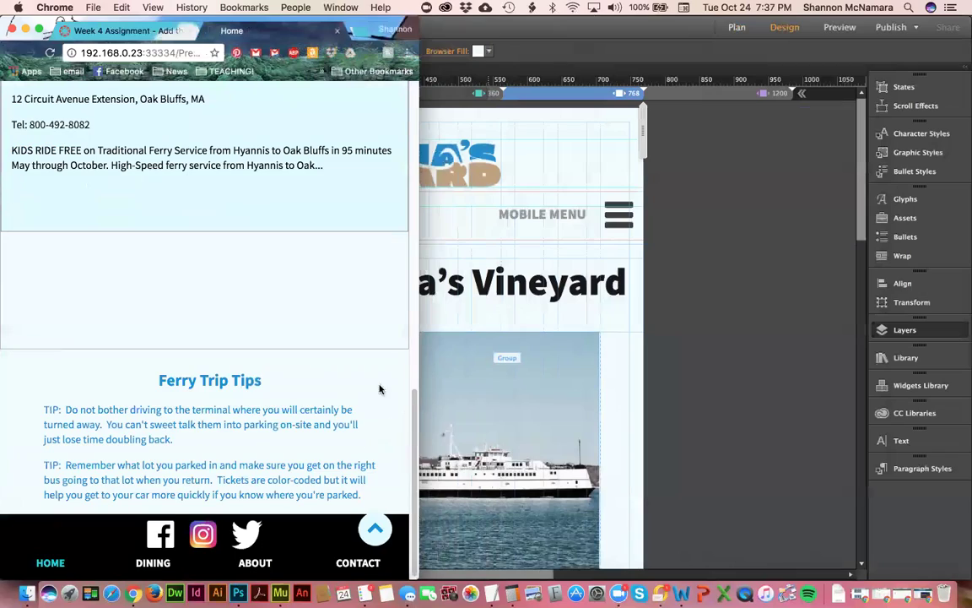
Step: Compare the ferry panels in a wide and a narrow browser window, checking the Hy-Line Cruises and Island Queen Ferry content
{"action": "left_click_drag", "start_coordinate": [413, 346], "coordinate": [958, 413]}
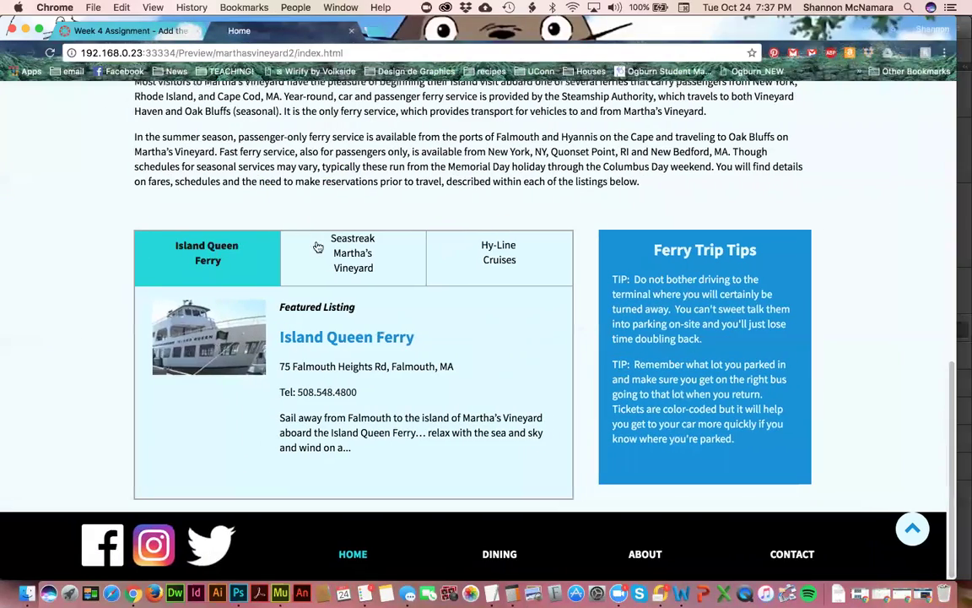
{"action": "left_click_drag", "start_coordinate": [957, 228], "coordinate": [509, 268]}
{"action": "left_click", "coordinate": [455, 213]}
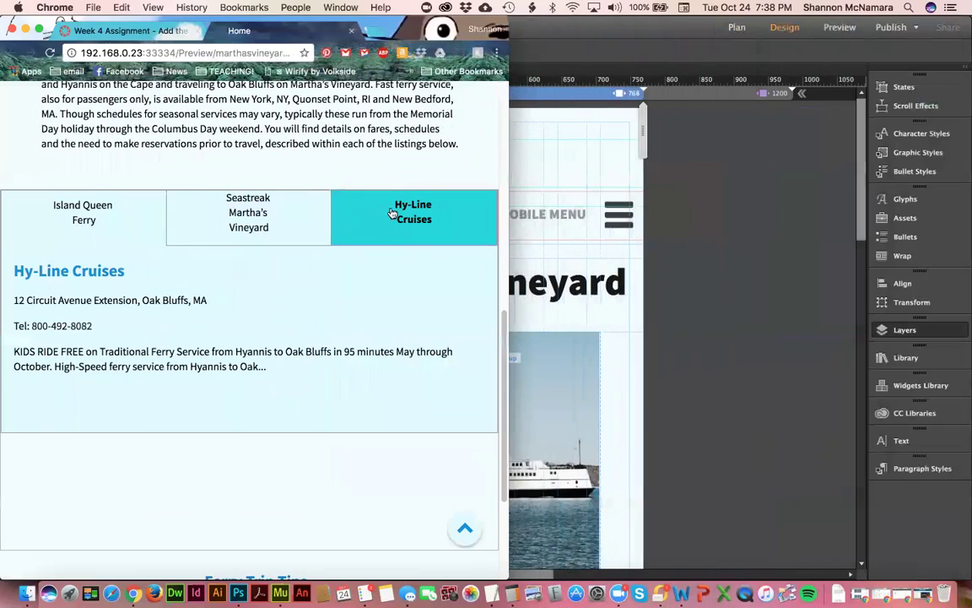
{"action": "left_click", "coordinate": [118, 213]}
{"action": "scroll", "coordinate": [377, 377], "scroll_direction": "down", "scroll_amount": 5}
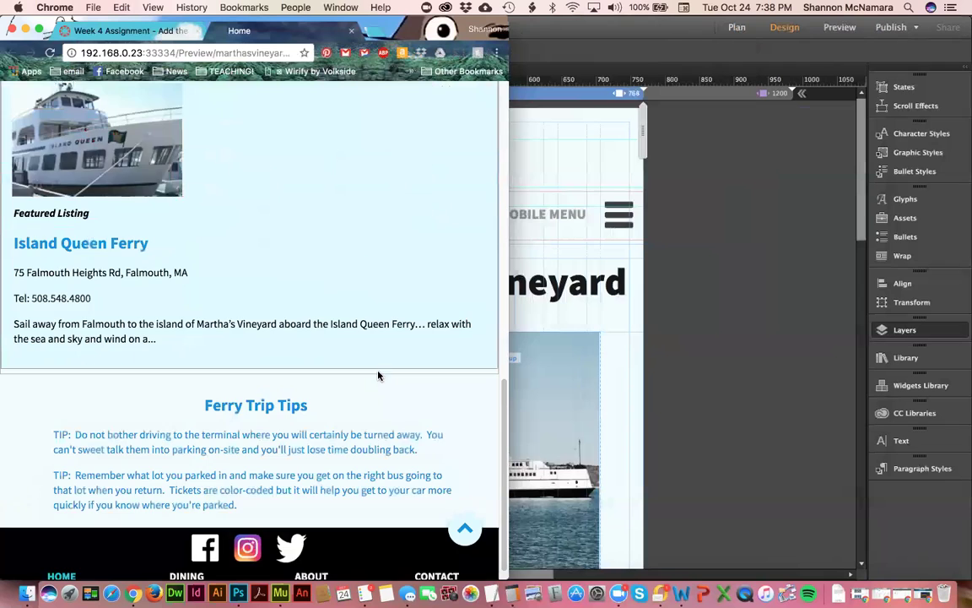
Step: Switch to Adobe Muse and examine the ferry tabbed panel, its content area and the Ferry Trip Tips at the 768 px breakpoint
{"action": "left_click", "coordinate": [761, 263]}
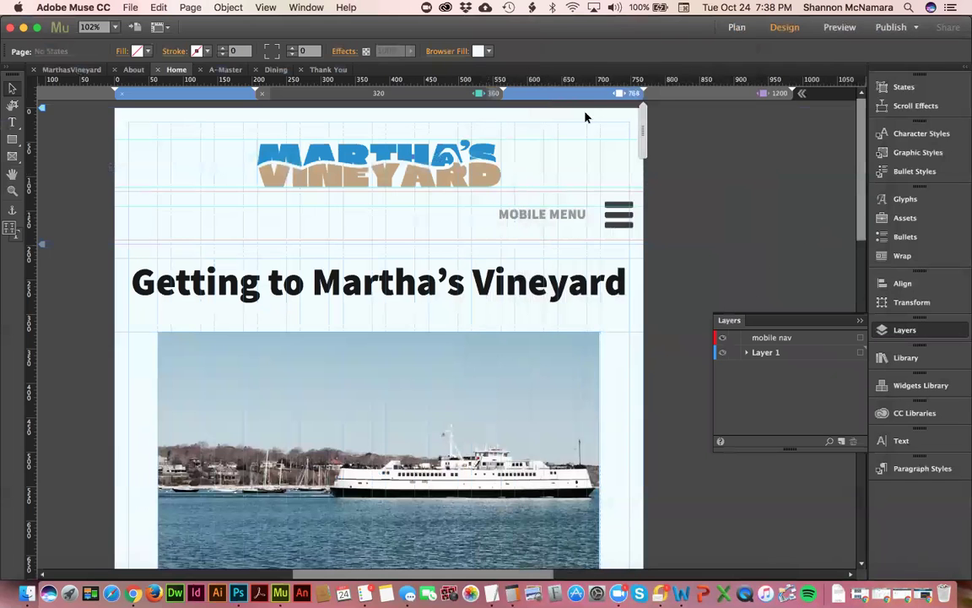
{"action": "scroll", "coordinate": [531, 422], "scroll_direction": "down", "scroll_amount": 10}
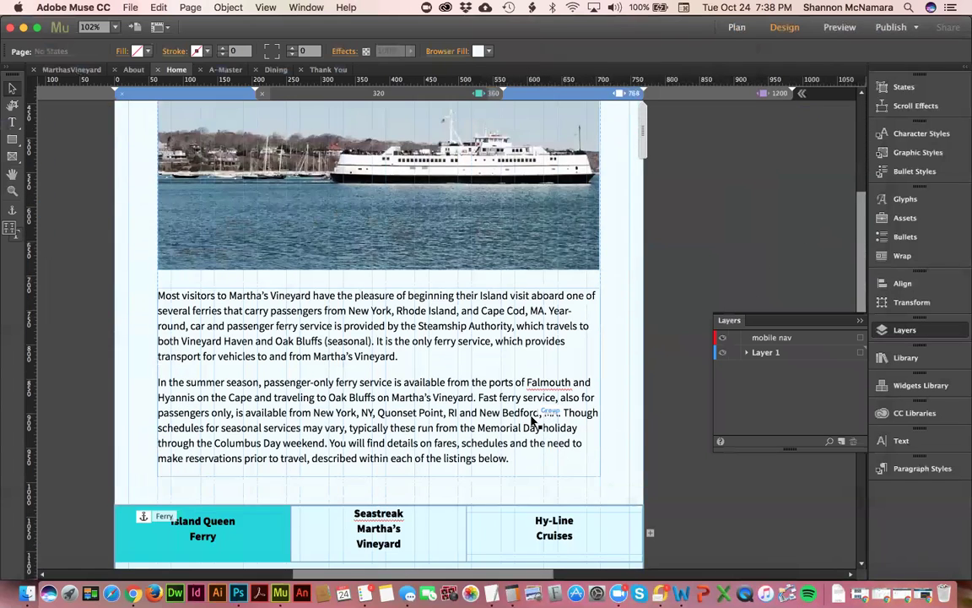
{"action": "scroll", "coordinate": [532, 420], "scroll_direction": "down", "scroll_amount": 8}
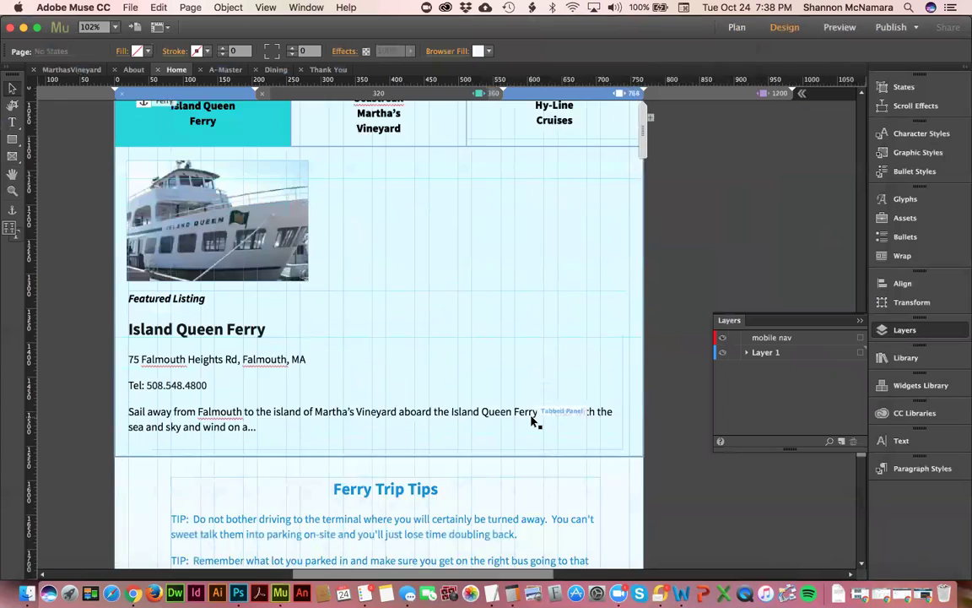
{"action": "left_click", "coordinate": [450, 260]}
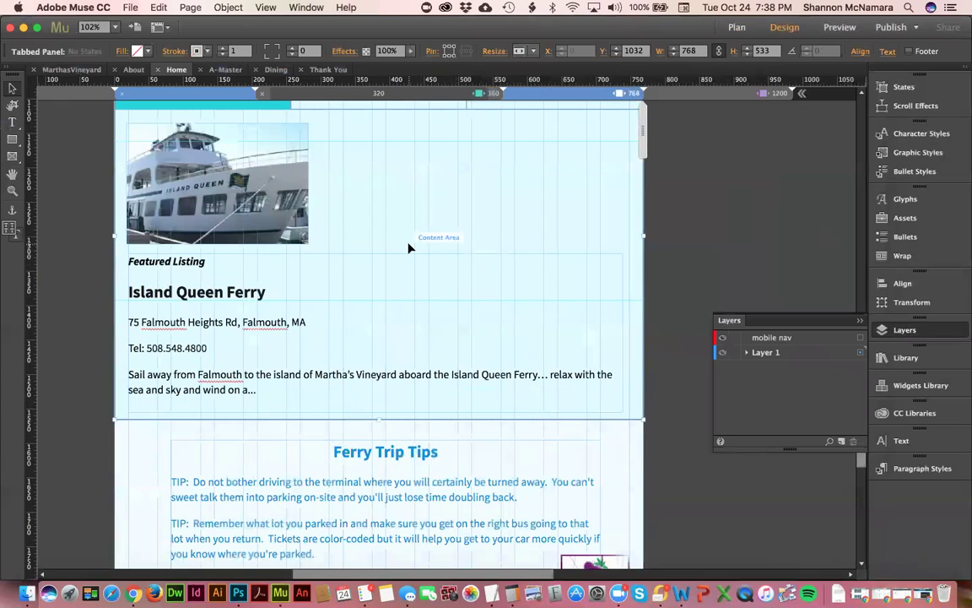
{"action": "left_click", "coordinate": [597, 235]}
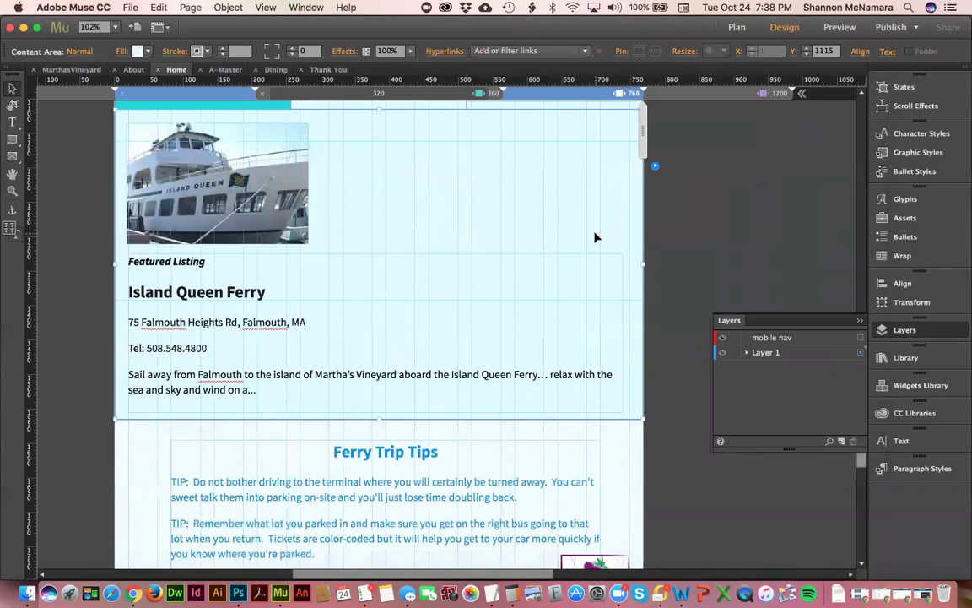
{"action": "left_click", "coordinate": [414, 168]}
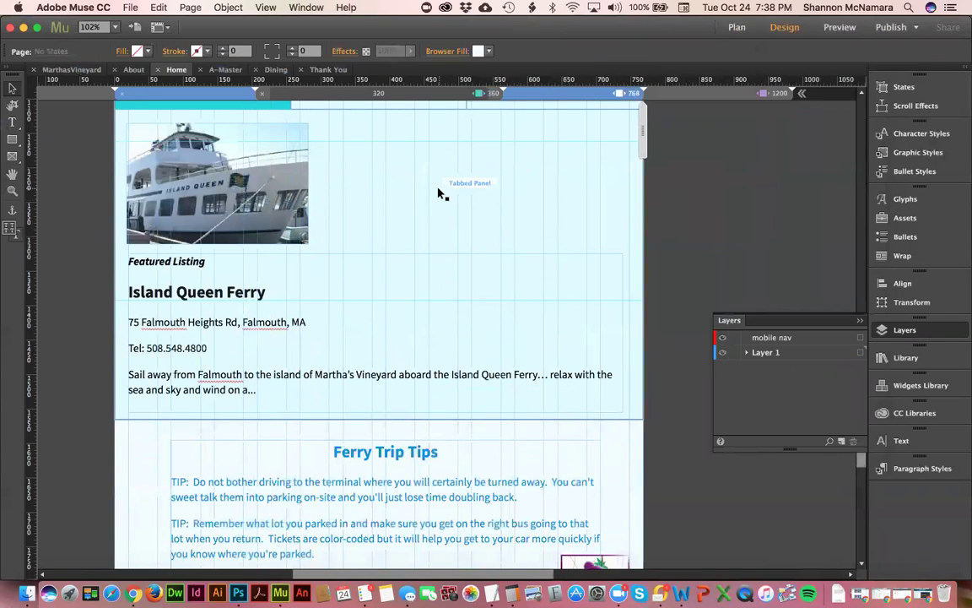
{"action": "scroll", "coordinate": [577, 199], "scroll_direction": "up", "scroll_amount": 4}
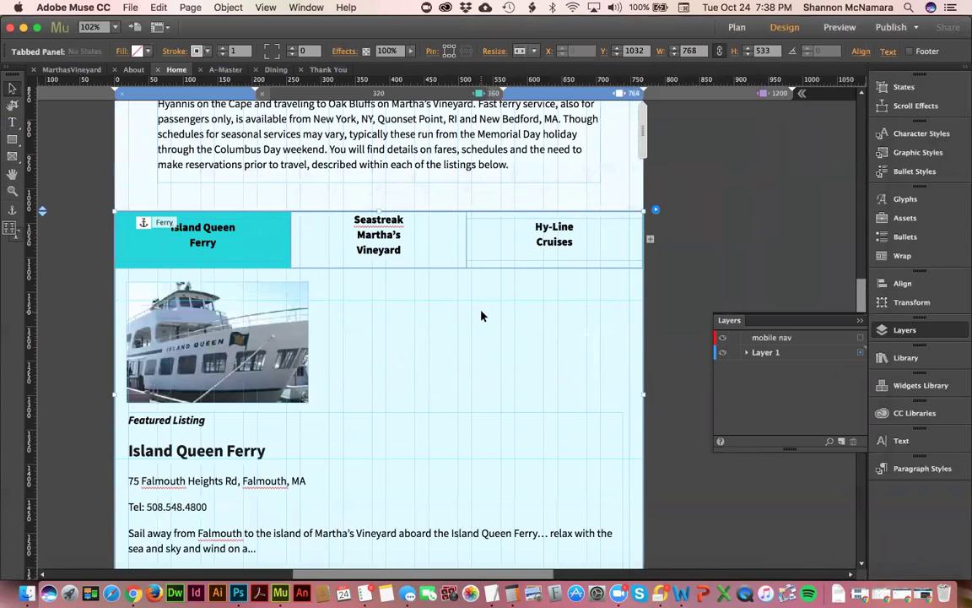
{"action": "left_click", "coordinate": [711, 197]}
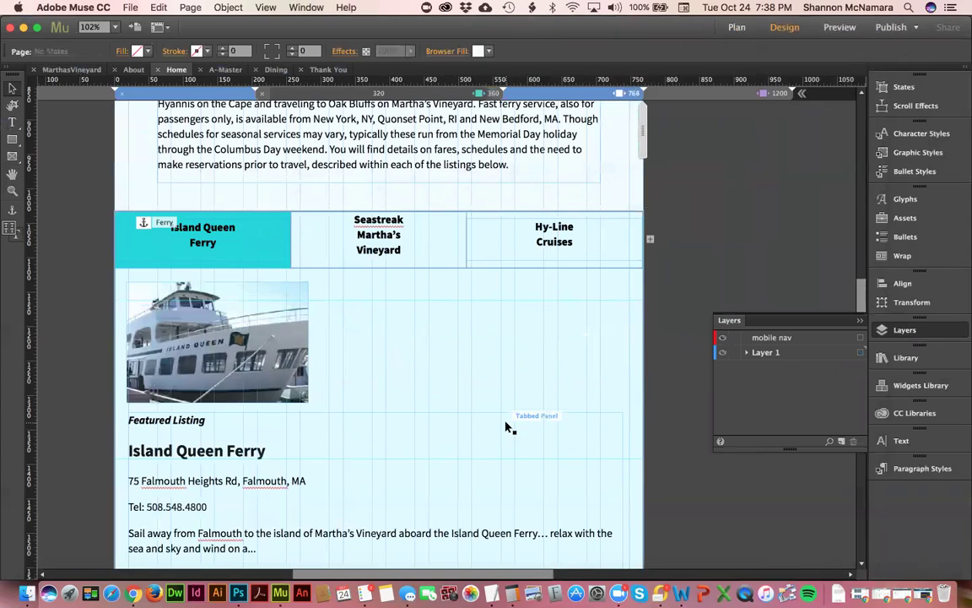
{"action": "scroll", "coordinate": [505, 426], "scroll_direction": "down", "scroll_amount": 8}
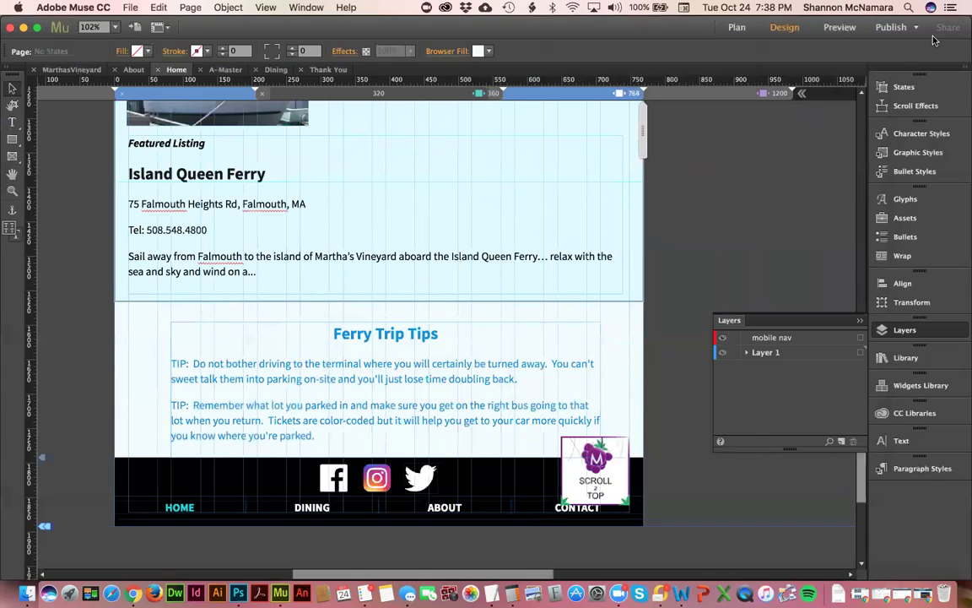
Step: Try to publish the site to Business Catalyst under the site name marthasvineyard350, accepting the asset warning and Typekit link
{"action": "left_click", "coordinate": [890, 27]}
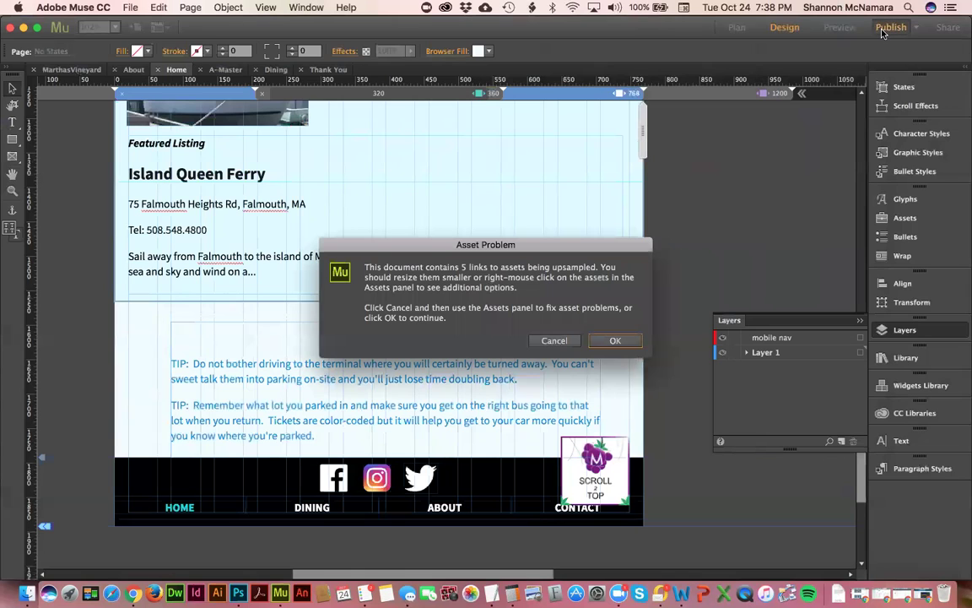
{"action": "left_click", "coordinate": [617, 340]}
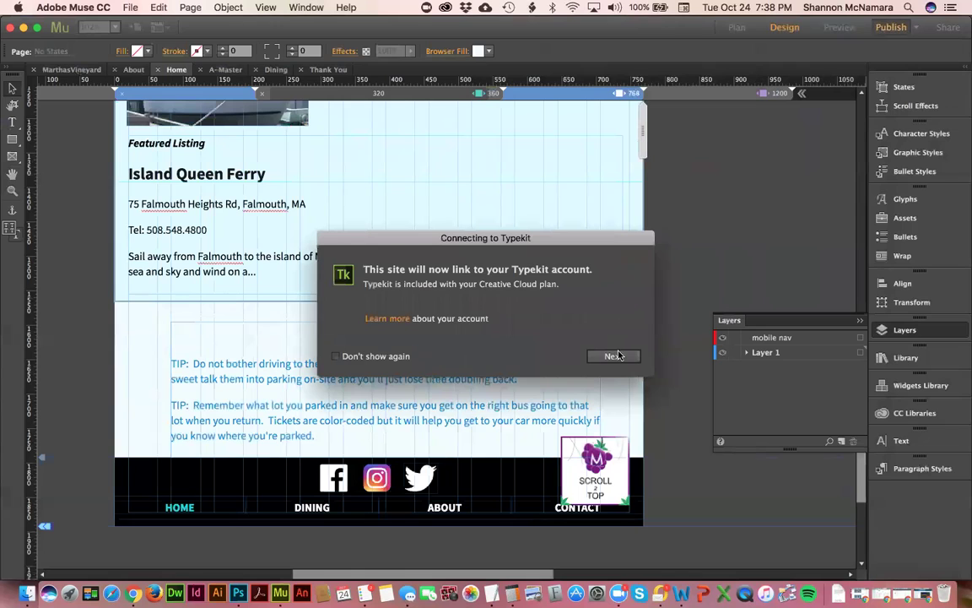
{"action": "left_click", "coordinate": [619, 361]}
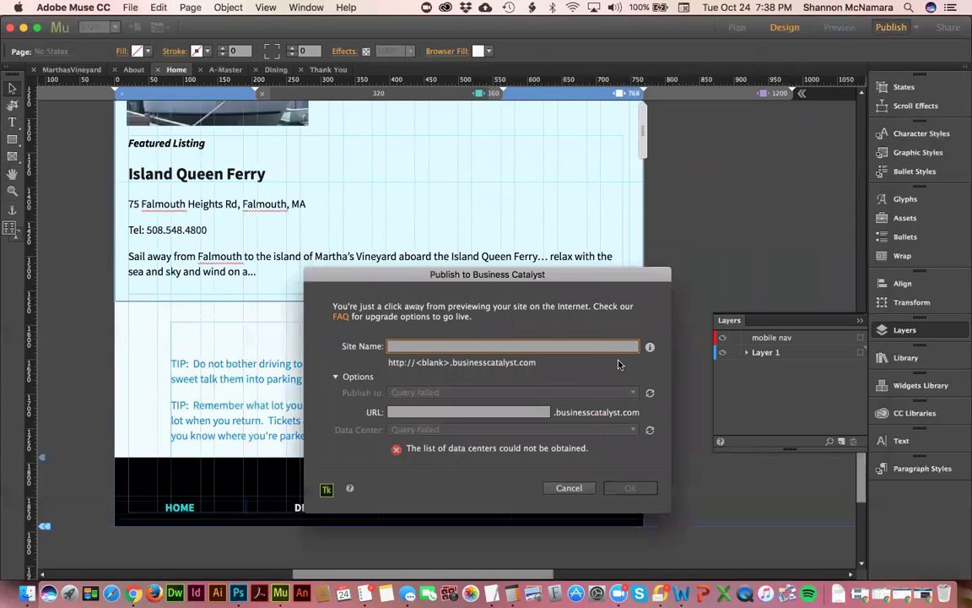
{"action": "type", "text": "m"}
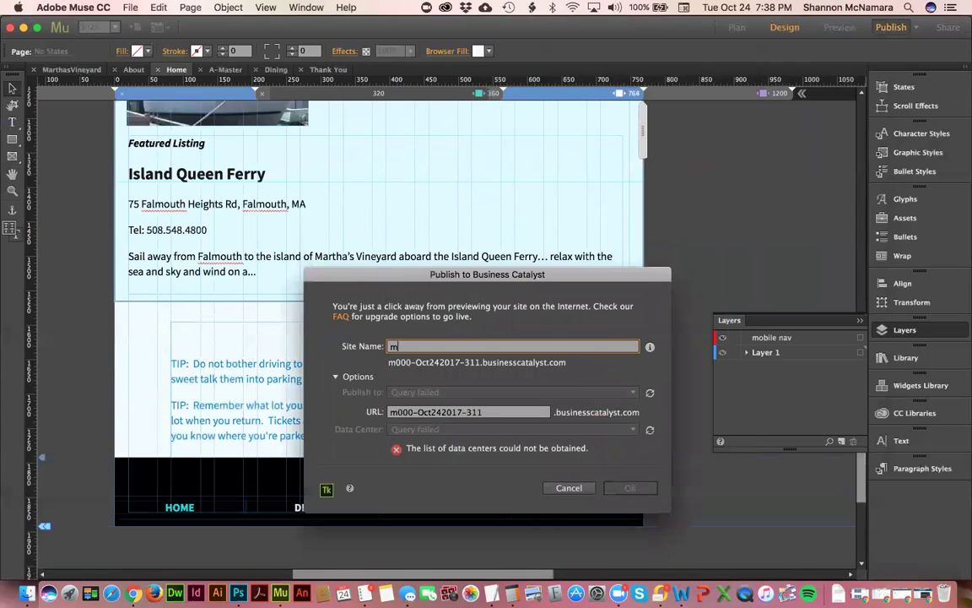
{"action": "type", "text": "arthasvineyard"}
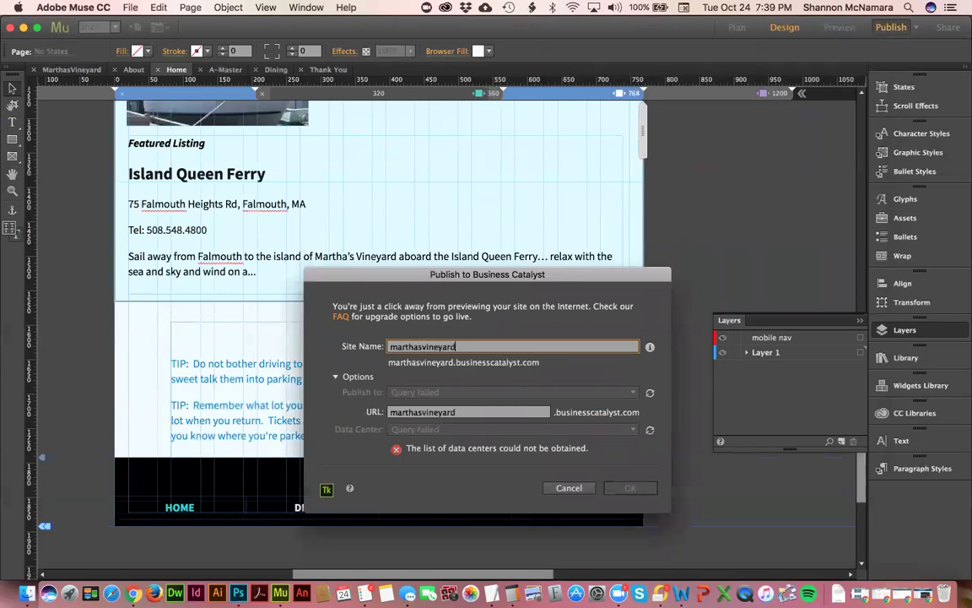
{"action": "type", "text": "350"}
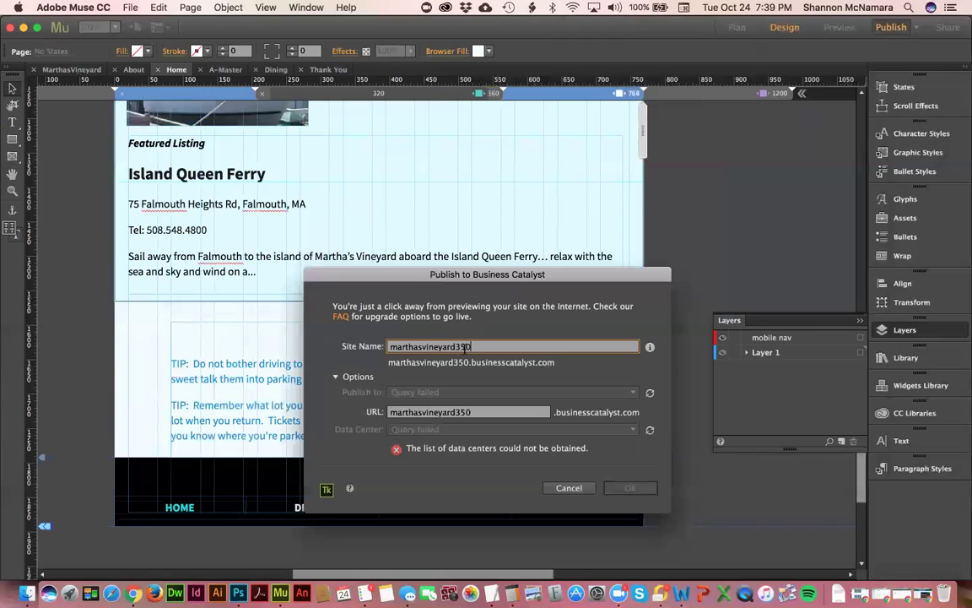
{"action": "left_click", "coordinate": [569, 488]}
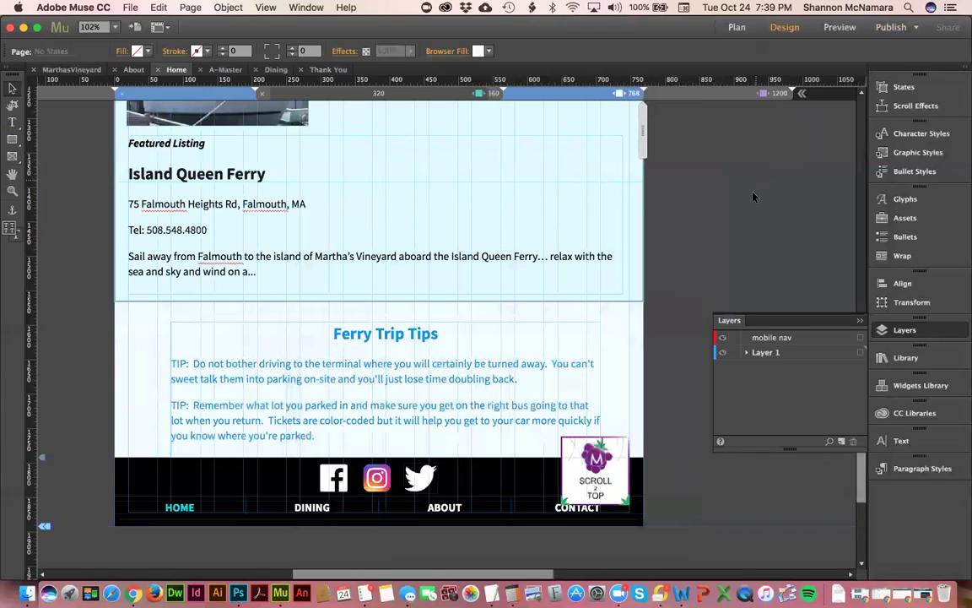
Step: Retry publishing the site, continuing past the asset warning and the Typekit connection
{"action": "left_click", "coordinate": [445, 8]}
{"action": "left_click", "coordinate": [675, 139]}
{"action": "left_click", "coordinate": [892, 27]}
{"action": "left_click", "coordinate": [614, 342]}
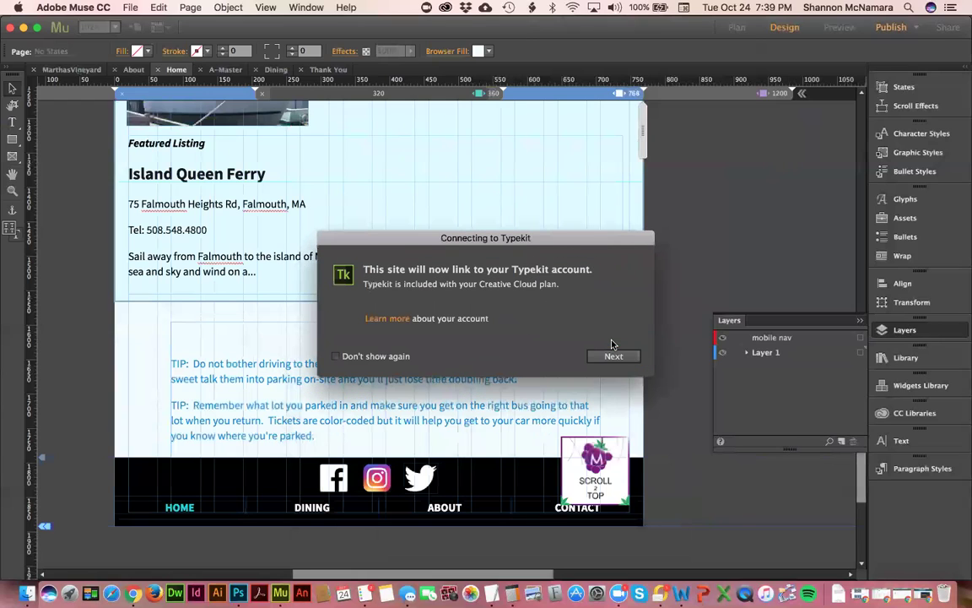
{"action": "left_click", "coordinate": [613, 353]}
{"action": "left_click", "coordinate": [613, 330]}
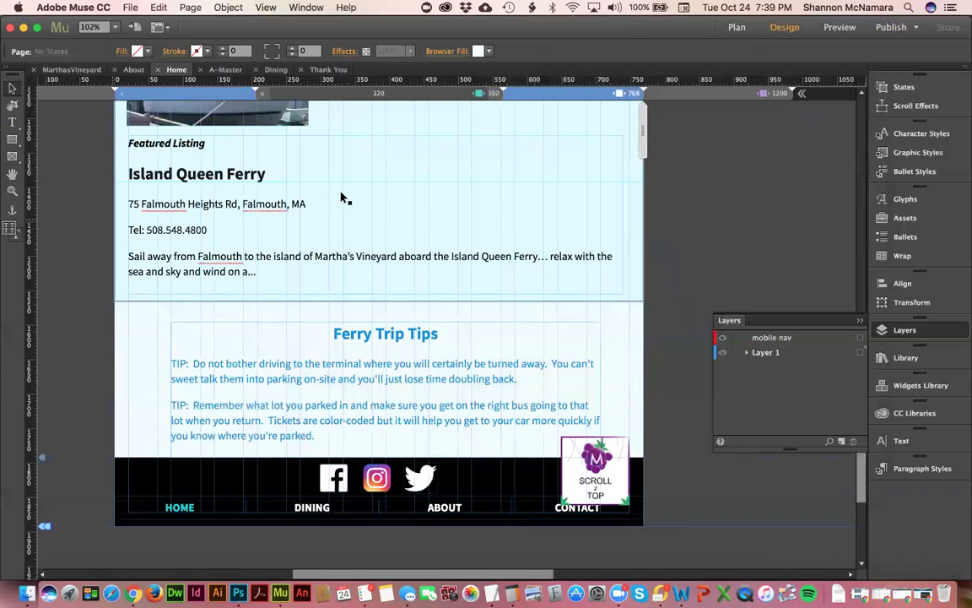
Step: Fit the whole Home page in view and open the Dining page to check its breakpoints
{"action": "key", "text": "super+0"}
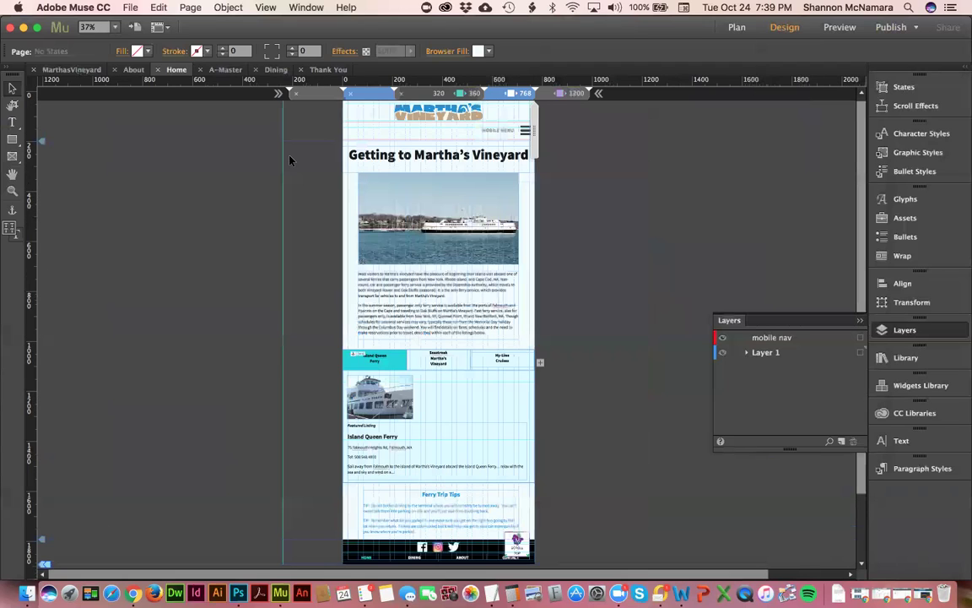
{"action": "left_click", "coordinate": [90, 70]}
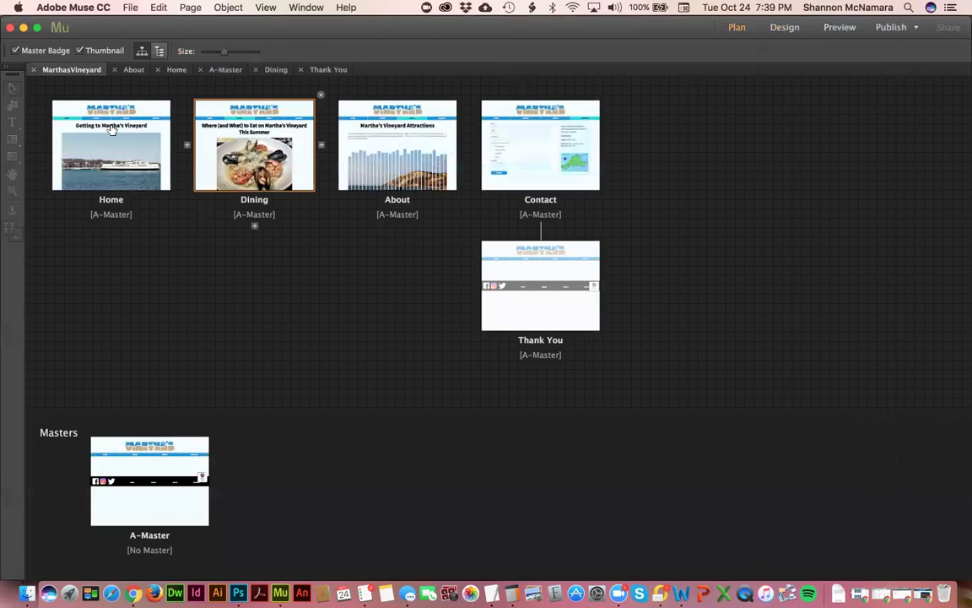
{"action": "double_click", "coordinate": [245, 118]}
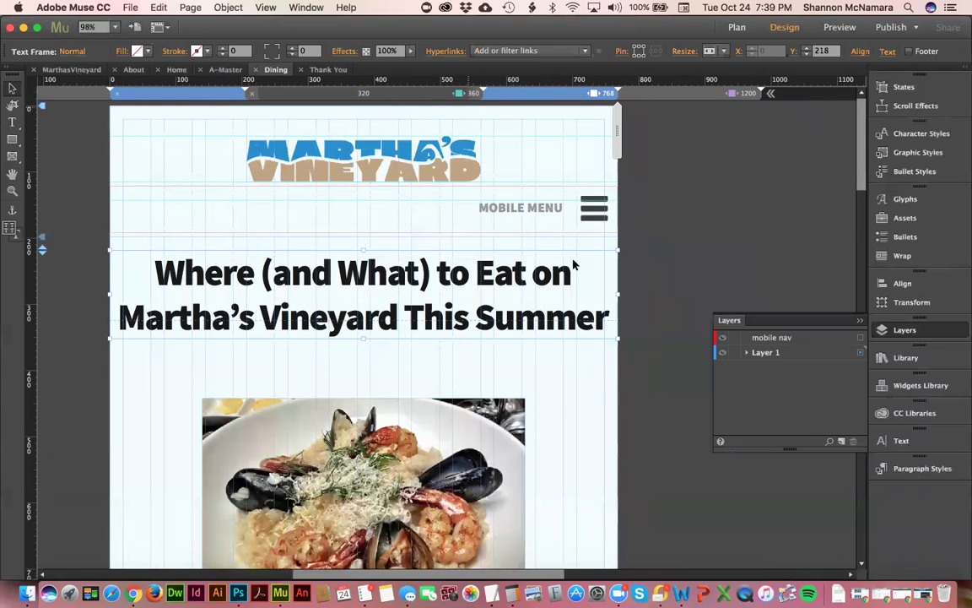
{"action": "left_click", "coordinate": [85, 69]}
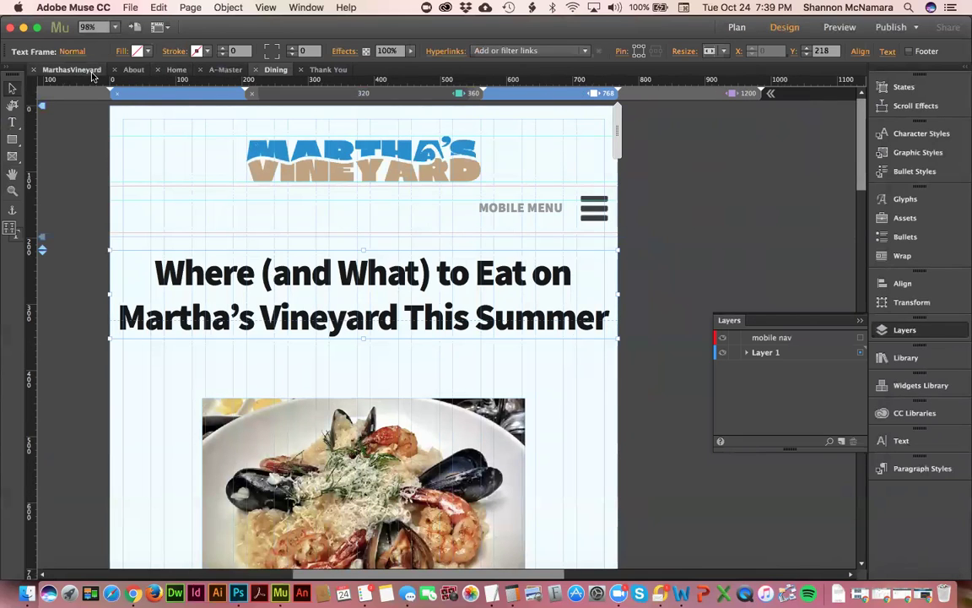
Step: Open the About page from the site plan and add breakpoints at 768 and 360 px
{"action": "double_click", "coordinate": [369, 113]}
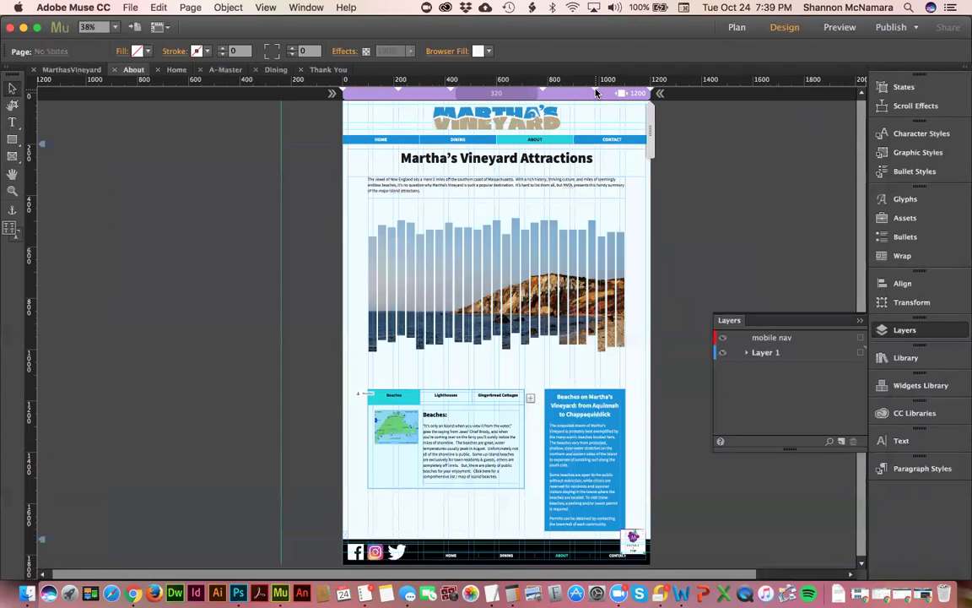
{"action": "left_click", "coordinate": [596, 92]}
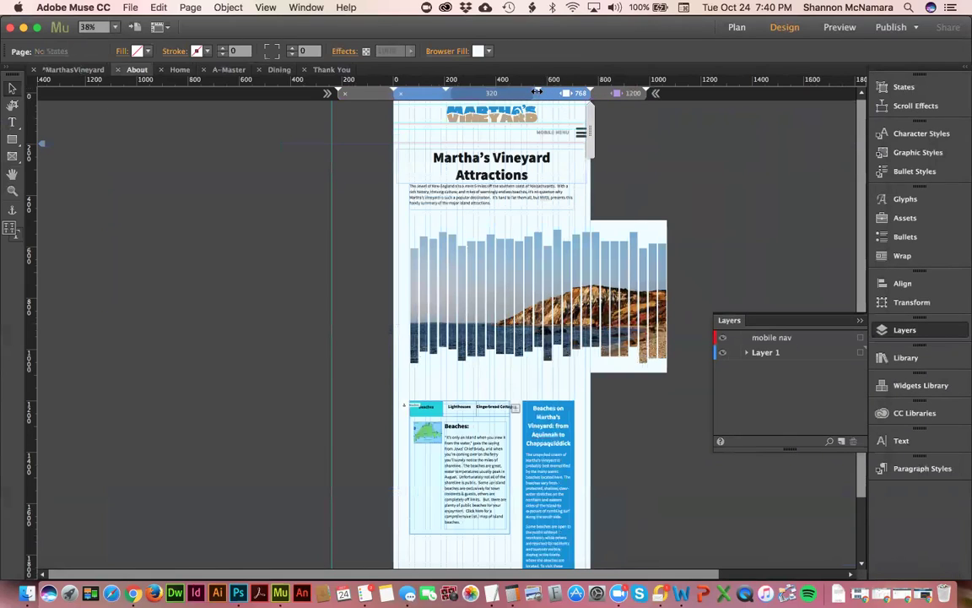
{"action": "left_click", "coordinate": [538, 91]}
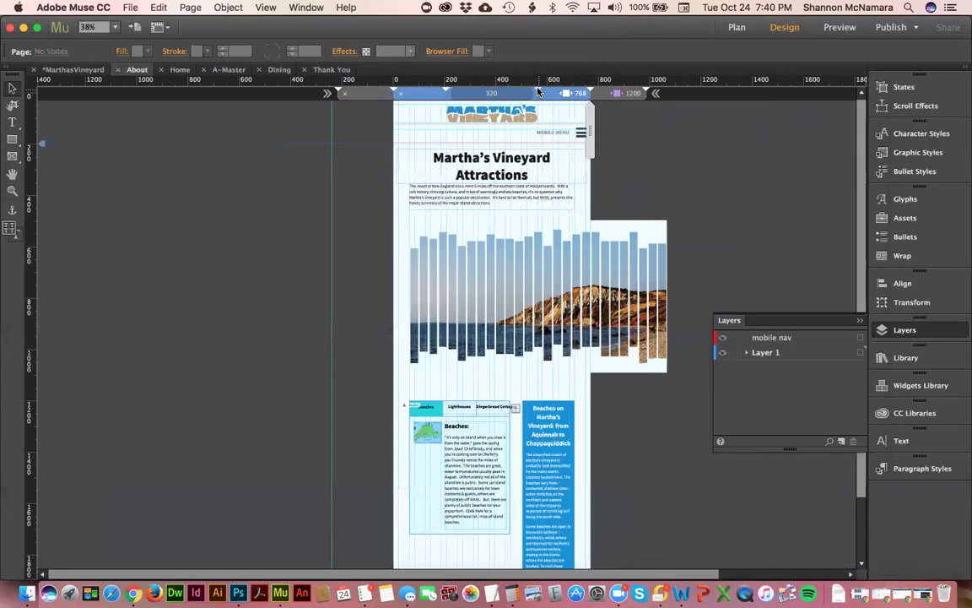
{"action": "left_click", "coordinate": [538, 91]}
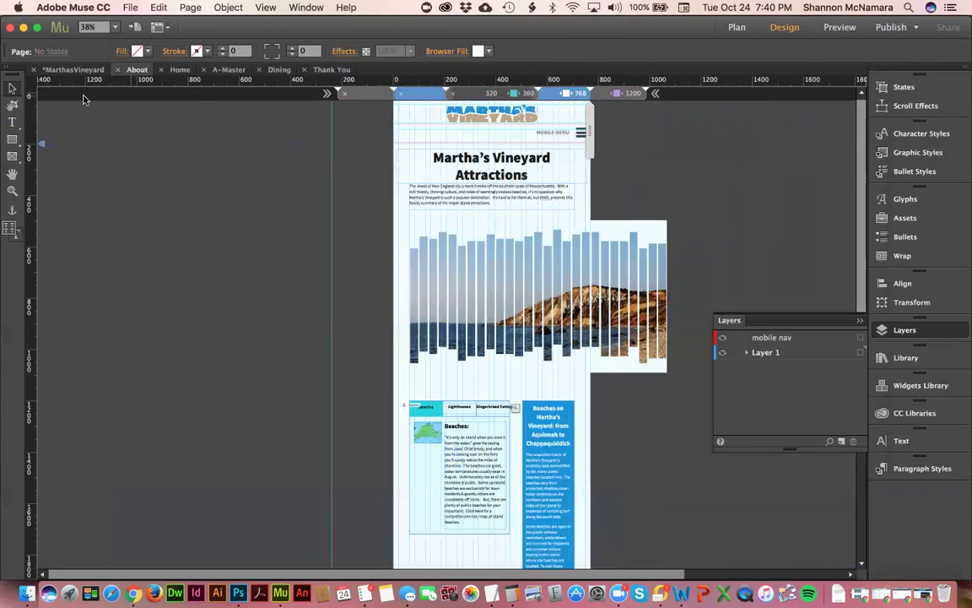
Step: Open the Contact page from the site plan and add breakpoints at 768 and 360 px
{"action": "left_click", "coordinate": [72, 70]}
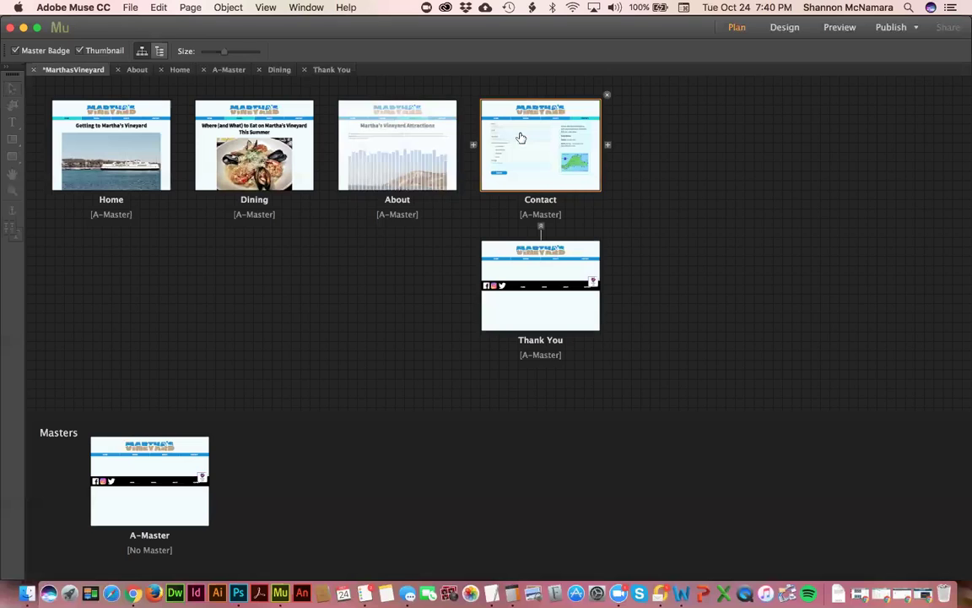
{"action": "double_click", "coordinate": [527, 135]}
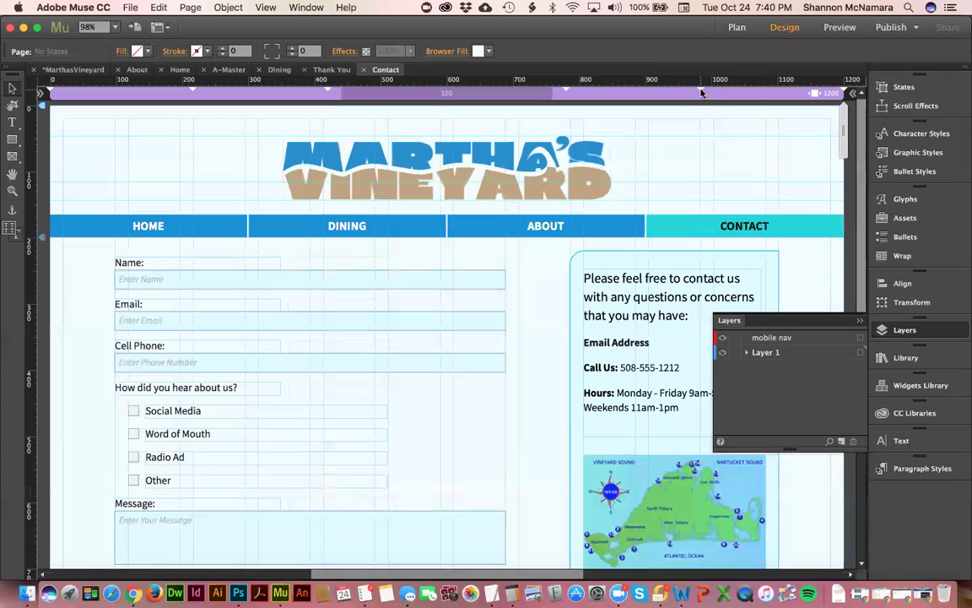
{"action": "left_click", "coordinate": [700, 93]}
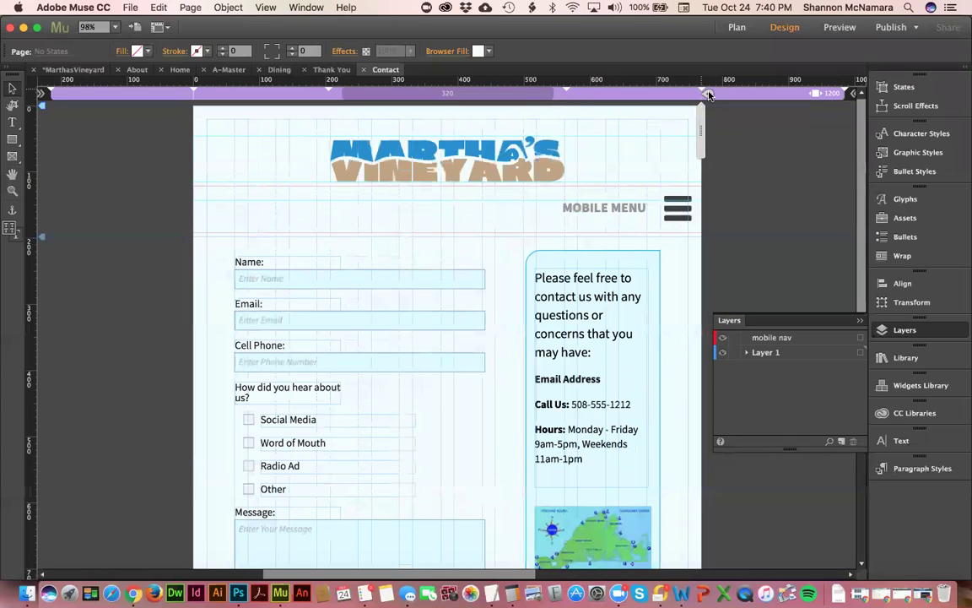
{"action": "left_click", "coordinate": [709, 94]}
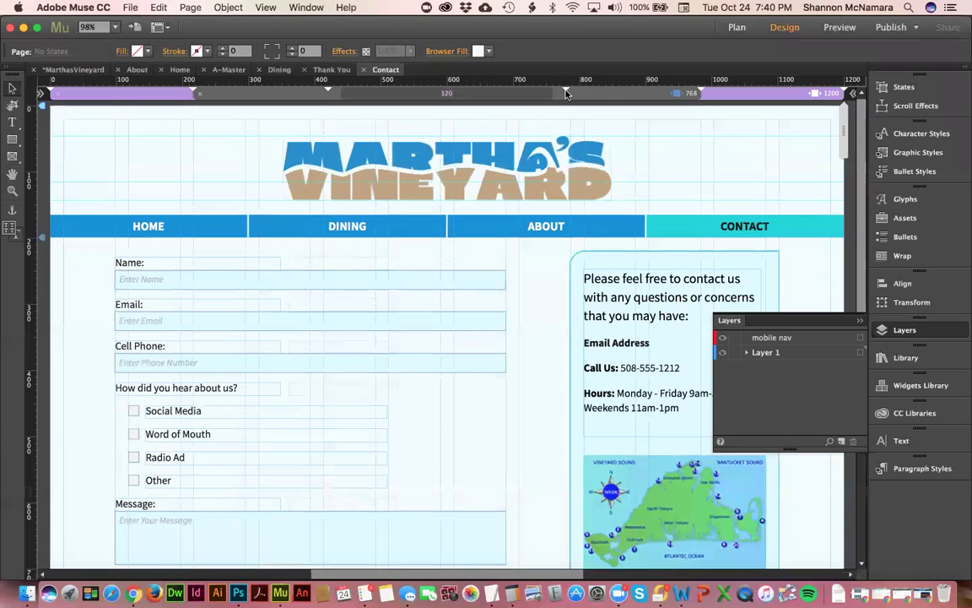
{"action": "left_click", "coordinate": [570, 99]}
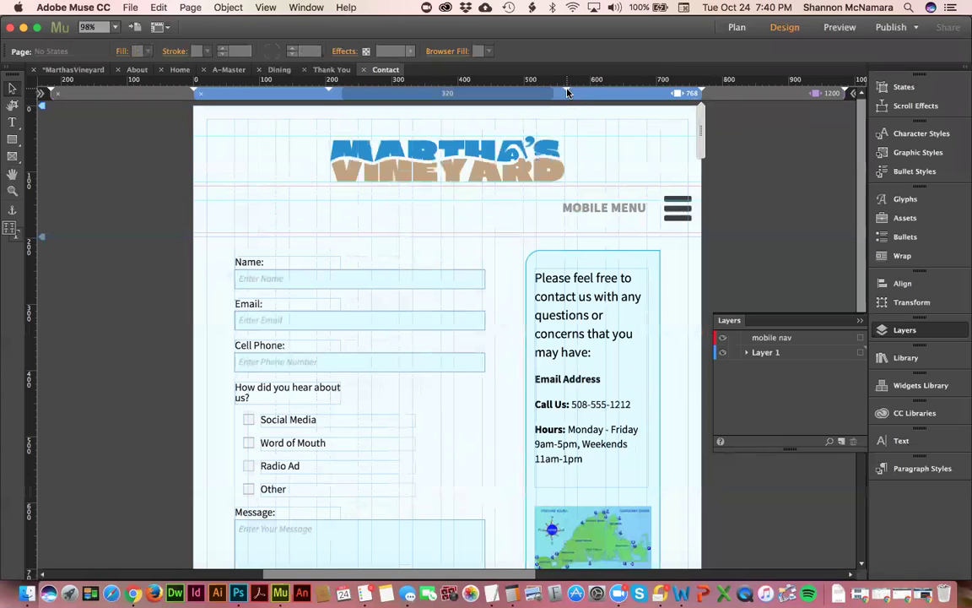
{"action": "left_click", "coordinate": [570, 93]}
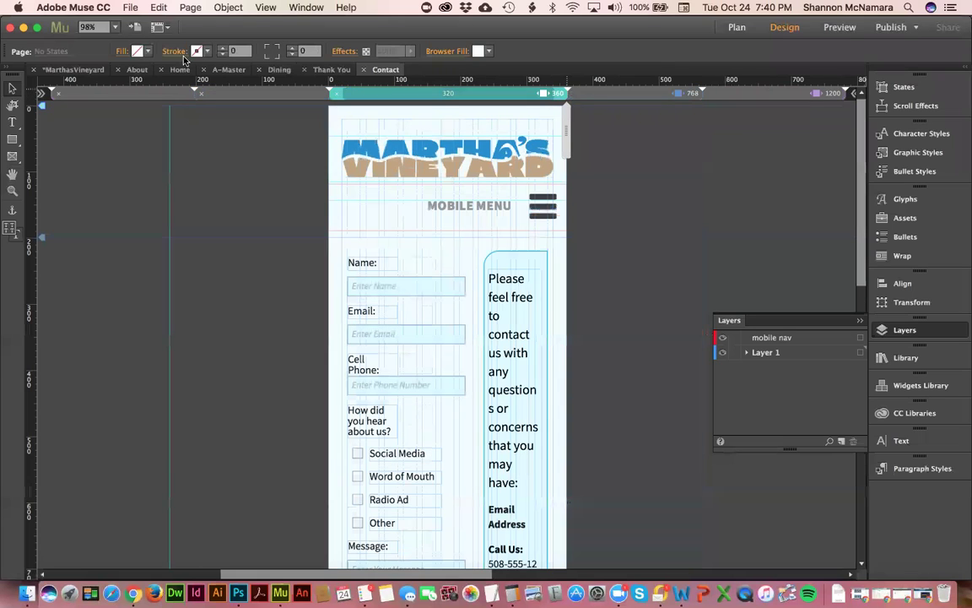
{"action": "double_click", "coordinate": [568, 92]}
{"action": "left_click", "coordinate": [551, 414]}
Step: Open the Thank You page, add breakpoints at 768 and 360 px, and return to the 1200 px breakpoint
{"action": "left_click", "coordinate": [84, 71]}
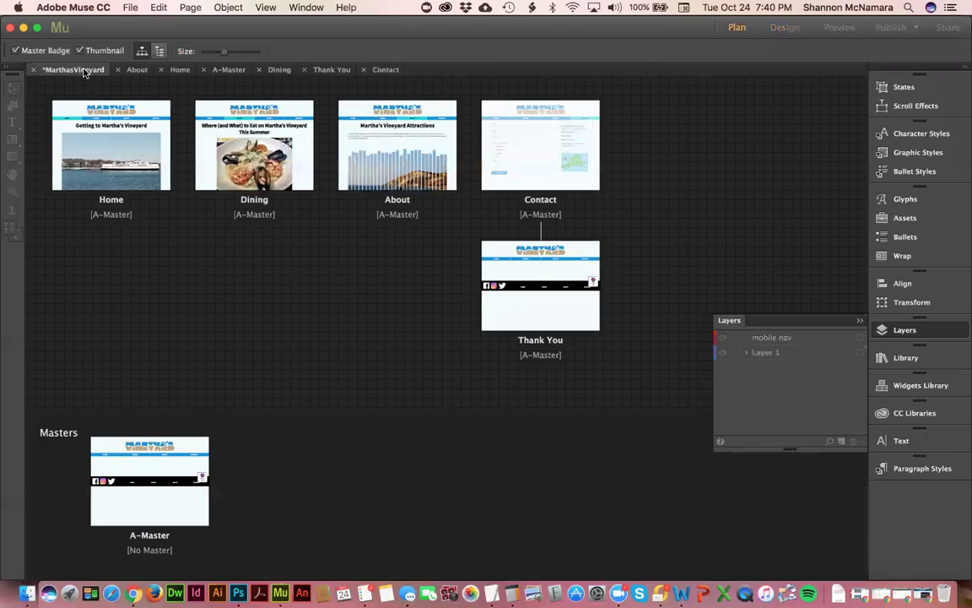
{"action": "double_click", "coordinate": [539, 265]}
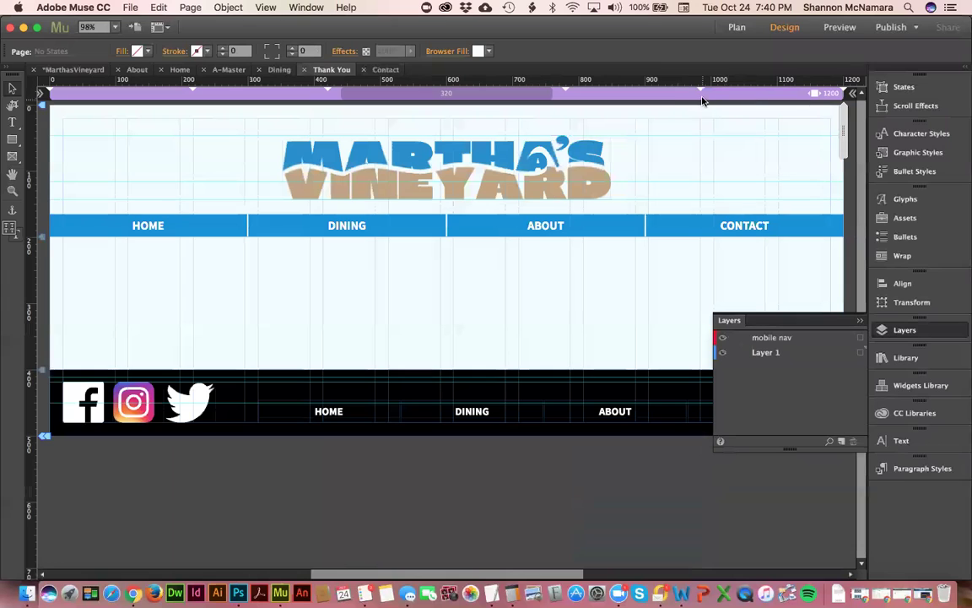
{"action": "left_click", "coordinate": [704, 93]}
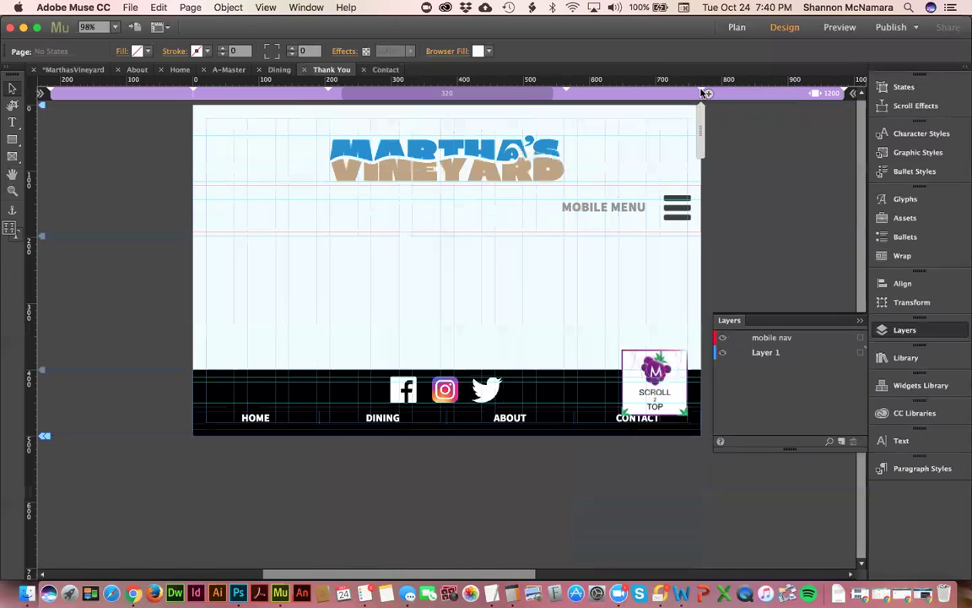
{"action": "left_click", "coordinate": [569, 94]}
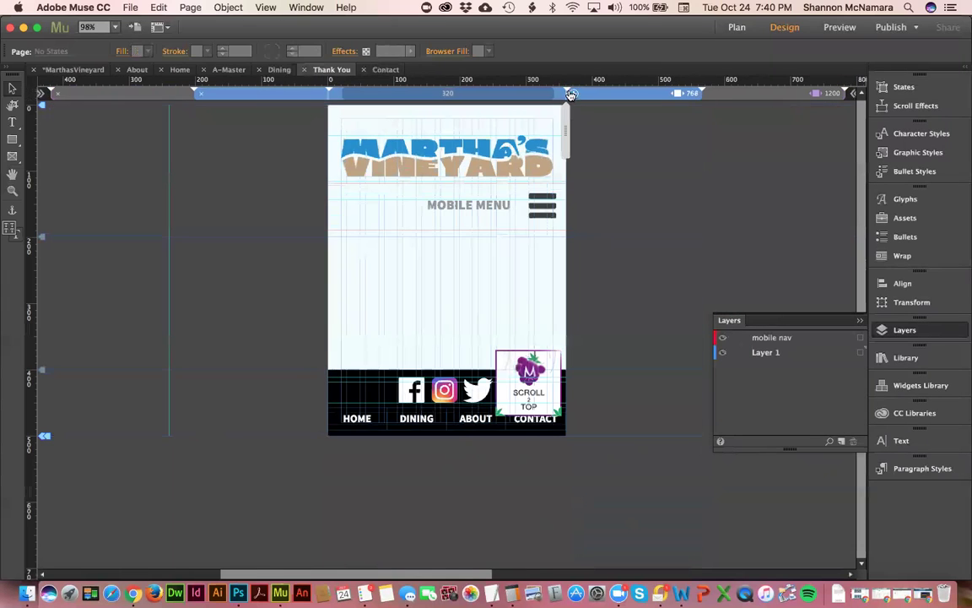
{"action": "left_click", "coordinate": [768, 93]}
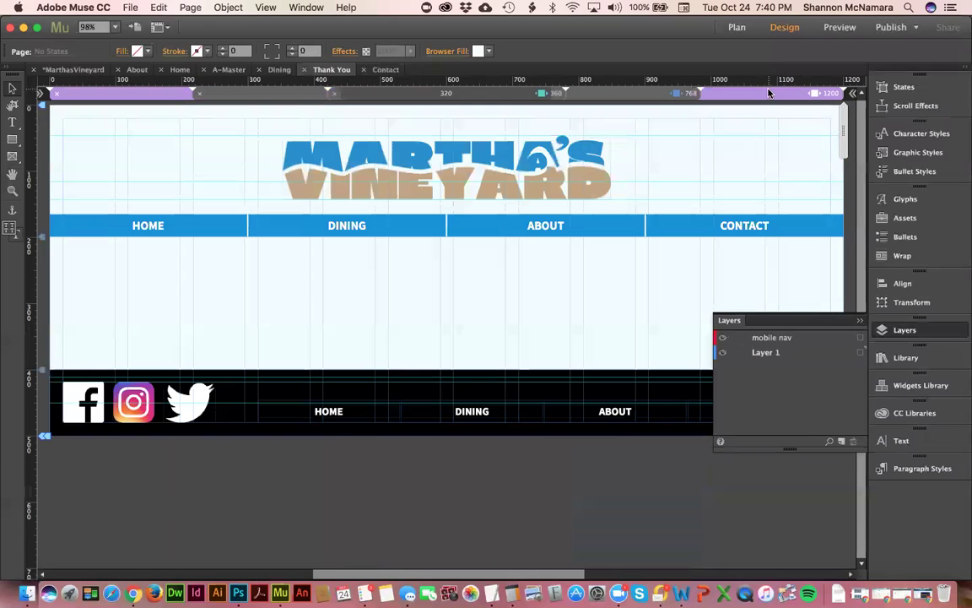
Step: Draw a wide text frame between the Thank You page's navigation bar and footer and apply the h1 paragraph style
{"action": "key", "text": "super+minus"}
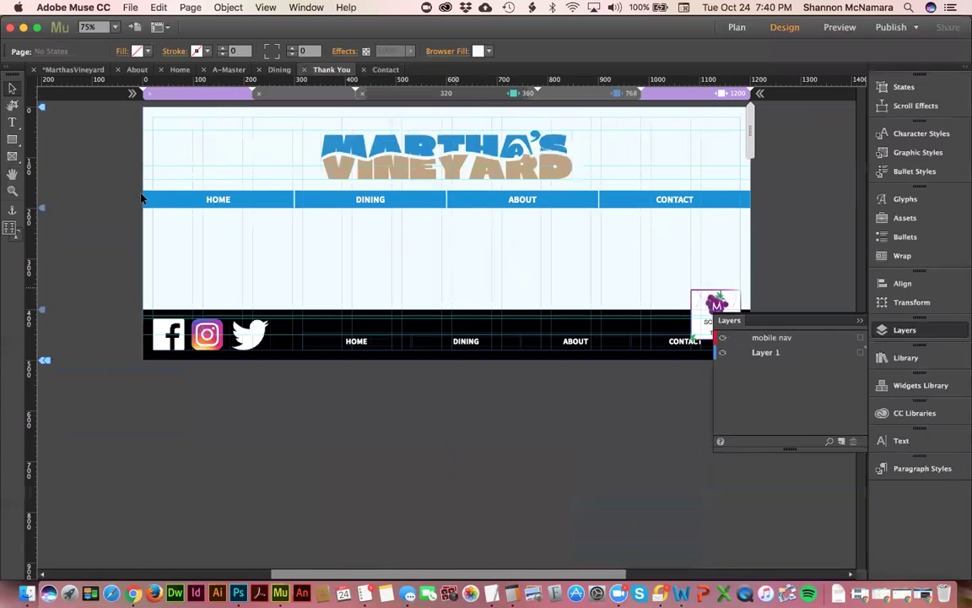
{"action": "left_click", "coordinate": [12, 122]}
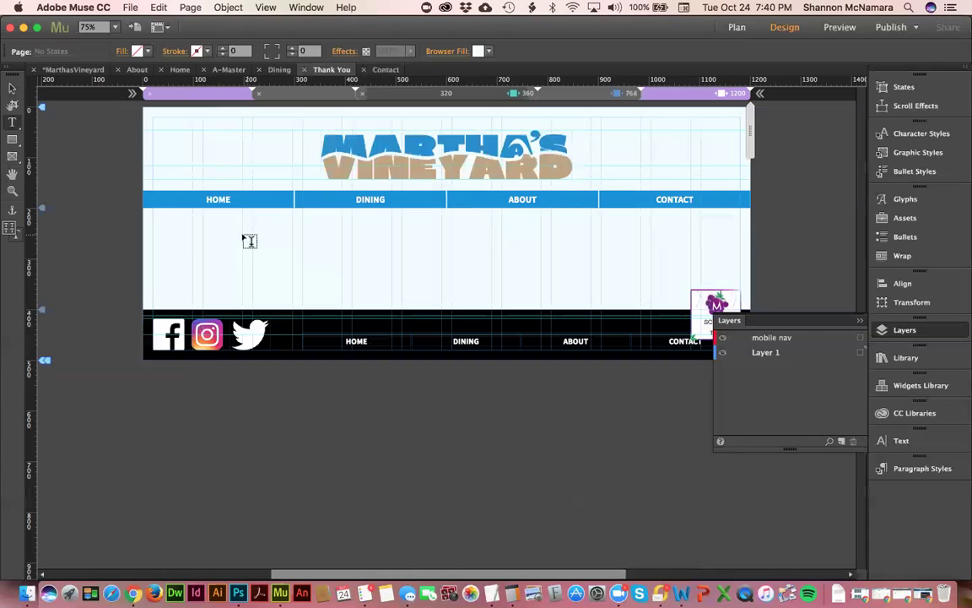
{"action": "left_click_drag", "start_coordinate": [202, 228], "coordinate": [691, 268]}
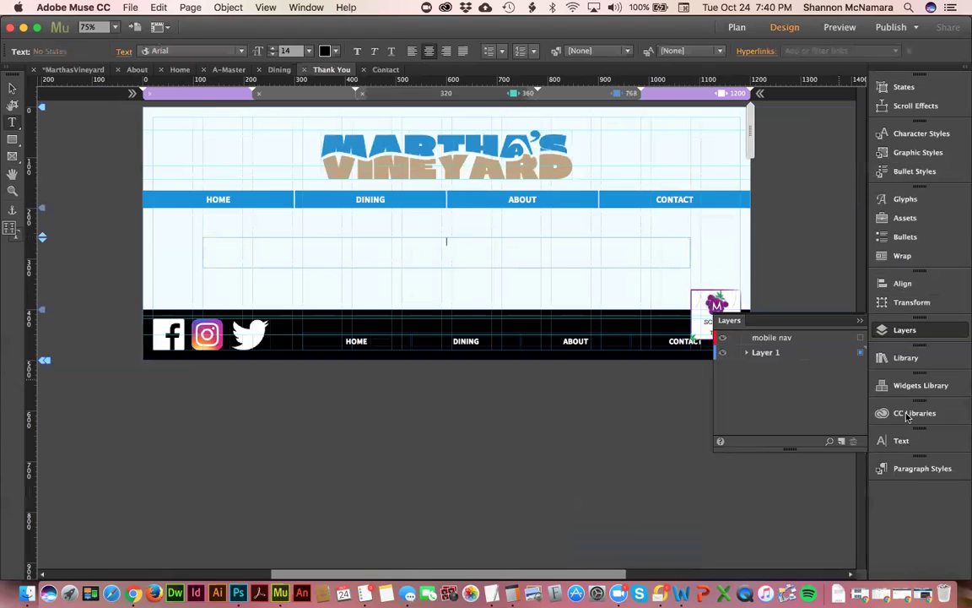
{"action": "left_click", "coordinate": [920, 467]}
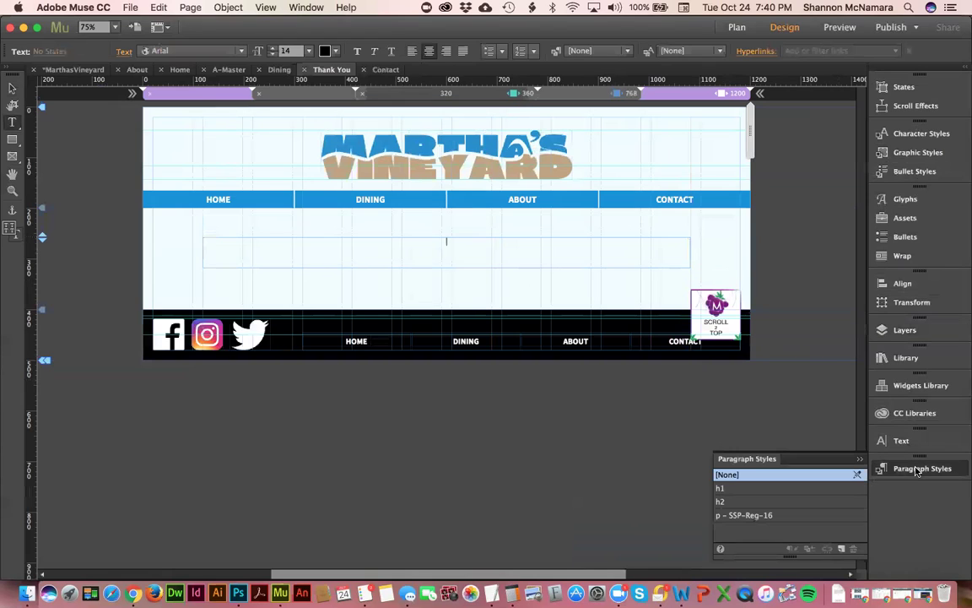
{"action": "left_click", "coordinate": [723, 488]}
Step: Enter the heading "Thank you for contacting us" in the Thank You page's text frame
{"action": "type", "text": "Tha"}
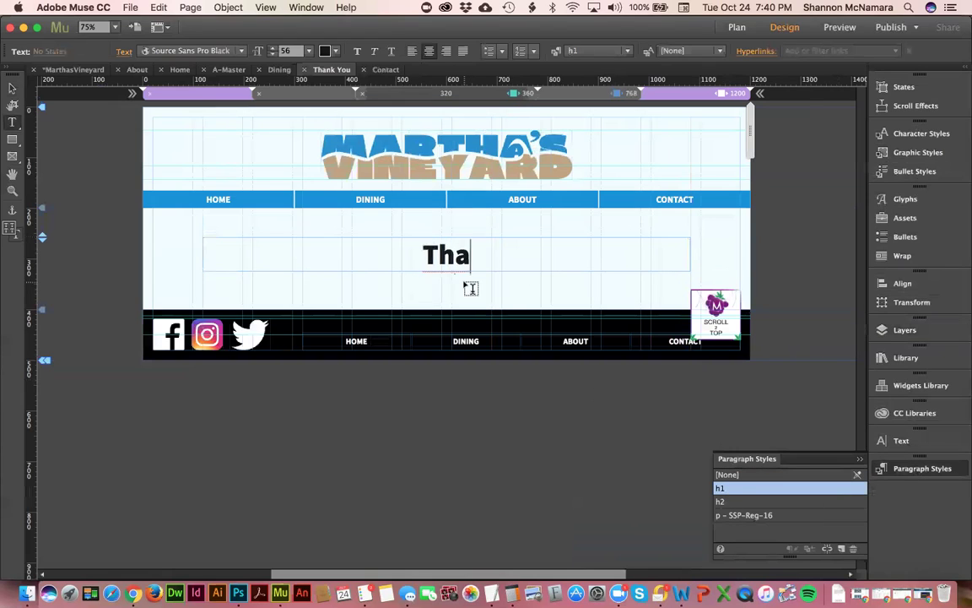
{"action": "type", "text": "nk you for contacyting"}
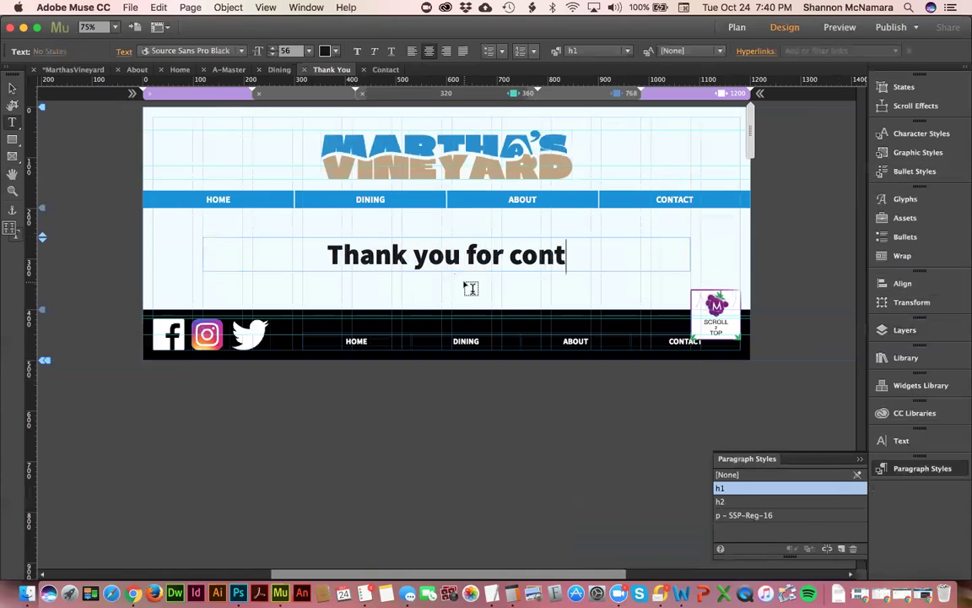
{"action": "key", "text": "BackSpace"}
{"action": "key", "text": "BackSpace"}
{"action": "key", "text": "BackSpace"}
{"action": "key", "text": "BackSpace"}
{"action": "key", "text": "BackSpace"}
{"action": "type", "text": "ting us"}
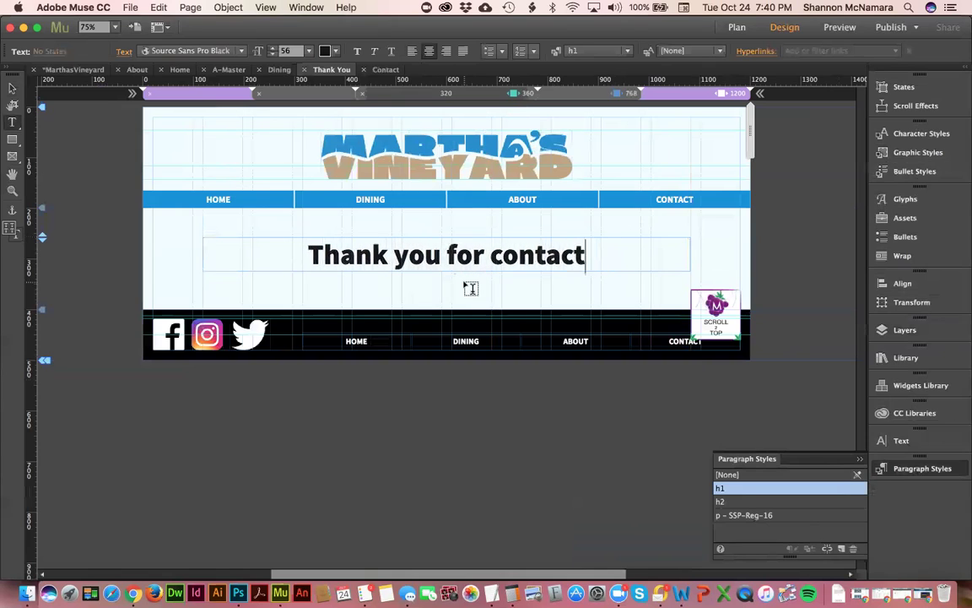
Step: Add a second heading line "We will get back to you promptly!" and end the first line with a period
{"action": "key", "text": "Return"}
{"action": "type", "text": "We"}
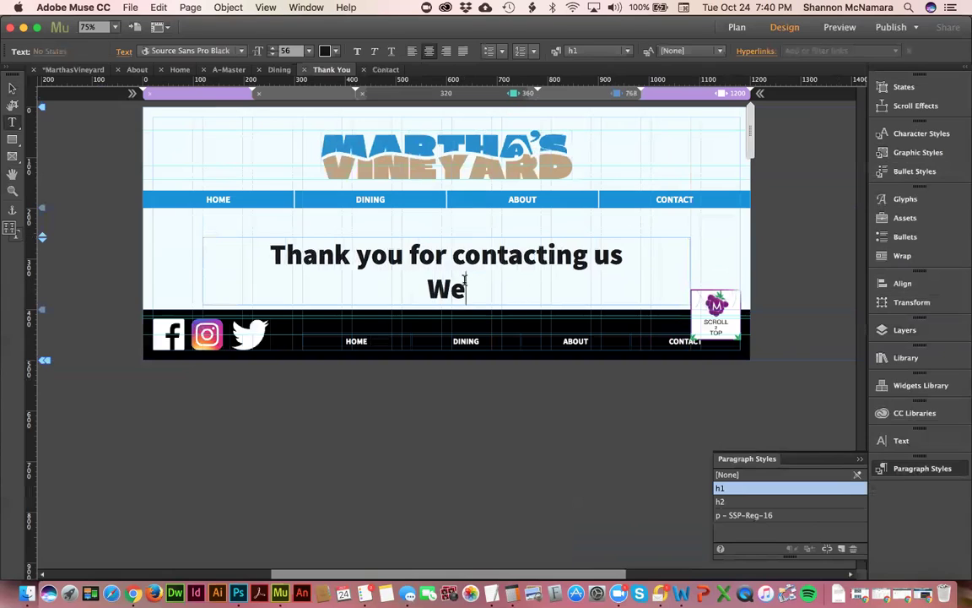
{"action": "type", "text": " will get back to your"}
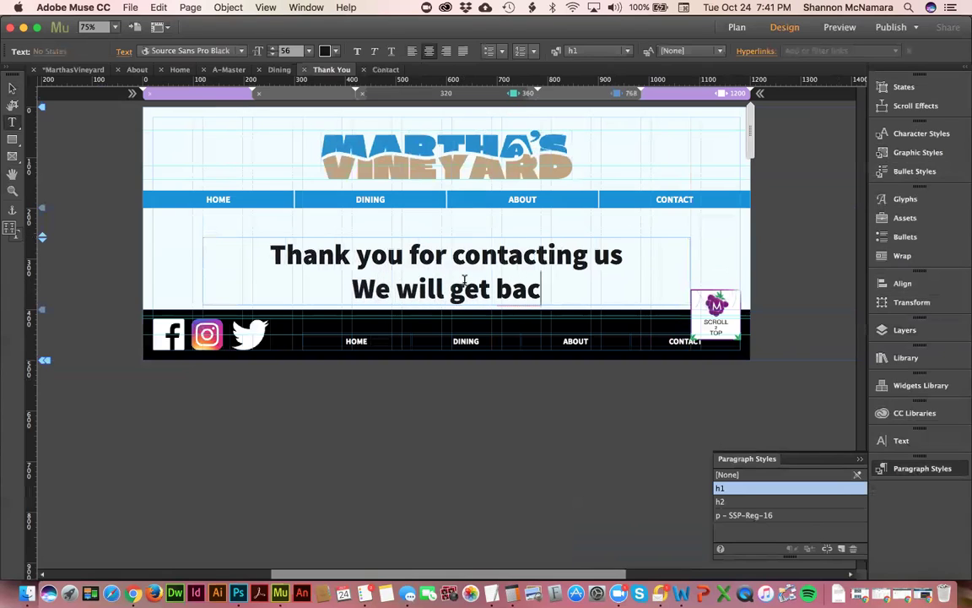
{"action": "key", "text": "BackSpace"}
{"action": "key", "text": "BackSpace"}
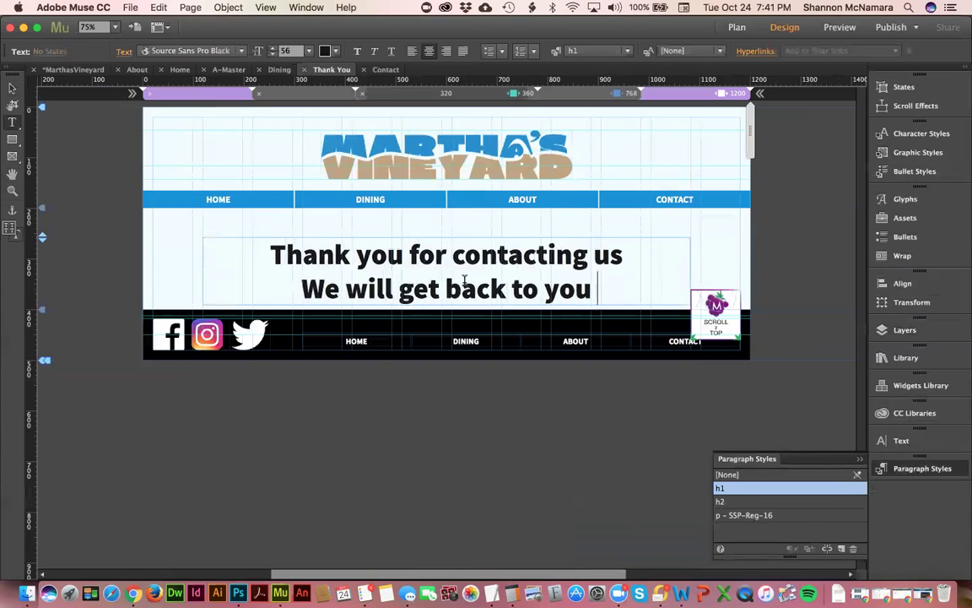
{"action": "type", "text": "promptly!"}
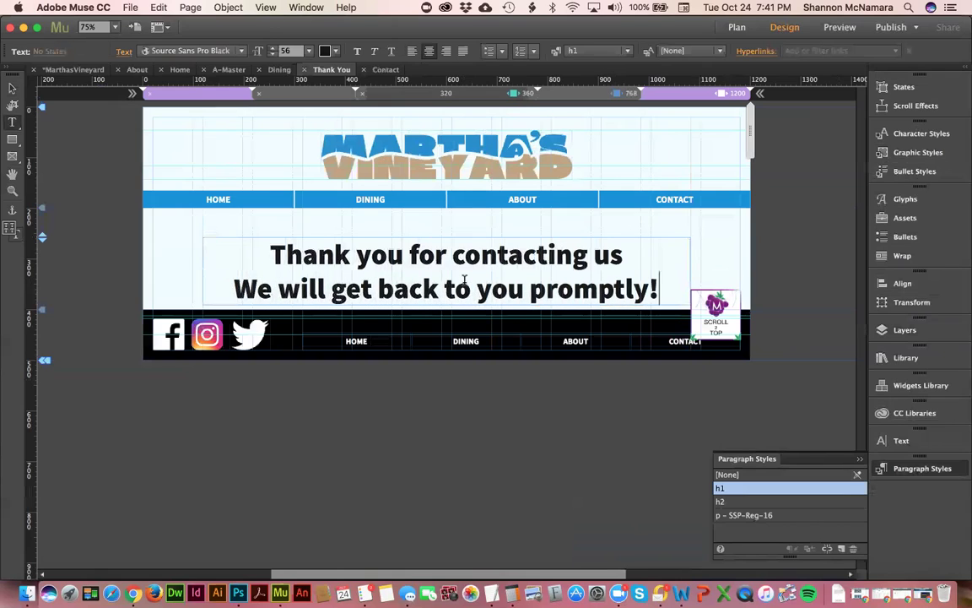
{"action": "key", "text": "Up"}
{"action": "type", "text": "."}
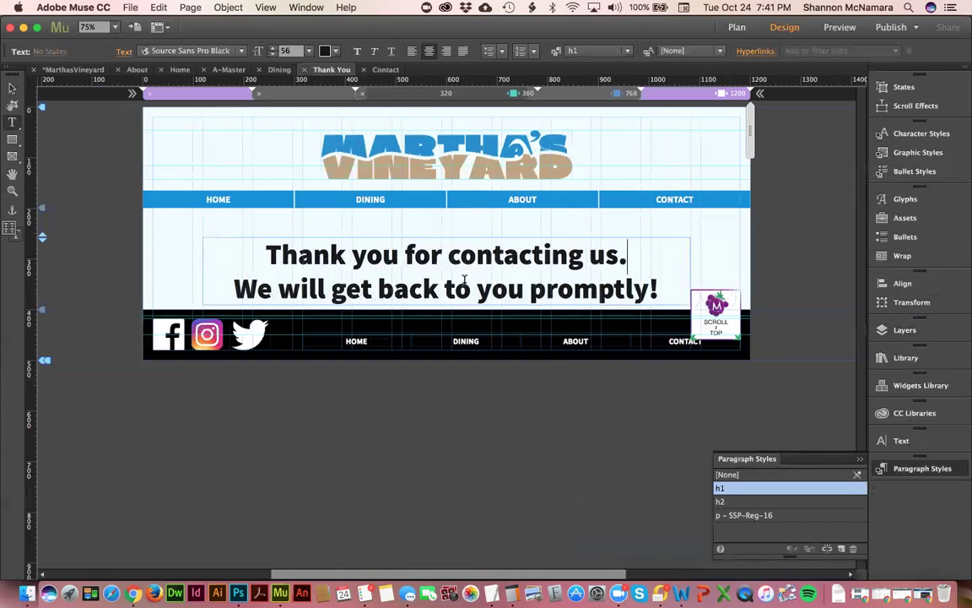
Step: Move the thank-you text frame up to Y 233, between the navigation bar and footer, and show the 768 px breakpoint
{"action": "left_click", "coordinate": [12, 87]}
{"action": "left_click_drag", "start_coordinate": [556, 259], "coordinate": [556, 247]}
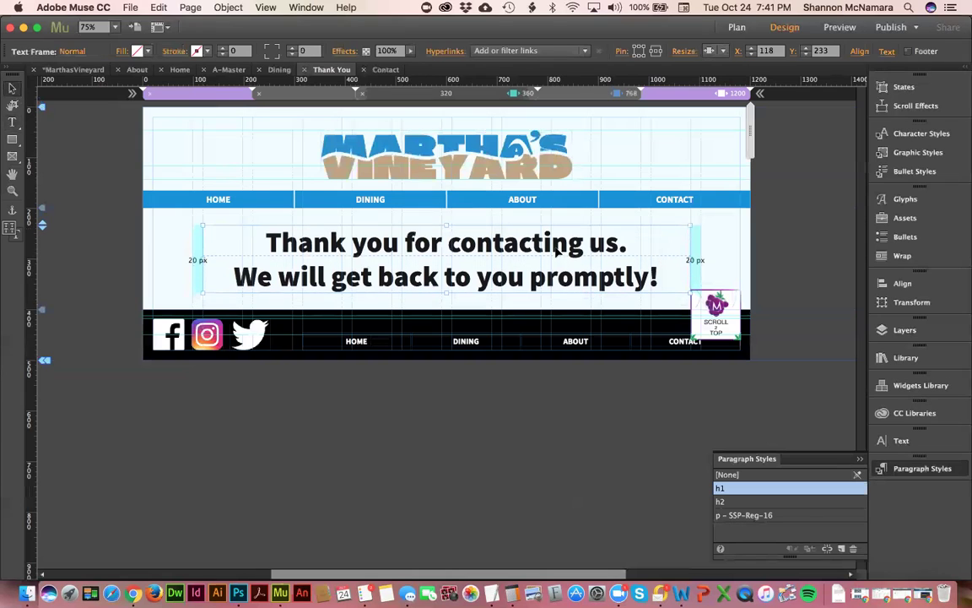
{"action": "left_click", "coordinate": [806, 221]}
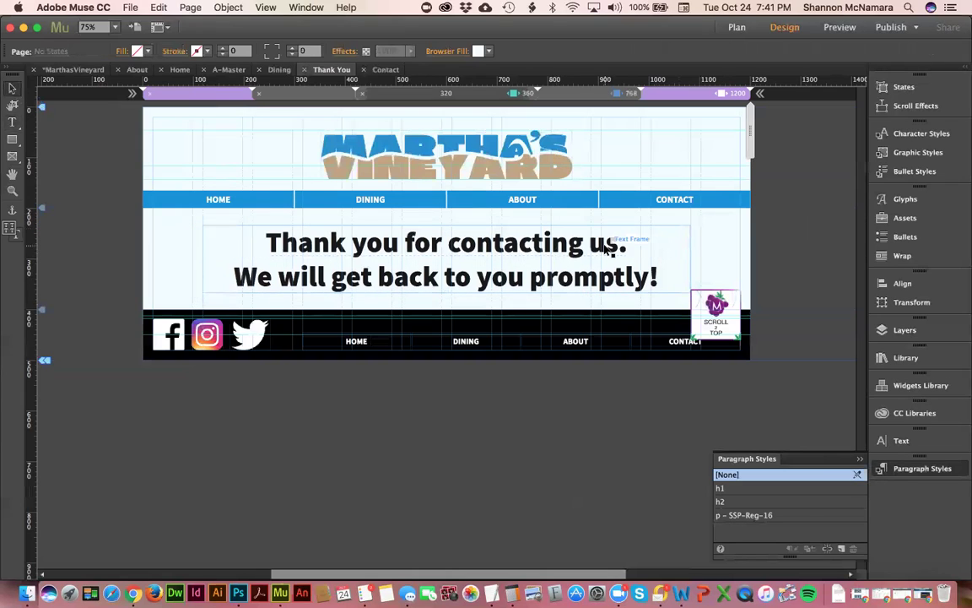
{"action": "left_click", "coordinate": [592, 92]}
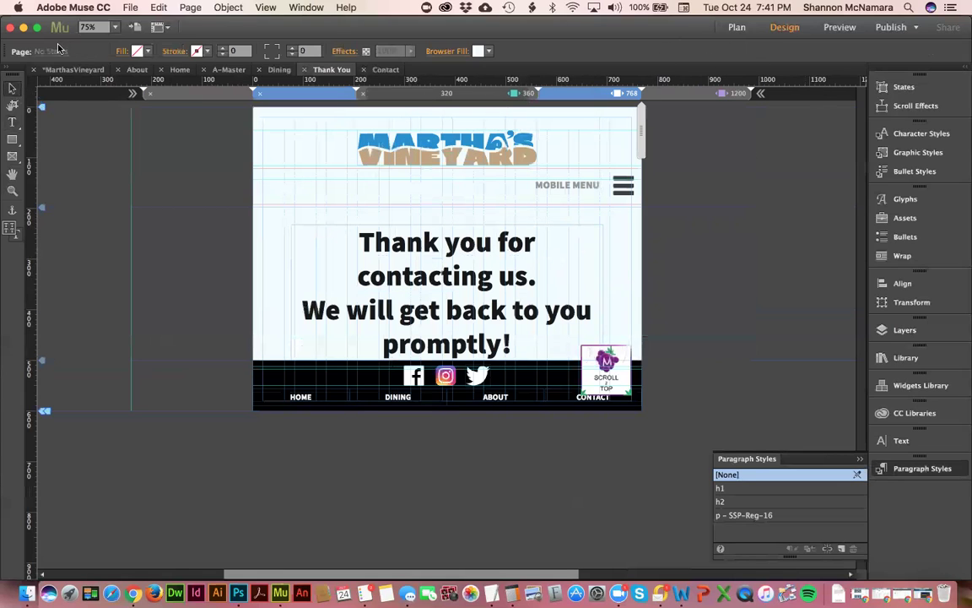
Step: Return to the MarthasVineyard site plan and save the site
{"action": "left_click", "coordinate": [74, 70]}
{"action": "left_click", "coordinate": [100, 216]}
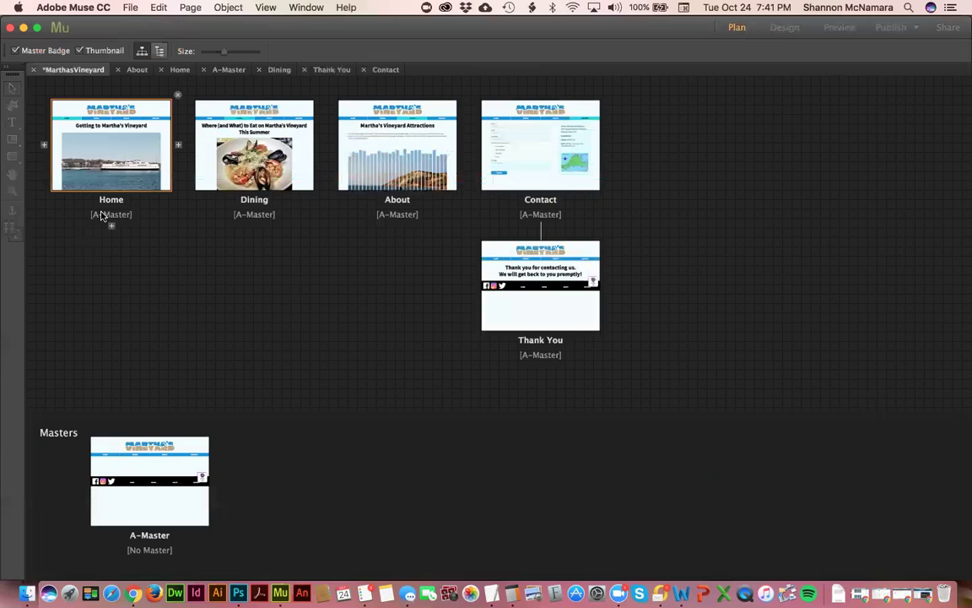
{"action": "key", "text": "super+s"}
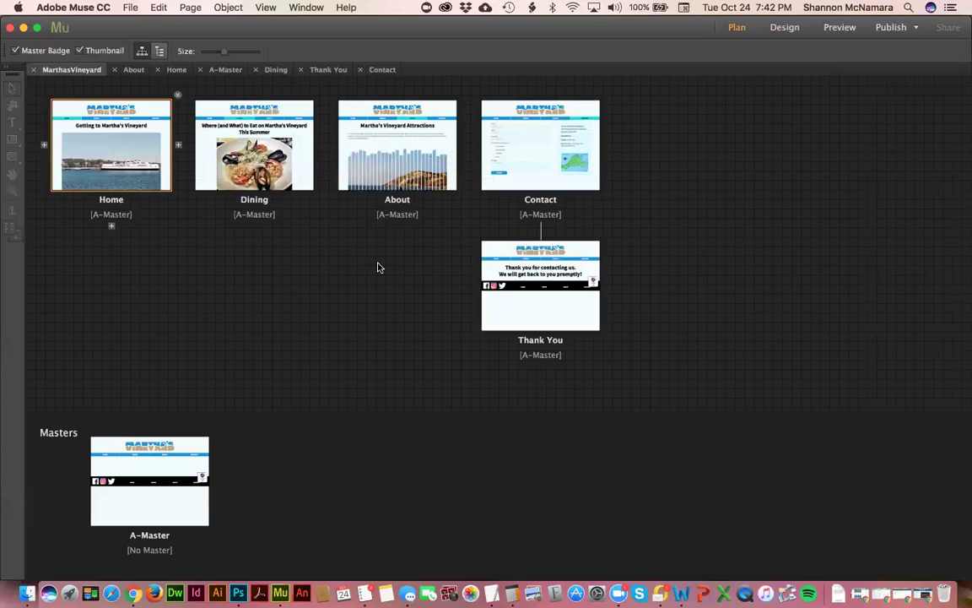
Step: Open the Home page and examine the resize options for the group containing the ferry photo and intro text
{"action": "double_click", "coordinate": [76, 124]}
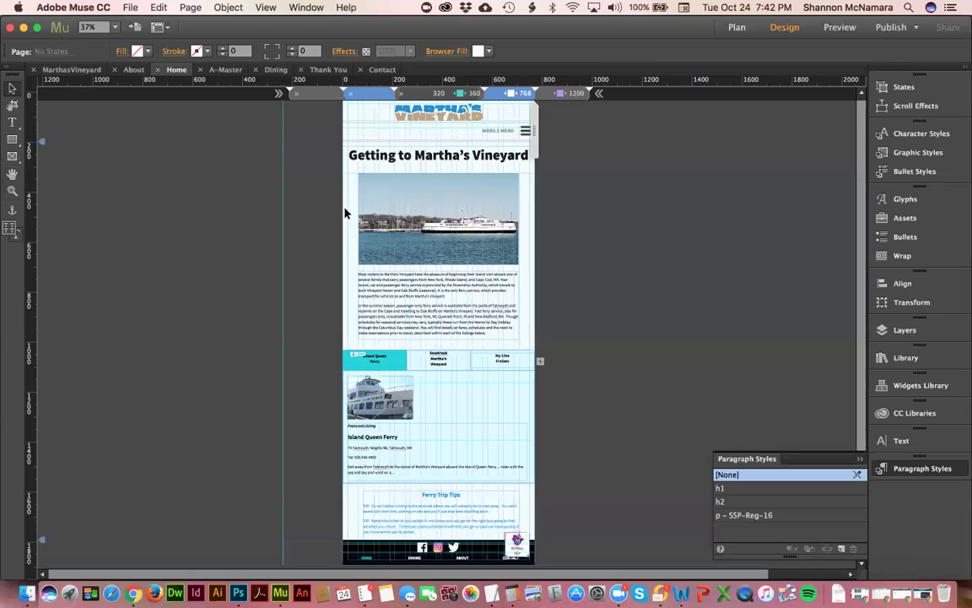
{"action": "left_click", "coordinate": [411, 181]}
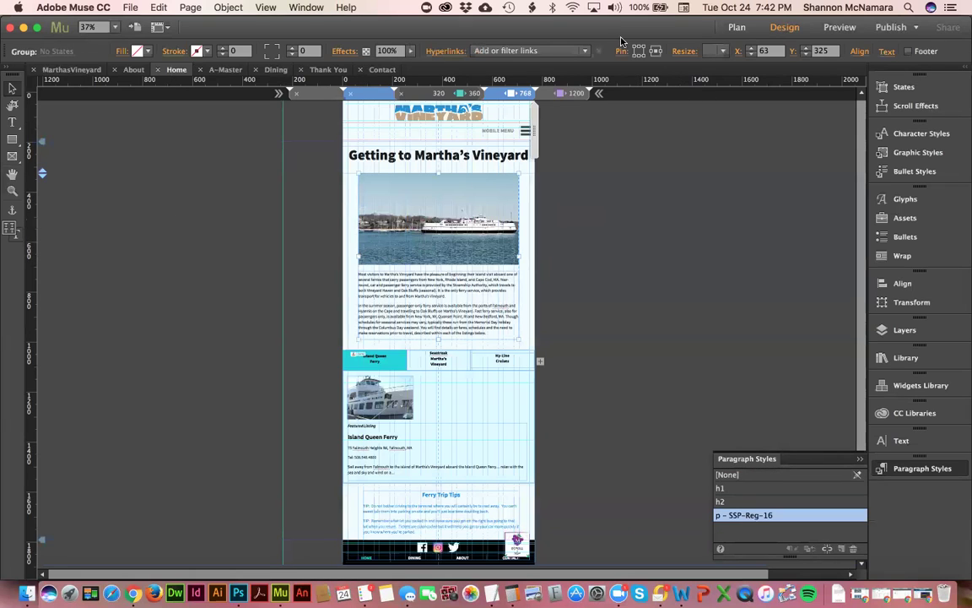
{"action": "left_click", "coordinate": [719, 50]}
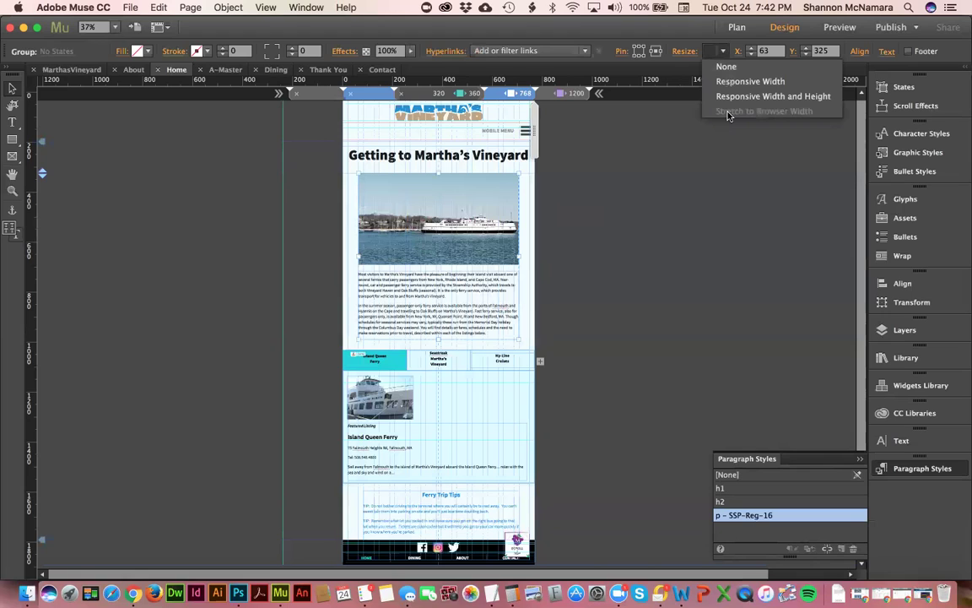
{"action": "left_click", "coordinate": [666, 273]}
{"action": "left_click", "coordinate": [586, 238]}
{"action": "left_click", "coordinate": [431, 212]}
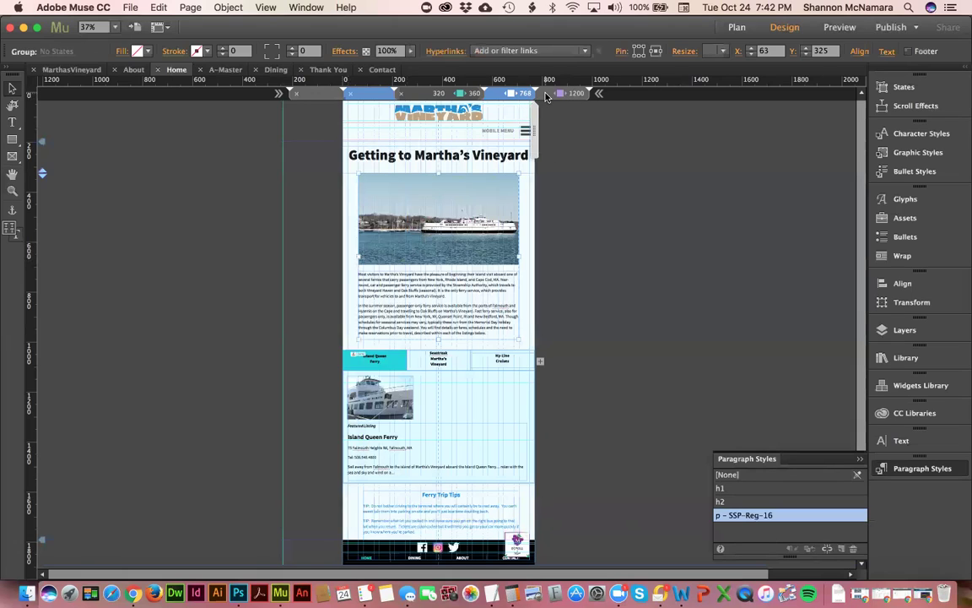
{"action": "left_click", "coordinate": [546, 311]}
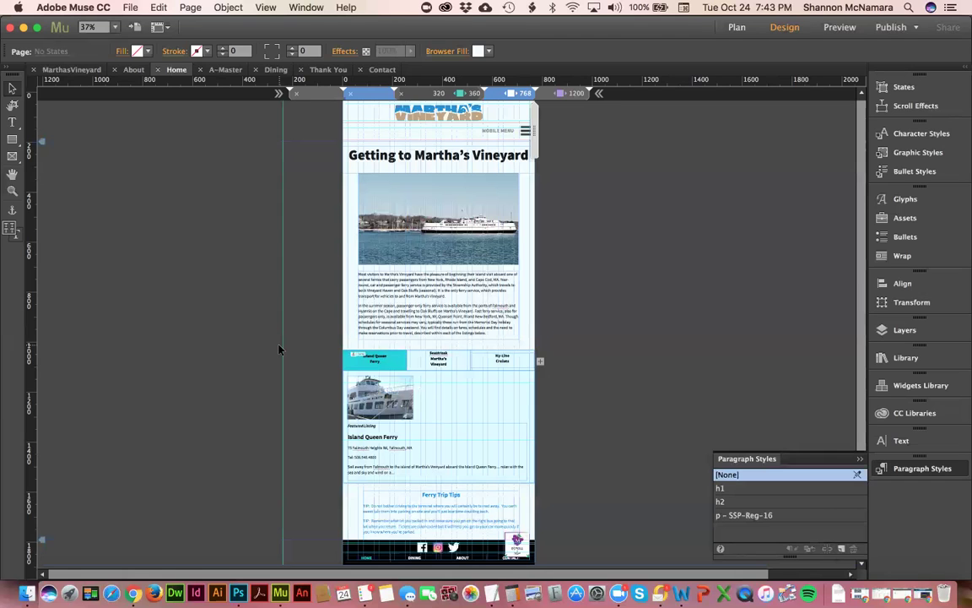
Step: Switch to Chrome and back, reopen Adobe Muse CC after its crash, and send the crash report
{"action": "key", "text": "super+Tab"}
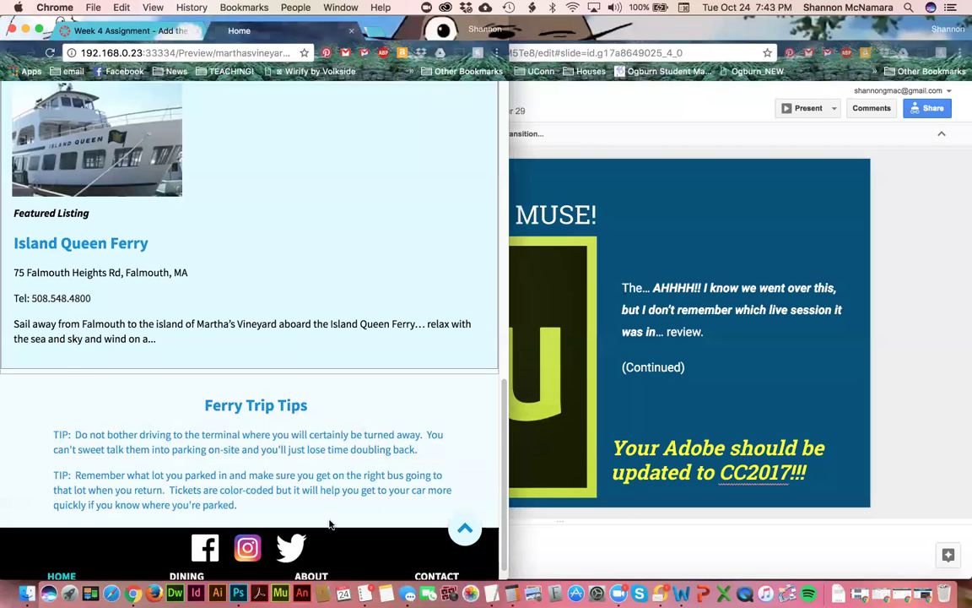
{"action": "left_click", "coordinate": [280, 588]}
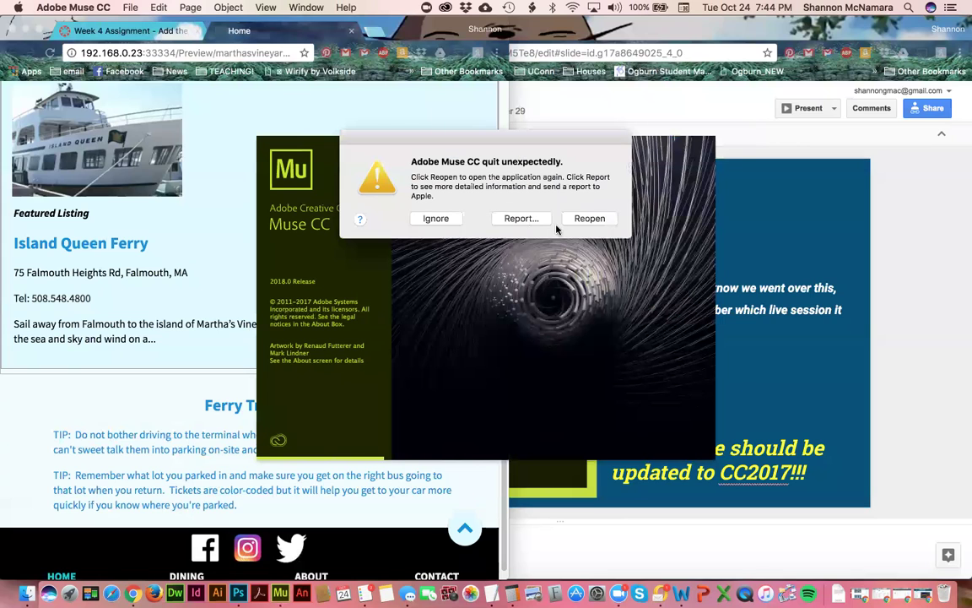
{"action": "left_click", "coordinate": [588, 220]}
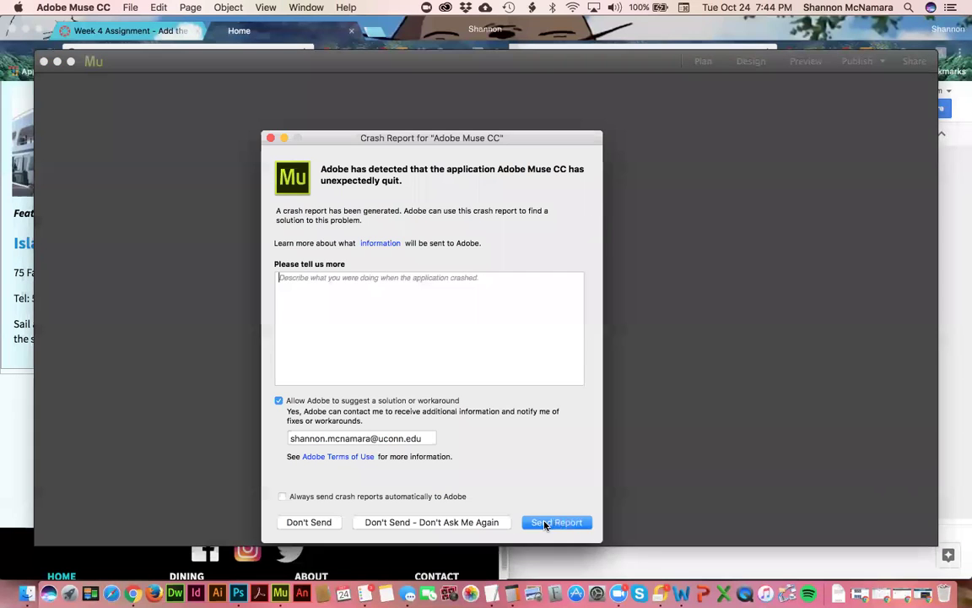
{"action": "left_click", "coordinate": [557, 522]}
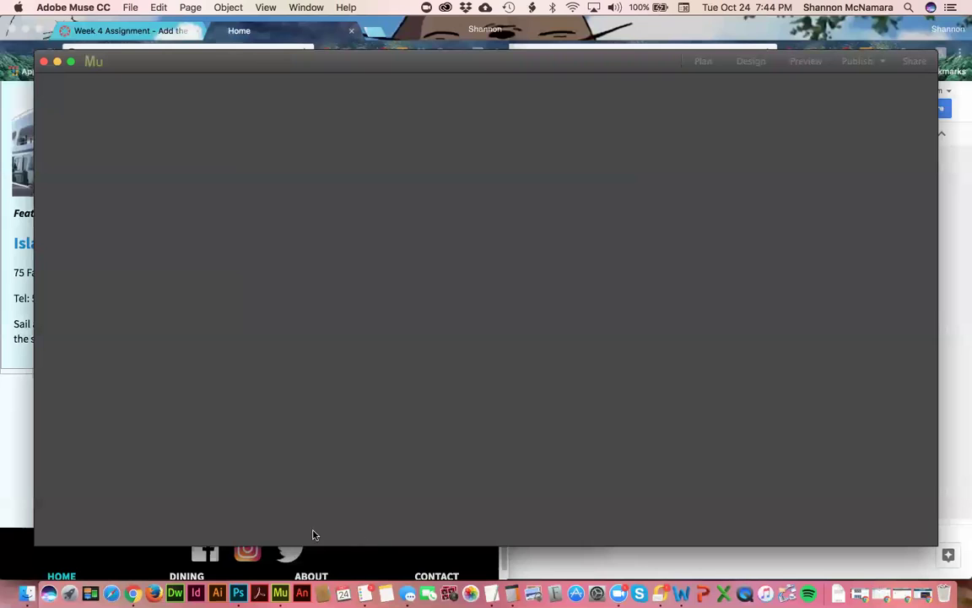
{"action": "left_click", "coordinate": [73, 64]}
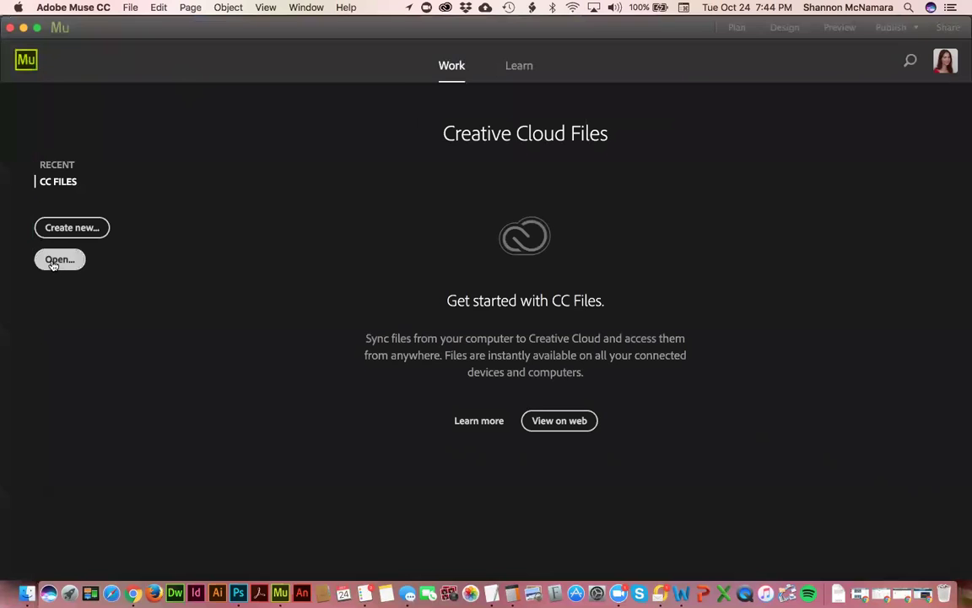
Step: Open MarthasVineyard.muse from the Live Session folder in Finder and dismiss the upsampled assets notice
{"action": "left_click", "coordinate": [27, 593]}
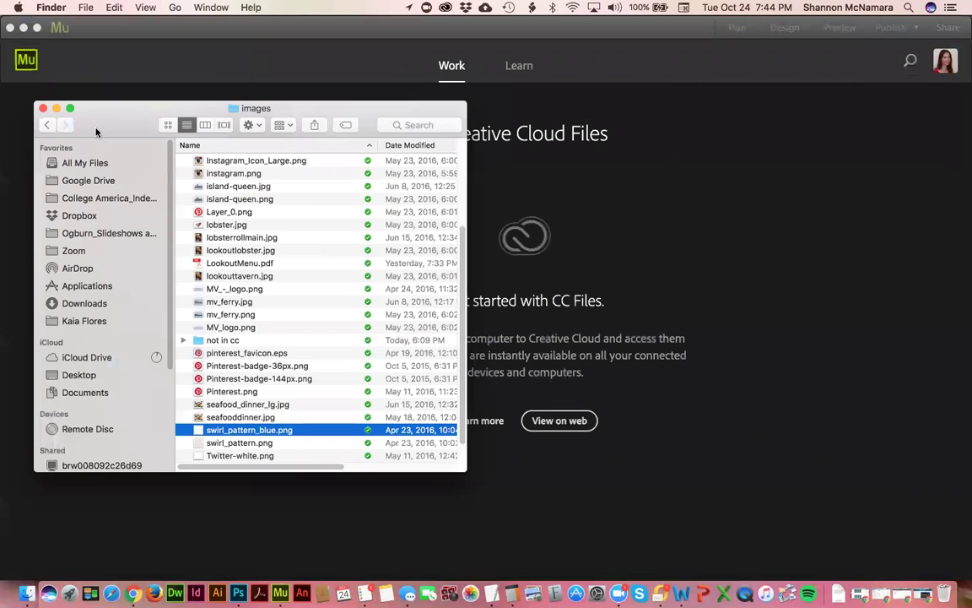
{"action": "left_click", "coordinate": [47, 124]}
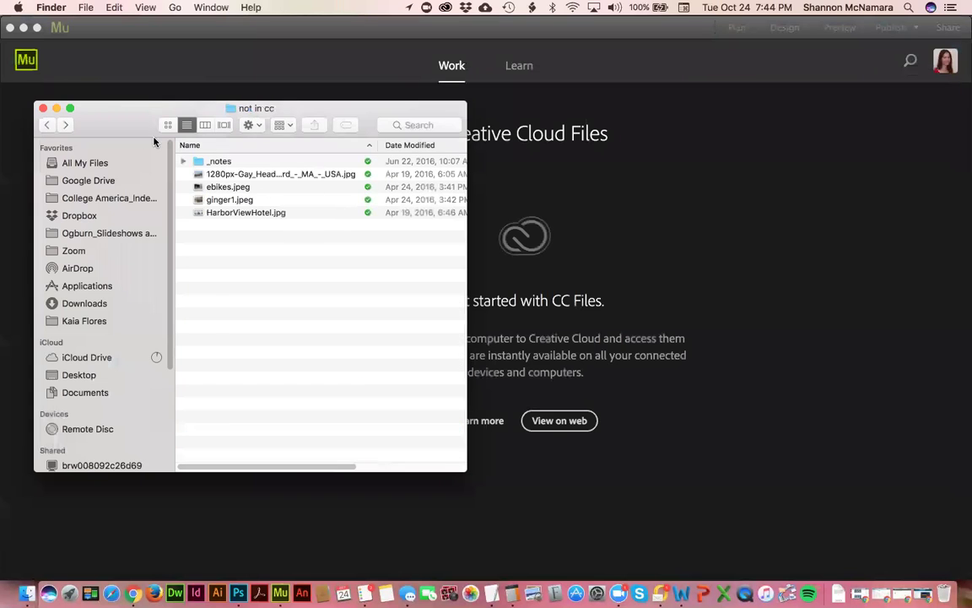
{"action": "left_click", "coordinate": [47, 124]}
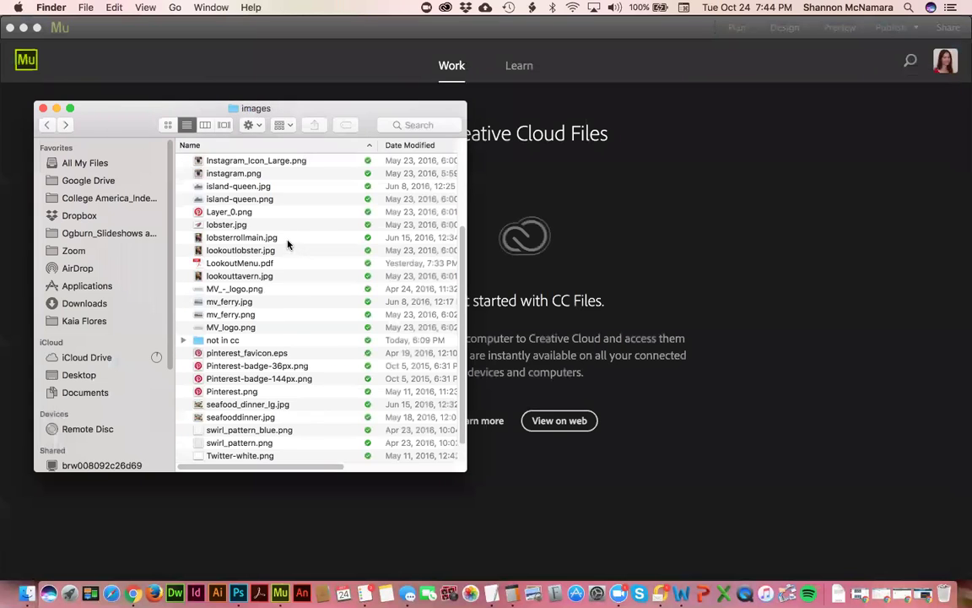
{"action": "scroll", "coordinate": [288, 243], "scroll_direction": "up", "scroll_amount": 5}
{"action": "left_click", "coordinate": [265, 108], "text": "super"}
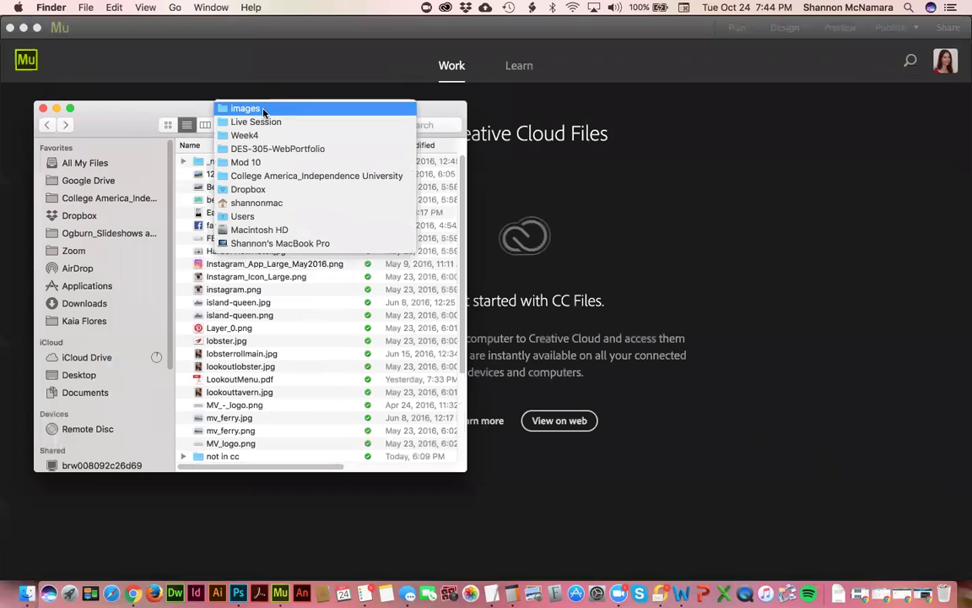
{"action": "left_click", "coordinate": [255, 119]}
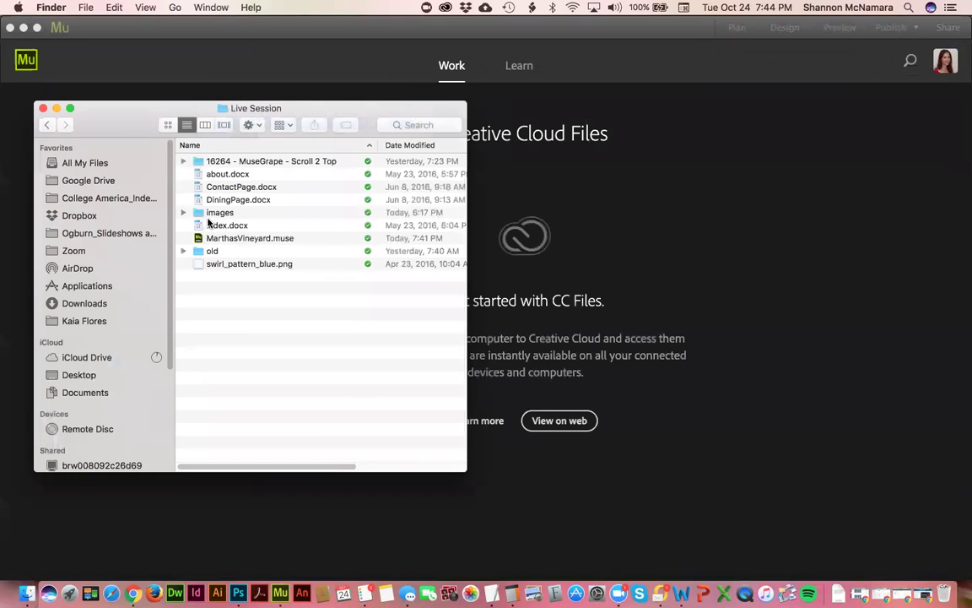
{"action": "double_click", "coordinate": [246, 238]}
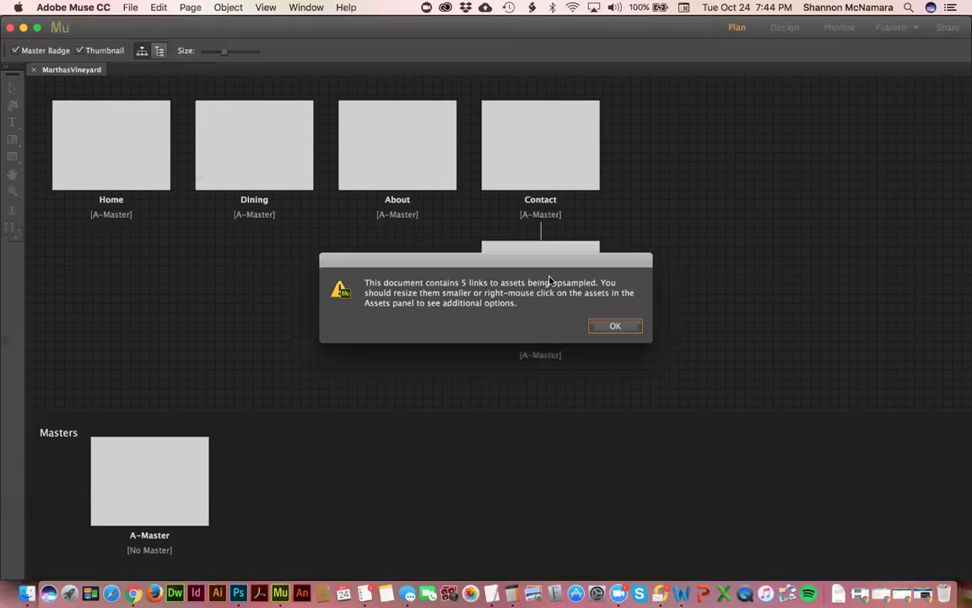
{"action": "left_click", "coordinate": [606, 326]}
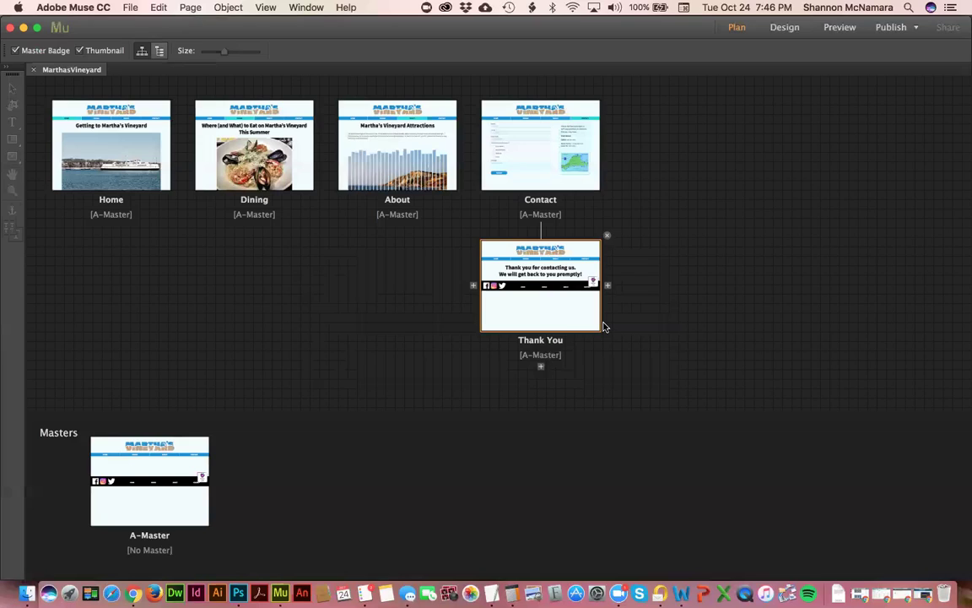
Step: Open the Home page and preview the Lightbox slideshow in the Widgets Library
{"action": "double_click", "coordinate": [148, 123]}
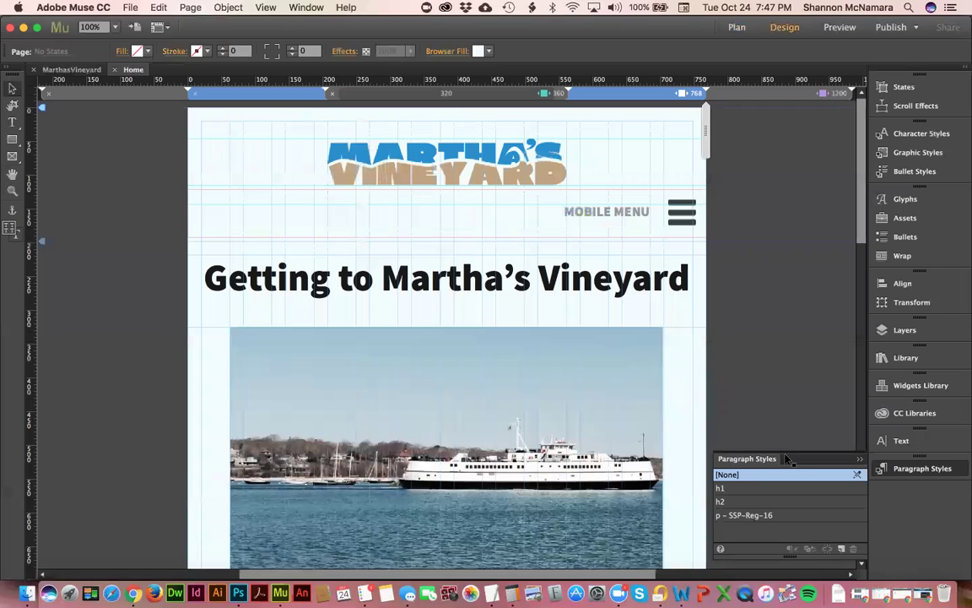
{"action": "left_click", "coordinate": [910, 387]}
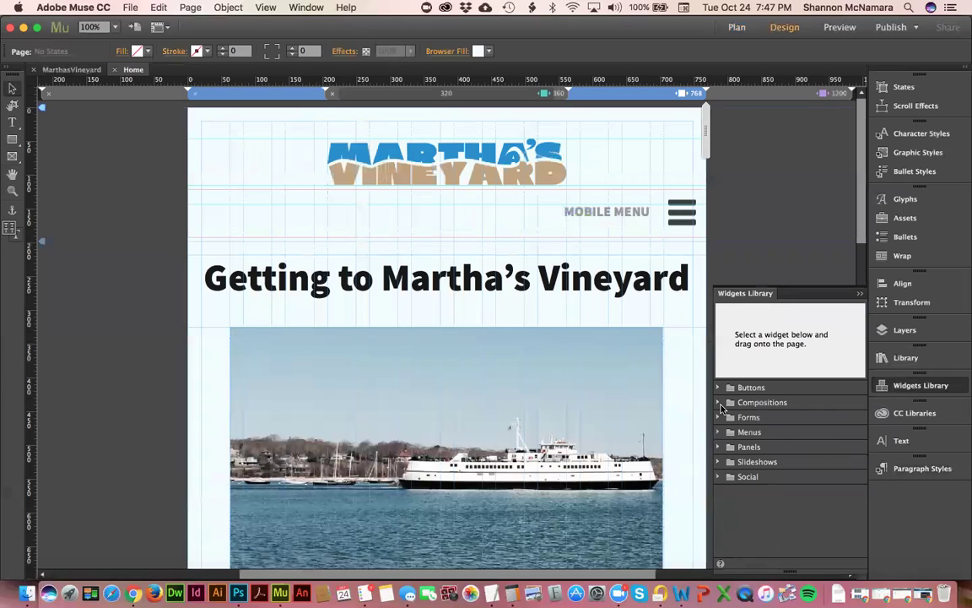
{"action": "left_click", "coordinate": [717, 461]}
{"action": "left_click", "coordinate": [766, 523]}
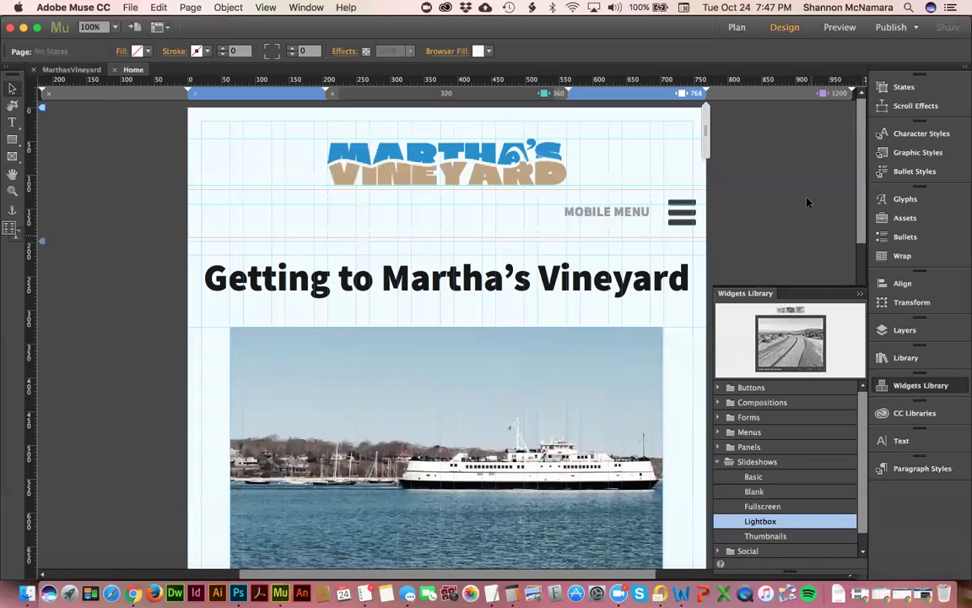
Step: Open the Thank You page at the 1200 px breakpoint and place a Lightbox slideshow widget below the heading
{"action": "left_click", "coordinate": [72, 70]}
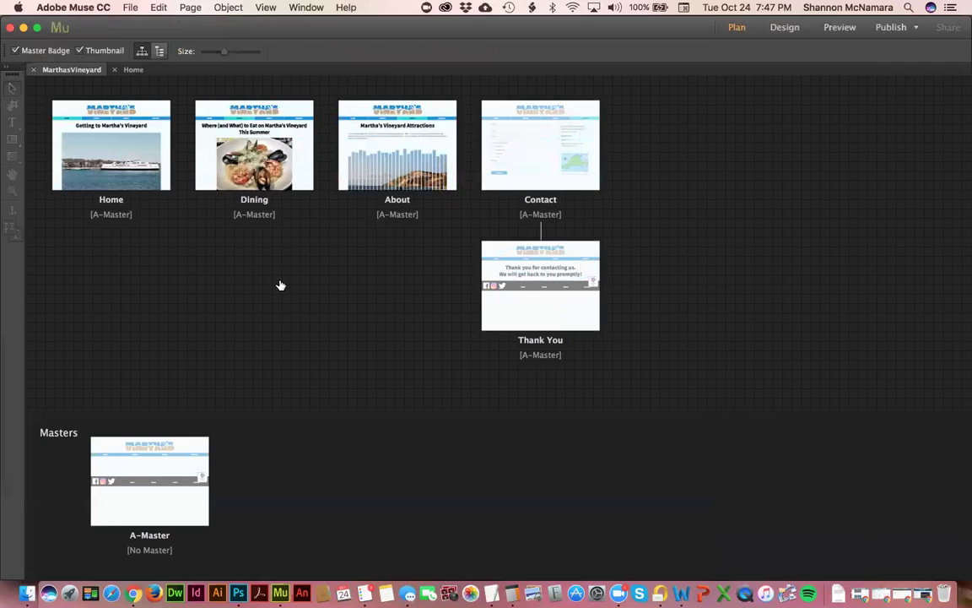
{"action": "double_click", "coordinate": [501, 285]}
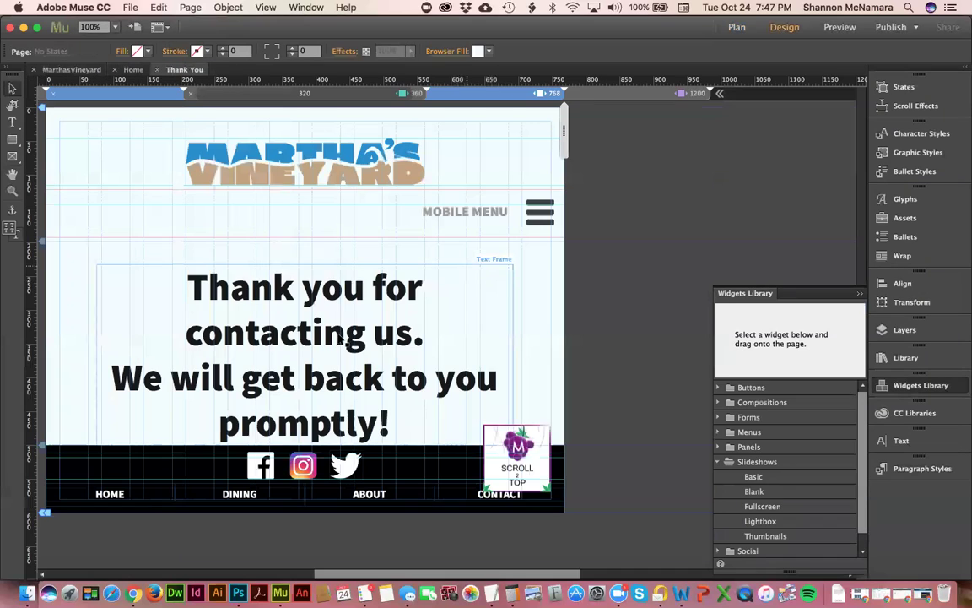
{"action": "left_click", "coordinate": [344, 336]}
{"action": "left_click", "coordinate": [549, 91]}
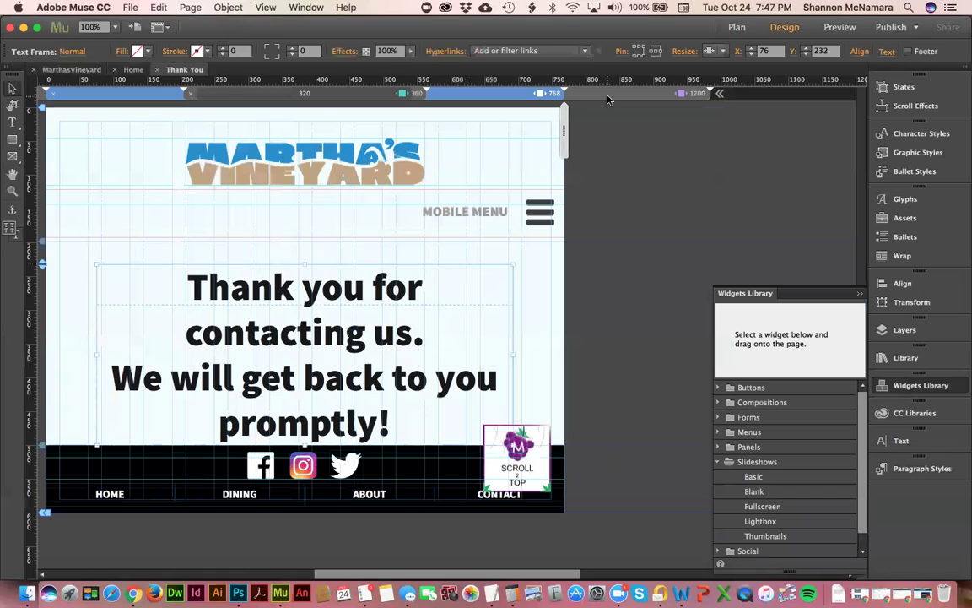
{"action": "left_click", "coordinate": [440, 372]}
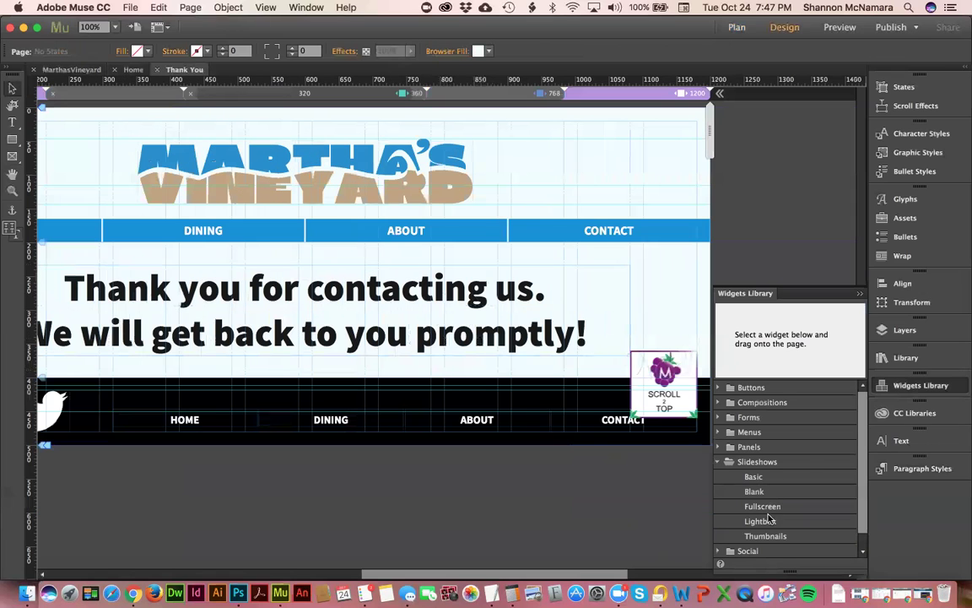
{"action": "left_click_drag", "start_coordinate": [760, 521], "coordinate": [332, 370]}
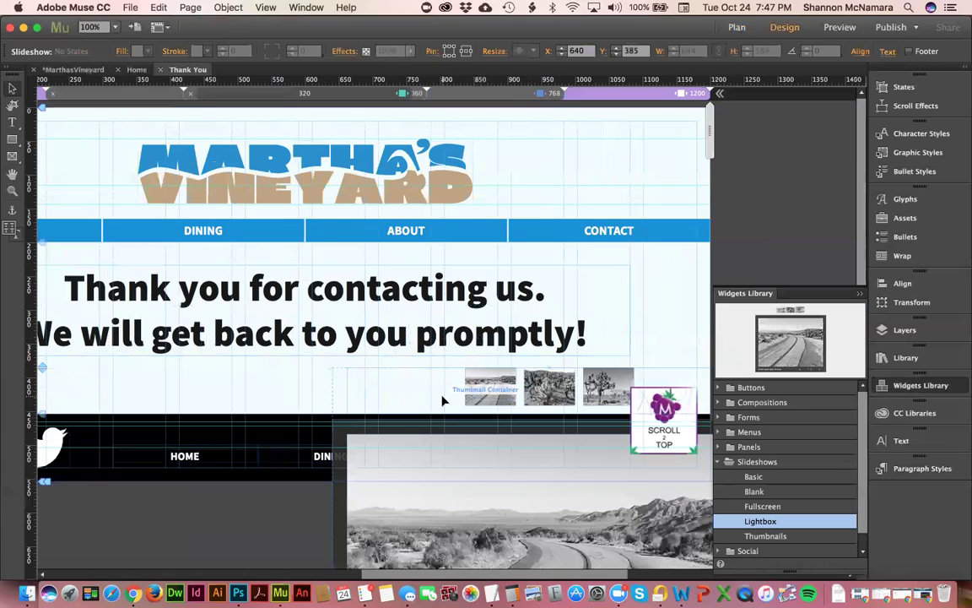
Step: Move the Lightbox slideshow to about X 346, Y 395 below the Thank You heading and advance it to its third slide
{"action": "key", "text": "super+minus"}
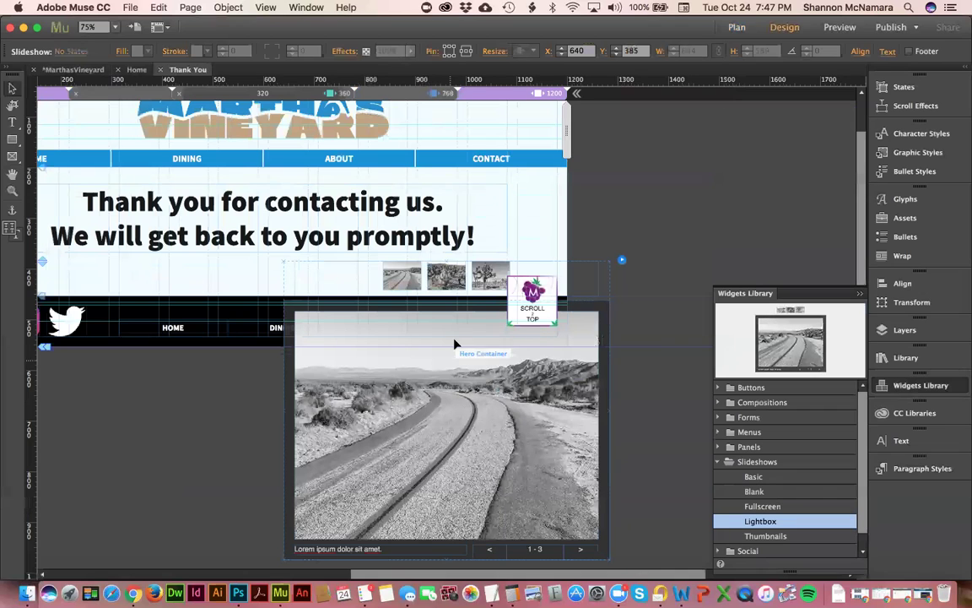
{"action": "left_click_drag", "start_coordinate": [455, 286], "coordinate": [340, 284]}
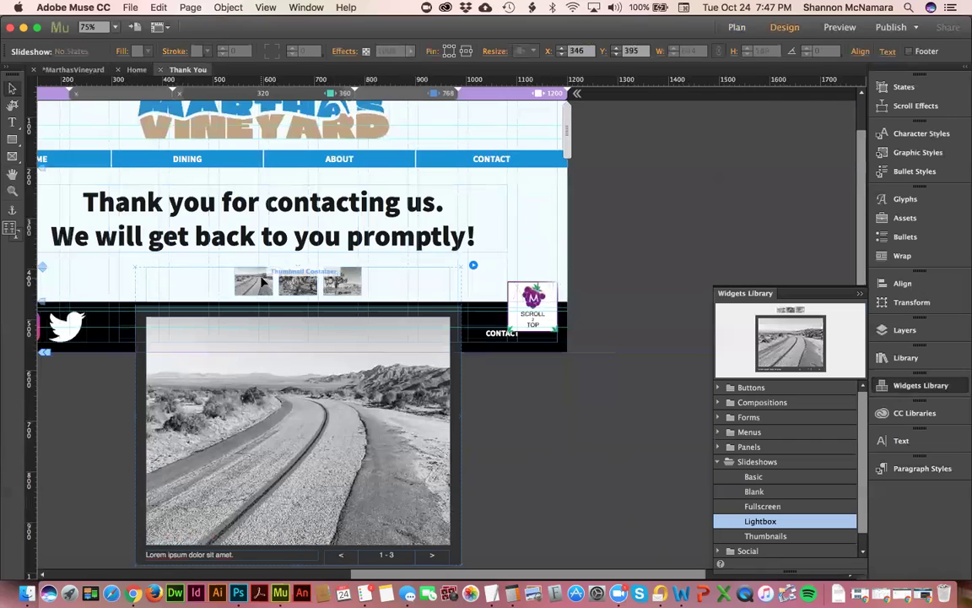
{"action": "left_click", "coordinate": [432, 556]}
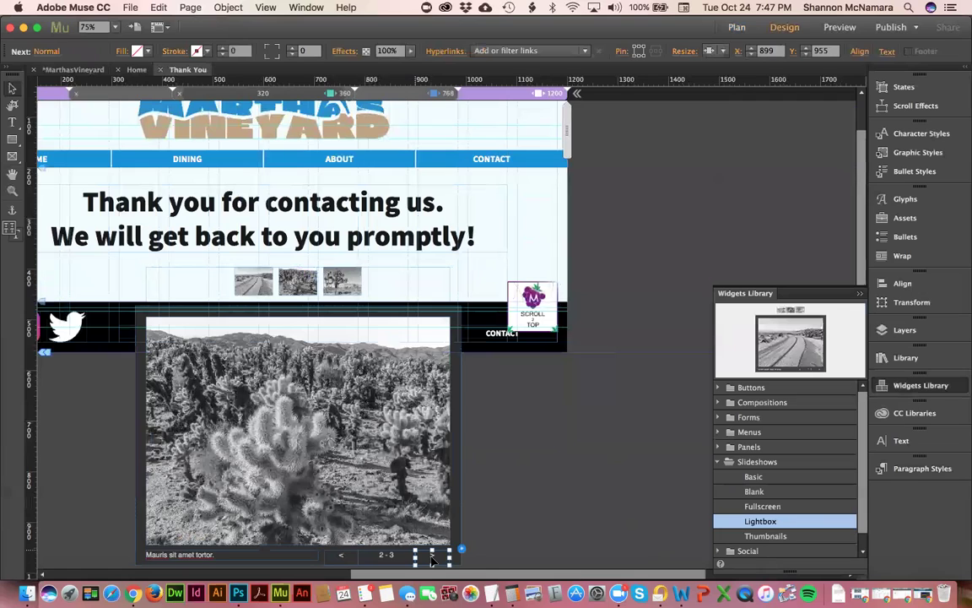
{"action": "left_click", "coordinate": [432, 557]}
{"action": "left_click", "coordinate": [433, 556]}
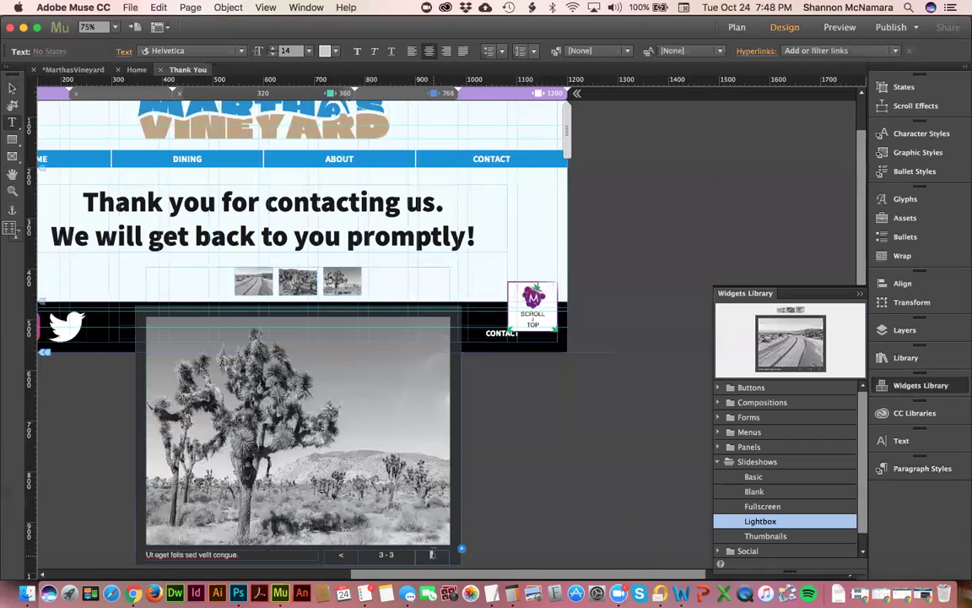
{"action": "left_click", "coordinate": [12, 88]}
{"action": "left_click", "coordinate": [653, 221]}
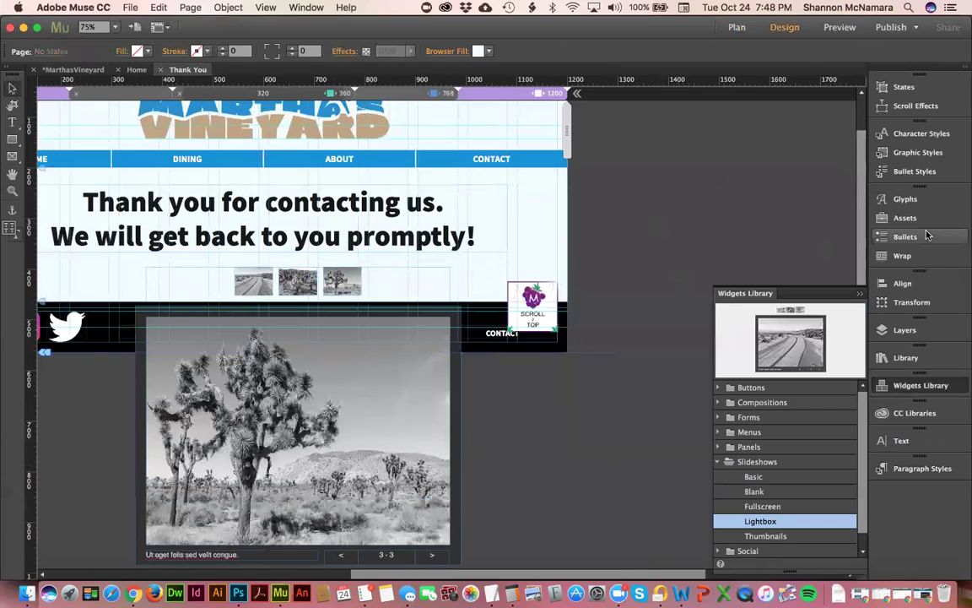
Step: Place the Pinterest icon from the APP 242 Martha's Vineyard CC library on the empty area beside the slideshow
{"action": "left_click", "coordinate": [902, 416]}
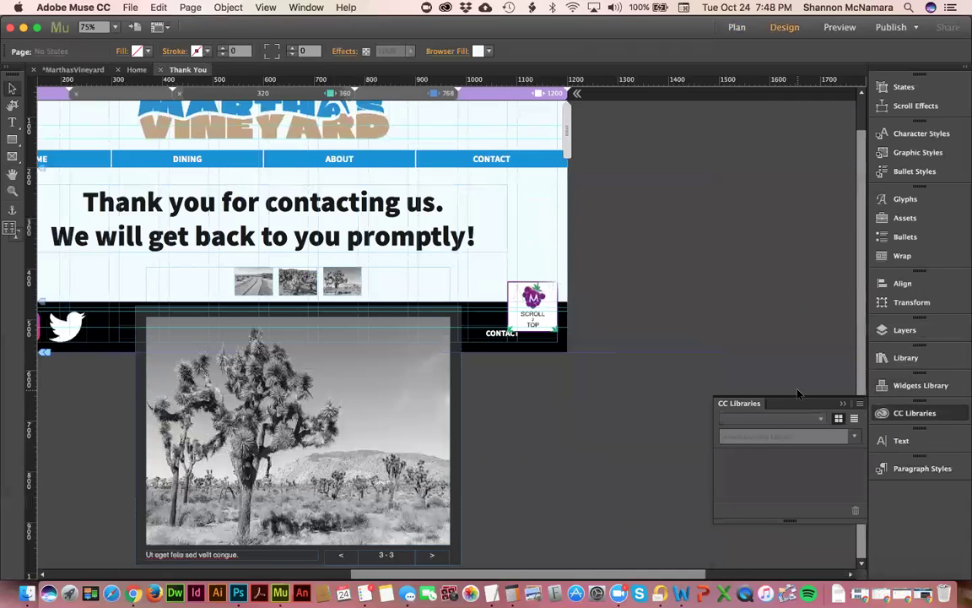
{"action": "scroll", "coordinate": [831, 467], "scroll_direction": "down", "scroll_amount": 2}
{"action": "scroll", "coordinate": [794, 477], "scroll_direction": "up", "scroll_amount": 3}
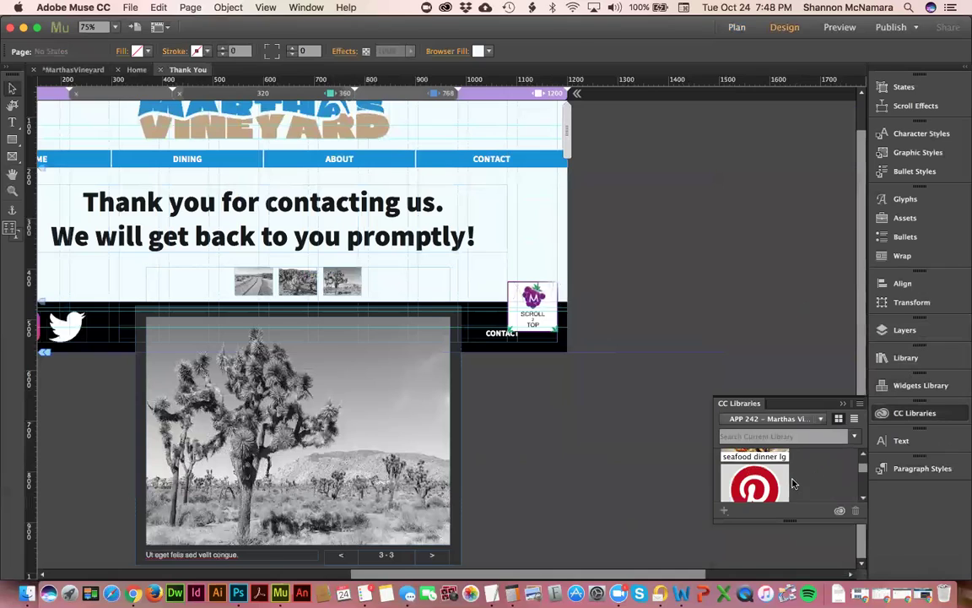
{"action": "left_click", "coordinate": [646, 228]}
{"action": "left_click_drag", "start_coordinate": [647, 229], "coordinate": [651, 492]}
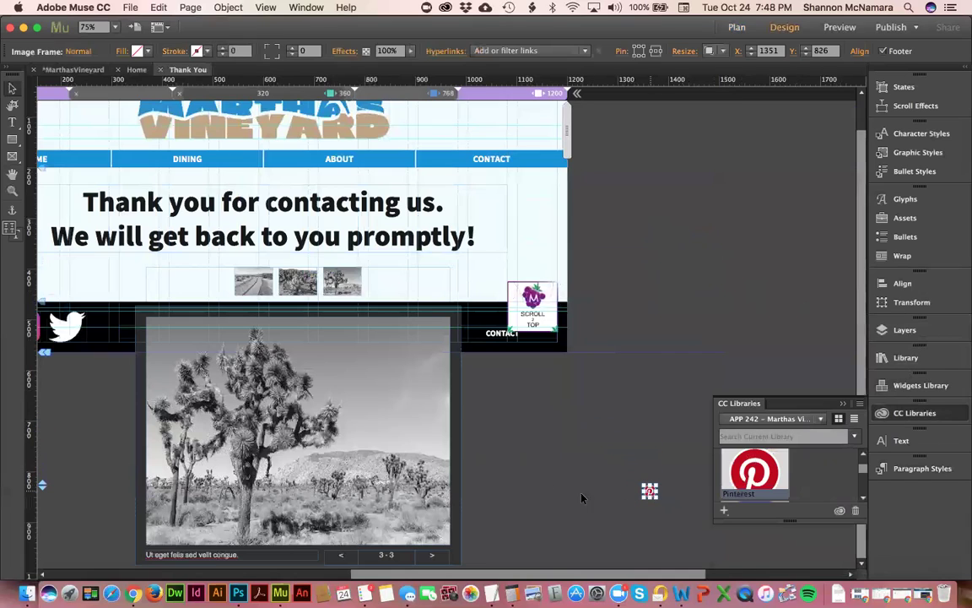
Step: Cut the placed Pinterest icon and paste it inline over the slideshow's next arrow text
{"action": "left_click_drag", "start_coordinate": [650, 491], "coordinate": [432, 559]}
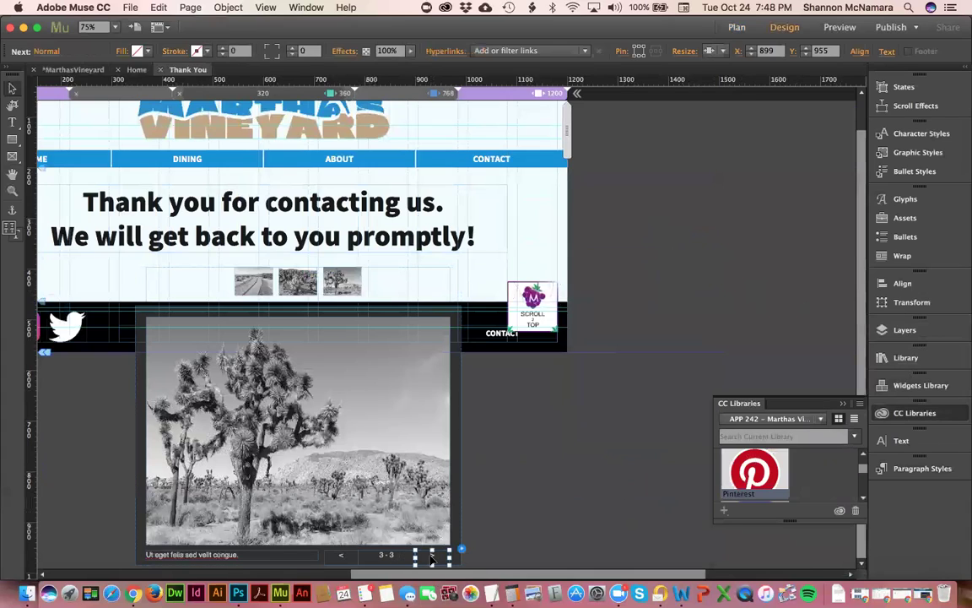
{"action": "key", "text": "t"}
{"action": "left_click", "coordinate": [432, 555]}
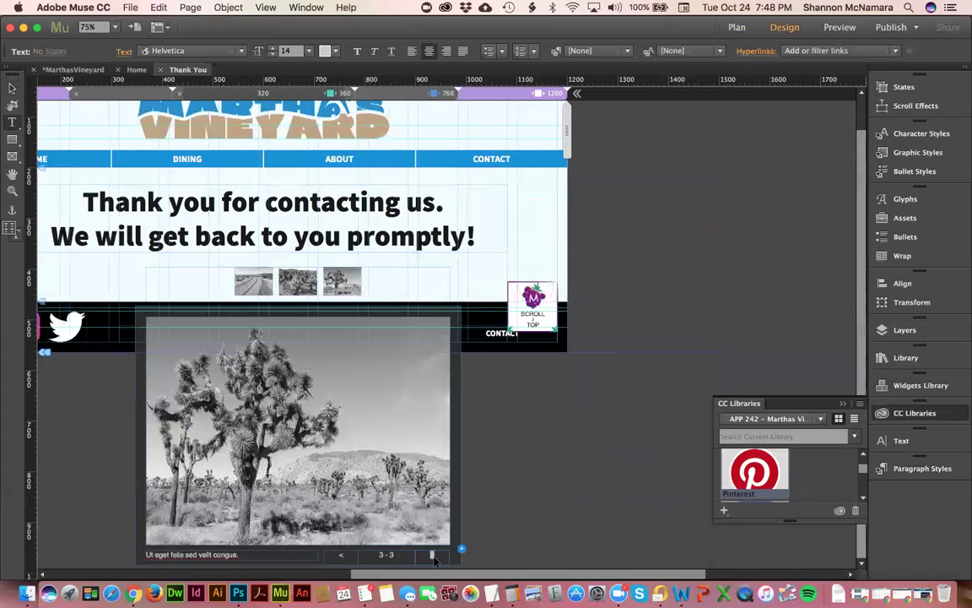
{"action": "key", "text": "cmd+v"}
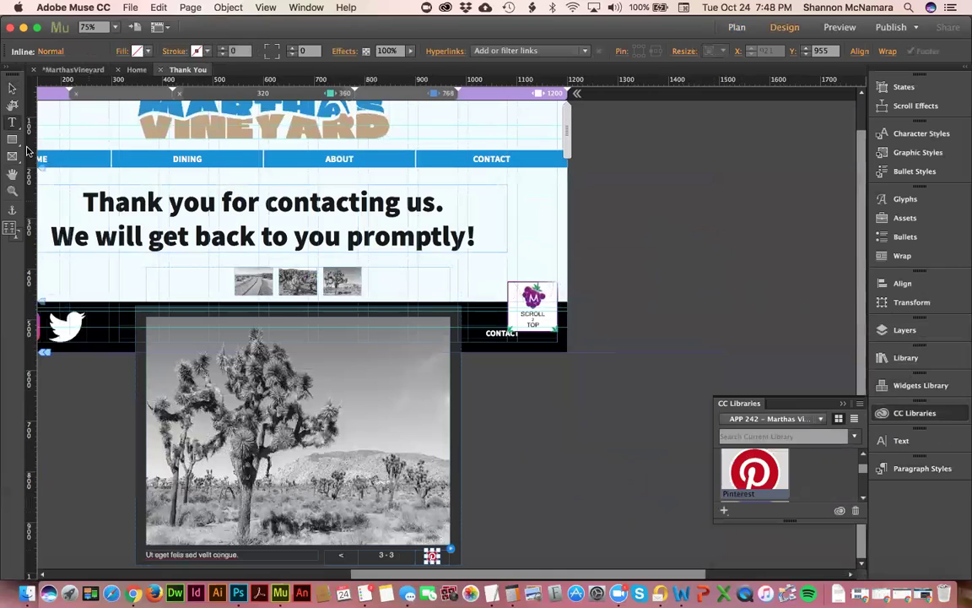
{"action": "left_click", "coordinate": [564, 507]}
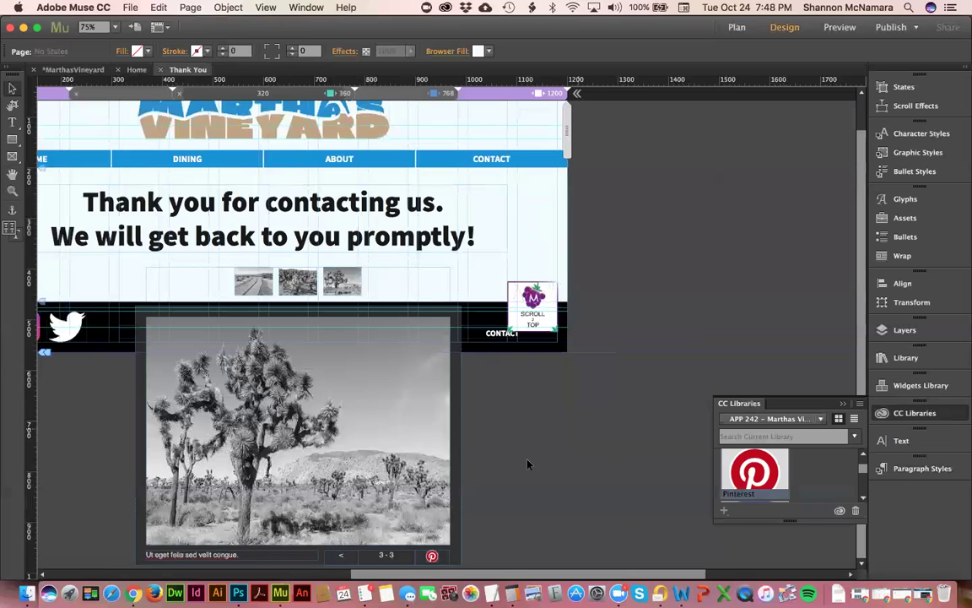
Step: Replace the slideshow's previous arrow text with the same Pinterest icon as an inline image
{"action": "left_click", "coordinate": [342, 557]}
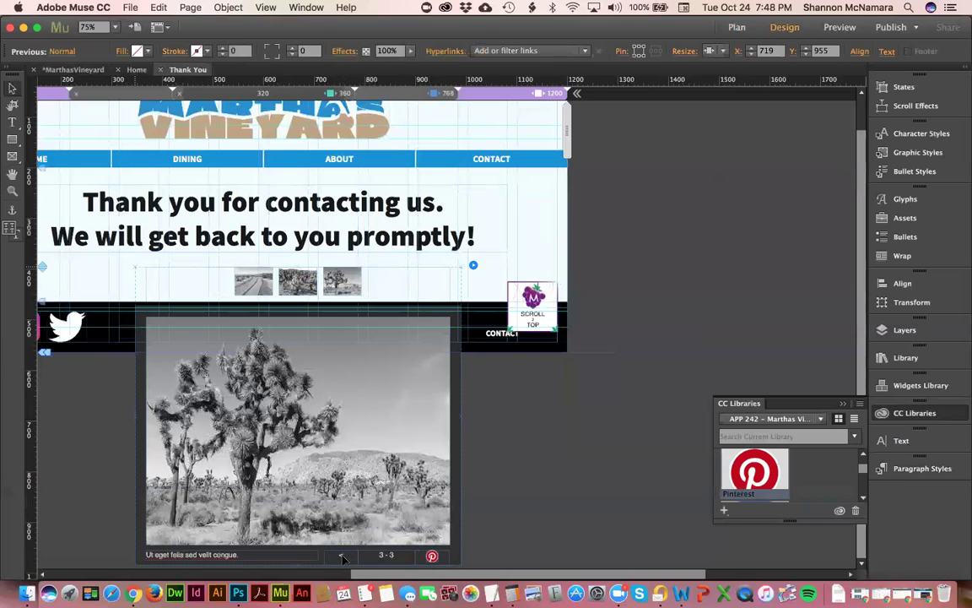
{"action": "left_click", "coordinate": [342, 555]}
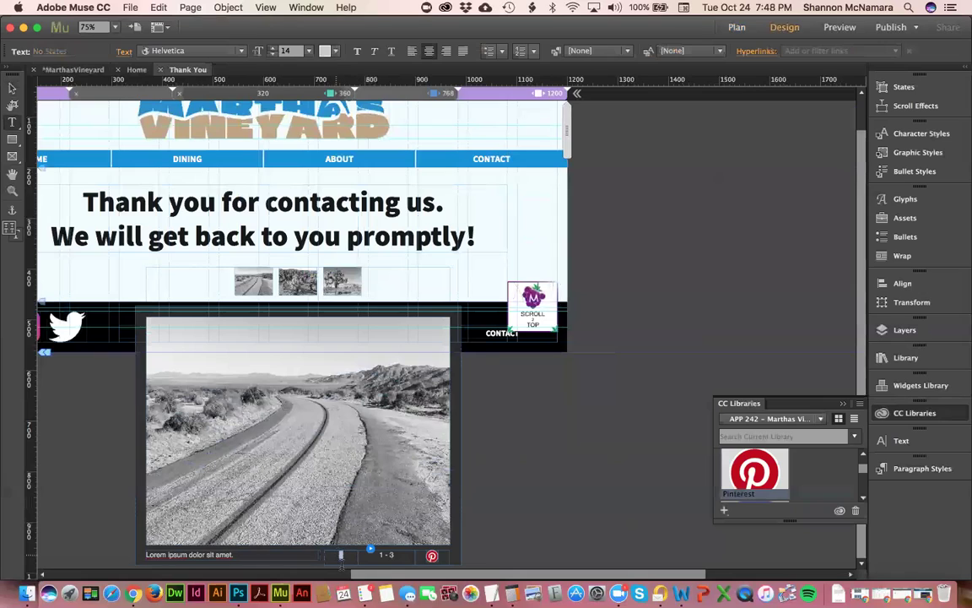
{"action": "left_click", "coordinate": [341, 556]}
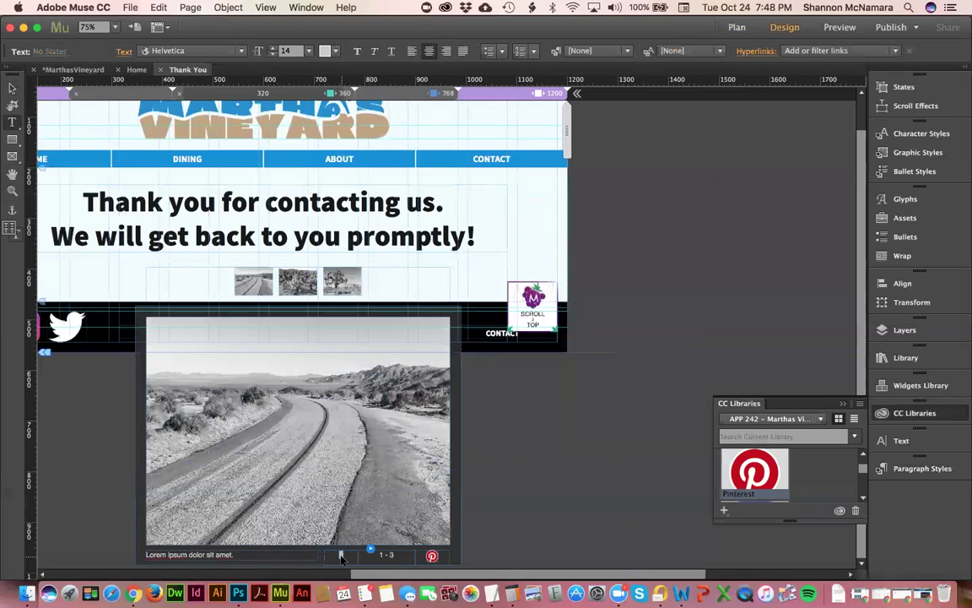
{"action": "left_click", "coordinate": [341, 556]}
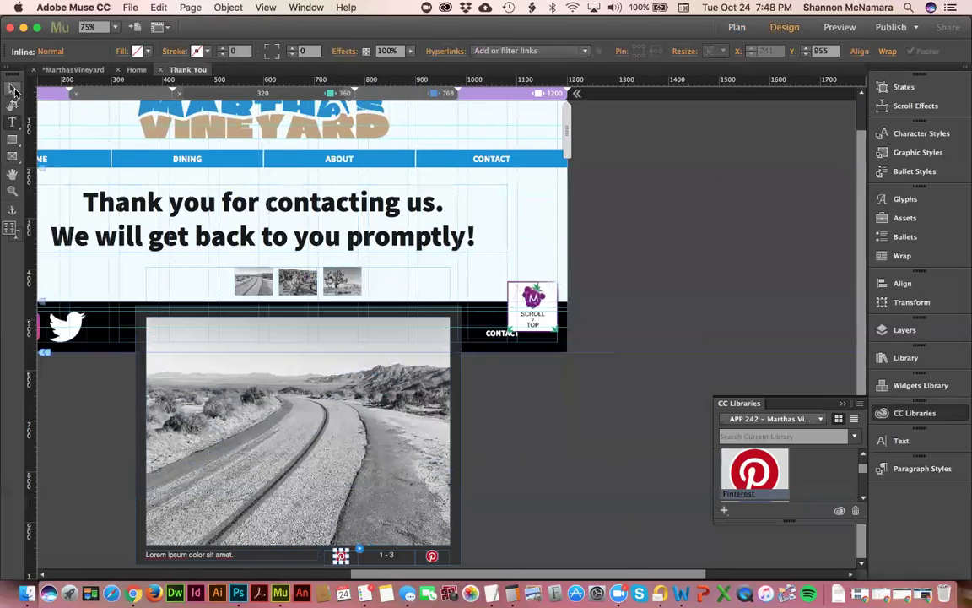
{"action": "left_click", "coordinate": [549, 496]}
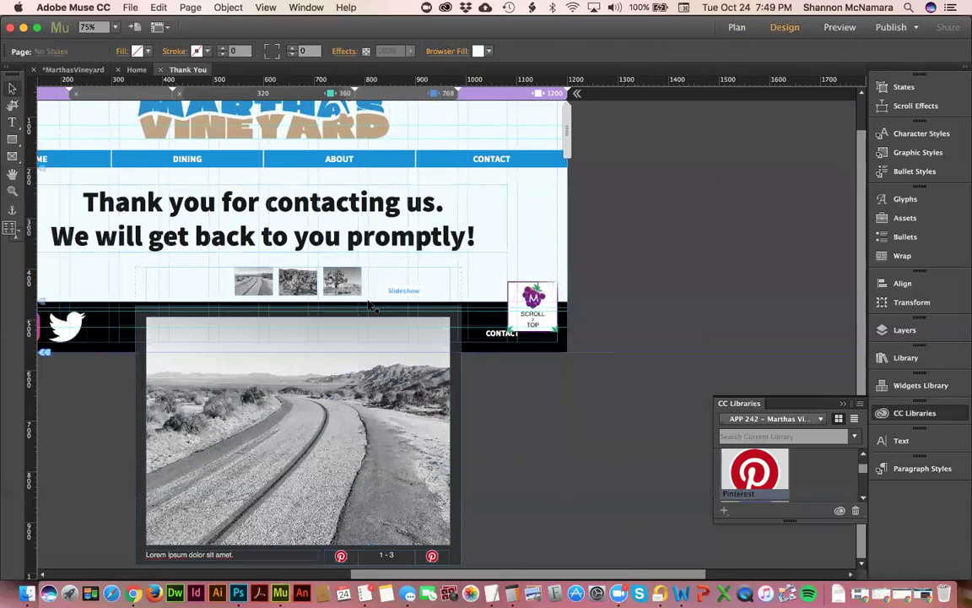
Step: Delete the whole Lightbox slideshow widget from the Thank You page
{"action": "left_click", "coordinate": [339, 282]}
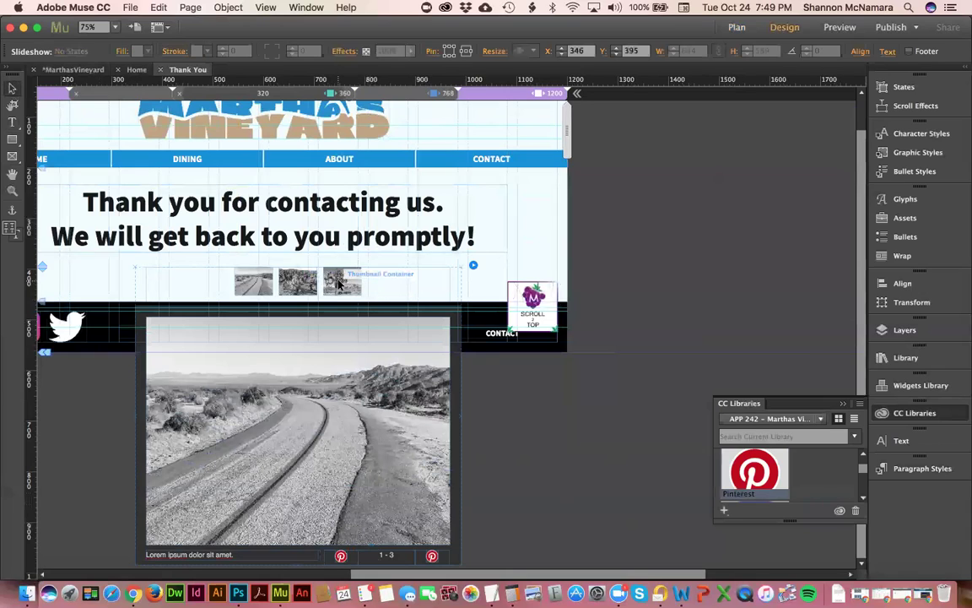
{"action": "key", "text": "Delete"}
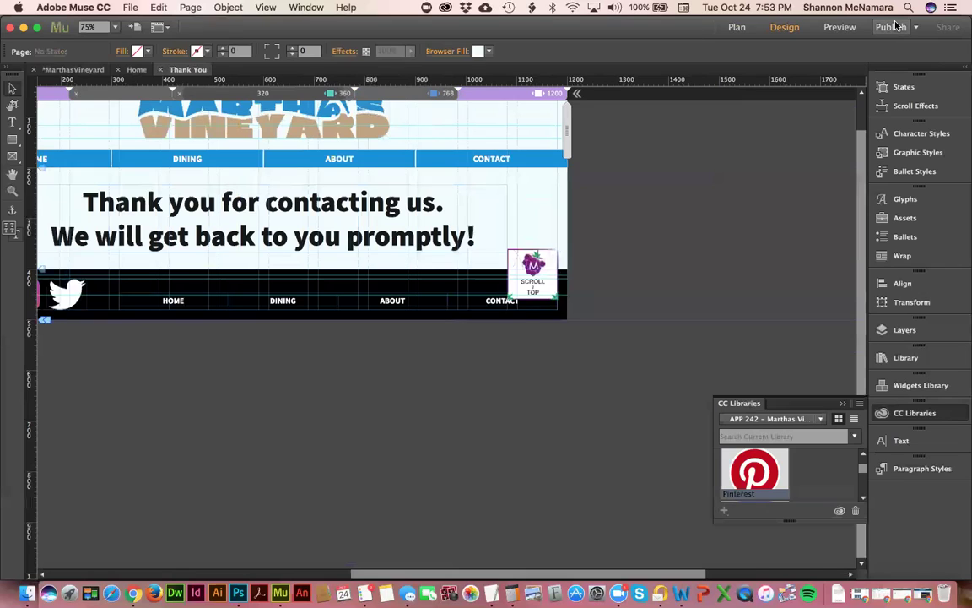
Step: Review the site's publishing options, including FTP Host, Business Catalyst and Export as HTML, without choosing one
{"action": "left_click", "coordinate": [917, 28]}
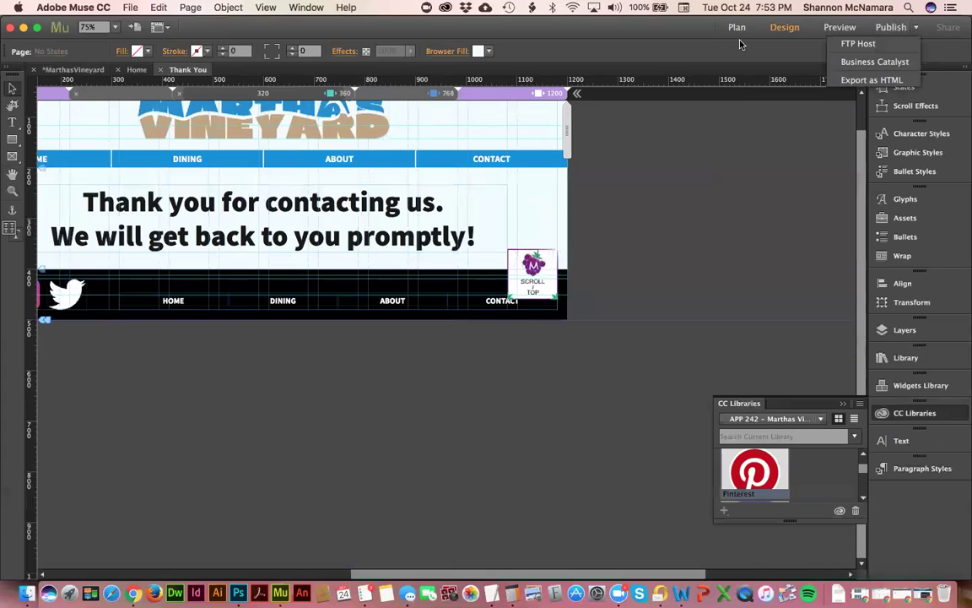
{"action": "left_click", "coordinate": [668, 41]}
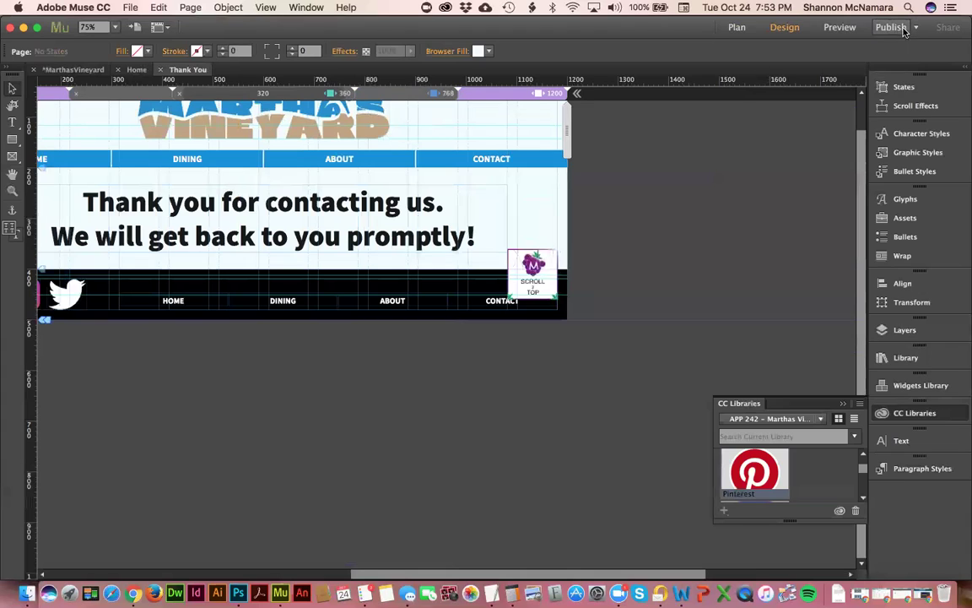
{"action": "left_click", "coordinate": [127, 8]}
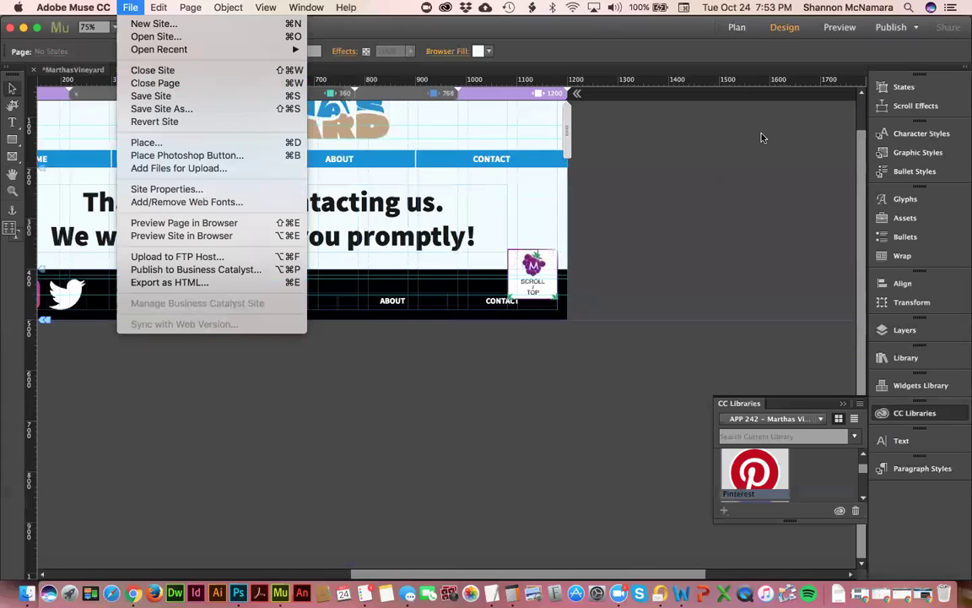
{"action": "left_click", "coordinate": [823, 29]}
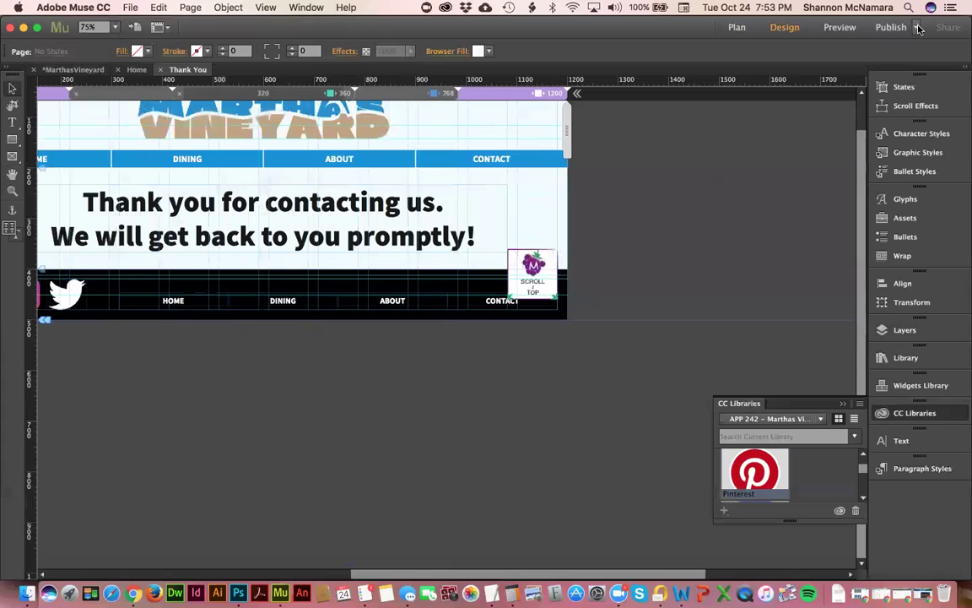
{"action": "left_click", "coordinate": [919, 29]}
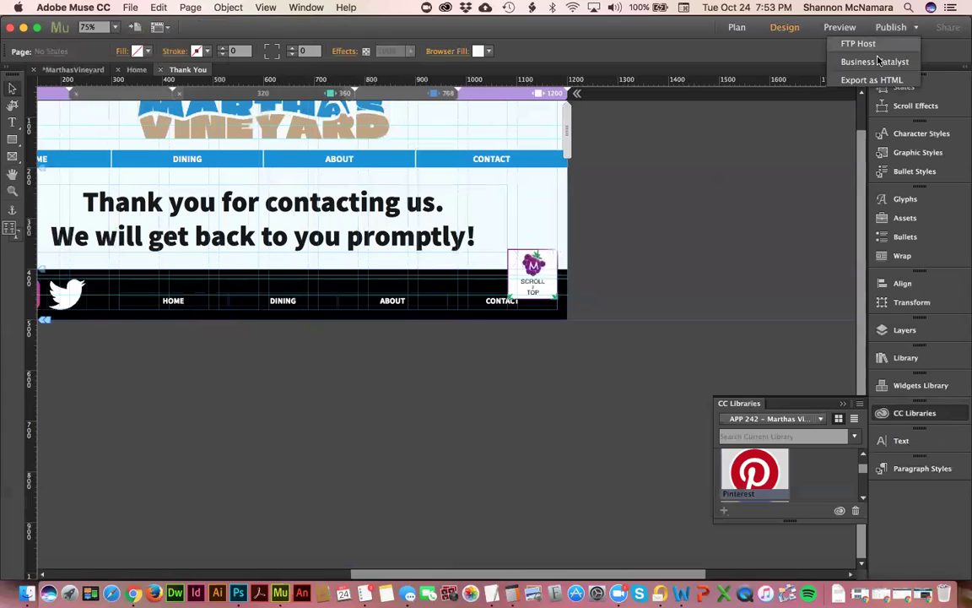
{"action": "left_click", "coordinate": [717, 156]}
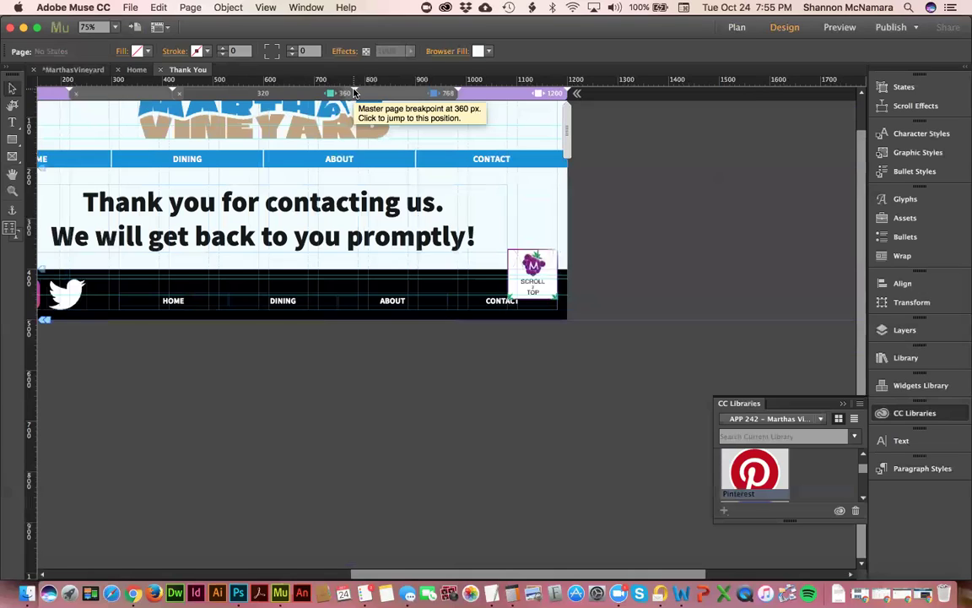
Step: Switch to the Zoom meeting application
{"action": "left_click", "coordinate": [617, 595]}
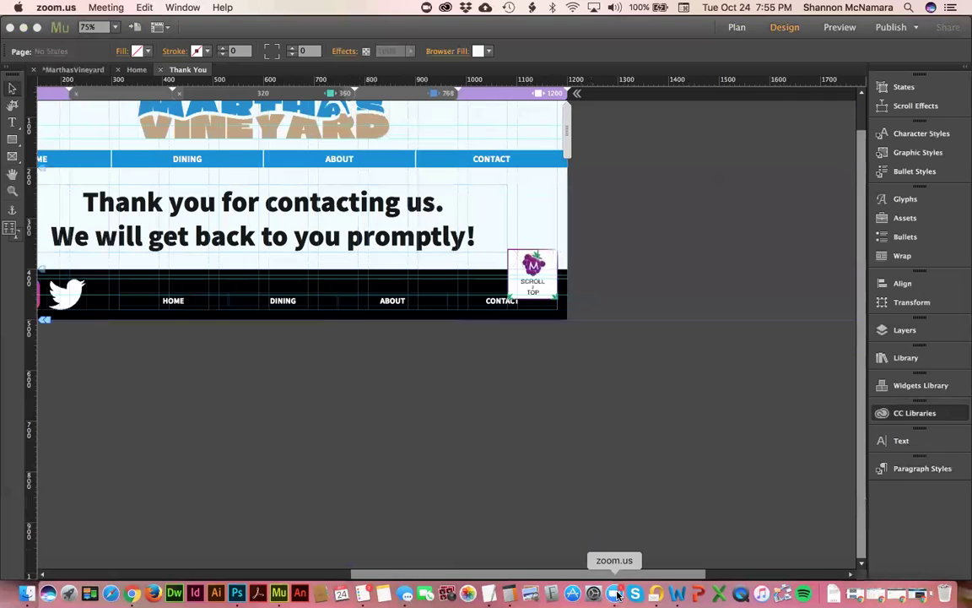